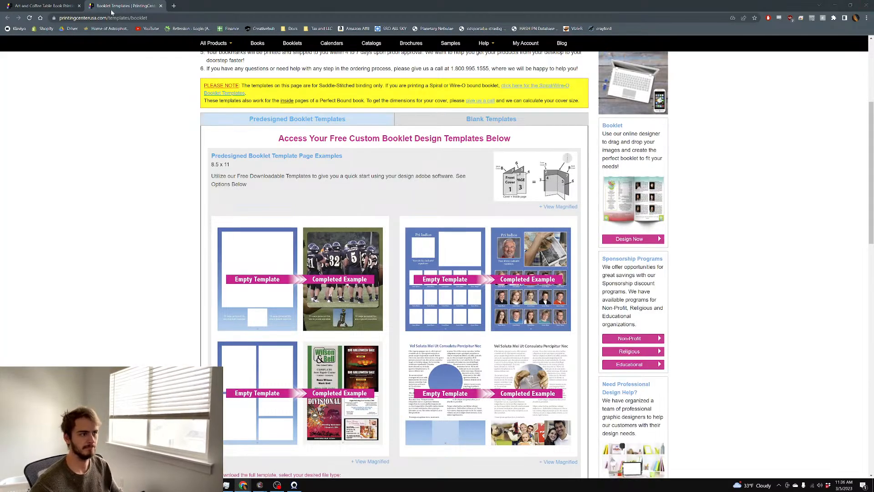
Close the art book printing and booklet templates tabs so Chrome shuts
click(80, 6)
click(79, 6)
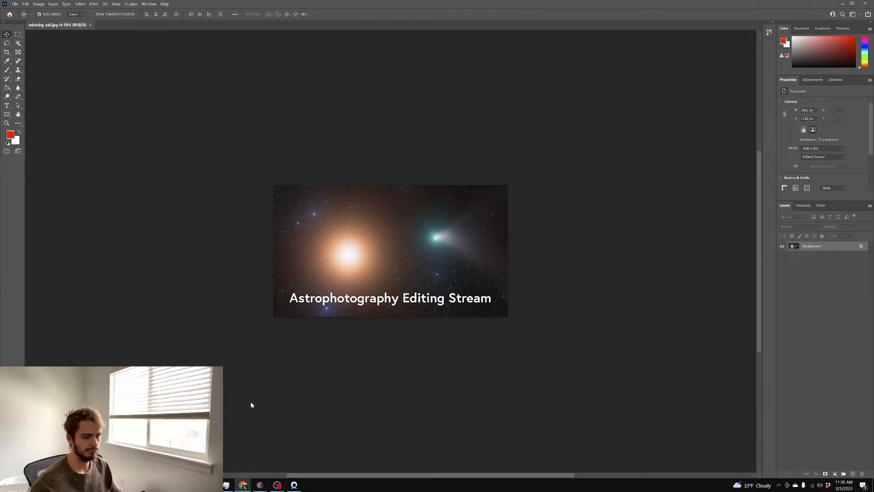
Bring PixInsight to the front from the Windows taskbar
click(259, 485)
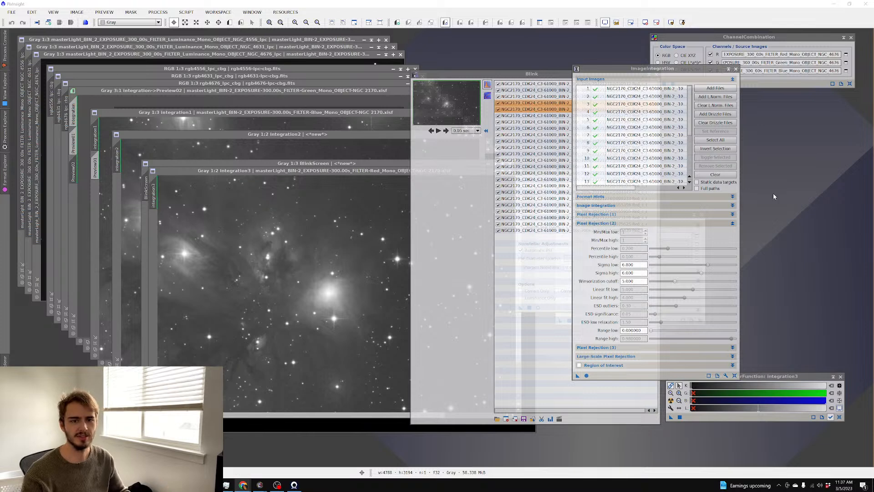
Close the ImageIntegration, ChannelCombination, Blink, sharpening and LRGBCombination panels
click(736, 69)
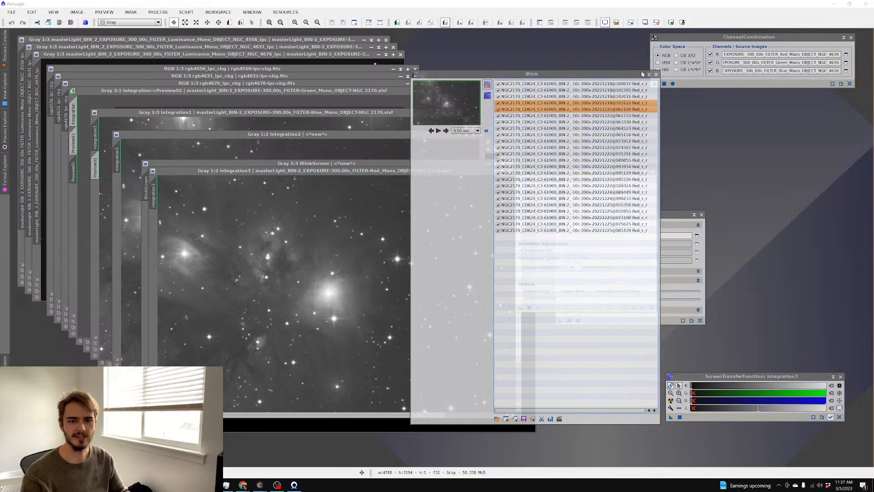
click(852, 37)
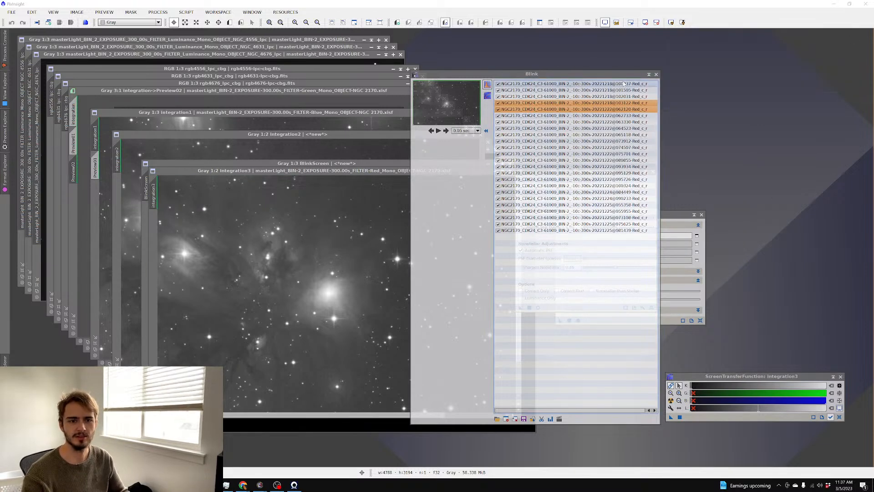
click(656, 73)
click(652, 172)
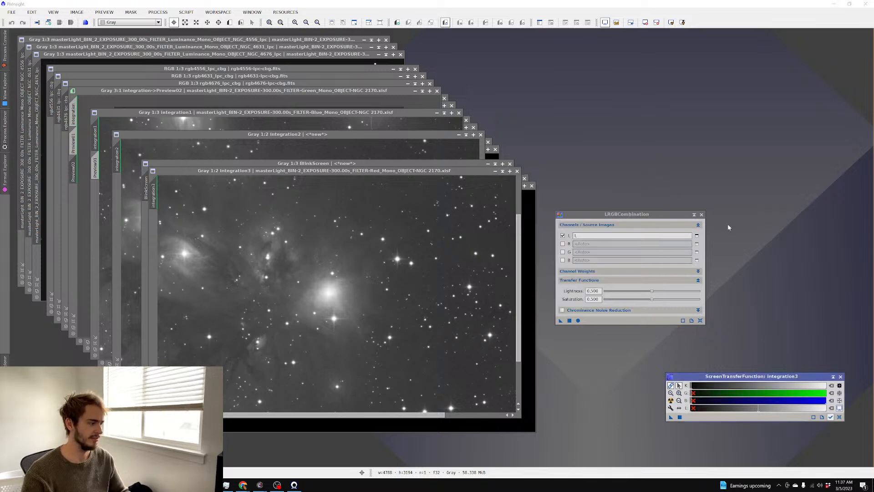
click(702, 214)
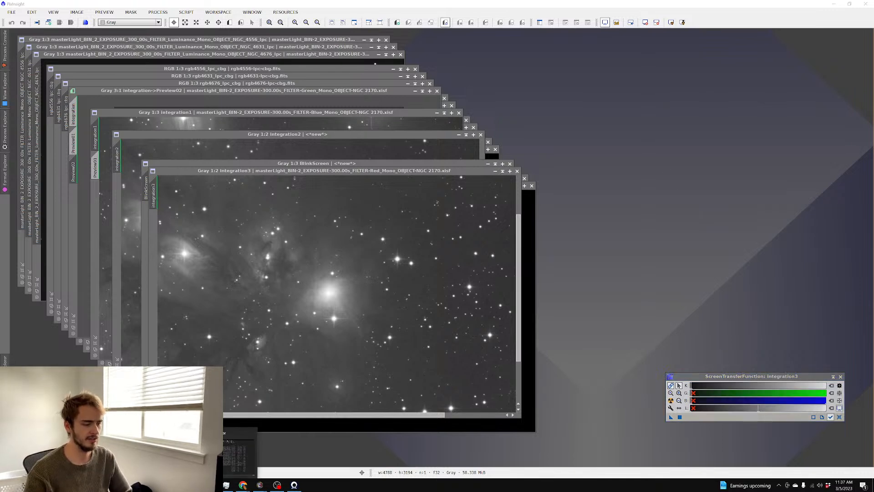
Skip the conflicting file copy, hide the copy dialog, and close all image windows
click(272, 213)
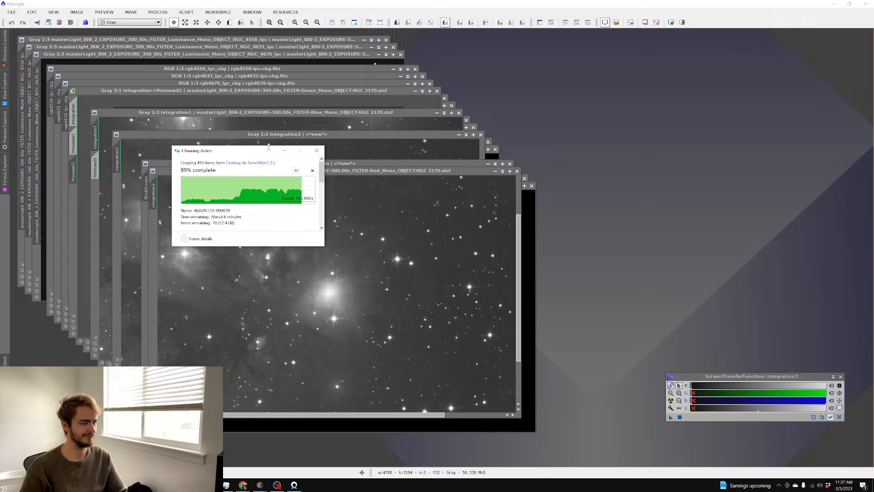
click(285, 151)
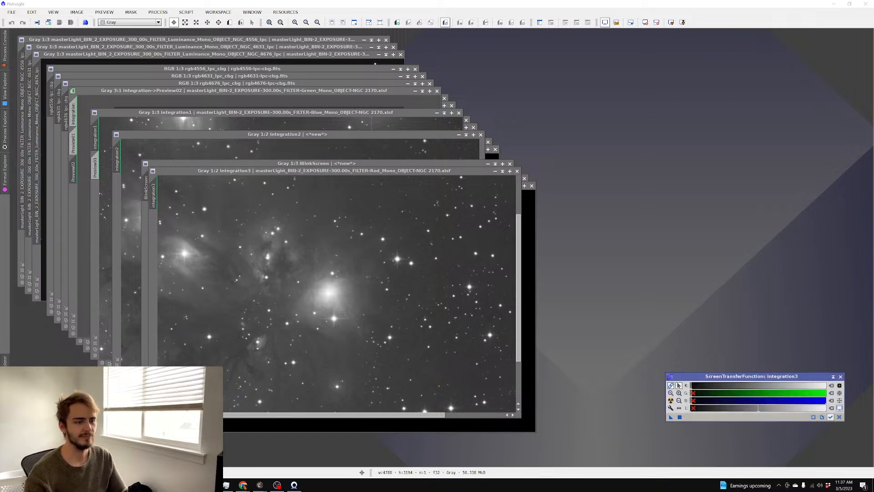
drag(380, 176, 592, 132)
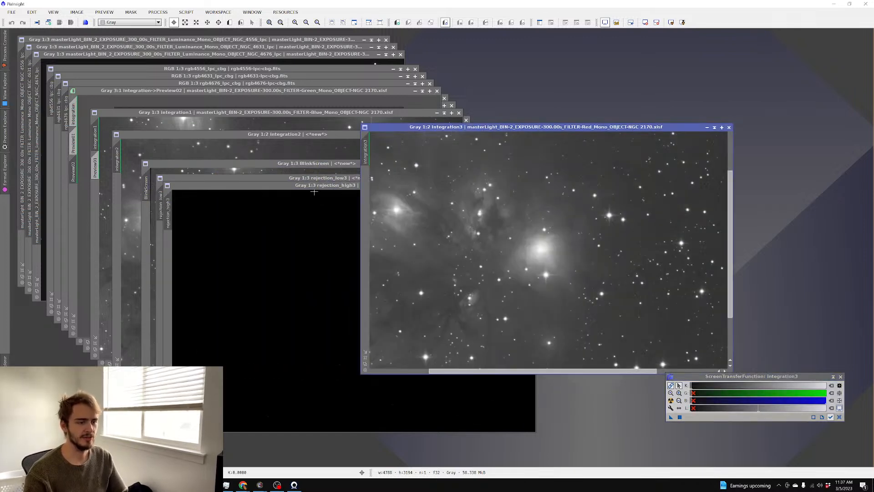
click(11, 11)
key(Escape)
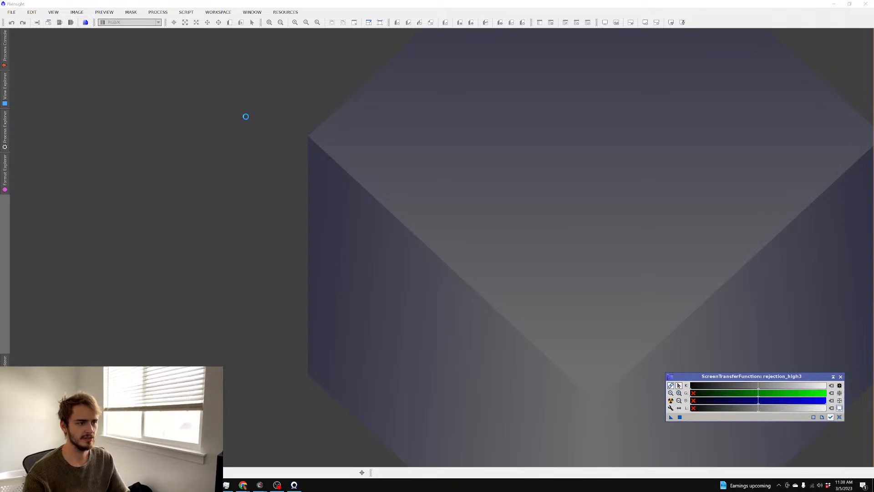
In the Open dialog, select the Blue and Luminance NGC 2170 master files
key(ctrl+o)
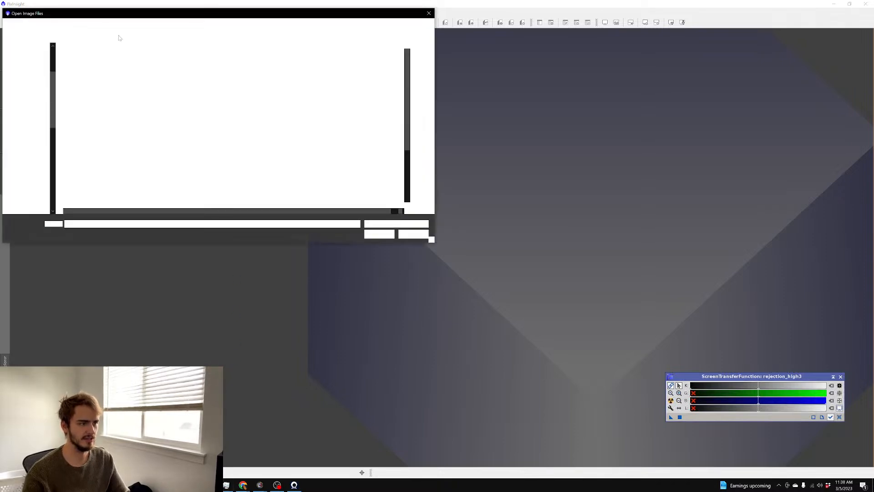
scroll(177, 120, down, 1)
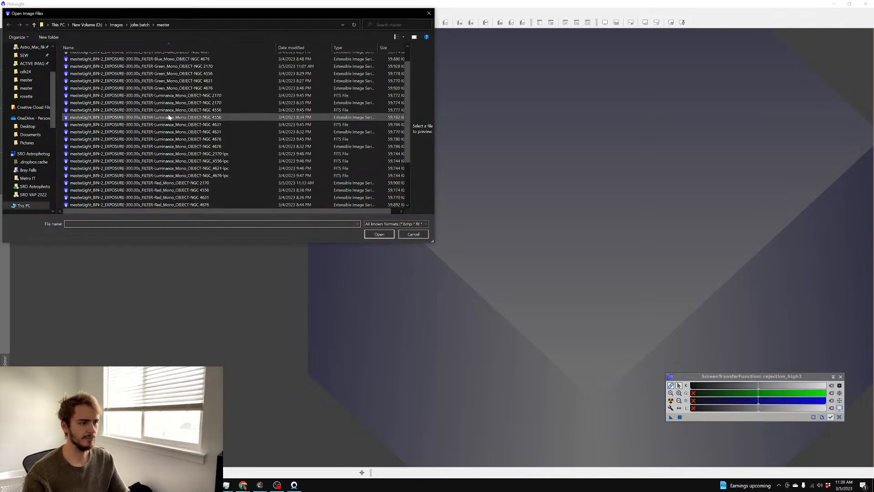
scroll(214, 169, down, 1)
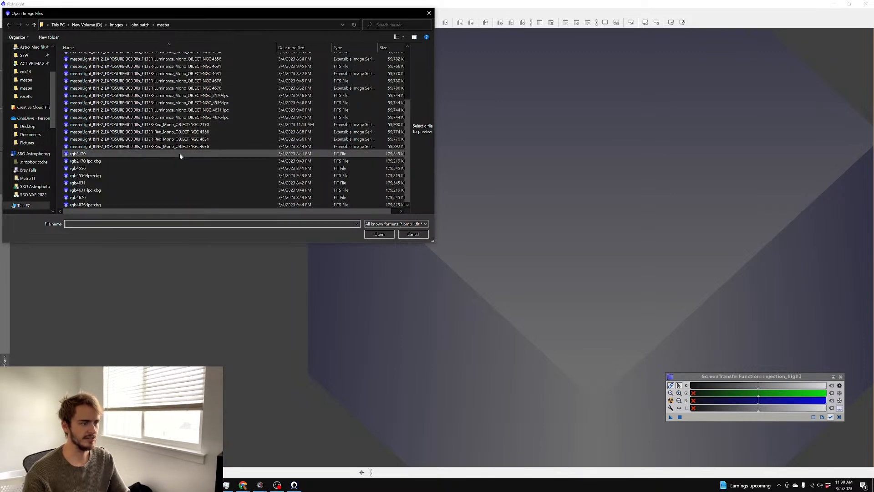
scroll(184, 150, up, 2)
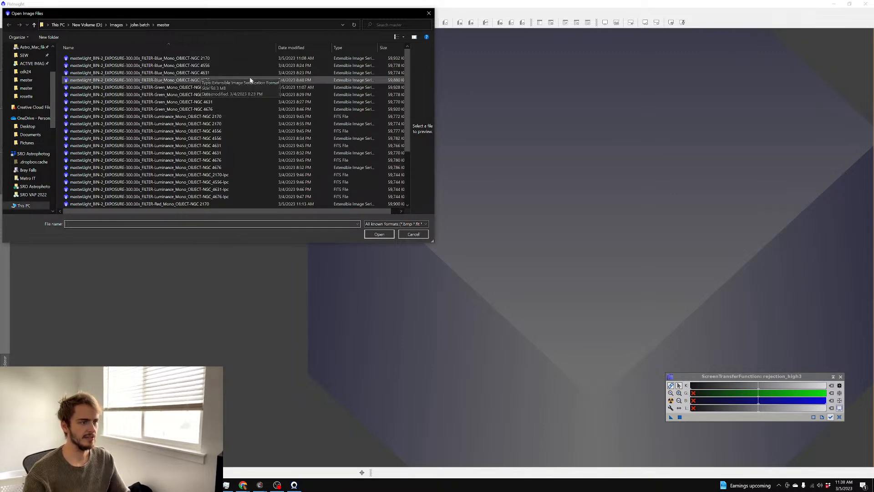
click(222, 58)
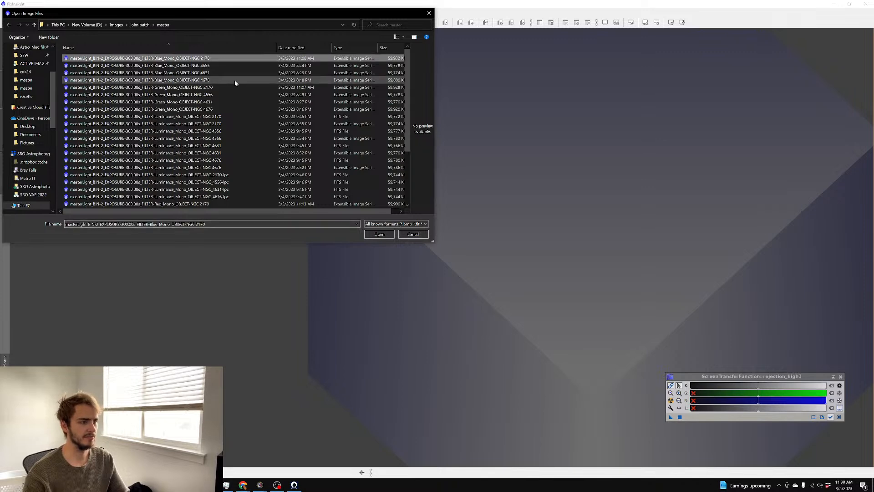
ctrl+click(235, 117)
Correct the Luminance pick, add the Green and Red masters, and open all four
scroll(237, 117, down, 1)
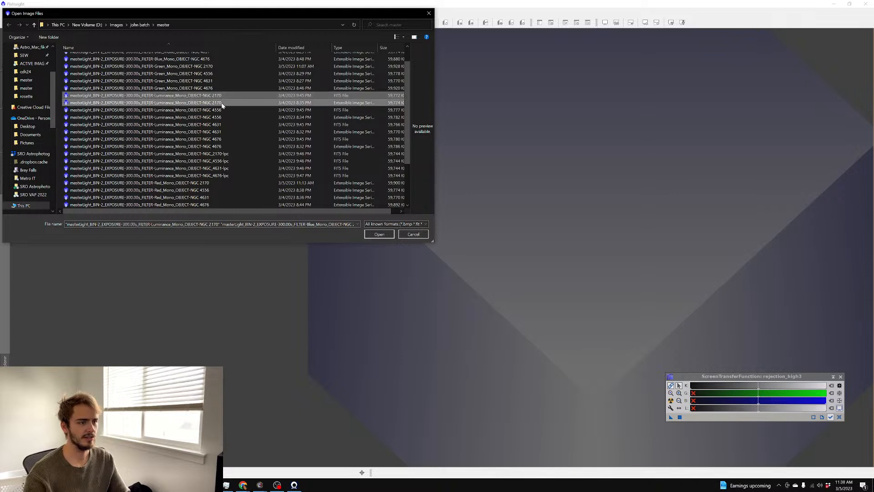
ctrl+click(224, 101)
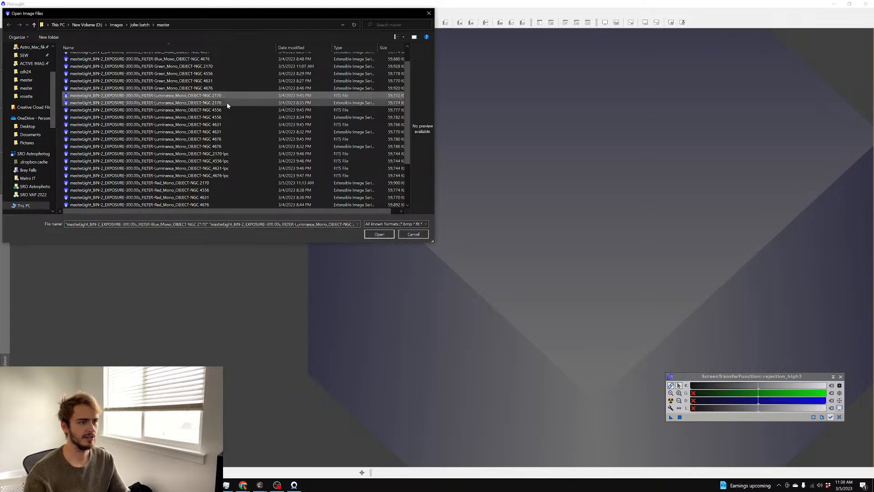
click(225, 95)
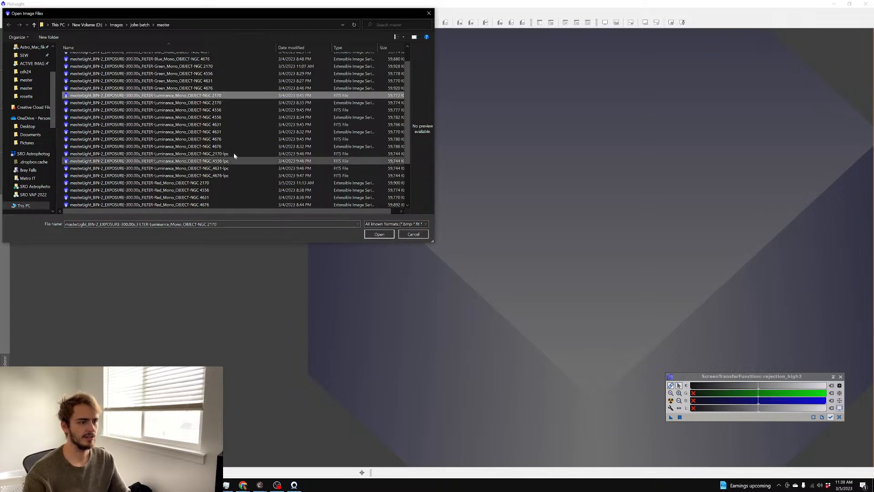
click(233, 155)
scroll(233, 157, up, 1)
ctrl+click(222, 88)
scroll(219, 132, down, 4)
ctrl+click(203, 124)
click(378, 234)
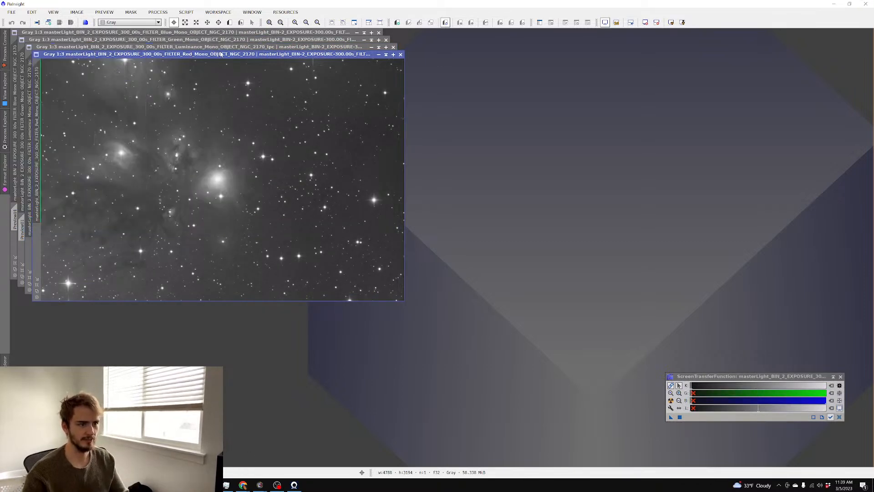
Zoom in and pan around the Red master to inspect it
drag(220, 53, 350, 75)
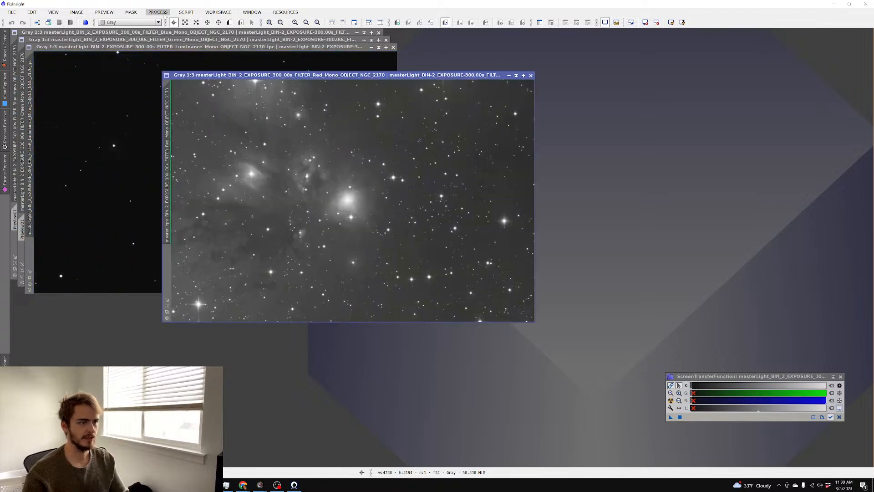
click(218, 23)
scroll(353, 204, up, 3)
drag(324, 197, 490, 231)
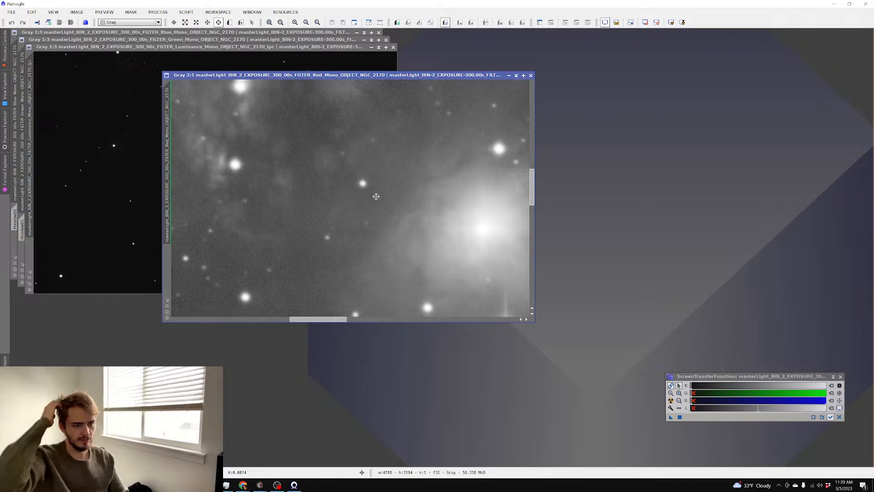
scroll(376, 197, up, 1)
scroll(358, 207, down, 2)
scroll(358, 207, up, 2)
Auto-stretch the Luminance master and pan across its zoomed nebulosity
click(145, 135)
key(ctrl+a)
drag(152, 47, 268, 65)
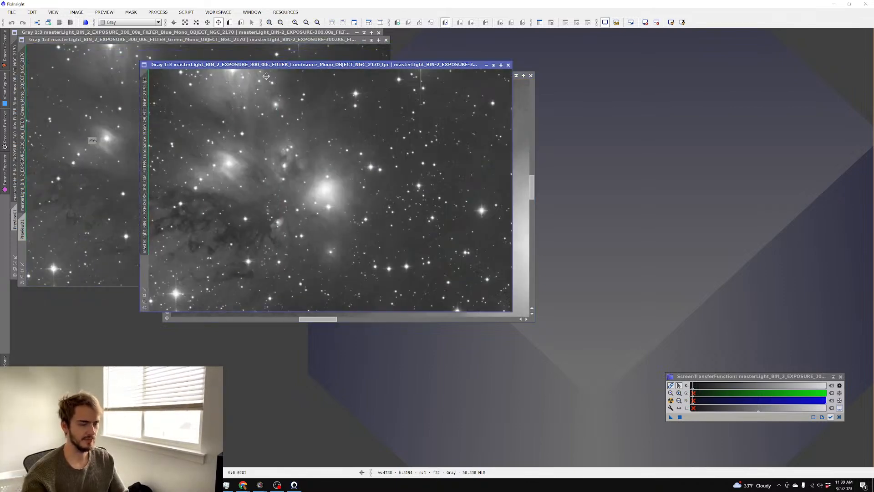
scroll(272, 105, up, 3)
drag(216, 96, 436, 166)
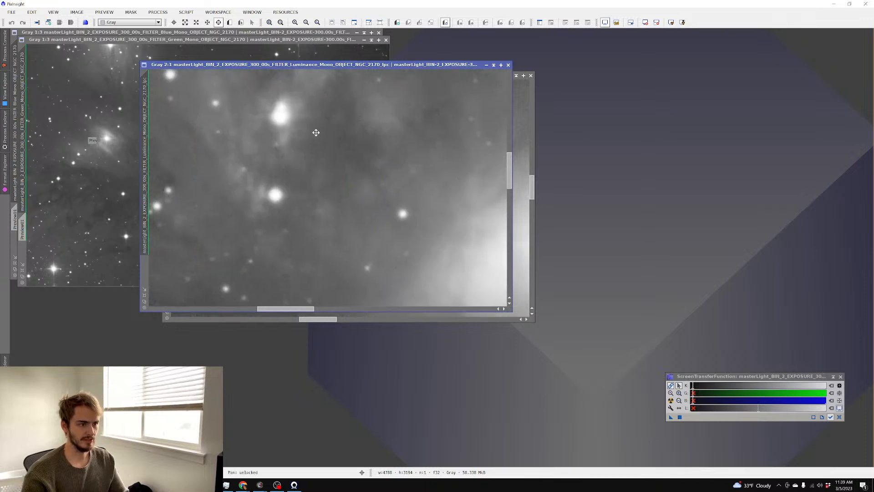
scroll(319, 134, up, 1)
scroll(364, 130, down, 2)
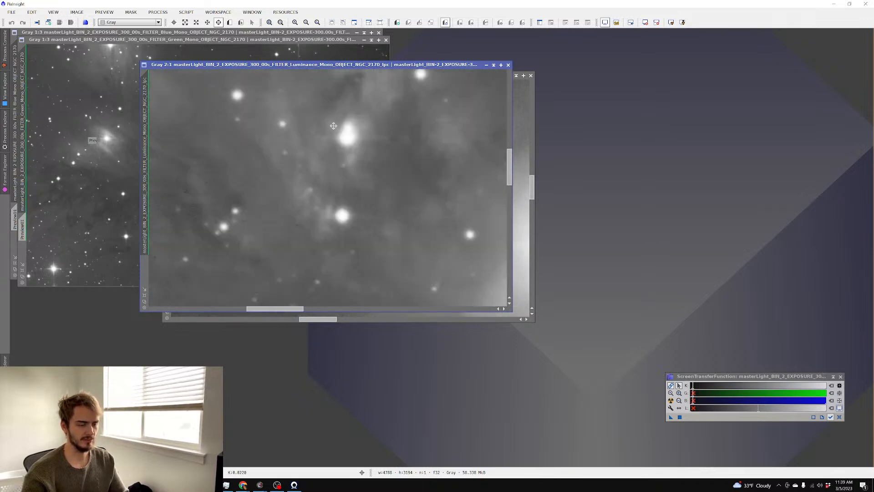
Inspect the Green and Blue masters zoomed in, then close the Luminance image
click(196, 95)
scroll(201, 98, up, 3)
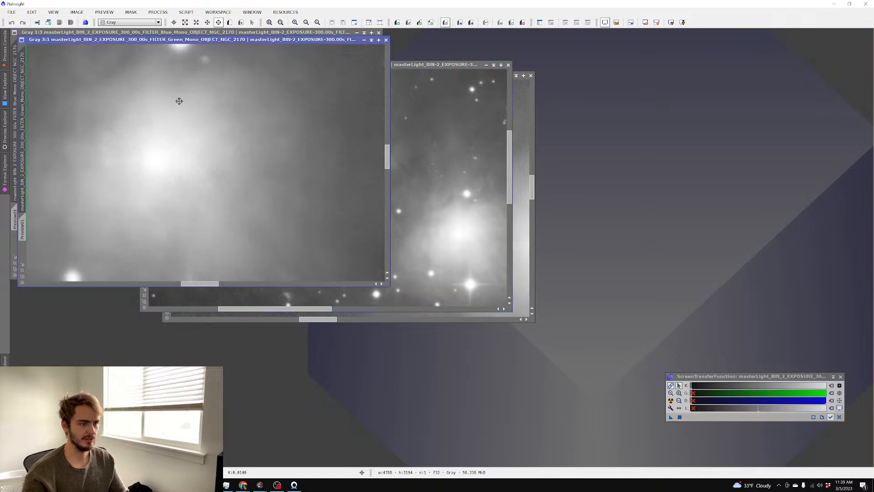
drag(176, 105, 286, 135)
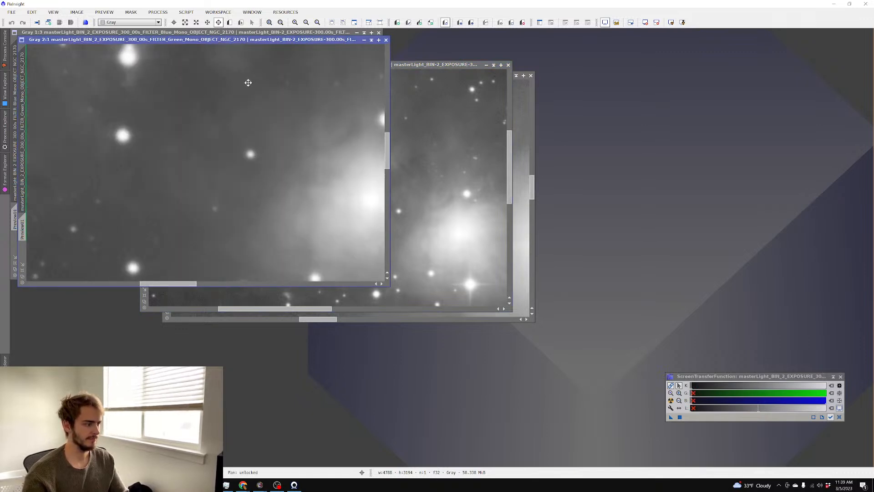
drag(248, 82, 275, 101)
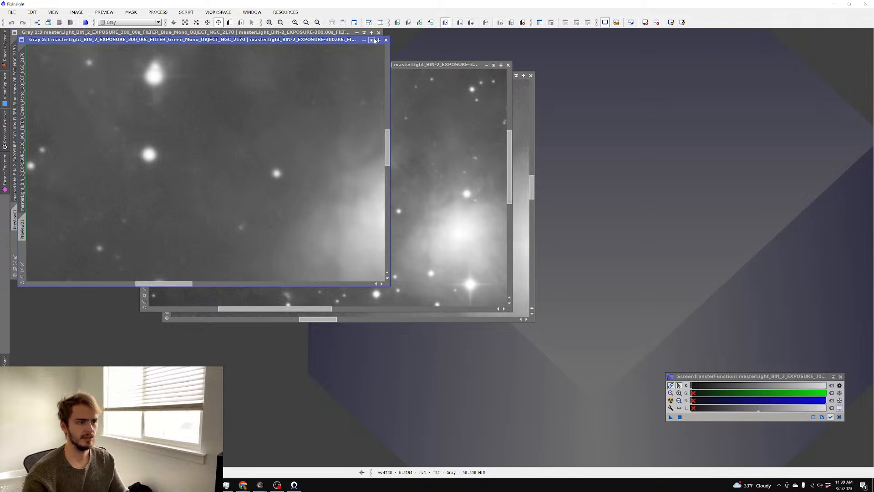
click(335, 33)
scroll(196, 100, up, 3)
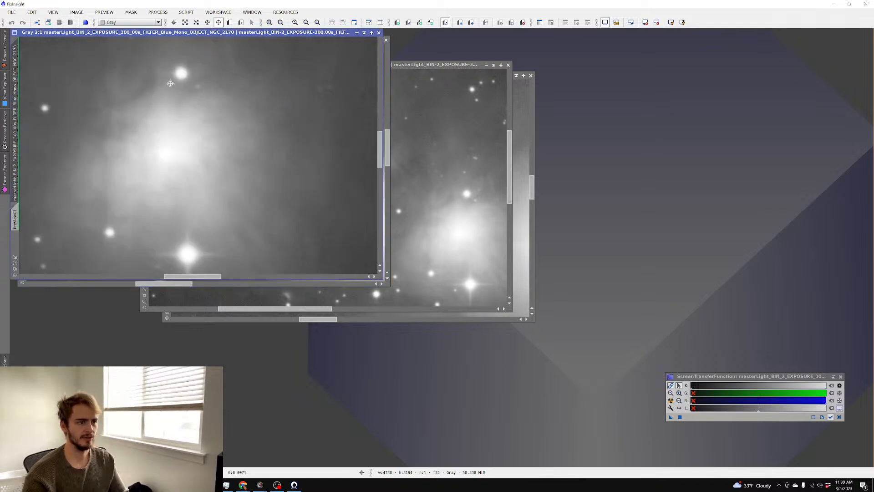
drag(195, 100, 384, 125)
drag(228, 99, 305, 118)
scroll(269, 102, down, 1)
click(411, 70)
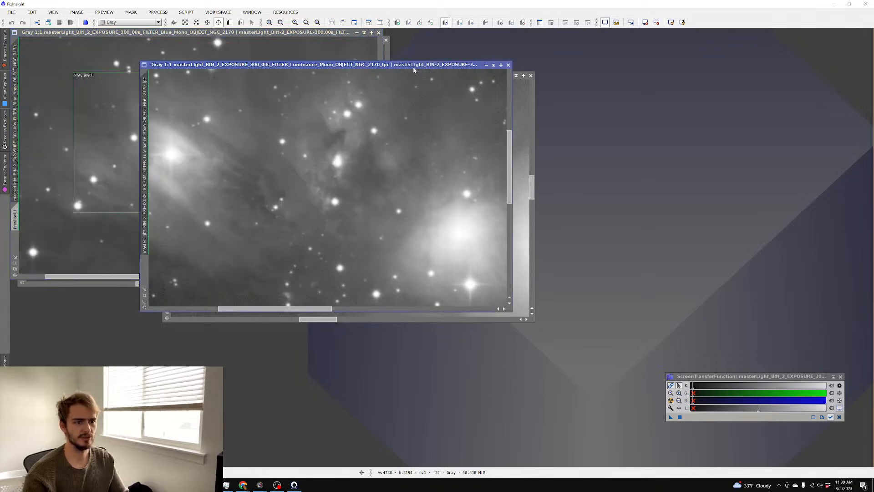
click(508, 65)
Launch Blink from the process list and clear its previously loaded frames
click(158, 12)
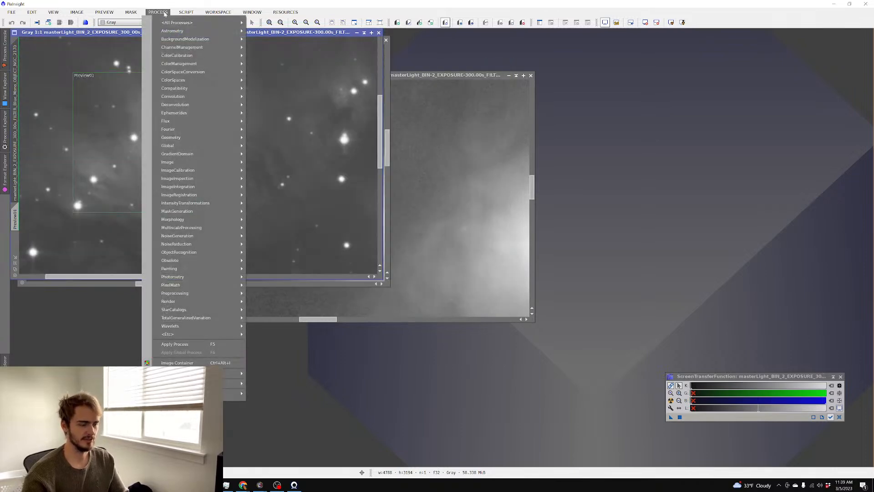
mouse_move(177, 22)
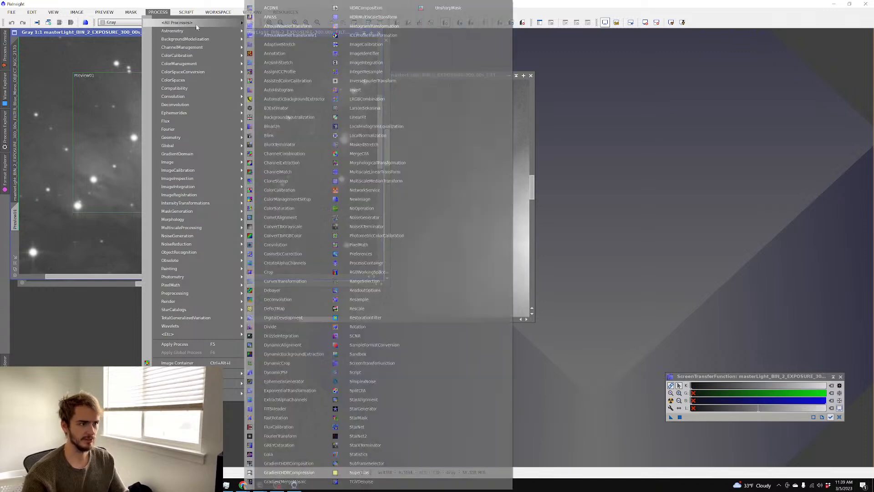
click(290, 136)
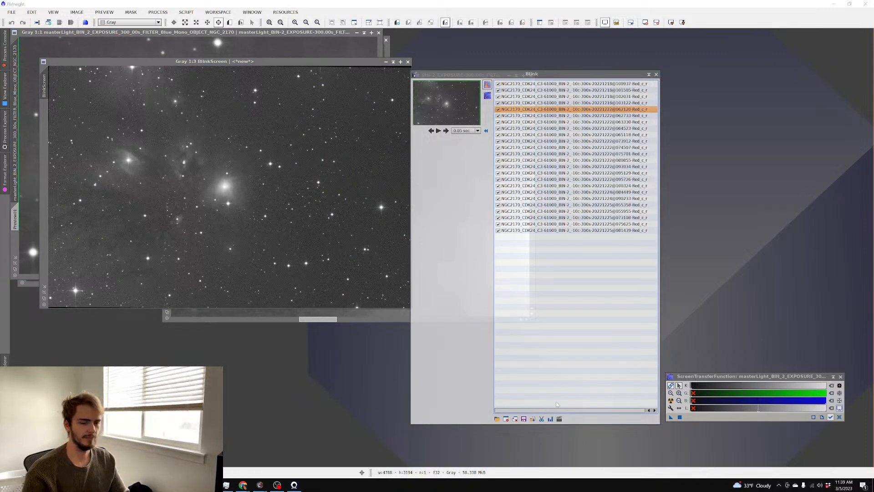
click(514, 418)
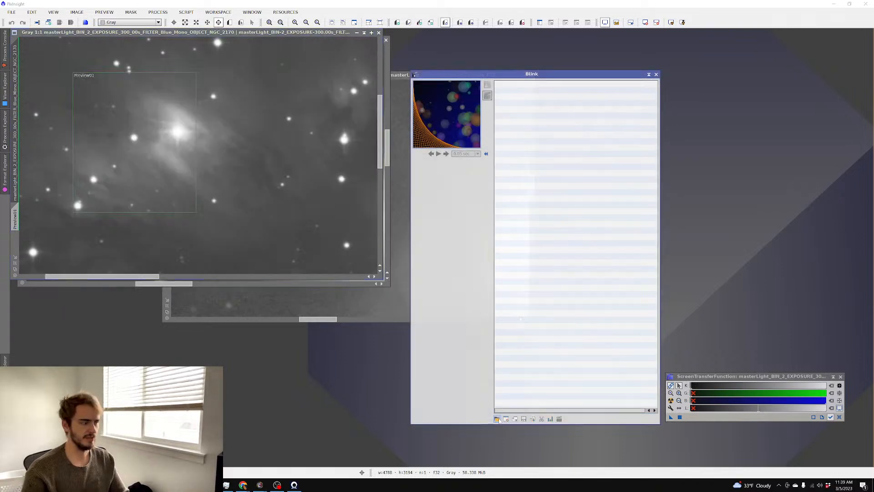
Add every file from the registered NGC 2170 Luminance folder to Blink
click(497, 419)
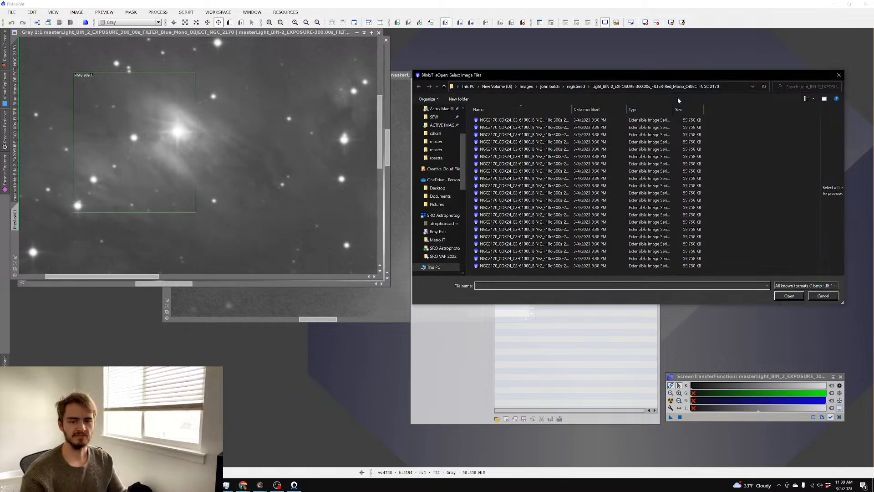
click(578, 86)
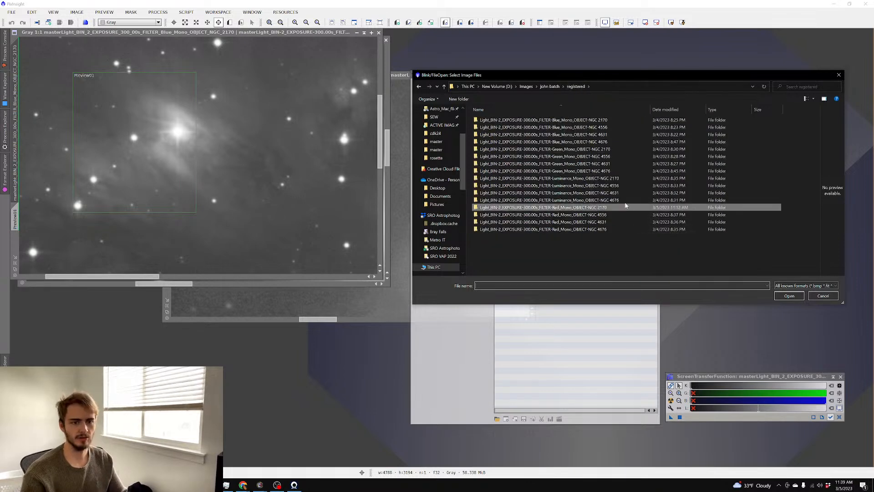
double_click(605, 178)
key(ctrl+a)
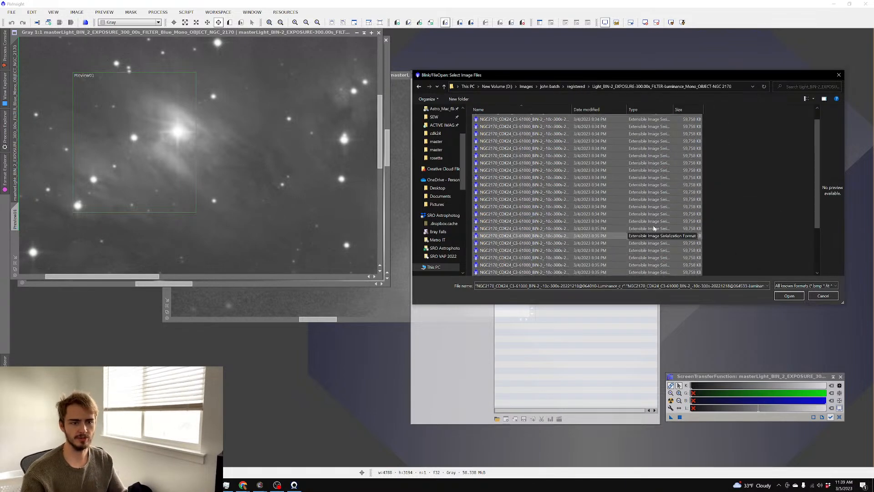
click(790, 296)
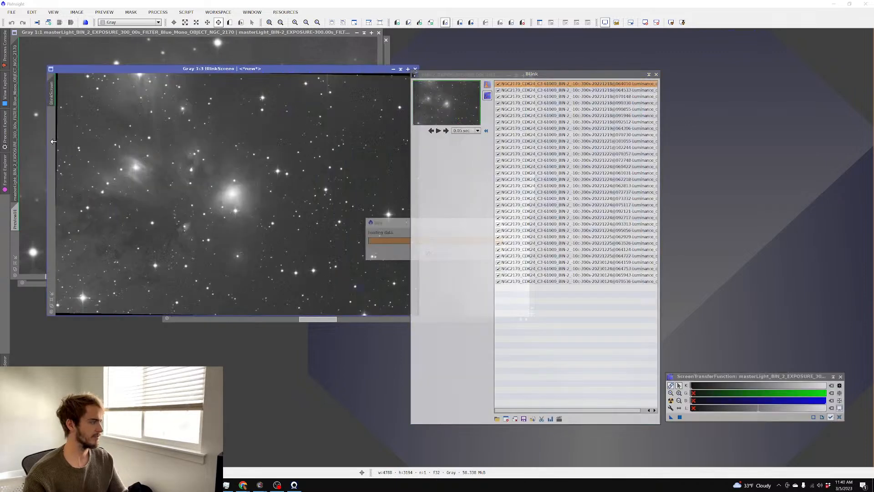
Auto-stretch the Blink frames for easier inspection
scroll(227, 178, down, 3)
scroll(254, 185, up, 1)
scroll(300, 163, up, 1)
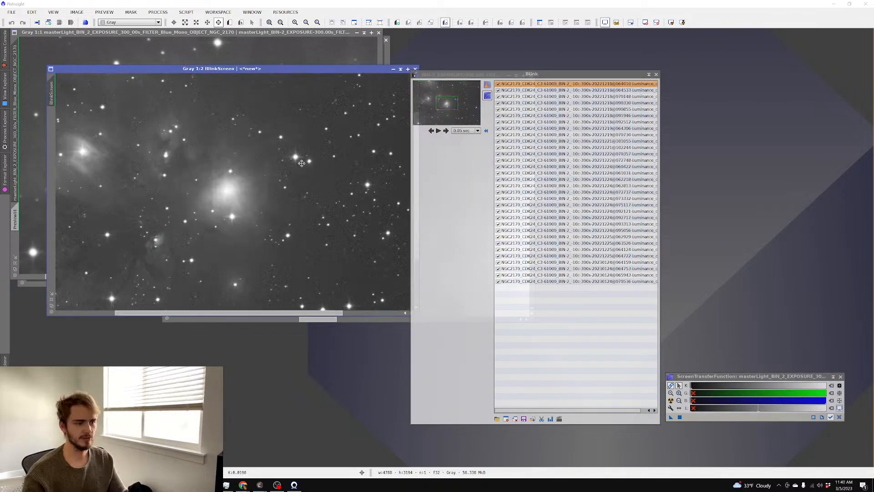
click(488, 84)
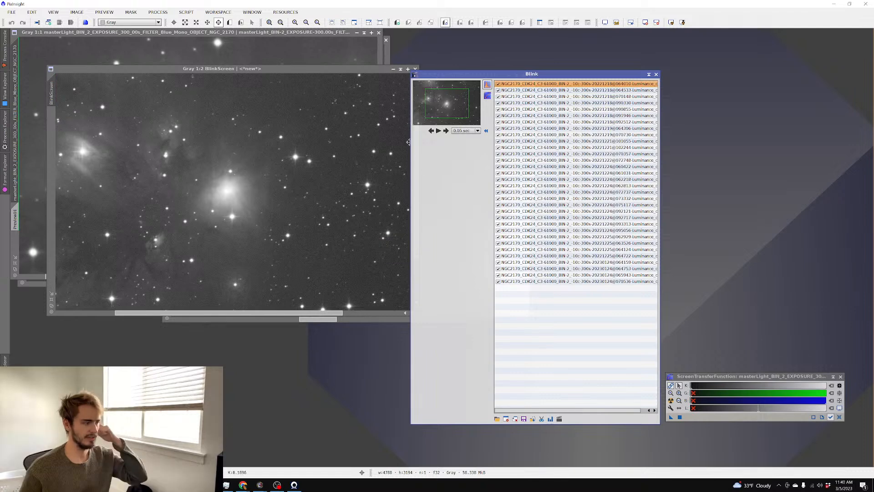
Step back and forth through the Luminance frames to compare their quality
scroll(215, 142, up, 2)
scroll(215, 142, down, 1)
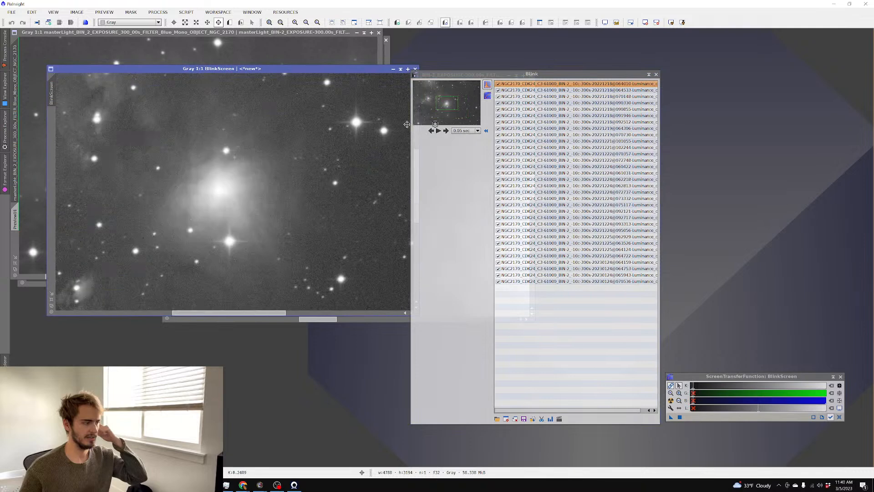
click(447, 131)
click(447, 132)
click(446, 131)
click(446, 131)
click(447, 131)
click(446, 131)
click(446, 131)
click(447, 131)
click(446, 131)
click(446, 132)
click(446, 131)
click(446, 131)
click(446, 132)
click(446, 131)
click(446, 131)
click(446, 131)
click(447, 131)
click(446, 132)
click(447, 131)
click(446, 131)
click(446, 131)
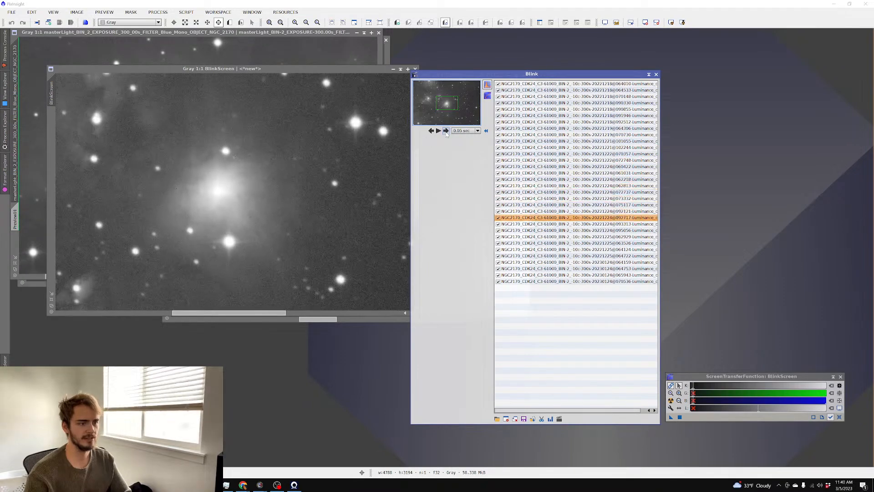
click(432, 131)
click(431, 131)
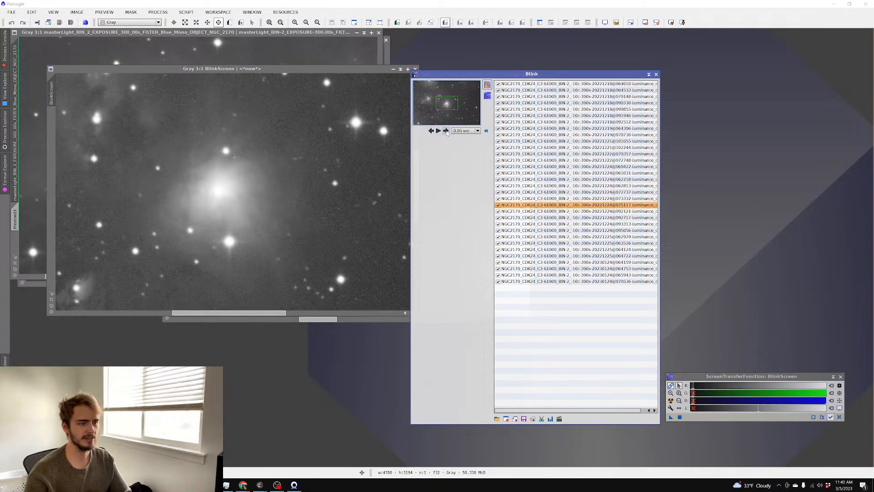
click(446, 131)
click(431, 131)
click(431, 131)
click(431, 131)
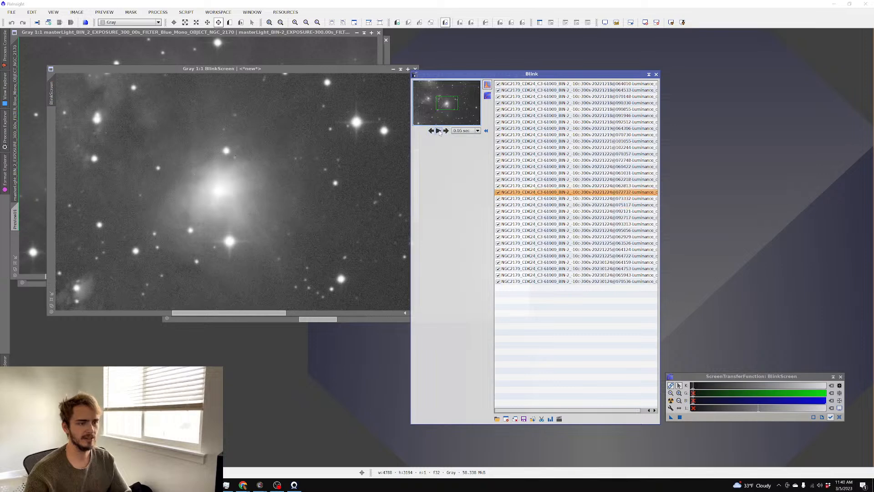
click(446, 131)
click(447, 131)
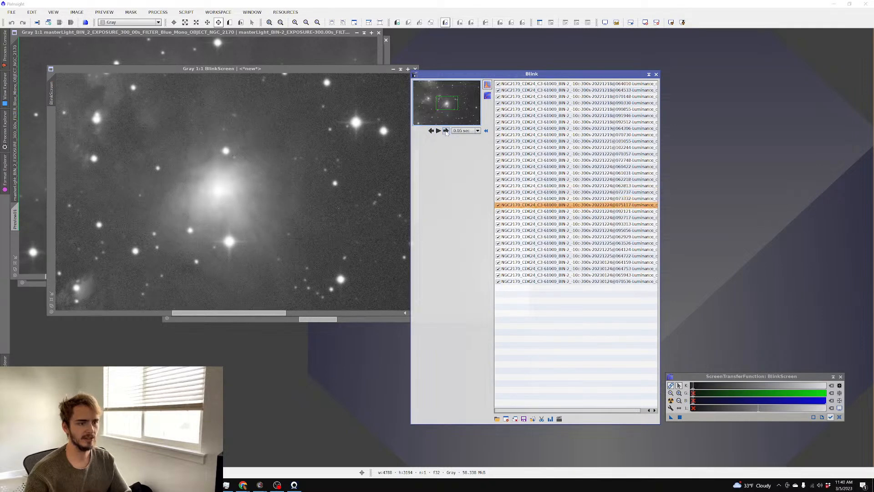
click(446, 131)
click(446, 131)
click(431, 131)
click(431, 131)
click(431, 131)
click(432, 131)
click(446, 131)
click(447, 131)
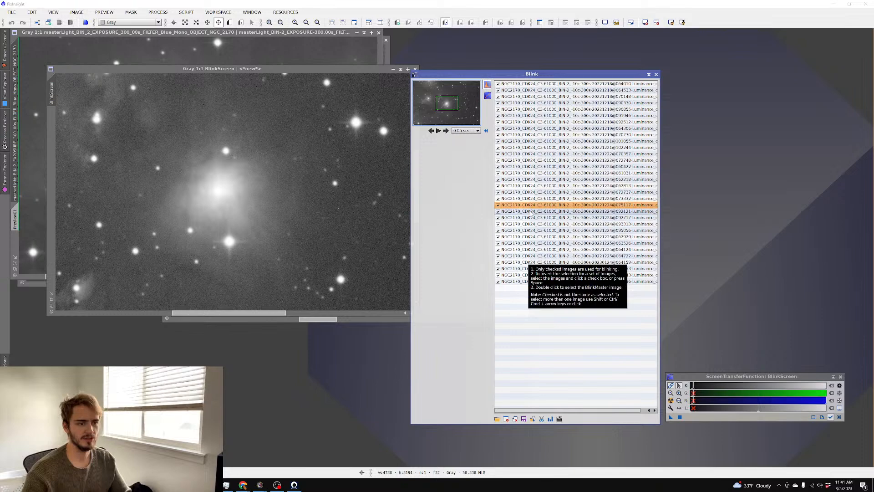
Move the five poor frames 073332 through 093313 to a separate folder
drag(537, 199, 542, 231)
click(541, 419)
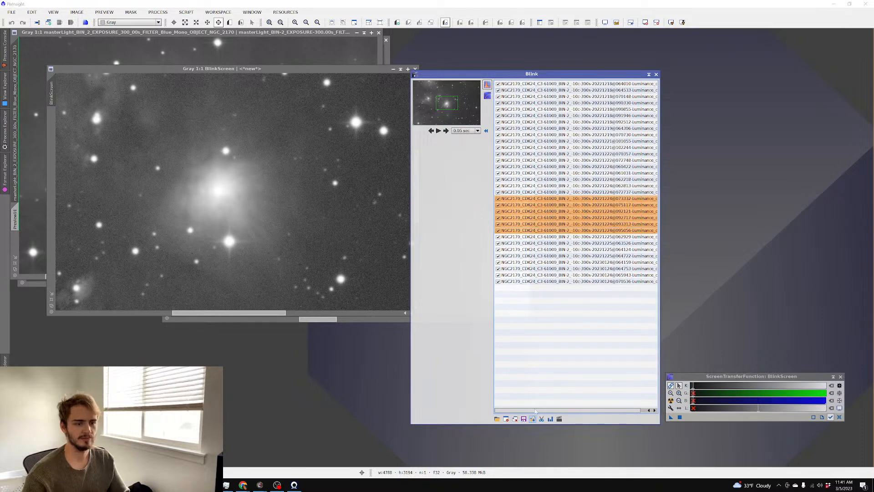
click(781, 296)
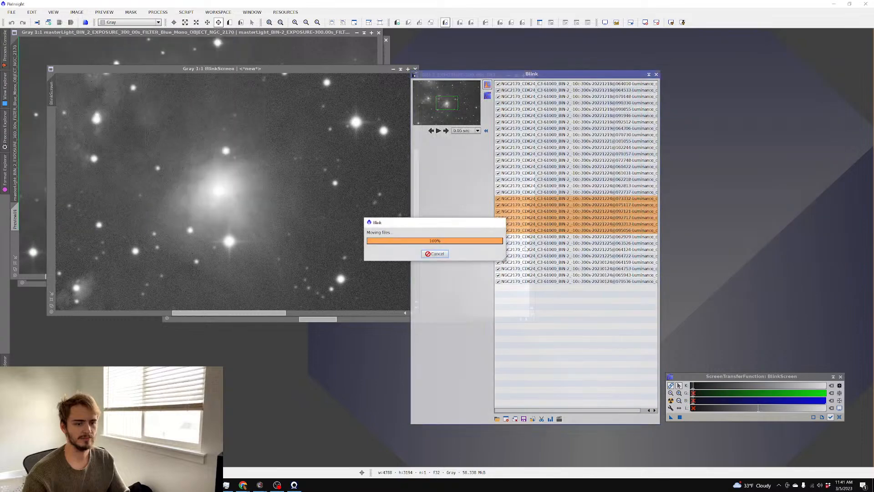
Move the last four poor frames, including 064124, out too, then close Blink
key(Down)
key(Down)
key(Down)
key(Down)
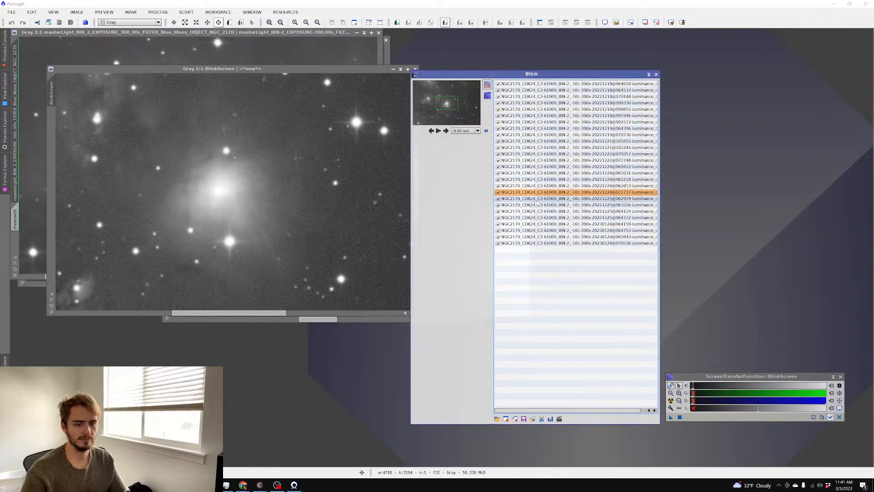
key(Down)
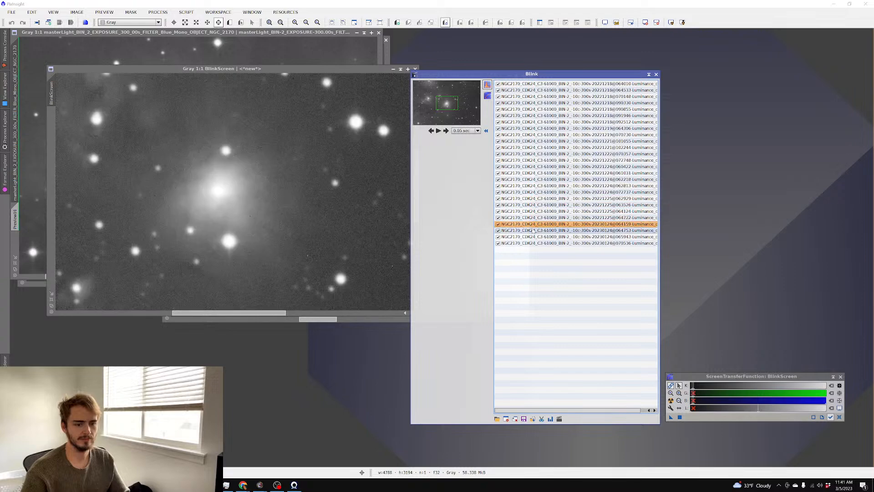
key(Down)
key(Down)
click(538, 244)
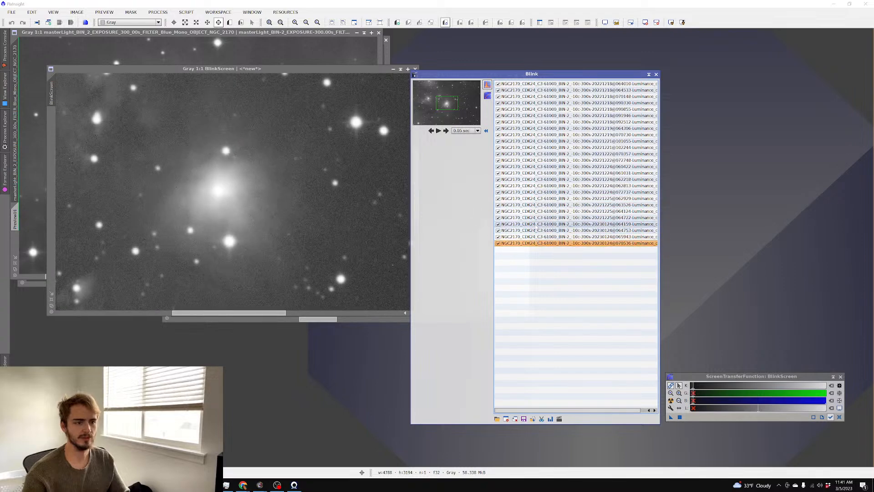
shift+click(535, 220)
shift+click(536, 212)
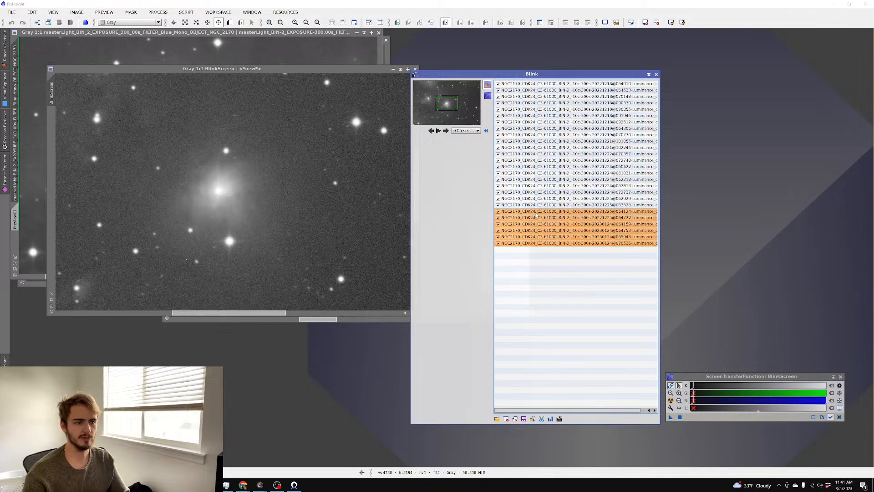
key(shift+Down)
key(shift+Down)
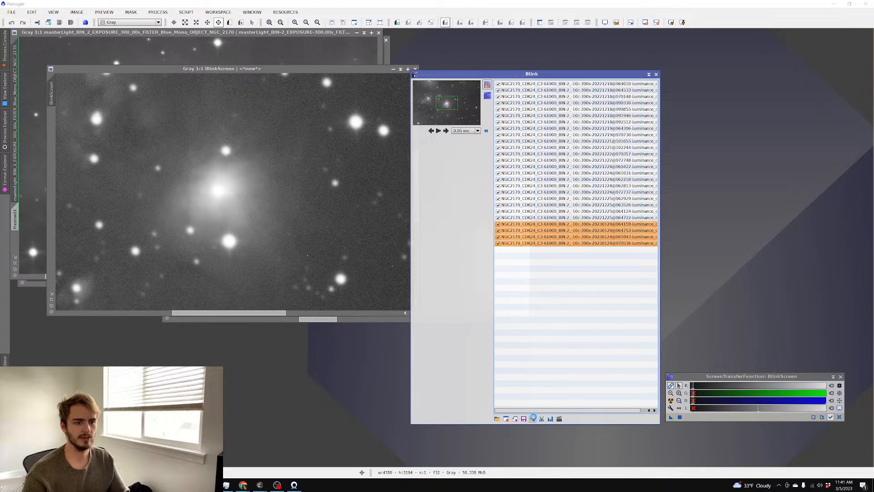
click(533, 419)
click(786, 295)
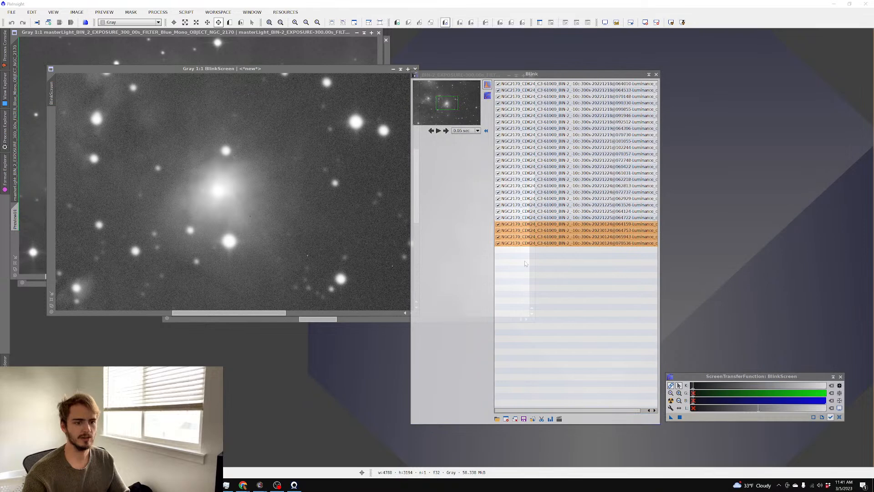
click(449, 192)
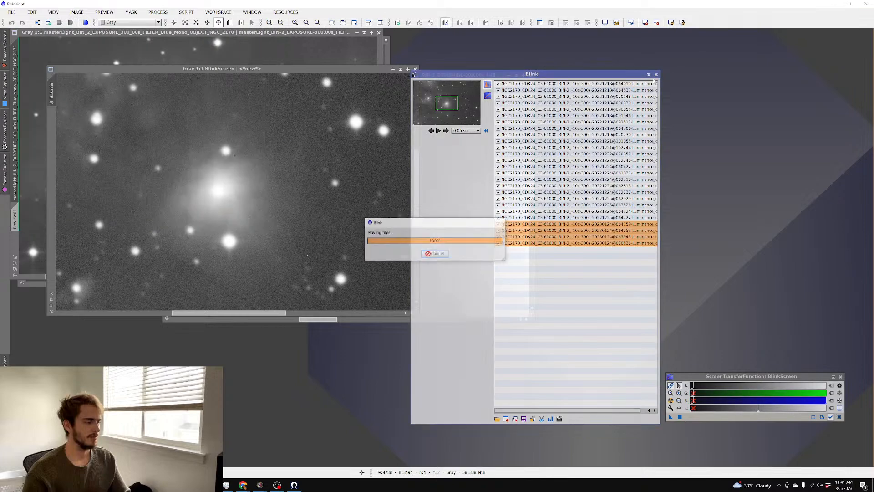
click(656, 75)
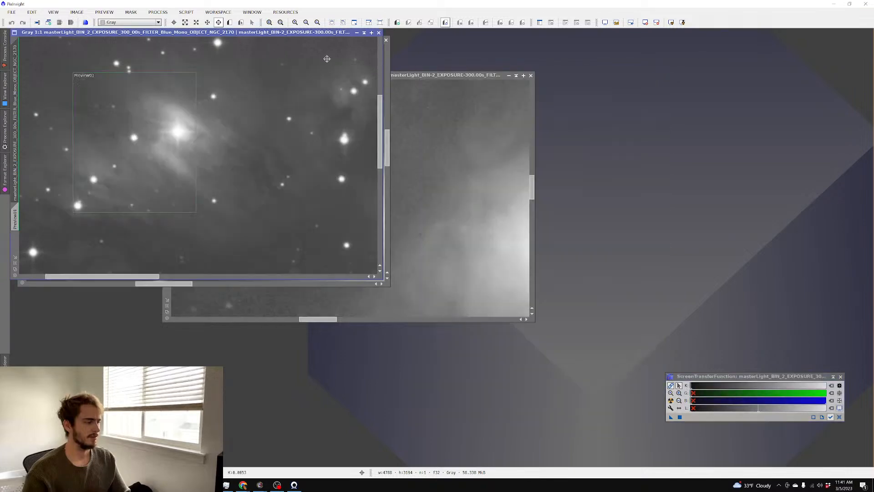
click(187, 13)
mouse_move(214, 23)
click(347, 114)
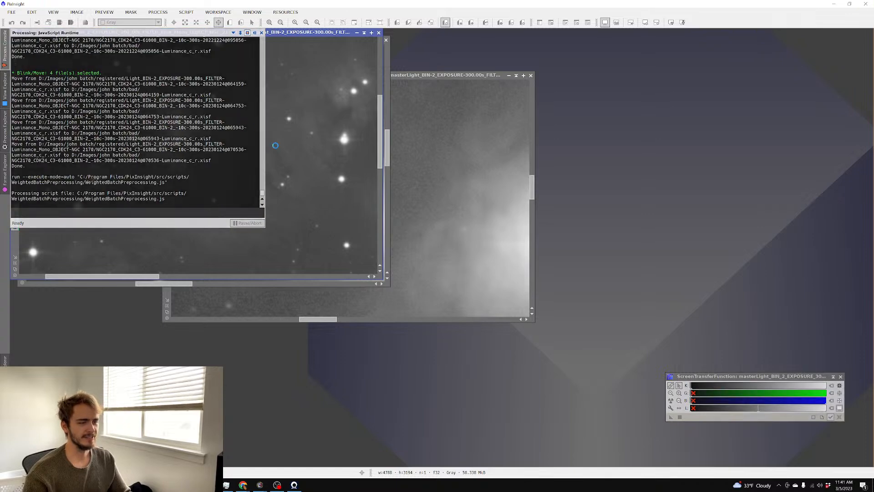
click(604, 360)
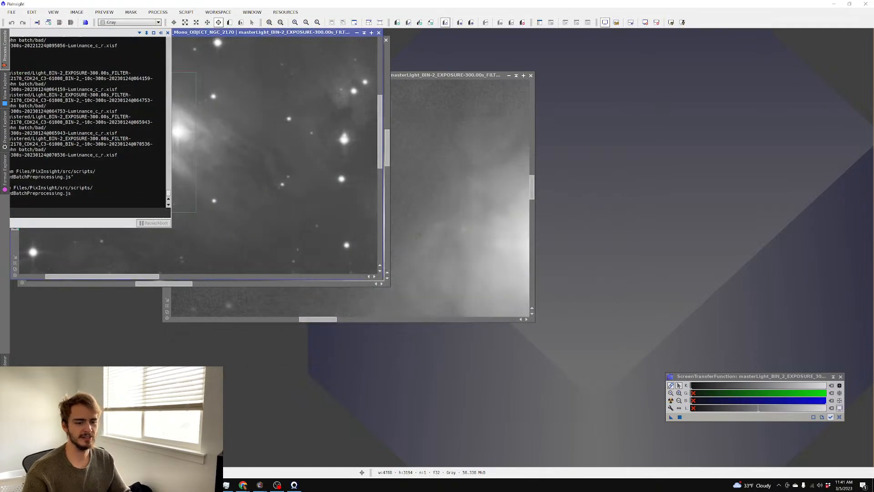
click(158, 12)
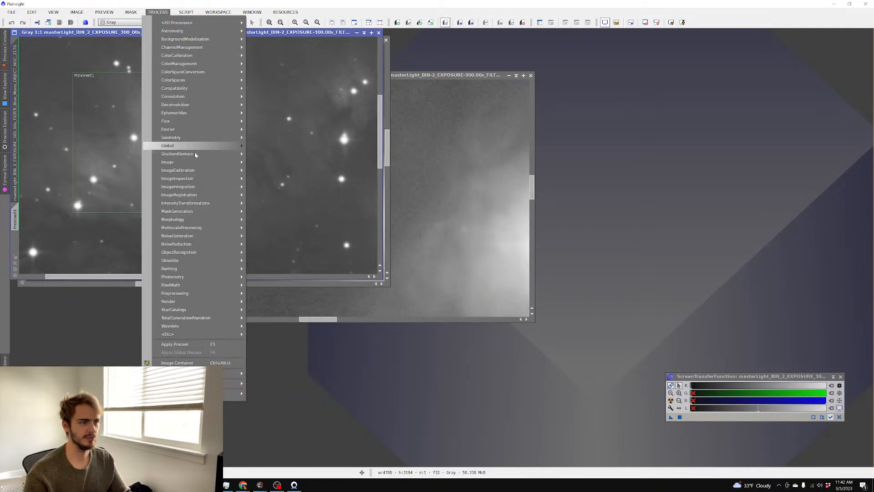
Replace ImageIntegration's inputs with every registered luminance frame and run the integration
mouse_move(198, 192)
click(274, 213)
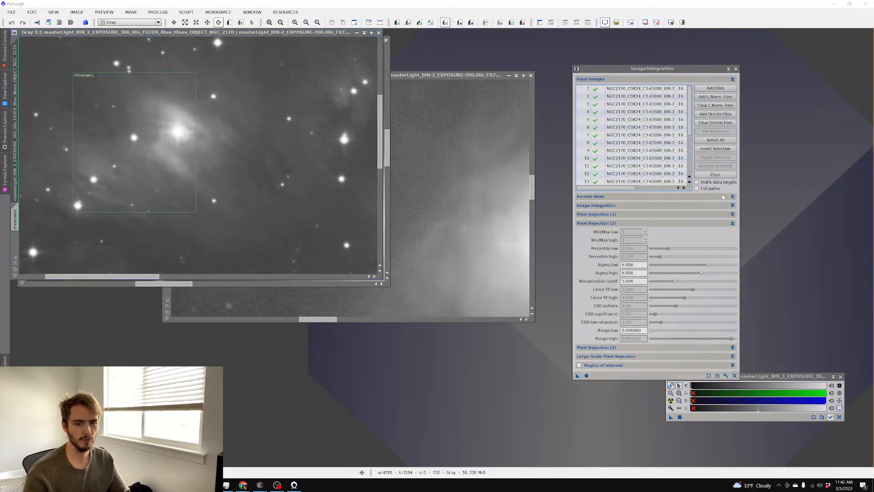
click(716, 174)
click(715, 88)
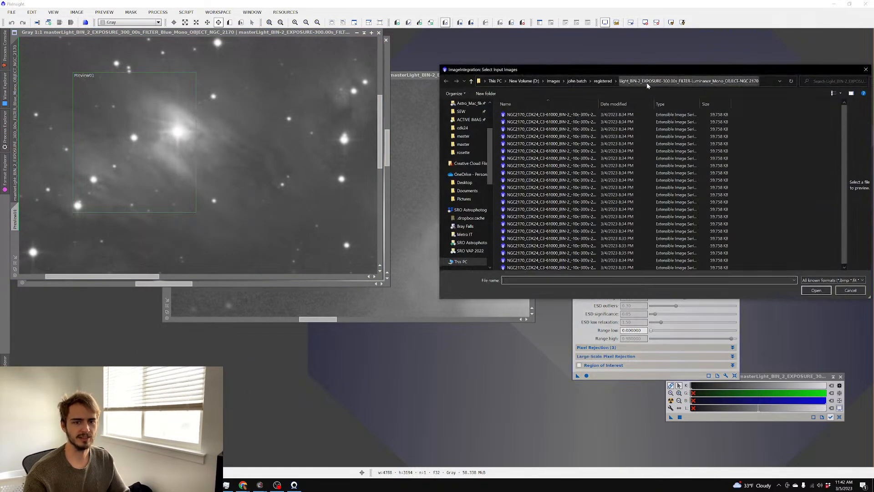
click(663, 128)
key(ctrl+a)
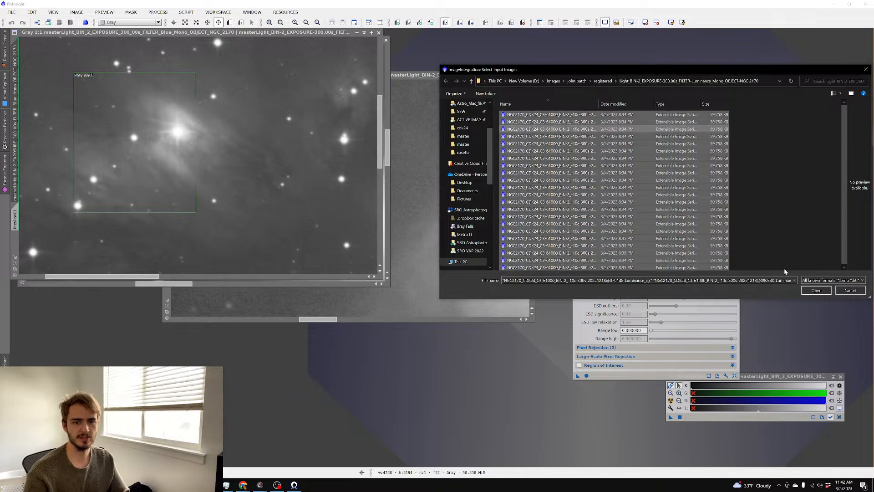
click(815, 290)
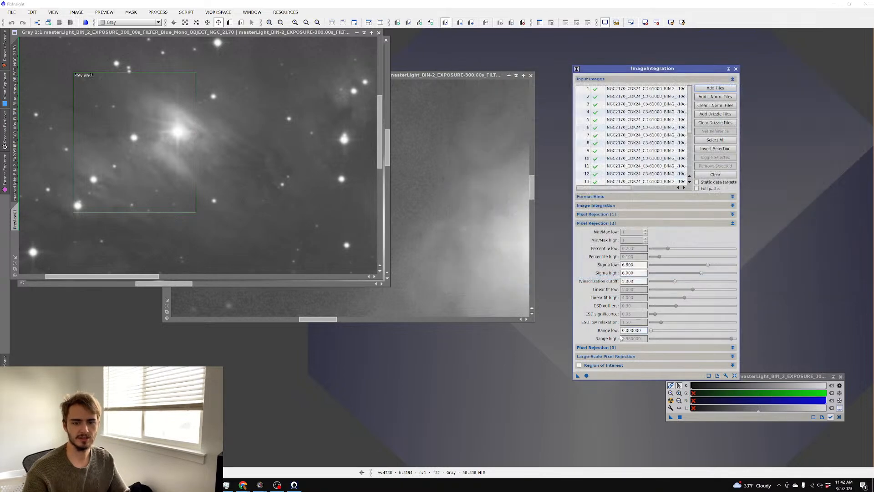
click(587, 375)
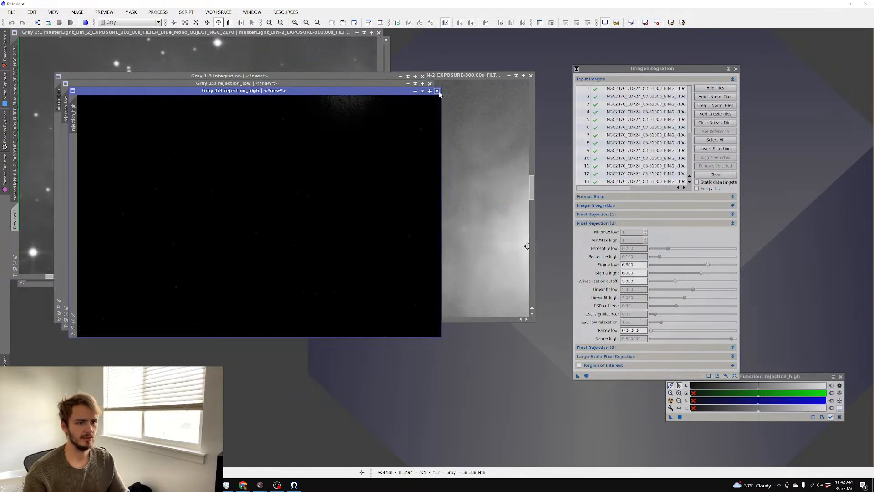
Close both rejection maps, auto-stretch the integration, and inspect the nebula core
click(437, 91)
click(430, 84)
key(ctrl+a)
scroll(301, 122, up, 3)
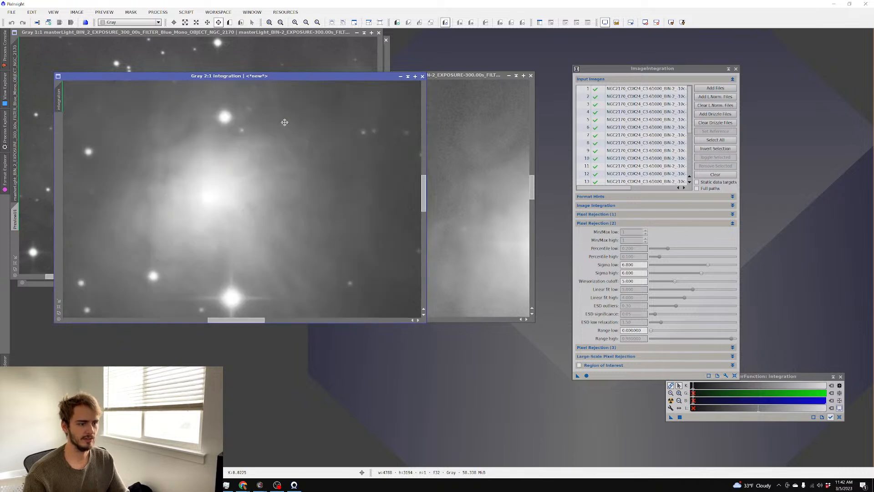
drag(192, 119, 479, 198)
drag(245, 152, 312, 188)
scroll(312, 188, down, 3)
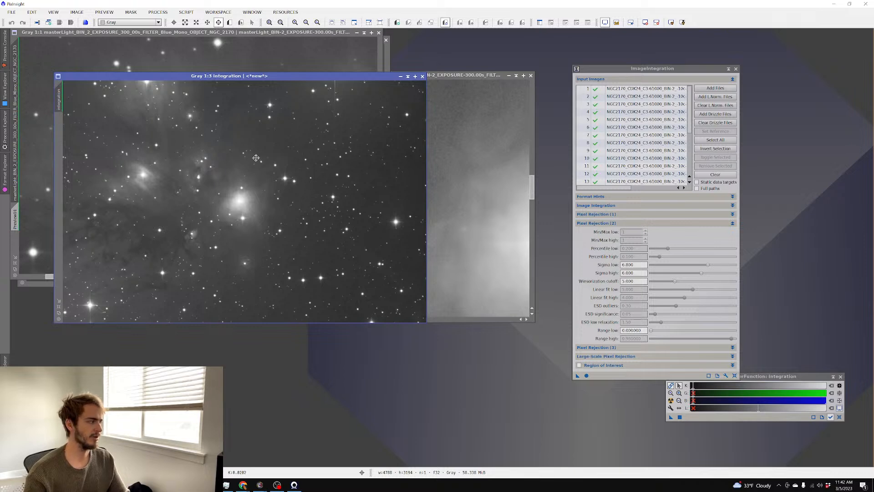
Save the integration over the NGC 2170 Luminance master XISF, confirming the overwrite
key(ctrl+shift+s)
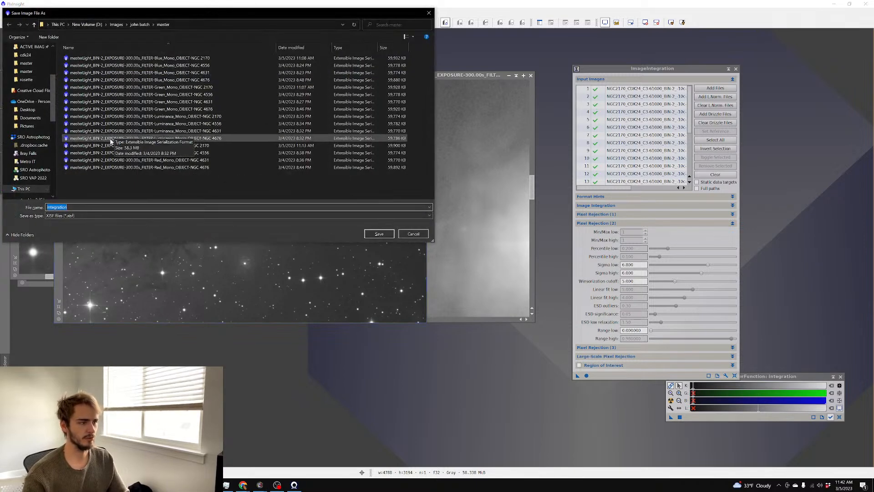
click(230, 116)
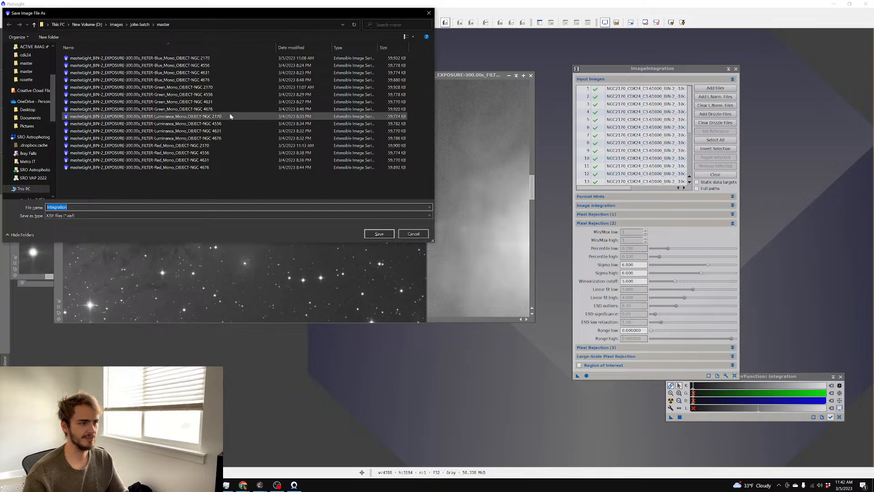
click(380, 234)
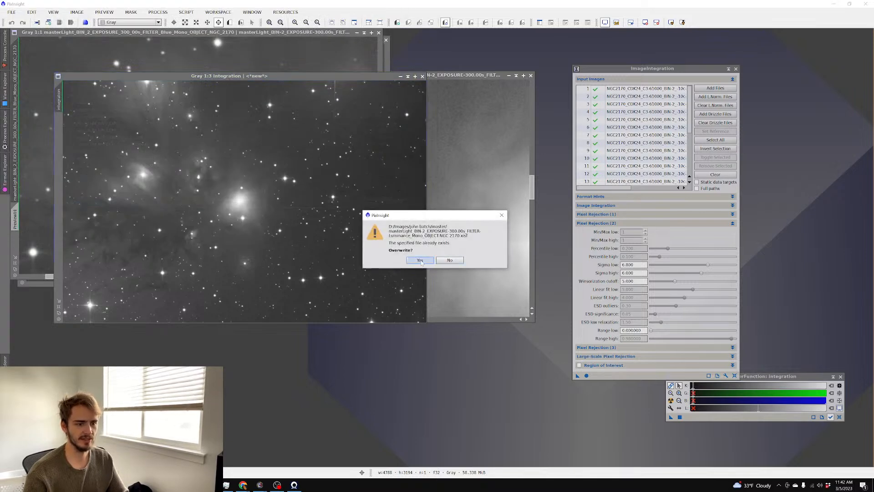
click(449, 258)
click(449, 326)
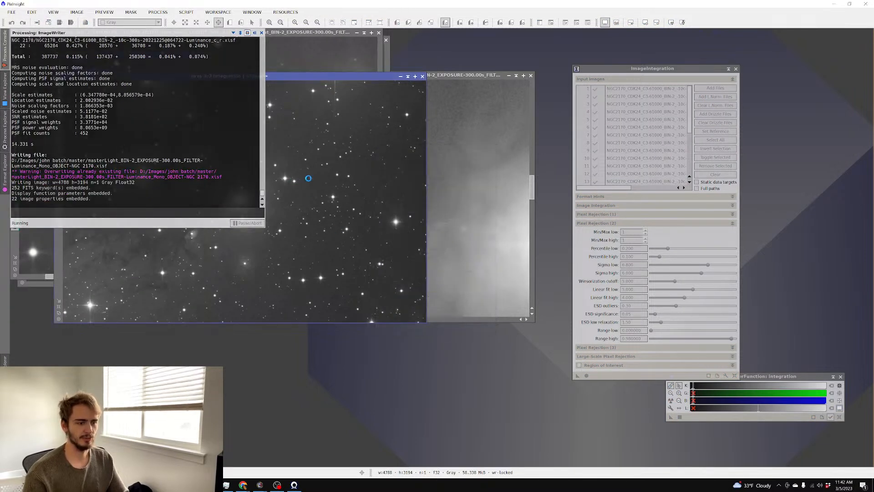
Close the ImageIntegration and screen stretch tools and the saved integration image
scroll(310, 180, up, 2)
scroll(310, 180, down, 1)
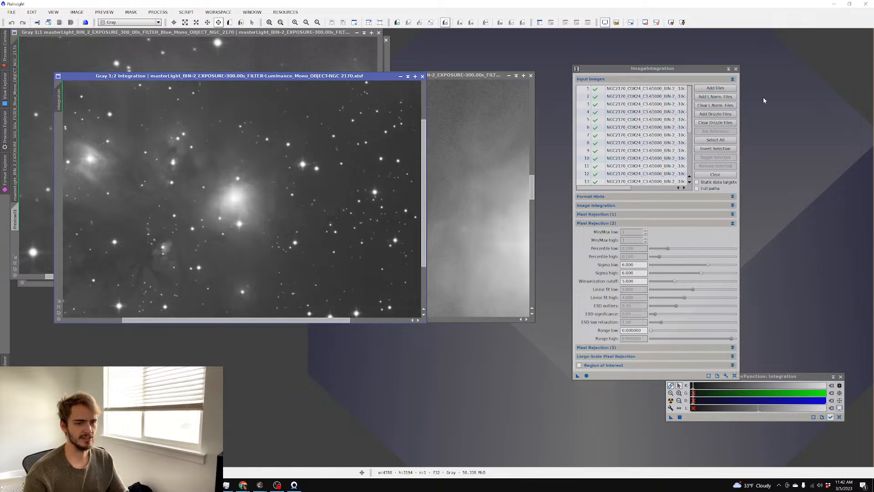
click(737, 68)
click(841, 376)
drag(315, 76, 378, 81)
click(484, 82)
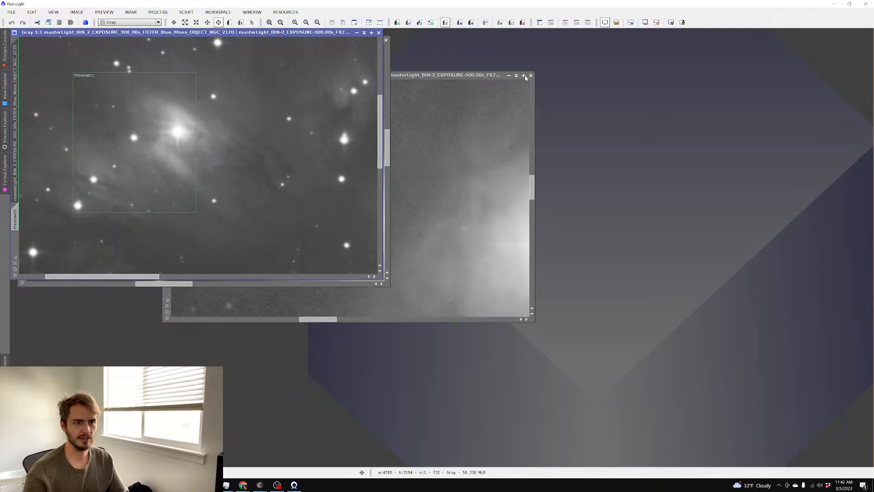
In ChannelCombination, set the R, G and B sources to the Red, Green and Blue NGC 2170 masters
click(158, 12)
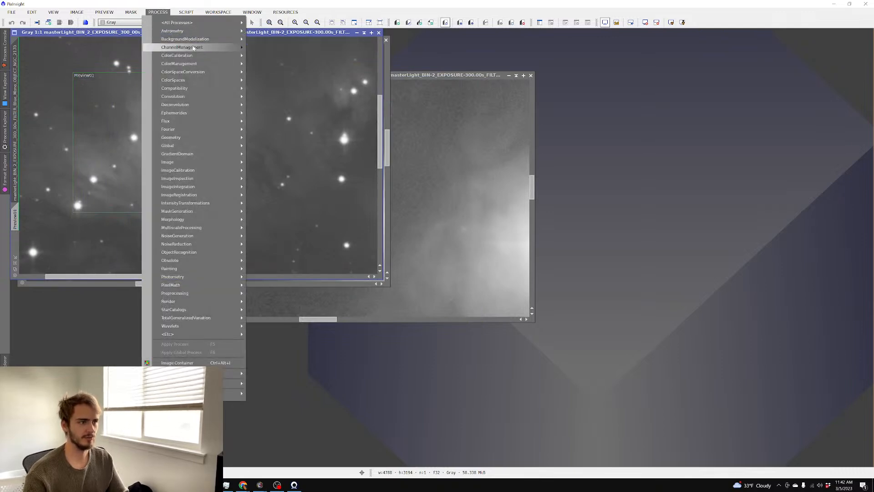
click(273, 48)
click(846, 54)
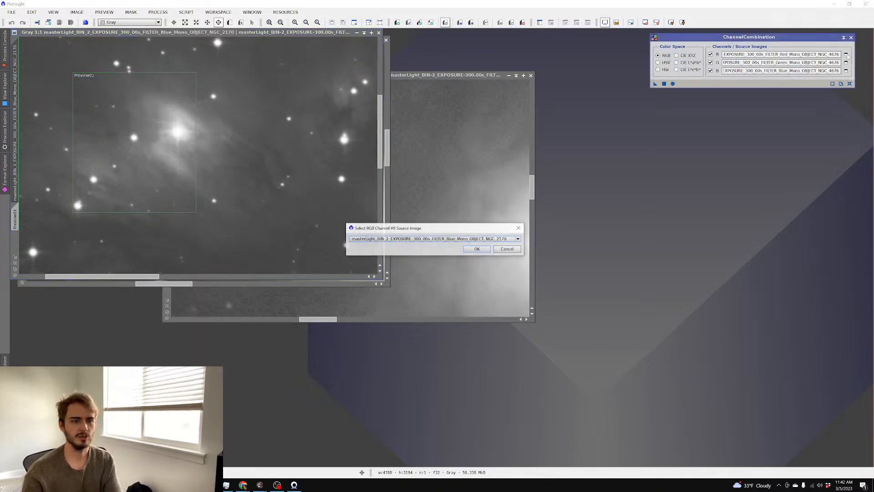
key(Down)
key(Down)
key(Return)
click(846, 63)
key(Down)
key(Return)
click(846, 70)
key(Return)
Apply the combination globally to create Image10 and auto-stretch it for preview
drag(655, 83, 675, 89)
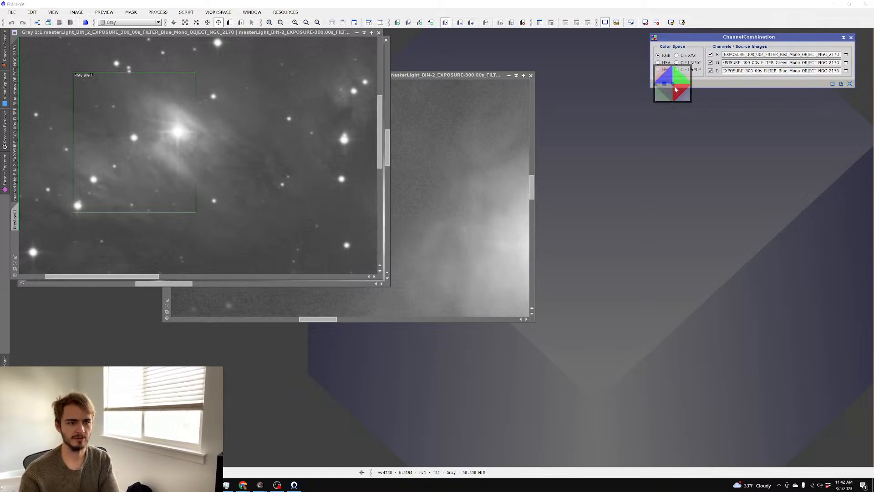
click(673, 83)
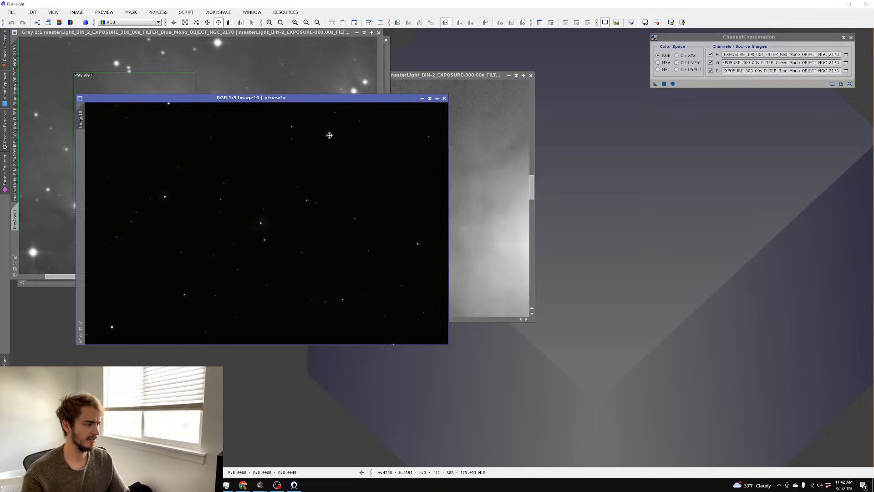
key(ctrl+a)
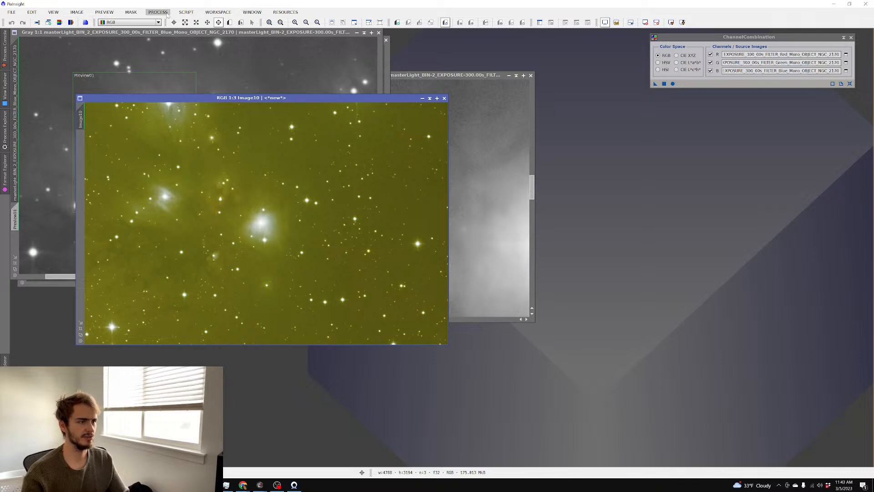
In ScreenTransferFunction, unlink the RGB channels and apply an auto stretch to Image10
click(167, 14)
mouse_move(183, 19)
click(383, 371)
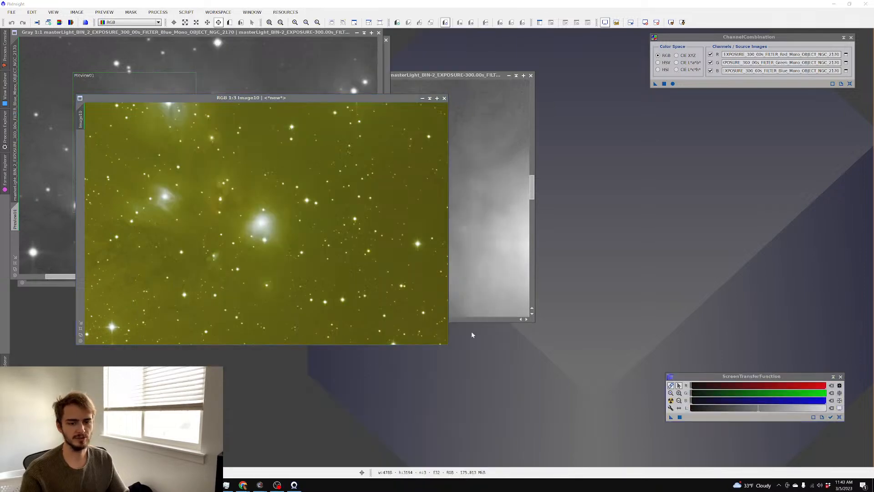
click(671, 386)
click(671, 401)
Zoom and pan around Image10 to inspect the nebulae and star colours
scroll(233, 221, up, 3)
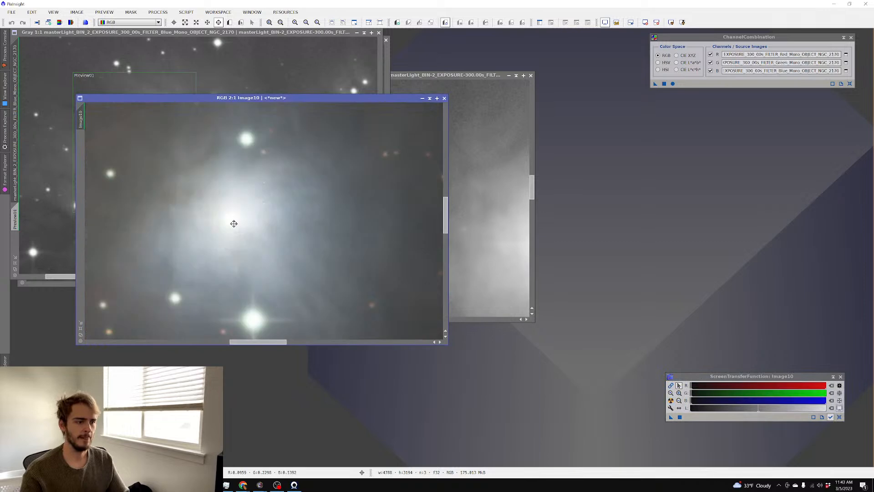
scroll(232, 218, down, 1)
drag(197, 177, 328, 212)
scroll(290, 208, up, 1)
scroll(290, 209, up, 1)
scroll(291, 208, down, 1)
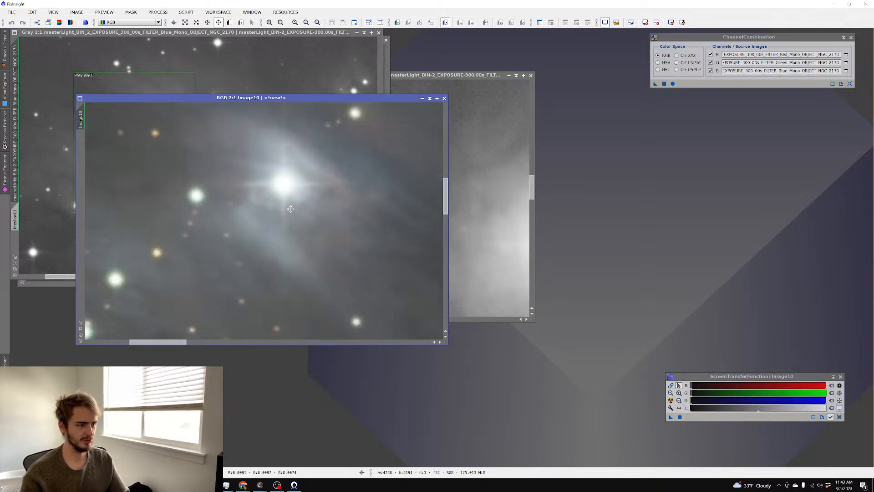
scroll(309, 229, down, 1)
drag(338, 252, 199, 183)
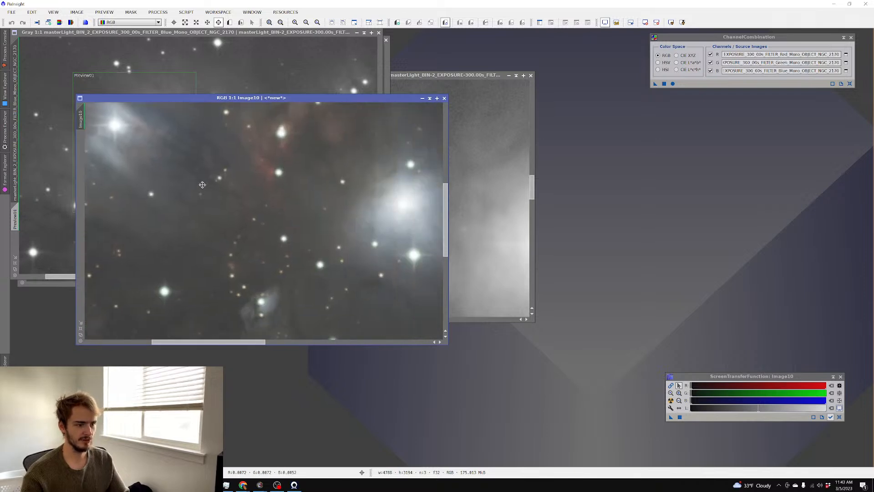
drag(291, 215, 204, 131)
drag(321, 201, 169, 192)
scroll(243, 203, up, 2)
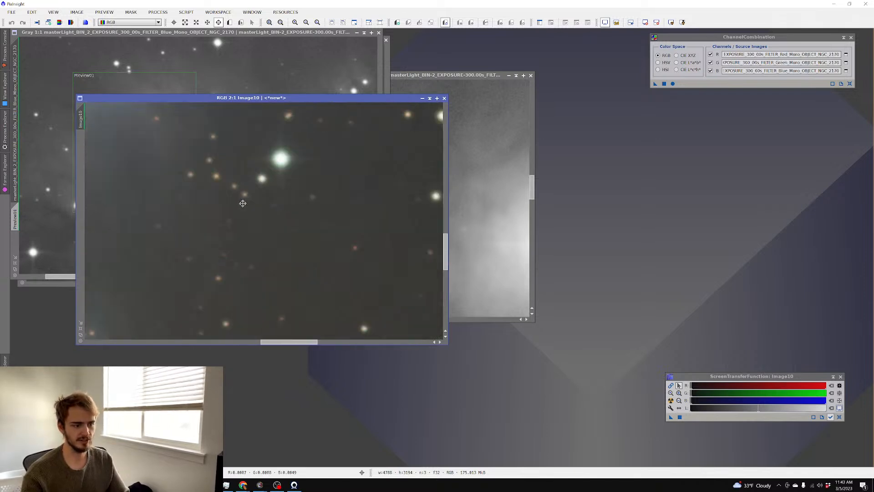
scroll(240, 202, down, 4)
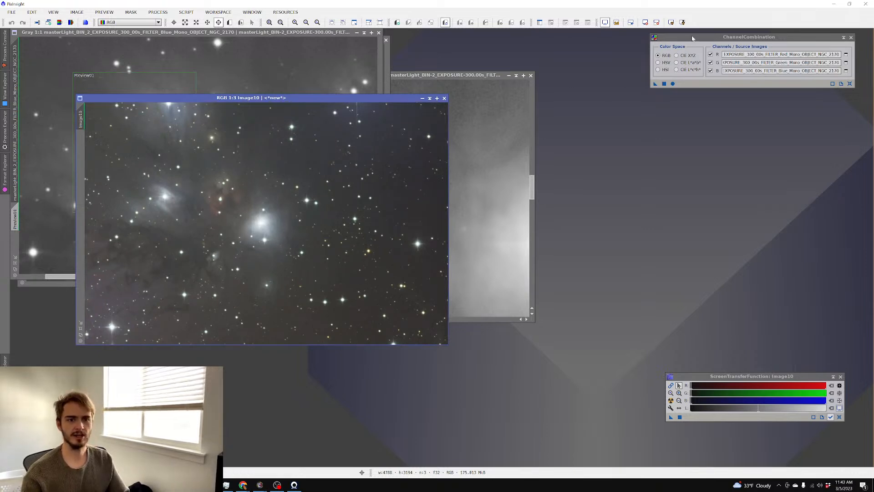
drag(692, 39, 559, 96)
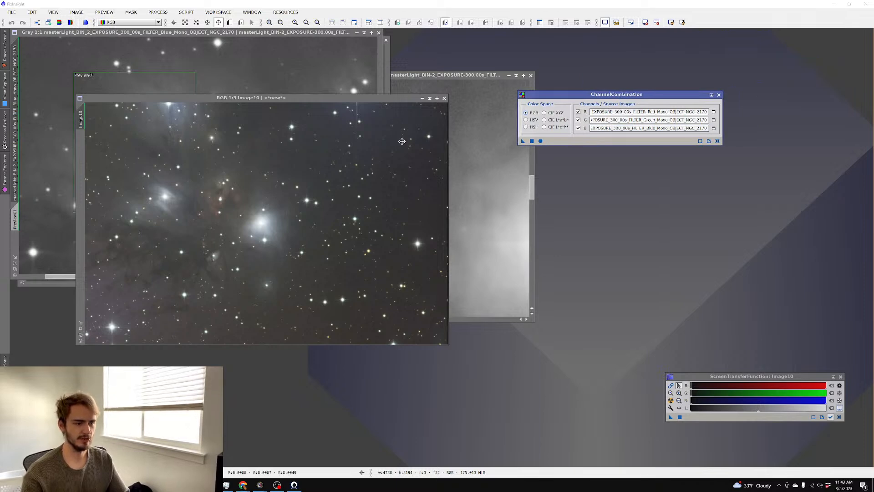
Save Image10 in FITS format over the existing rgb2170 file, accepting the 32-bit float options
click(342, 190)
key(ctrl+shift+s)
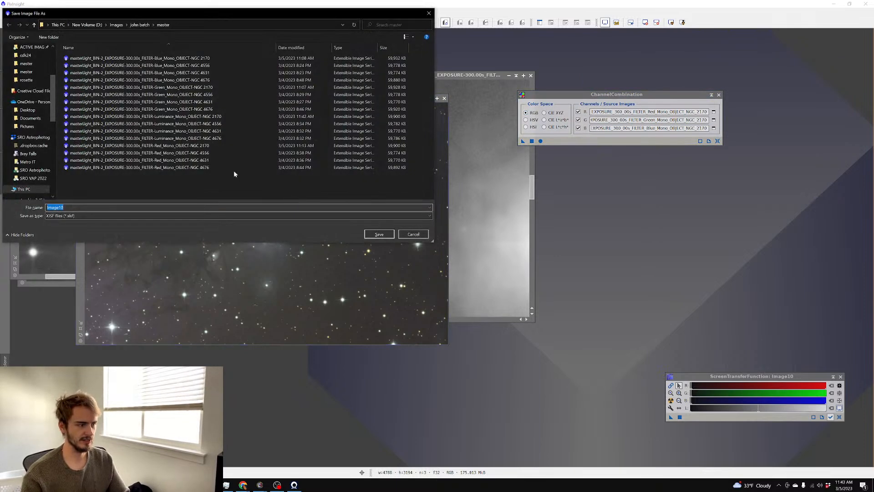
click(111, 216)
click(93, 234)
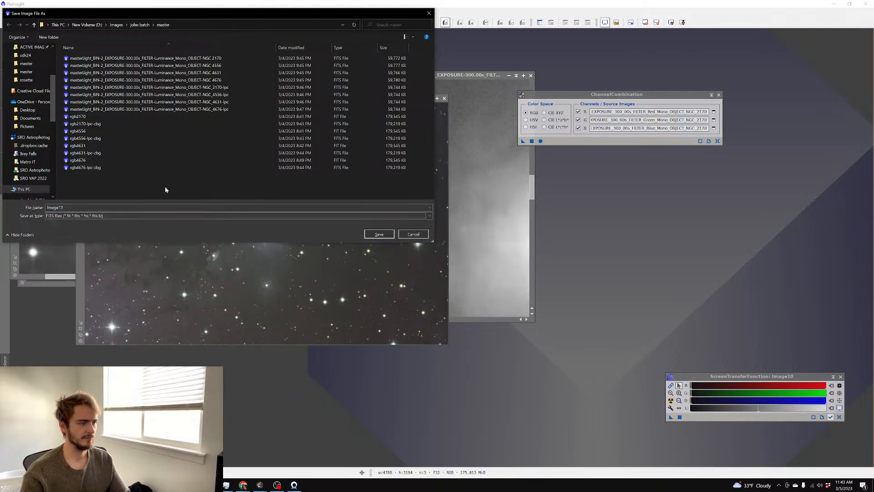
click(121, 117)
click(379, 234)
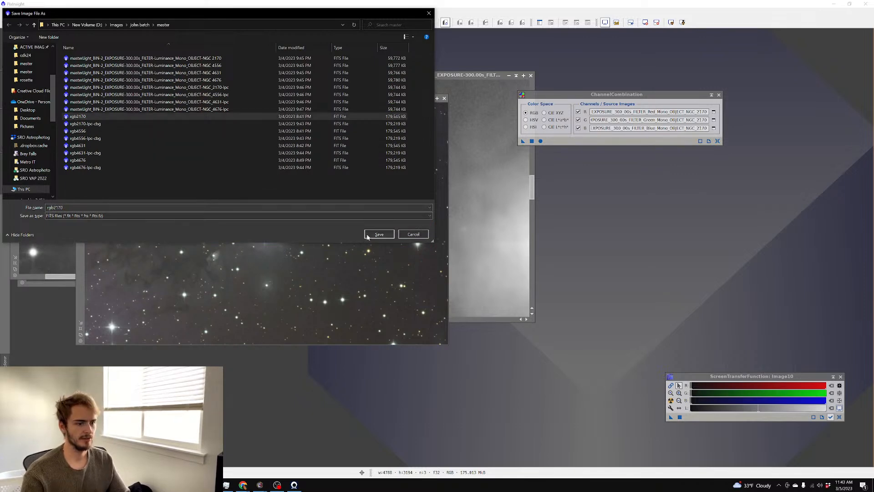
click(421, 255)
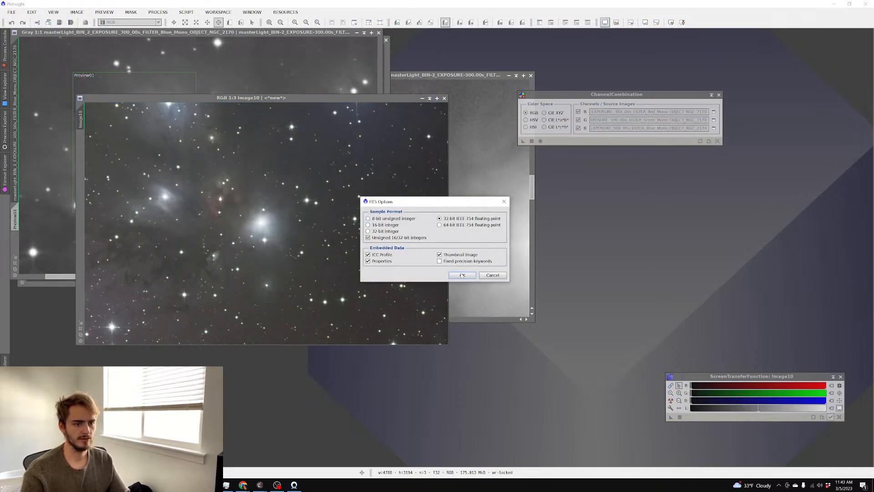
click(460, 274)
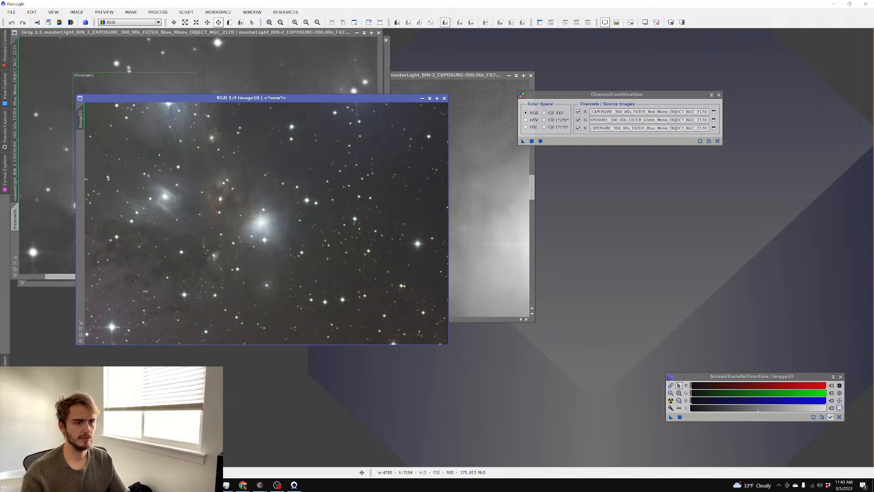
Open the NGC_2170-lpc luminance master and auto-stretch it for viewing
click(370, 55)
click(387, 62)
click(414, 75)
double_click(436, 52)
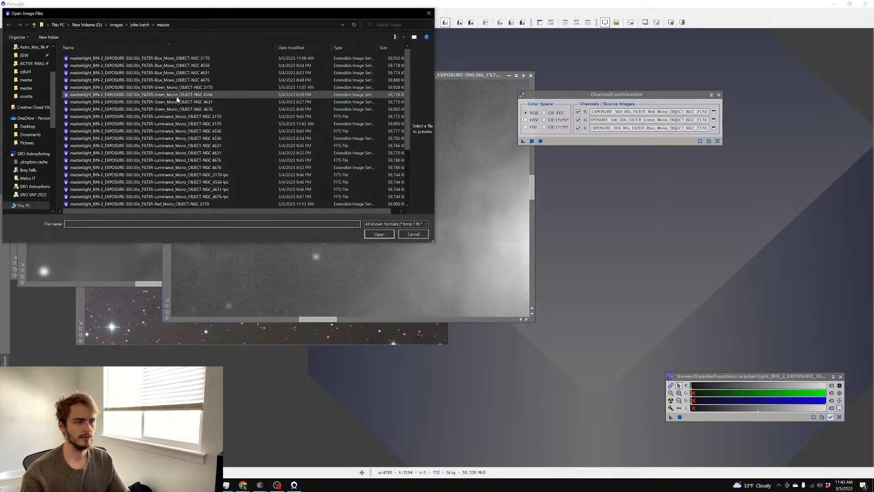
double_click(237, 175)
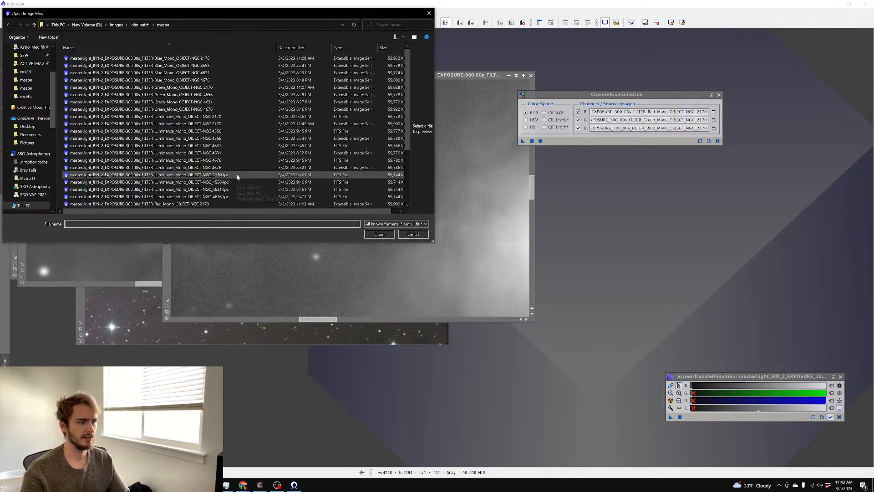
key(ctrl+a)
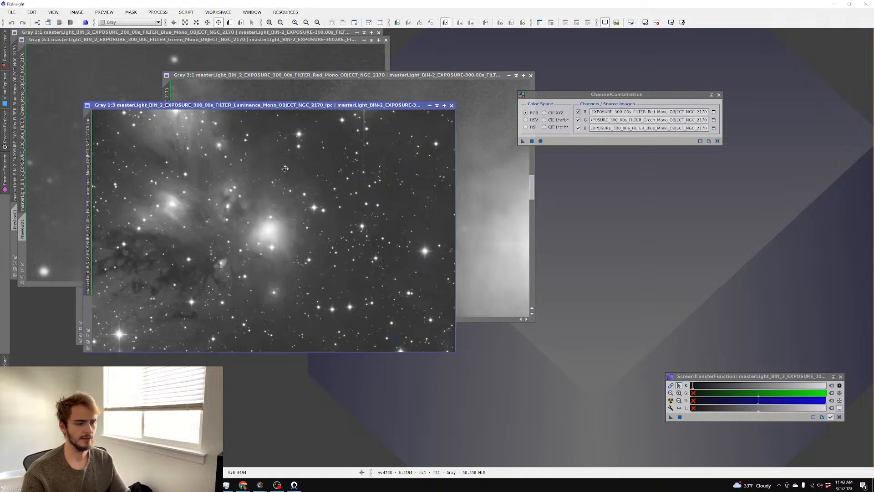
Save it as 32-bit FITS over the original NGC 2170 luminance file
key(ctrl+shift+s)
click(143, 214)
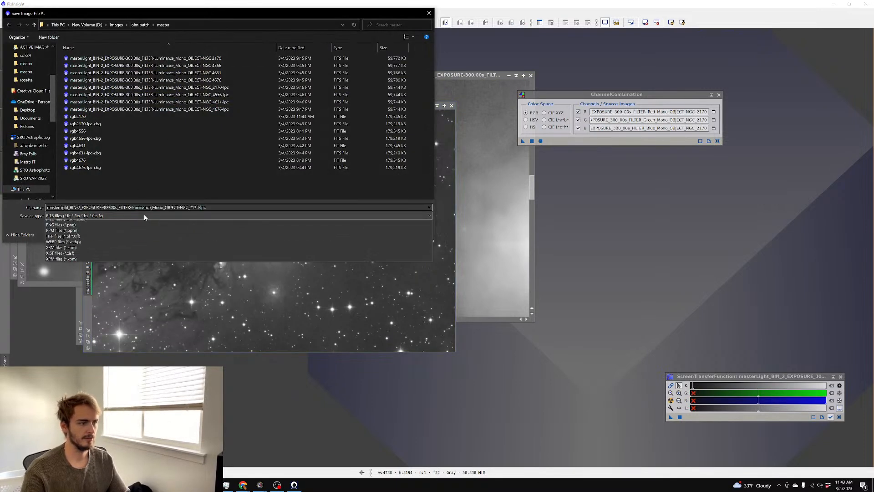
click(144, 212)
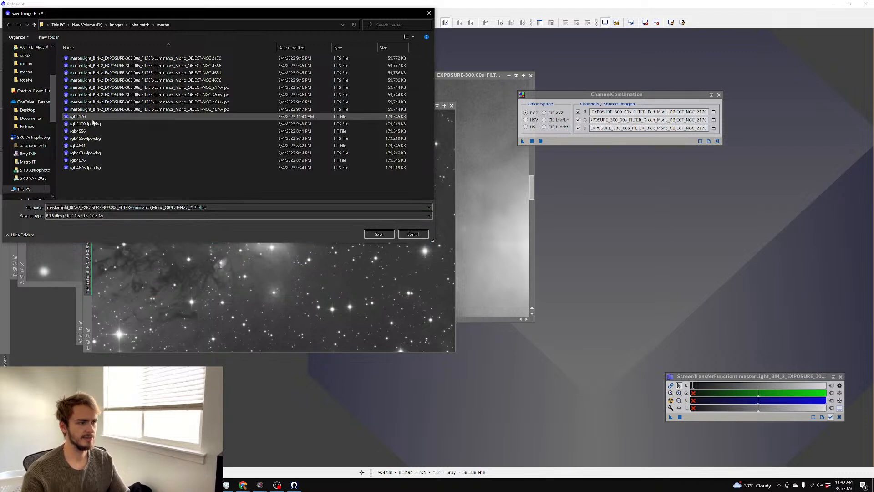
click(167, 207)
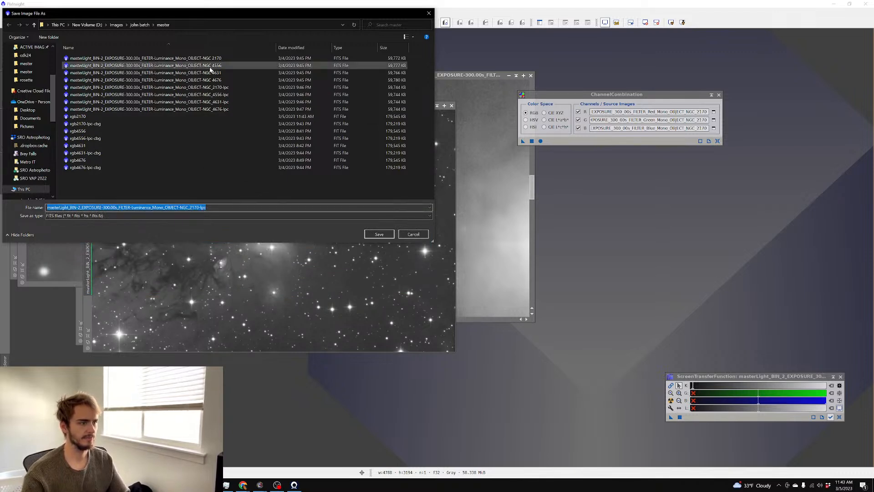
click(228, 58)
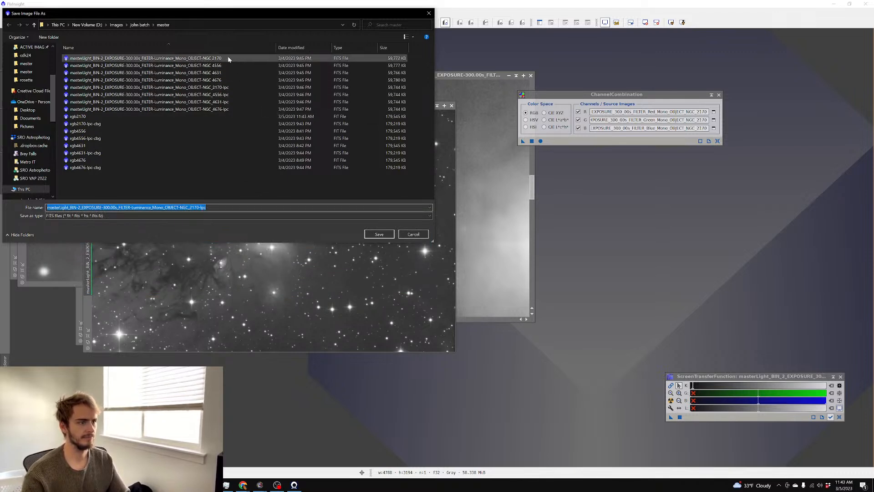
click(376, 234)
click(422, 260)
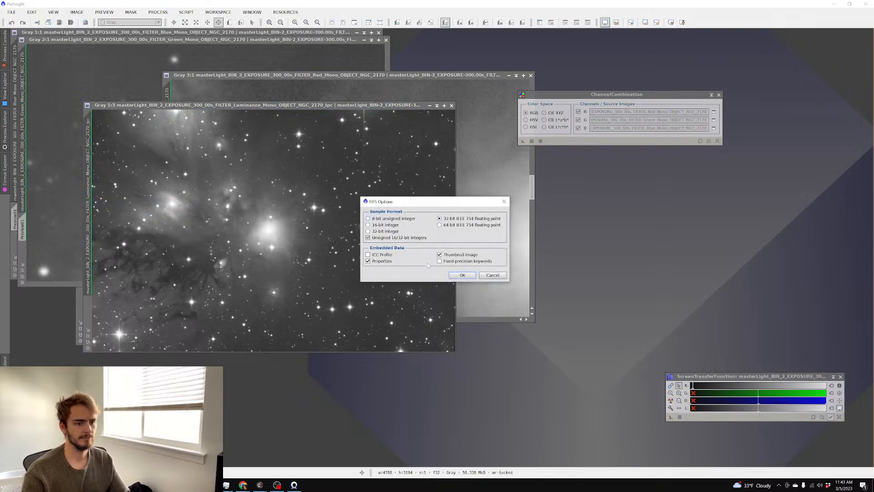
click(483, 275)
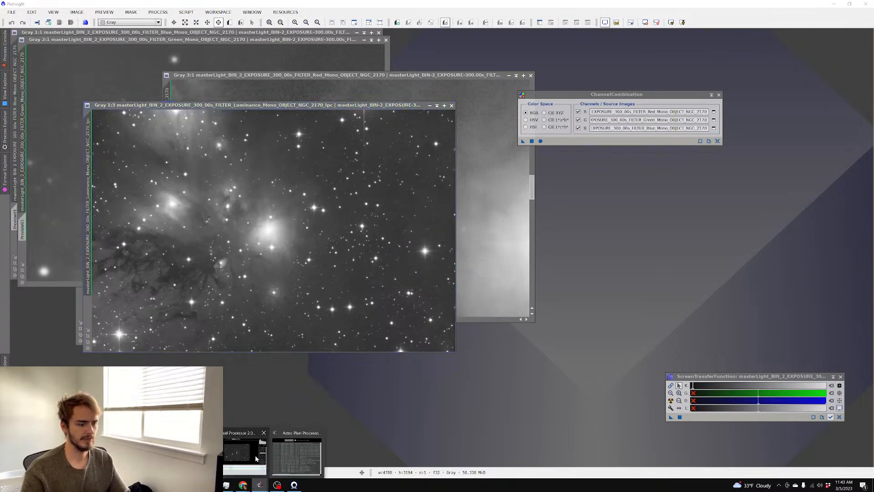
In Astro Pixel Processor, clear the frame list and load rgb2170 and the NGC 2170 luminance master as lights
click(258, 485)
right_click(294, 381)
click(319, 385)
click(66, 92)
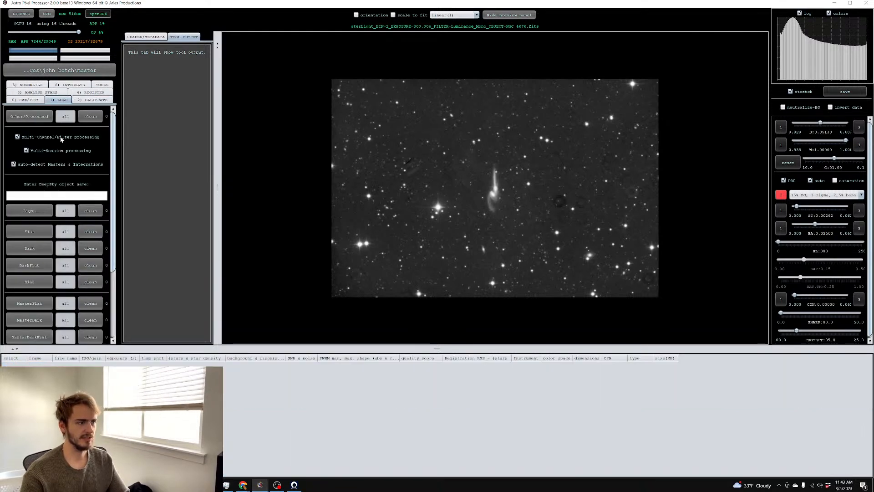
click(30, 211)
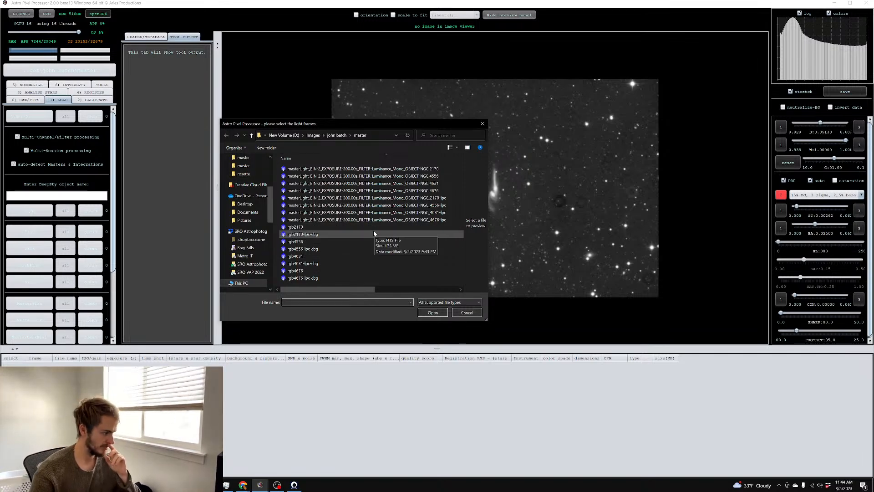
click(449, 170)
ctrl+click(295, 227)
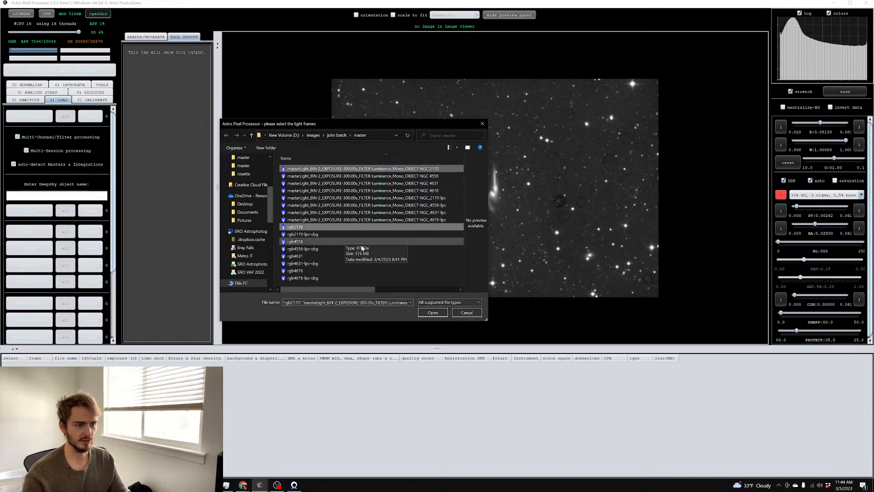
click(433, 314)
key(Return)
key(Return)
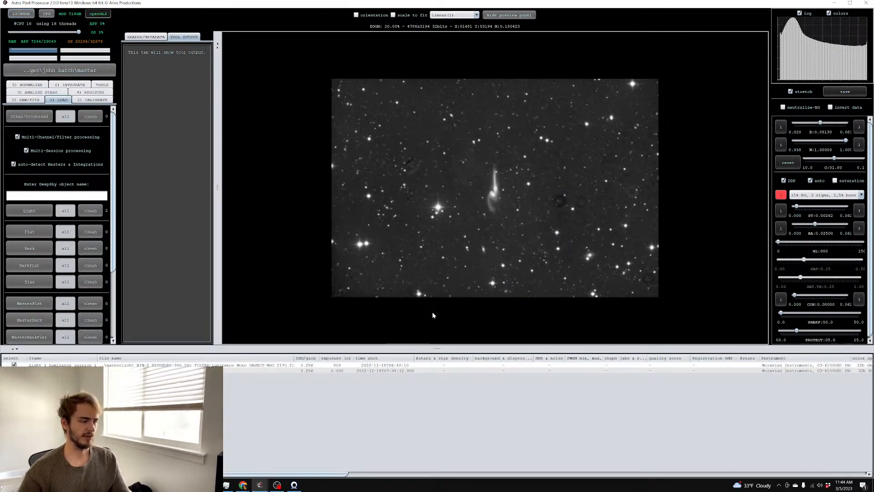
Preview the luminance frame, then display the rgb2170 colour image
click(232, 364)
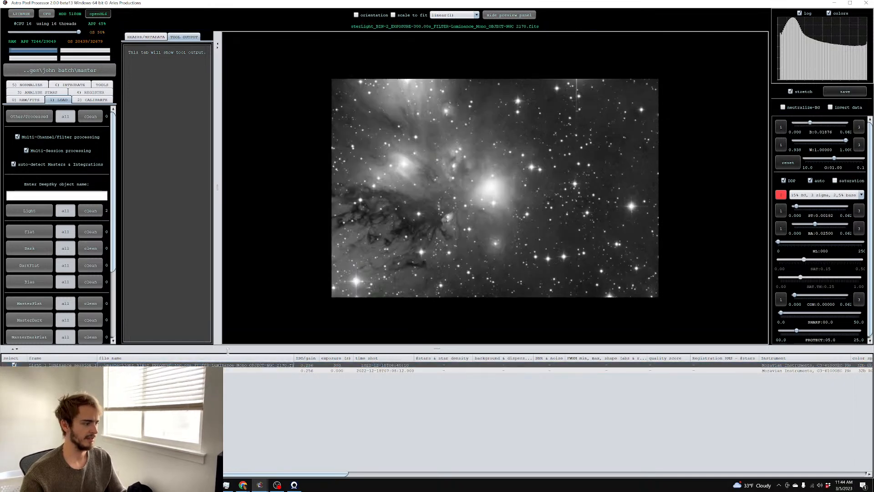
scroll(613, 281, up, 2)
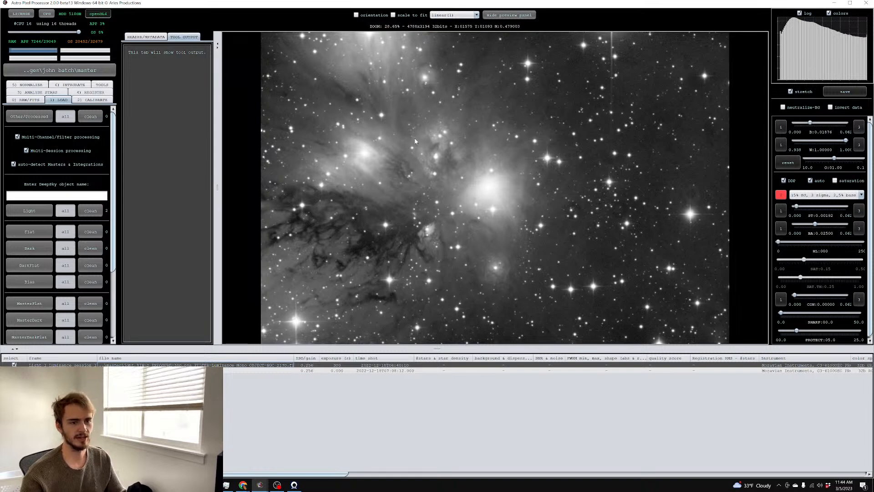
scroll(404, 137, down, 2)
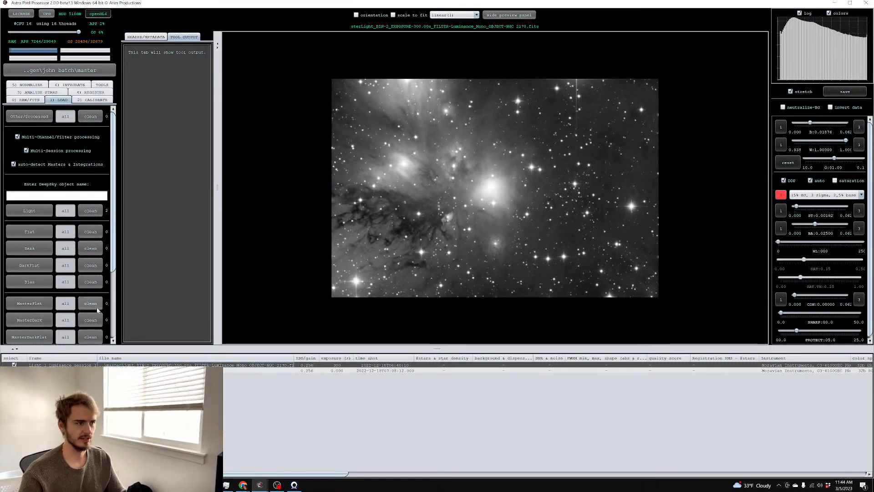
double_click(183, 371)
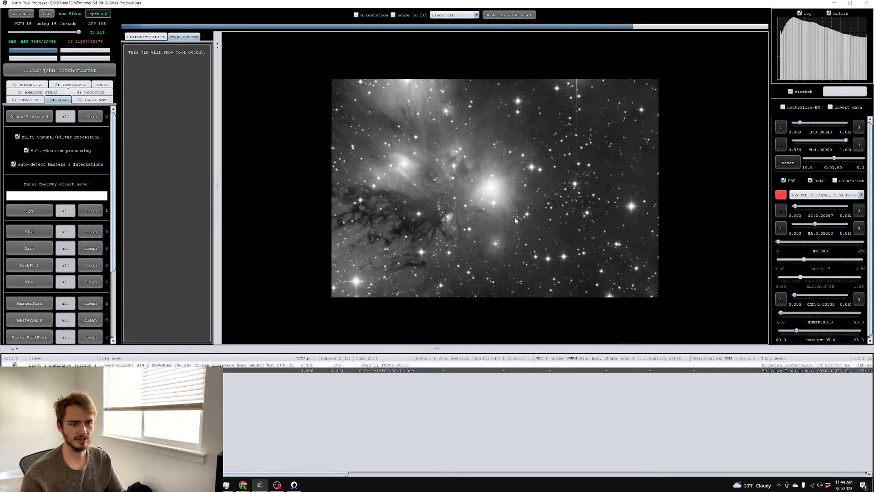
Skip background calibration and start light-pollution removal on rgb2170
click(104, 85)
click(60, 252)
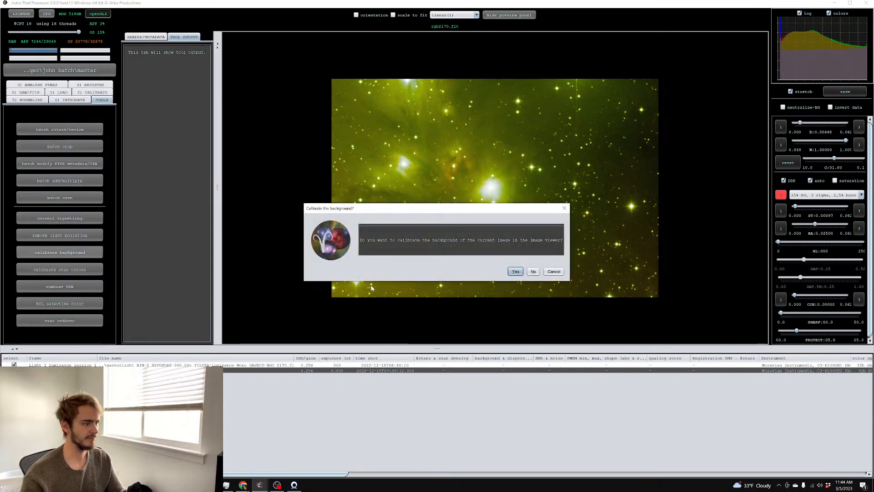
click(546, 272)
click(60, 236)
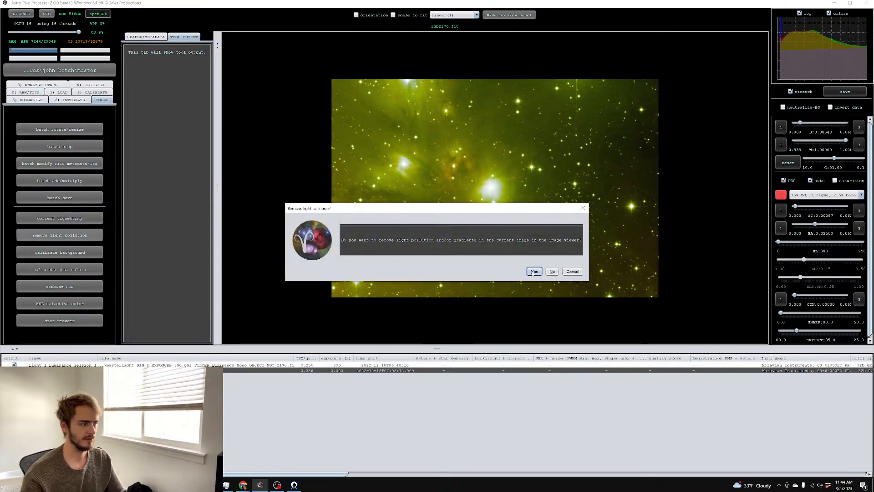
click(533, 272)
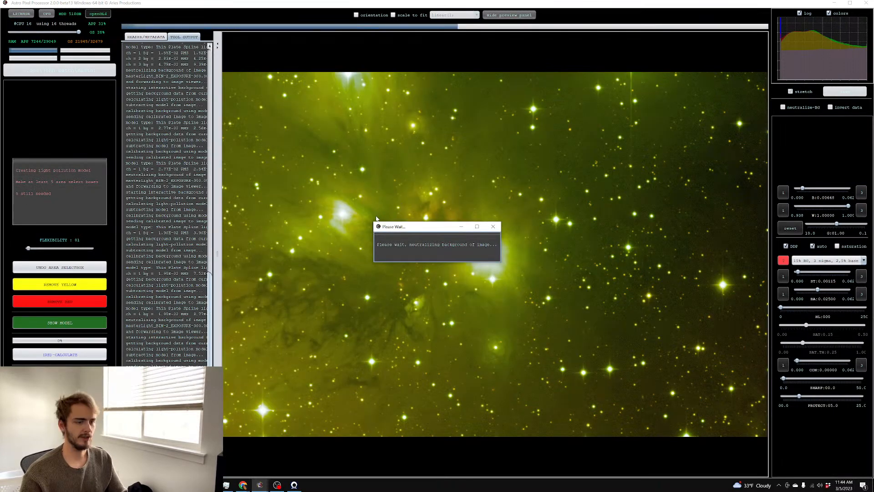
Draw background sample boxes across the top, right edge and bottom of the image
drag(234, 97, 223, 81)
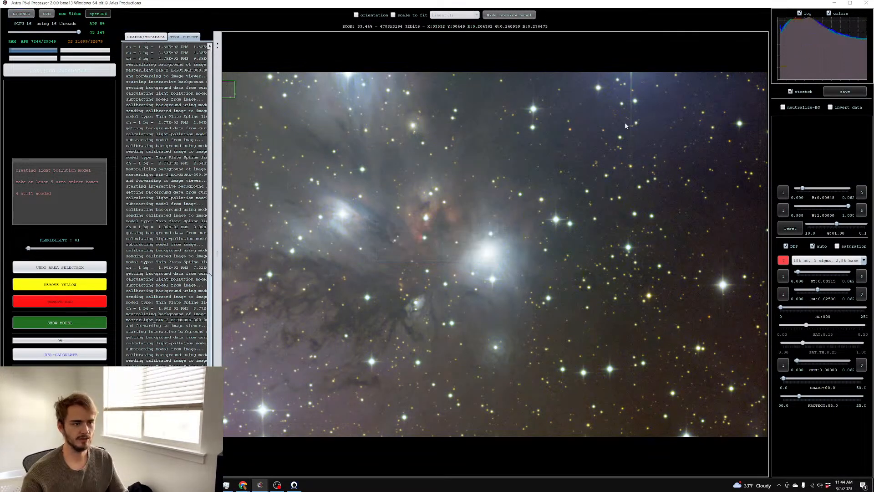
drag(736, 84, 766, 94)
drag(732, 167, 768, 210)
drag(654, 223, 694, 247)
drag(667, 325, 725, 359)
drag(742, 377, 764, 410)
drag(587, 413, 637, 436)
drag(739, 313, 769, 364)
drag(756, 244, 768, 273)
drag(619, 348, 575, 328)
Add more top and bottom samples and compute the light-pollution gradient model
drag(477, 79, 492, 95)
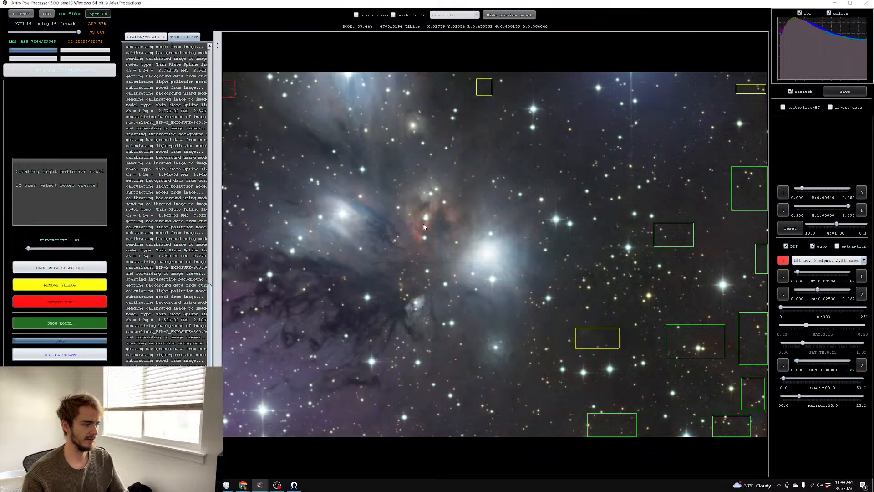
drag(521, 74, 542, 80)
drag(755, 76, 762, 79)
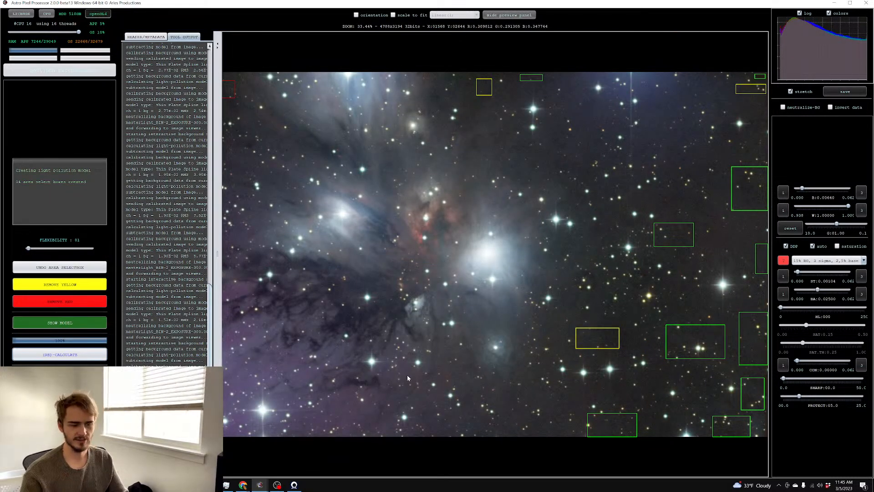
drag(536, 422, 554, 432)
drag(402, 229, 655, 186)
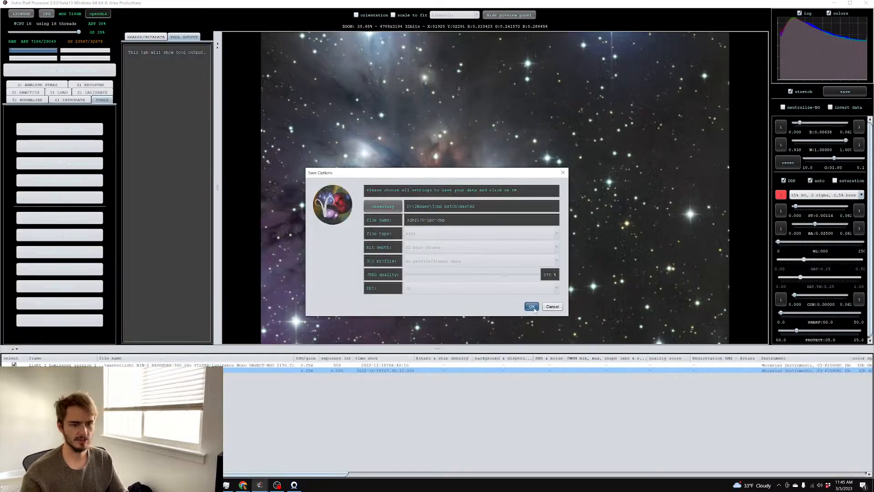
Save the corrected image as rgb2170-lpc-cbg and view the luminance master
click(533, 307)
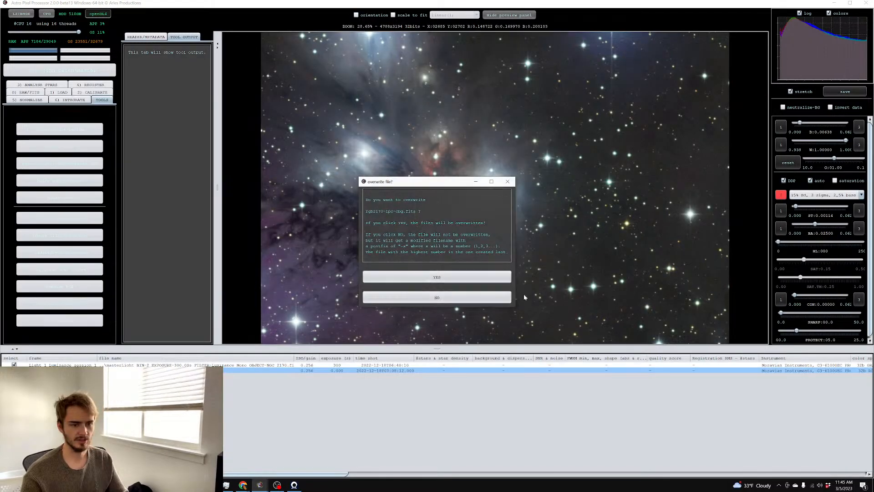
double_click(193, 365)
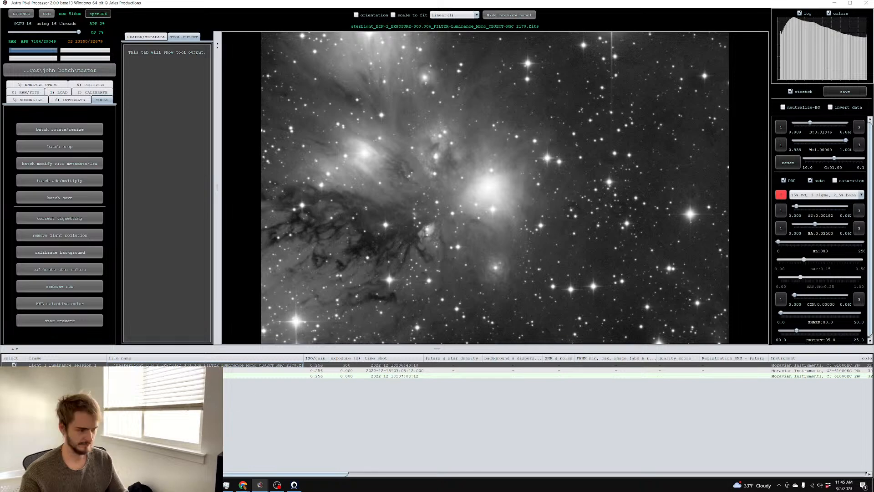
scroll(463, 242, up, 3)
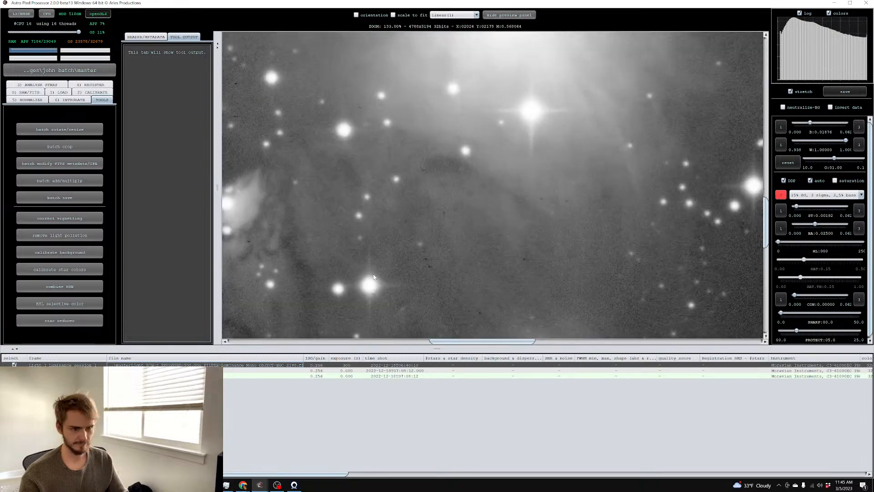
scroll(398, 275, down, 3)
Load the NGC 2170 luminance master again as a light frame
click(51, 94)
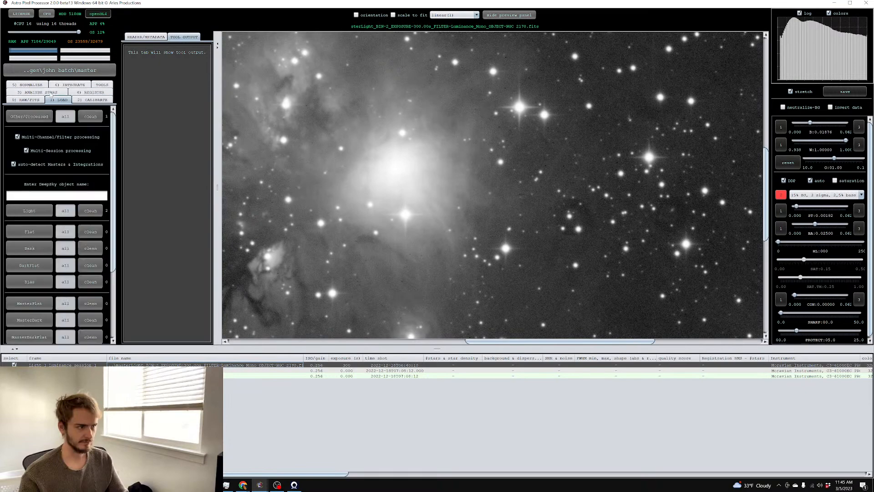
click(29, 210)
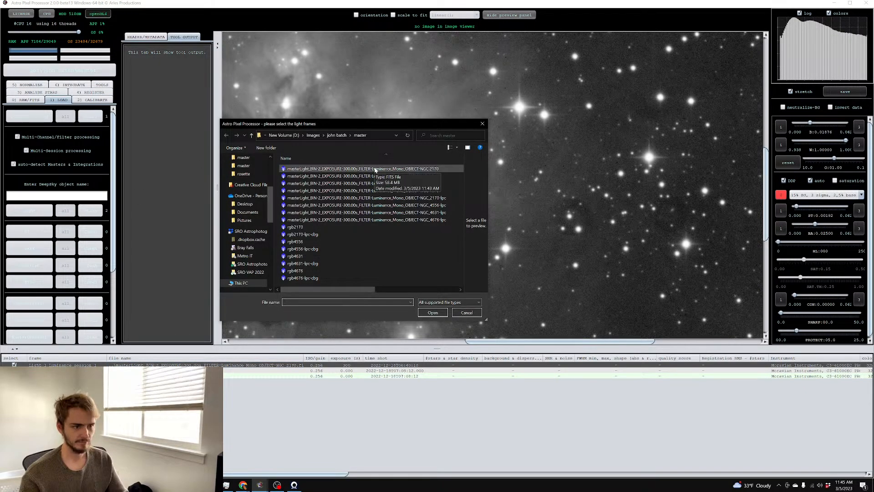
double_click(374, 169)
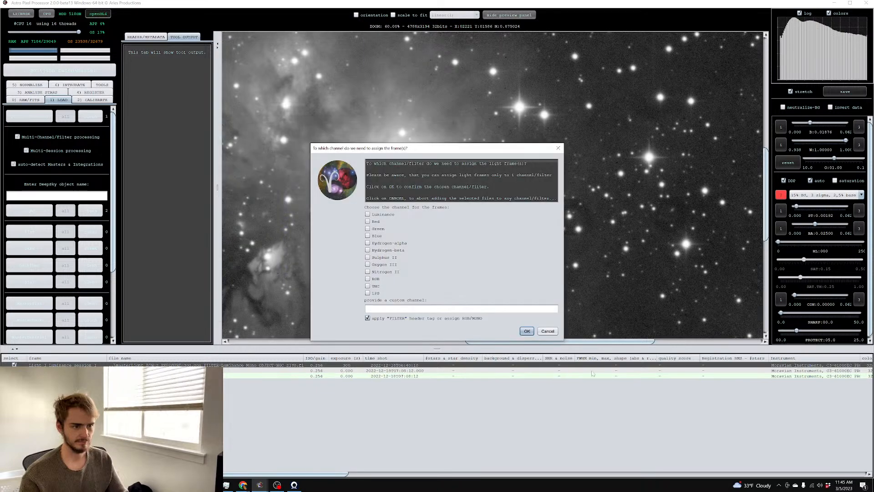
key(Return)
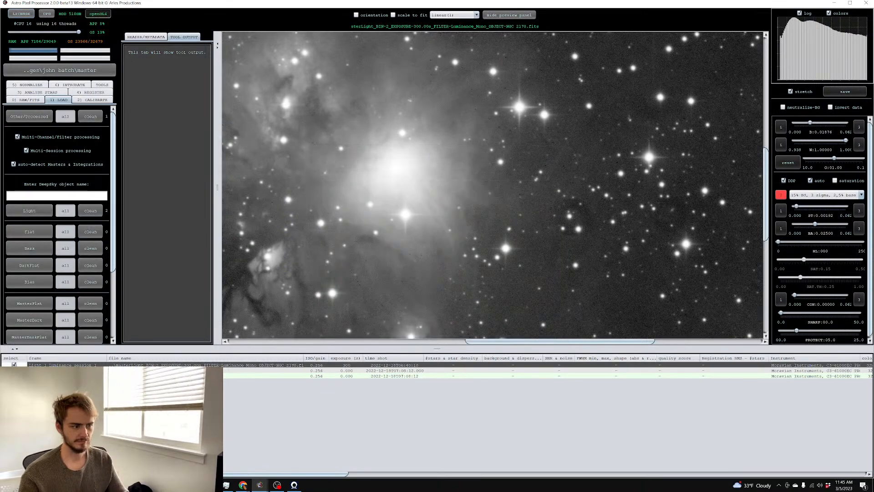
In PixInsight, open ImageIntegration and run Apply Global on the 22 loaded luminance frames
key(alt+Tab)
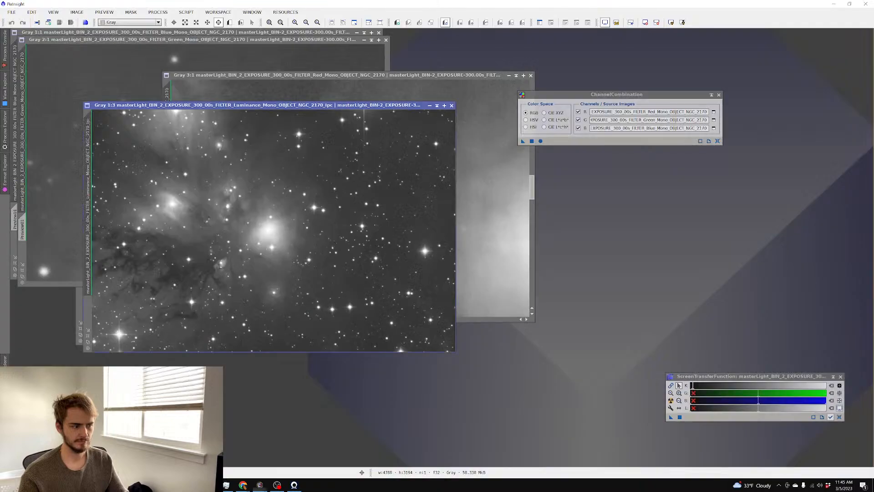
scroll(250, 261, up, 3)
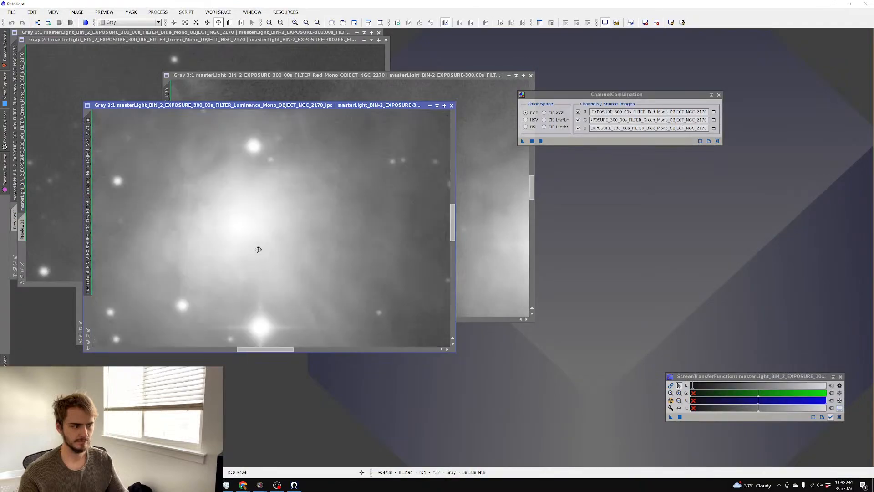
scroll(264, 250, down, 2)
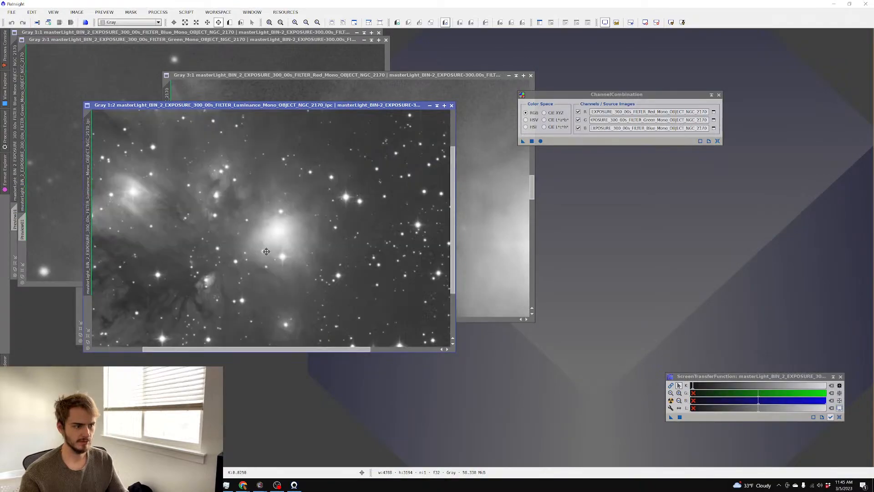
click(158, 12)
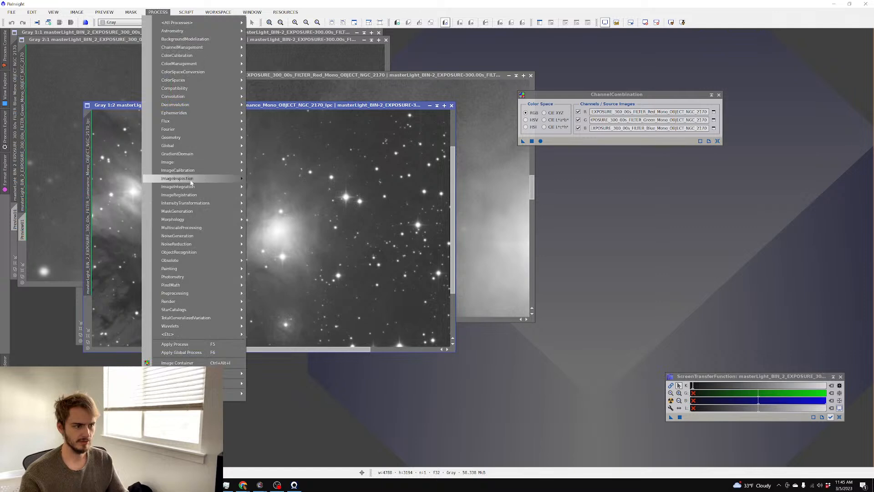
mouse_move(196, 186)
click(291, 202)
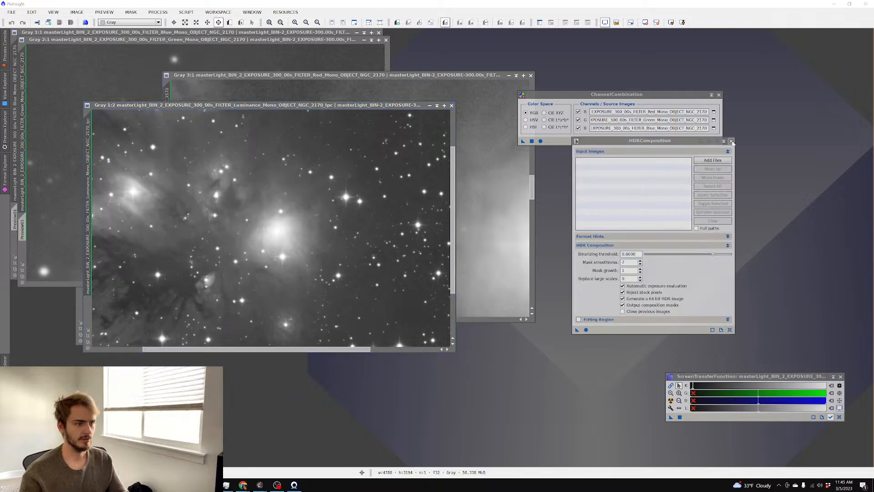
click(731, 141)
click(158, 12)
mouse_move(195, 186)
click(291, 210)
click(587, 377)
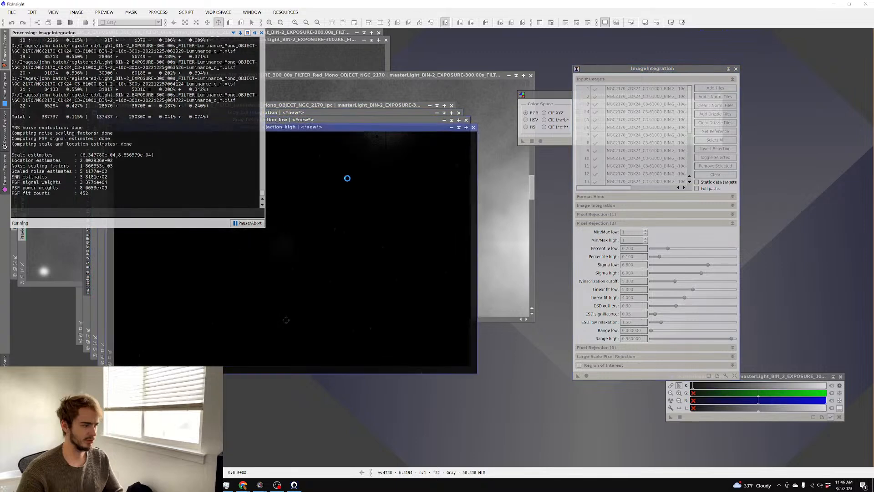
Auto-stretch the integrated luminance image and pan around to inspect the stars
click(302, 114)
key(ctrl+a)
scroll(261, 170, up, 6)
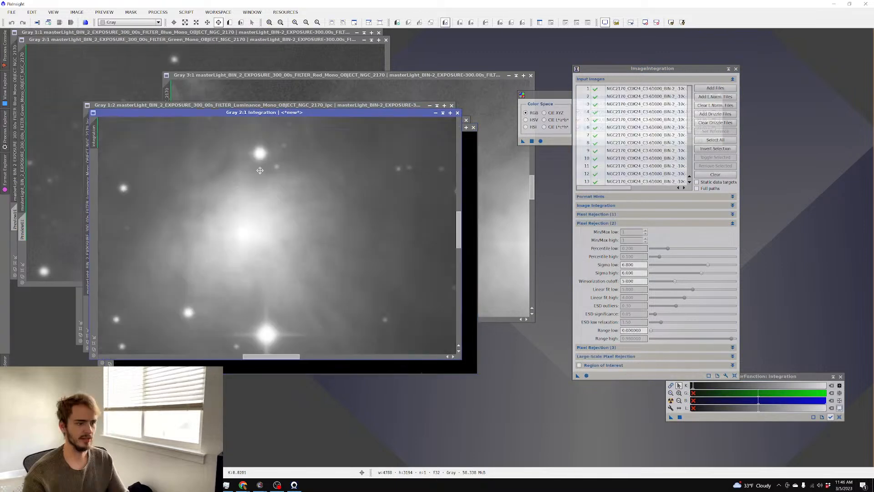
scroll(340, 188, up, 5)
drag(195, 167, 400, 178)
scroll(334, 188, down, 3)
scroll(408, 192, down, 3)
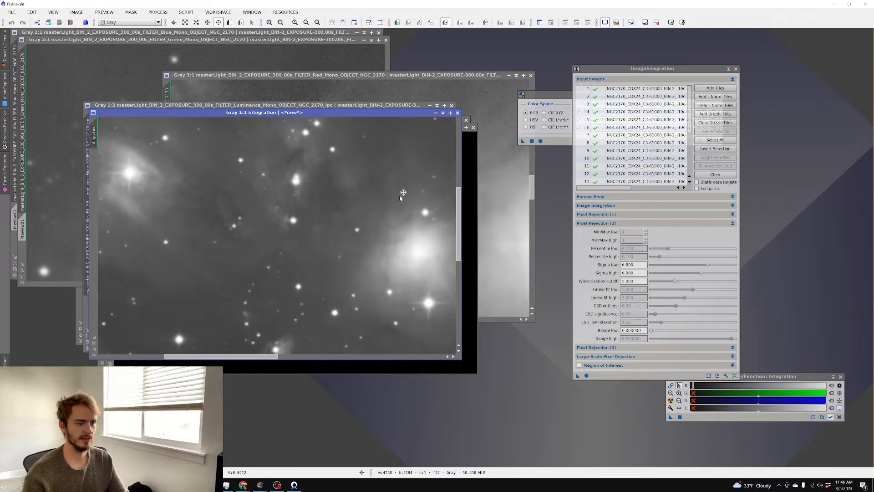
Save it over the NGC 2170 luminance master as 32-bit floating point FITS
key(ctrl+shift+s)
click(319, 58)
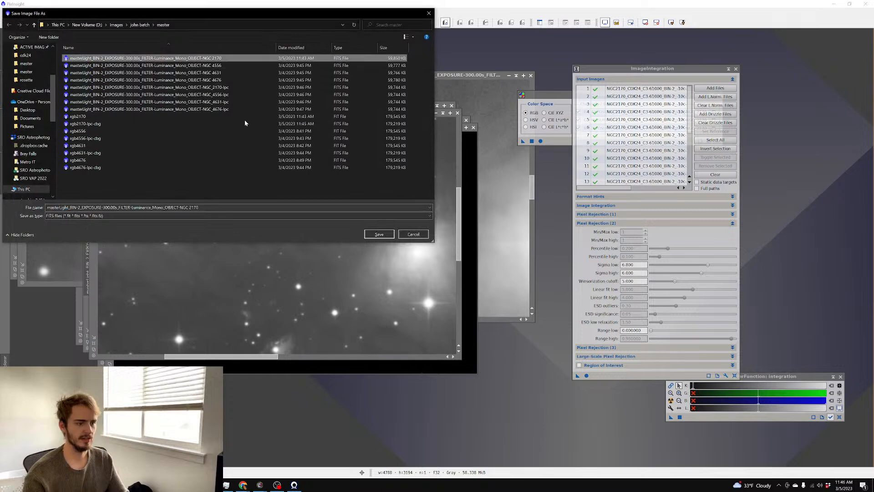
click(379, 234)
click(418, 260)
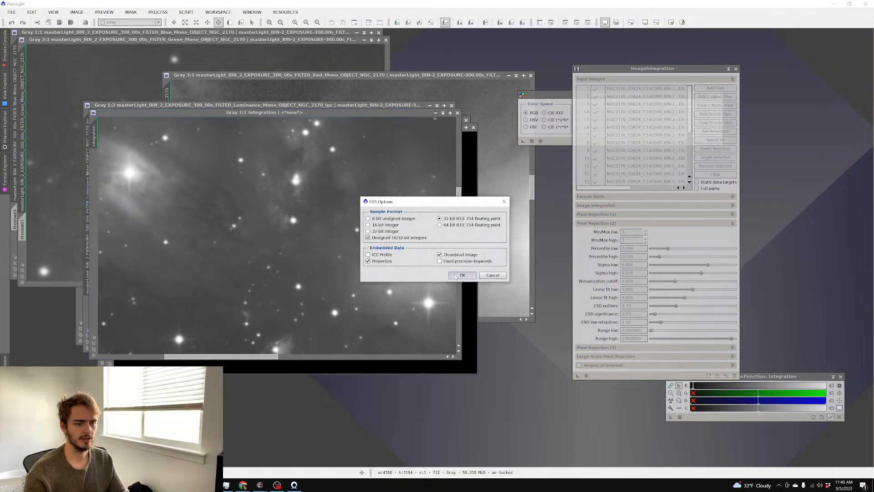
click(461, 274)
click(261, 485)
Load the re-stacked luminance master as a Luminance light, display it, and start light-pollution removal
click(251, 456)
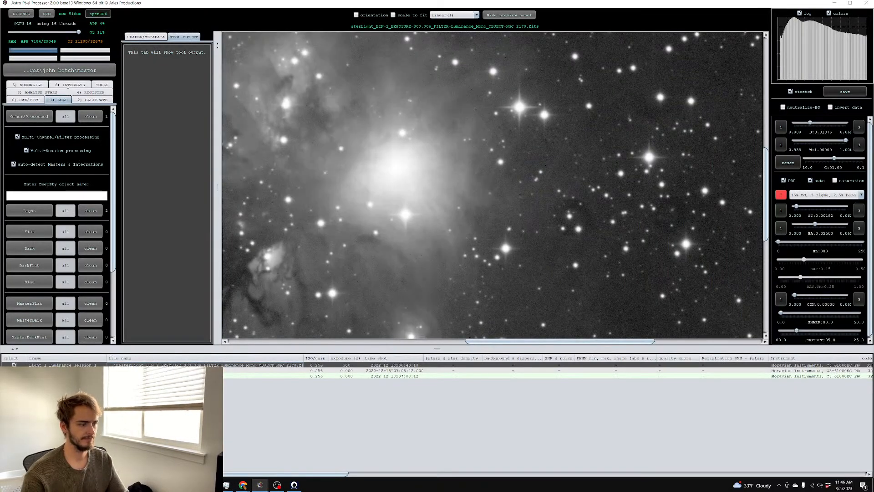
click(33, 211)
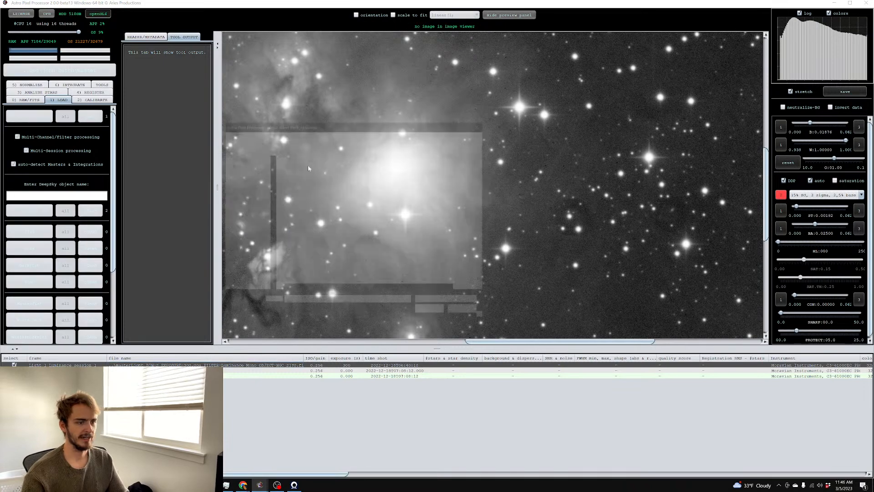
double_click(366, 169)
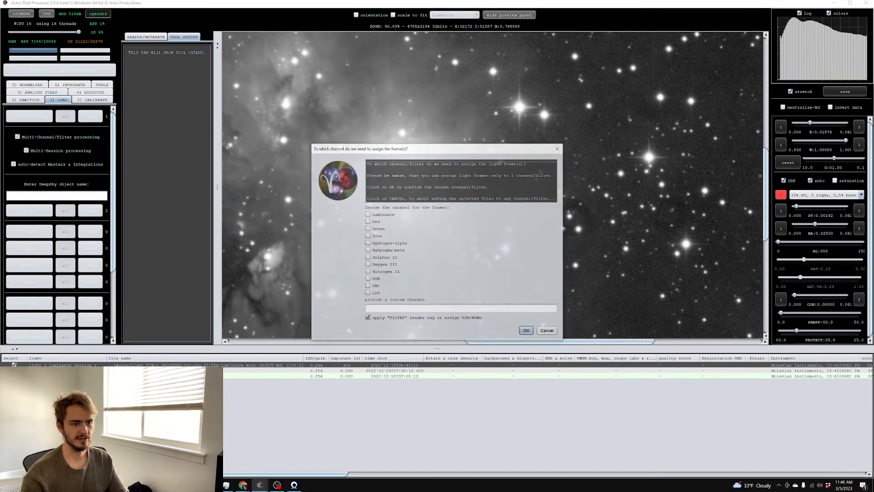
click(526, 331)
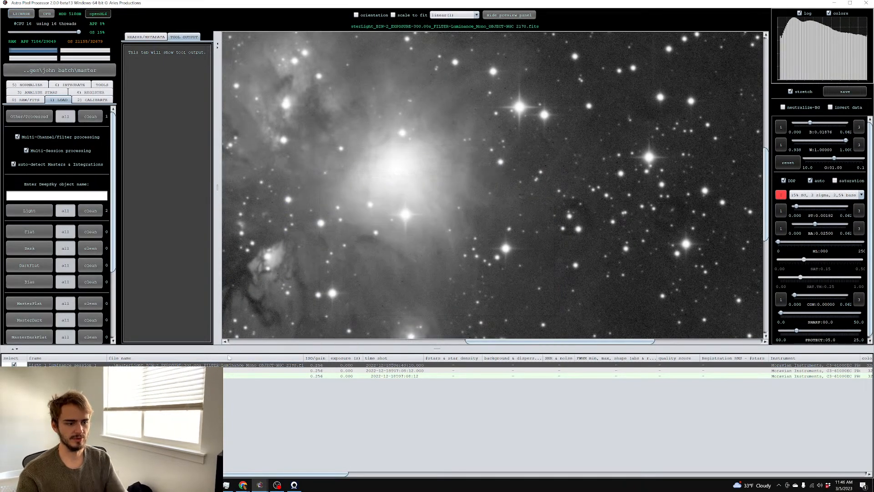
double_click(186, 365)
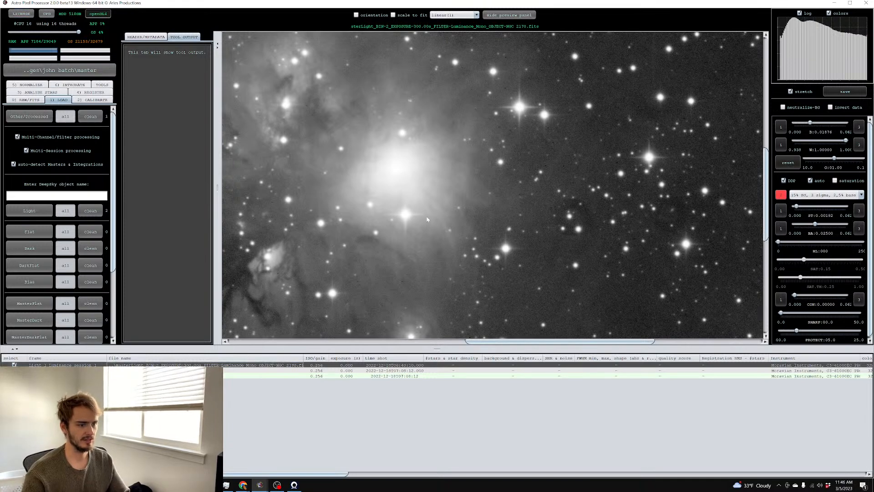
click(106, 85)
click(73, 235)
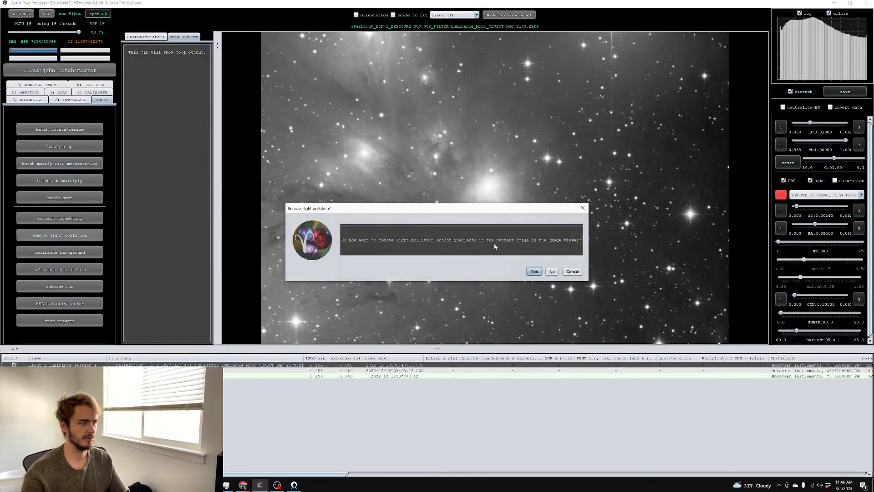
Confirm light pollution removal and mark eight background sample boxes around the nebula
click(527, 271)
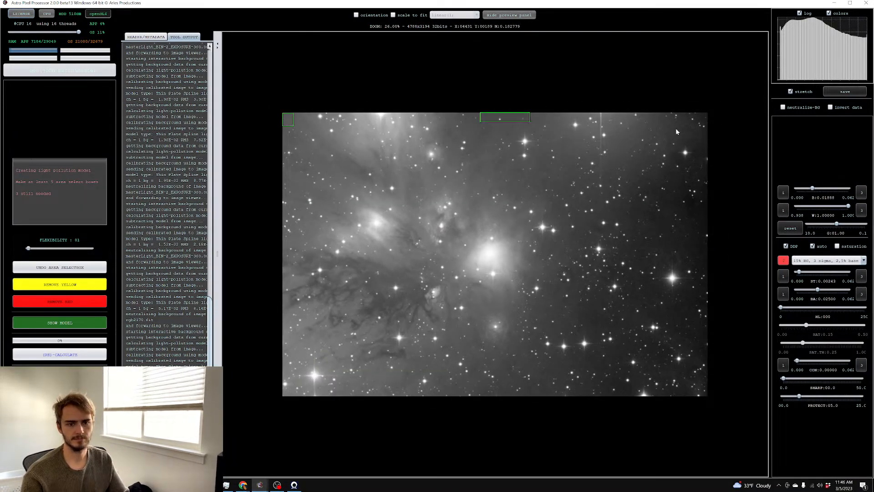
drag(673, 194, 720, 228)
drag(615, 286, 676, 318)
drag(694, 329, 717, 346)
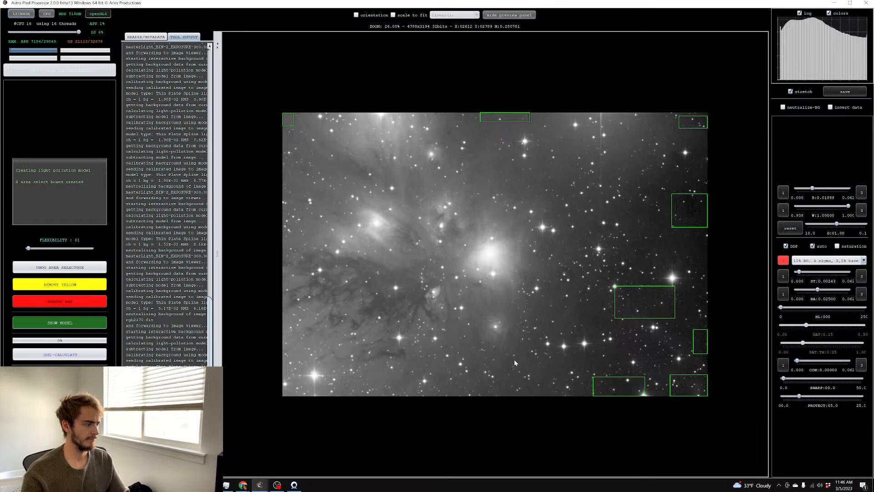
drag(495, 365, 529, 392)
drag(590, 293, 615, 308)
drag(694, 229, 698, 237)
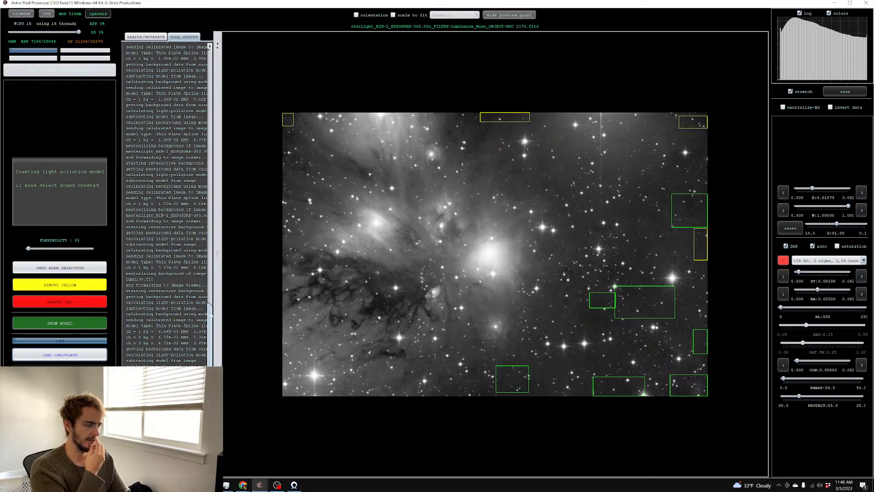
drag(283, 139, 290, 153)
drag(547, 133, 560, 145)
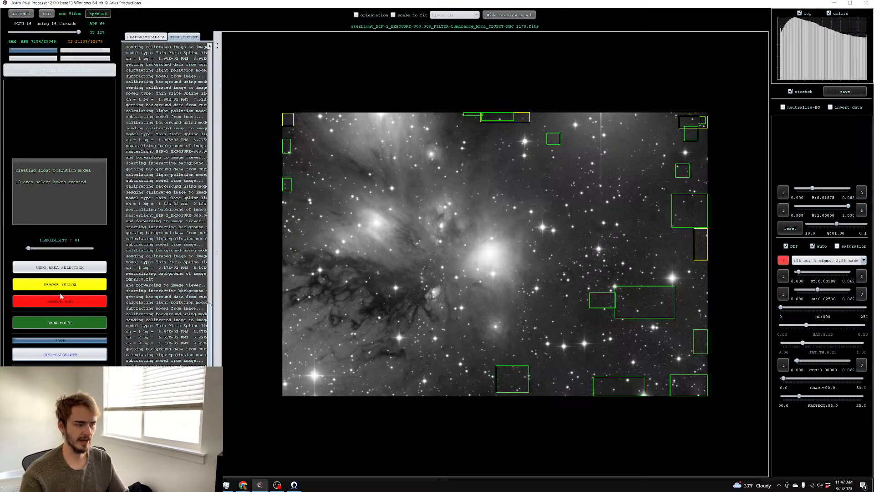
Calculate the light pollution model, adding three more background boxes and recalculating after each
click(59, 355)
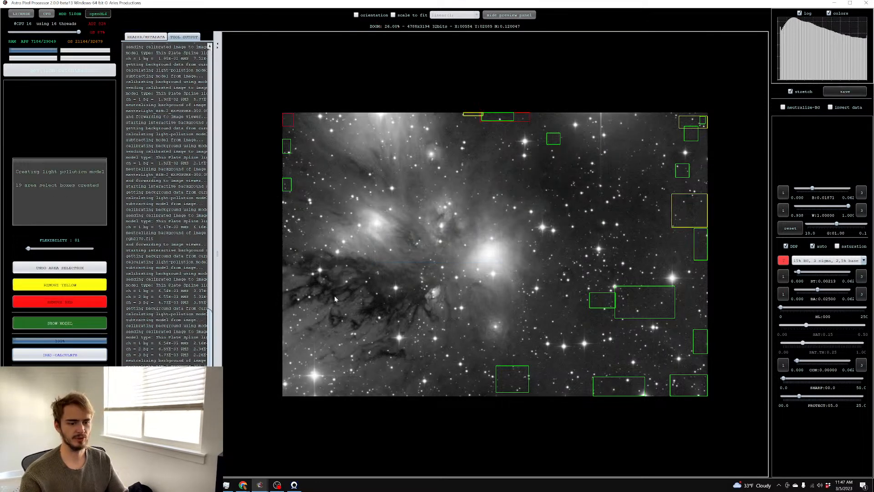
drag(638, 125, 656, 146)
click(64, 354)
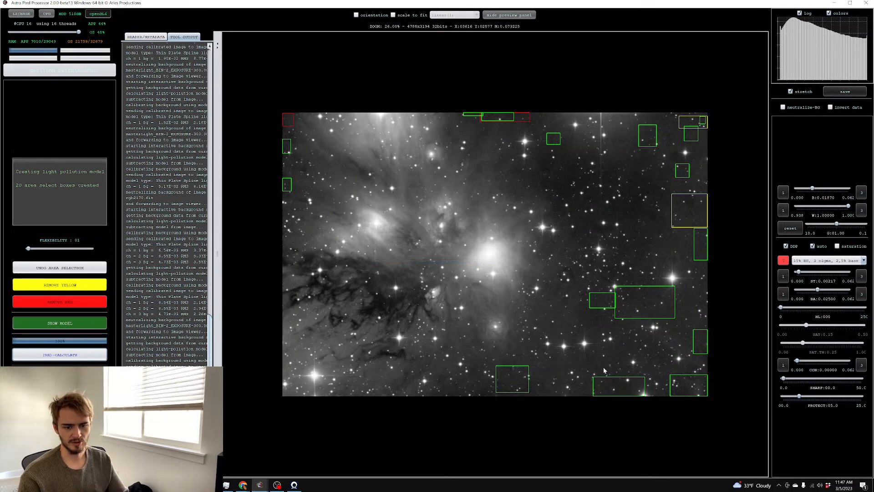
drag(539, 377, 585, 396)
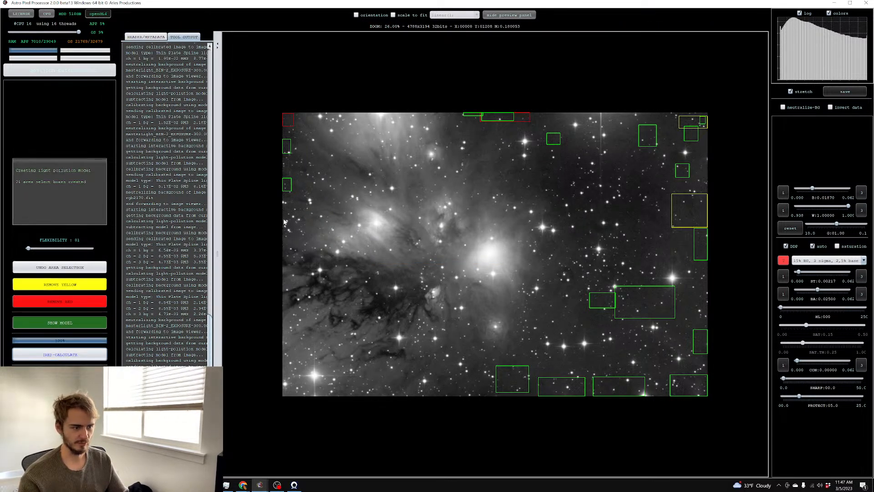
click(59, 354)
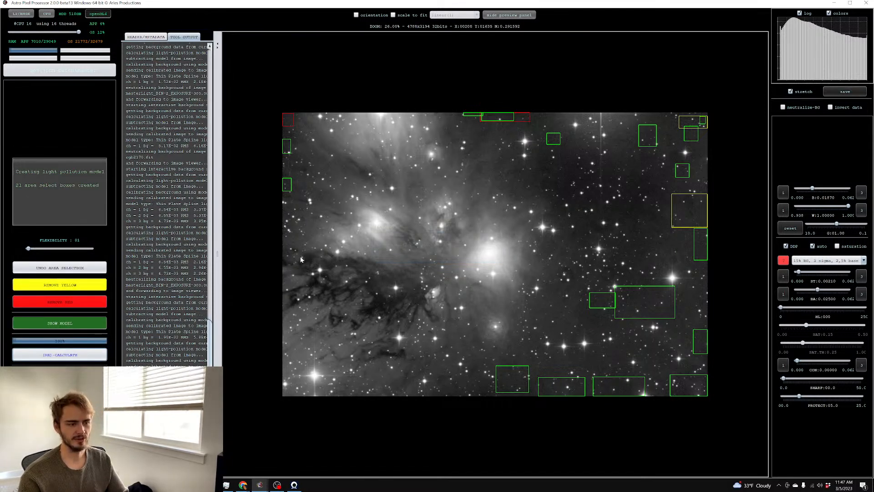
drag(620, 202, 668, 224)
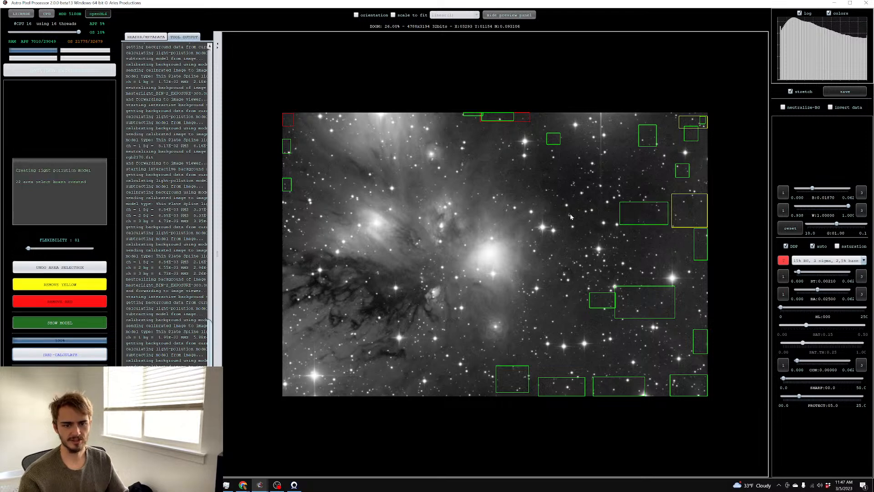
click(60, 355)
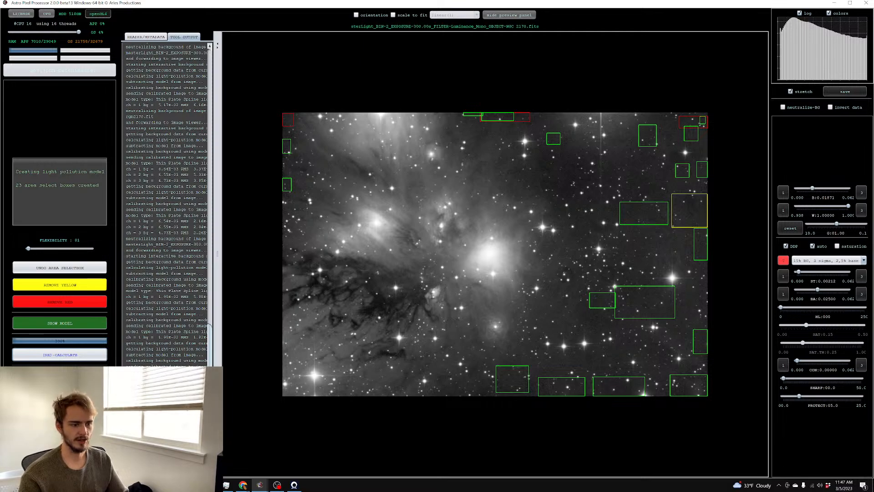
Mark two more background areas in the upper right and recalculate the model
scroll(626, 98, up, 5)
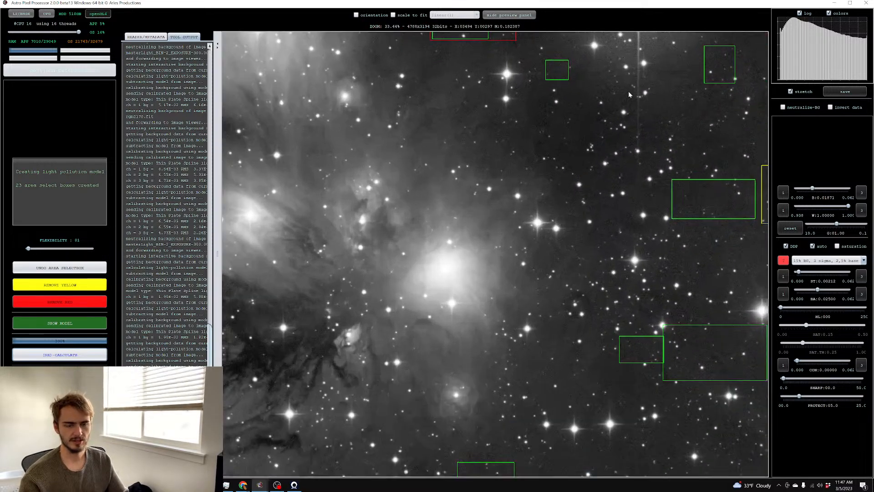
scroll(658, 59, down, 5)
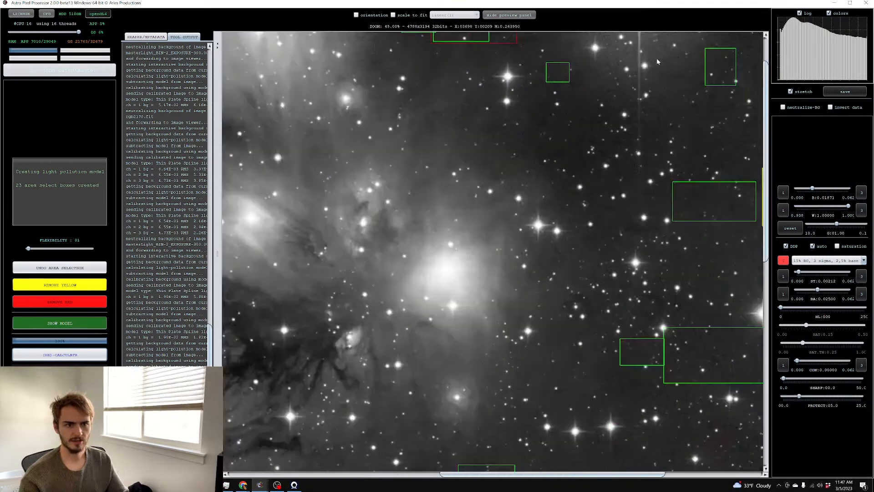
scroll(657, 78, up, 1)
drag(696, 81, 706, 94)
drag(602, 95, 629, 113)
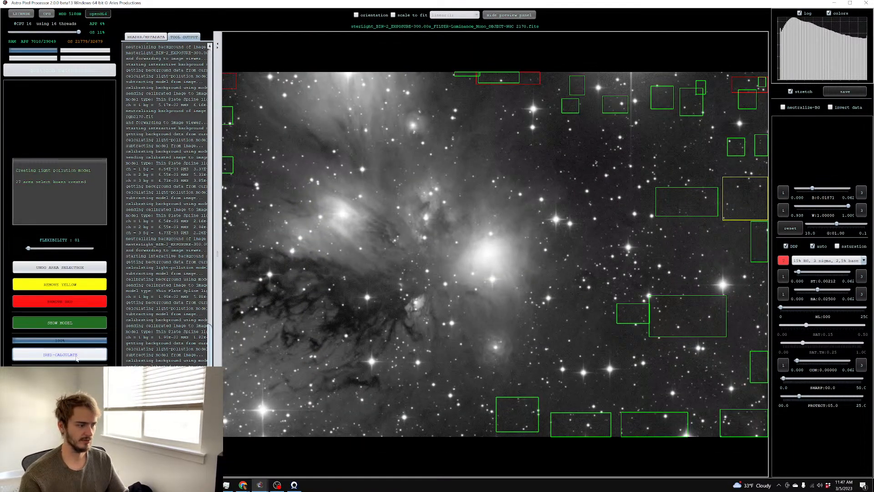
click(59, 354)
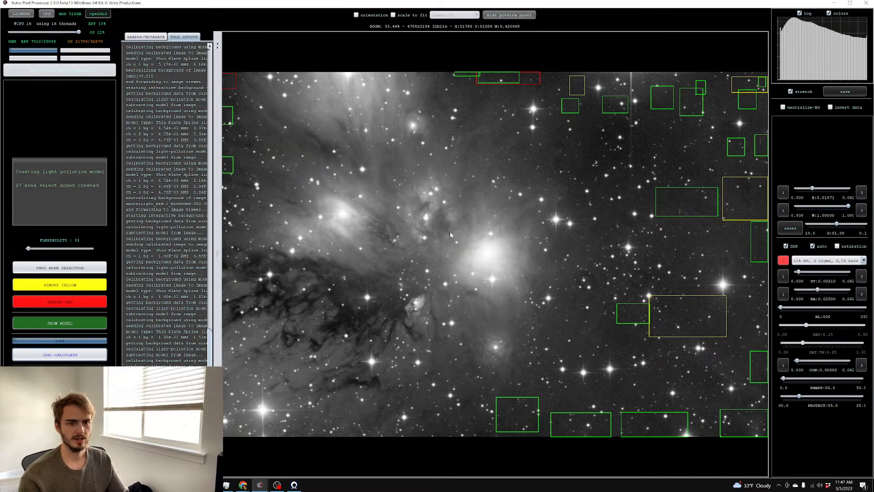
Save the corrected luminance over the existing lpc FITS file and return to PixInsight
scroll(632, 48, up, 6)
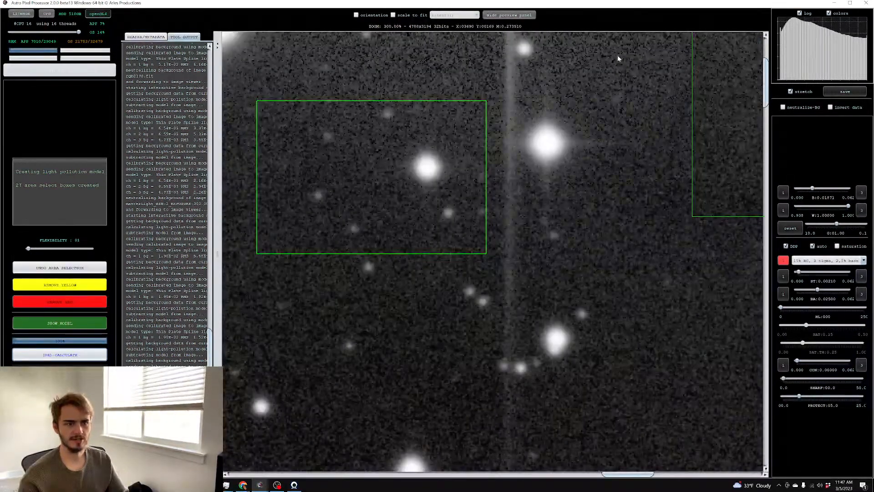
scroll(619, 59, down, 6)
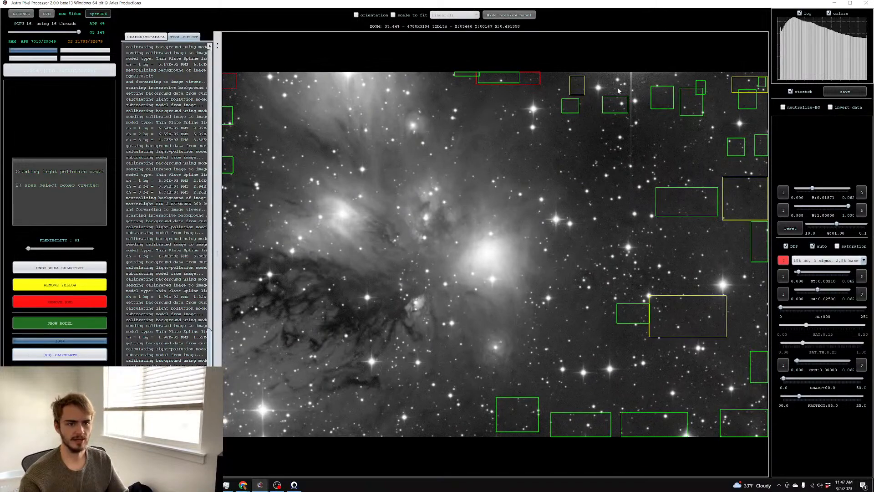
scroll(602, 43, up, 5)
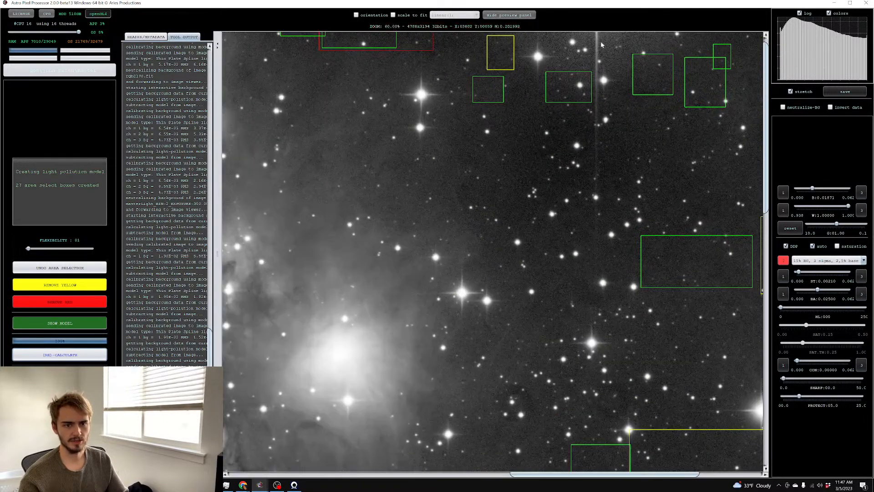
scroll(602, 43, down, 5)
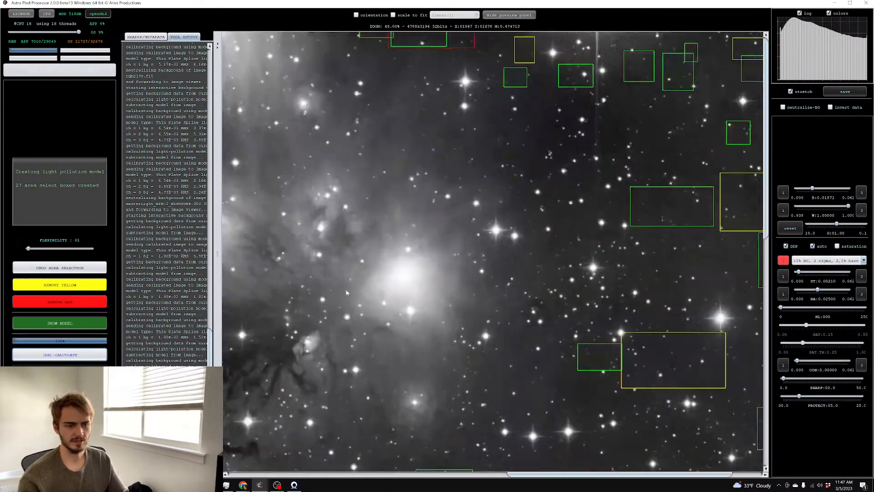
scroll(383, 291, up, 5)
scroll(386, 293, down, 5)
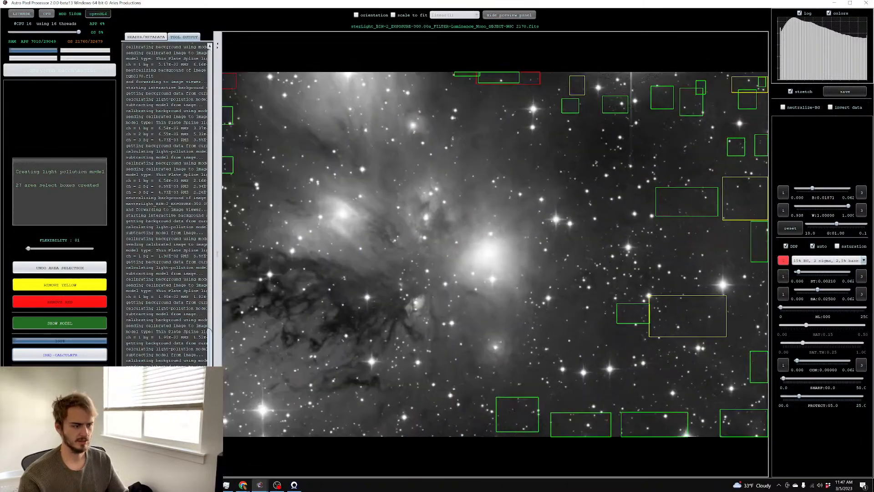
click(60, 375)
click(532, 306)
click(454, 279)
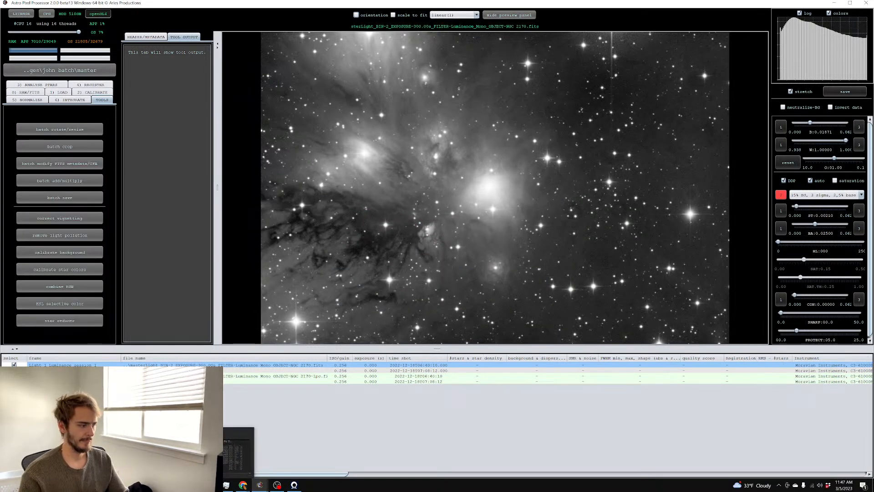
click(210, 485)
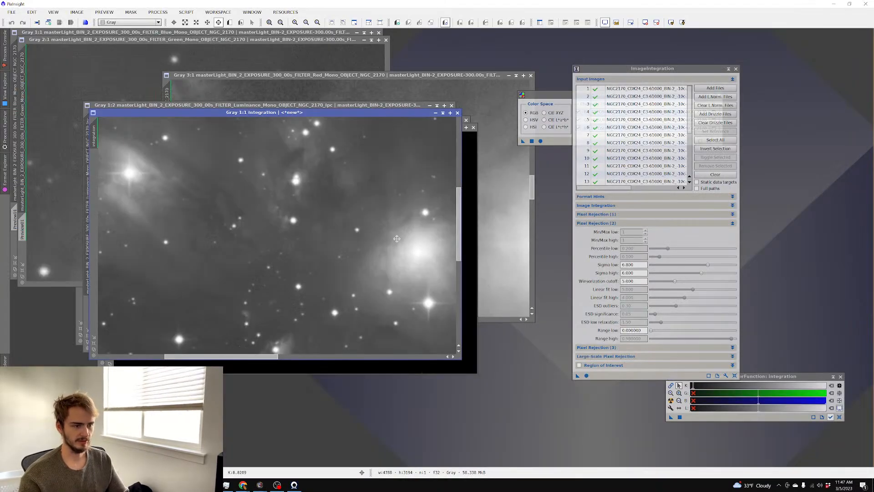
Close all image windows and open editing.tif from E:\2-1\m81 RCOS
click(11, 12)
click(111, 149)
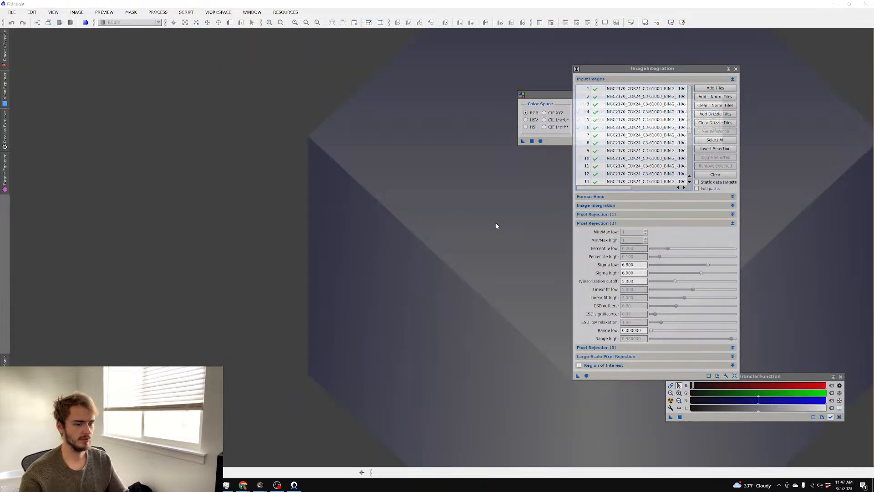
double_click(202, 151)
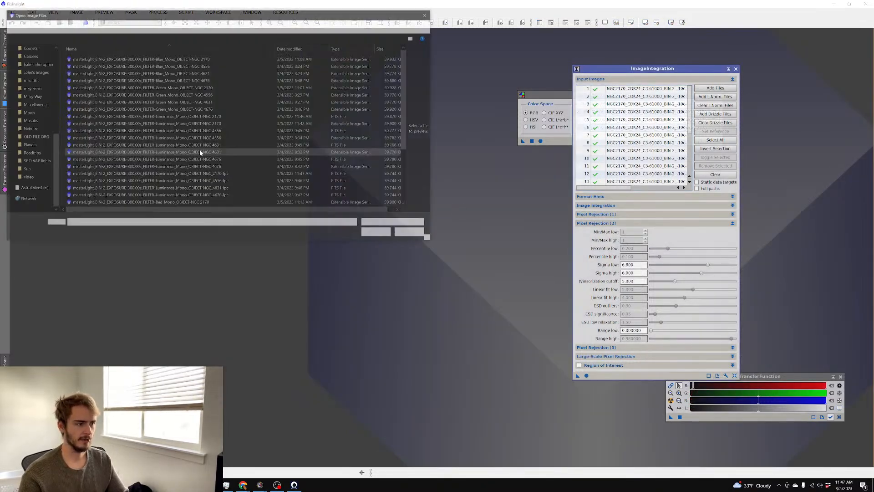
click(117, 25)
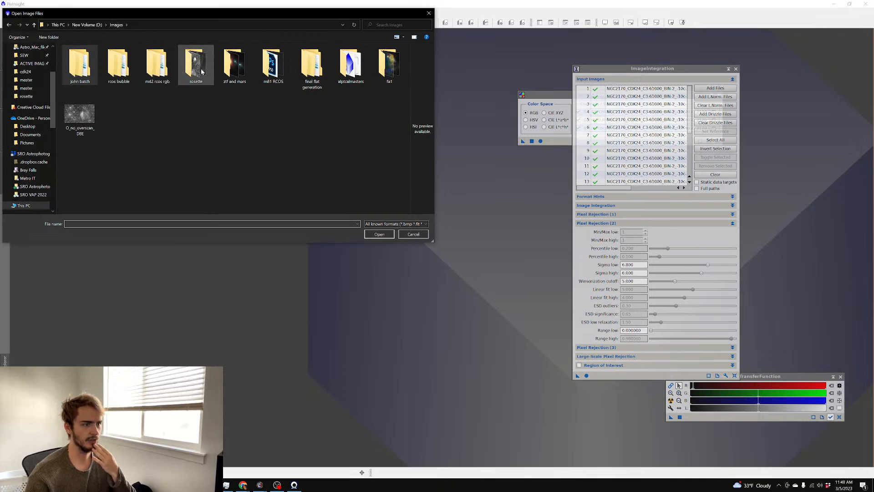
scroll(35, 149, down, 8)
scroll(36, 149, down, 3)
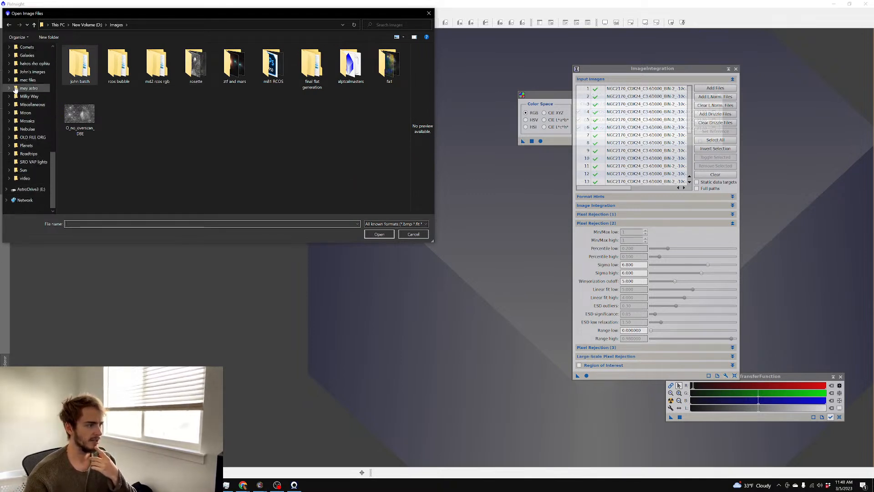
click(31, 189)
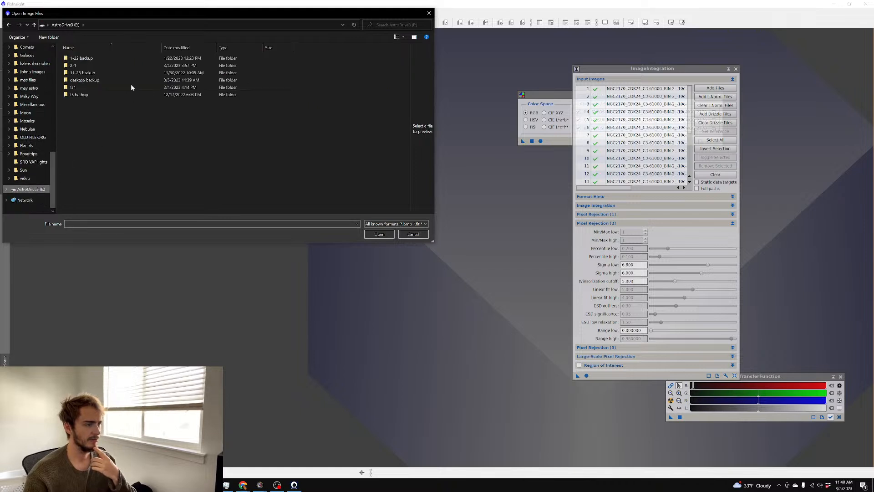
double_click(93, 66)
double_click(107, 145)
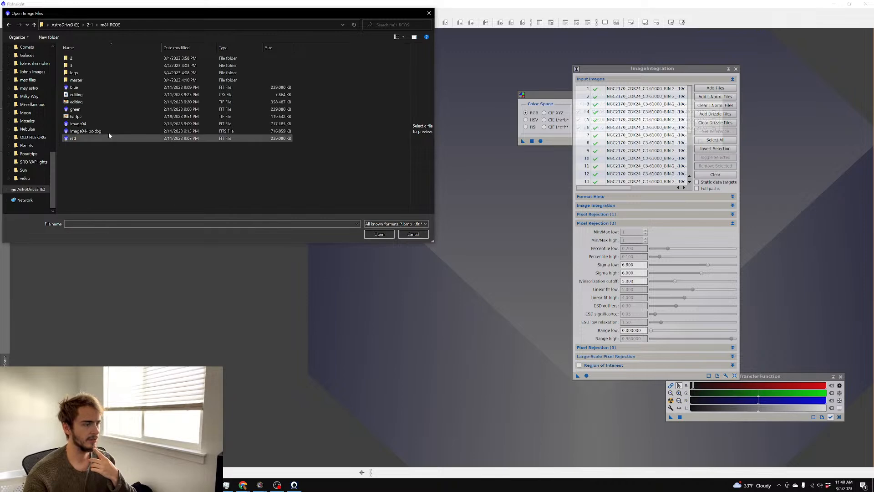
double_click(101, 102)
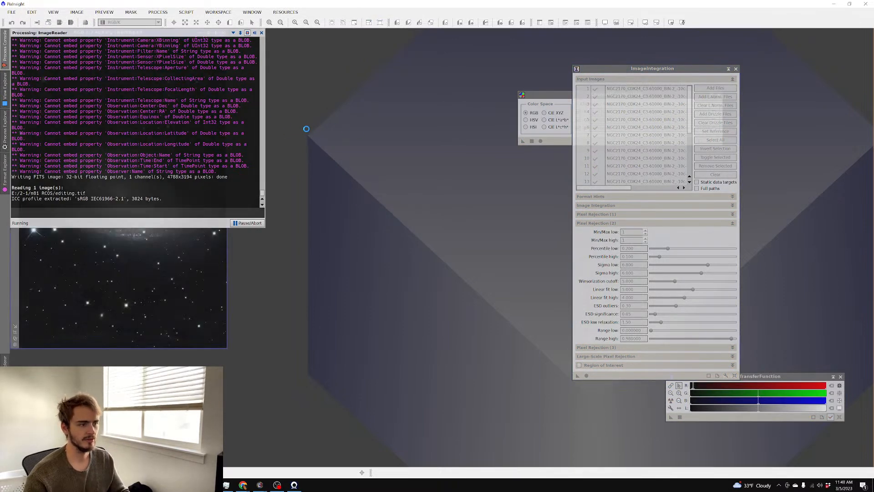
Maximise the editing.tif window, zoom around the M81 galaxy, then close it
drag(102, 33, 215, 39)
scroll(213, 114, up, 4)
scroll(212, 115, up, 2)
scroll(212, 115, down, 1)
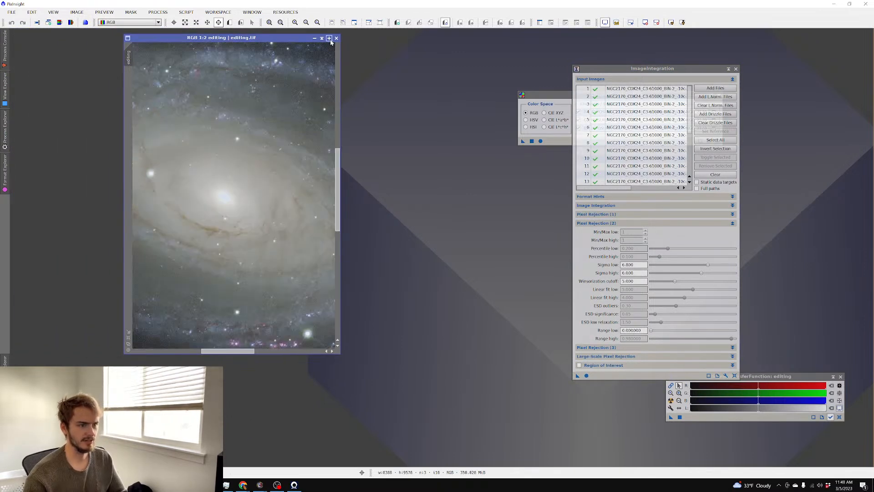
click(330, 38)
scroll(294, 71, up, 2)
scroll(271, 82, down, 1)
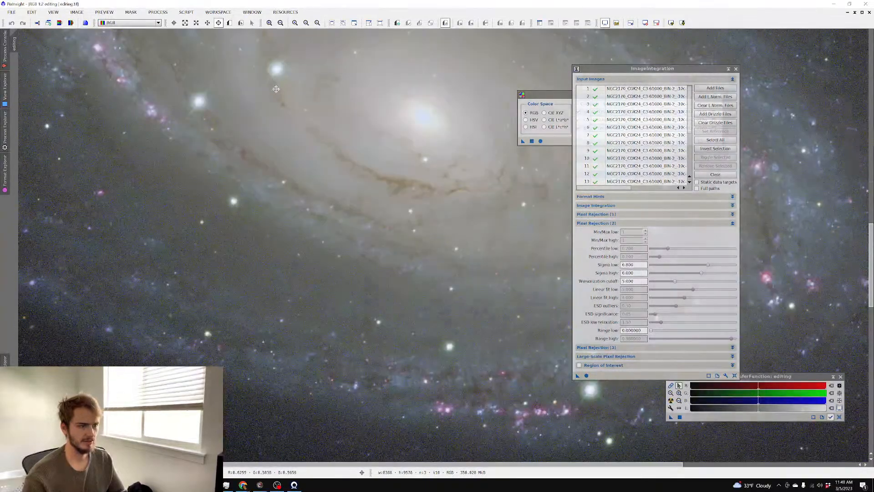
scroll(276, 88, down, 4)
scroll(306, 154, up, 2)
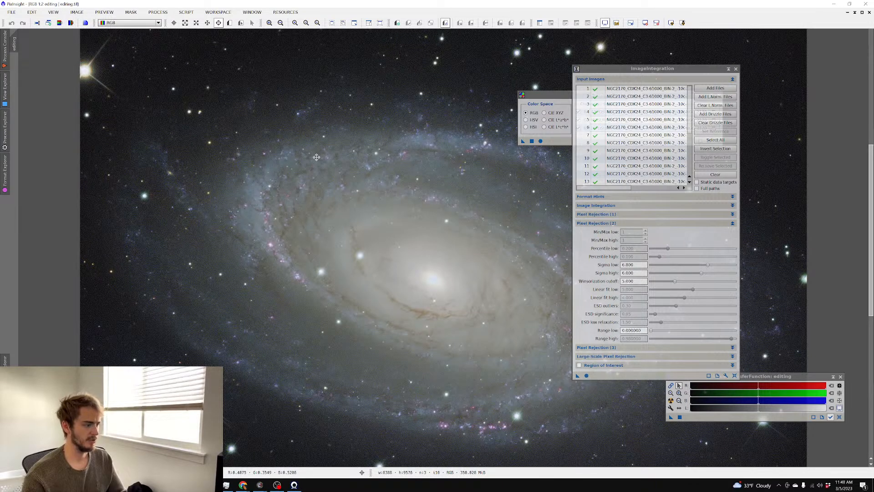
click(870, 13)
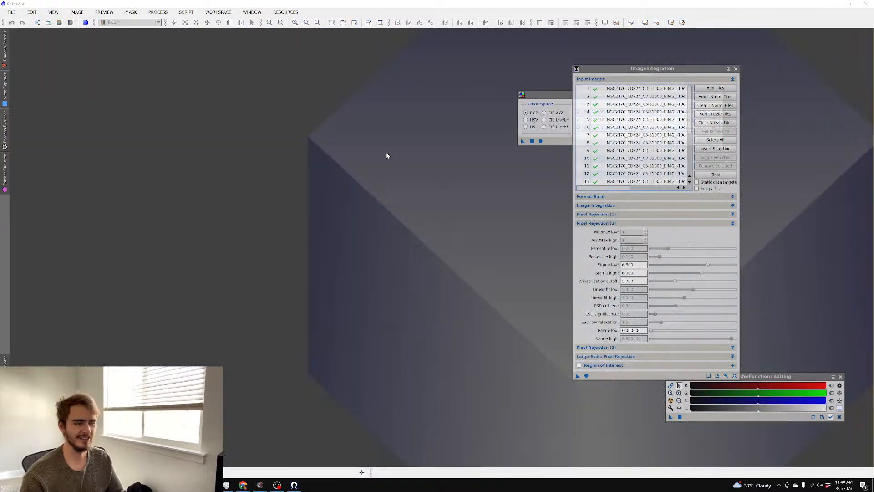
Open rgb2170-lpc-cbg and the NGC 2170 luminance master from D:\Images\john batch\master, auto-stretching the colour image
double_click(336, 153)
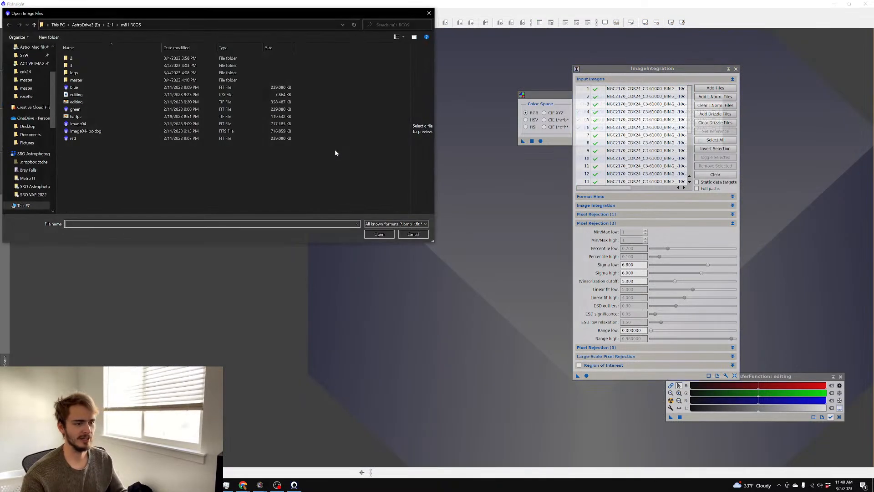
click(414, 234)
double_click(385, 226)
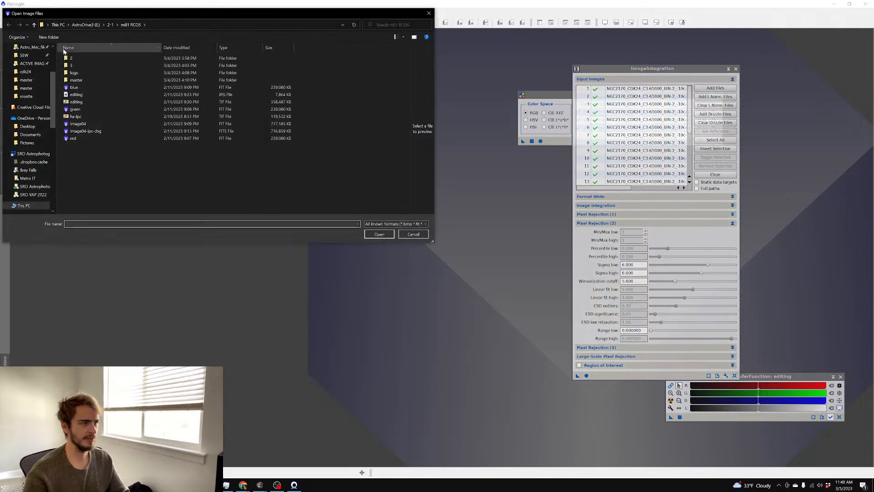
click(25, 80)
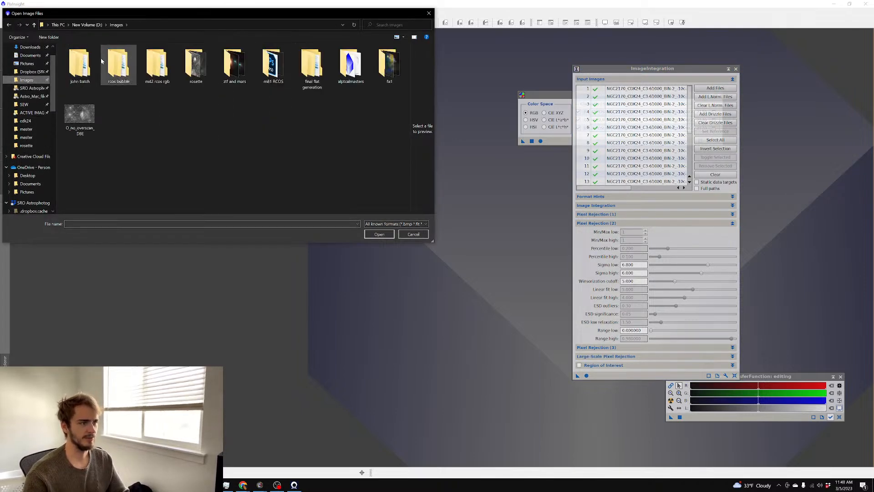
double_click(81, 64)
double_click(93, 79)
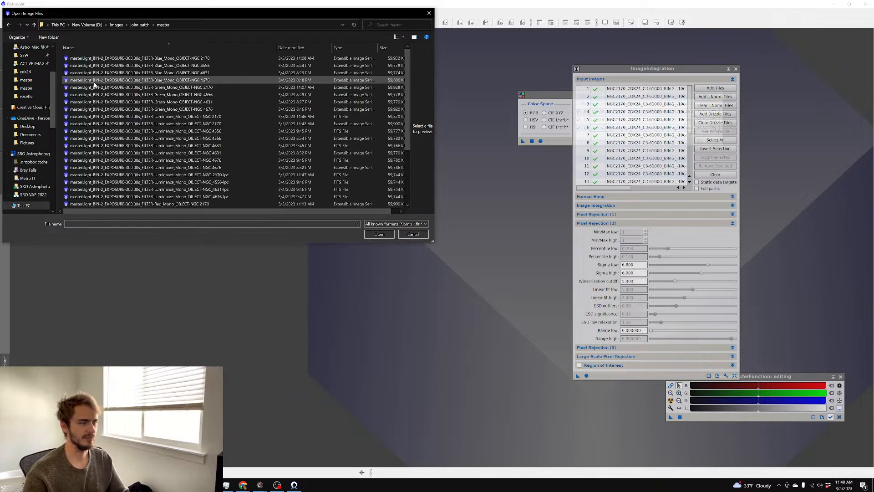
scroll(233, 100, down, 4)
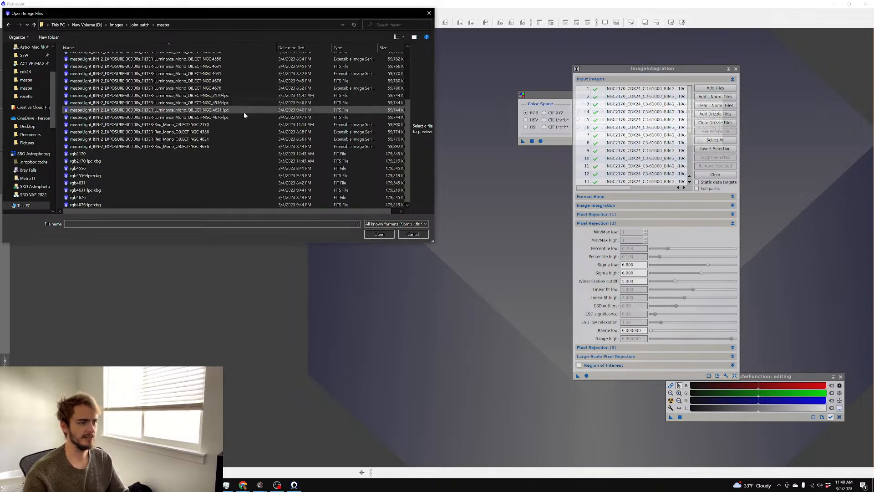
click(173, 160)
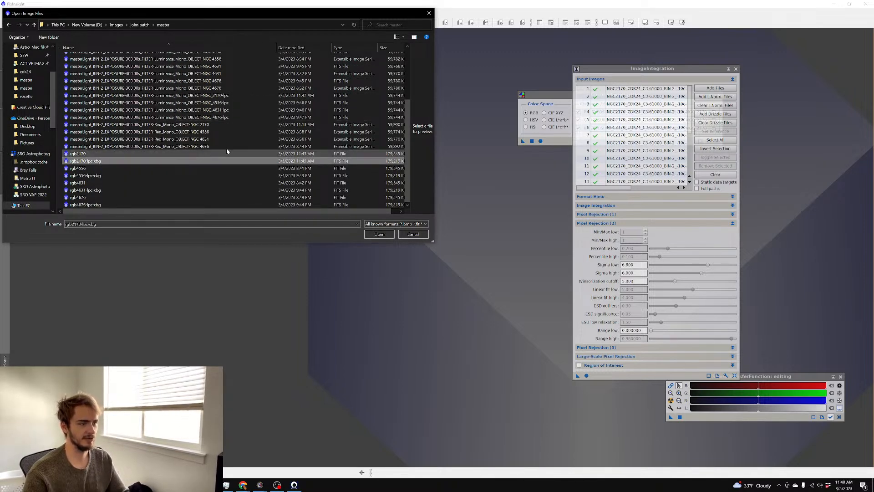
ctrl+click(253, 96)
key(Return)
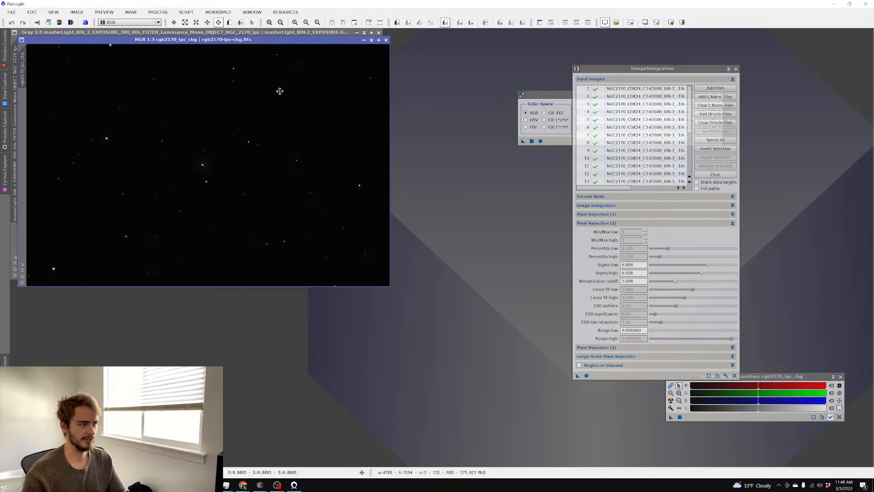
key(ctrl+a)
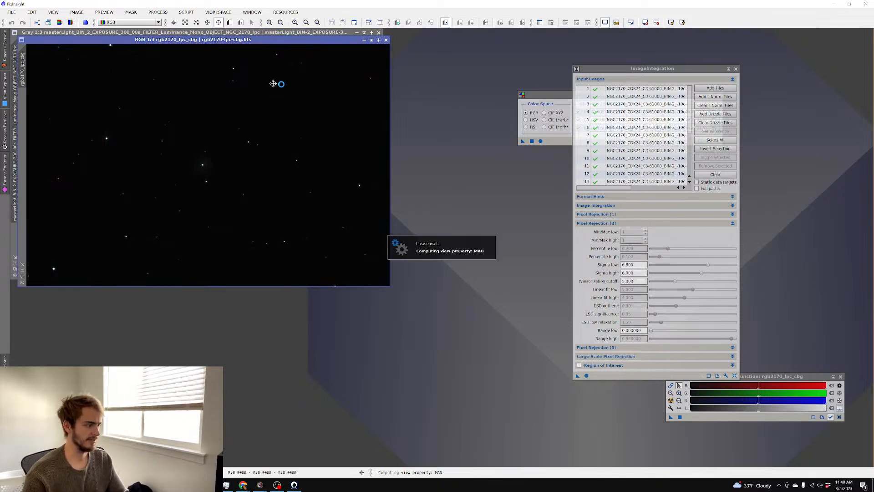
drag(218, 41, 328, 71)
Auto-stretch the luminance master with Ctrl+A and rename it L
click(226, 53)
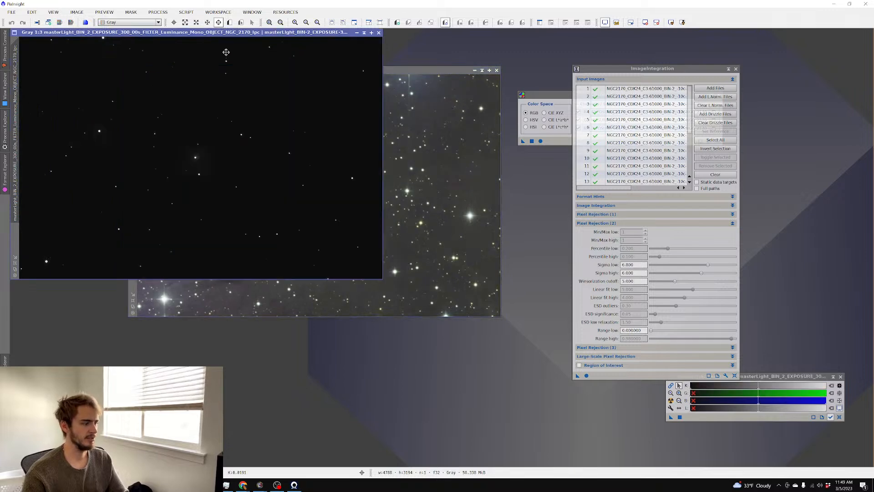
key(ctrl+a)
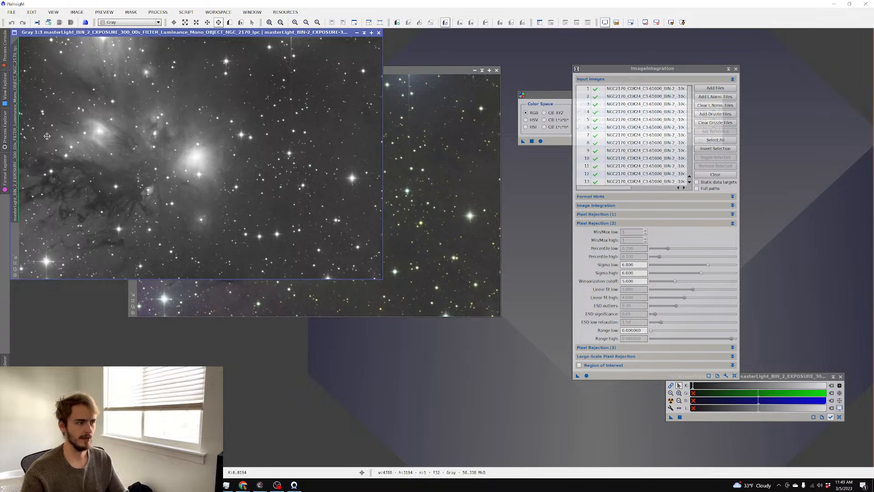
double_click(16, 123)
text(L)
key(Return)
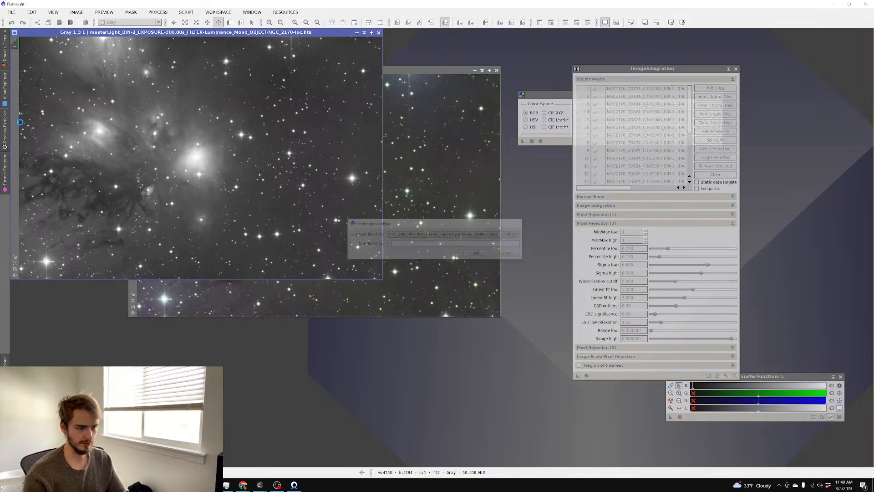
click(157, 12)
mouse_move(213, 140)
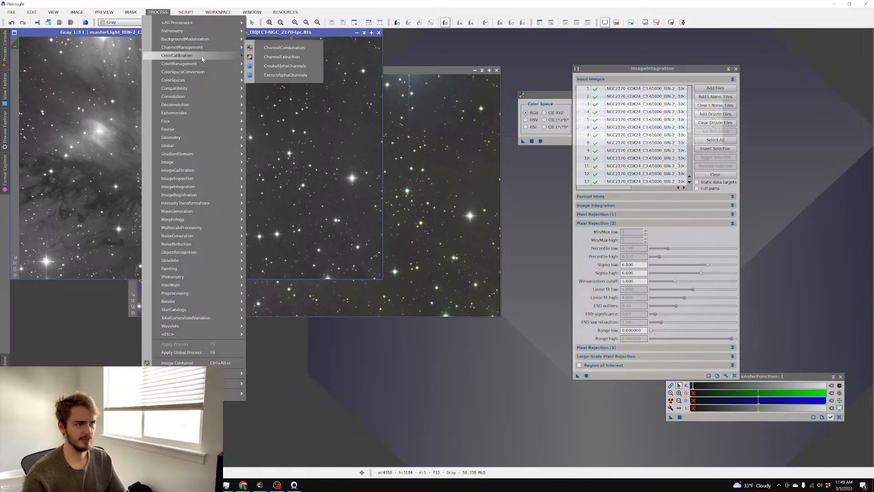
Open LRGBCombination and run the AutoColor script on the rgb2170_lpc_cbg image
mouse_move(201, 23)
click(369, 101)
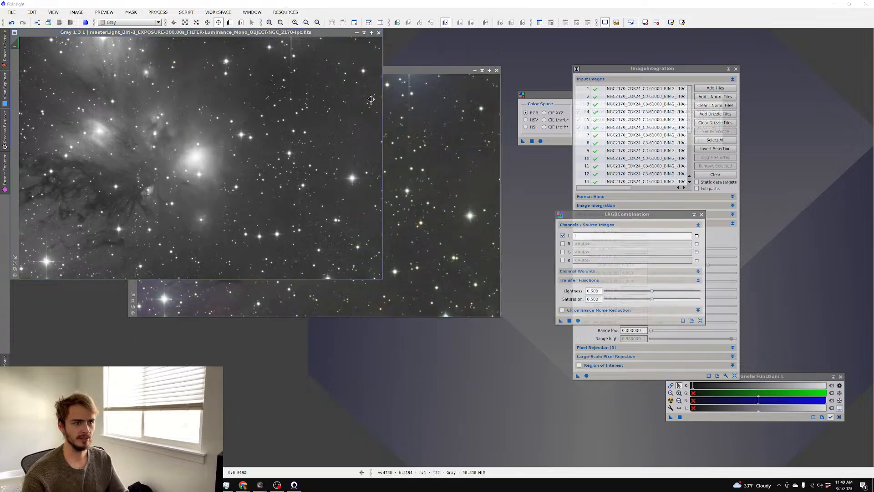
click(432, 216)
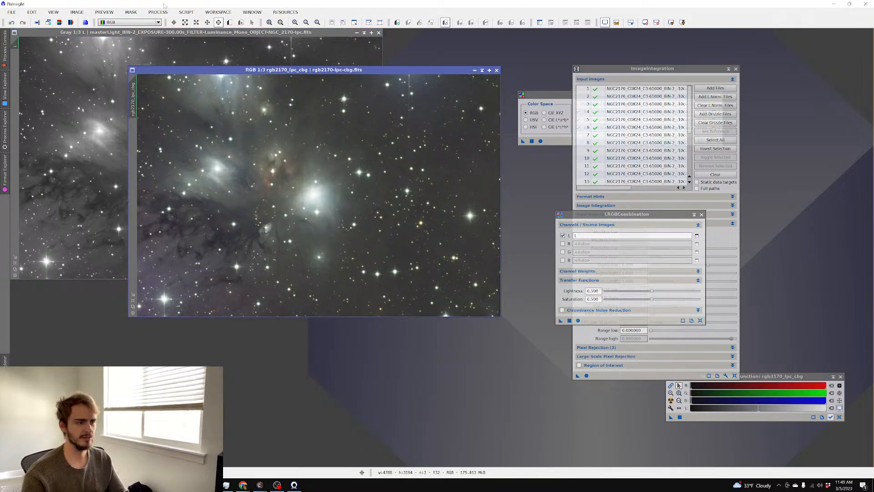
click(186, 11)
mouse_move(218, 104)
click(305, 93)
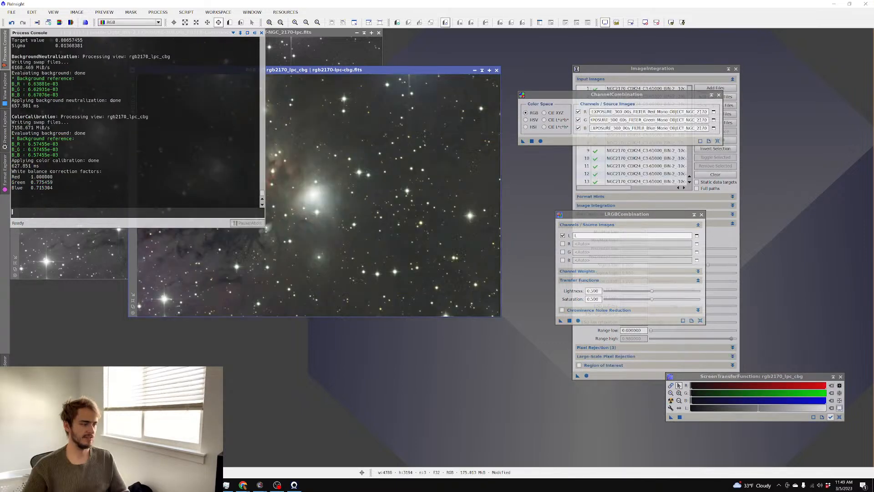
Apply LRGBCombination with luminance L to the RGB image and auto-stretch the result
click(672, 401)
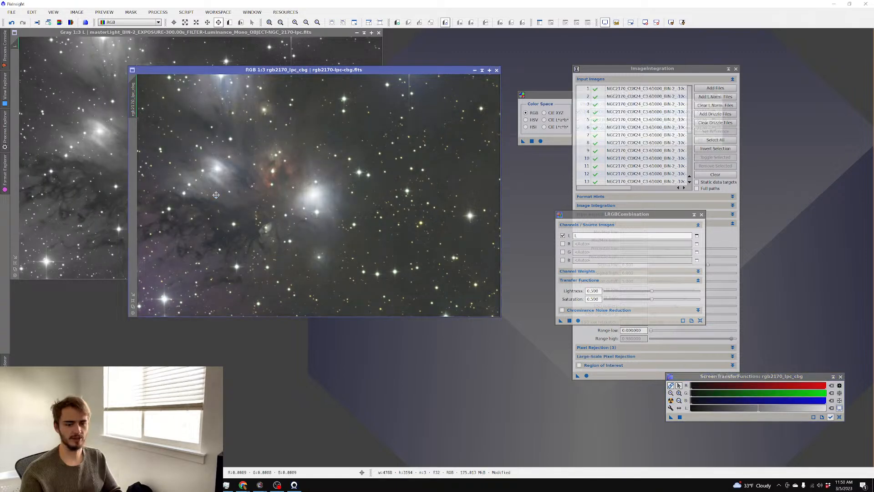
scroll(224, 201, up, 3)
scroll(241, 188, down, 4)
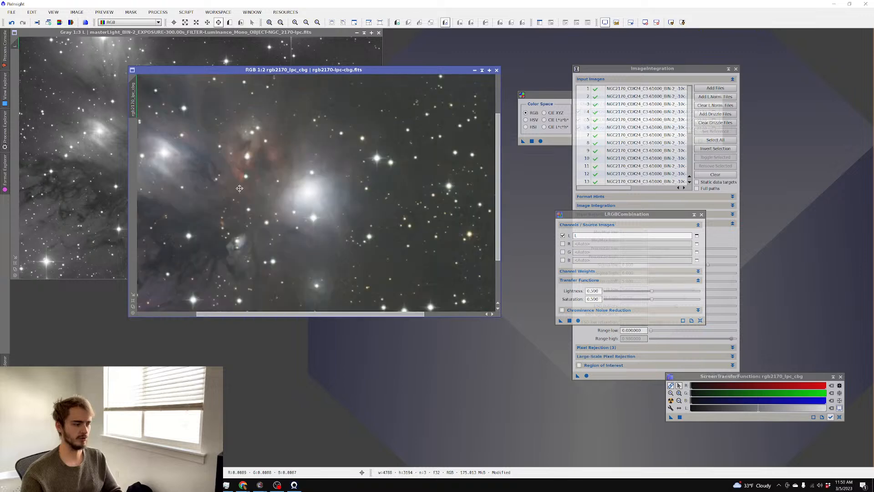
scroll(239, 188, up, 1)
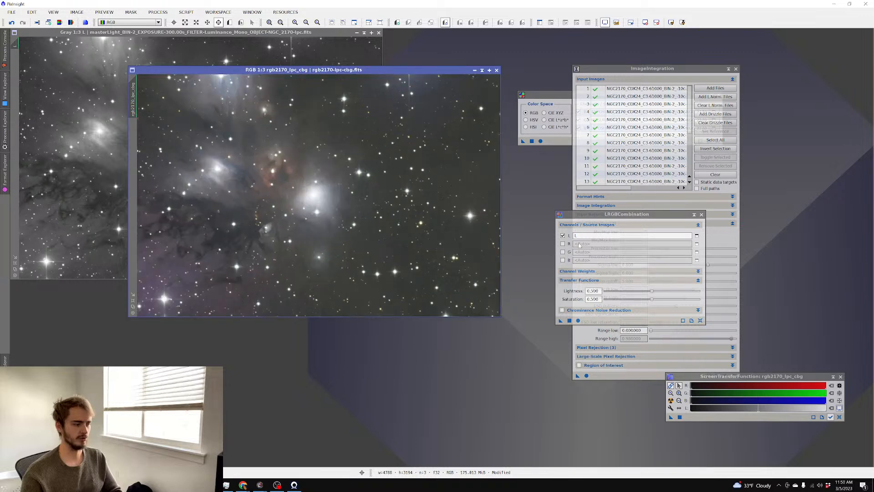
drag(561, 321, 341, 203)
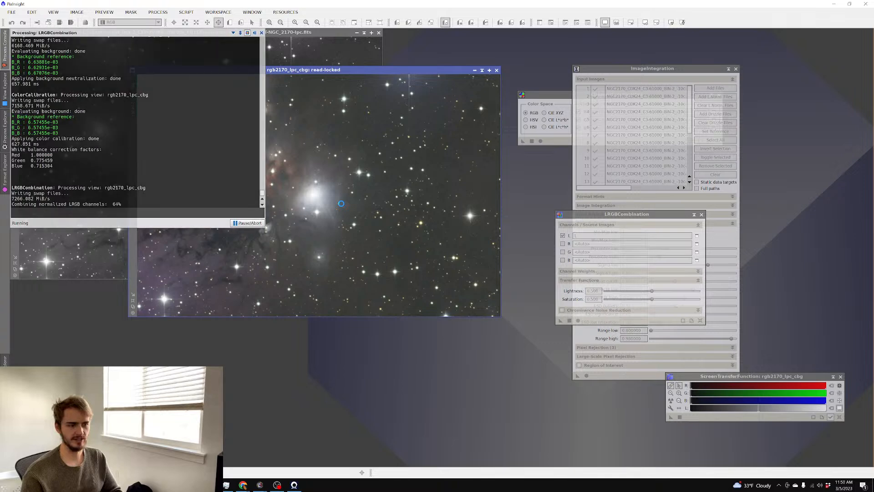
click(672, 402)
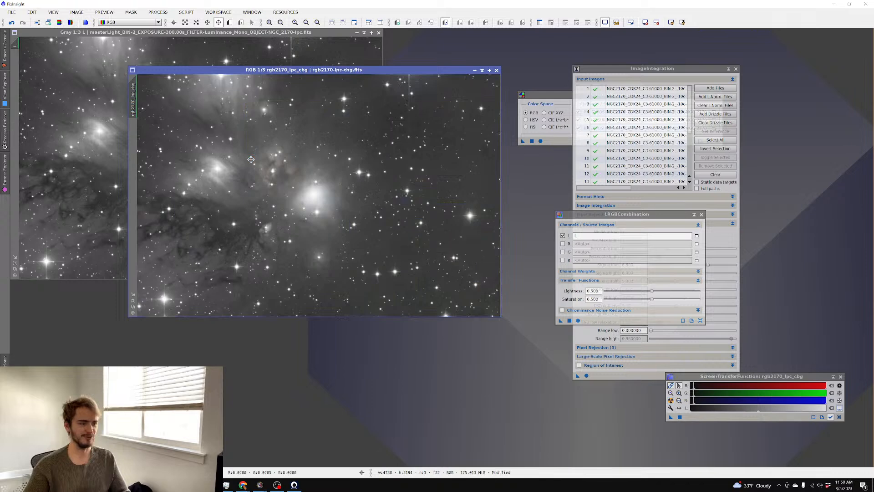
Draw a preview rectangle around the nebula glow left of the bright core
scroll(251, 158, up, 4)
scroll(254, 156, down, 4)
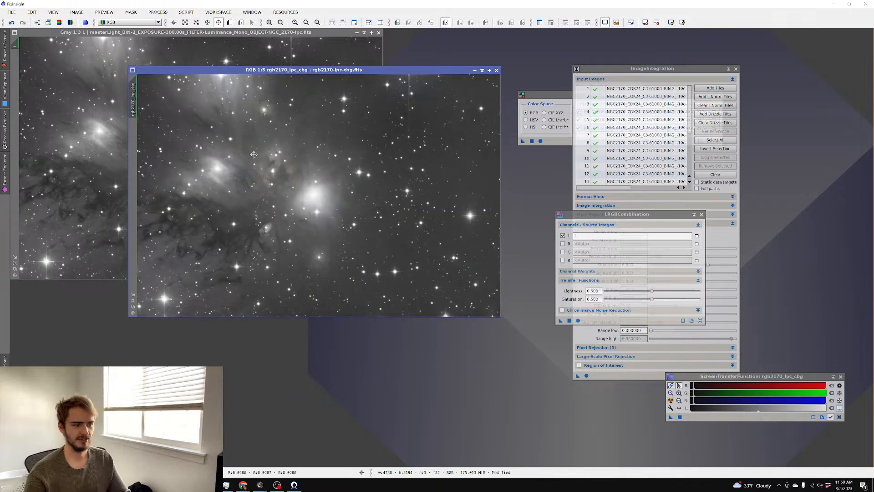
scroll(217, 176, up, 4)
scroll(222, 174, down, 4)
scroll(301, 184, up, 1)
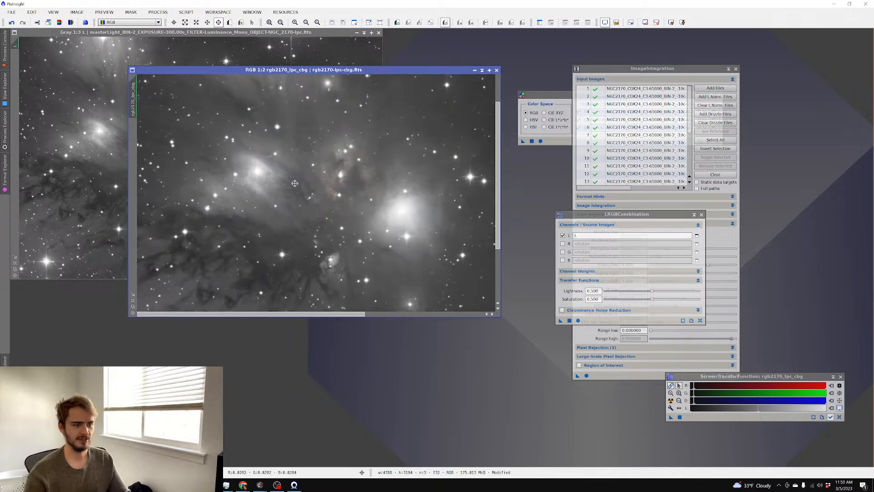
scroll(301, 183, up, 2)
scroll(294, 182, down, 2)
click(230, 22)
scroll(261, 208, down, 1)
drag(189, 148, 278, 211)
Switch to Preview01 and recompute its STF auto-stretch
click(132, 134)
scroll(193, 151, up, 1)
scroll(214, 157, down, 1)
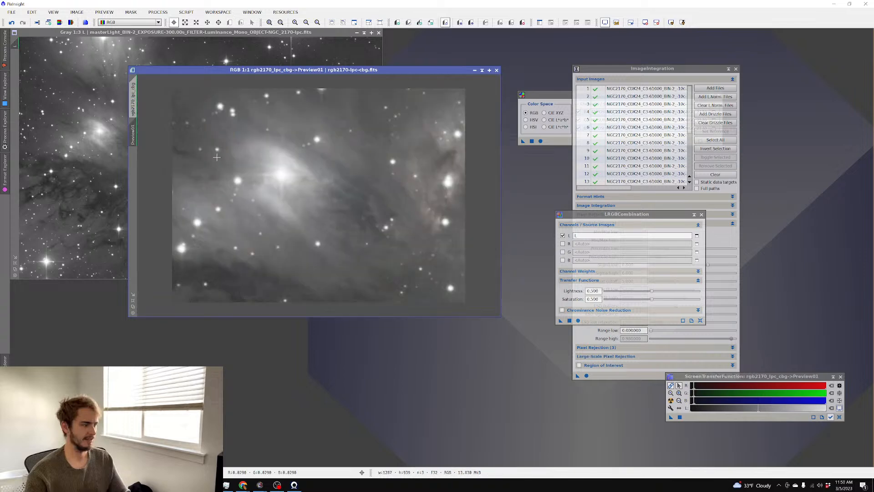
key(ctrl+a)
scroll(224, 161, up, 1)
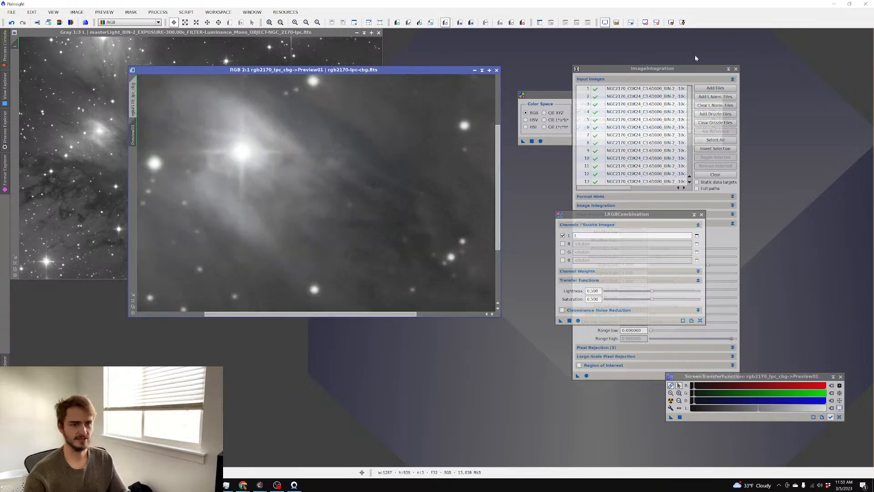
click(158, 12)
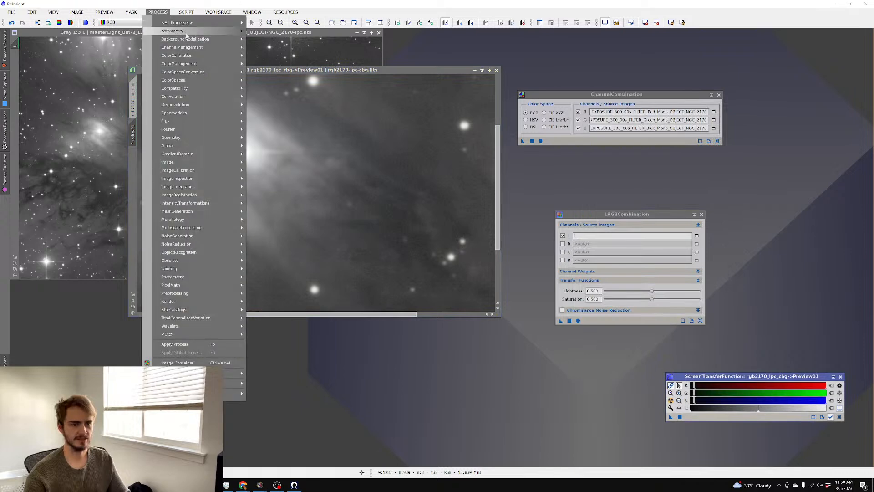
Open BlurXTerminator from All Processes and move its window slightly up and right
mouse_move(191, 39)
mouse_move(177, 23)
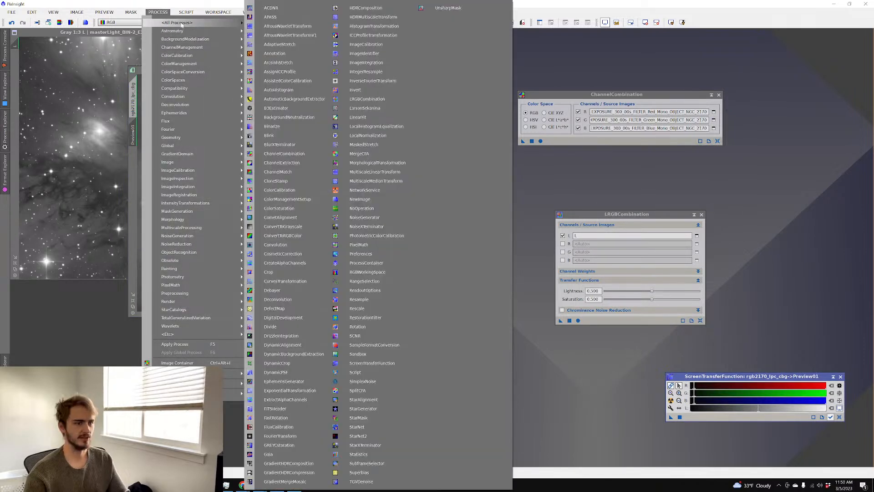
click(280, 144)
drag(561, 174, 569, 158)
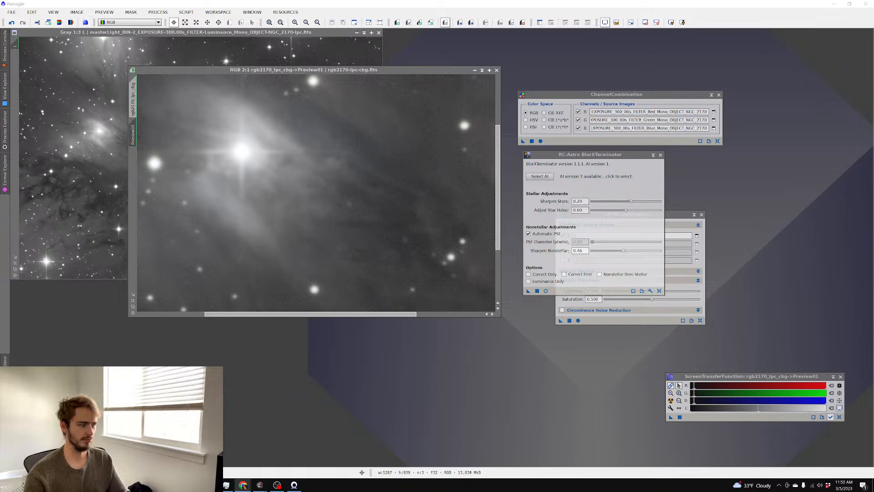
Bring Chrome back and scroll through the SRO Building 1-9 live cams
click(243, 485)
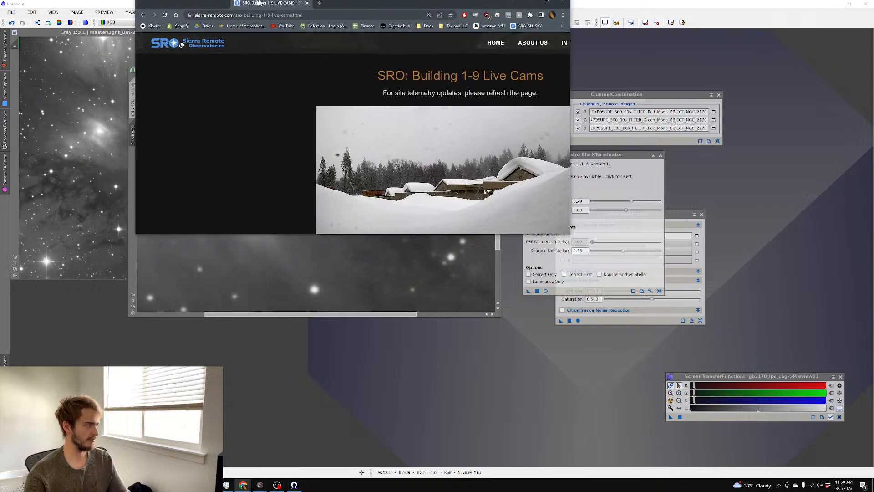
scroll(670, 170, down, 1)
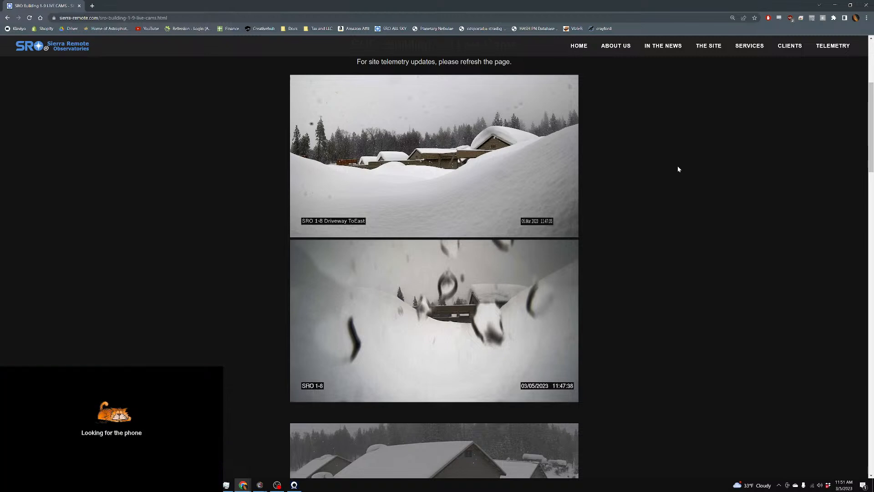
scroll(679, 170, down, 3)
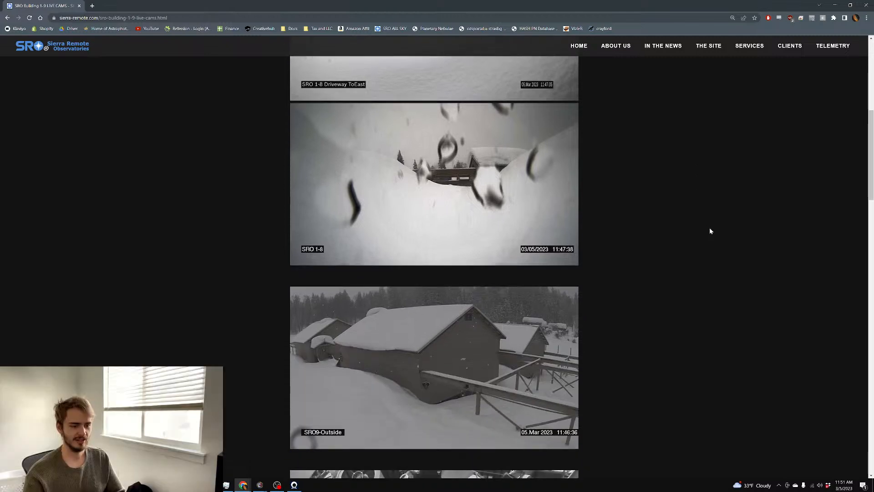
scroll(668, 221, down, 2)
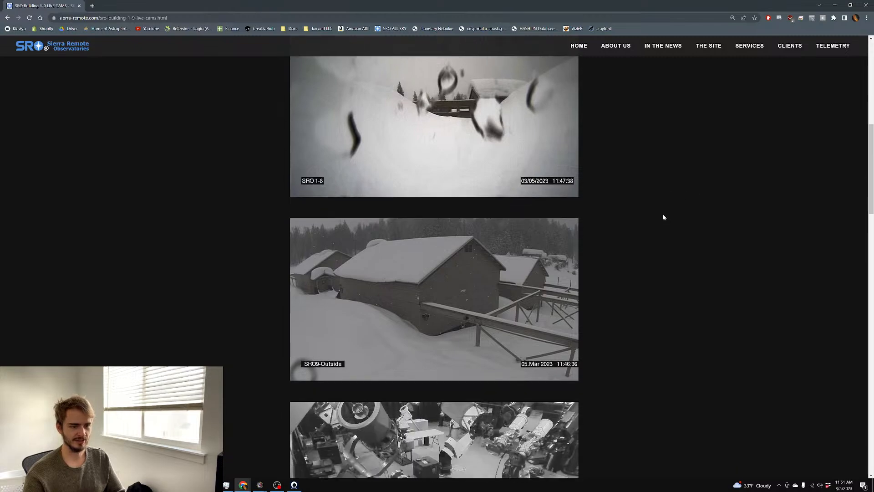
scroll(641, 207, down, 8)
scroll(636, 207, down, 4)
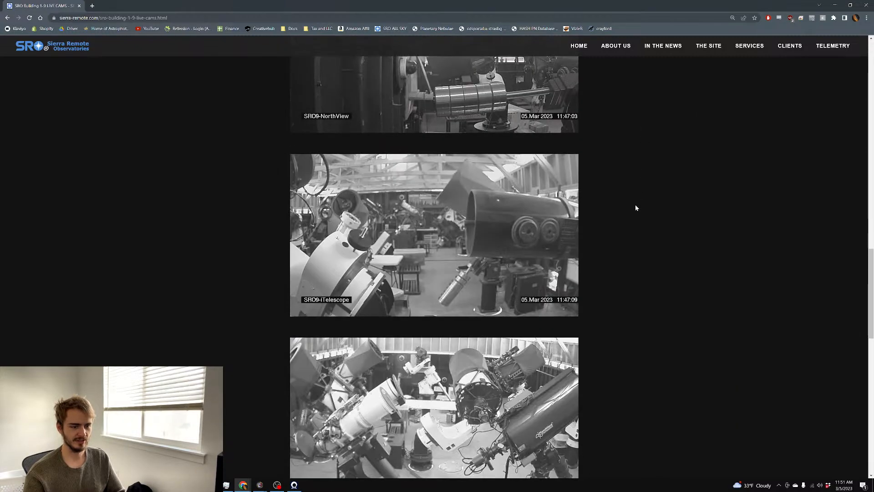
scroll(636, 206, down, 3)
scroll(657, 214, up, 20)
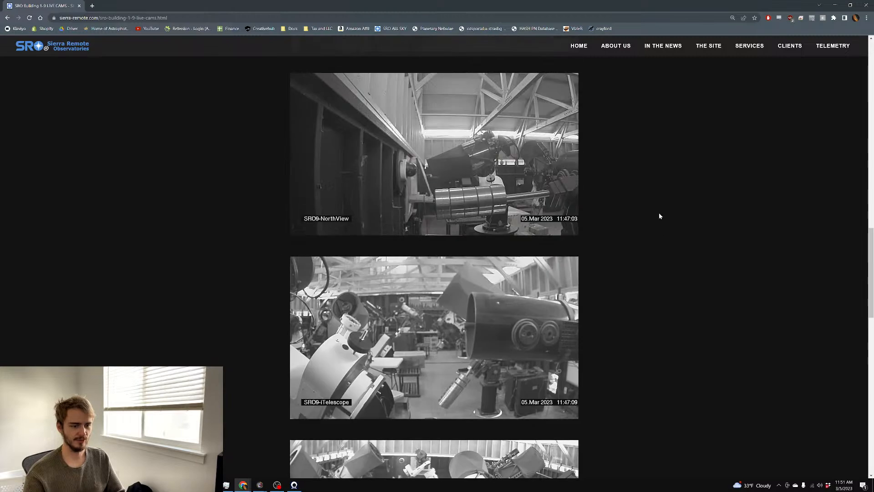
scroll(718, 133, up, 3)
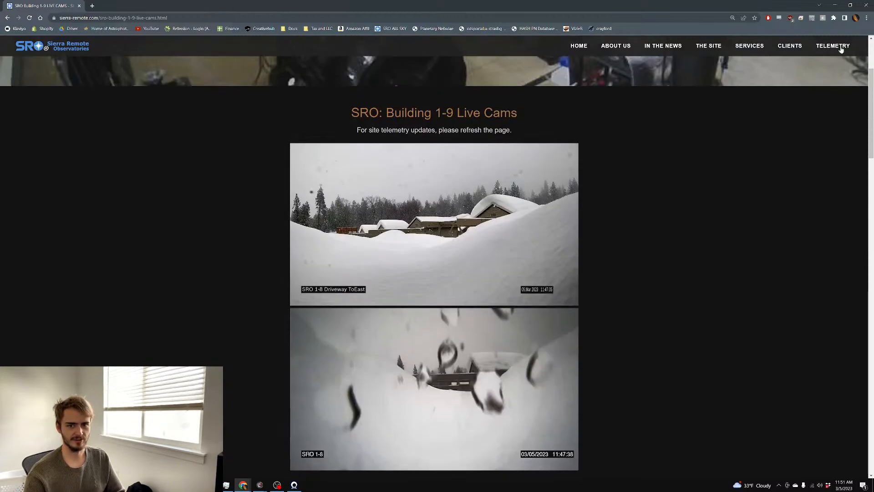
View the Building 10 and Building 11 live cam pages from the Telemetry menu
mouse_move(833, 46)
click(830, 117)
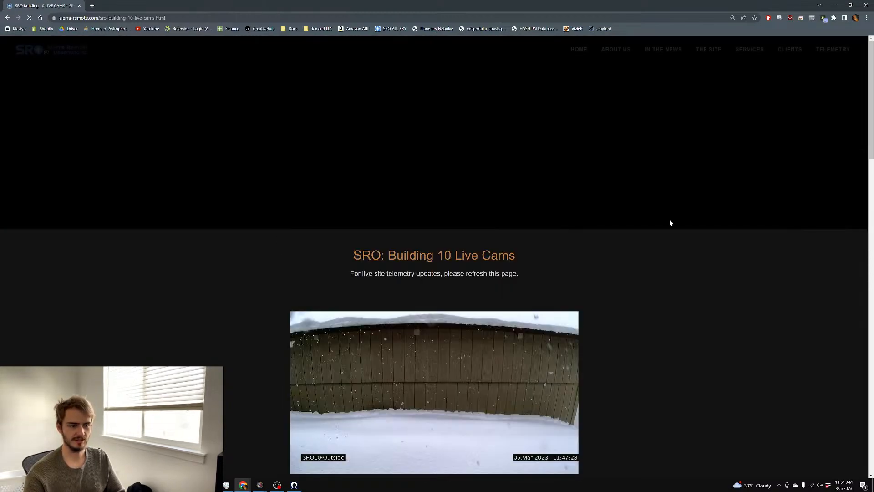
scroll(668, 222, down, 7)
scroll(662, 225, down, 12)
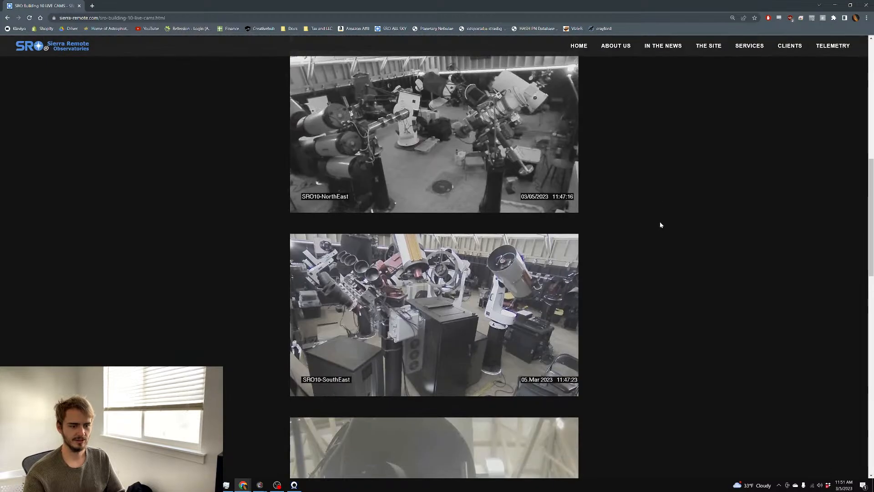
mouse_move(838, 48)
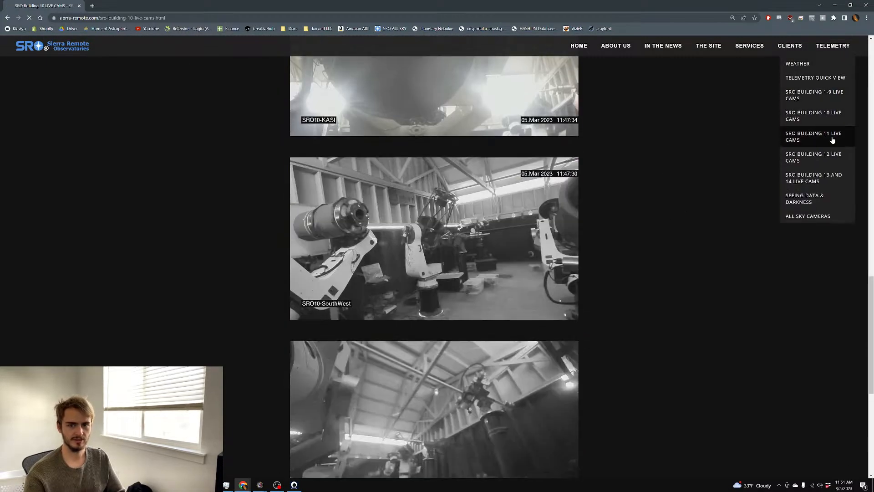
click(832, 138)
scroll(694, 184, down, 3)
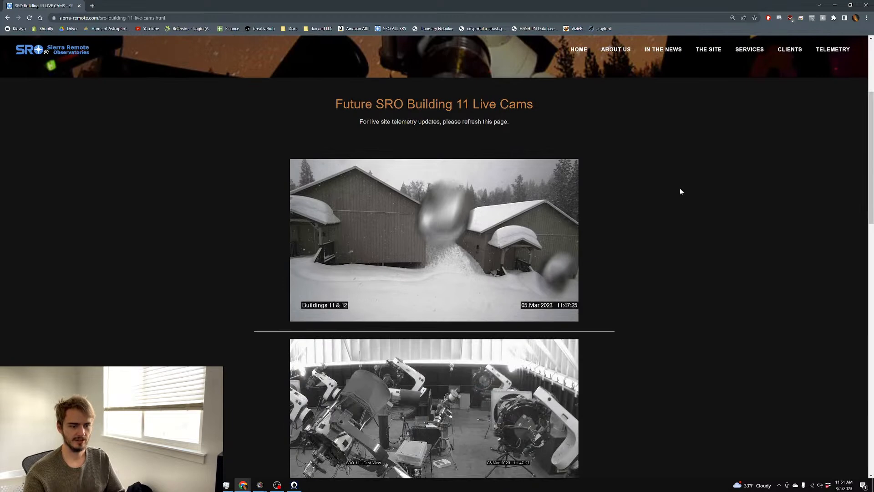
scroll(680, 191, down, 1)
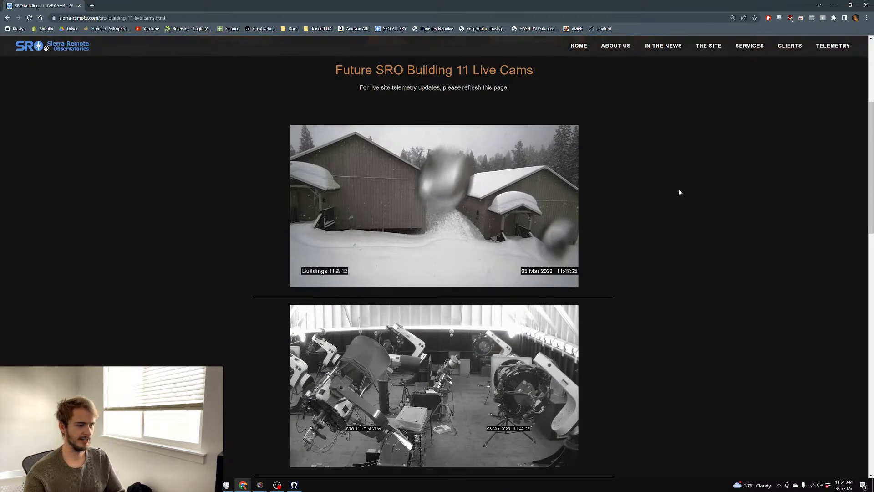
scroll(678, 192, down, 2)
scroll(679, 189, down, 2)
scroll(677, 190, up, 4)
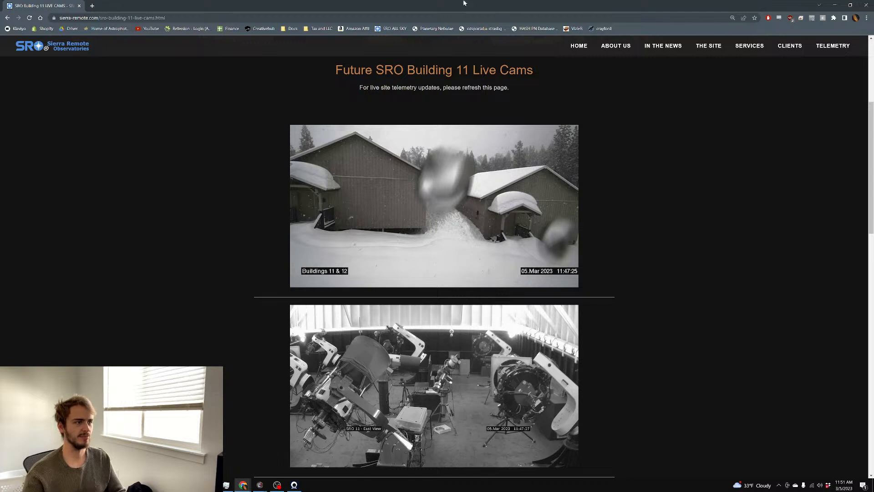
Run BlurXTerminator on Preview01 with Sharpen Stars 0.34 and Sharpen Nonstellar 0.45
click(836, 7)
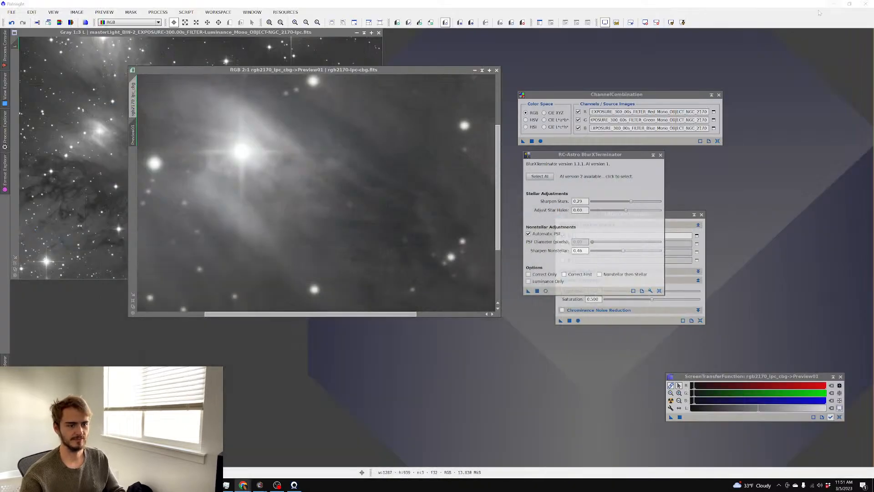
scroll(287, 165, down, 1)
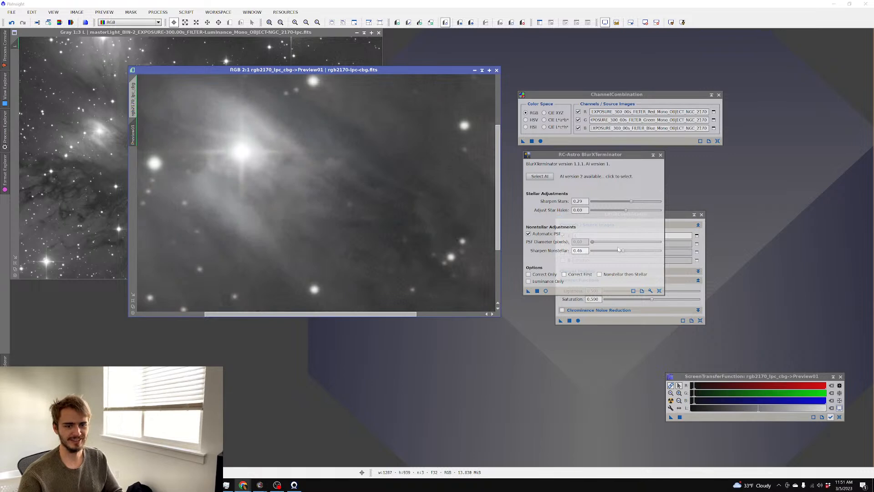
drag(624, 251, 625, 251)
click(638, 202)
scroll(381, 195, down, 1)
click(528, 291)
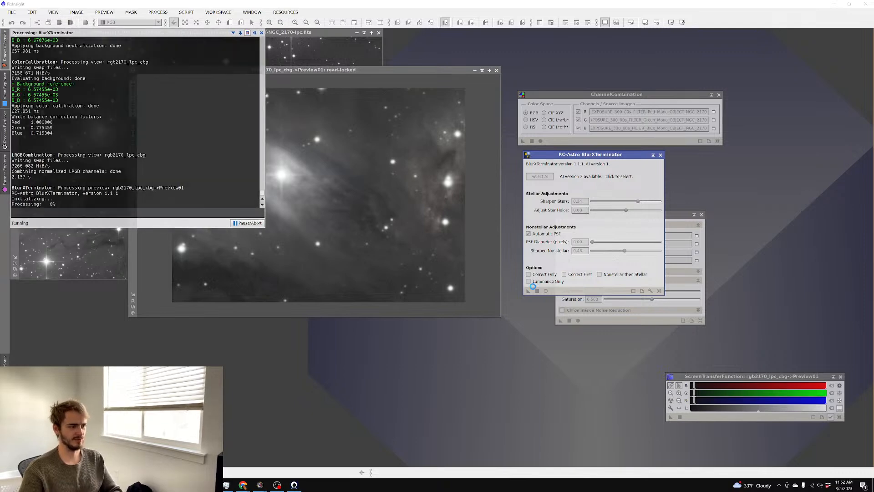
Repeatedly revert and re-apply the sharpening to compare Preview01 before and after
scroll(493, 204, up, 2)
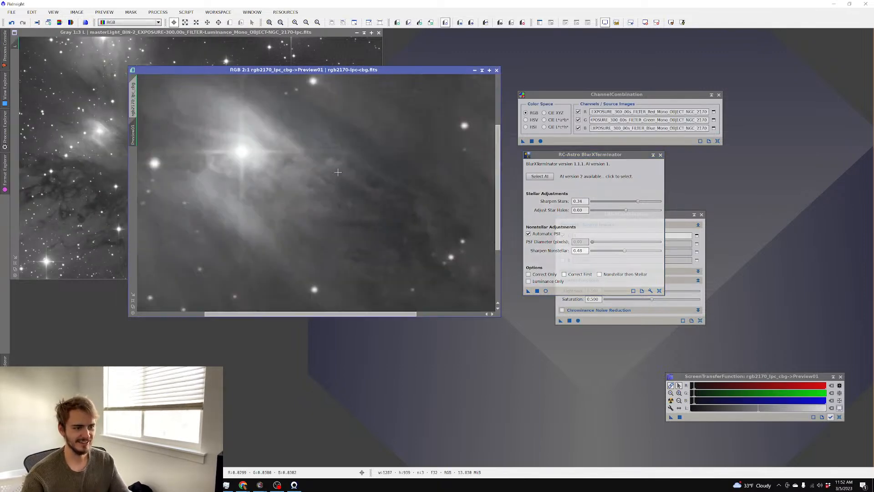
key(ctrl+shift+z)
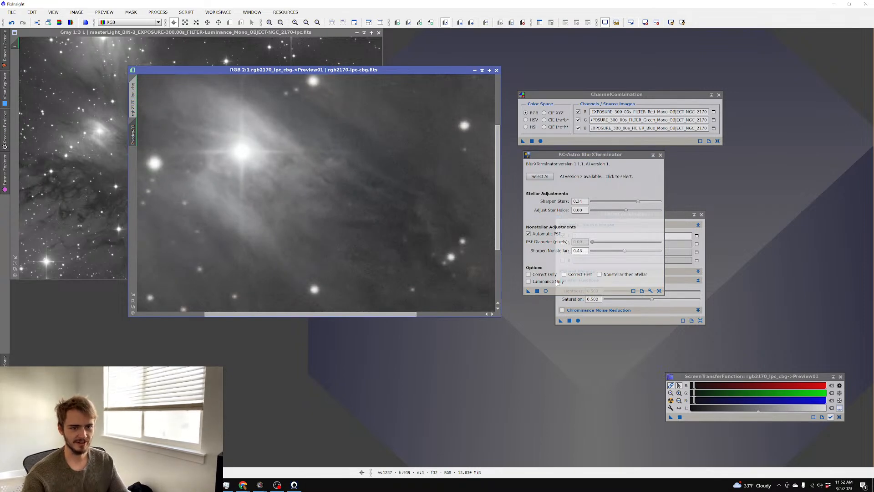
drag(529, 290, 400, 239)
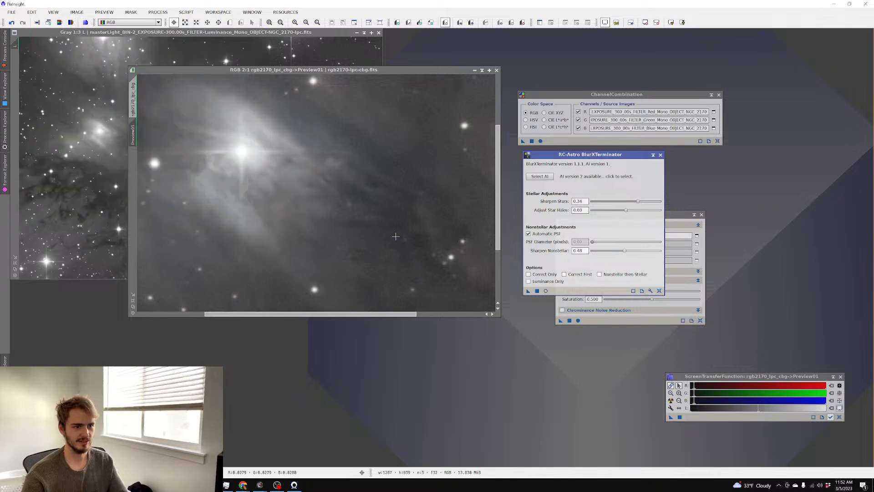
scroll(396, 237, up, 1)
scroll(396, 237, down, 2)
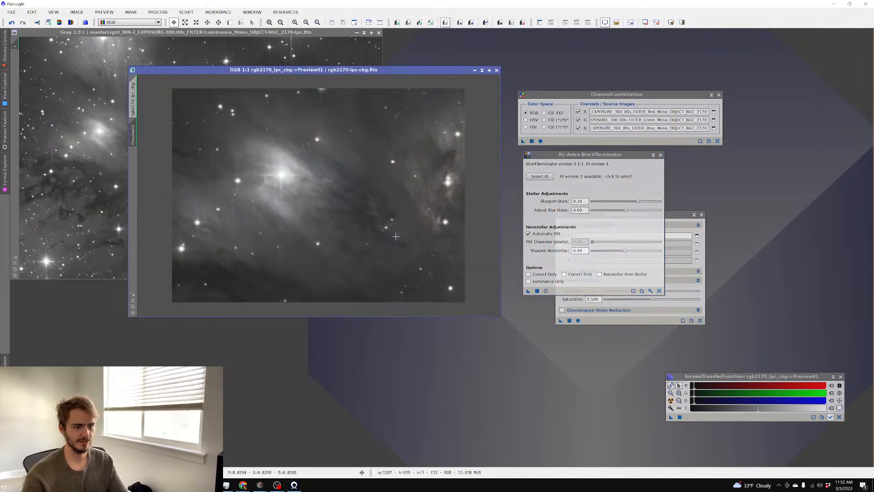
scroll(396, 236, up, 1)
key(ctrl+shift+z)
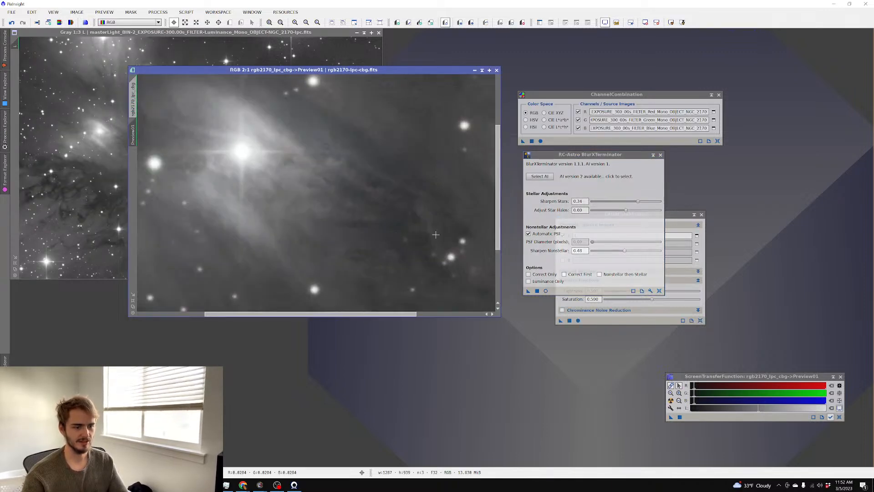
click(537, 291)
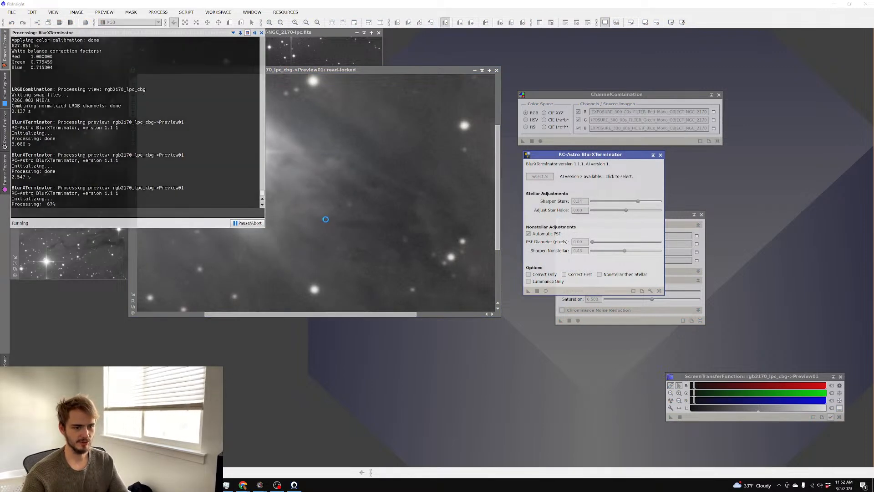
scroll(330, 221, down, 1)
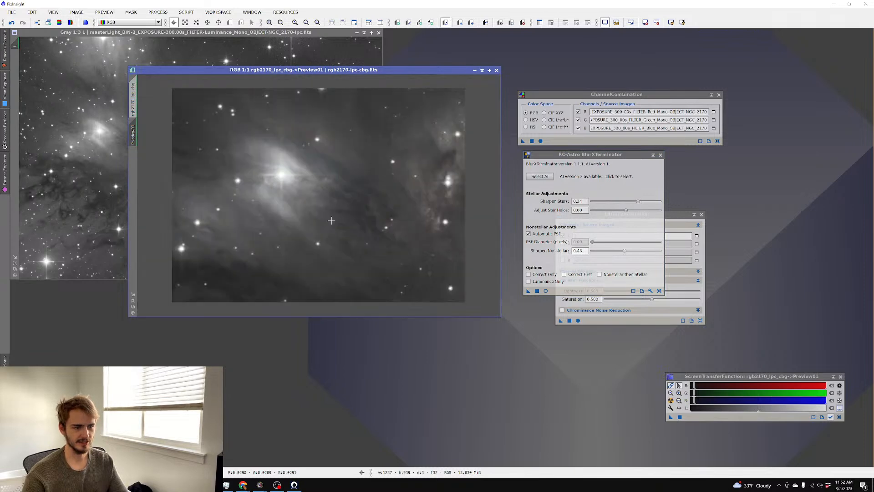
scroll(332, 221, up, 1)
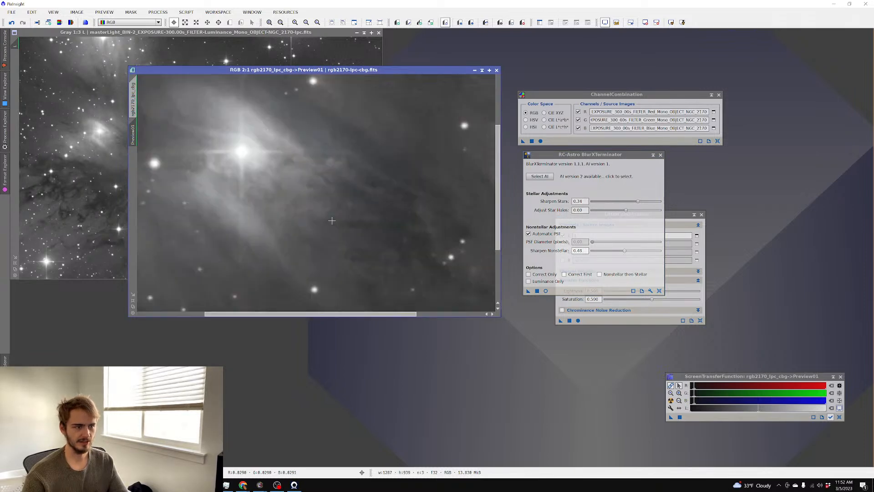
key(ctrl+shift+z)
Run BlurXTerminator on the full rgb2170_lpc_cbg image and switch to the Hakos weather page
click(133, 101)
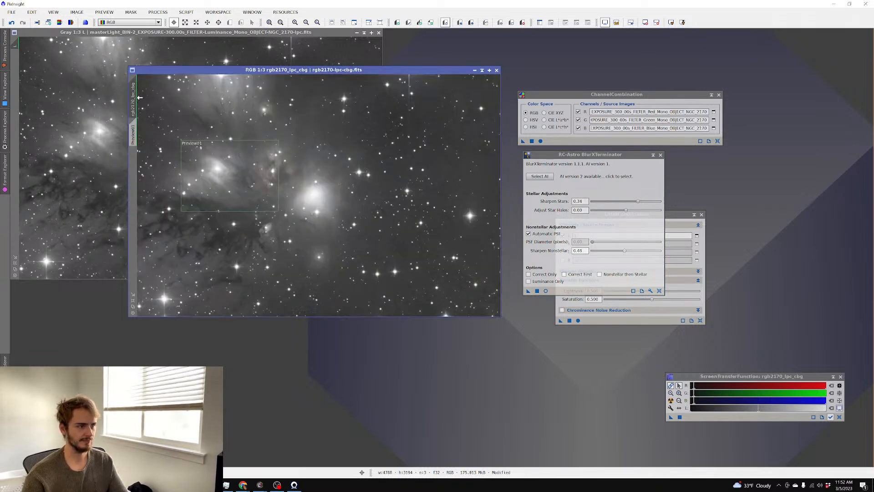
click(537, 291)
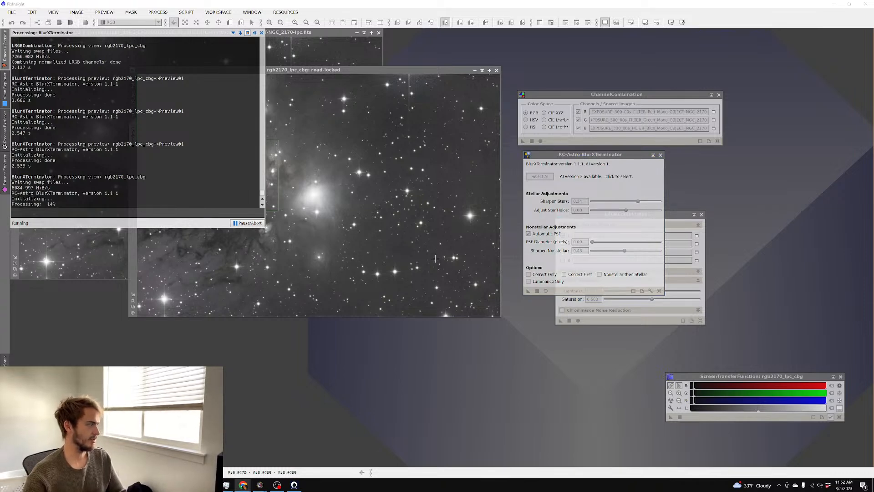
key(alt+Tab)
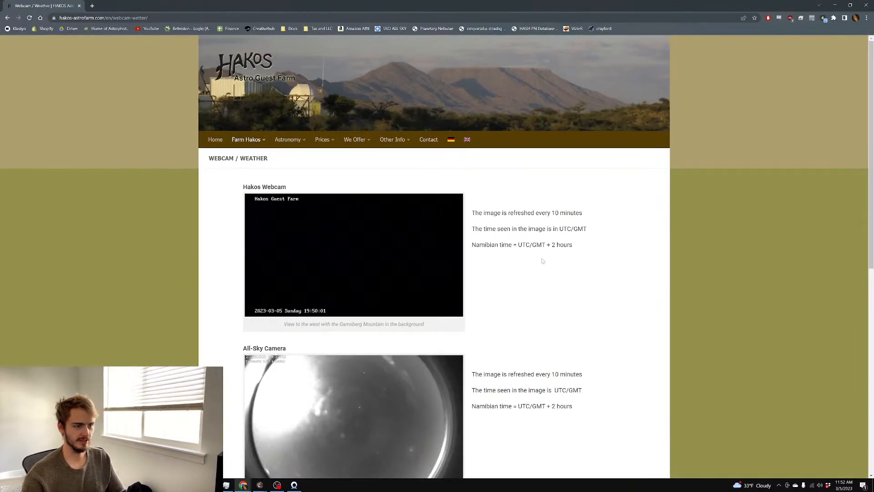
Look over the Hakos webcam and all-sky camera images, then select the browser address bar
scroll(542, 258, down, 2)
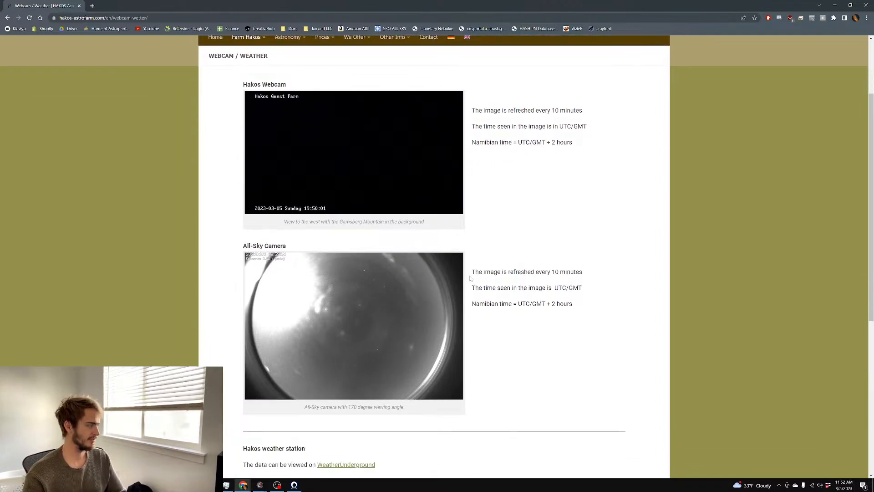
scroll(437, 279, down, 1)
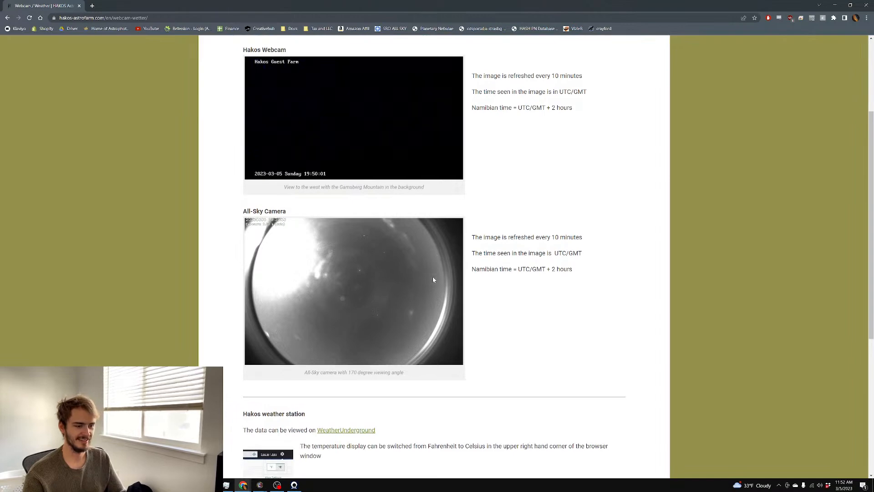
scroll(401, 260, down, 2)
scroll(368, 244, up, 4)
scroll(375, 245, down, 1)
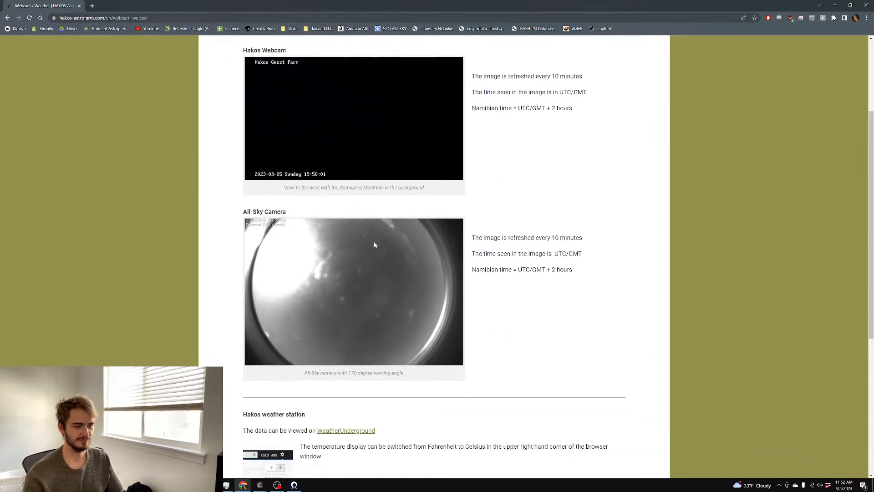
scroll(331, 197, up, 2)
scroll(481, 185, up, 2)
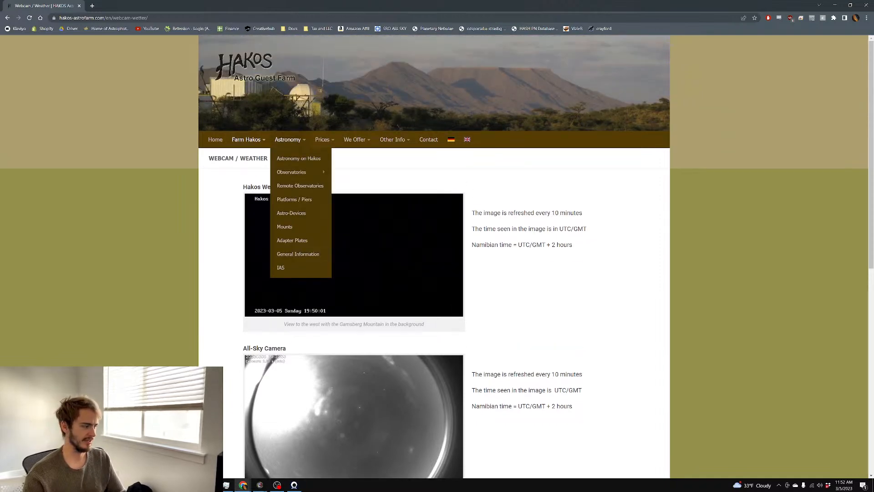
scroll(618, 250, down, 4)
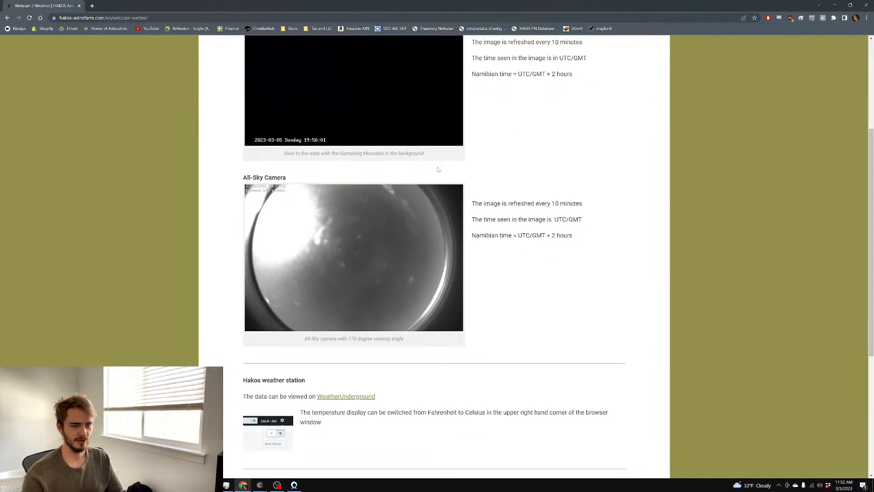
scroll(438, 169, up, 2)
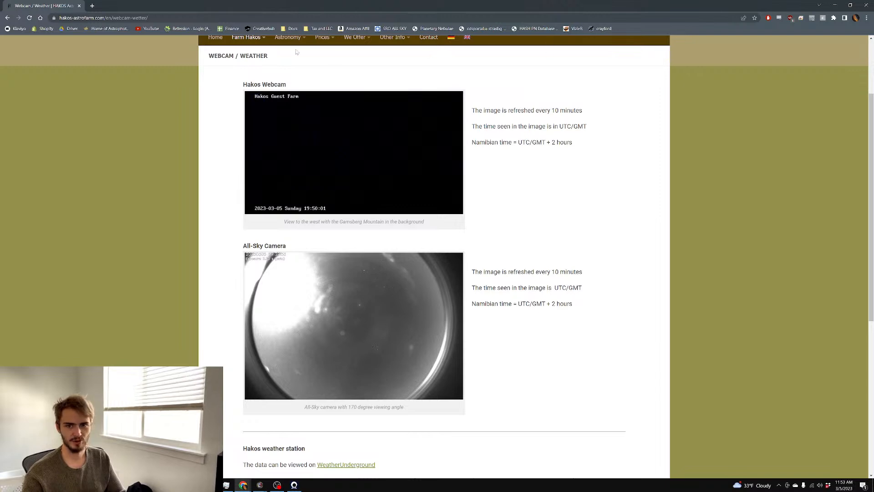
click(310, 18)
Go to google.com/maps and search for Windhoek
text(google.com/maps)
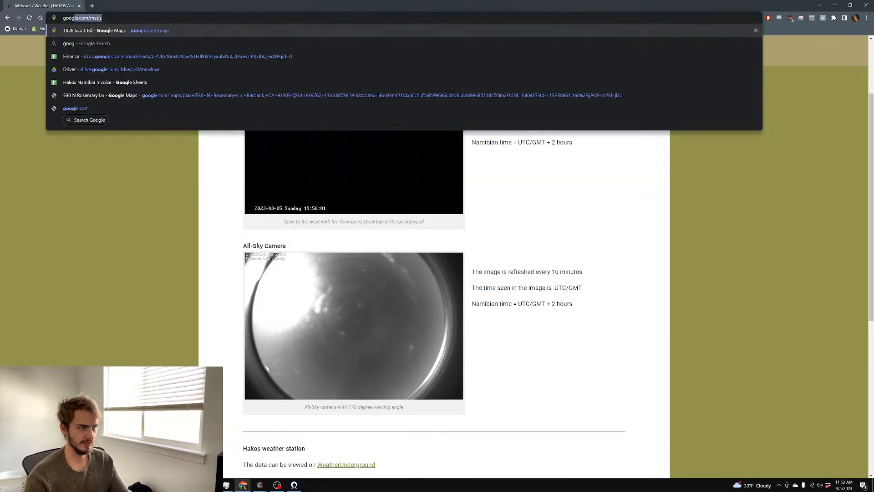
key(Return)
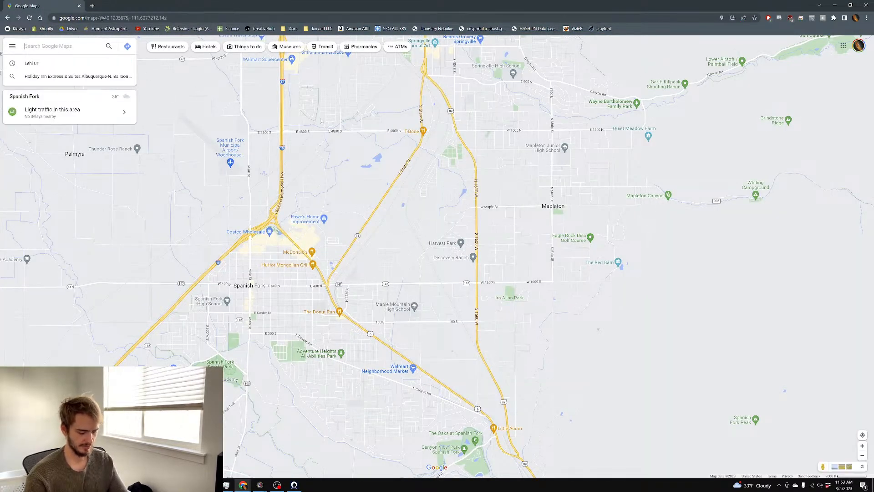
text(wind)
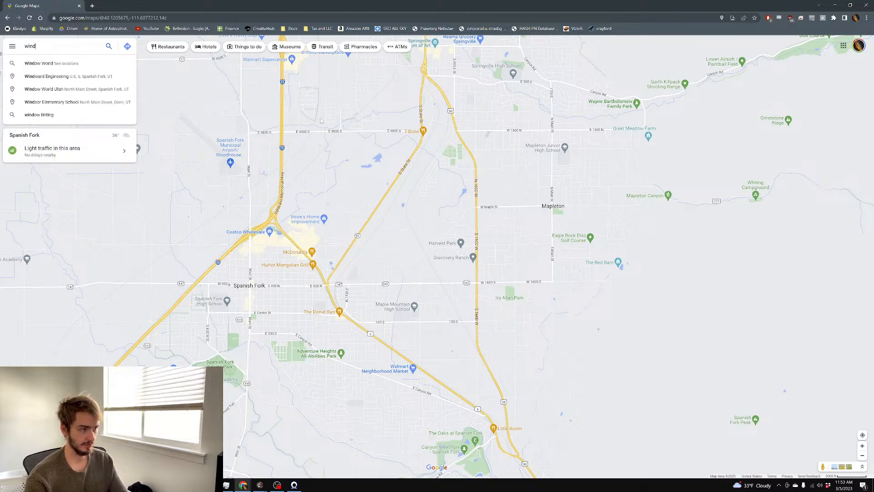
text(hoek)
key(Return)
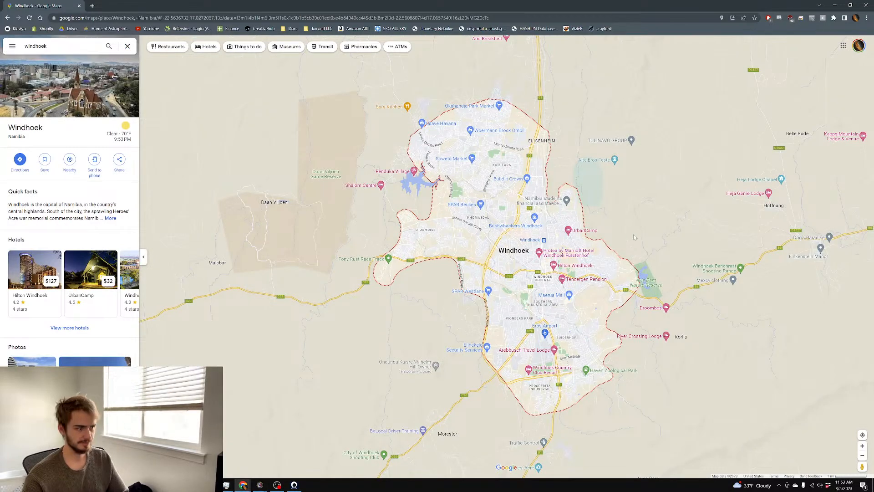
Switch the map to satellite imagery and zoom in on Windhoek's buildings
scroll(629, 238, up, 3)
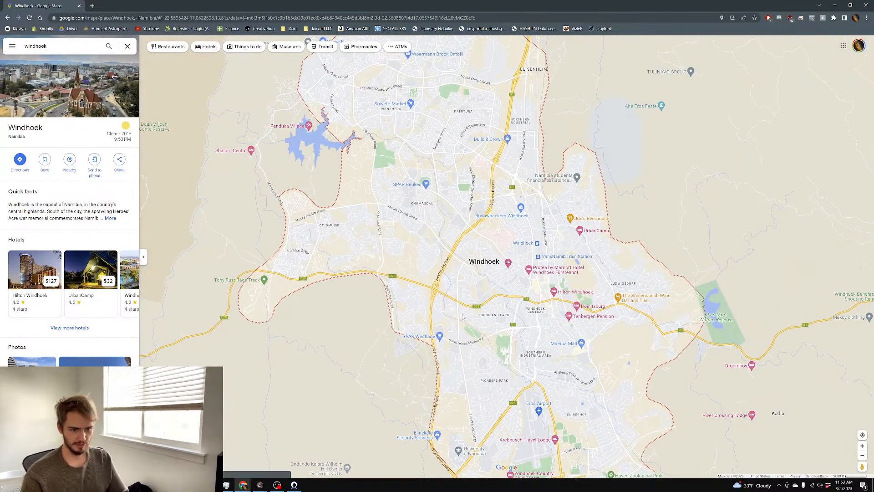
scroll(490, 324, up, 2)
click(159, 459)
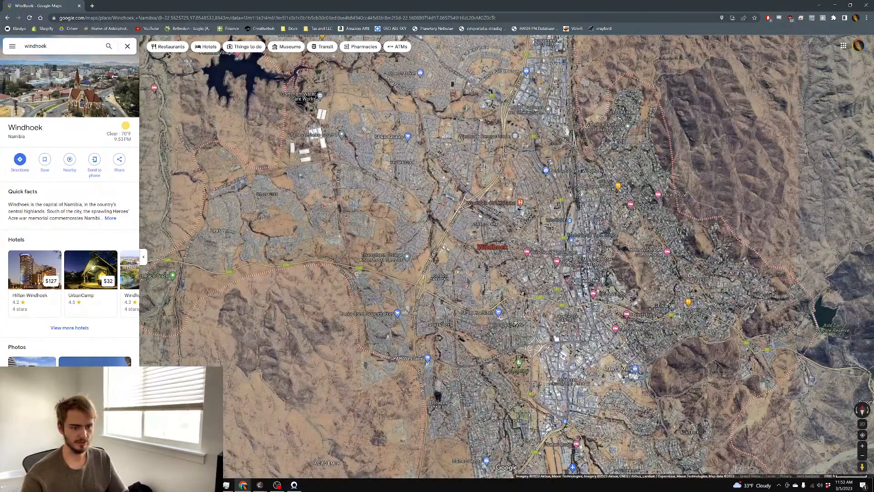
scroll(495, 283, up, 5)
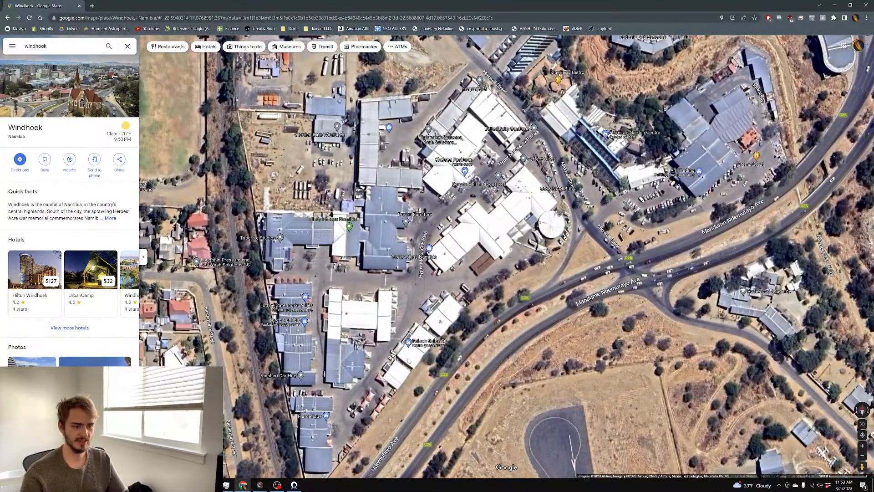
drag(408, 362, 405, 327)
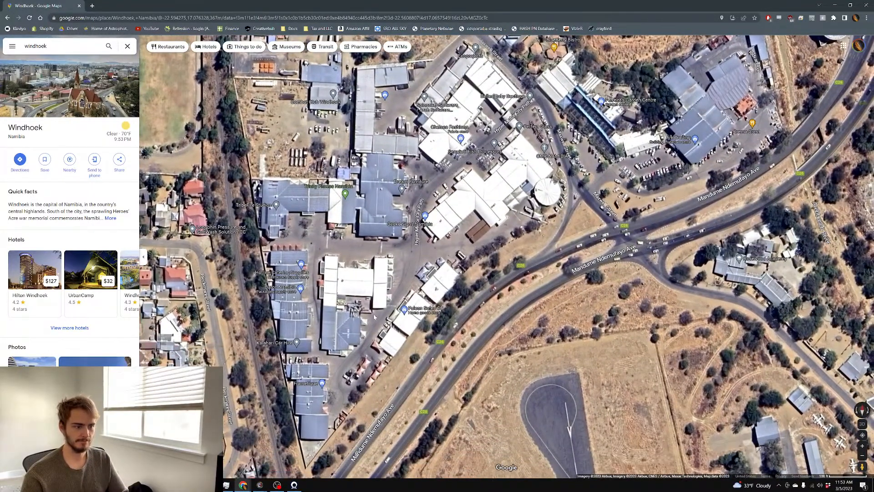
scroll(517, 182, up, 2)
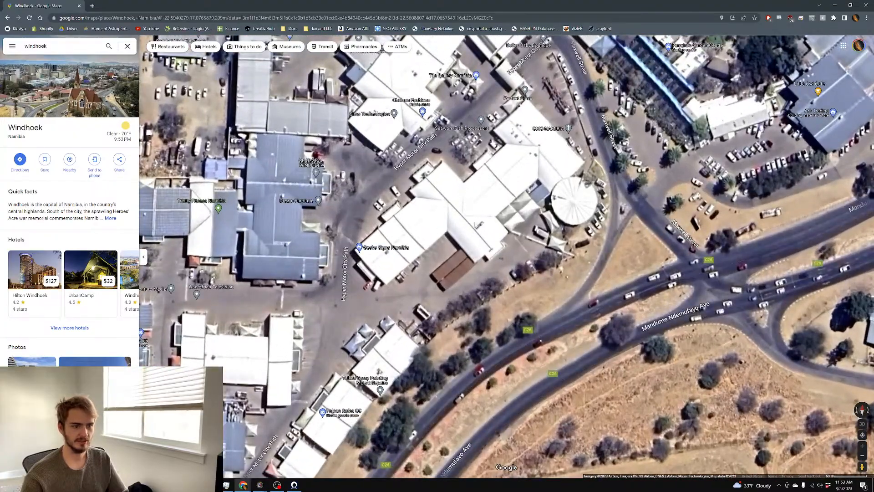
scroll(462, 226, down, 5)
scroll(390, 265, down, 5)
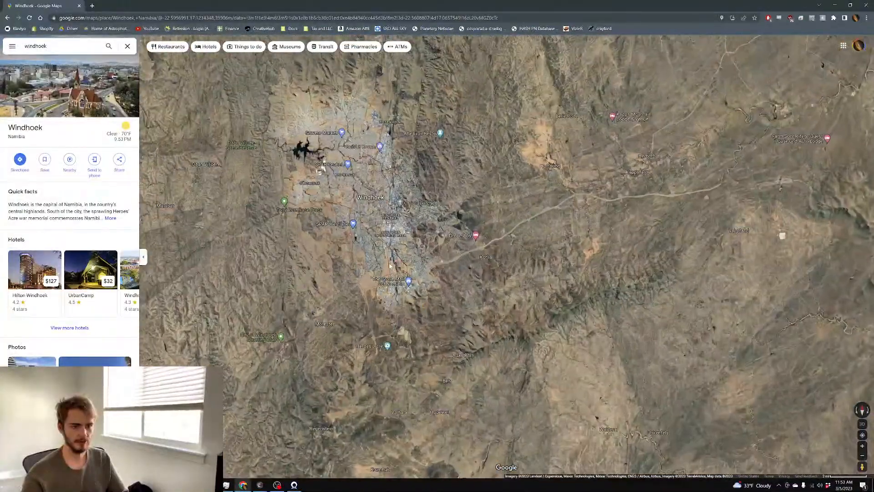
Explore the satellite view east of Windhoek around the international airport
drag(661, 253, 412, 324)
drag(667, 183, 589, 231)
scroll(497, 235, up, 6)
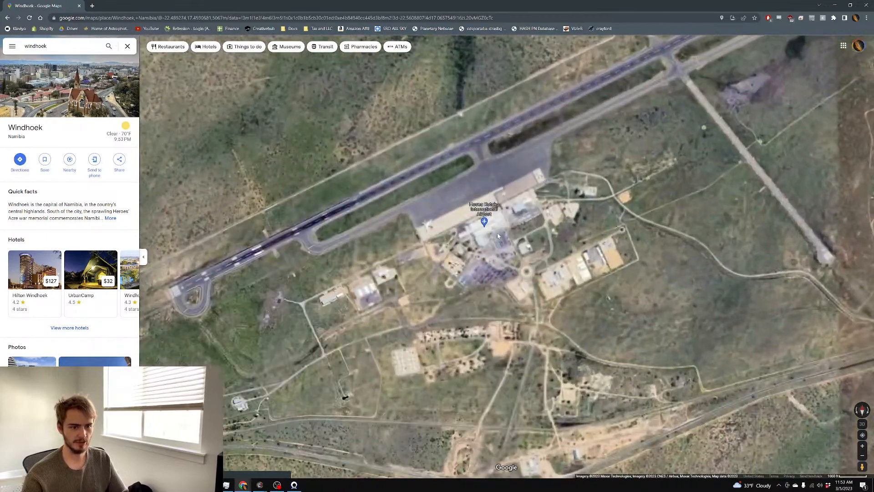
scroll(496, 235, up, 5)
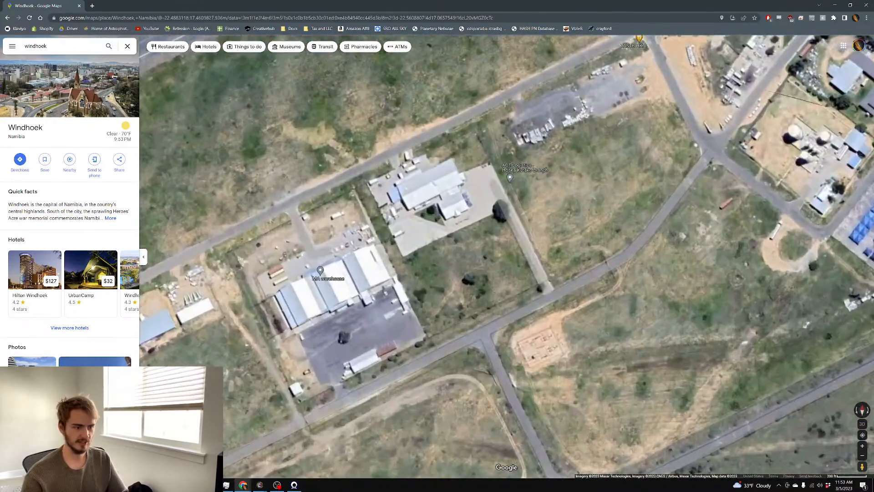
scroll(308, 327, up, 3)
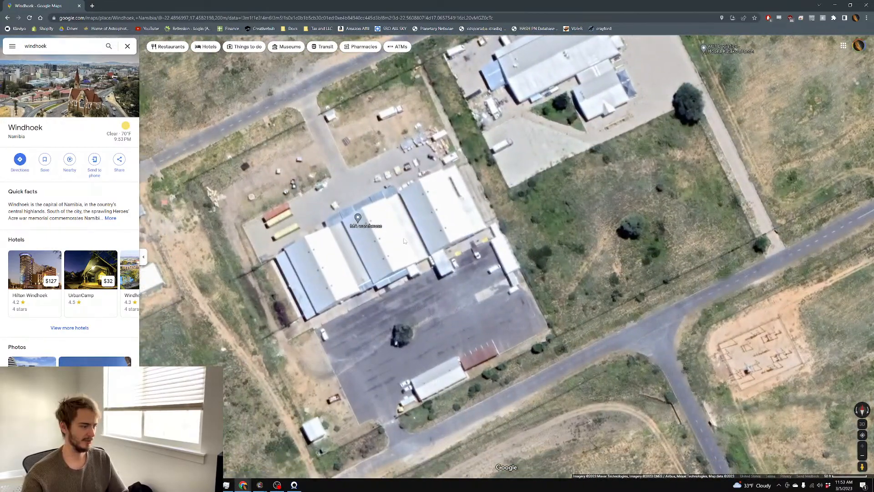
scroll(440, 237, down, 10)
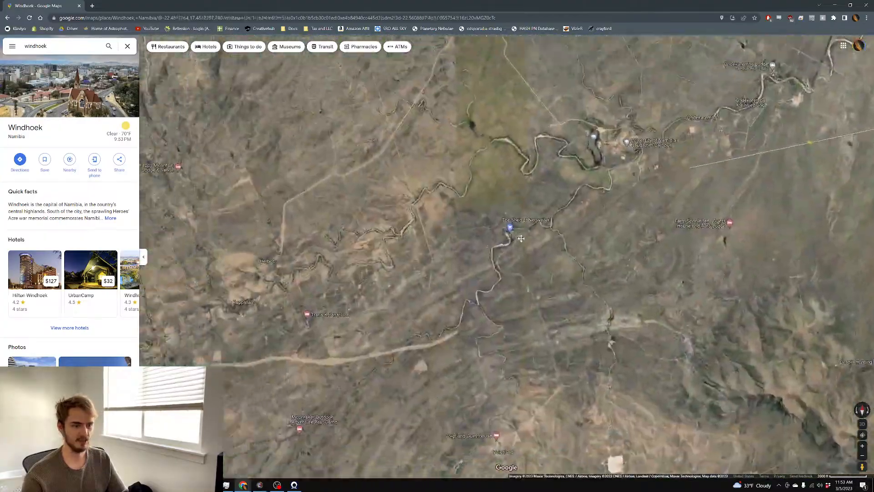
drag(521, 239, 688, 187)
drag(373, 255, 674, 168)
drag(562, 82, 525, 227)
scroll(461, 331, down, 5)
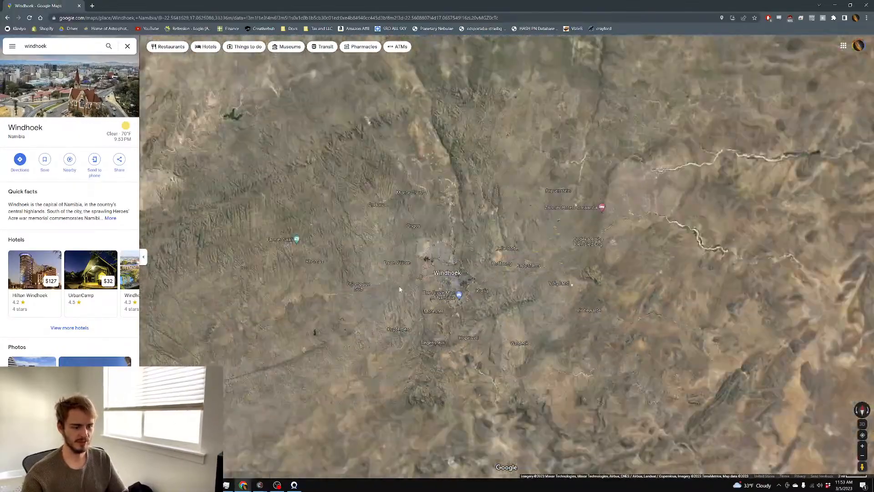
scroll(400, 290, down, 1)
Survey the terrain southwest of Windhoek around Gamsberg and Corona Guest Farm
drag(400, 290, 749, 62)
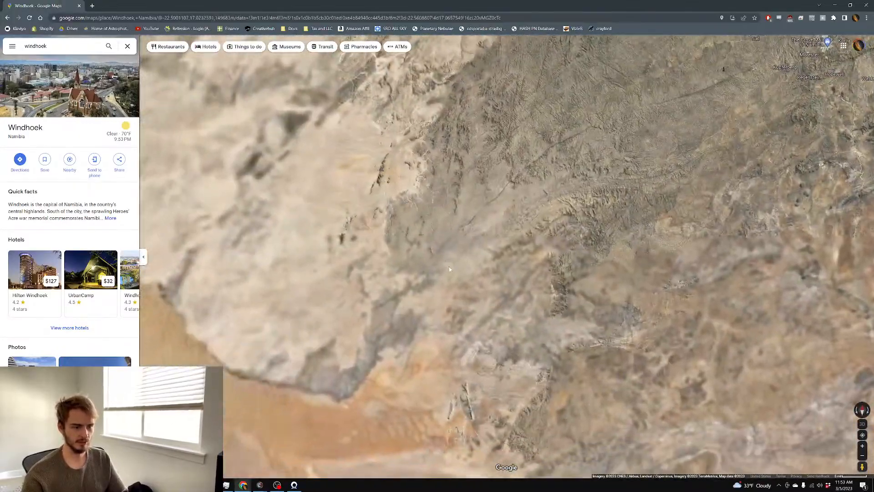
scroll(624, 294, up, 5)
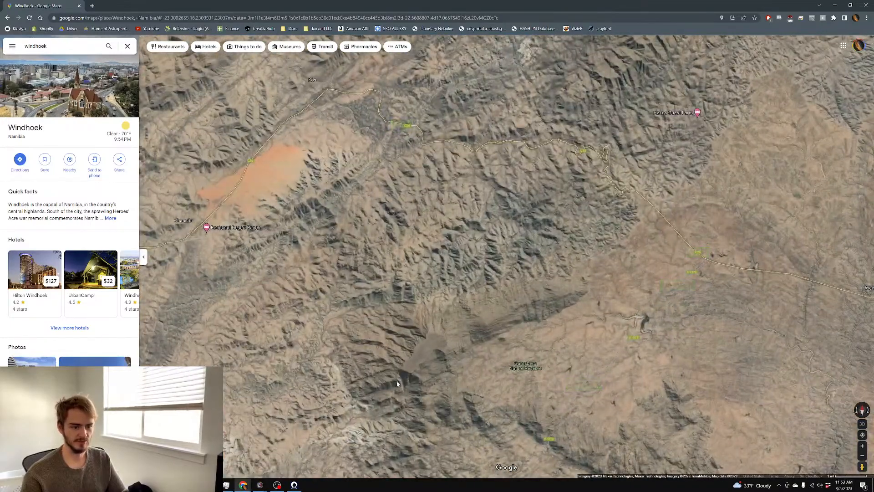
scroll(396, 378, up, 5)
scroll(471, 348, down, 3)
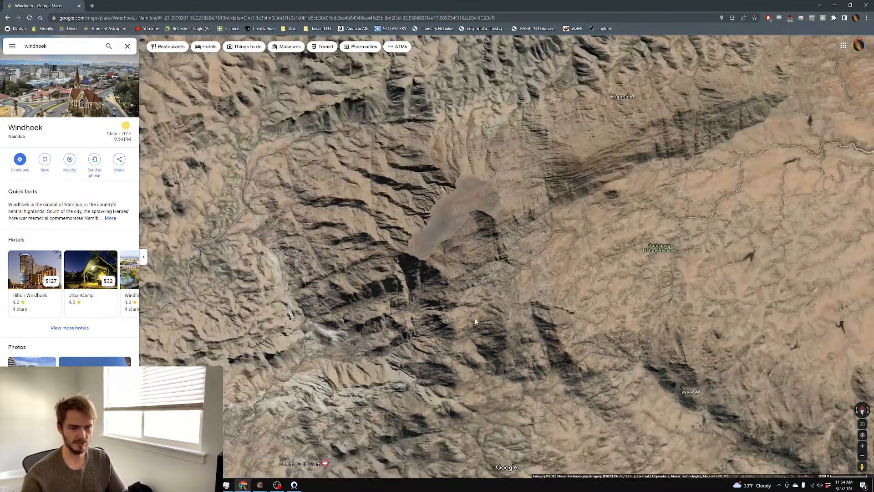
drag(479, 322, 508, 248)
scroll(428, 325, up, 5)
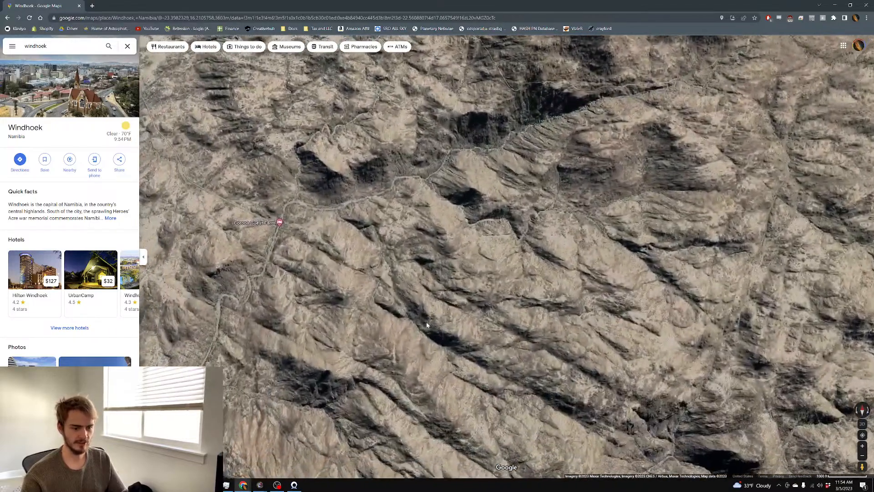
drag(427, 324, 526, 302)
scroll(526, 301, up, 3)
drag(510, 241, 530, 251)
scroll(530, 252, down, 6)
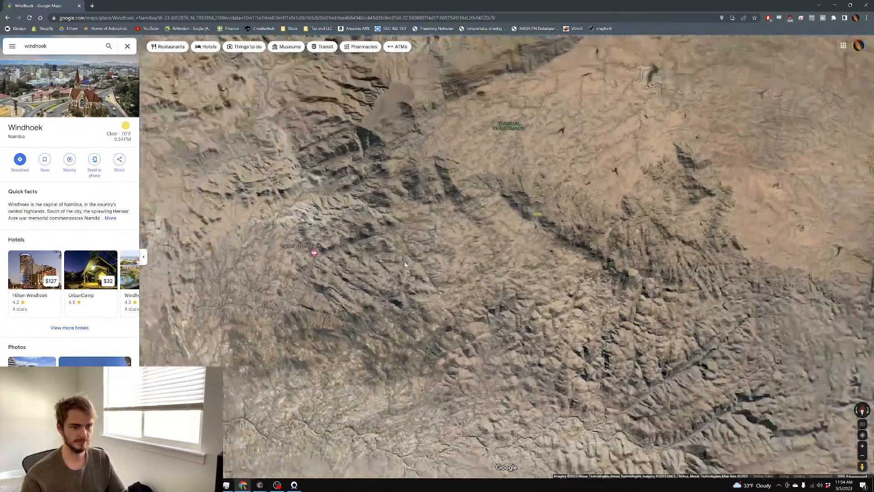
scroll(394, 261, down, 3)
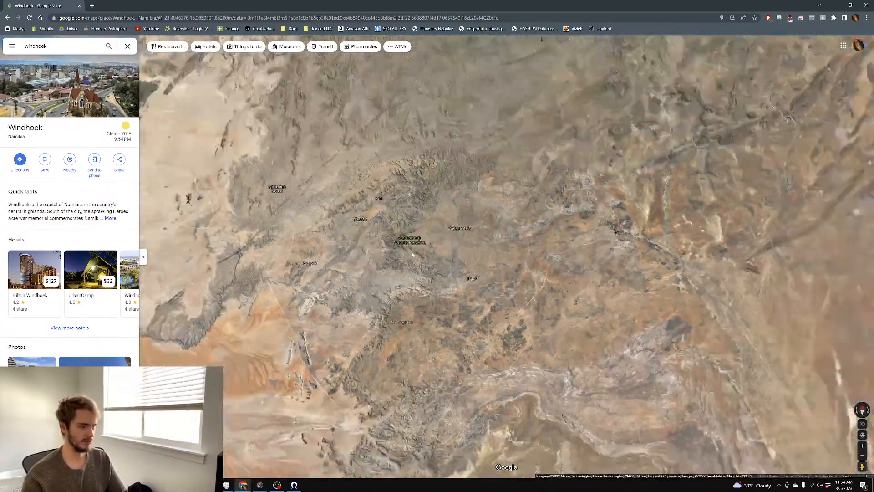
scroll(411, 246, down, 6)
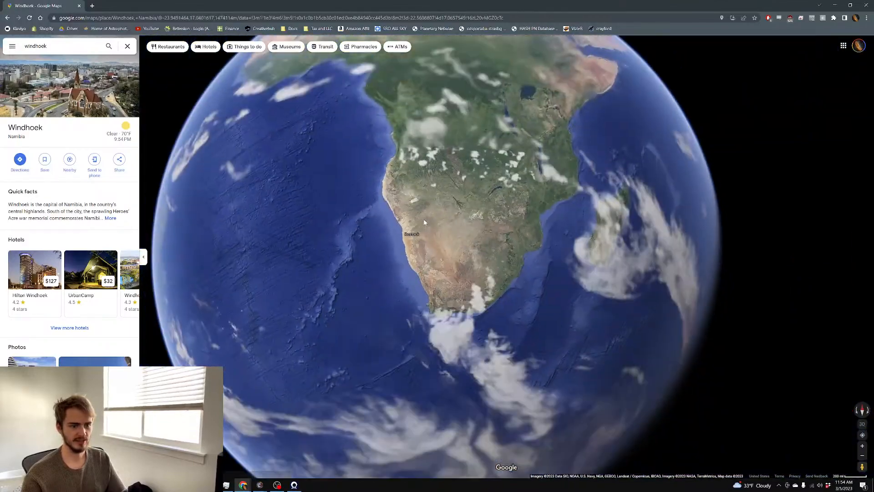
scroll(424, 223, up, 4)
Spin the globe across East Africa, Europe and the southern United States, then minimise the browser
drag(430, 215, 399, 342)
drag(460, 219, 382, 337)
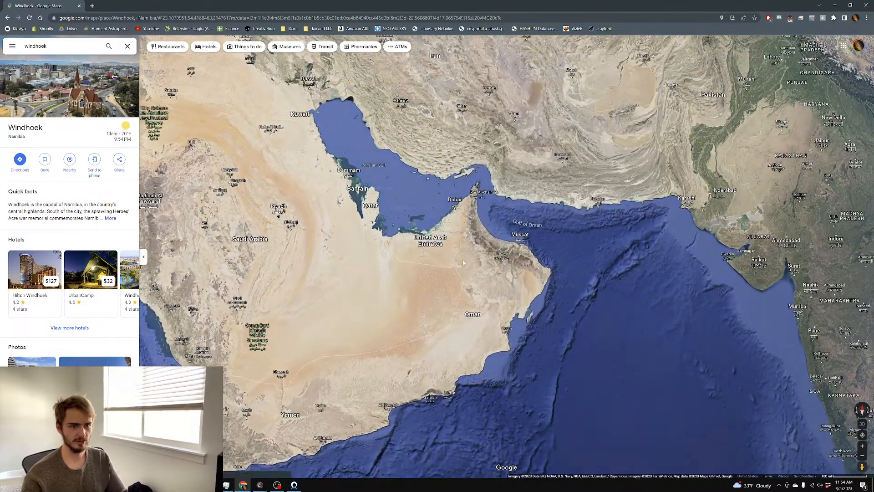
scroll(362, 262, up, 3)
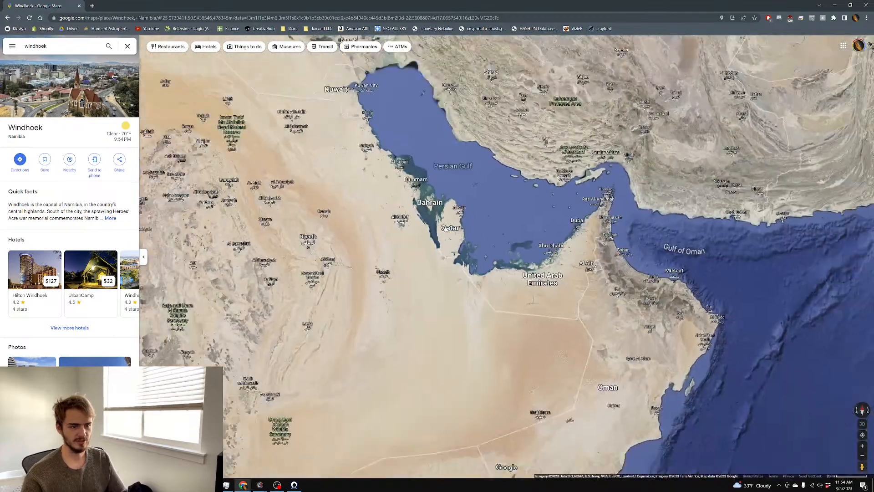
scroll(446, 229, down, 4)
drag(419, 209, 515, 309)
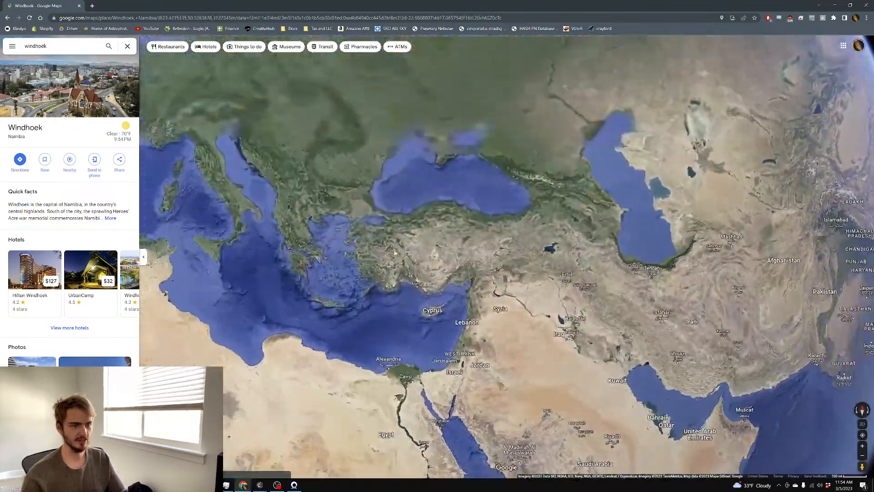
drag(351, 265, 428, 302)
scroll(365, 255, up, 3)
drag(523, 296, 609, 201)
scroll(426, 324, down, 4)
scroll(427, 324, down, 3)
scroll(419, 317, up, 3)
drag(410, 273, 611, 203)
drag(437, 319, 597, 316)
drag(429, 182, 548, 304)
scroll(465, 359, up, 2)
scroll(465, 360, down, 5)
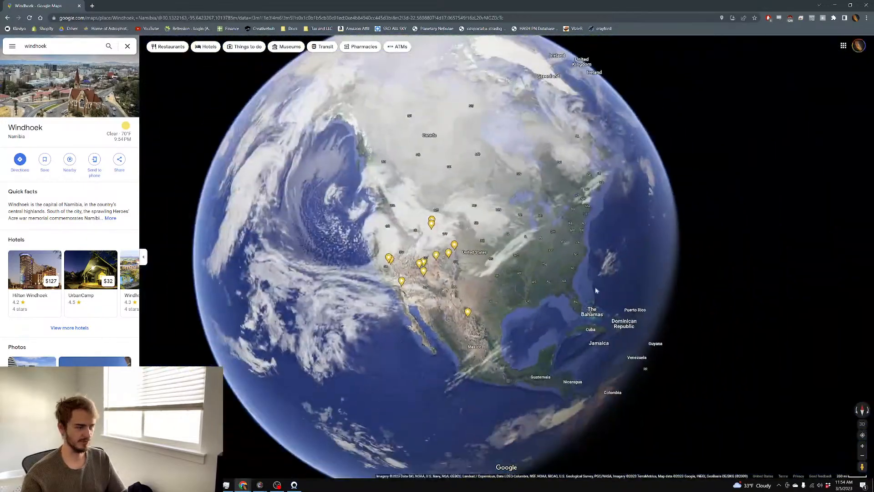
drag(615, 280, 410, 259)
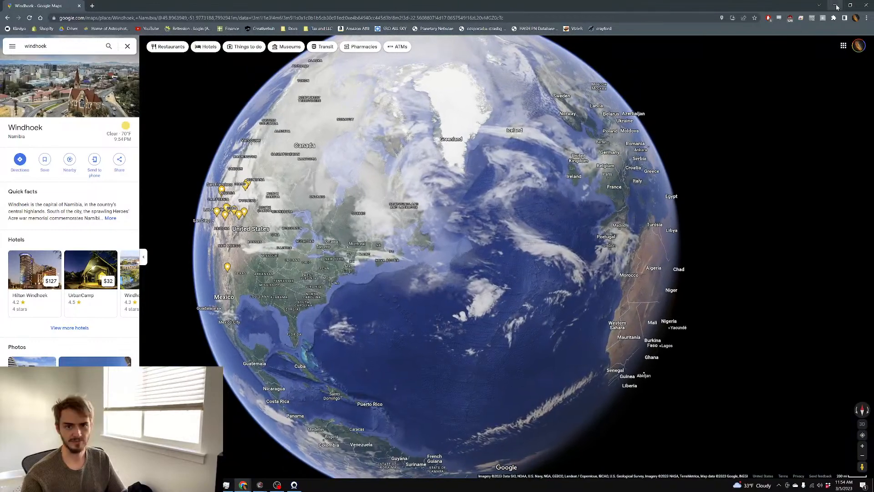
click(836, 5)
scroll(289, 151, up, 2)
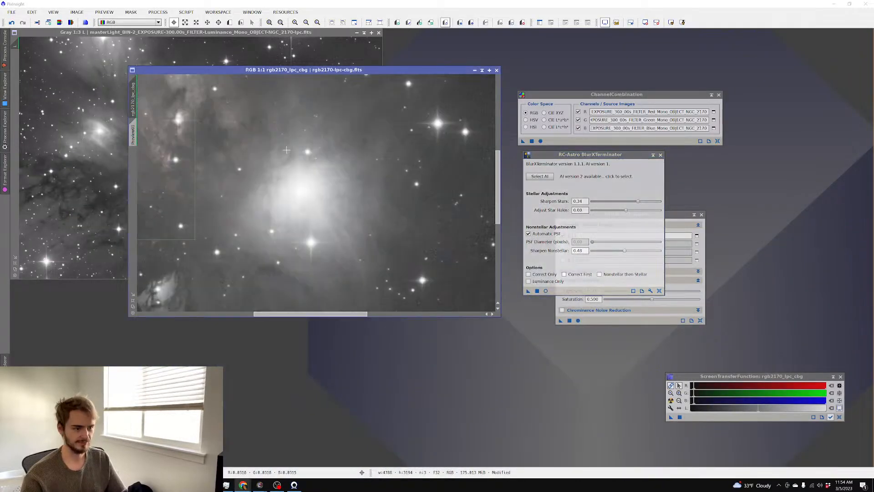
drag(221, 100, 442, 161)
drag(176, 102, 191, 104)
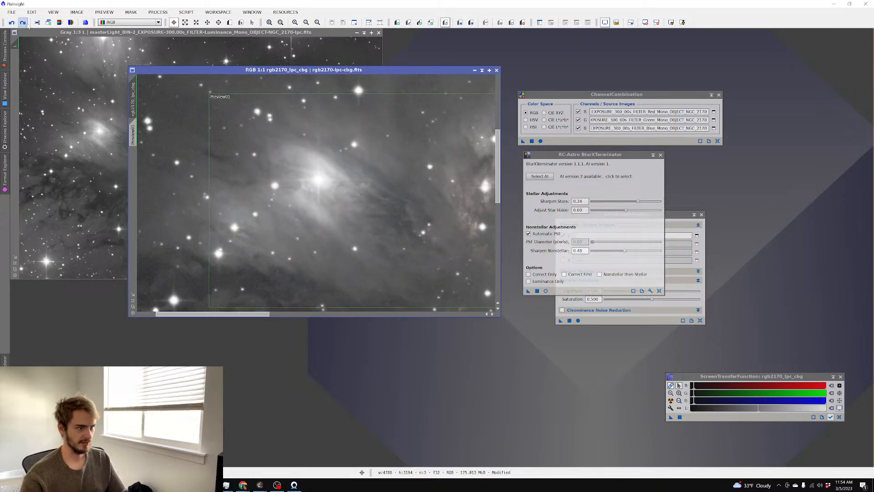
click(13, 22)
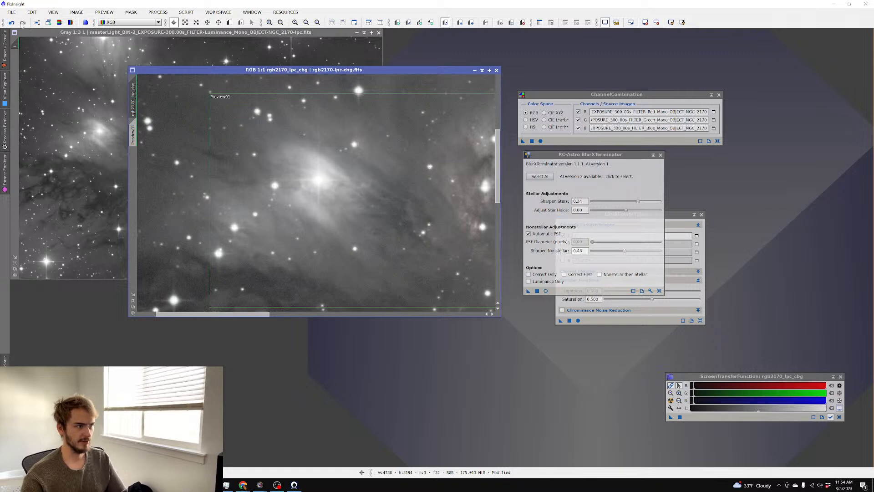
click(23, 23)
scroll(342, 145, up, 3)
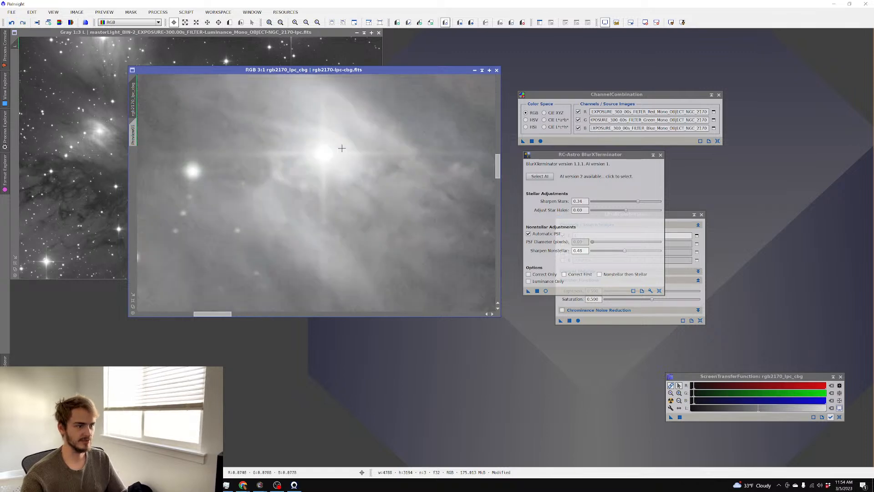
scroll(342, 145, down, 4)
scroll(342, 145, up, 1)
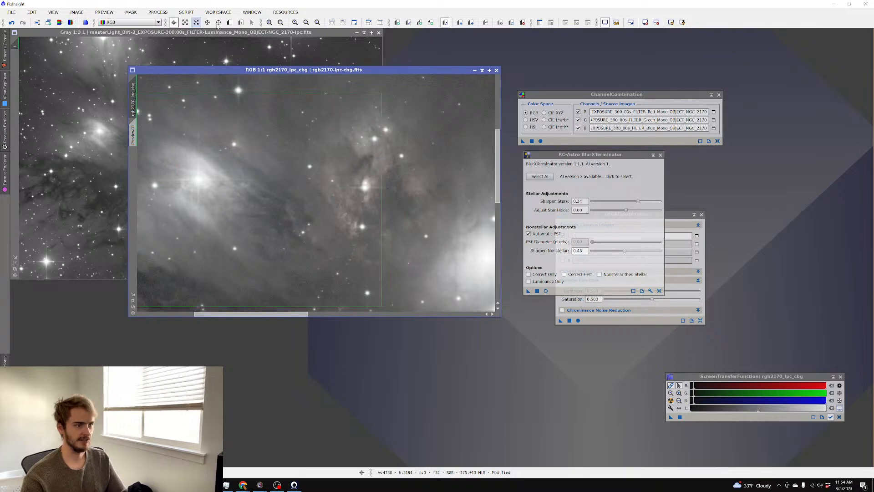
click(408, 103)
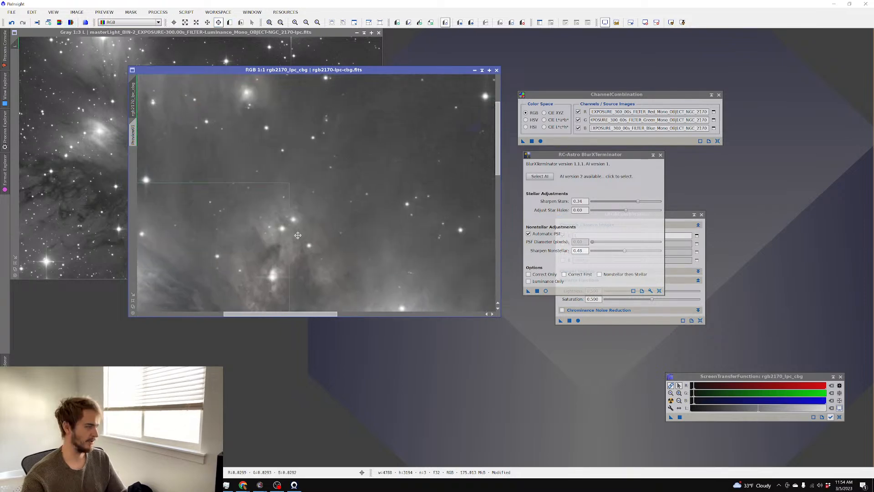
scroll(327, 171, up, 1)
scroll(327, 171, down, 1)
drag(440, 165, 239, 167)
drag(419, 285, 351, 108)
drag(293, 157, 423, 54)
drag(199, 153, 420, 181)
drag(385, 134, 474, 179)
scroll(277, 187, up, 1)
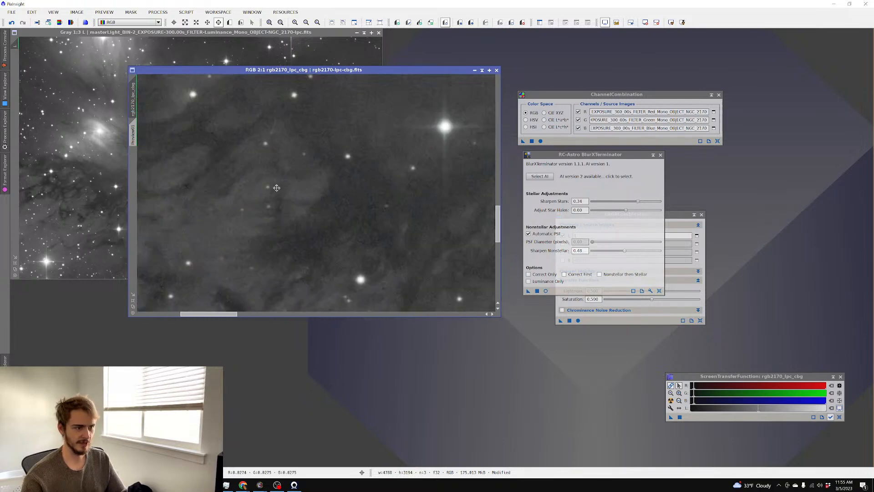
click(13, 26)
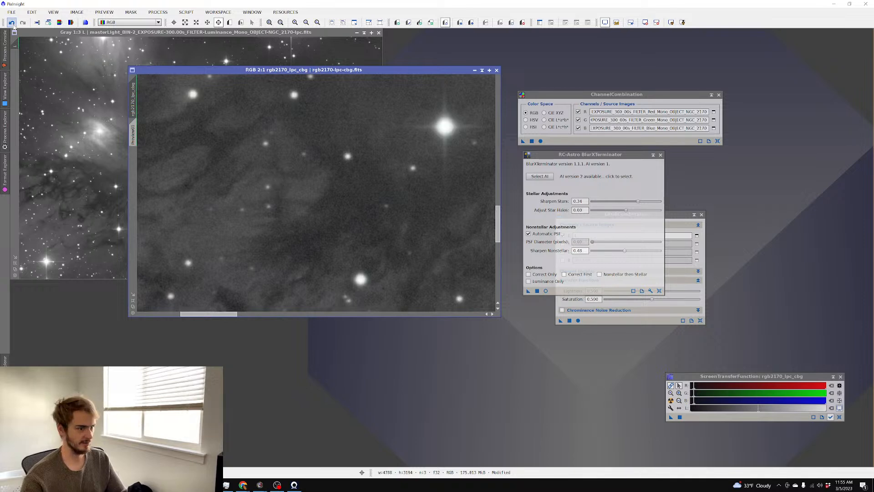
click(22, 22)
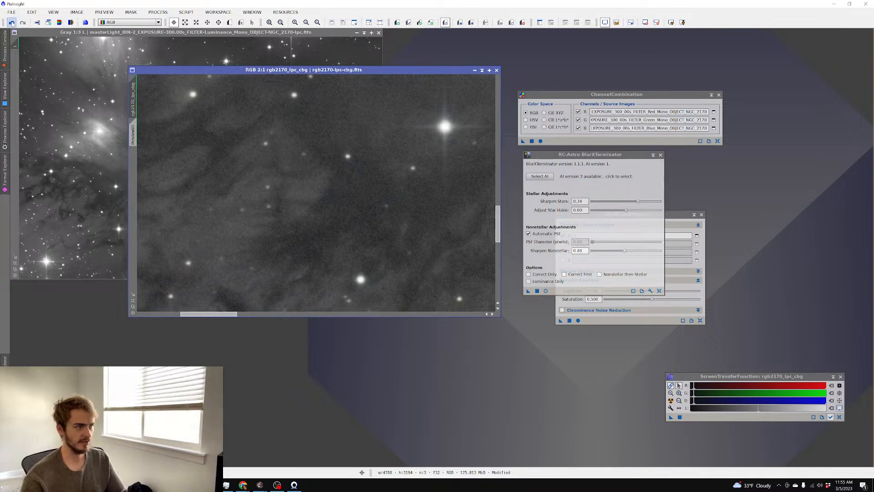
click(11, 23)
click(23, 22)
click(12, 23)
click(23, 22)
click(13, 24)
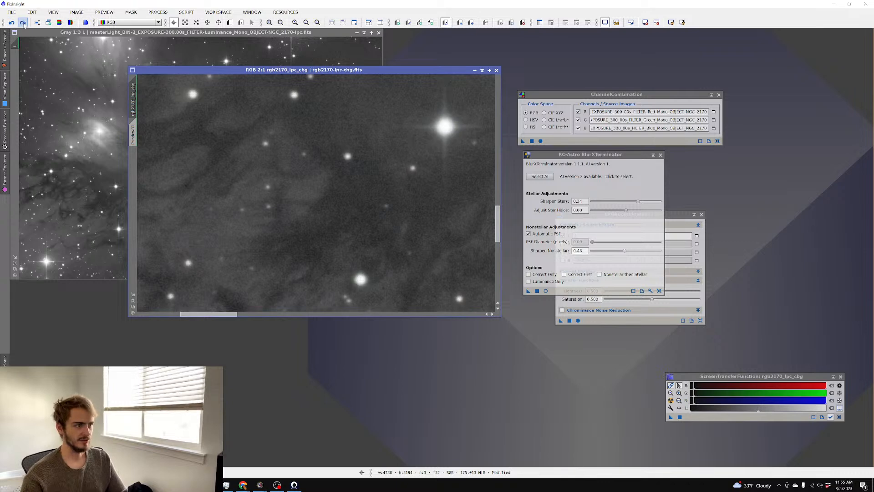
click(22, 22)
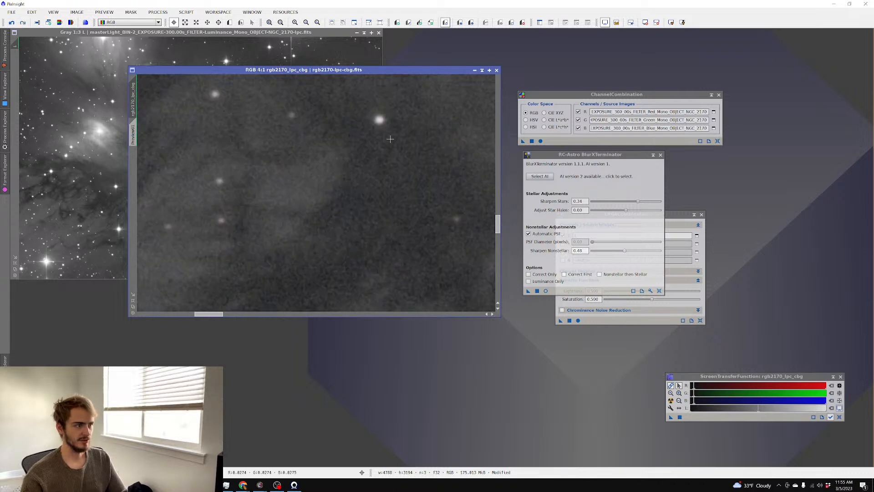
scroll(322, 134, down, 3)
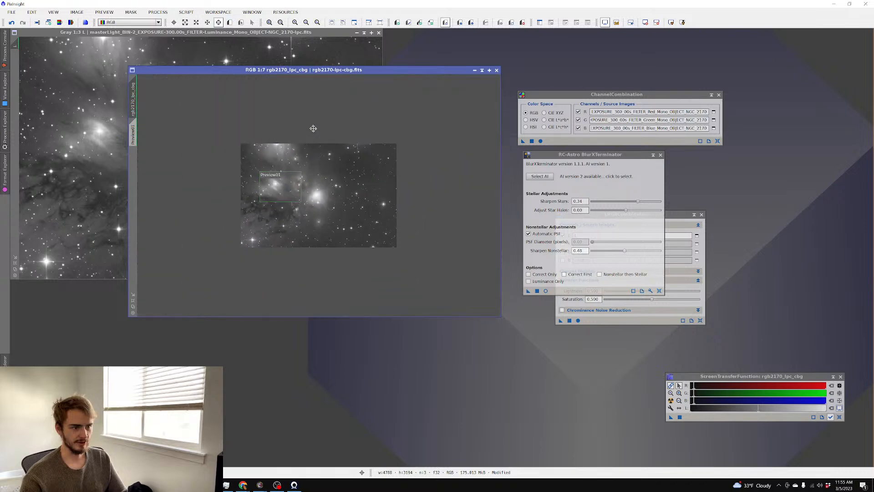
Delete Preview01 and reset the screen stretch to show the linear image
right_click(137, 137)
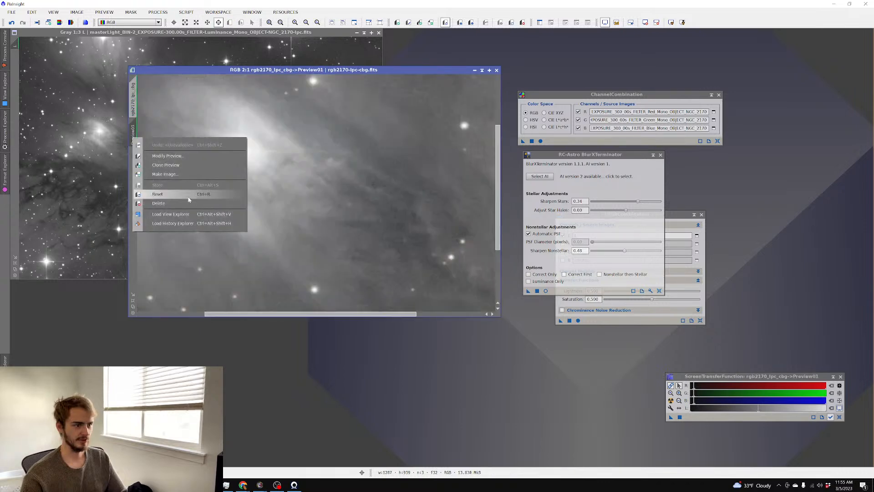
click(237, 199)
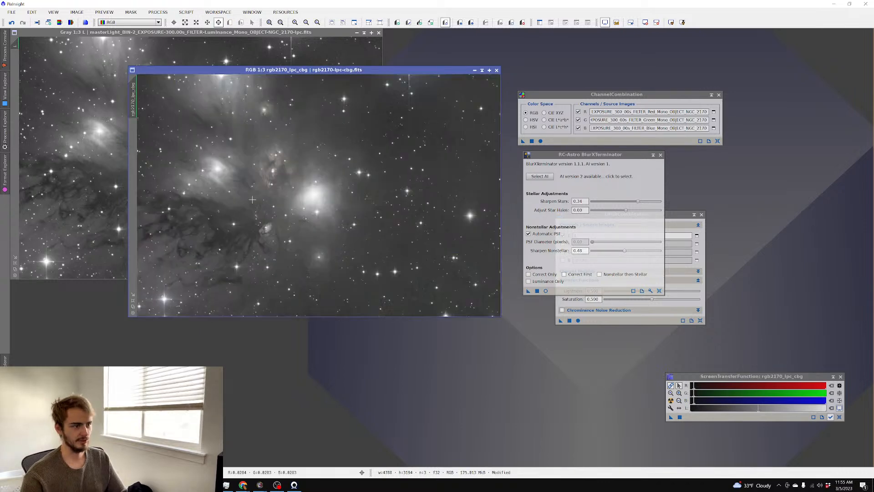
right_click(291, 126)
mouse_move(355, 238)
click(433, 259)
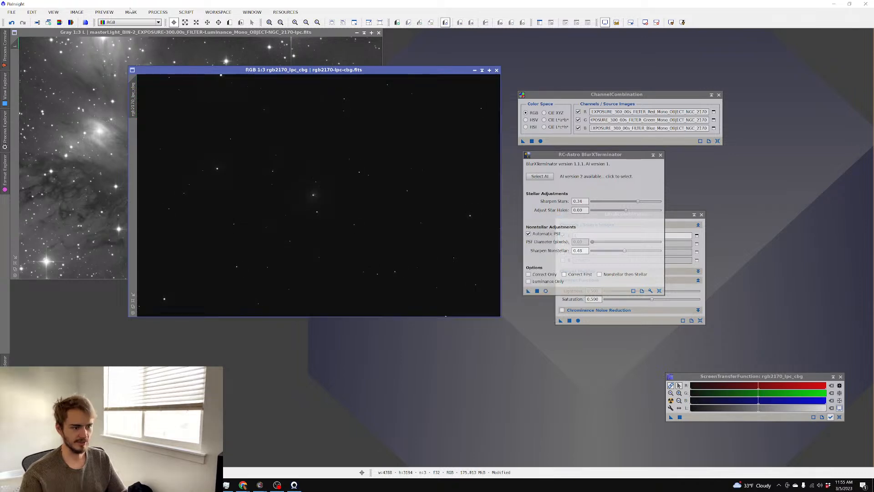
Open HistogramTransformation with a maximised real-time preview, closing BlurXTerminator and ChannelCombination
click(158, 12)
mouse_move(178, 22)
click(374, 35)
click(733, 358)
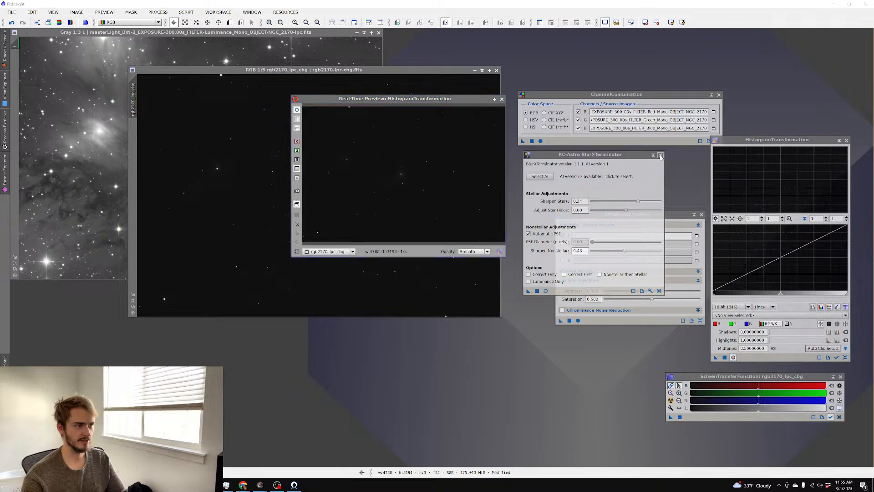
click(661, 155)
click(702, 215)
click(719, 95)
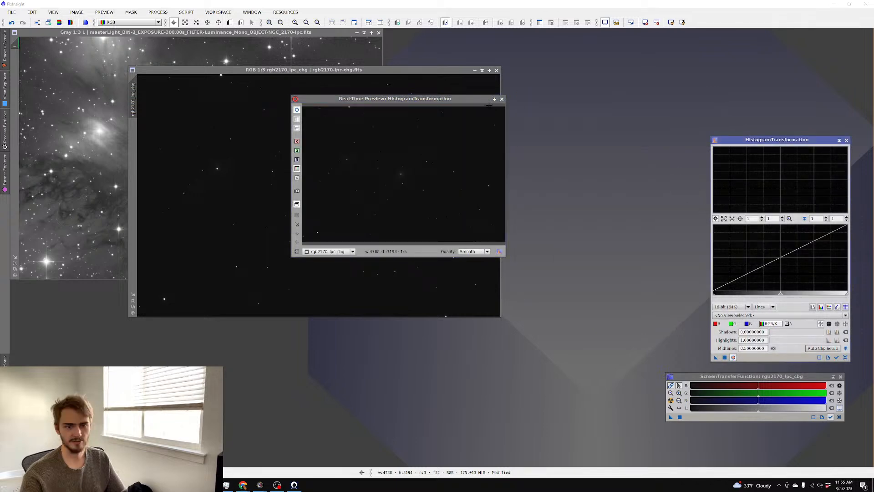
click(495, 99)
Stretch the image by lowering the midtones and raising the shadows, applying each adjustment
drag(780, 294, 715, 296)
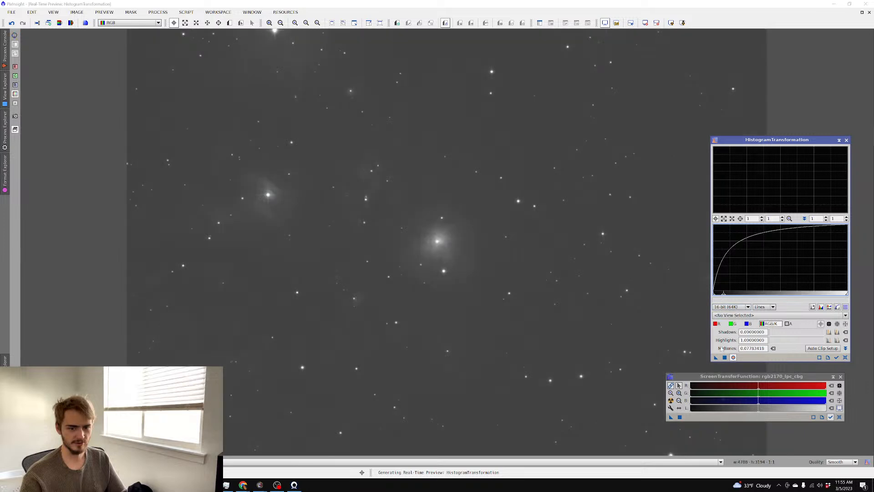
click(724, 357)
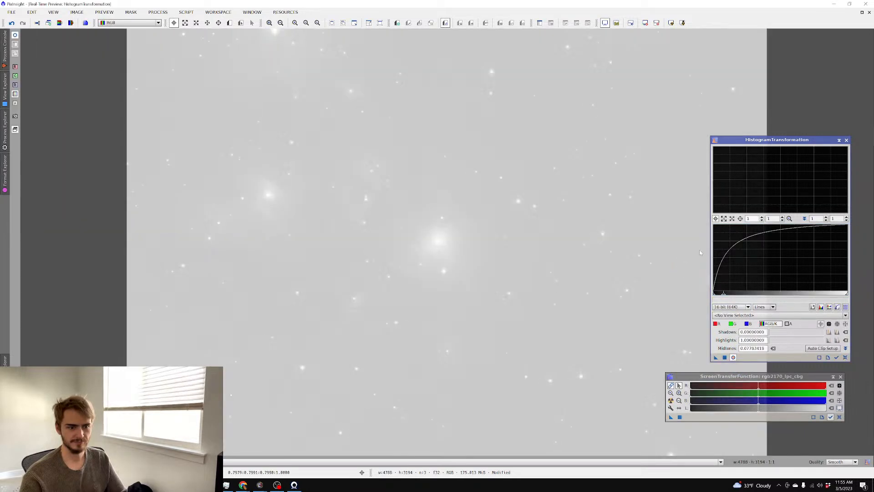
drag(714, 294, 756, 296)
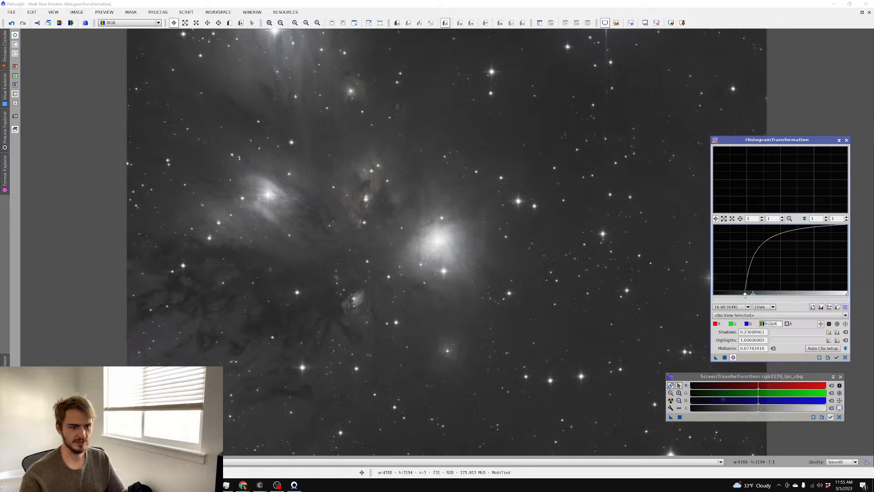
drag(754, 295, 755, 295)
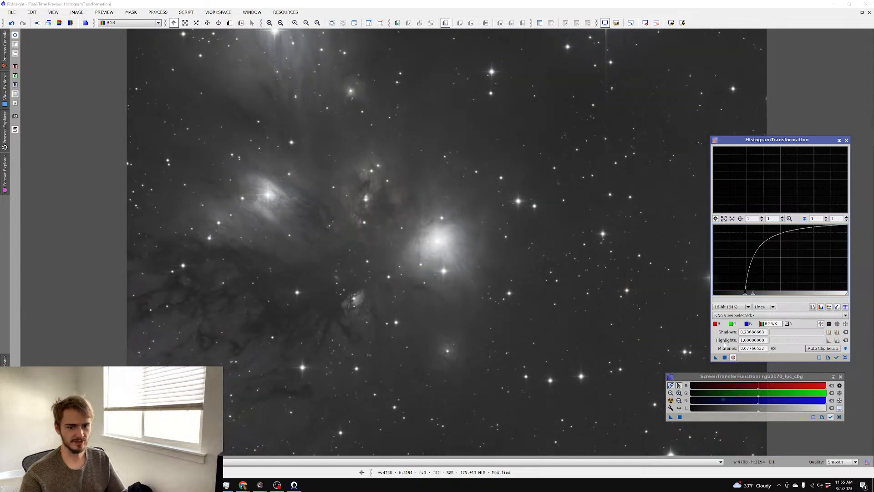
click(725, 357)
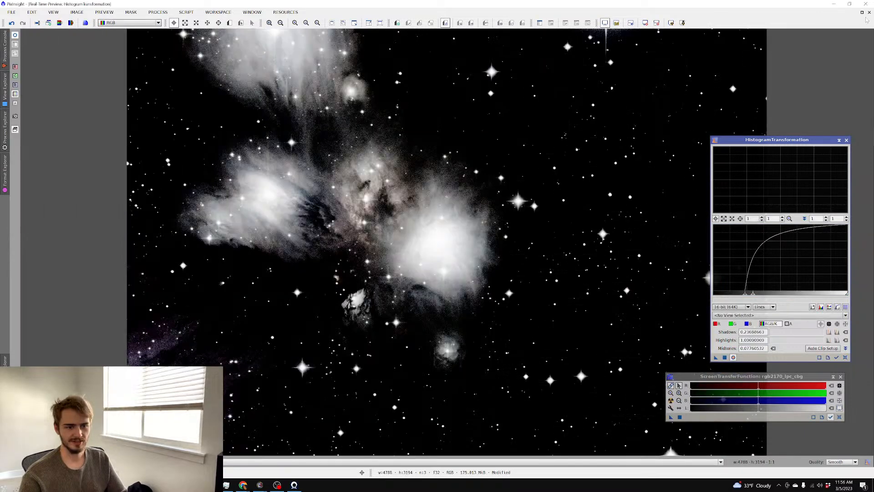
Maximise the stretched rgb2170_lpc_cbg window and inspect the nebula up close
click(863, 12)
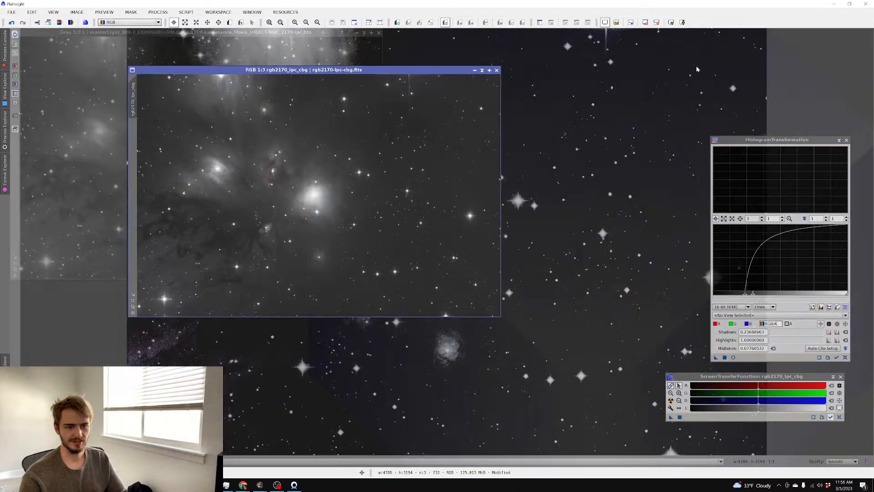
scroll(321, 118, up, 1)
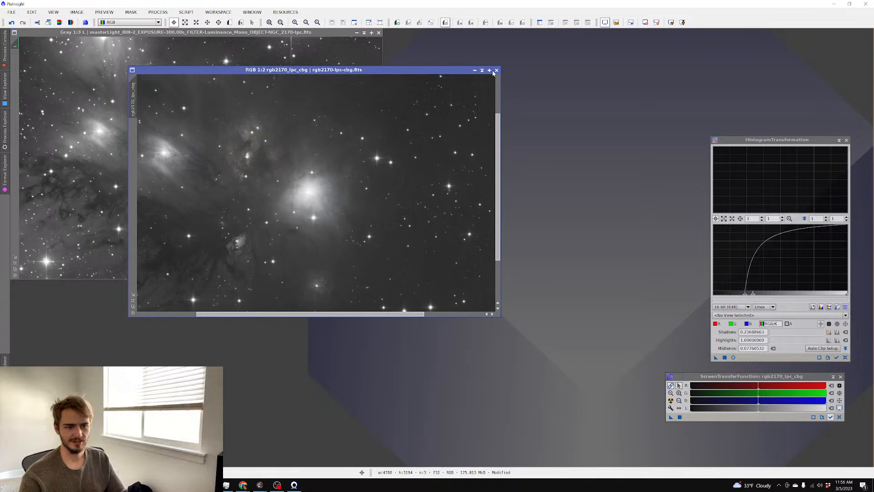
click(489, 70)
scroll(319, 114, up, 3)
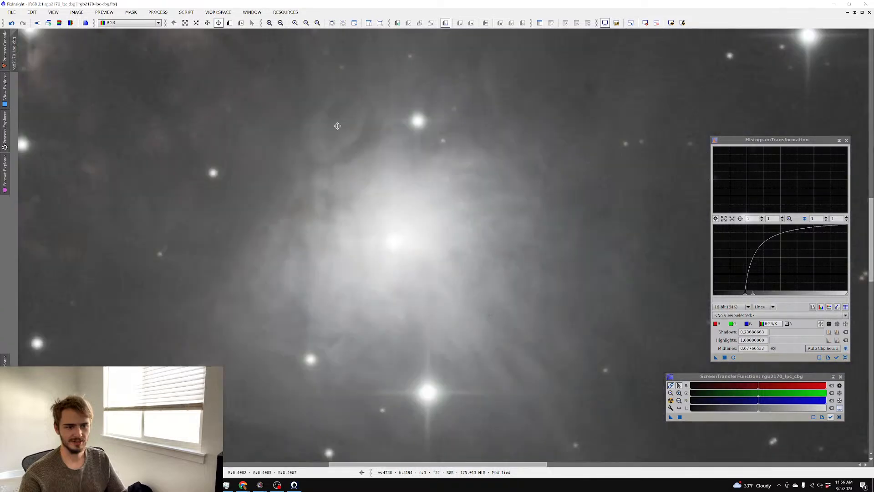
scroll(339, 127, down, 2)
drag(245, 130, 328, 139)
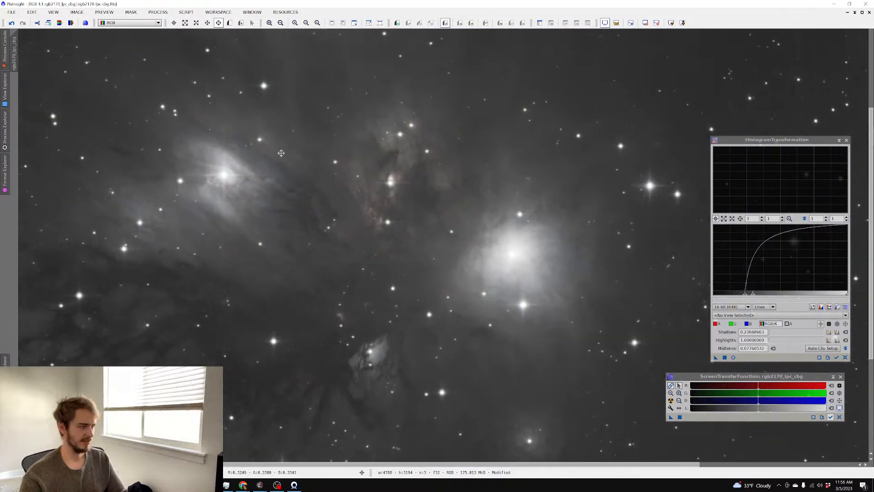
scroll(282, 154, up, 2)
scroll(281, 151, down, 1)
scroll(282, 151, down, 1)
scroll(408, 228, down, 2)
scroll(485, 245, up, 2)
scroll(485, 245, down, 2)
scroll(485, 244, up, 2)
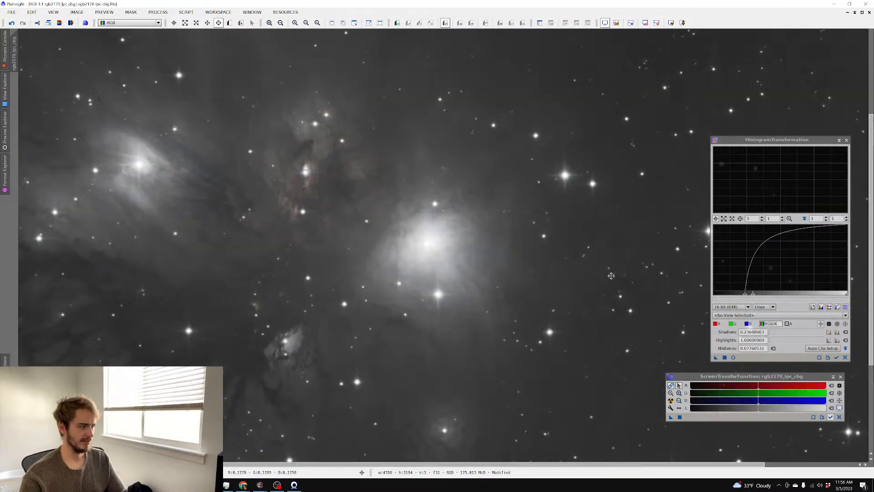
Close the HistogramTransformation and ScreenTransferFunction tools
click(847, 140)
click(841, 377)
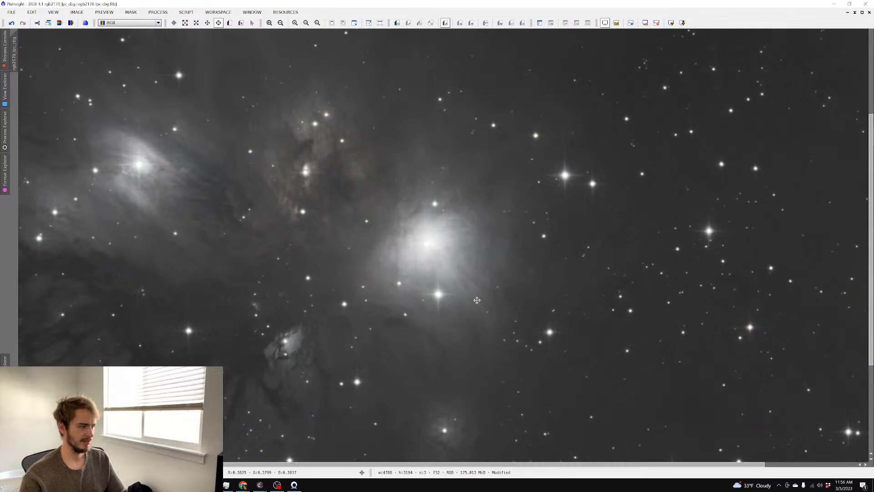
scroll(417, 236, down, 1)
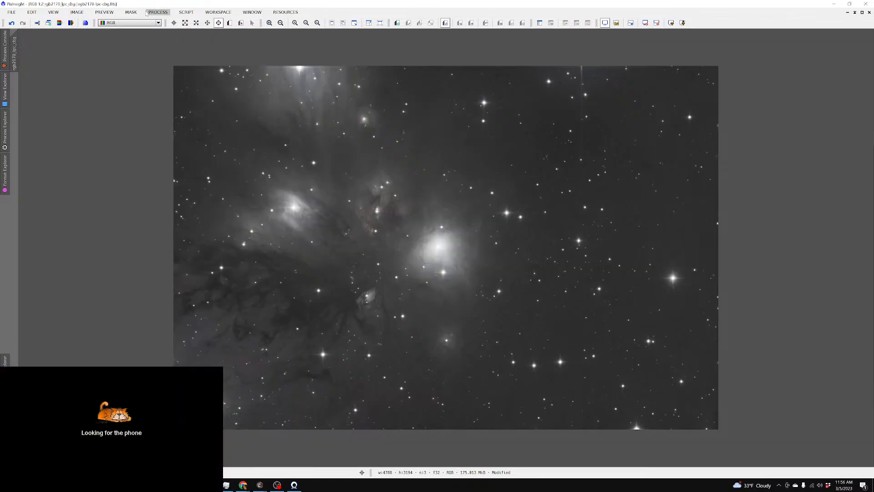
click(158, 12)
mouse_move(177, 22)
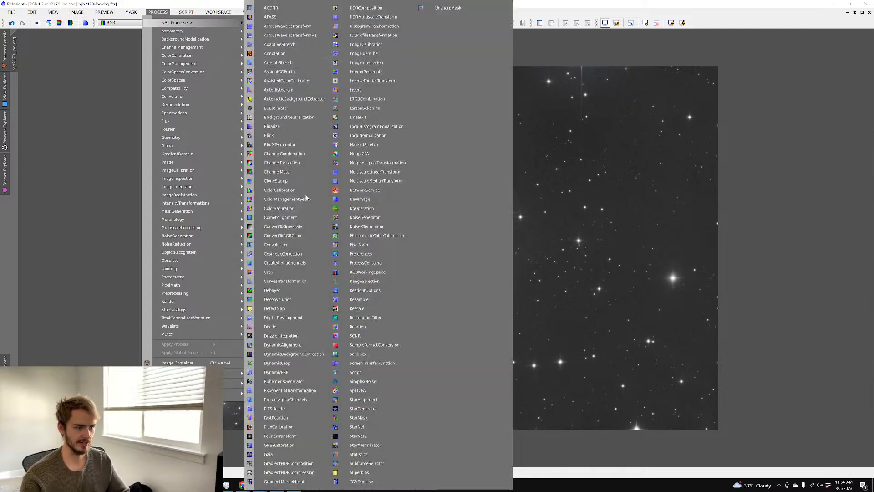
Apply a CurvesTransformation saturation curve raising input 0.19730 to output 0.73604
click(285, 281)
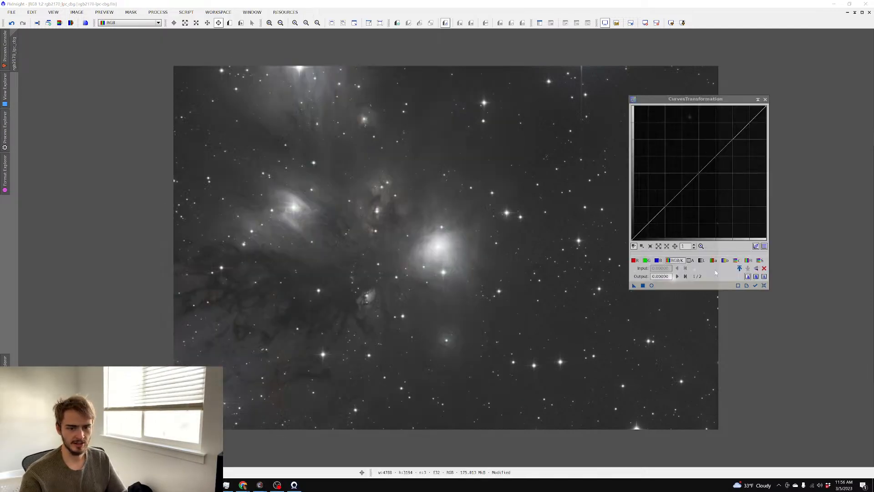
click(652, 286)
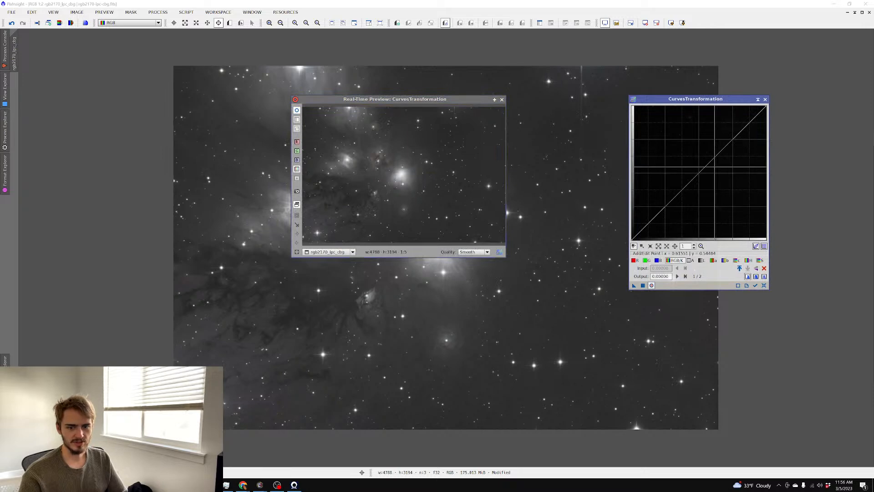
click(760, 260)
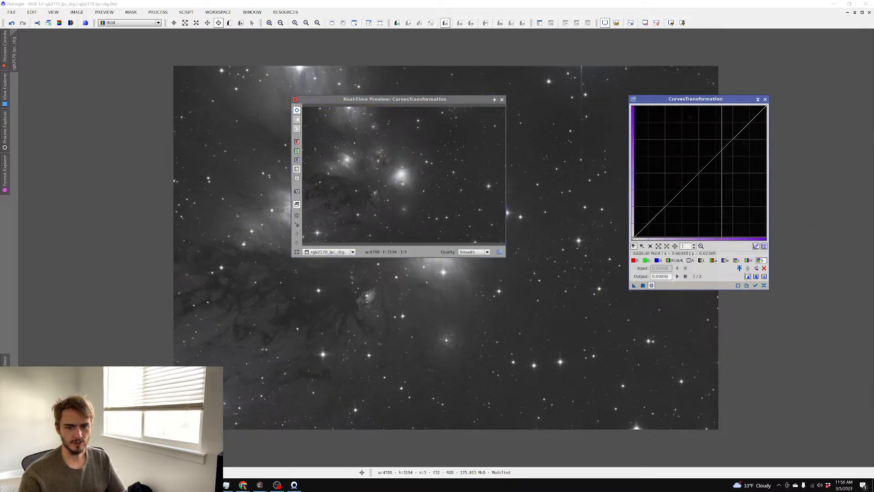
click(495, 100)
drag(672, 199, 658, 141)
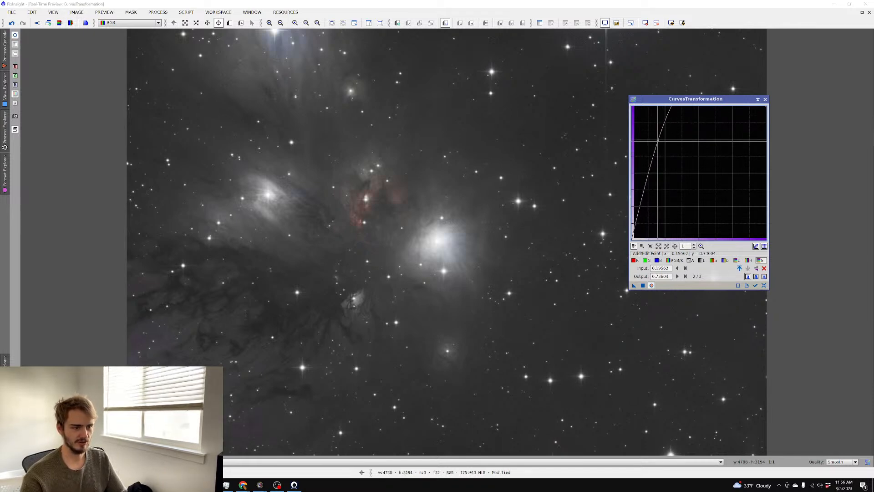
drag(658, 141, 659, 142)
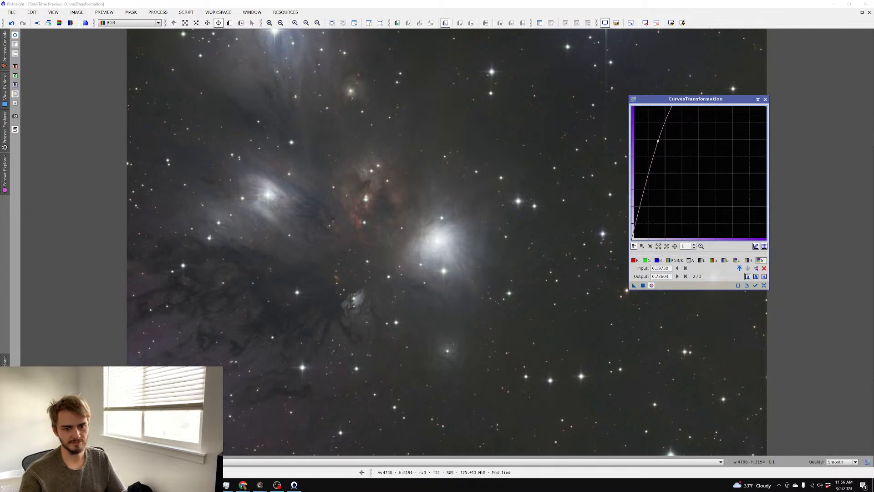
click(643, 286)
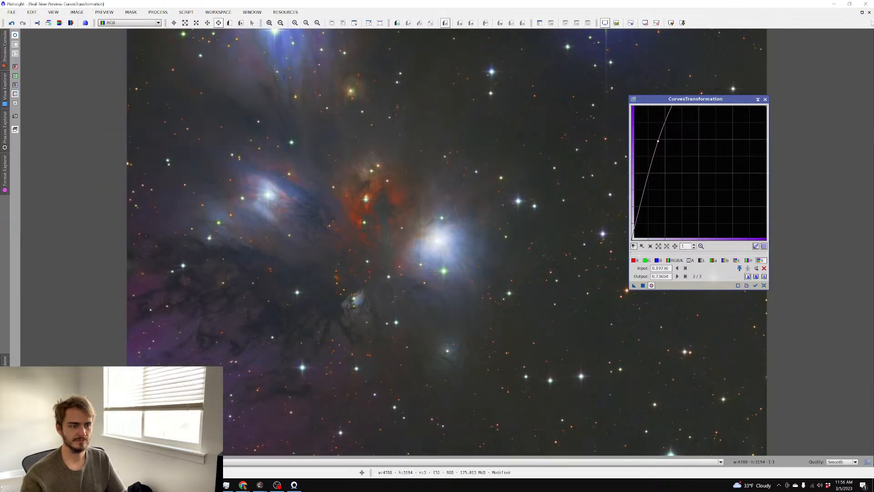
Inspect the boosted colours across the nebula, then close the curves tool
click(869, 13)
scroll(406, 164, up, 4)
scroll(404, 165, down, 2)
drag(354, 155, 589, 225)
scroll(408, 197, down, 1)
drag(459, 214, 461, 77)
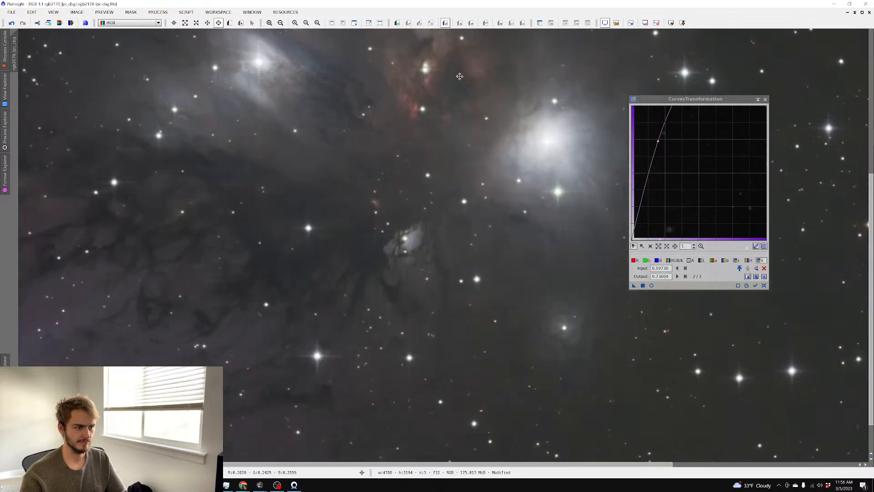
scroll(417, 142, up, 1)
scroll(416, 146, down, 2)
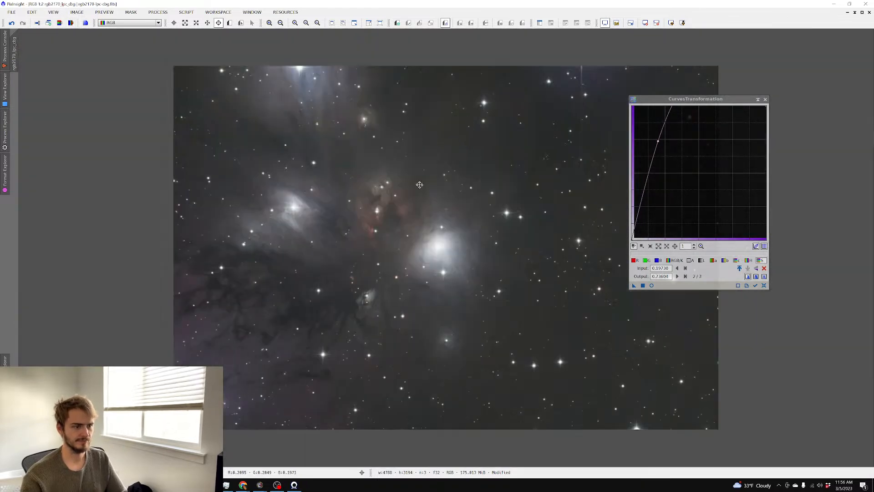
scroll(441, 171, up, 1)
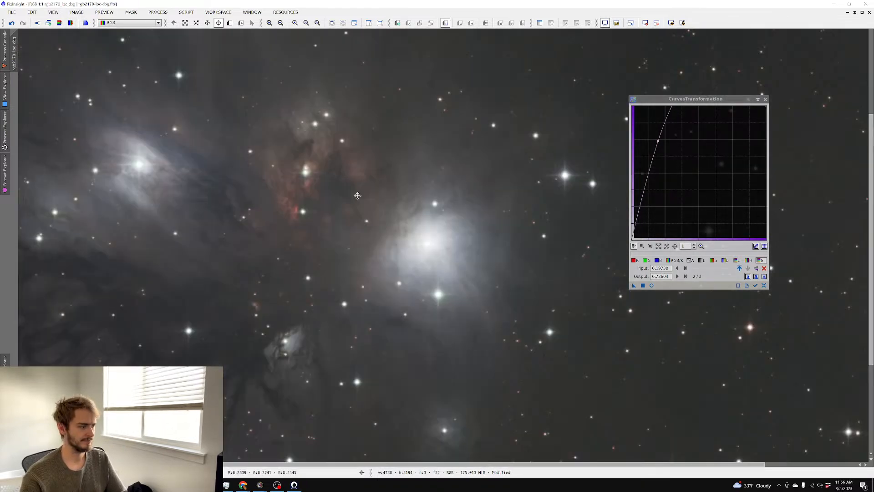
click(766, 99)
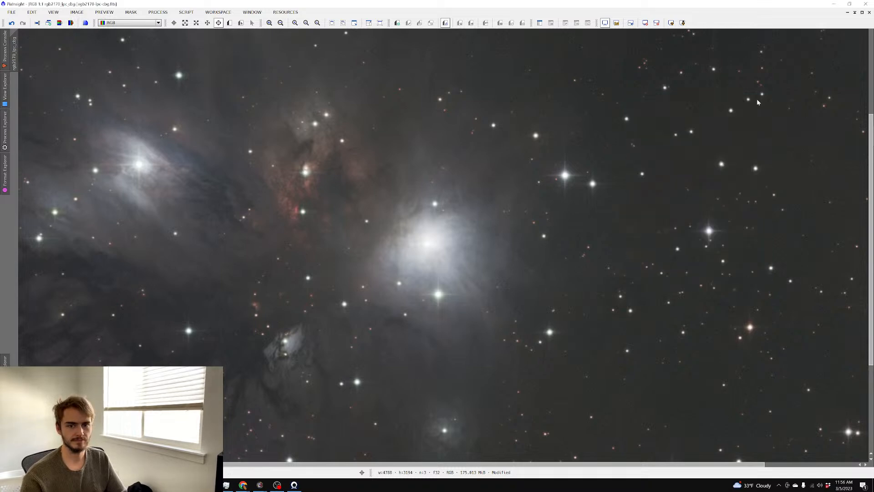
Apply HDRMultiscaleTransform with 7 layers and lightness mask to rgb2170_lpc_cbg
click(157, 12)
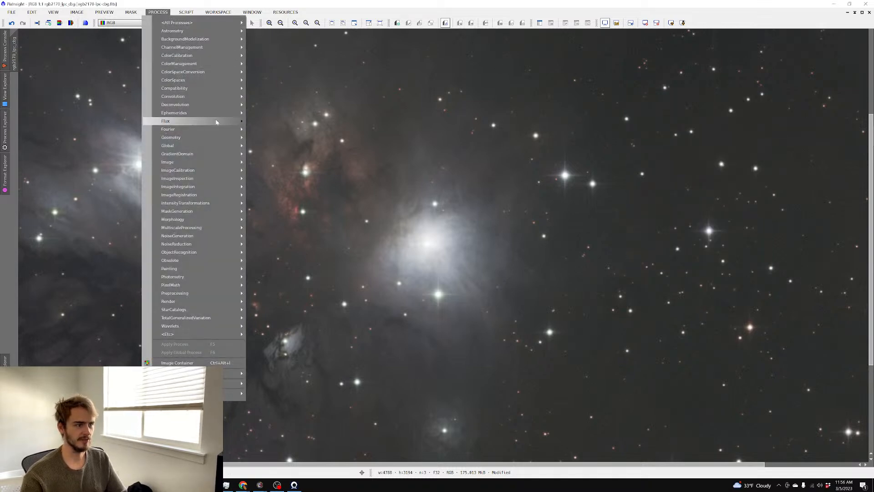
mouse_move(214, 22)
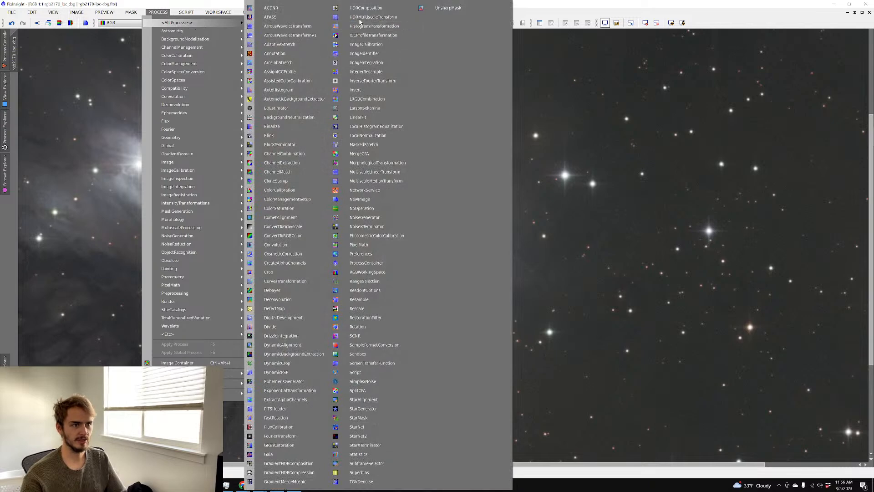
click(367, 16)
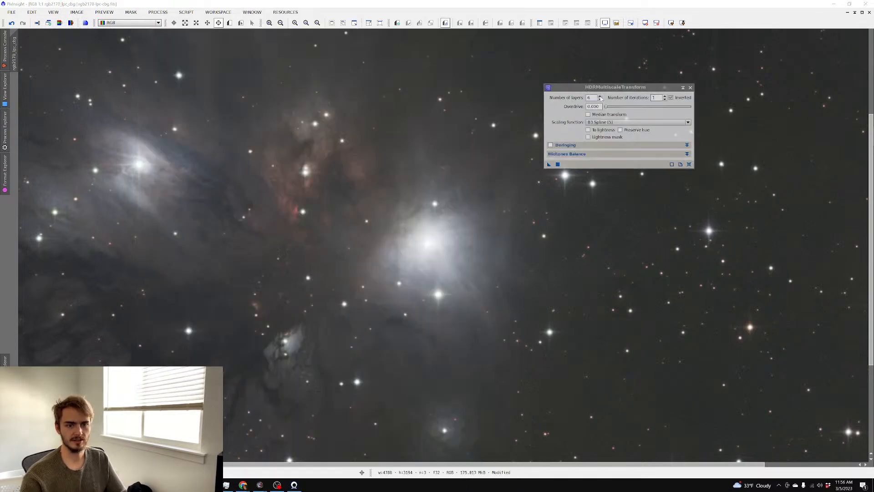
click(557, 165)
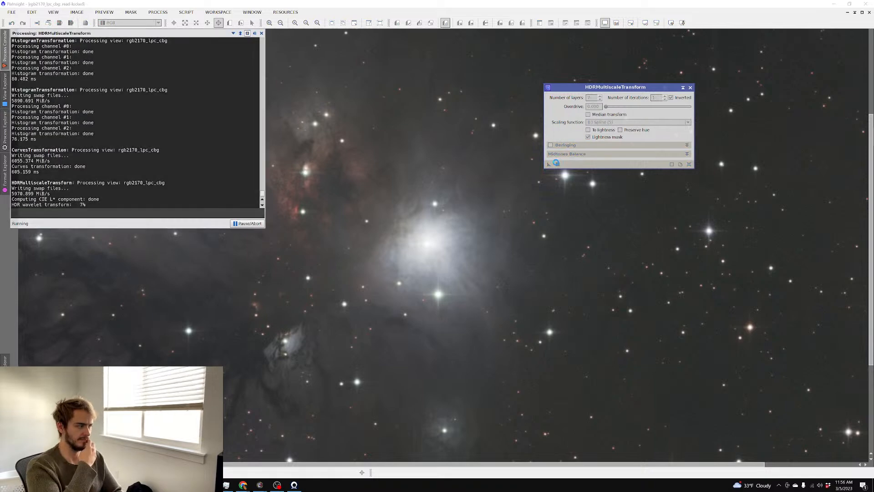
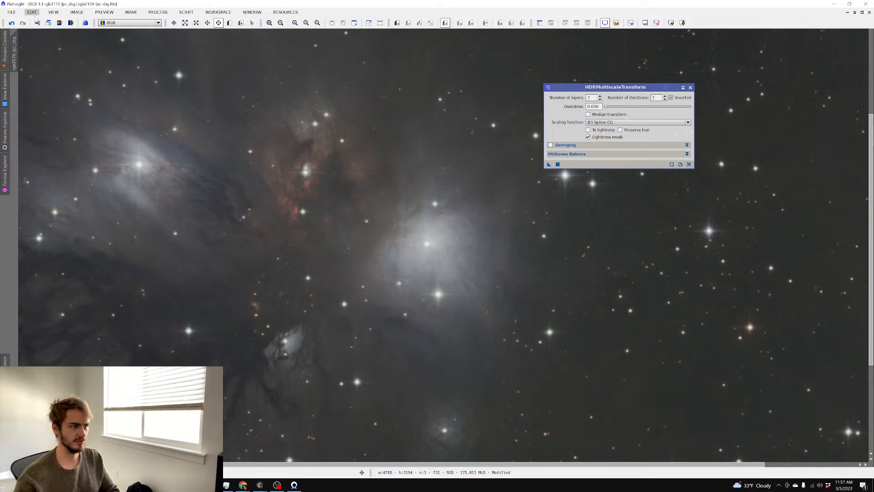
Undo the 7-layer HDR compression and reapply HDRMultiscaleTransform with 6 layers
click(11, 23)
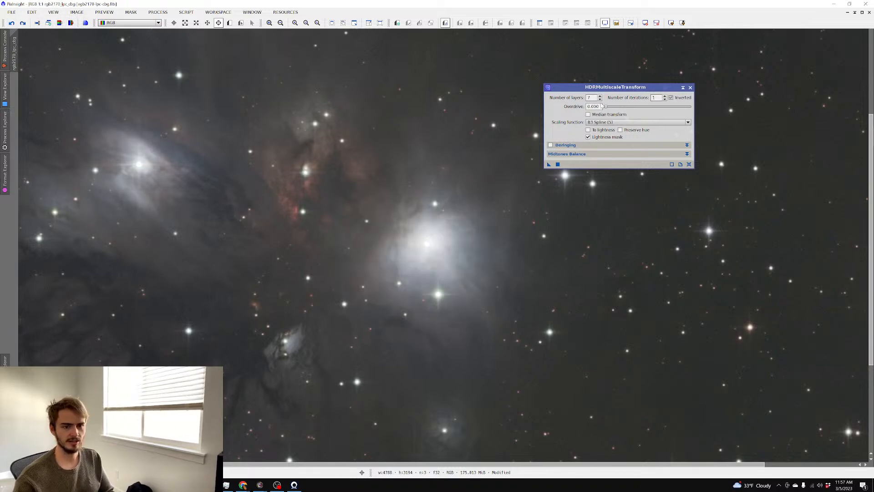
click(601, 99)
click(558, 164)
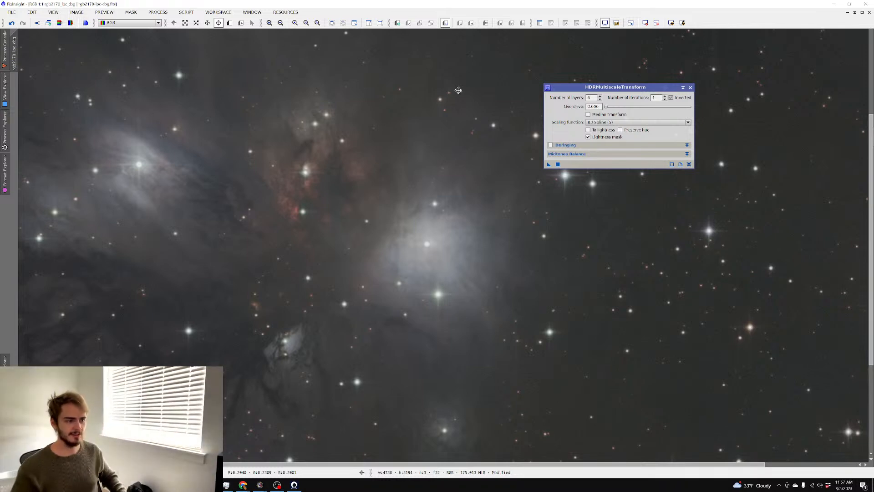
scroll(292, 103, up, 2)
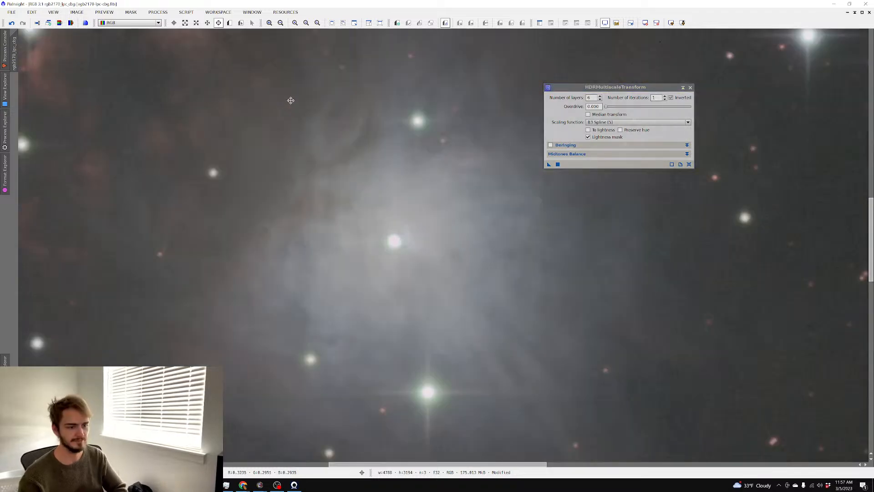
scroll(291, 137, down, 3)
click(297, 163)
scroll(297, 164, up, 1)
scroll(307, 164, down, 1)
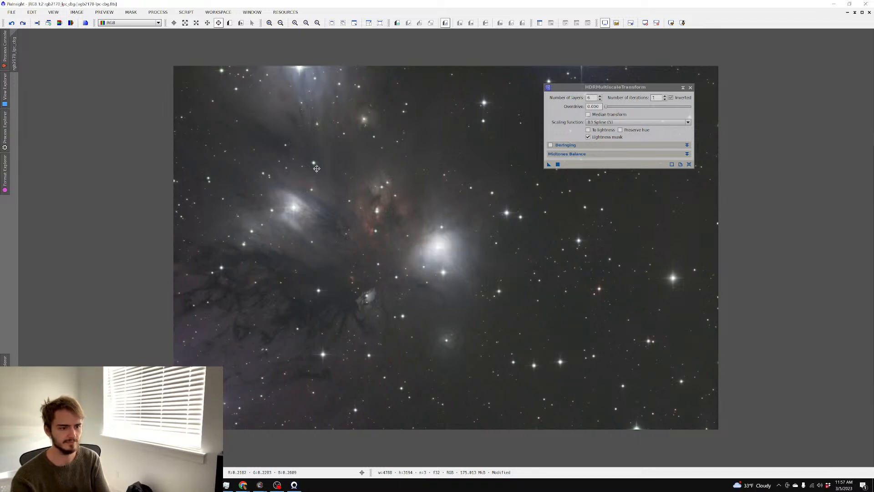
scroll(310, 168, up, 1)
Toggle redo and undo to compare the 6-layer compression against the uncompressed cores, then close HDRMultiscaleTransform
click(22, 23)
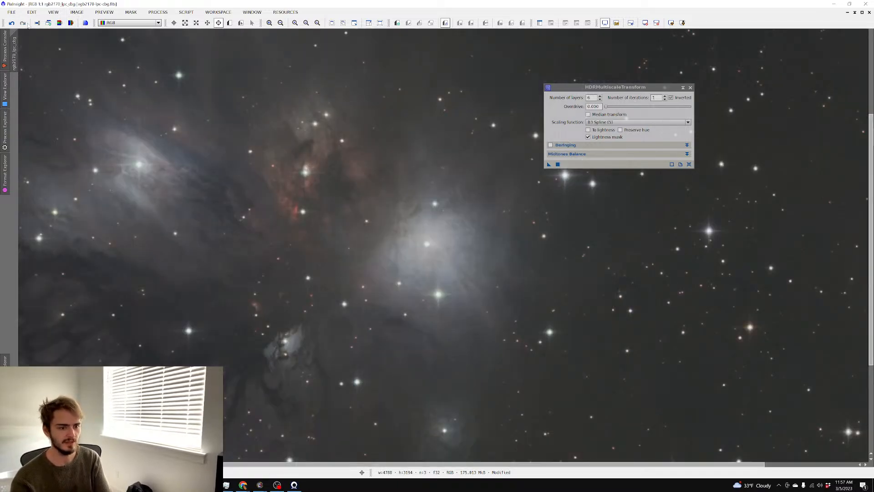
click(14, 24)
scroll(153, 90, up, 2)
scroll(173, 135, down, 3)
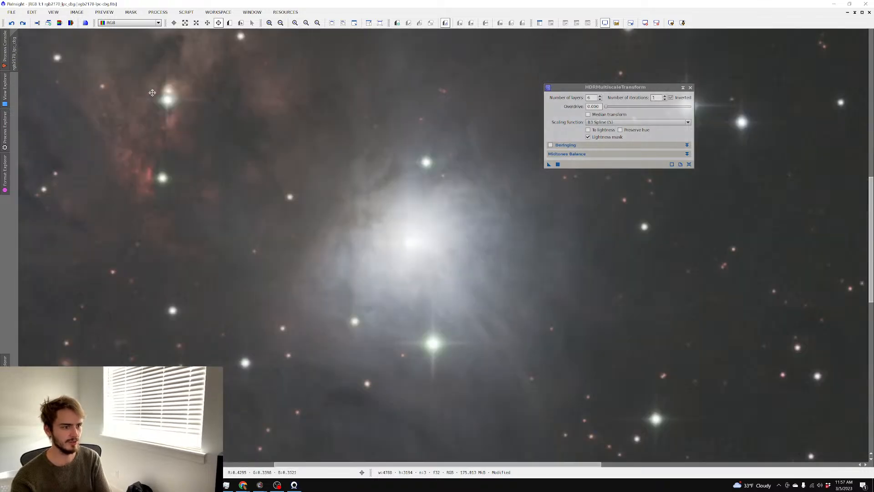
scroll(186, 156, up, 1)
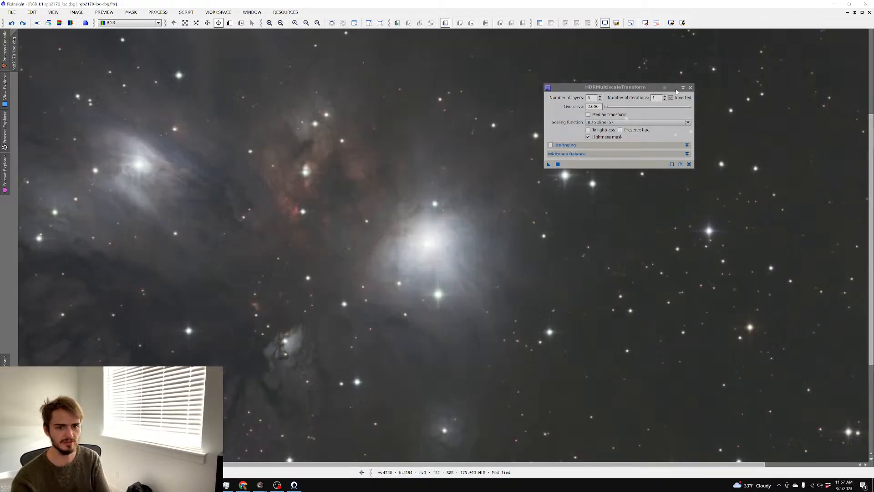
click(689, 88)
Start Save As and create a new folder named 2170
scroll(550, 118, down, 1)
key(ctrl+shift+s)
right_click(168, 181)
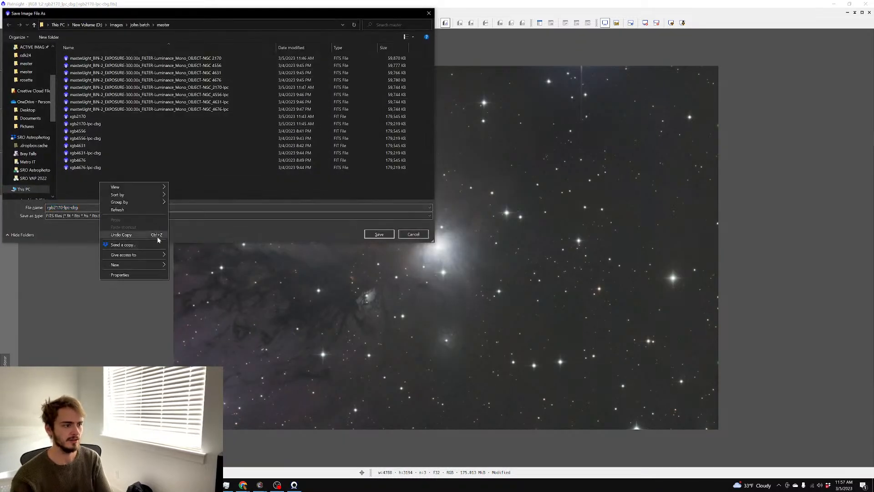
click(174, 267)
text(2170)
key(Return)
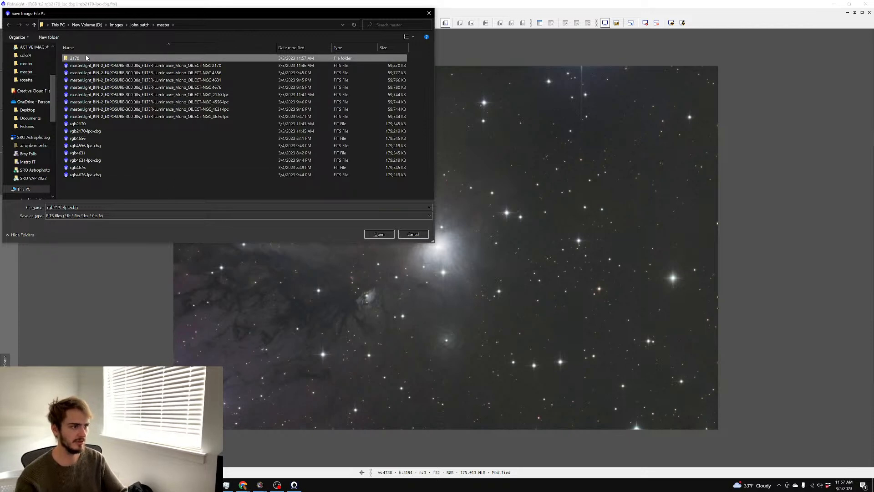
Save rgb2170-lpc-cbg.tif as a 32-bit IEEE 754 float TIFF inside the 2170 folder
double_click(85, 54)
click(93, 216)
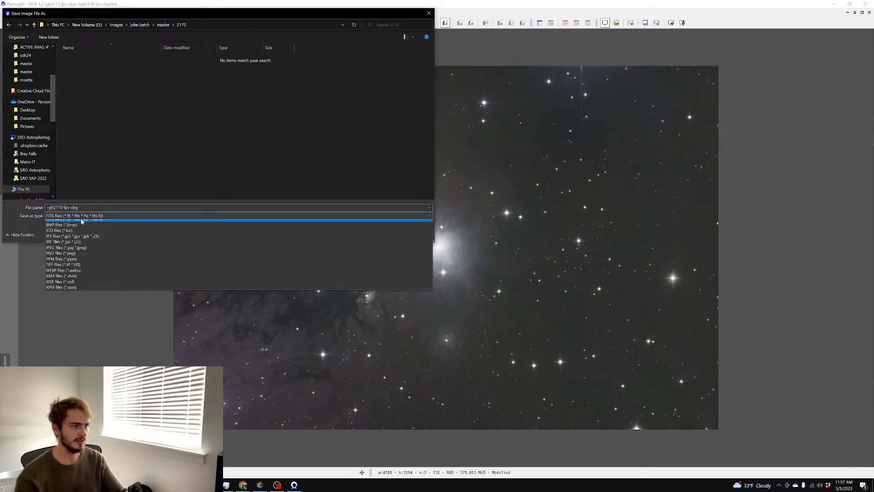
click(64, 268)
click(378, 234)
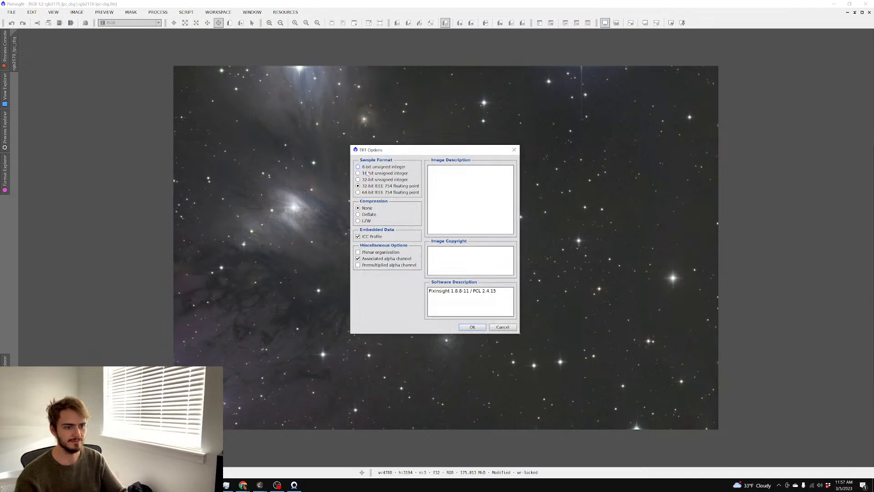
click(473, 327)
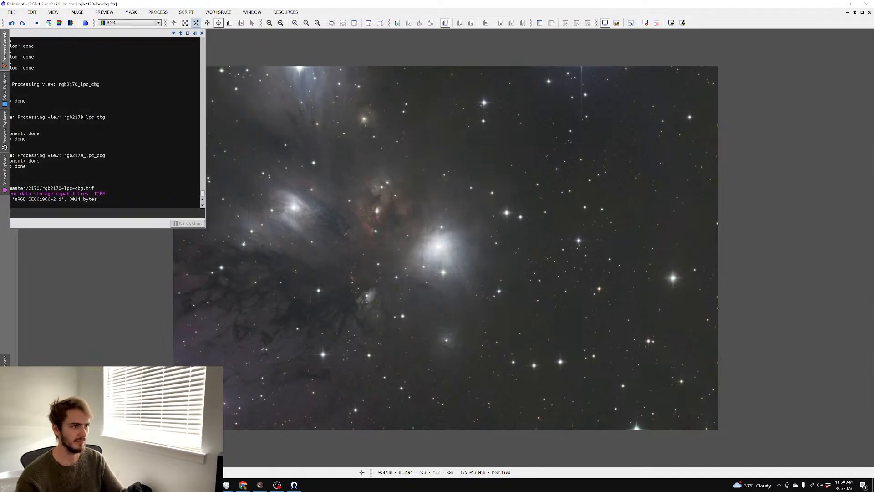
click(230, 23)
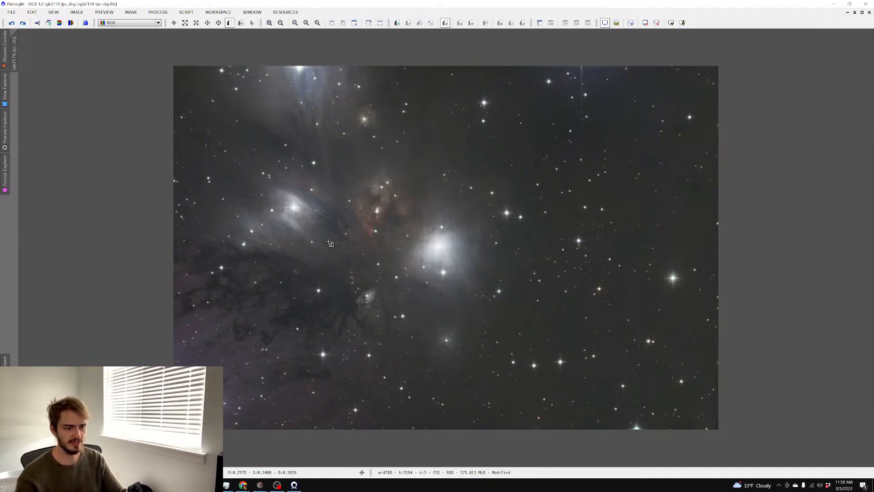
Draw Preview01 over the dark dust lanes left of the main nebula and view it
drag(333, 200, 197, 329)
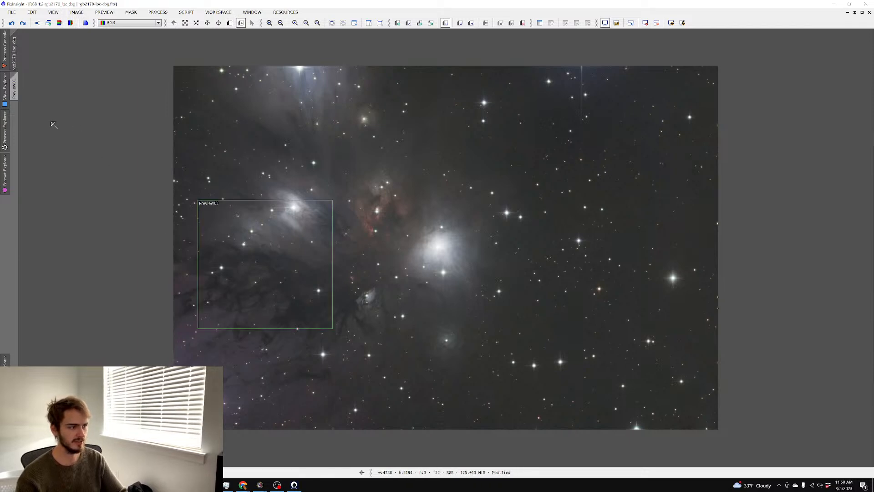
click(15, 96)
scroll(227, 150, up, 2)
scroll(227, 150, down, 2)
scroll(228, 150, up, 2)
scroll(227, 149, down, 1)
Open NoiseXTerminator from All Processes, showing Denoise 0.90 and Detail 0.15
click(158, 11)
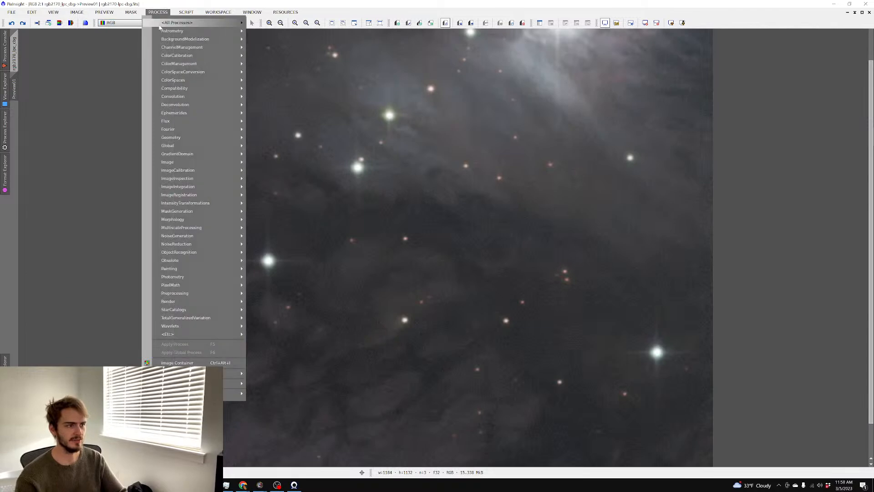
mouse_move(196, 22)
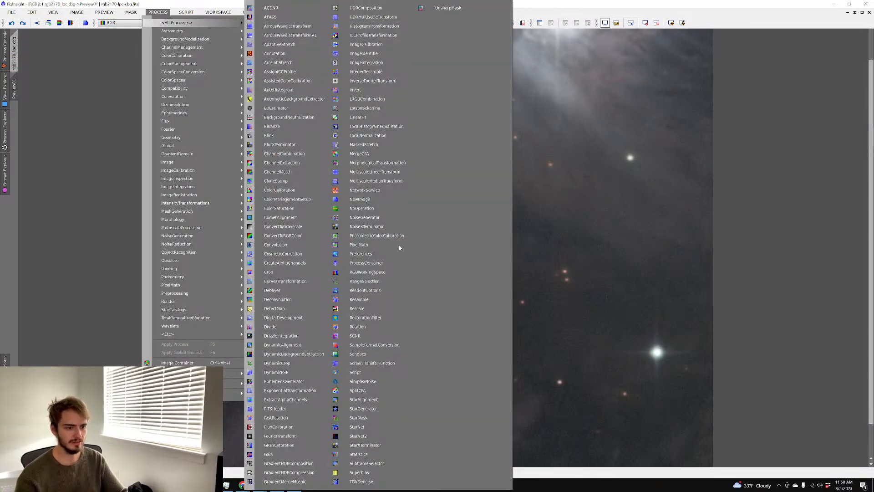
click(367, 226)
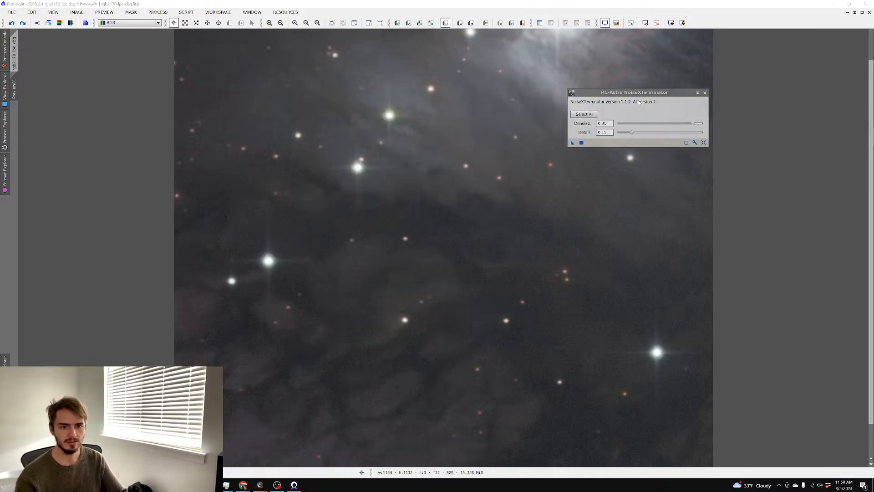
drag(647, 94, 721, 85)
Run NoiseXTerminator on Preview01, then lower Denoise to 0.34 and rerun it
click(657, 131)
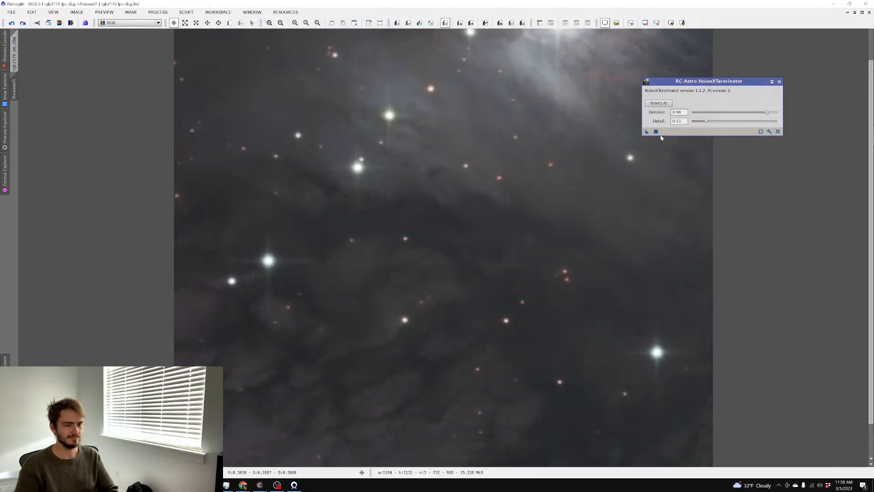
scroll(465, 168, up, 2)
scroll(465, 167, down, 3)
scroll(465, 167, up, 1)
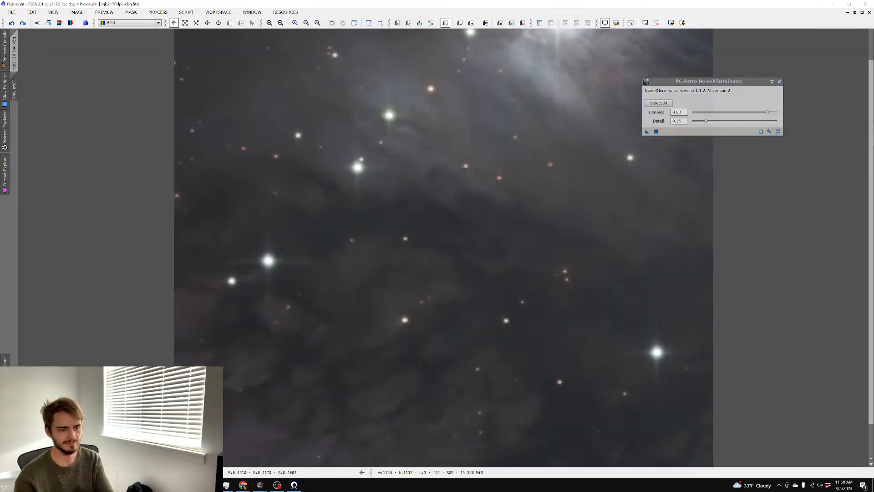
drag(768, 113, 722, 113)
click(656, 131)
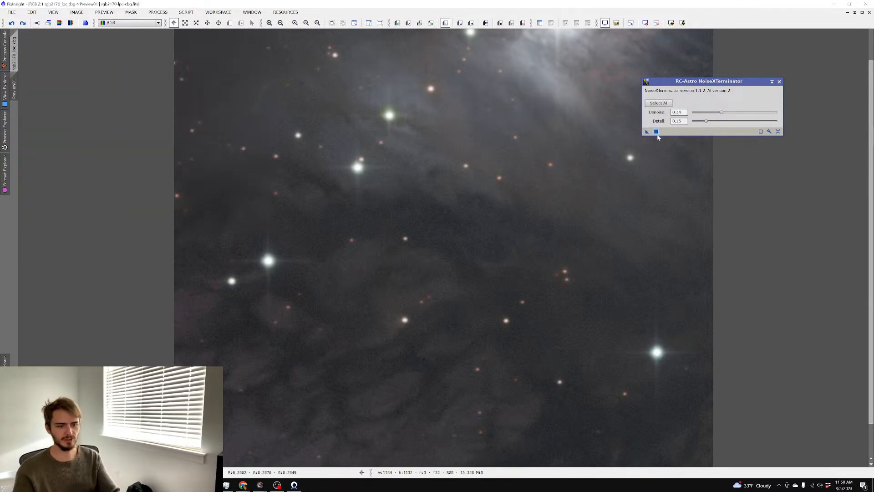
Raise Denoise to 0.42, reapply on the preview, and return to the main image
scroll(489, 128, down, 1)
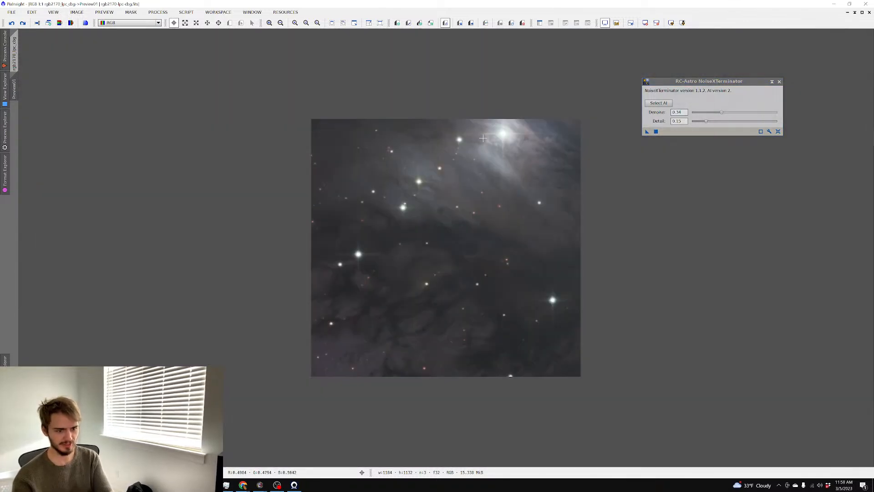
scroll(481, 137, up, 1)
drag(722, 113, 727, 114)
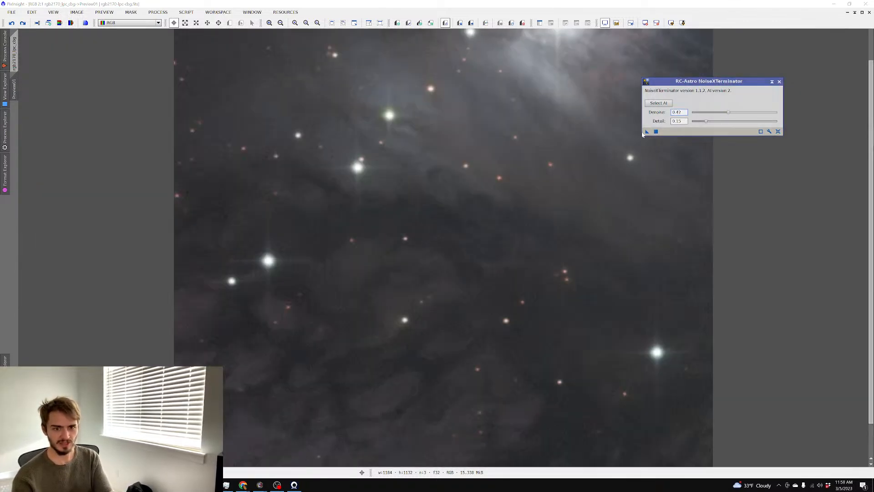
click(656, 132)
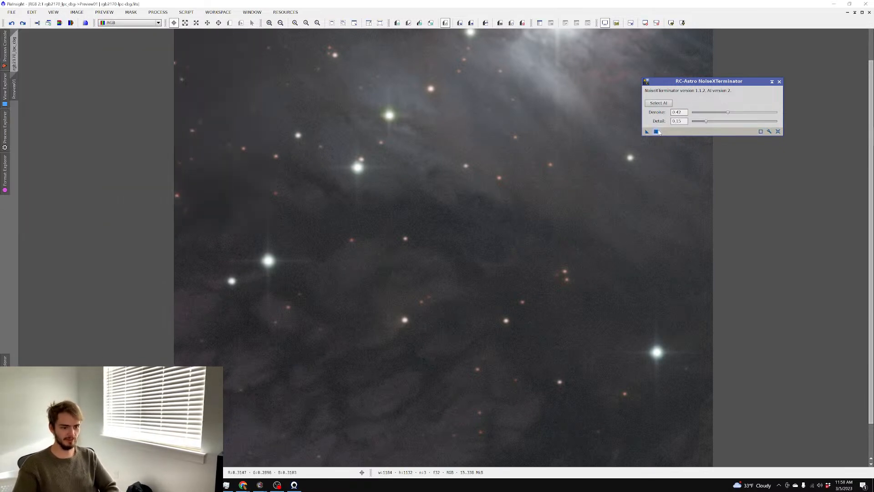
scroll(550, 128, up, 1)
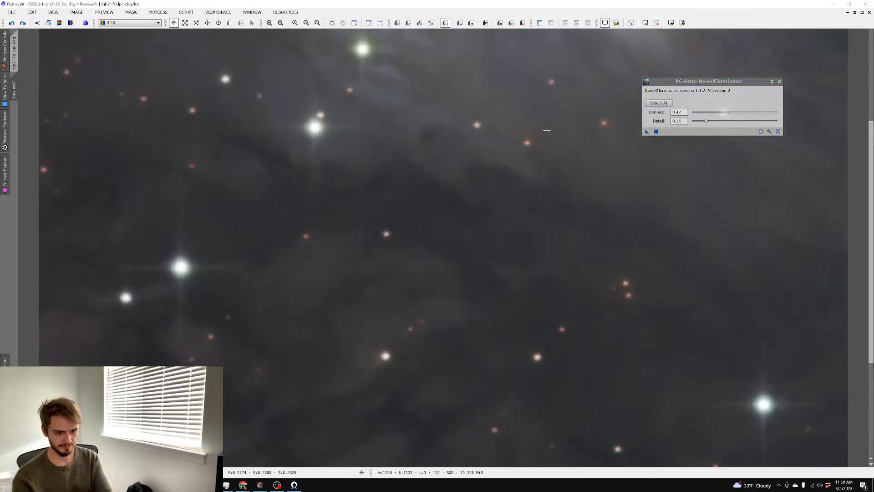
scroll(547, 134, down, 1)
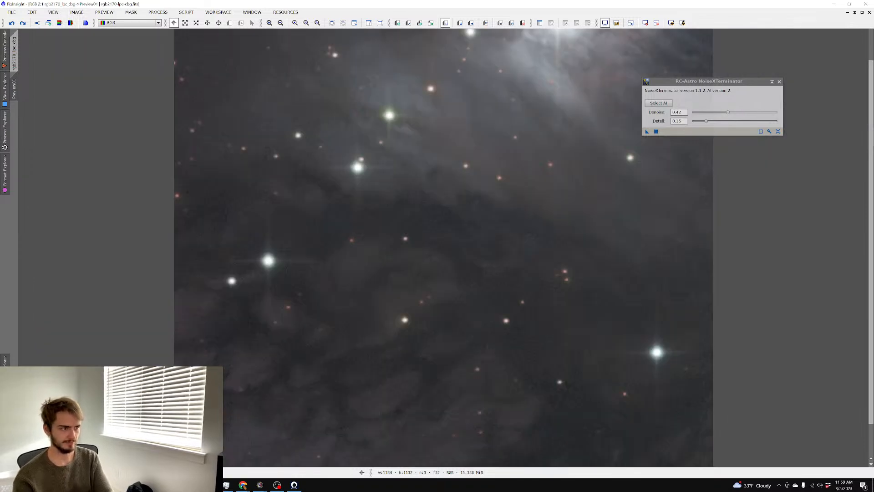
click(15, 51)
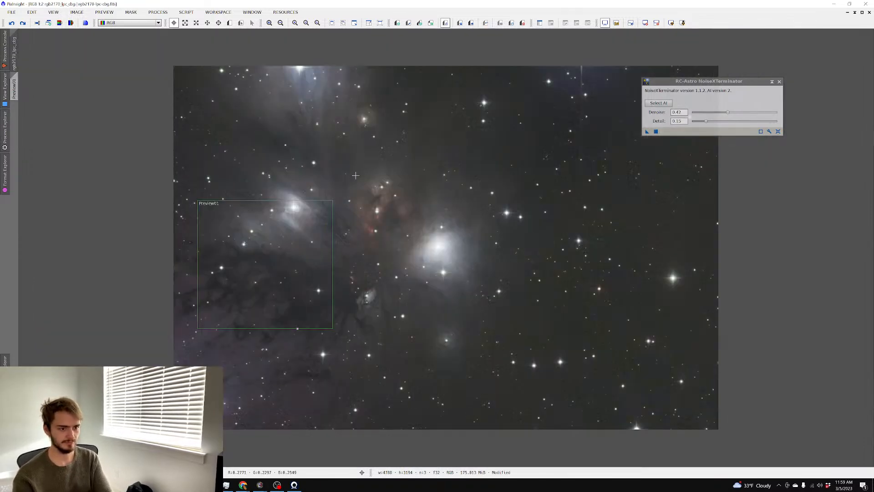
Apply NoiseXTerminator with Detail 0.15 to the whole NGC 2170 image
scroll(570, 184, up, 3)
scroll(568, 184, down, 1)
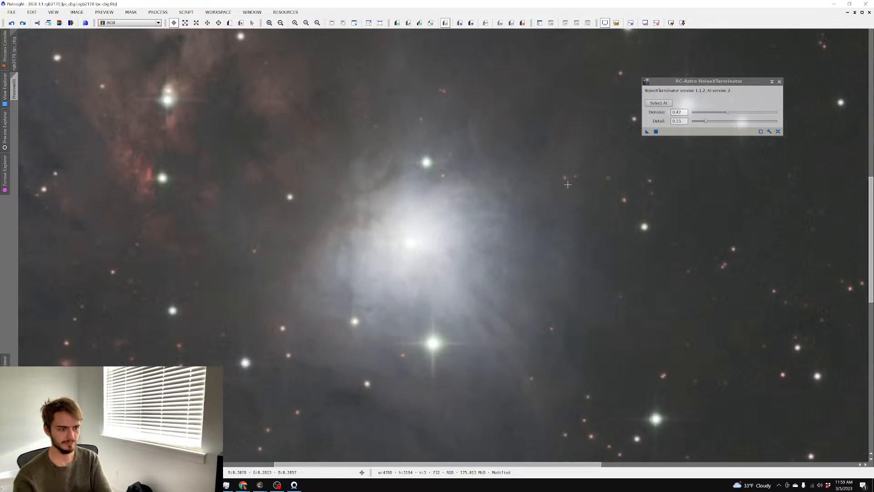
scroll(568, 185, down, 4)
scroll(568, 184, up, 3)
click(655, 132)
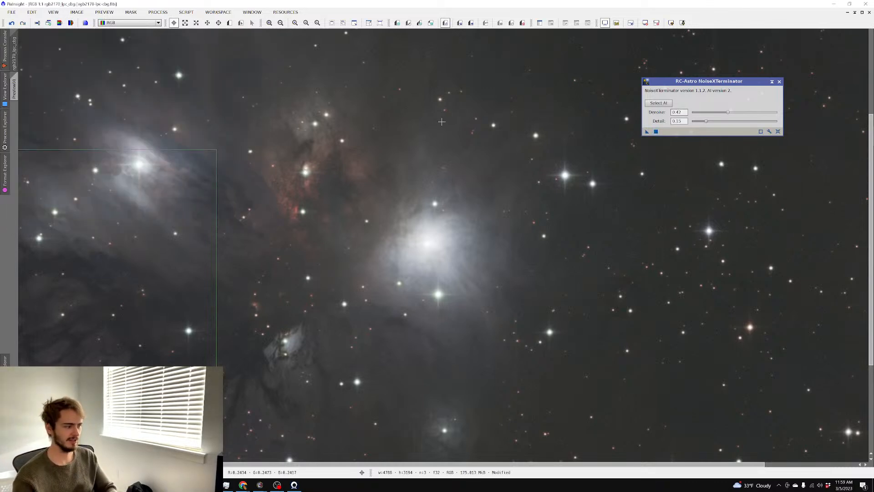
Pan across the nebula and background sky to check the noise reduction
scroll(266, 164, up, 2)
scroll(267, 168, down, 2)
scroll(267, 168, down, 3)
scroll(267, 168, up, 3)
click(219, 24)
drag(188, 74, 307, 177)
scroll(307, 178, up, 2)
scroll(307, 177, down, 1)
drag(289, 121, 637, 233)
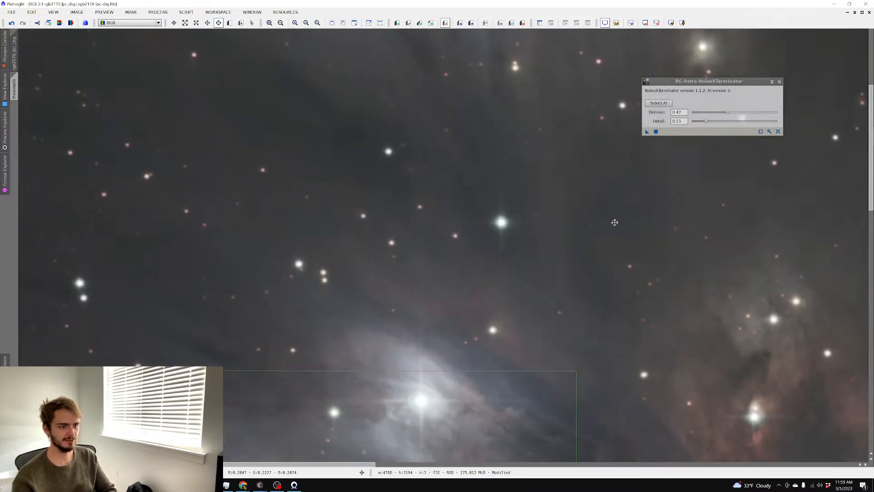
scroll(390, 214, up, 1)
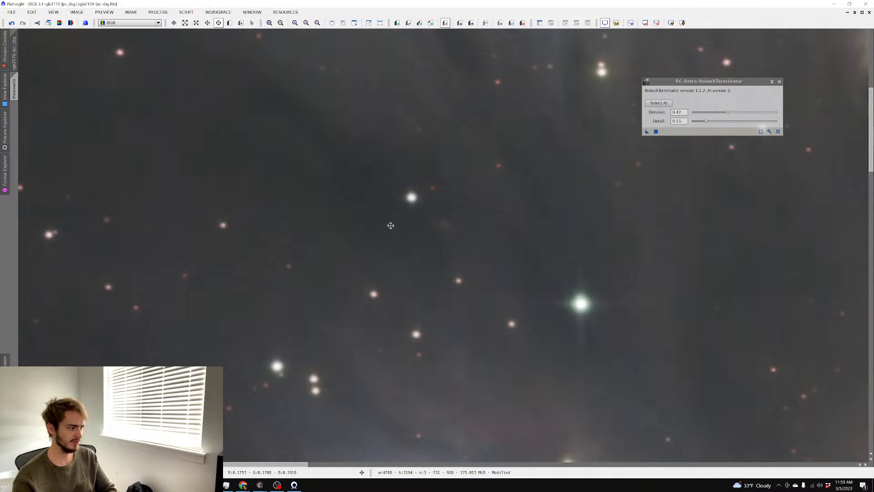
scroll(391, 228, down, 3)
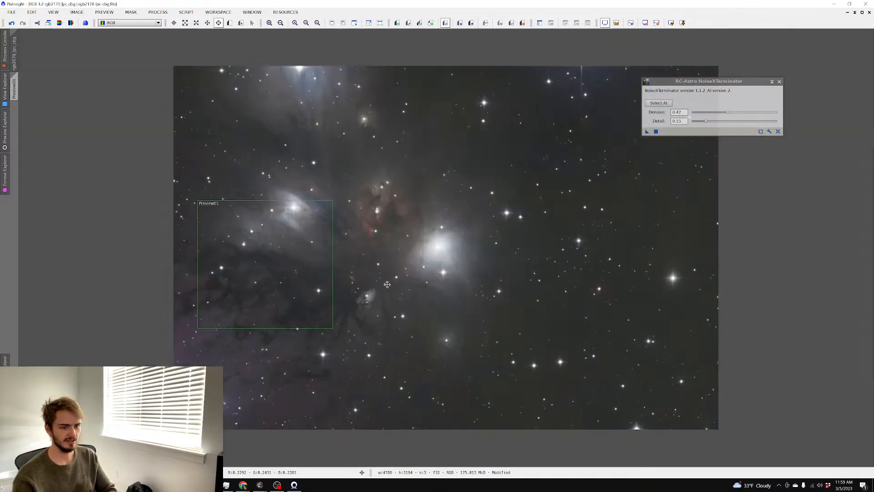
scroll(378, 282, up, 3)
scroll(486, 299, down, 2)
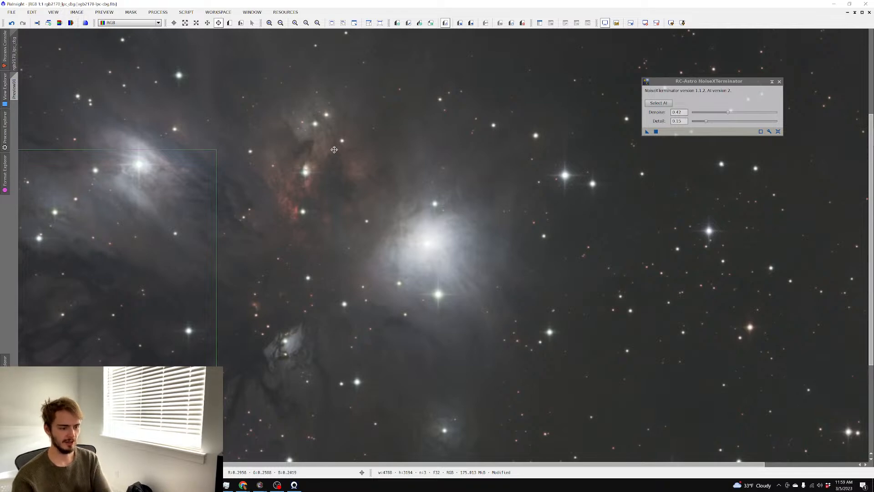
Save the image as 'denoise' in TIFF format, accepting the default TIFF options
key(ctrl+shift+s)
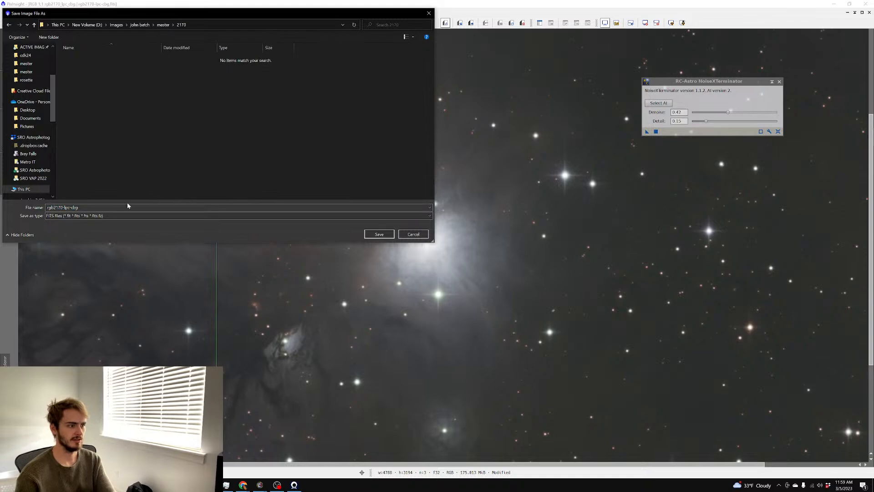
text(denoise)
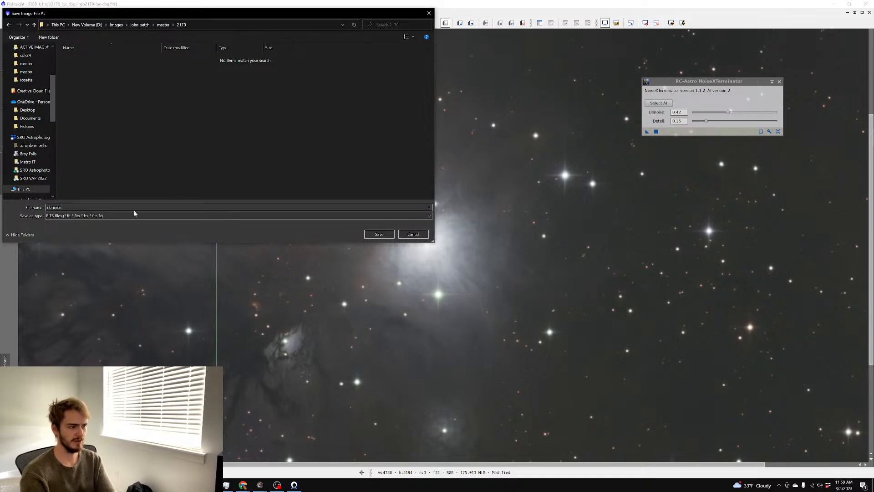
click(133, 220)
click(138, 268)
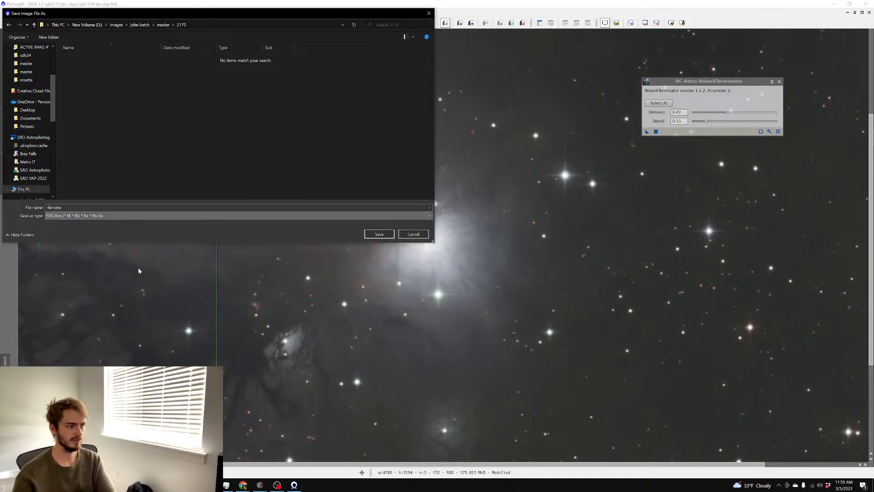
click(367, 235)
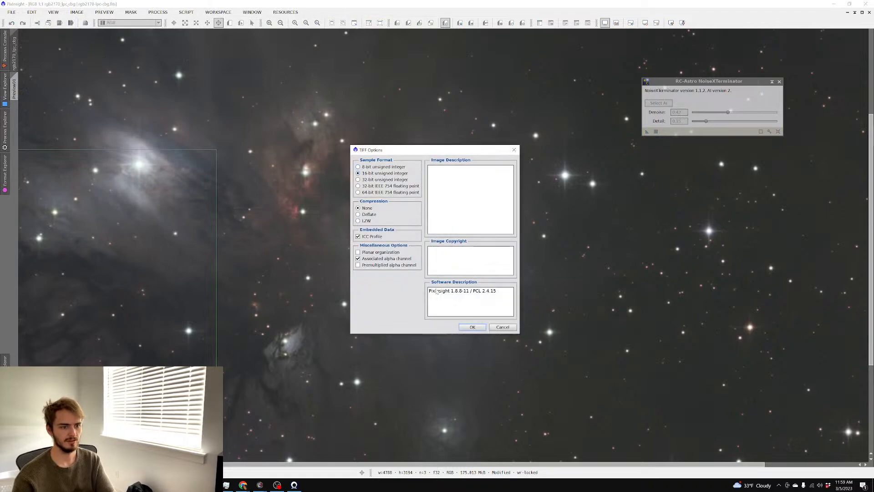
click(472, 327)
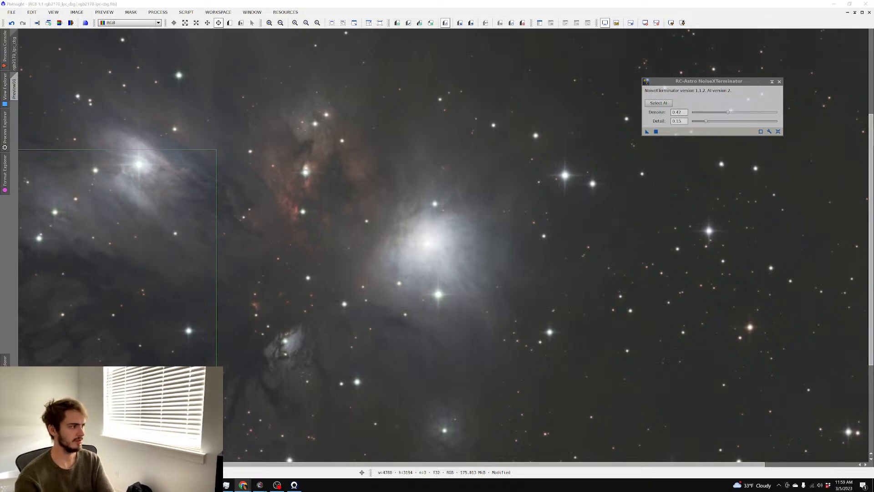
Bring Telescopius full-screen and open the NGC 6188 object page
drag(1, 120, 367, 0)
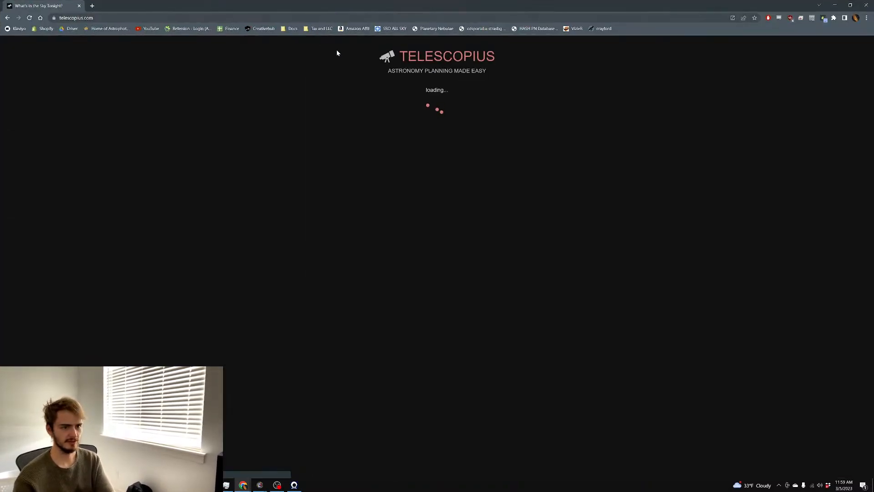
text(ngc6888)
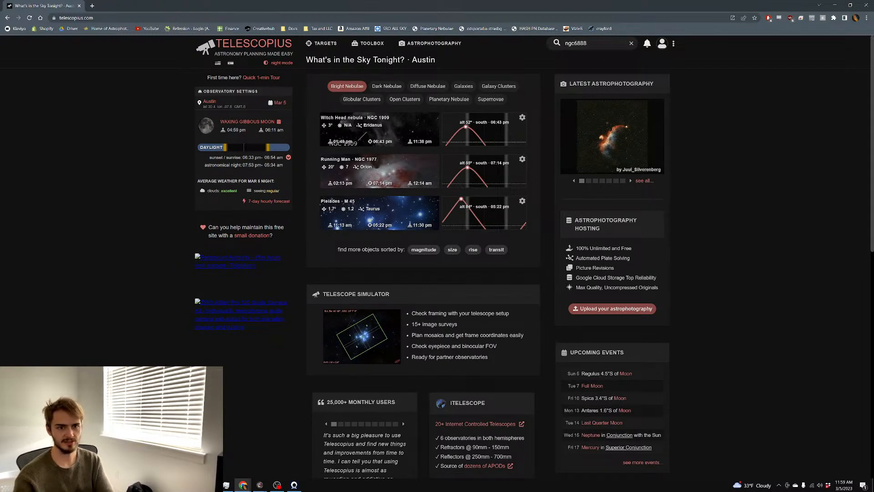
key(BackSpace)
key(BackSpace)
key(BackSpace)
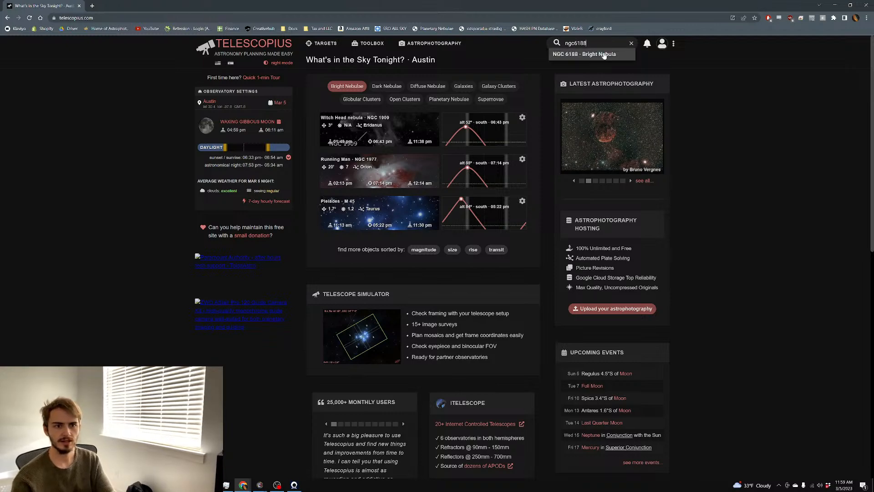
click(606, 56)
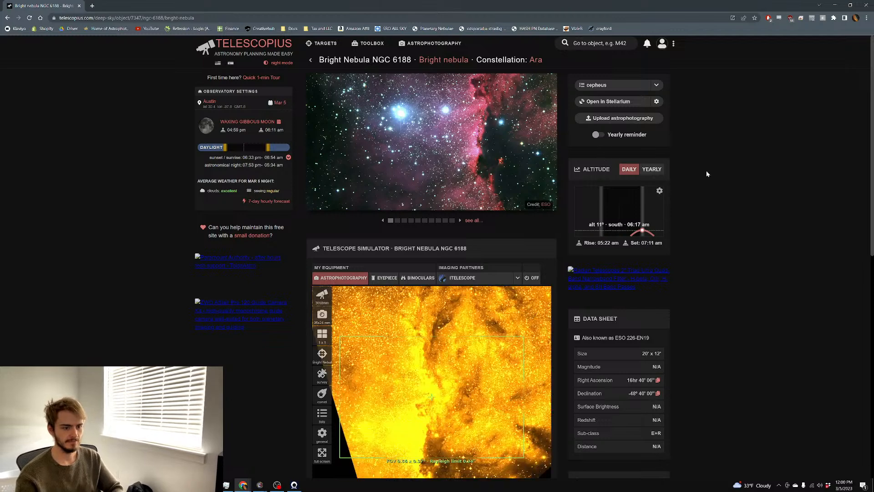
scroll(706, 171, down, 2)
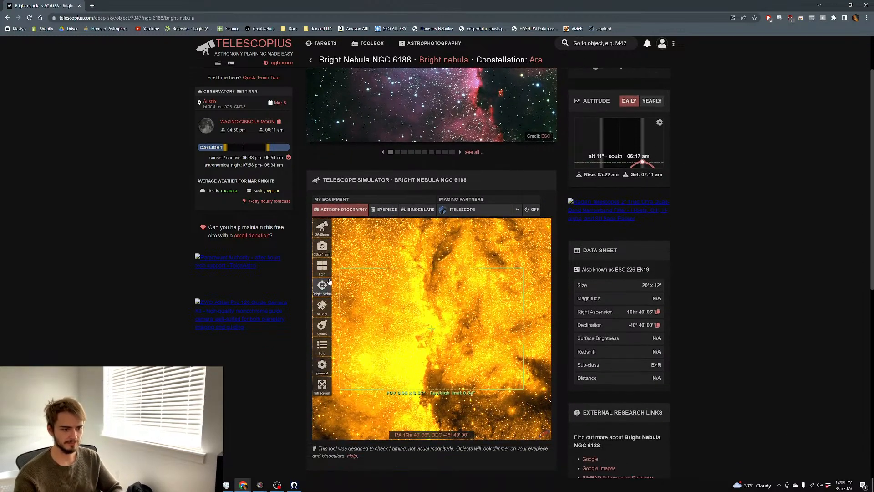
Keep the DSS colored survey and lower the simulator image's brightness and contrast
click(322, 306)
click(397, 321)
click(400, 321)
drag(426, 357, 398, 369)
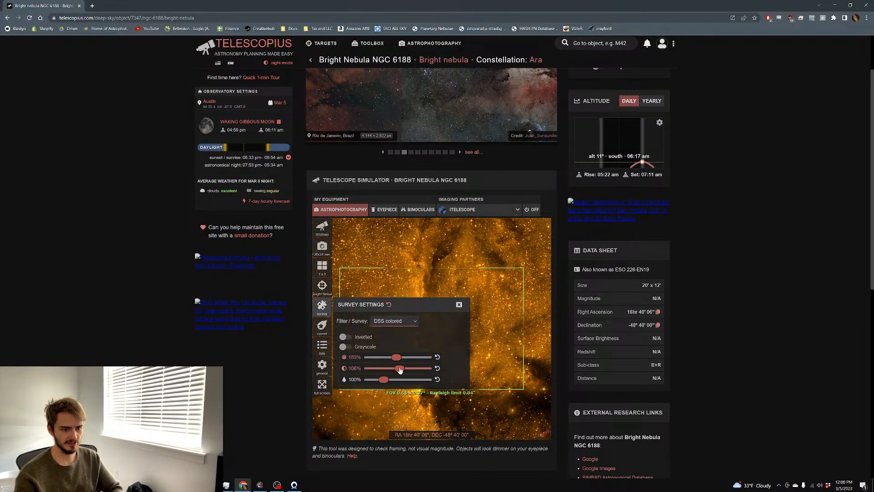
drag(477, 336, 439, 315)
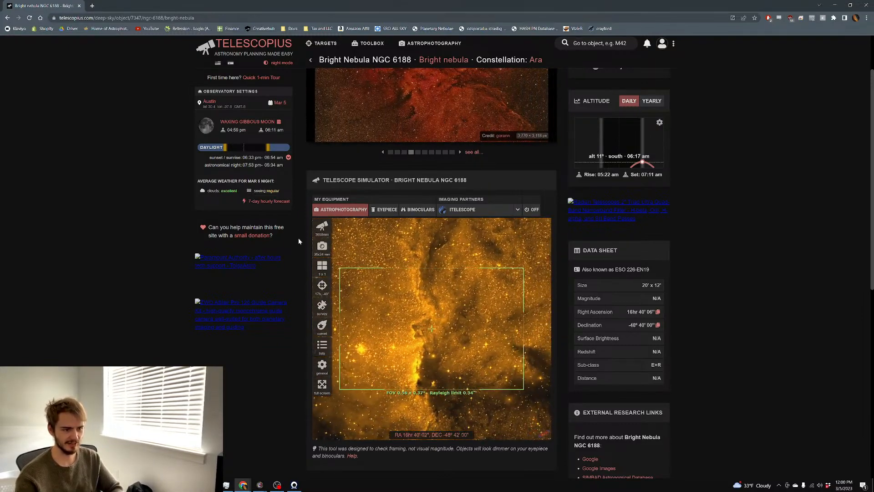
Try the Takahashi 85mm/450mm framing, then switch to the Rokinon 135 mm lens and reframe
click(322, 227)
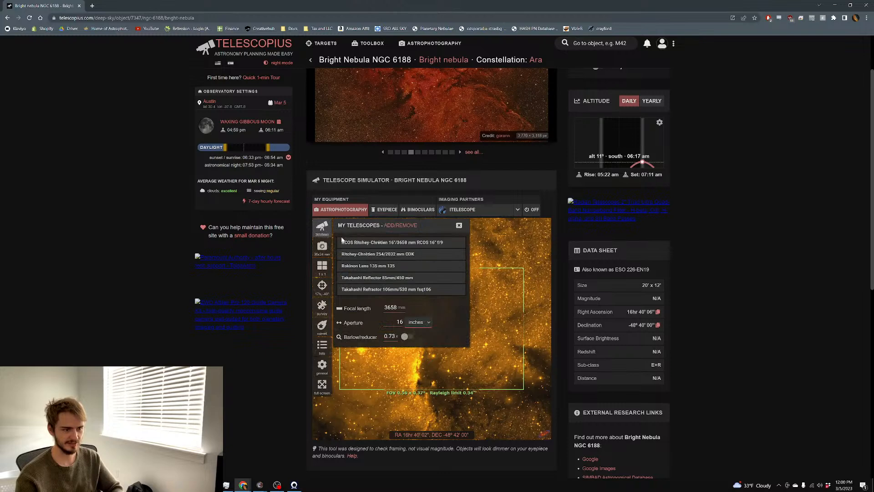
click(441, 279)
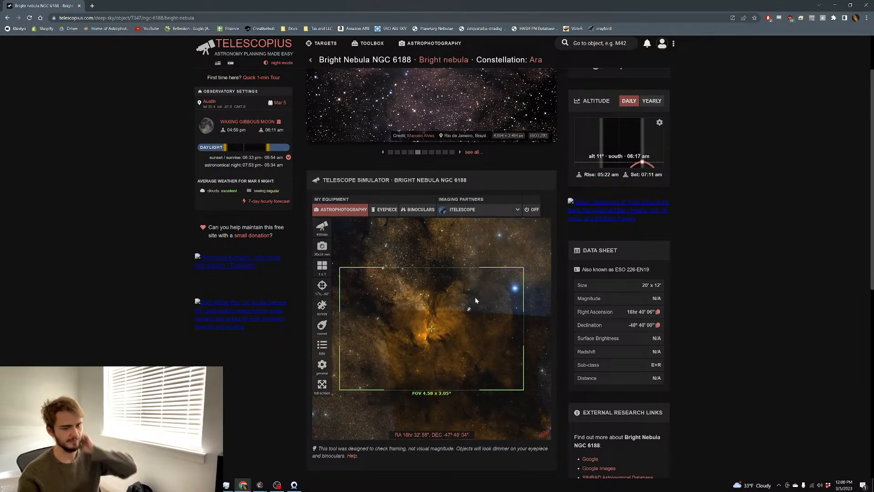
click(322, 227)
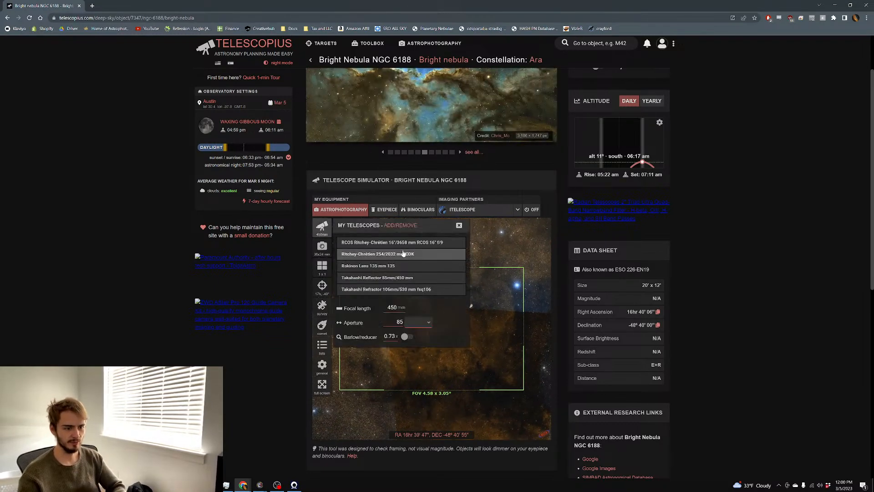
click(401, 266)
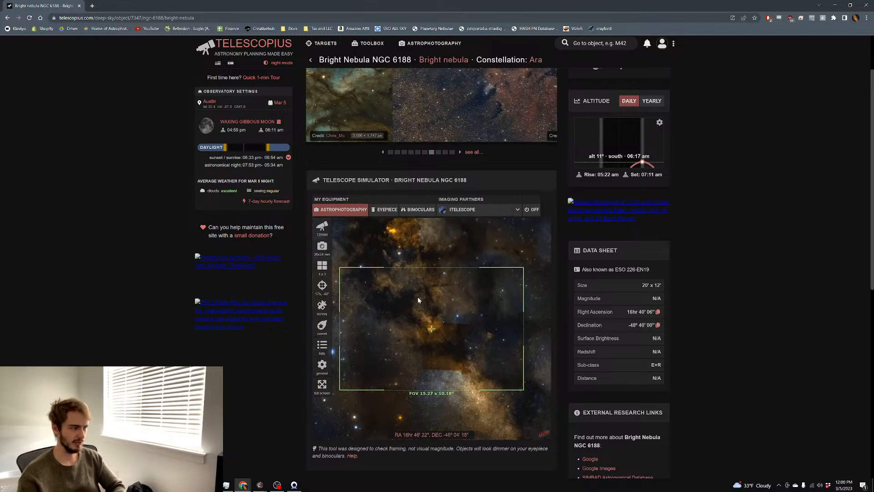
mouse_move(455, 289)
mouse_down()
mouse_move(466, 284)
mouse_move(455, 290)
mouse_up()
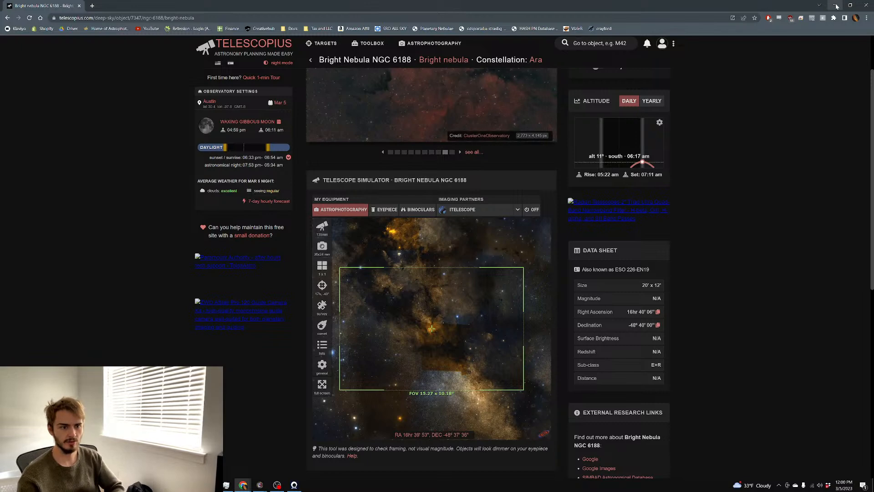
Go to YouTube, open your own channel, and page through its featured videos
click(148, 28)
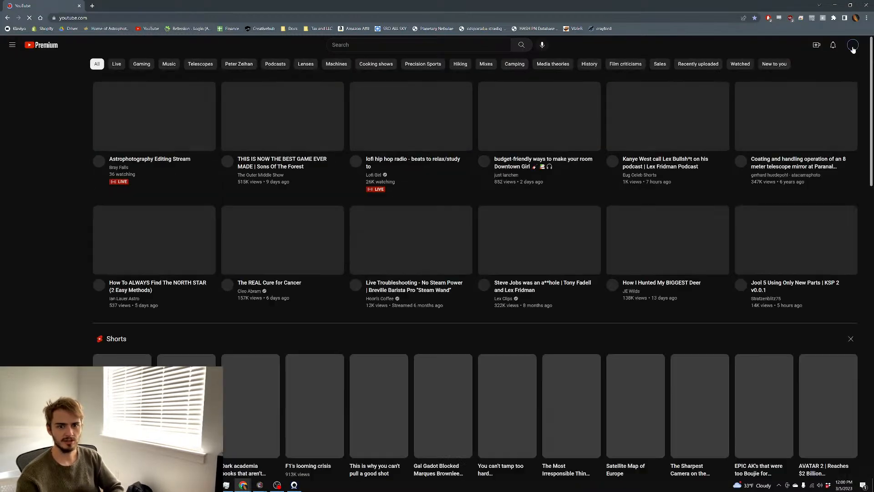
click(853, 45)
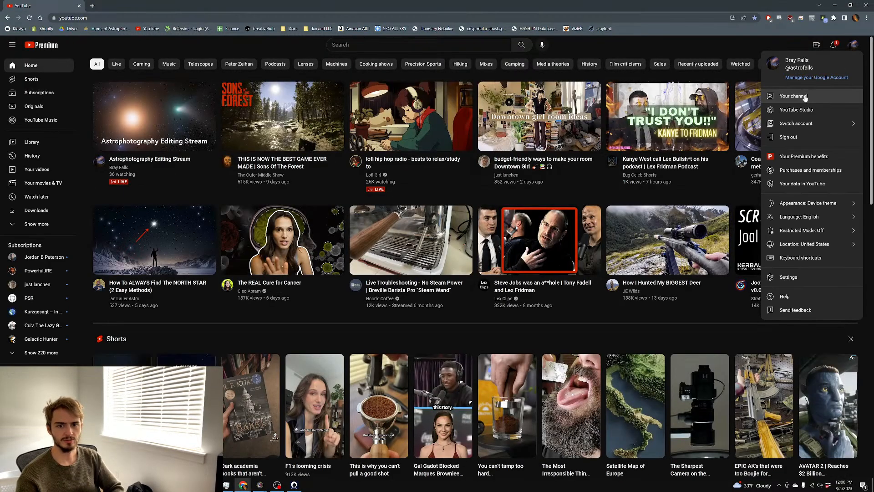
click(806, 98)
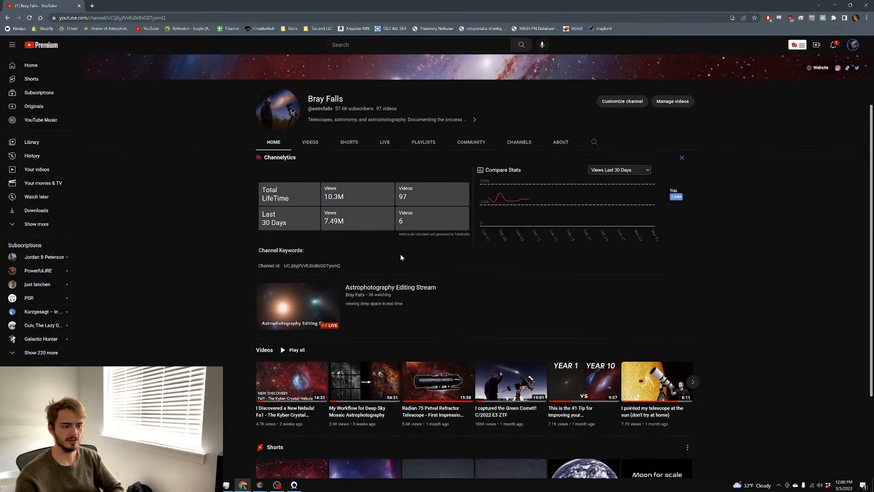
scroll(579, 277, down, 3)
click(700, 260)
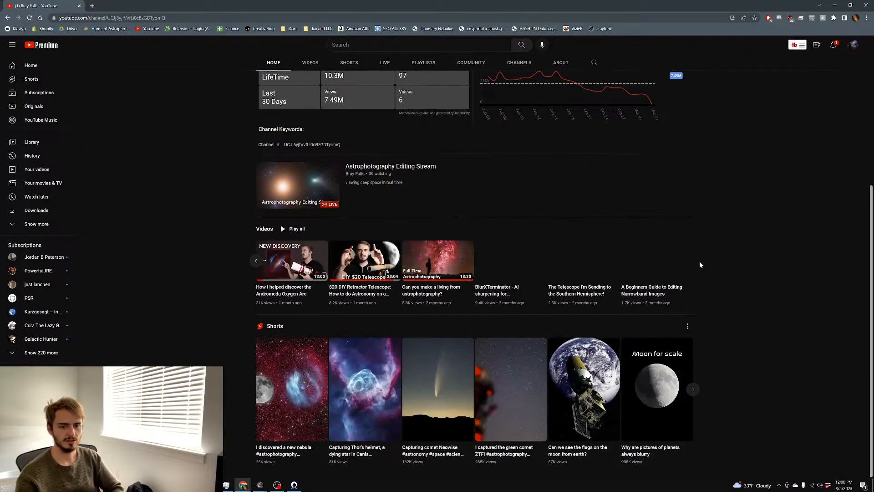
mouse_move(631, 256)
scroll(632, 257, up, 4)
Scroll through the channel's full Videos list, then minimize the browser
click(310, 193)
scroll(550, 235, down, 8)
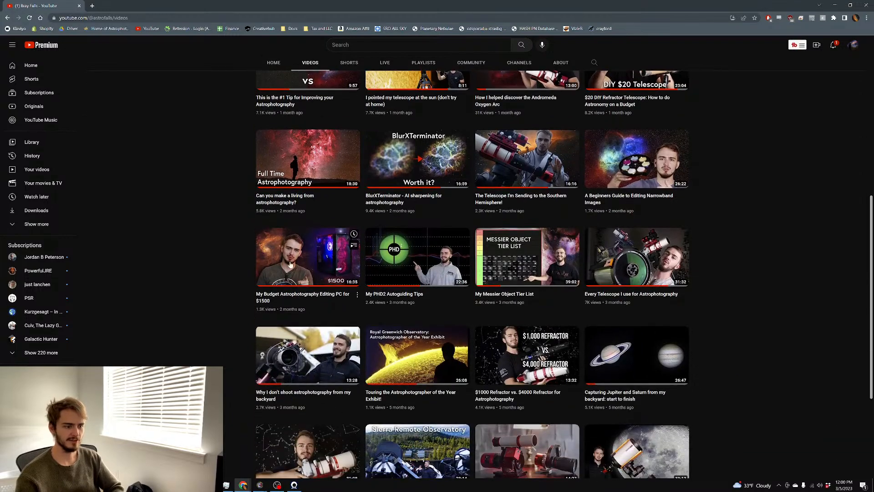
mouse_move(339, 261)
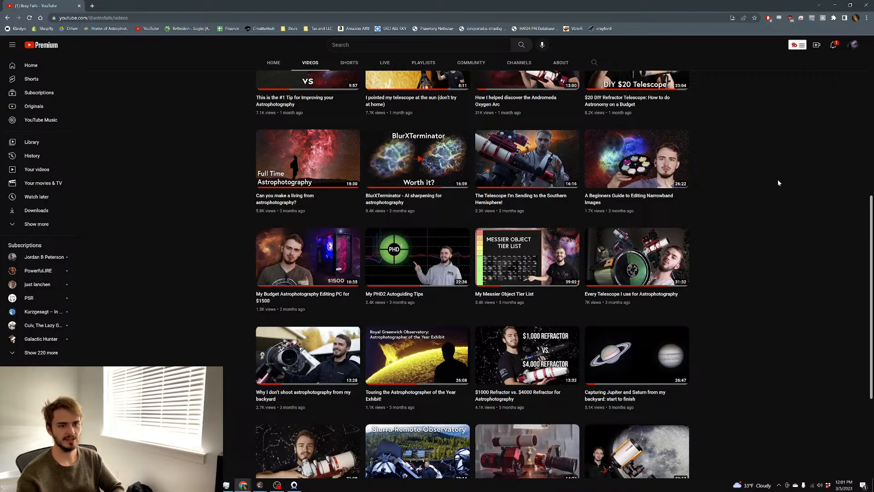
scroll(781, 191, up, 2)
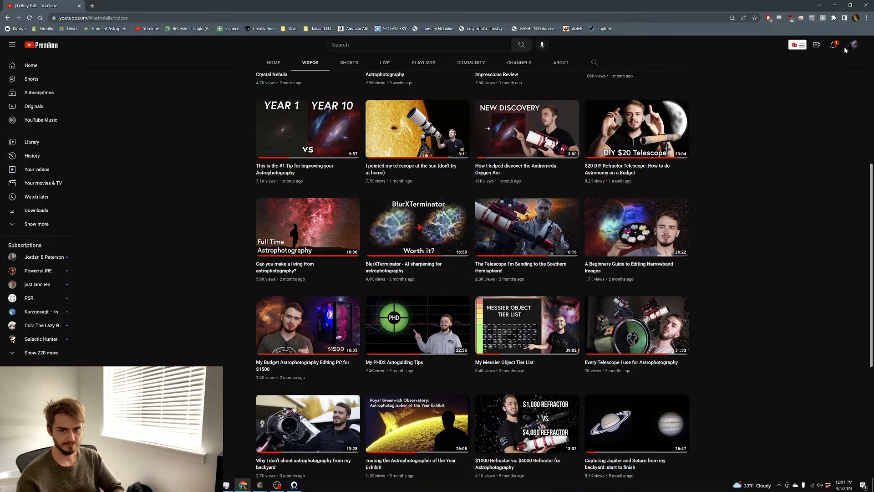
click(834, 5)
Switch to Photoshop and close the stream thumbnail document
scroll(319, 220, down, 2)
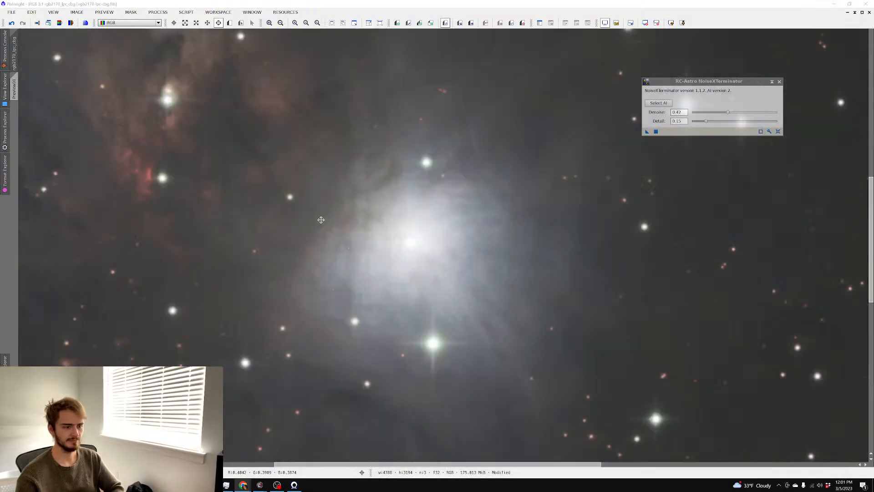
scroll(323, 220, up, 2)
scroll(323, 245, down, 1)
scroll(304, 267, up, 1)
key(alt+Tab)
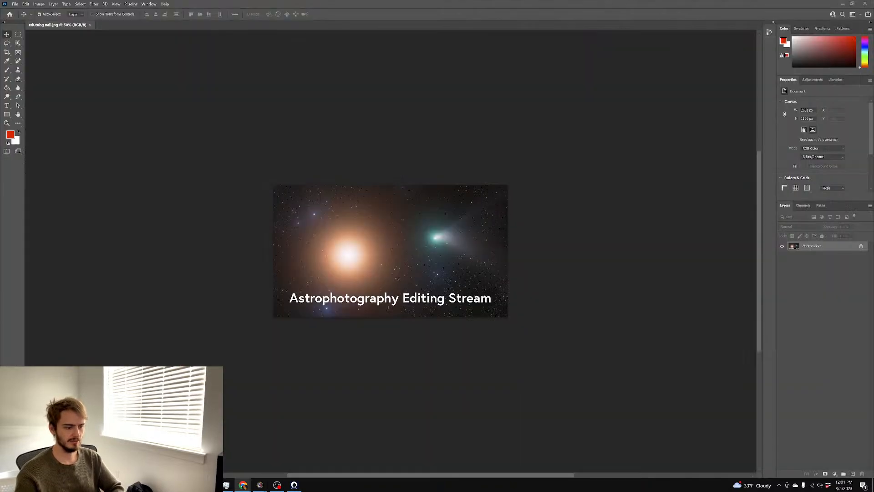
click(90, 26)
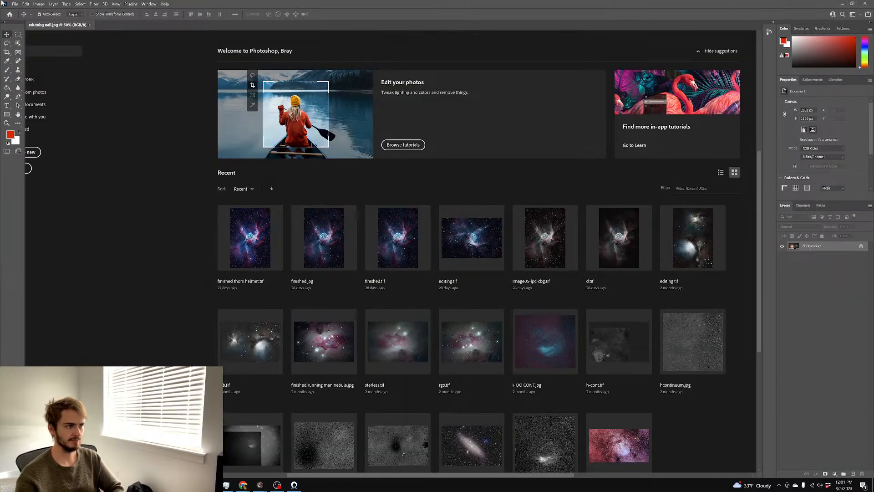
Open denoise.tif from D:\Images\john batch\master\2170
click(15, 4)
click(28, 23)
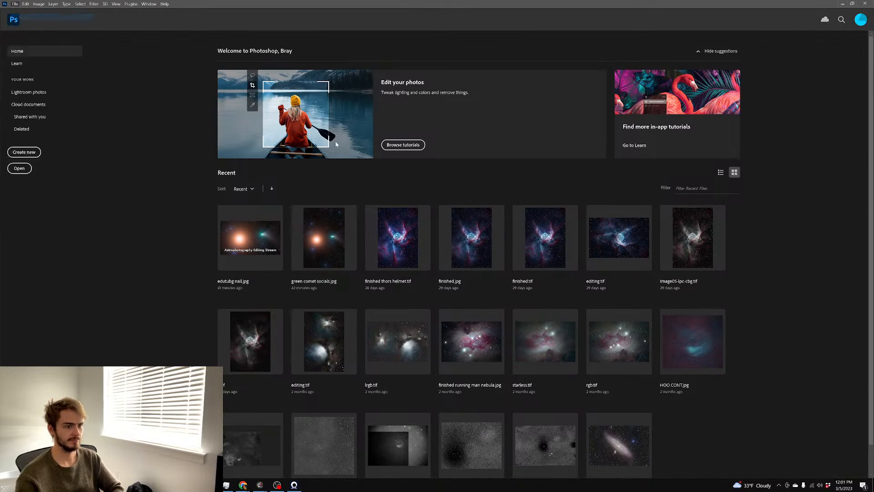
click(67, 117)
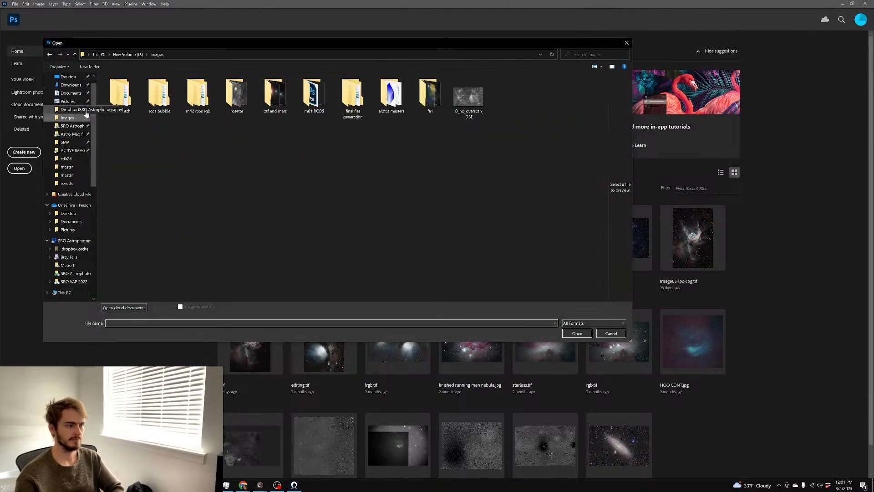
double_click(111, 97)
double_click(128, 110)
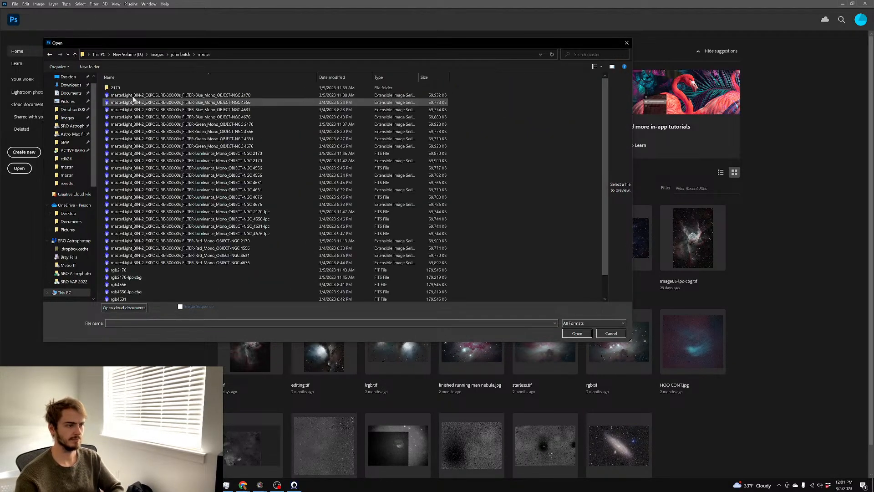
double_click(133, 91)
double_click(133, 93)
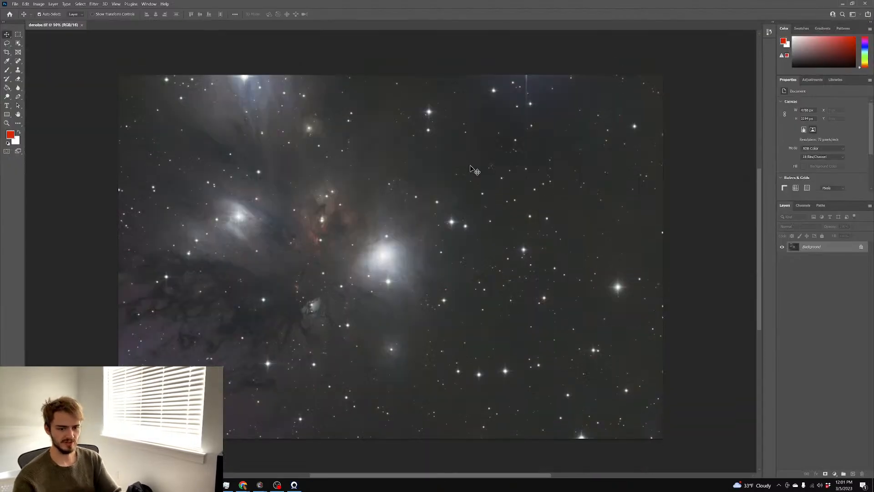
Duplicate the image layer and raise its Curves black point to darken the background
key(ctrl+j)
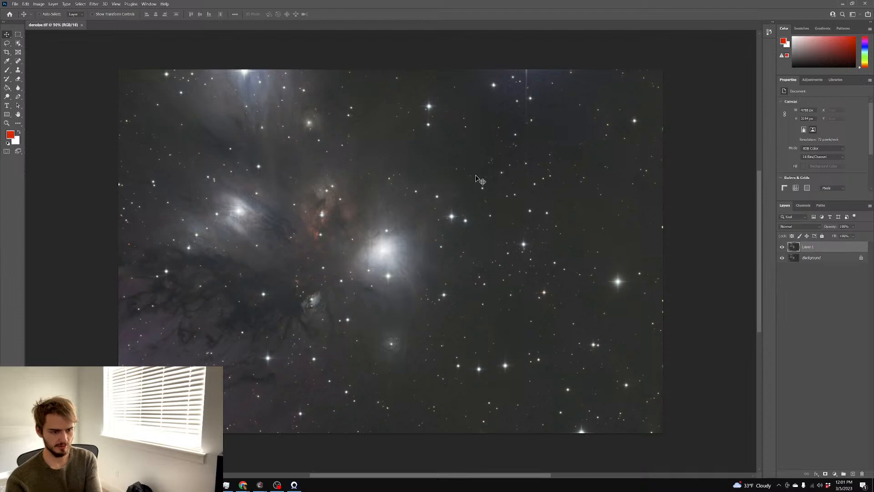
key(ctrl+m)
drag(674, 189, 677, 188)
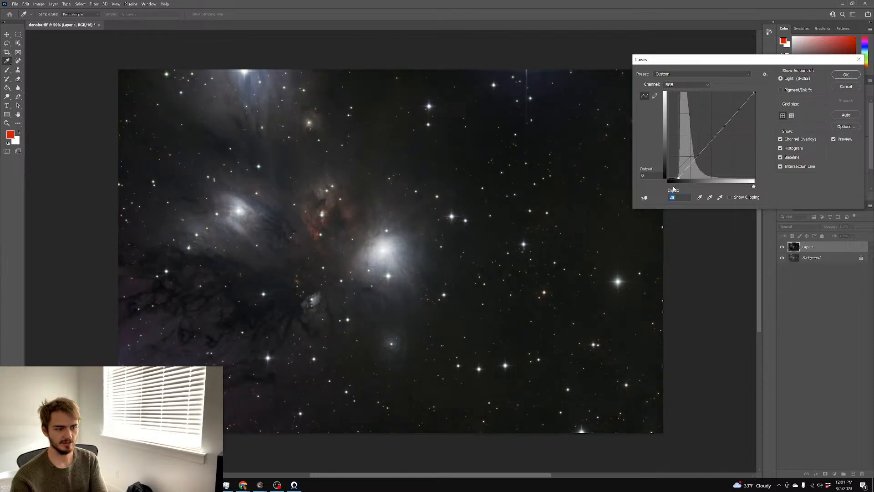
click(846, 75)
key(v)
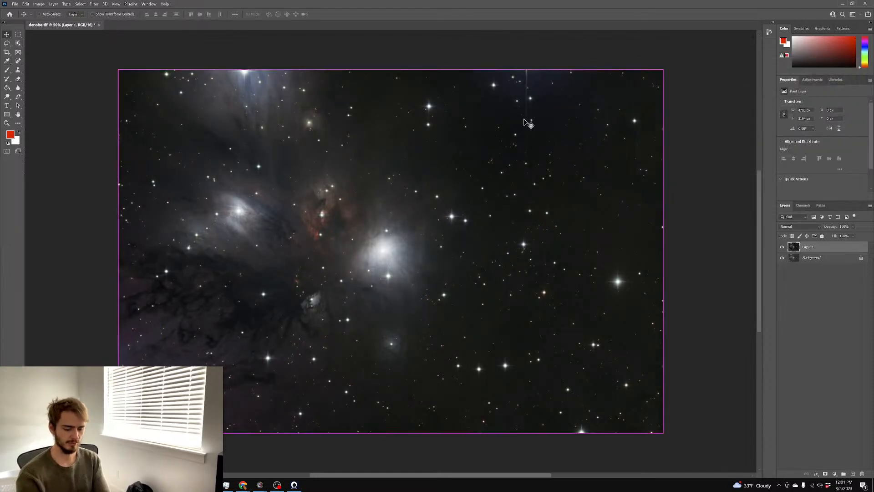
key(ctrl+plus)
key(ctrl+plus)
key(ctrl+plus)
key(ctrl+plus)
key(ctrl+plus)
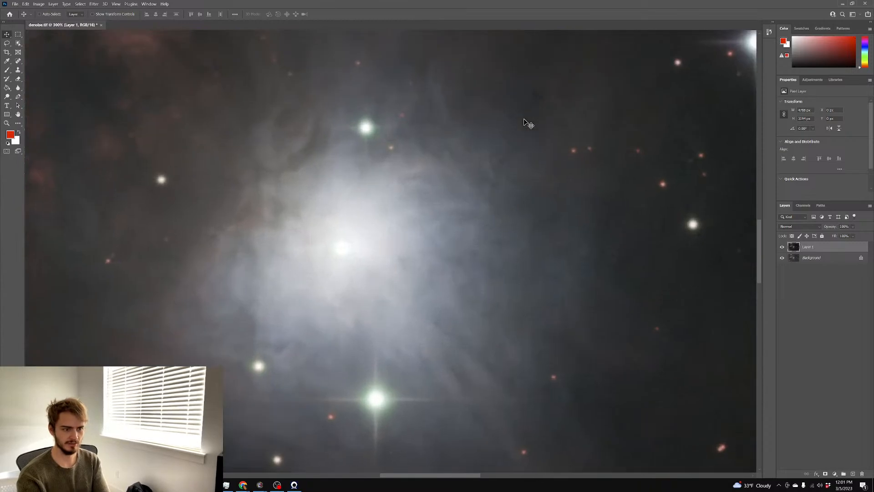
key(ctrl+minus)
key(ctrl+minus)
key(ctrl+minus)
key(ctrl+minus)
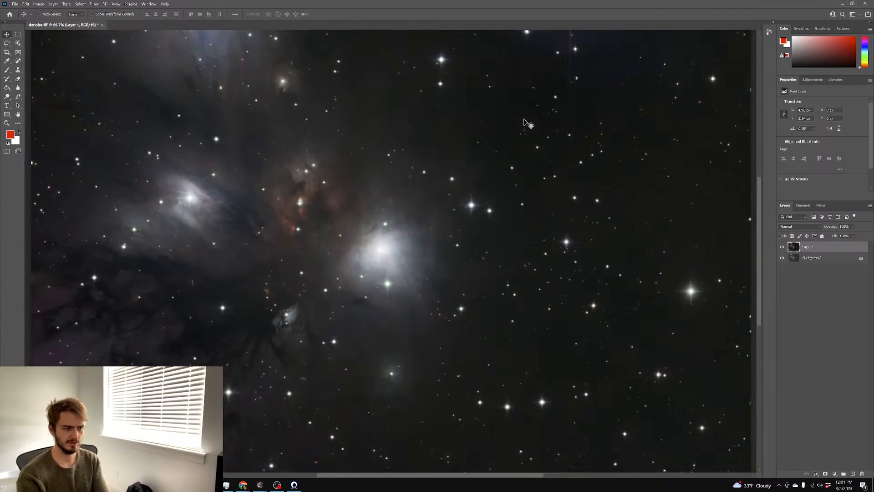
Duplicate that layer and bend its curve down to strongly darken the top copy
key(ctrl+j)
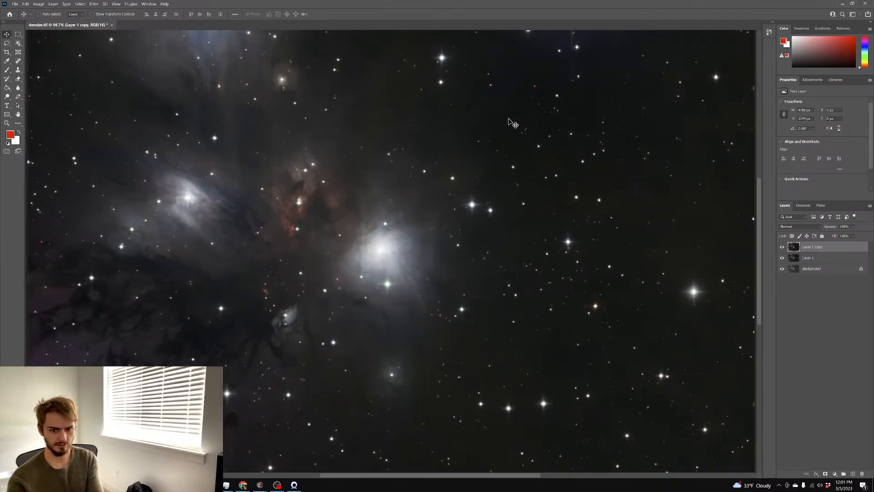
key(ctrl+m)
mouse_move(702, 147)
mouse_down()
mouse_move(719, 163)
mouse_move(714, 156)
mouse_up()
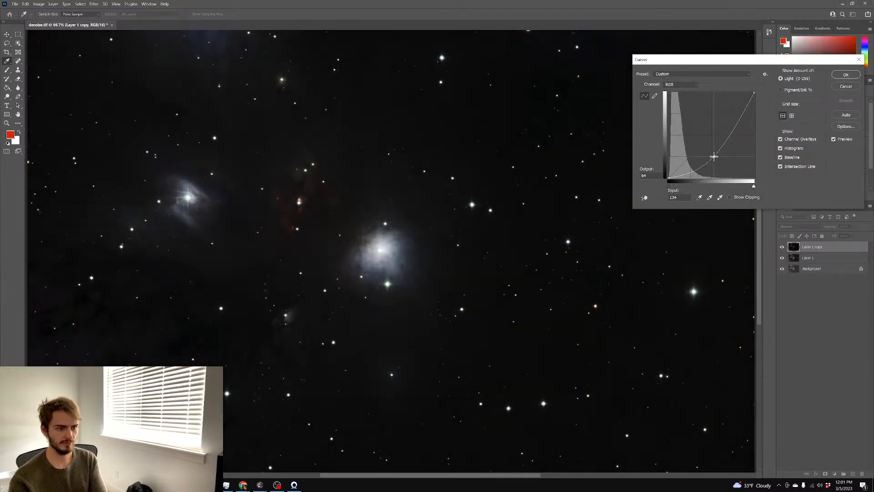
click(846, 75)
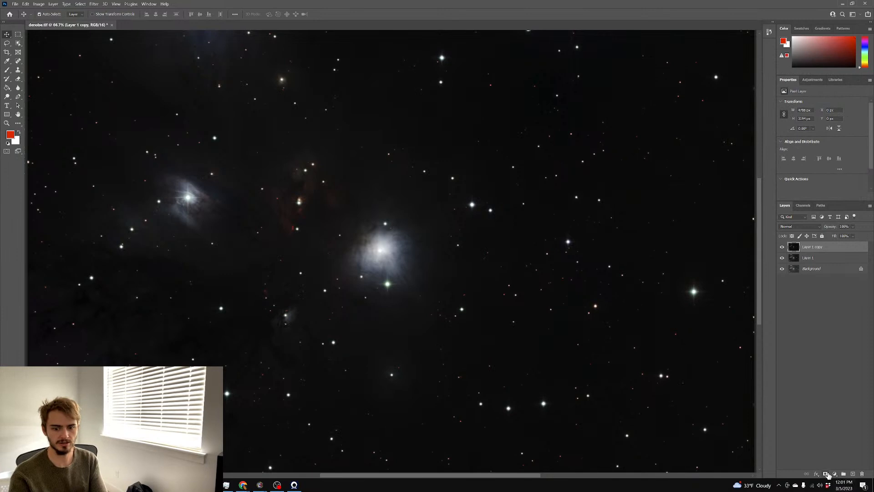
Add a layer mask to the darkened copy and fill it black to hide the copy
click(825, 473)
key(g)
key(d)
key(x)
click(164, 157)
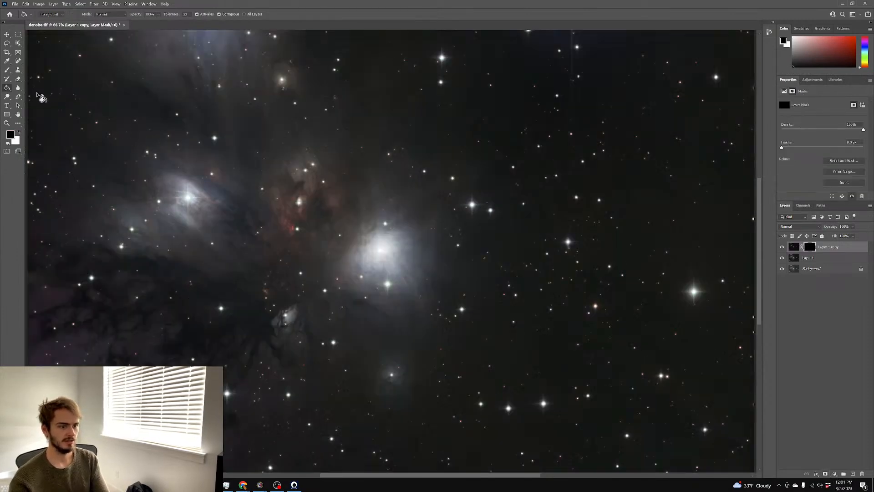
Paint white on the mask with a soft 40% brush over the bright nebula cores
key(b)
key(x)
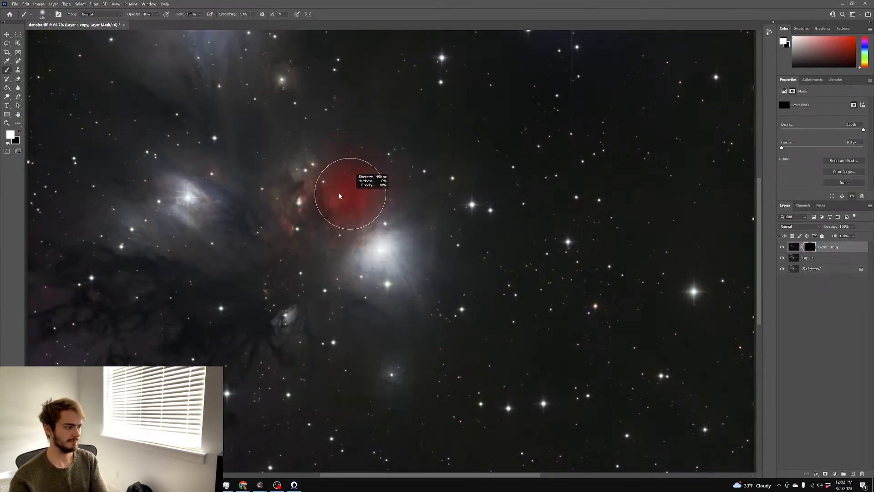
drag(424, 256, 365, 261)
click(387, 248)
click(387, 248)
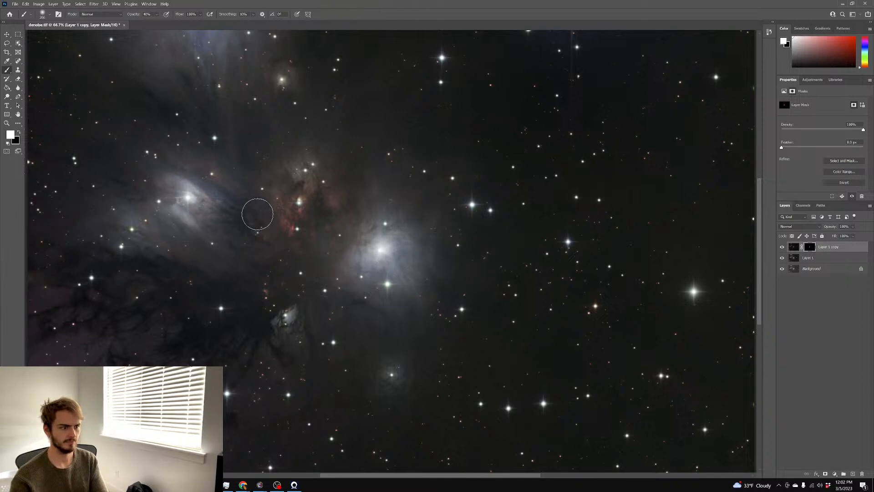
scroll(282, 248, up, 3)
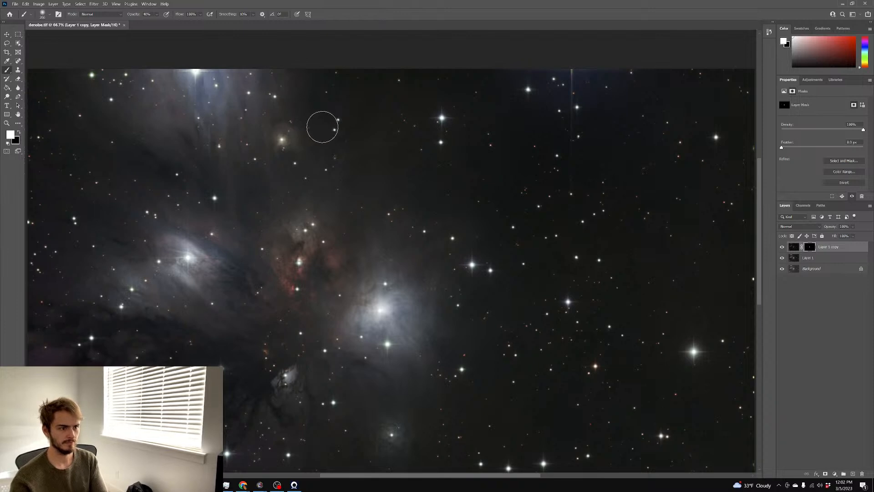
scroll(321, 127, down, 2)
scroll(321, 127, left, 3)
scroll(321, 128, down, 3)
scroll(321, 127, up, 1)
scroll(321, 129, right, 3)
scroll(332, 137, up, 1)
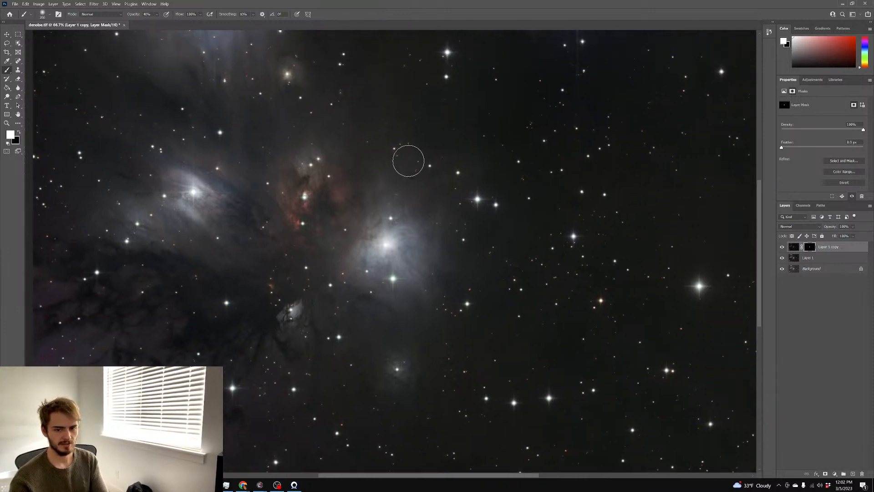
Flatten the image, duplicate it, and try Curves and a strong Levels midtone brightening, cancelling both
right_click(807, 272)
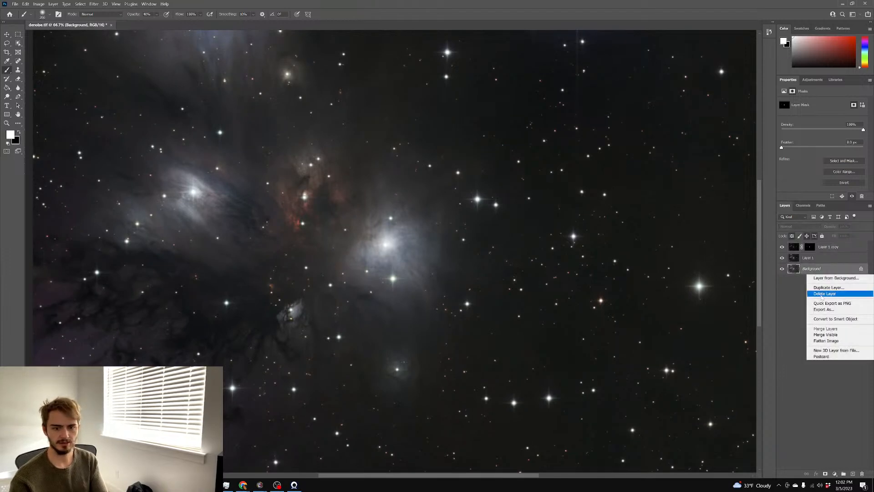
click(836, 341)
key(ctrl+minus)
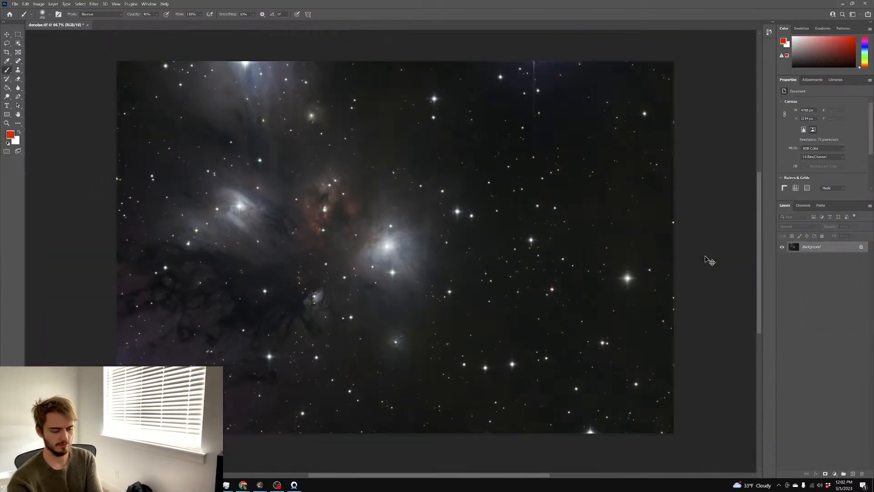
key(ctrl+j)
key(ctrl+m)
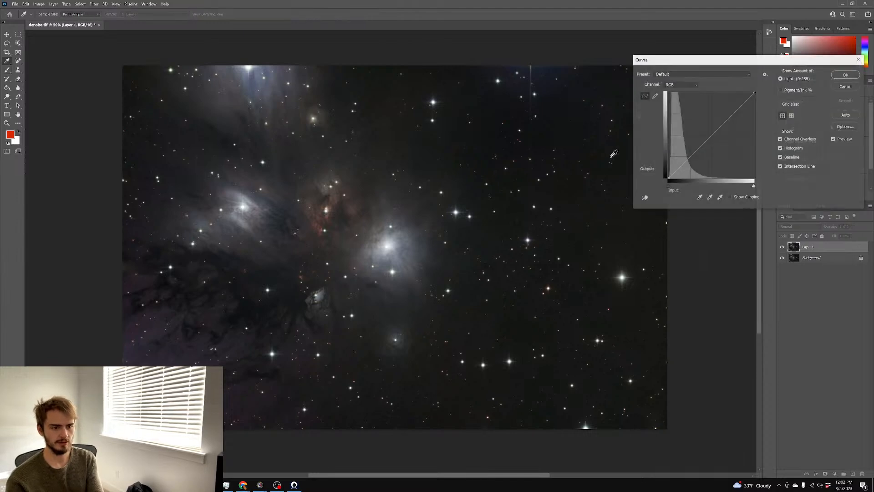
click(843, 89)
key(ctrl+l)
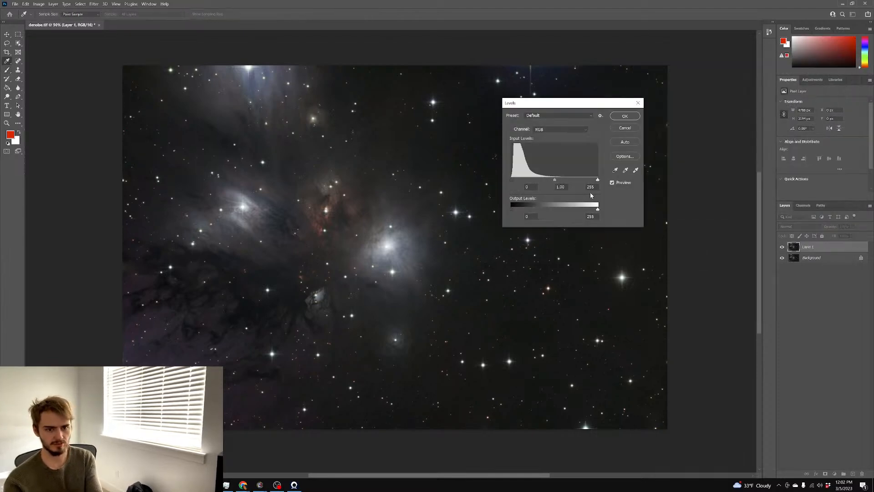
mouse_move(551, 183)
mouse_down()
mouse_move(515, 179)
mouse_move(550, 182)
mouse_move(542, 182)
mouse_up()
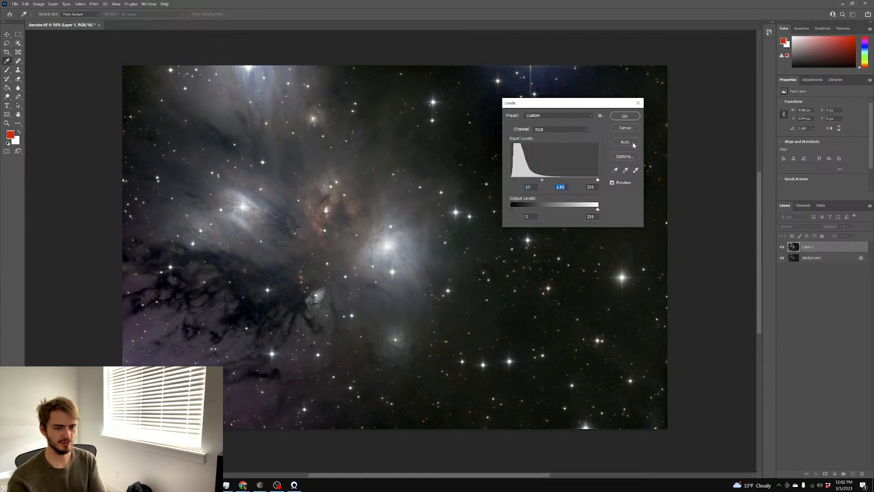
click(626, 128)
Cancel a second Curves attempt and flatten everything into a single Background layer
key(b)
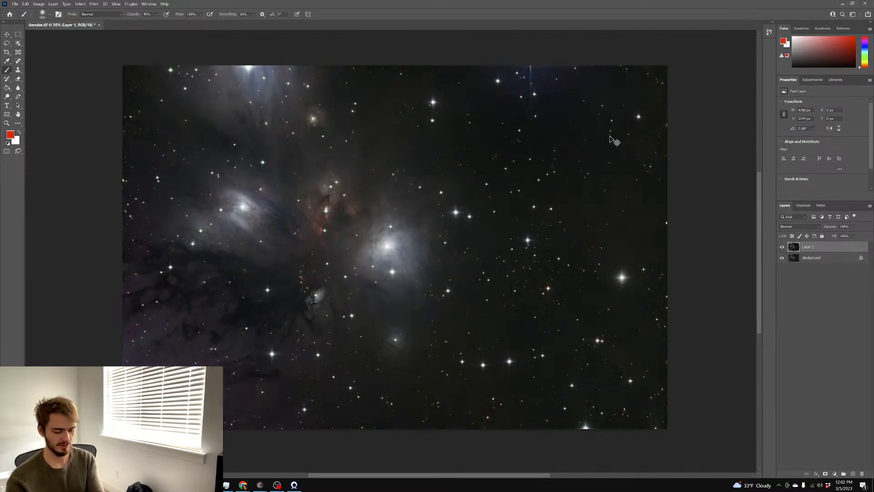
key(ctrl+m)
click(846, 87)
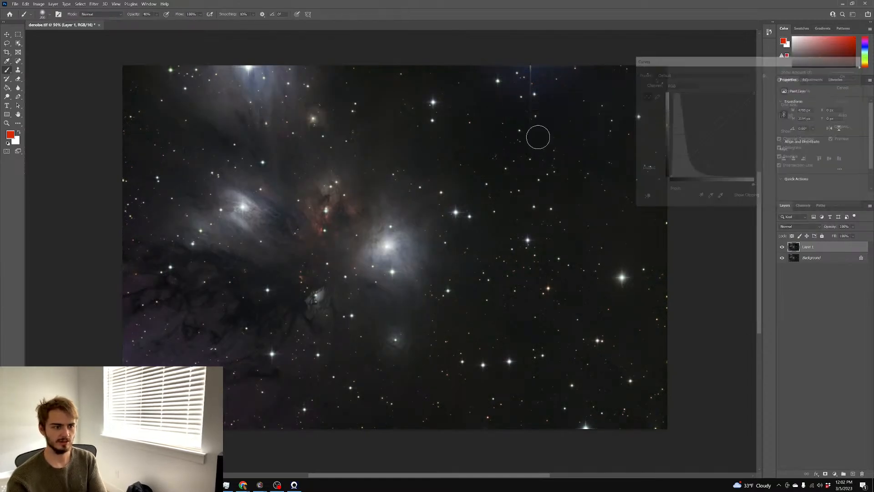
right_click(804, 257)
click(817, 324)
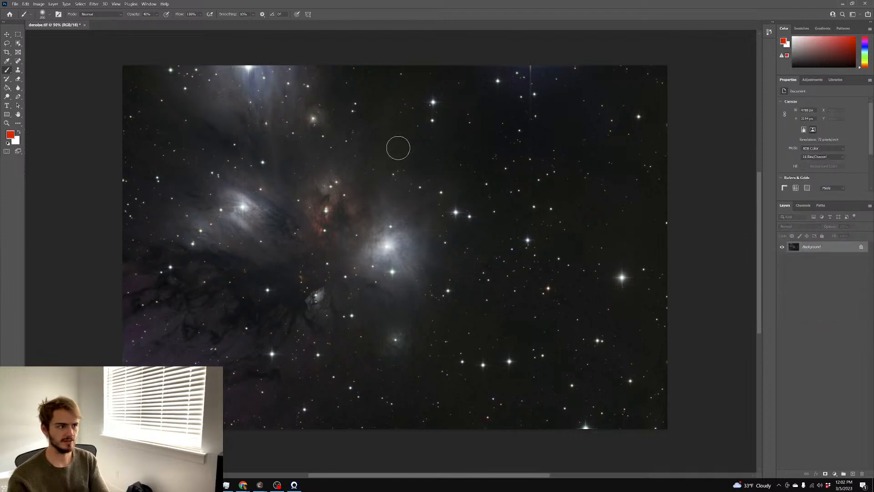
Save the flattened image as editing.tif and switch back to PixInsight
key(ctrl+shift+s)
text(editing)
key(Return)
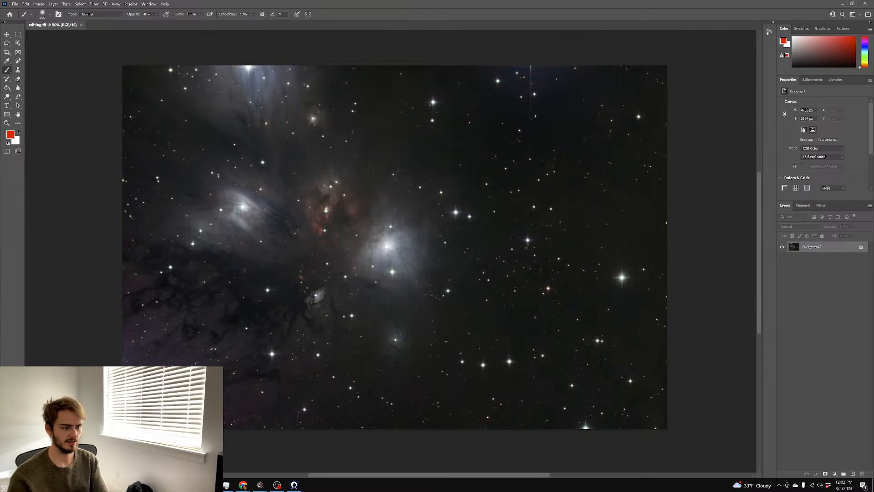
key(alt+Tab)
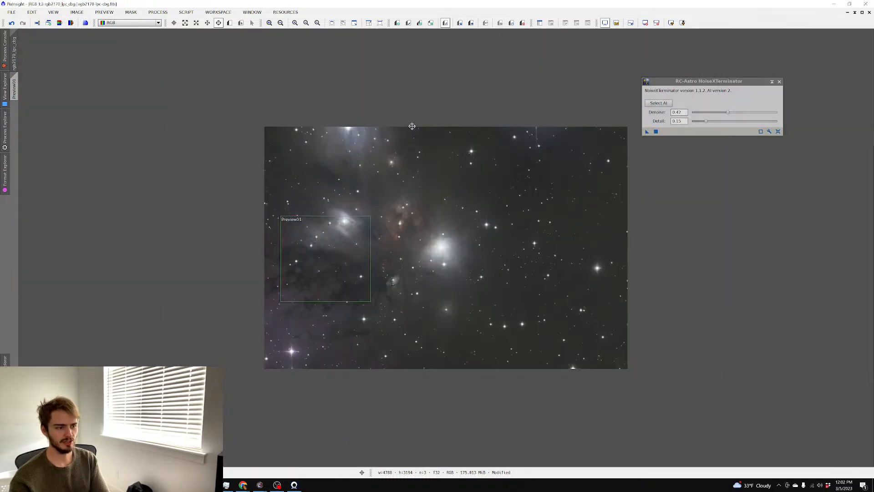
Open editing.tif from the 2170 folder in PixInsight
scroll(412, 126, up, 1)
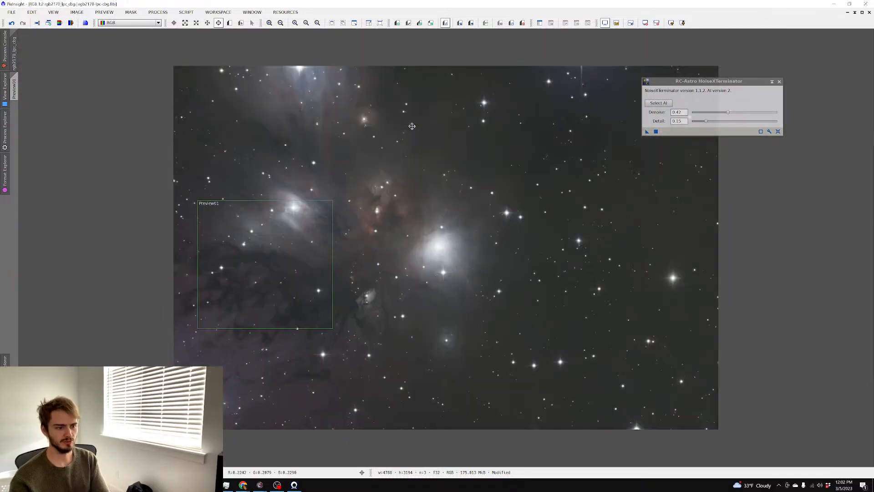
click(855, 12)
double_click(433, 124)
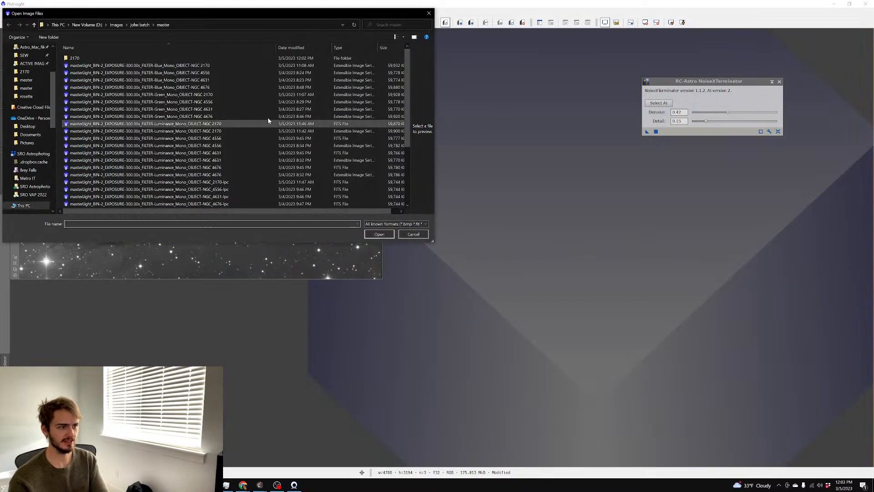
double_click(105, 58)
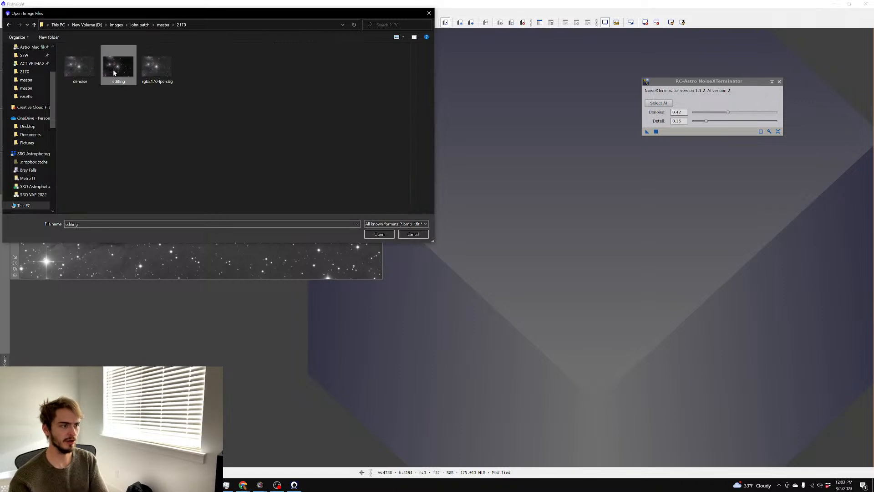
double_click(117, 69)
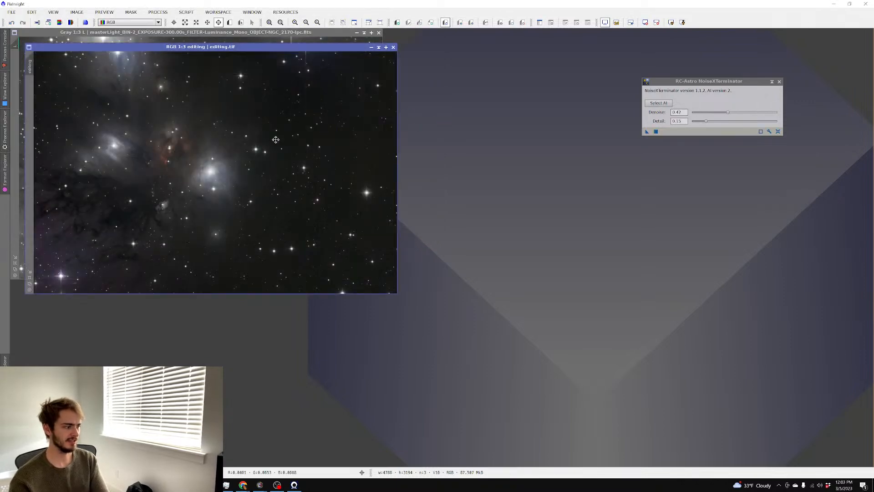
Maximise editing.tif and zoom and pan to inspect the nebula, then show All Processes
click(386, 47)
scroll(311, 103, up, 4)
scroll(313, 105, down, 2)
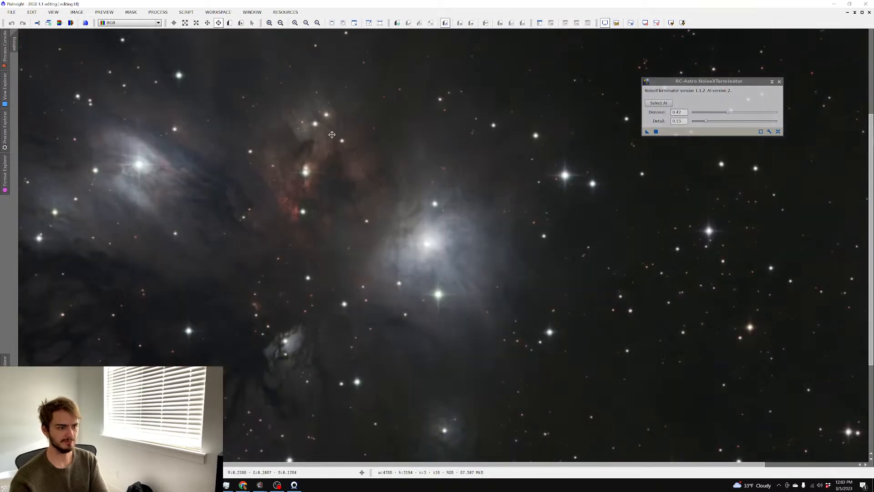
drag(330, 135, 441, 100)
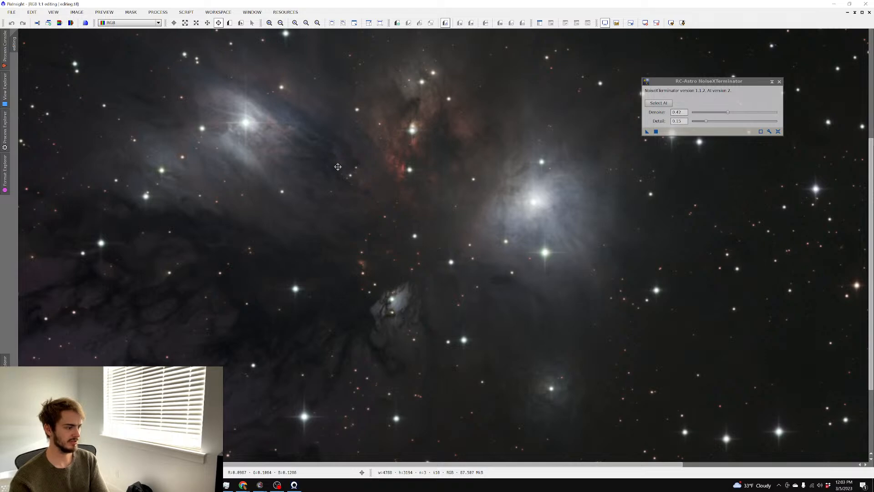
scroll(337, 167, up, 2)
scroll(338, 168, down, 3)
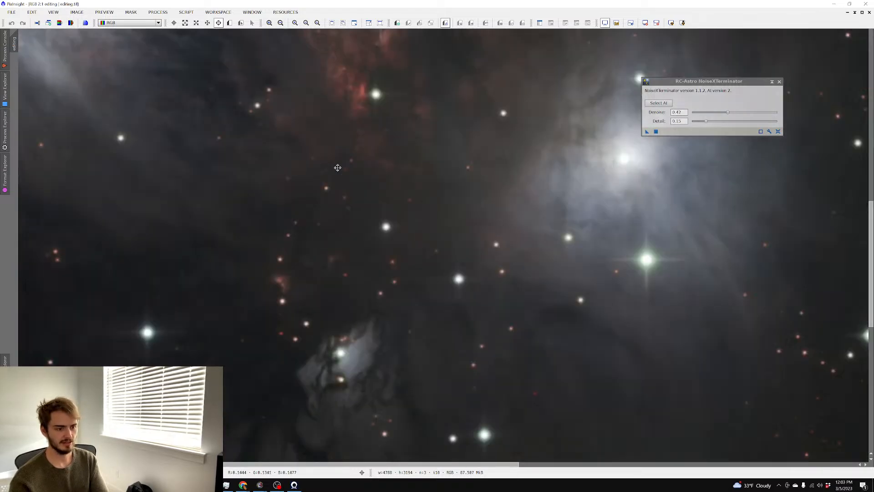
scroll(337, 168, up, 1)
scroll(338, 168, down, 1)
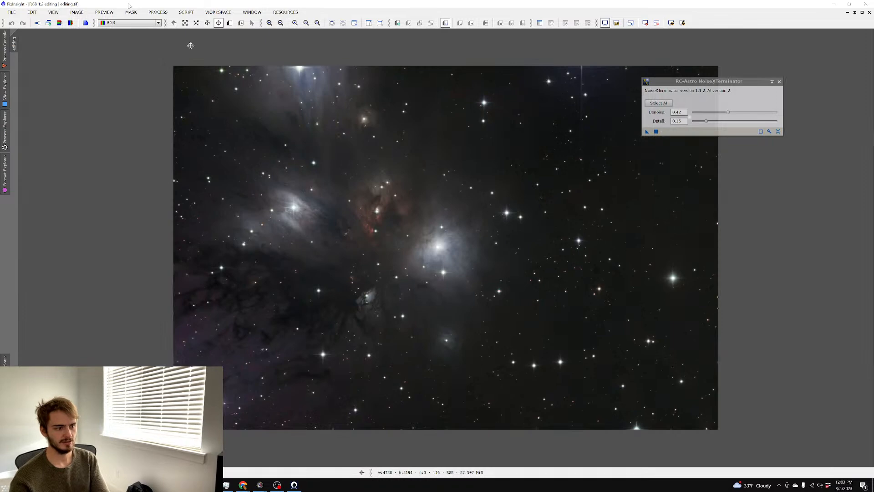
click(158, 12)
Run StarXTerminator on editing.tif to strip the stars from the NGC 2170 nebula
mouse_move(177, 22)
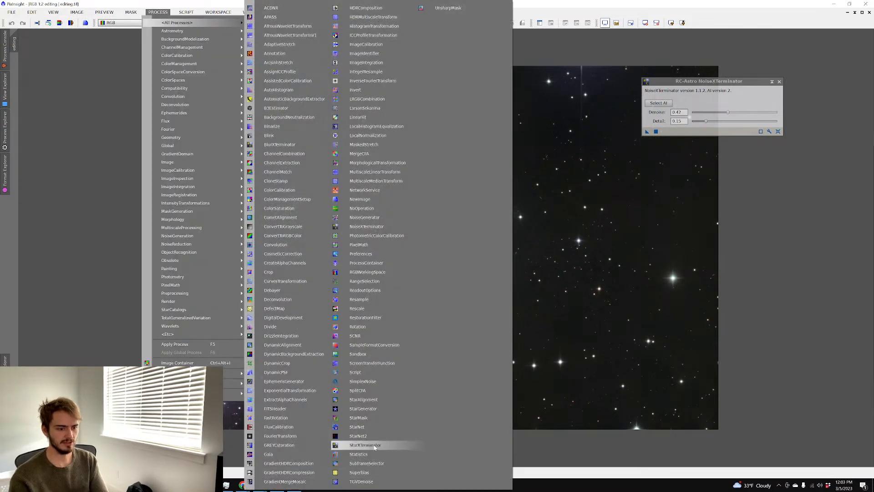
click(396, 445)
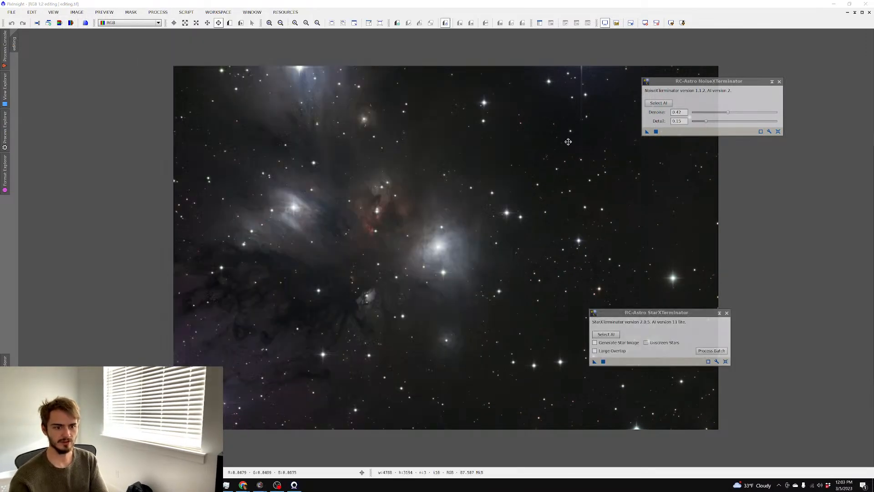
drag(626, 311, 741, 174)
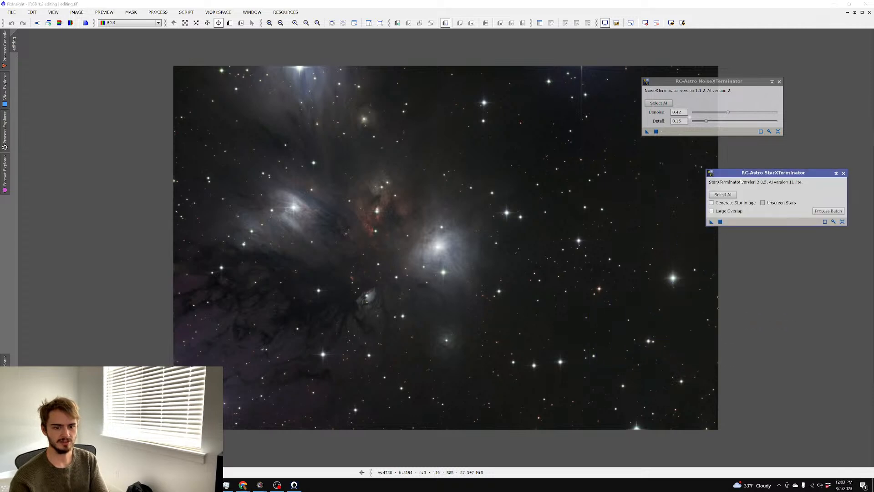
click(721, 223)
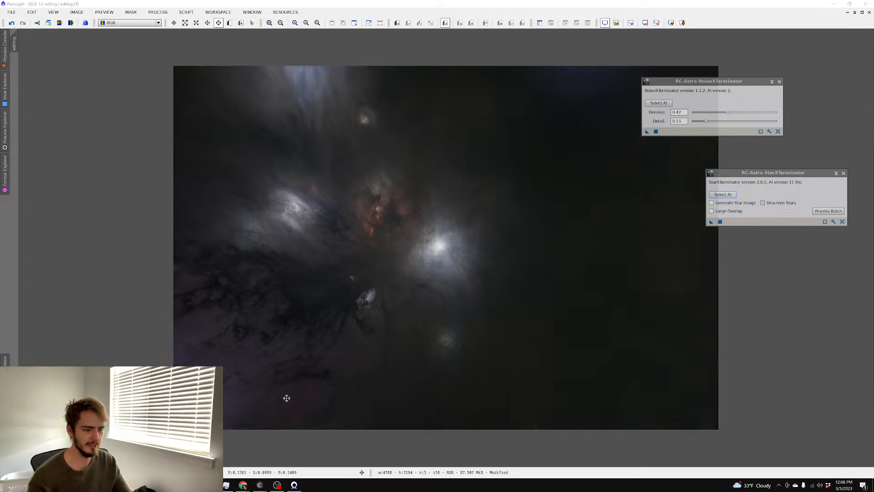
Save the starless image as editing_s.tif, a 16-bit unsigned integer TIFF, without overwriting editing
scroll(295, 349, up, 2)
scroll(295, 349, down, 4)
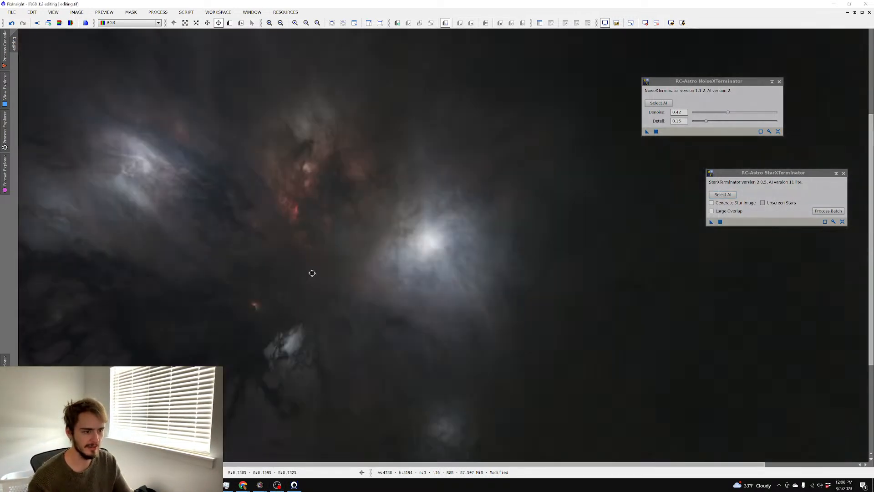
scroll(311, 272, up, 1)
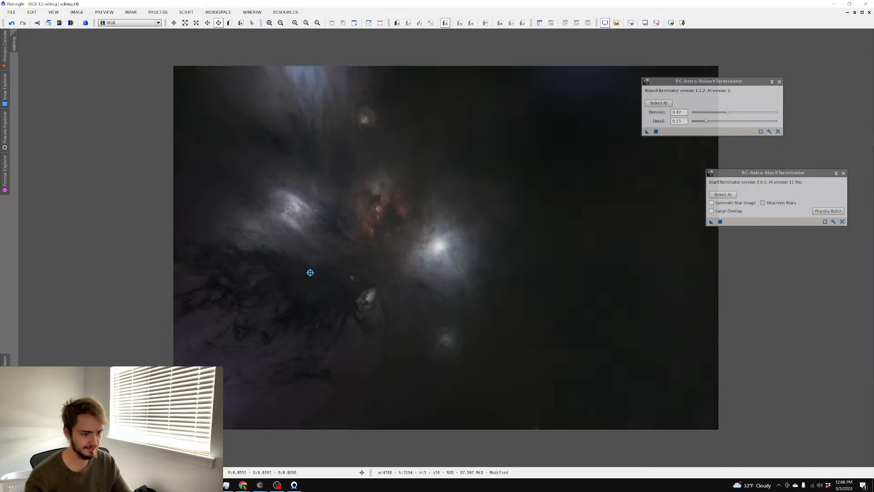
key(ctrl+shift+s)
click(380, 234)
click(454, 256)
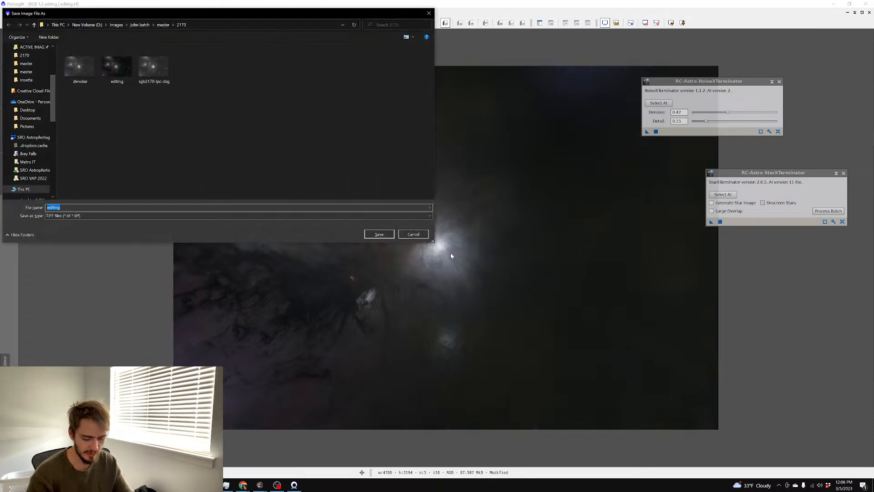
key(Return)
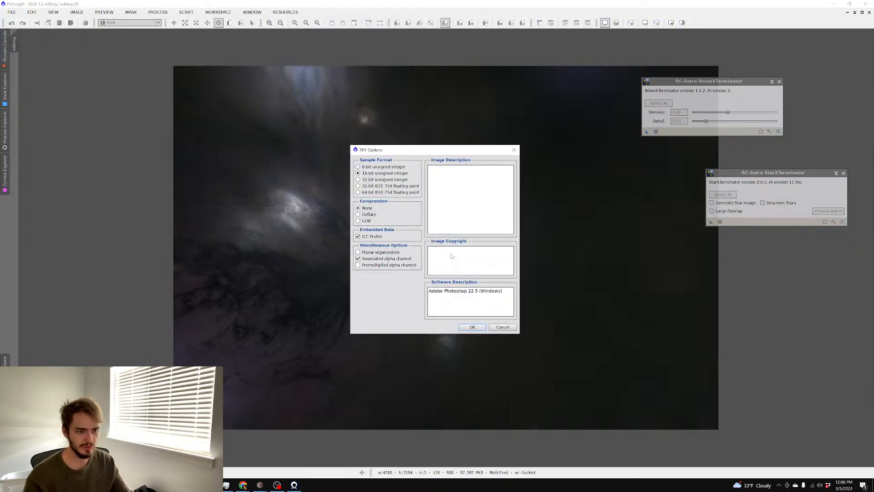
key(Return)
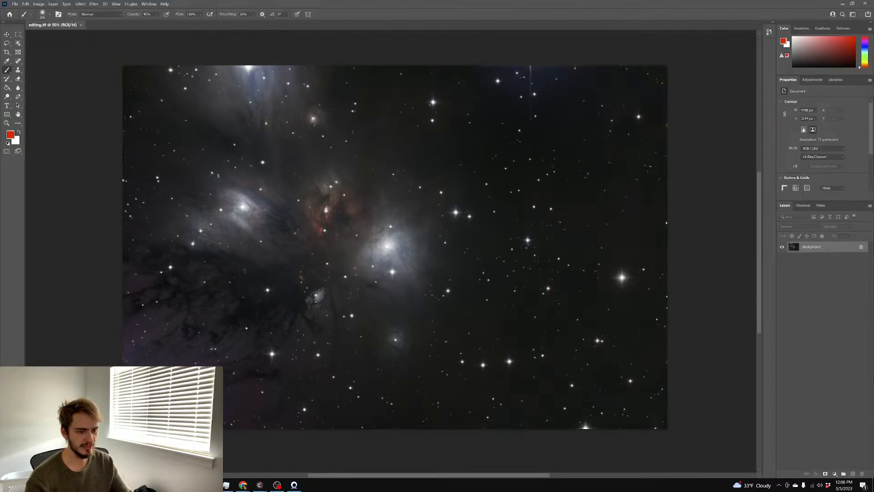
Resume the paused file copy and hide its progress window
click(182, 455)
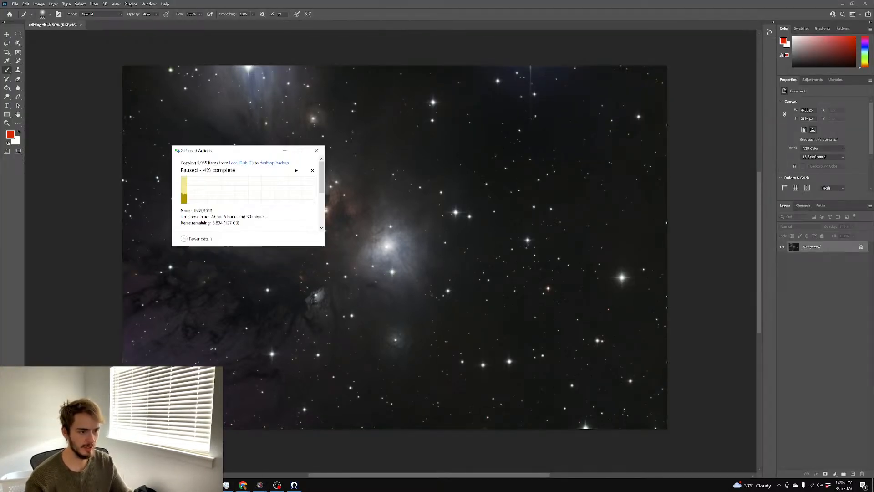
scroll(256, 206, down, 3)
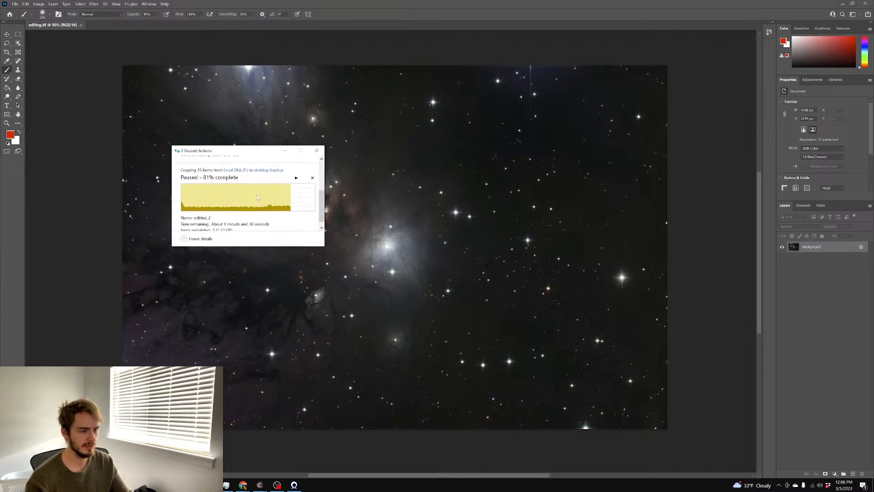
click(285, 150)
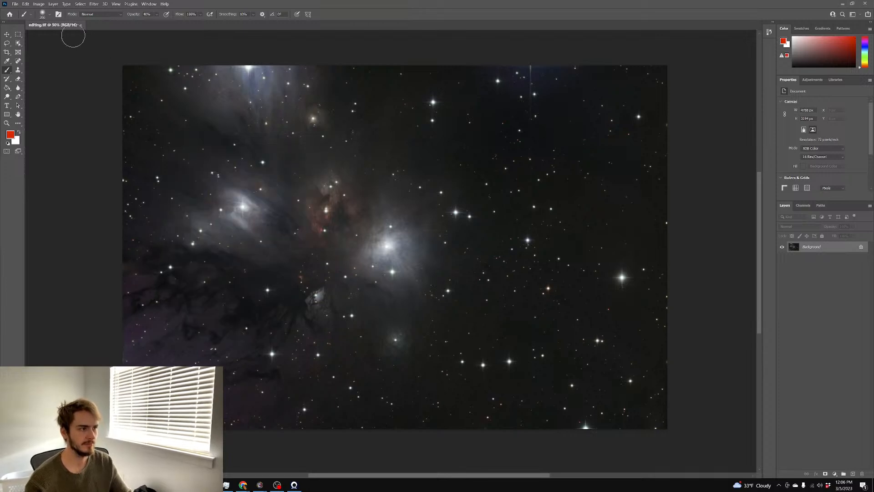
click(237, 455)
scroll(303, 176, up, 3)
click(297, 170)
scroll(255, 191, down, 3)
scroll(245, 193, up, 2)
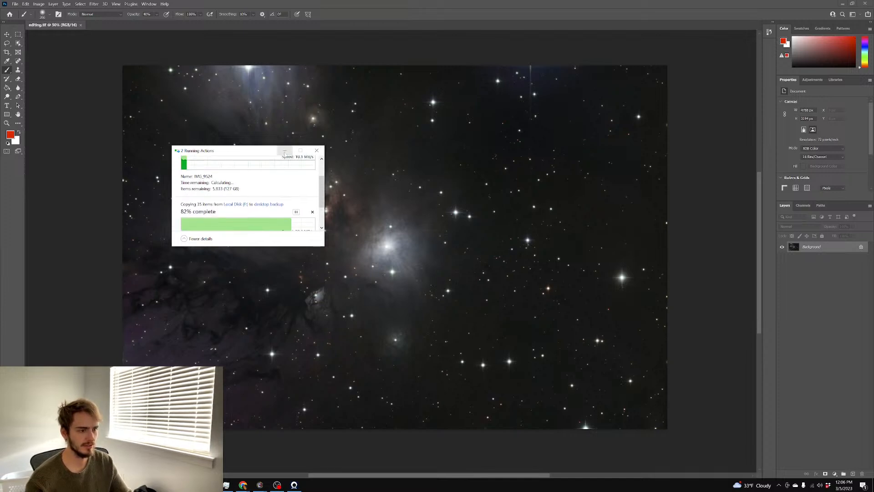
click(285, 151)
Open editing_s.tif from the 2170 folder and try a steep Curves brightening, then cancel it
click(15, 4)
click(24, 17)
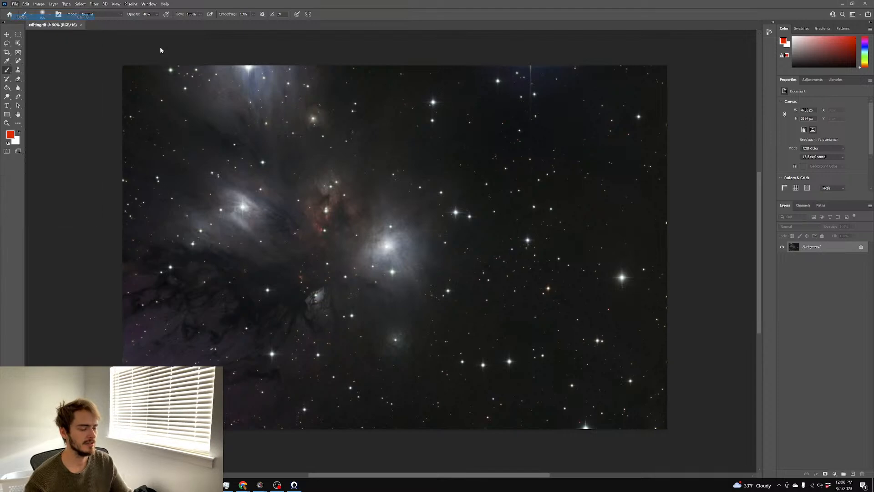
double_click(196, 91)
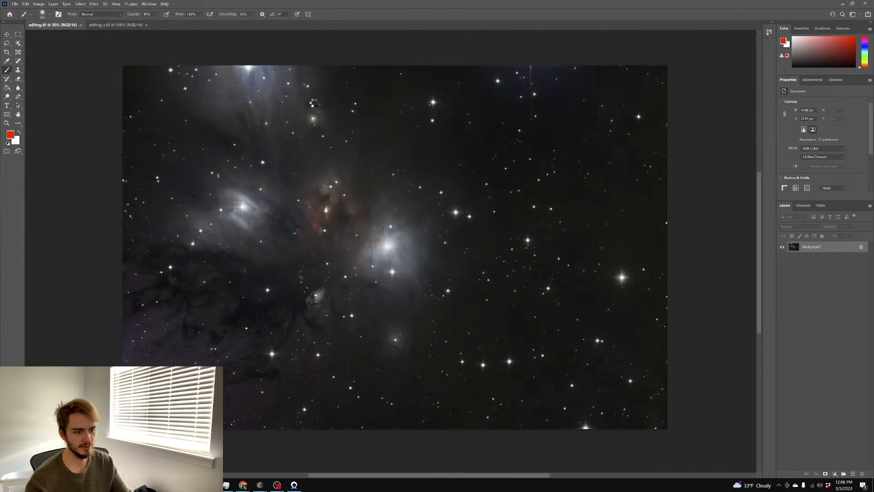
key(ctrl+m)
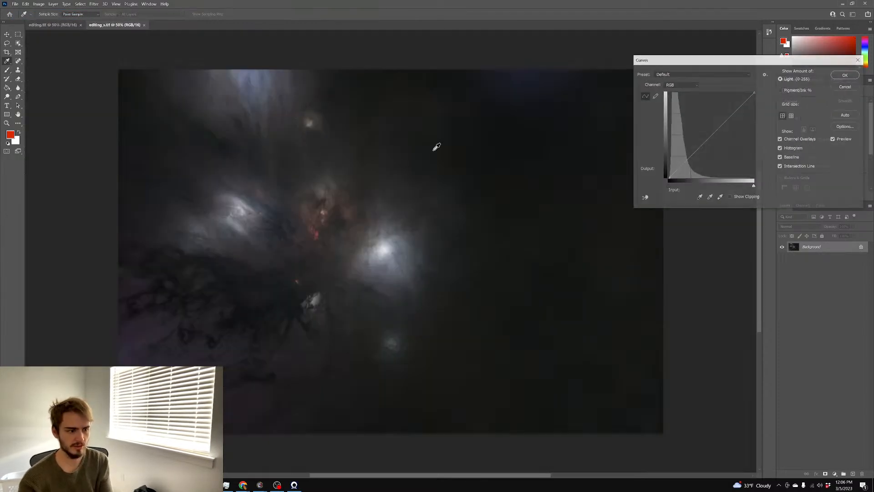
drag(700, 146, 688, 132)
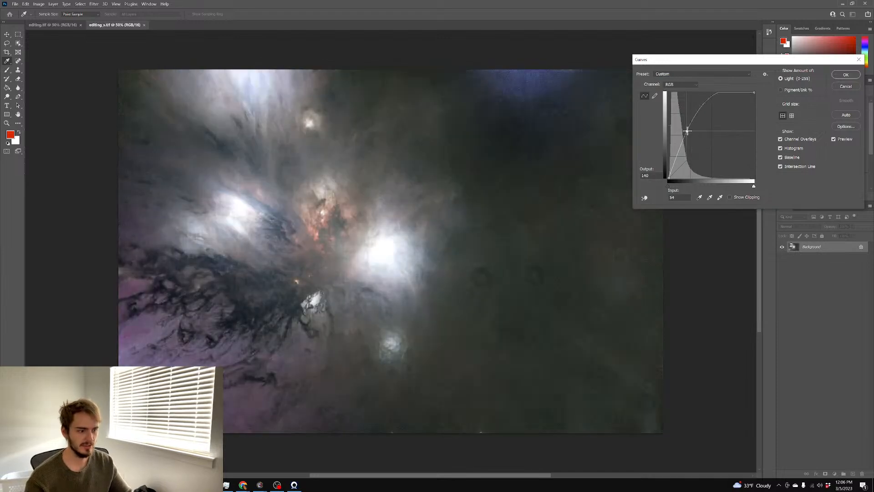
click(851, 87)
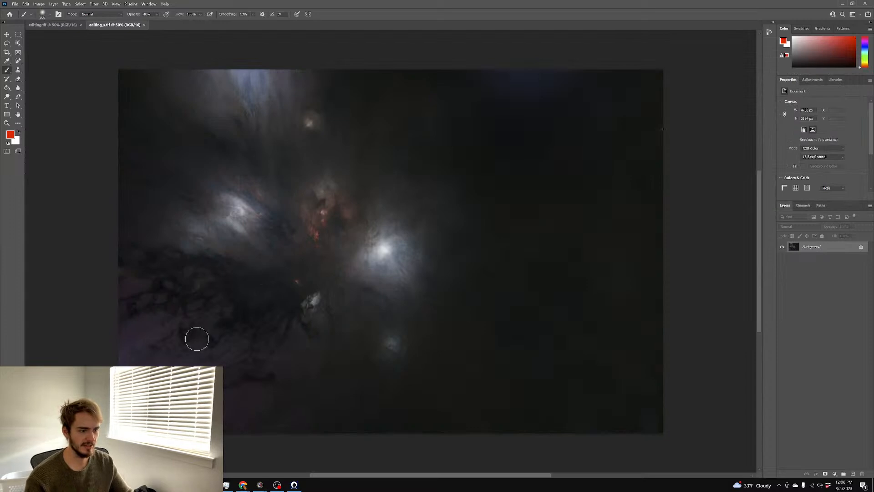
In Camera Raw, set Exposure +1.75, Noise Reduction 64 and Color Noise Reduction 26
scroll(232, 260, down, 2)
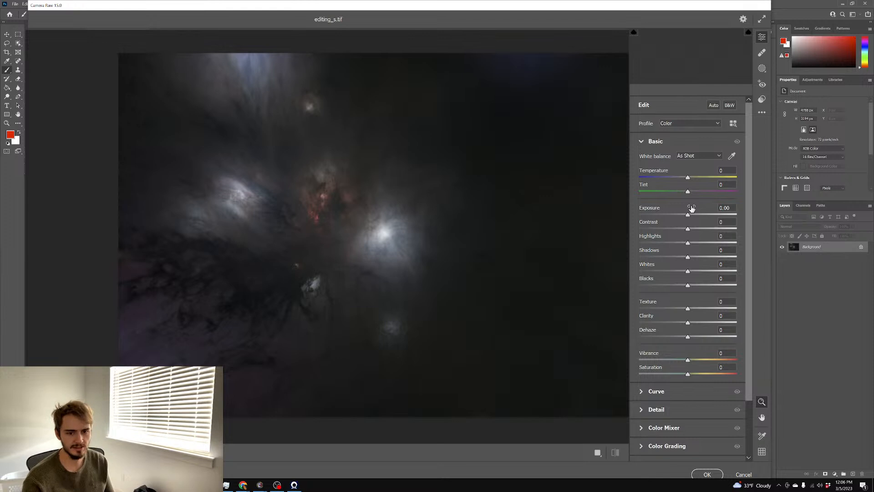
click(704, 214)
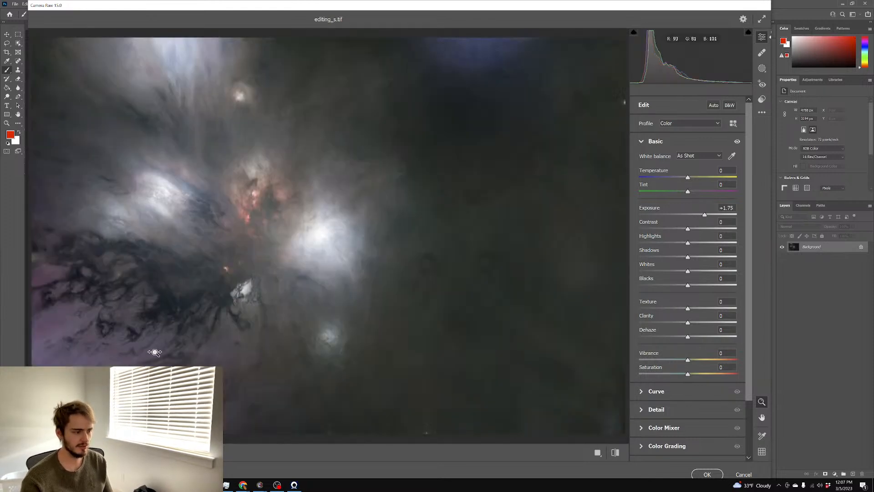
click(138, 353)
click(656, 409)
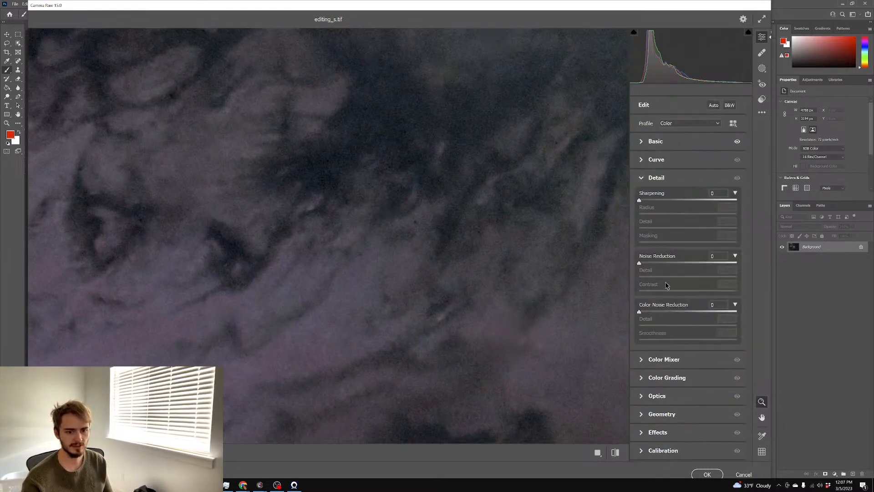
click(666, 312)
click(678, 263)
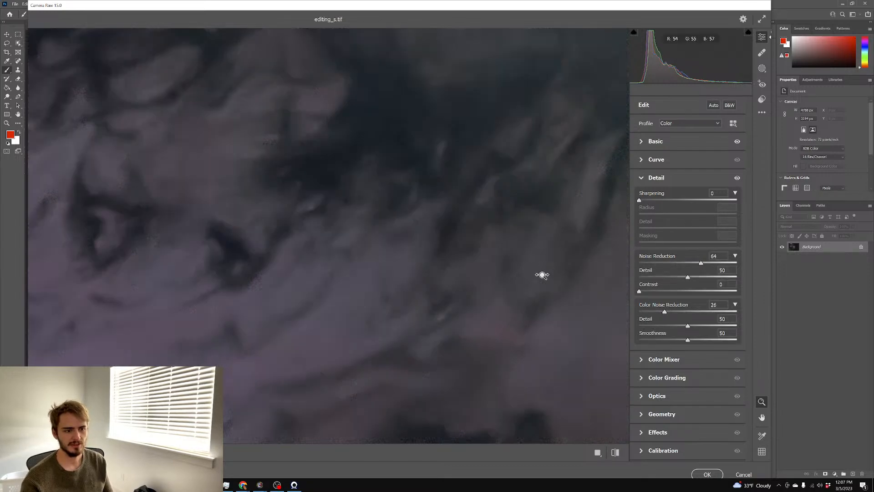
alt+click(461, 272)
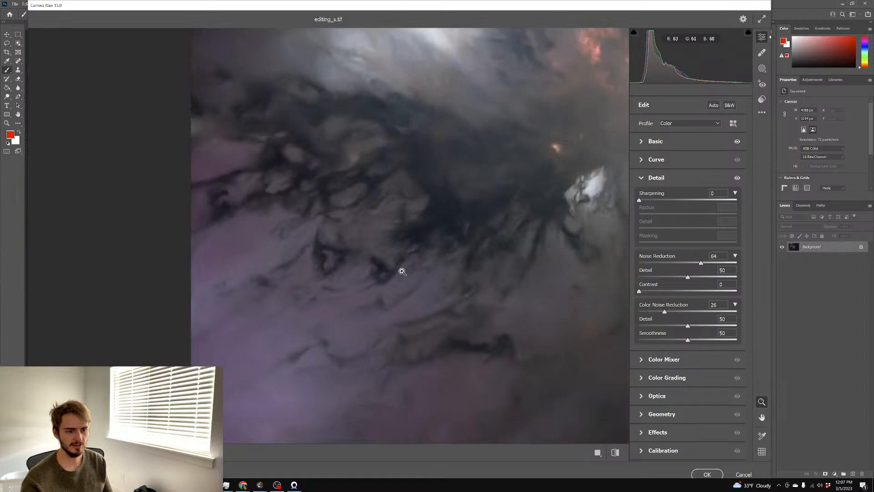
drag(608, 278, 453, 190)
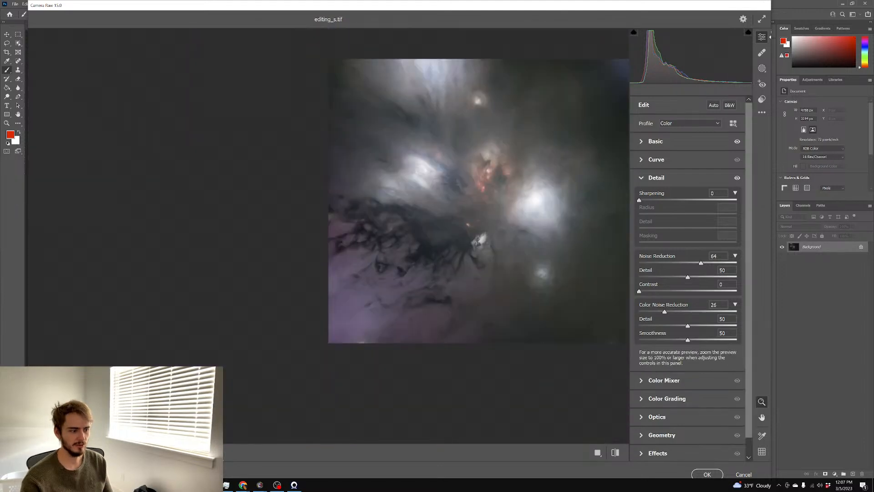
Boost Saturation to +24 and apply the Camera Raw edits
click(674, 143)
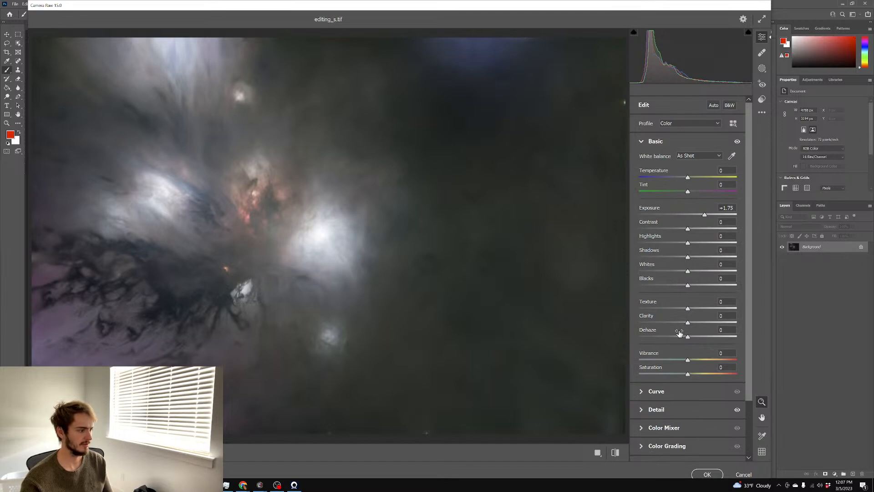
click(696, 374)
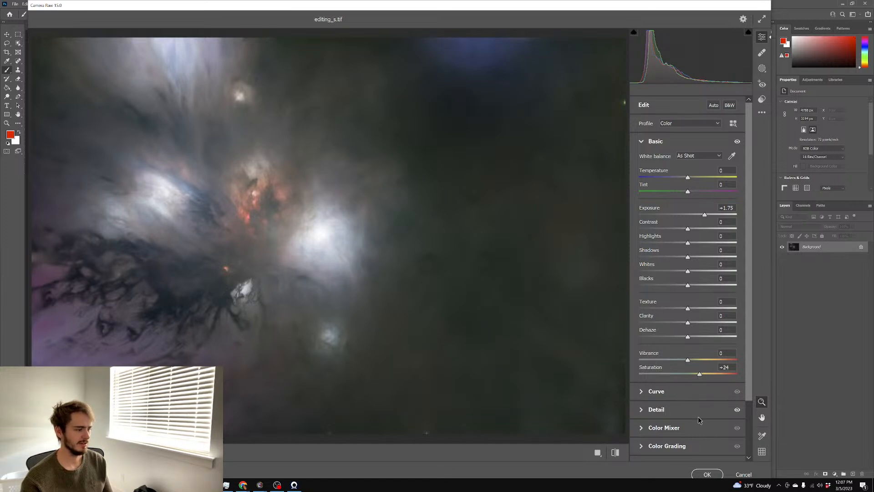
click(708, 475)
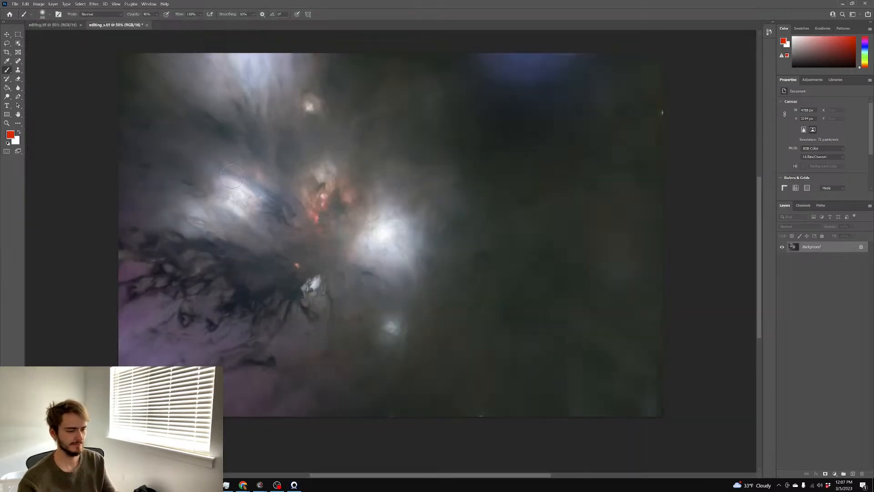
Paste the starless nebula into editing.tif as Layer 1 in Screen blend mode
click(53, 25)
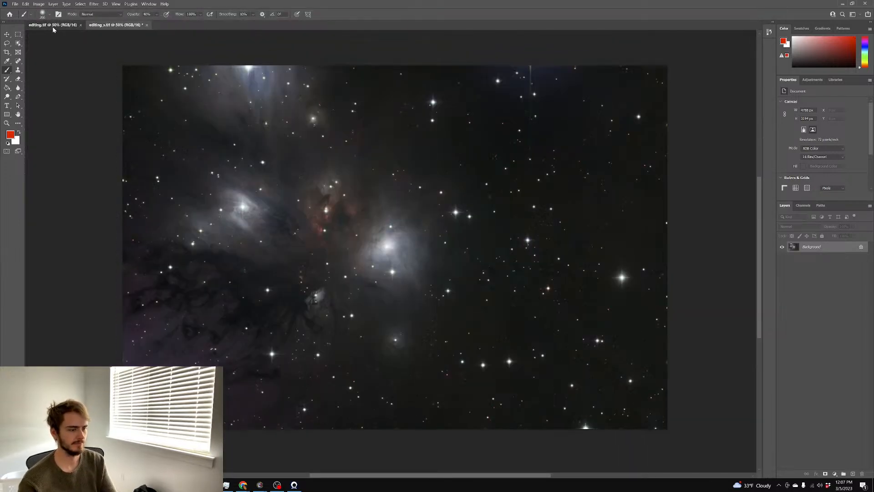
key(ctrl+v)
click(800, 226)
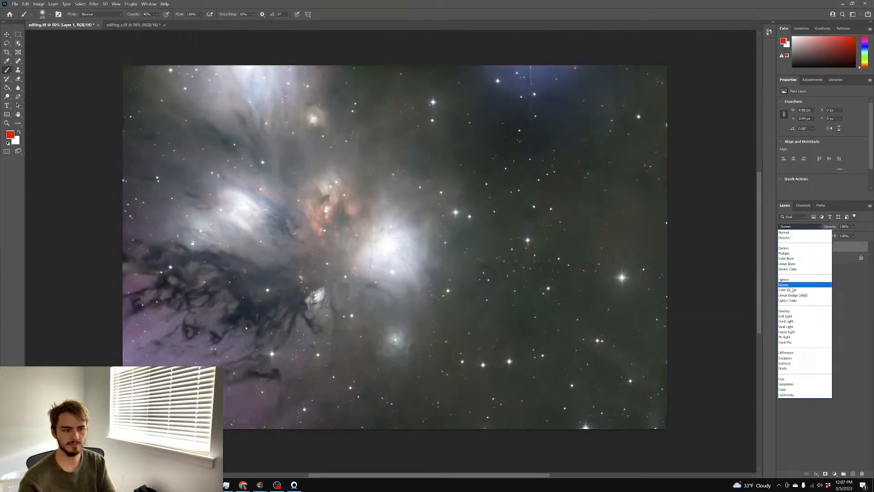
click(794, 268)
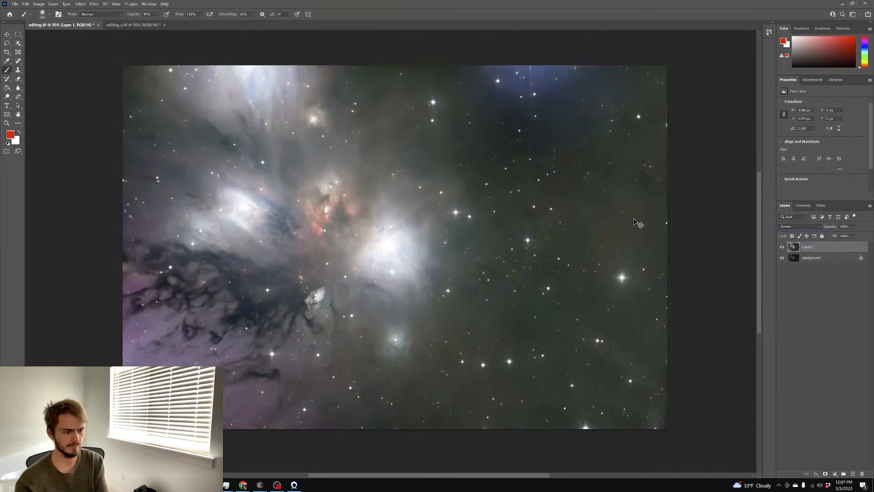
Darken Layer 1 with a pulled-down curve and add a layer mask to it
key(ctrl+m)
mouse_move(707, 139)
mouse_down()
mouse_move(709, 160)
mouse_move(714, 155)
mouse_up()
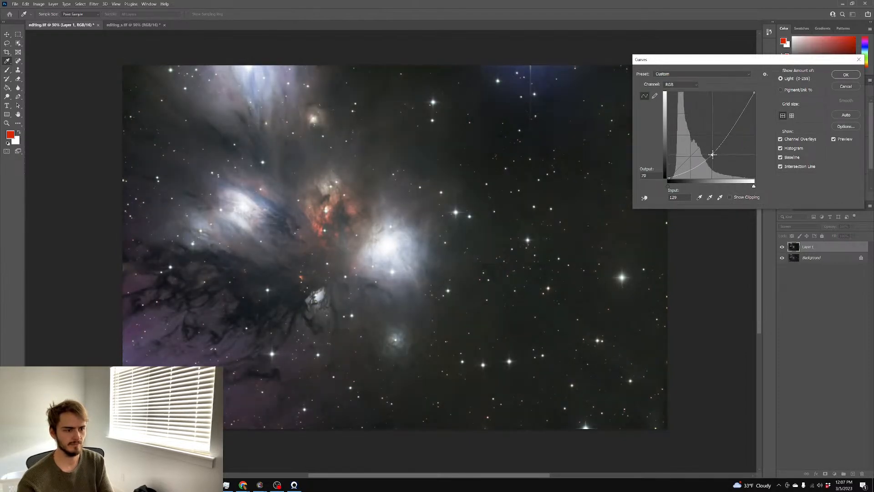
click(843, 74)
click(825, 474)
Fill Layer 1's mask with black to hide the screened nebula
key(g)
key(x)
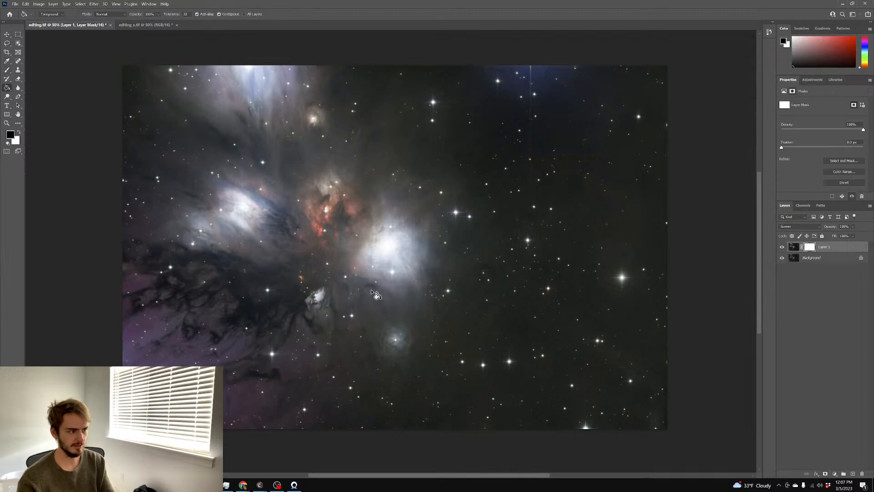
click(377, 295)
scroll(262, 311, up, 2)
scroll(262, 311, left, 3)
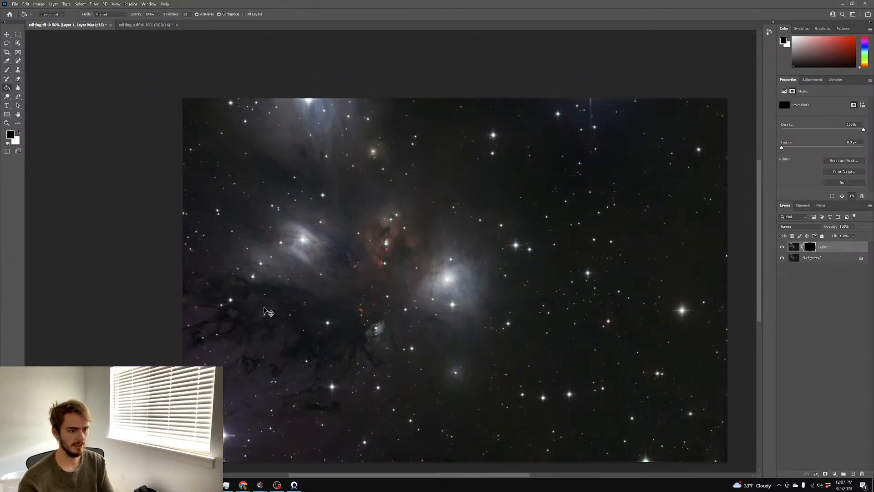
scroll(261, 311, left, 3)
scroll(446, 261, down, 2)
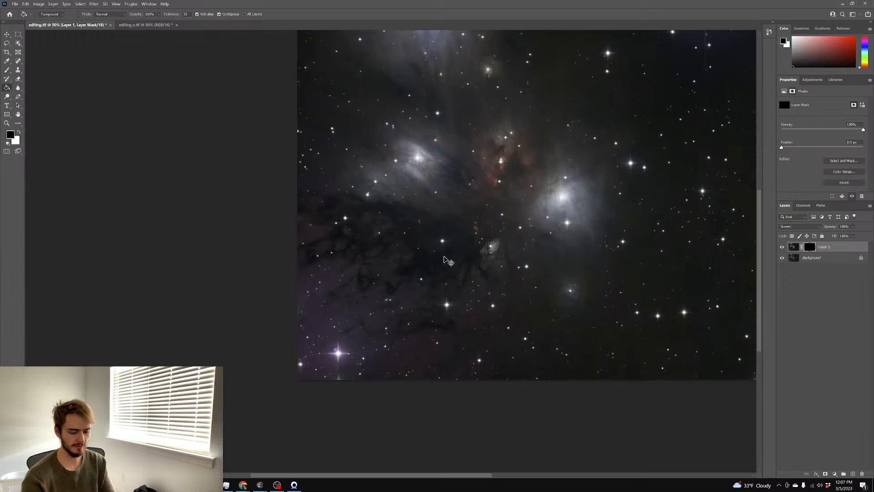
scroll(445, 257, up, 1)
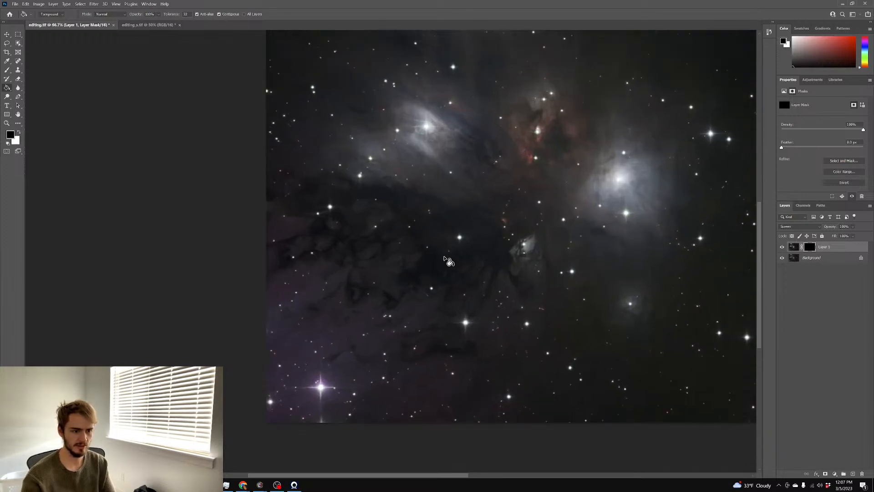
Paint white with an enlarged brush over the purple nebulosity at lower left and lower centre
click(6, 69)
key(x)
drag(335, 227, 396, 224)
mouse_move(332, 281)
mouse_down()
mouse_move(379, 354)
mouse_move(412, 364)
mouse_move(289, 411)
mouse_move(289, 290)
mouse_up()
mouse_move(503, 305)
mouse_down()
mouse_move(442, 396)
mouse_move(263, 323)
mouse_move(233, 221)
mouse_up()
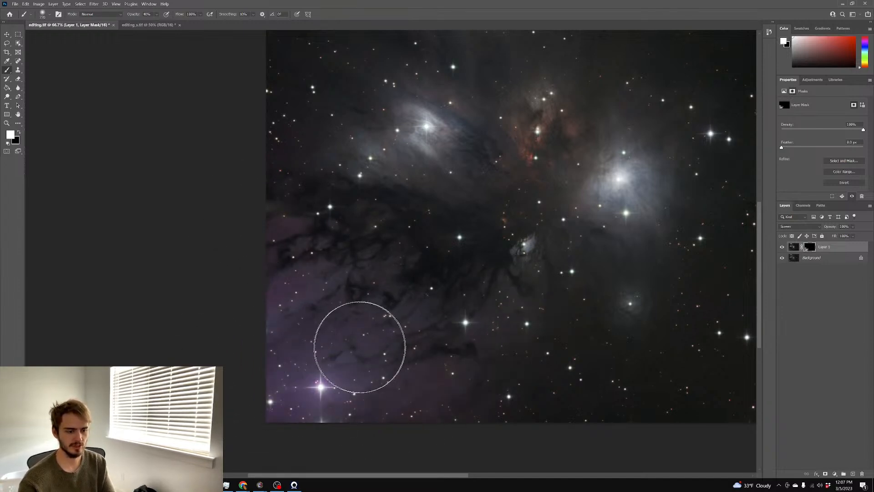
Brush the brightening back in over the small central nebula
scroll(440, 369, up, 1)
scroll(455, 370, right, 4)
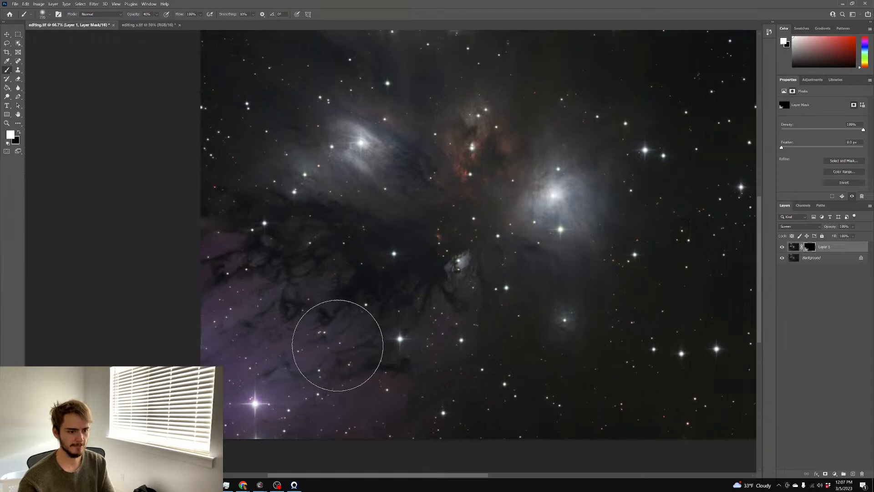
scroll(339, 345, up, 3)
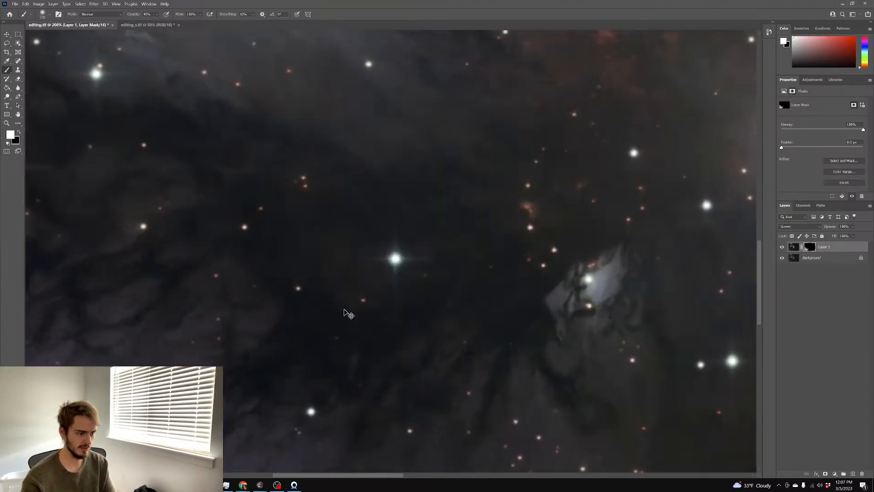
scroll(335, 292, right, 2)
scroll(329, 275, left, 3)
drag(760, 291, 759, 333)
scroll(615, 307, left, 2)
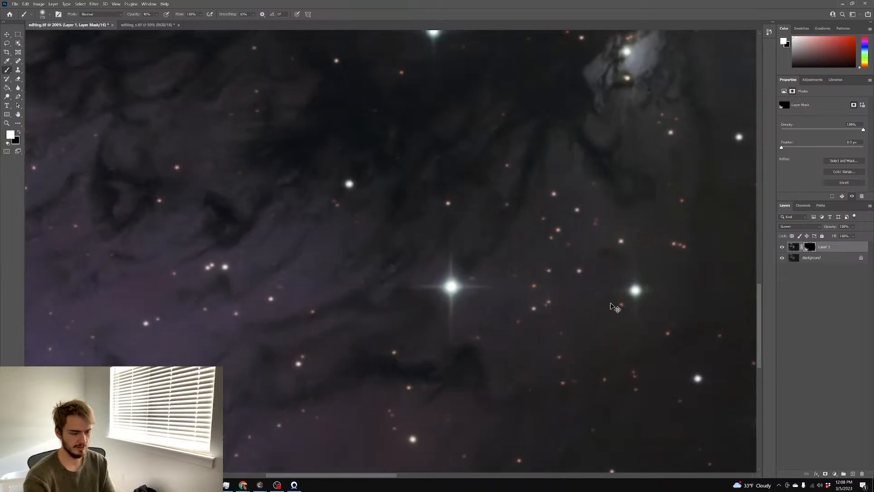
scroll(615, 308, down, 3)
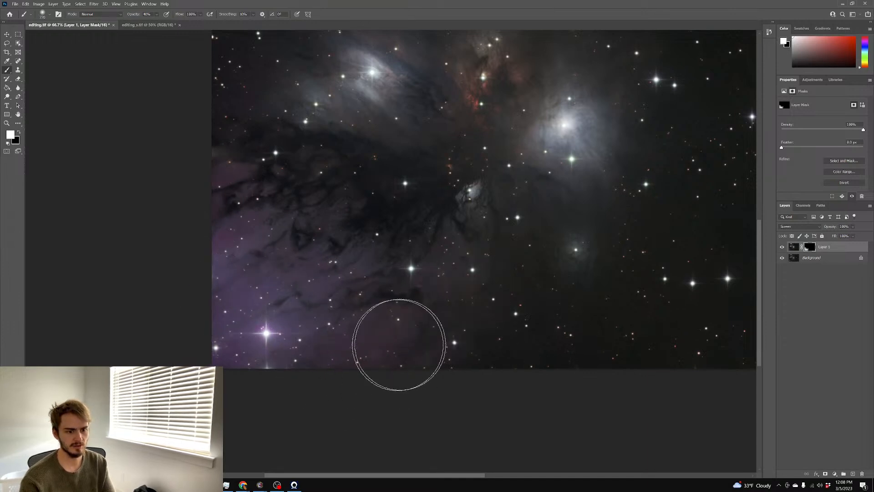
scroll(376, 352, up, 1)
drag(648, 323, 632, 324)
click(571, 286)
scroll(656, 324, right, 1)
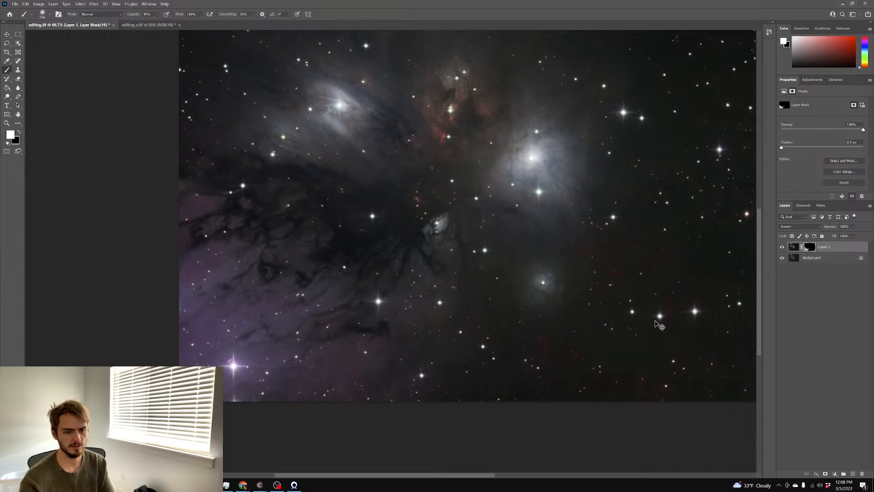
scroll(658, 323, right, 1)
scroll(656, 321, up, 2)
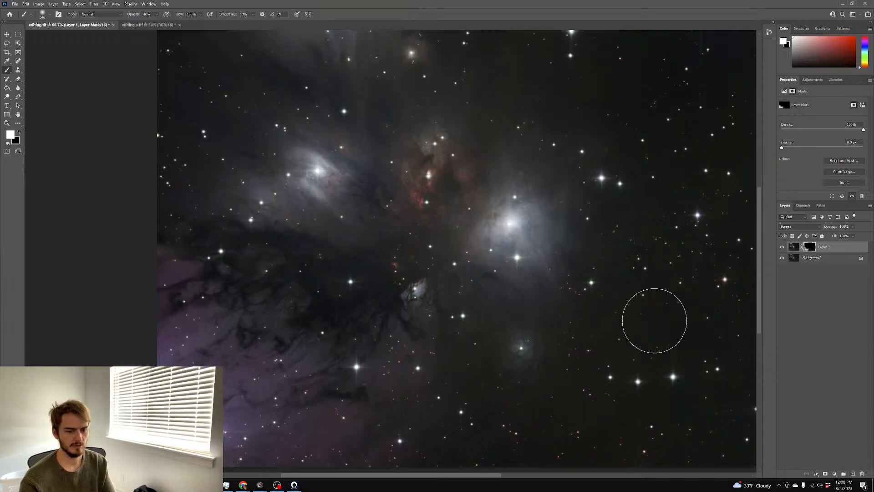
Toggle Layer 1's visibility to compare the image with and without the brightening
click(783, 247)
click(783, 247)
click(782, 247)
click(782, 248)
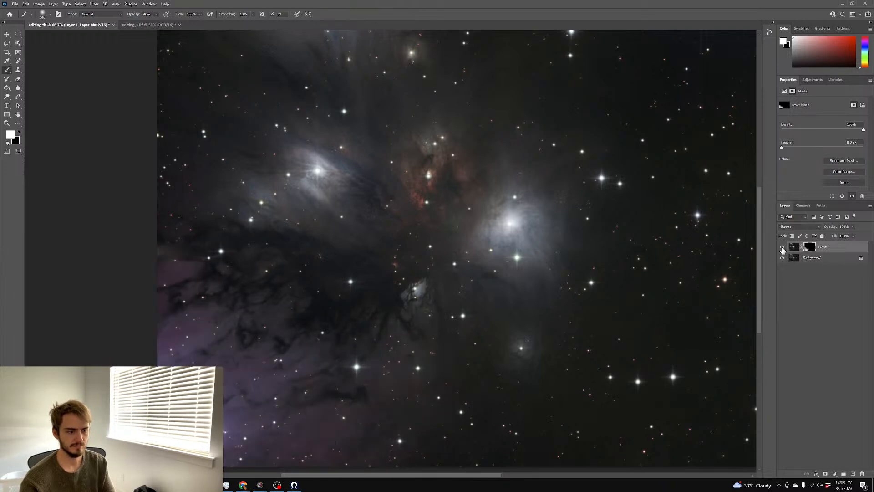
click(783, 247)
click(782, 247)
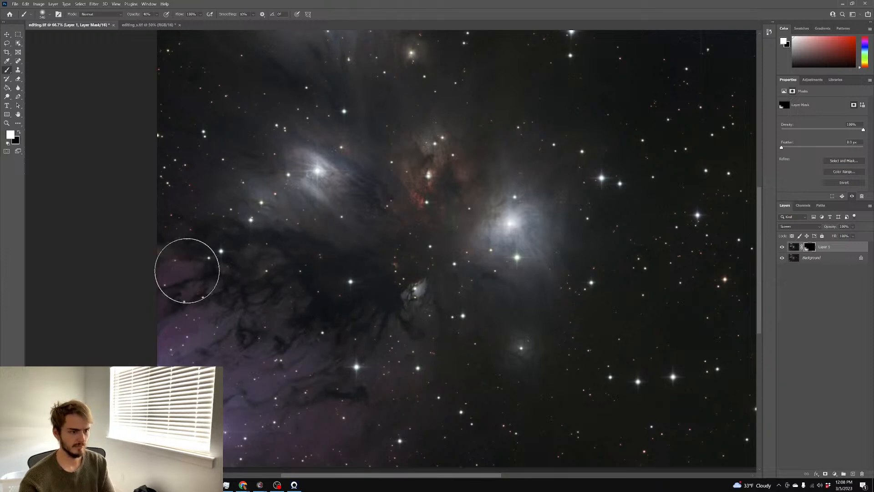
scroll(391, 303, right, 2)
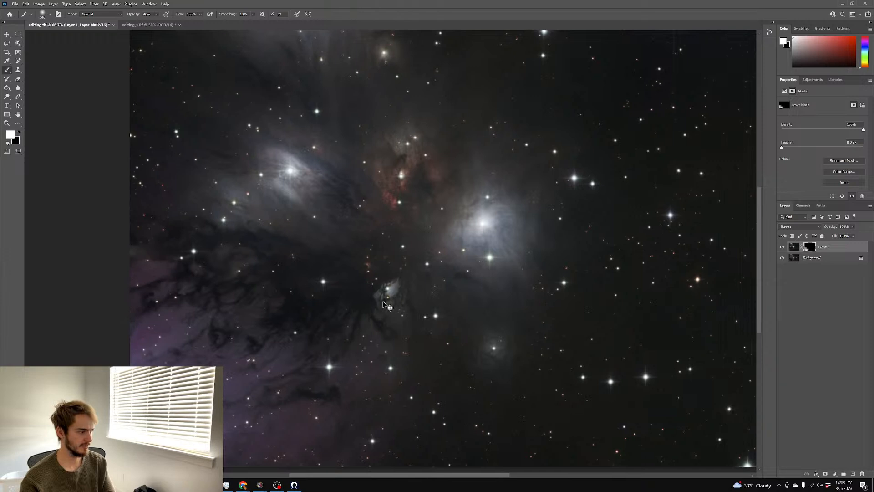
scroll(385, 303, right, 2)
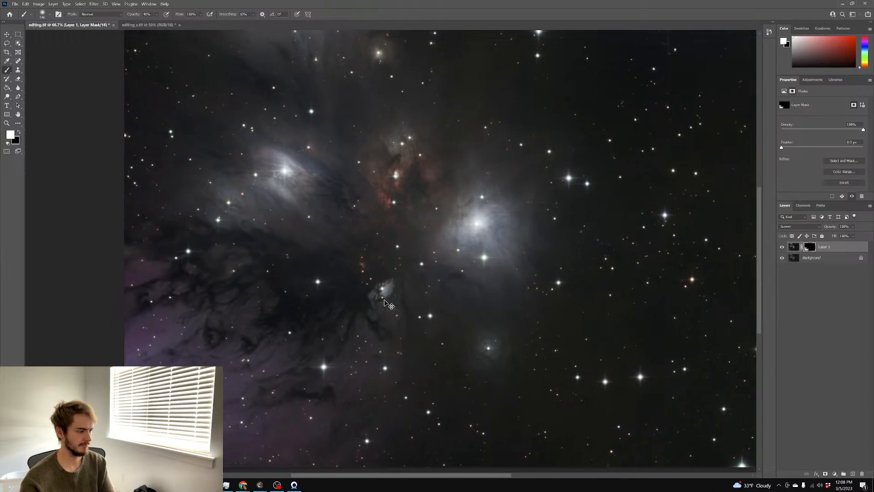
scroll(385, 299, down, 3)
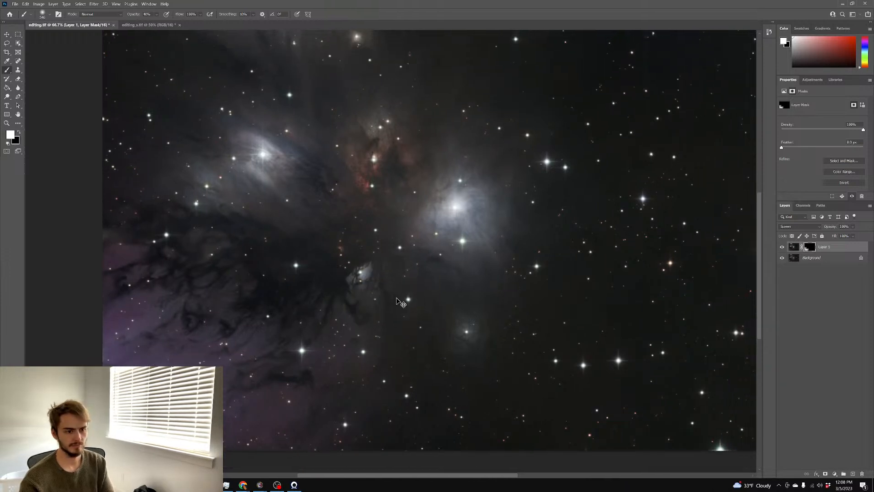
scroll(397, 299, right, 2)
scroll(397, 299, up, 1)
scroll(396, 299, right, 1)
scroll(397, 300, up, 1)
scroll(535, 306, down, 1)
scroll(538, 311, right, 2)
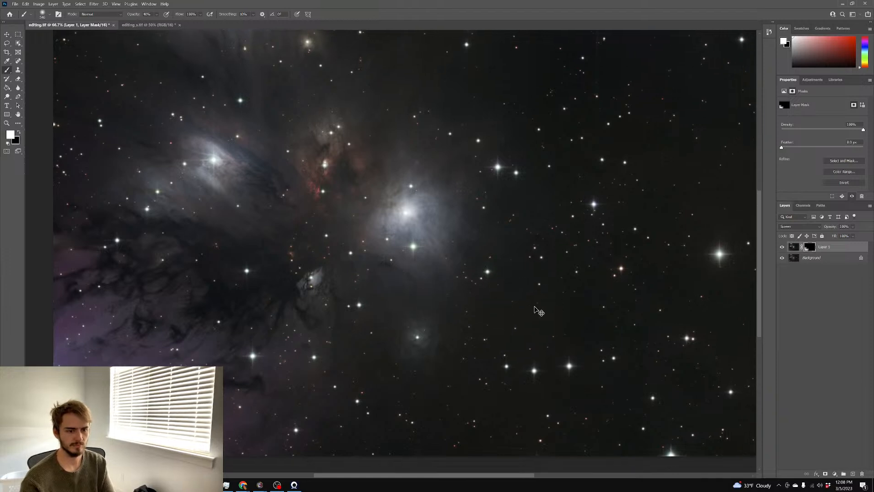
scroll(533, 311, up, 1)
scroll(533, 306, up, 3)
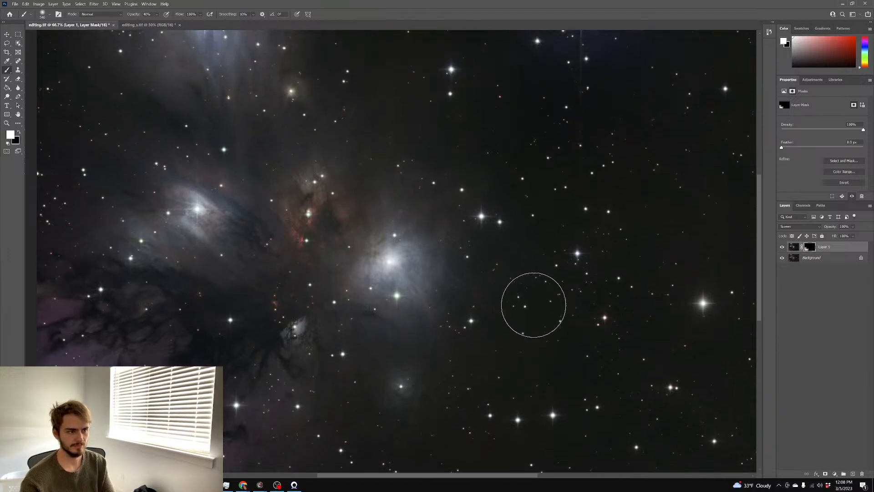
scroll(533, 304, down, 2)
Flatten editing.tif, then paste a full copy of the blurred editing_s.tif in as a new layer
right_click(807, 264)
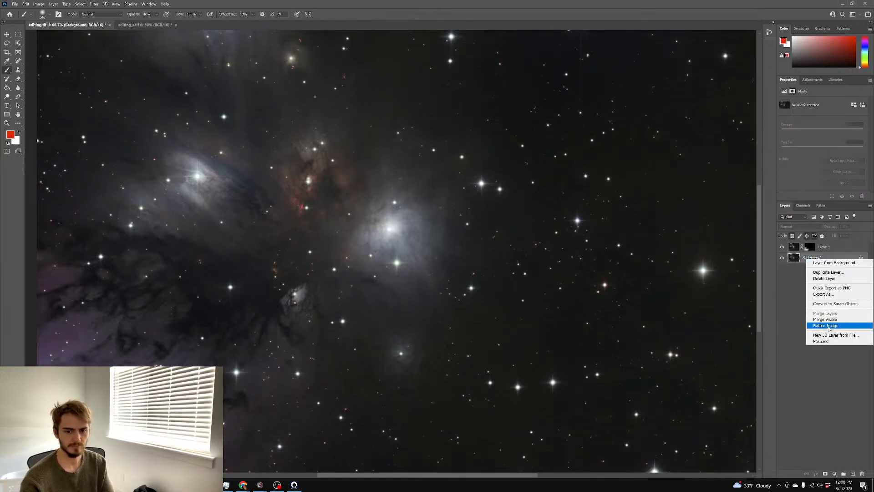
click(820, 328)
click(129, 26)
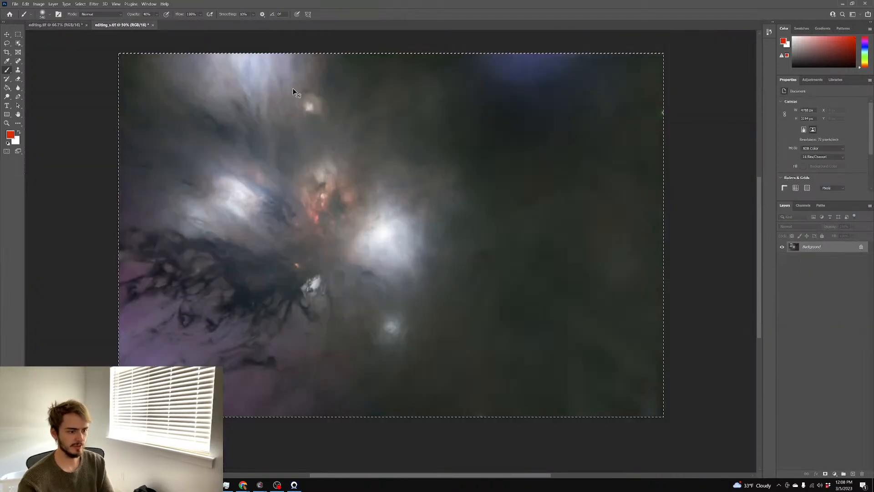
key(ctrl+z)
key(ctrl+a)
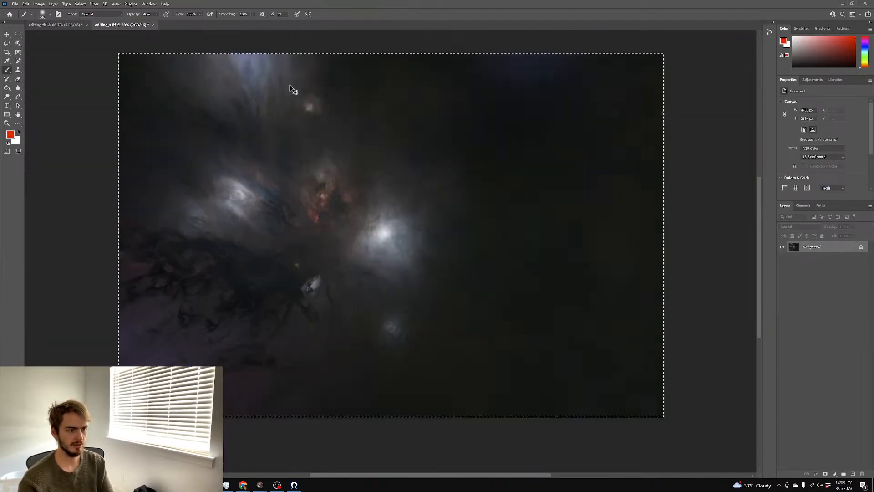
key(ctrl+c)
click(63, 27)
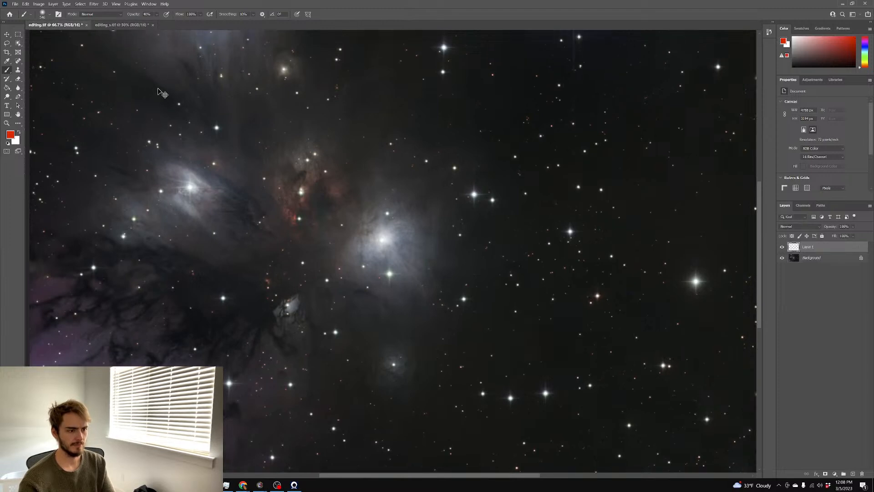
key(ctrl+v)
Run a High Pass filter on the pasted layer with a 27.7-pixel radius
click(94, 4)
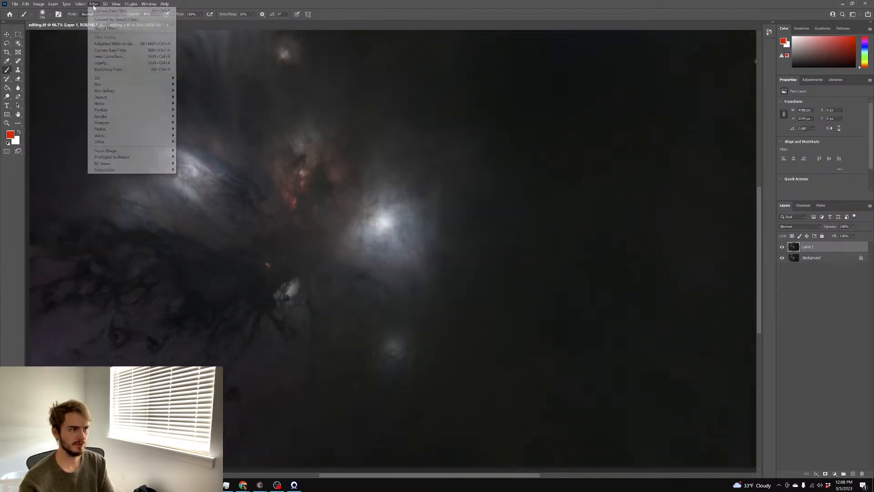
mouse_move(121, 144)
click(191, 148)
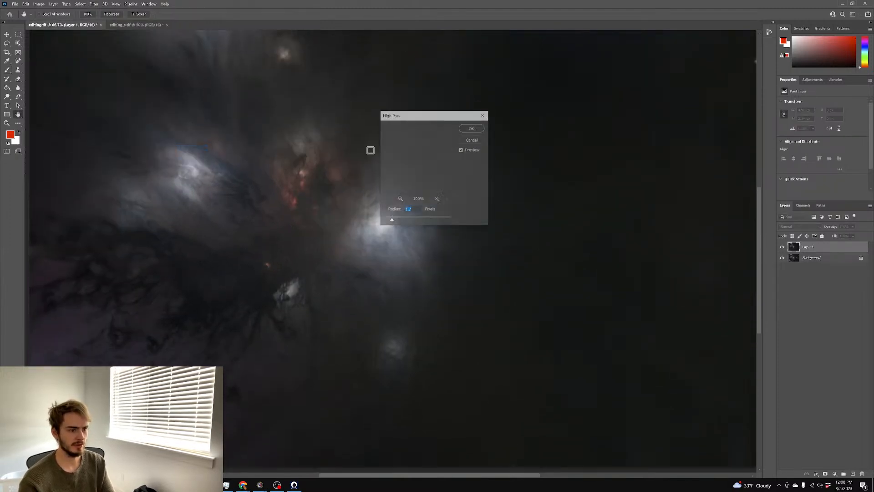
mouse_move(401, 221)
mouse_down()
mouse_move(427, 222)
mouse_move(417, 222)
mouse_up()
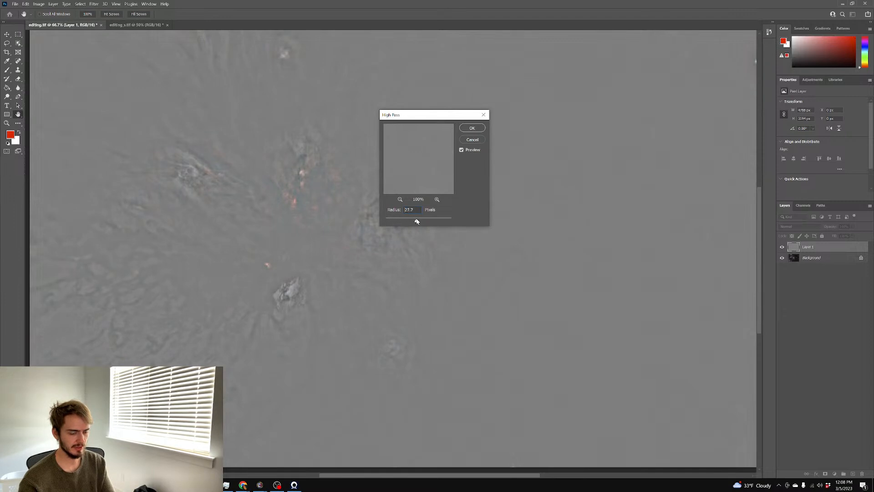
Apply the 27.7-pixel High Pass and set Layer 1 to Overlay blending
click(472, 128)
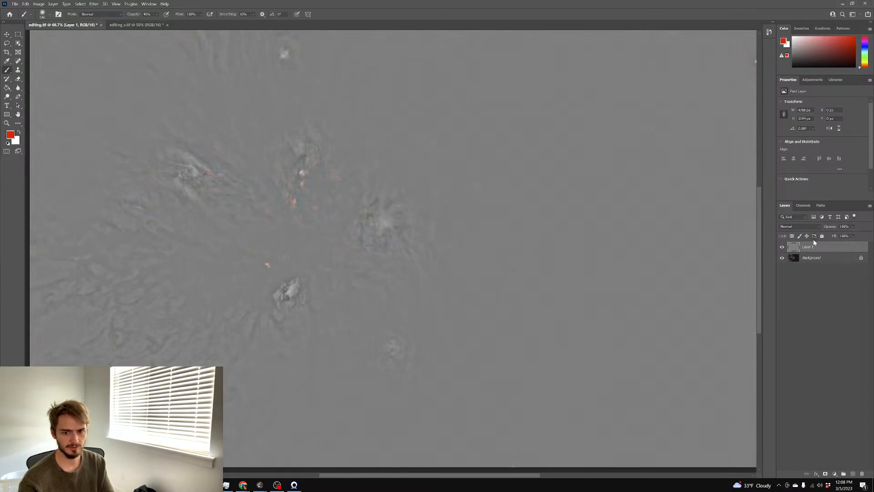
click(800, 227)
click(782, 311)
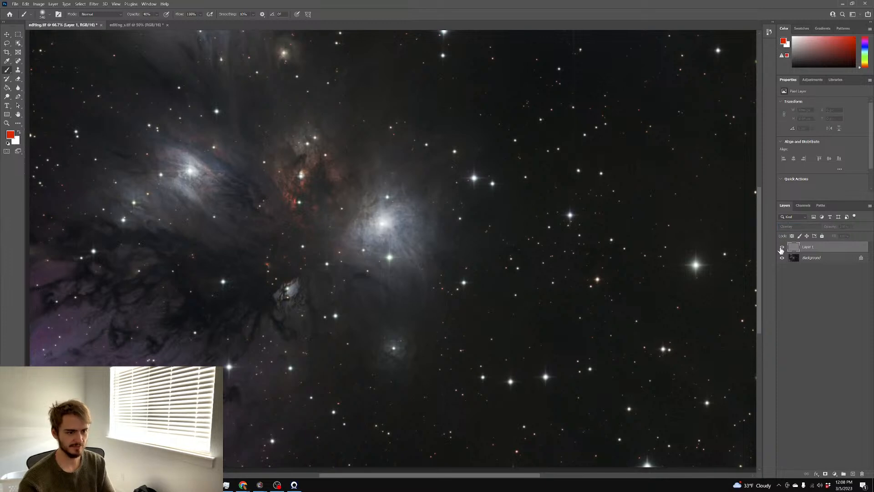
Give Layer 1 a black-filled mask and paint the sharpening back onto the bright nebula
click(825, 474)
key(g)
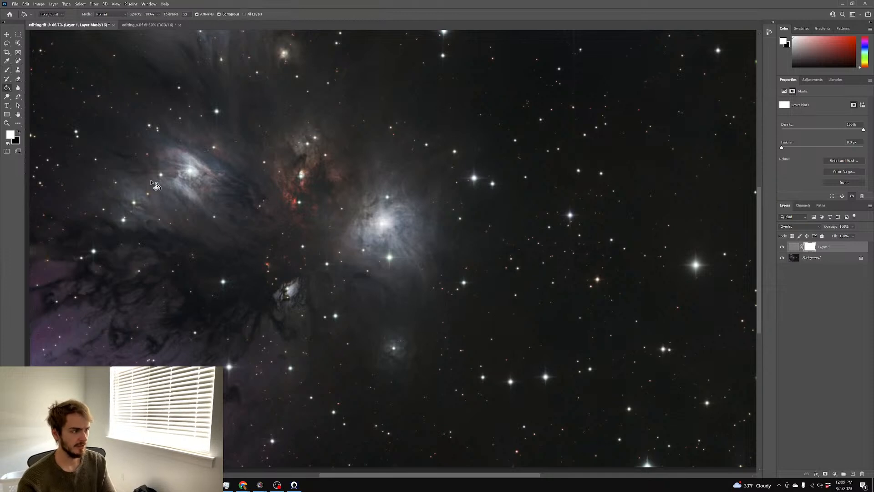
click(58, 83)
click(6, 70)
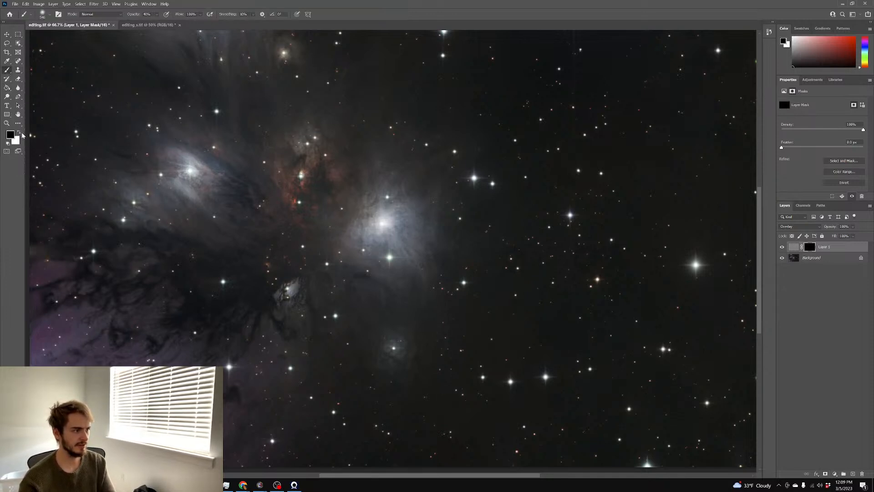
drag(385, 224, 410, 222)
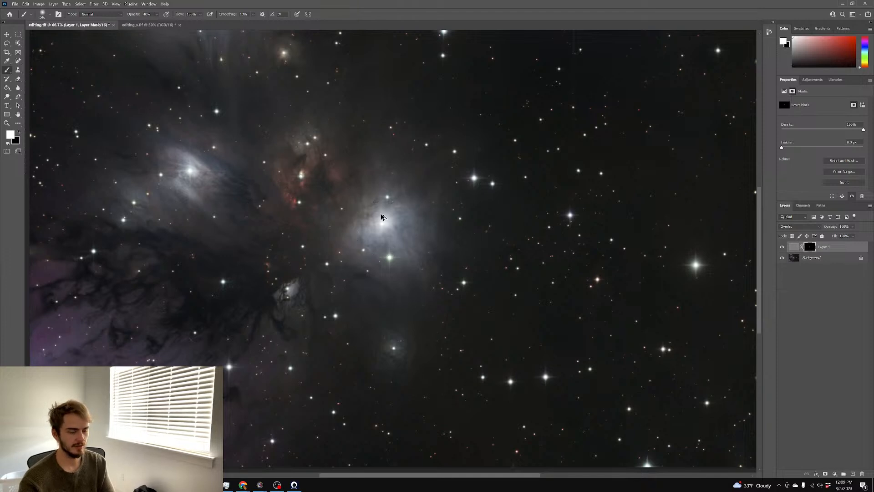
drag(337, 214, 336, 210)
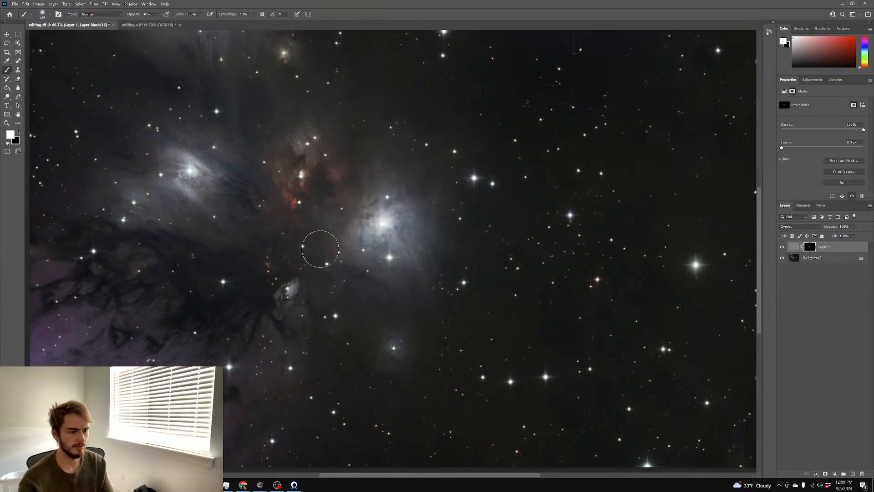
scroll(306, 235, up, 2)
scroll(342, 262, left, 3)
scroll(346, 267, left, 1)
scroll(346, 266, up, 1)
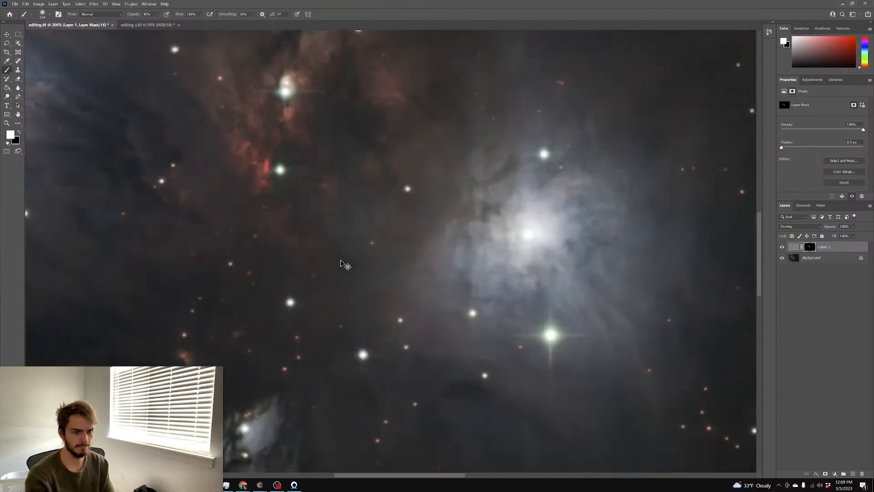
scroll(345, 265, up, 1)
scroll(345, 265, down, 1)
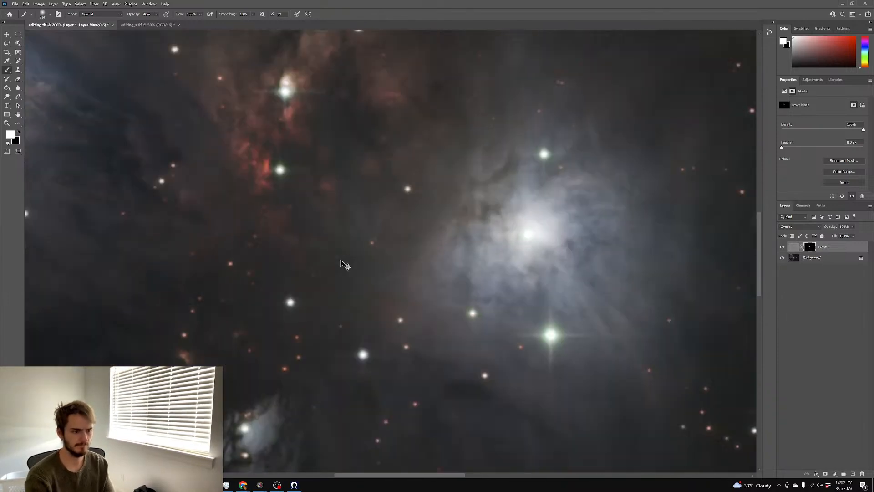
scroll(345, 265, down, 1)
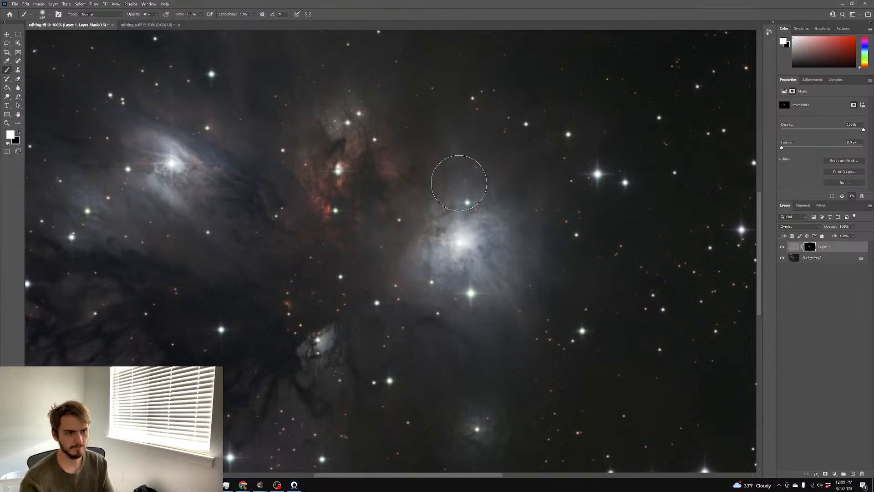
scroll(457, 182, down, 2)
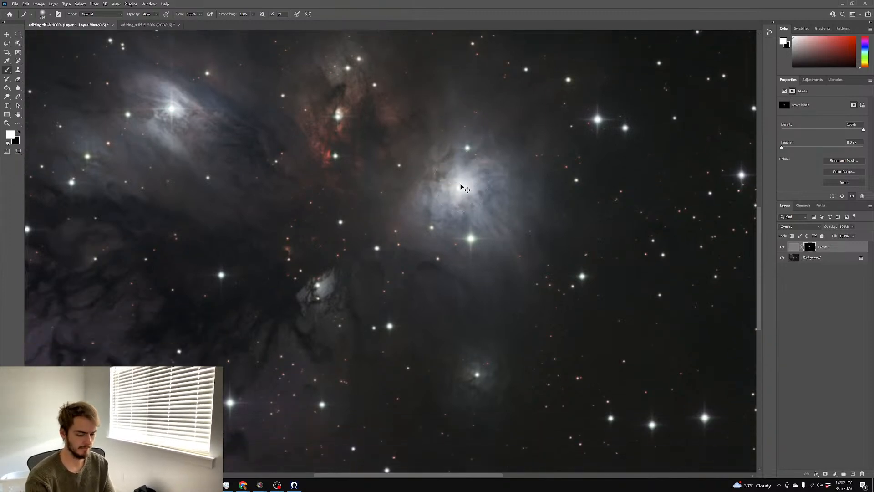
scroll(458, 186, down, 1)
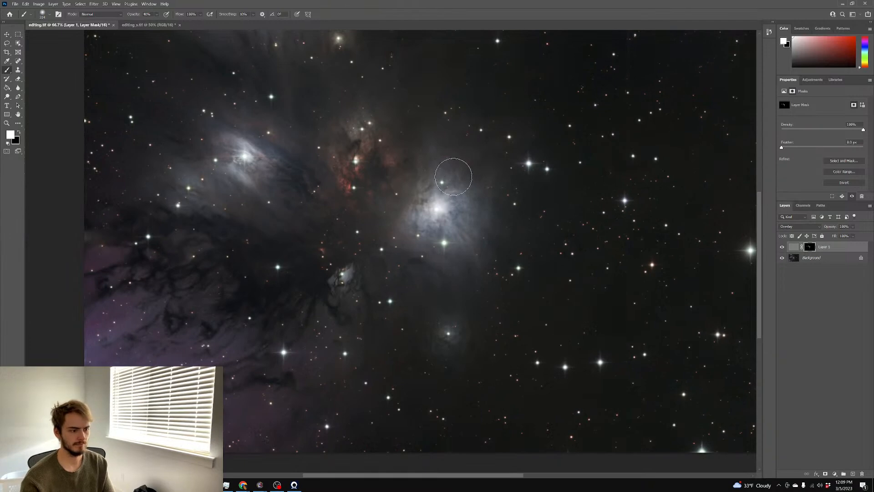
scroll(449, 185, up, 1)
scroll(448, 187, right, 1)
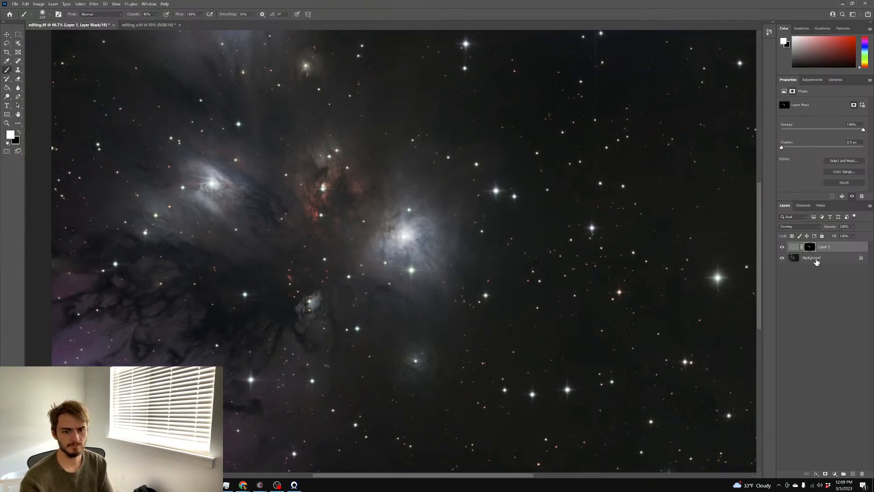
Flatten the layers, trial Camera Raw saturation, shadows -40 and darker blacks, then discard them
right_click(809, 259)
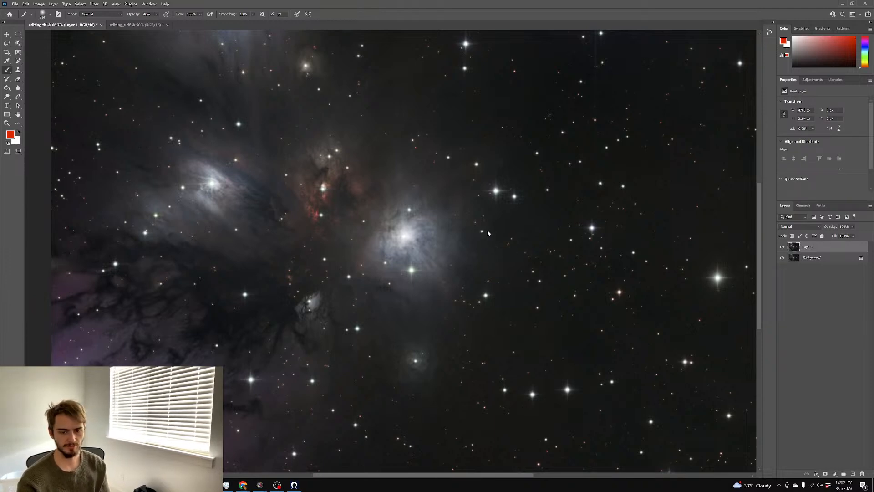
key(ctrl+shift+a)
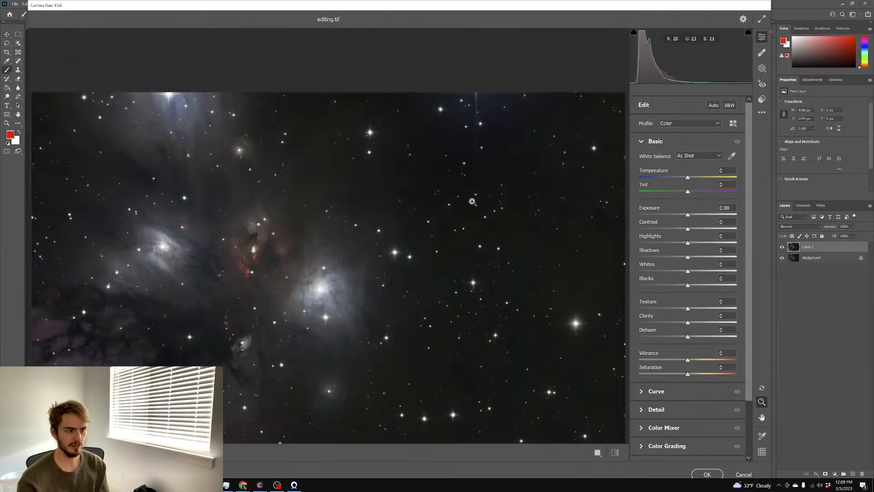
mouse_move(702, 377)
mouse_down()
mouse_move(729, 376)
mouse_move(714, 374)
mouse_up()
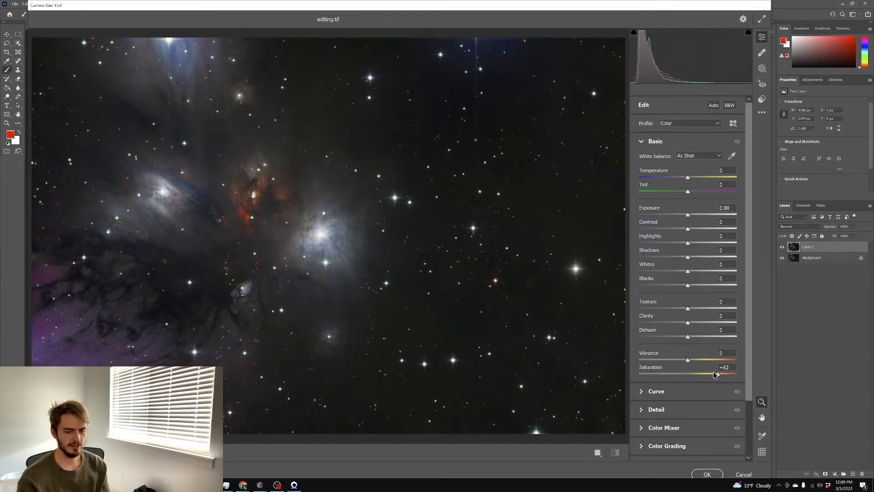
drag(687, 257, 631, 260)
click(669, 258)
drag(663, 286, 676, 291)
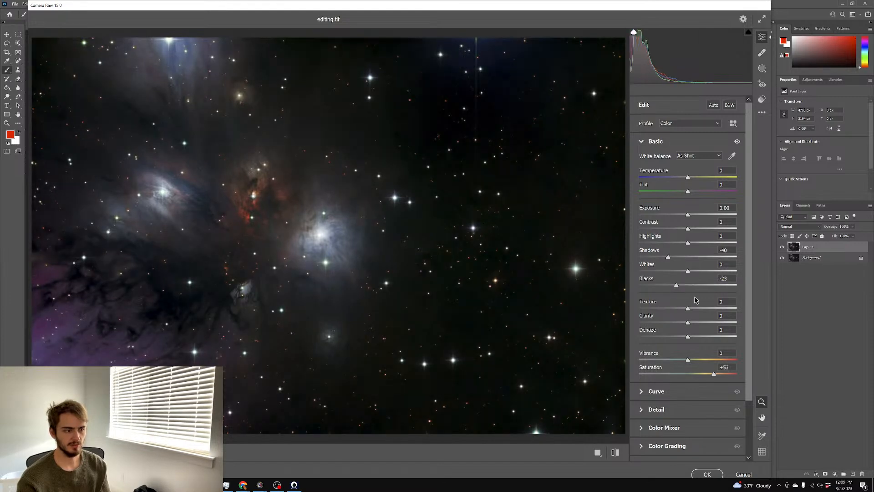
click(743, 475)
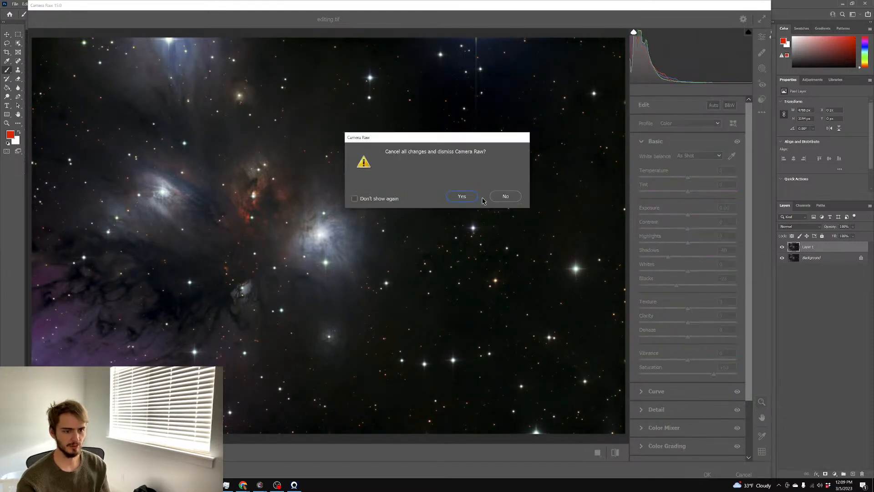
click(462, 197)
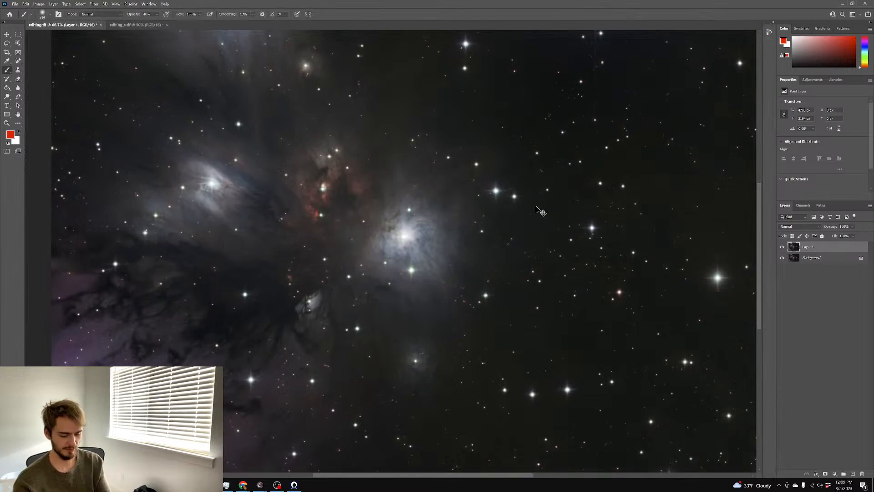
Try raising the black point and lowering midtones in Curves, then cancel it
key(ctrl+m)
drag(670, 188, 648, 194)
mouse_move(706, 143)
mouse_down()
mouse_move(720, 158)
mouse_move(711, 154)
mouse_up()
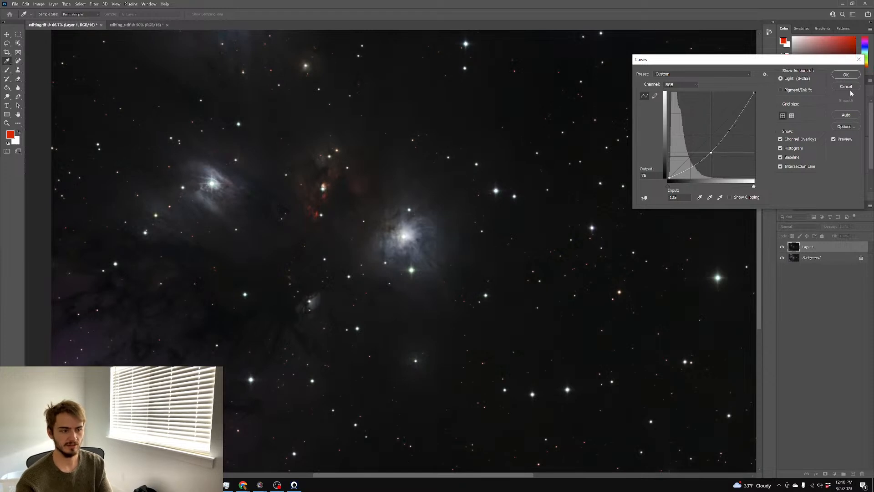
key(Escape)
key(b)
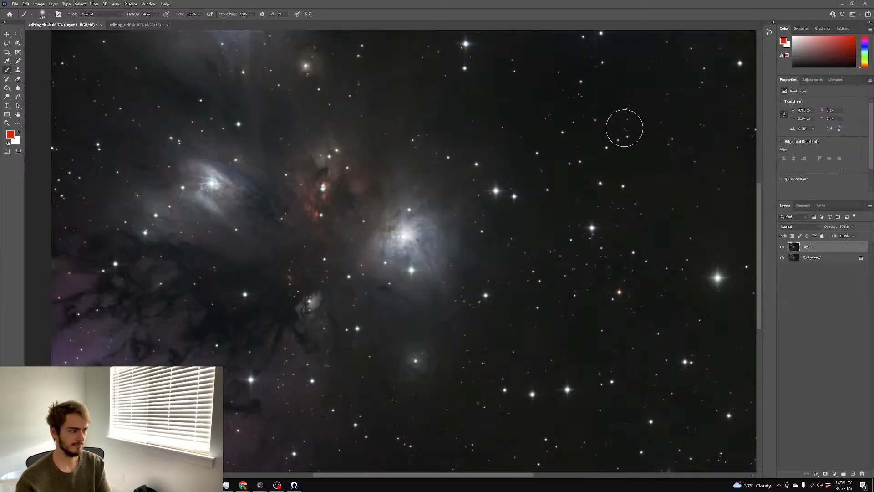
scroll(625, 128, down, 1)
scroll(625, 128, up, 1)
Try nudging the Levels black input up slightly, then cancel it
key(ctrl+l)
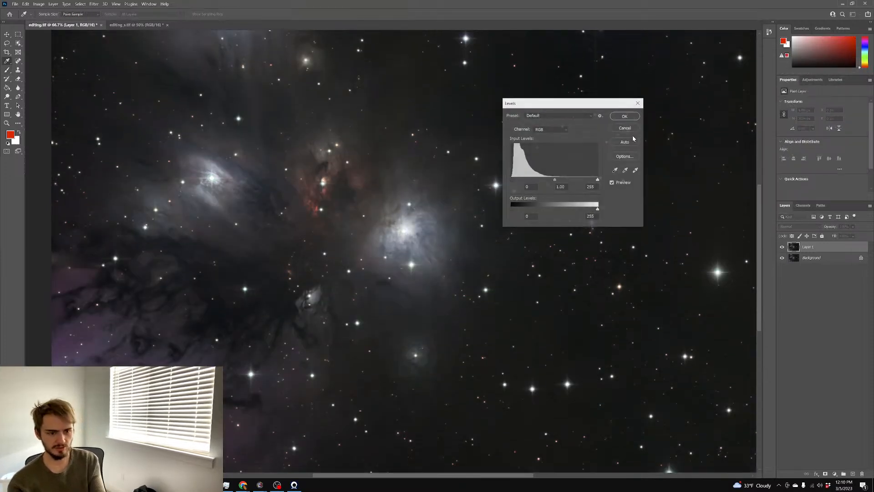
drag(511, 180, 519, 182)
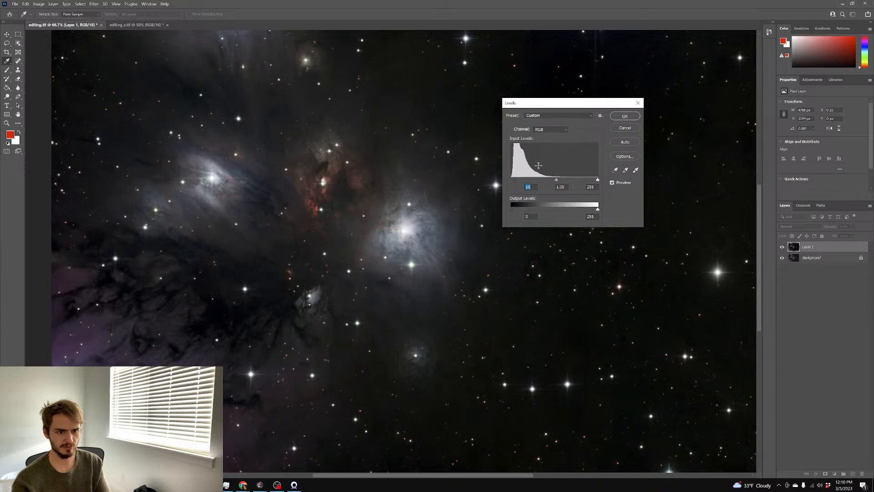
click(626, 131)
key(b)
scroll(610, 139, right, 4)
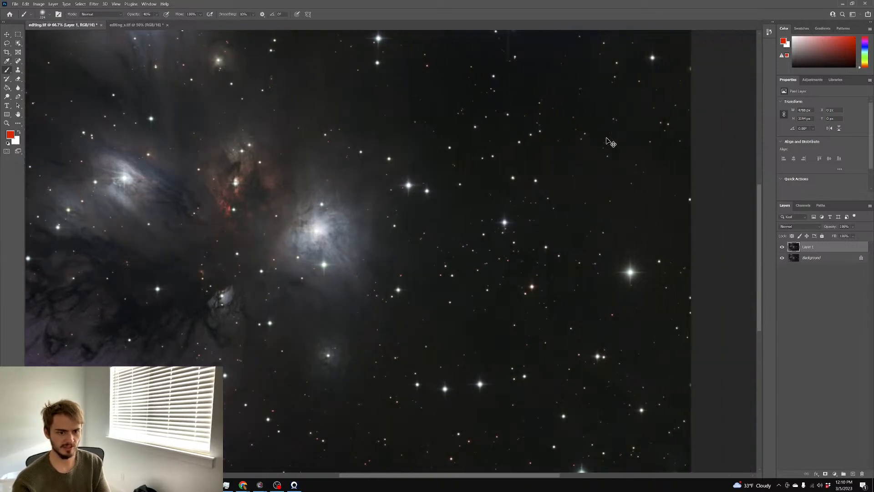
scroll(607, 138, down, 2)
scroll(607, 138, up, 1)
scroll(606, 138, left, 3)
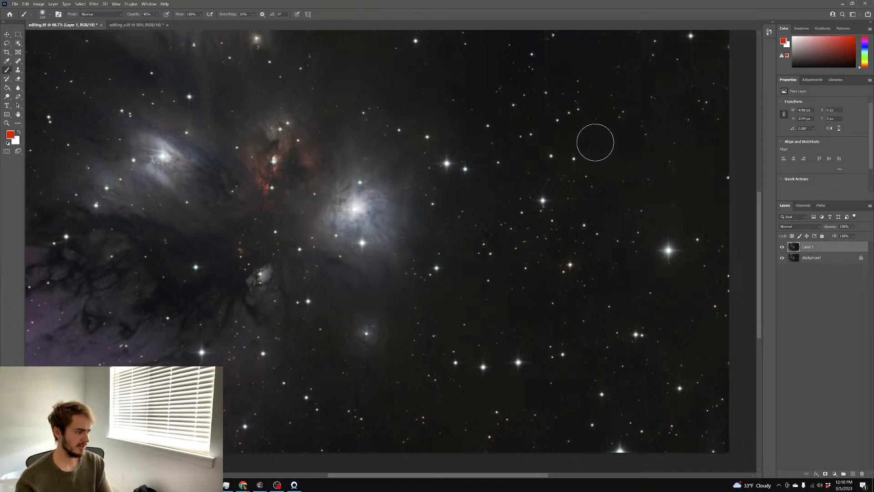
scroll(600, 142, up, 1)
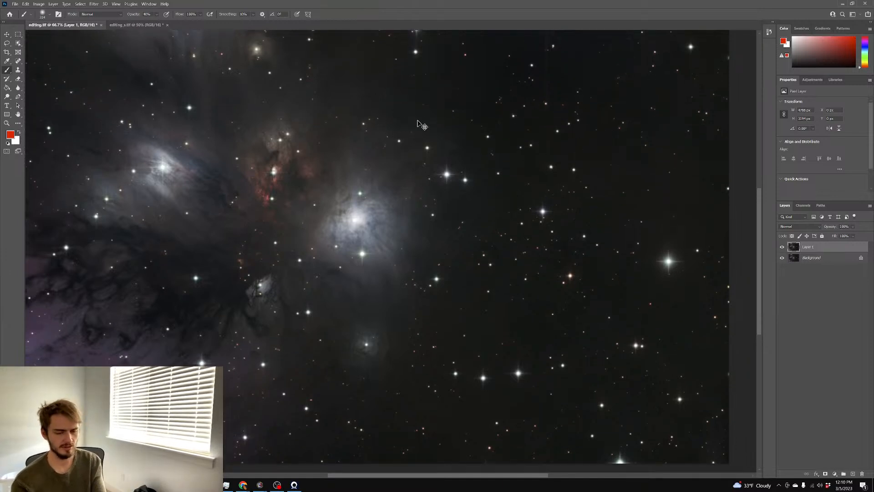
Apply Levels with the black input raised to 12 to darken the sky
key(ctrl+l)
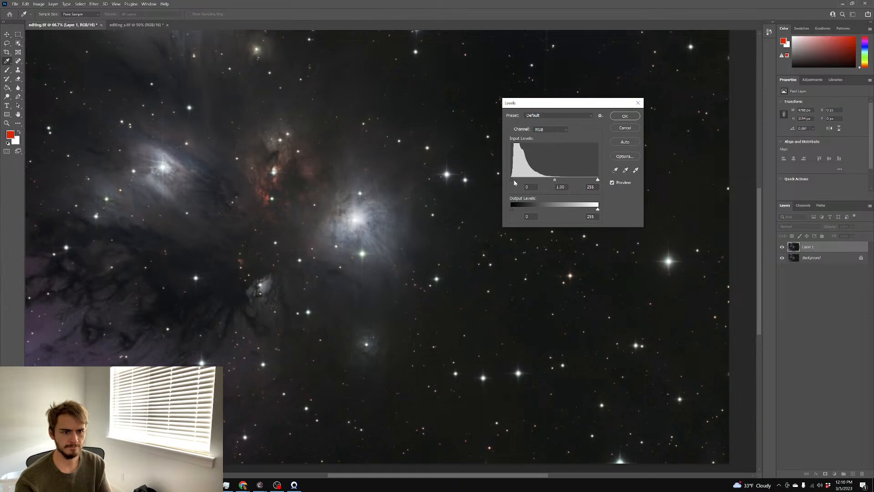
drag(517, 181, 518, 181)
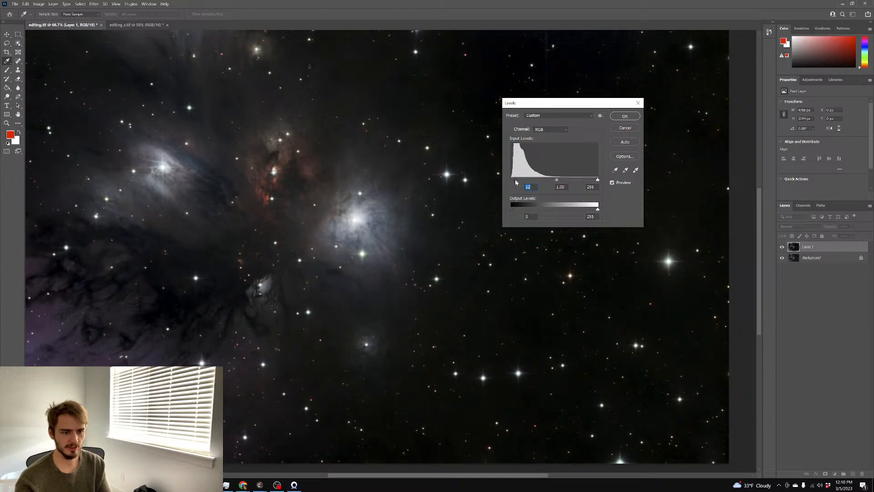
click(625, 116)
key(b)
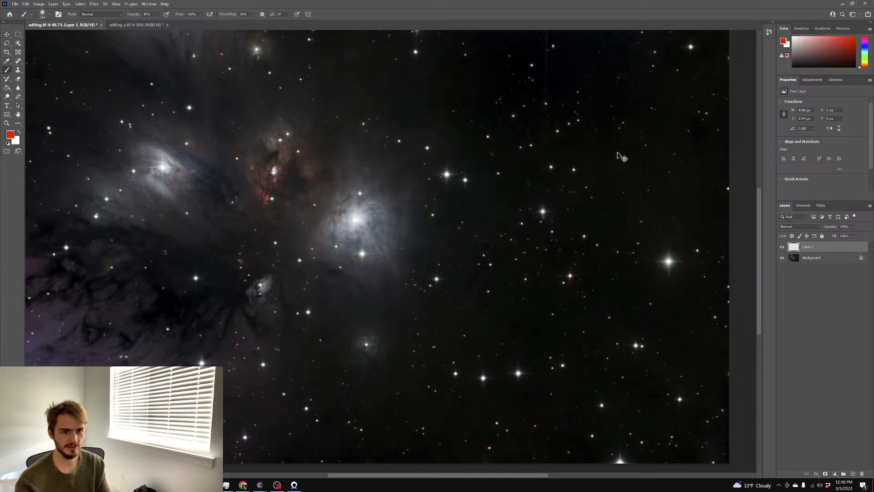
scroll(617, 150, up, 3)
scroll(616, 150, left, 3)
scroll(618, 153, right, 3)
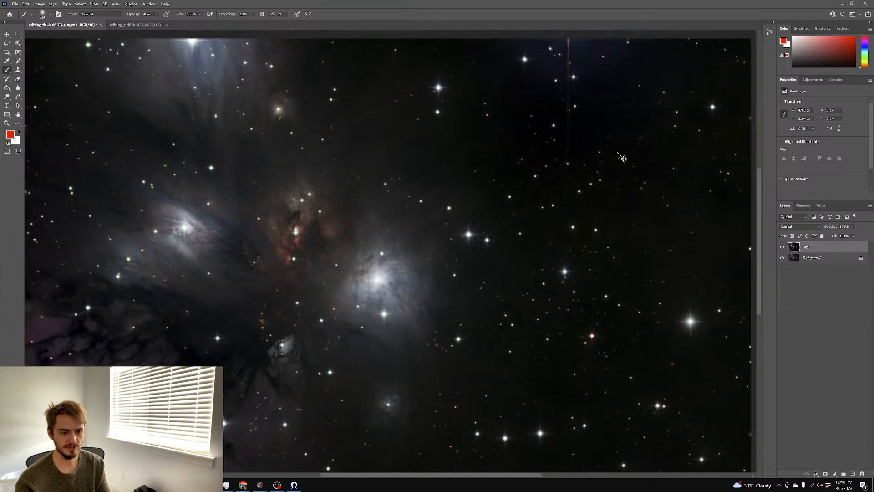
scroll(618, 153, down, 2)
Create a new Layer 2 in Soft Light blend mode with white as the painting colour
click(53, 3)
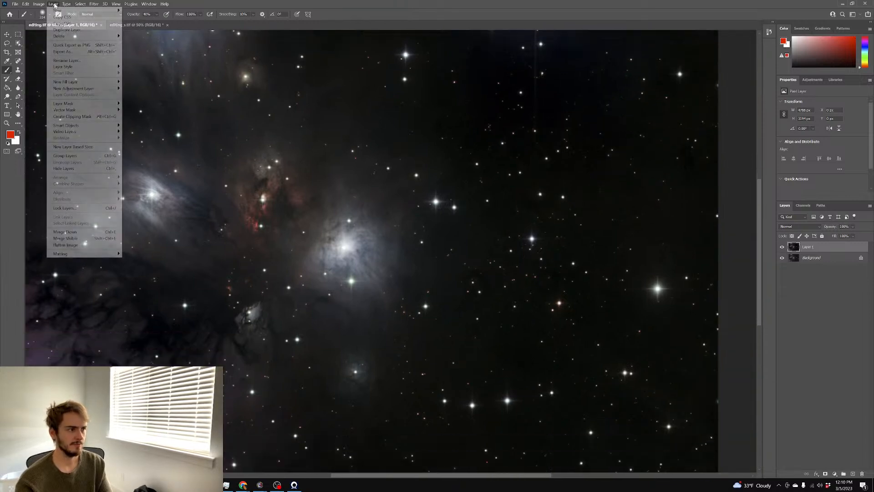
mouse_move(63, 10)
click(137, 11)
click(492, 146)
click(19, 133)
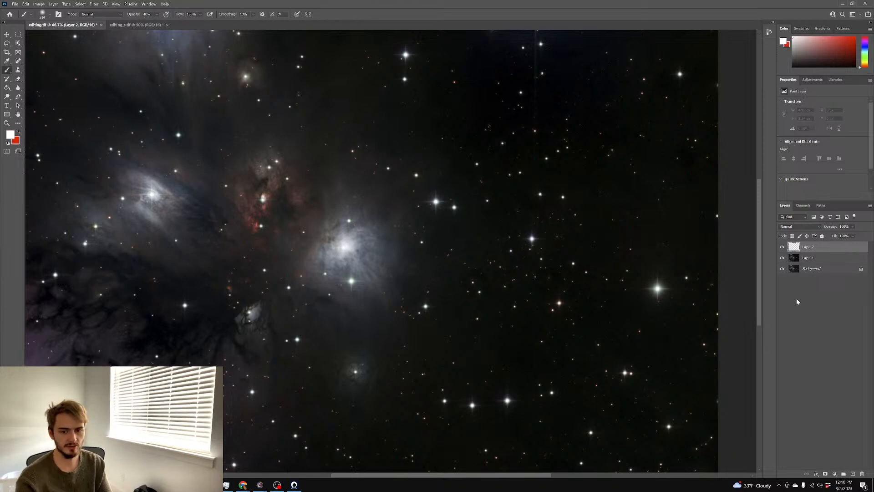
click(800, 227)
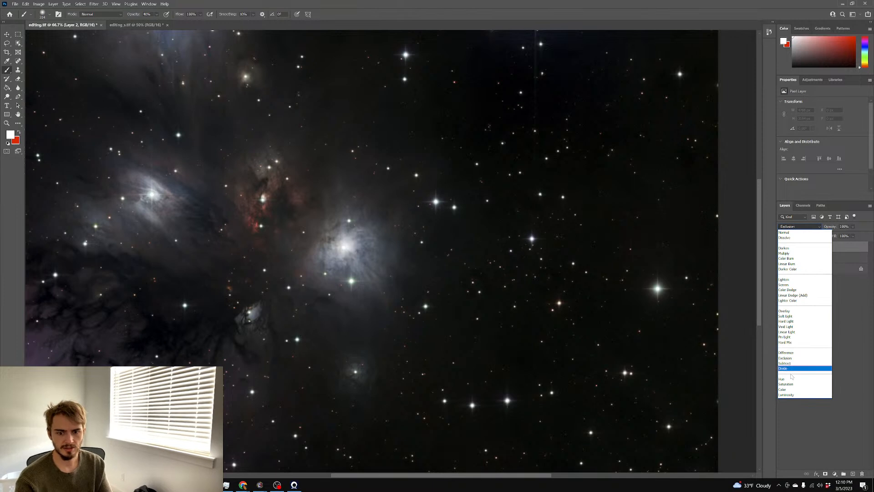
click(792, 316)
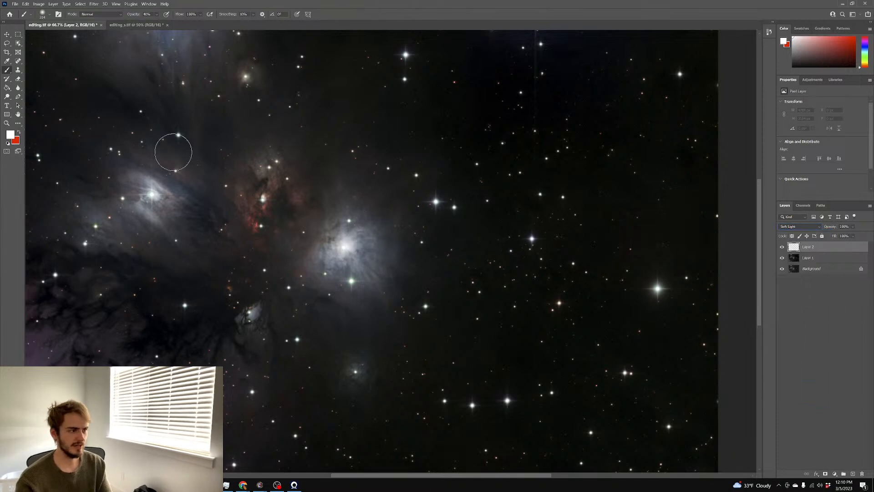
Paint a spot fix on Layer 2 with a brush of about 58 px
drag(286, 153, 295, 152)
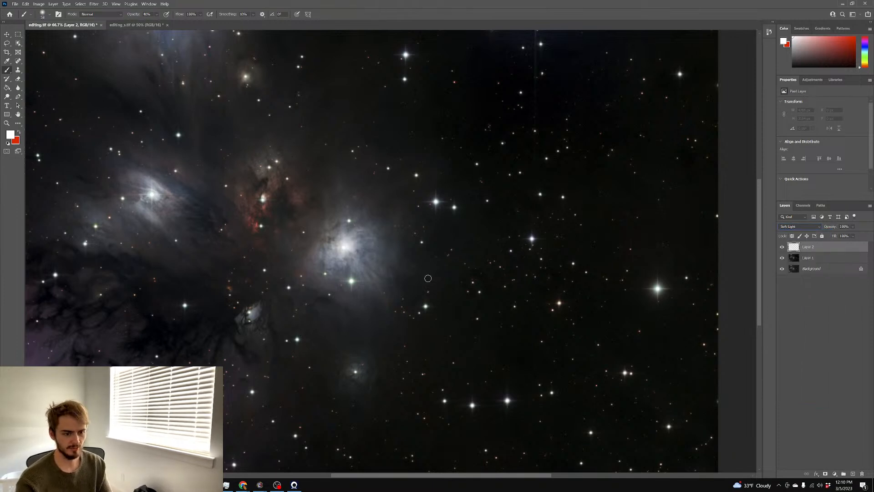
drag(480, 274, 475, 275)
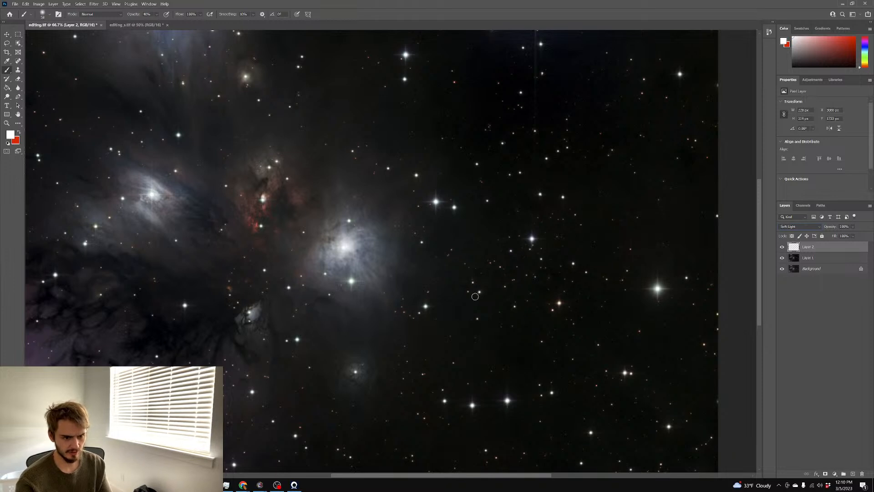
key(ctrl+z)
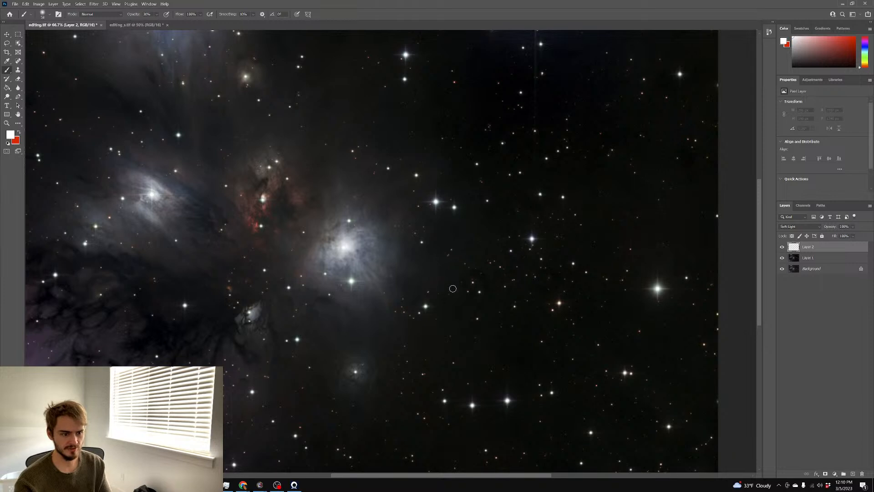
drag(467, 271, 471, 277)
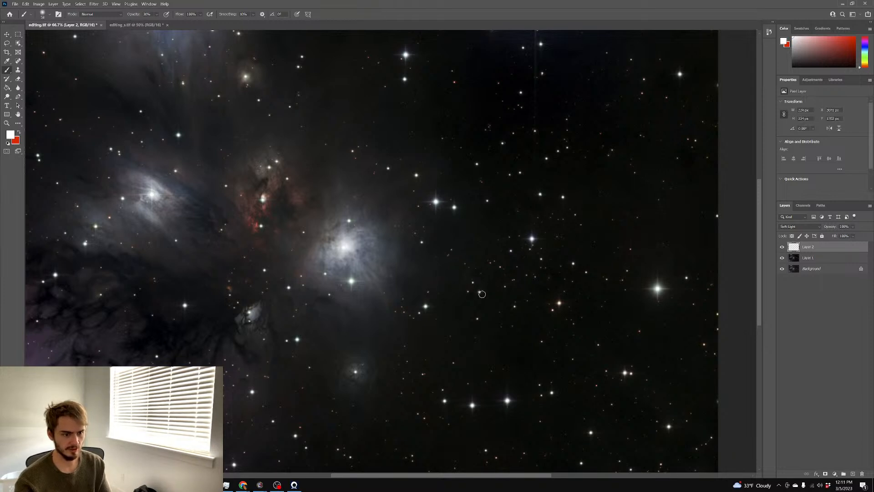
Reset to black and white and alternate light and dark painting, enlarging the brush to 388 px
key(x)
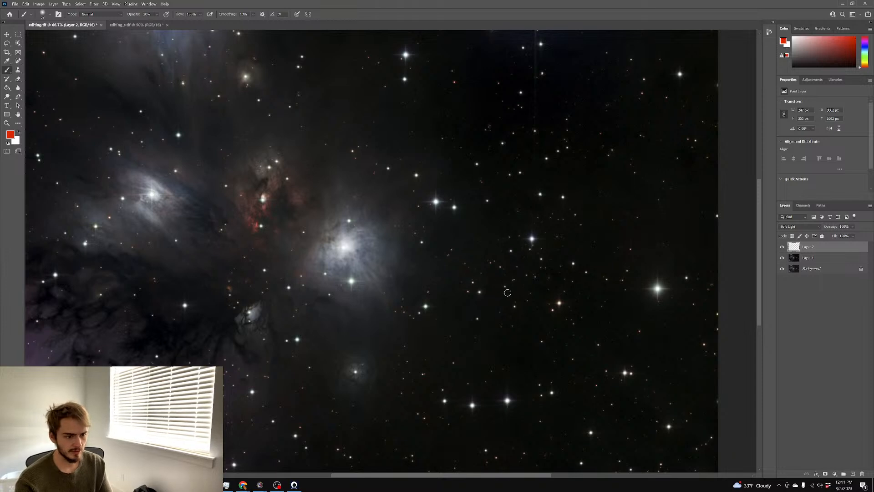
click(9, 144)
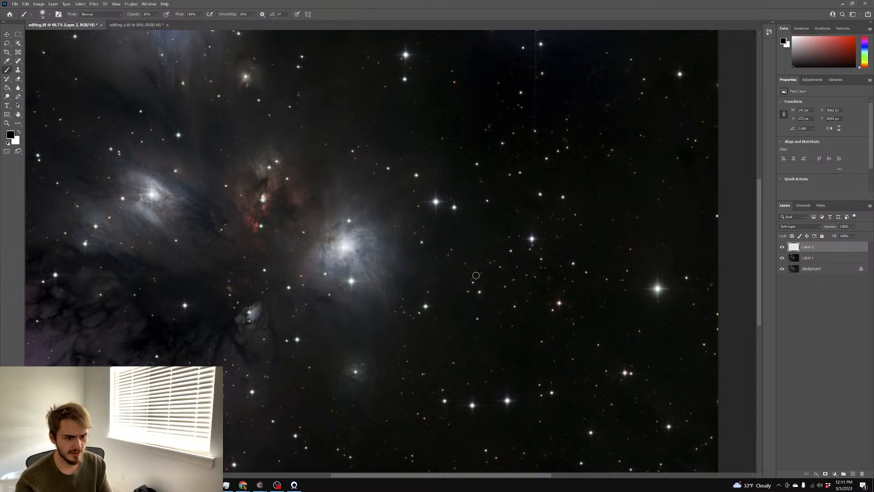
key(x)
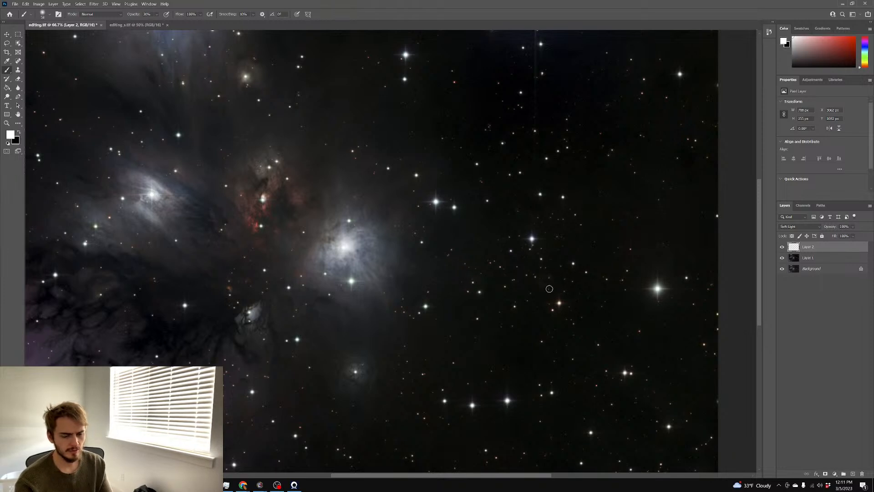
scroll(639, 285, down, 1)
key(x)
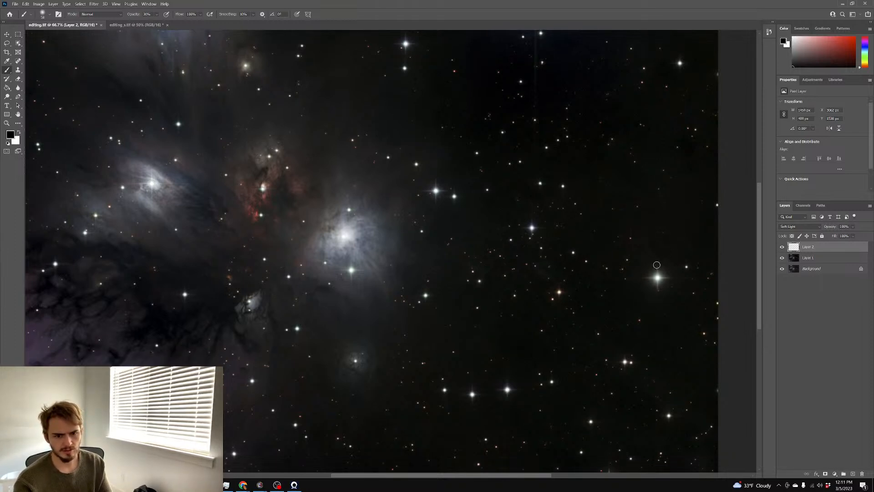
key(x)
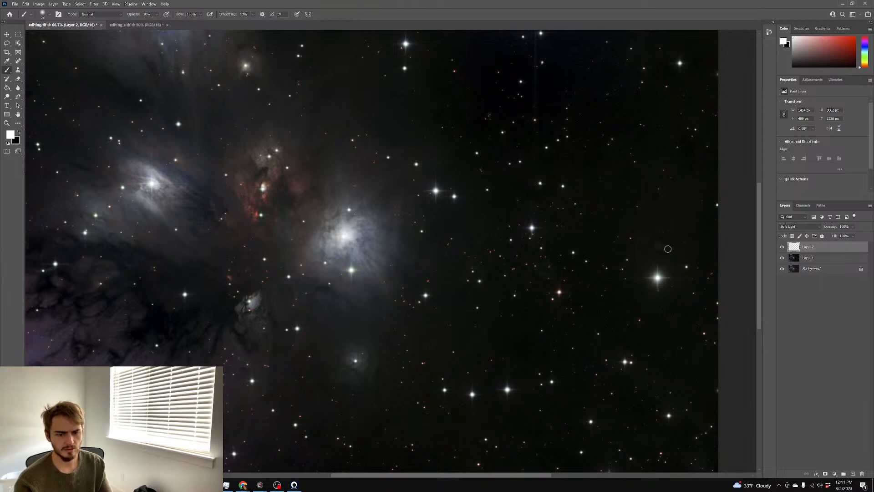
scroll(705, 262, down, 1)
key(x)
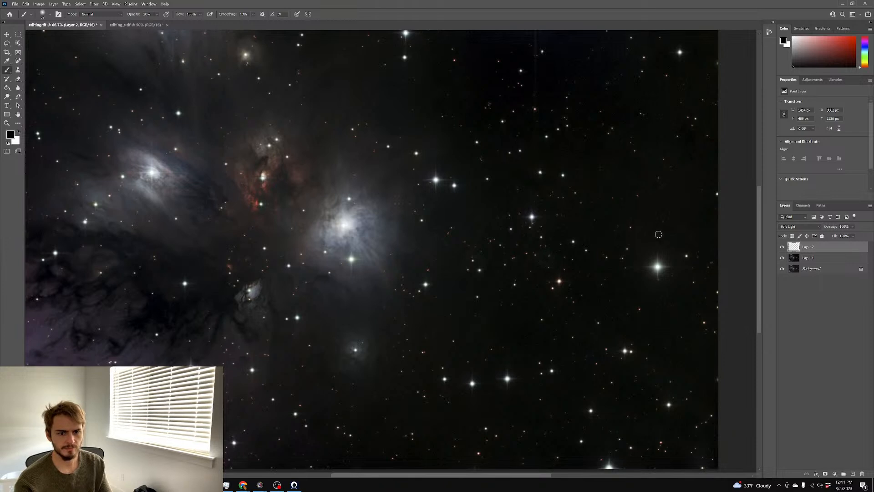
scroll(697, 255, down, 3)
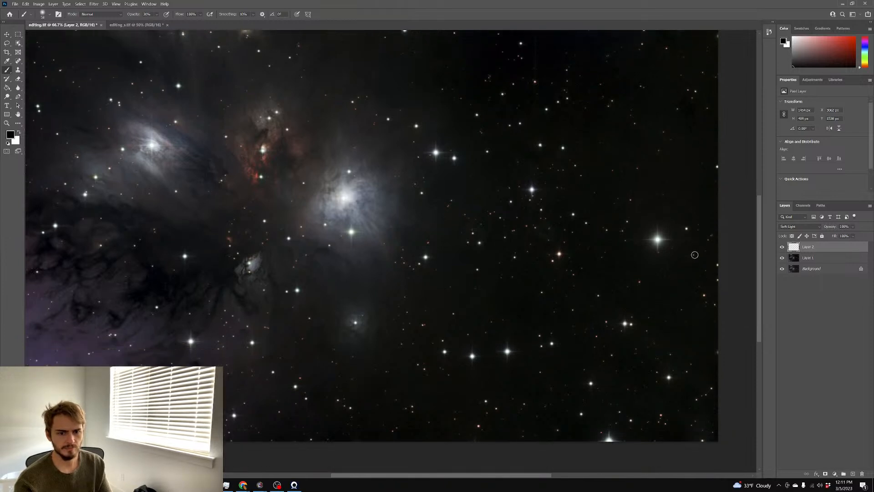
scroll(689, 260, left, 5)
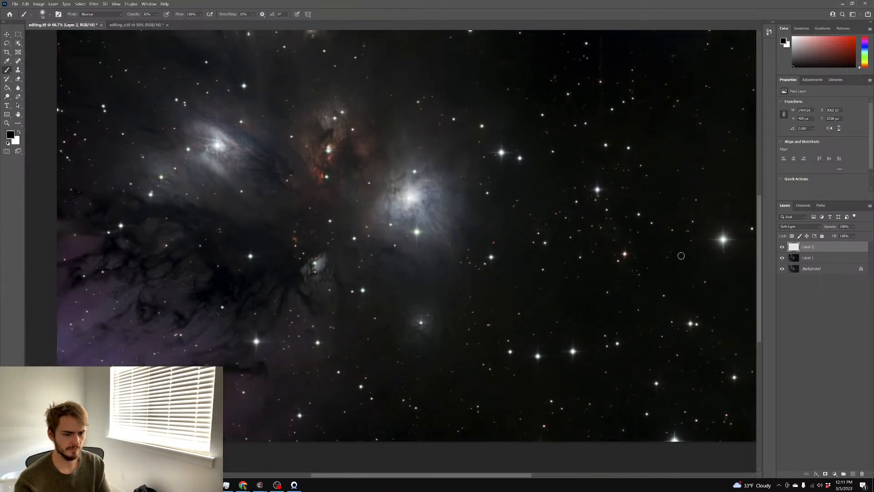
scroll(681, 256, up, 4)
scroll(680, 256, up, 6)
scroll(681, 256, right, 5)
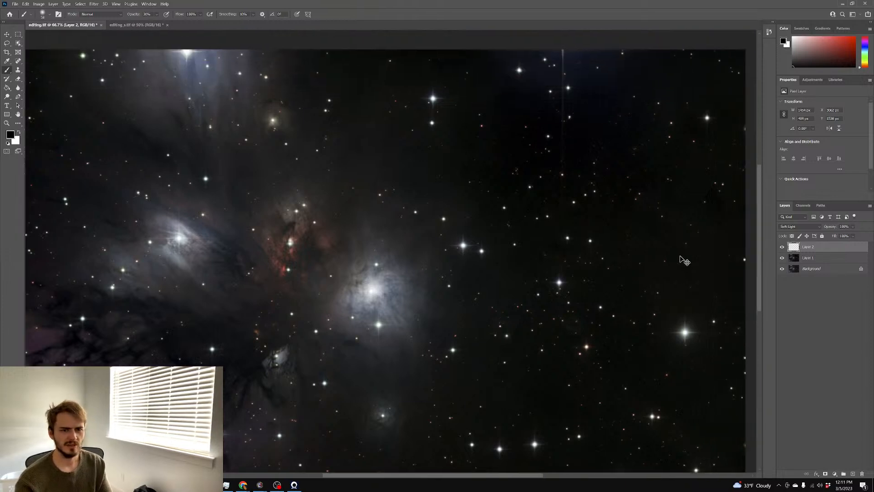
key(x)
key(x)
mouse_move(465, 148)
mouse_down()
mouse_move(503, 144)
mouse_move(487, 114)
mouse_move(498, 132)
mouse_move(488, 181)
mouse_move(544, 176)
mouse_move(478, 148)
mouse_move(464, 99)
mouse_move(499, 150)
mouse_move(467, 129)
mouse_move(499, 112)
mouse_move(580, 135)
mouse_move(504, 104)
mouse_move(586, 149)
mouse_move(636, 197)
mouse_move(463, 142)
mouse_move(453, 176)
mouse_up()
scroll(565, 189, up, 3)
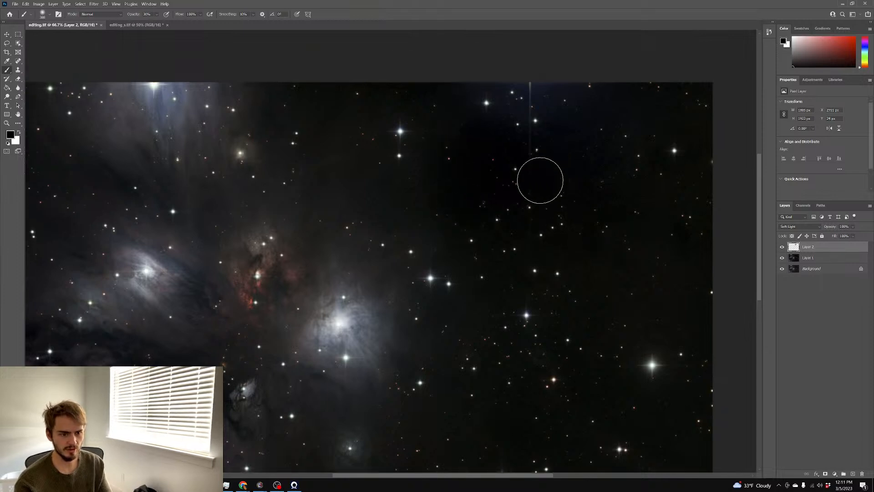
On Layer 1, sample the dark sky colour and set a 524-pixel brush at 90% opacity
key(x)
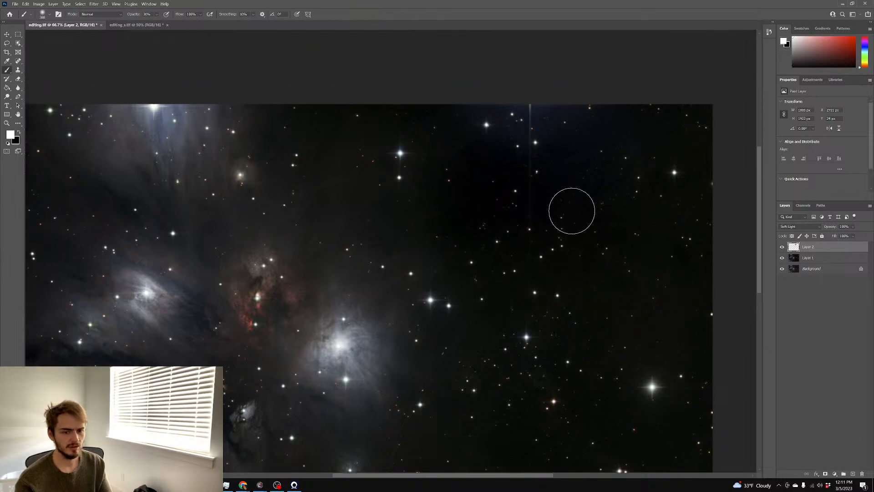
click(813, 258)
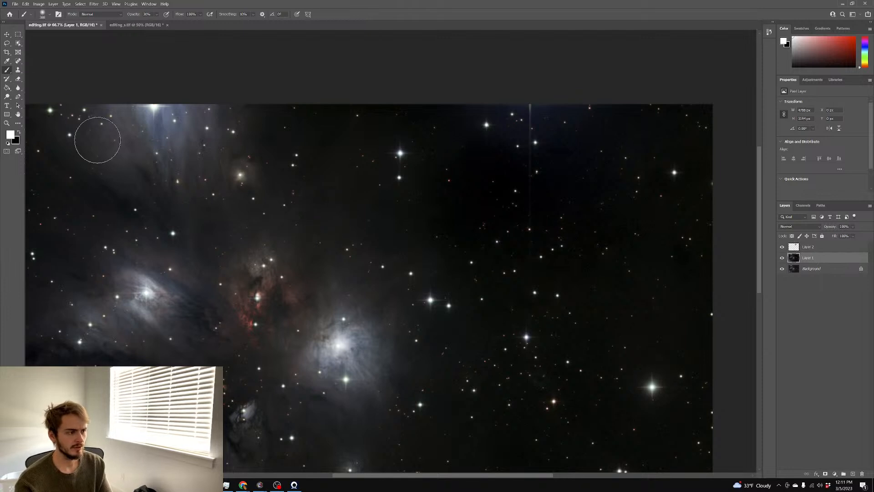
alt+click(512, 234)
drag(449, 189, 437, 190)
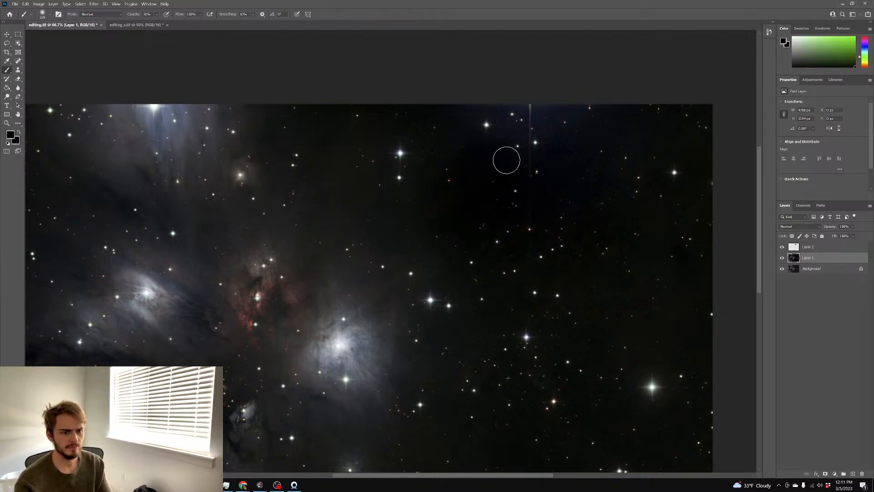
drag(532, 218, 554, 217)
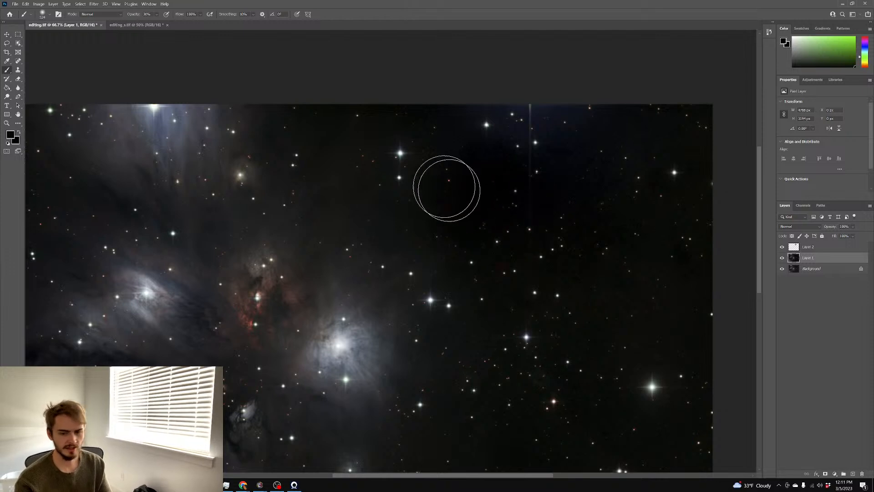
key(9)
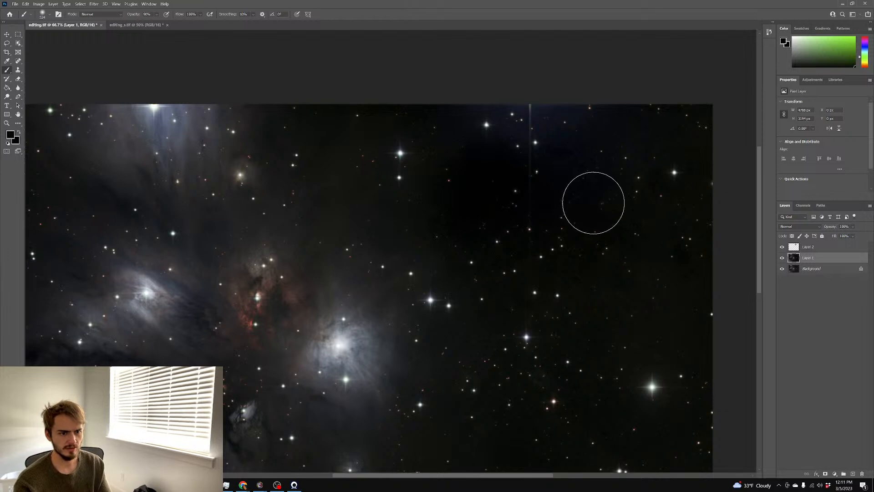
Paint nearby sky colour over the blemishes and toggle Layer 1 to check the patches
alt+click(559, 186)
mouse_move(559, 186)
mouse_down()
mouse_move(453, 177)
mouse_move(426, 164)
mouse_up()
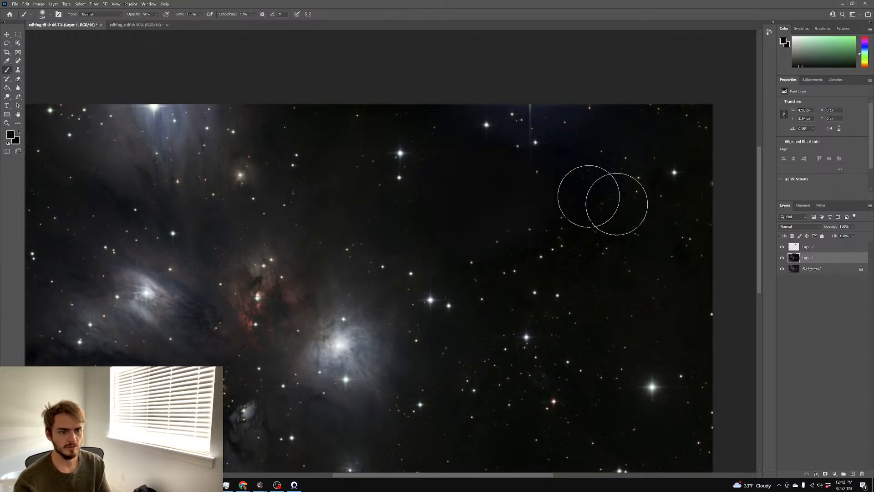
click(783, 258)
click(783, 259)
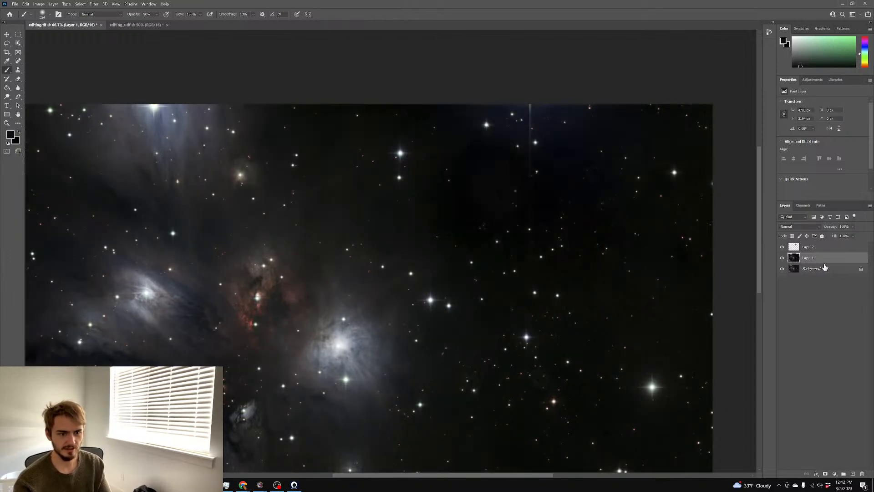
Duplicate Layer 1 and zoom in to 200% on the stars
key(ctrl+j)
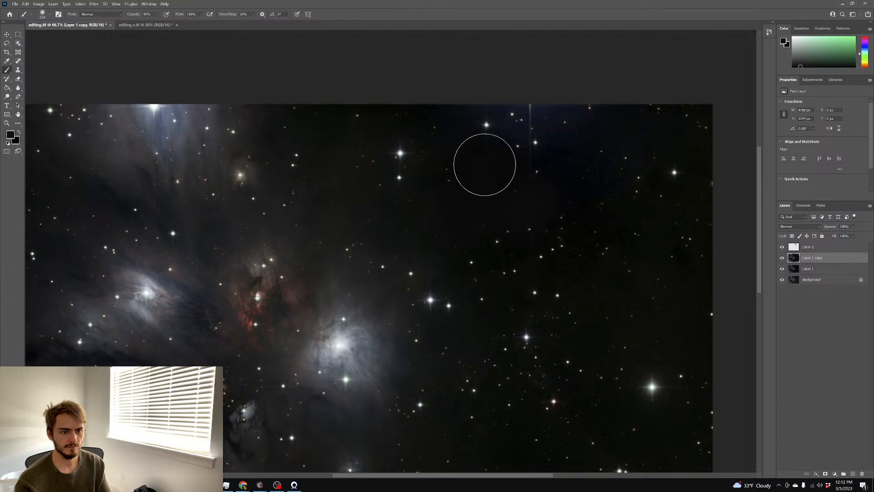
key(ctrl+plus)
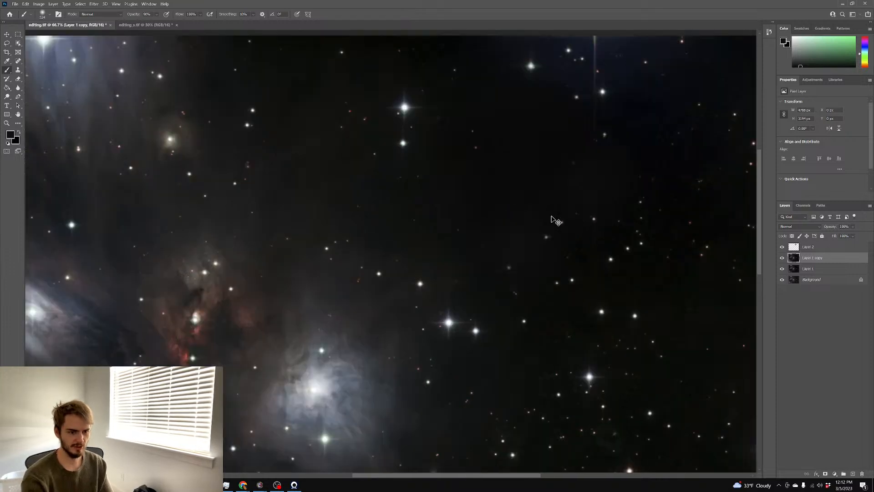
scroll(553, 220, right, 5)
scroll(548, 218, up, 3)
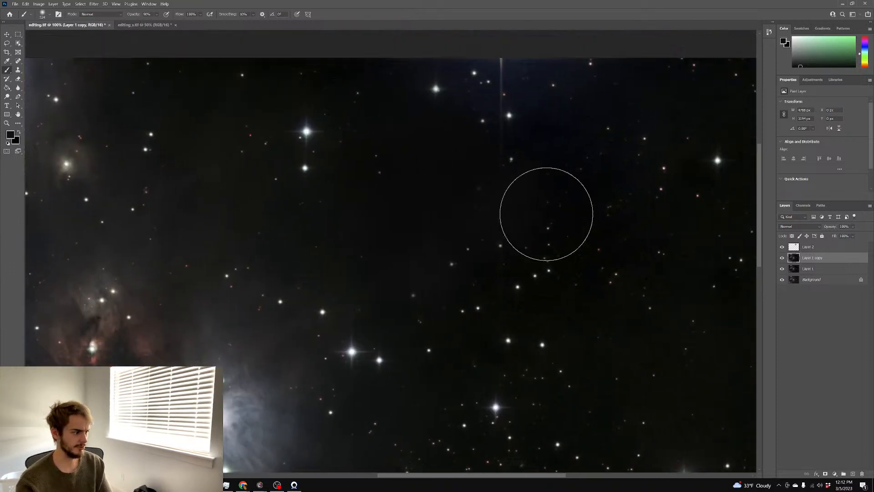
key(ctrl+plus)
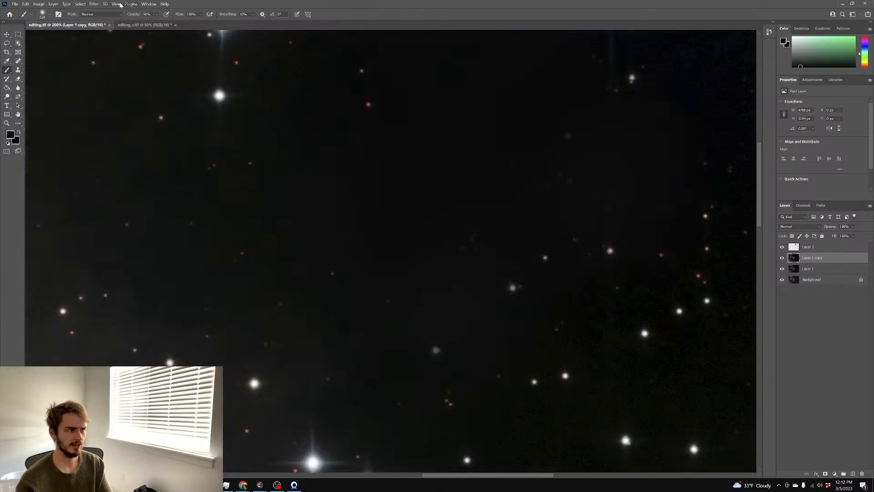
Apply a light monochromatic Add Noise to the Layer 1 copy
click(94, 3)
mouse_move(100, 103)
click(195, 104)
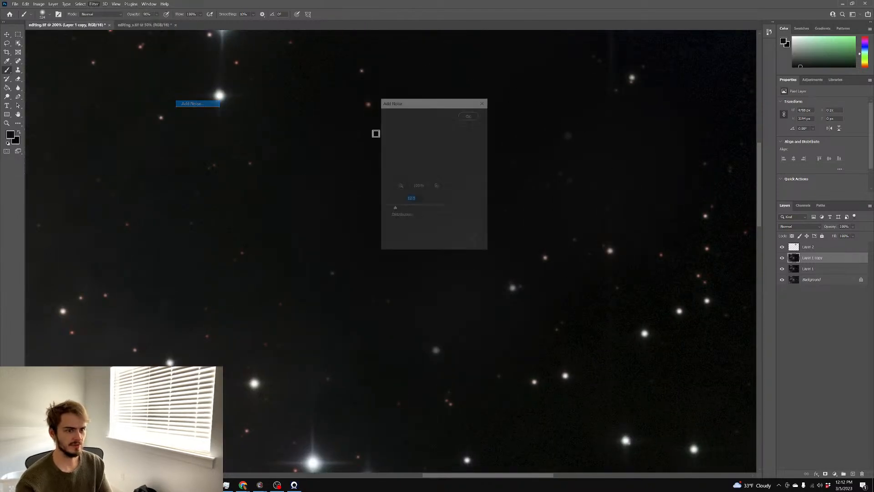
drag(420, 106, 646, 90)
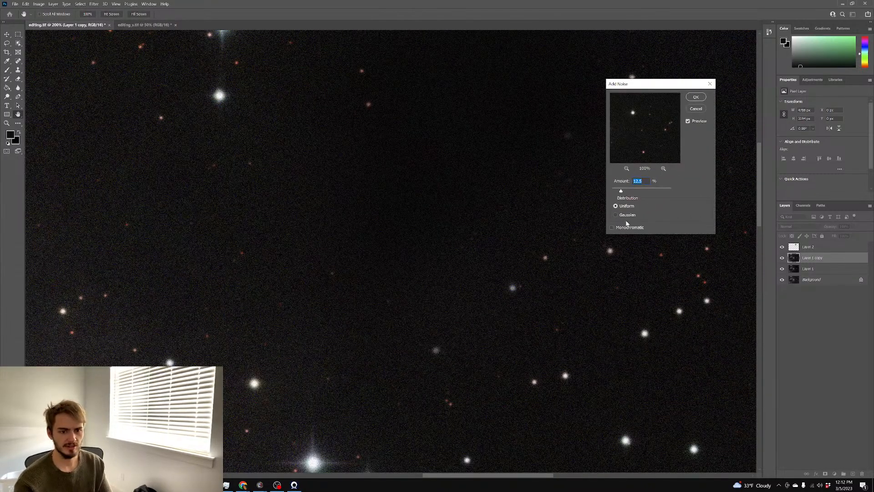
click(625, 230)
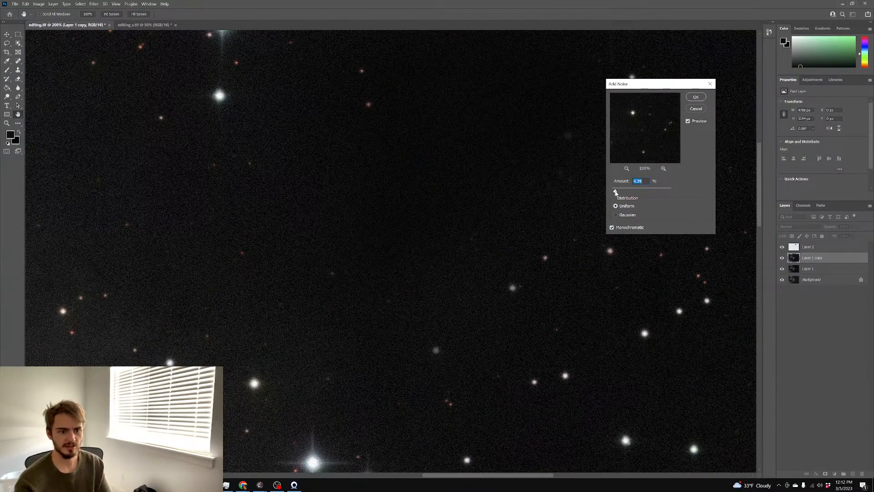
click(691, 100)
Zoom back out and toggle the noisy copy's visibility to compare it with the original
key(b)
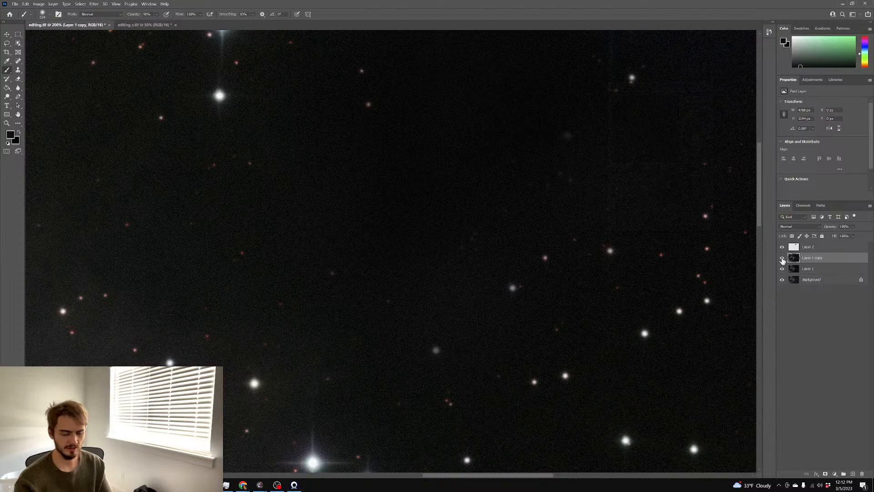
key(ctrl+minus)
key(ctrl+minus)
click(782, 258)
click(782, 259)
click(782, 259)
Duplicate Layer 1 again, place it above Layer 1 copy, and set it to Screen blending
click(782, 259)
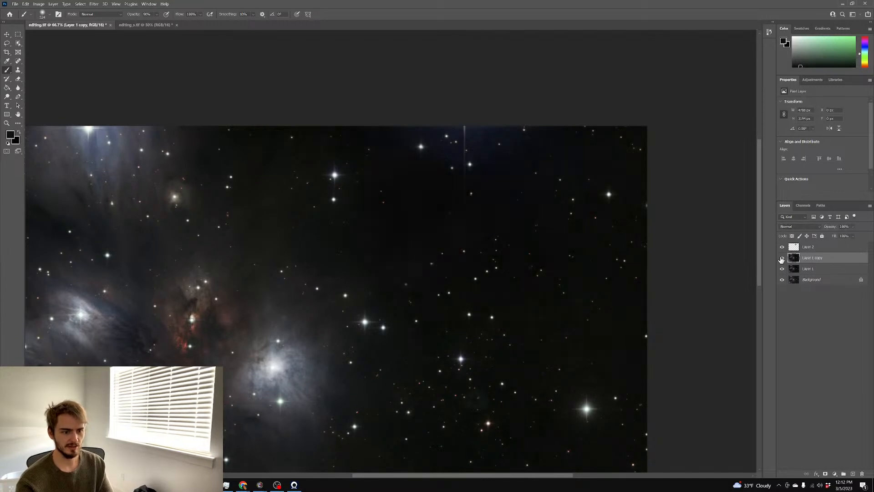
drag(817, 272, 852, 474)
drag(831, 271, 825, 254)
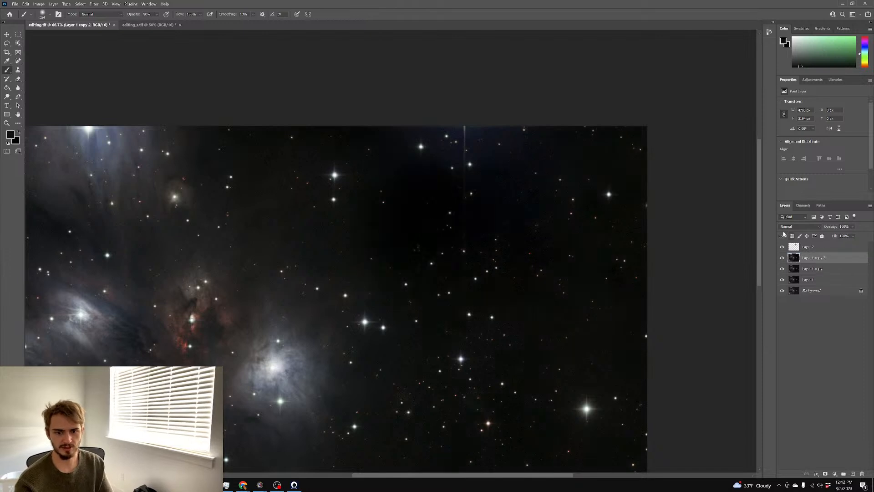
click(793, 227)
click(790, 285)
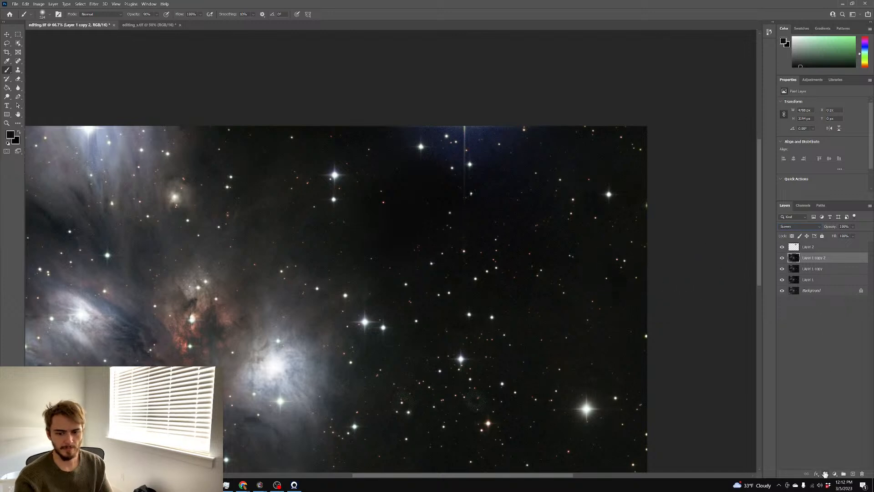
Give the Screen layer a black-filled layer mask and ready a white brush
click(825, 474)
key(g)
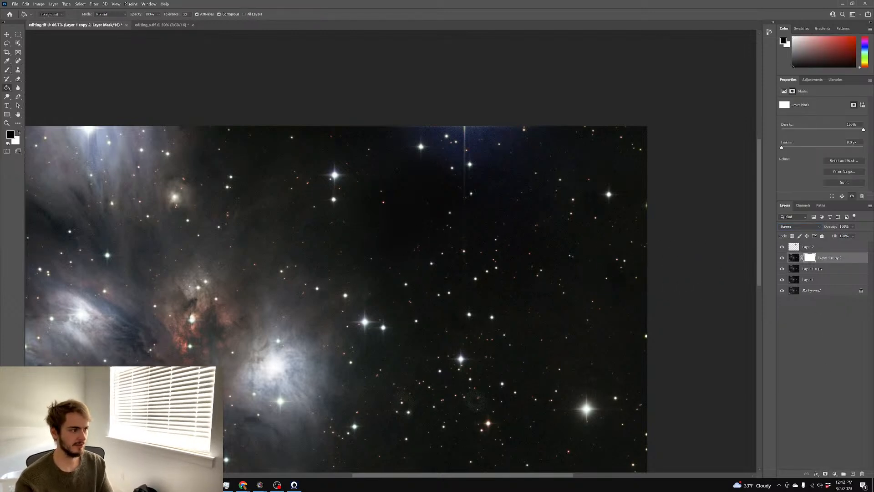
click(243, 178)
click(19, 132)
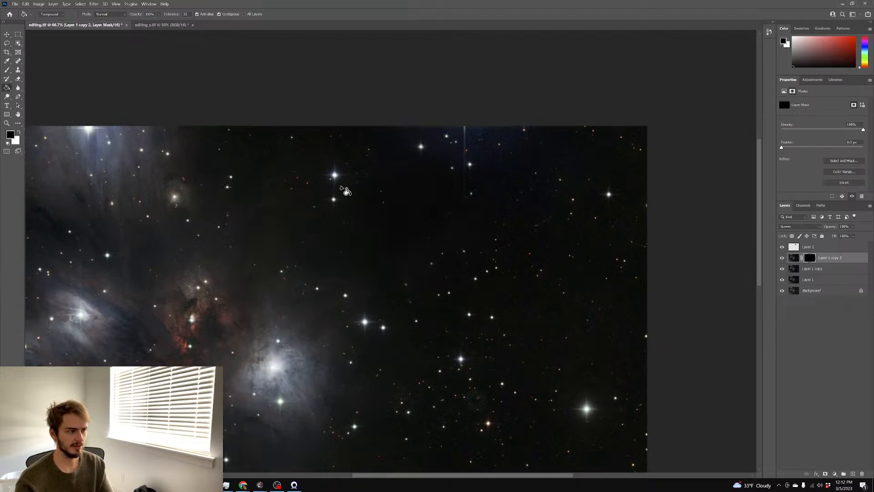
click(10, 72)
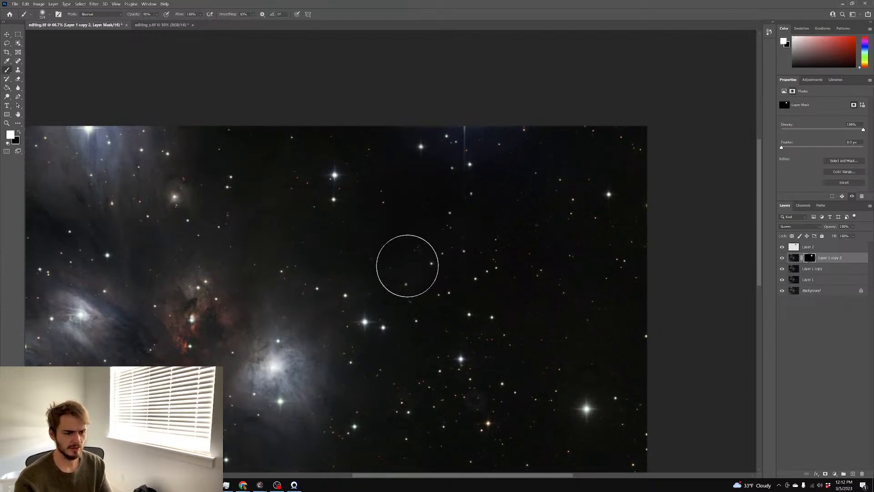
Compare the nebula with the Screen layer and Layer 1 copy each hidden and shown
scroll(455, 240, down, 3)
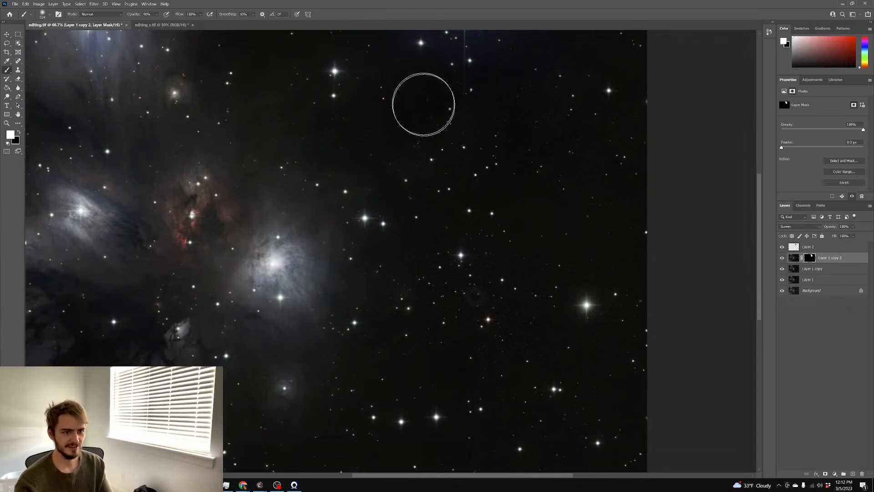
scroll(677, 237, down, 1)
scroll(628, 231, up, 1)
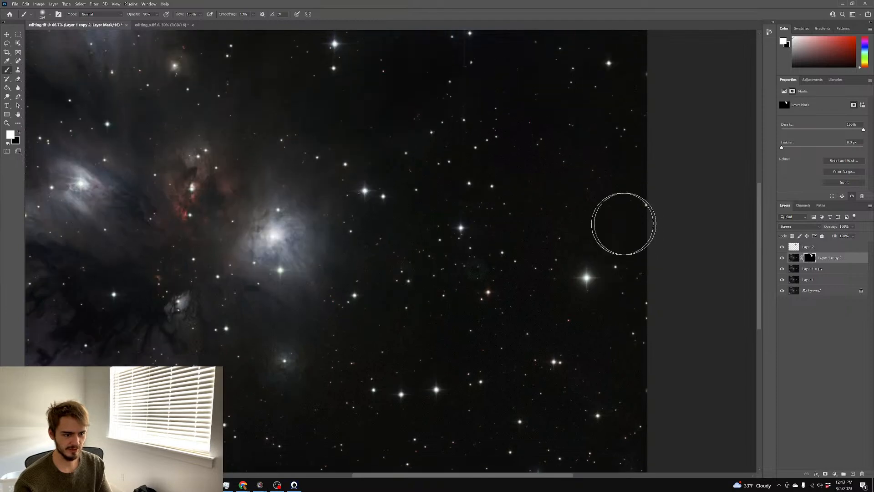
click(782, 270)
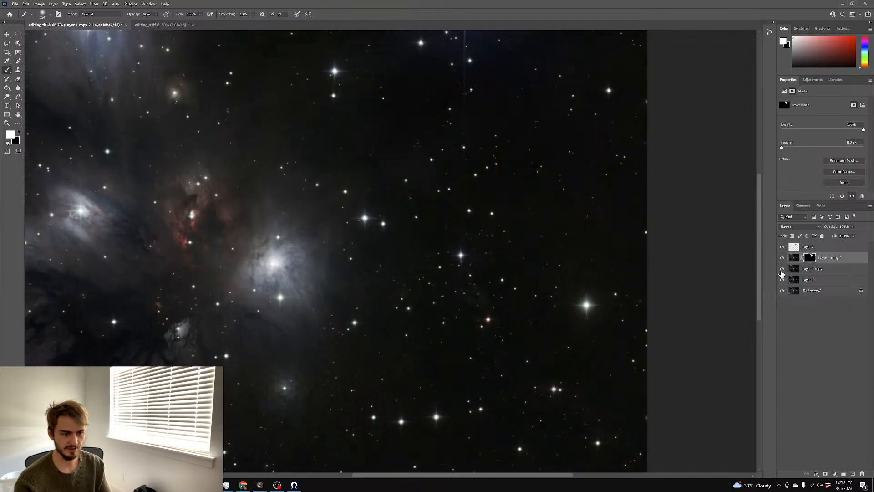
click(782, 258)
click(782, 259)
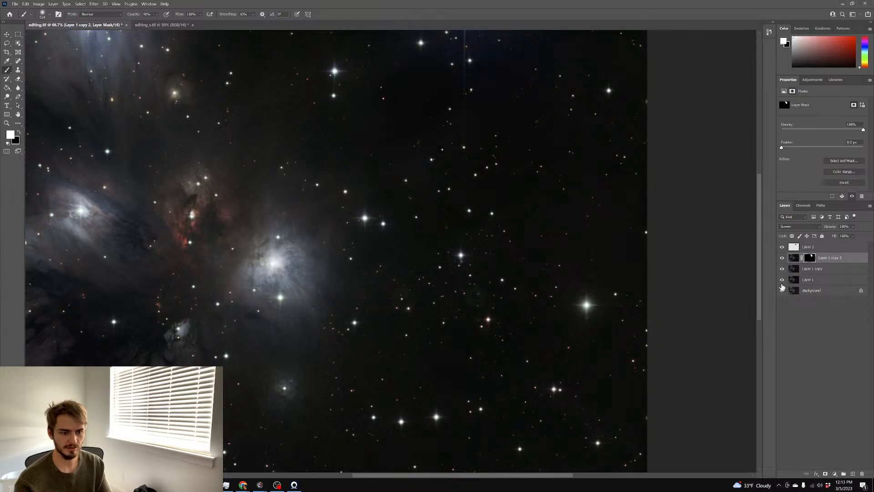
click(783, 271)
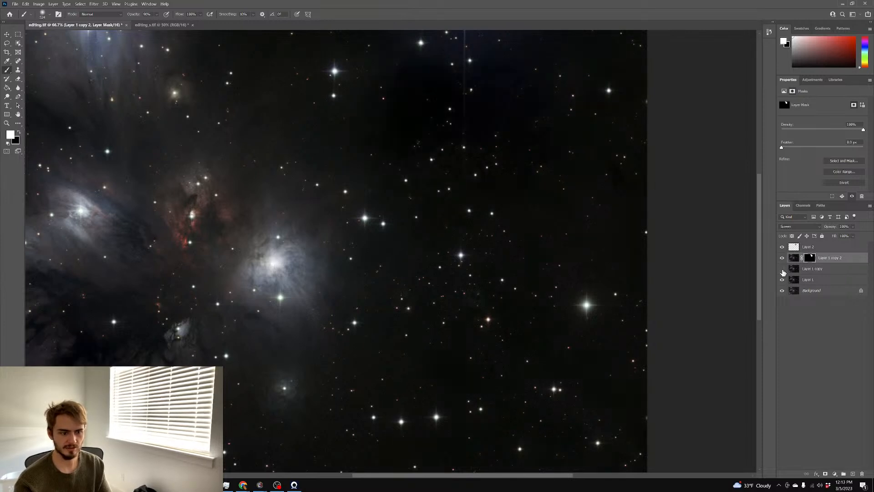
click(783, 270)
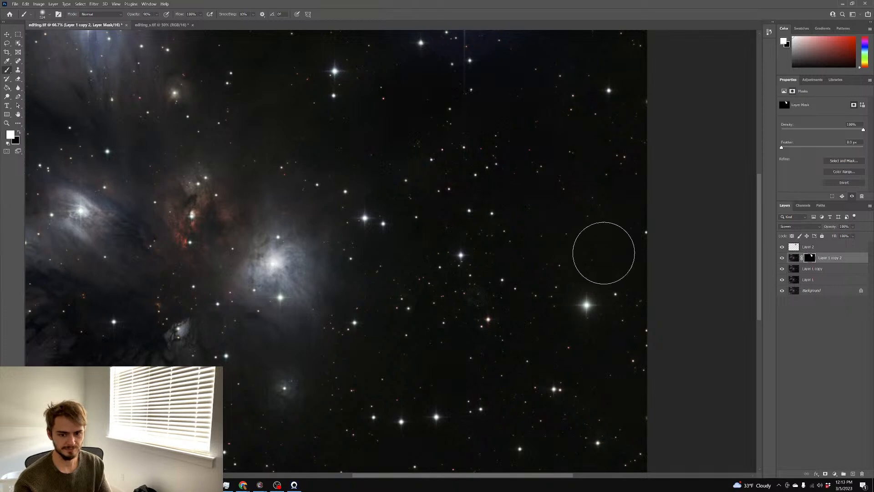
Pan across the image, recheck both brightening layers on and off, then zoom out
scroll(624, 252, down, 2)
scroll(624, 252, down, 1)
scroll(577, 259, left, 2)
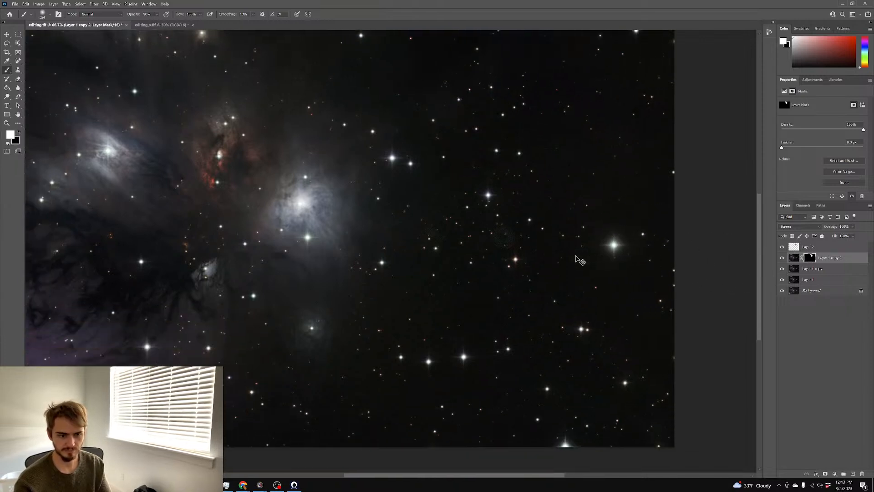
scroll(576, 259, up, 5)
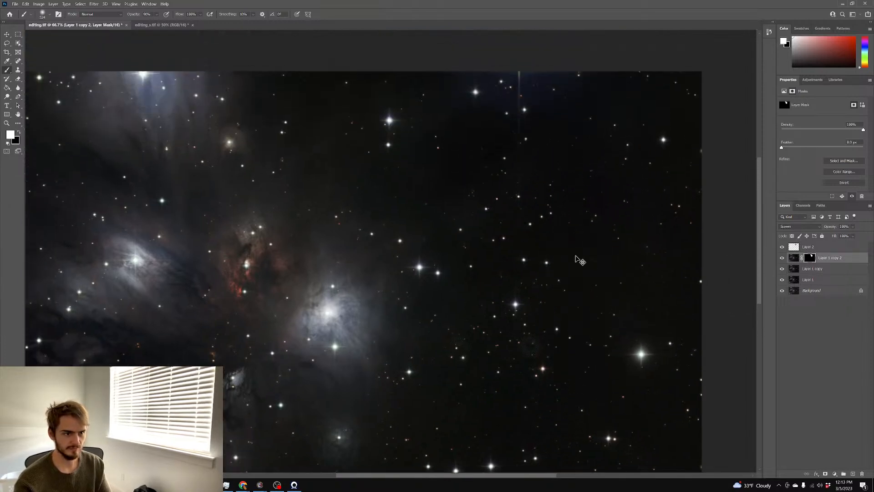
scroll(576, 259, left, 1)
scroll(579, 259, left, 1)
scroll(577, 255, down, 5)
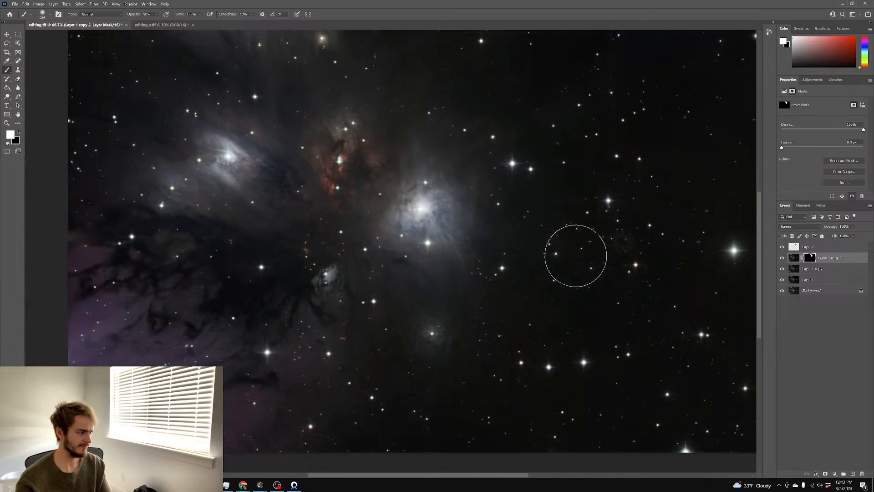
scroll(578, 259, right, 1)
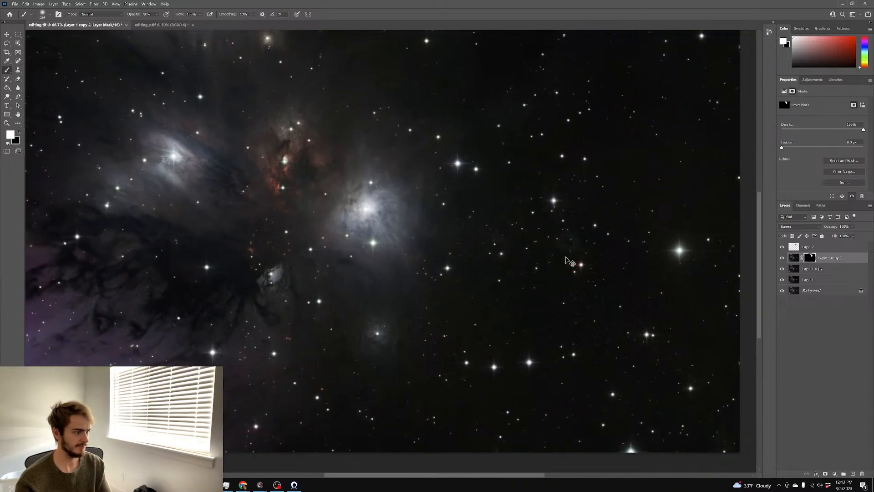
scroll(574, 259, right, 1)
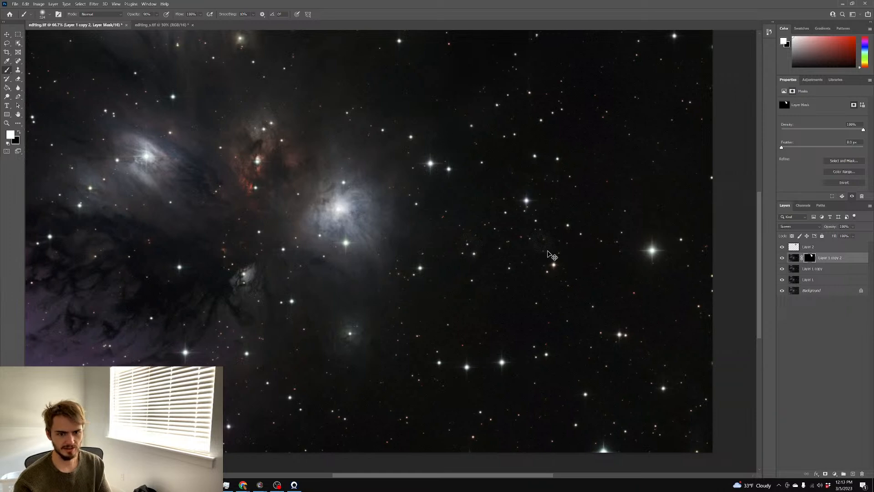
scroll(575, 254, right, 1)
scroll(576, 254, left, 1)
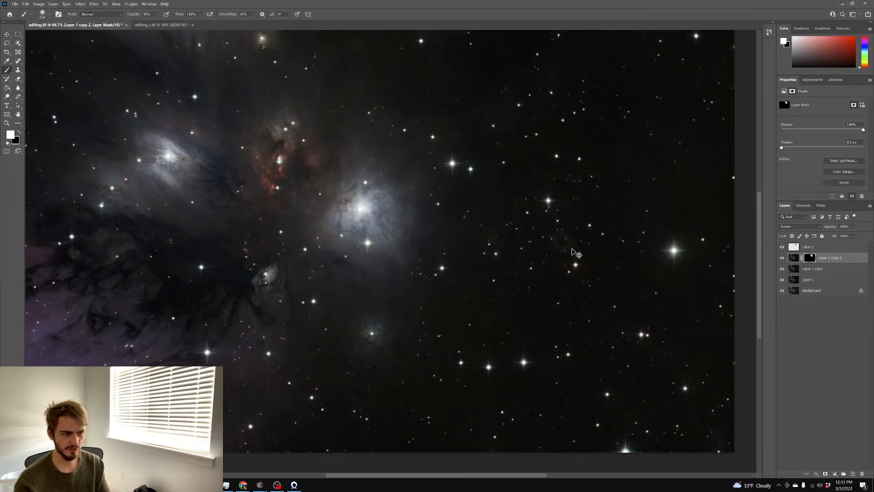
scroll(575, 248, up, 3)
scroll(574, 247, down, 1)
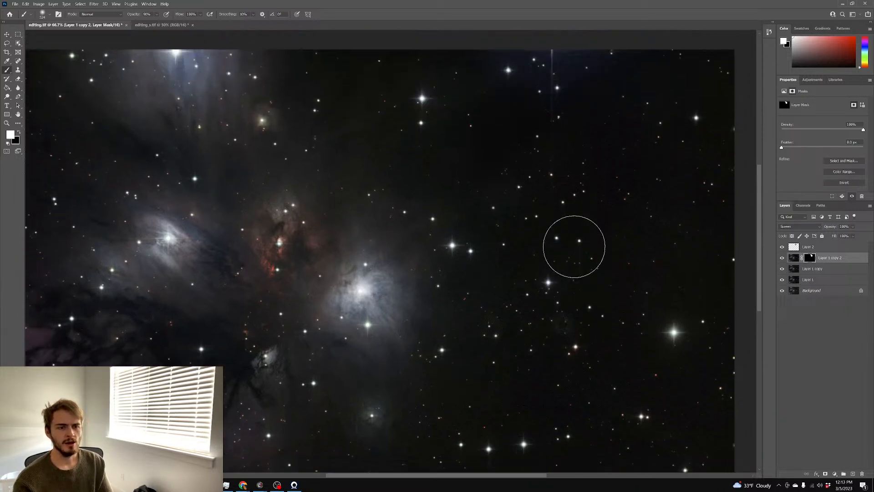
scroll(705, 269, up, 1)
click(783, 259)
click(783, 259)
click(782, 272)
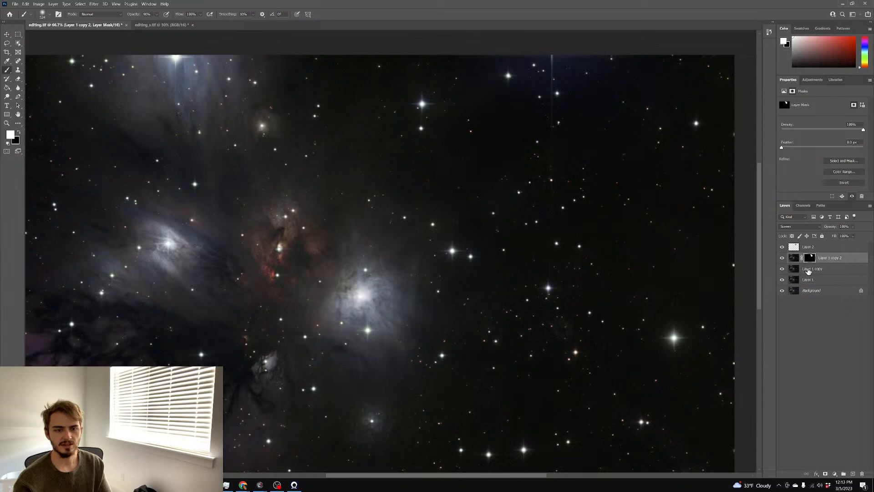
scroll(705, 258, down, 3)
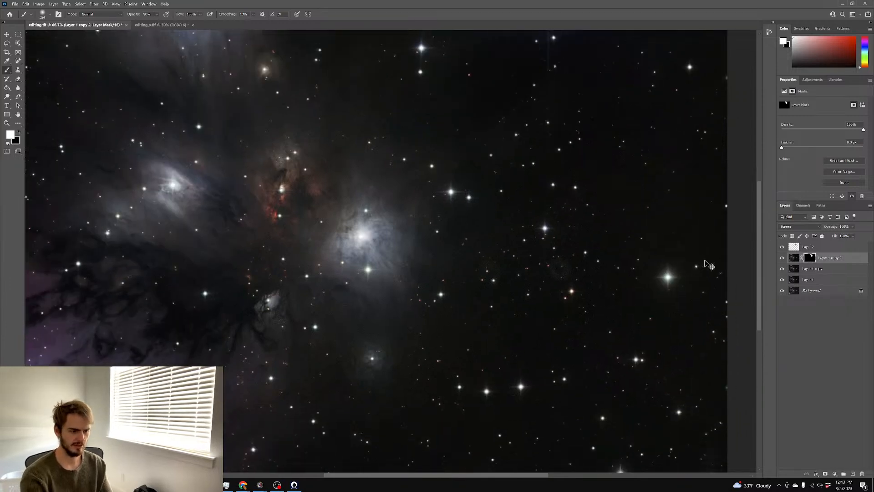
key(ctrl+minus)
Flatten all layers of editing.tif into a single Background
right_click(817, 297)
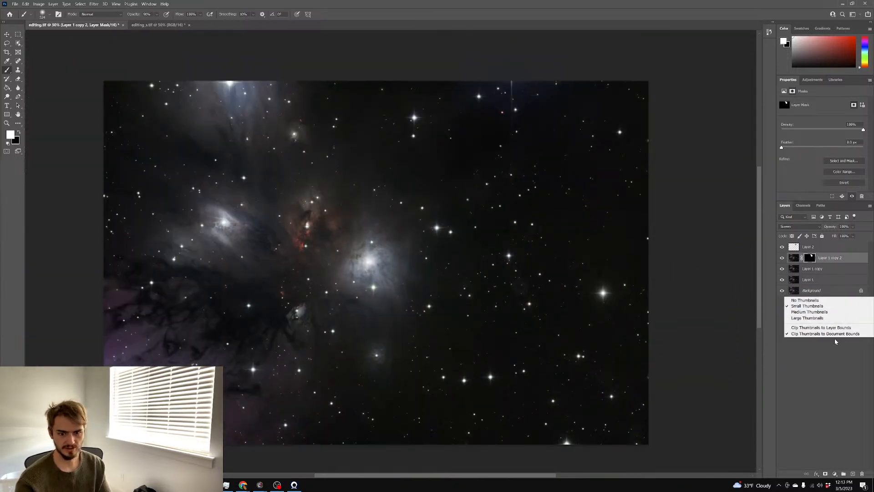
click(823, 281)
right_click(823, 290)
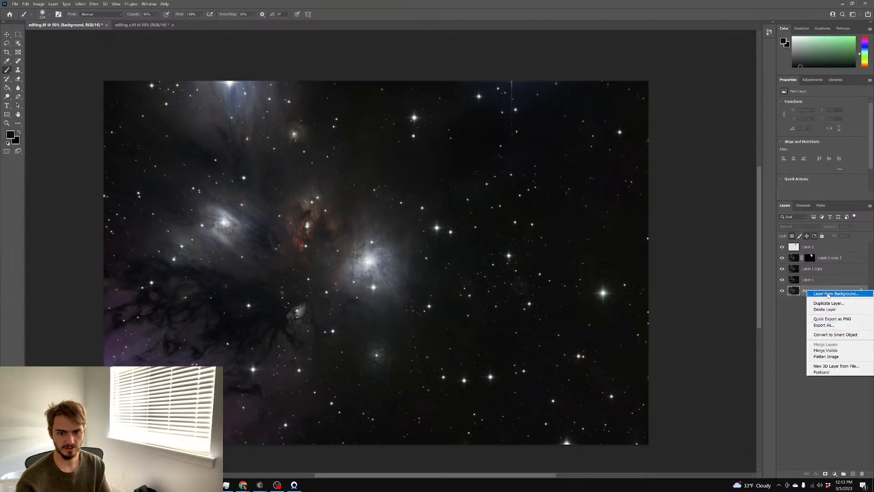
click(826, 357)
Duplicate the Background onto a new Layer 1 and view it at 100%
key(ctrl+j)
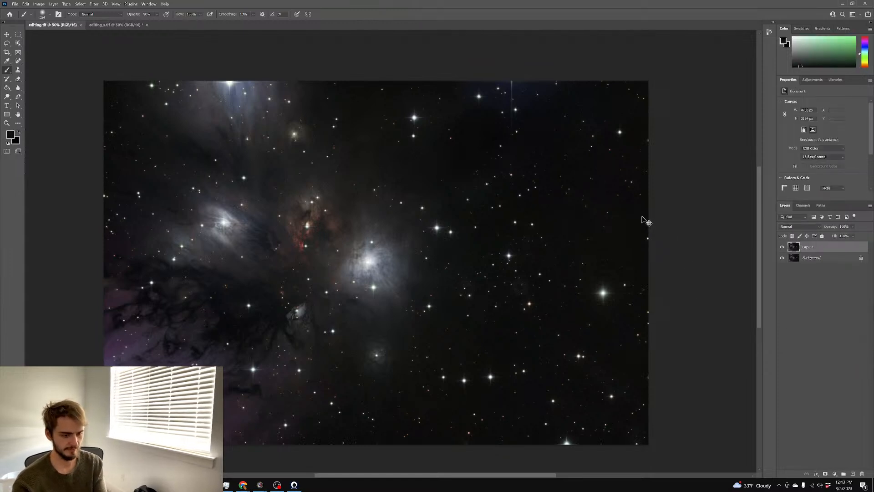
key(ctrl+plus)
scroll(342, 178, down, 5)
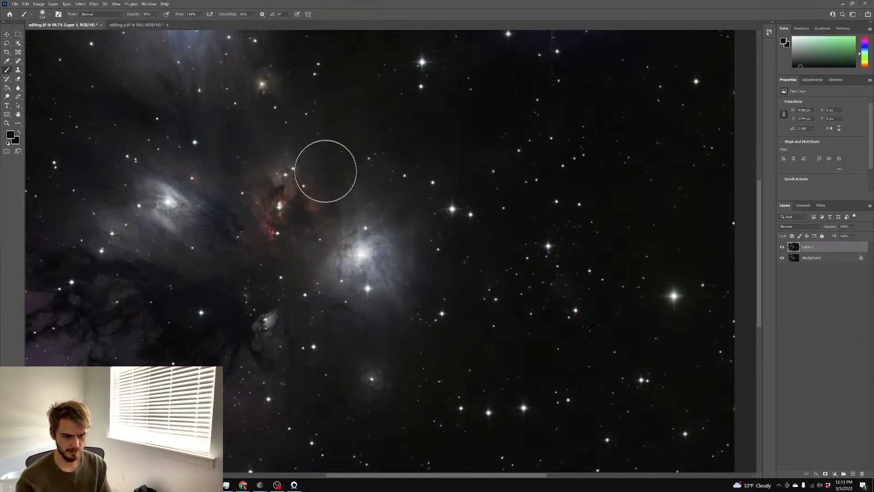
scroll(330, 175, right, 5)
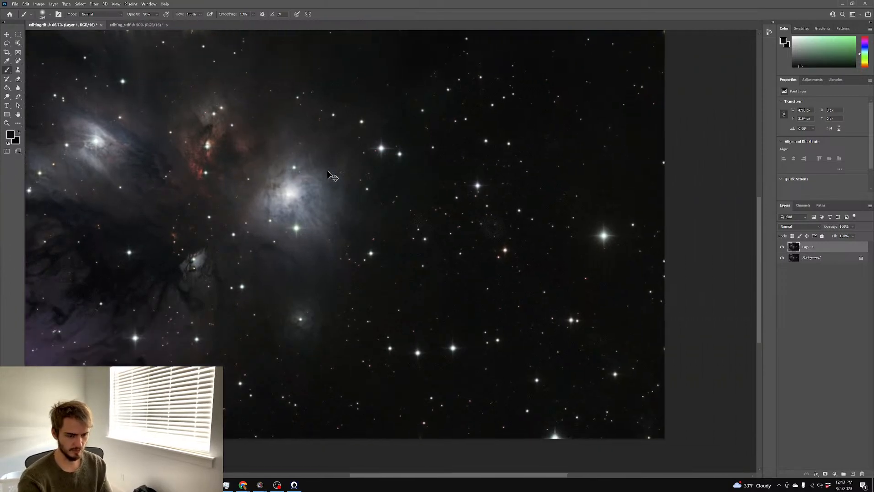
key(ctrl+plus)
Content-aware fill two small rectangular patches of the star field right of the nebula
key(c)
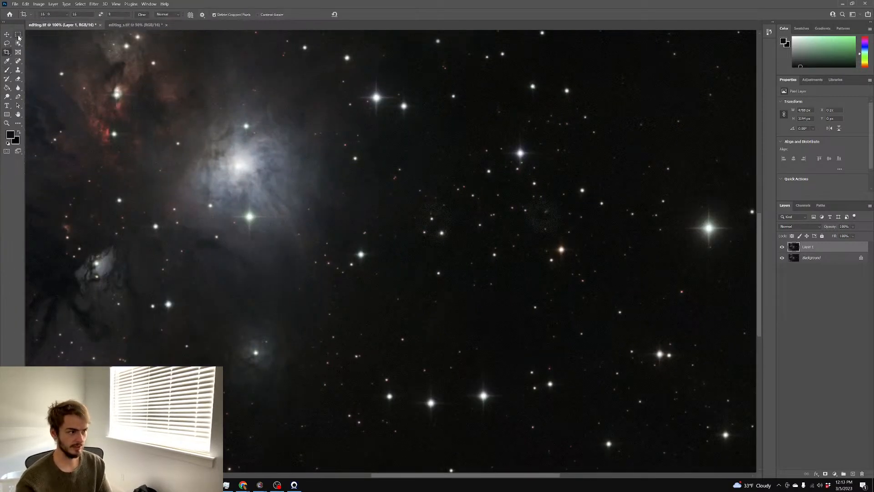
click(18, 36)
drag(409, 188, 458, 247)
right_click(443, 225)
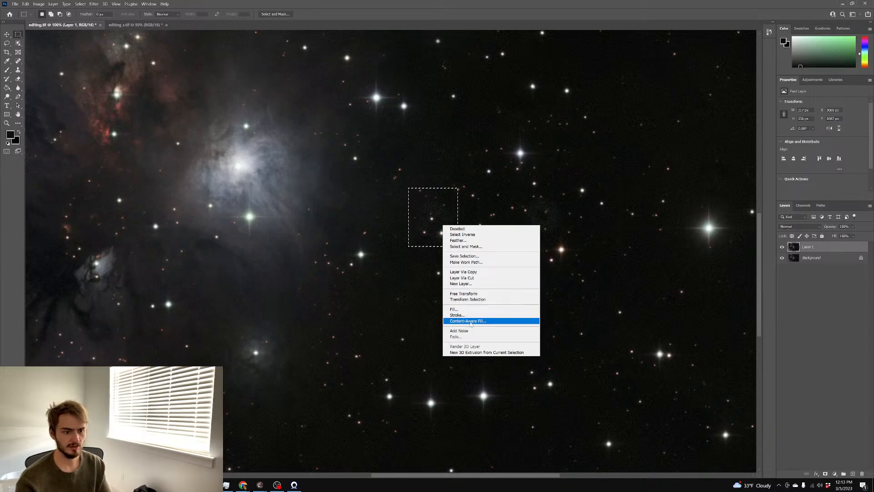
click(463, 309)
click(484, 137)
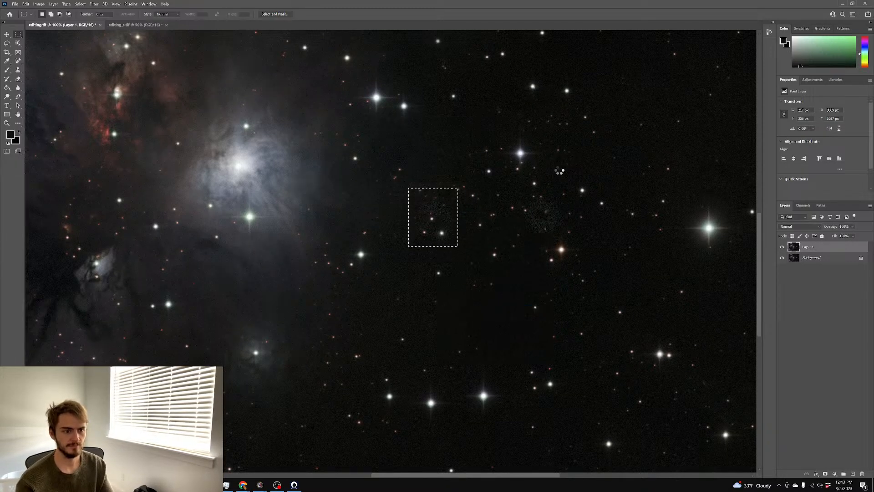
click(552, 195)
drag(517, 192, 560, 228)
right_click(554, 225)
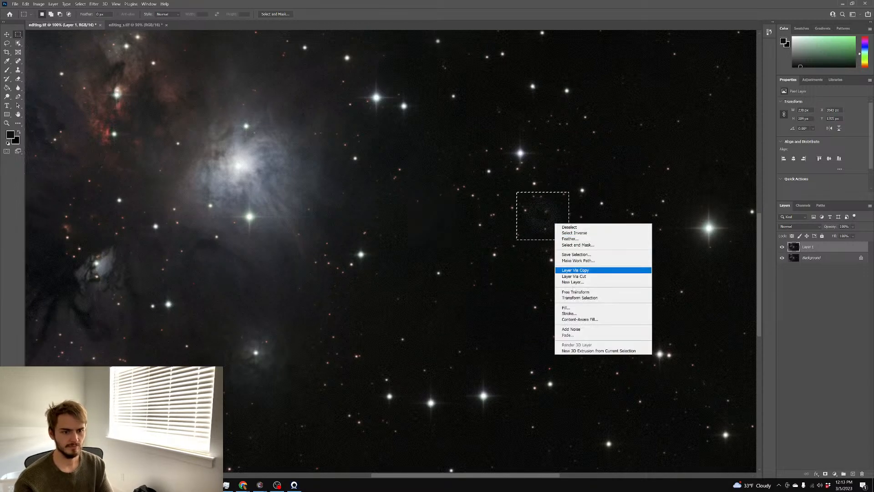
click(576, 307)
click(479, 134)
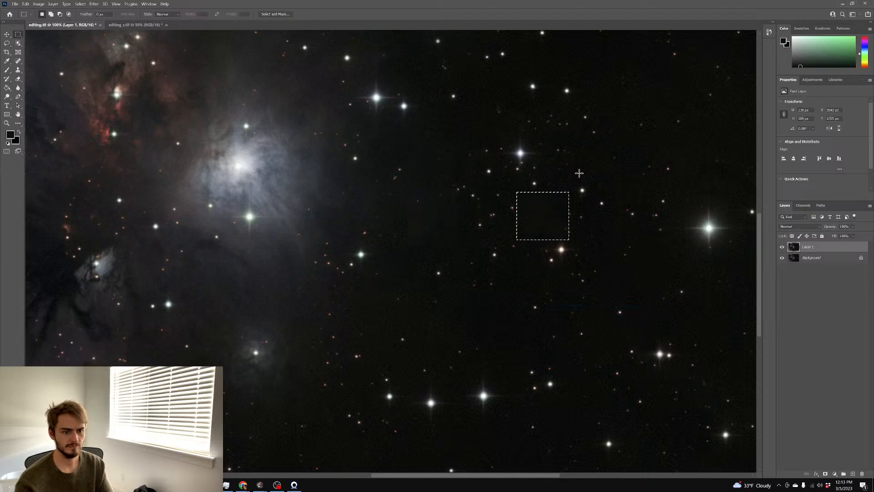
click(579, 174)
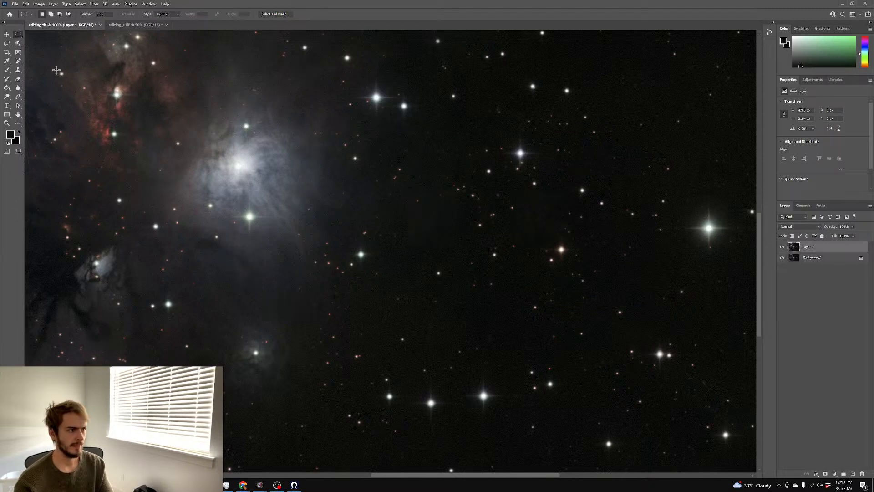
Spot-heal two star-field blemishes, then undo the last heal and deselect
click(19, 62)
mouse_move(462, 222)
mouse_down()
mouse_move(441, 220)
mouse_move(411, 246)
mouse_up()
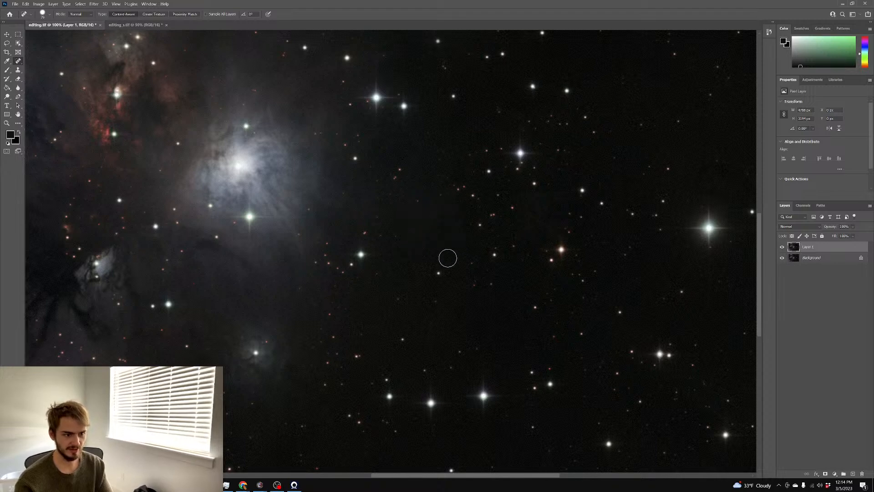
drag(463, 231, 461, 189)
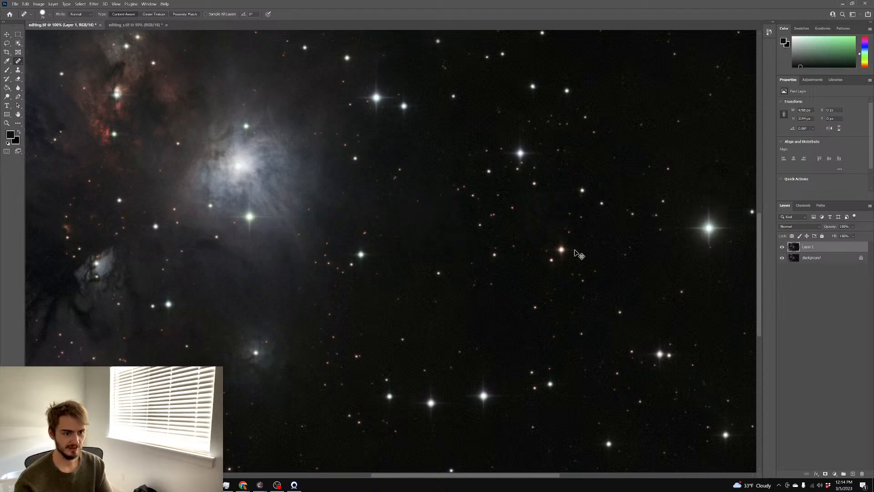
key(ctrl+z)
key(ctrl+z)
key(ctrl+z)
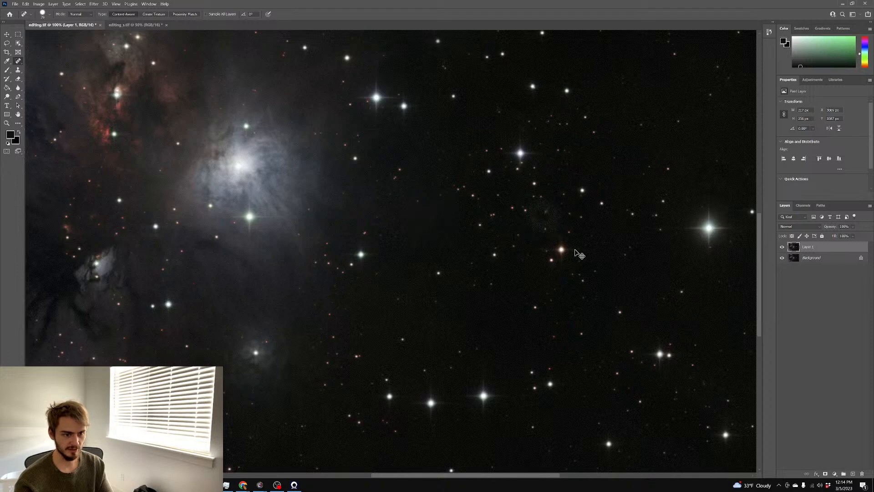
key(ctrl+d)
Cancel the TIFF Options save, then pick the Clone Stamp with a size-150 brush
key(ctrl+s)
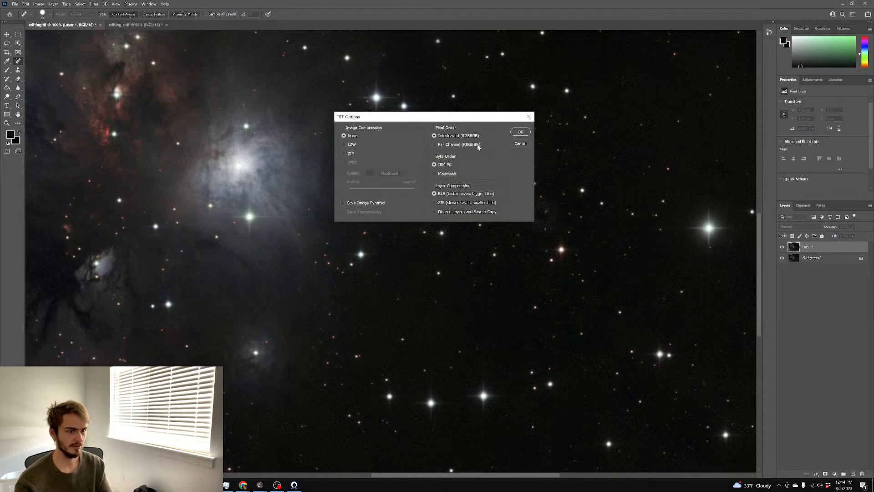
click(514, 144)
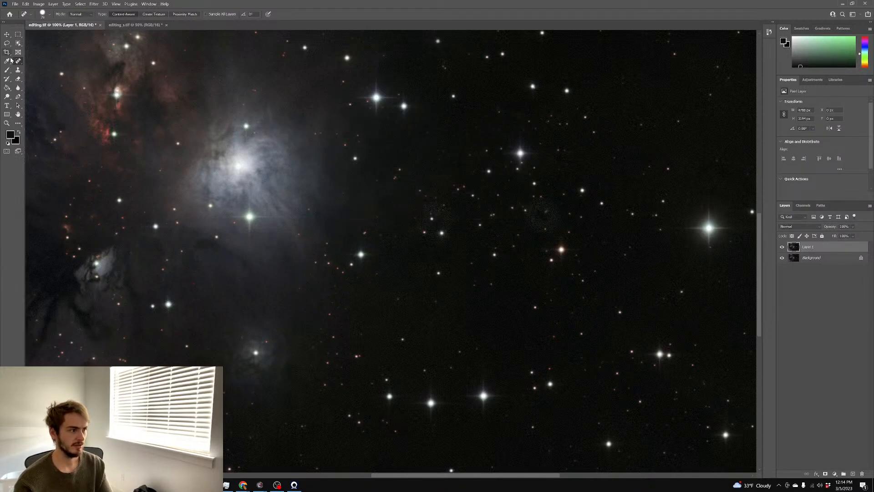
click(18, 69)
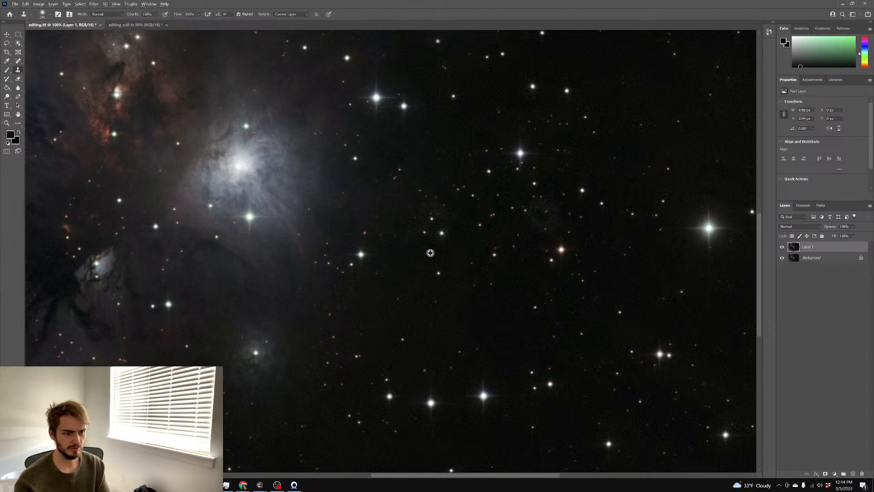
drag(438, 248, 421, 250)
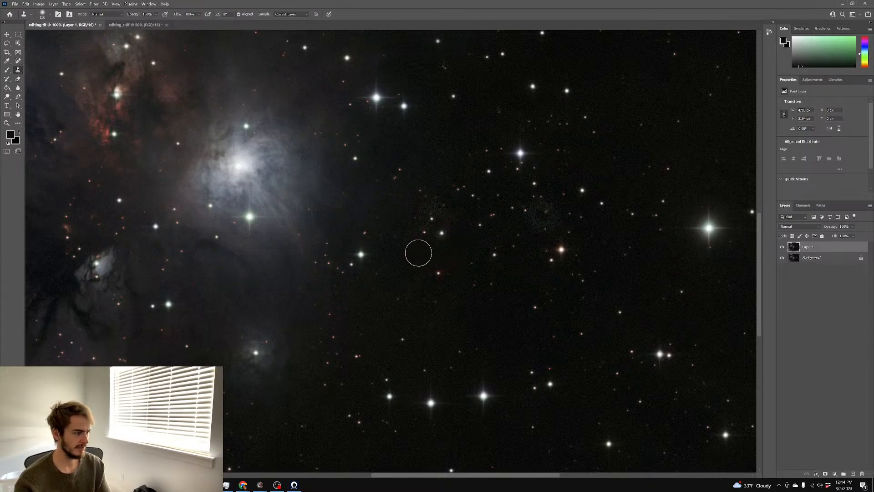
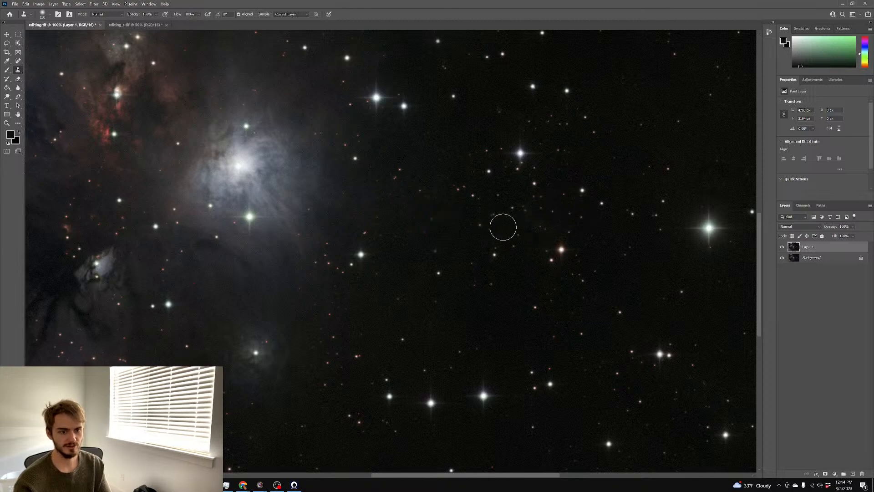
Switch from the Clone Stamp to the Spot Healing Brush in Content-Aware mode
scroll(537, 271, up, 2)
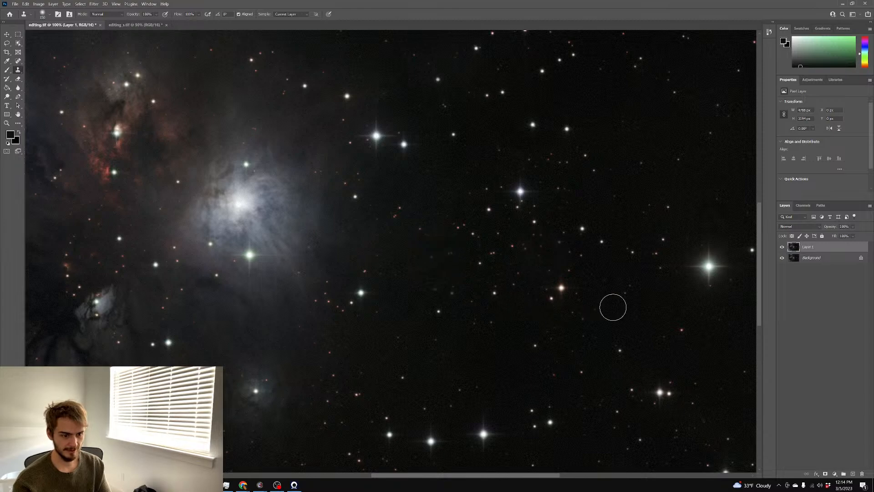
scroll(630, 280, down, 2)
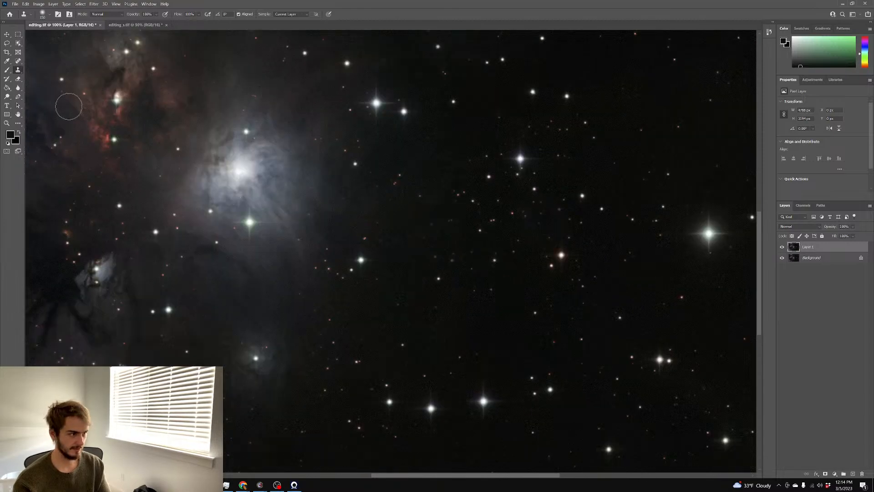
click(18, 61)
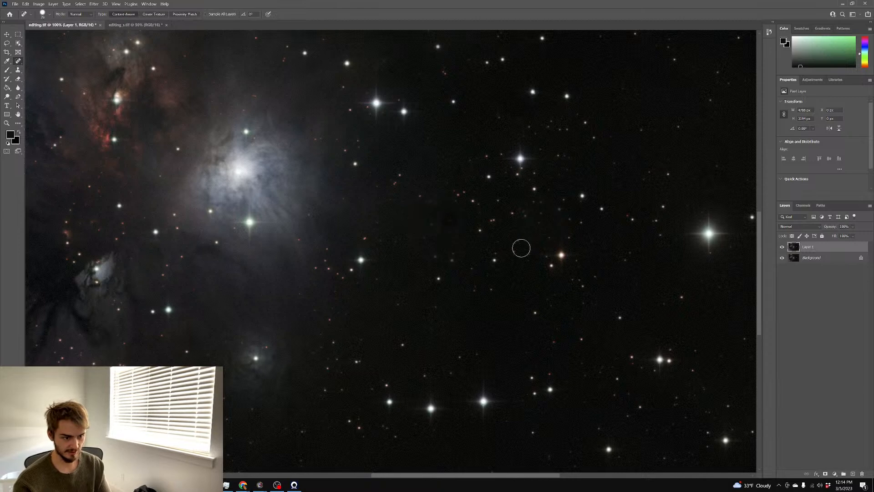
scroll(504, 228, up, 1)
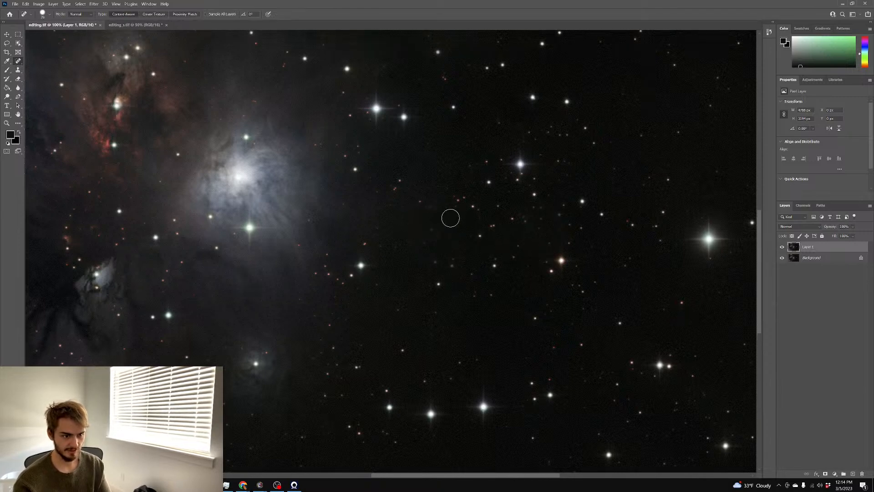
scroll(604, 241, down, 1)
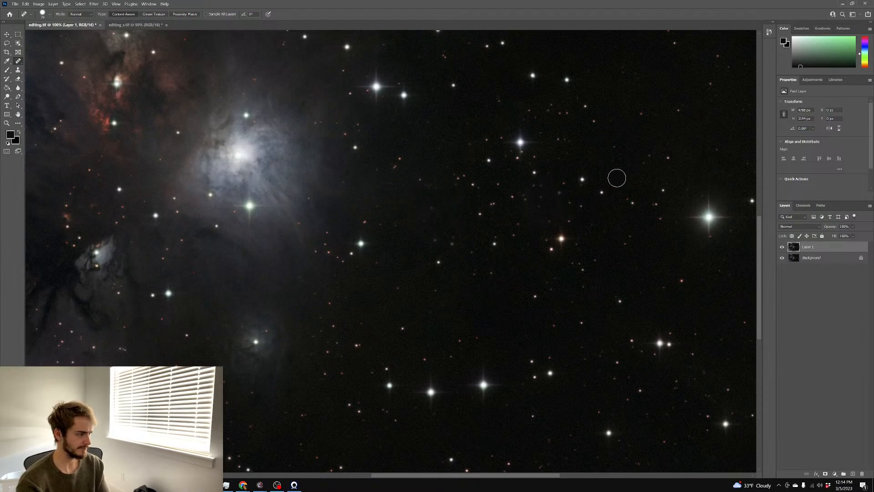
key(ctrl+minus)
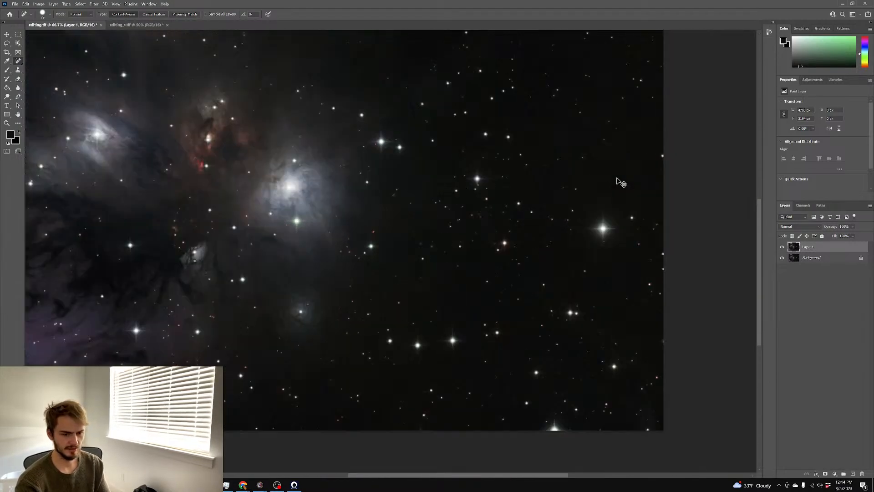
key(ctrl+minus)
key(ctrl+plus)
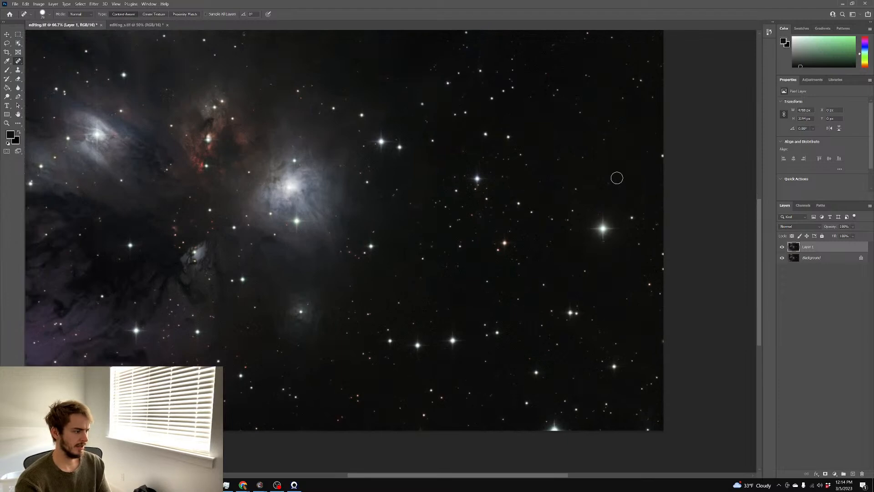
scroll(584, 206, left, 5)
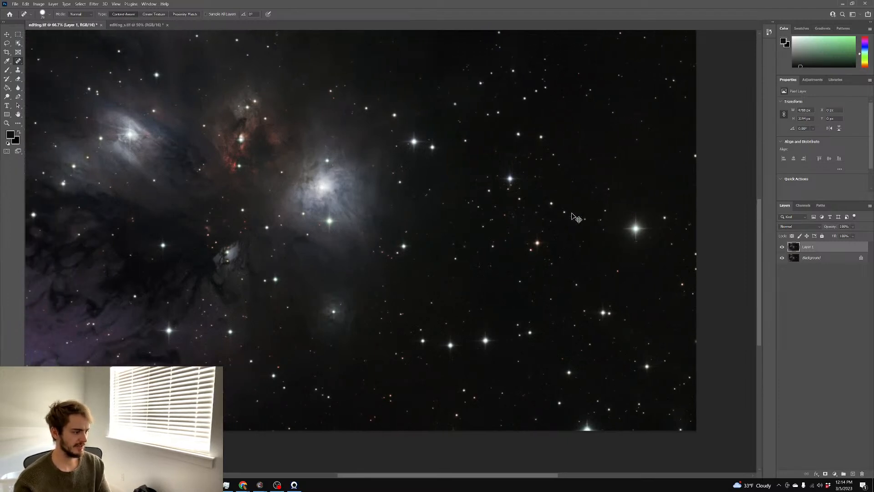
scroll(576, 218, left, 1)
scroll(575, 217, up, 3)
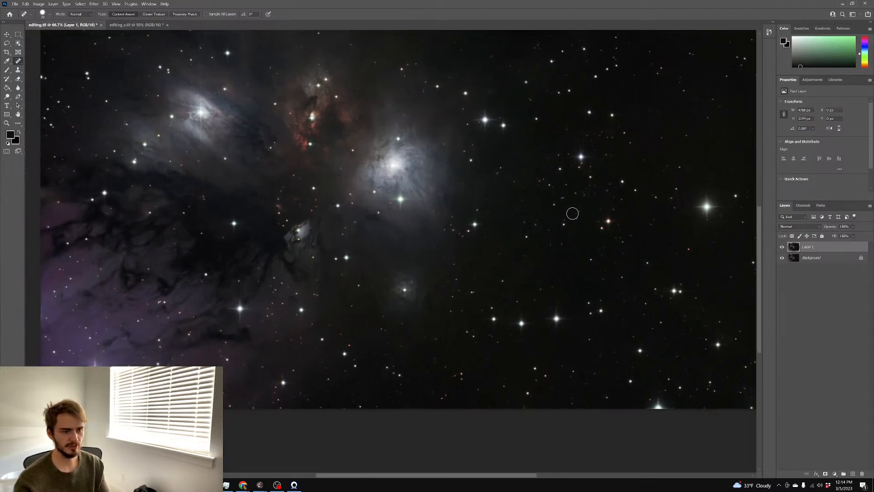
scroll(573, 213, up, 1)
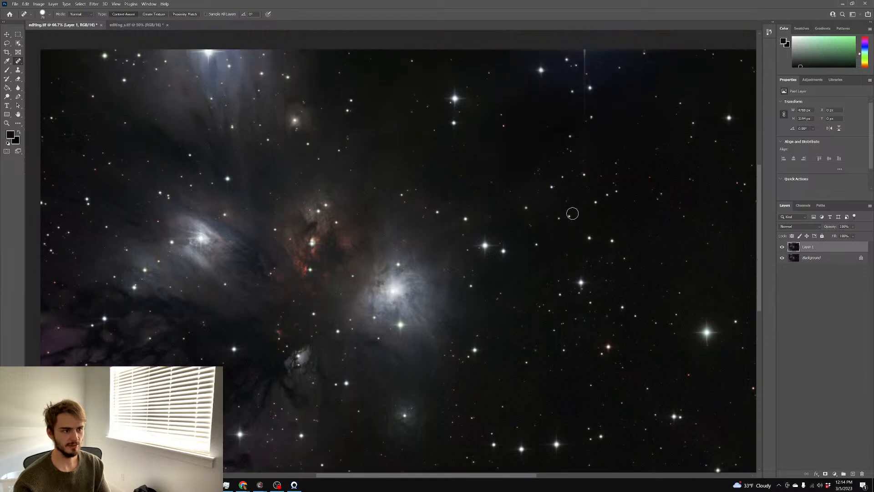
scroll(571, 223, down, 2)
scroll(570, 223, right, 1)
scroll(570, 222, left, 1)
scroll(569, 221, down, 2)
scroll(569, 221, up, 1)
scroll(570, 222, left, 1)
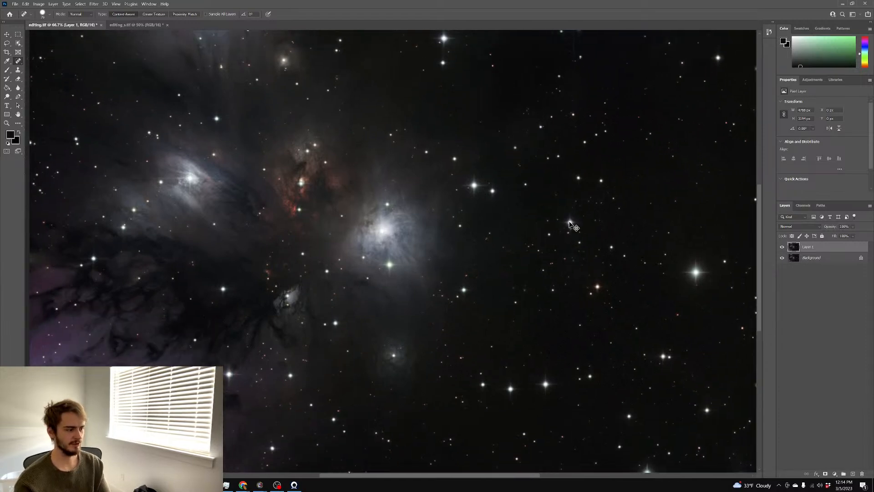
scroll(558, 216, down, 1)
scroll(559, 216, up, 1)
scroll(560, 216, right, 1)
scroll(563, 215, left, 1)
scroll(563, 216, down, 1)
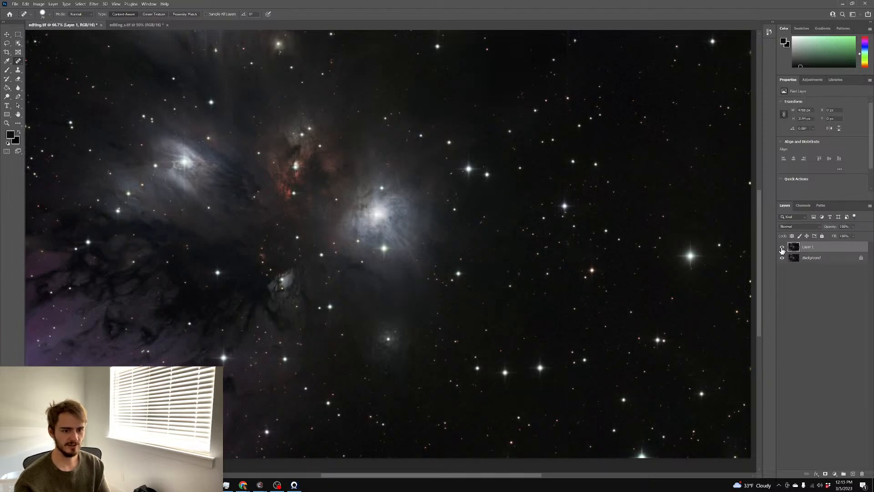
scroll(533, 239, up, 1)
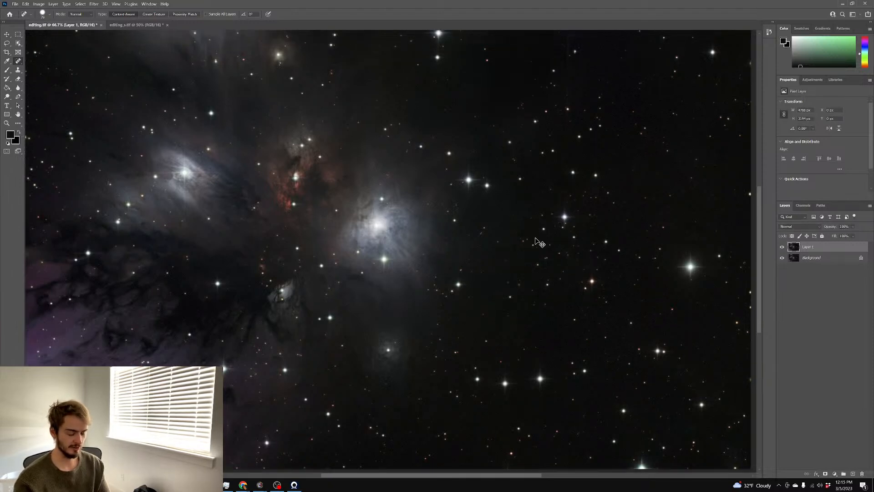
key(ctrl+Tab)
key(ctrl+Tab)
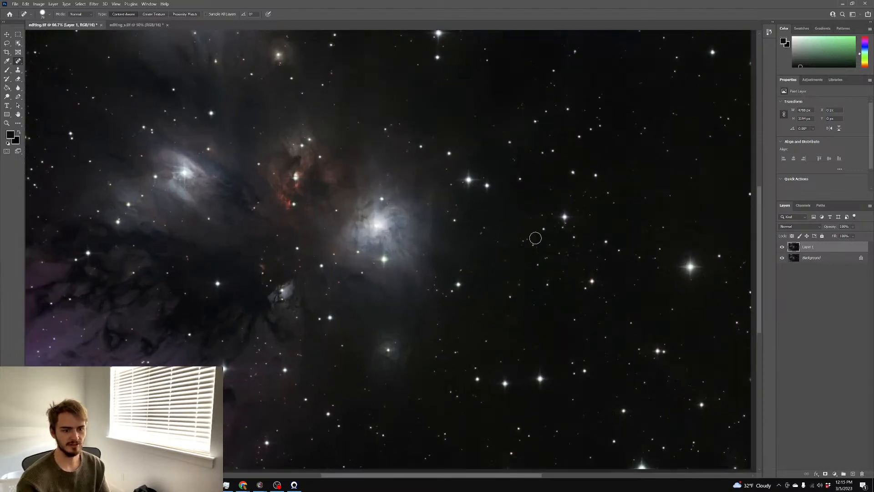
scroll(489, 217, up, 1)
Merge Layer 1 down into Background and duplicate the result onto a new layer
right_click(812, 263)
click(819, 317)
scroll(363, 209, down, 2)
scroll(363, 208, up, 1)
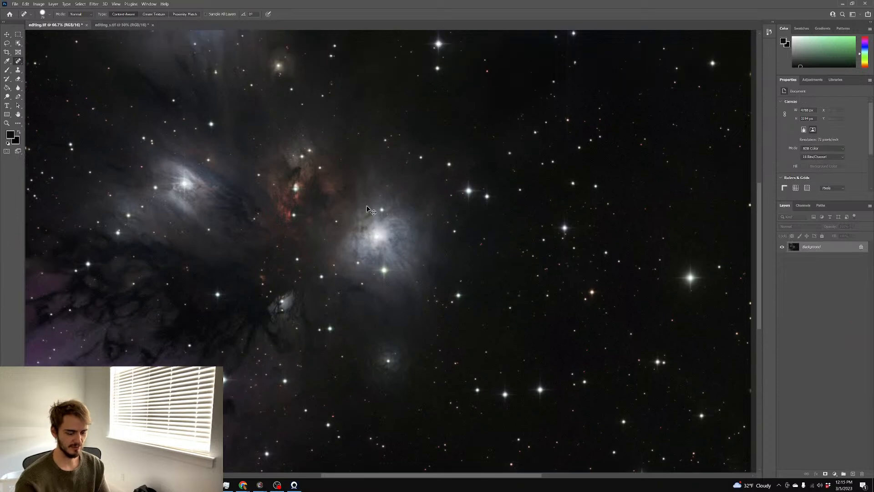
scroll(367, 206, up, 4)
scroll(368, 206, down, 4)
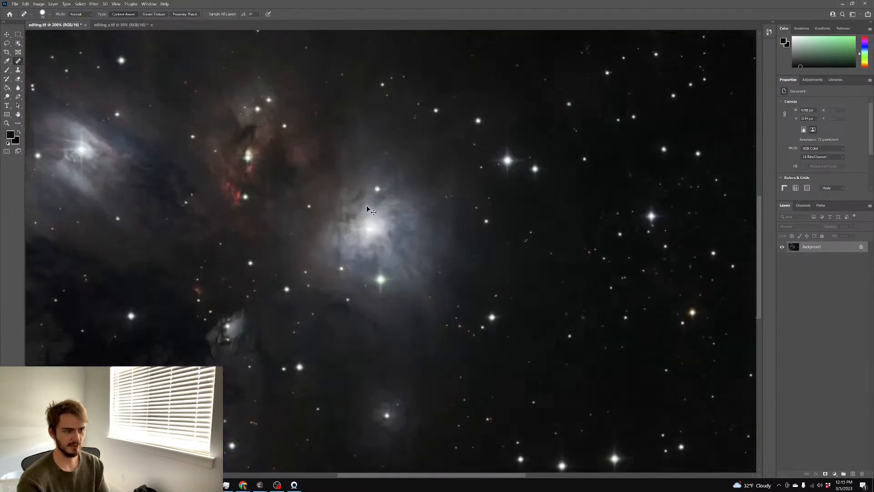
scroll(367, 206, up, 4)
scroll(367, 206, down, 4)
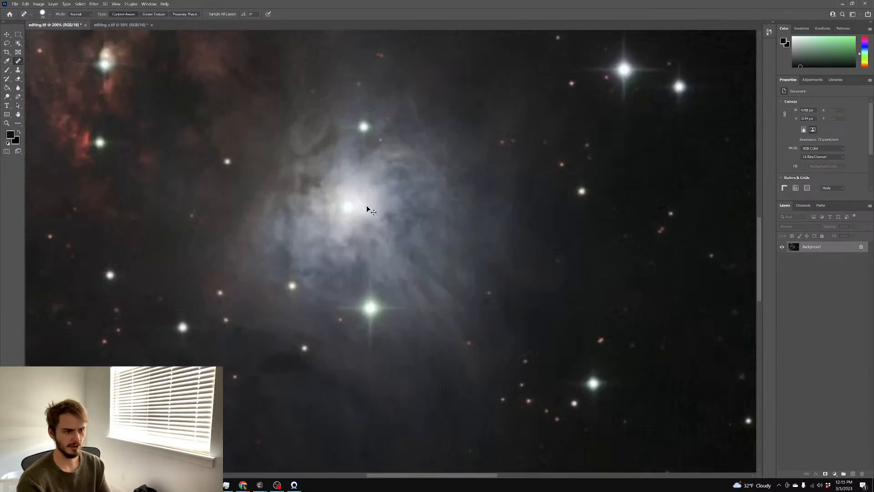
scroll(367, 205, up, 3)
key(ctrl+j)
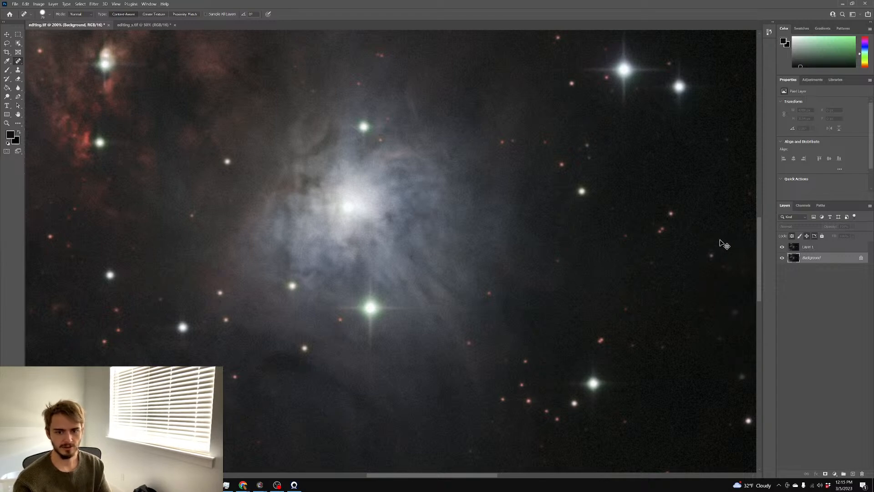
Undo back to the five-layer stack and compare Layer 1 copy and Layer 1 copy 2 on and off
key(ctrl+z)
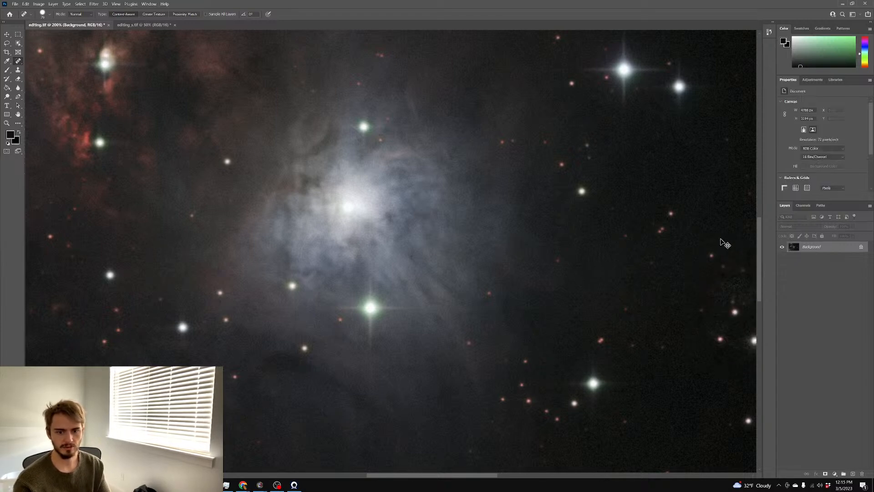
key(ctrl+z)
click(783, 259)
click(783, 258)
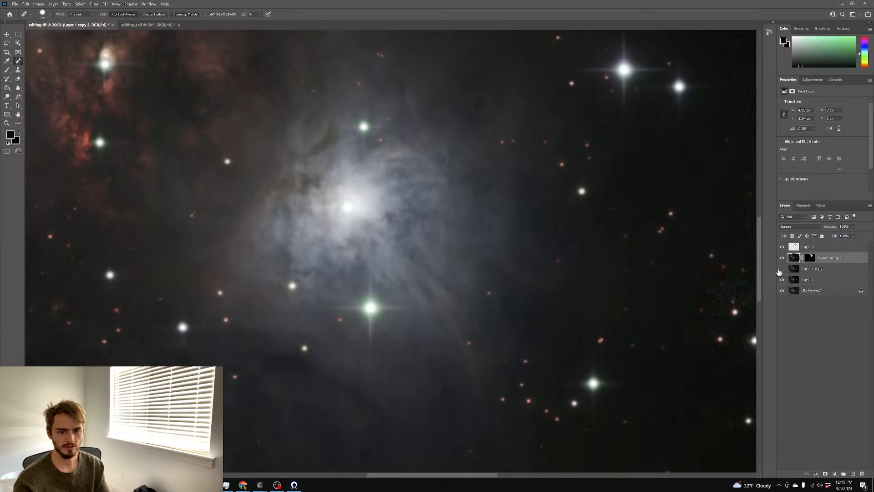
key(ctrl+minus)
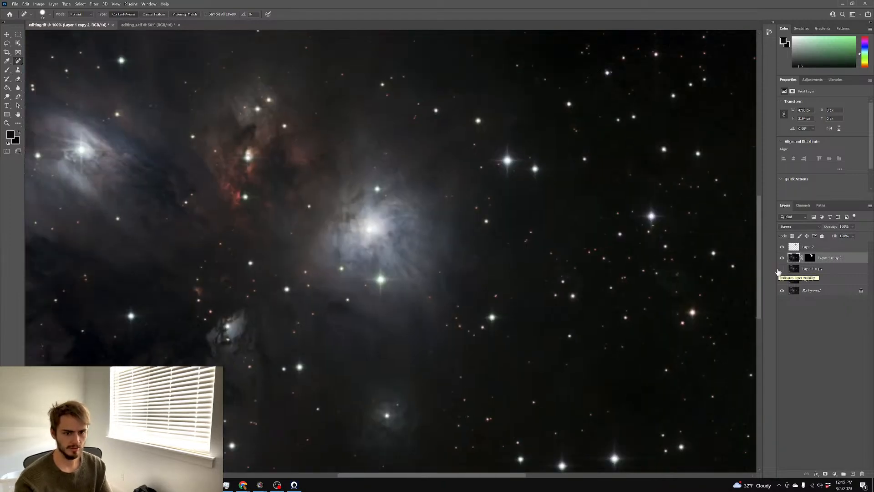
click(782, 271)
click(782, 271)
key(ctrl+plus)
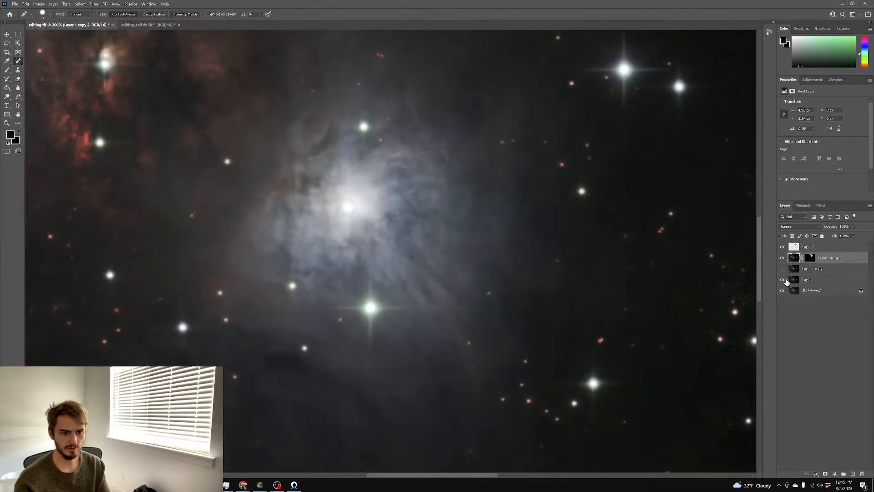
click(782, 259)
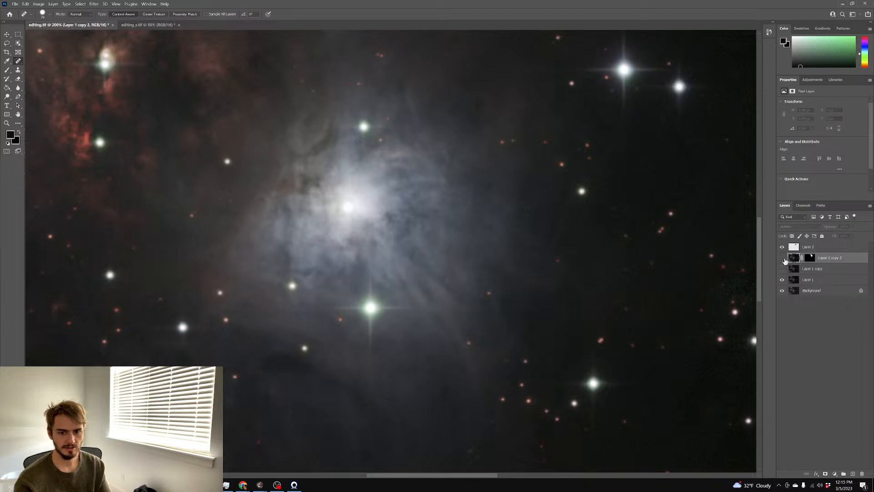
click(783, 258)
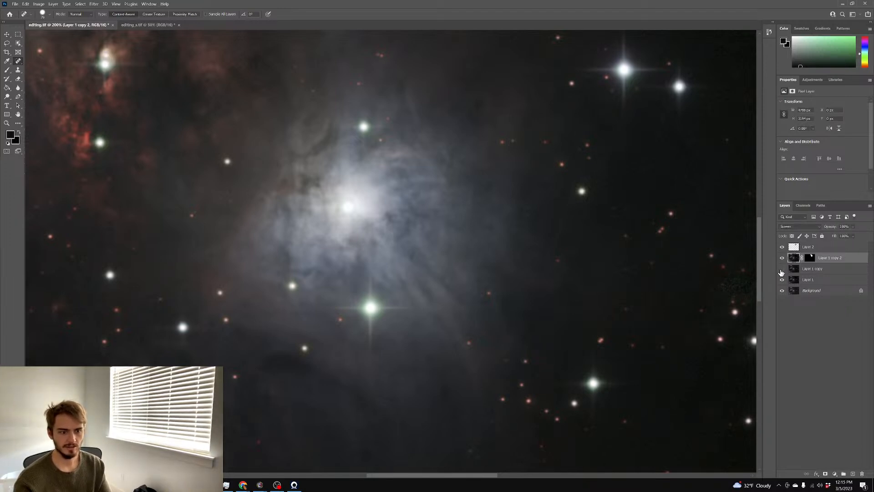
Delete Layer 1 copy and duplicate Layer 1 as a fresh Layer 1 copy
click(812, 271)
click(783, 271)
click(782, 271)
click(783, 271)
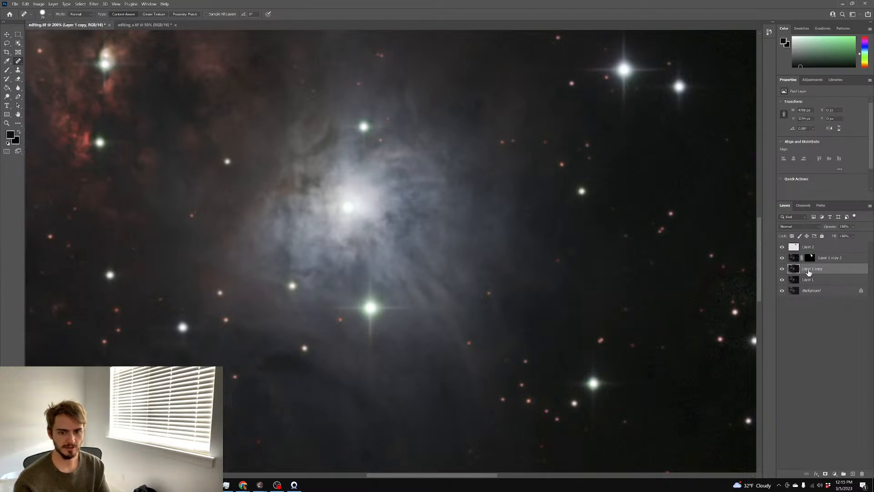
click(783, 270)
click(783, 273)
drag(812, 273, 863, 474)
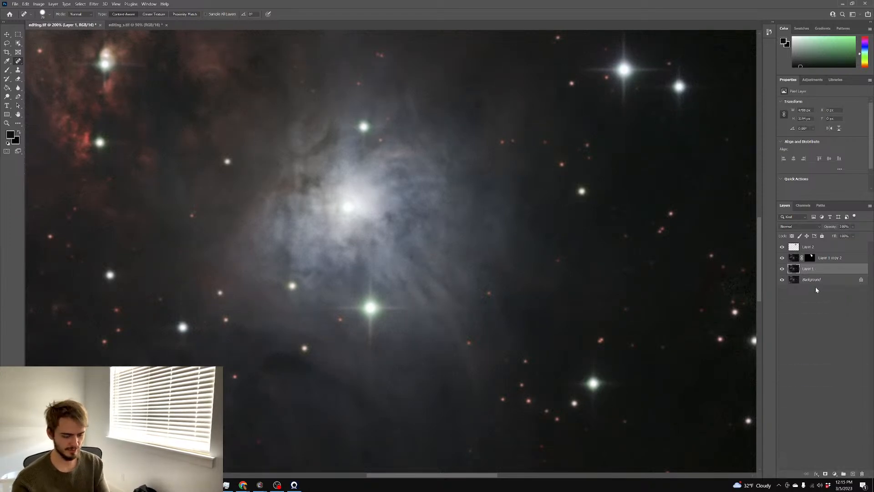
key(ctrl+j)
Check Layer 2's effect, then set Layer 1 copy 2 to Screen blending
key(ctrl+minus)
key(ctrl+minus)
key(ctrl+minus)
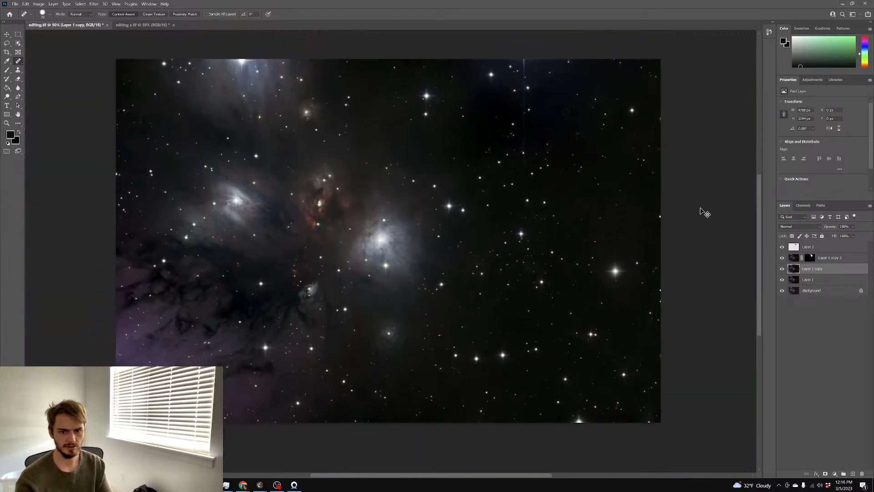
scroll(702, 209, right, 1)
click(832, 259)
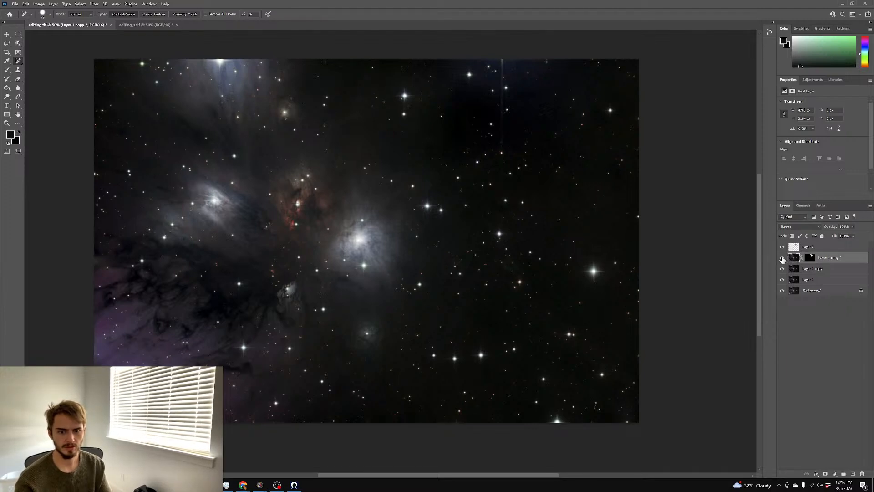
click(782, 247)
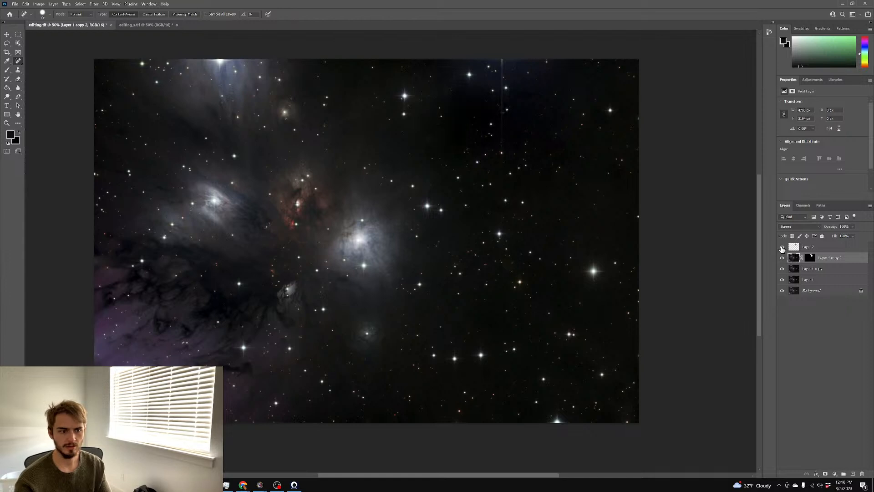
click(782, 248)
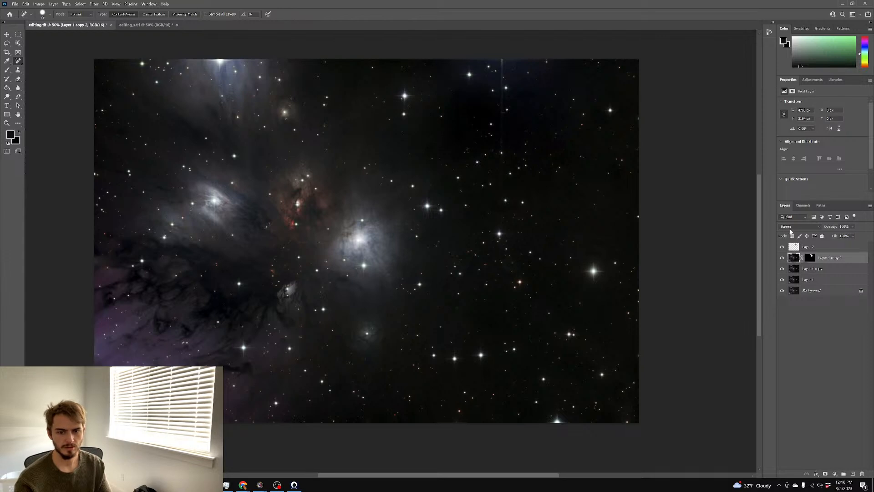
click(791, 227)
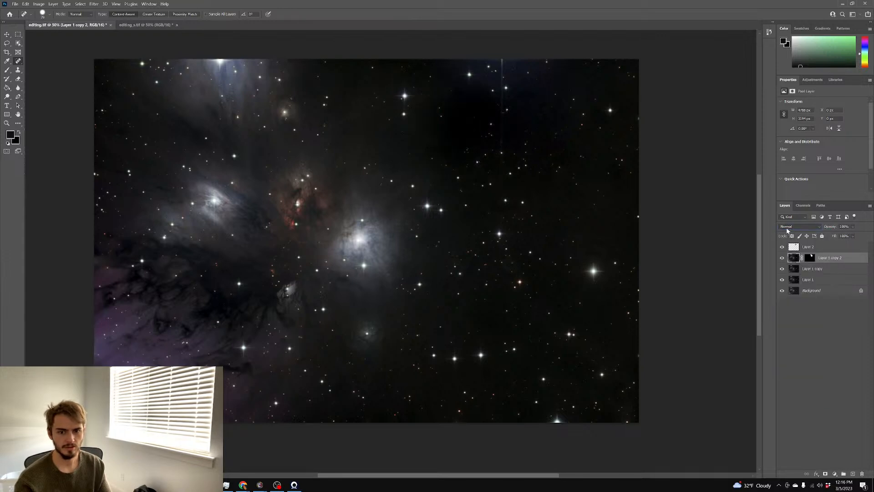
click(787, 229)
click(795, 283)
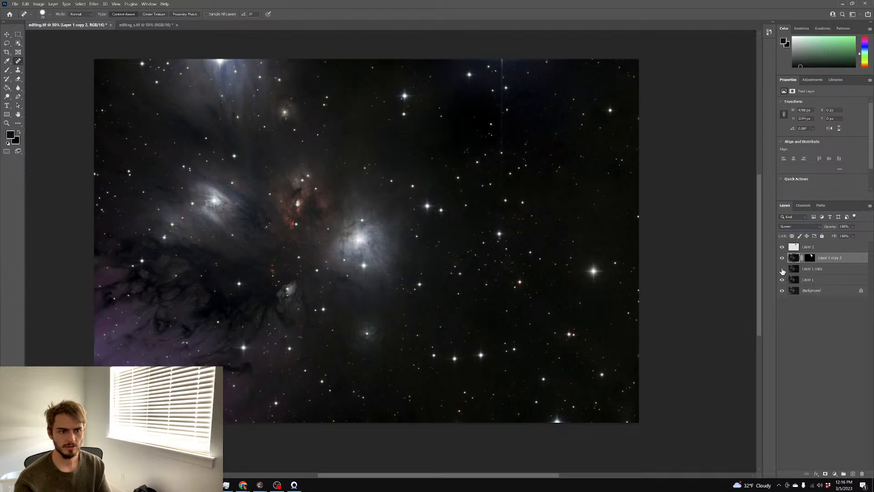
Delete Layer 2 along with its patch blobs, leaving its blending at Normal
click(793, 269)
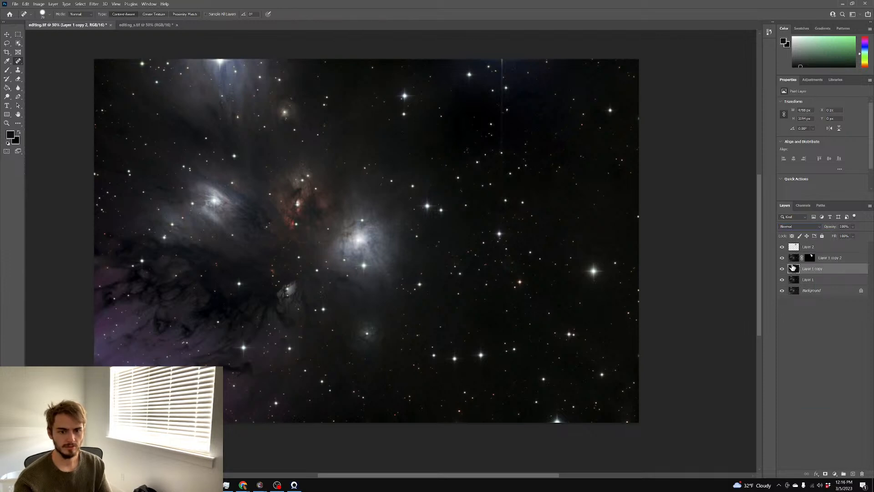
click(791, 249)
click(794, 226)
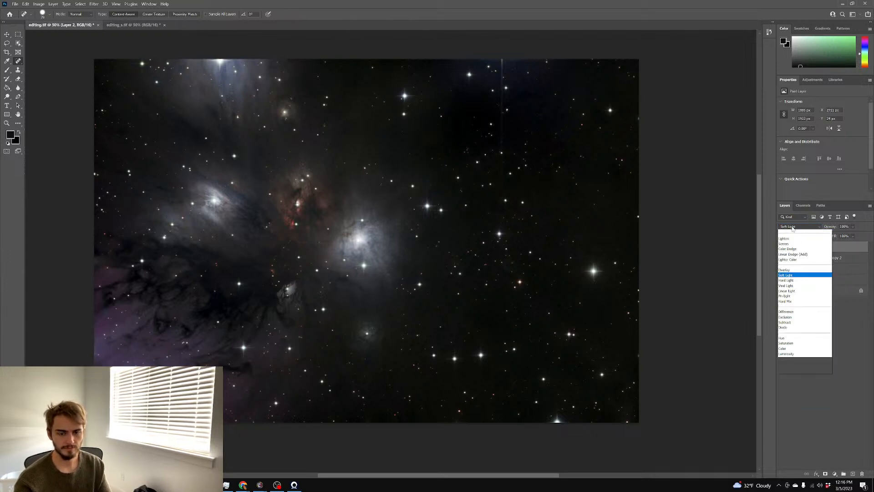
click(792, 233)
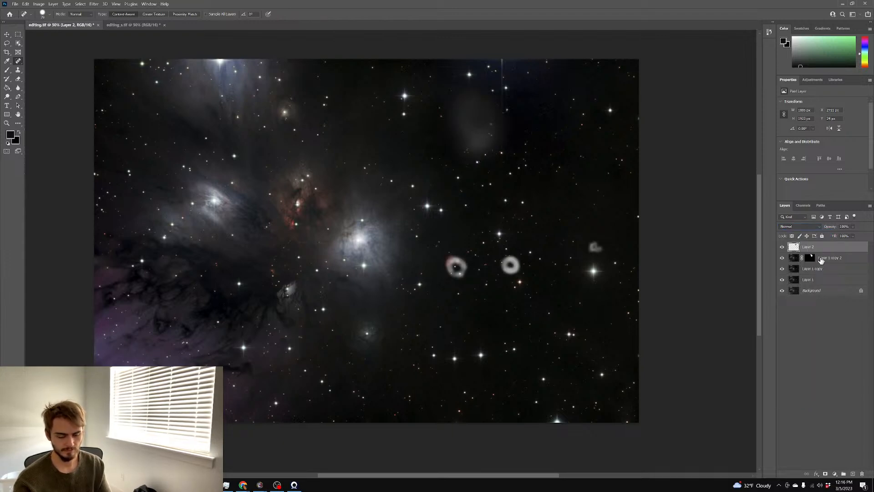
drag(820, 251, 862, 474)
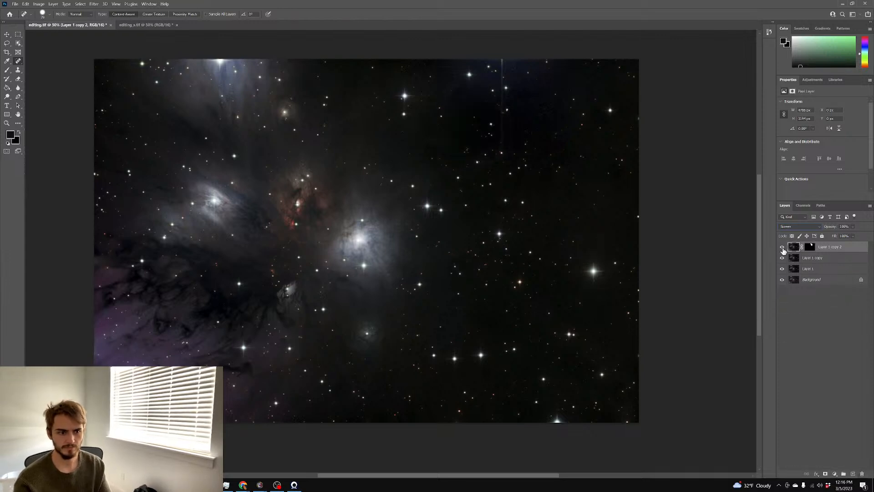
Return Layer 1 copy 2 to Normal blending and target its layer mask
click(795, 226)
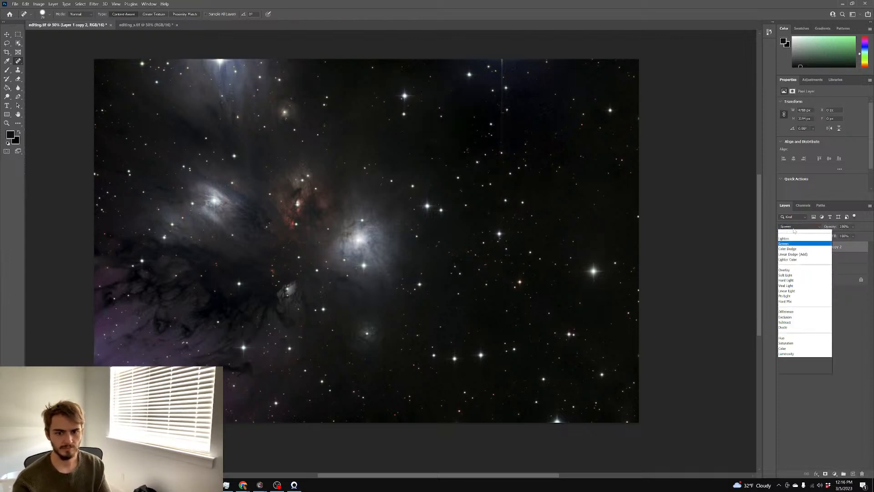
click(788, 229)
click(782, 247)
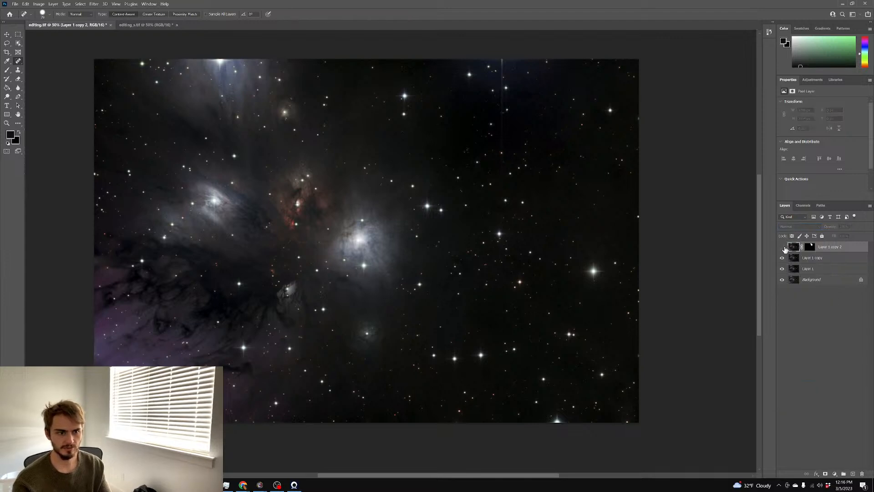
click(783, 248)
click(810, 247)
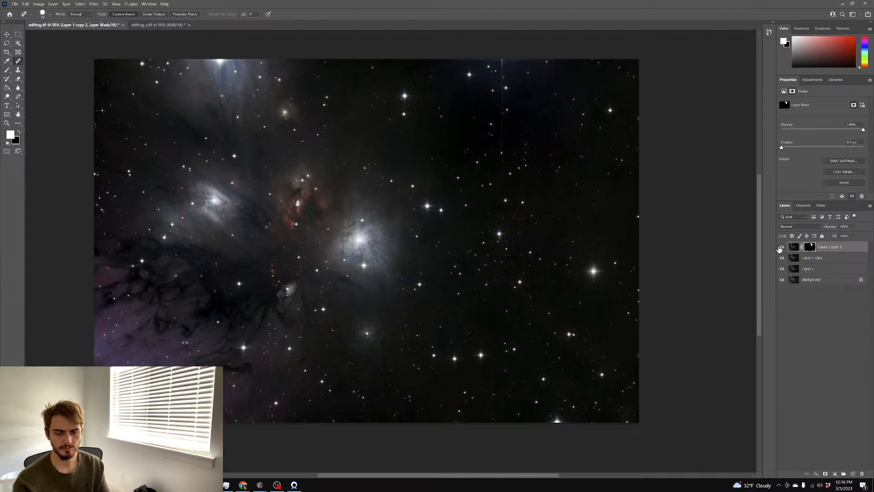
scroll(710, 239, up, 2)
scroll(717, 241, down, 2)
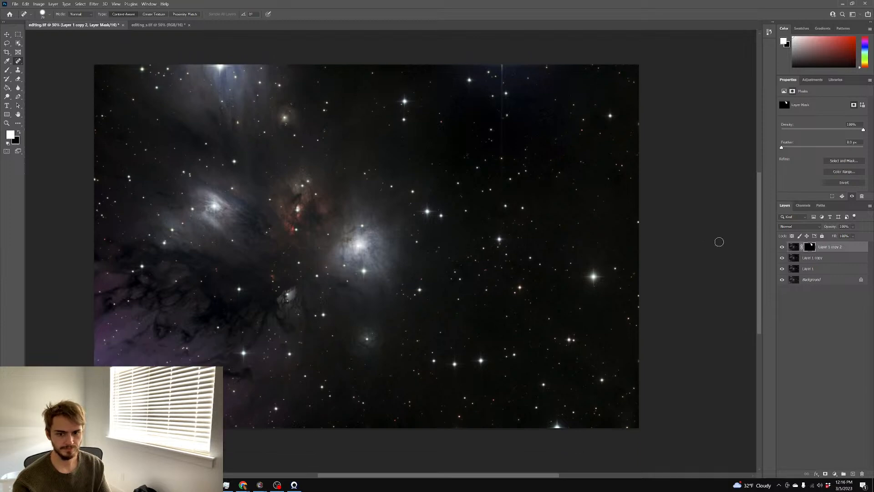
scroll(712, 238, up, 4)
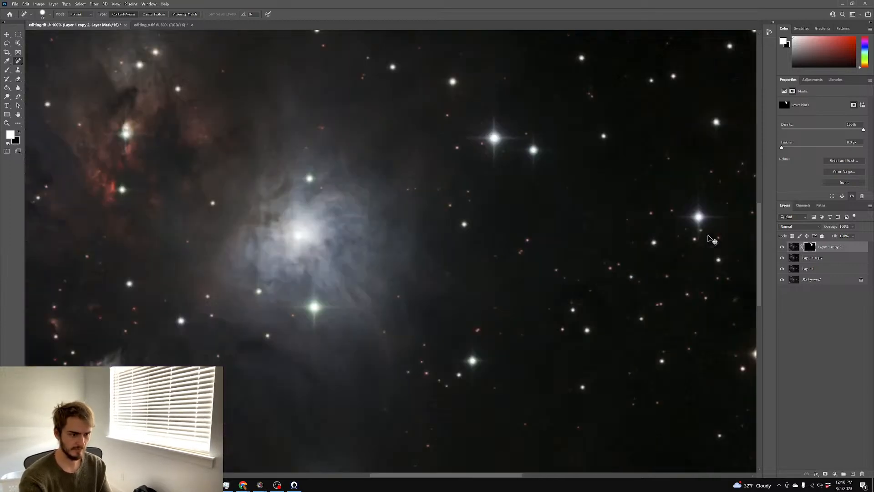
scroll(709, 232, down, 3)
scroll(662, 227, down, 1)
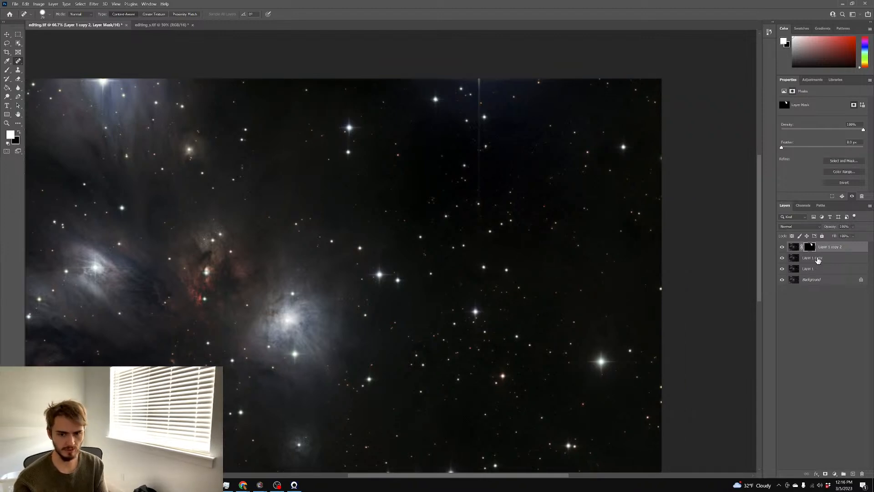
Try Layer 1 copy above Layer 1 copy 2 with a new blend mode, then restore Layer 1 copy 2 on top
click(818, 258)
drag(819, 259, 814, 245)
click(840, 263)
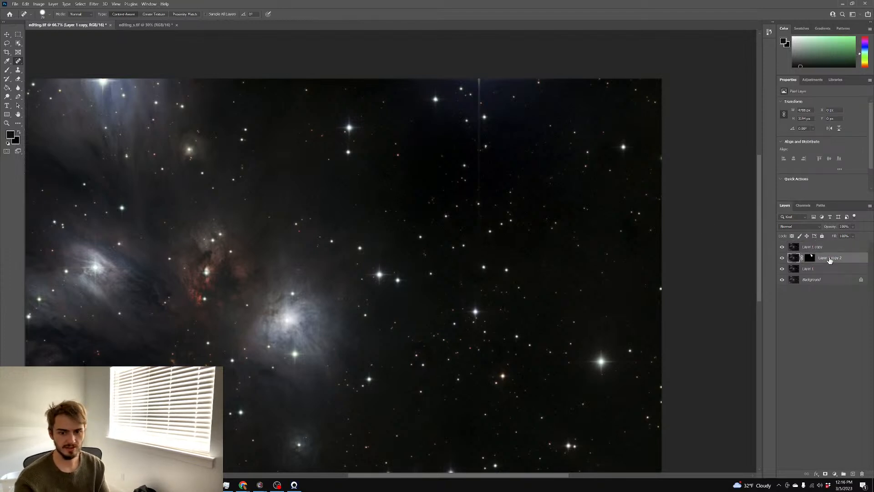
click(792, 227)
click(795, 280)
drag(839, 263, 828, 245)
click(825, 258)
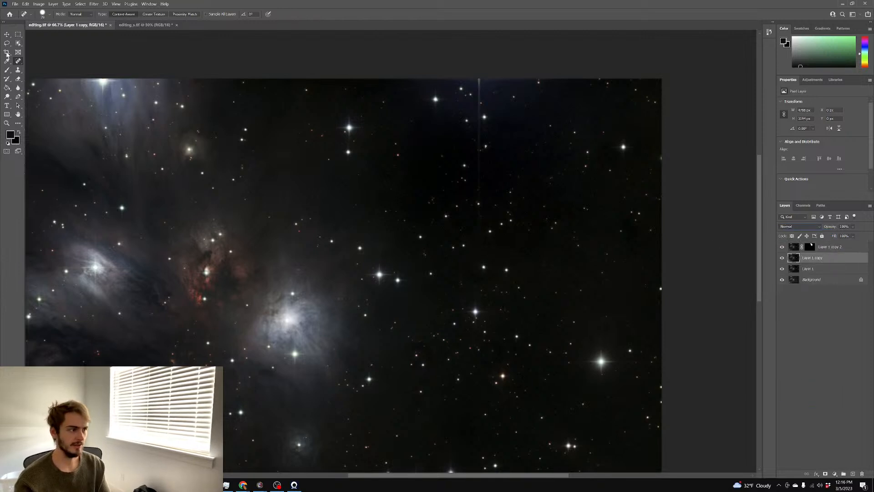
Set up the Brush at 60% opacity with a colour sampled from the dark sky
click(8, 70)
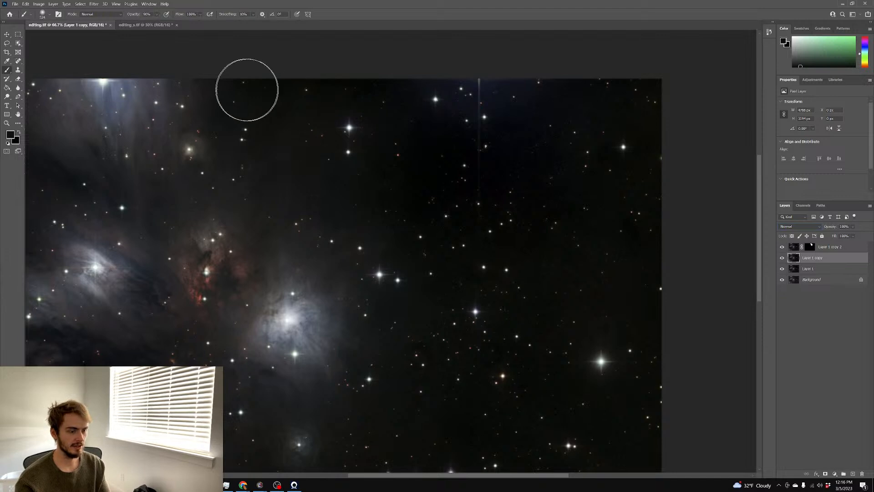
key(6)
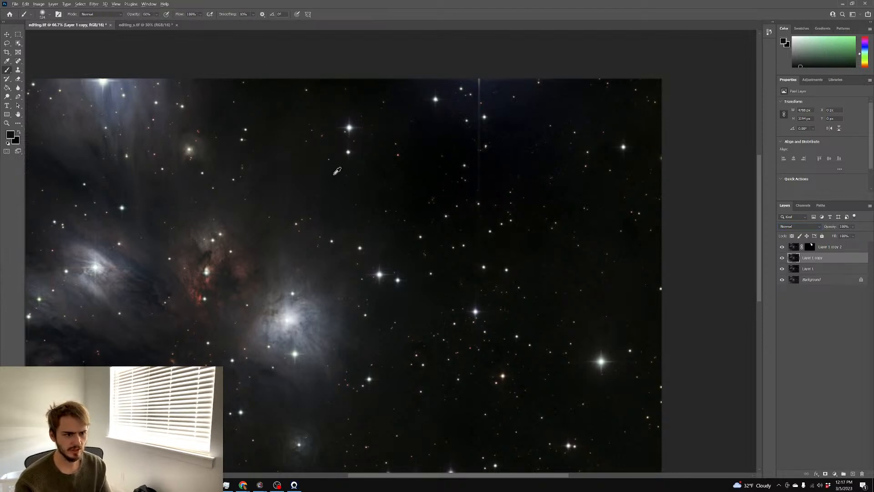
alt+click(383, 179)
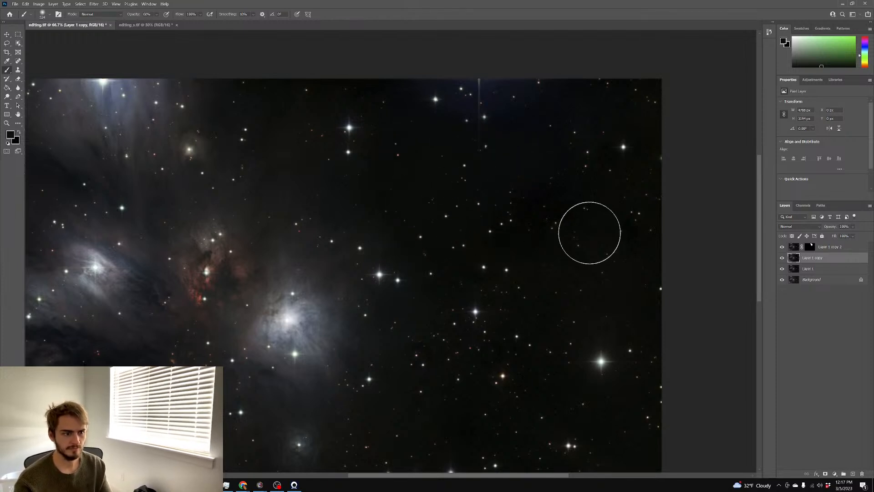
scroll(554, 218, up, 2)
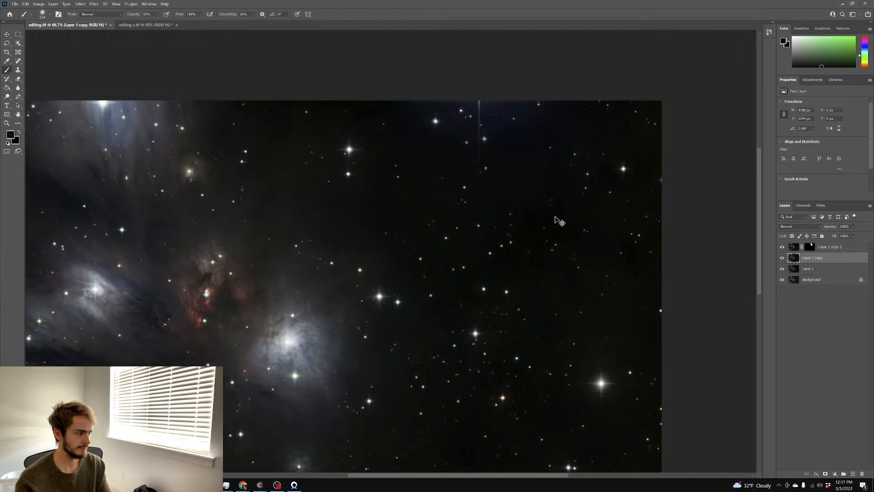
key(ctrl+plus)
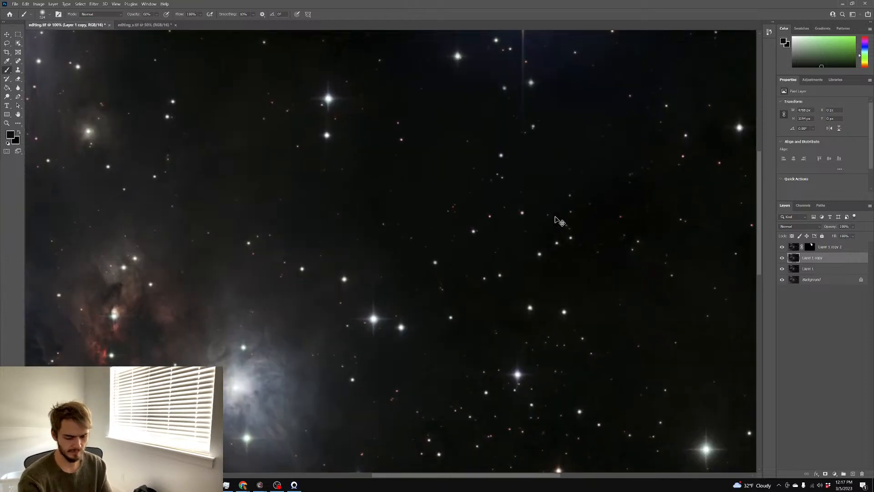
key(ctrl+plus)
scroll(558, 221, right, 3)
scroll(558, 221, right, 1)
scroll(659, 318, up, 4)
key(ctrl+minus)
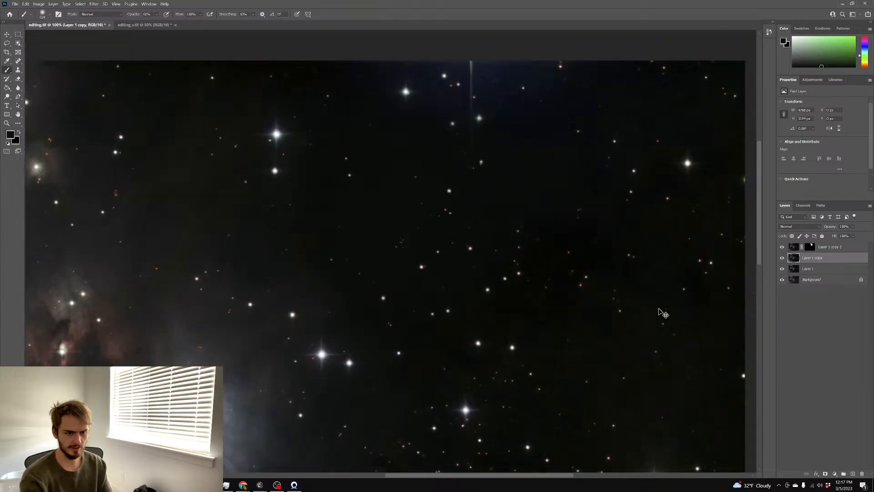
Give Layer 1 copy a layer mask filled black, then re-target its pixels
click(826, 474)
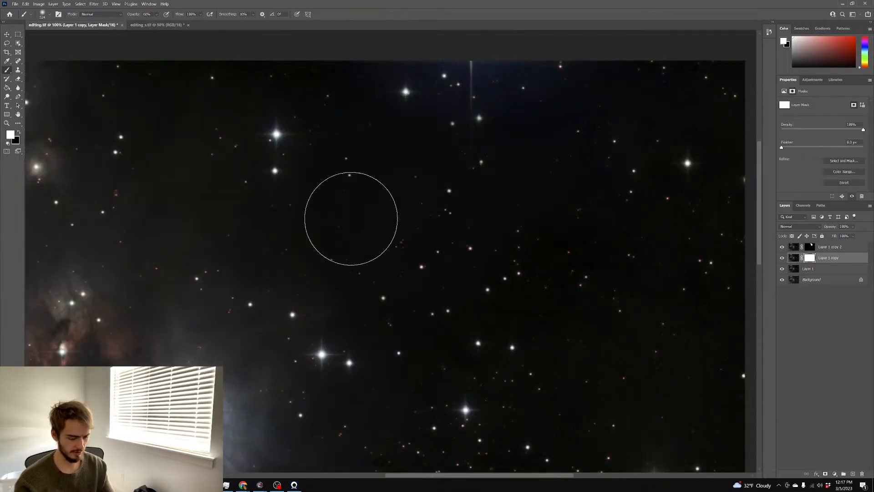
key(x)
key(alt+BackSpace)
key(x)
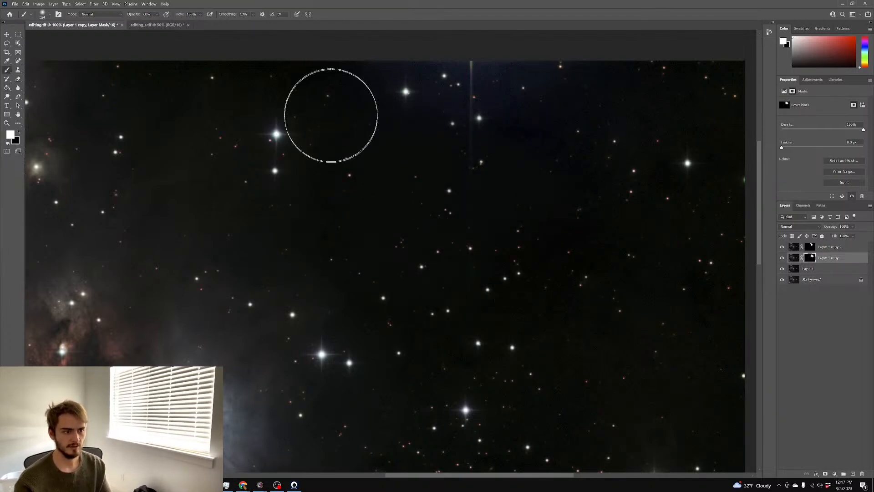
click(792, 258)
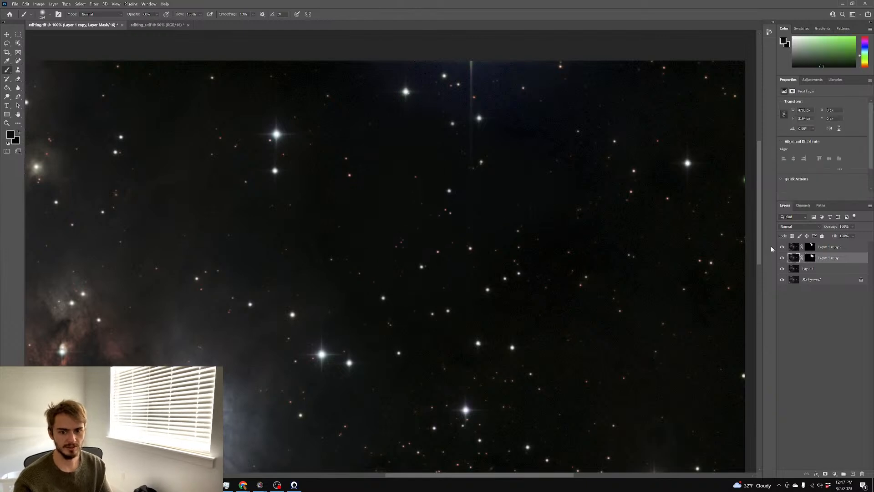
click(94, 3)
Apply Add Noise at 4.39% to Layer 1 copy
mouse_move(120, 107)
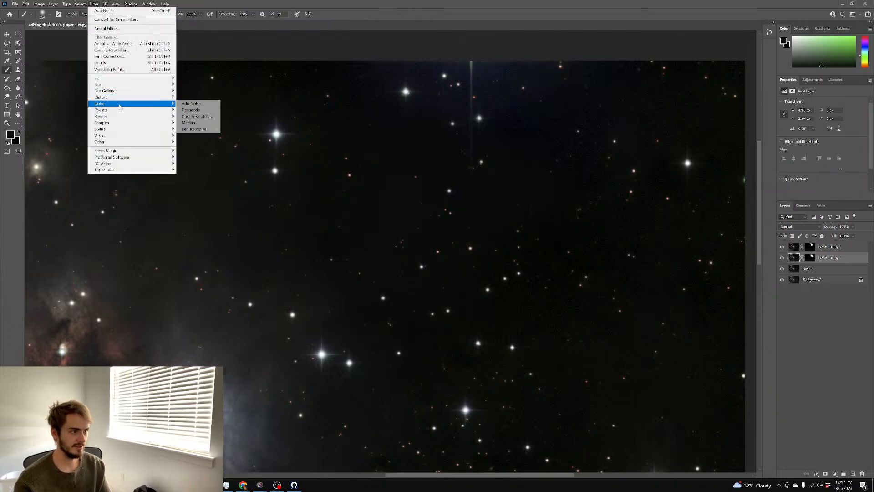
click(201, 104)
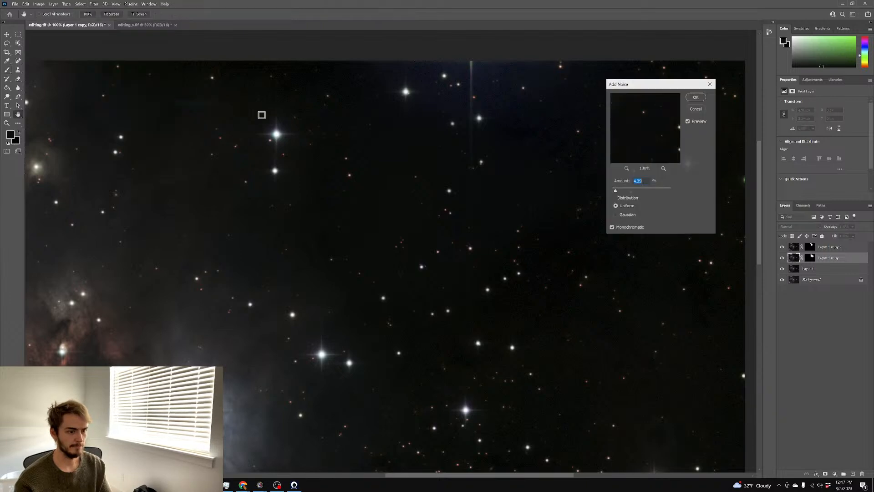
click(696, 97)
Switch to the Brush and inspect the nebula field, hiding Layer 1 copy to compare
key(b)
key(ctrl+plus)
key(ctrl+plus)
key(ctrl+minus)
key(ctrl+minus)
key(ctrl+minus)
scroll(602, 128, down, 1)
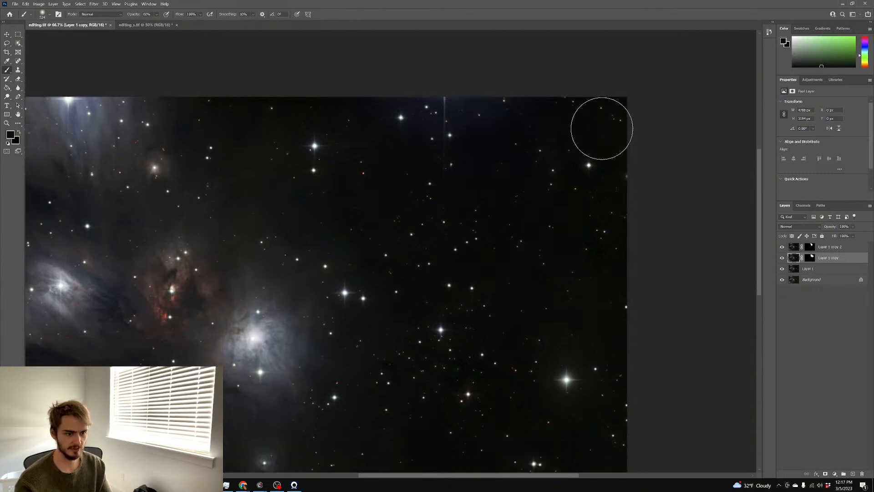
scroll(602, 128, down, 1)
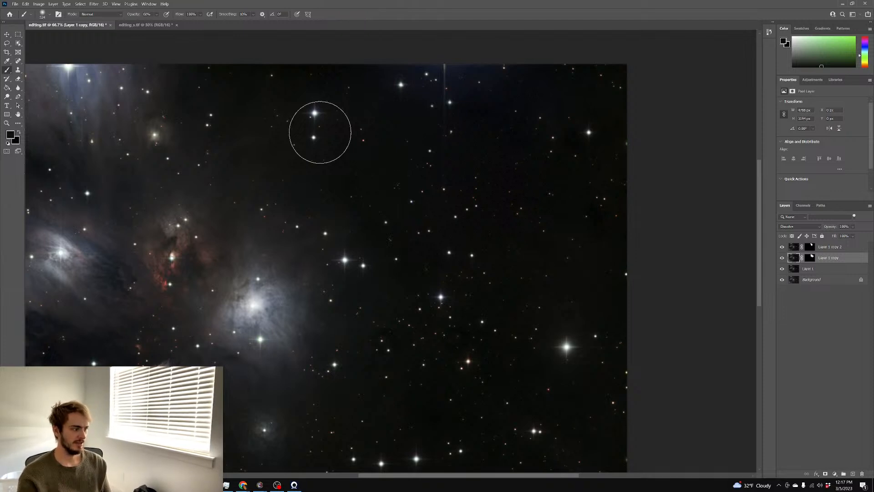
scroll(367, 127, down, 5)
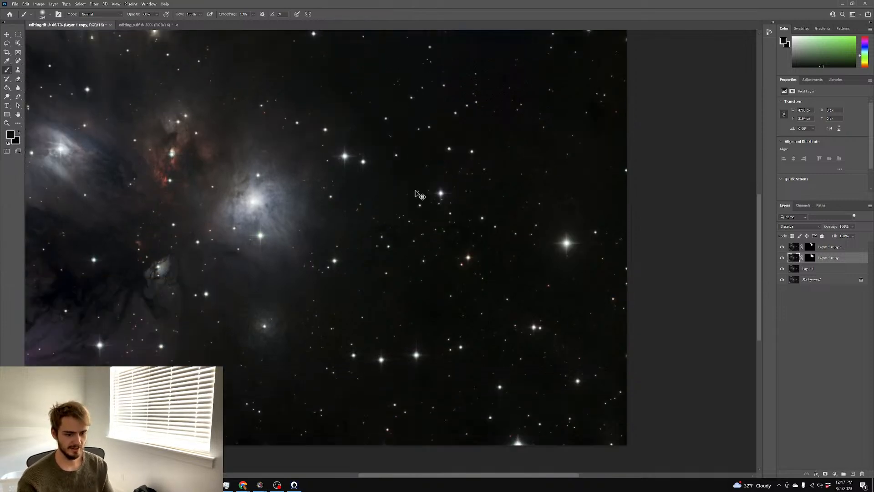
scroll(419, 195, left, 6)
scroll(411, 193, up, 3)
key(ctrl+minus)
key(ctrl+plus)
scroll(408, 191, down, 1)
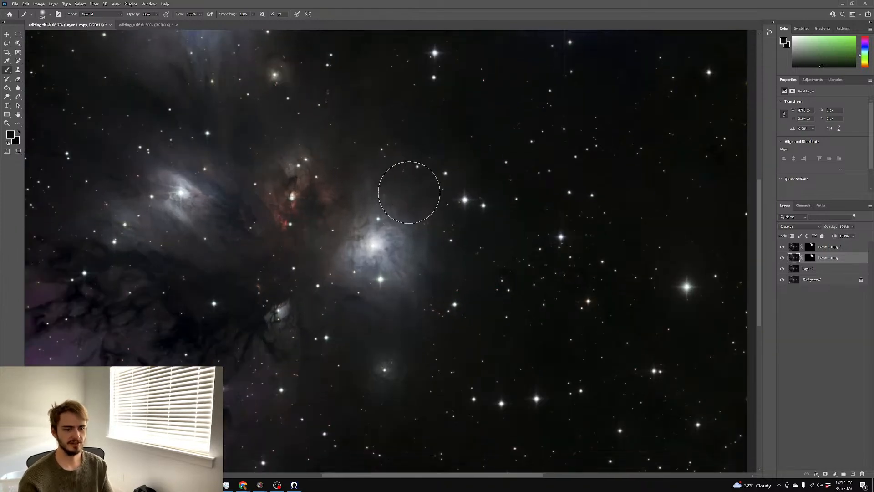
scroll(459, 195, up, 2)
click(783, 259)
Compare Layer 1 copy on and off, target its mask, and shrink the brush from 524 to 274
click(783, 259)
click(783, 258)
click(783, 259)
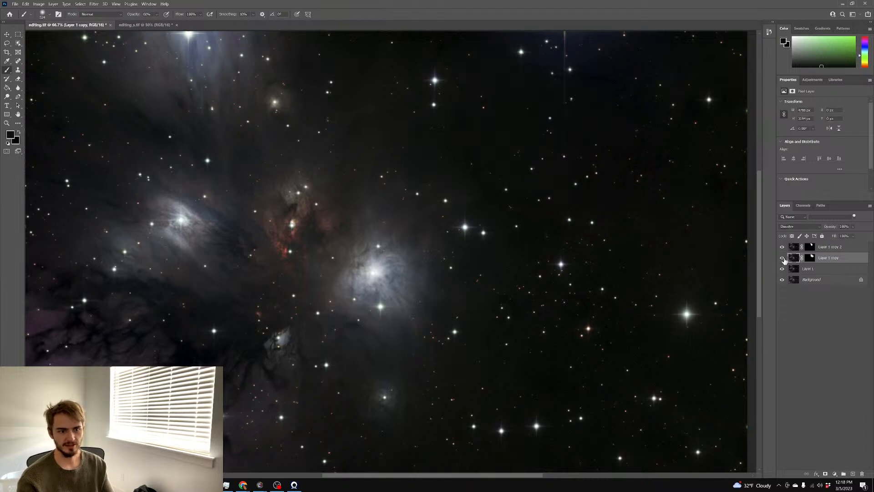
click(813, 260)
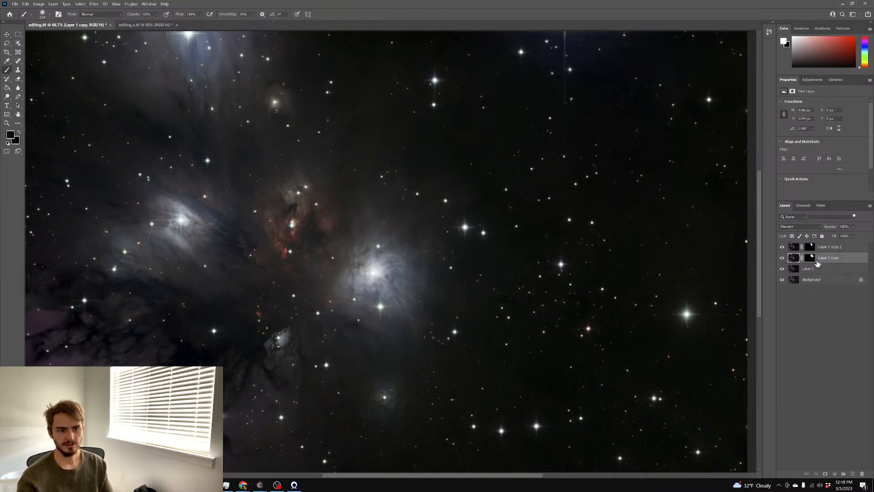
drag(514, 140, 458, 138)
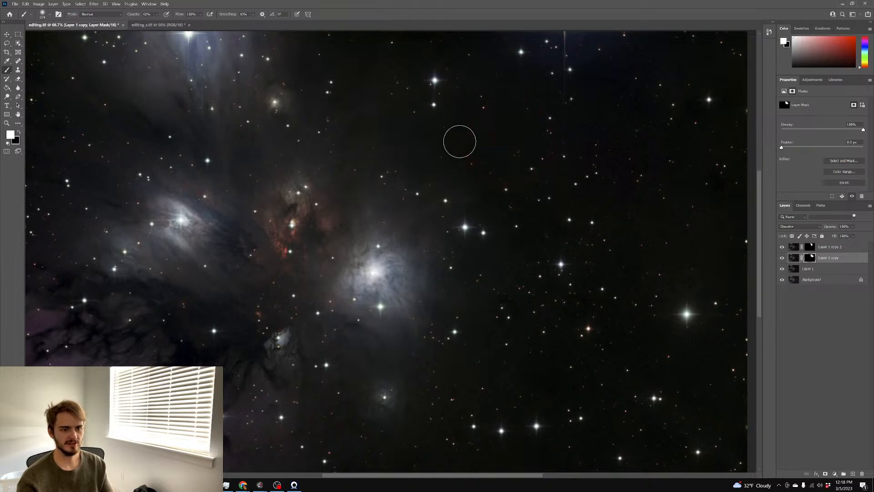
Flatten all layers into the Background
right_click(824, 286)
click(834, 346)
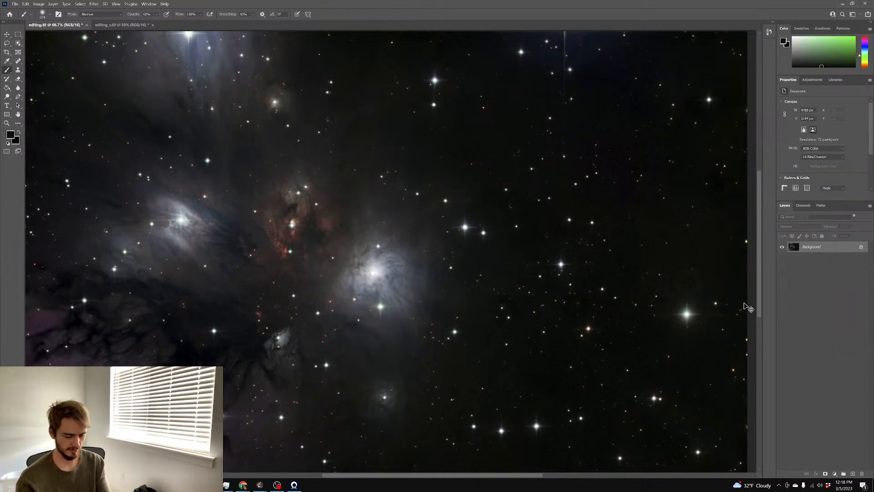
click(18, 36)
Clone clean sky over the faint stray stars right of the nebula with the Clone Stamp
click(18, 71)
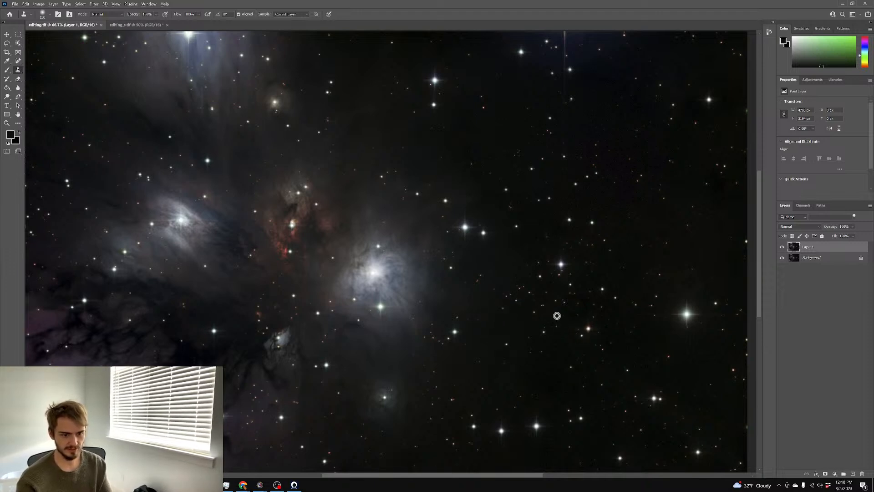
drag(566, 301, 602, 301)
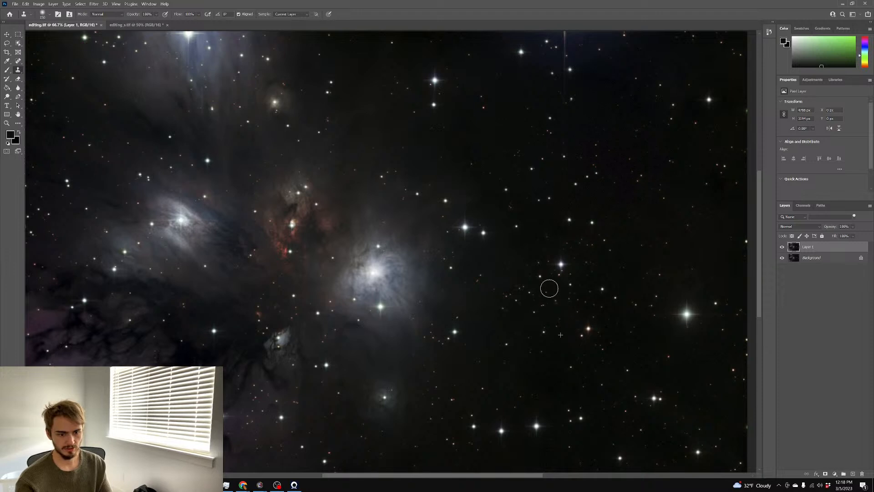
scroll(643, 239, right, 2)
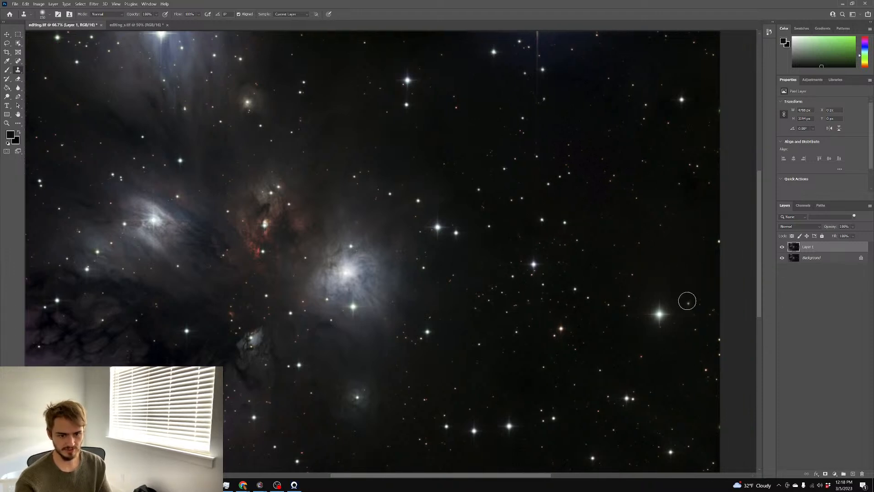
alt+click(674, 266)
click(628, 280)
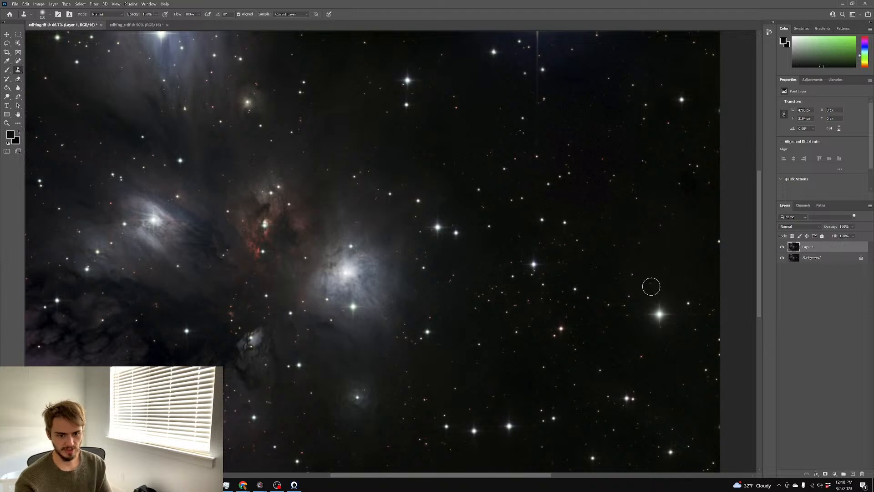
Review the cloned sky at several zoom levels, hiding the cloned layer to compare
scroll(684, 250, down, 4)
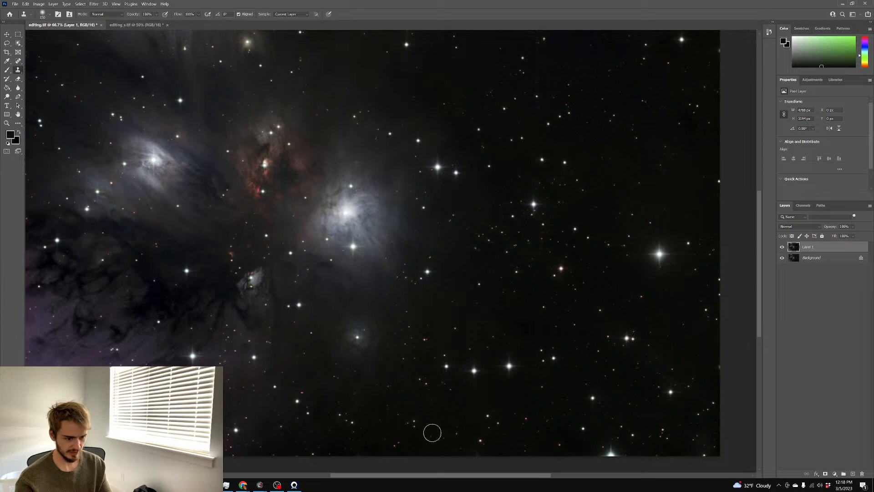
scroll(465, 334, up, 3)
scroll(465, 334, left, 4)
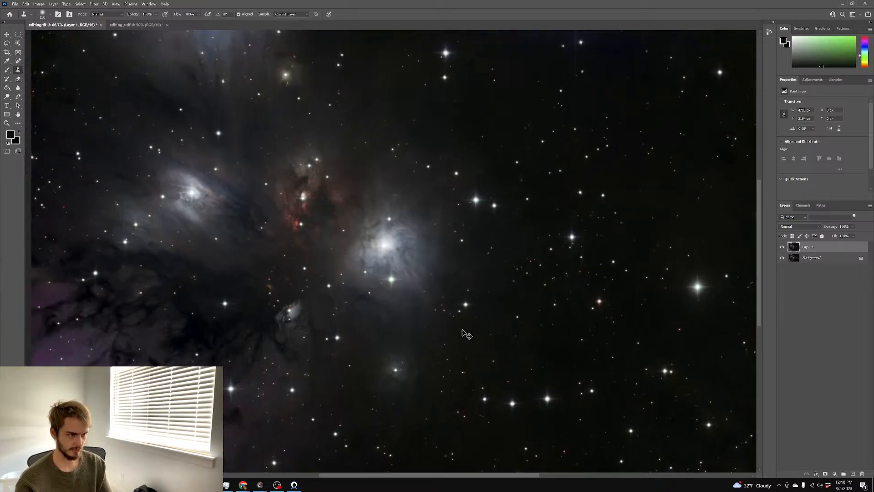
scroll(468, 342, up, 3)
scroll(473, 337, up, 1)
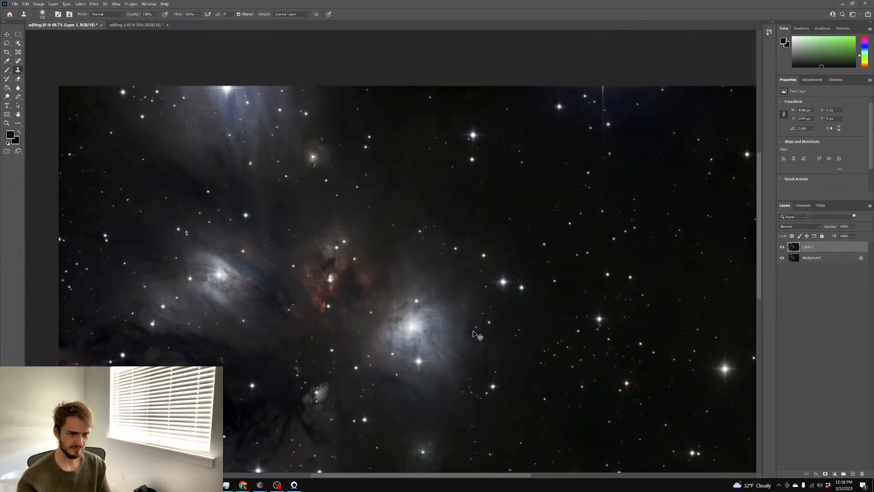
scroll(473, 334, right, 5)
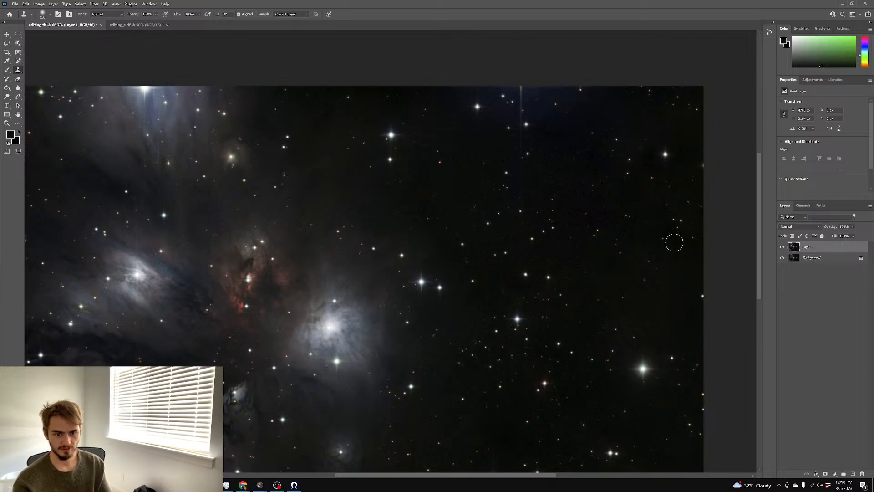
scroll(642, 279, down, 2)
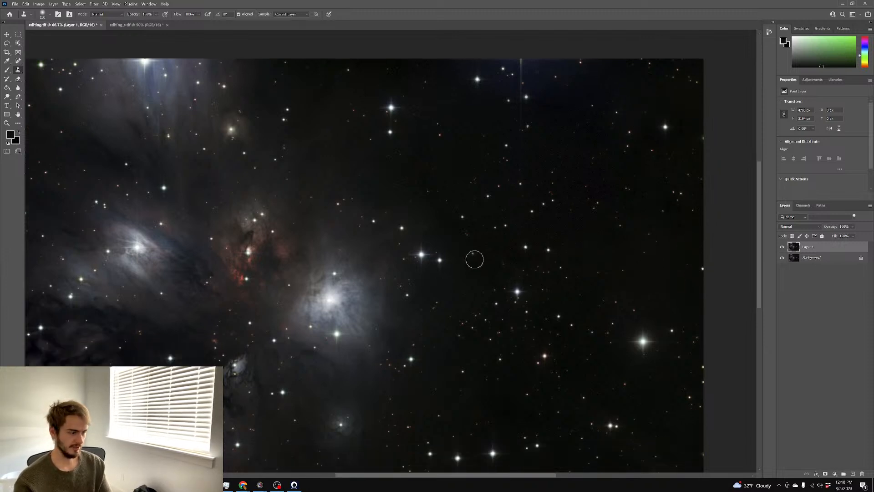
scroll(449, 226, down, 2)
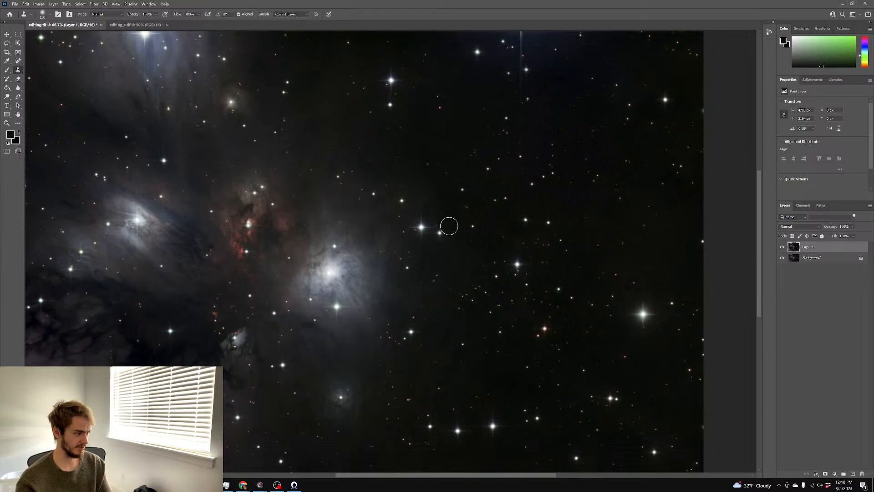
scroll(449, 227, down, 2)
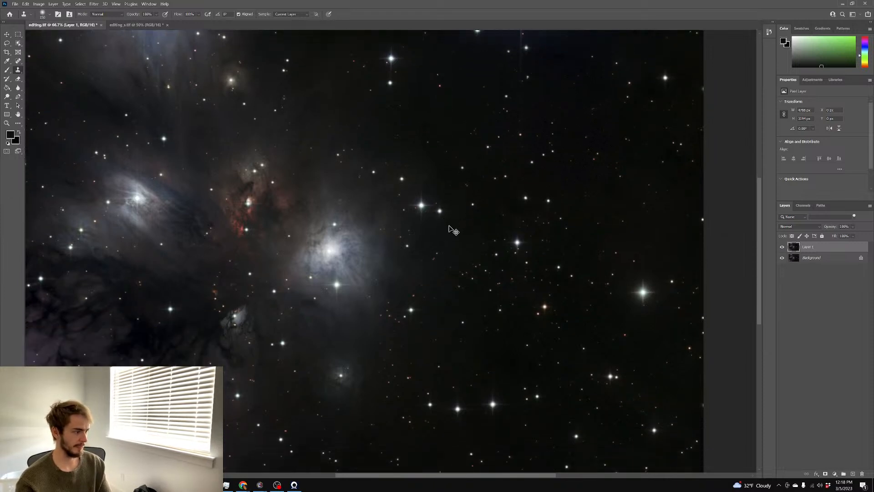
scroll(449, 226, left, 4)
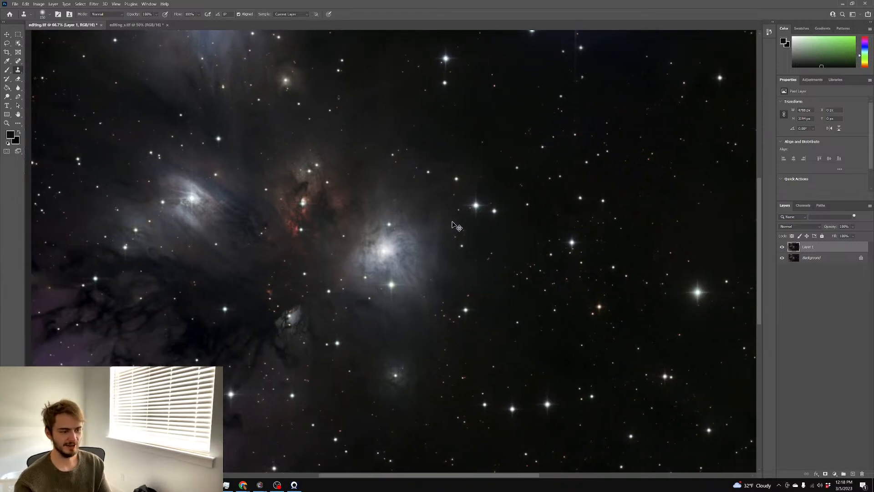
key(ctrl+minus)
key(ctrl+plus)
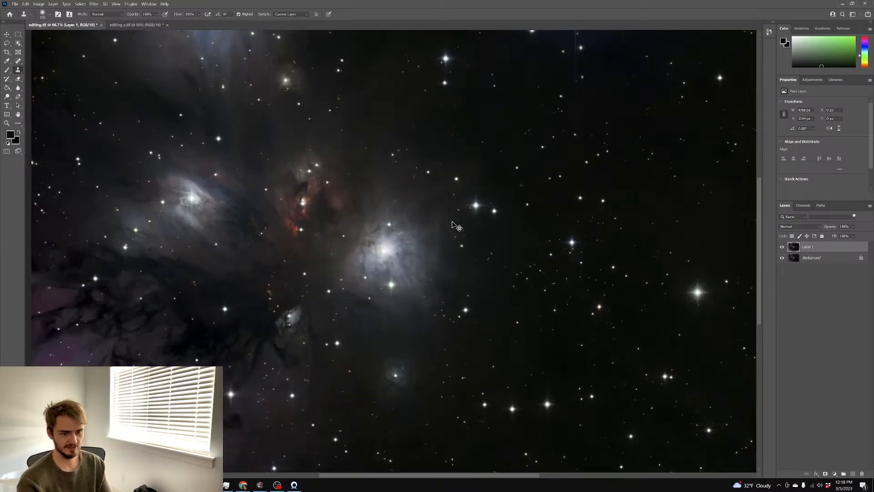
key(ctrl+minus)
key(ctrl+plus)
key(ctrl+minus)
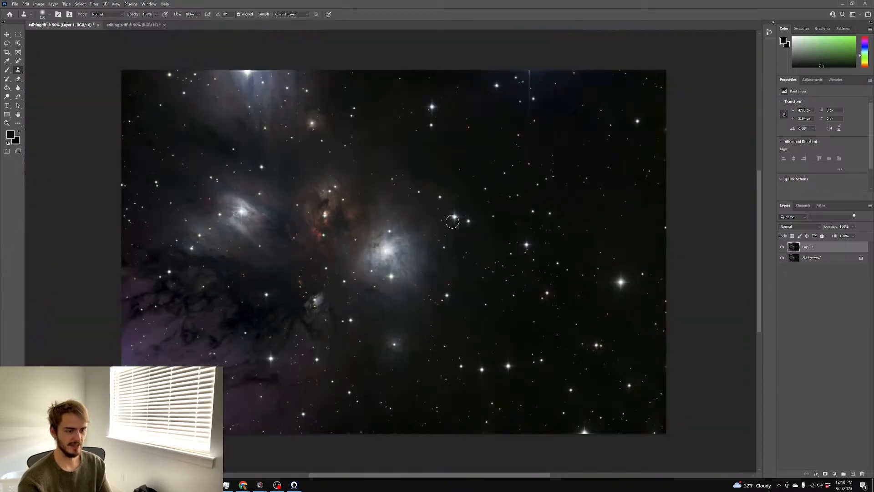
scroll(460, 214, down, 1)
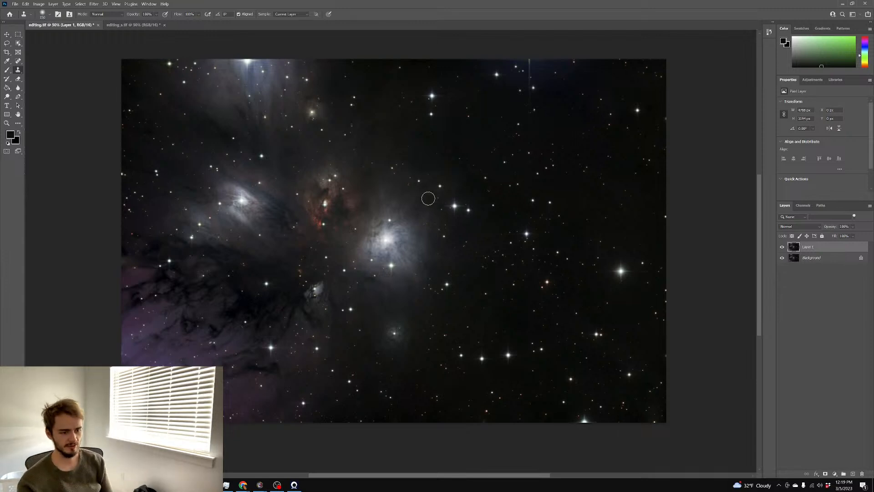
scroll(660, 296, up, 1)
click(782, 247)
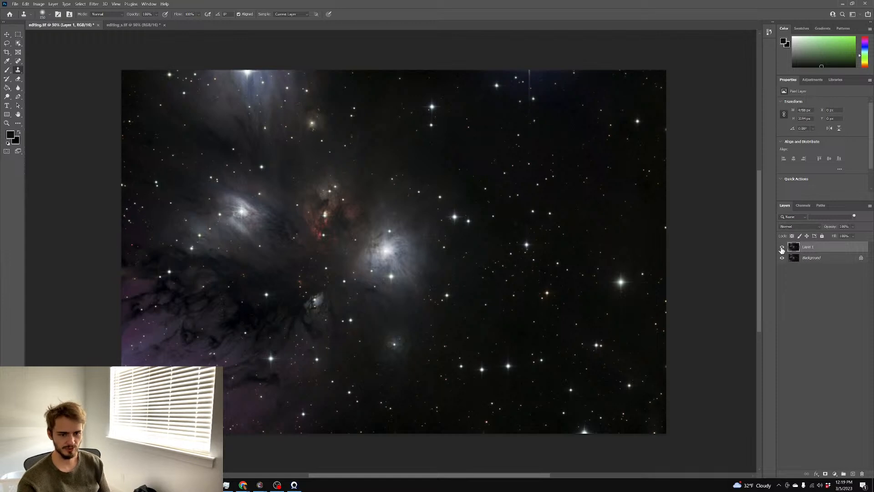
Flatten the cloned layer into the Background and save editing.tif
click(782, 247)
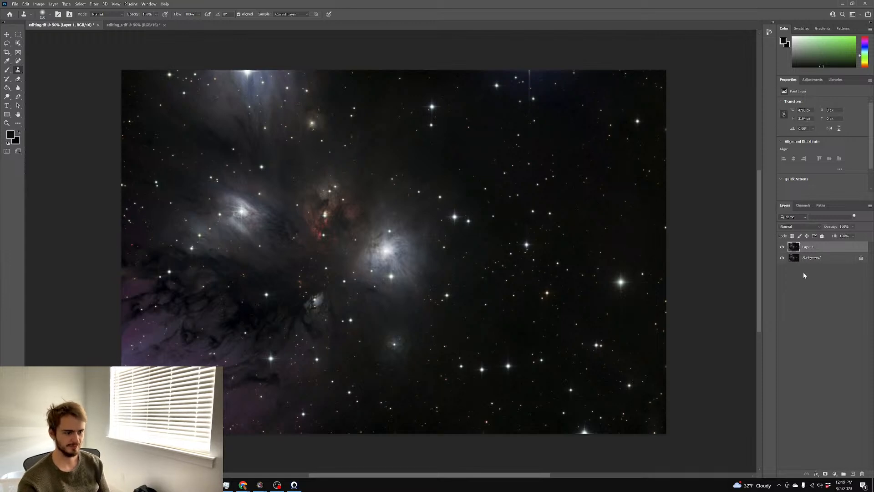
right_click(824, 260)
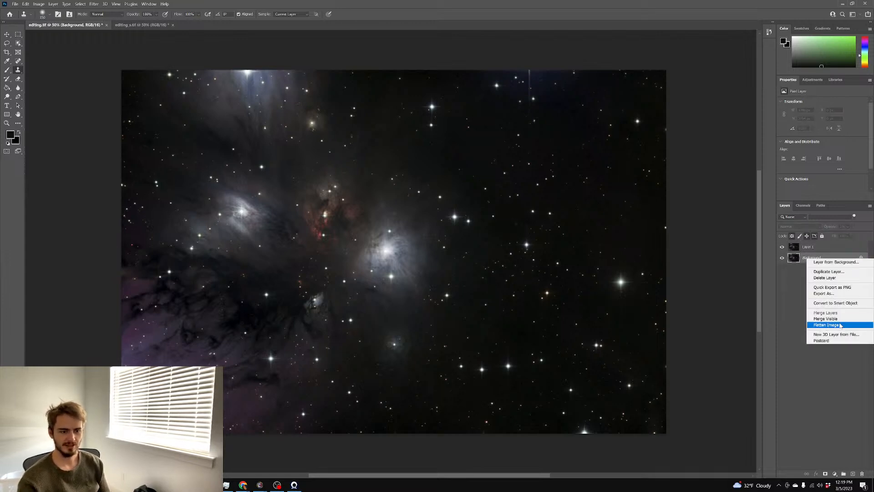
click(838, 327)
key(ctrl+s)
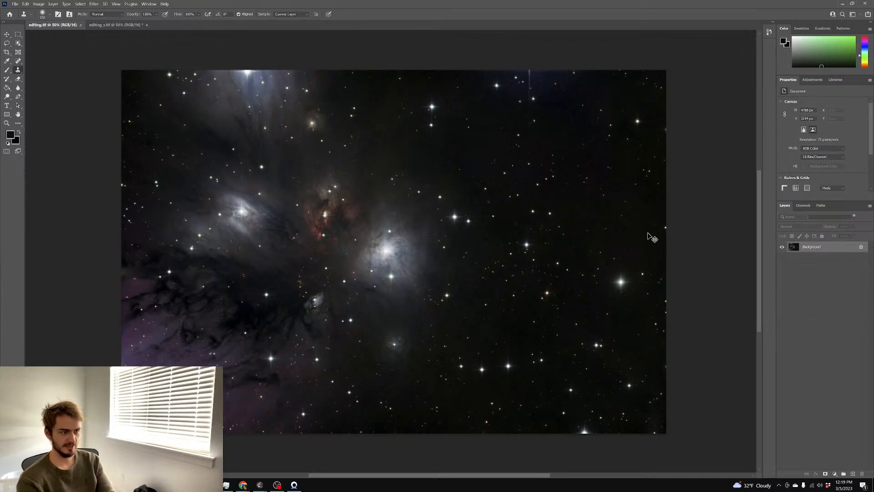
Inspect the nebula up close, then duplicate the Background onto a new Layer 1
key(ctrl+plus)
key(ctrl+plus)
key(ctrl+plus)
key(ctrl+plus)
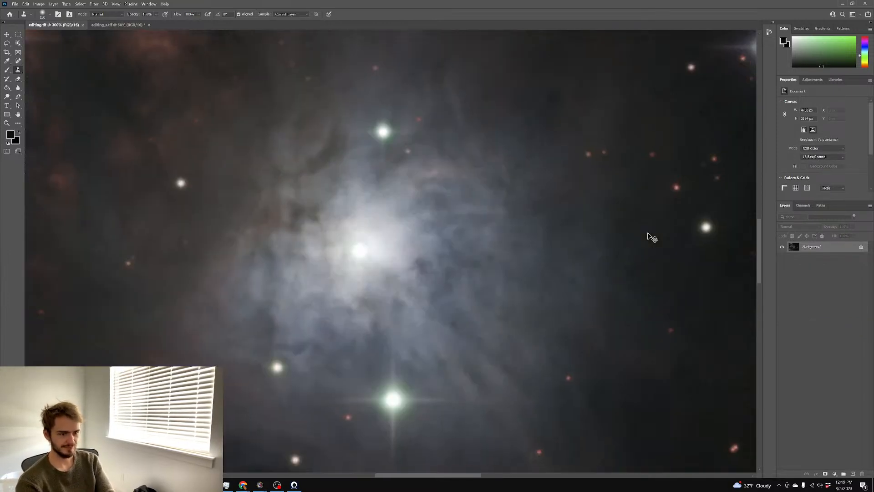
key(ctrl+minus)
key(ctrl+minus)
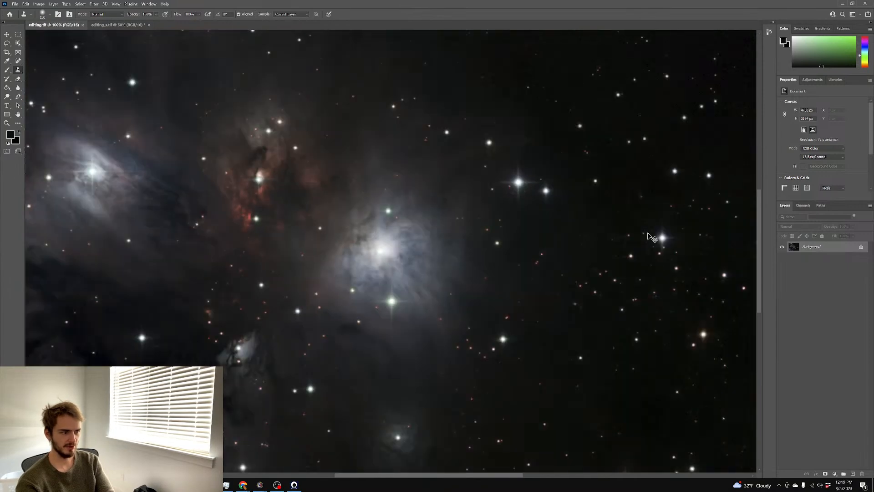
key(ctrl+minus)
key(ctrl+minus)
key(ctrl+plus)
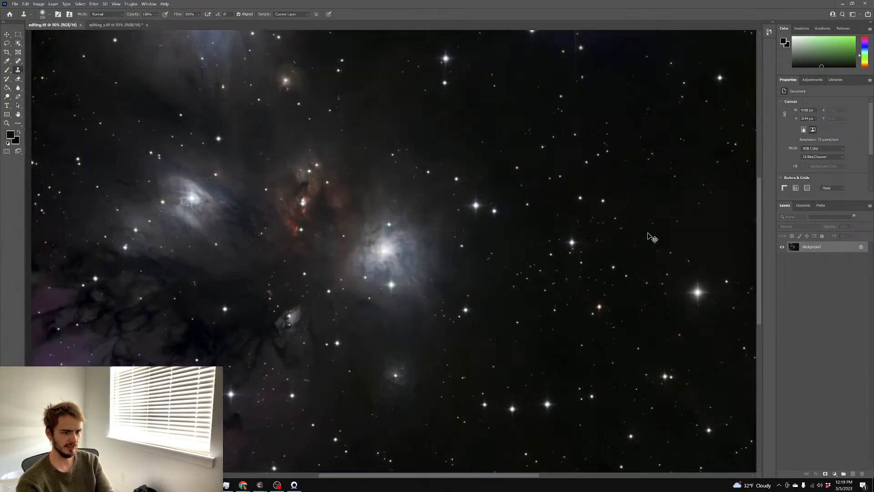
key(ctrl+minus)
key(ctrl+plus)
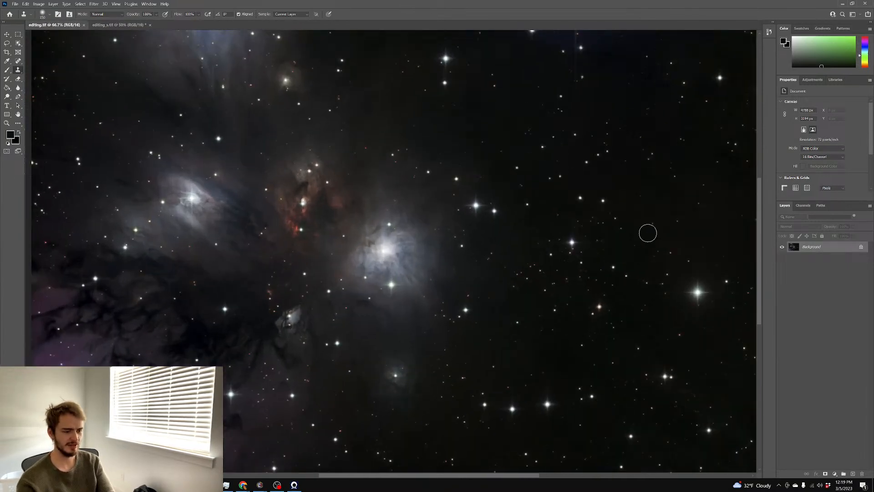
scroll(638, 228, down, 1)
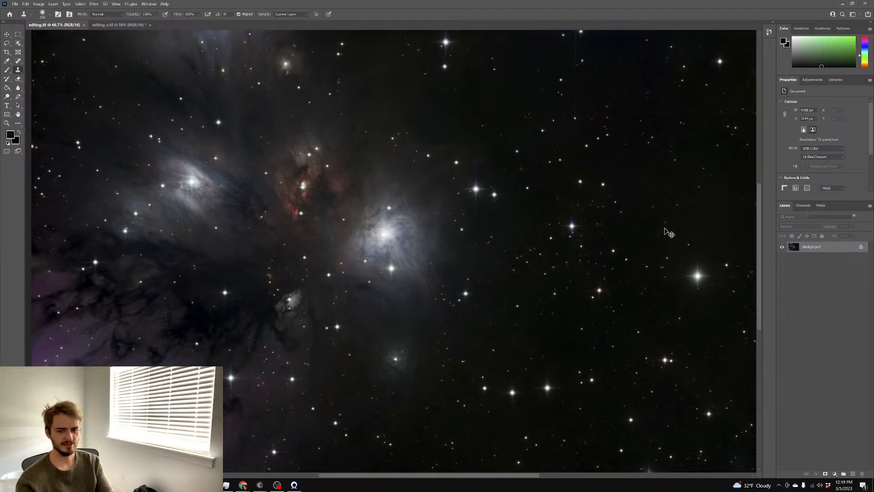
key(ctrl+j)
key(ctrl+u)
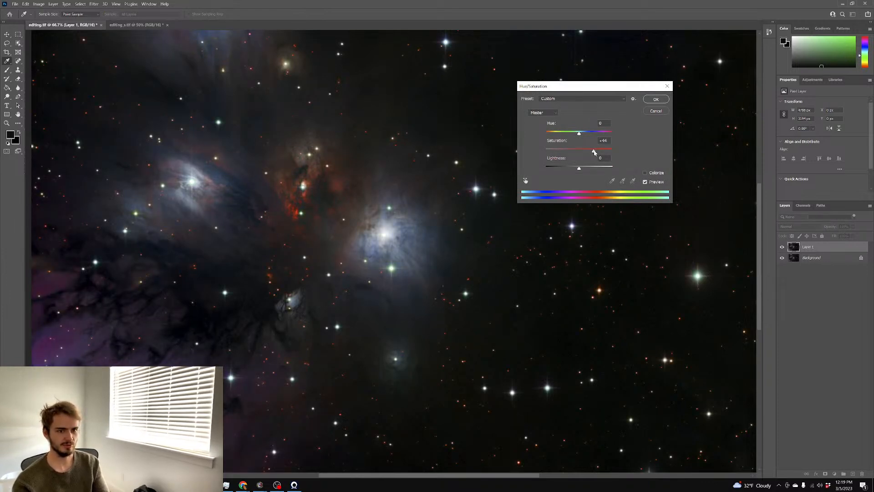
Apply the +44 saturation boost to Layer 1 and zoom in to inspect the red nebula's colours
click(656, 99)
key(s)
scroll(504, 171, up, 4)
scroll(508, 173, left, 2)
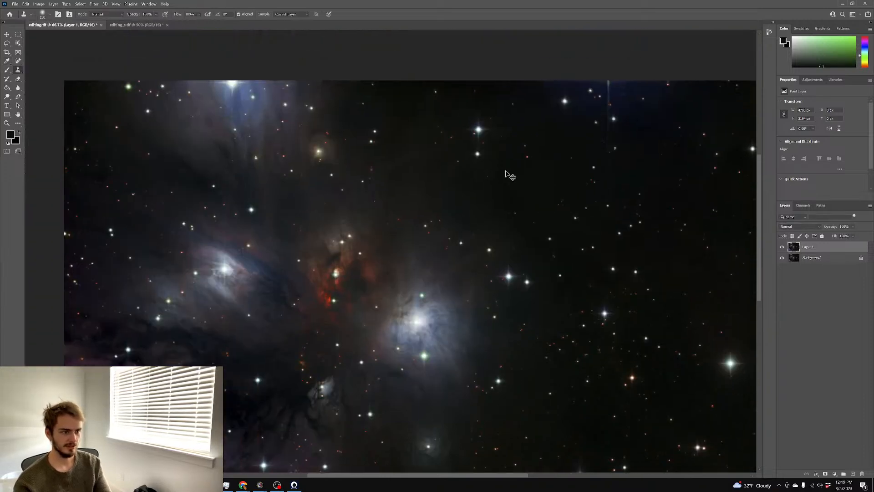
scroll(510, 175, left, 2)
scroll(511, 175, down, 1)
key(ctrl+plus)
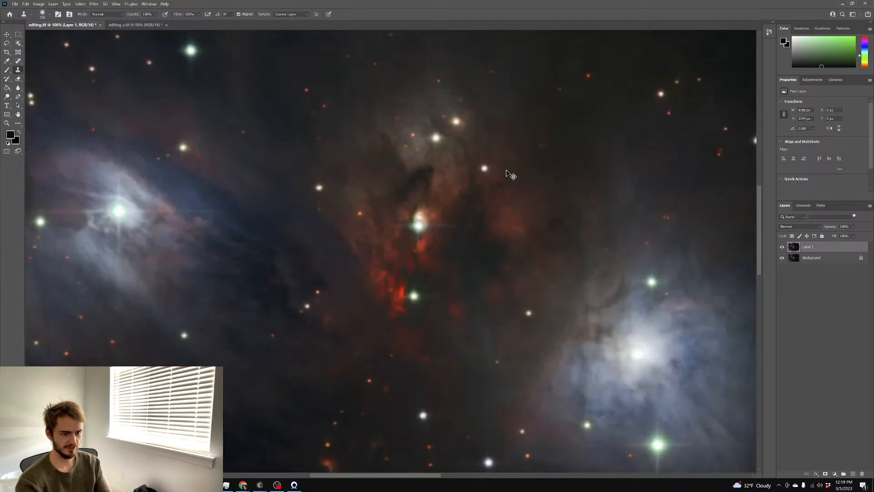
key(ctrl+plus)
key(ctrl+minus)
key(ctrl+minus)
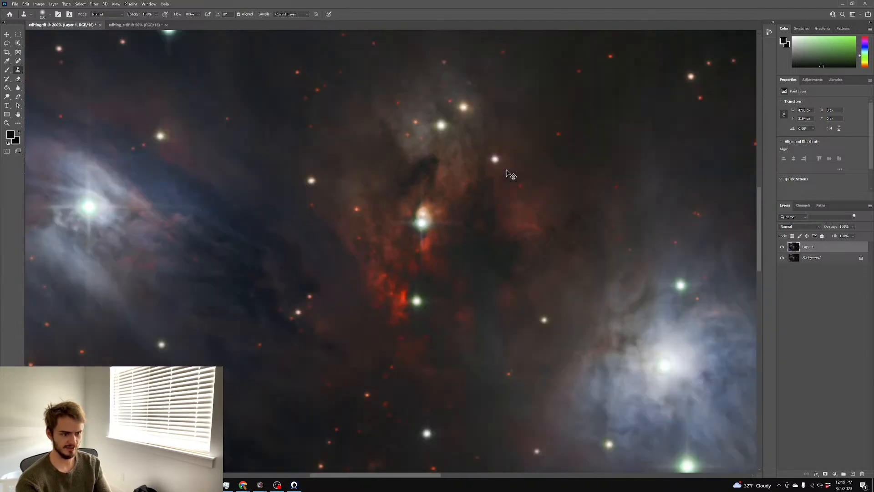
key(ctrl+minus)
Add a layer mask to Layer 1 and fill it black to hide the layer
scroll(511, 168, down, 1)
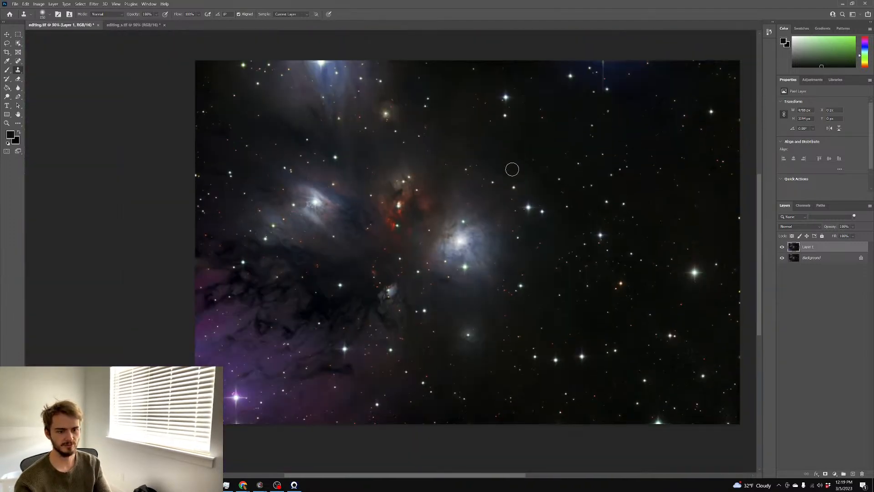
scroll(523, 176, right, 1)
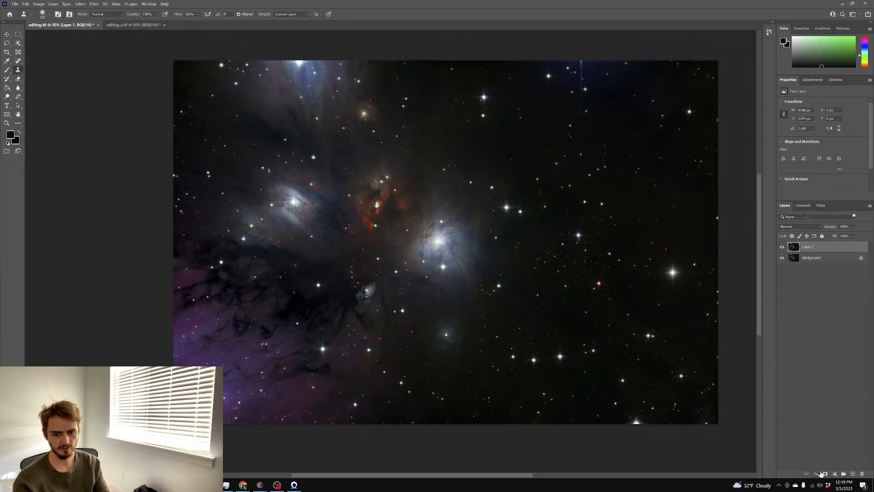
click(823, 473)
key(g)
key(d)
click(277, 176)
Paint white with a large brush over the left nebula, purple lower-left area and central nebula
key(b)
key(x)
alt+right_click(298, 203)
key(9)
mouse_move(295, 198)
mouse_down()
mouse_move(255, 206)
mouse_move(292, 231)
mouse_move(286, 211)
mouse_up()
mouse_move(201, 293)
mouse_down()
mouse_move(269, 399)
mouse_move(217, 321)
mouse_up()
mouse_move(453, 255)
mouse_down()
mouse_move(438, 241)
mouse_move(445, 308)
mouse_move(429, 316)
mouse_move(425, 220)
mouse_move(386, 191)
mouse_up()
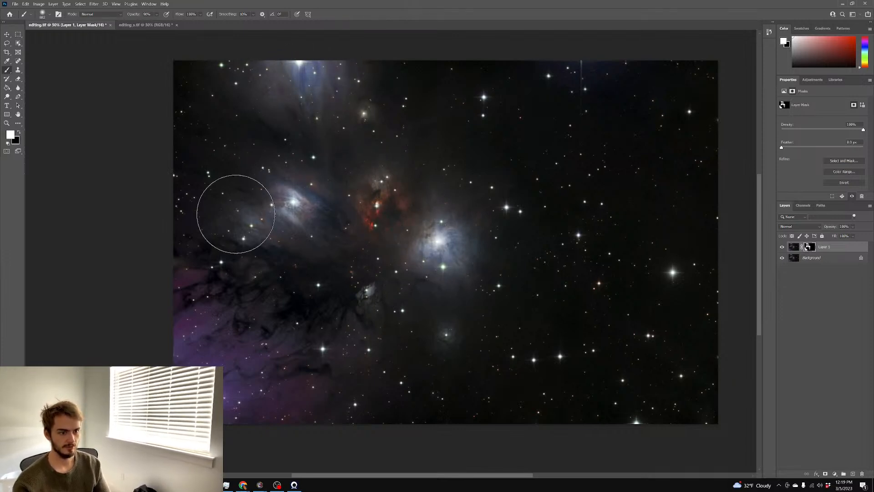
Pan around to check the mask and add one more white stroke near the upper nebula
scroll(419, 270, down, 1)
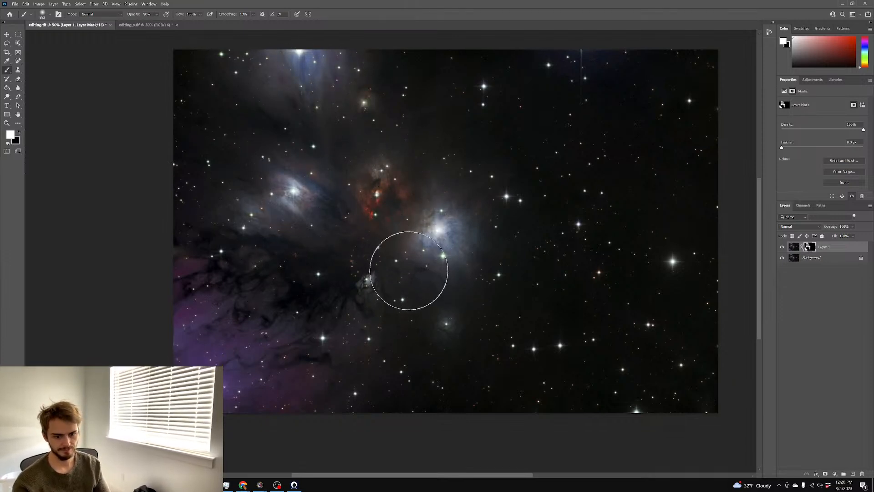
scroll(392, 269, up, 2)
scroll(391, 272, up, 3)
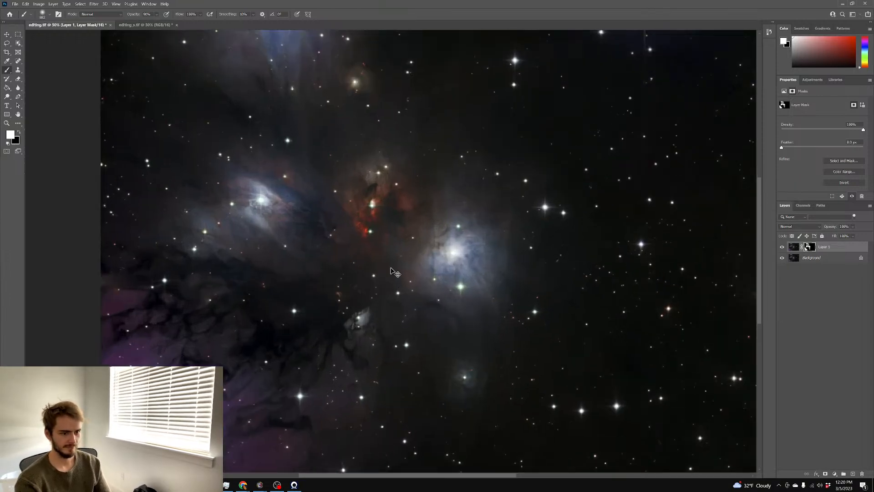
scroll(391, 272, up, 5)
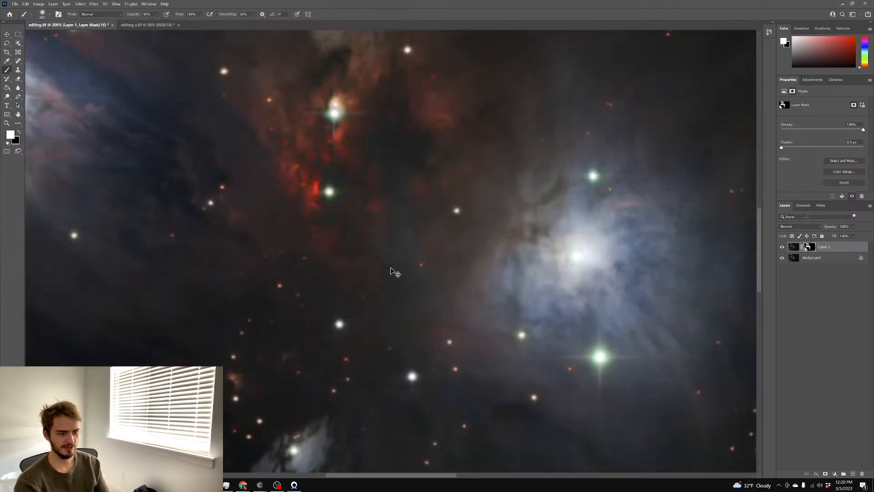
scroll(391, 271, down, 1)
scroll(395, 272, down, 1)
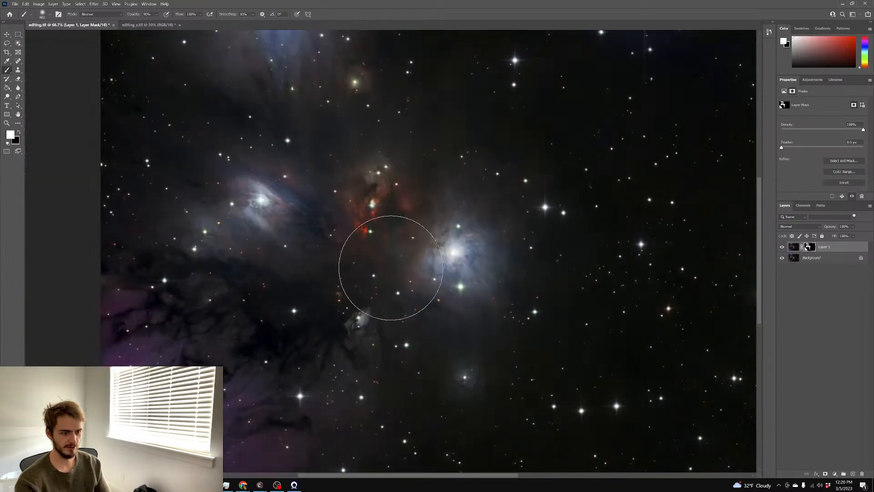
scroll(396, 275, right, 3)
scroll(394, 275, right, 2)
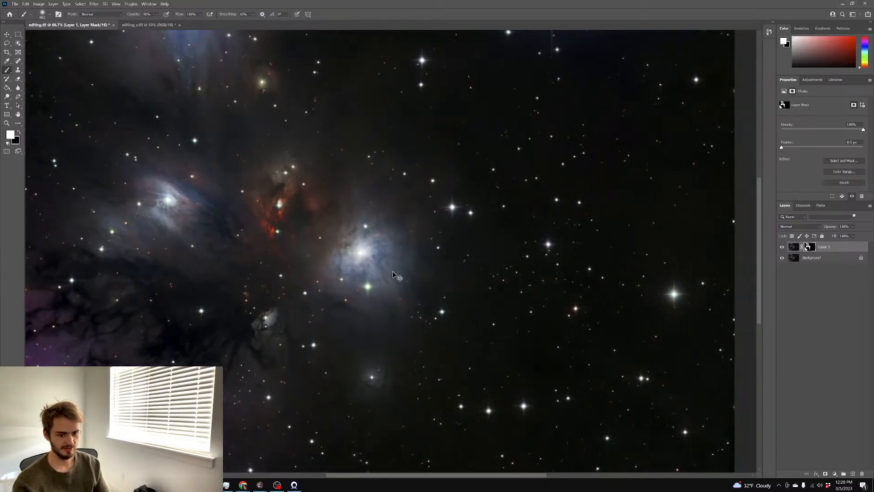
scroll(393, 272, down, 2)
scroll(394, 271, up, 1)
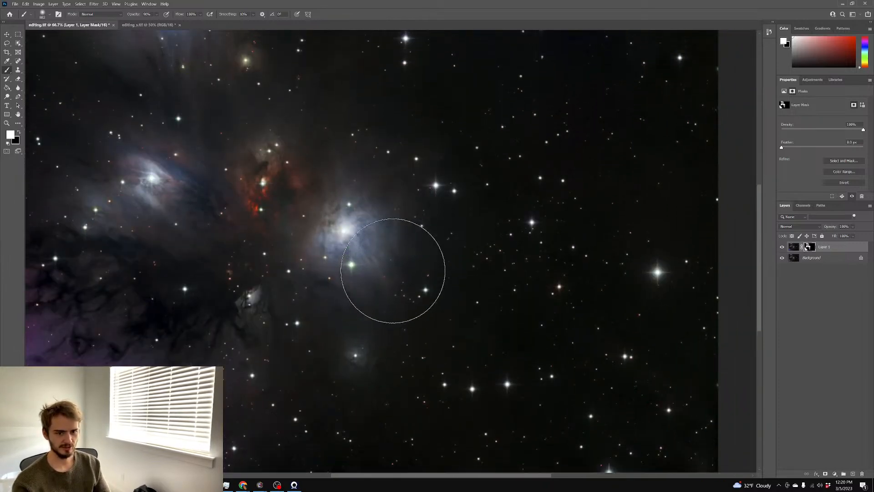
scroll(394, 270, up, 1)
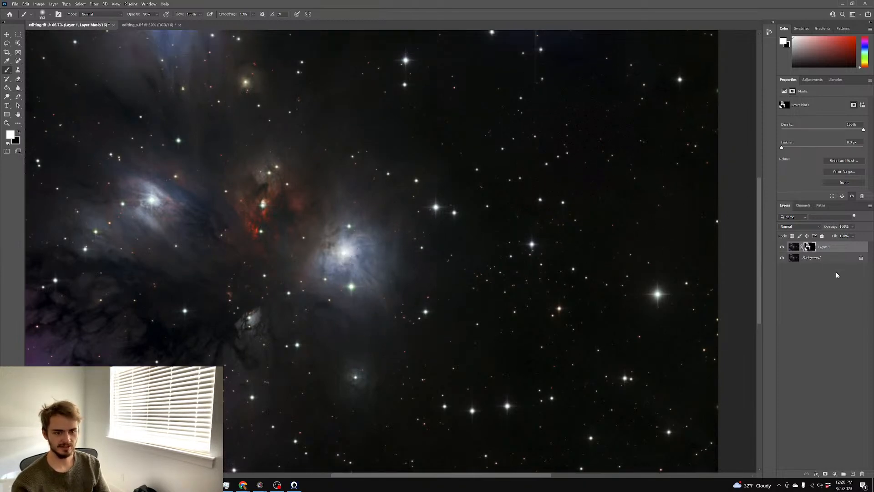
drag(400, 168, 428, 174)
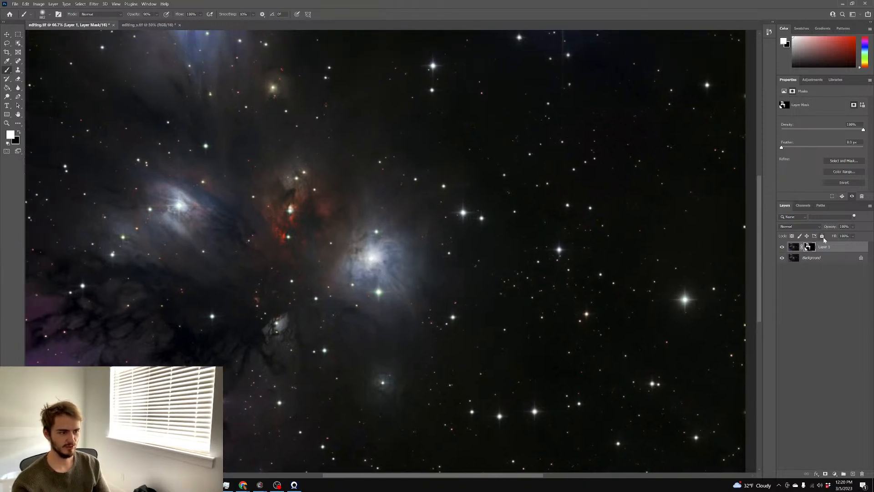
right_click(868, 266)
Flatten Layer 1 into the Background and select the Clone Stamp tool
click(830, 324)
scroll(146, 100, down, 2)
scroll(147, 100, down, 1)
click(18, 70)
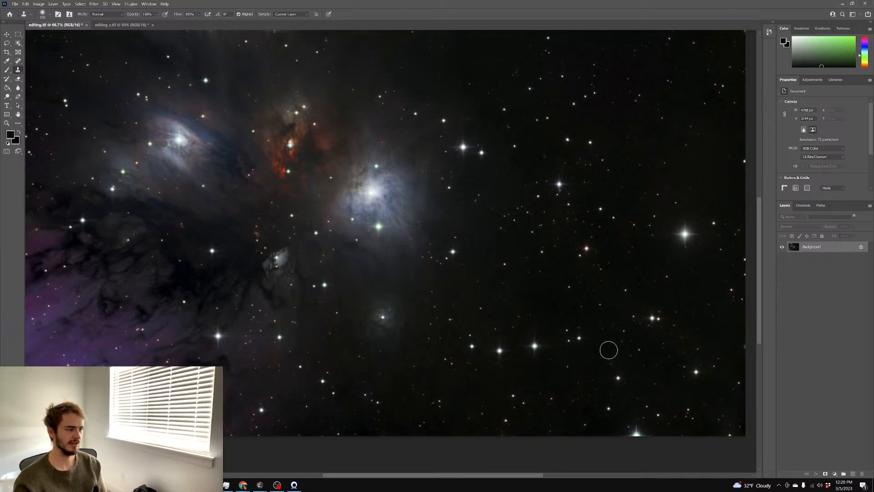
Inspect the nebula up close, then duplicate the flattened image onto a new Layer 1
scroll(558, 254, up, 1)
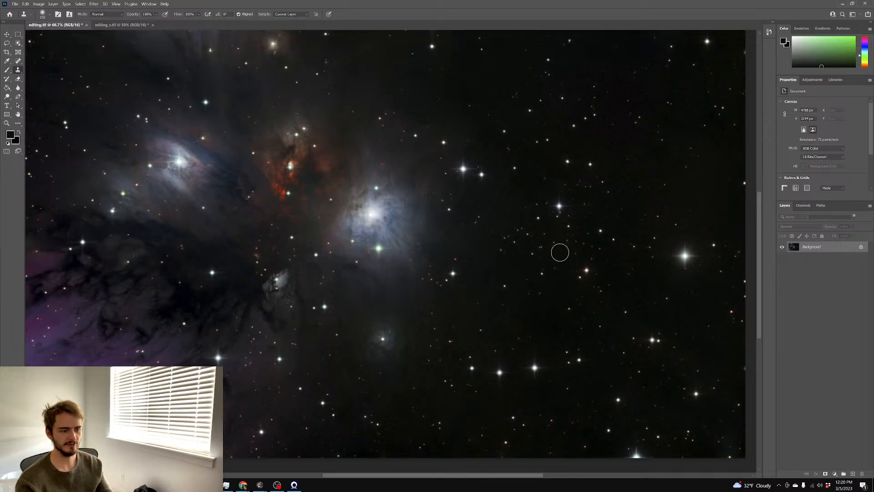
scroll(561, 253, up, 1)
scroll(563, 254, left, 1)
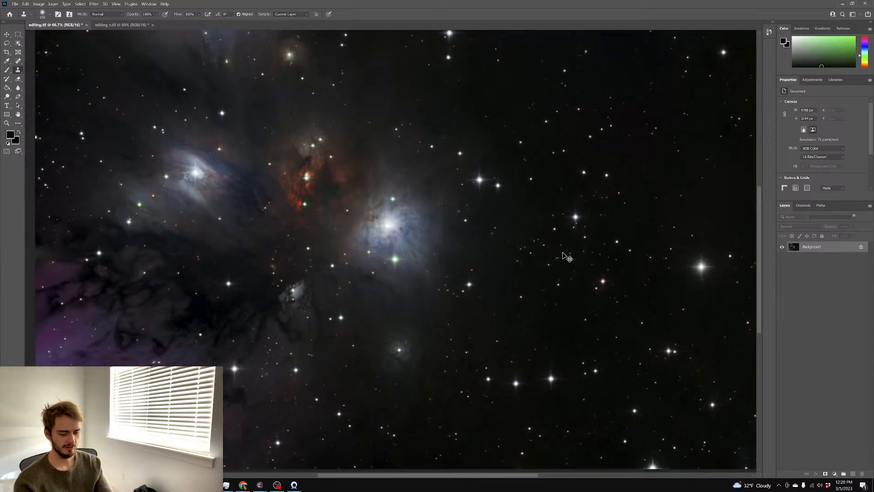
key(ctrl+minus)
key(ctrl+minus)
key(ctrl+plus)
key(ctrl+plus)
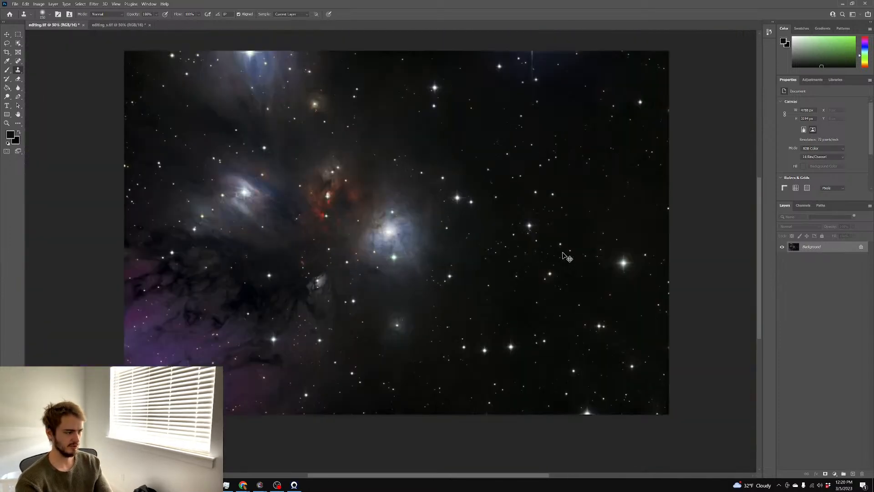
scroll(563, 252, up, 1)
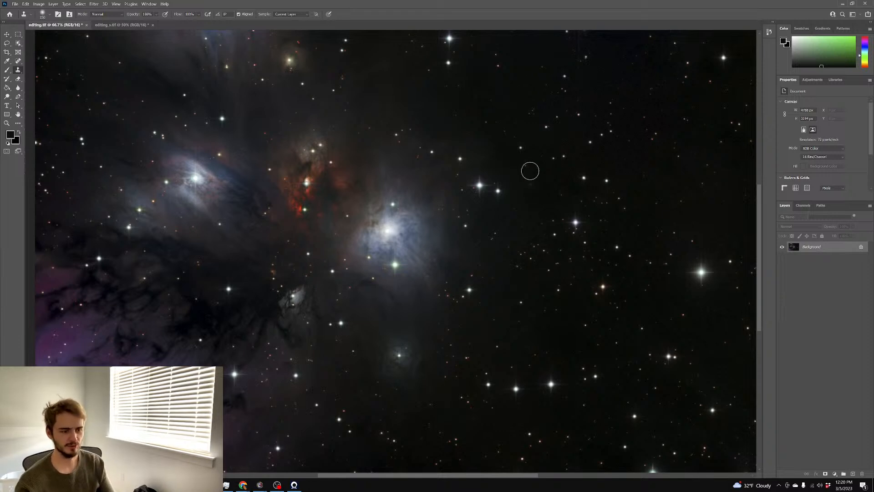
scroll(566, 225, up, 1)
key(ctrl+j)
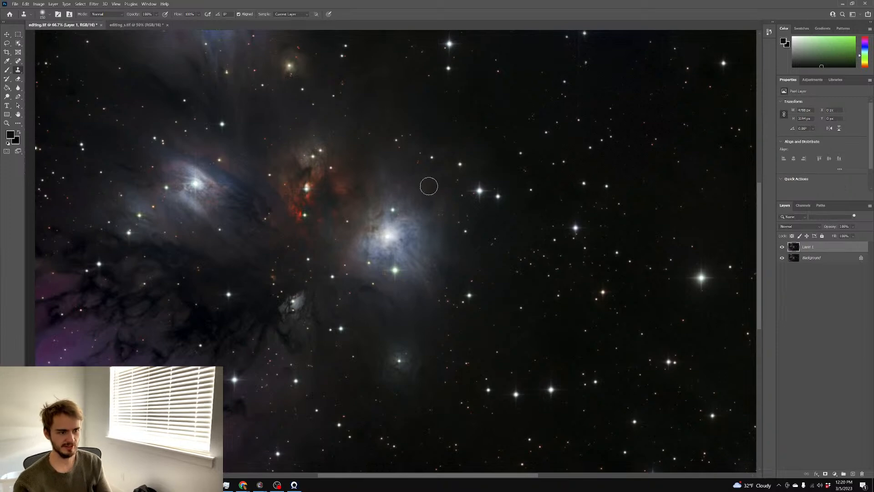
Apply a Gaussian Blur with a 98.5-pixel radius to Layer 1
scroll(230, 72, down, 1)
click(95, 4)
mouse_move(109, 83)
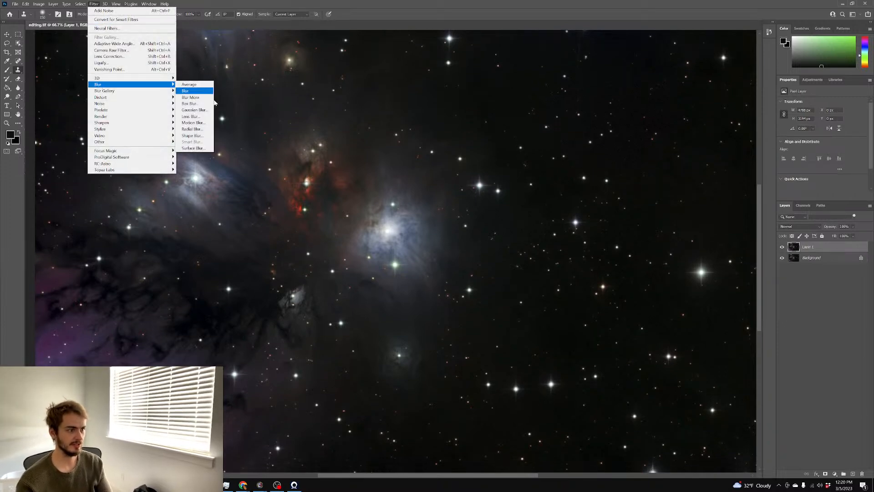
click(193, 110)
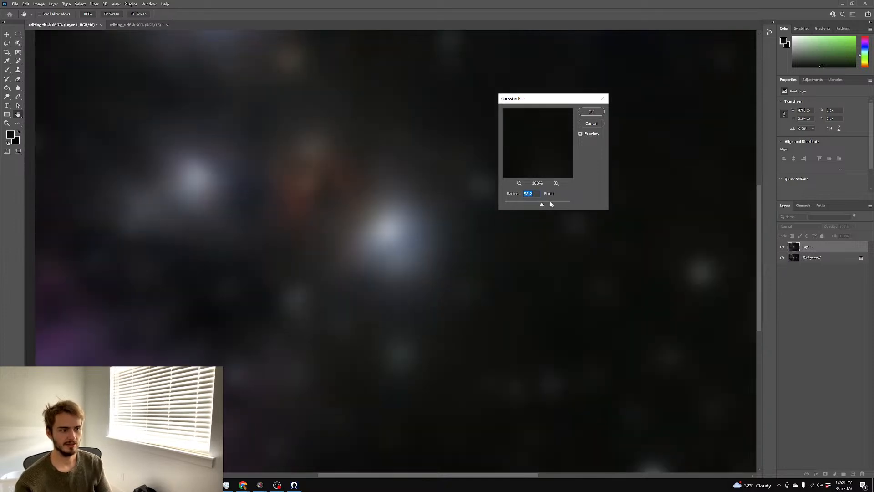
drag(548, 205, 545, 205)
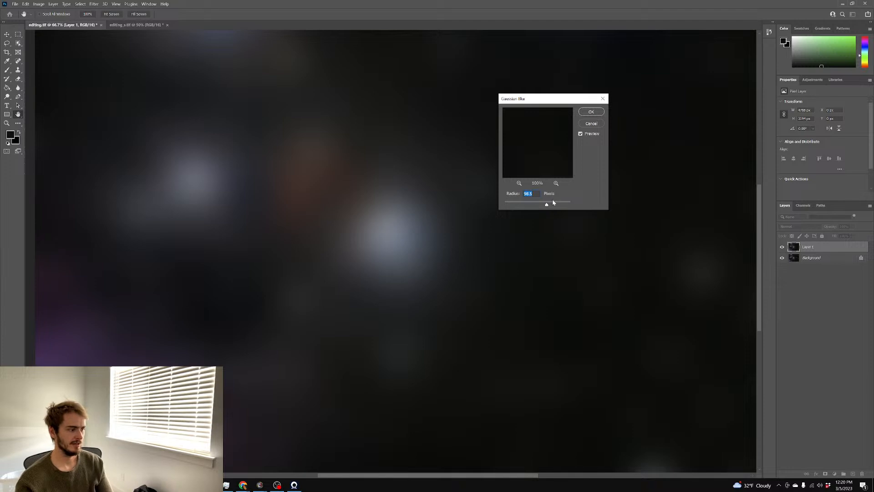
click(591, 112)
Set Layer 1's blend mode to Screen to create a glow effect
key(s)
click(797, 226)
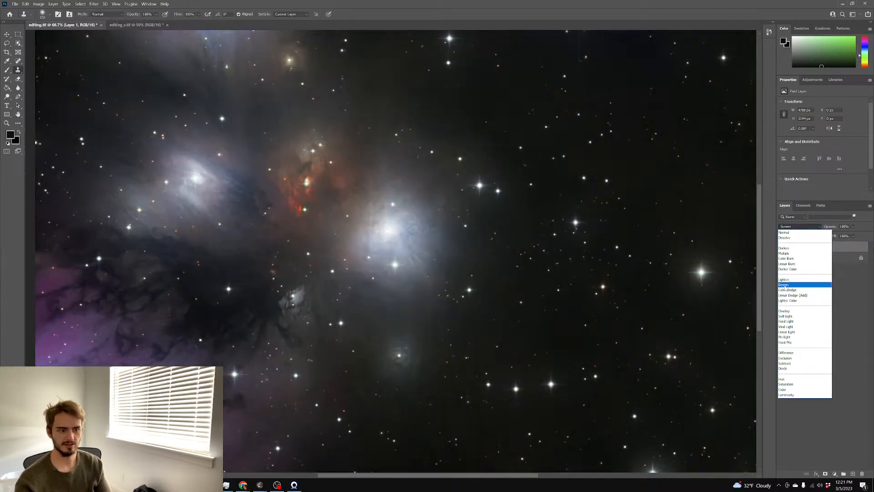
click(784, 285)
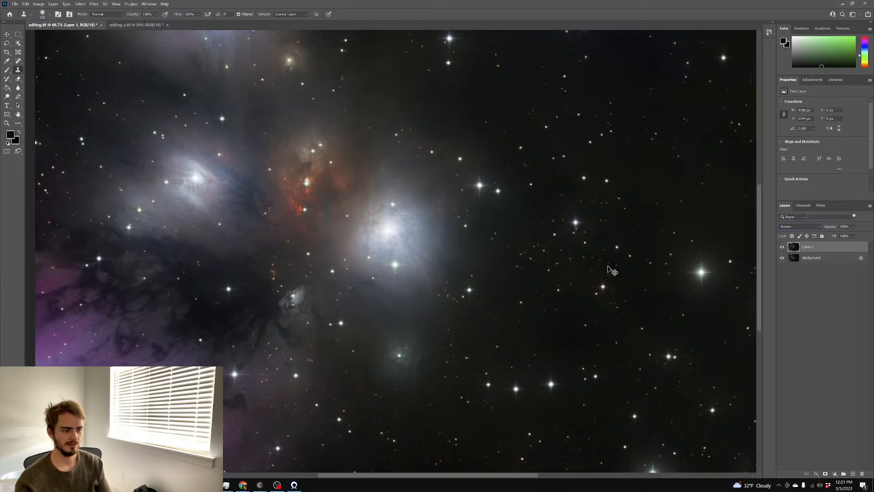
key(ctrl+minus)
key(ctrl+l)
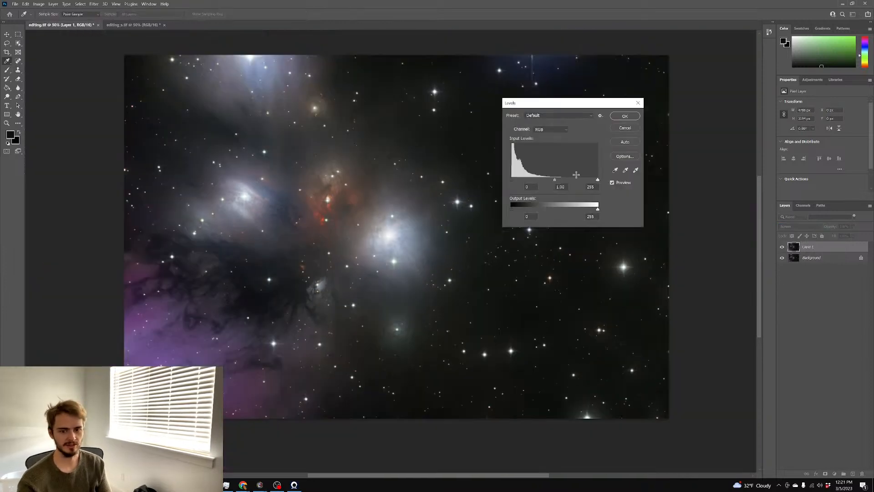
Set the Levels midtones of the glow layer to 0.52 and add a white mask to Layer 1
drag(556, 181, 575, 182)
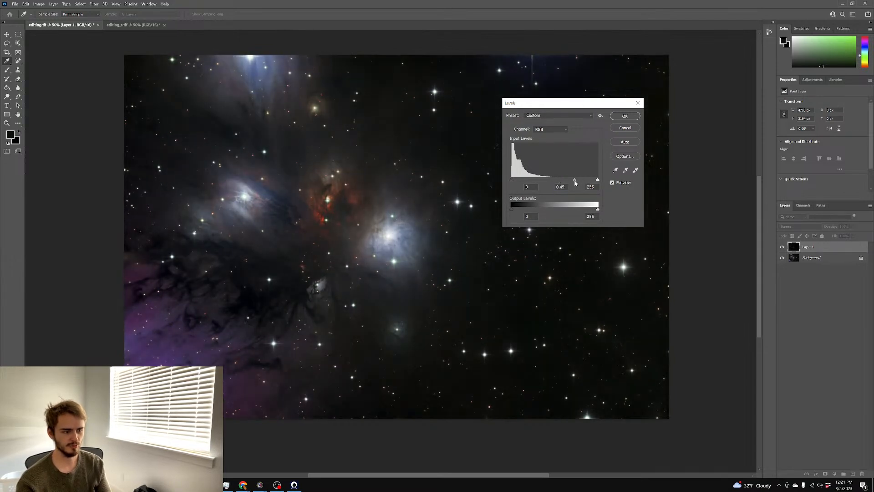
click(512, 180)
mouse_move(576, 179)
mouse_down()
mouse_move(566, 180)
mouse_move(585, 176)
mouse_up()
click(625, 116)
key(s)
scroll(462, 186, left, 2)
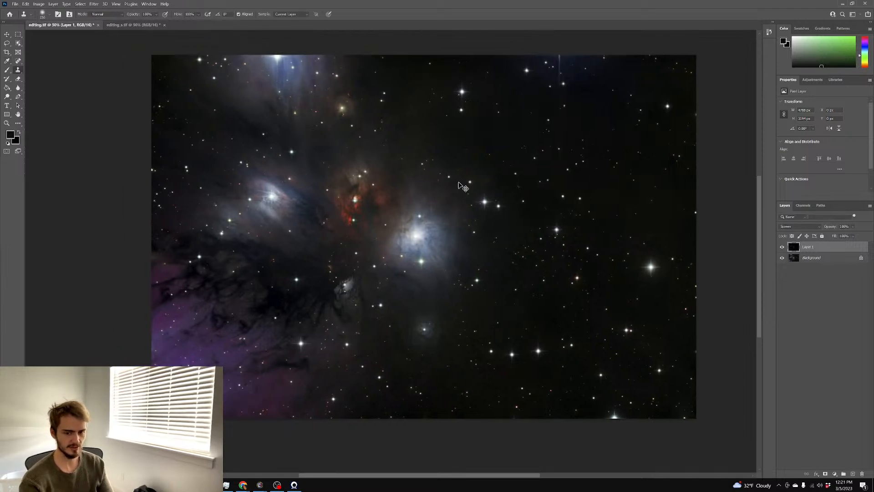
key(ctrl+plus)
click(826, 474)
Use a half-size black brush on Layer 1's mask to hide part of the glow
key(x)
click(7, 70)
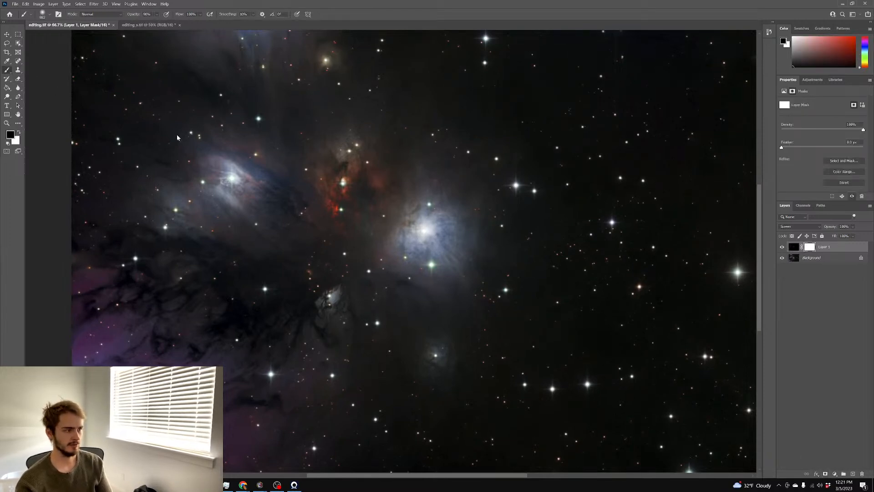
drag(271, 204, 240, 204)
click(426, 233)
Pan around to review the result, then flatten everything into a single Background layer
scroll(332, 188, up, 3)
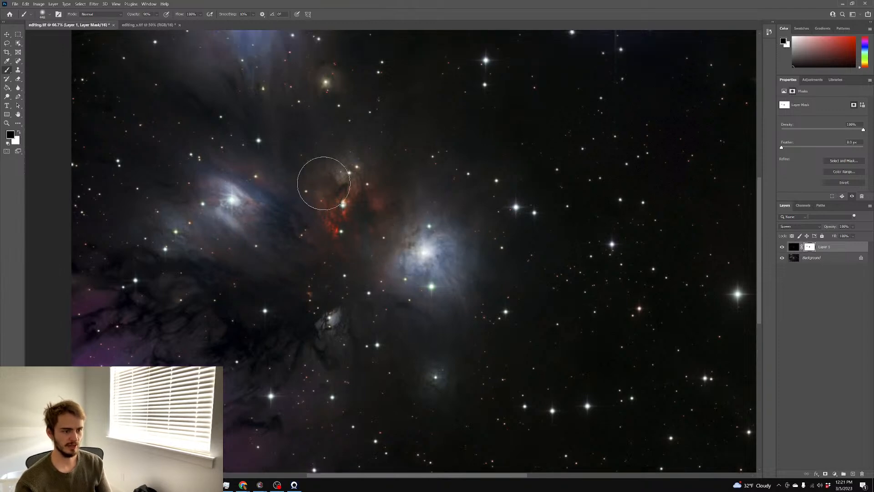
scroll(346, 242, down, 1)
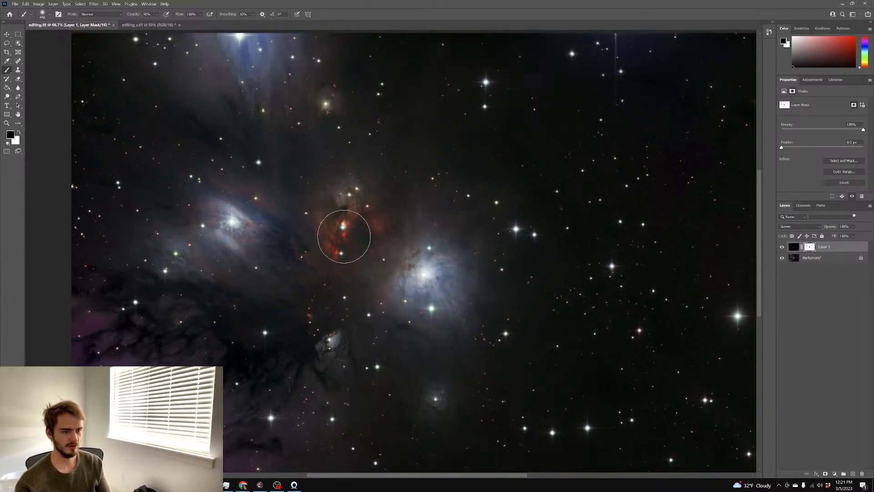
scroll(417, 296, down, 3)
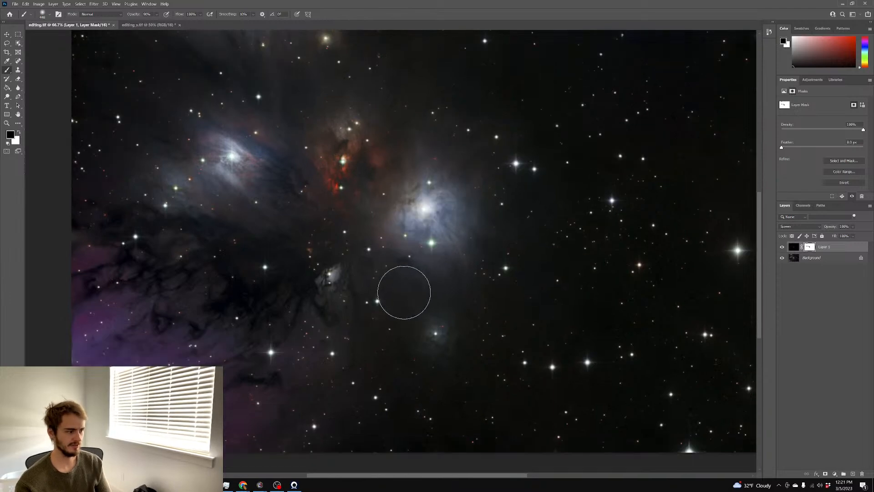
scroll(325, 317, up, 1)
scroll(423, 351, up, 2)
scroll(420, 346, up, 5)
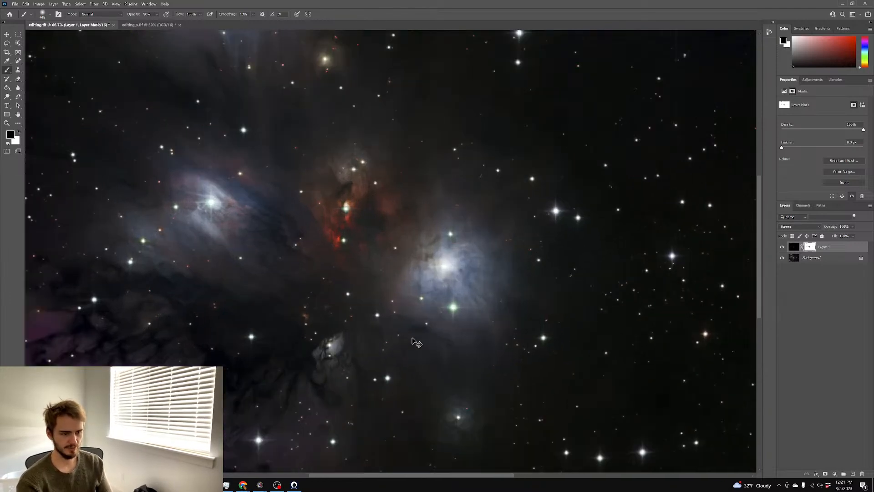
scroll(413, 338, down, 4)
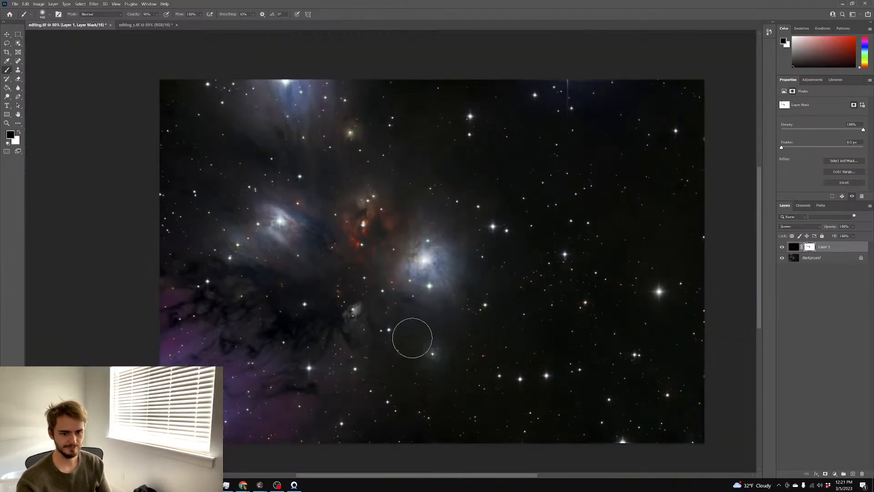
scroll(412, 338, down, 1)
scroll(412, 339, right, 3)
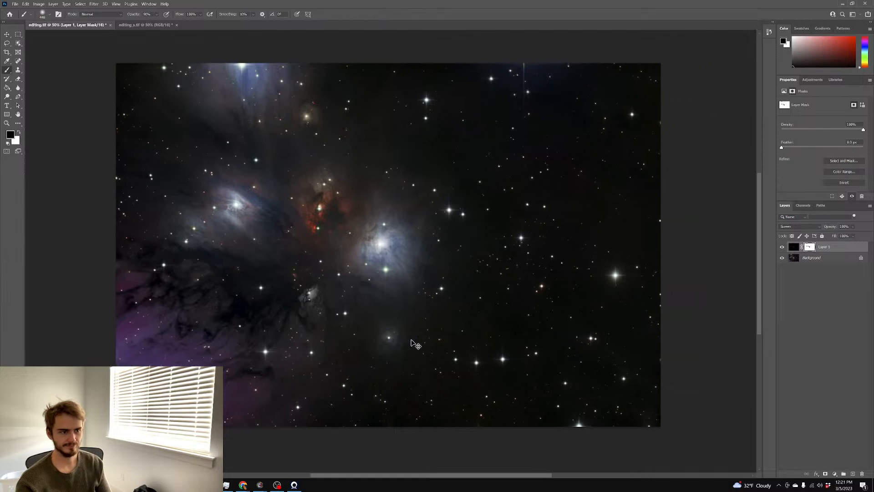
scroll(411, 339, left, 1)
scroll(431, 339, up, 1)
scroll(448, 339, down, 1)
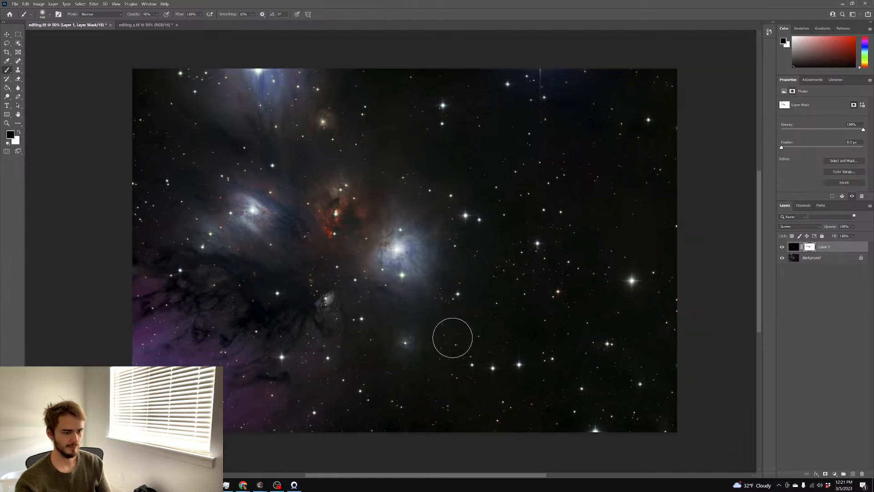
scroll(460, 336, right, 2)
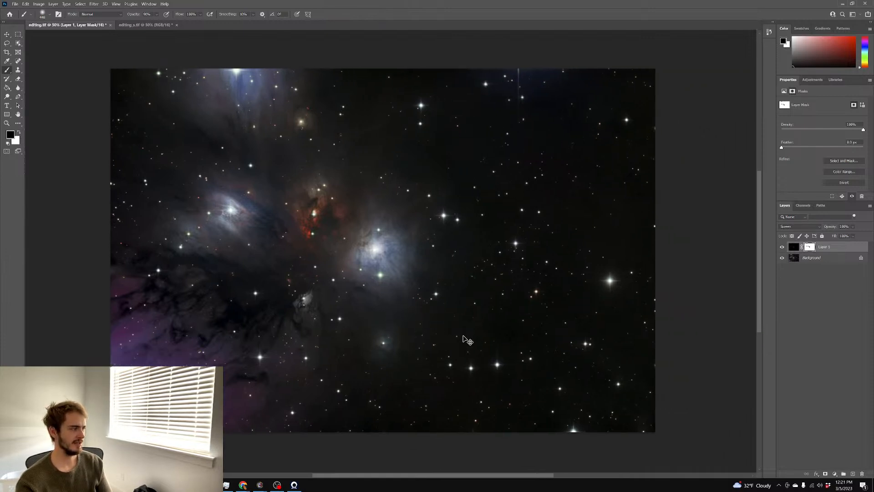
scroll(464, 328, up, 1)
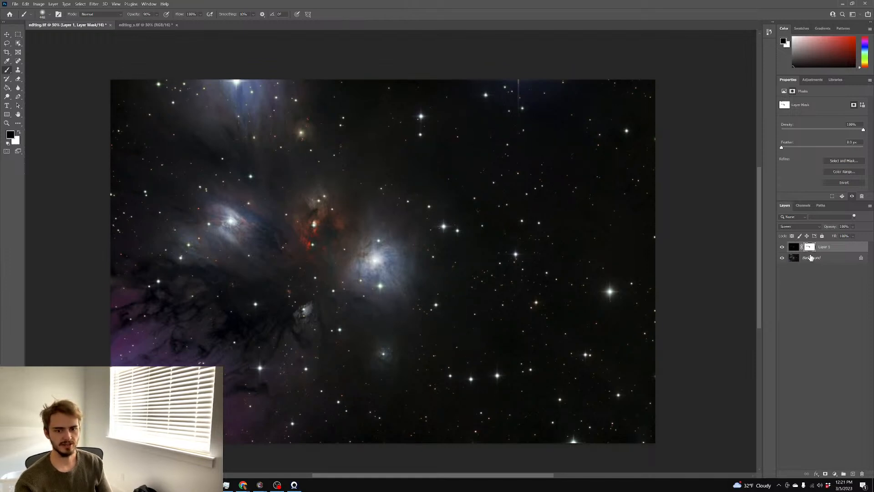
right_click(811, 257)
click(827, 326)
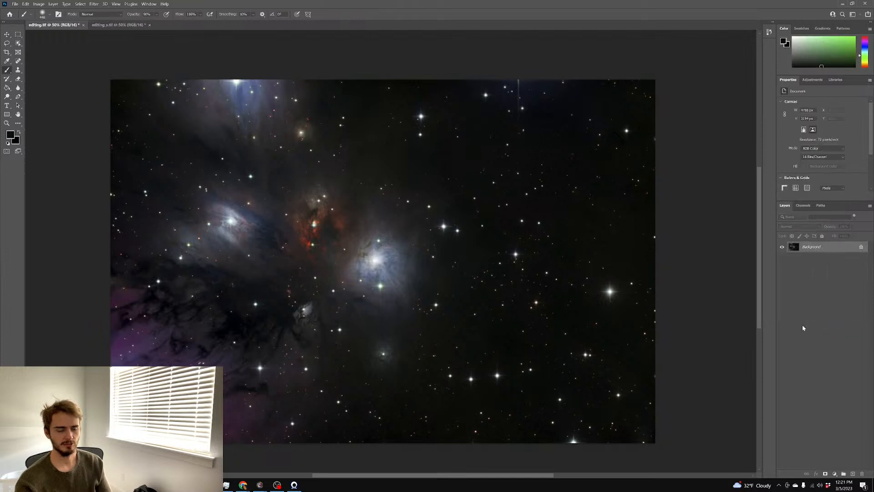
Duplicate the Background into a new Layer 1 and bring up the ProDigital Software filter submenu
key(ctrl+j)
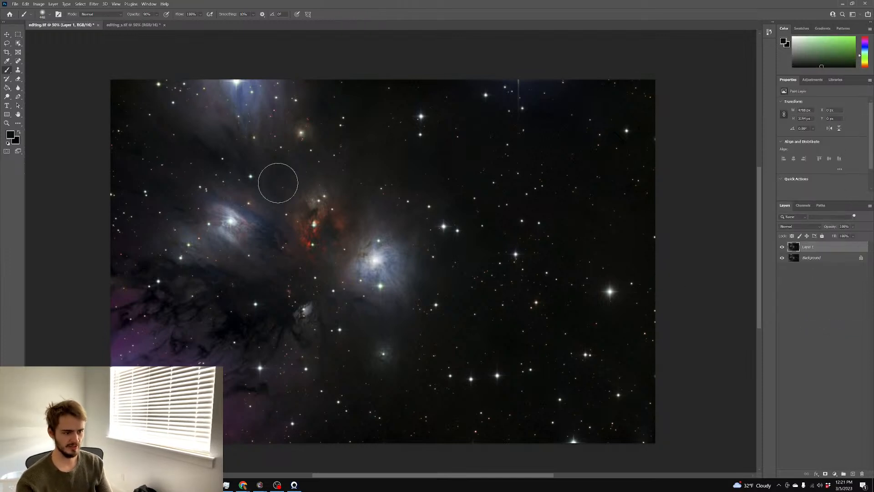
click(94, 4)
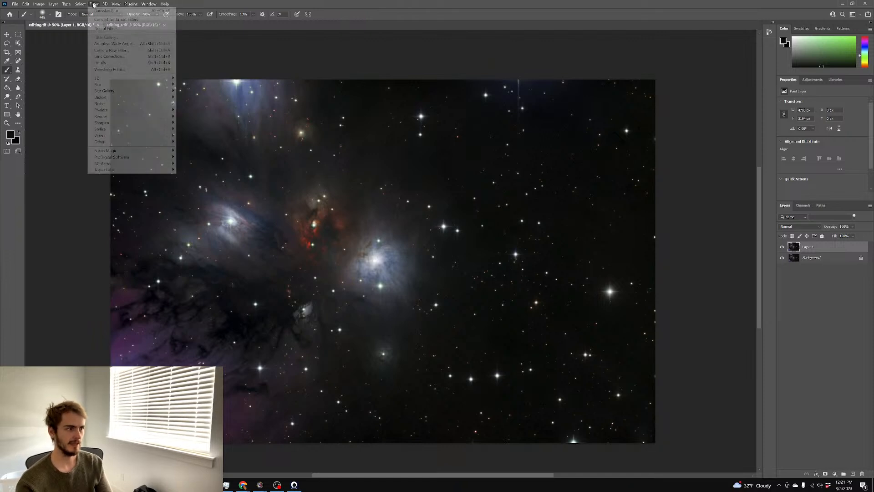
mouse_move(131, 157)
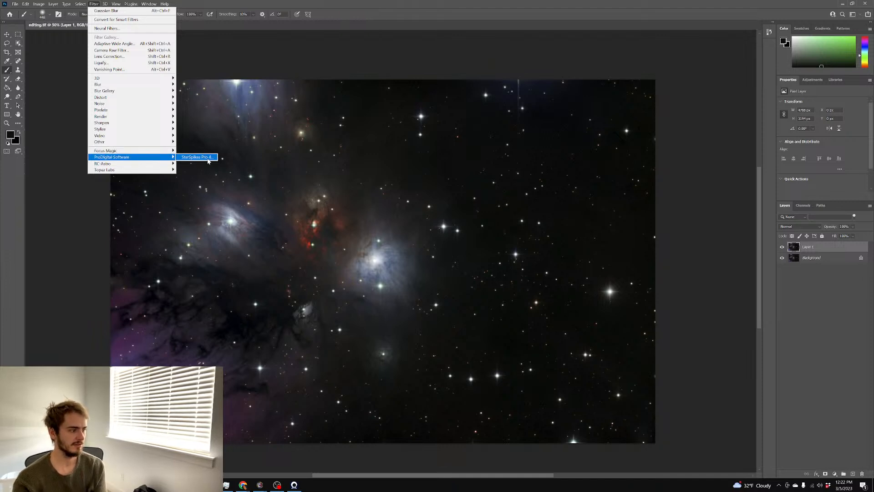
Launch StarSpikes Pro 4 and set the spike angle to 90.6, zooming the preview on faint stars
click(197, 157)
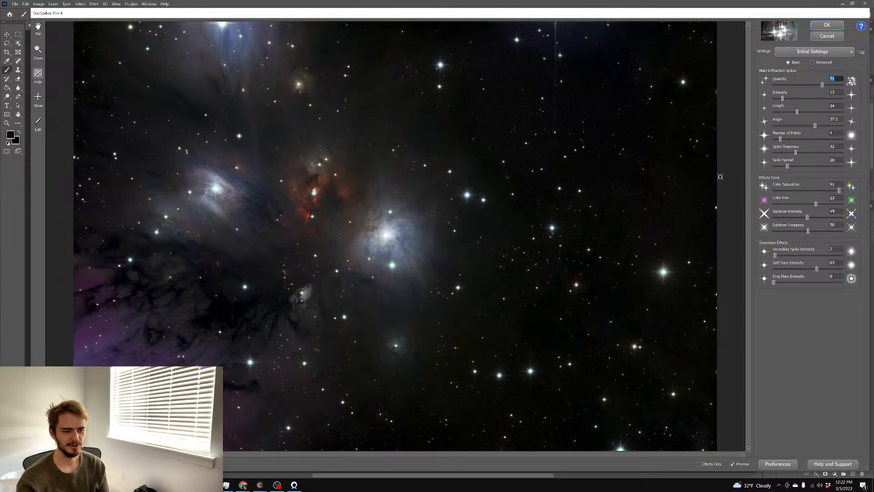
drag(813, 126, 824, 128)
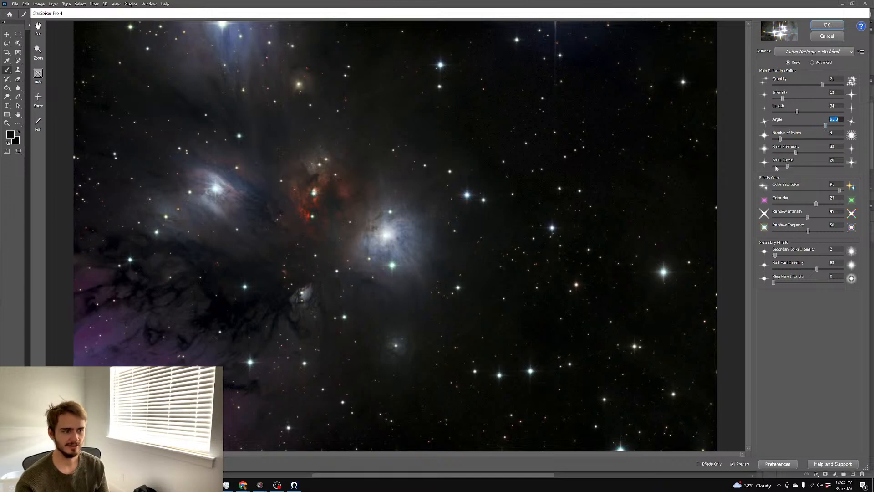
click(40, 51)
click(453, 173)
drag(415, 153, 486, 192)
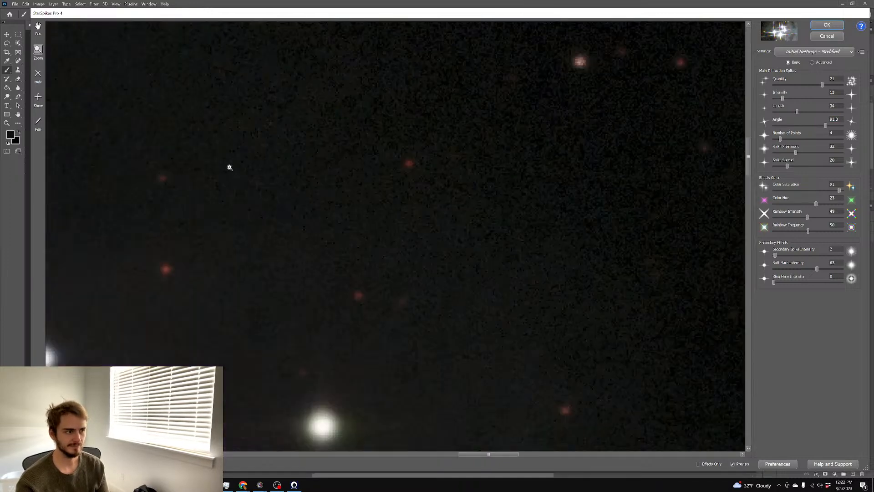
scroll(239, 157, up, 3)
scroll(228, 182, down, 2)
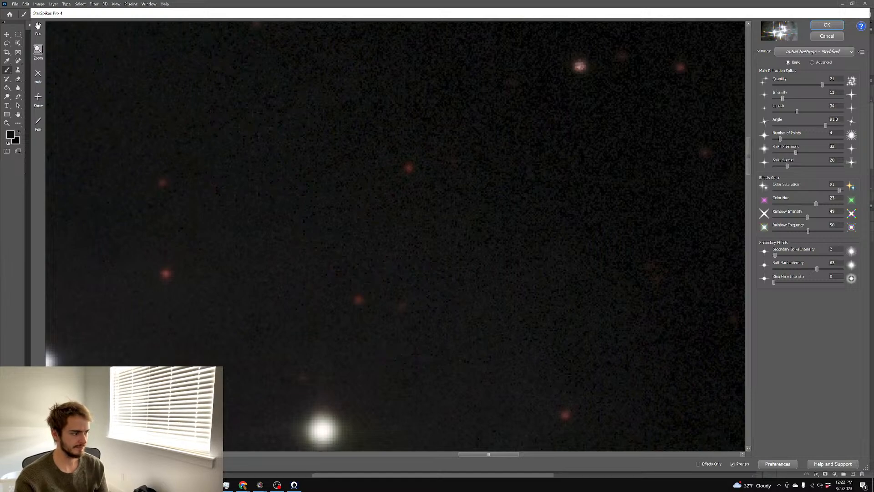
scroll(395, 236, down, 1)
scroll(395, 236, down, 5)
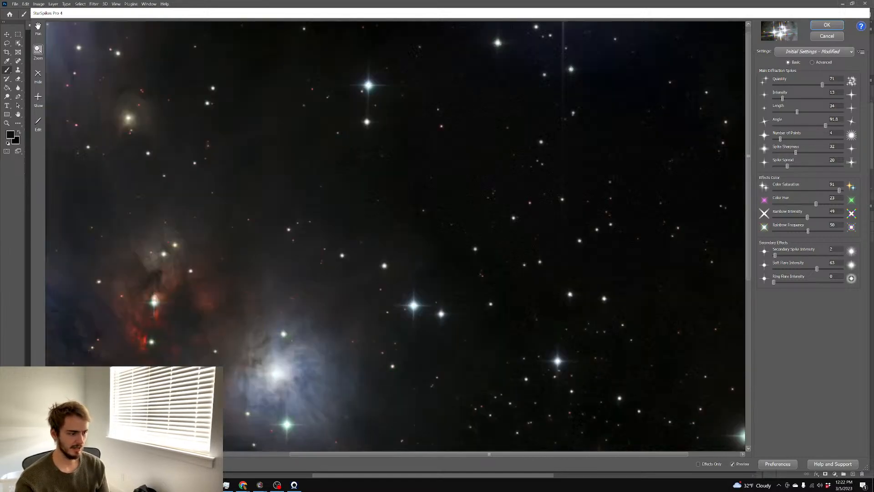
scroll(396, 236, up, 3)
drag(748, 208, 748, 239)
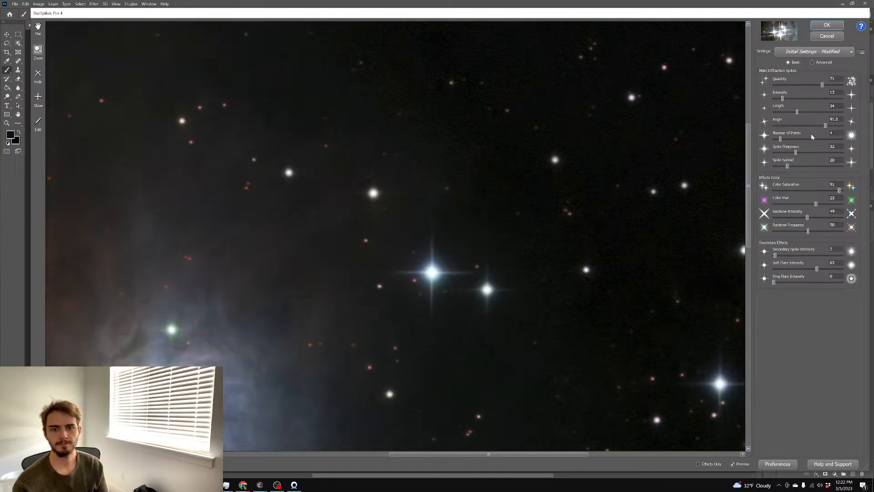
click(826, 126)
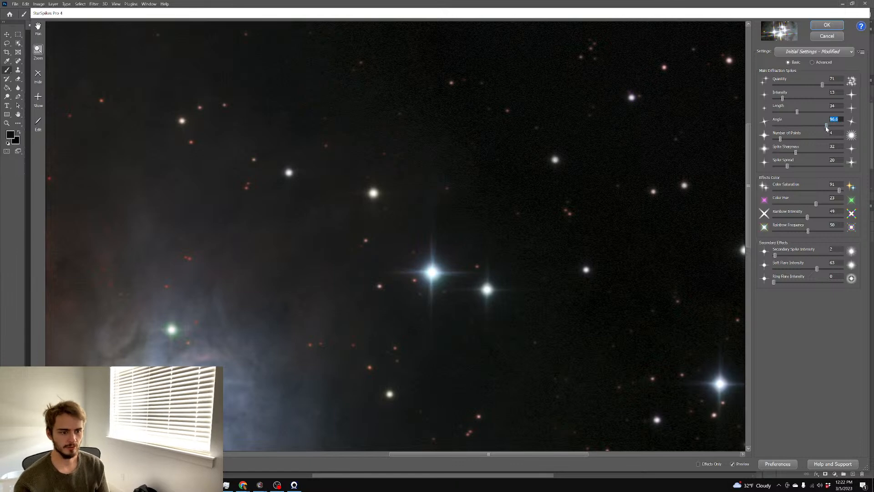
drag(825, 127, 826, 127)
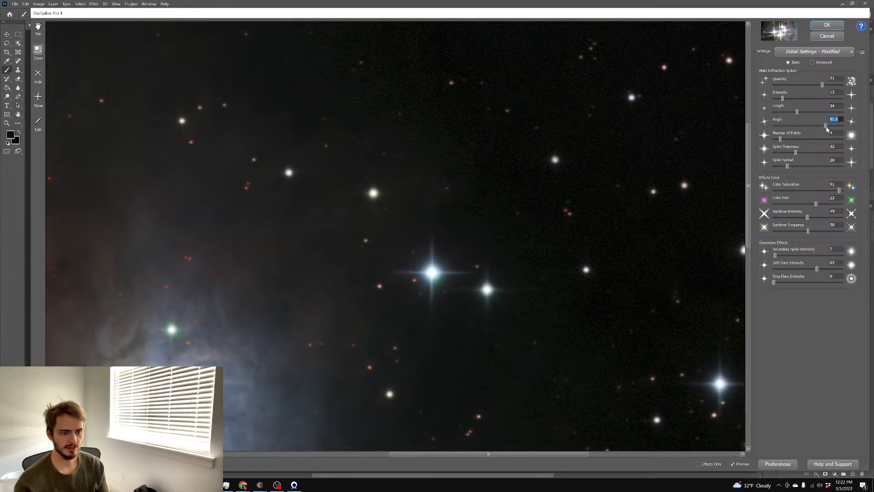
Fit the whole image in the preview and set the spike quantity to 82
scroll(518, 191, down, 1)
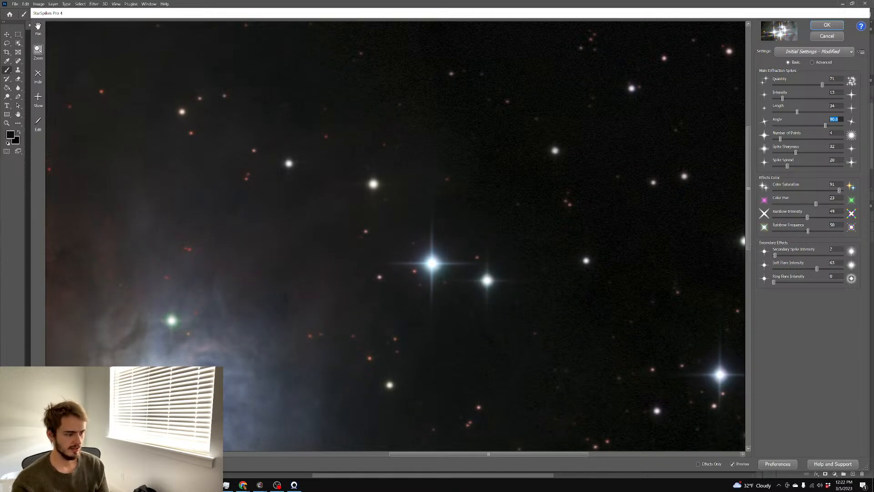
key(ctrl+minus)
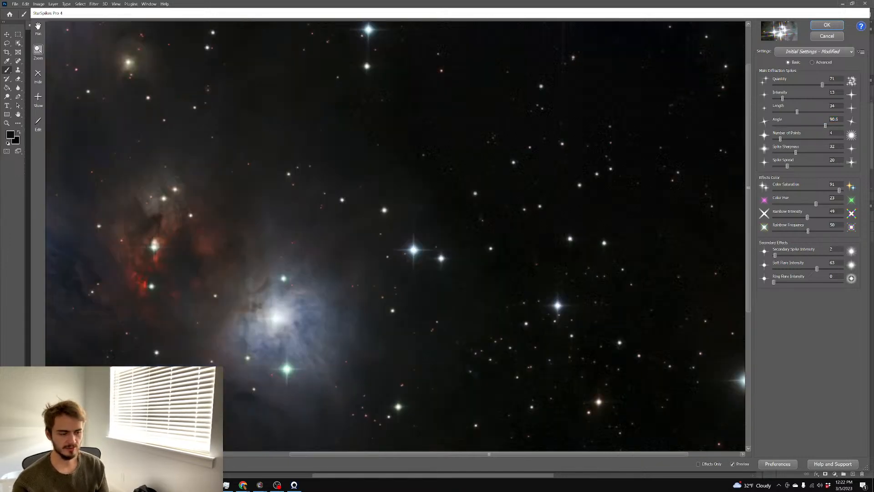
key(ctrl+minus)
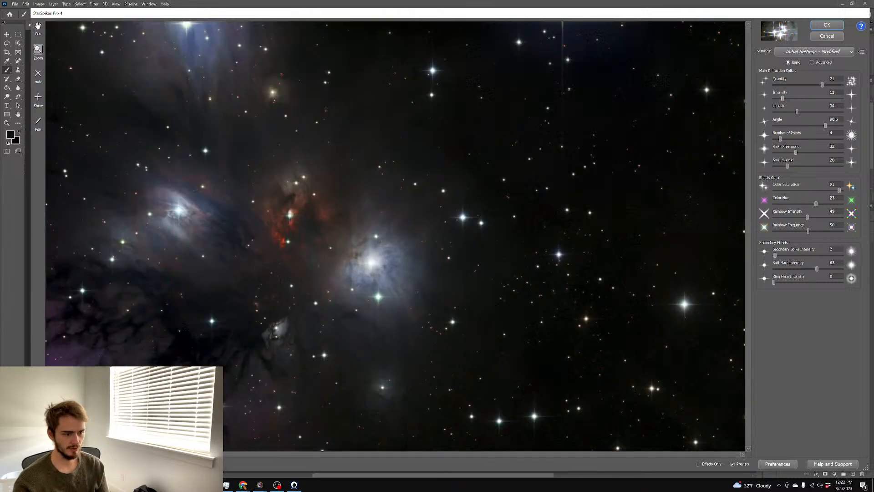
key(ctrl+minus)
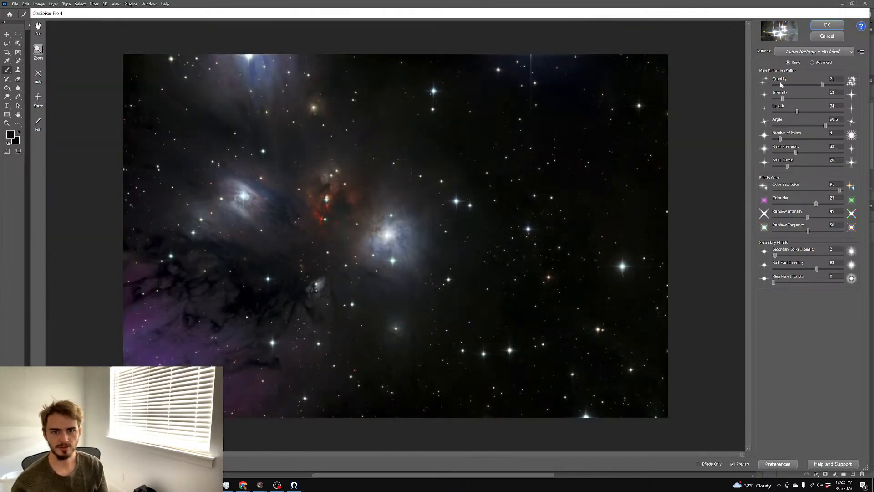
mouse_move(824, 87)
mouse_down()
mouse_move(832, 88)
mouse_move(824, 87)
mouse_up()
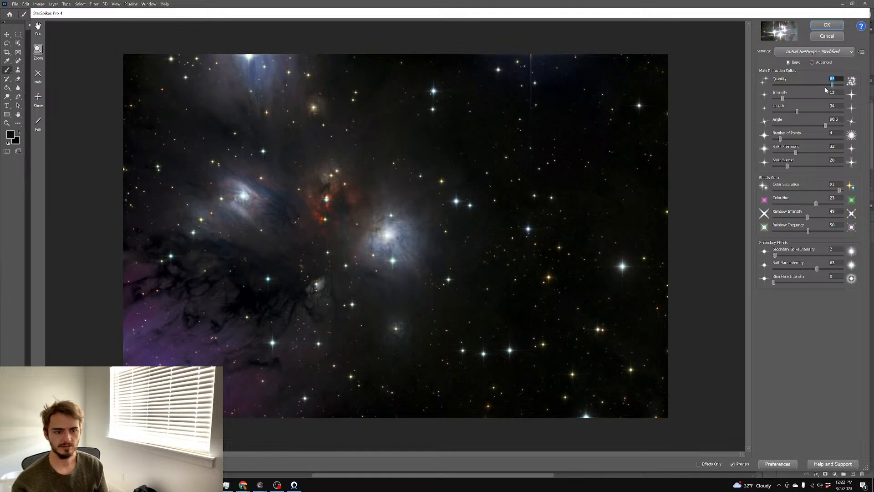
click(835, 86)
drag(835, 90, 833, 91)
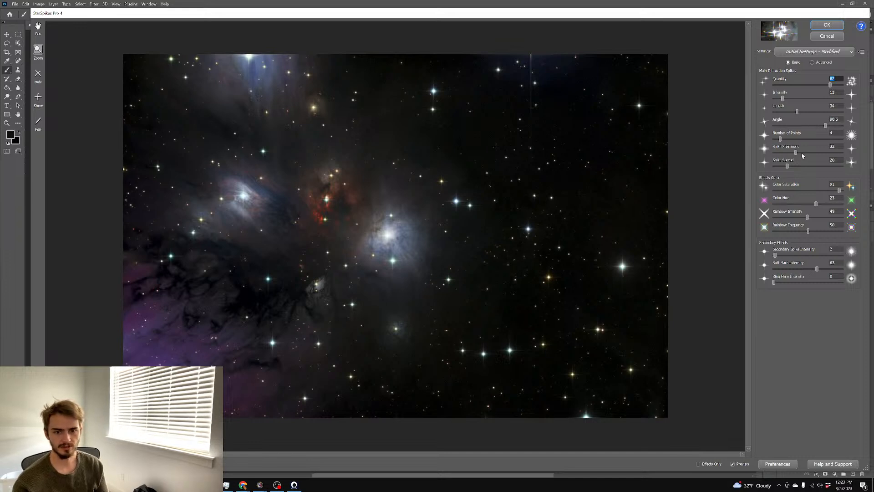
Set the spike colour saturation to 100 and the colour hue to -15
drag(839, 190, 842, 190)
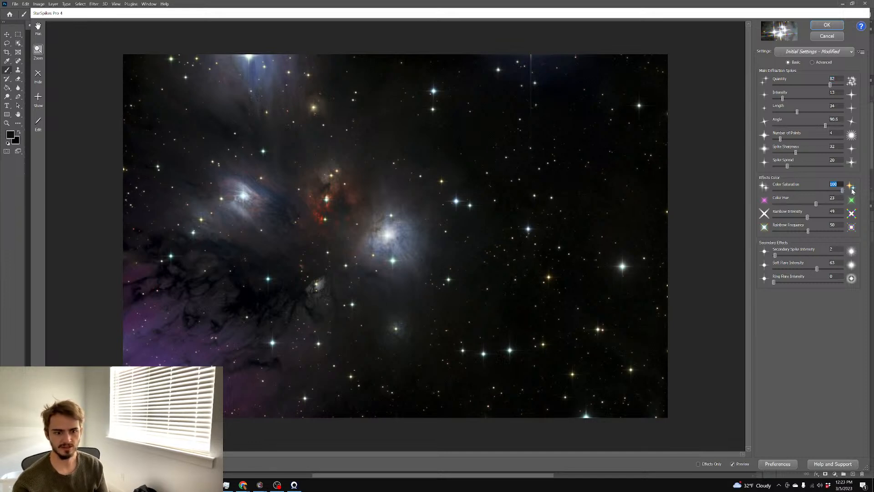
drag(766, 187, 869, 195)
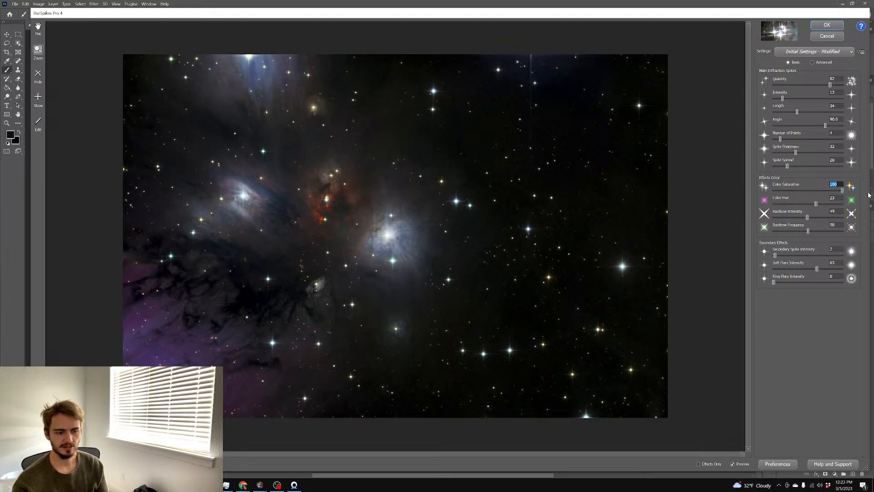
drag(816, 203, 799, 204)
click(817, 204)
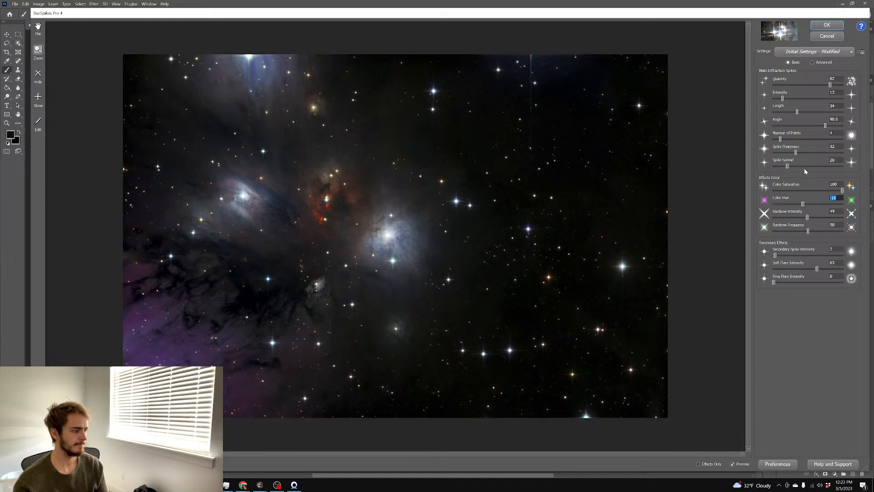
Set the spike length to 37 and apply the star spikes to Layer 1
drag(798, 112, 800, 112)
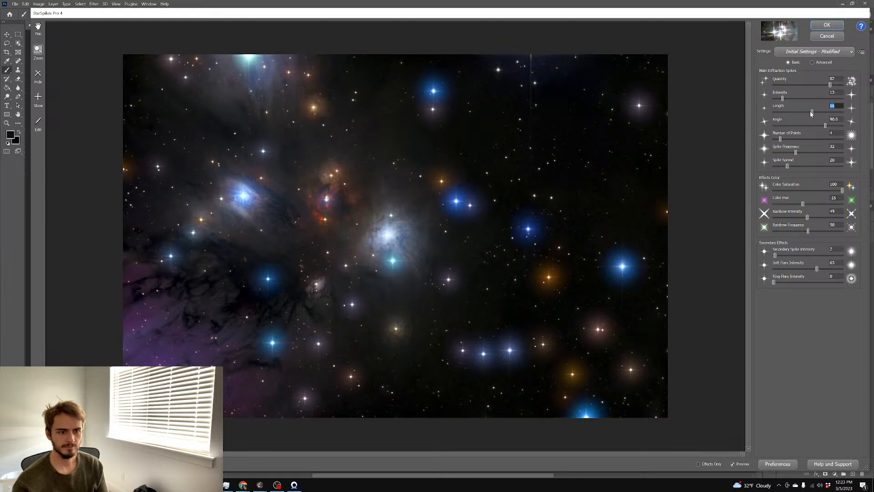
click(792, 113)
click(802, 113)
drag(802, 113, 799, 114)
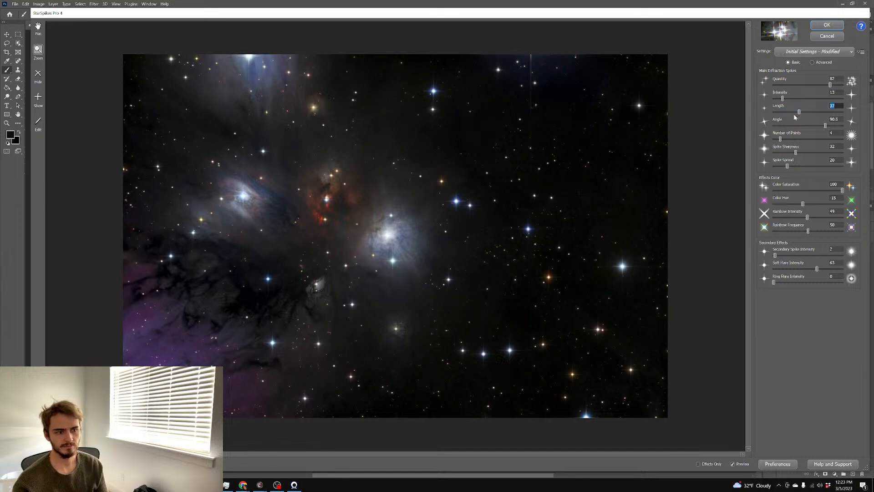
click(827, 25)
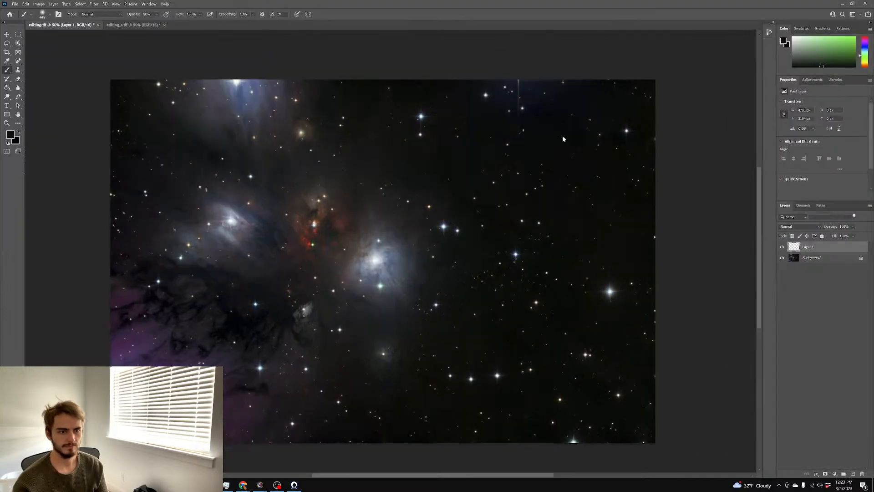
Inspect the nebula image, zooming to 200% and back to 100%
scroll(556, 132, down, 2)
scroll(539, 142, left, 2)
scroll(536, 136, up, 1)
scroll(536, 137, left, 1)
key(ctrl+plus)
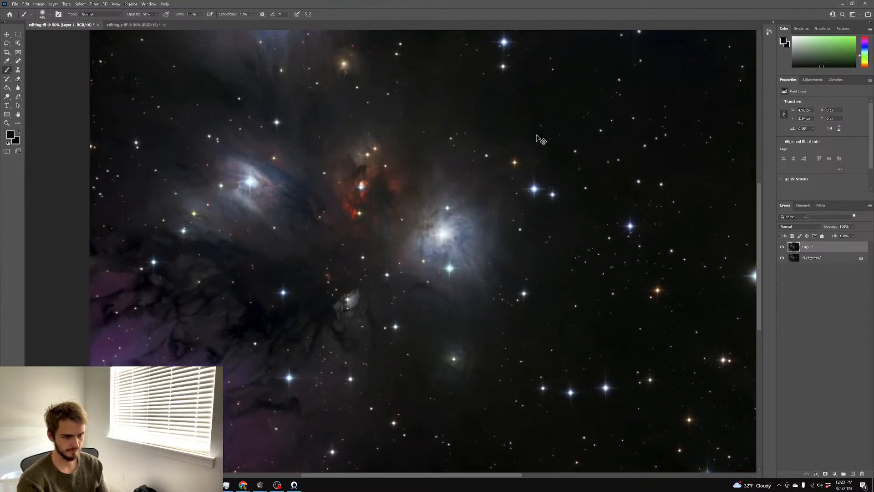
key(ctrl+plus)
key(ctrl+plus)
key(ctrl+plus)
key(ctrl+minus)
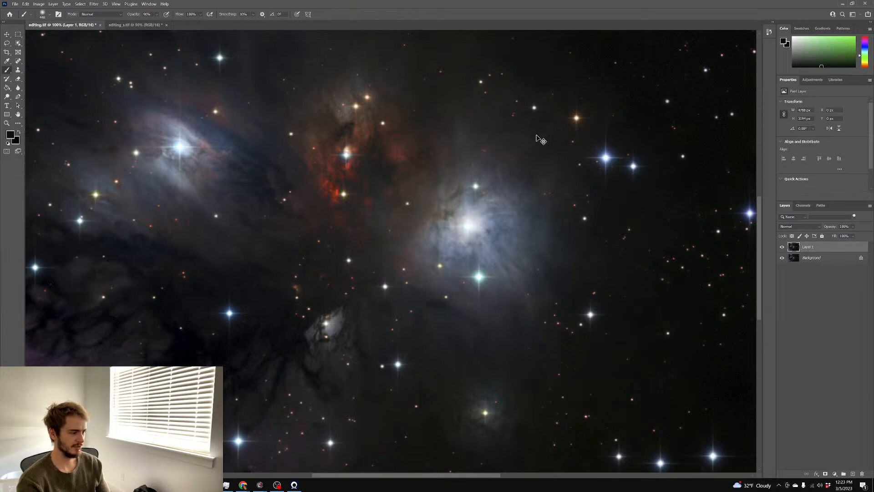
key(ctrl+minus)
key(ctrl+plus)
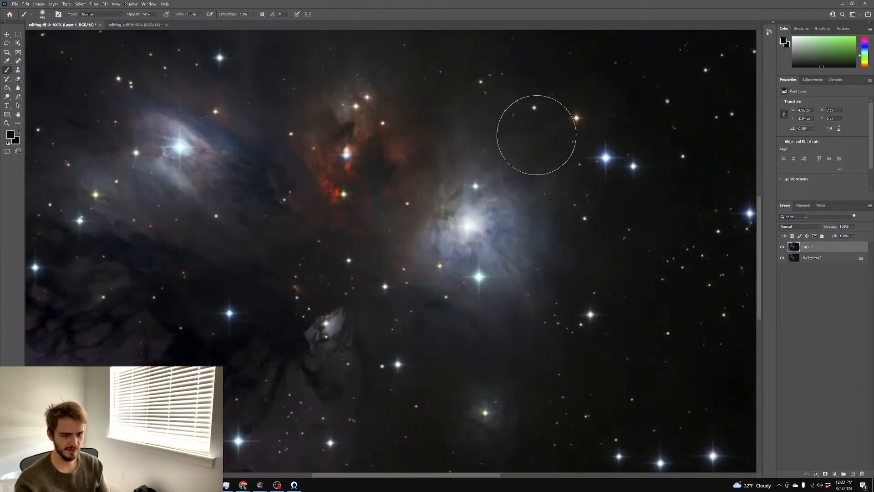
Flatten editing.tif to a single Background layer, baking in the star spikes
scroll(430, 113, down, 6)
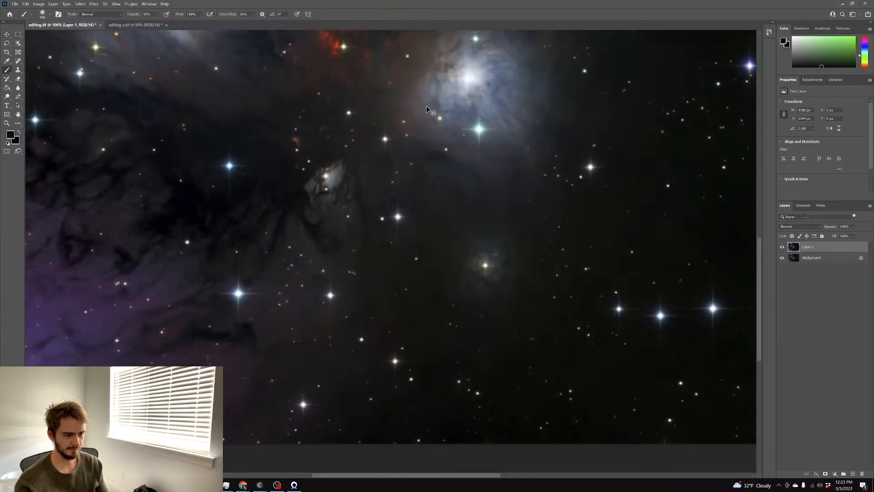
scroll(428, 110, left, 1)
scroll(428, 110, left, 1)
scroll(427, 107, up, 6)
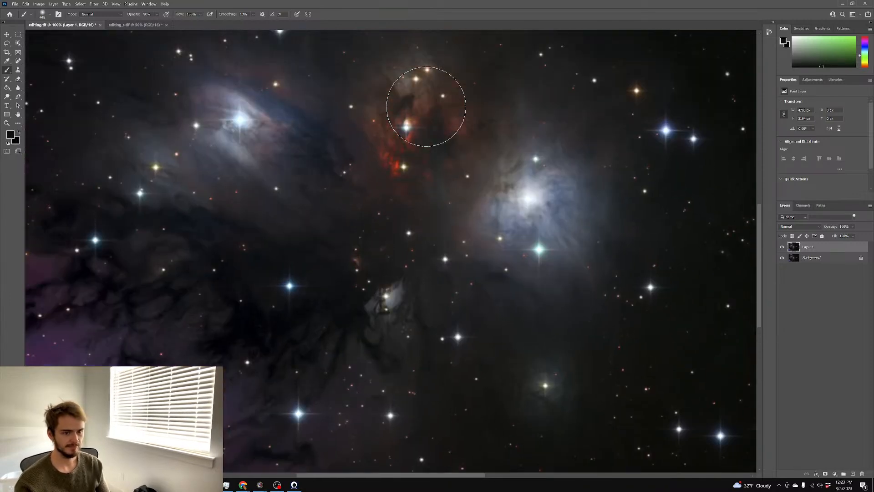
scroll(427, 107, up, 4)
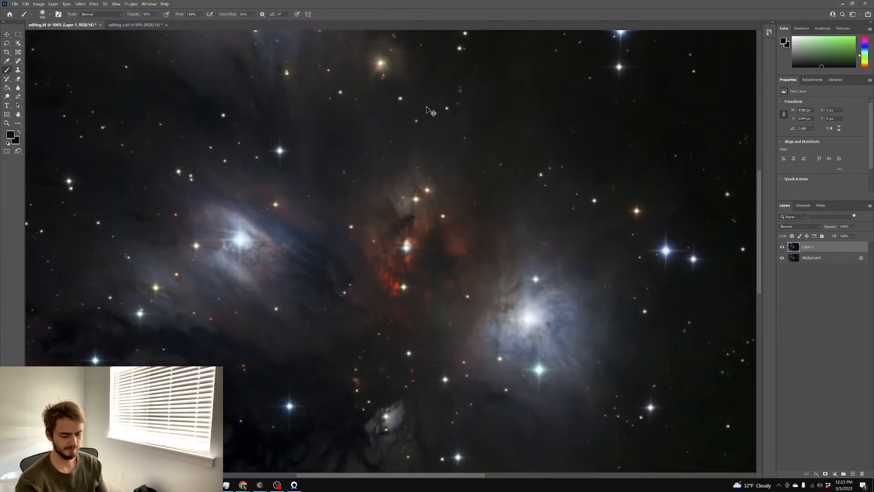
scroll(430, 112, down, 2)
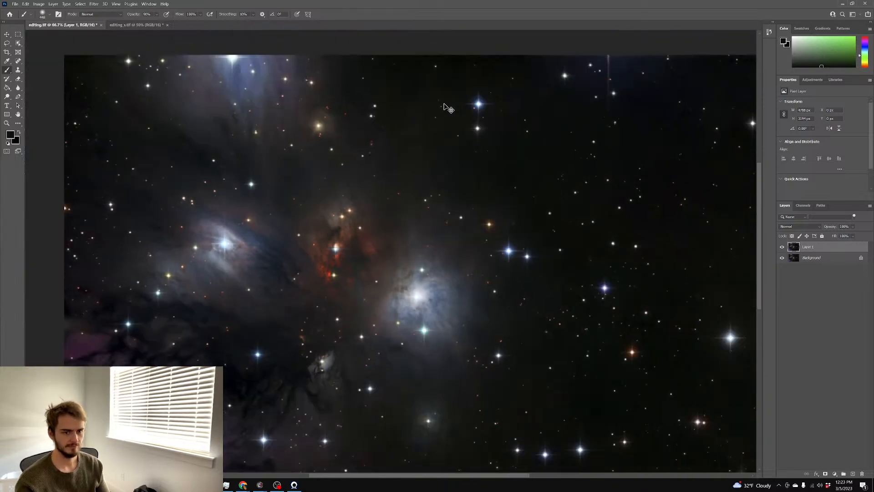
scroll(449, 108, right, 2)
scroll(448, 109, down, 3)
scroll(449, 108, left, 1)
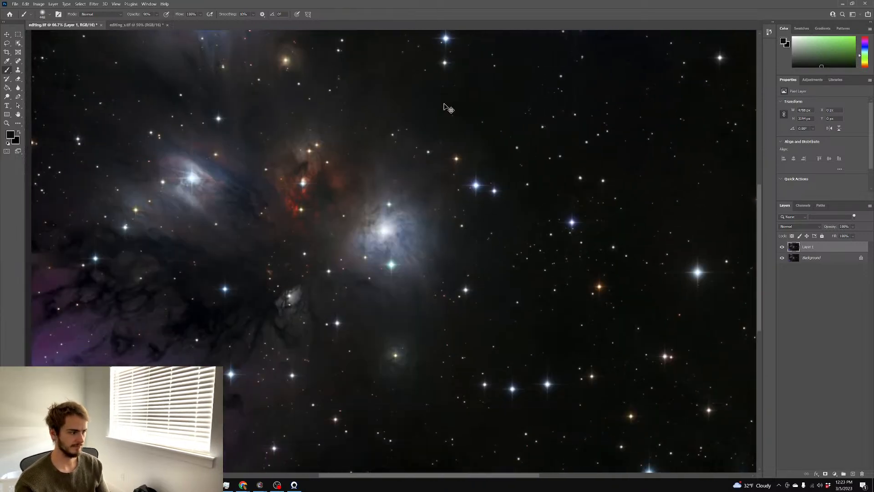
scroll(449, 108, left, 1)
scroll(448, 109, left, 1)
scroll(447, 108, right, 1)
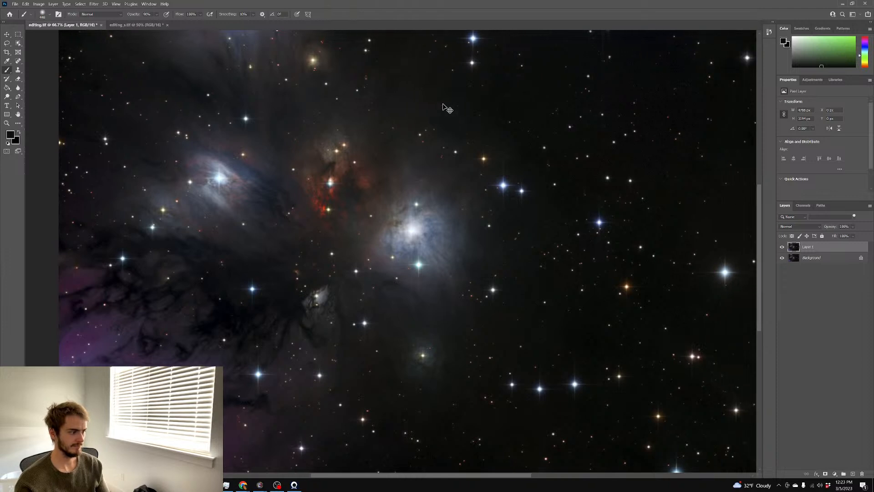
scroll(444, 105, down, 1)
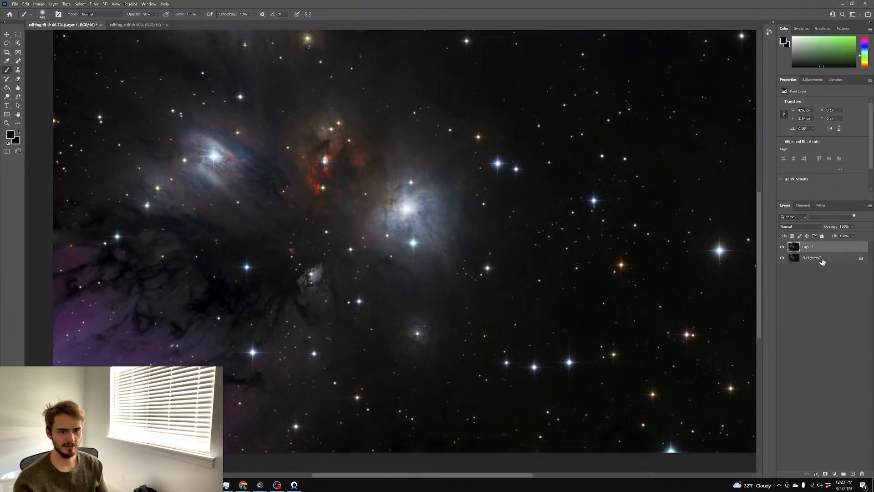
right_click(820, 258)
click(833, 327)
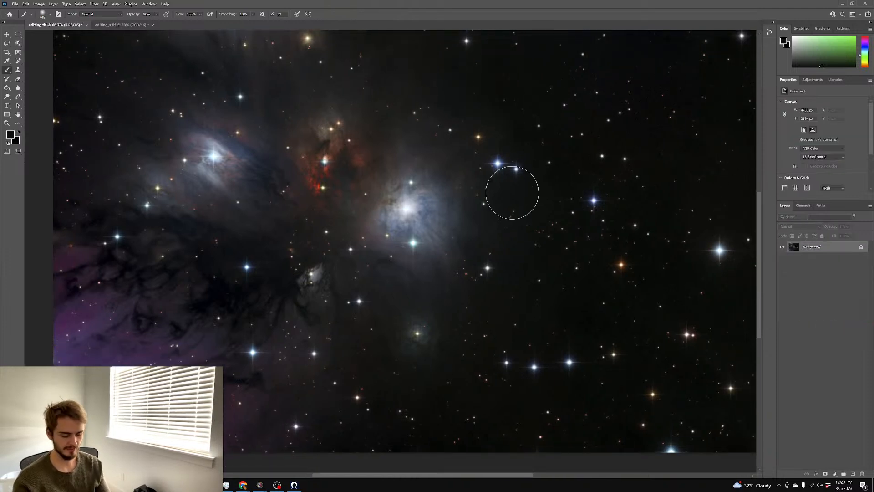
key(ctrl+minus)
key(ctrl+j)
key(ctrl+m)
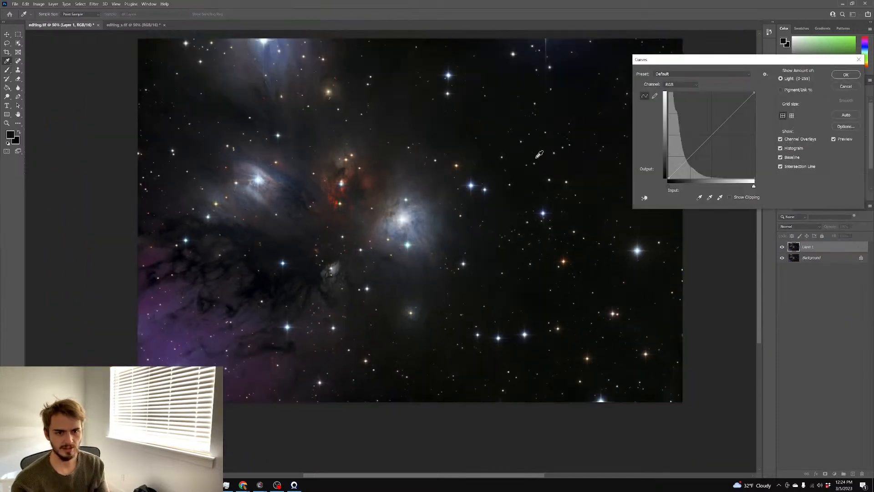
mouse_move(708, 139)
mouse_down()
mouse_move(716, 151)
mouse_move(689, 126)
mouse_move(708, 133)
mouse_up()
click(846, 86)
scroll(677, 109, left, 3)
scroll(678, 110, right, 8)
scroll(677, 108, up, 4)
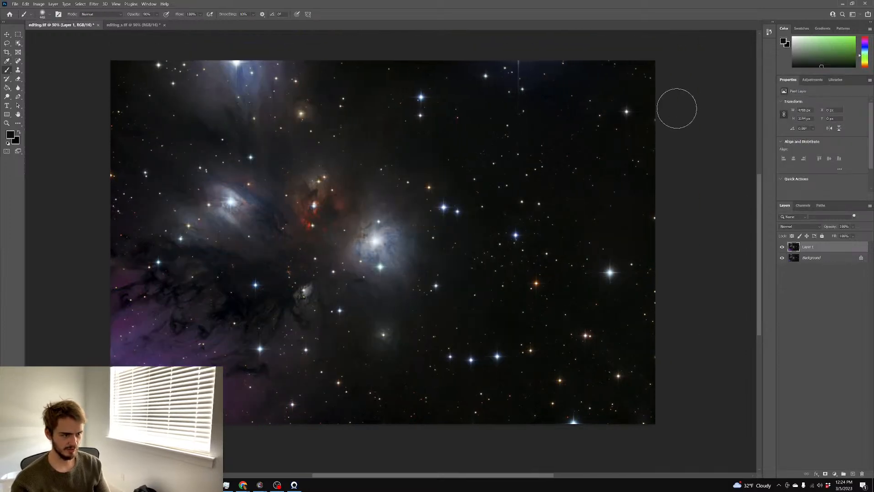
scroll(340, 87, up, 4)
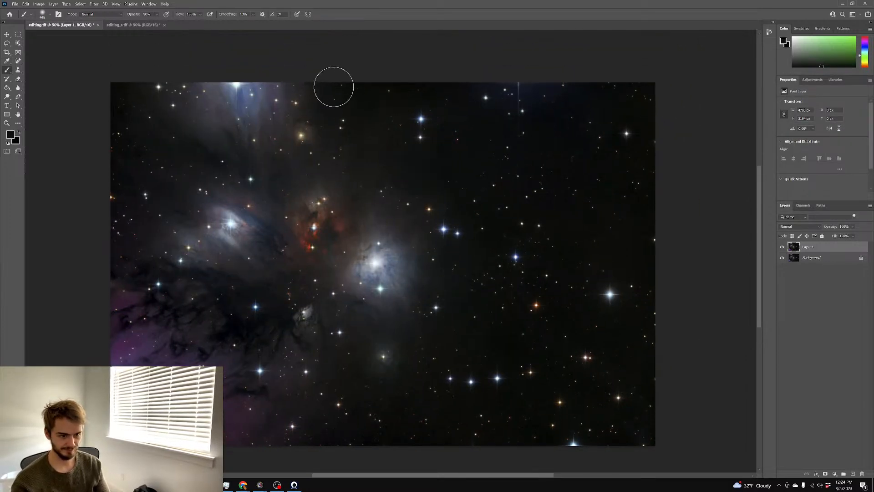
scroll(240, 68, down, 4)
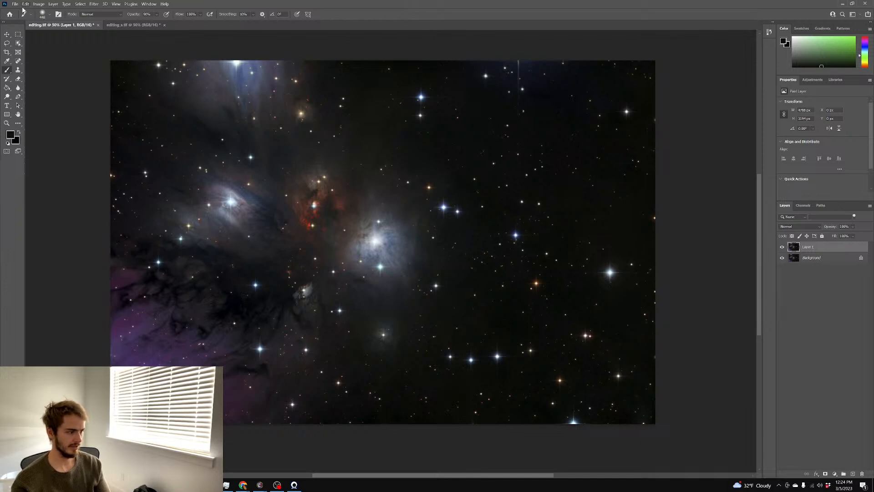
click(15, 3)
mouse_move(25, 4)
click(858, 281)
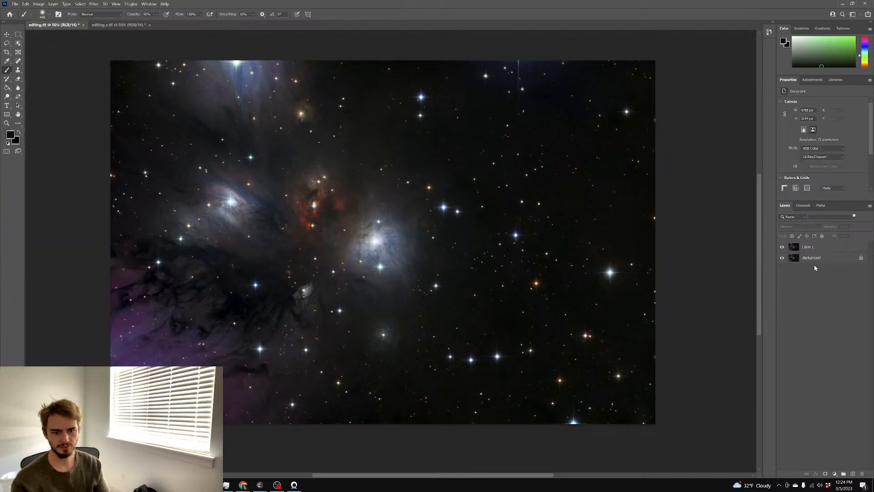
right_click(811, 258)
click(837, 329)
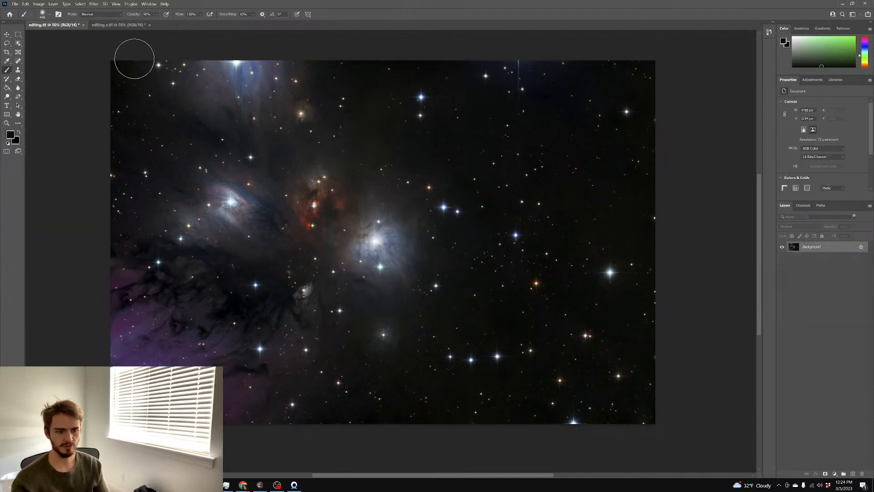
click(15, 4)
Save the image as finished ngc2170.tif
click(20, 83)
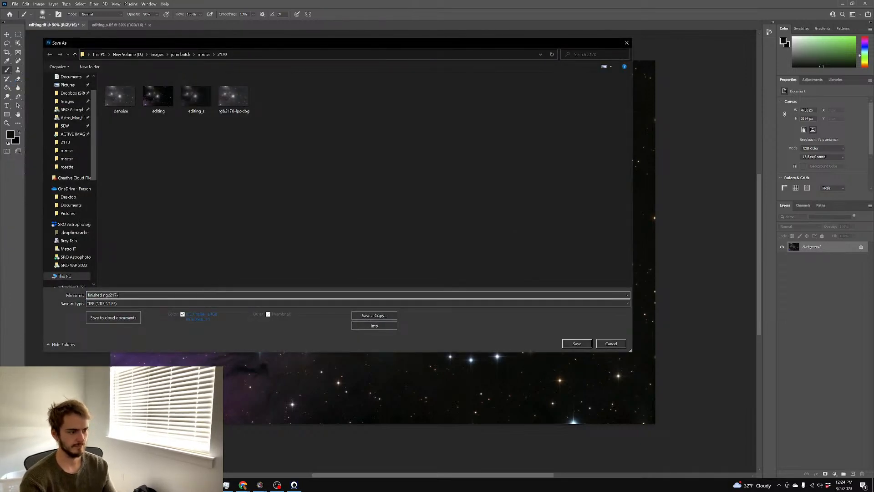
text(0)
key(Return)
key(Return)
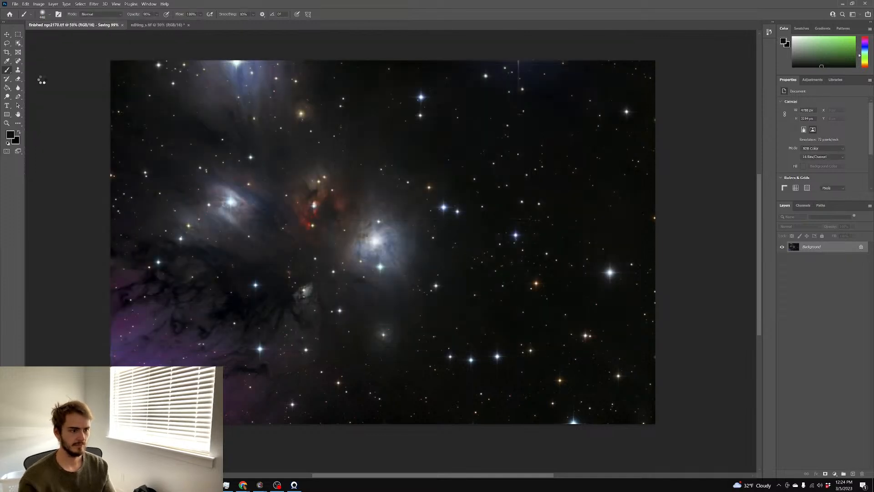
Convert the image mode to 8 Bits/Channel
click(38, 4)
mouse_move(50, 11)
click(111, 64)
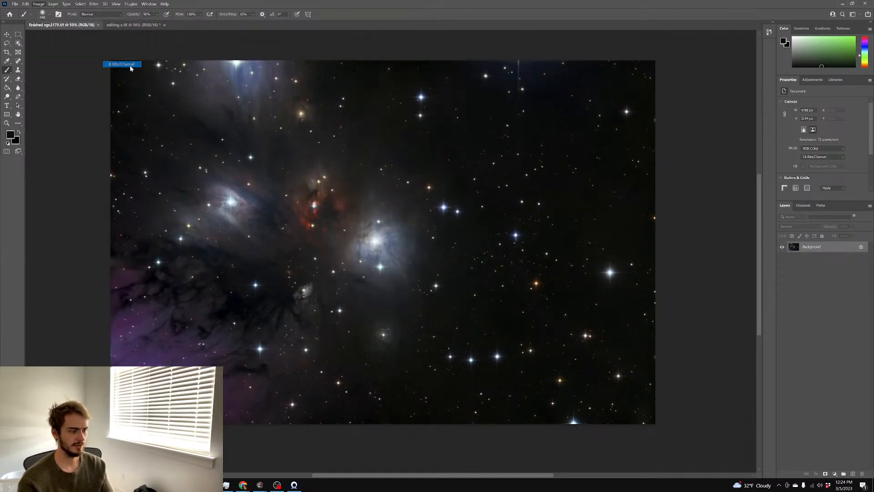
Resize the image to 3000 pixels wide and check the detail up close
click(26, 3)
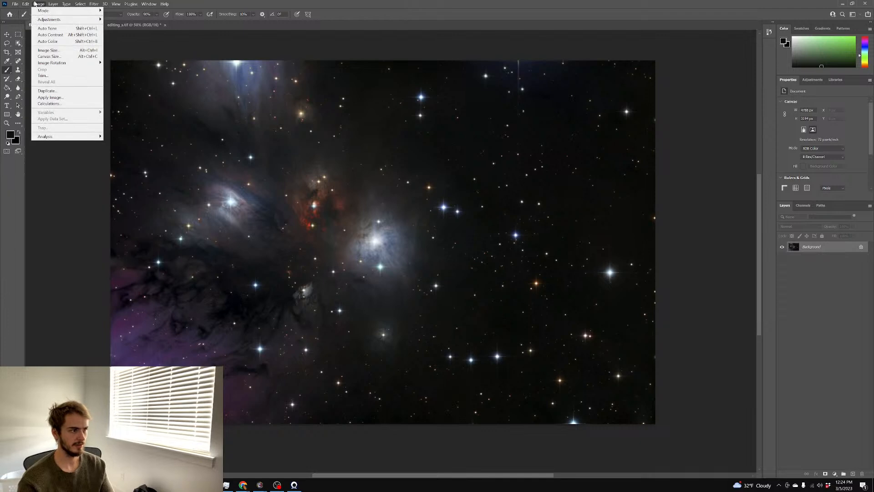
click(47, 50)
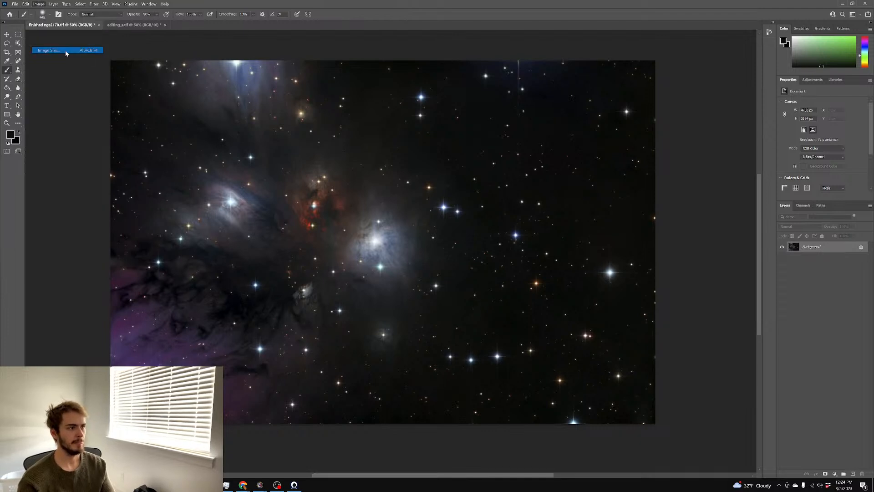
text(3000)
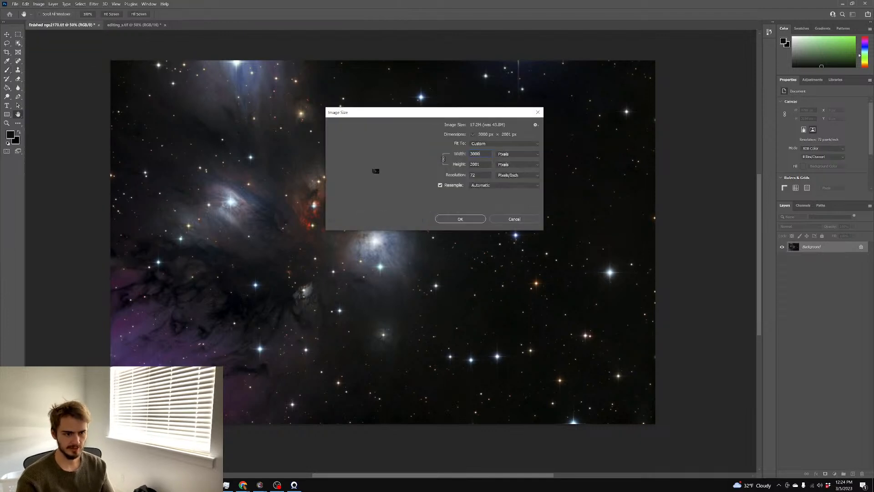
key(Return)
scroll(451, 176, up, 2)
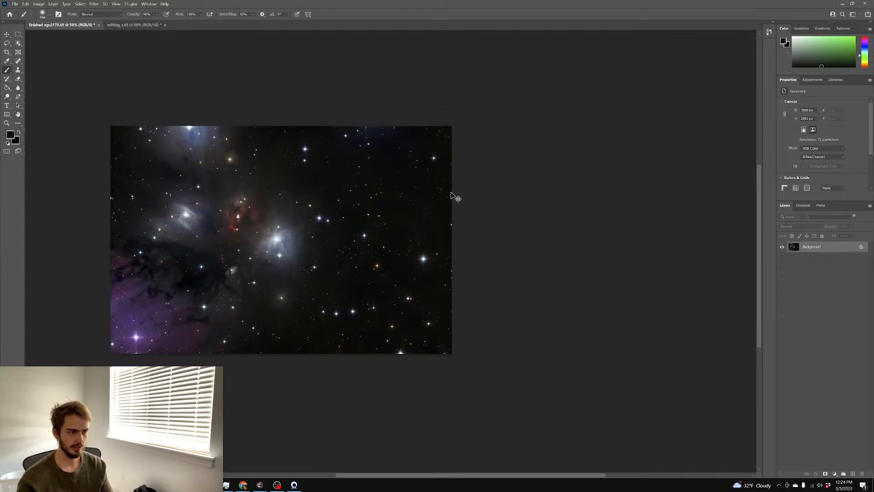
scroll(454, 194, left, 5)
scroll(452, 197, up, 4)
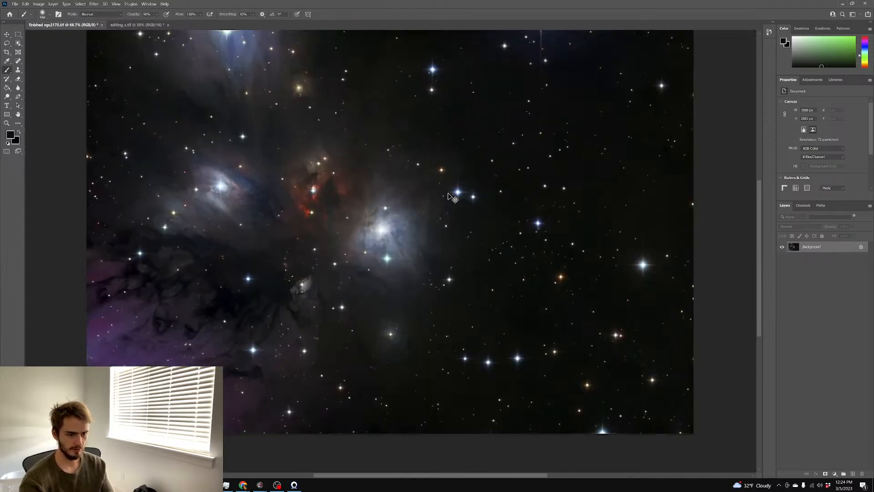
key(ctrl+plus)
key(ctrl+minus)
key(ctrl+minus)
key(ctrl+minus)
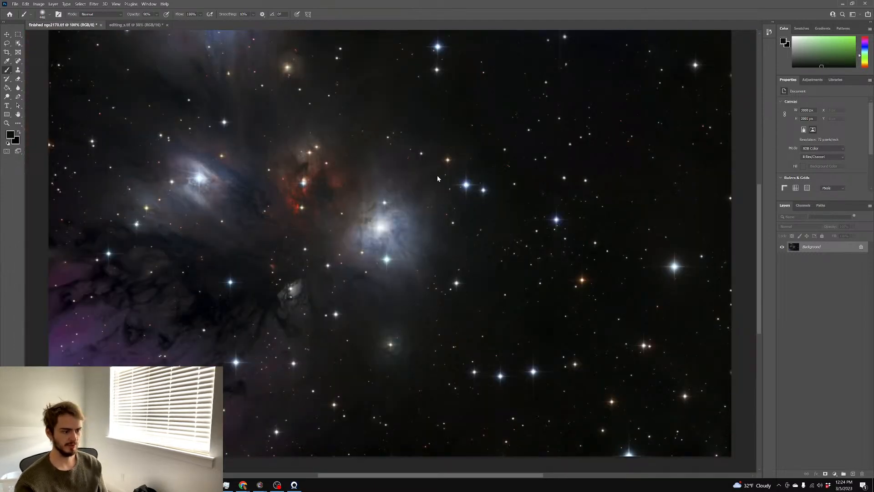
key(ctrl+shift+a)
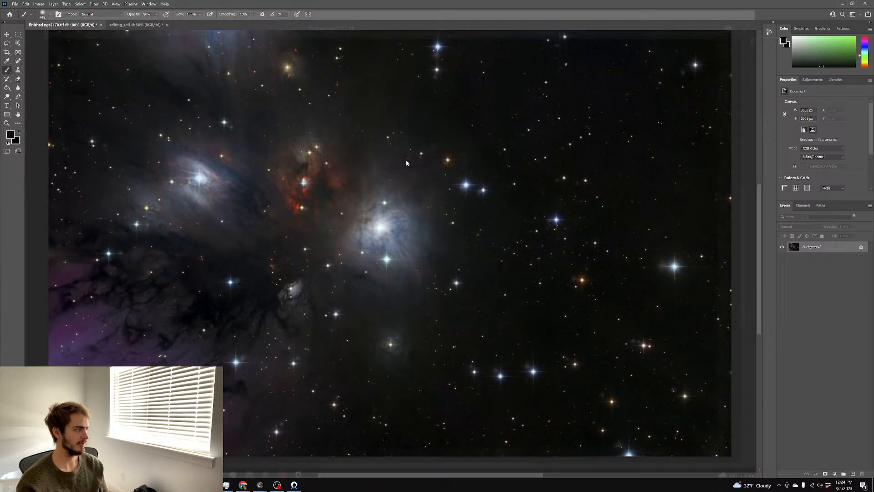
In Camera Raw, set noise reduction 20, sharpening 65 and sharpening radius 1.3
click(426, 220)
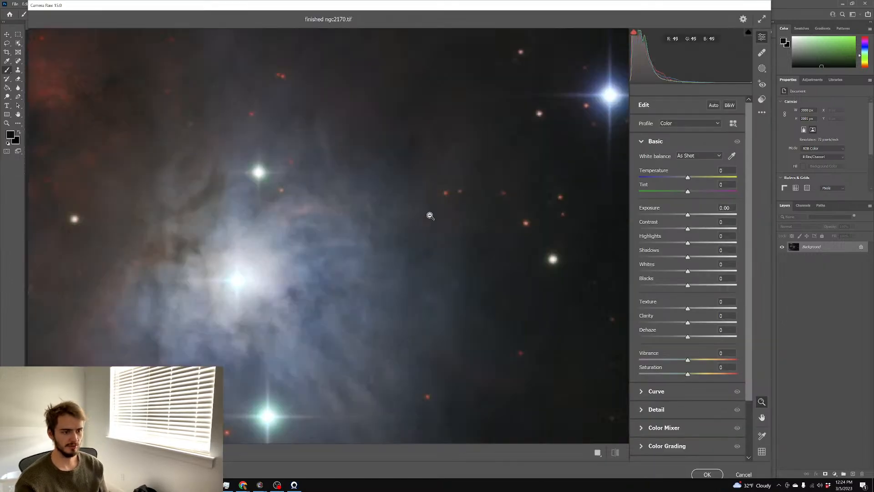
click(656, 409)
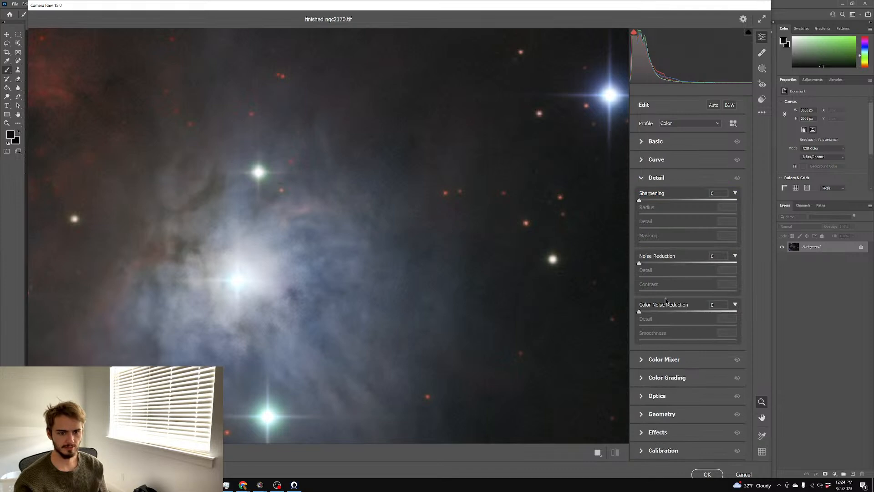
drag(640, 263, 659, 264)
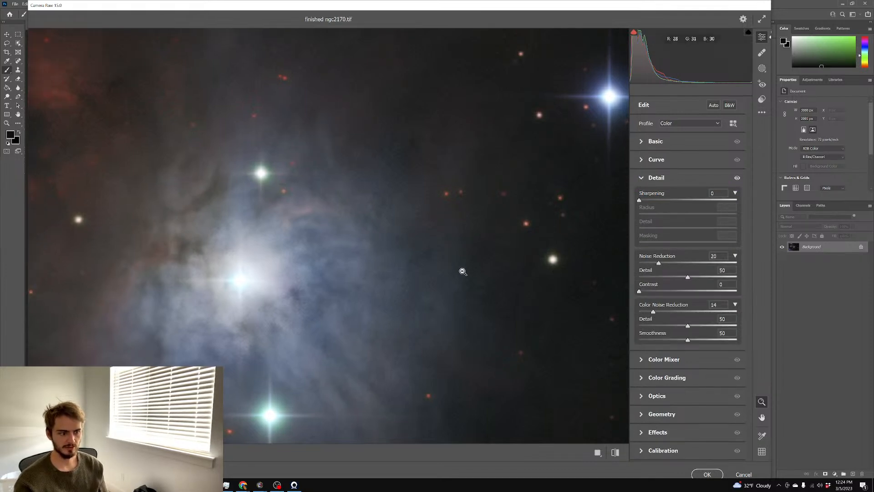
click(556, 272)
drag(673, 200, 667, 200)
click(681, 201)
click(661, 214)
drag(636, 213, 670, 216)
drag(297, 215, 214, 219)
drag(335, 255, 368, 242)
drag(571, 174, 592, 174)
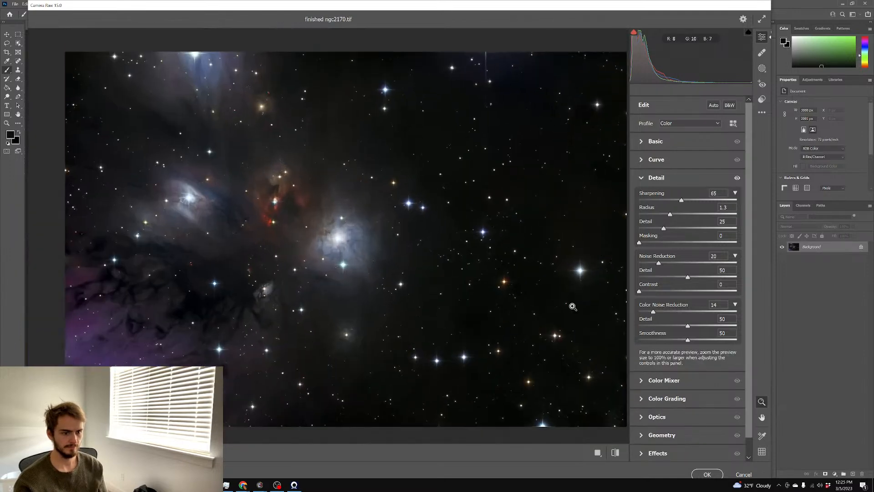
Raise saturation to +20, apply the filter, and start saving as 'finished ngc2170'
click(647, 142)
mouse_move(695, 375)
mouse_down()
mouse_move(715, 375)
mouse_move(697, 374)
mouse_up()
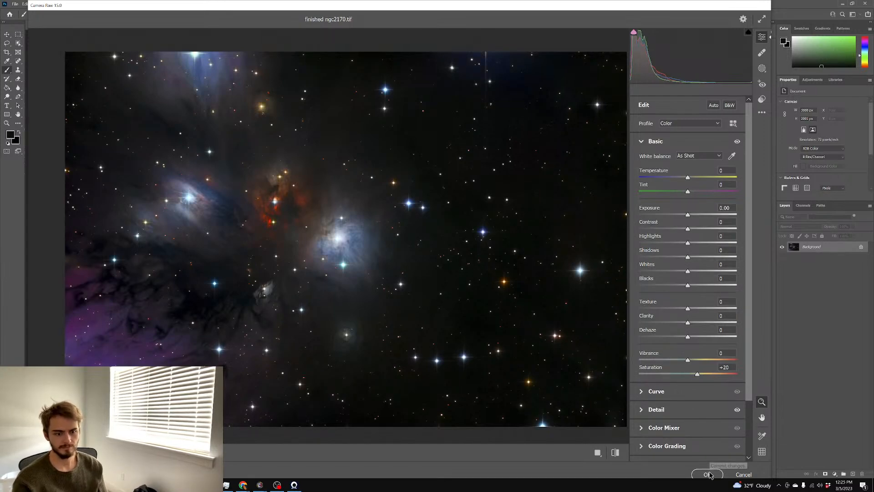
click(707, 474)
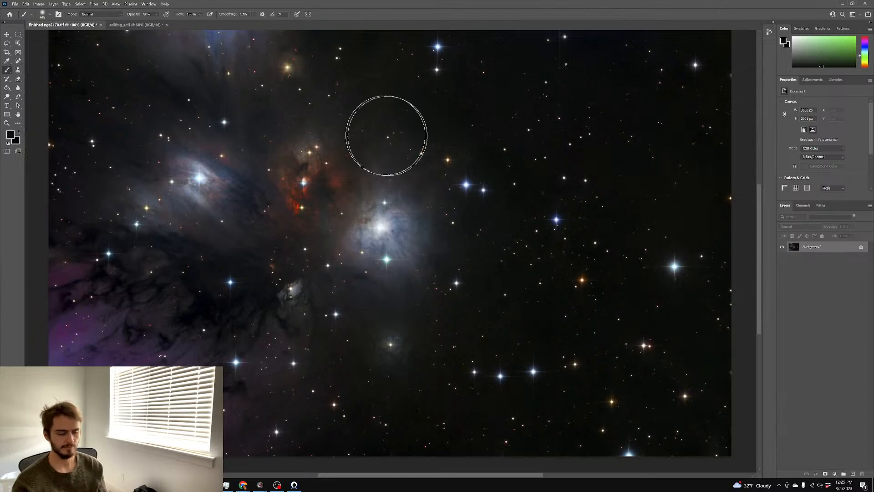
key(ctrl+shift+s)
text(f)
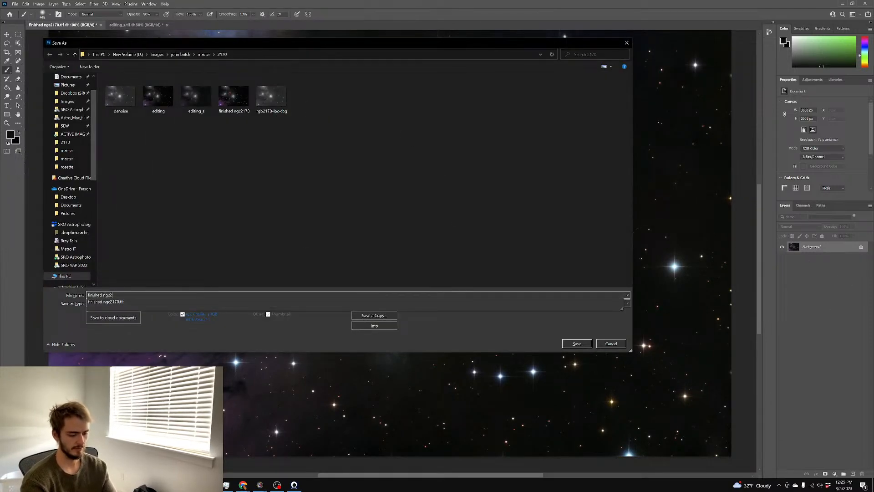
text(inished ngc2170)
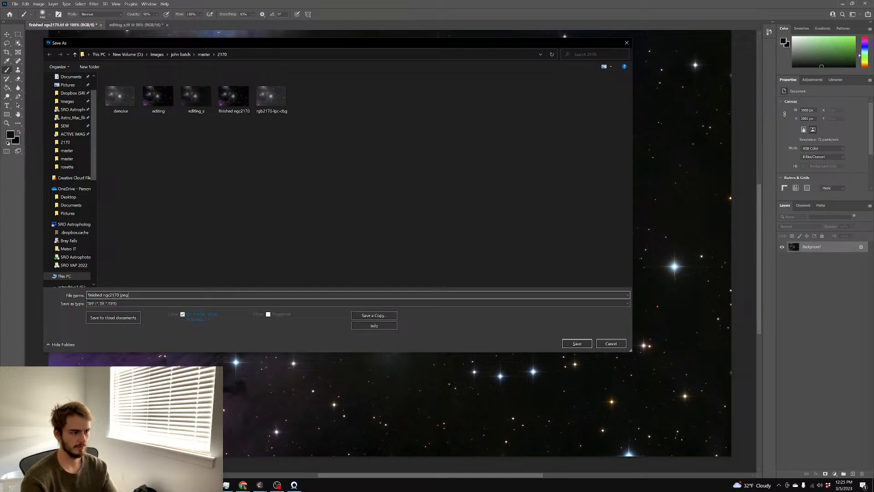
Save the copy as JPEG finished ngc2170.jpeg at Maximum quality 11
click(401, 304)
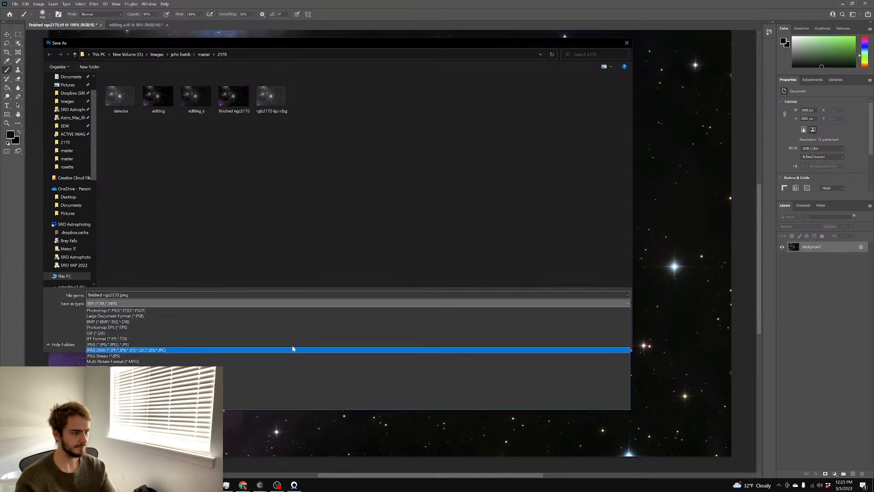
click(292, 348)
key(Return)
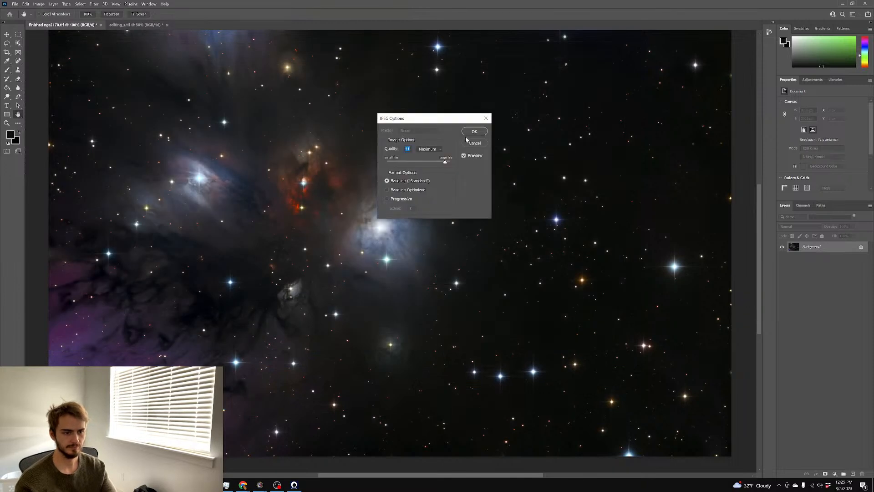
click(474, 132)
key(b)
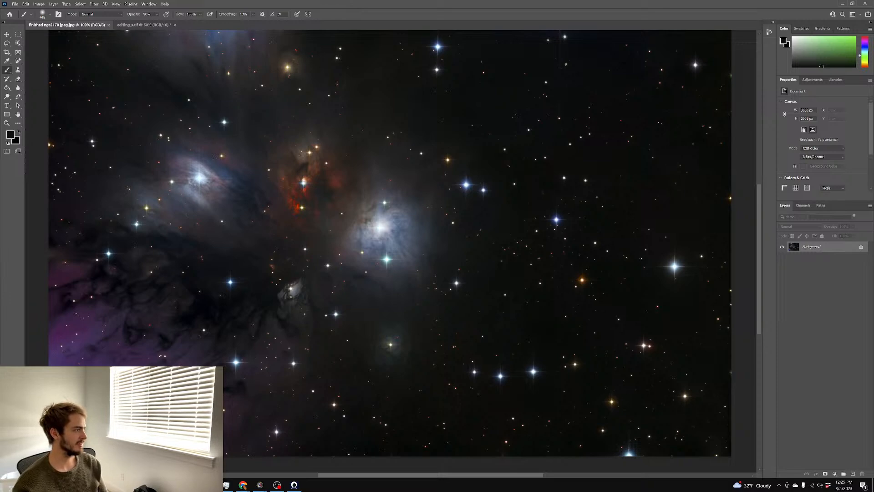
Maximize Chrome, open the AstroBin gallery, and view Fal Object 1 at full resolution
drag(0, 114, 310, 1)
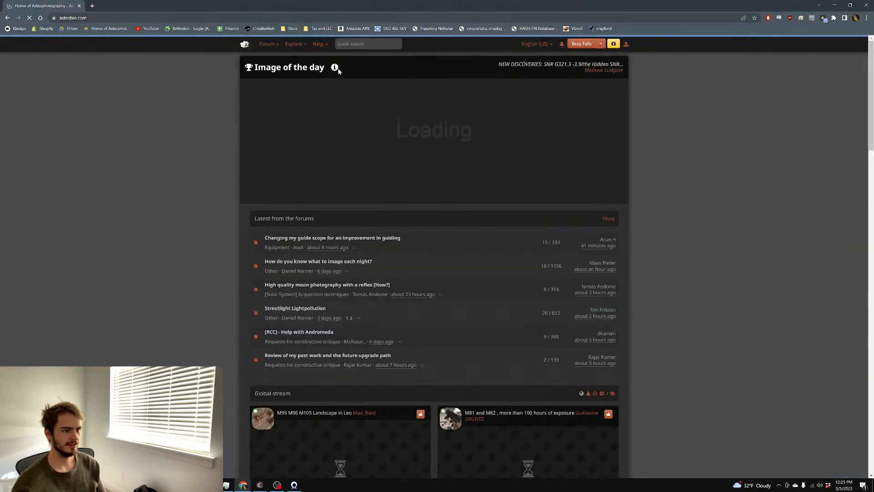
scroll(638, 105, down, 3)
scroll(634, 102, up, 3)
click(563, 46)
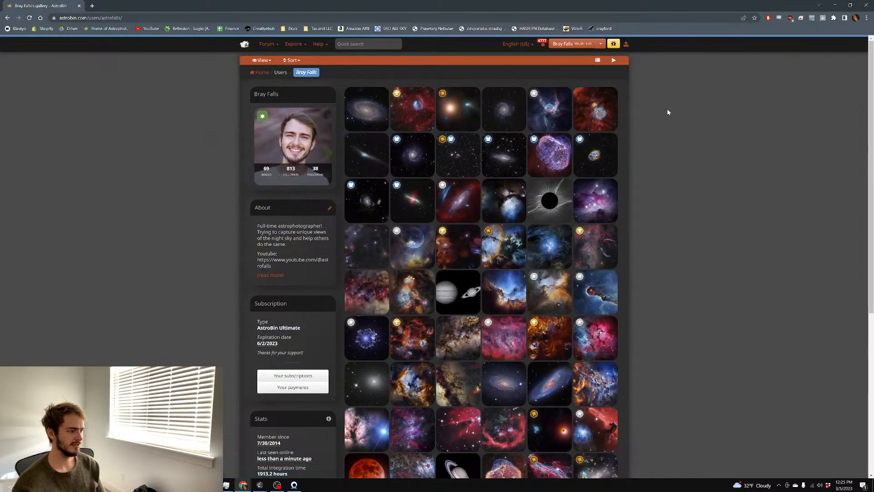
click(420, 100)
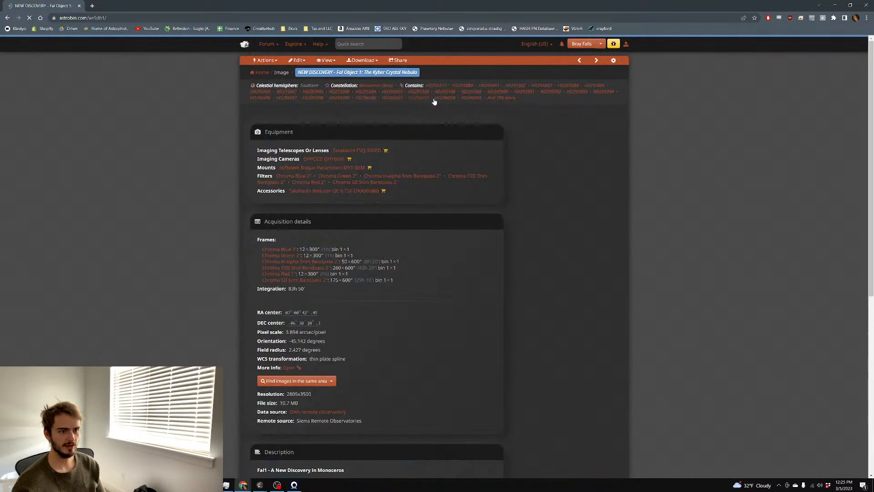
scroll(453, 134, down, 2)
click(426, 147)
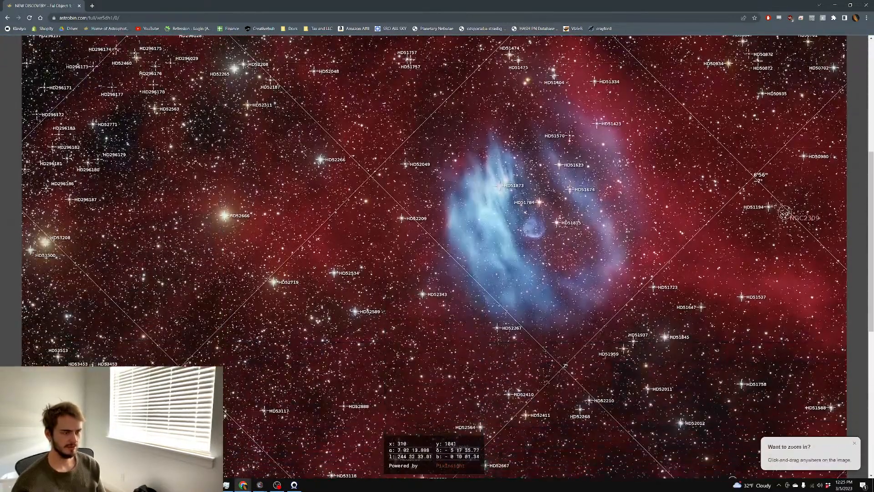
scroll(10, 141, up, 1)
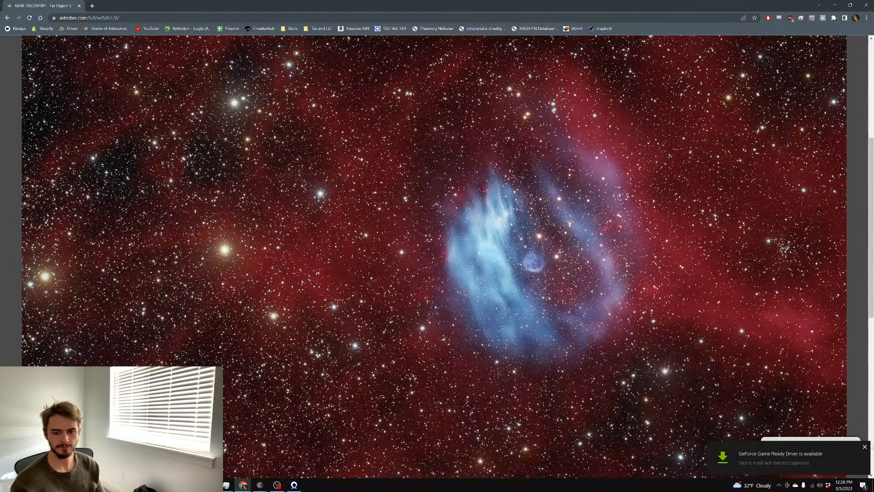
Back in PixInsight, drag O.jpg from the fa1 folder into the workspace
click(835, 5)
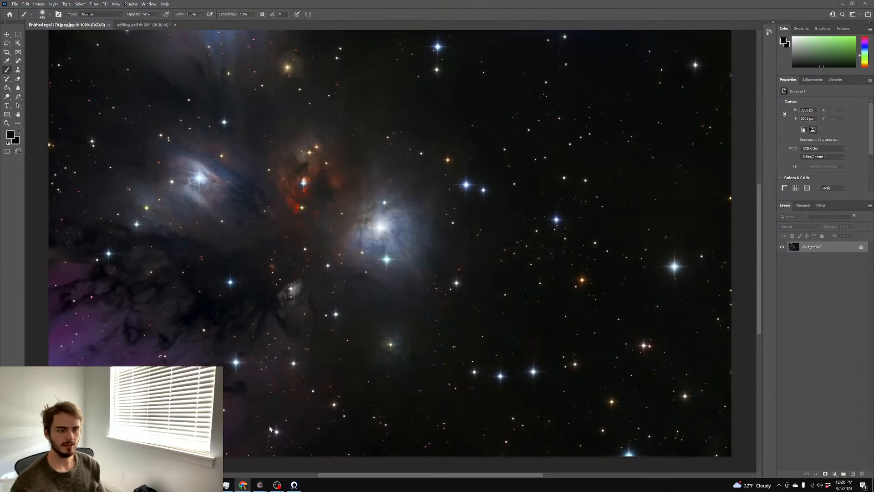
click(843, 3)
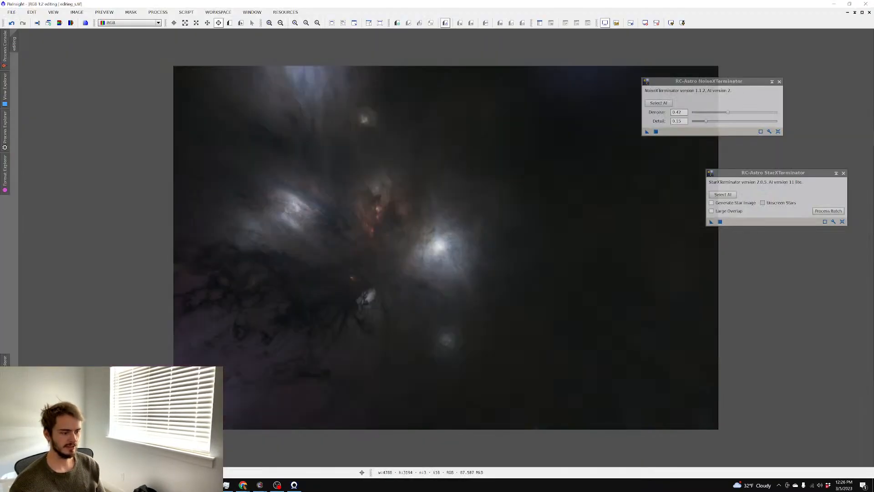
click(857, 15)
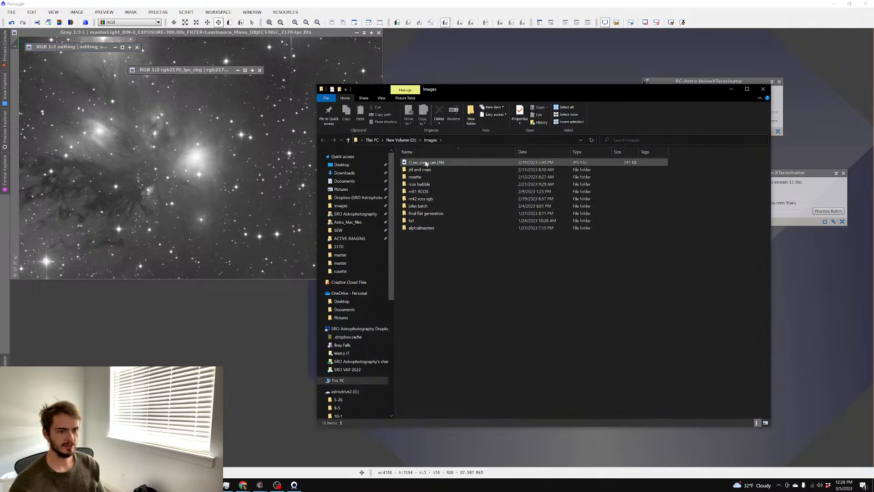
double_click(427, 221)
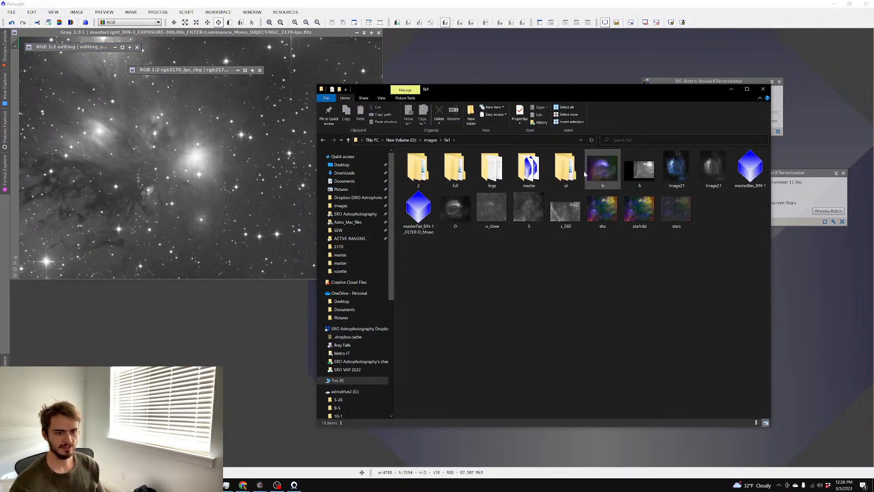
drag(453, 211, 195, 160)
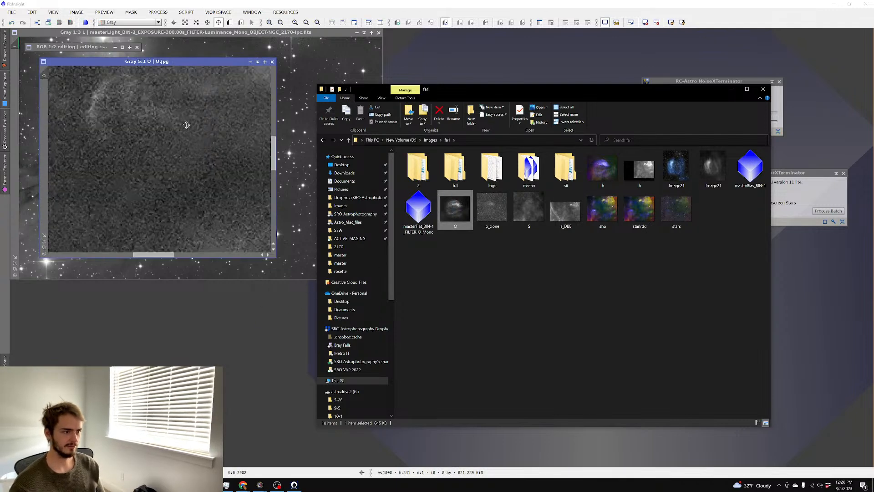
click(274, 63)
click(210, 486)
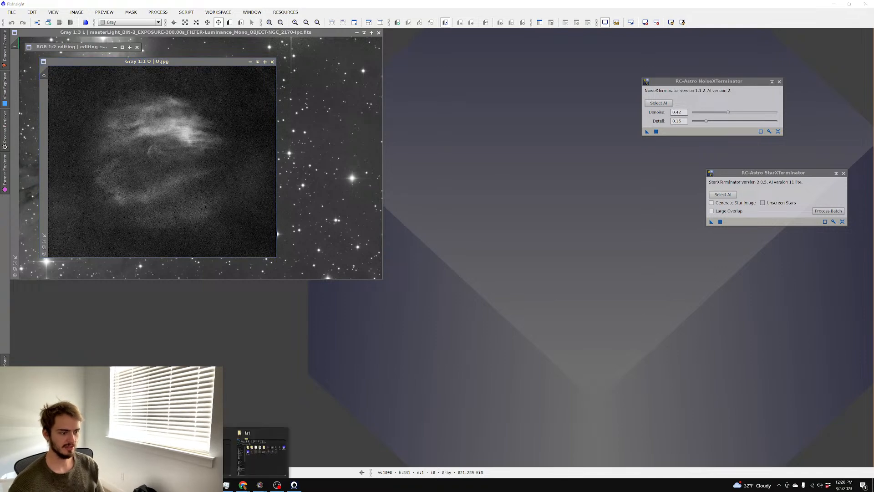
Open the fa1 master folder, then start a second Explorer window
click(261, 458)
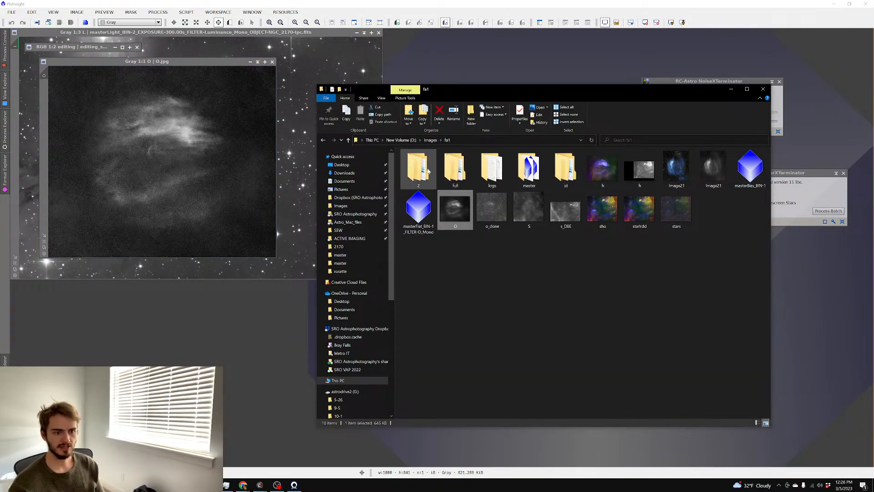
double_click(428, 171)
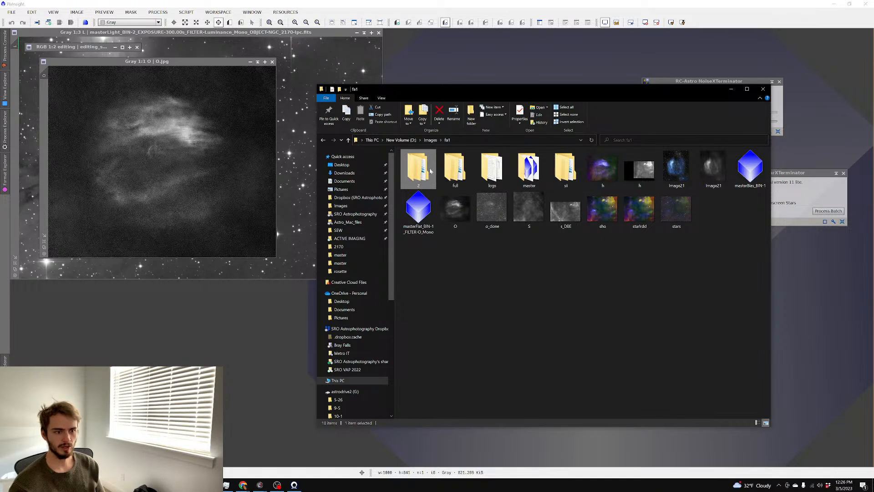
click(445, 140)
click(527, 166)
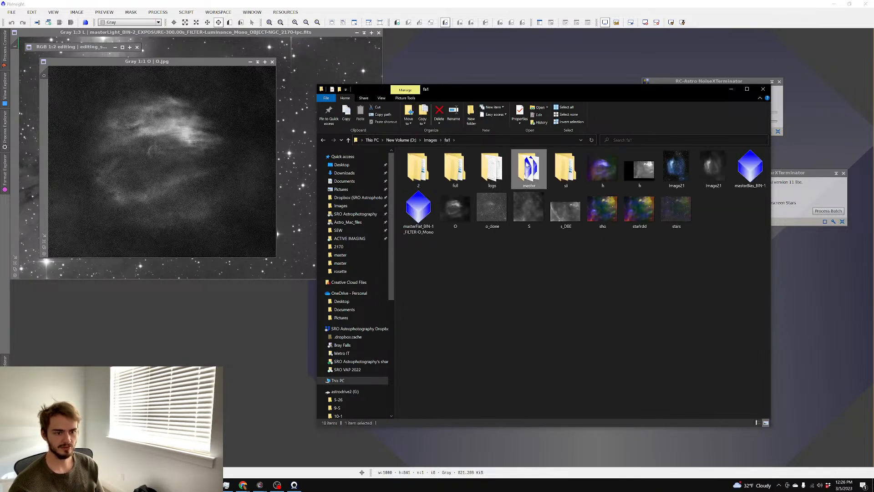
double_click(526, 166)
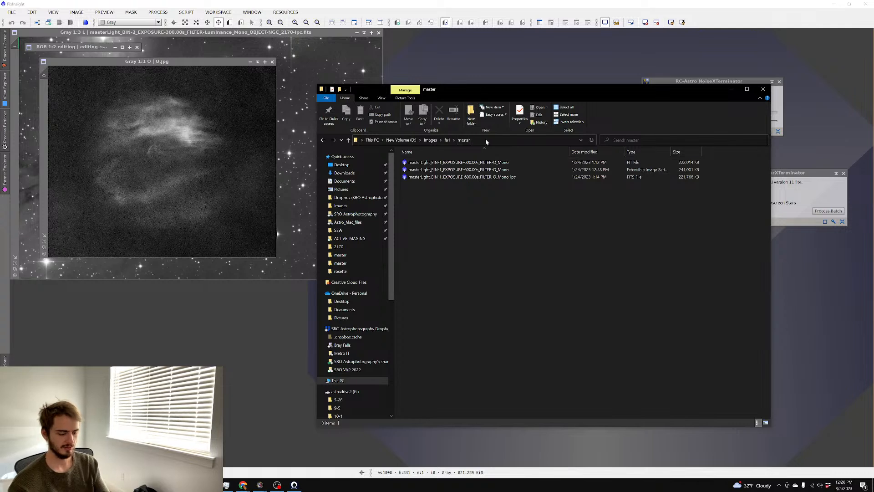
key(ctrl+n)
scroll(350, 344, down, 8)
scroll(346, 376, down, 2)
Browse AstroDrive3's 2-1 and 11-26 backup folders looking for the masters
click(357, 420)
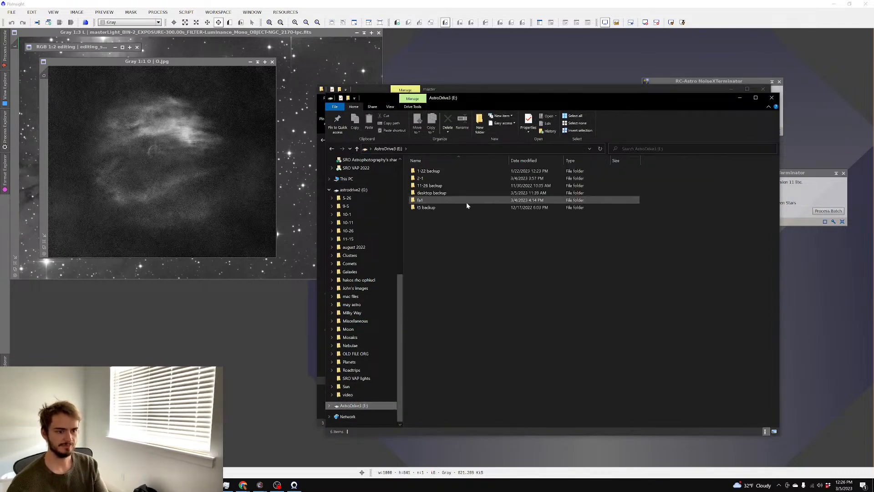
double_click(442, 178)
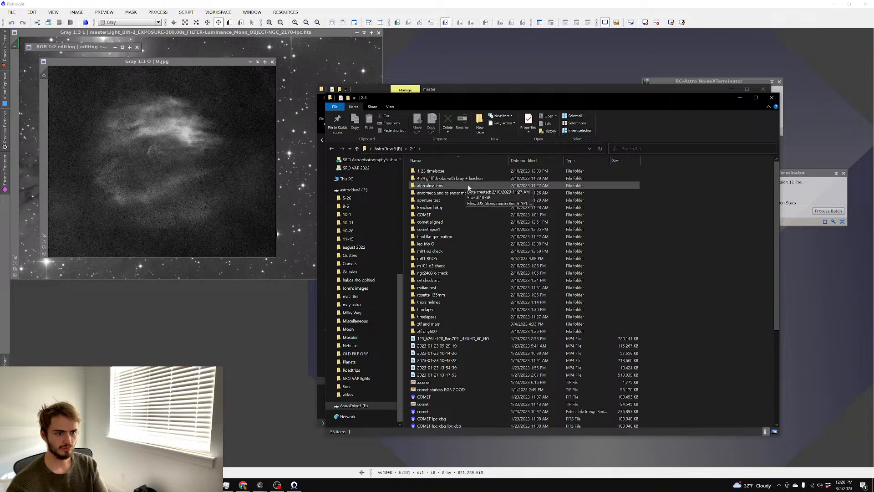
click(392, 149)
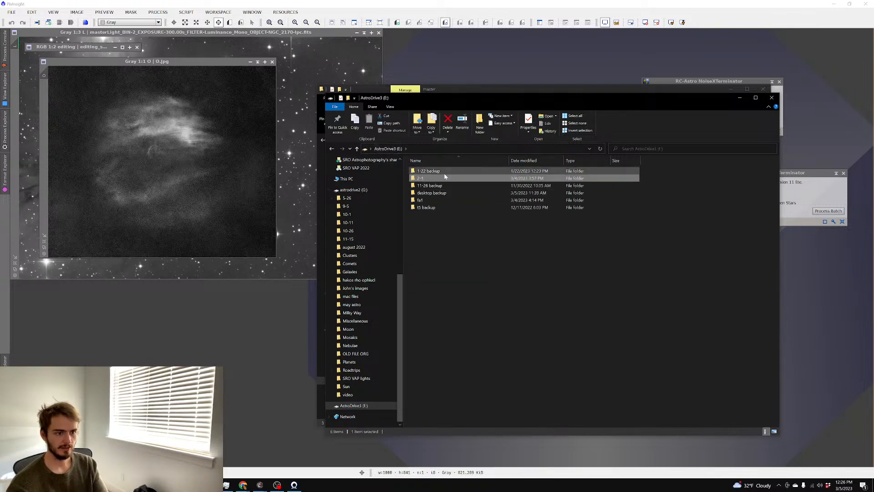
double_click(445, 186)
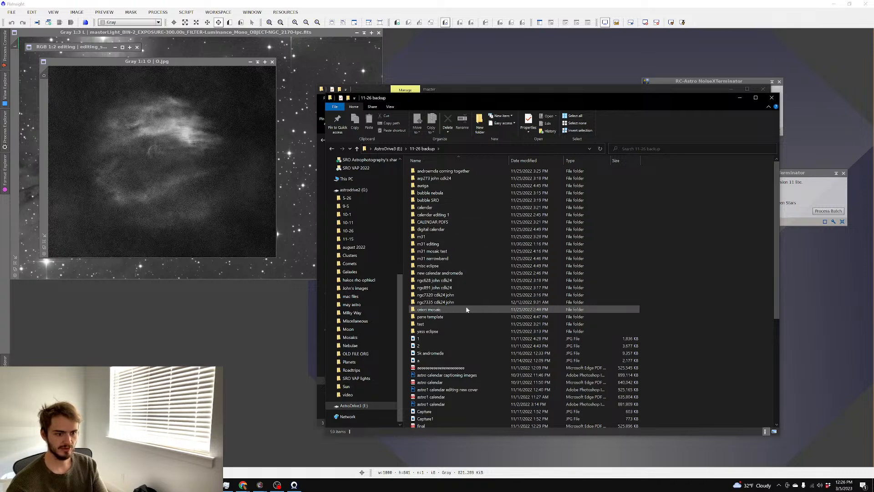
scroll(455, 269, down, 5)
scroll(451, 278, up, 5)
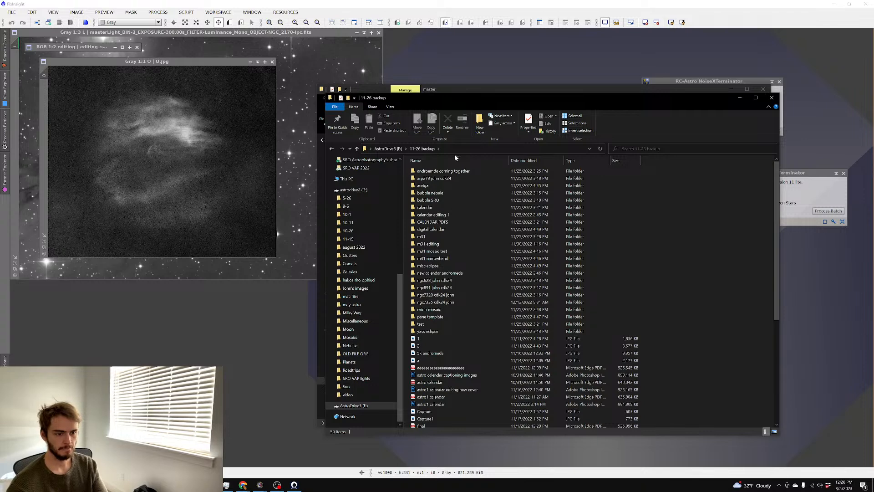
click(388, 148)
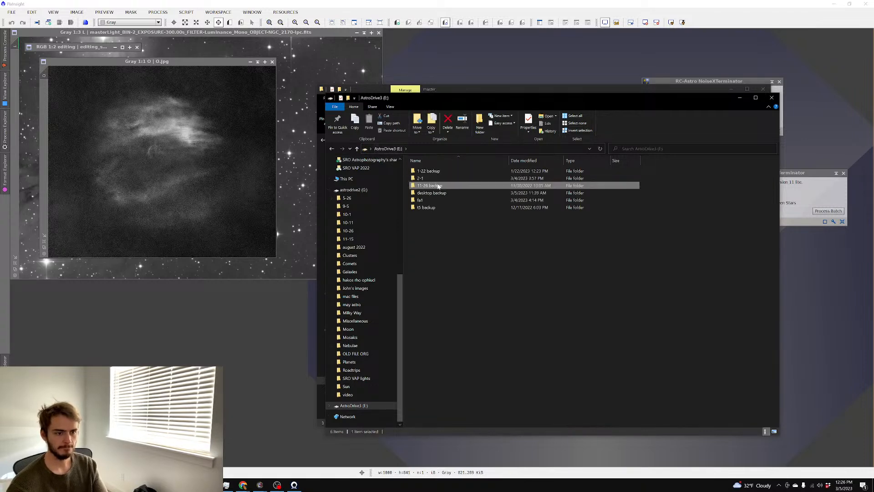
click(436, 178)
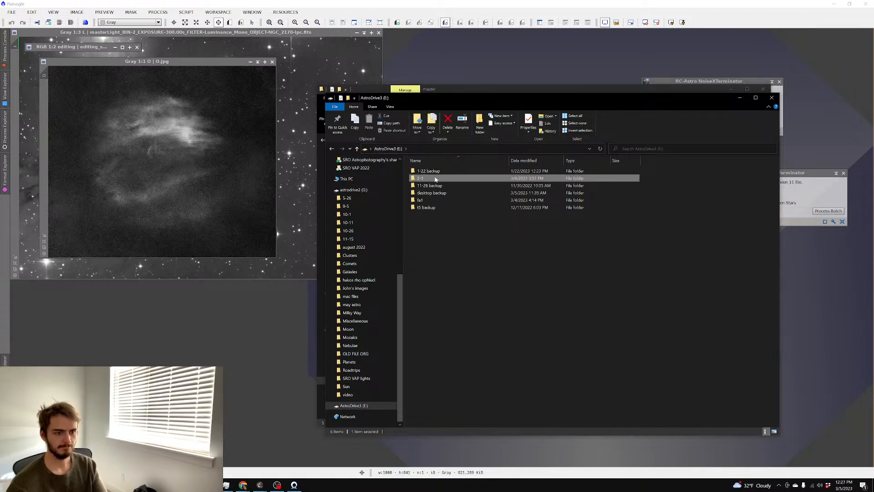
double_click(436, 178)
click(390, 149)
Open 1-22 backup > fa1 > master and load O-lpc into PixInsight
click(467, 171)
double_click(468, 170)
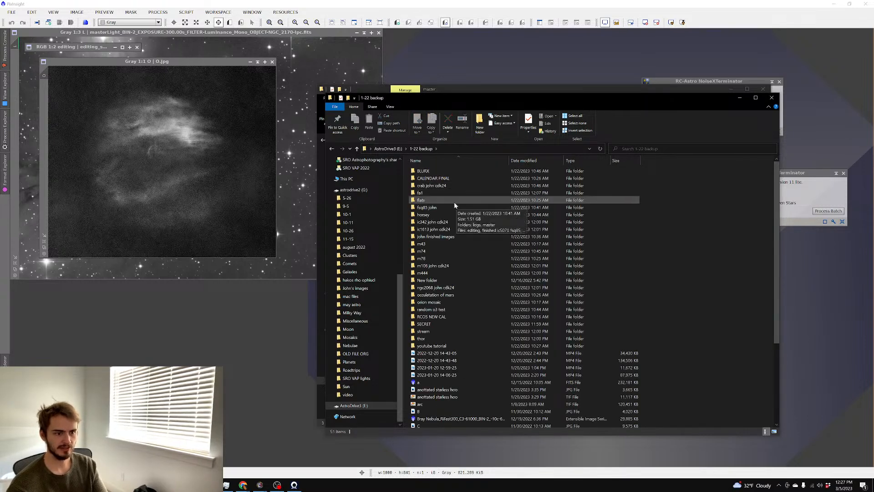
double_click(445, 192)
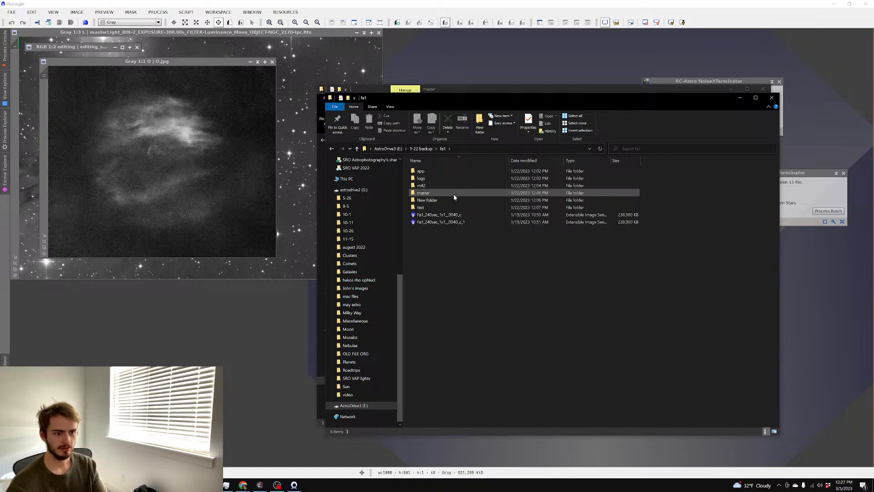
double_click(454, 193)
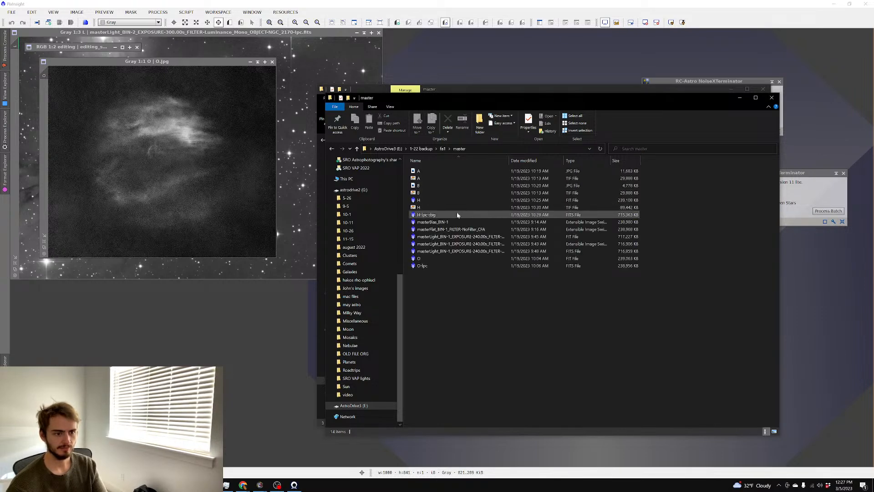
double_click(457, 265)
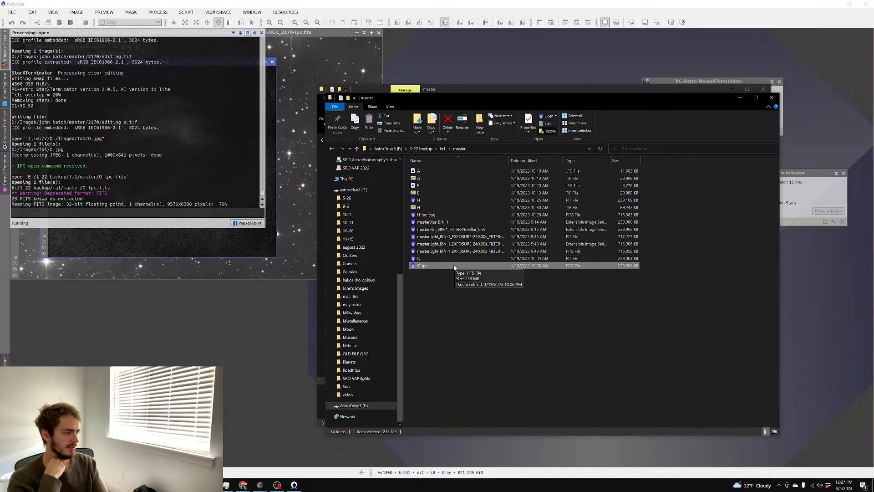
Close the console, zoom in and out on O_lpc, then raise the fa1 master Explorer window
click(213, 130)
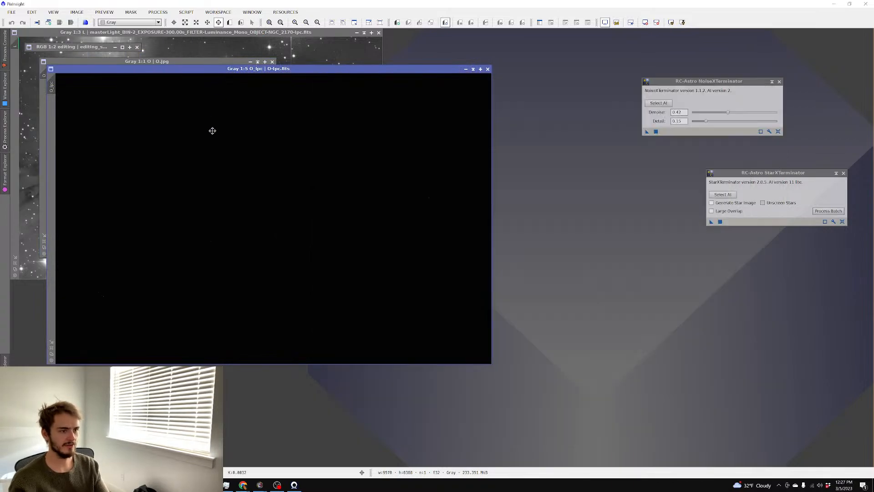
scroll(233, 150, up, 6)
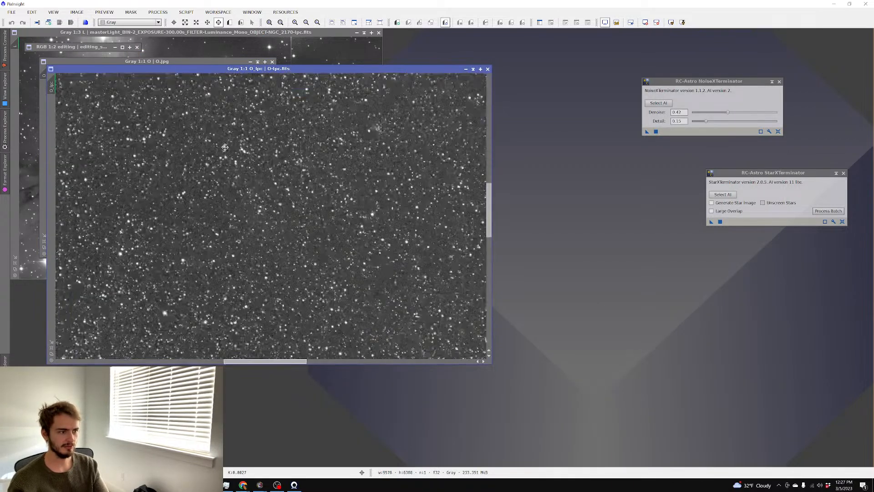
scroll(228, 148, down, 6)
scroll(225, 147, up, 6)
scroll(225, 148, down, 1)
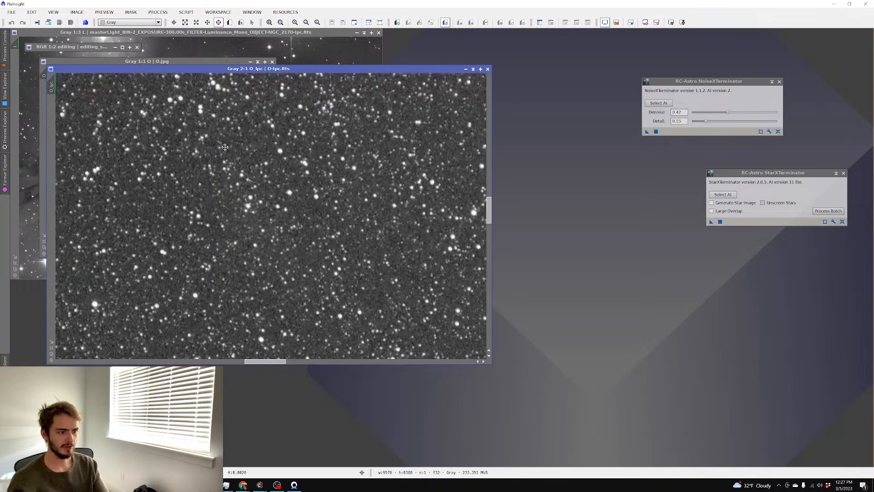
scroll(225, 147, down, 1)
scroll(293, 196, down, 2)
scroll(285, 200, down, 2)
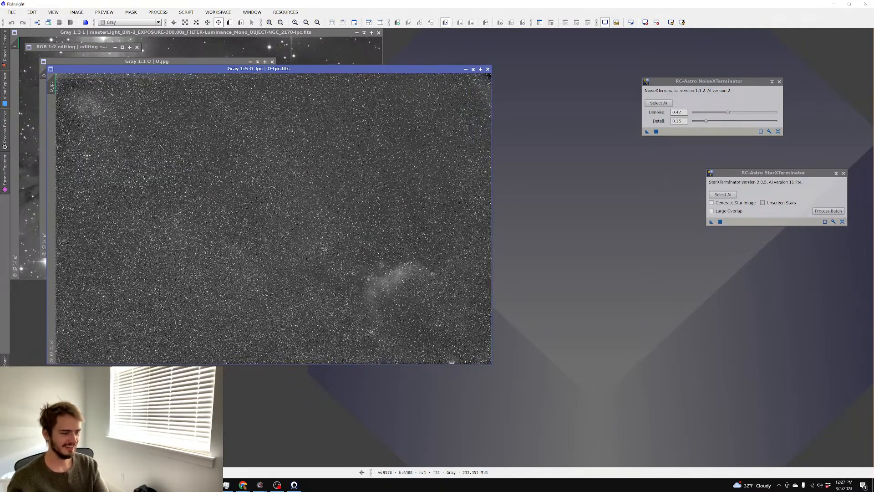
mouse_move(227, 484)
click(290, 464)
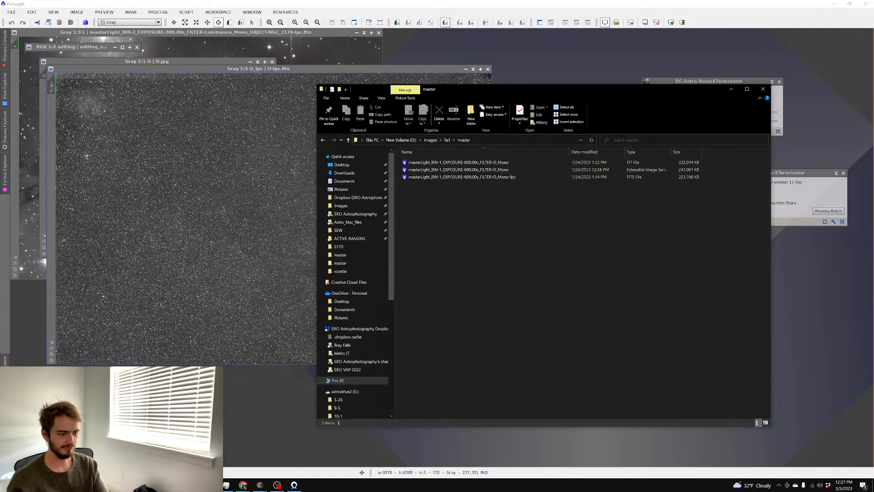
Go up to 1-22 backup, open random o3 test > 2 > master, and open the O_Mono master
click(313, 461)
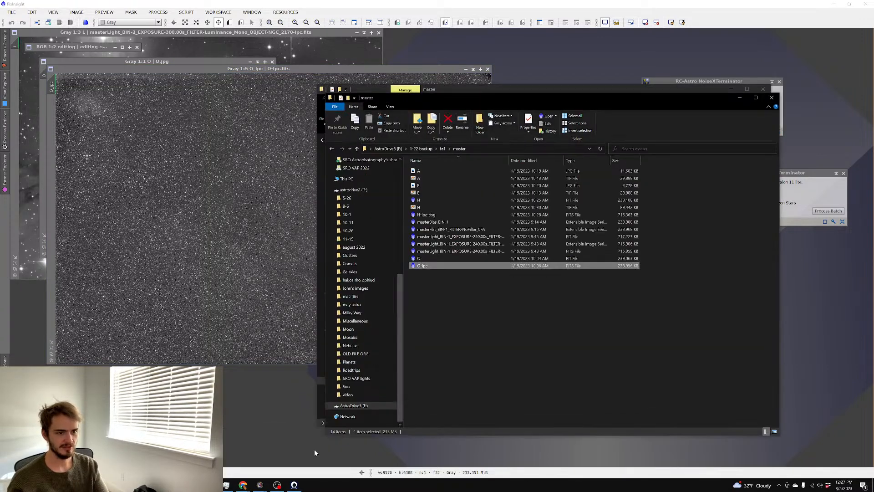
click(442, 150)
click(428, 149)
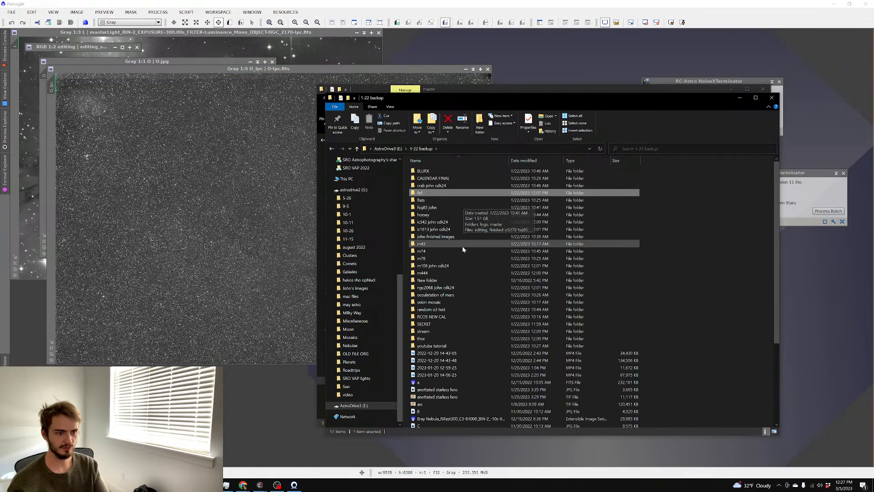
double_click(455, 309)
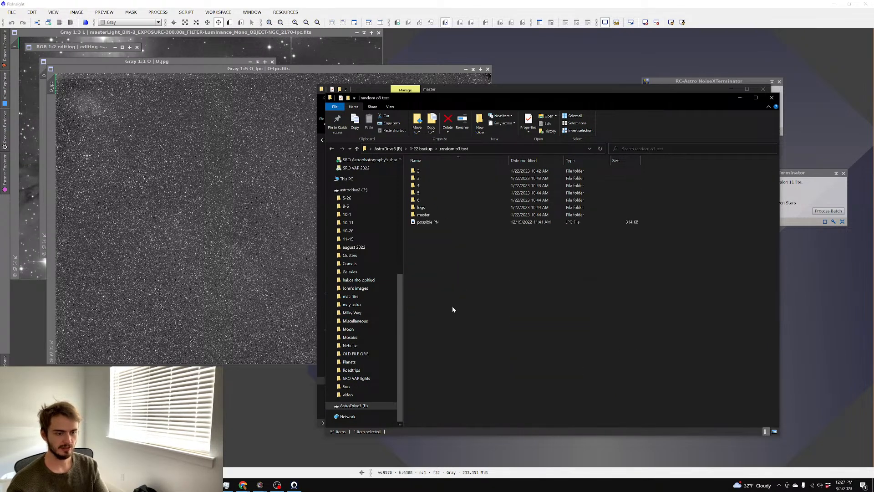
click(440, 171)
double_click(444, 172)
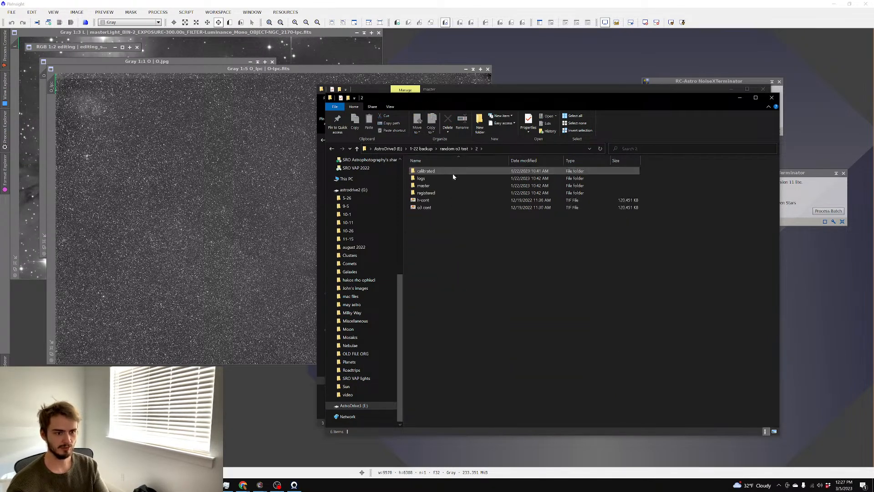
double_click(449, 185)
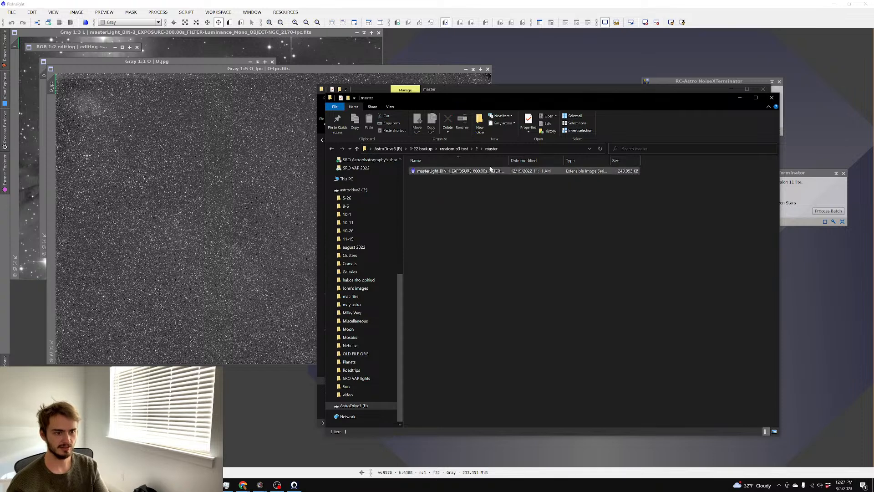
drag(509, 161, 571, 160)
click(528, 174)
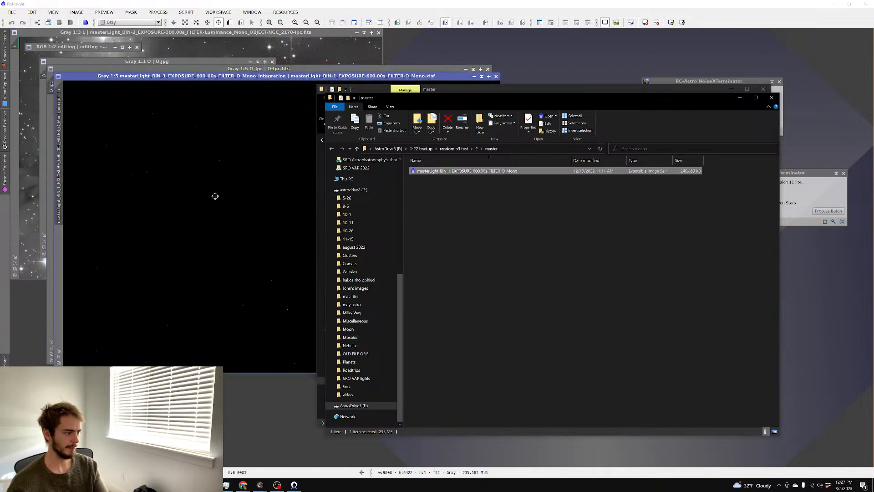
Zoom and pan the auto-stretched O_Mono integration, then return to the folder 2 Explorer window
click(218, 197)
scroll(239, 196, up, 4)
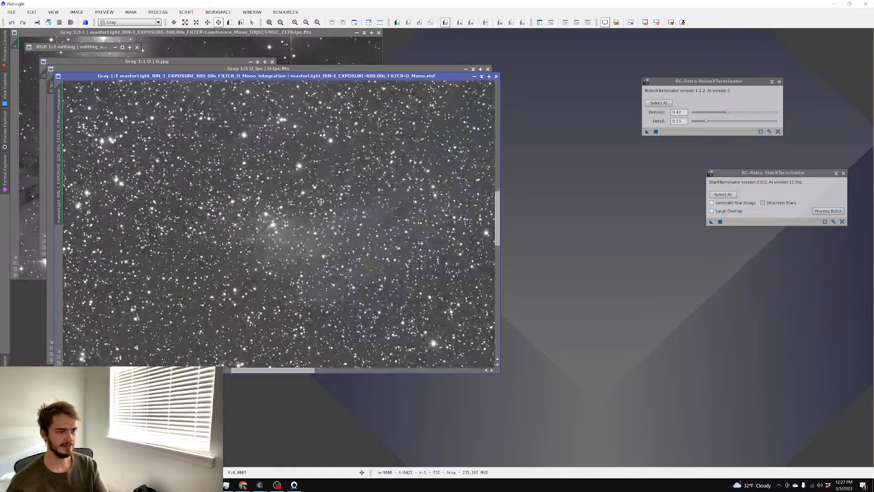
drag(335, 197, 383, 198)
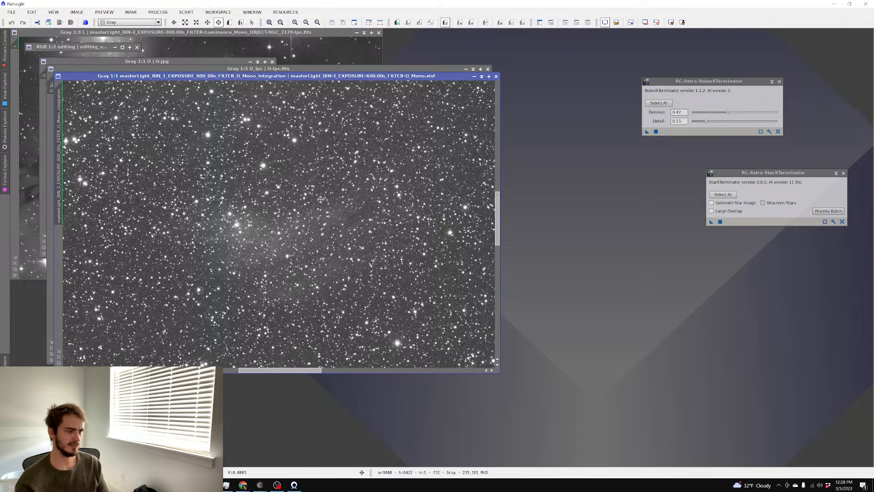
scroll(319, 209, down, 3)
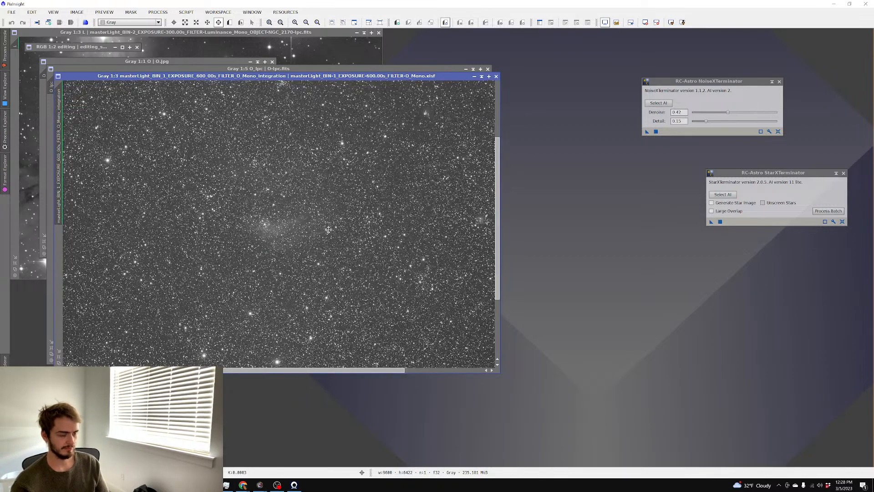
scroll(330, 229, down, 1)
scroll(303, 231, up, 5)
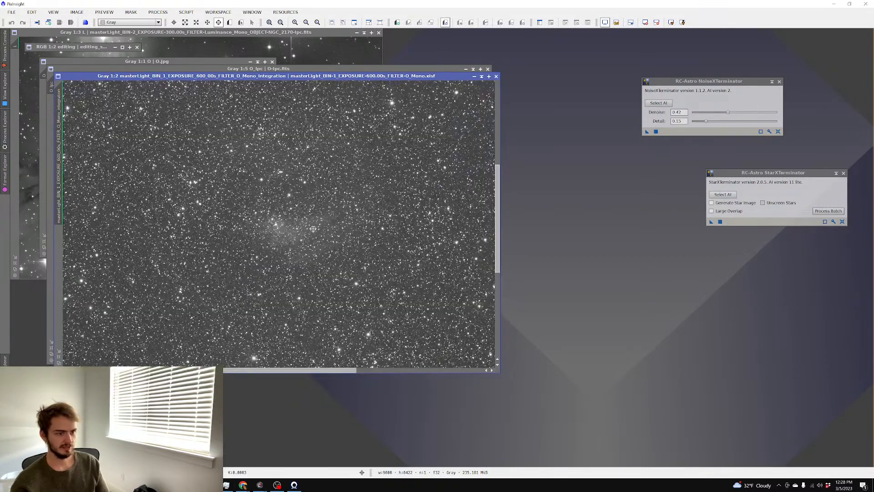
scroll(284, 228, down, 2)
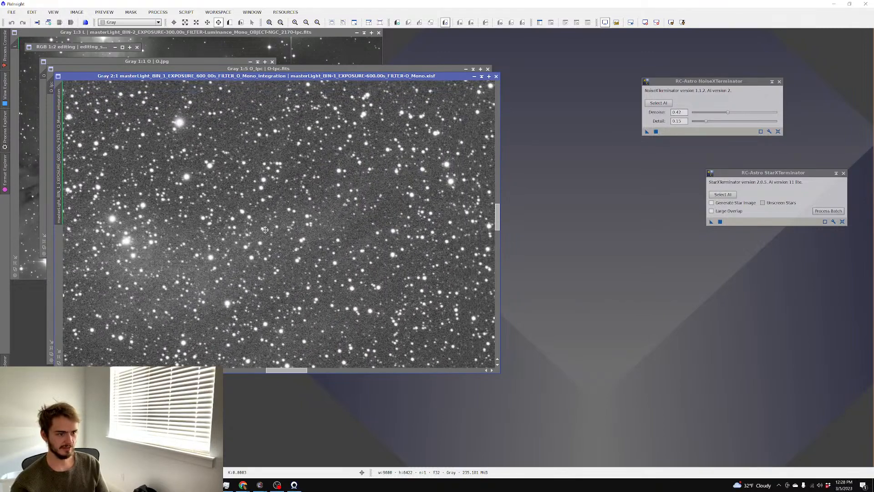
mouse_move(226, 485)
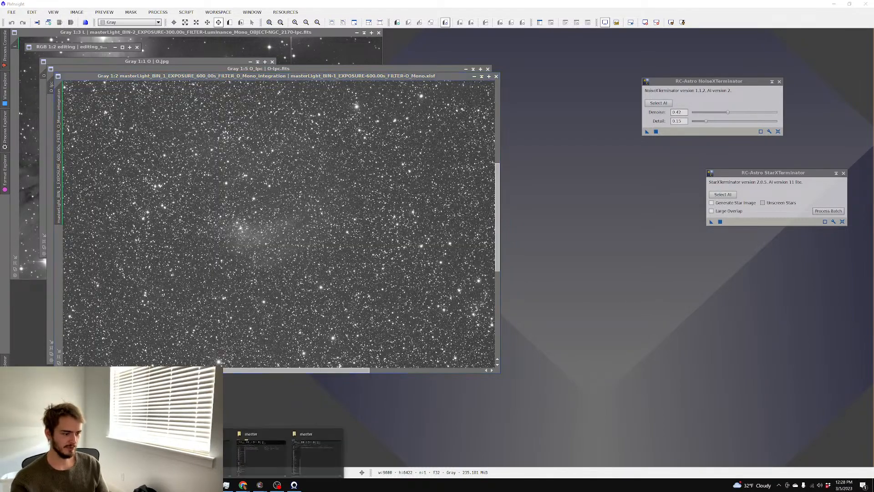
click(318, 457)
Load the o3 cont TIFF from the random o3 test\2 folder into PixInsight
drag(483, 99, 539, 78)
click(533, 128)
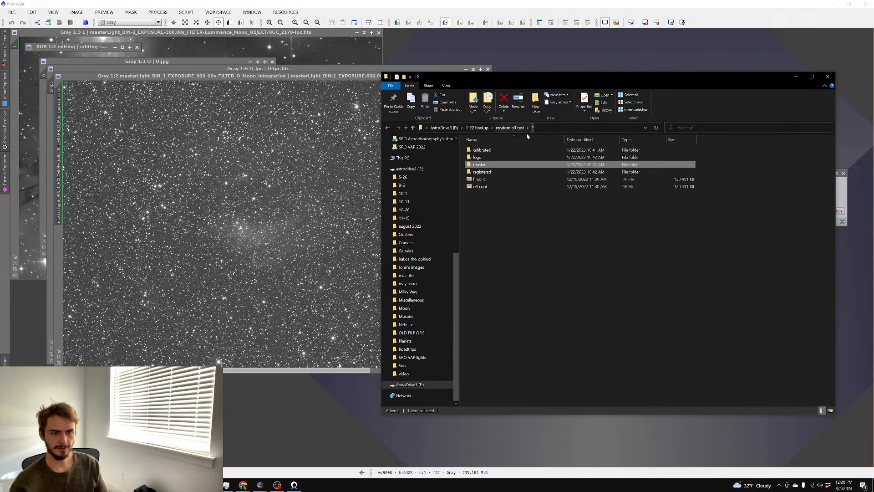
click(510, 128)
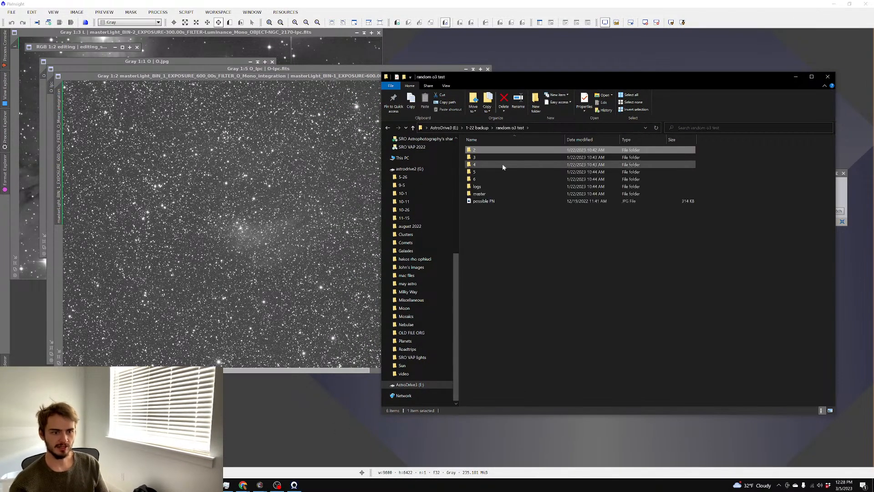
double_click(503, 150)
drag(494, 187, 518, 242)
drag(492, 192, 224, 176)
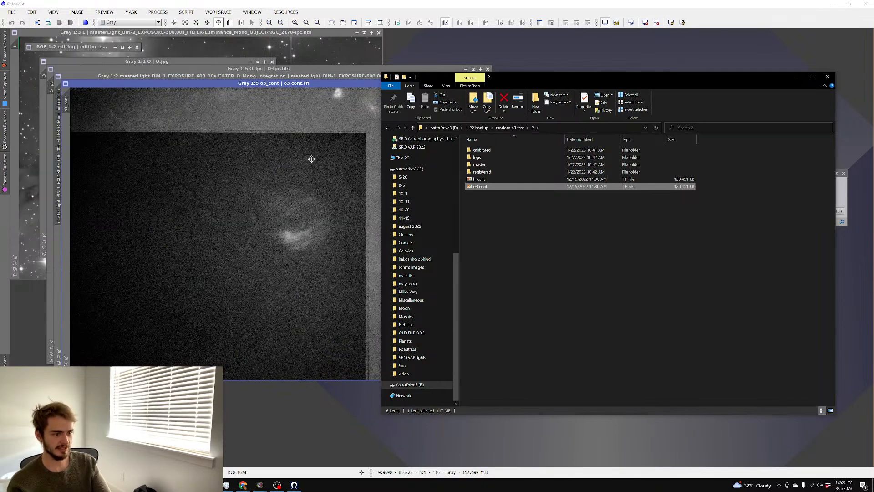
Load the fa1 masterLight_BIN-1_EXPOSURE-600.00s_FILTER-O_Mono-lpc FITS from Images\fa1\master into PixInsight
scroll(299, 161, up, 3)
scroll(303, 148, down, 2)
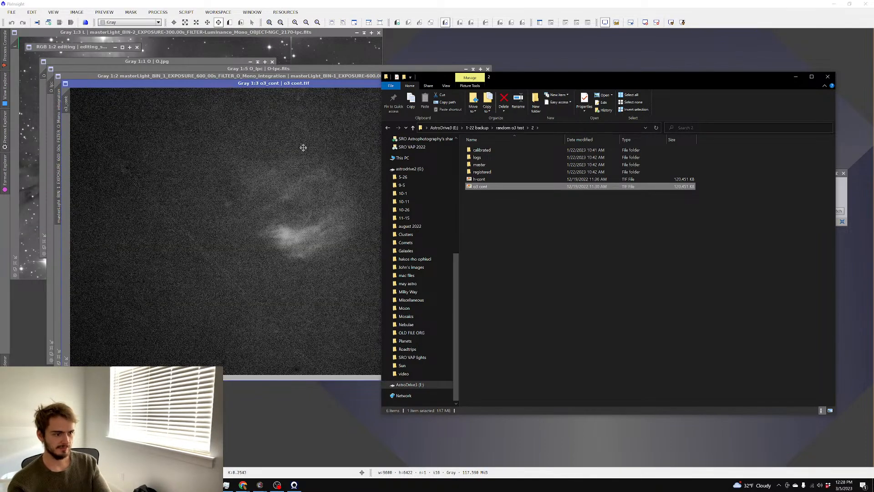
drag(516, 80, 589, 62)
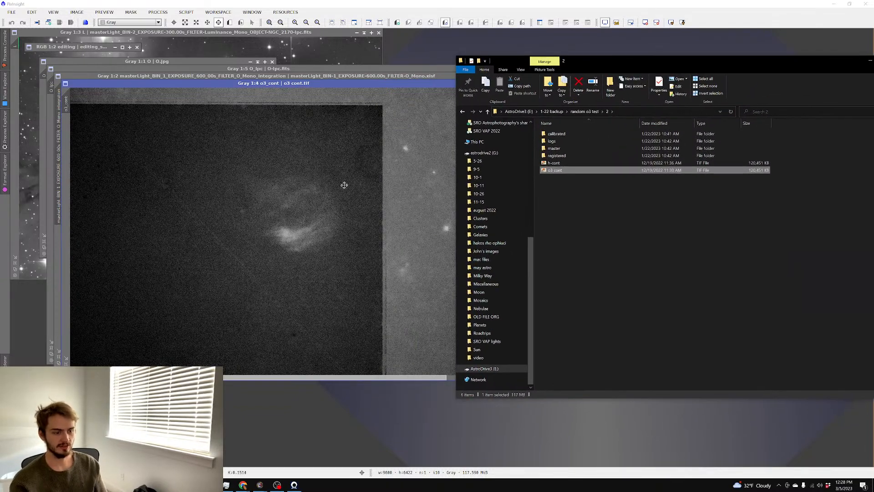
click(585, 111)
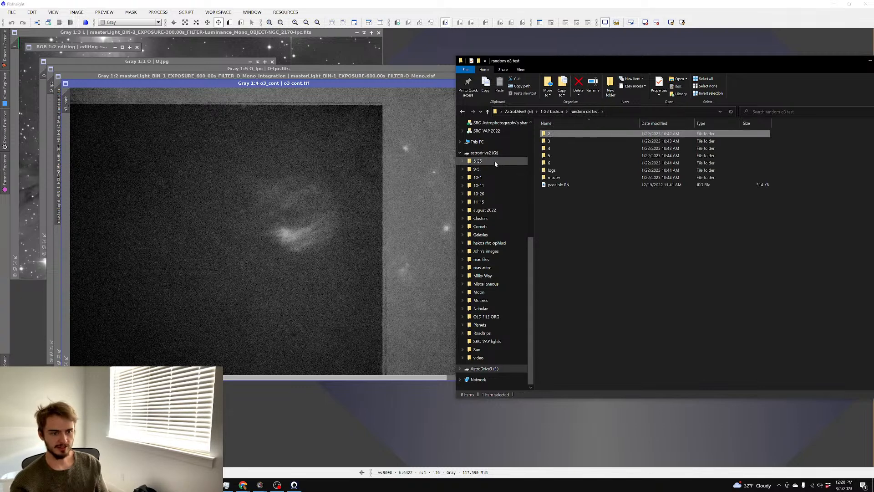
scroll(497, 156, up, 5)
scroll(498, 156, up, 4)
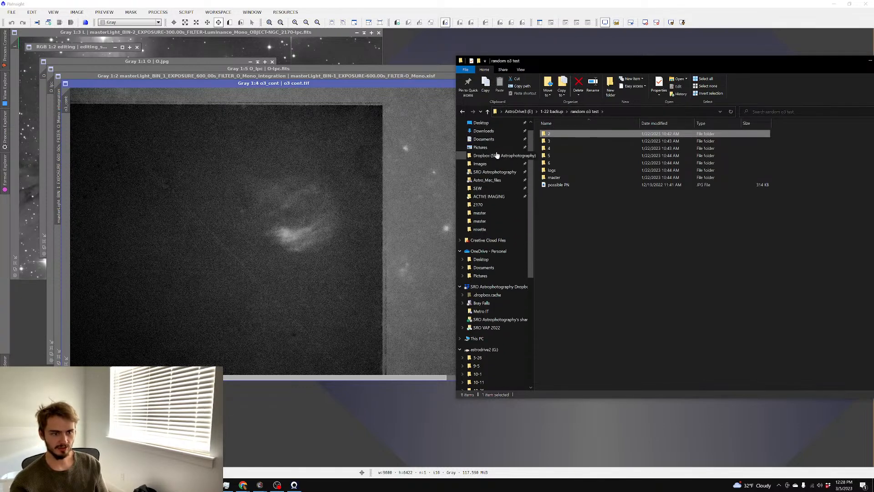
click(481, 164)
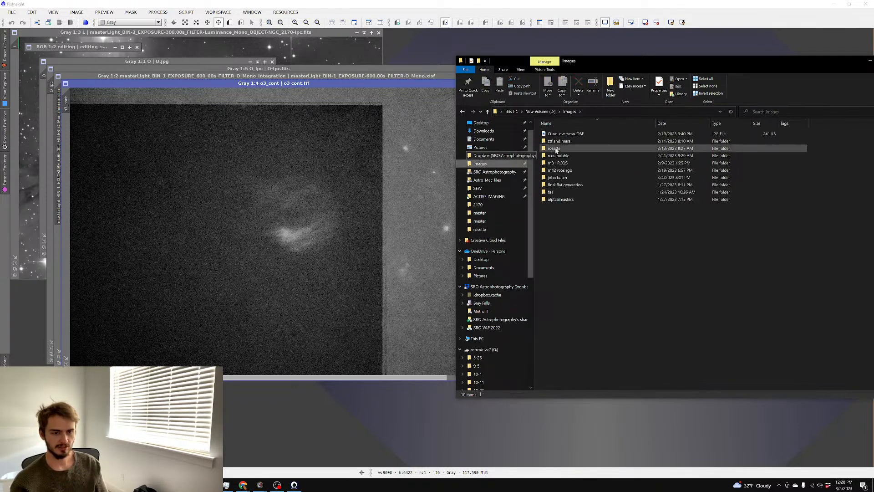
double_click(556, 192)
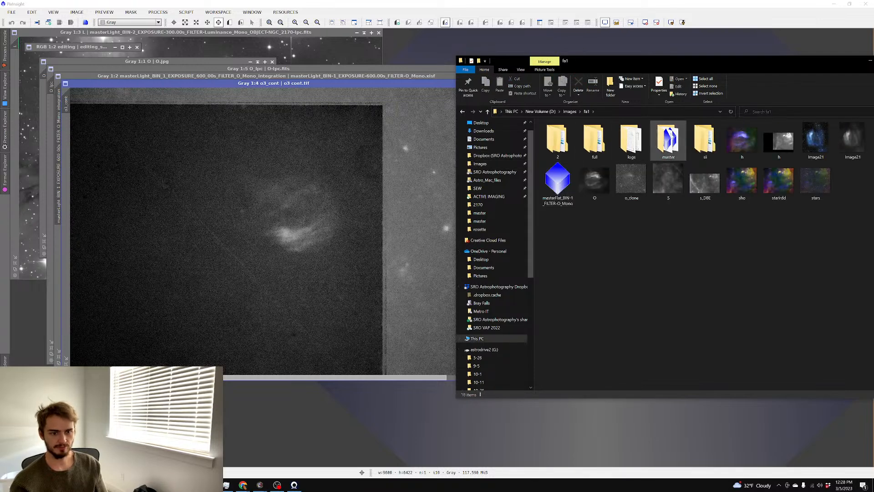
double_click(671, 135)
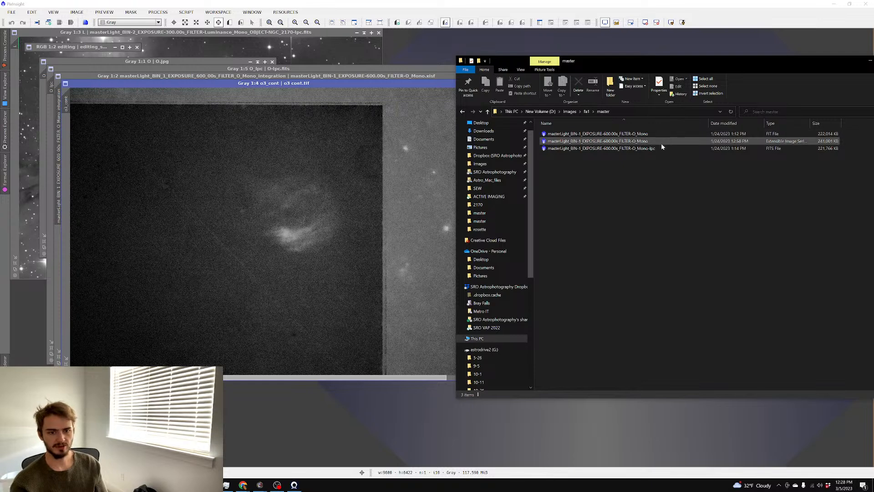
click(659, 148)
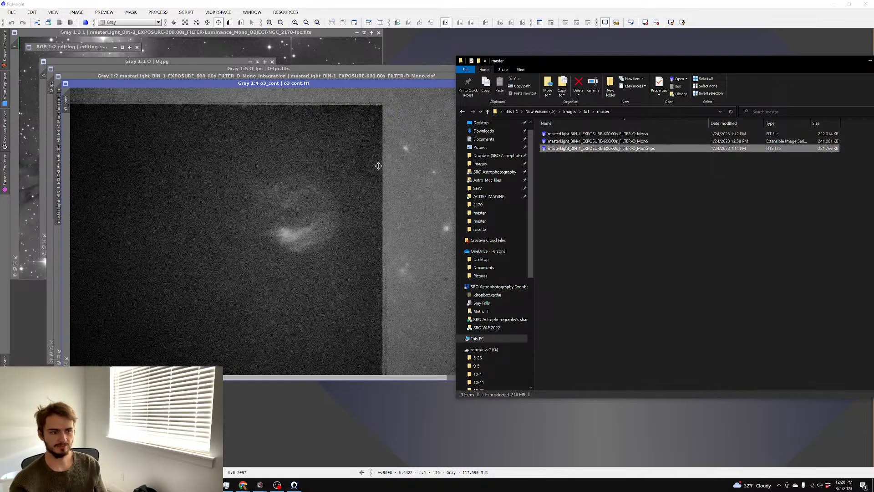
drag(614, 148, 344, 149)
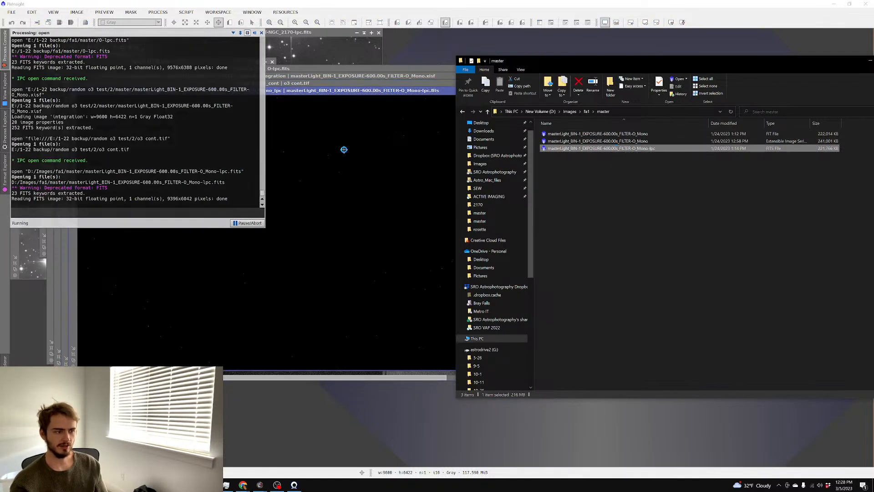
Auto-stretch the fa1 O-III master, maximize its window, and pan toward the faint nebula
key(ctrl+a)
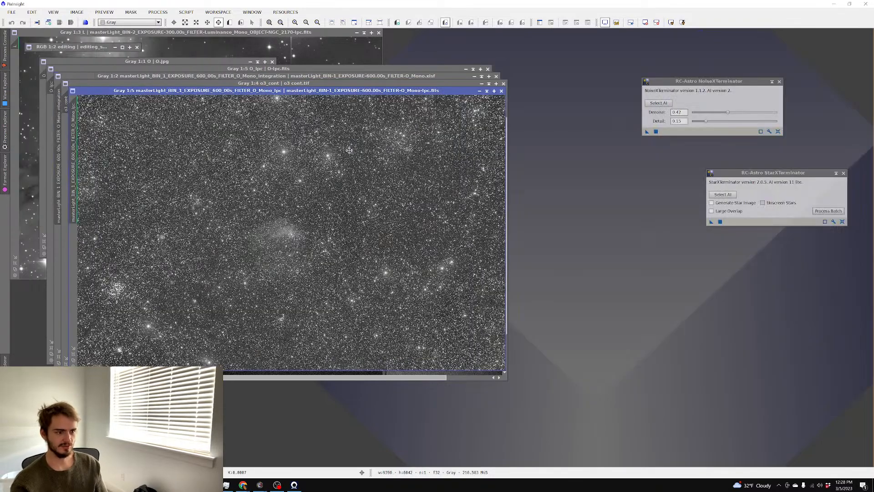
scroll(349, 150, up, 5)
scroll(360, 130, down, 1)
drag(363, 127, 395, 149)
drag(402, 184, 381, 212)
click(494, 91)
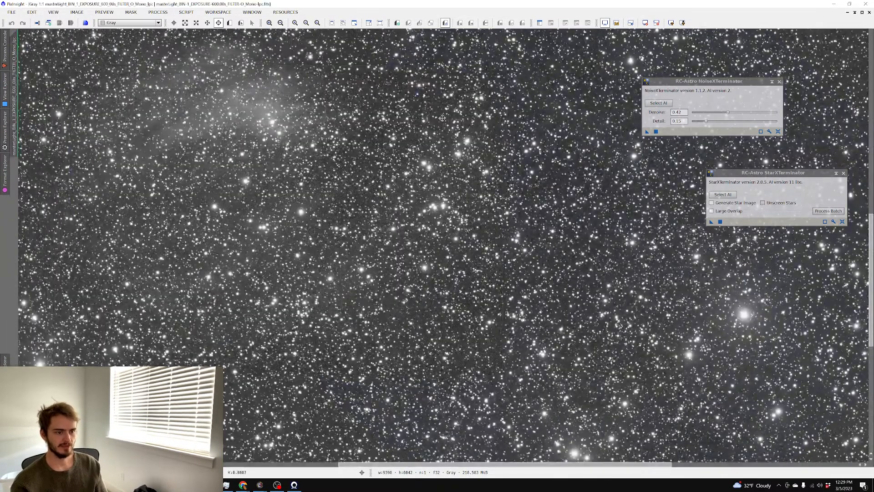
drag(343, 125, 392, 105)
Zoom in on the faint nebulosity, pan around it, then zoom out to the whole star field
scroll(503, 160, up, 1)
drag(463, 286, 490, 295)
drag(448, 190, 459, 224)
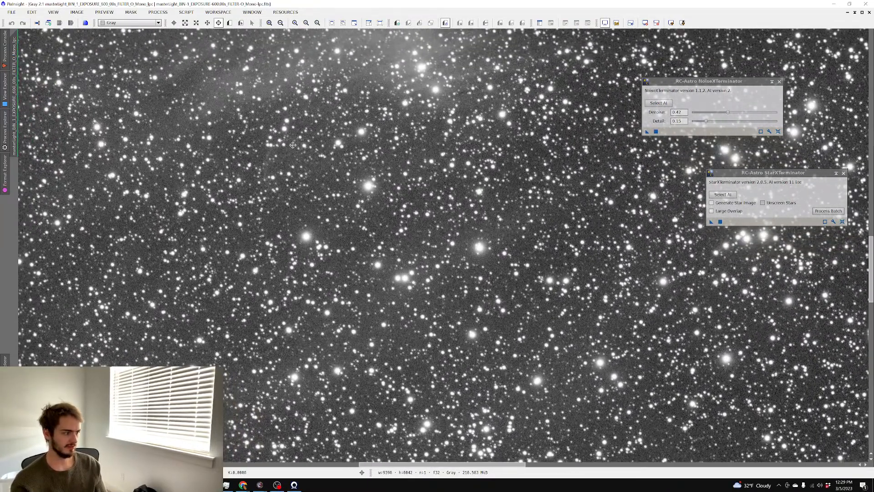
drag(279, 144, 471, 246)
scroll(373, 198, up, 3)
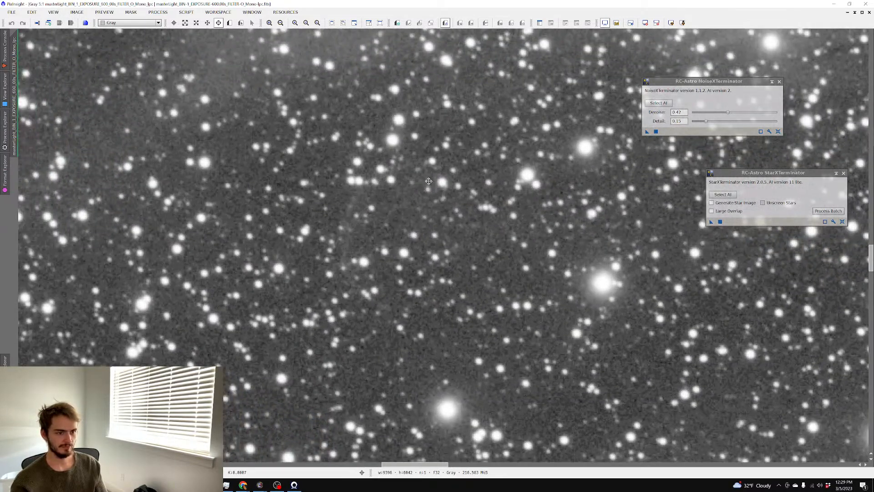
scroll(359, 243, down, 2)
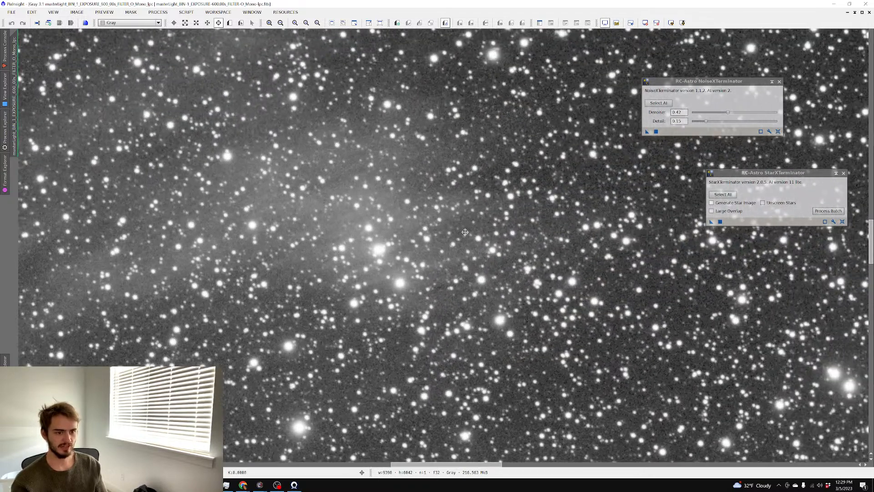
scroll(504, 230, up, 1)
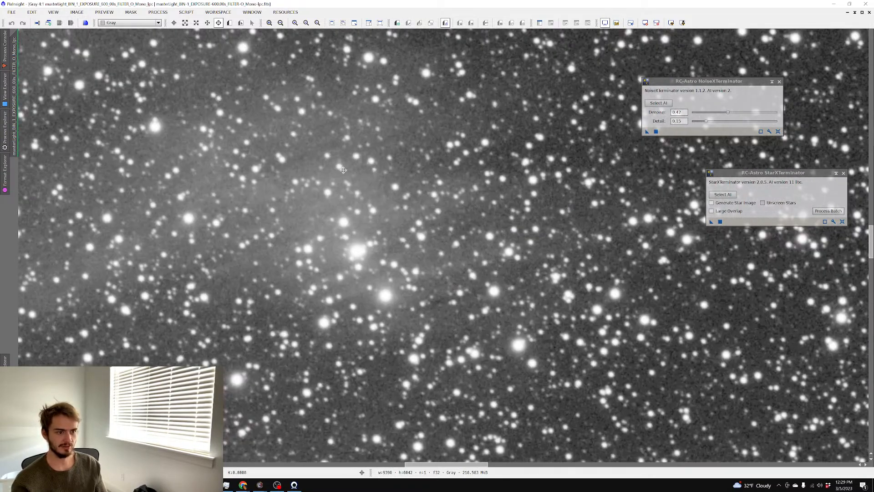
drag(455, 211, 387, 231)
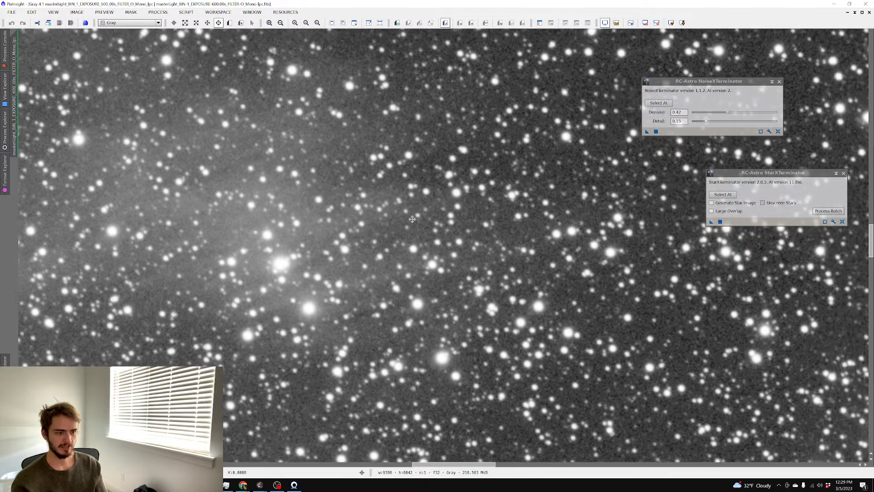
mouse_move(264, 203)
mouse_down()
mouse_move(356, 225)
mouse_move(273, 213)
mouse_move(348, 209)
mouse_up()
mouse_move(288, 216)
mouse_down()
mouse_move(333, 209)
mouse_move(344, 228)
mouse_move(306, 214)
mouse_up()
mouse_move(397, 212)
mouse_down()
mouse_move(299, 212)
mouse_move(359, 201)
mouse_up()
scroll(358, 200, down, 5)
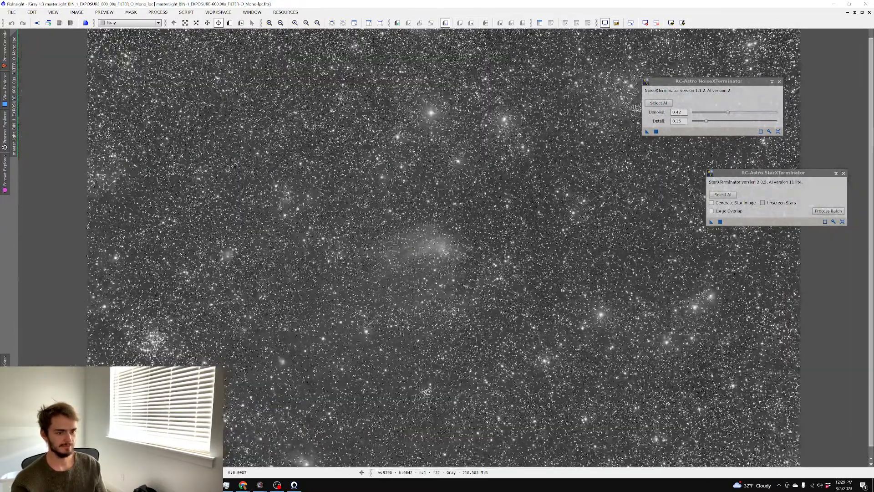
Restore the image window and close all open images, discarding unsaved changes
click(862, 12)
click(10, 13)
click(69, 149)
click(403, 259)
Open the NGC 4556 luminance and rgb4556-lpc-cbg masters and auto-stretch the colour image
double_click(404, 261)
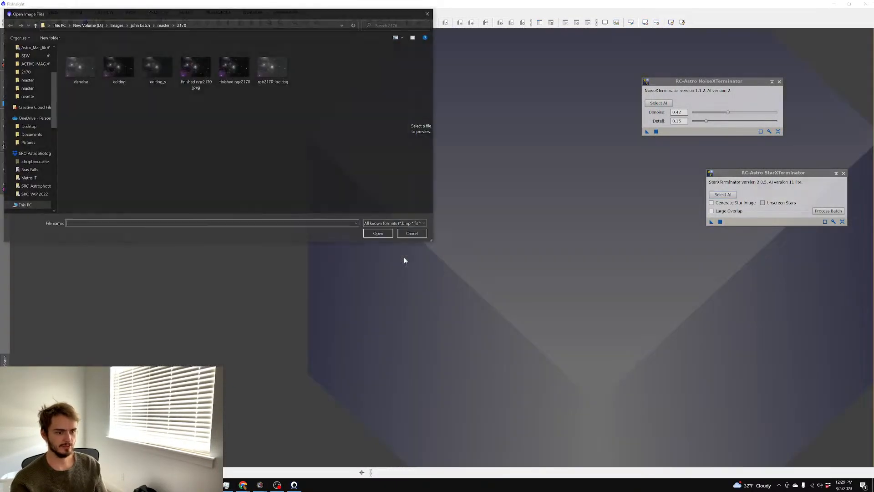
click(163, 25)
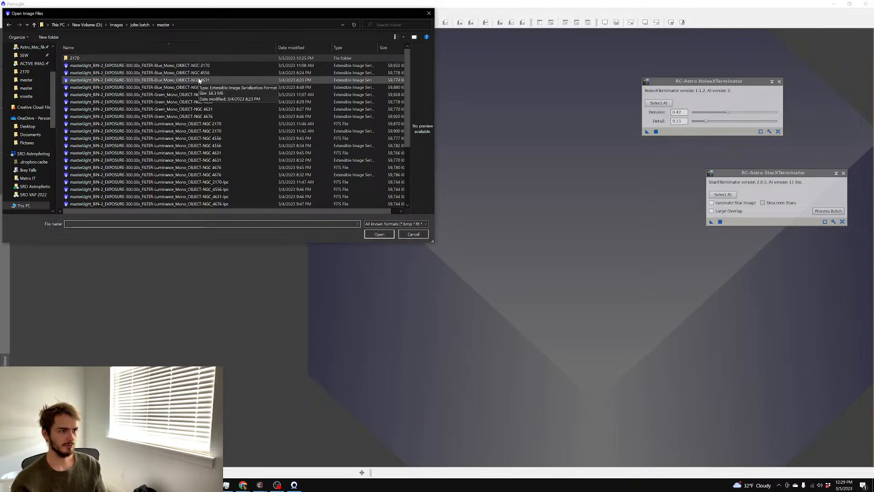
scroll(296, 118, down, 4)
click(287, 176)
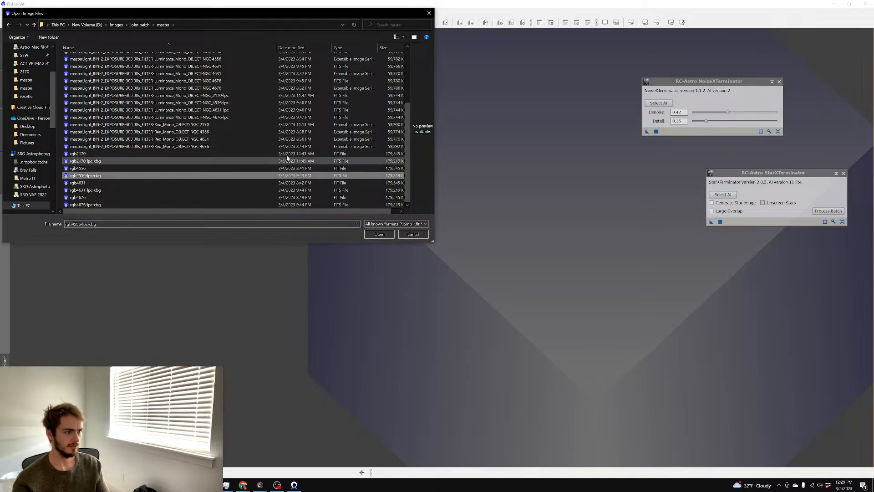
double_click(254, 106)
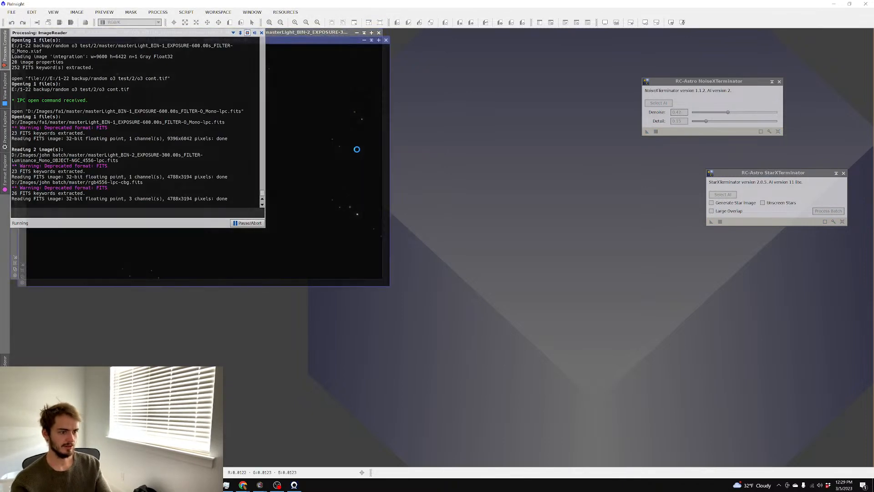
key(ctrl+a)
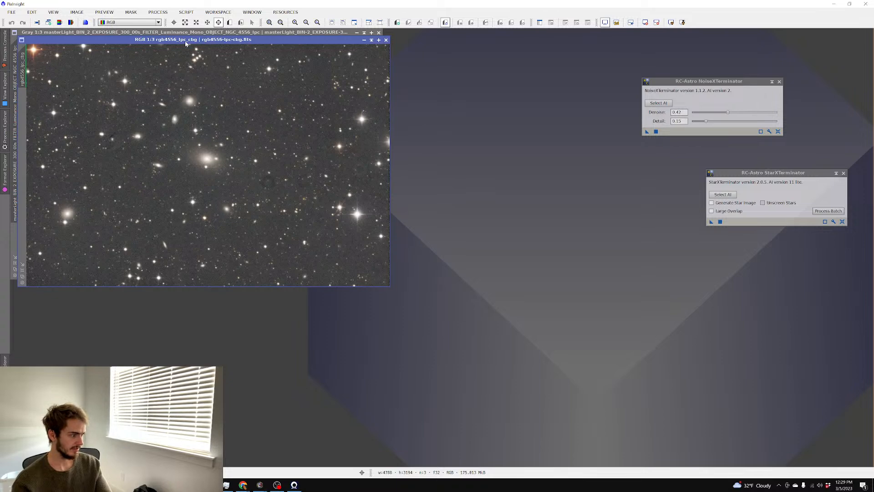
Auto-stretch the NGC 4556 luminance master beside the colour image, then bring up fa1's master folder
drag(185, 42, 365, 69)
click(145, 67)
key(ctrl+a)
scroll(149, 82, up, 3)
scroll(150, 82, down, 3)
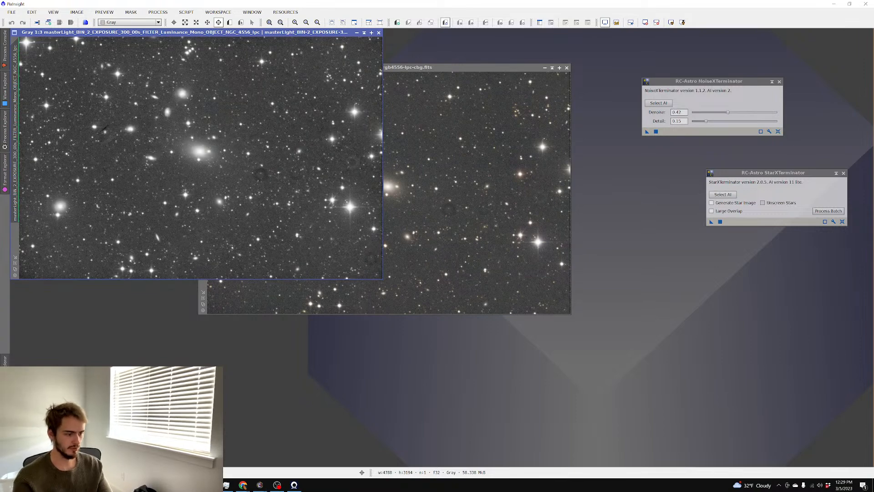
mouse_move(211, 485)
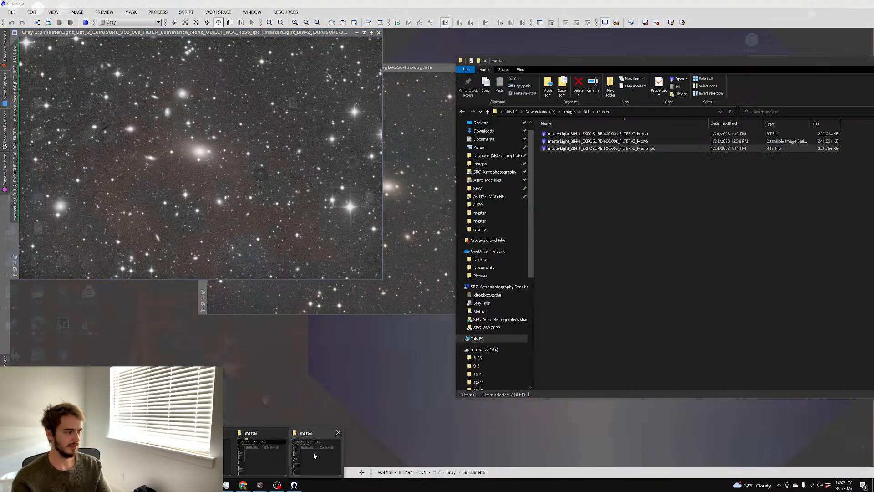
click(313, 455)
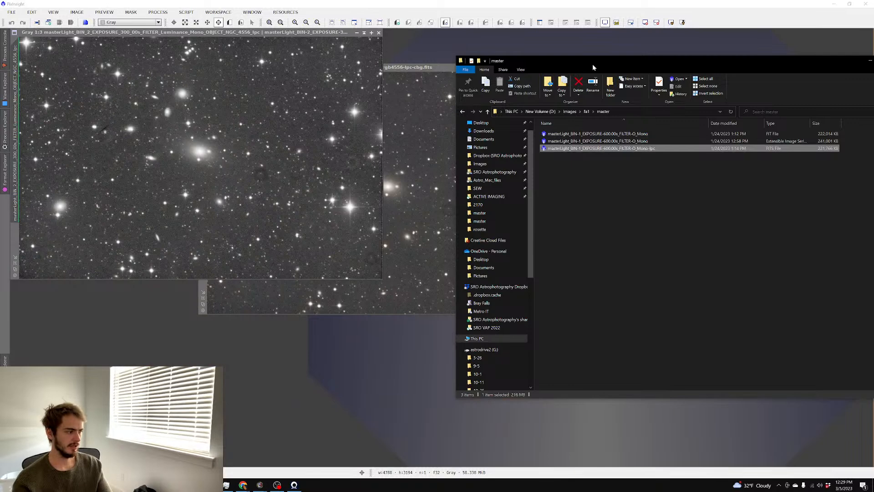
Open the rCOS bubble 600 s O-III master, preview it auto-stretched, then reset the display stretch
drag(595, 64, 0, 91)
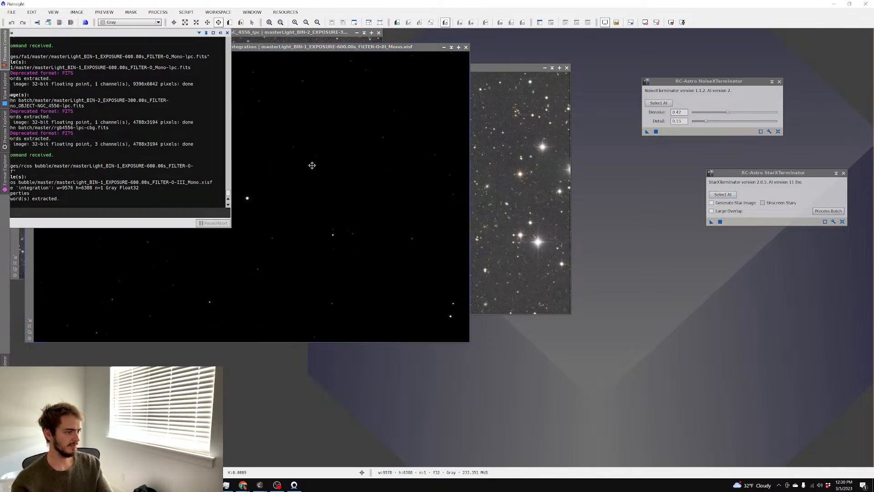
key(ctrl+a)
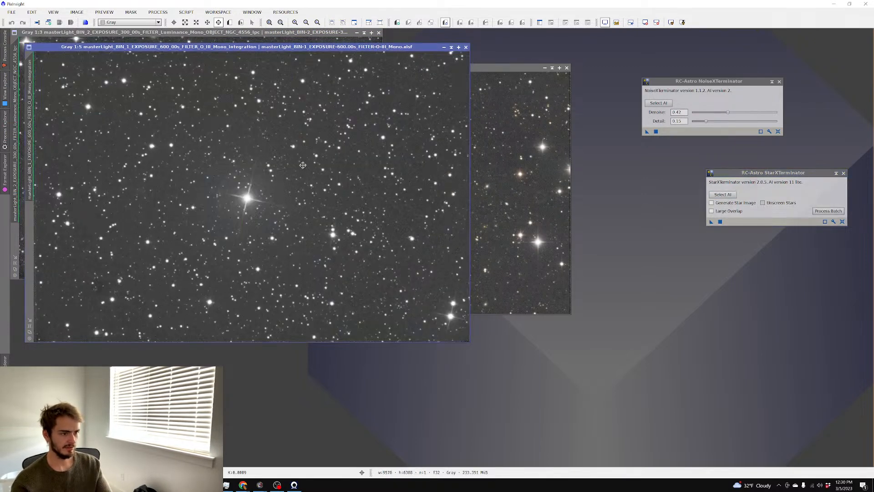
scroll(204, 108, up, 2)
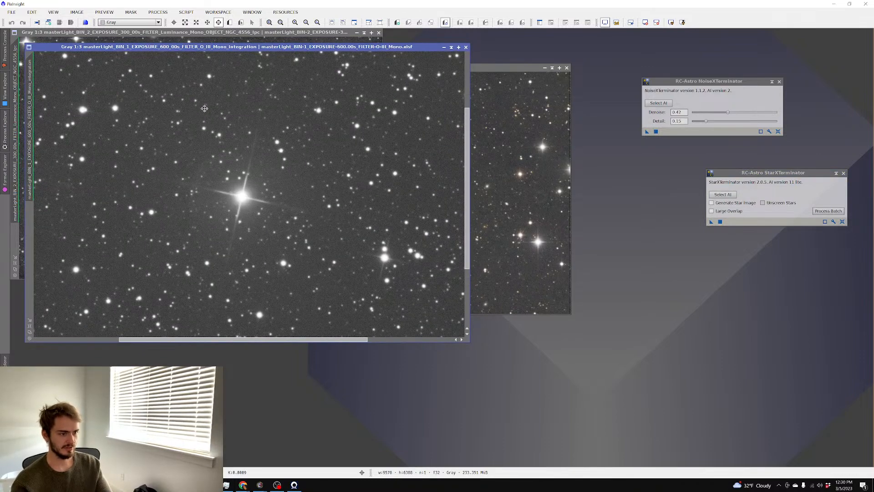
scroll(204, 109, up, 2)
scroll(206, 109, down, 2)
drag(209, 109, 267, 129)
key(ctrl+F12)
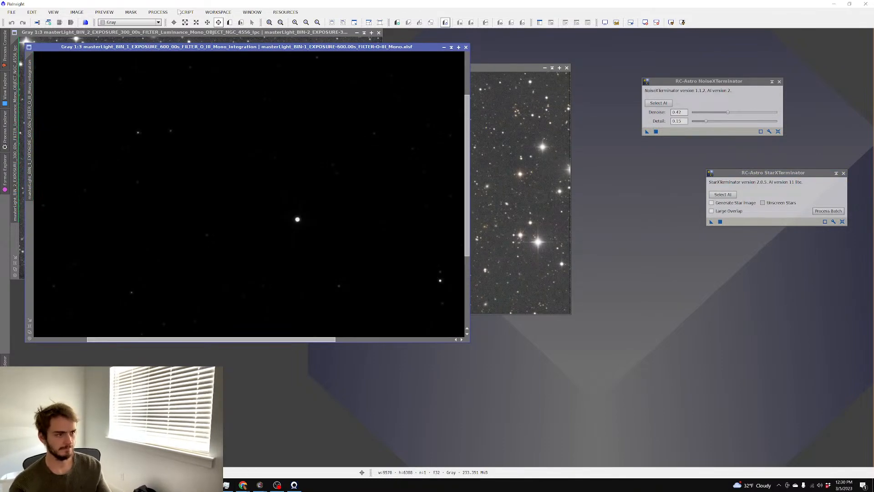
Open HistogramTransformation with real-time preview and apply a first midtones stretch to the O-III master
click(165, 13)
mouse_move(176, 23)
click(418, 56)
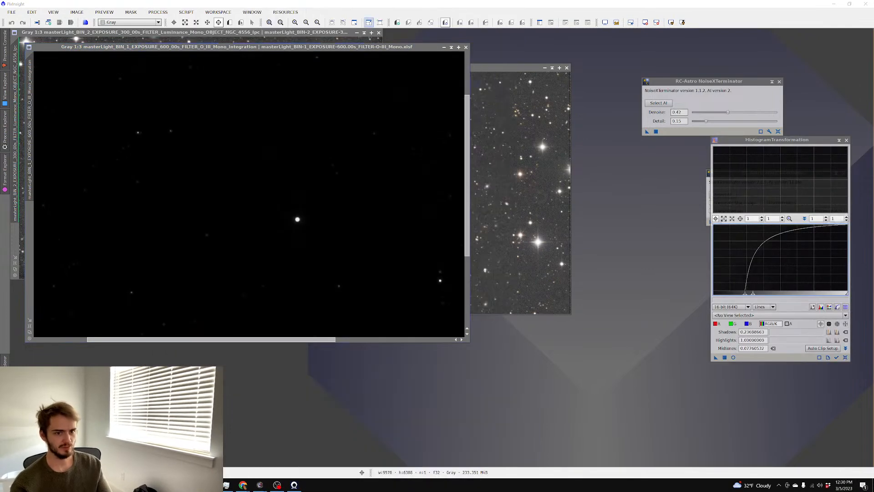
click(734, 357)
click(846, 358)
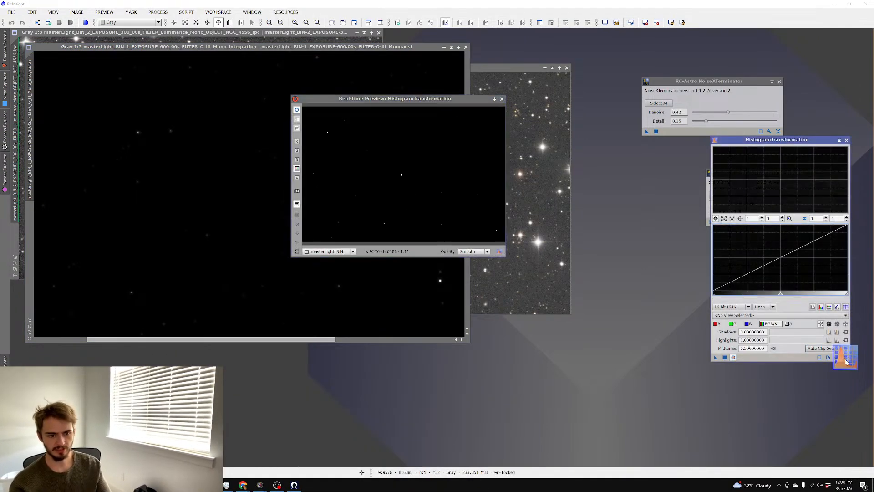
drag(780, 294, 715, 295)
click(725, 357)
Restretch with midtones about 0.1421 and slightly raised shadows, apply it, then readjust the curve
click(845, 357)
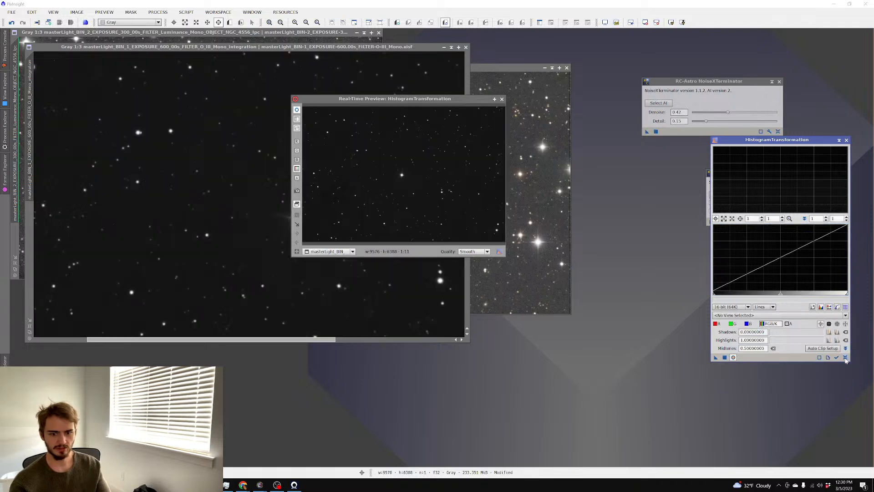
drag(781, 294, 739, 297)
click(724, 357)
click(725, 357)
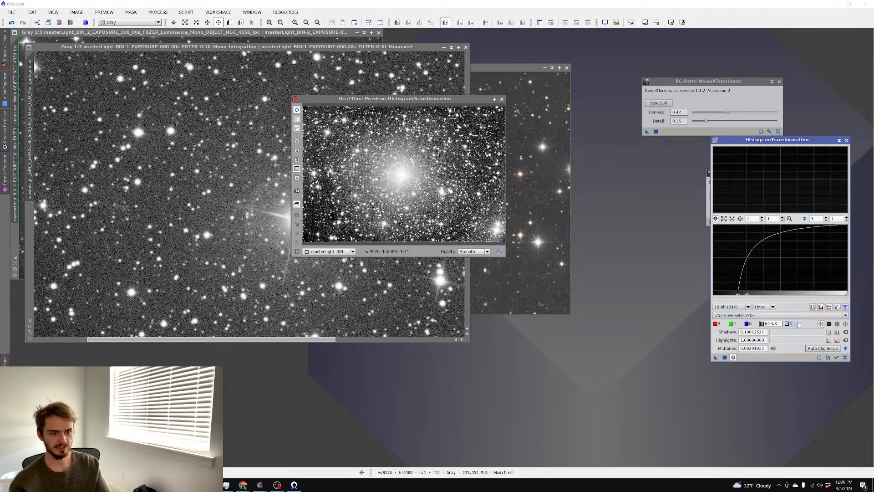
click(846, 358)
drag(780, 294, 731, 293)
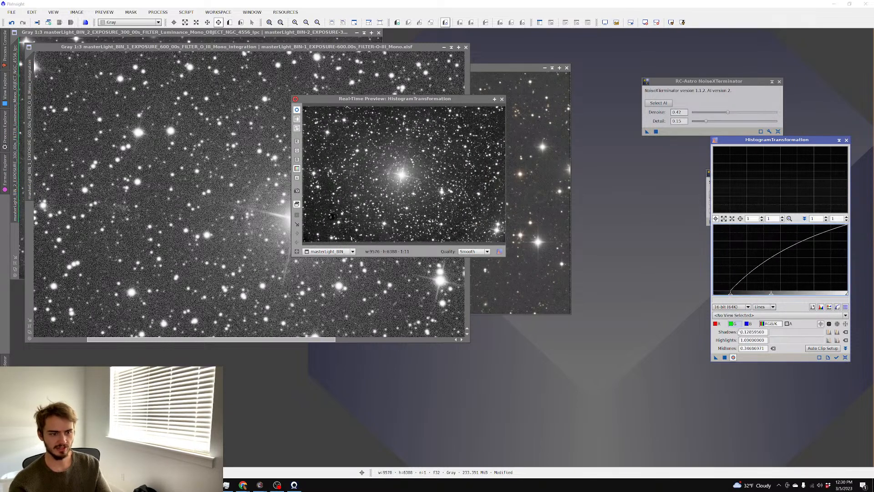
Close the preview, maximize the O-III image, and close the HistogramTransformation, NoiseXTerminator and StarXTerminator panels
click(501, 100)
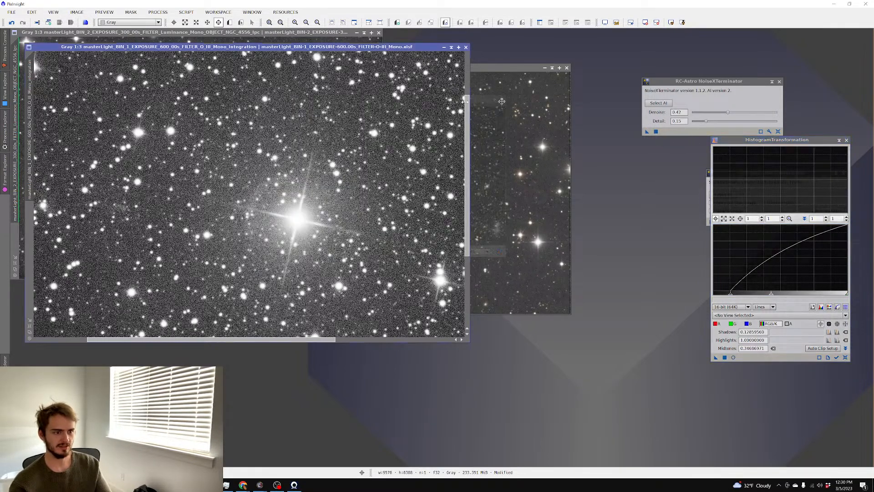
click(459, 47)
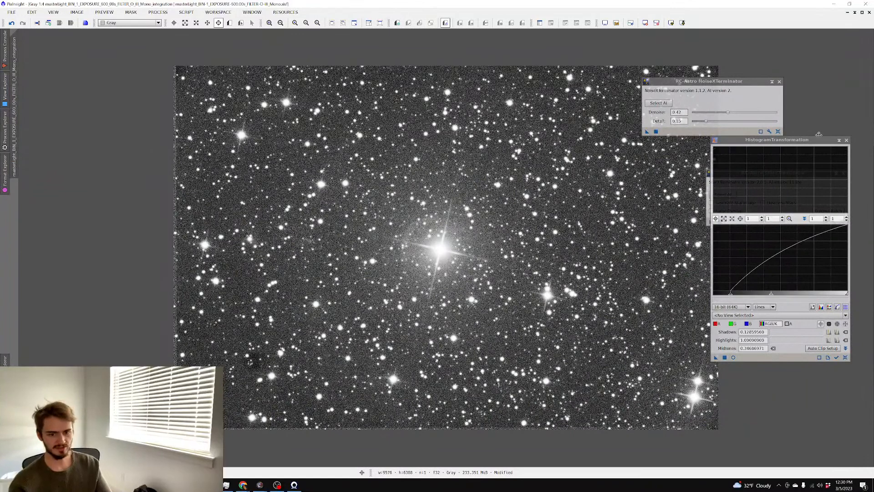
click(847, 140)
click(779, 81)
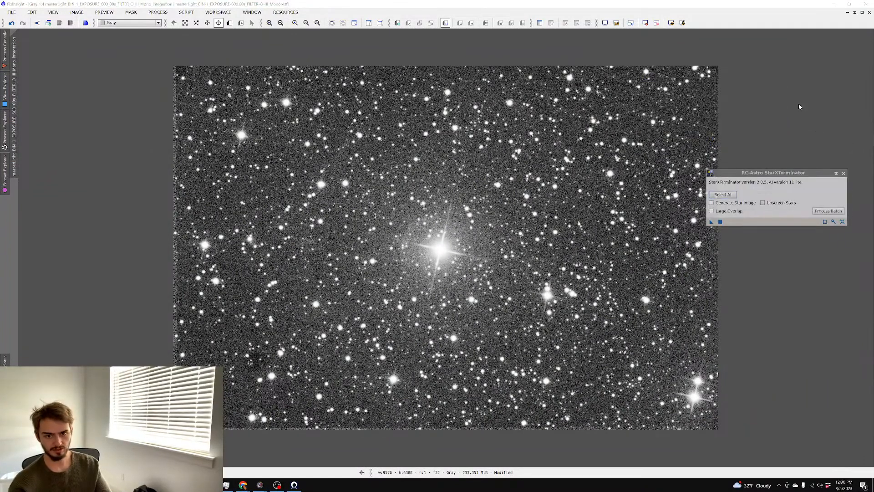
click(843, 173)
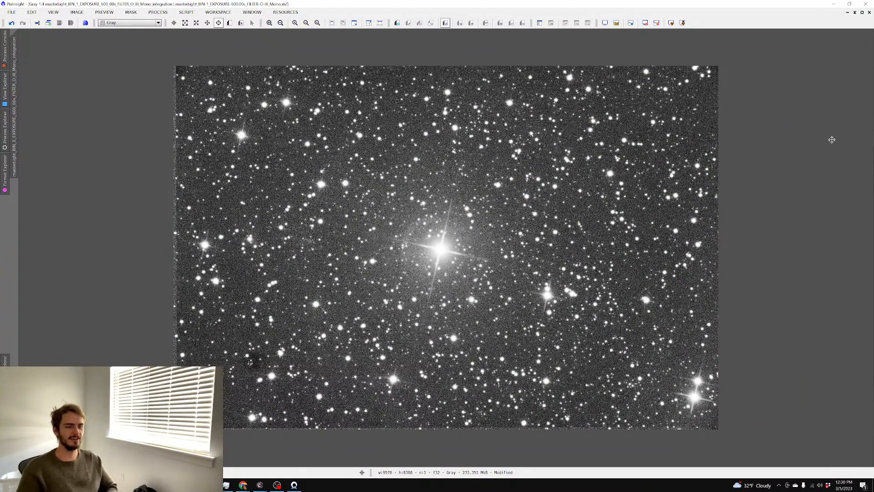
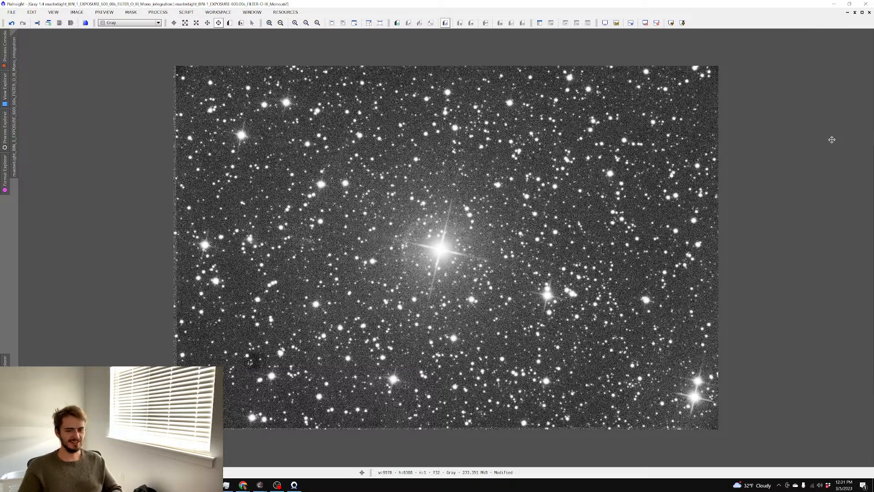
Zoom around the stretched O-III star field and restore its window from full-screen size
scroll(402, 230, up, 1)
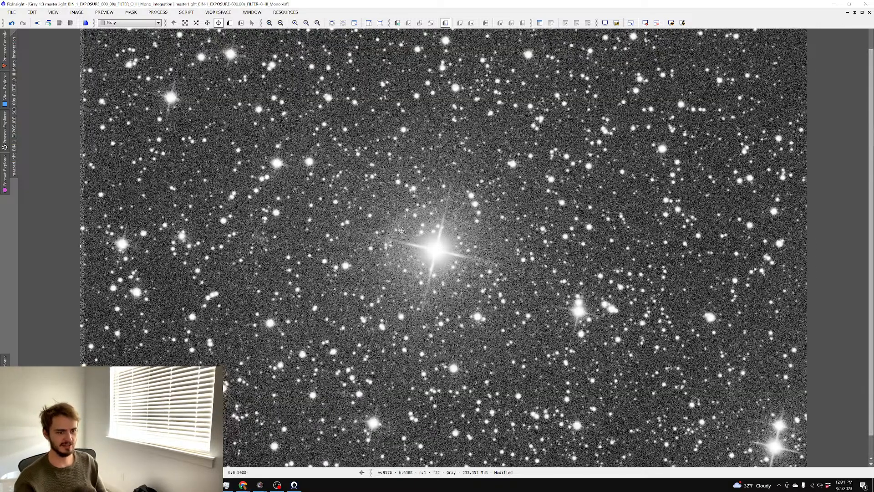
scroll(402, 230, up, 1)
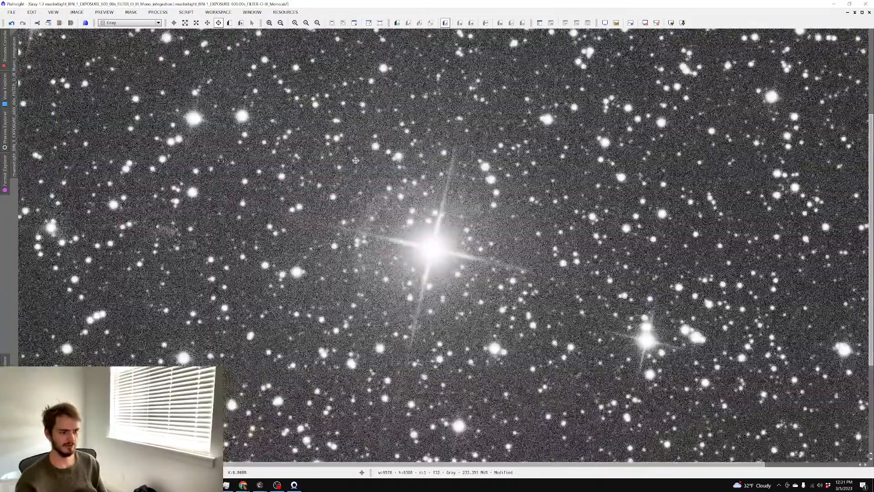
scroll(378, 209, down, 2)
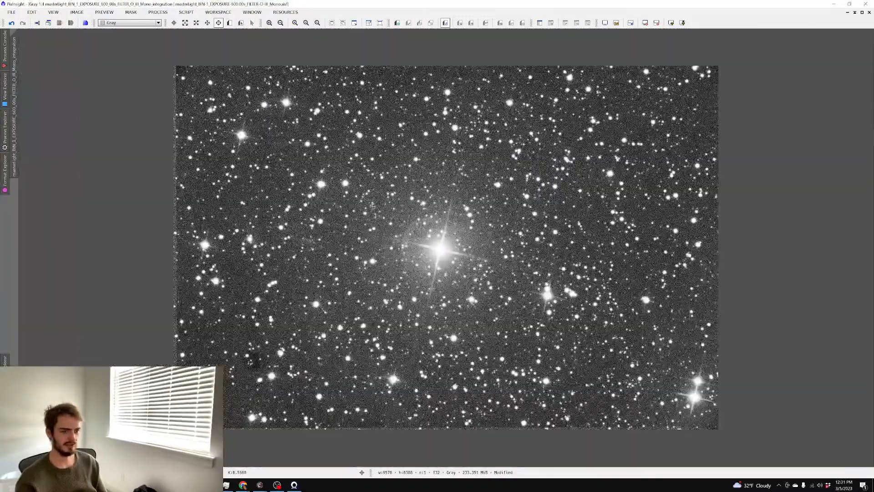
click(863, 12)
scroll(372, 172, down, 2)
scroll(225, 152, up, 5)
scroll(224, 152, down, 4)
scroll(228, 152, down, 1)
scroll(228, 152, up, 1)
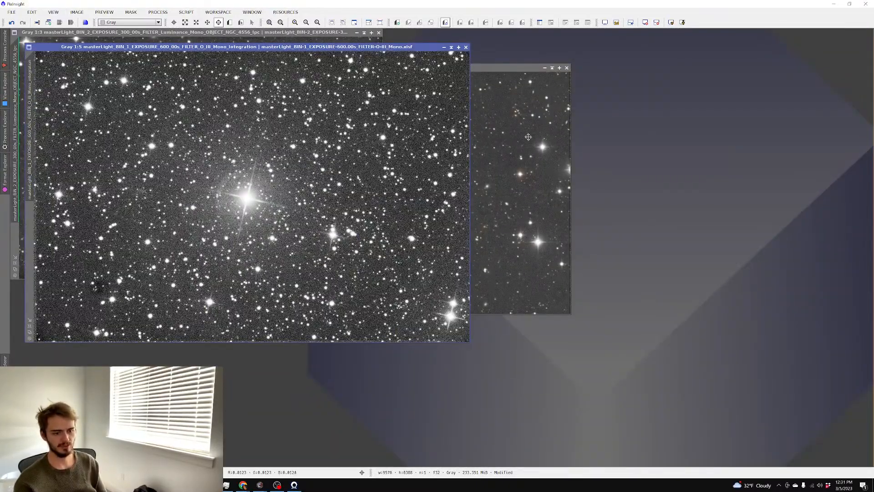
Discard the unsaved O-III image and place the RGB and luminance windows side by side
click(465, 47)
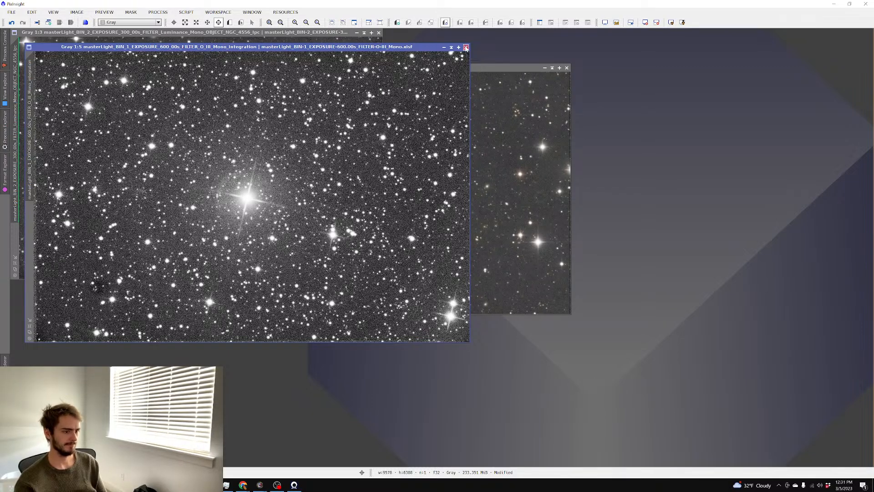
click(420, 259)
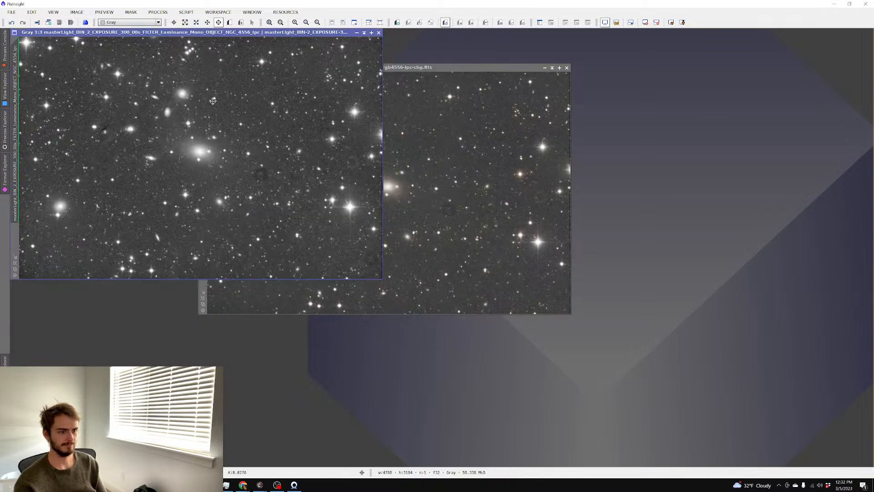
click(334, 68)
drag(334, 69, 541, 34)
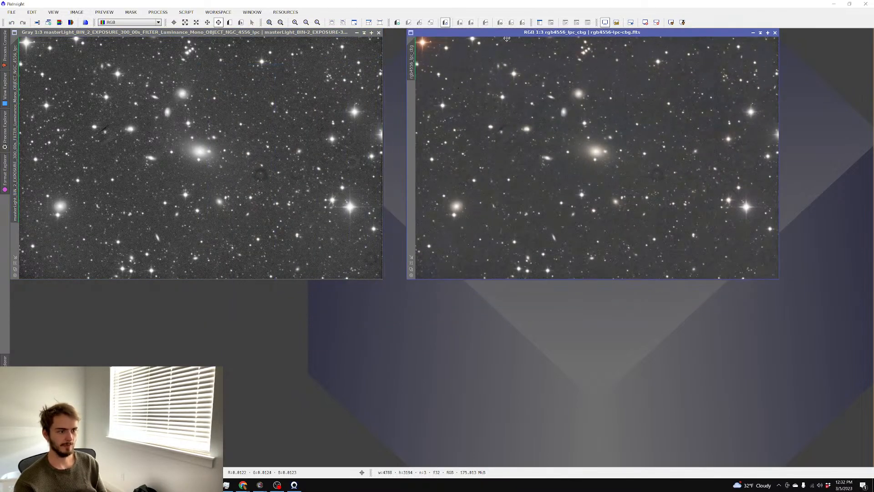
click(282, 34)
drag(282, 34, 304, 49)
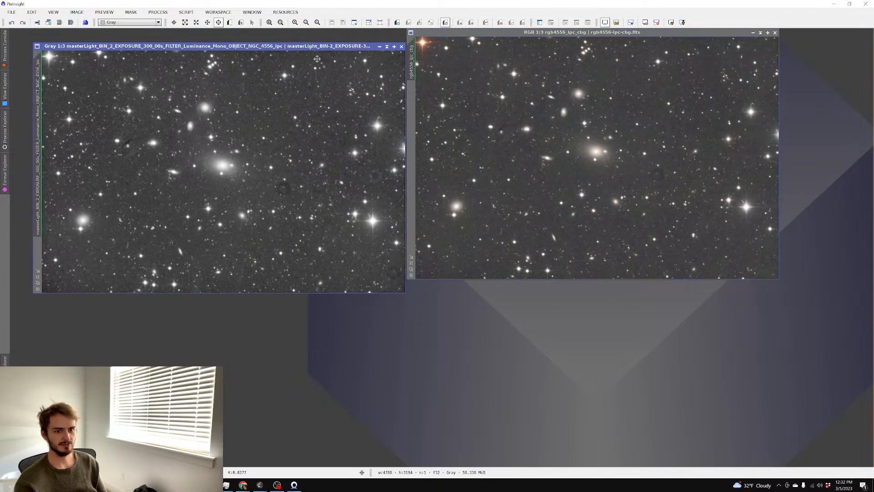
click(520, 130)
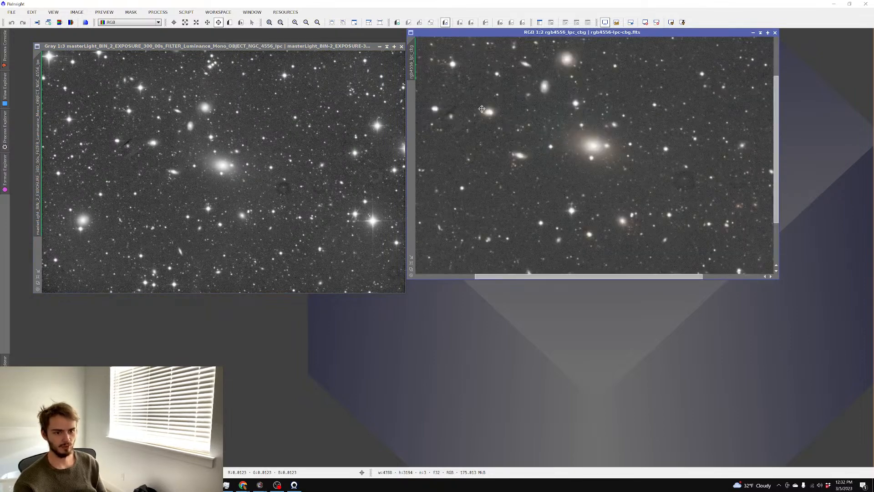
Run the AutoColor script on rgb4556_lpc_cbg for background neutralization and colour calibration
click(187, 11)
mouse_move(216, 104)
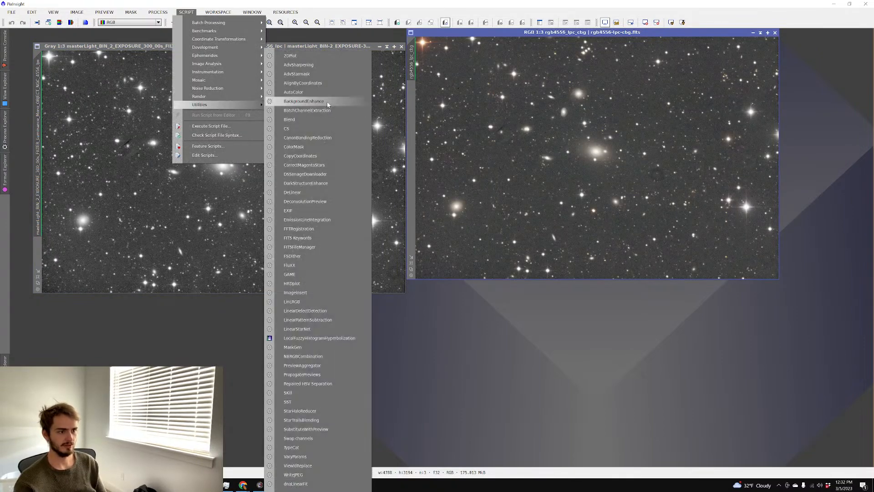
click(296, 101)
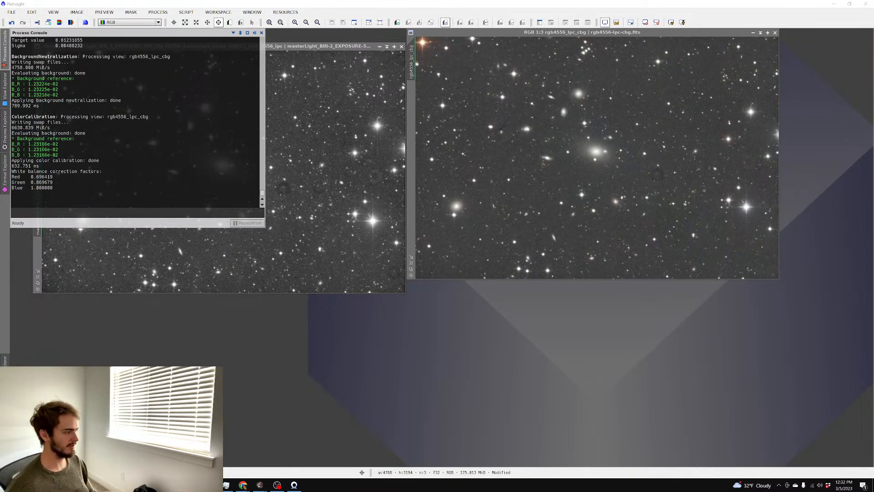
Open the O-III DBE image, centre it, and launch HistogramTransformation
drag(0, 255, 233, 334)
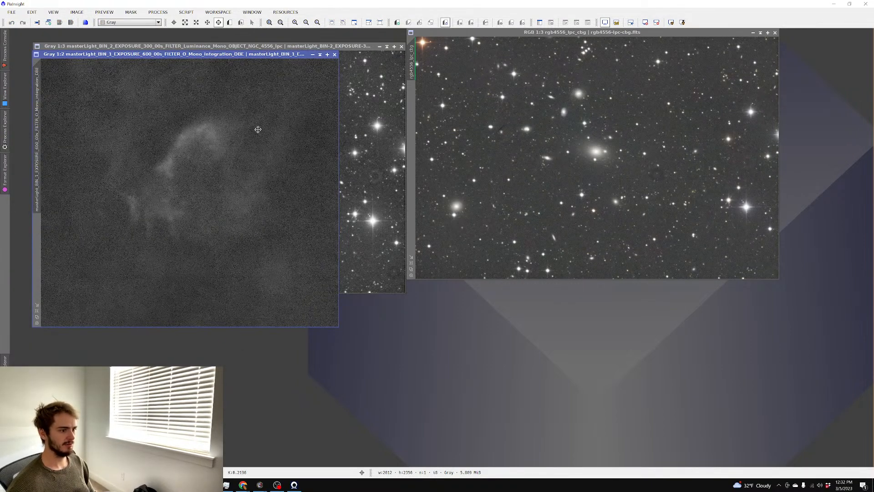
drag(189, 53, 420, 114)
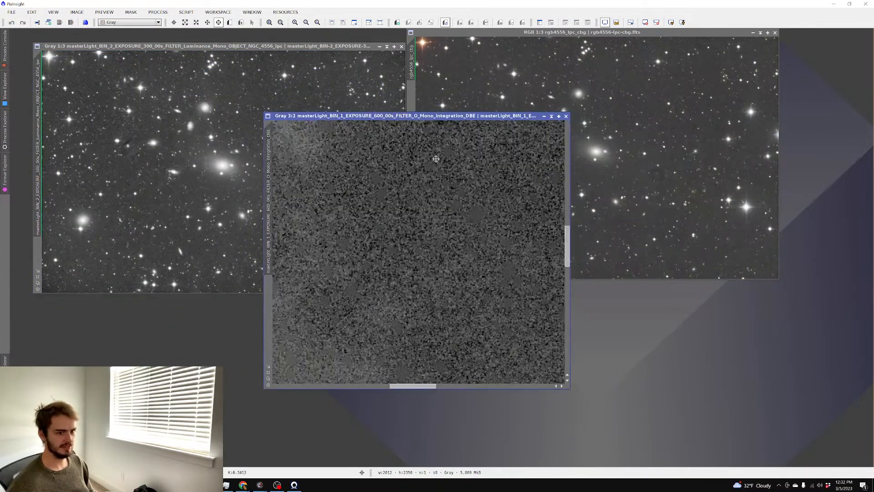
click(158, 11)
mouse_move(167, 23)
click(360, 32)
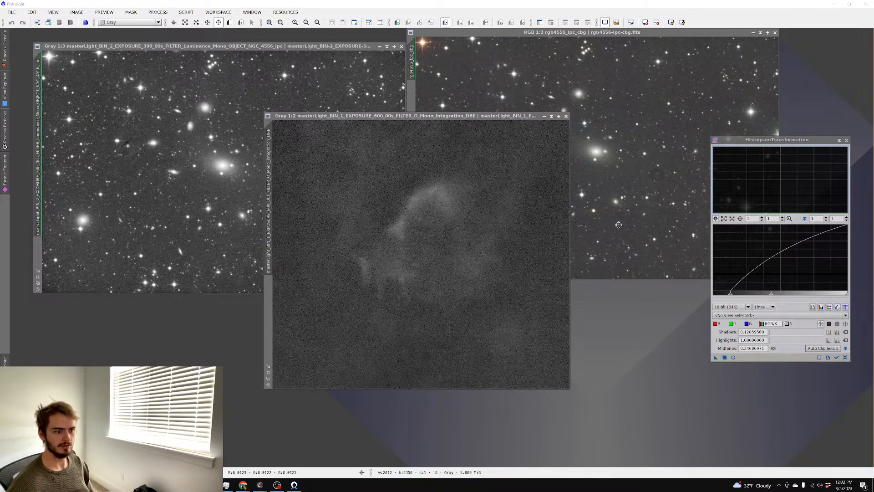
Stretch the O-III image with lowered highlights and raised shadows, apply, then discard it unsaved
click(734, 358)
click(846, 357)
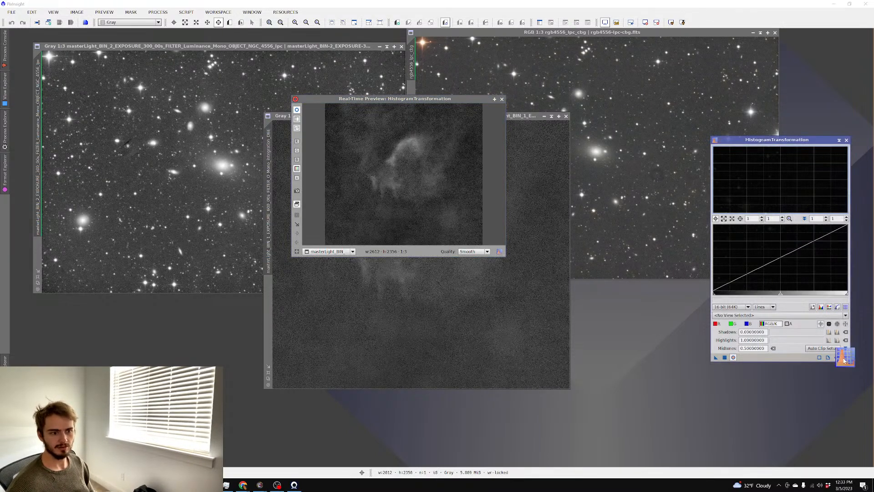
drag(833, 298, 772, 299)
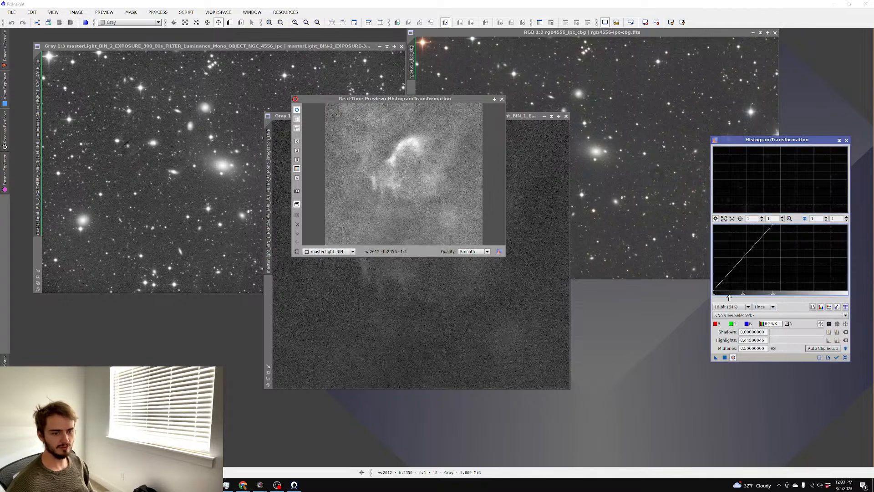
drag(719, 295, 736, 297)
click(725, 358)
click(501, 99)
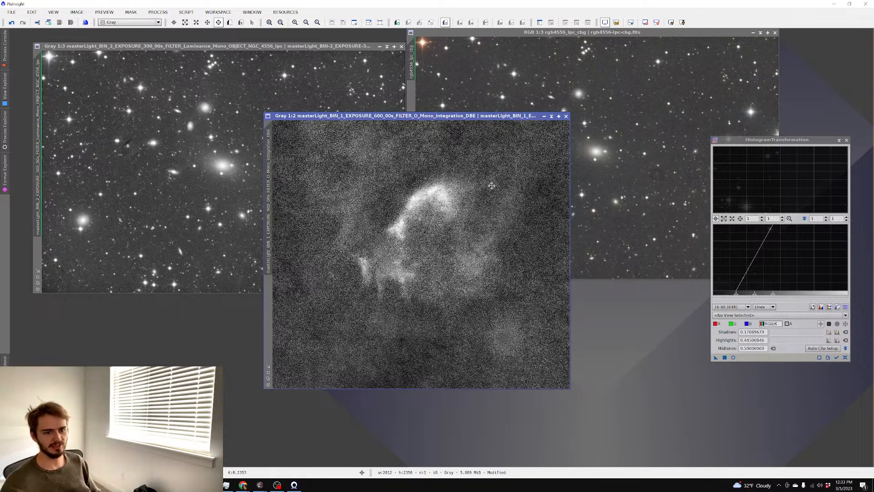
click(566, 116)
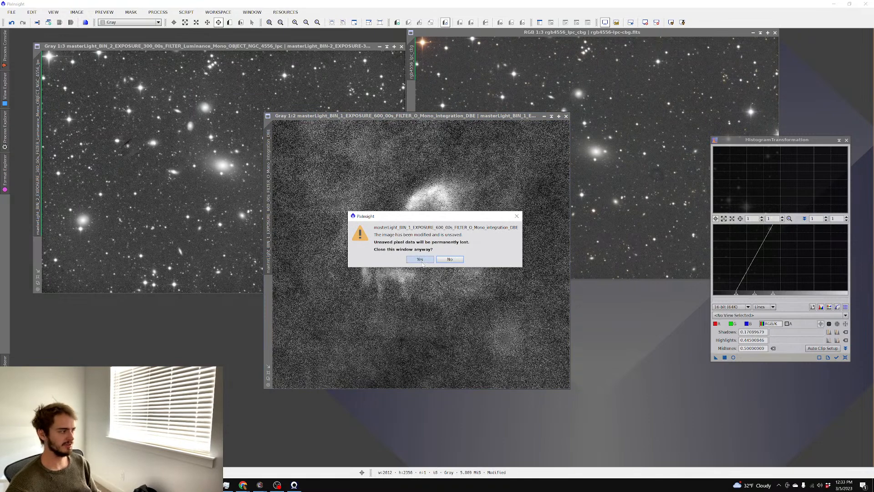
click(422, 260)
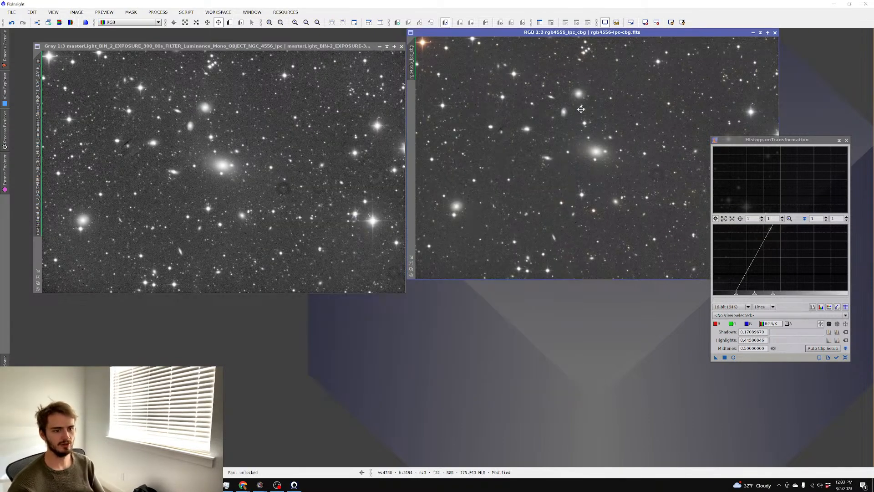
Close HistogramTransformation and rename the luminance image to L
scroll(528, 96, up, 3)
scroll(529, 96, down, 3)
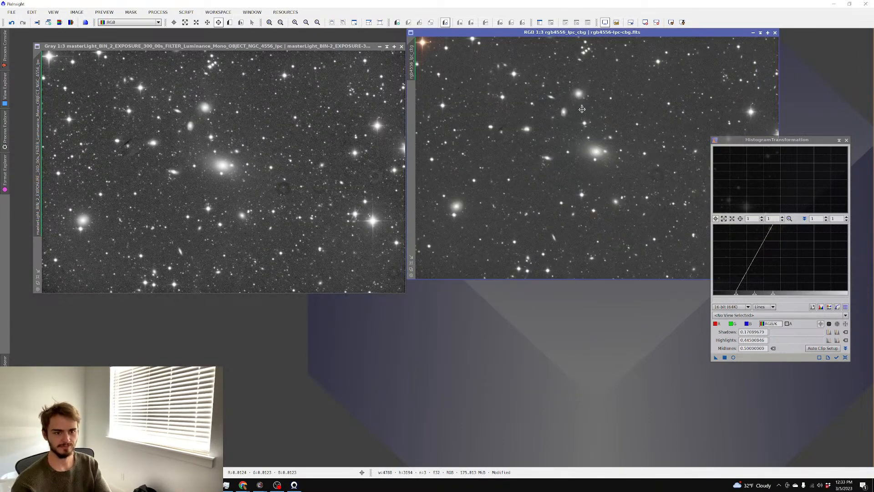
click(288, 142)
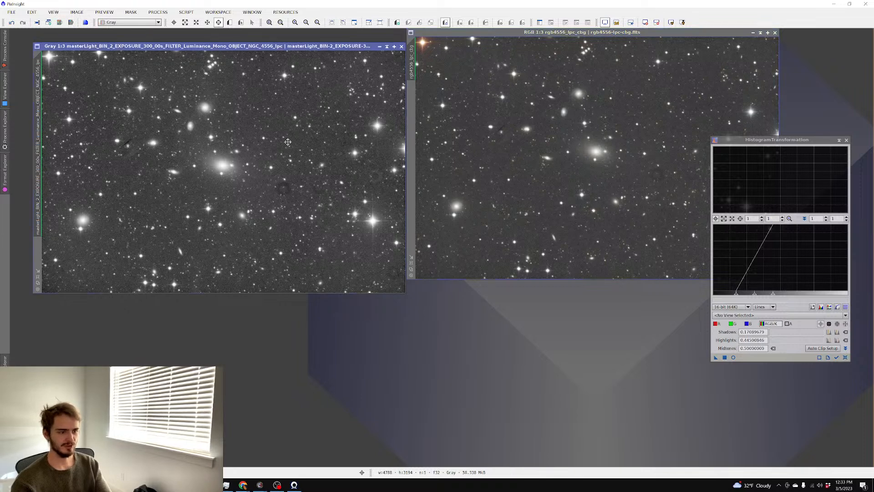
click(847, 139)
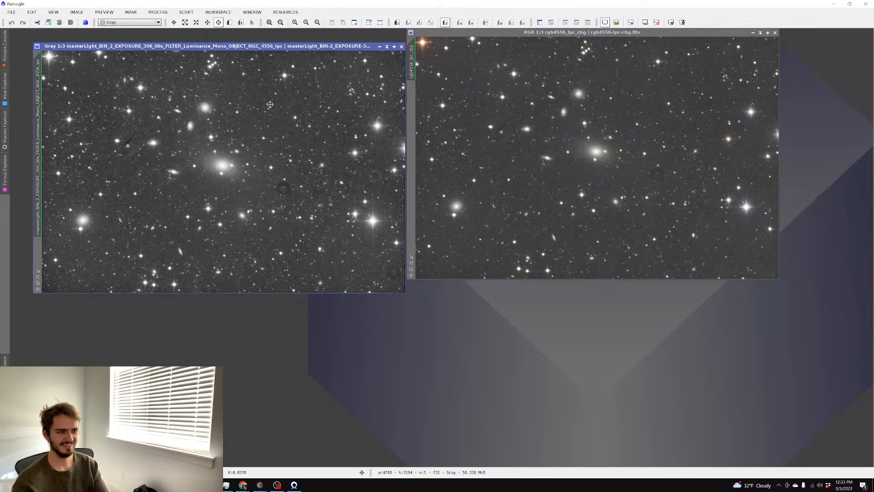
click(158, 12)
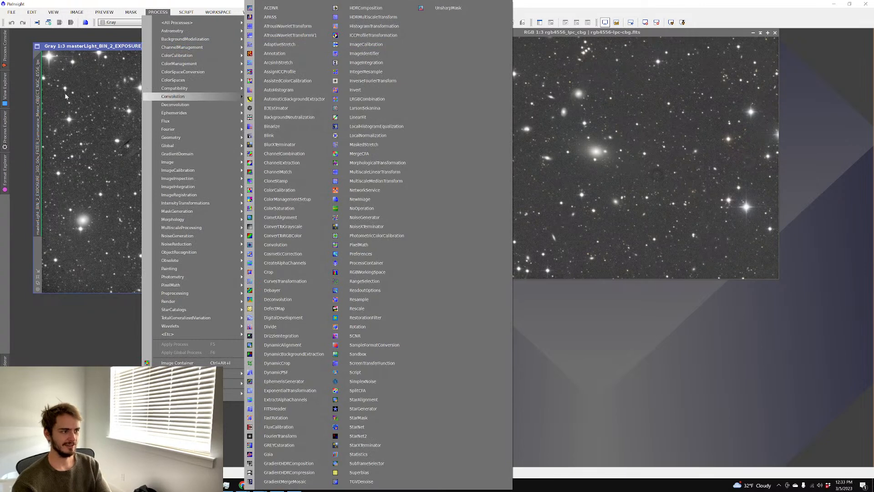
key(Escape)
key(Escape)
double_click(43, 96)
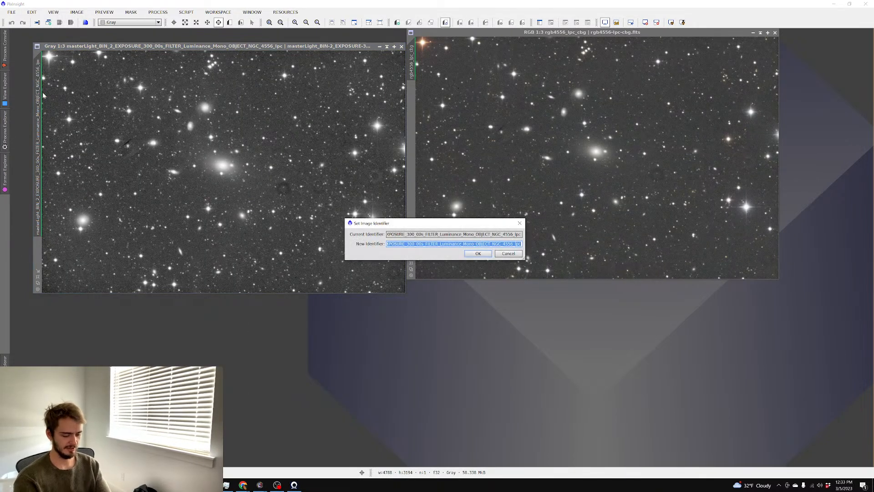
text(L)
key(Return)
Combine the L luminance into rgb4556_lpc_cbg with LRGBCombination
click(157, 12)
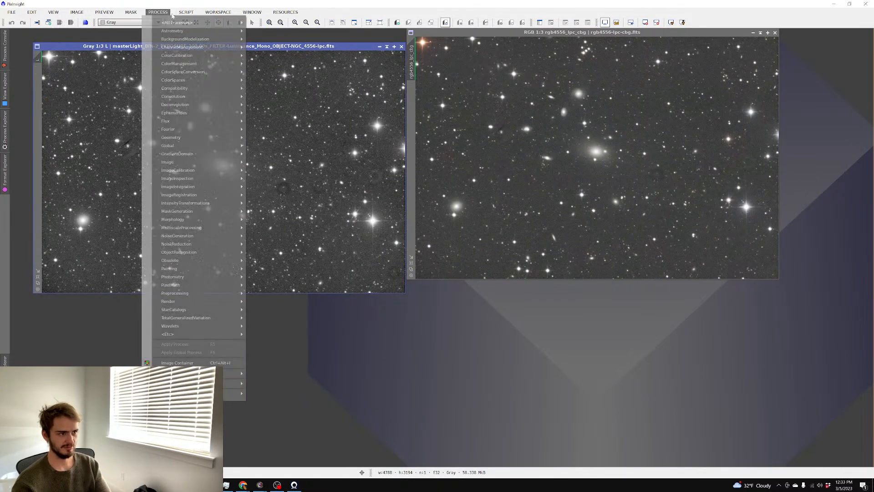
mouse_move(173, 23)
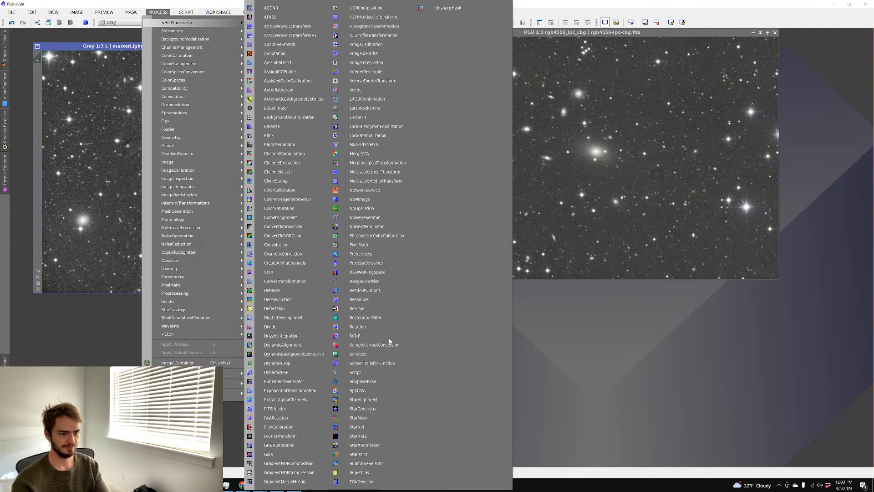
click(360, 99)
click(579, 321)
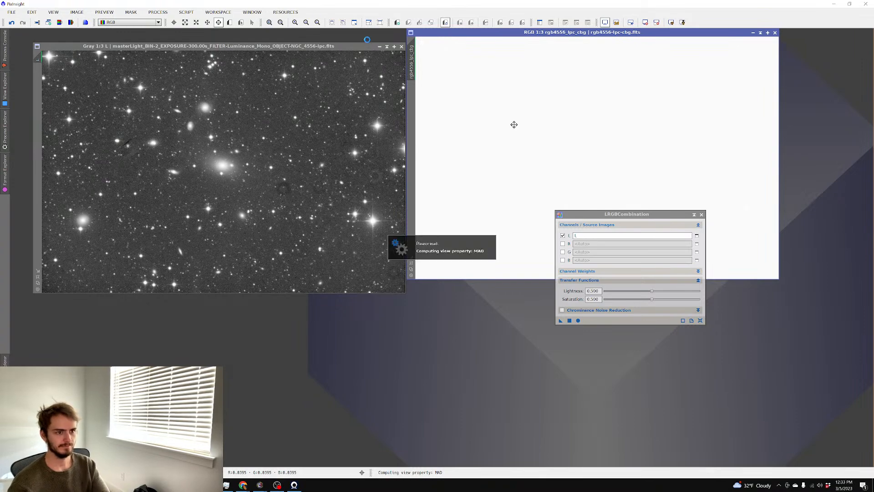
Minimize L, move the RGB image left, and define Preview01 around the central galaxies
click(380, 46)
drag(554, 36, 261, 66)
click(230, 22)
drag(309, 103, 243, 161)
click(118, 127)
scroll(420, 110, up, 1)
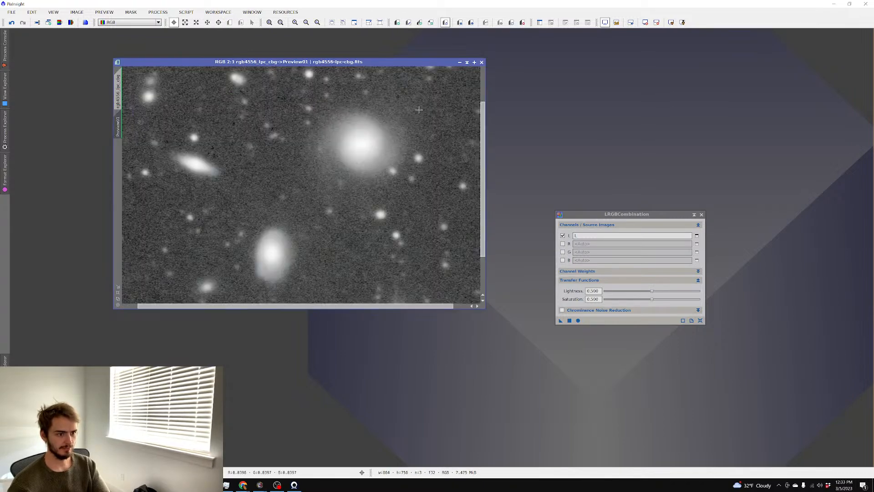
Open BlurXTerminator from the All Processes list
click(158, 12)
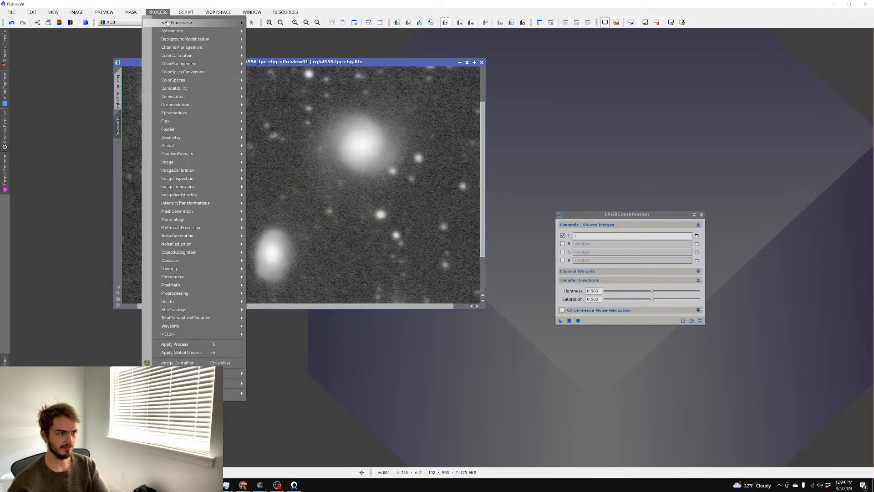
mouse_move(196, 23)
click(295, 144)
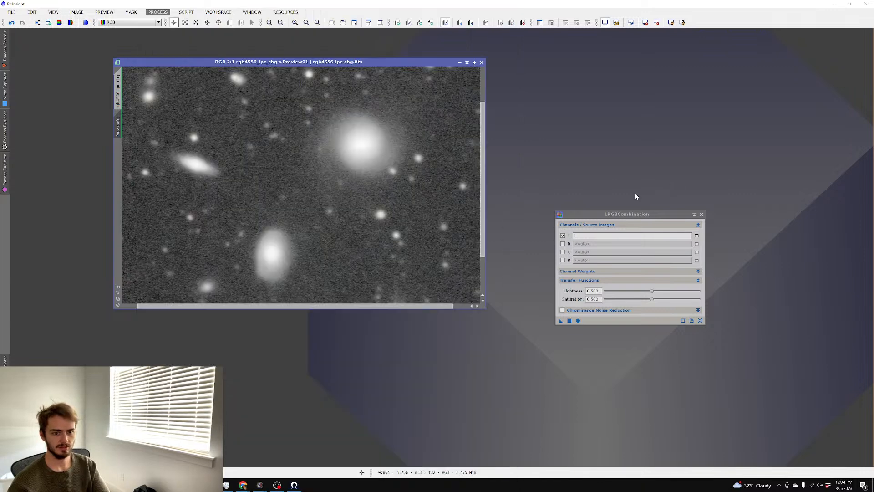
Test BlurXTerminator on Preview01 with star halos 0.11 and nonstellar sharpening 0.19
click(538, 291)
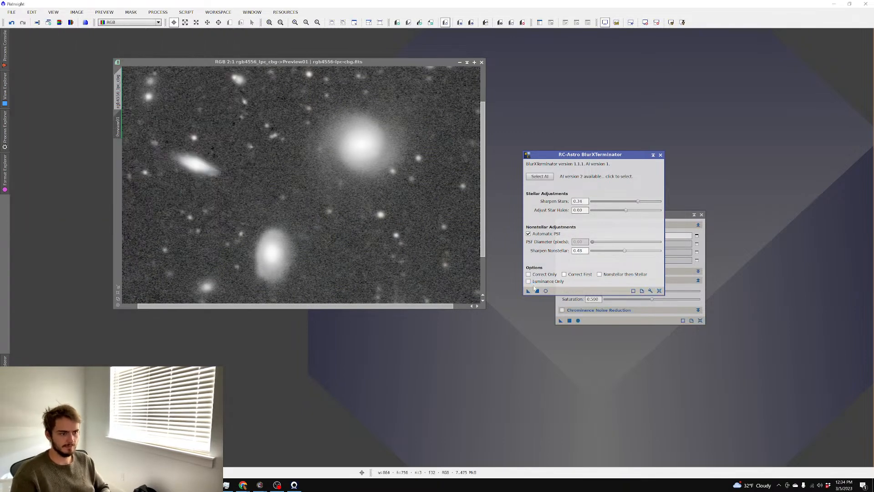
scroll(359, 214, down, 1)
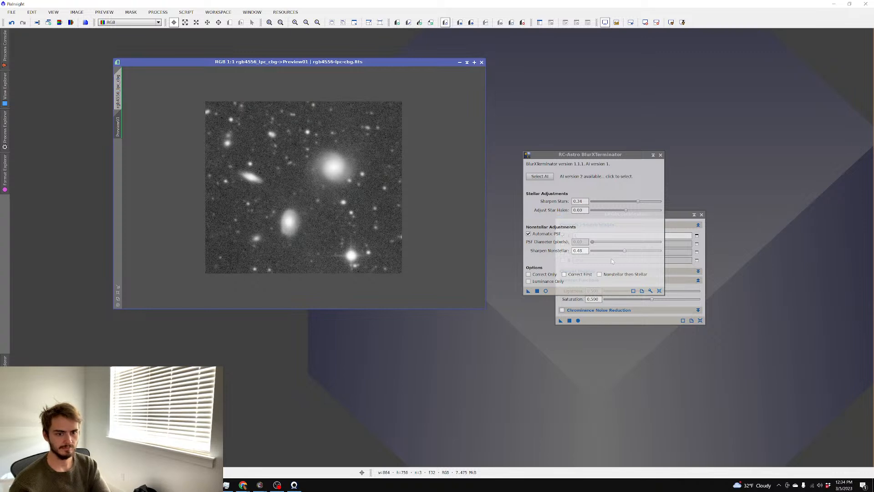
click(626, 213)
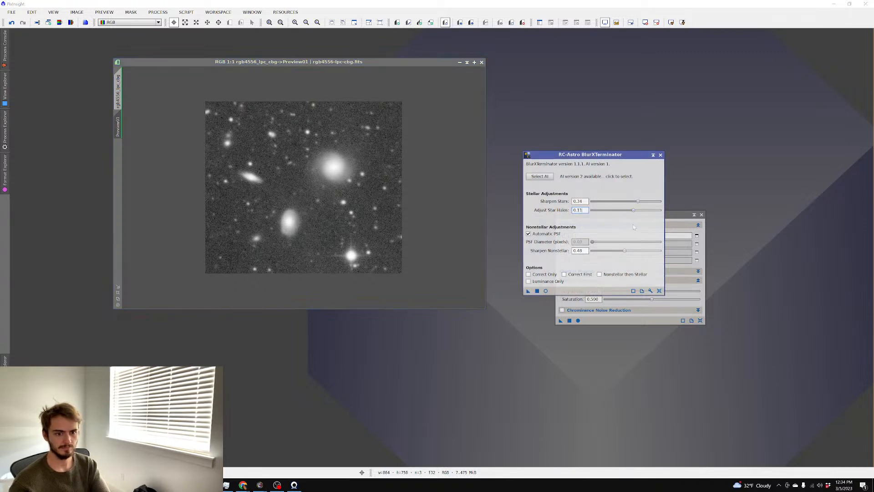
drag(625, 253, 608, 255)
drag(528, 291, 400, 205)
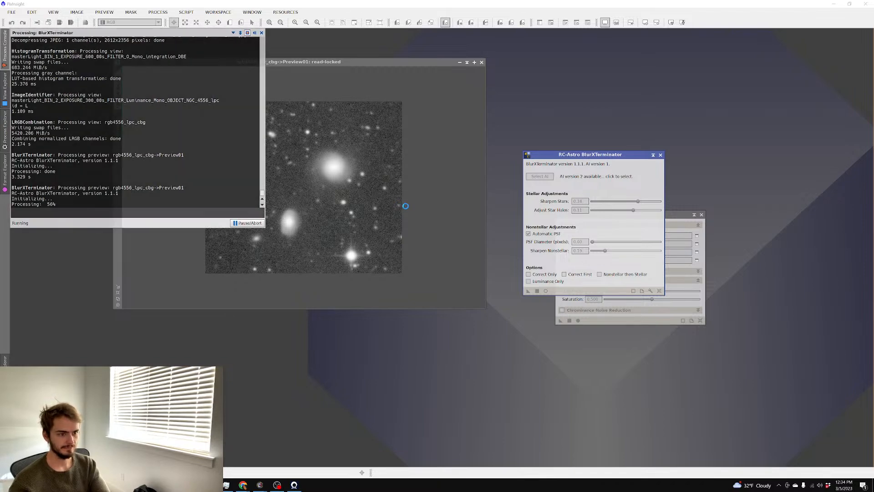
scroll(407, 207, up, 2)
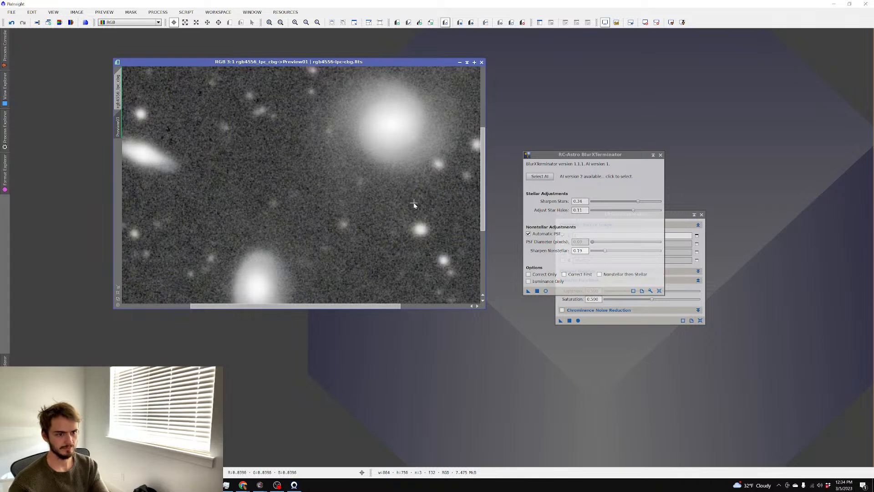
Apply BlurXTerminator to the full rgb4556_lpc_cbg image
click(117, 91)
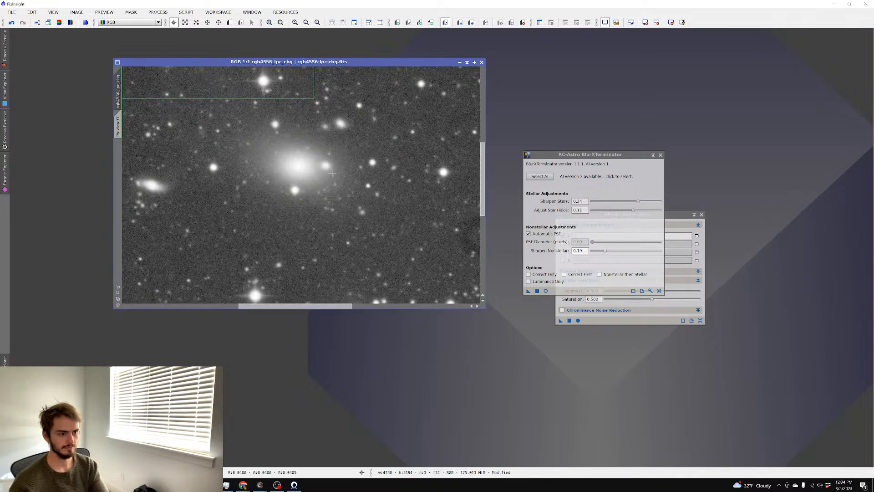
click(537, 291)
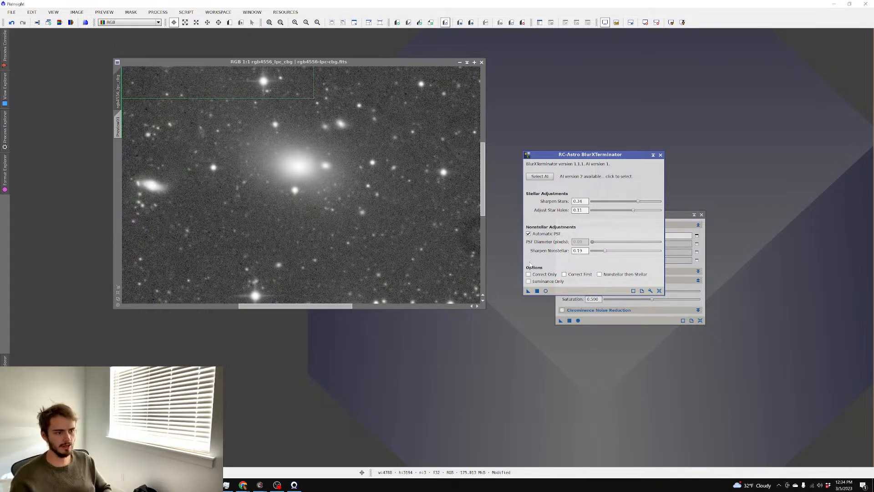
scroll(338, 125, up, 2)
scroll(346, 142, down, 3)
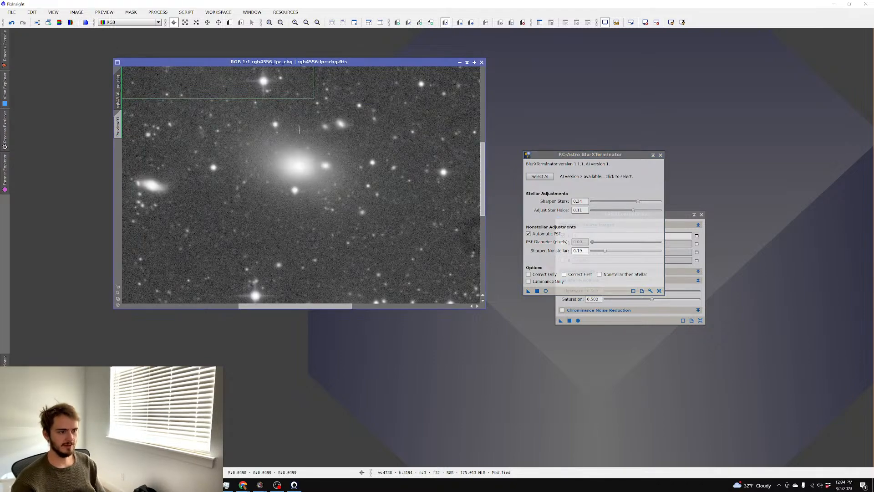
scroll(229, 101, up, 2)
Pan the image and toggle undo/redo repeatedly to compare stars before and after sharpening
click(219, 22)
scroll(412, 186, down, 1)
drag(416, 188, 76, 50)
click(12, 23)
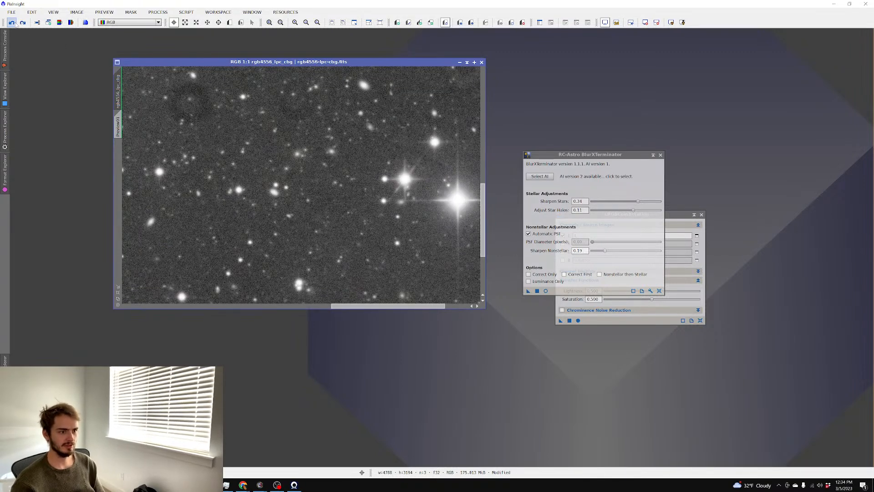
click(21, 23)
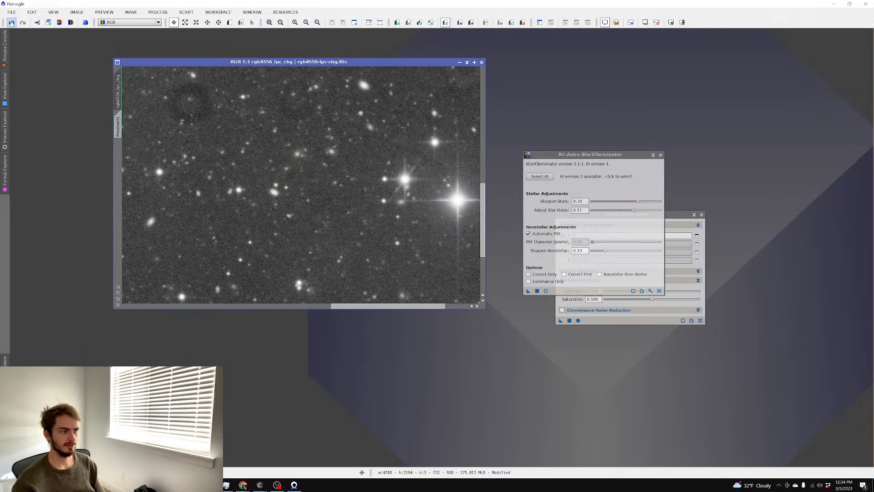
click(12, 23)
click(23, 23)
click(12, 22)
click(23, 23)
click(13, 23)
click(22, 22)
Compare the upper-left star field with and without sharpening, keeping the sharpening applied
scroll(212, 149, down, 2)
scroll(212, 149, up, 2)
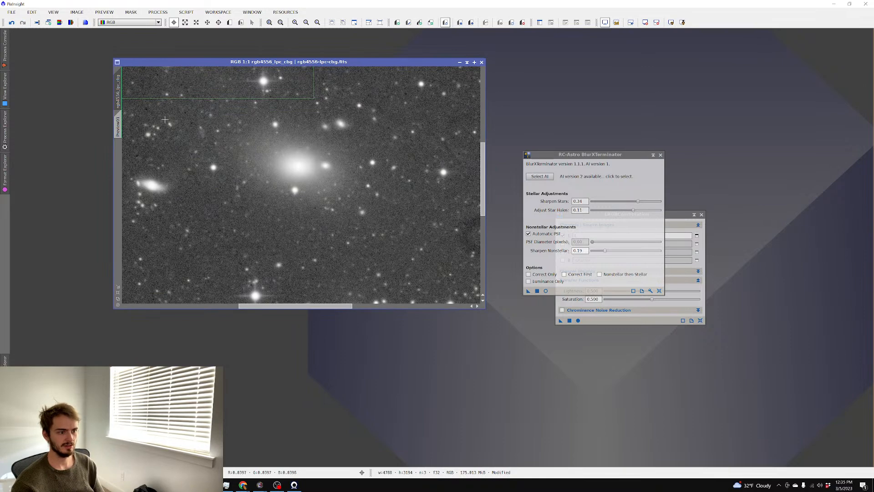
click(218, 22)
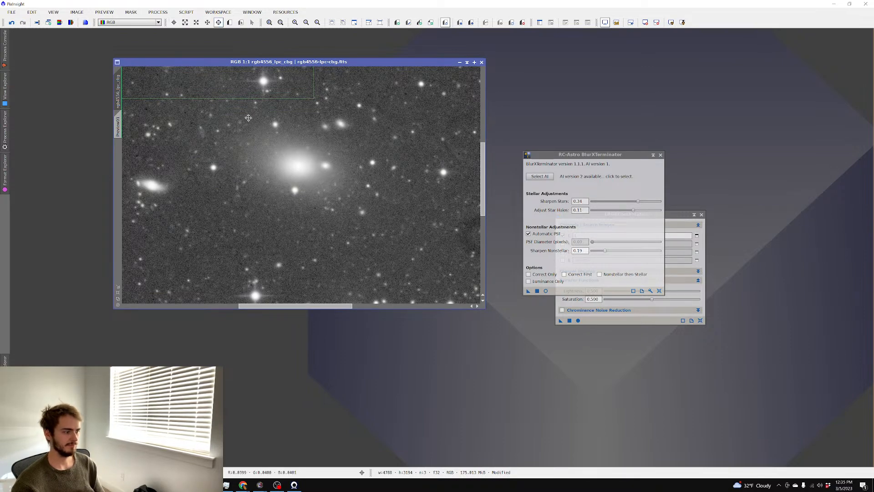
scroll(187, 115, down, 1)
drag(187, 115, 280, 178)
scroll(278, 176, up, 1)
drag(137, 71, 142, 98)
click(12, 22)
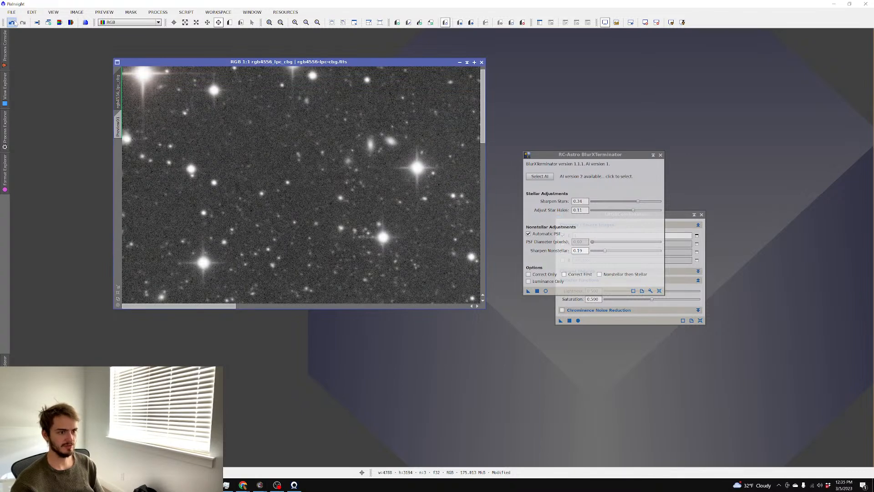
click(23, 22)
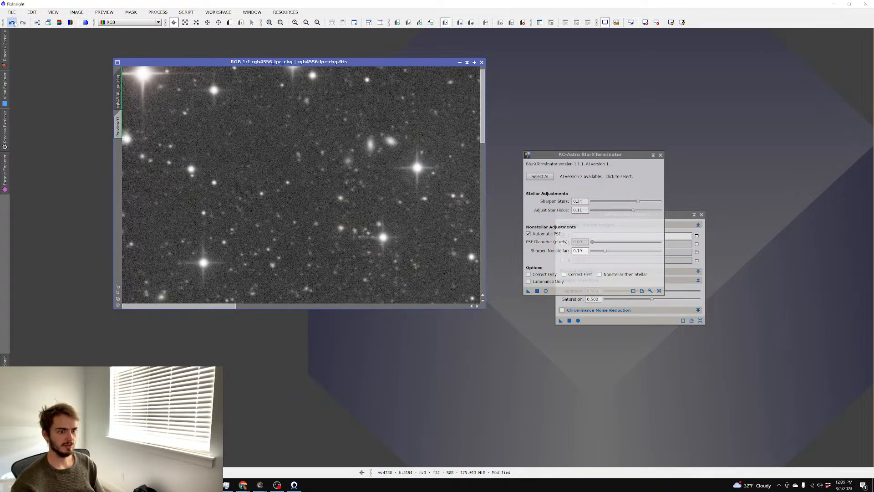
click(12, 22)
click(23, 22)
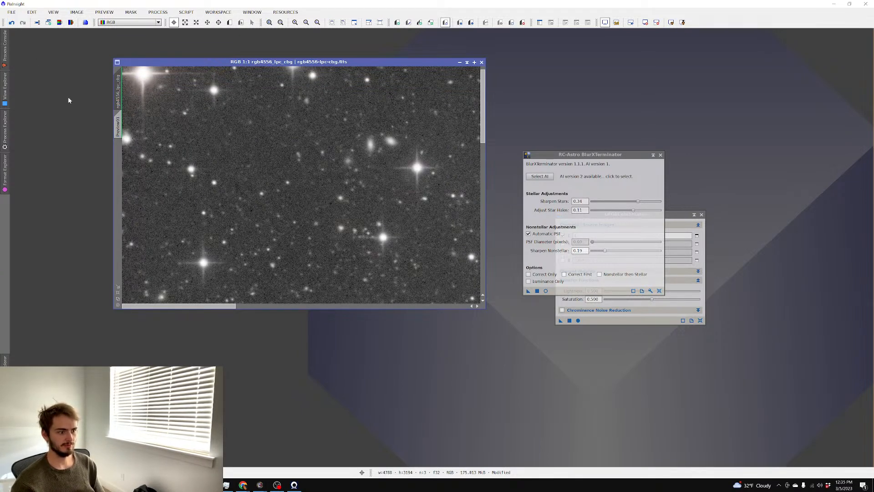
Maximize the image, close BlurXTerminator and LRGBCombination, and reset the screen stretch to linear
click(474, 63)
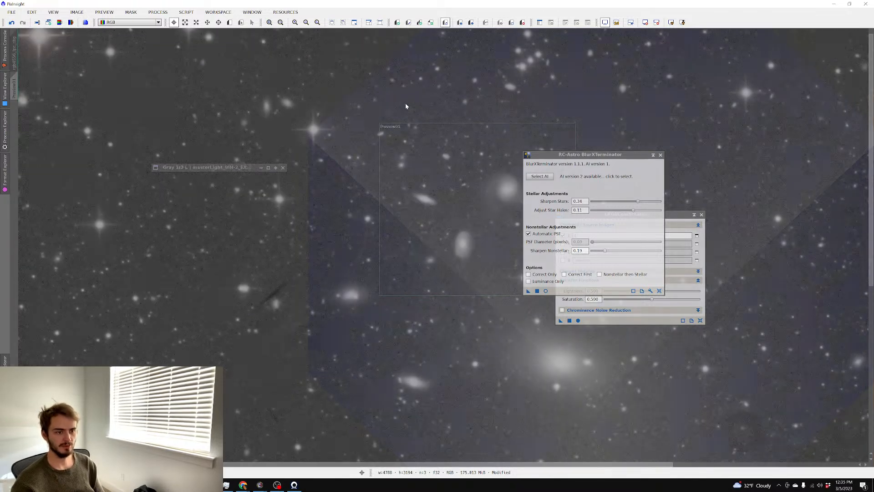
scroll(404, 105, down, 3)
scroll(403, 105, up, 2)
click(661, 154)
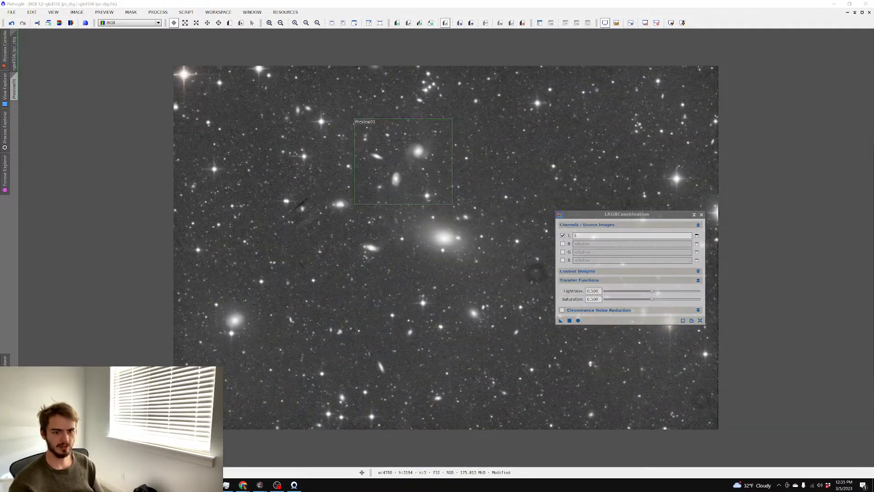
click(702, 214)
right_click(531, 143)
mouse_move(592, 252)
click(689, 276)
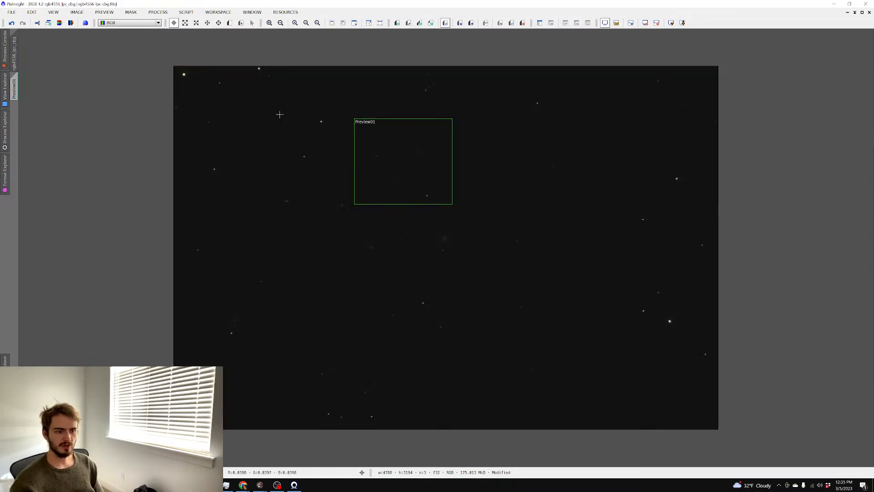
Open HistogramTransformation reset, with an enlarged real-time preview
click(158, 12)
mouse_move(165, 23)
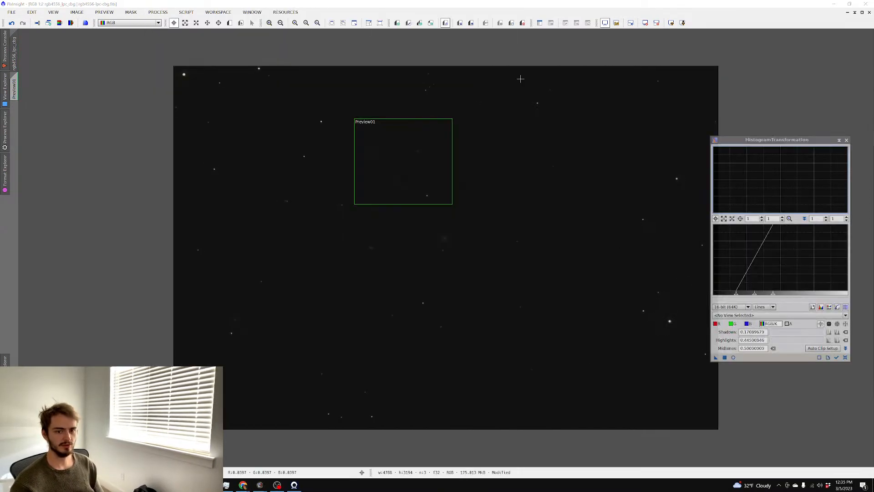
click(373, 26)
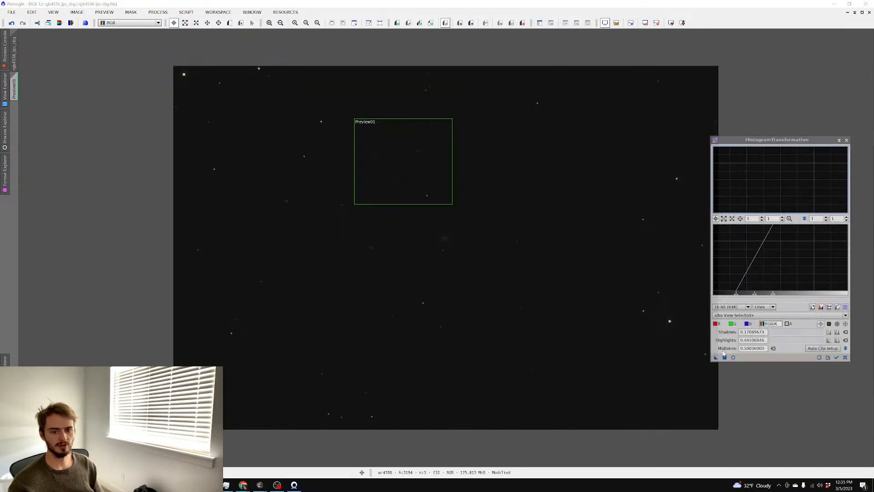
click(846, 357)
click(733, 357)
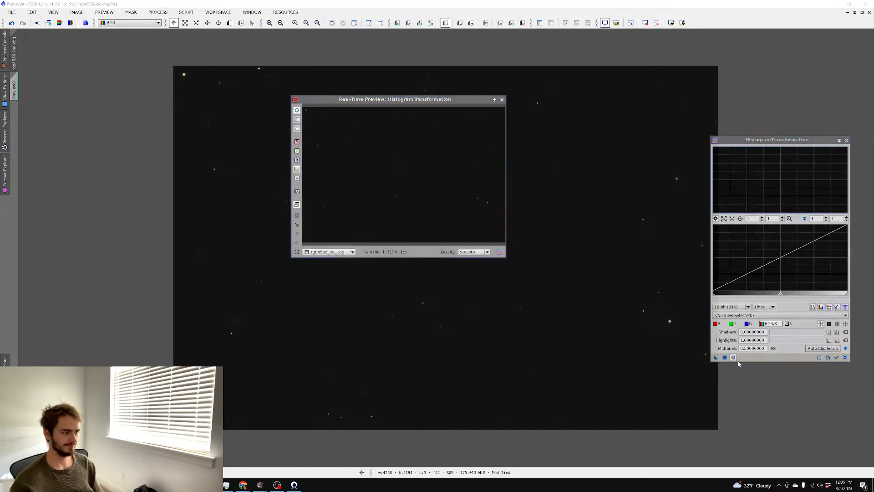
click(495, 100)
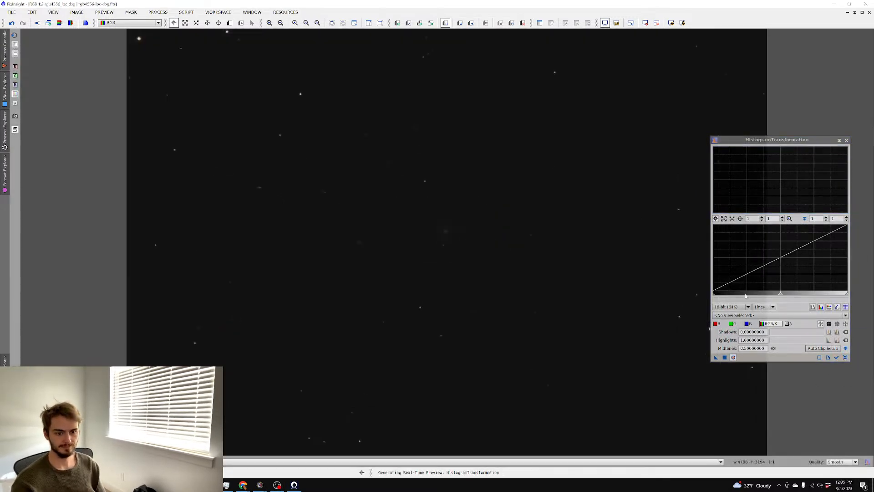
Apply two stretches: midtones dragged left with clipped shadows, then shadows raised further
drag(769, 297, 716, 295)
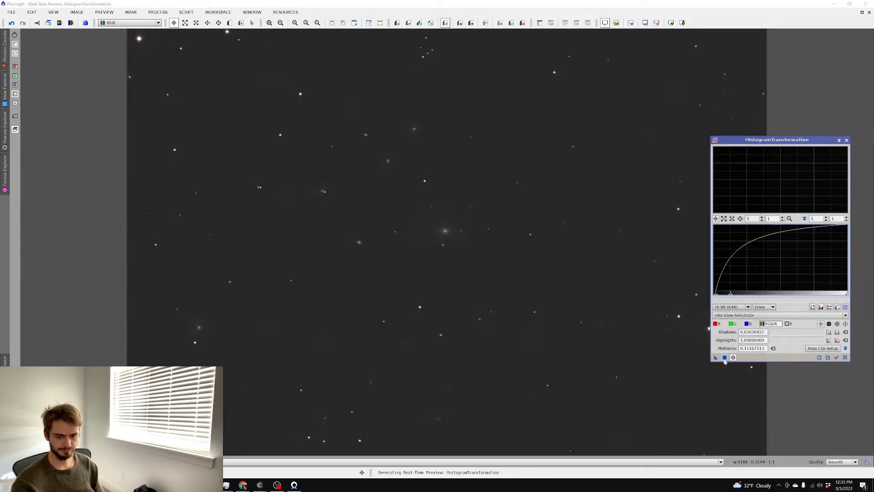
click(725, 357)
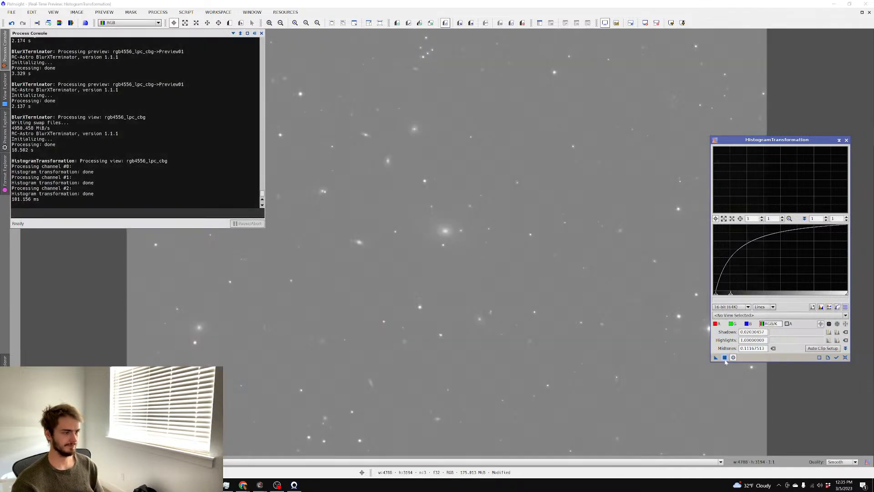
drag(716, 294, 730, 297)
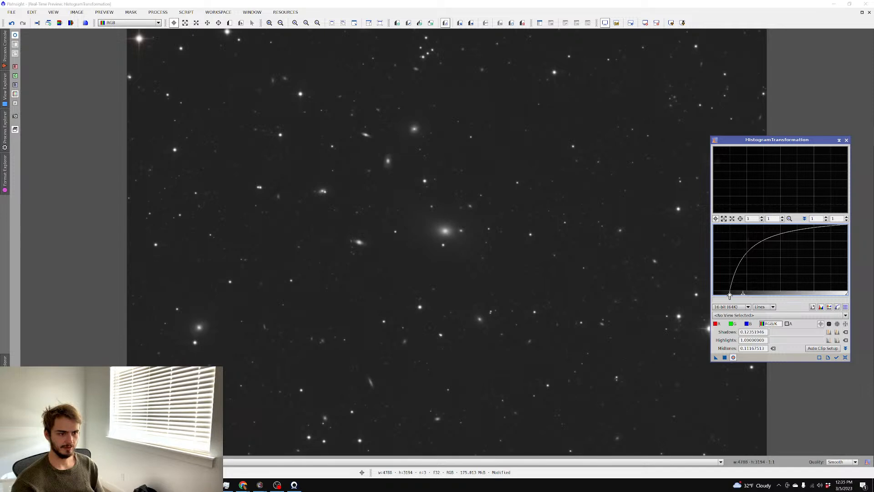
click(724, 357)
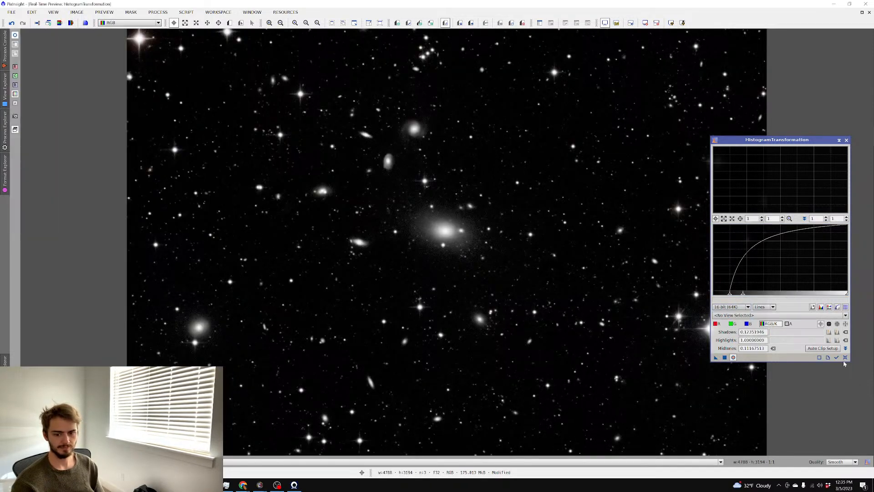
Apply another stretch with brighter midtones and a darker background
click(845, 357)
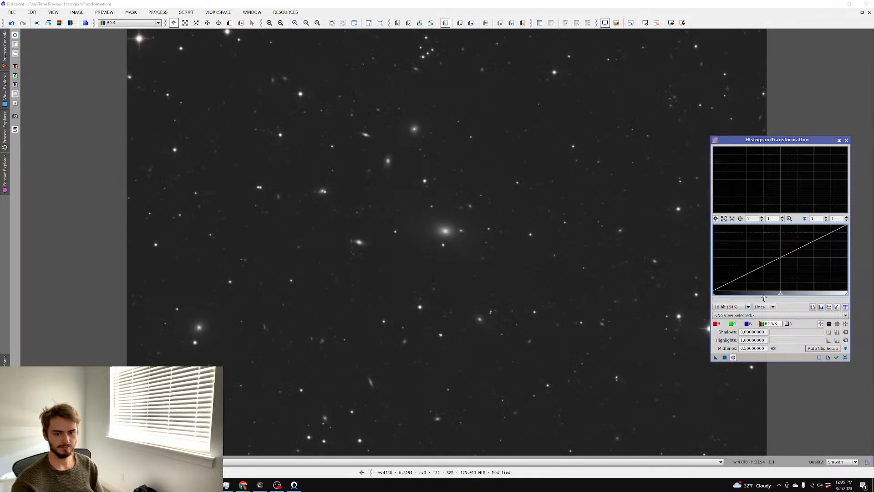
drag(764, 298, 727, 296)
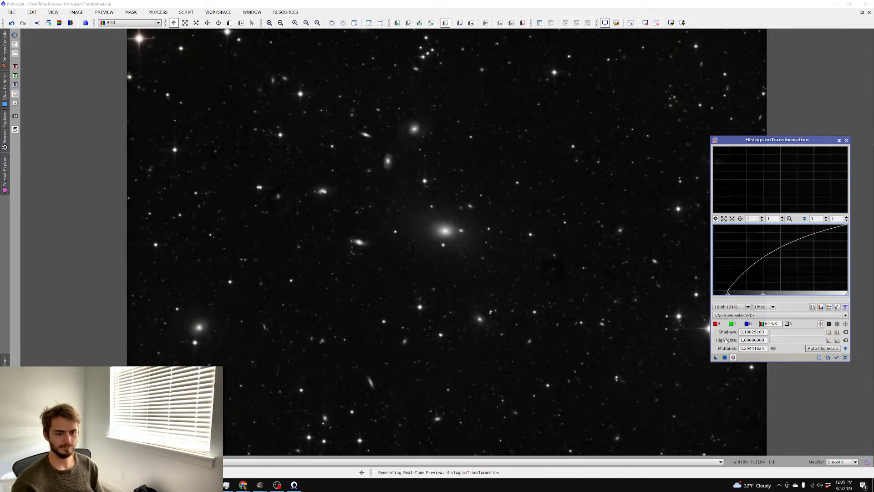
click(724, 358)
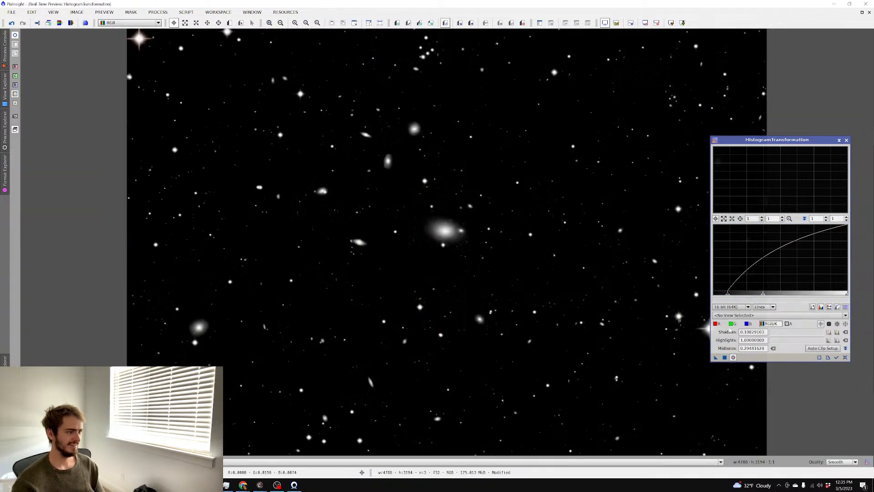
Apply a final stretch with shadows 0.01015229 and midtones 0.30862069
click(846, 357)
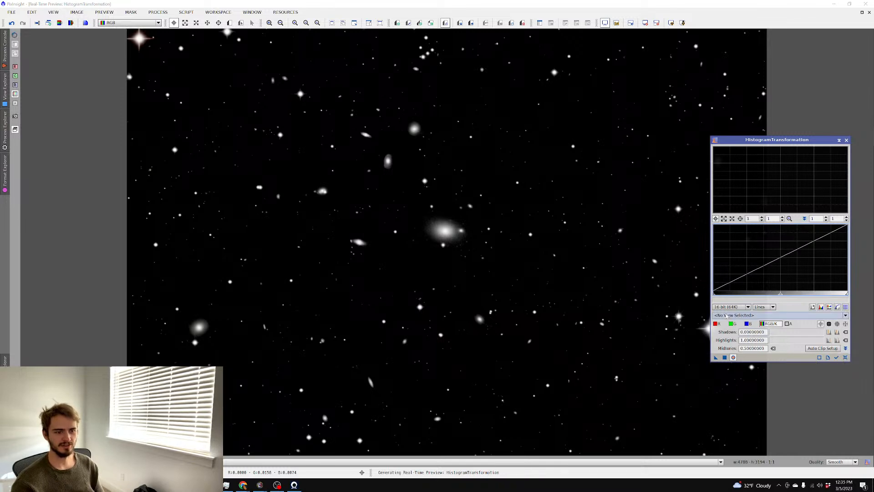
drag(769, 296, 745, 296)
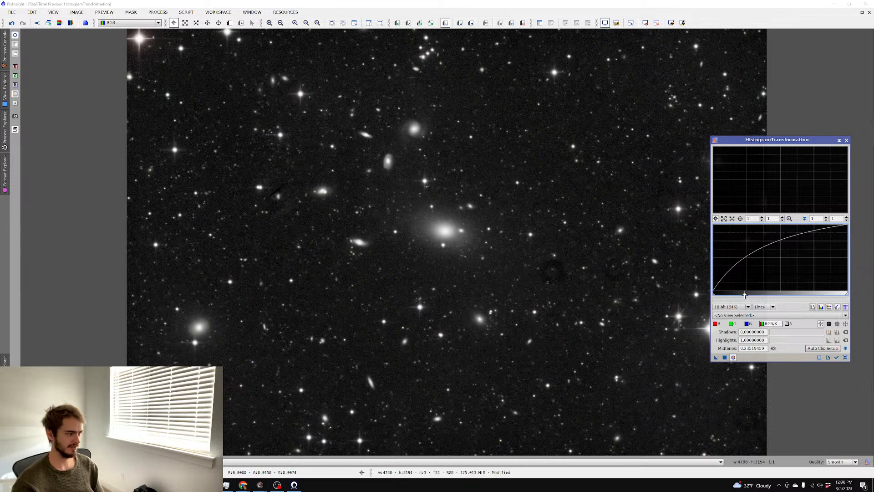
drag(714, 294, 716, 297)
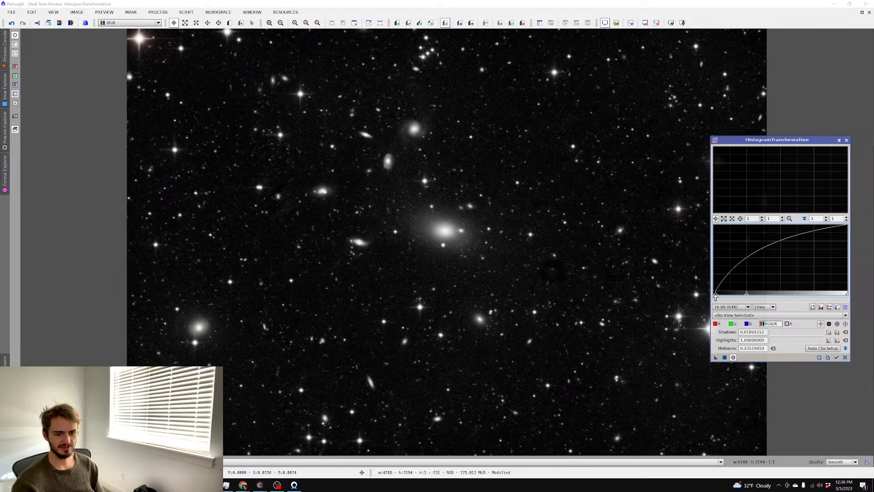
drag(747, 294, 714, 296)
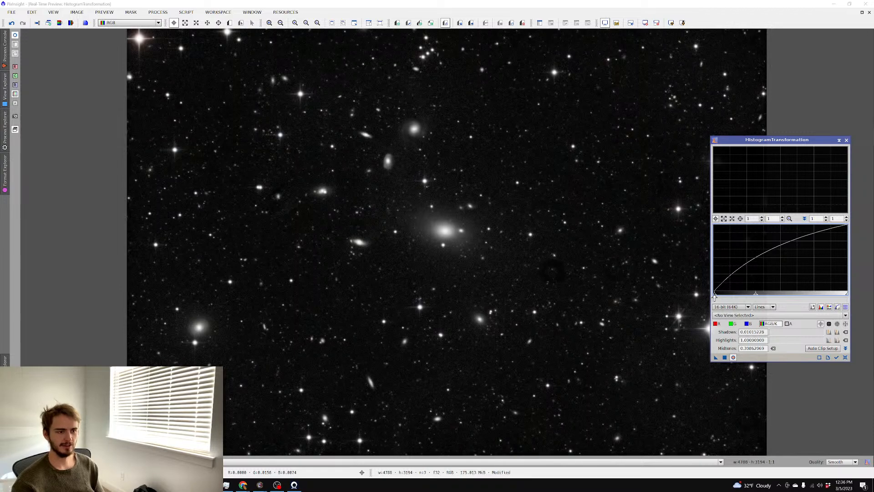
click(724, 357)
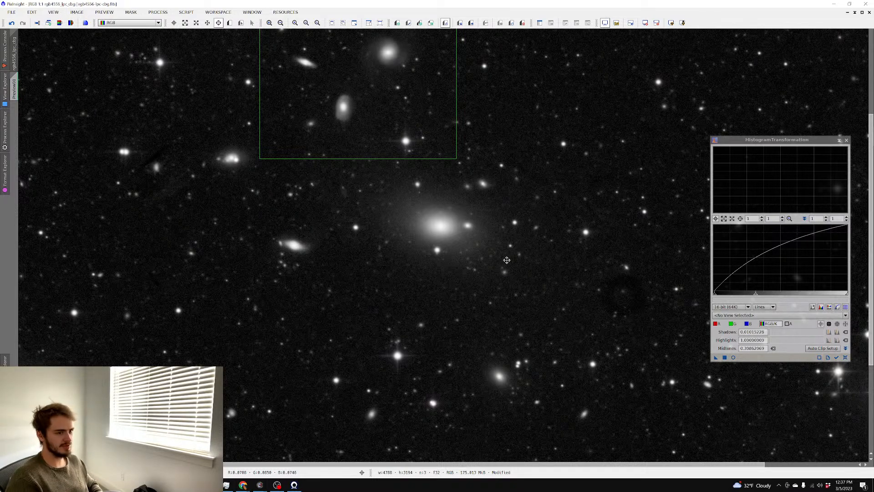
Inspect the stretched galaxy field and close HistogramTransformation, leaving rgb4556_lpc_cbg alone
scroll(593, 148, up, 1)
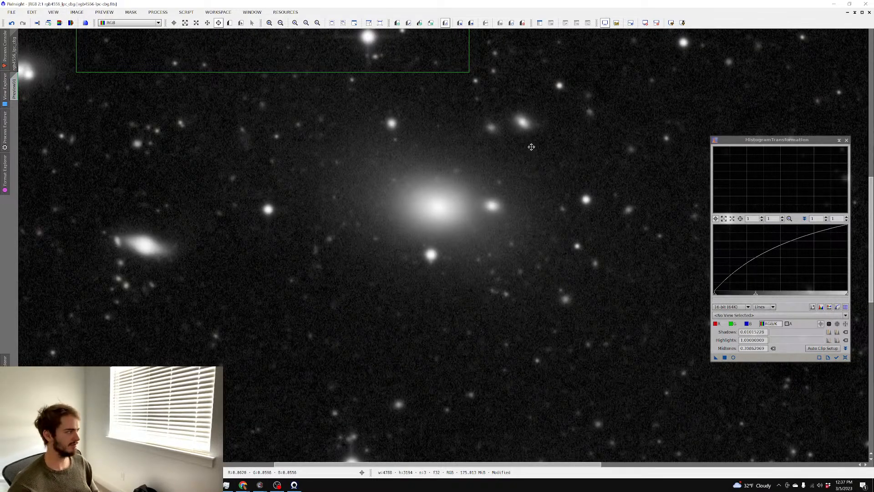
scroll(529, 146, up, 2)
scroll(525, 142, down, 6)
scroll(526, 141, up, 3)
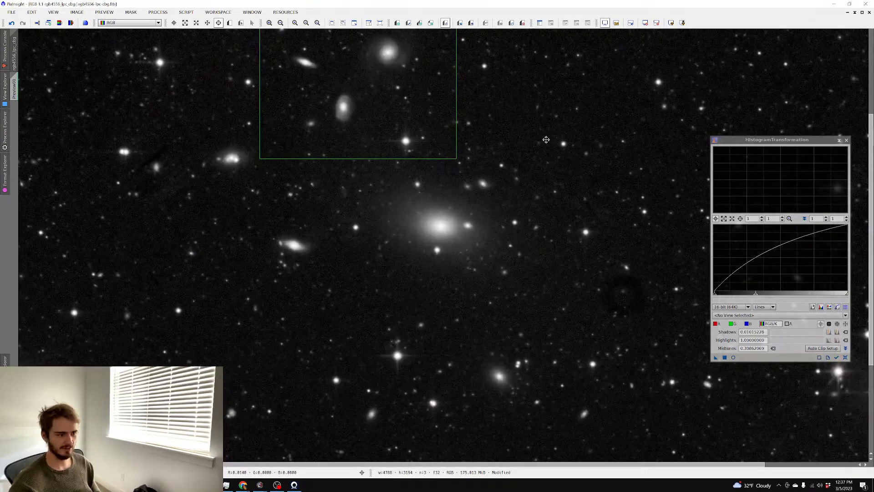
click(157, 12)
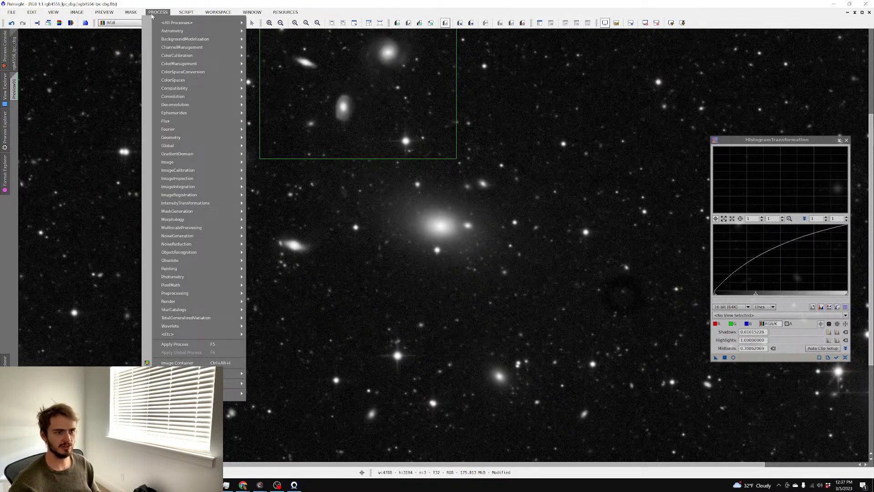
click(297, 98)
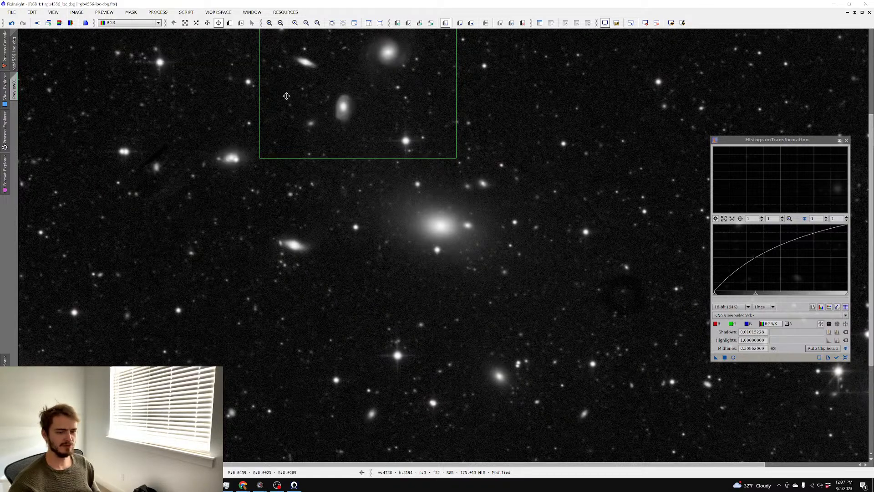
scroll(289, 94, up, 1)
scroll(287, 96, down, 3)
scroll(287, 96, up, 1)
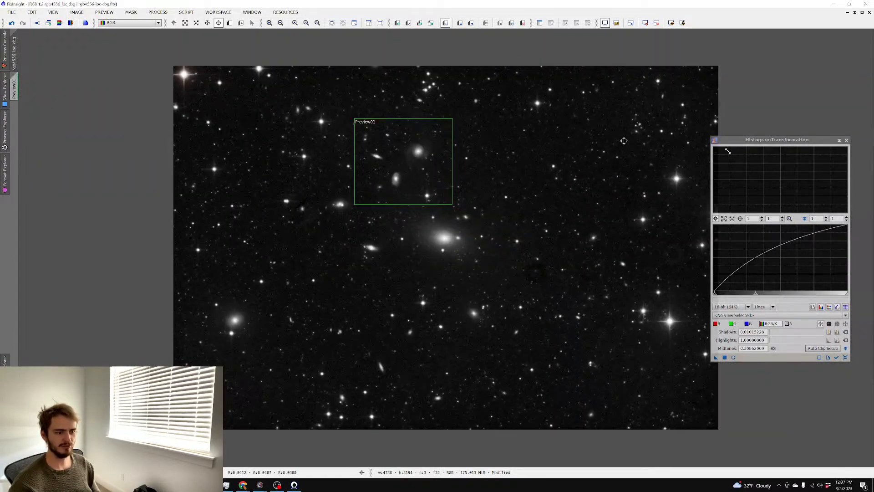
click(847, 140)
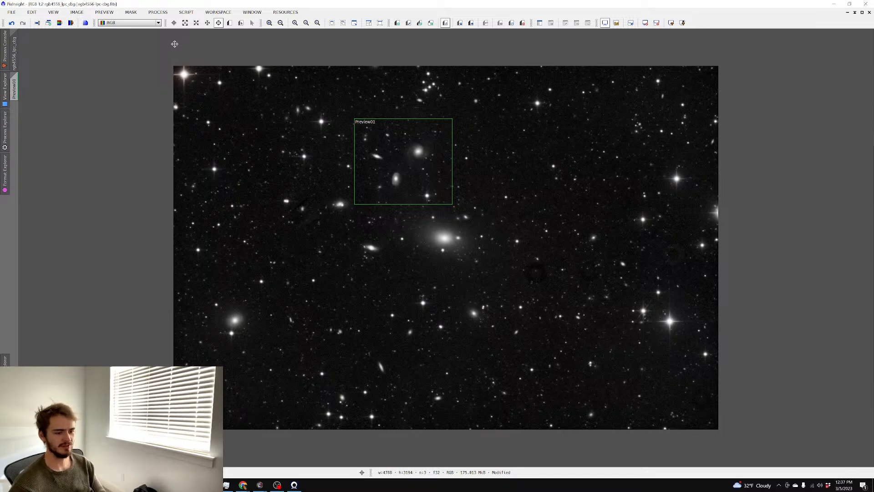
scroll(172, 42, up, 2)
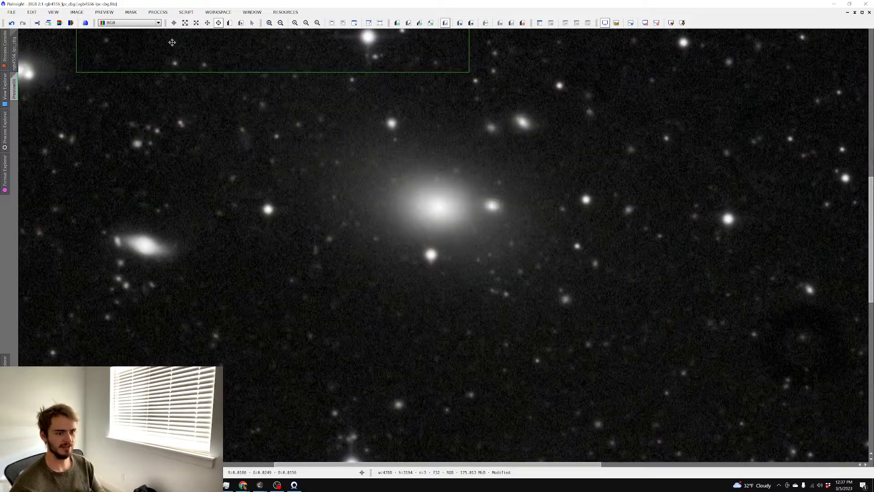
scroll(172, 42, down, 1)
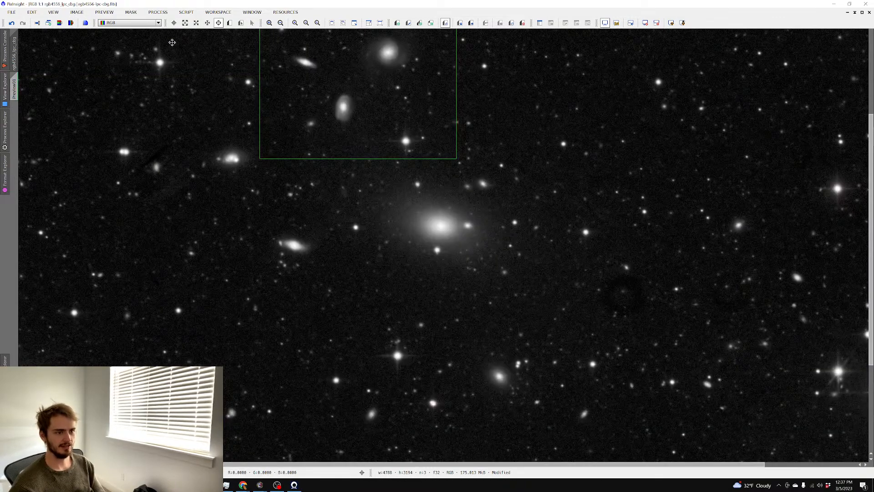
scroll(172, 42, down, 1)
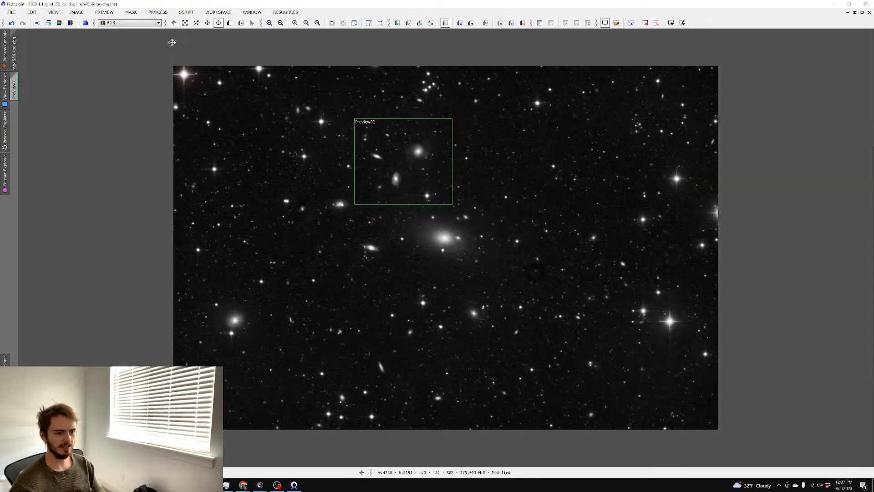
scroll(173, 43, up, 1)
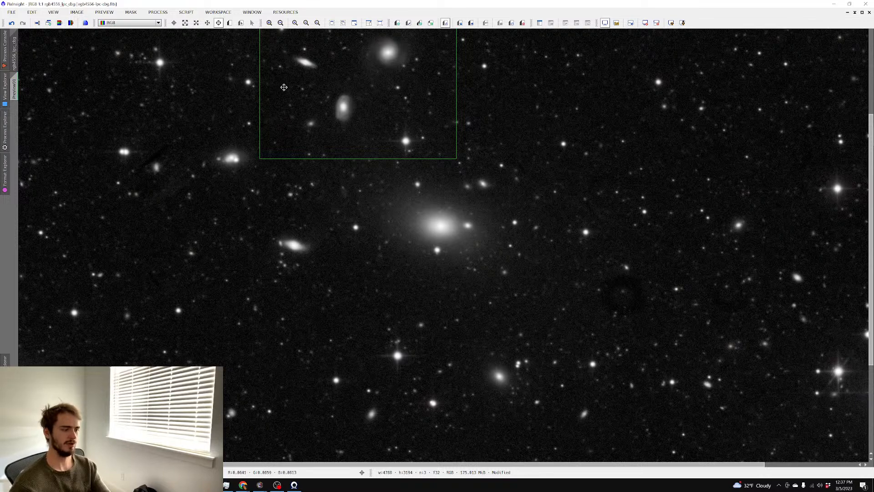
In the Save As dialog, create a new folder 4556 under master and open it
key(ctrl+shift+s)
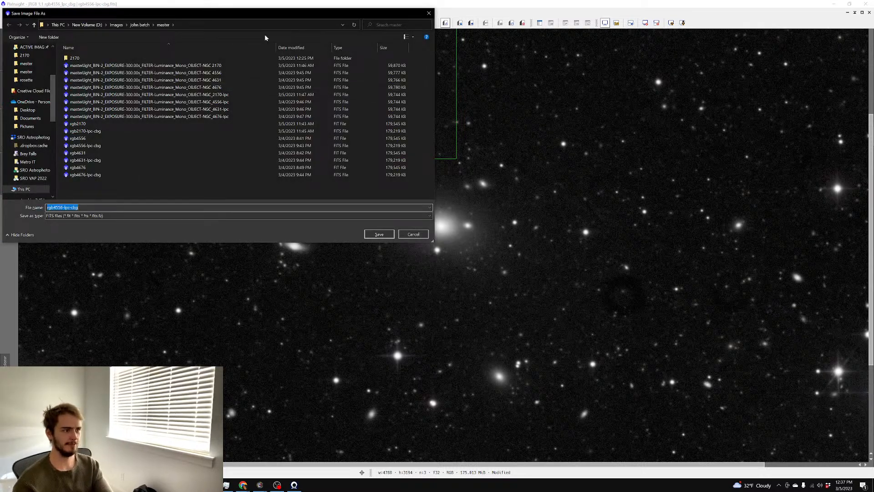
right_click(159, 193)
mouse_move(132, 273)
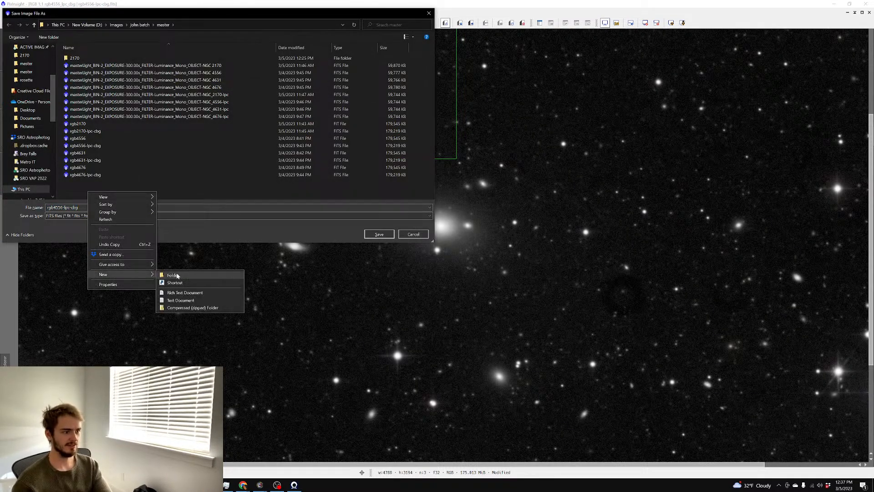
click(177, 276)
text(4556)
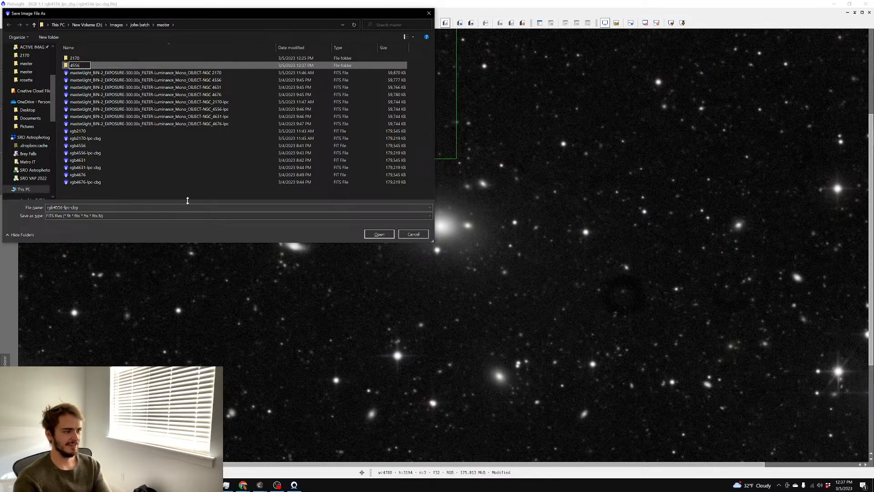
key(Return)
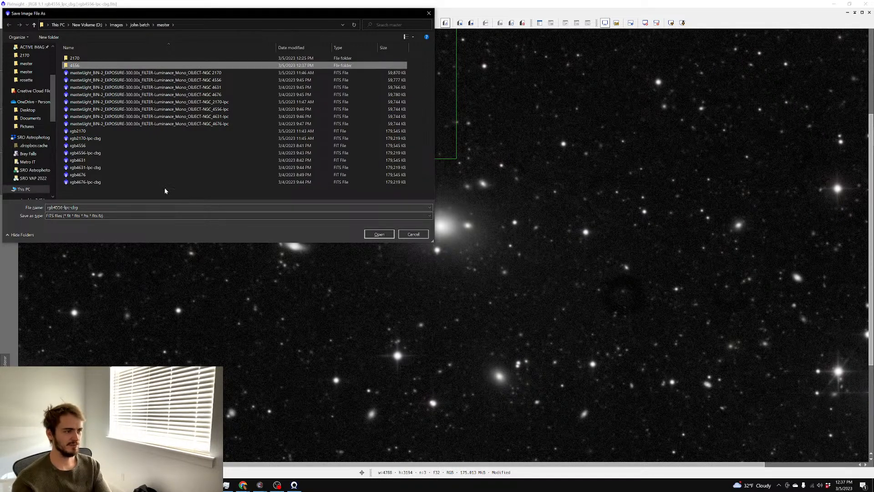
double_click(95, 65)
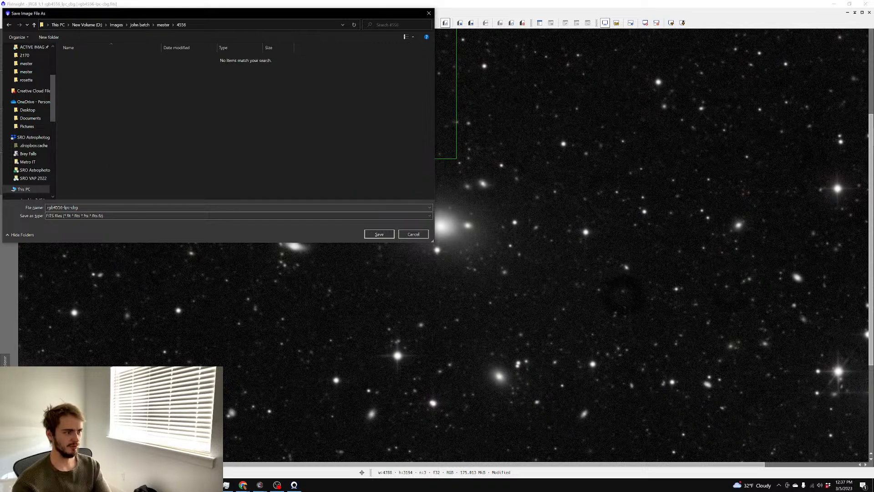
Save the image as rgb4556-lpc-cbg.tif, a 32-bit floating-point TIFF
click(96, 216)
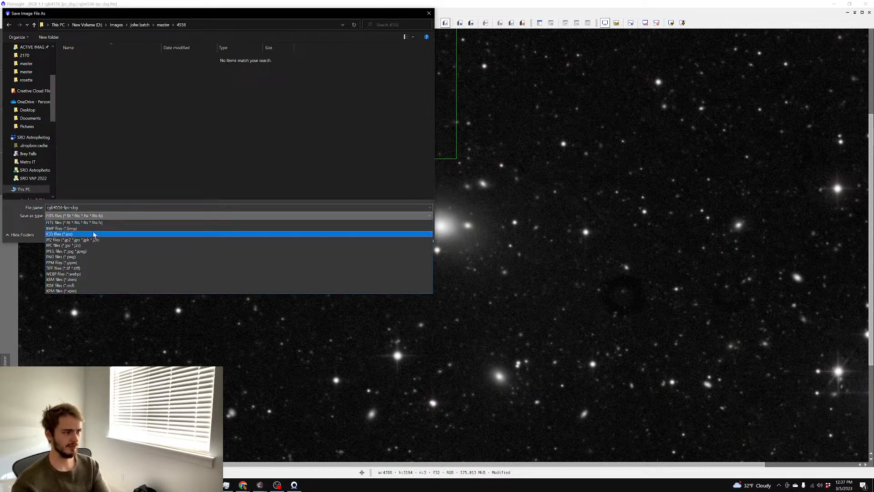
click(97, 268)
click(371, 234)
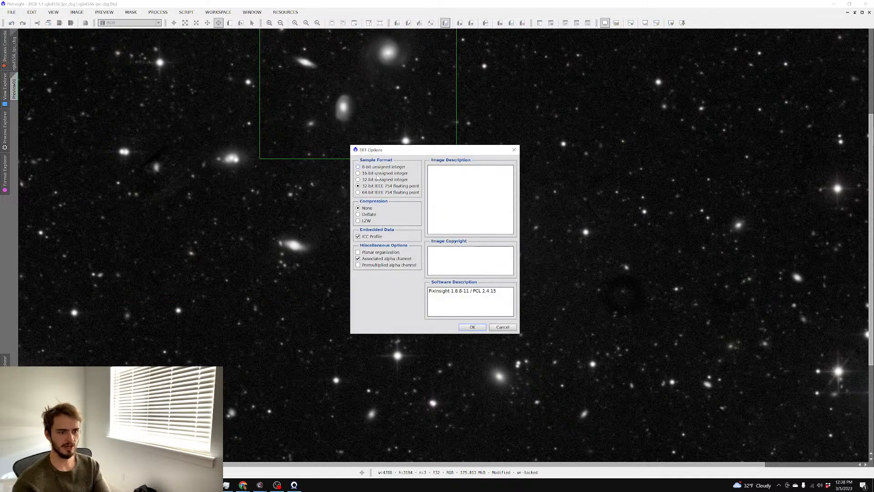
click(471, 328)
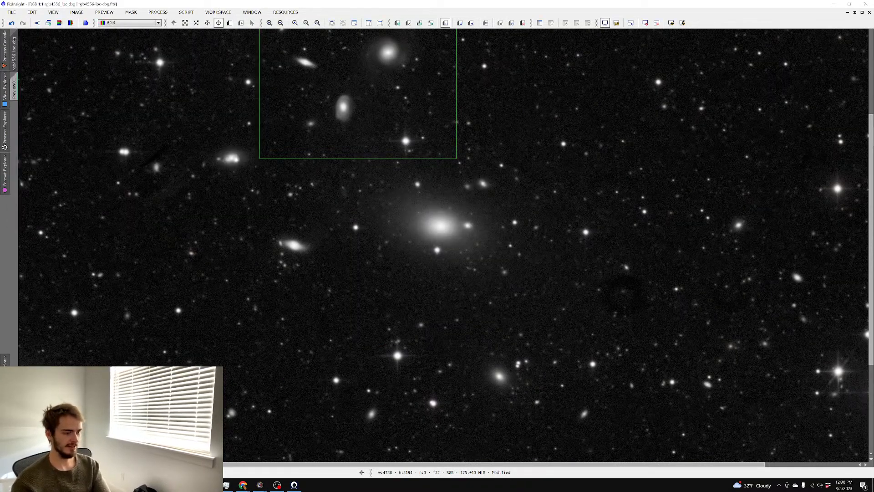
click(210, 485)
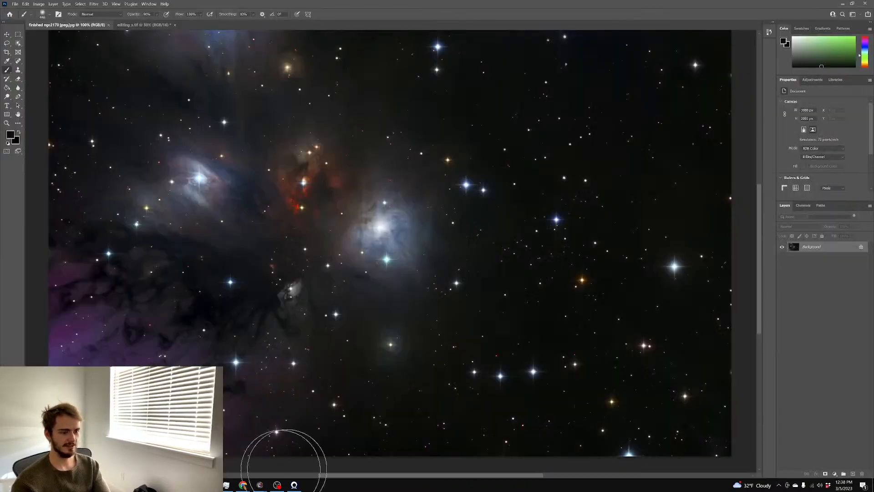
Open the rgb4556-lpc-cbg image from the master/4556 folder
click(15, 4)
click(27, 18)
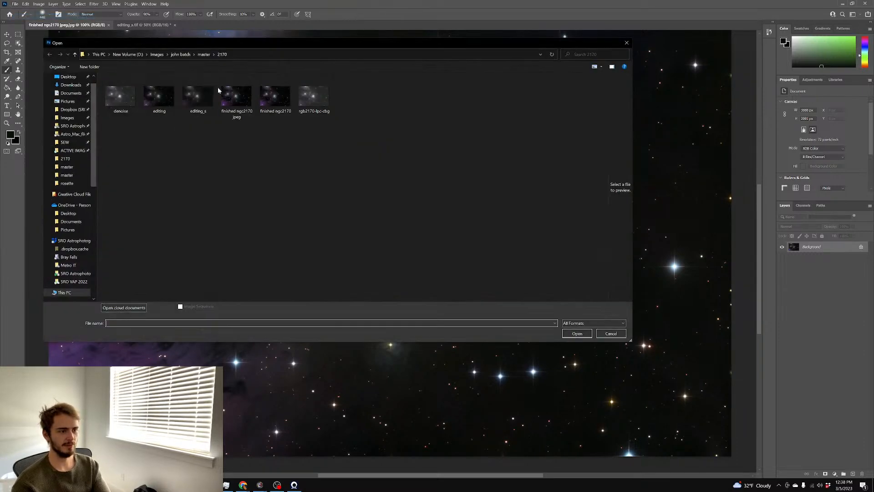
click(198, 57)
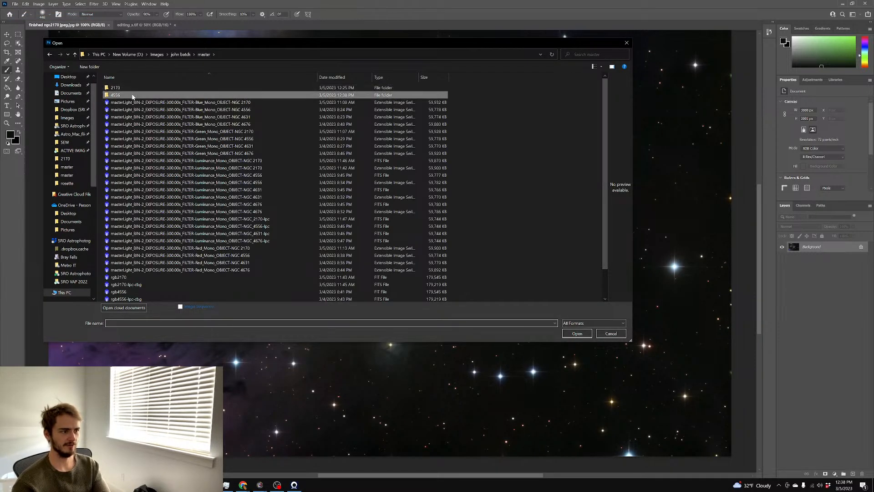
double_click(130, 88)
click(131, 91)
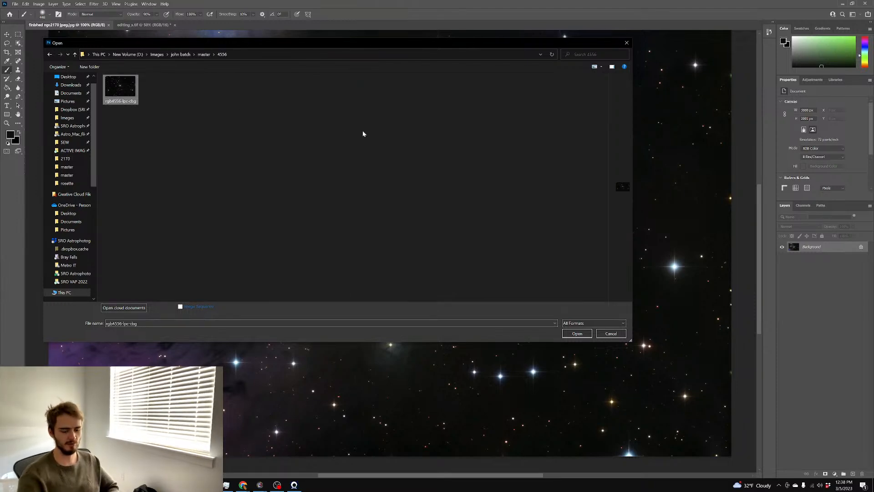
key(Return)
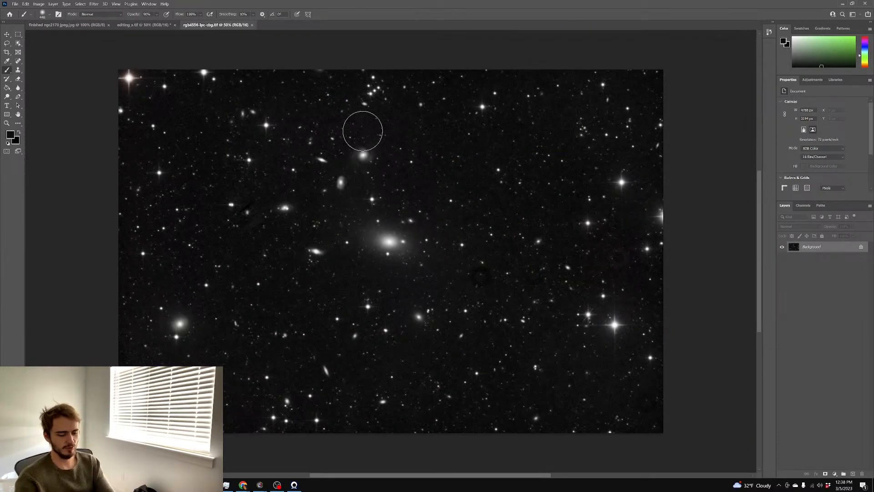
Check the central galaxy up close, then duplicate the background as Layer 1
key(ctrl+plus)
key(ctrl+plus)
key(ctrl+minus)
key(ctrl+minus)
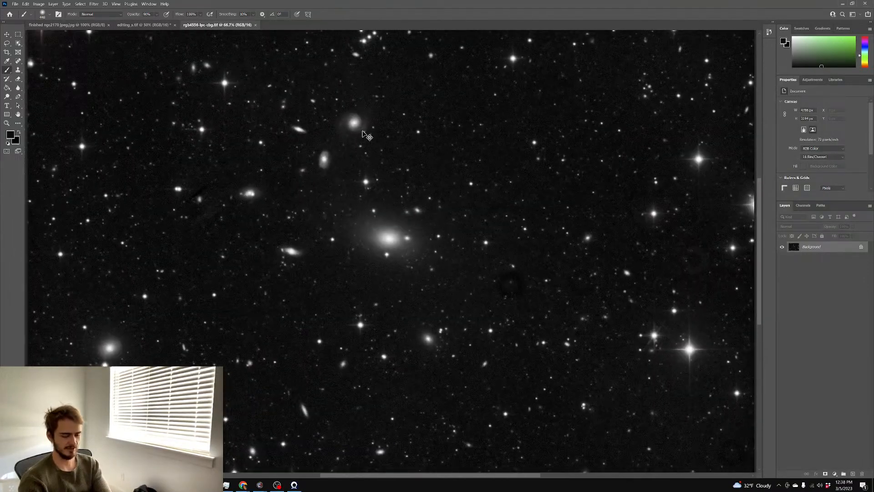
key(ctrl+j)
Try a midtone-darkening Curves adjustment on Layer 1 and cancel it unapplied
key(ctrl+m)
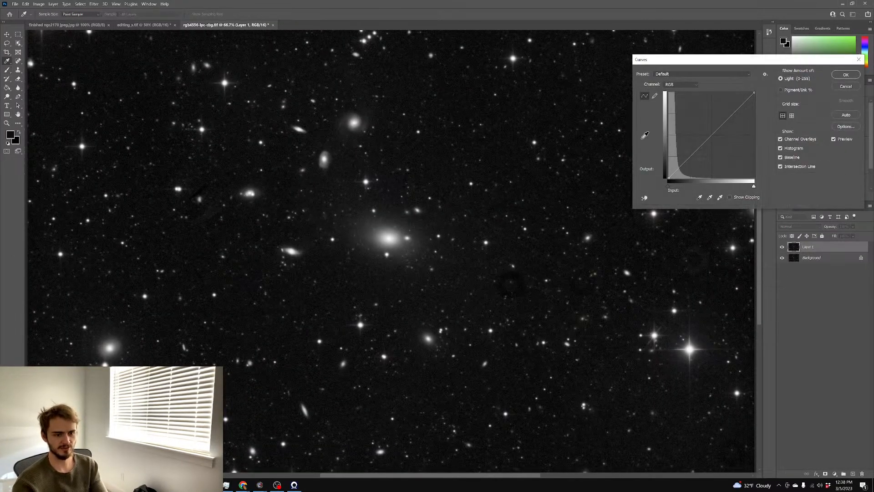
drag(719, 129, 721, 146)
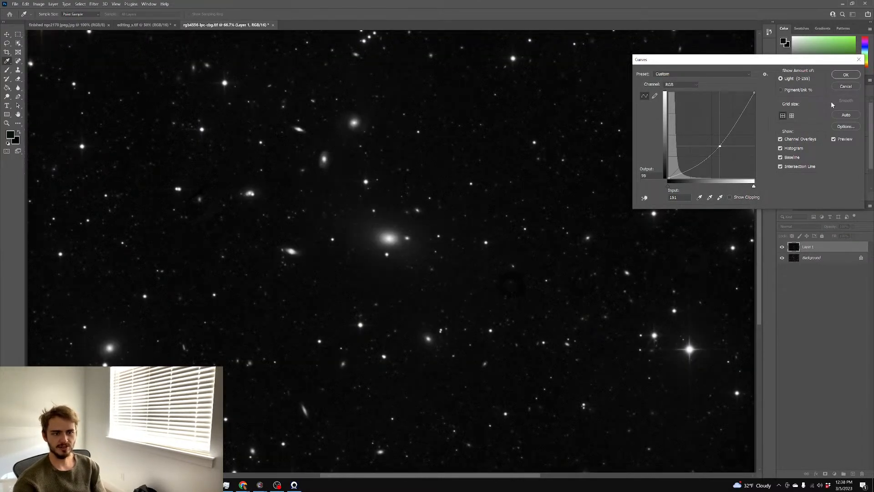
click(848, 87)
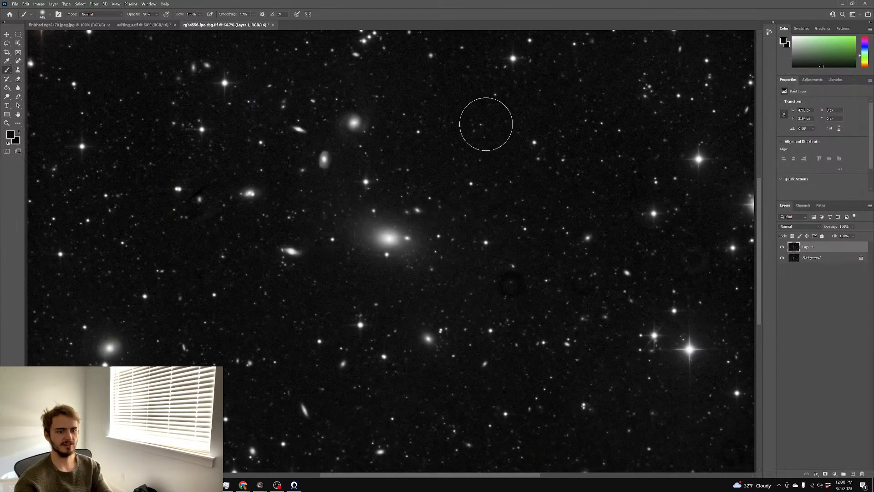
scroll(486, 125, down, 1)
click(18, 35)
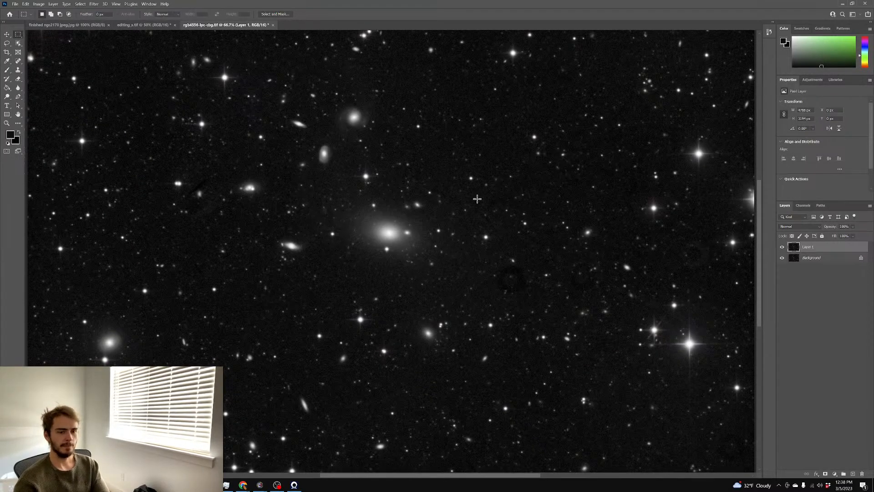
Clone-stamp clean nearby sky over the dark ring right of the central galaxy
drag(490, 257, 525, 295)
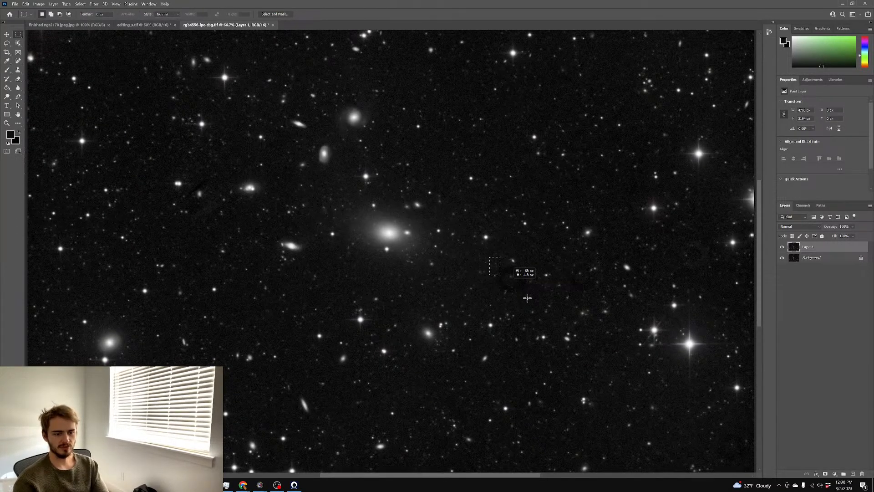
click(528, 297)
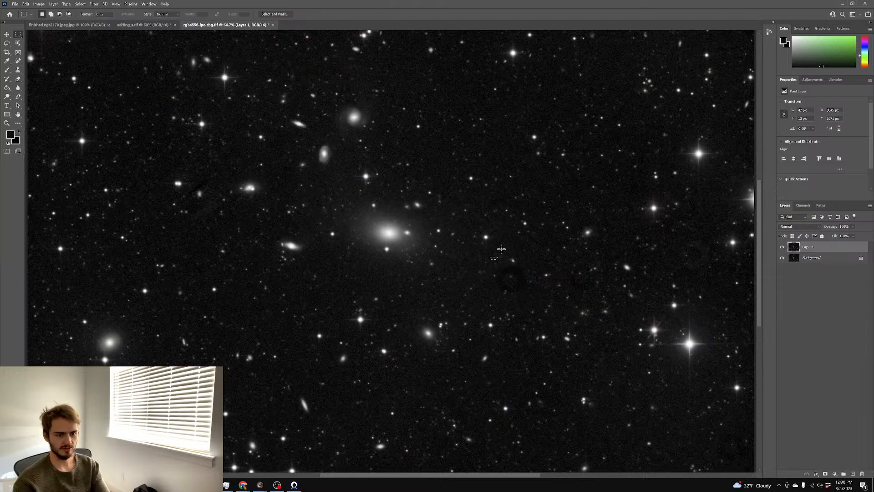
click(18, 70)
alt+click(514, 306)
drag(505, 287, 520, 280)
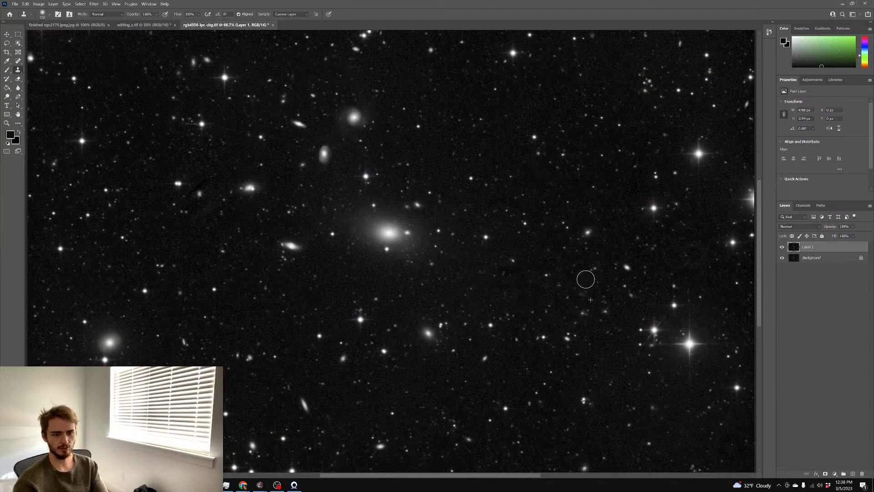
Pan across the image to check the sky around the repaired area
scroll(659, 303, right, 3)
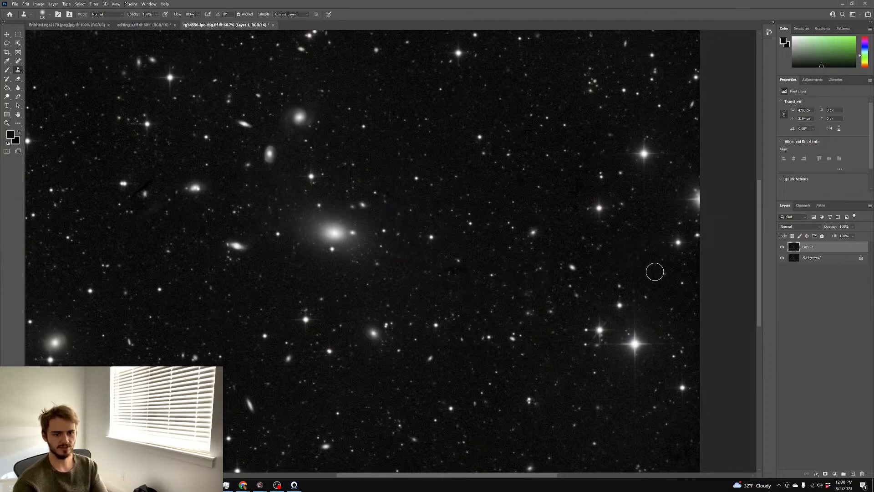
scroll(525, 261, down, 3)
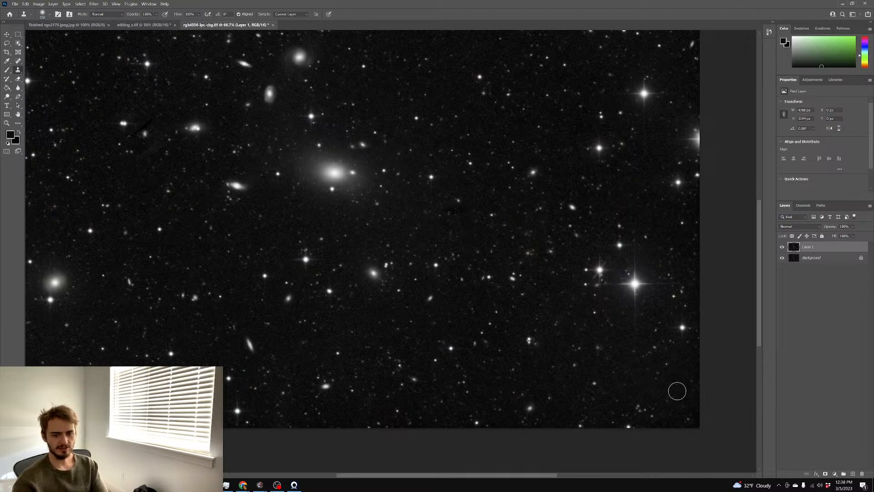
scroll(381, 386, left, 1)
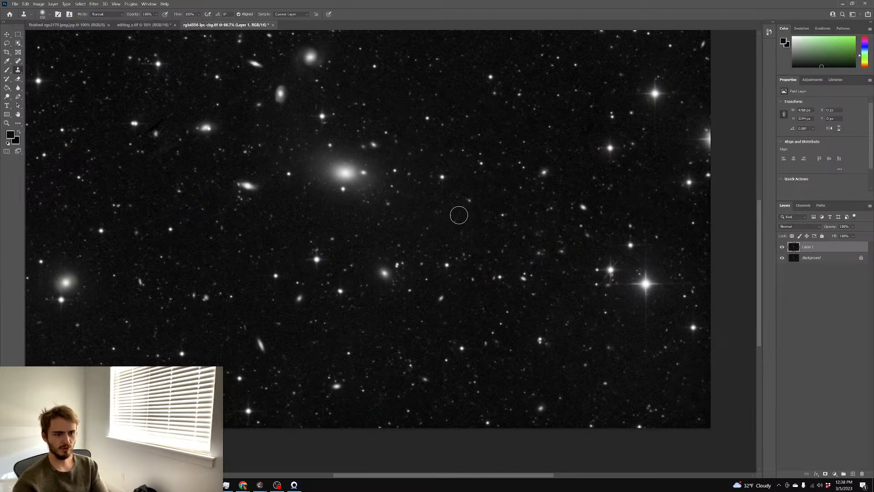
scroll(390, 271, left, 2)
scroll(259, 319, up, 2)
scroll(365, 316, left, 5)
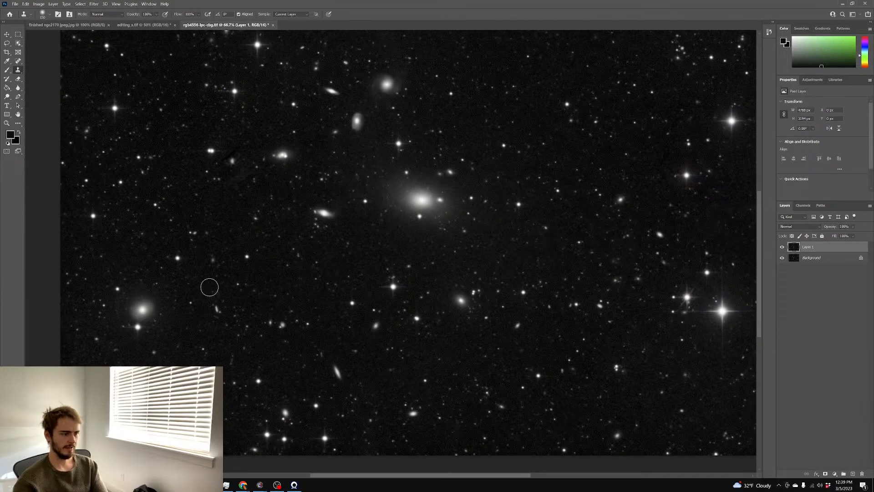
scroll(408, 242, left, 2)
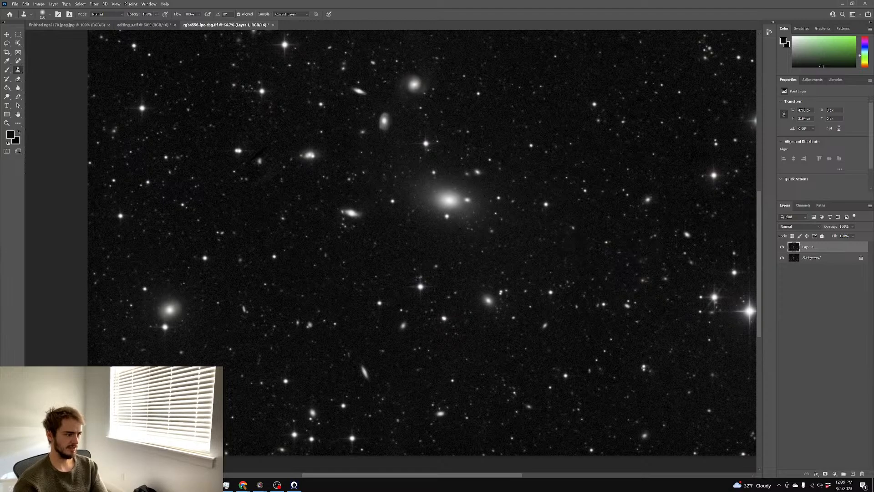
scroll(422, 242, left, 1)
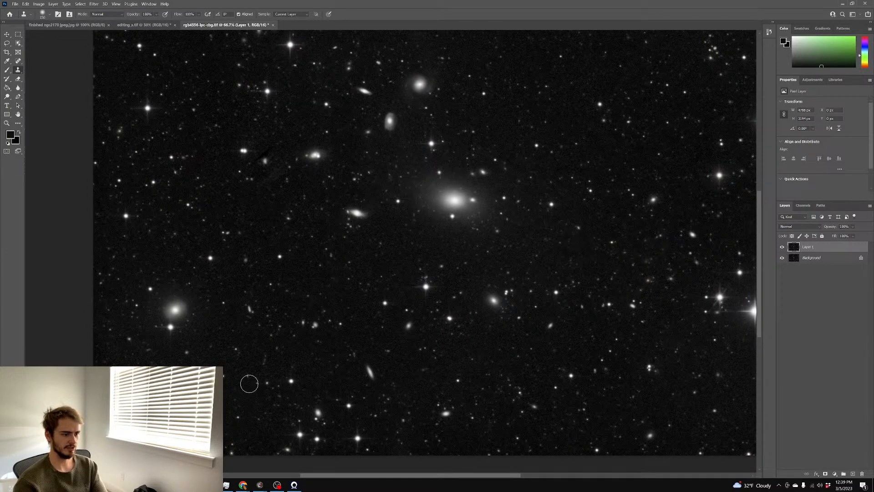
scroll(266, 196, up, 2)
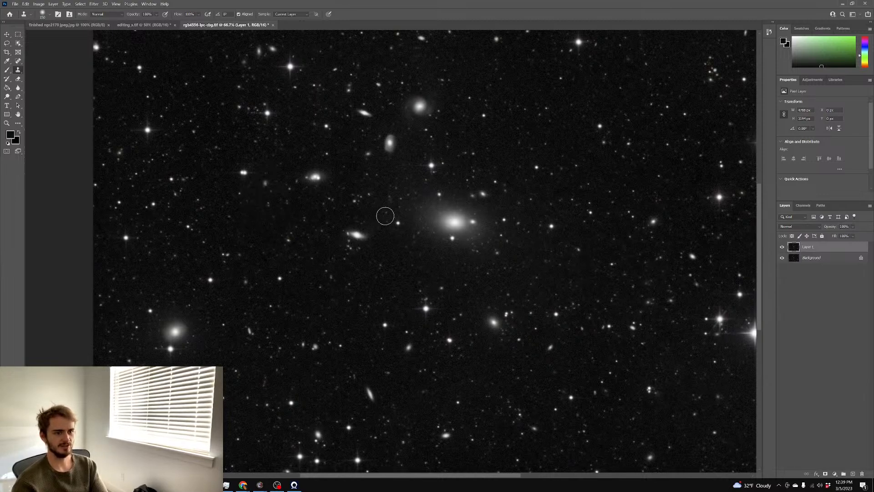
Pan across the whole galaxy field for leftover artefacts, then zoom out to 50%
scroll(456, 233, up, 1)
scroll(315, 189, up, 3)
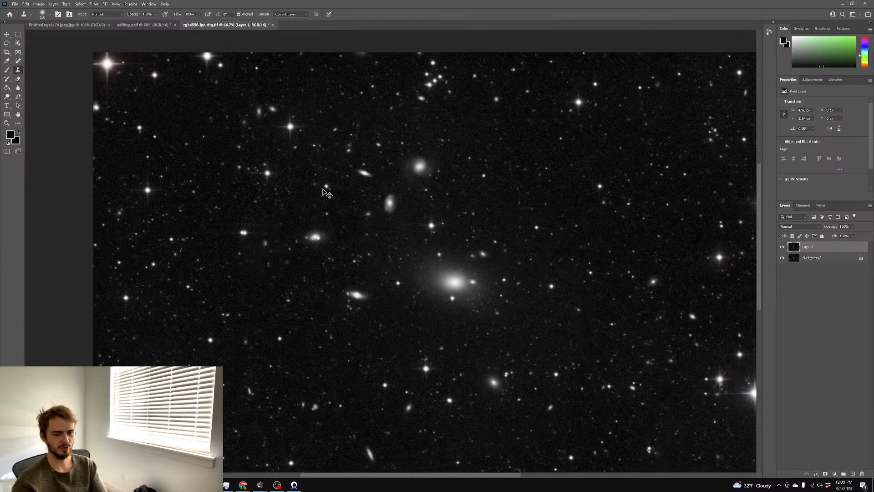
scroll(327, 194, right, 5)
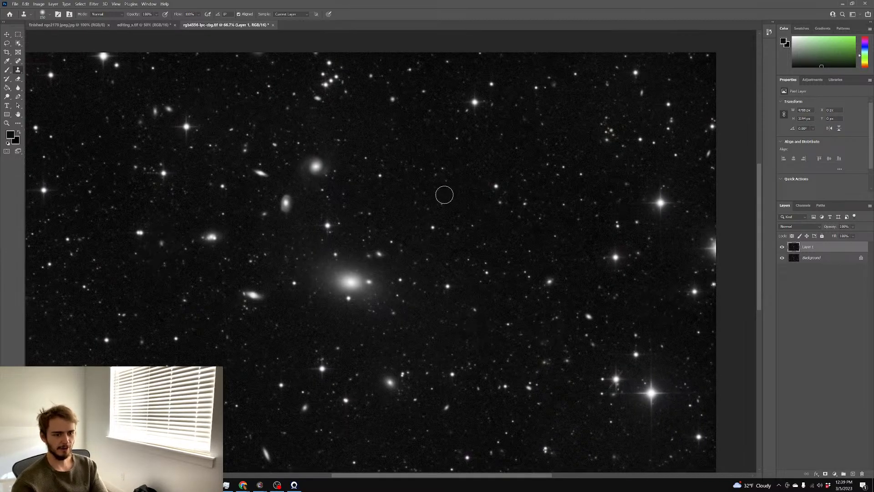
scroll(445, 194, down, 1)
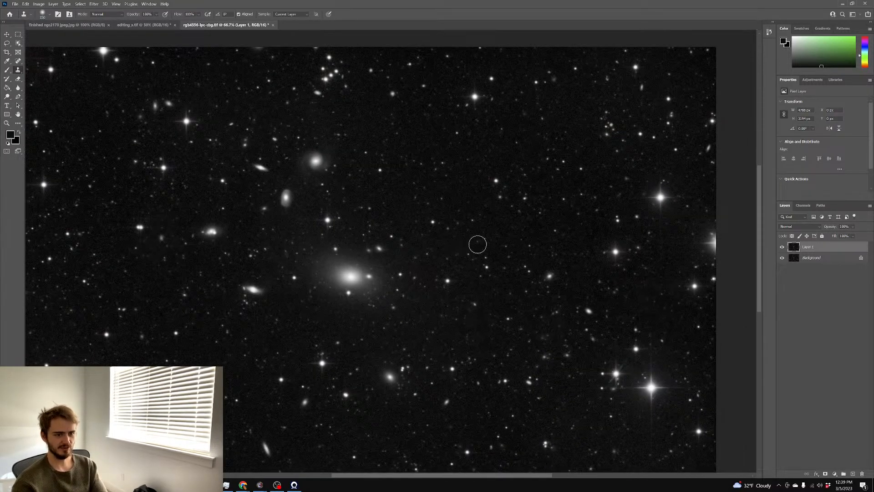
scroll(548, 193, up, 2)
scroll(550, 196, left, 3)
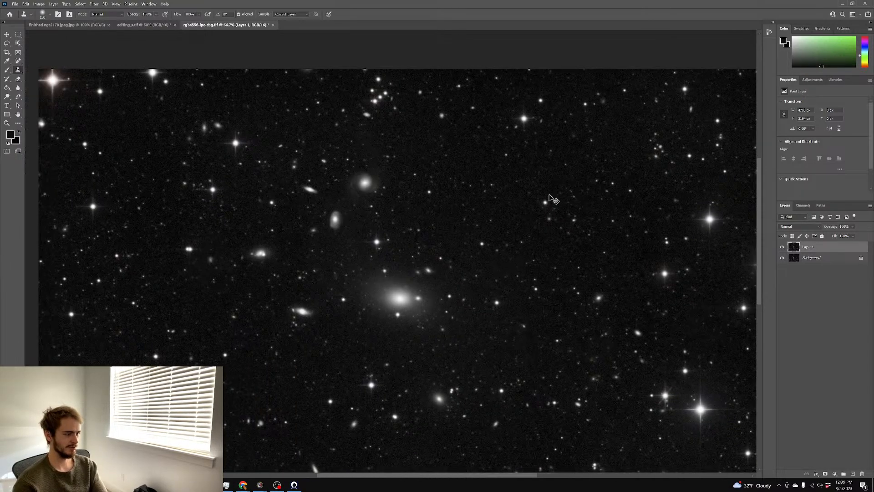
scroll(550, 195, down, 2)
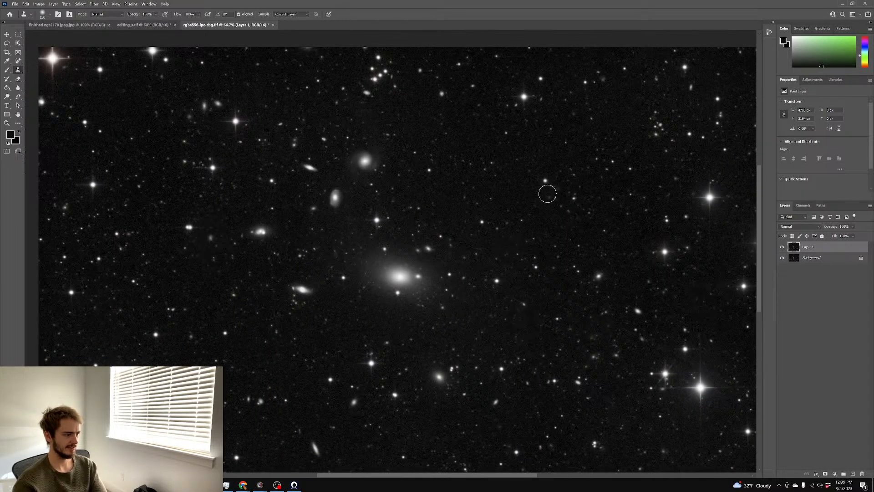
scroll(548, 193, down, 4)
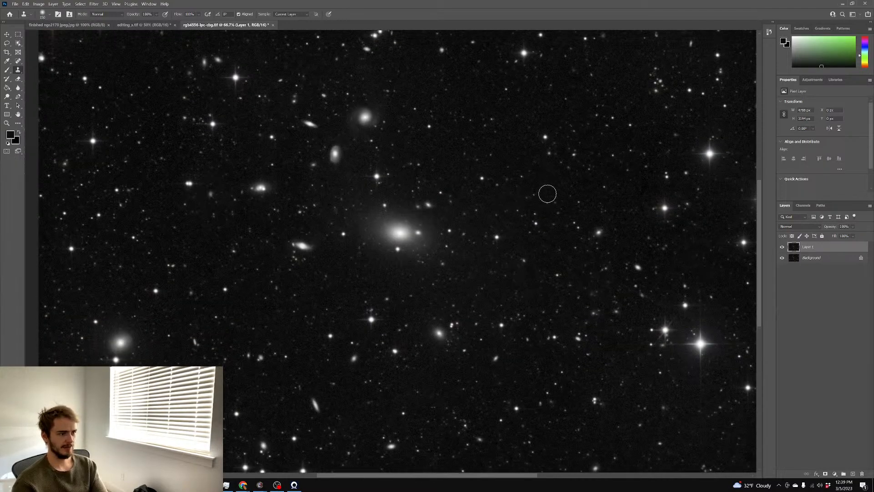
scroll(548, 194, up, 4)
scroll(549, 194, down, 8)
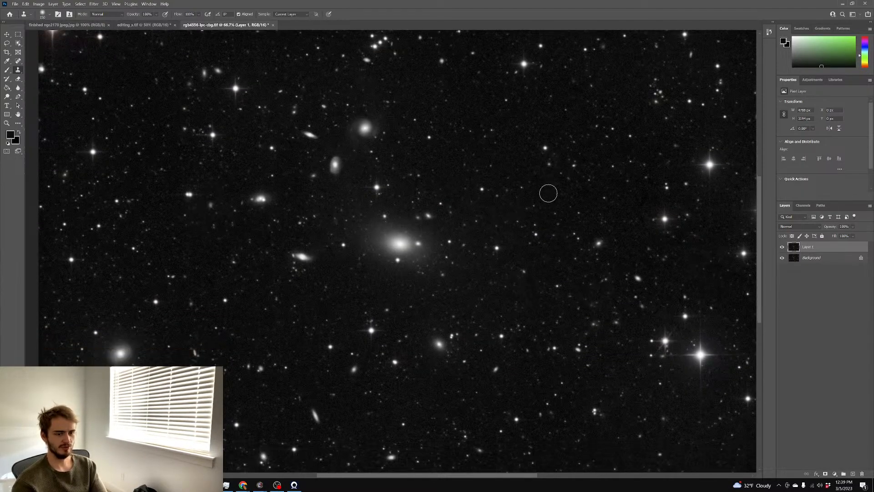
scroll(548, 193, down, 3)
scroll(547, 193, up, 3)
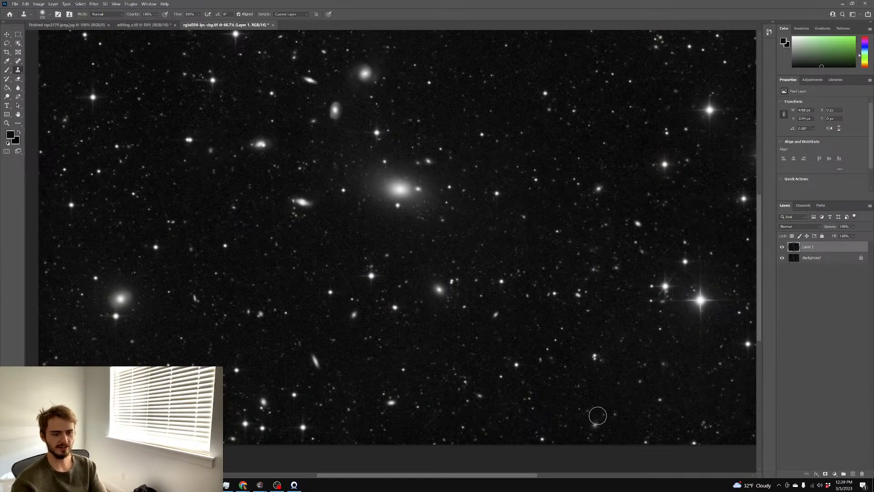
scroll(396, 306, left, 2)
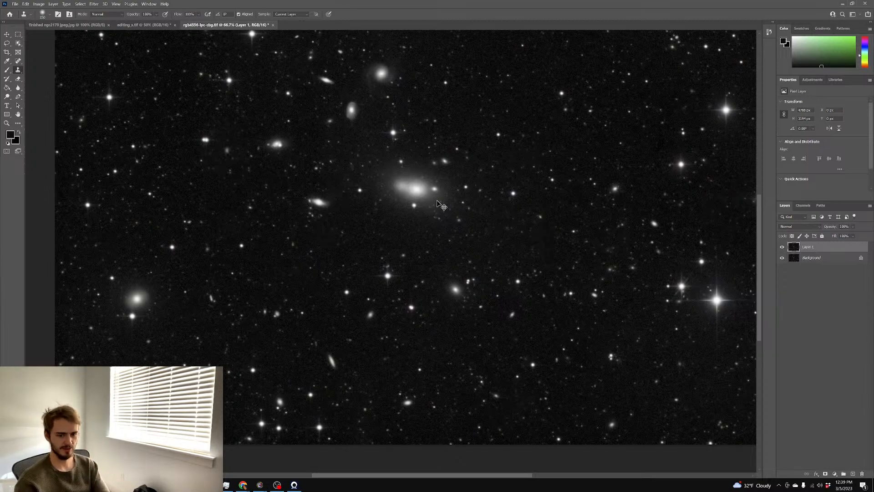
scroll(455, 183, right, 3)
scroll(604, 149, up, 1)
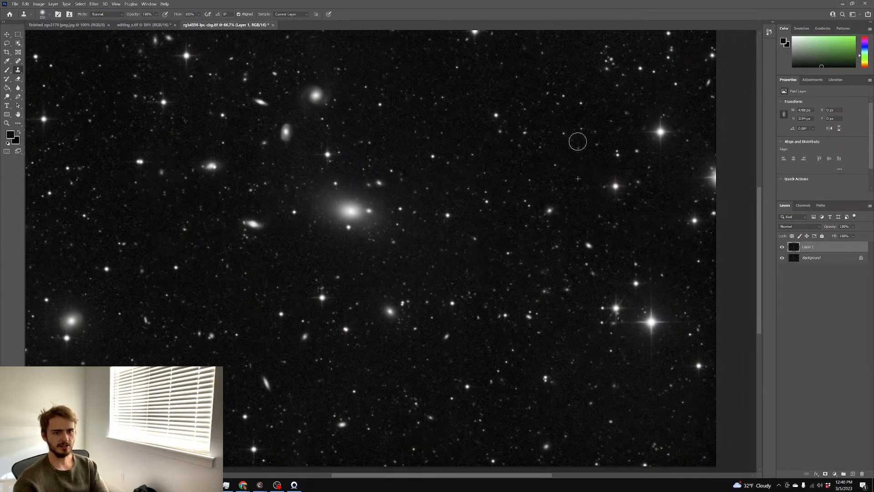
scroll(561, 126, up, 2)
scroll(547, 141, left, 2)
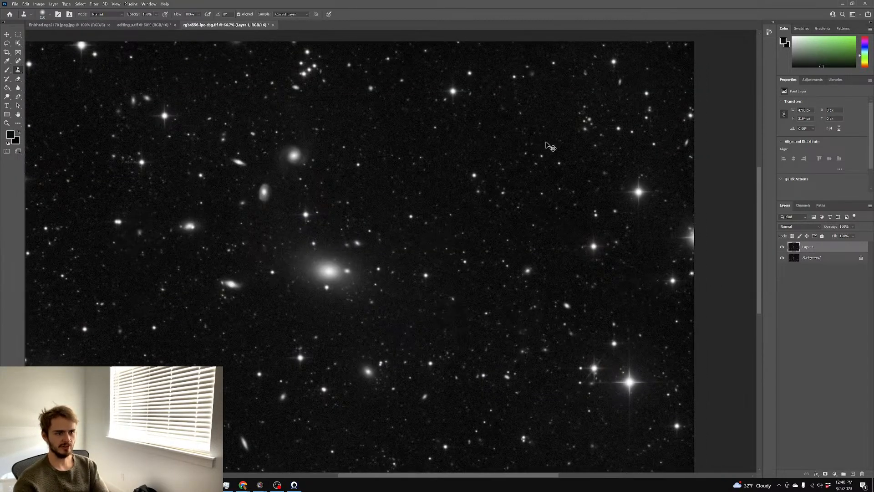
scroll(541, 141, left, 1)
scroll(542, 141, down, 2)
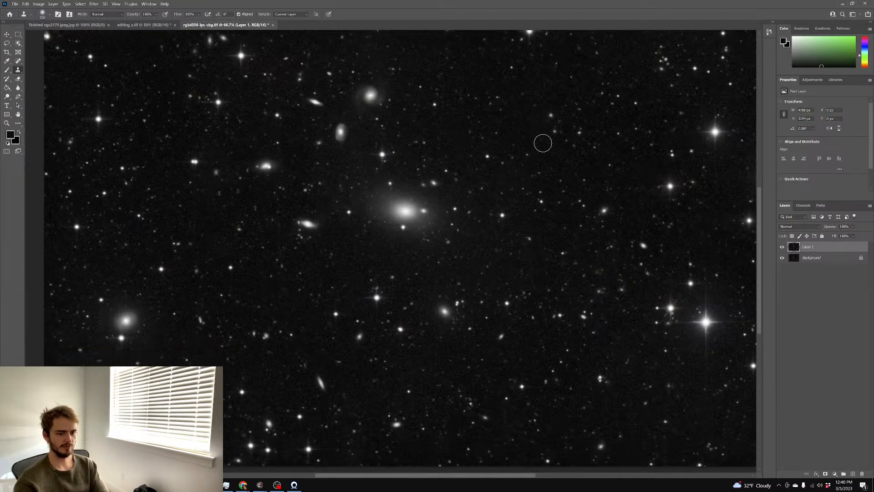
key(ctrl+minus)
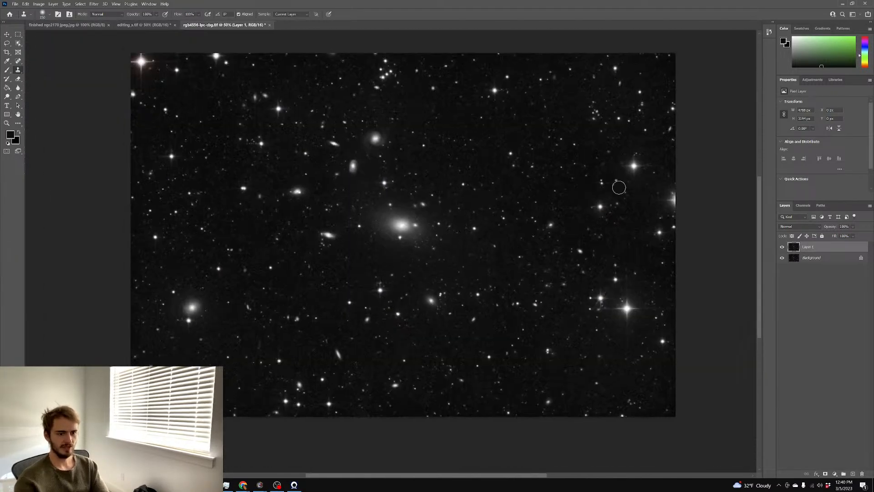
scroll(642, 190, up, 1)
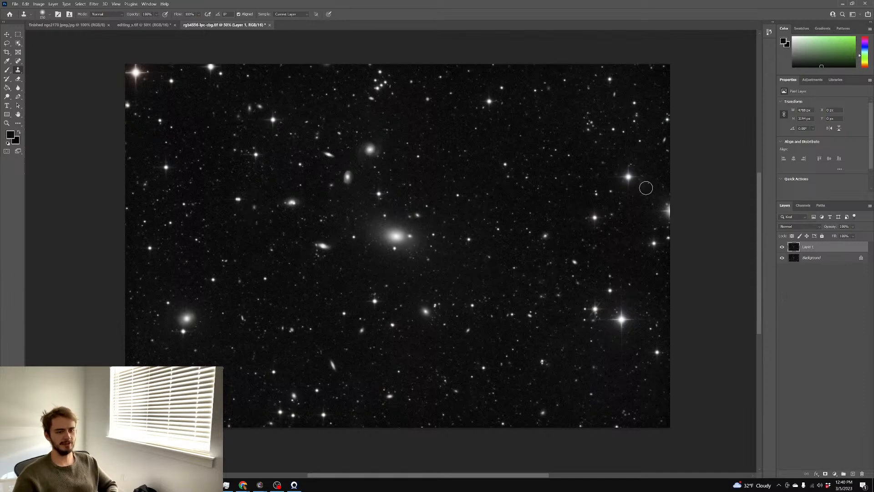
scroll(582, 196, up, 1)
scroll(583, 202, down, 1)
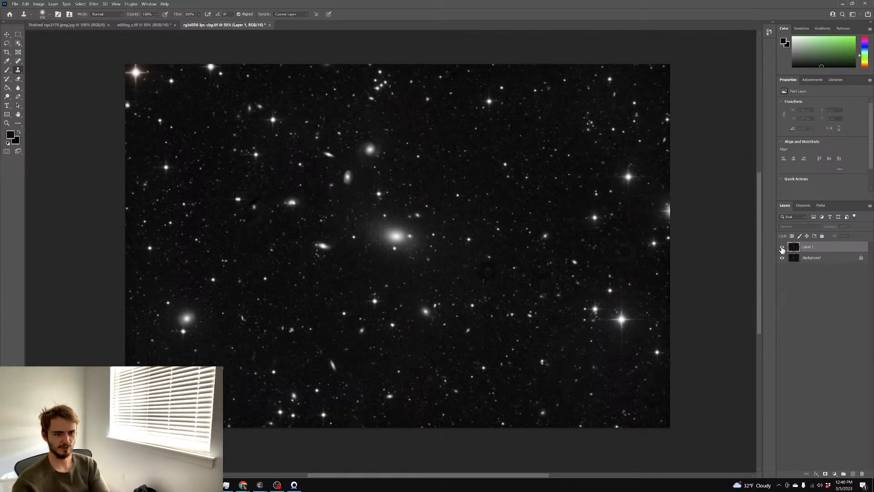
right_click(802, 248)
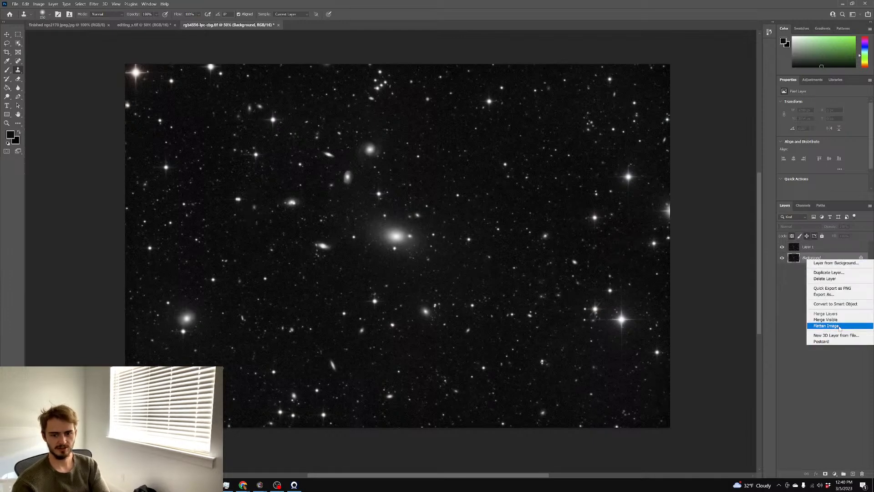
click(788, 326)
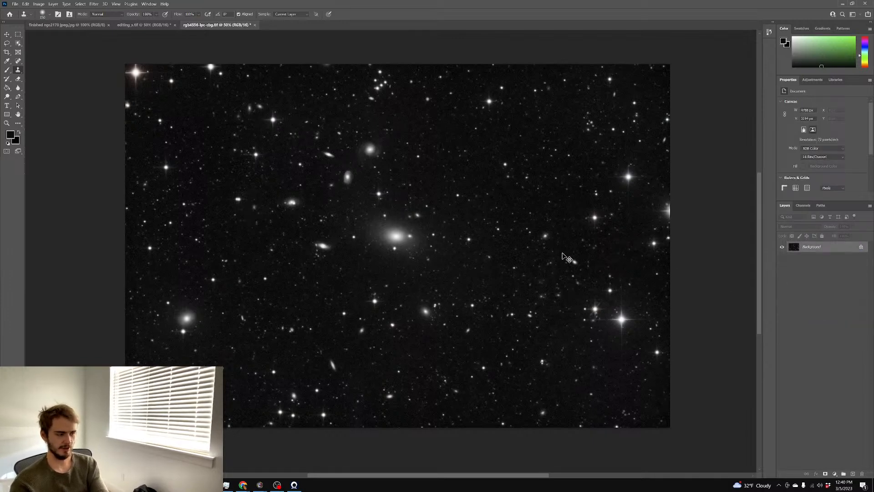
key(ctrl+z)
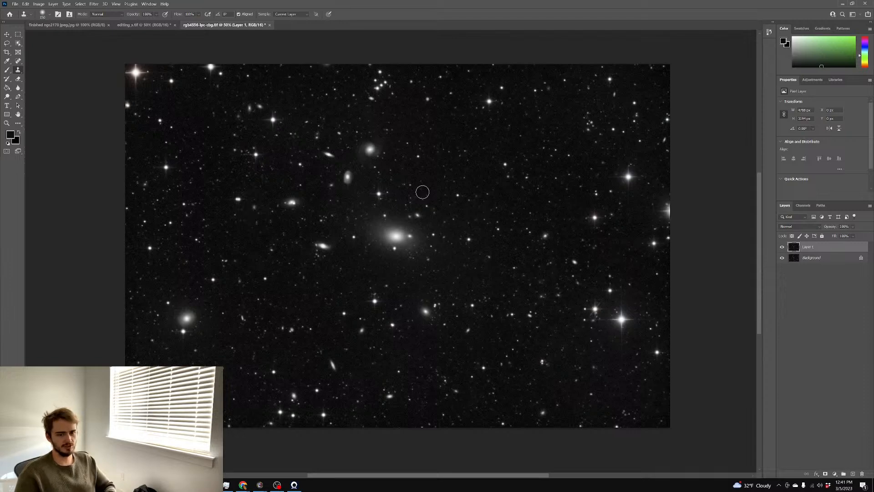
key(ctrl+plus)
key(ctrl+plus)
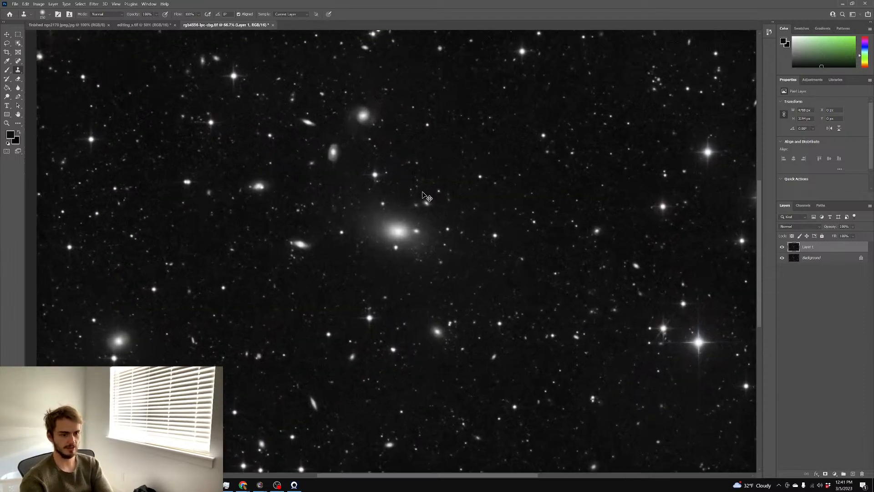
key(ctrl+minus)
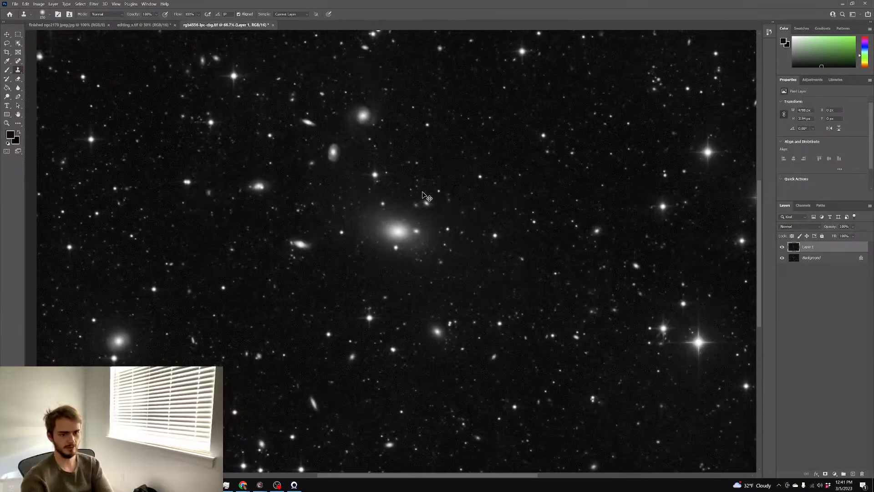
scroll(428, 188, down, 1)
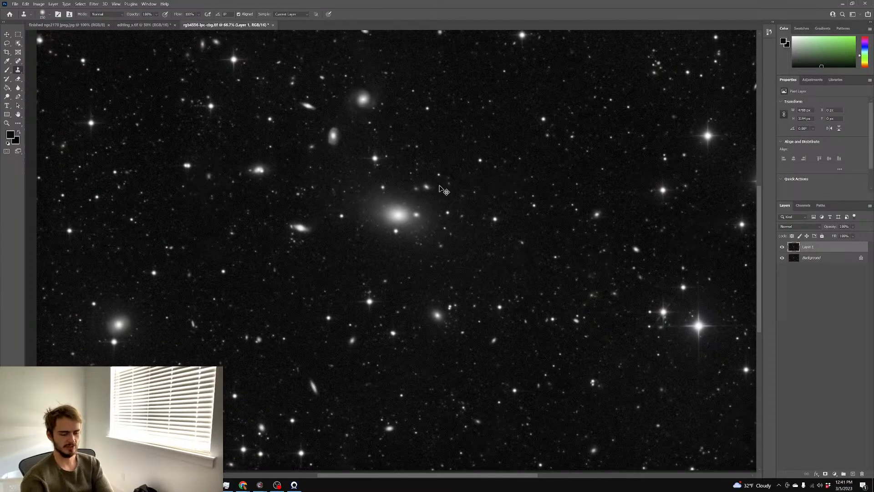
key(ctrl+minus)
scroll(440, 186, up, 1)
Duplicate Layer 1 and try a darkening curve on the copy, then cancel it
key(ctrl+j)
key(ctrl+m)
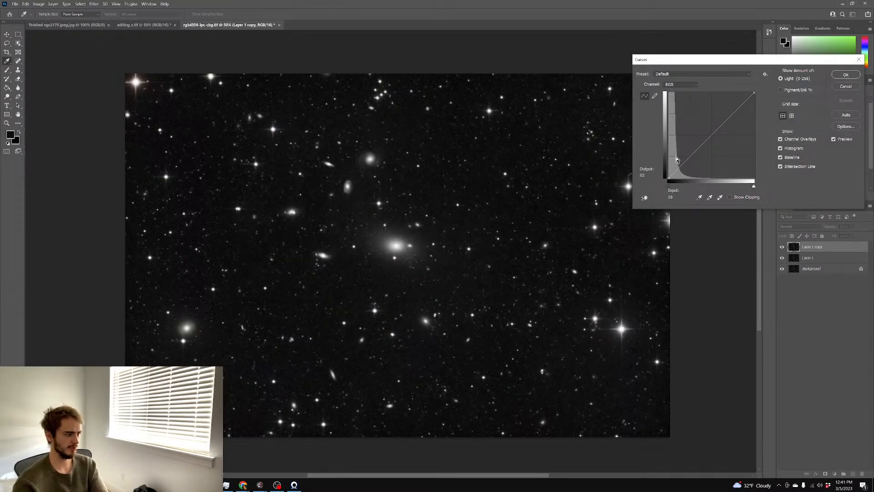
drag(700, 149, 719, 148)
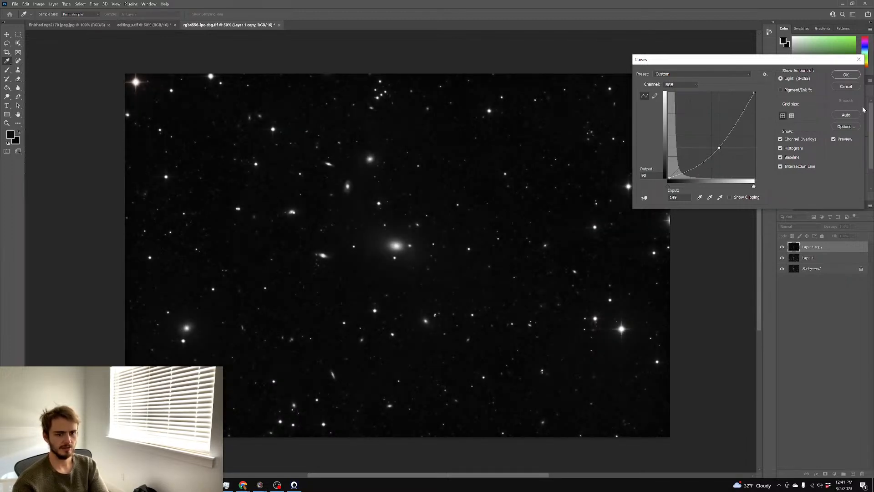
click(846, 87)
Zoom to 100% on the galaxies and preview Hue/Saturation with saturation near +69
key(s)
key(ctrl+plus)
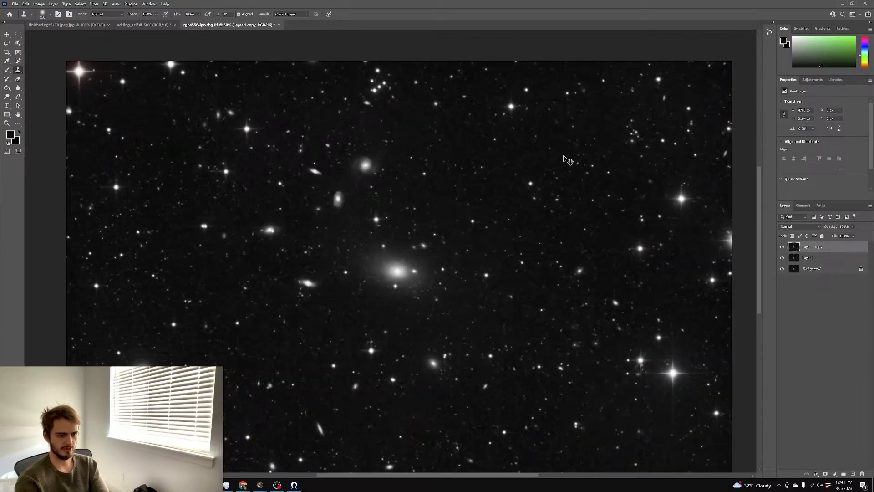
key(ctrl+plus)
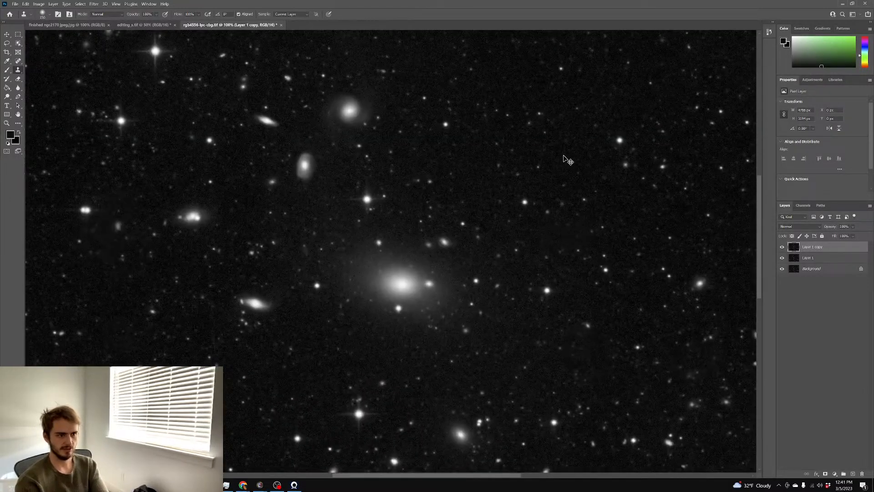
key(ctrl+u)
drag(579, 150, 603, 153)
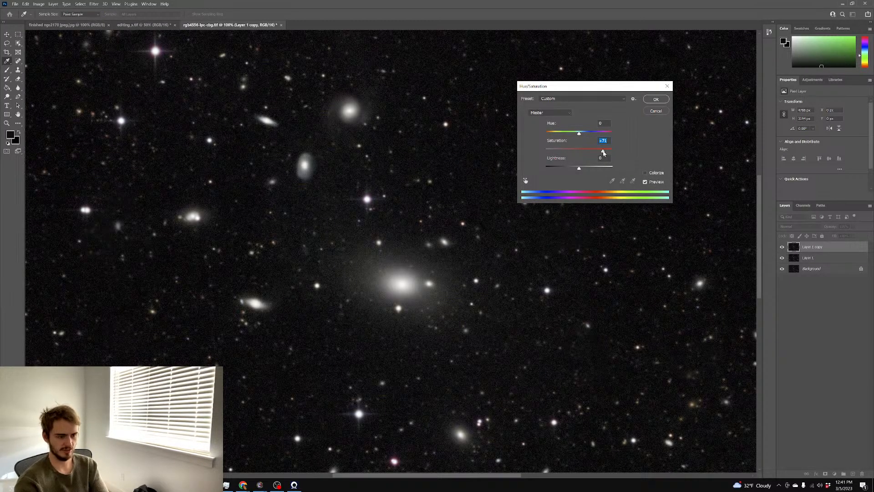
Raise the Layer 1 copy's saturation to about +78 and confirm it
key(ctrl+minus)
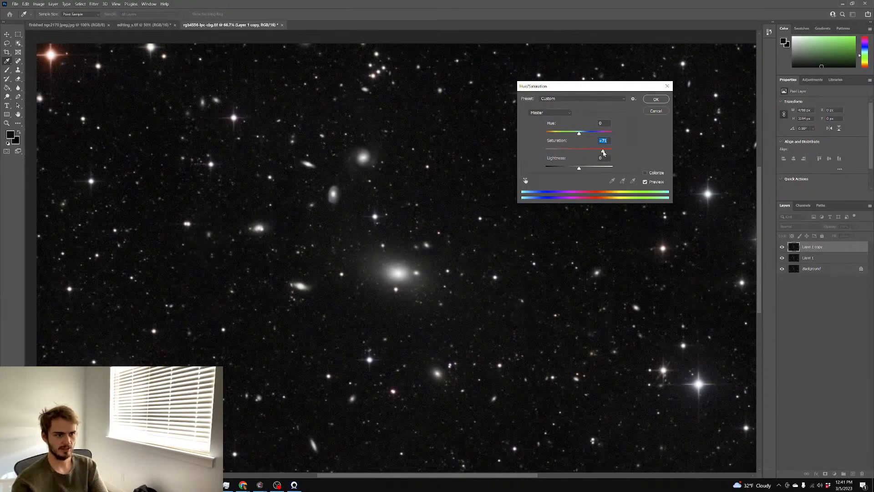
drag(603, 152, 604, 151)
click(657, 111)
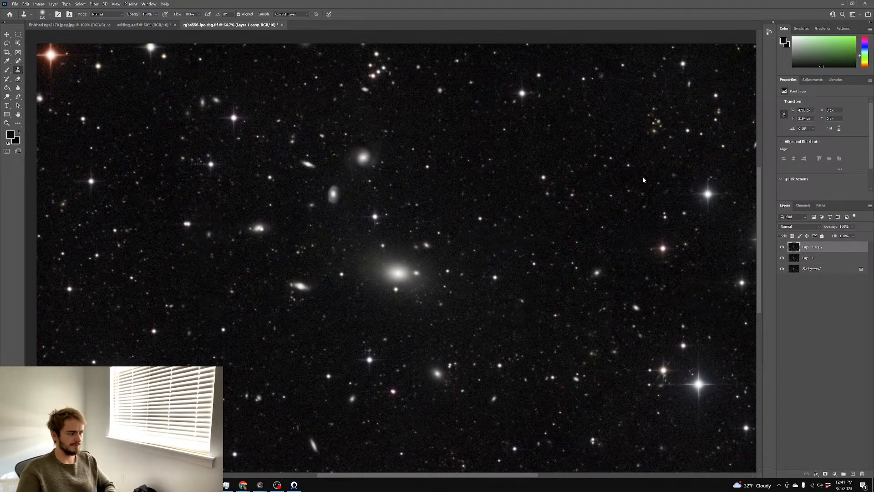
key(ctrl+shift+a)
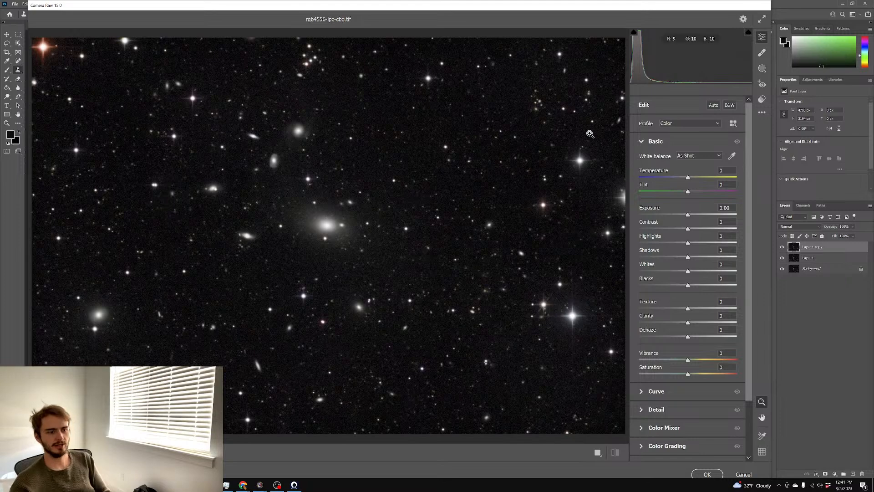
In Camera Raw's Detail panel, set Color Noise Reduction to 19 and apply it
click(307, 214)
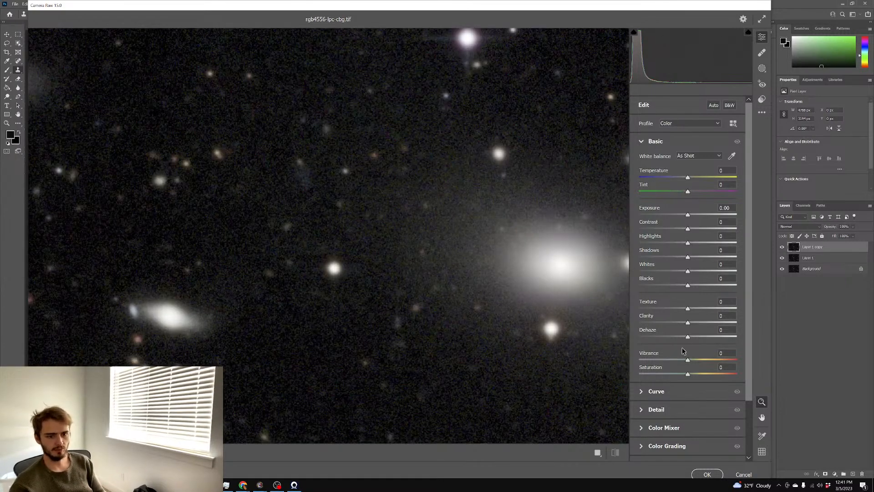
click(673, 409)
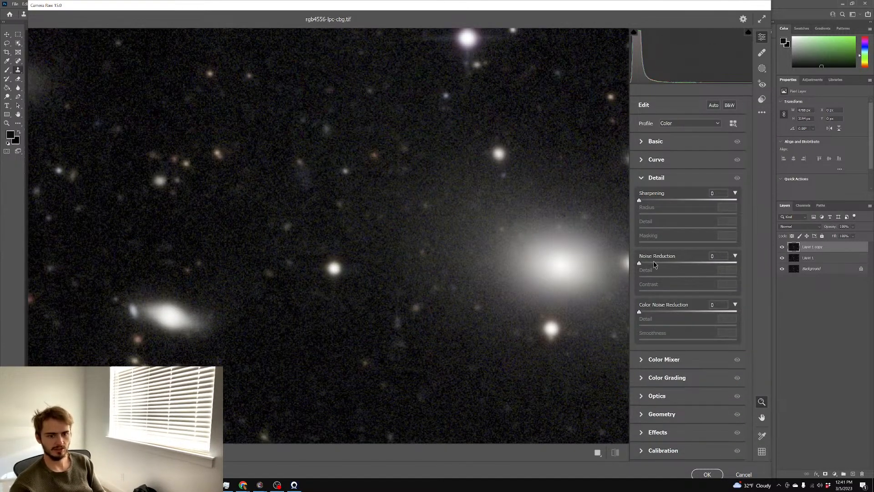
click(654, 312)
drag(654, 312, 658, 312)
click(708, 474)
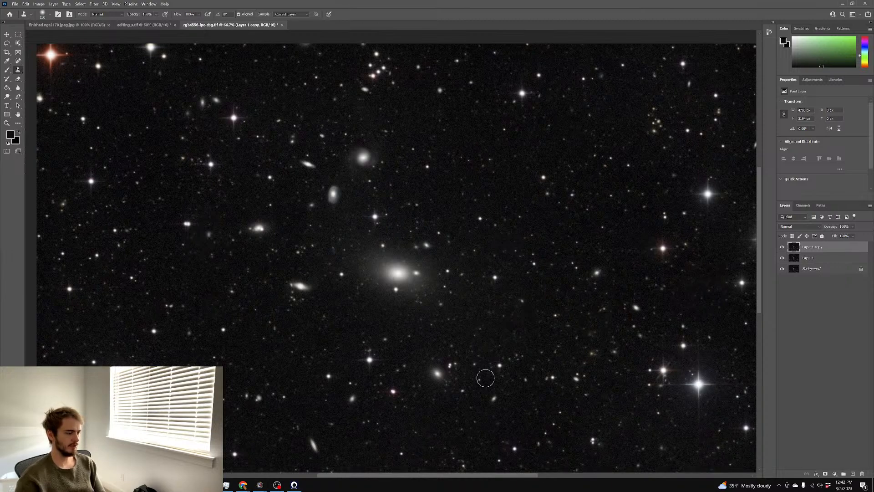
scroll(473, 368, down, 1)
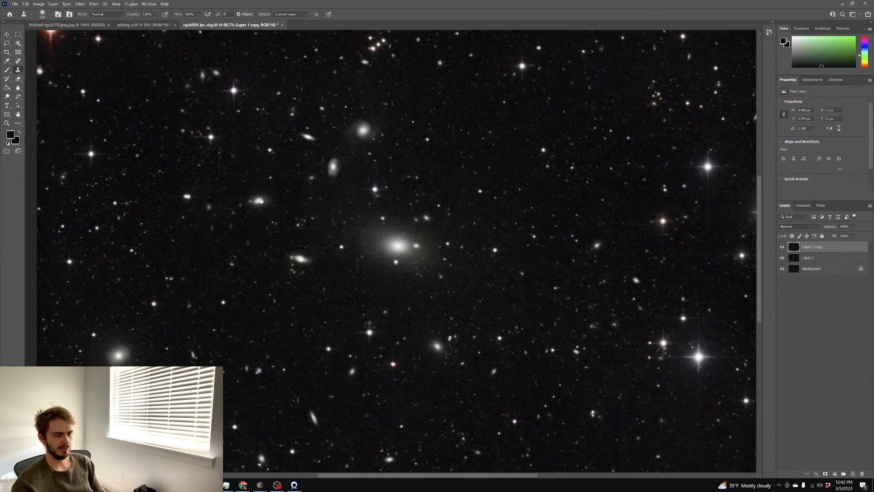
click(210, 485)
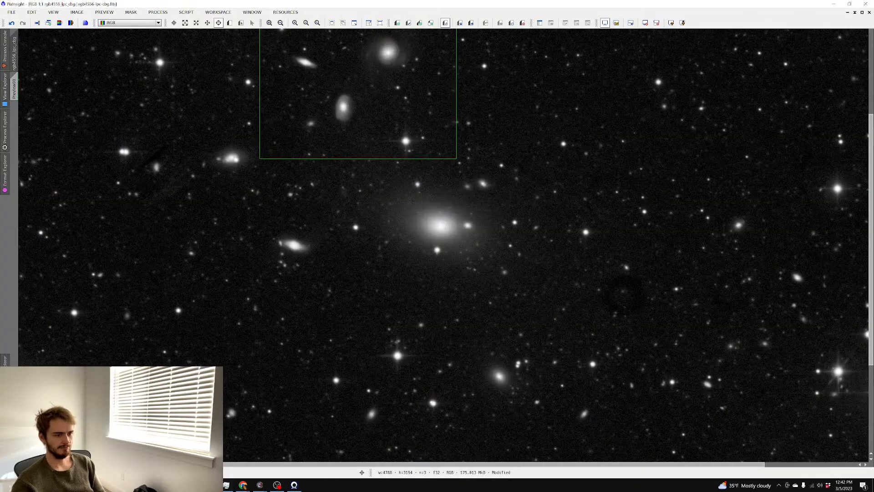
click(209, 485)
click(210, 485)
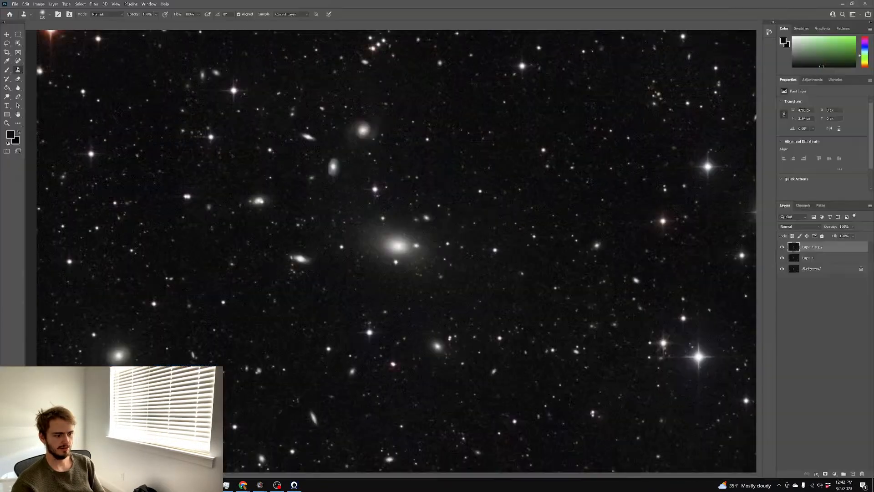
click(209, 485)
scroll(381, 255, up, 4)
scroll(381, 256, down, 3)
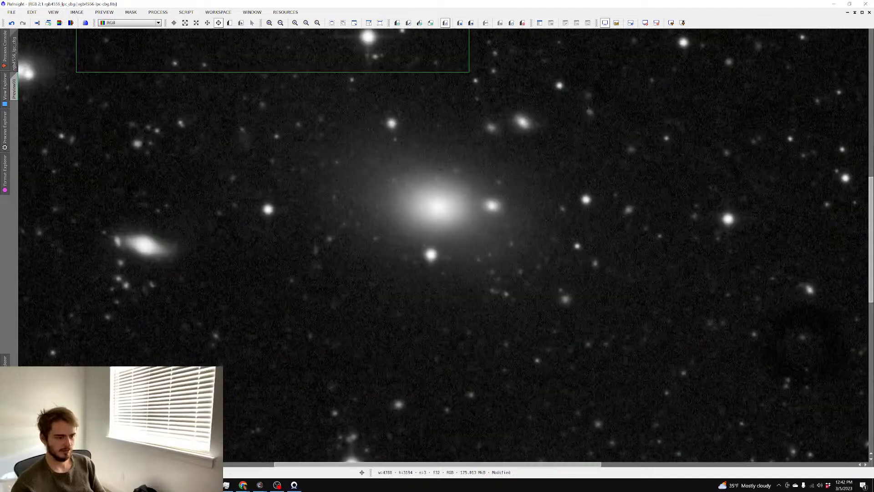
click(210, 485)
scroll(260, 330, up, 2)
scroll(260, 330, down, 1)
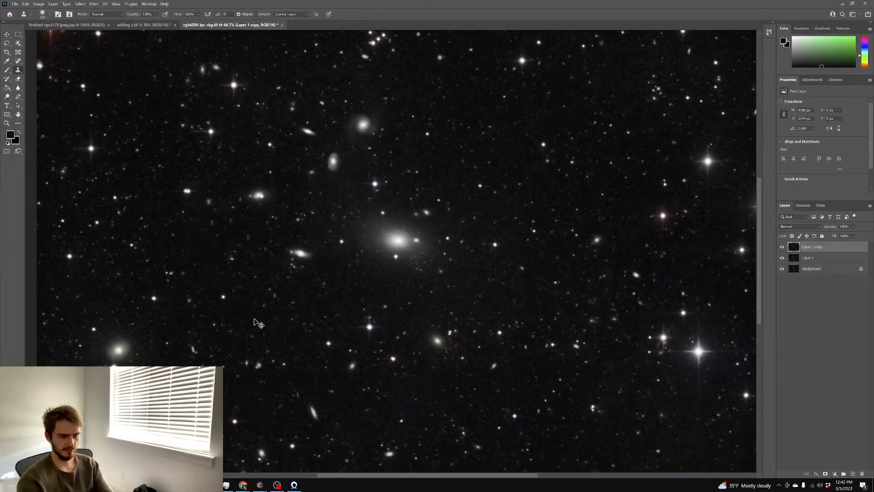
scroll(259, 324, up, 3)
scroll(259, 324, down, 5)
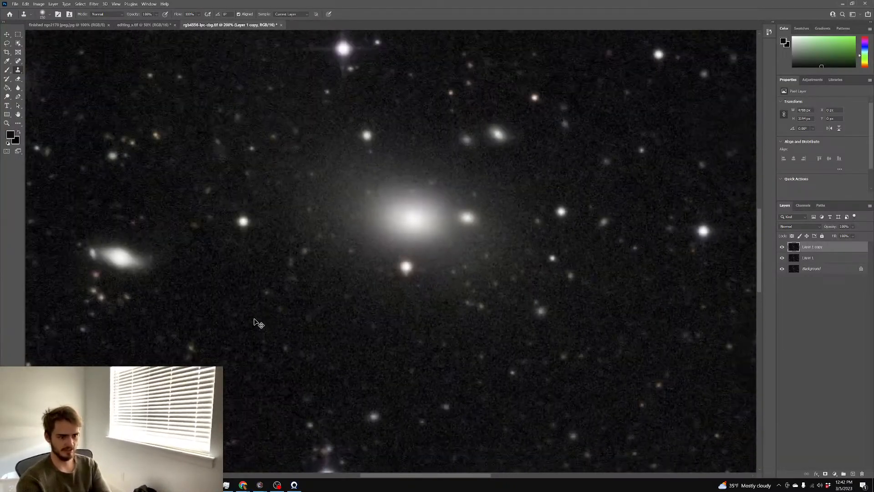
Duplicate the layer again as Layer 1 copy 2 and darken it with Curves
key(ctrl+j)
key(ctrl+m)
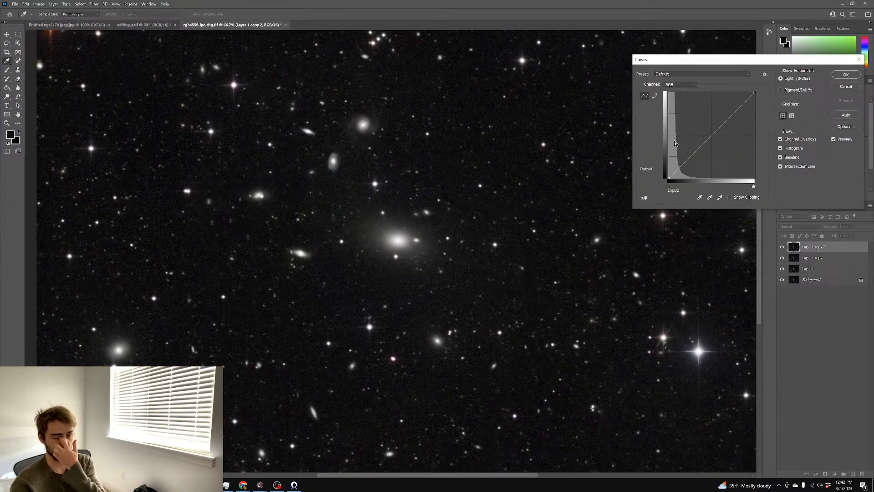
drag(707, 140, 717, 156)
click(845, 75)
Add a layer mask filled with black and set up a white brush
click(826, 474)
key(g)
click(165, 98)
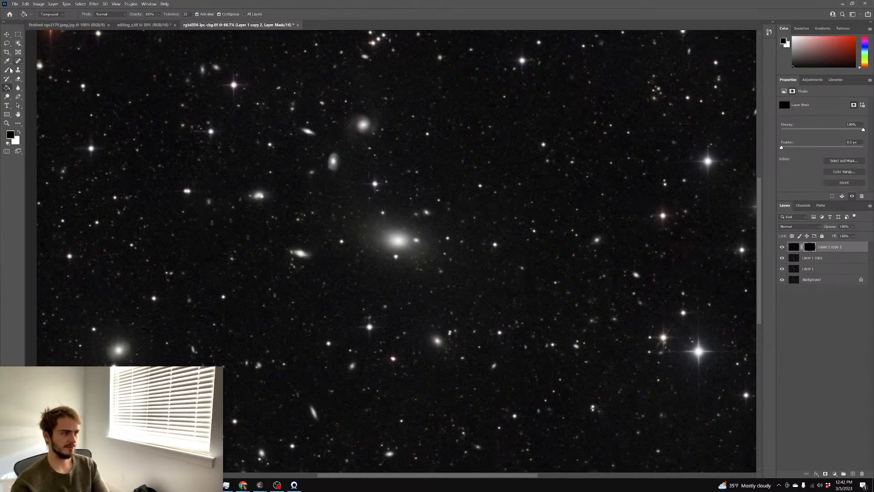
key(b)
key(x)
At 50% brush opacity, paint the mask over the bright galaxy core and a small galaxy
scroll(285, 166, up, 3)
scroll(285, 167, up, 3)
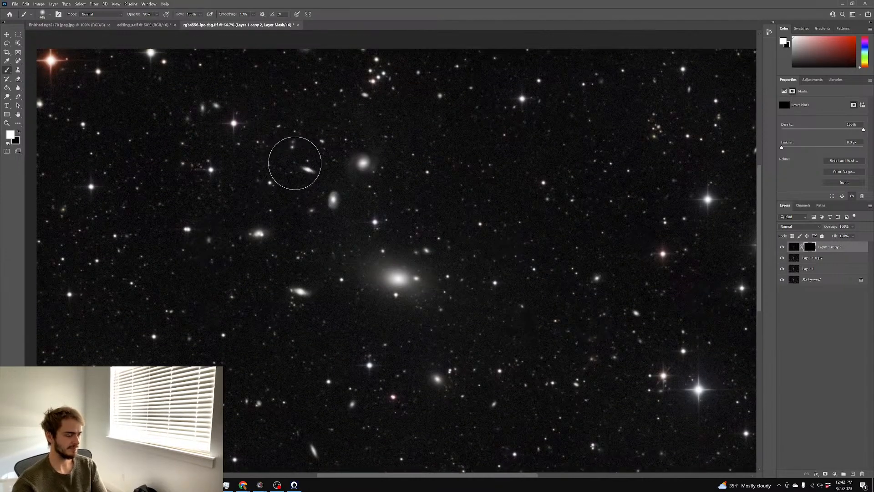
drag(326, 162, 287, 166)
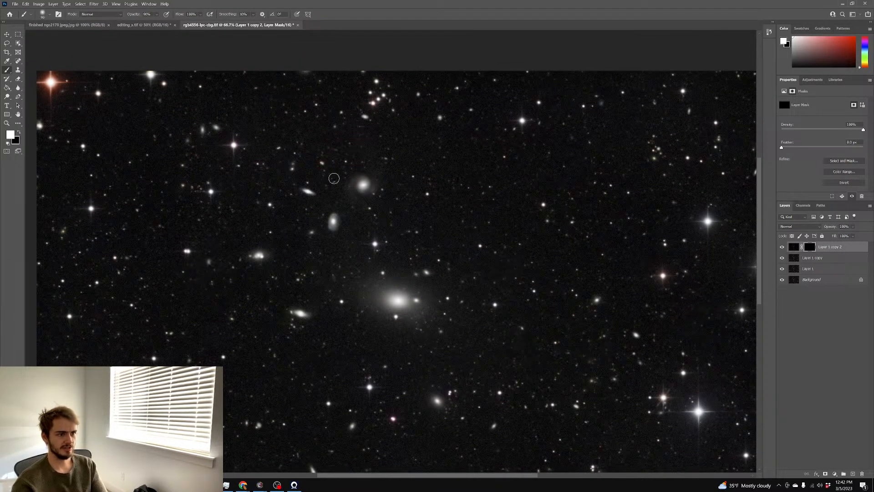
key(5)
click(363, 184)
drag(338, 215, 333, 222)
click(334, 220)
click(334, 221)
click(333, 222)
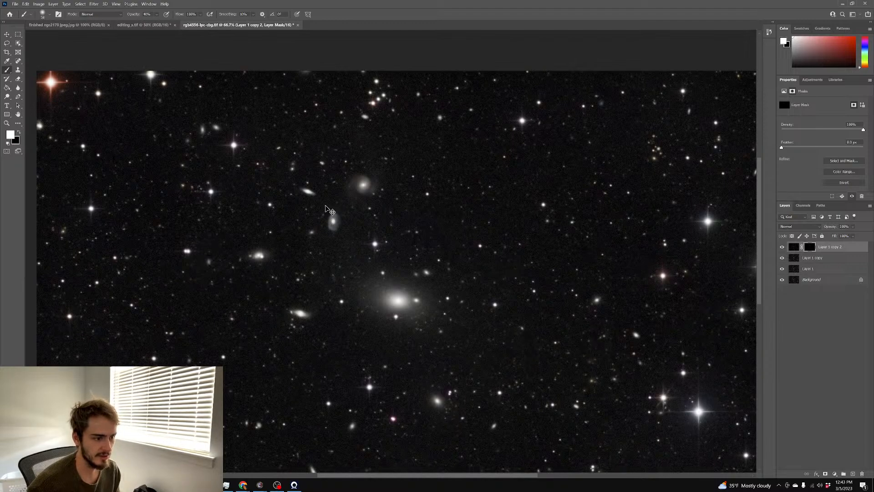
Resize the brush to about 56 and paint another small galaxy into the mask
drag(316, 190, 307, 191)
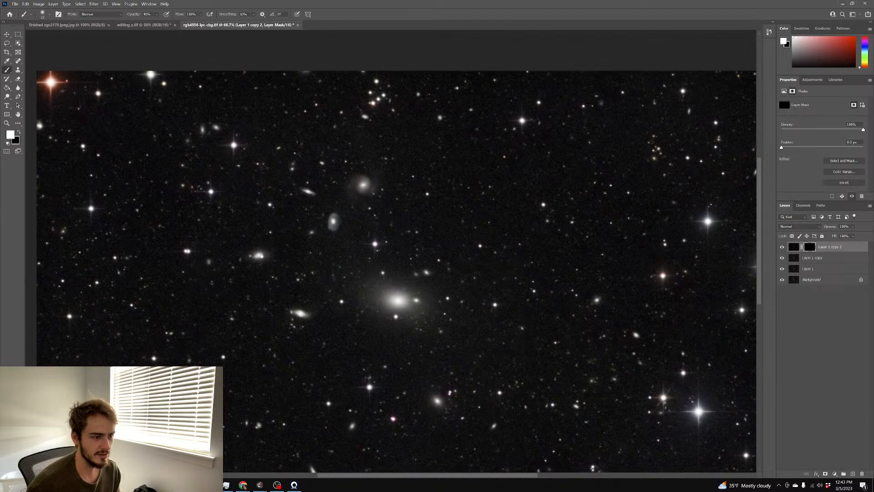
drag(268, 253, 272, 253)
scroll(230, 292, down, 3)
drag(297, 280, 301, 280)
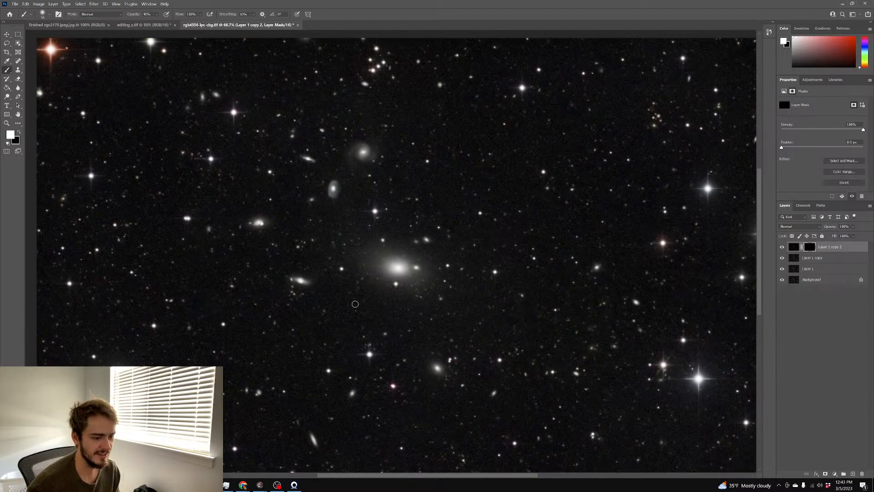
scroll(355, 304, down, 7)
scroll(346, 373, up, 2)
drag(314, 378, 315, 377)
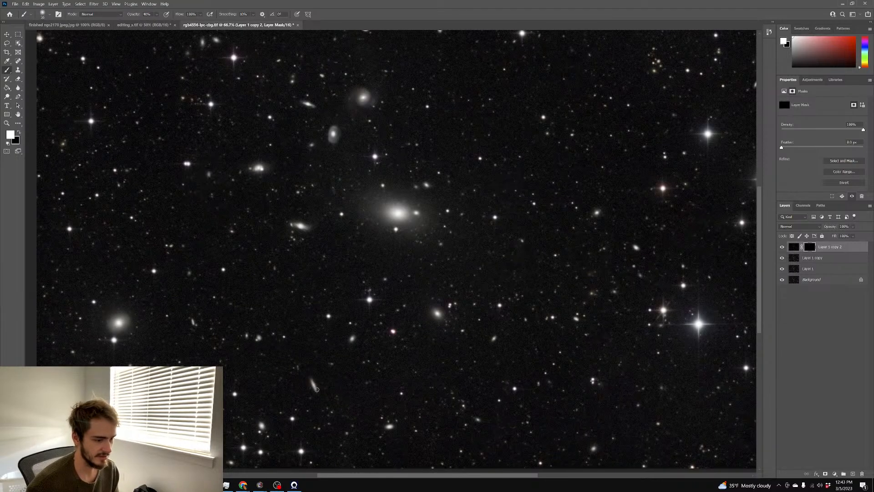
Pan around the field to locate further galaxies to reveal
scroll(387, 394, up, 8)
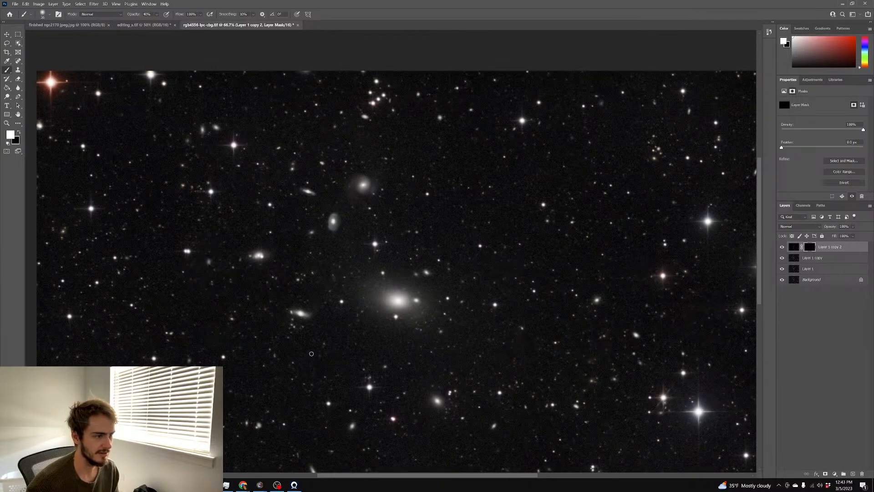
scroll(311, 350, right, 6)
scroll(306, 344, down, 3)
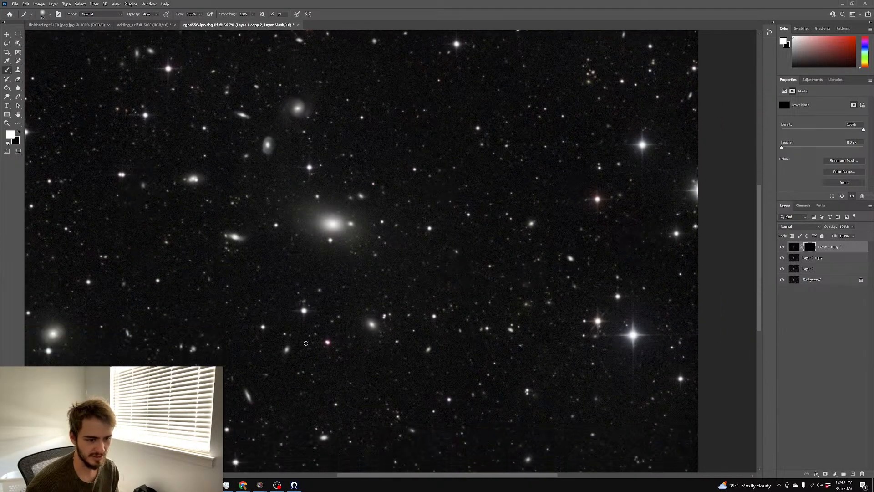
scroll(306, 343, left, 2)
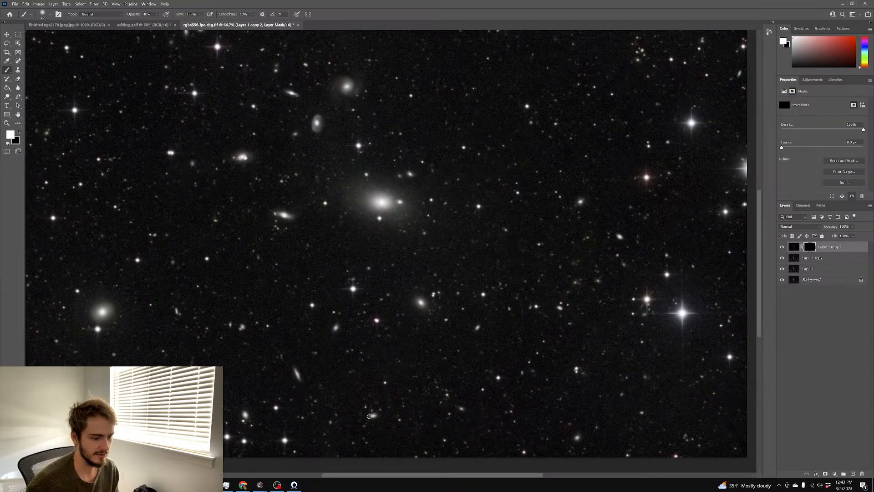
scroll(419, 319, up, 1)
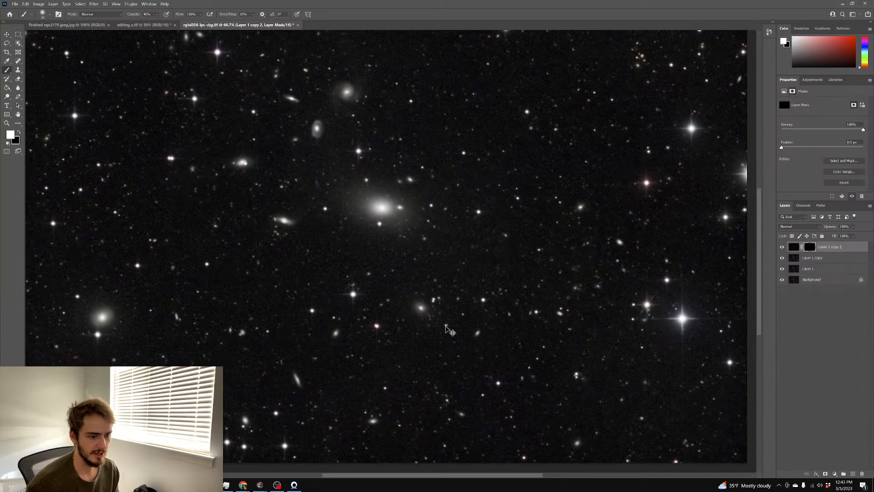
scroll(478, 331, up, 2)
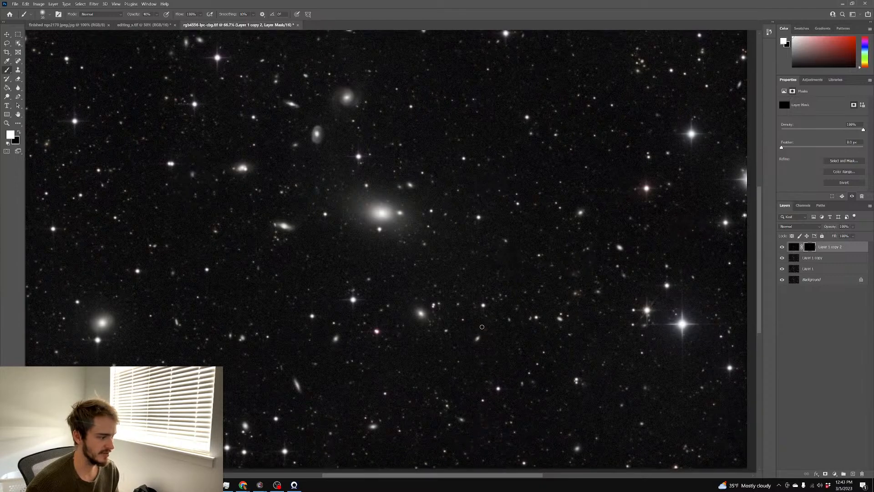
scroll(497, 332, left, 5)
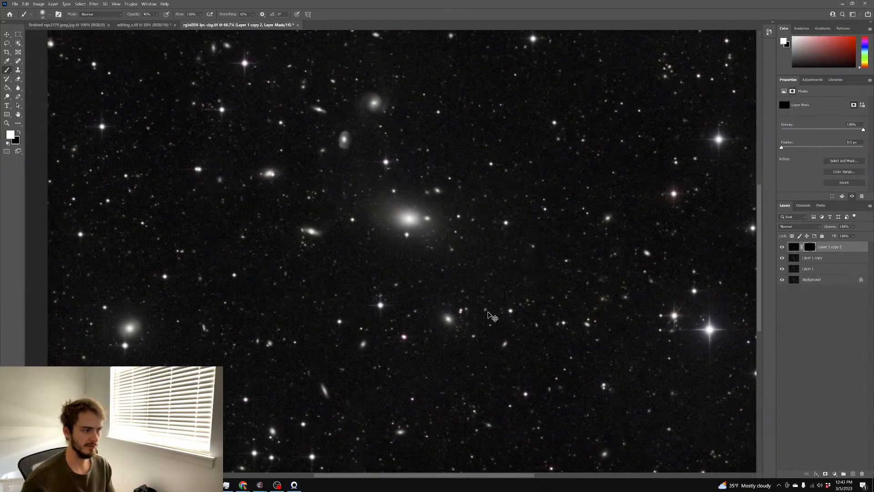
scroll(491, 314, up, 3)
Enlarge the brush and paint the lower-left galaxy into the mask, then review the field
mouse_move(163, 318)
mouse_down()
mouse_move(185, 318)
mouse_move(145, 327)
mouse_up()
click(130, 345)
click(128, 346)
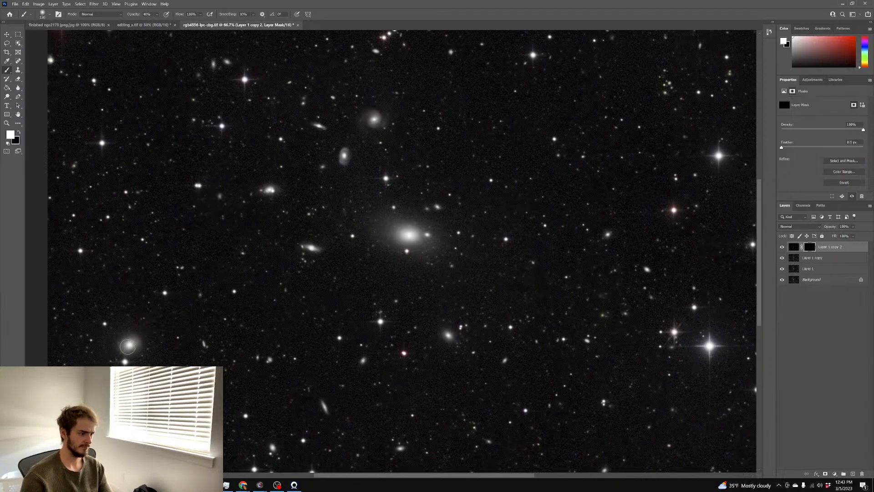
scroll(269, 339, up, 4)
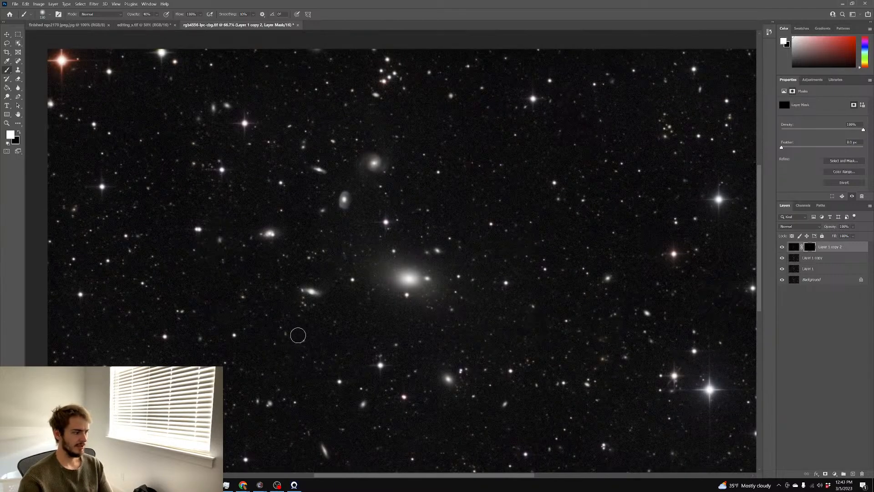
scroll(301, 335, down, 5)
scroll(422, 322, down, 2)
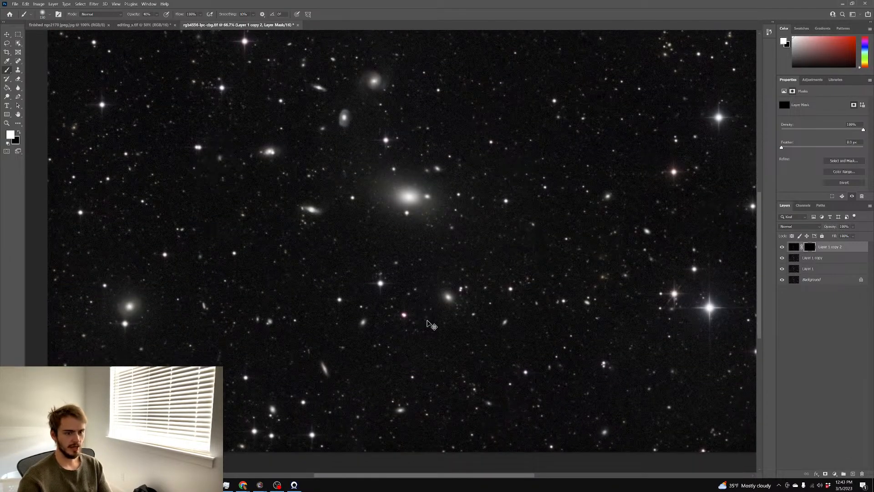
scroll(426, 321, right, 3)
scroll(429, 317, up, 2)
scroll(430, 318, left, 1)
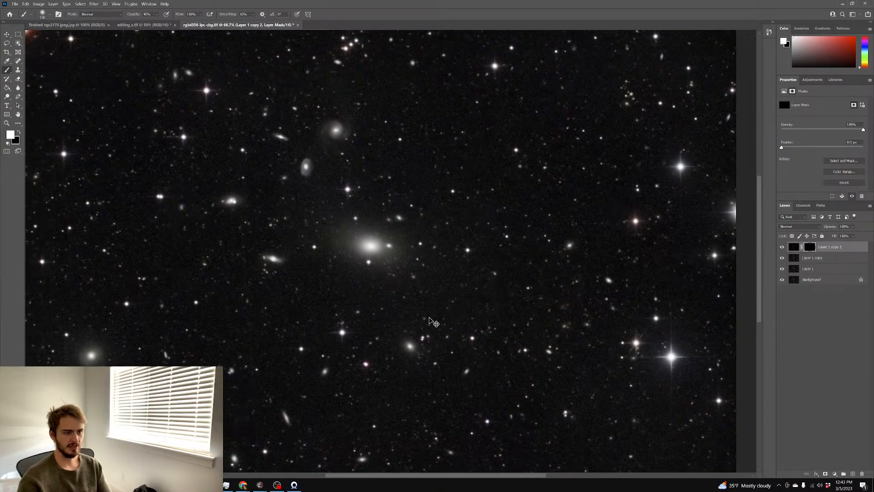
scroll(501, 308, up, 2)
scroll(521, 309, down, 2)
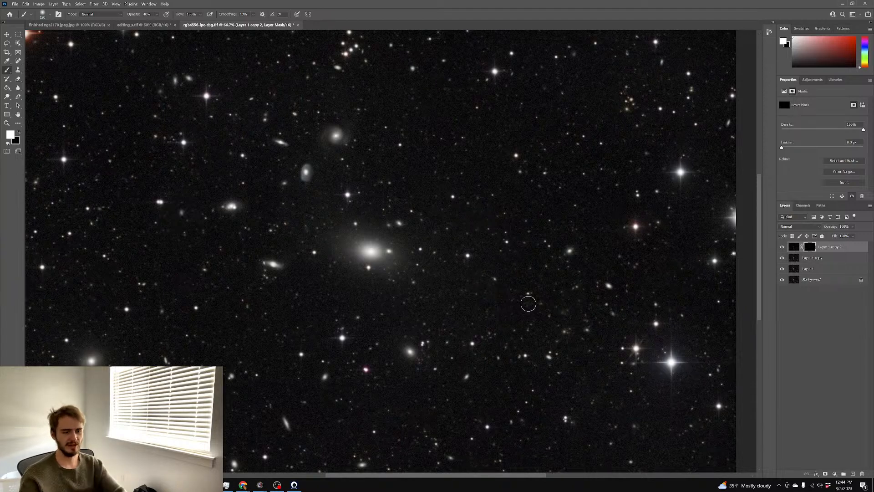
scroll(529, 304, down, 5)
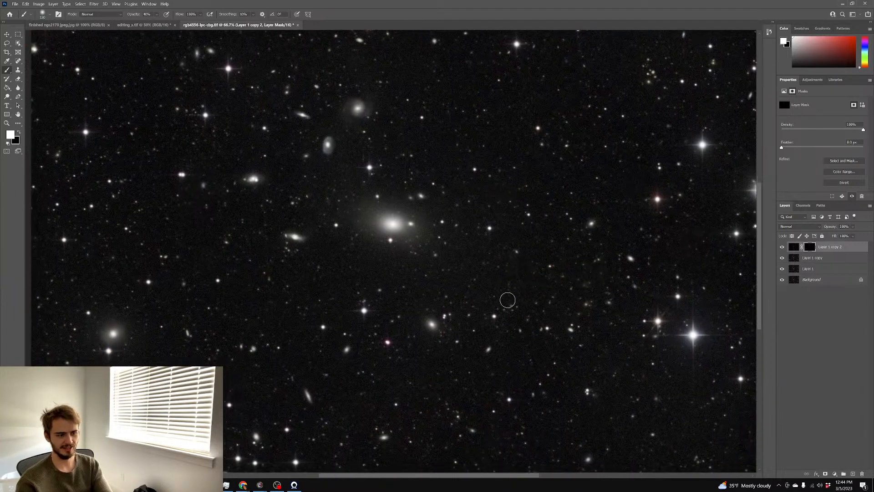
Flatten all layers into the Background and zoom out to see the whole image
right_click(822, 283)
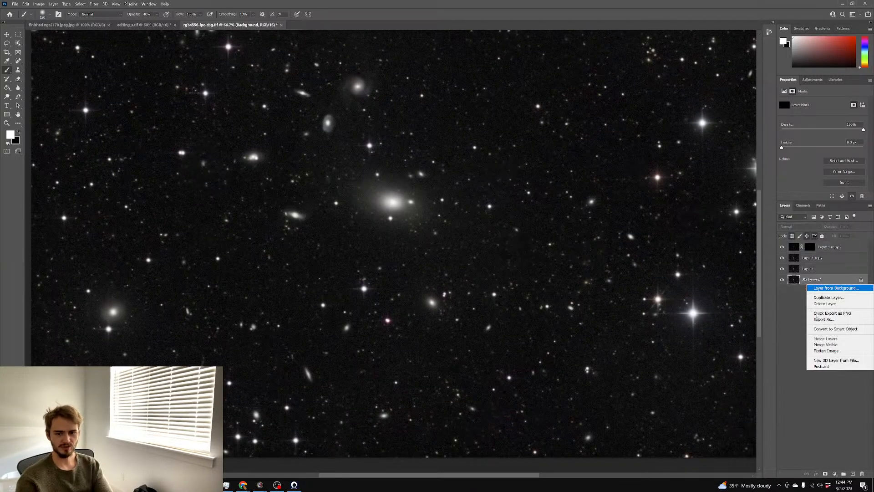
click(819, 351)
scroll(685, 298, up, 2)
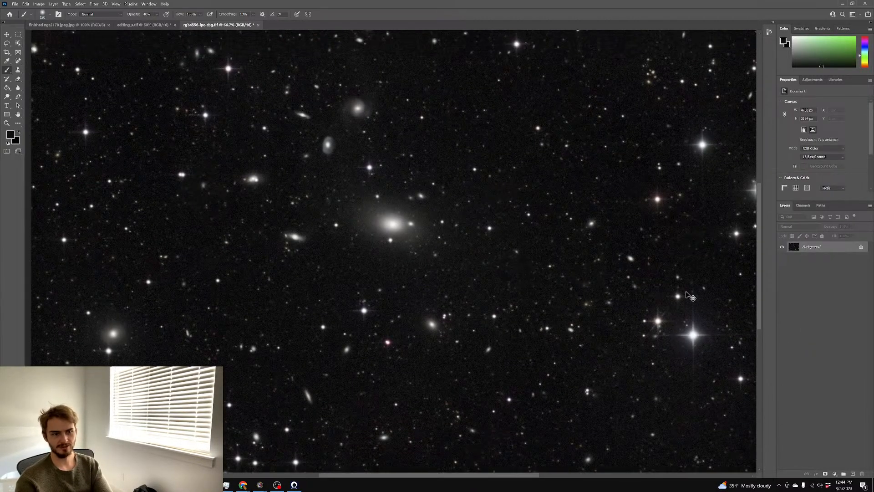
key(ctrl+minus)
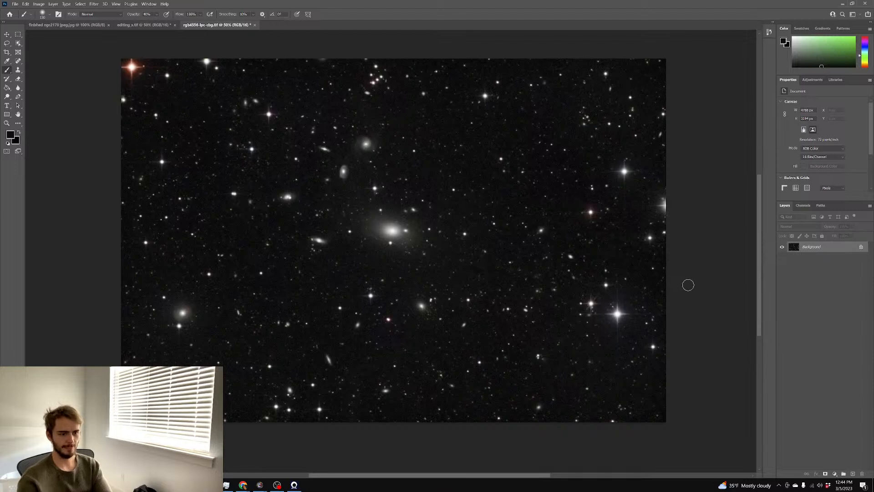
scroll(578, 219, up, 2)
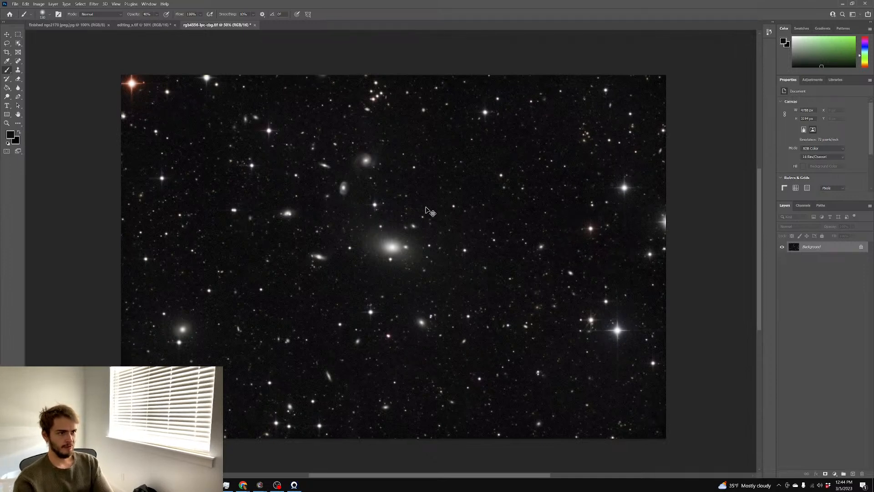
Save the image as the TIFF file 'editing', accepting the TIFF options
key(ctrl+shift+s)
text(editing)
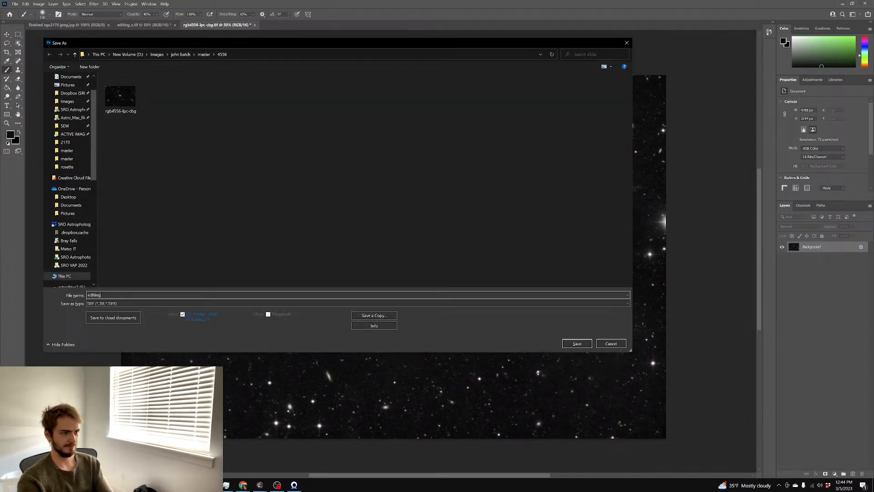
key(Return)
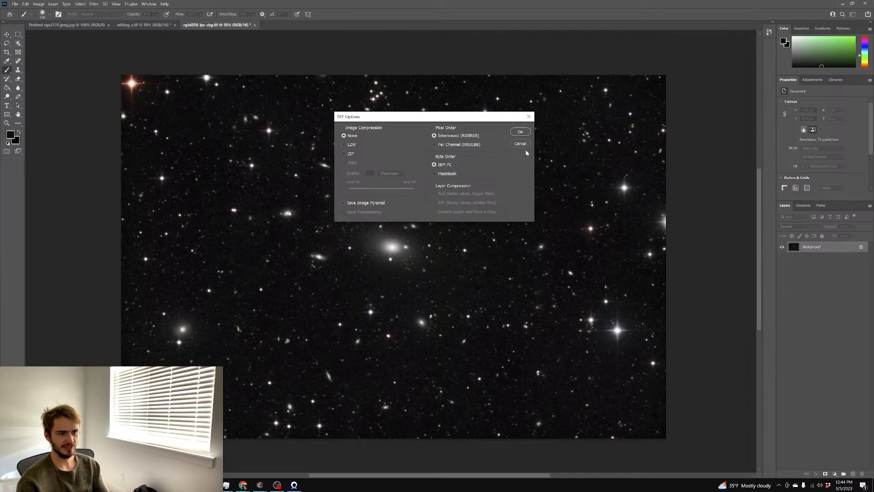
click(521, 132)
In PixInsight, open rgb4556-lpc-cbg from the 4556 folder and collapse its window
key(alt+Tab)
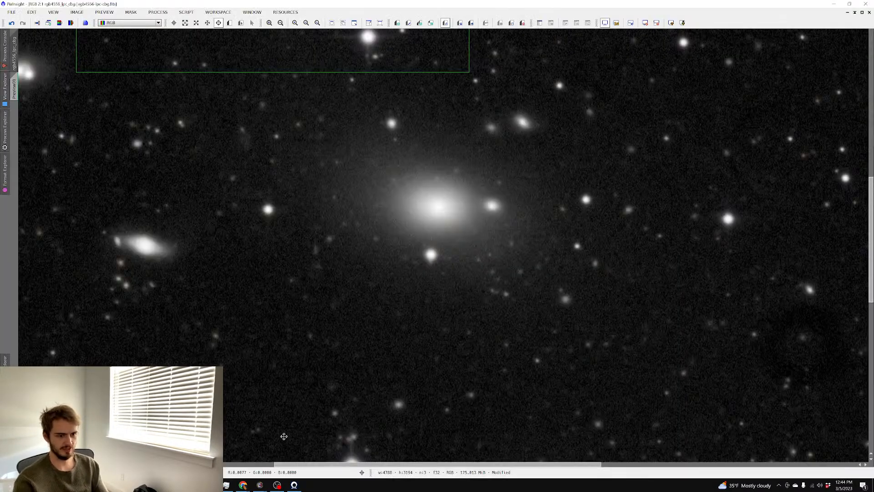
click(856, 13)
key(ctrl+o)
double_click(105, 66)
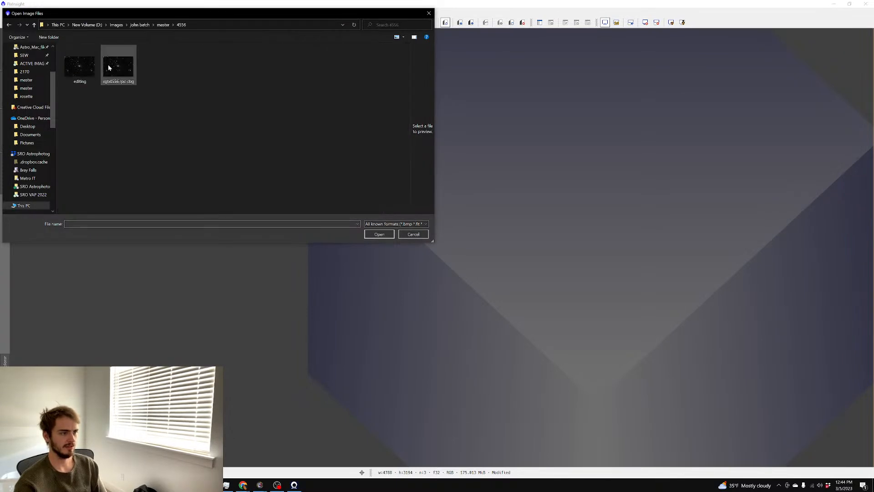
double_click(106, 65)
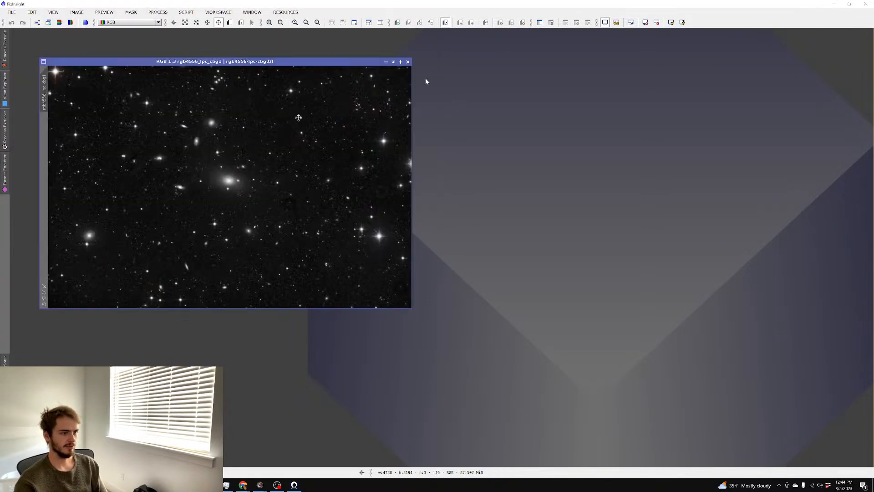
click(409, 62)
Open editing.tif, maximize its window, and select the New Preview mode
key(ctrl+o)
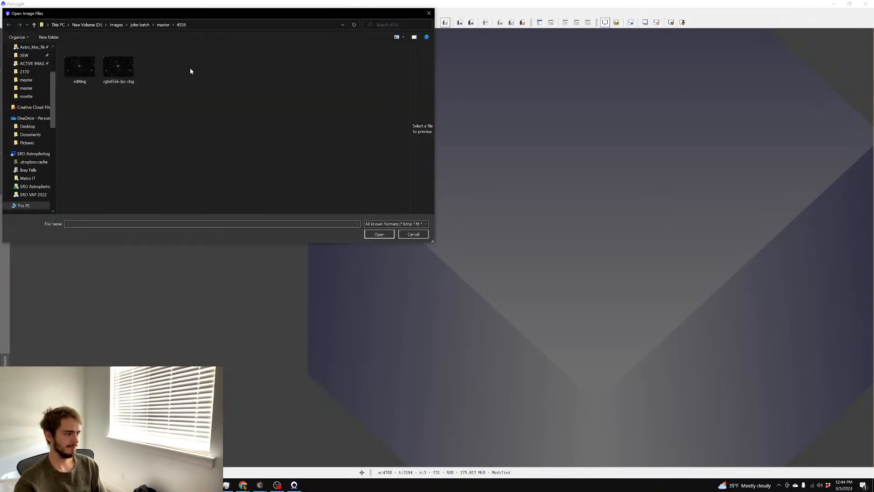
double_click(82, 65)
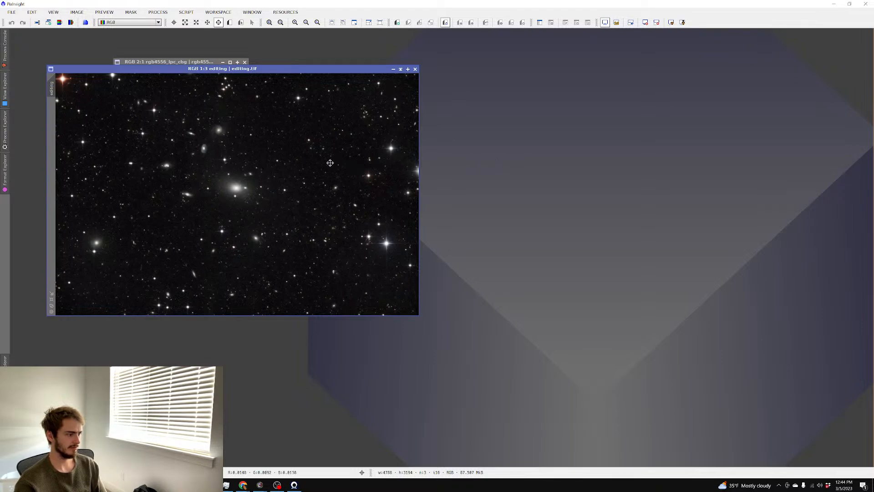
scroll(281, 152, up, 5)
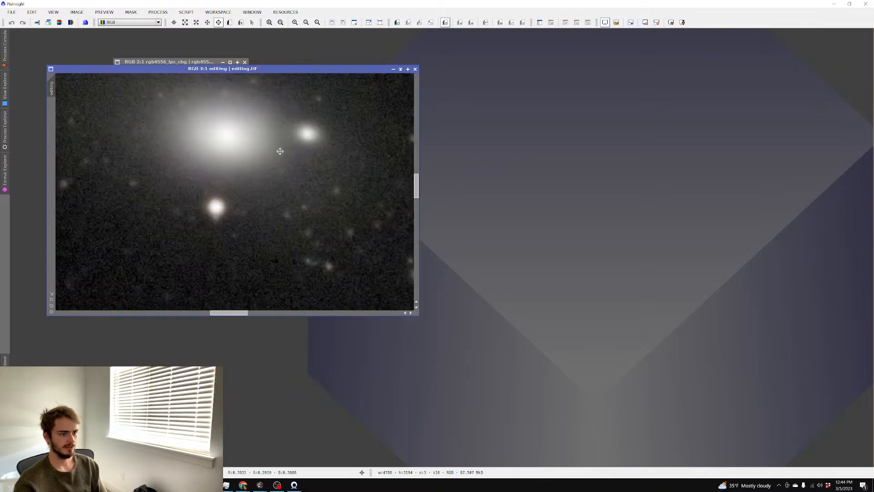
scroll(277, 148, down, 5)
click(408, 69)
scroll(348, 112, up, 5)
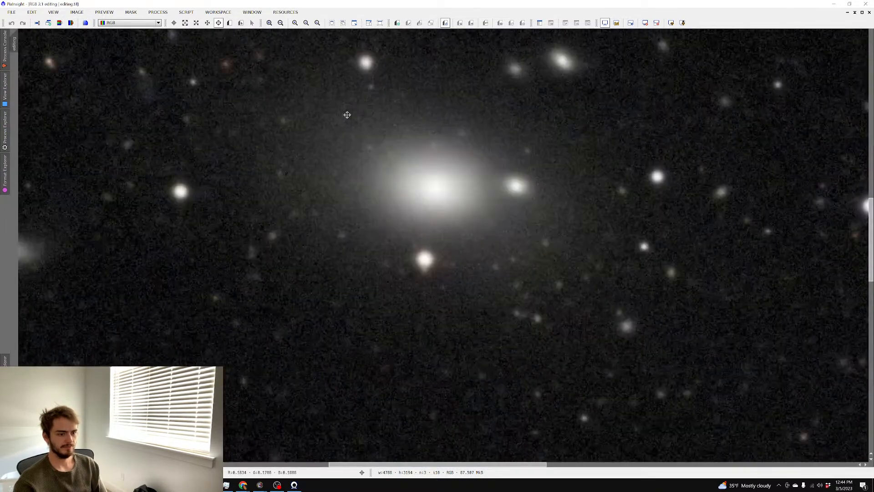
scroll(349, 113, down, 4)
scroll(350, 113, up, 1)
click(230, 23)
scroll(321, 144, down, 2)
scroll(305, 147, up, 1)
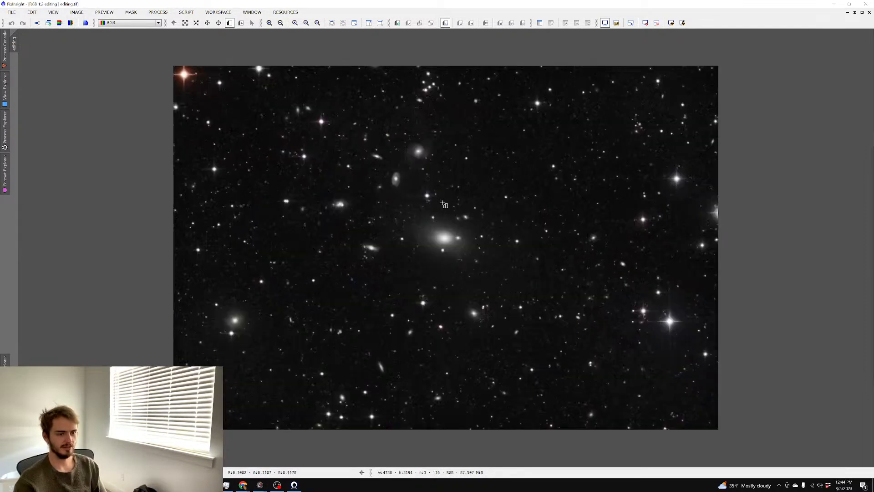
Outline a preview around the central galaxy and launch NoiseXTerminator on it
drag(488, 212, 351, 276)
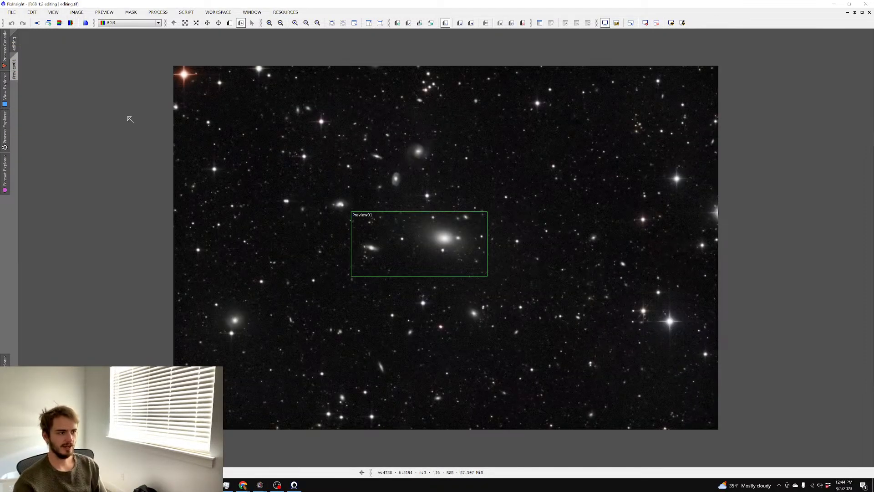
click(14, 69)
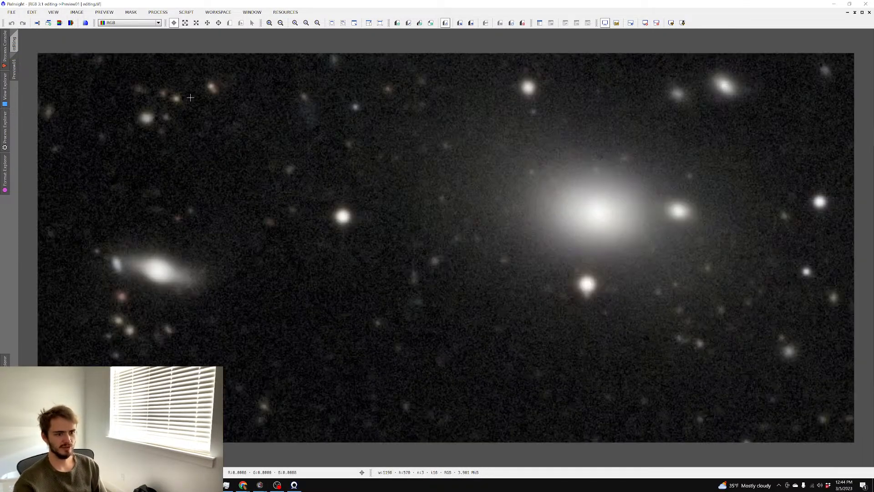
click(155, 14)
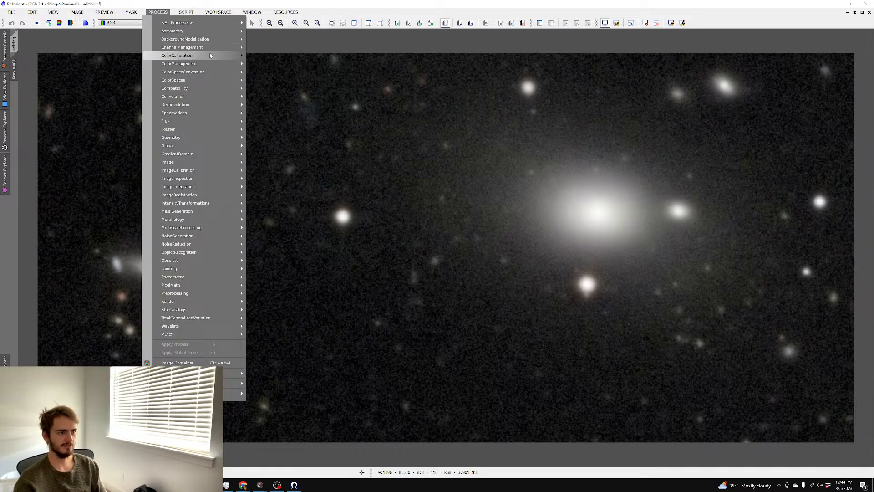
mouse_move(209, 53)
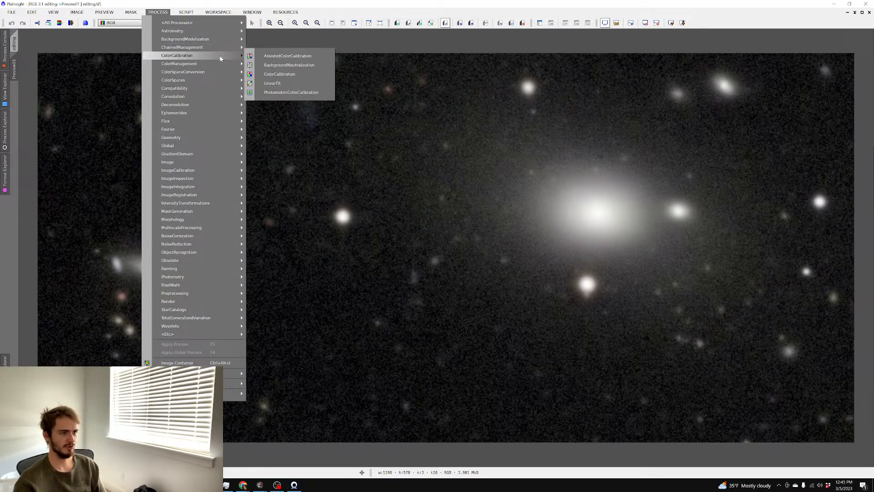
mouse_move(201, 23)
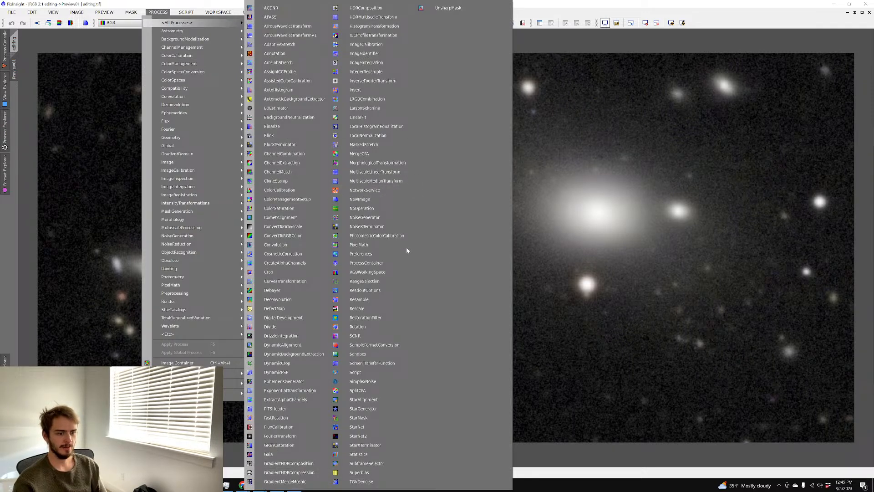
click(379, 230)
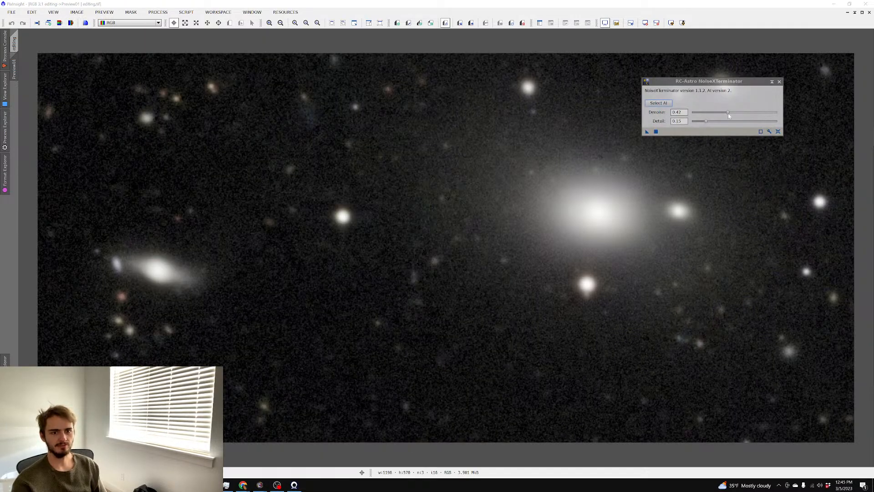
Denoise the preview in two passes, ending at Denoise about 0.85, then return to the full image
drag(729, 113, 733, 114)
click(656, 131)
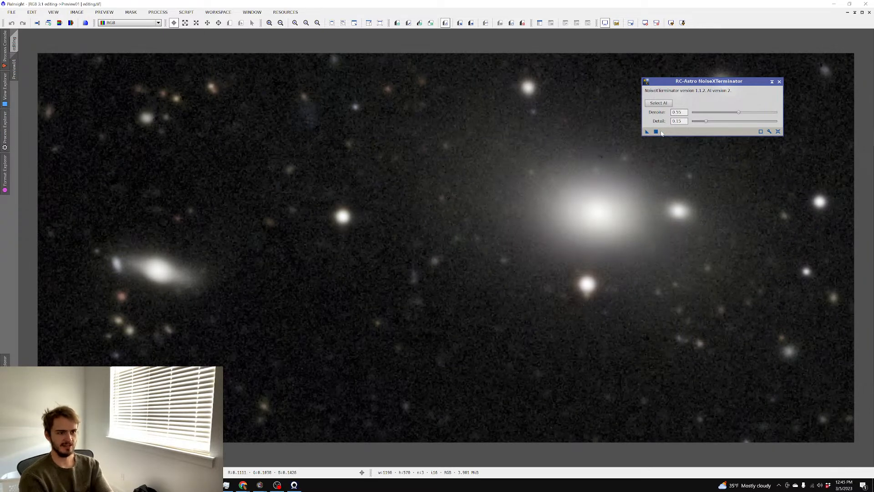
drag(740, 114, 749, 114)
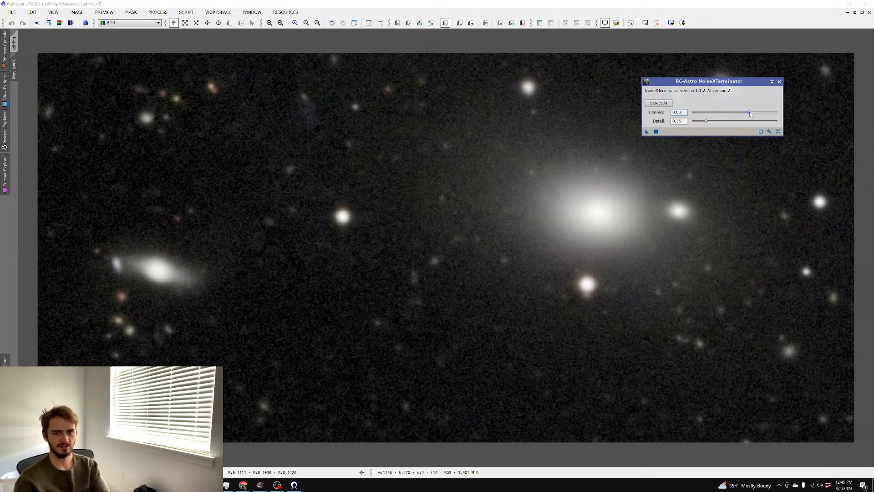
click(656, 132)
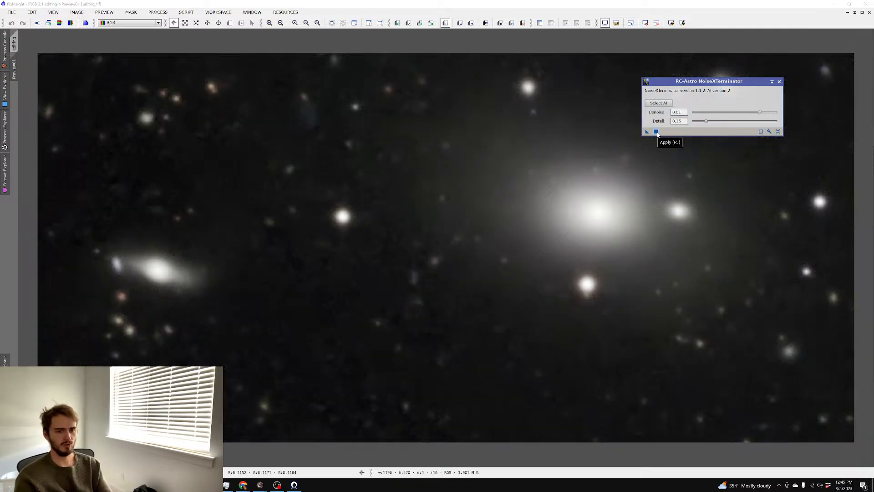
click(15, 45)
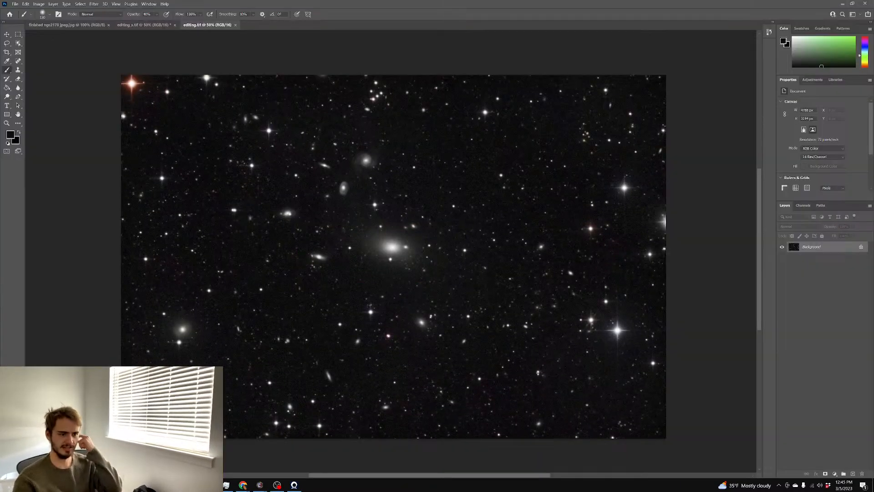
Duplicate the background with Ctrl+J and open the copy in Camera Raw to inspect the star-field noise
key(ctrl+j)
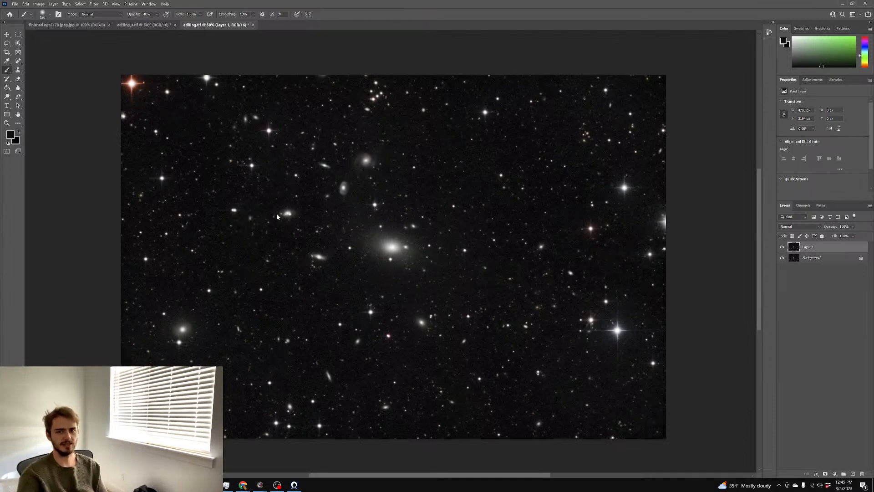
key(ctrl+shift+a)
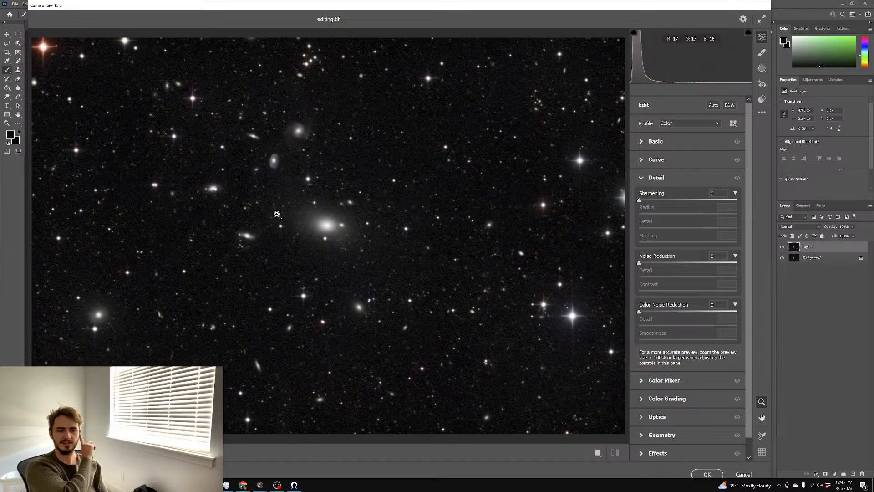
click(220, 185)
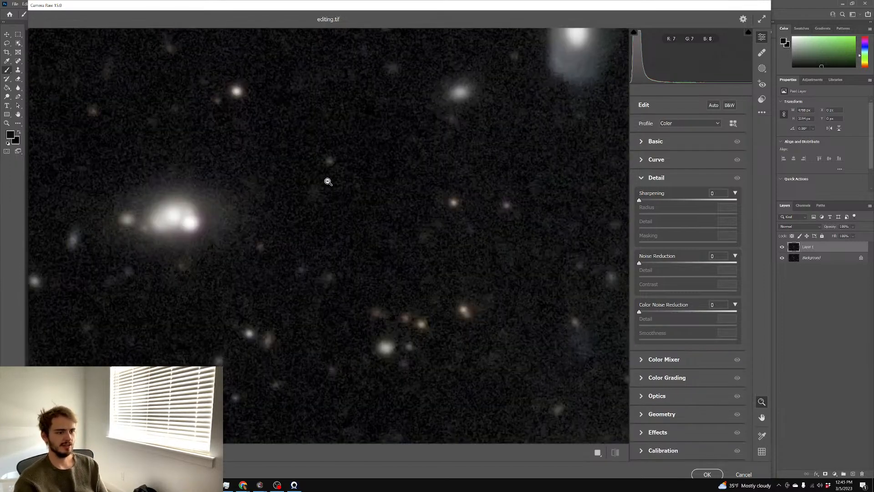
drag(366, 187, 327, 197)
drag(575, 264, 435, 256)
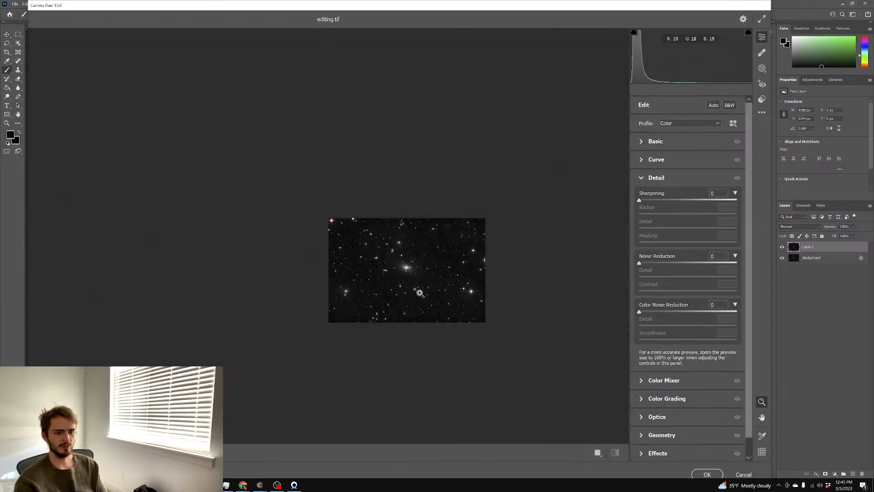
drag(416, 292, 519, 286)
drag(441, 274, 419, 269)
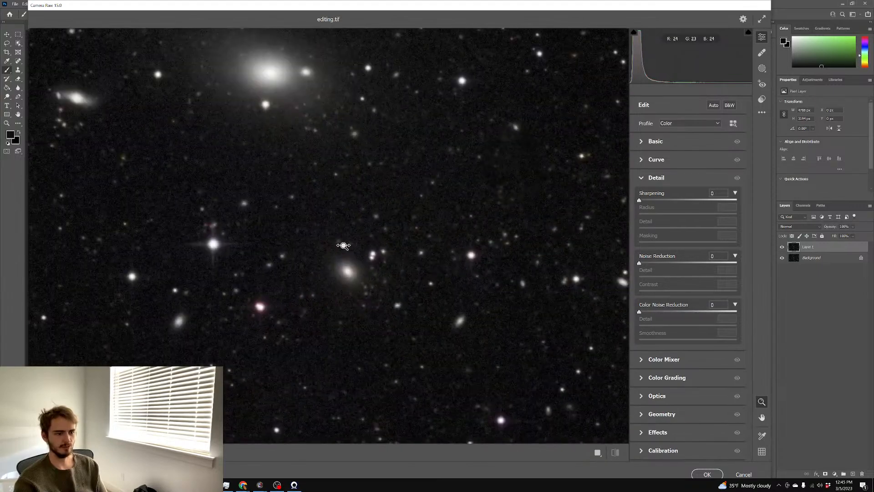
drag(348, 248, 326, 249)
Set Camera Raw Noise Reduction to 29 and Color Noise Reduction to 32
drag(656, 263, 660, 262)
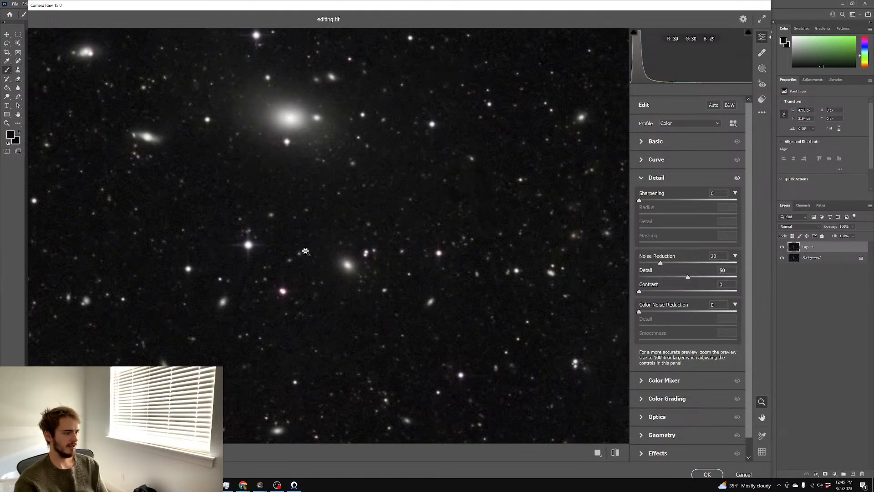
drag(323, 253, 371, 246)
click(371, 245)
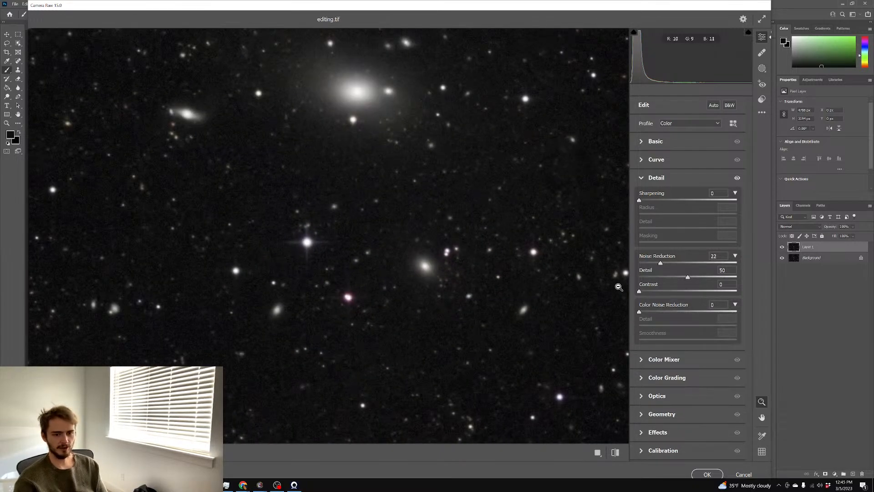
drag(673, 265, 668, 264)
click(481, 246)
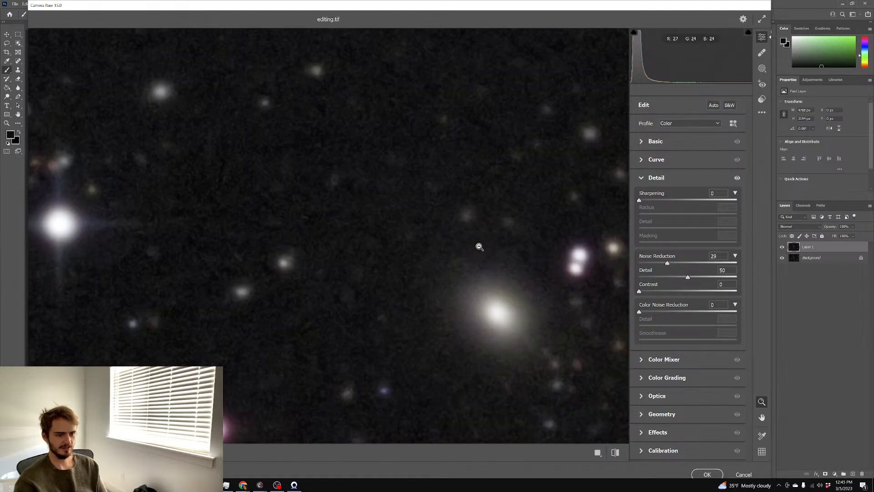
click(481, 246)
drag(500, 260, 574, 261)
mouse_move(661, 311)
mouse_down()
mouse_move(676, 313)
mouse_move(669, 314)
mouse_up()
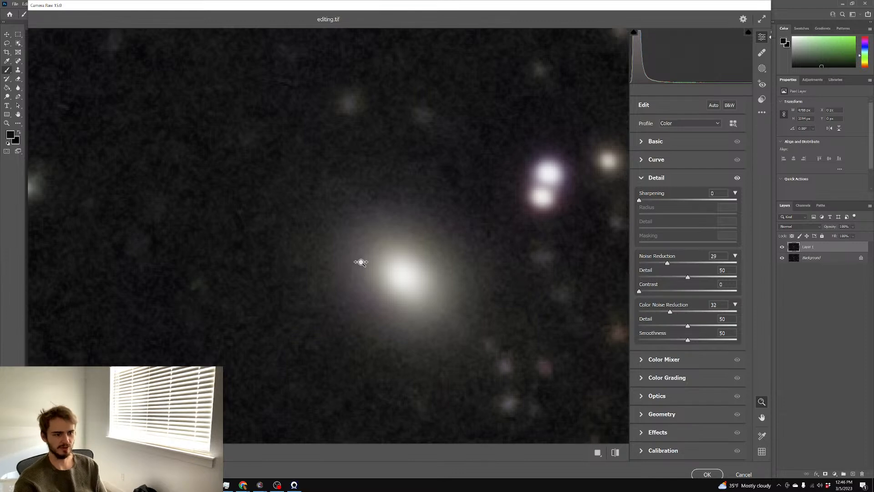
click(492, 247)
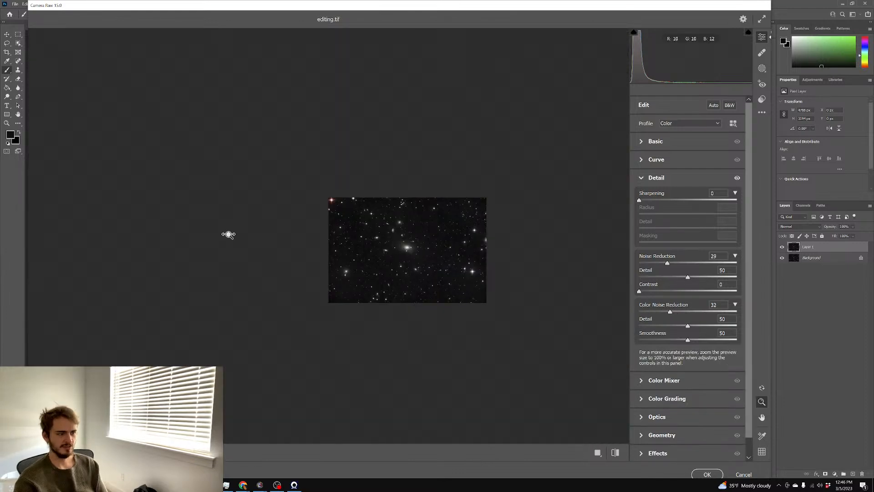
drag(229, 234, 303, 248)
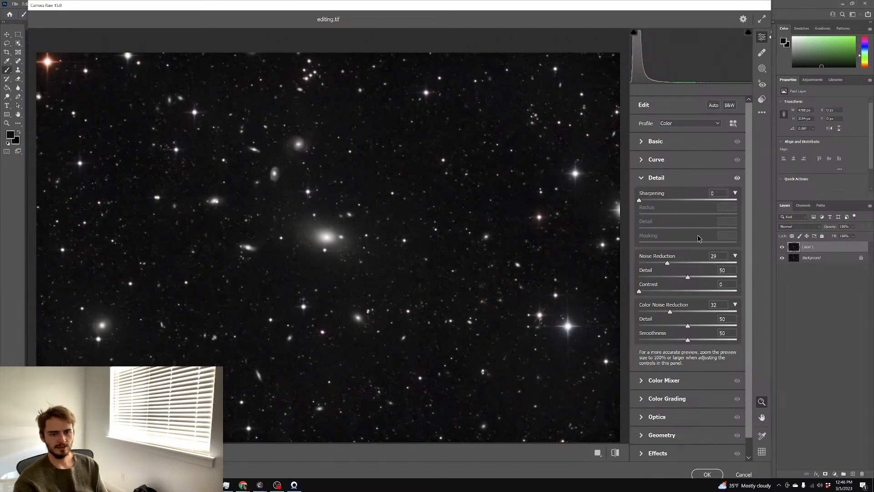
In Camera Raw's Basic panel, set Shadows to -59 and Blacks to +2
click(655, 142)
mouse_move(688, 286)
mouse_down()
mouse_move(666, 287)
mouse_move(683, 286)
mouse_up()
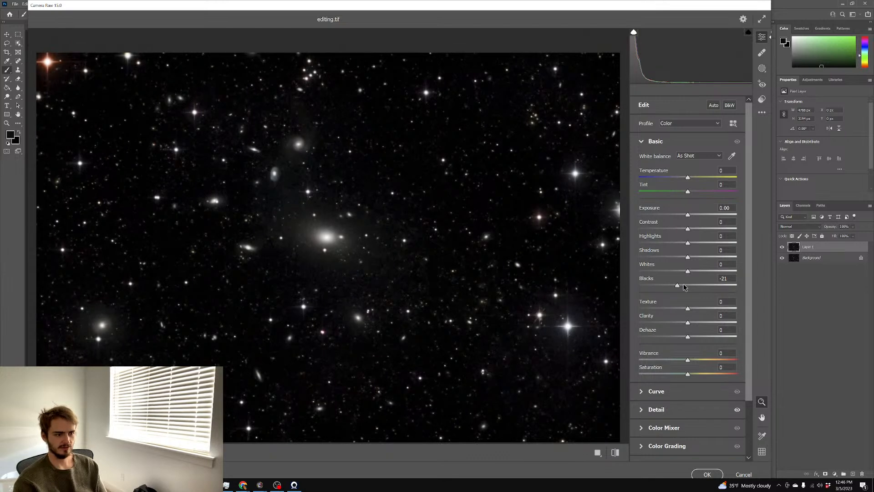
drag(677, 257, 635, 259)
click(689, 287)
drag(690, 287, 691, 287)
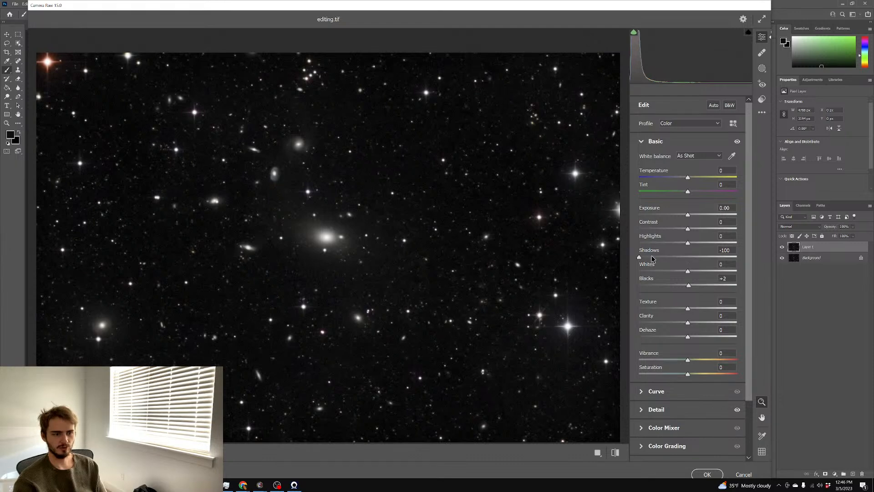
drag(652, 258, 659, 258)
Add a subtle +5 Saturation and apply the Camera Raw edits to Layer 1
click(321, 243)
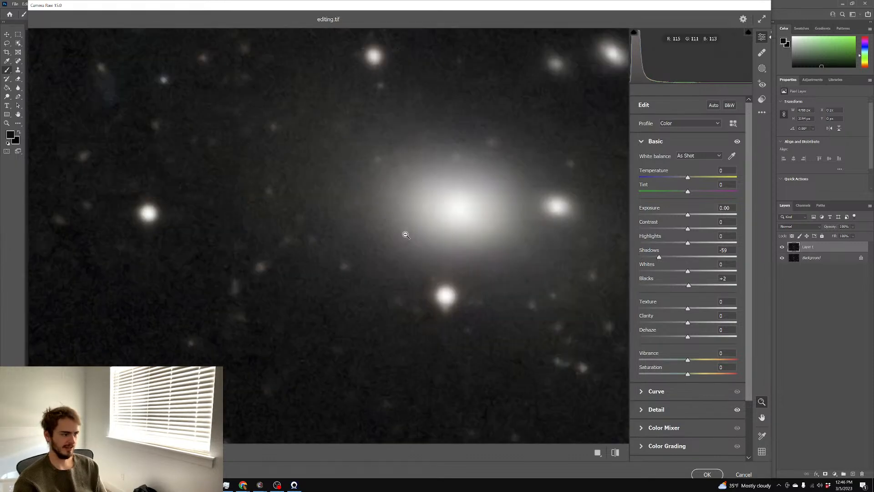
click(505, 299)
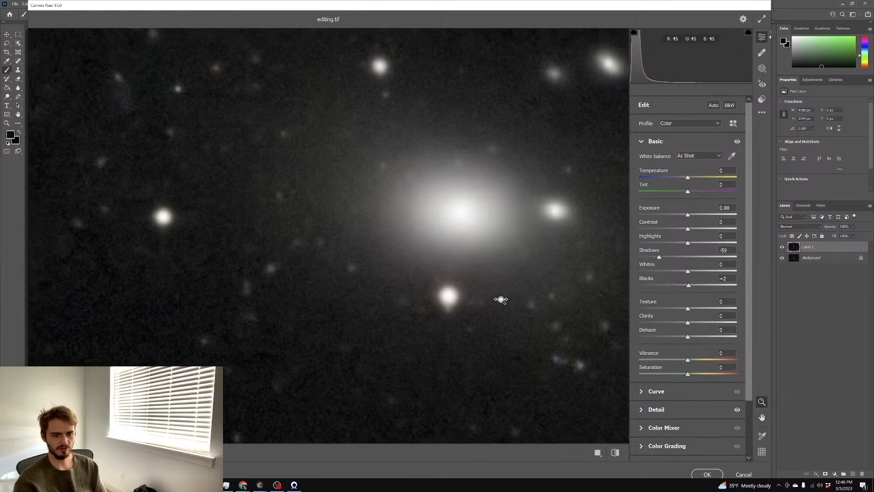
drag(496, 302, 424, 308)
drag(503, 329, 542, 326)
drag(360, 291, 600, 335)
drag(694, 374, 740, 376)
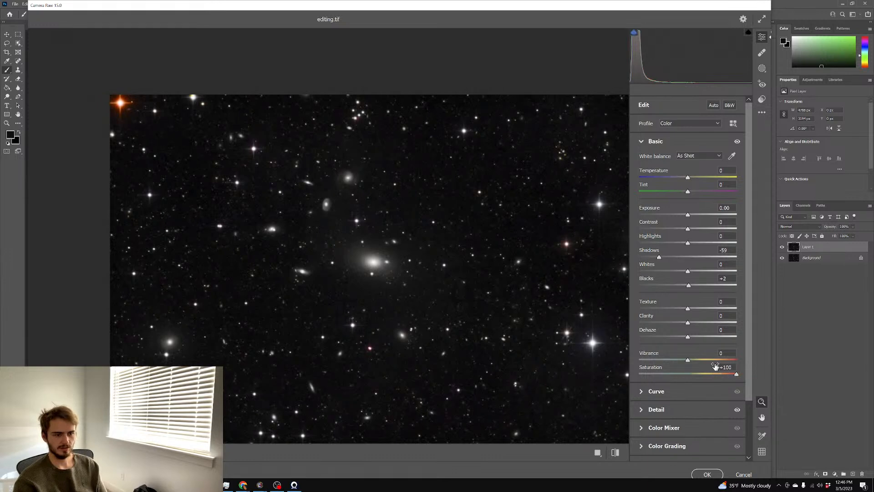
drag(693, 375, 690, 376)
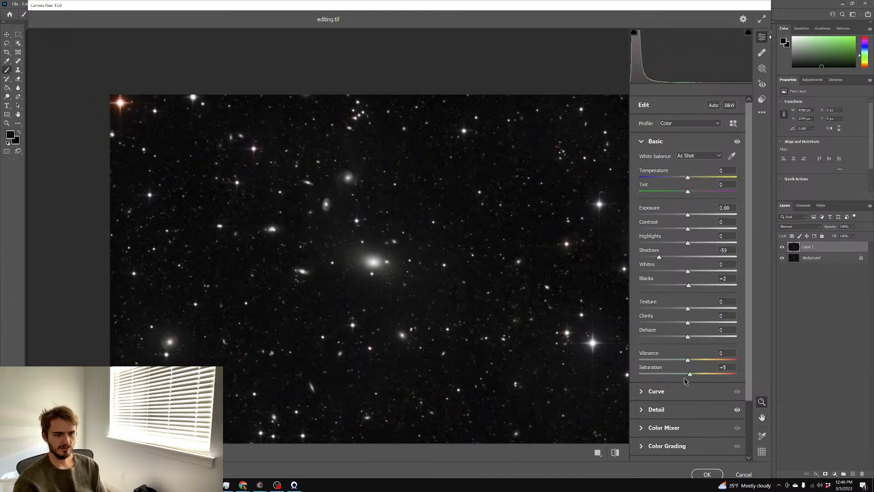
click(715, 474)
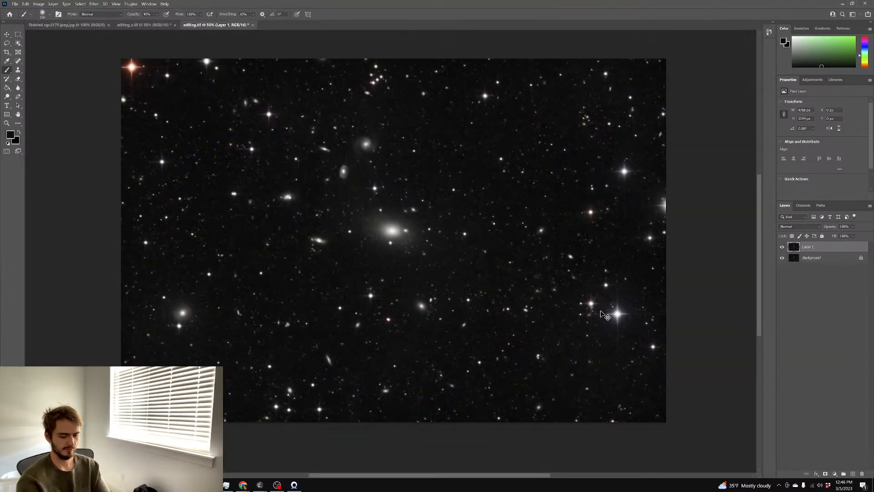
Zoom to 66.7%, duplicate Layer 1, and try a darkening curve before discarding it
key(ctrl+1)
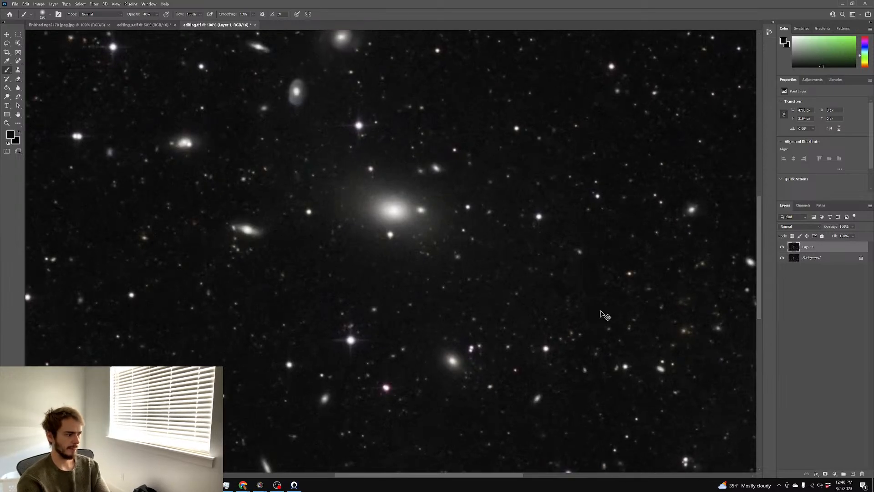
key(ctrl+plus)
key(ctrl+minus)
key(ctrl+plus)
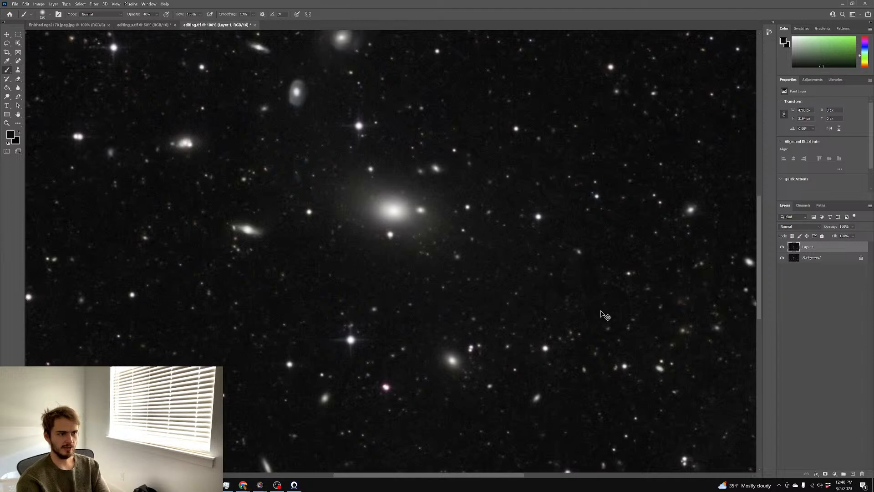
key(ctrl+minus)
key(ctrl+minus)
key(ctrl+plus)
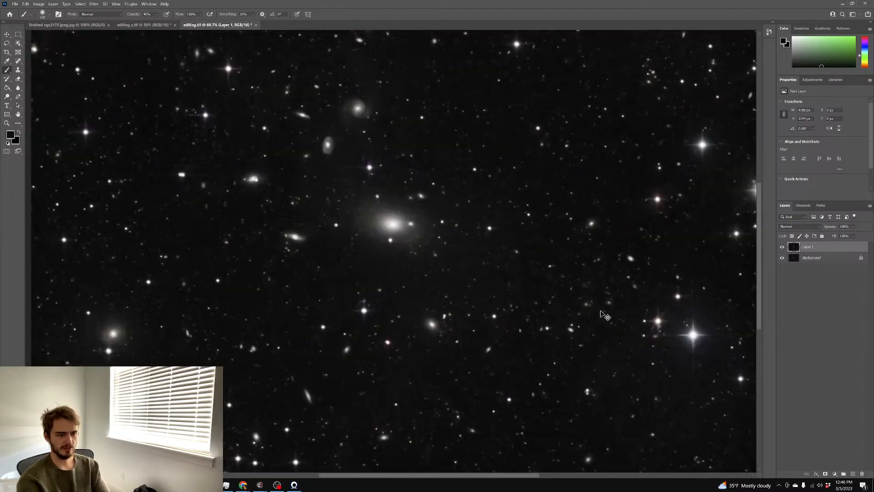
scroll(572, 333, right, 1)
scroll(571, 333, left, 1)
key(ctrl+j)
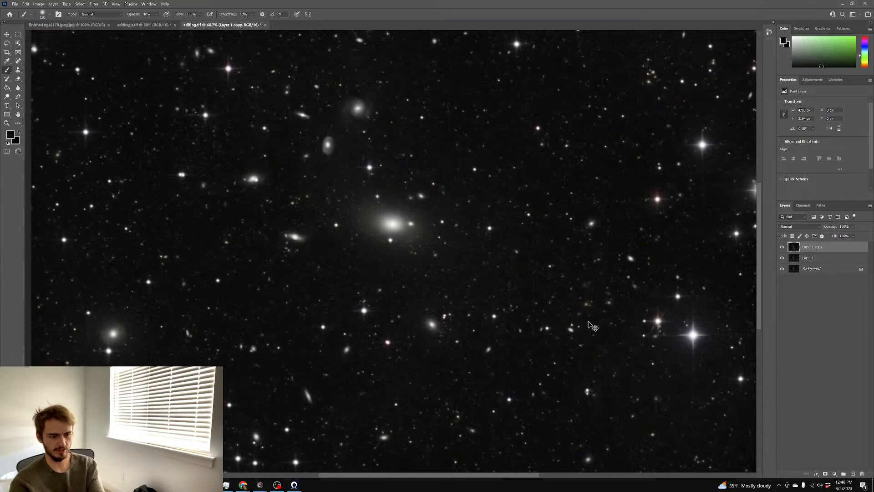
key(ctrl+m)
drag(710, 155, 713, 146)
click(845, 88)
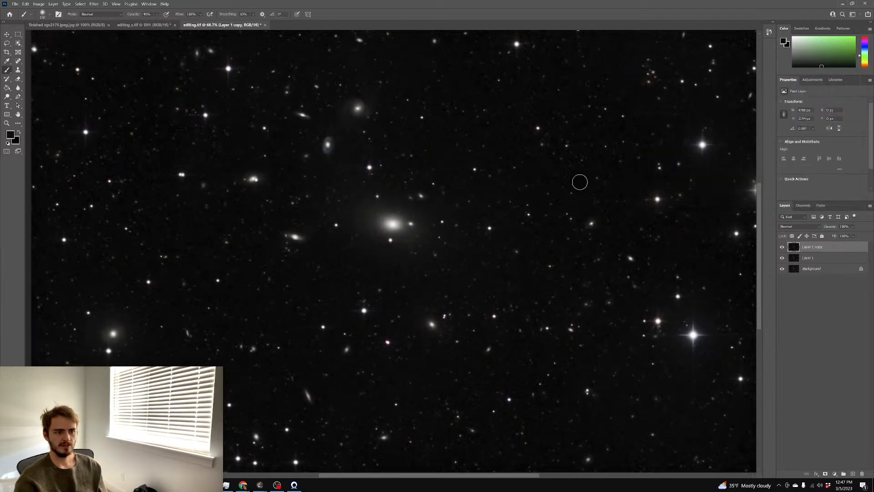
Zoom out to 50% and open Levels, then cancel it unchanged
scroll(574, 179, down, 1)
scroll(575, 176, up, 1)
scroll(575, 175, down, 1)
scroll(574, 172, up, 1)
key(ctrl+minus)
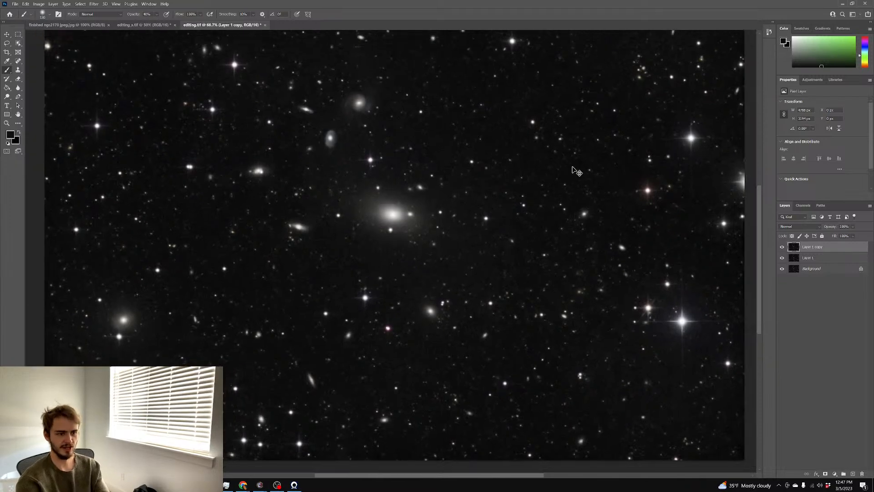
key(ctrl+plus)
key(ctrl+minus)
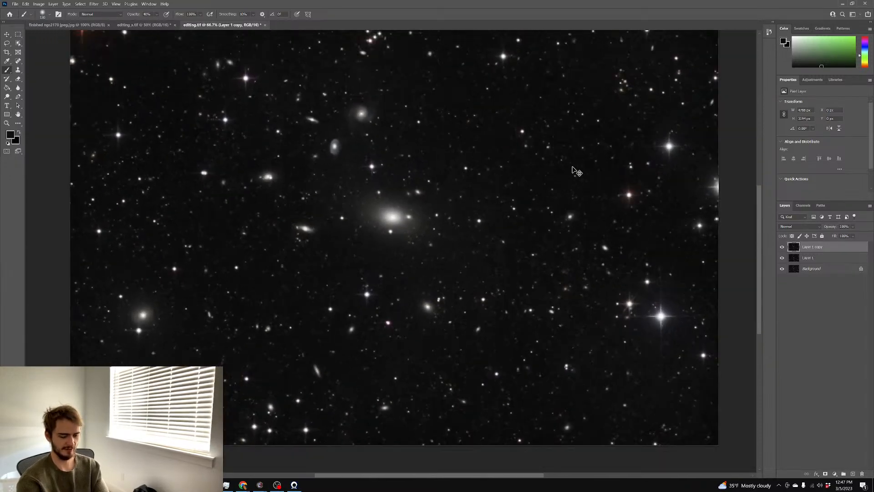
key(ctrl+l)
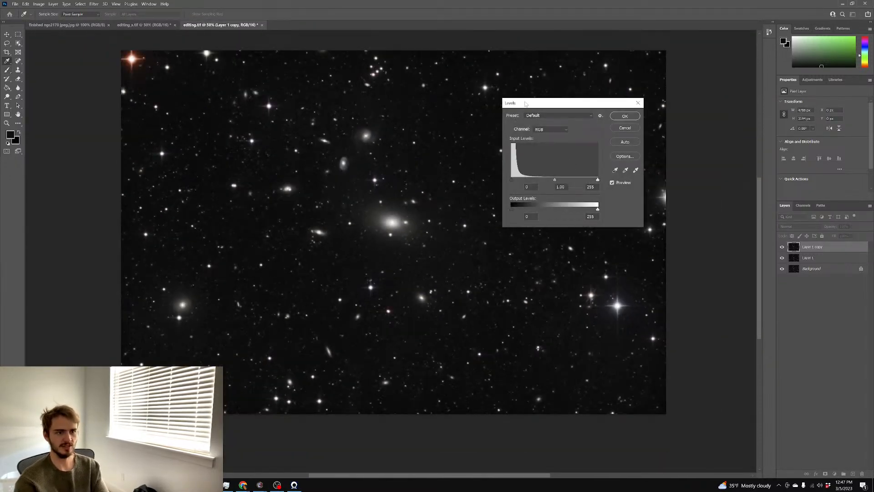
drag(525, 104, 582, 95)
click(681, 120)
Toggle Layer 1 copy's visibility to compare, then start a Curves adjustment with the black point raised to 25
key(b)
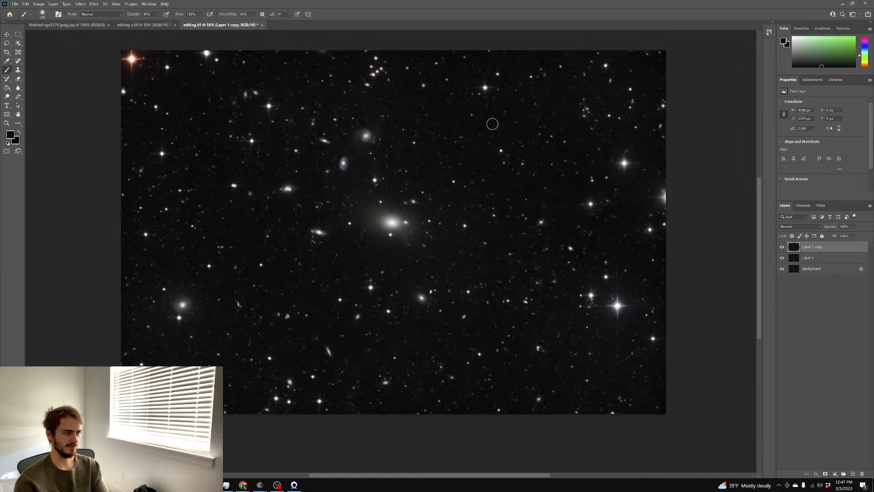
scroll(709, 229, up, 1)
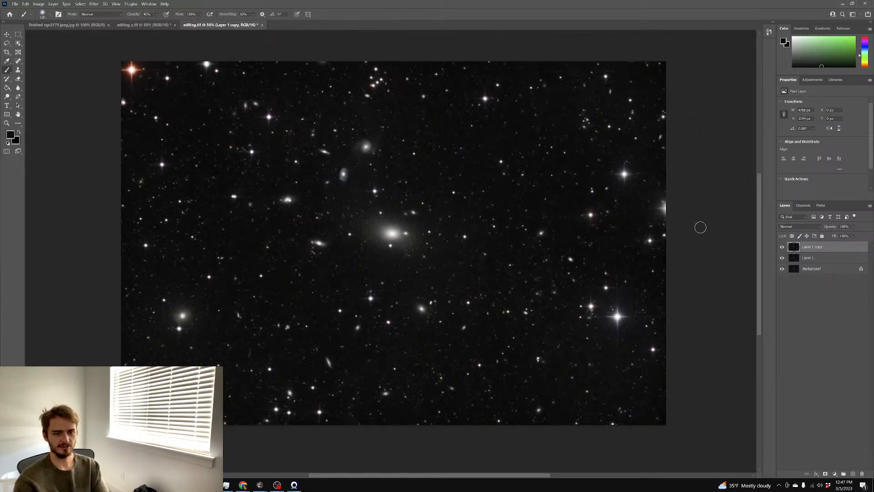
click(782, 247)
click(782, 247)
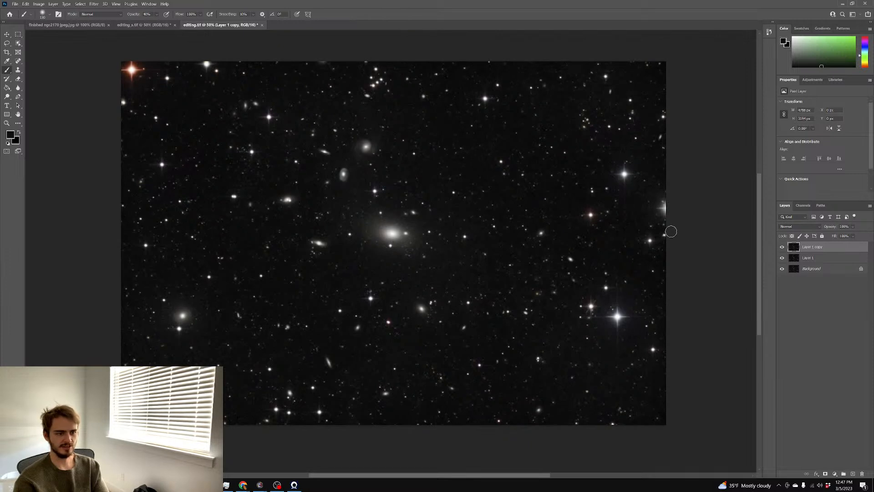
scroll(667, 230, down, 1)
scroll(667, 231, up, 1)
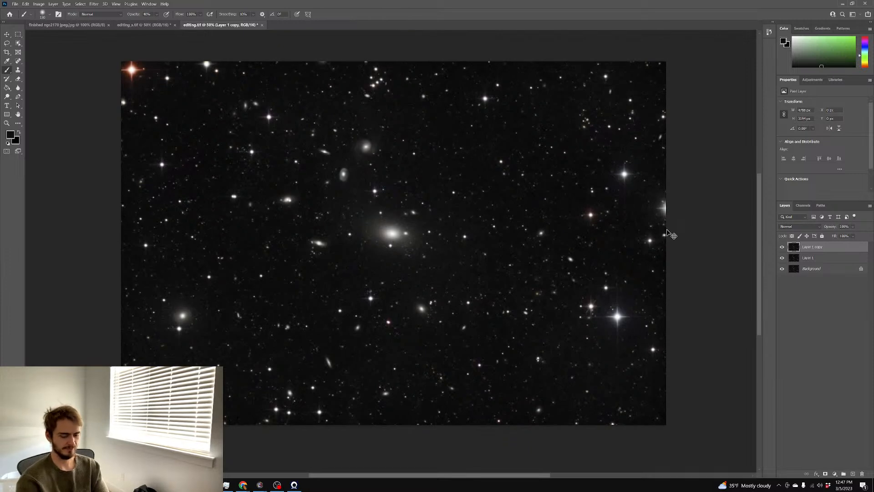
key(ctrl+plus)
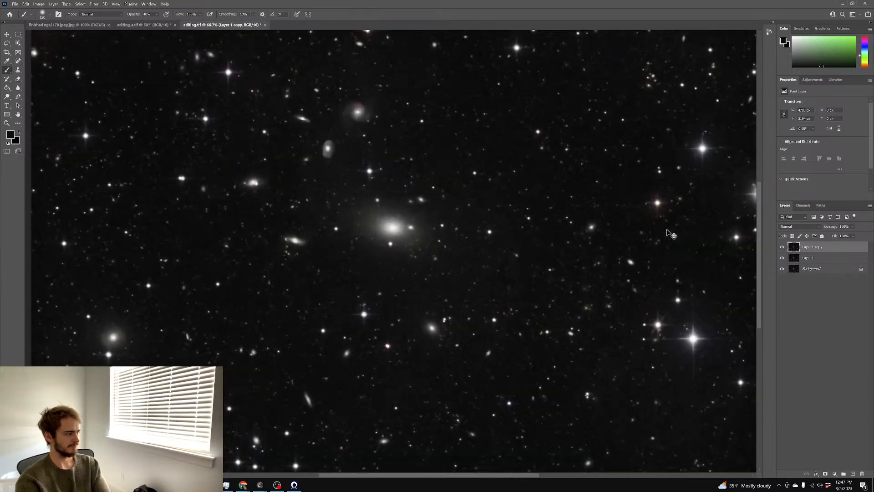
key(ctrl+minus)
key(ctrl+minus)
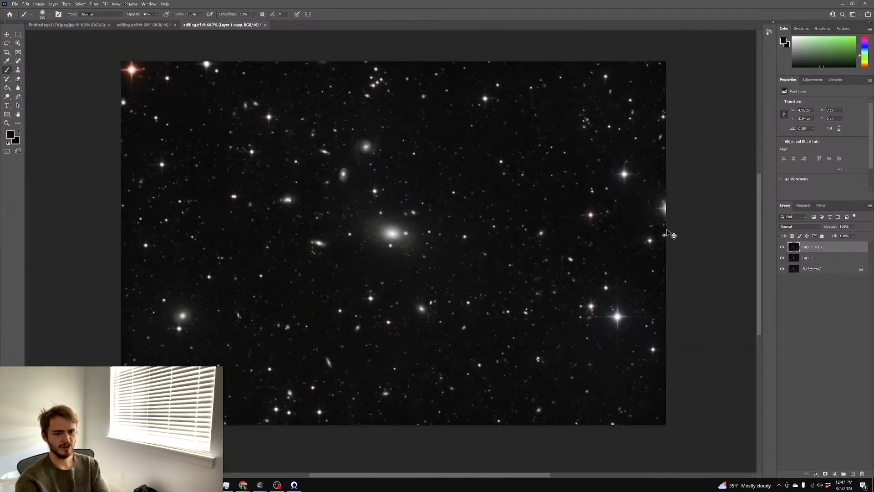
key(ctrl+plus)
key(ctrl+plus)
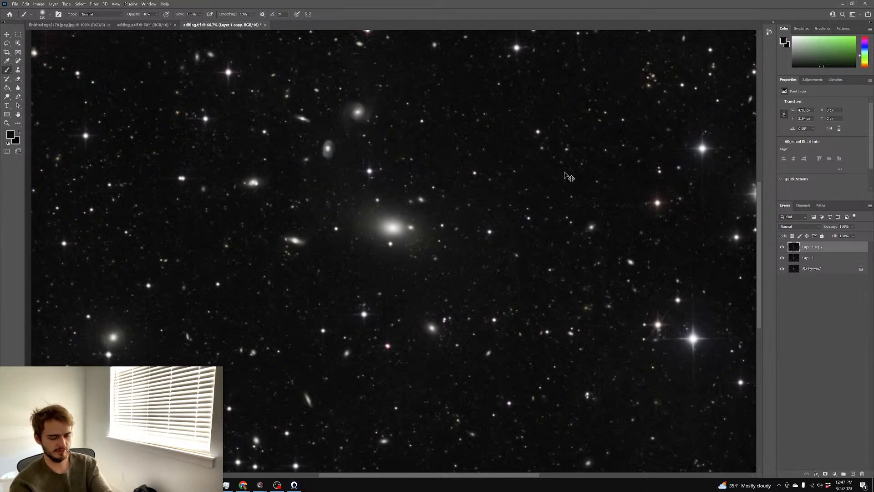
key(ctrl+m)
mouse_move(666, 185)
mouse_down()
mouse_move(677, 187)
mouse_move(659, 184)
mouse_up()
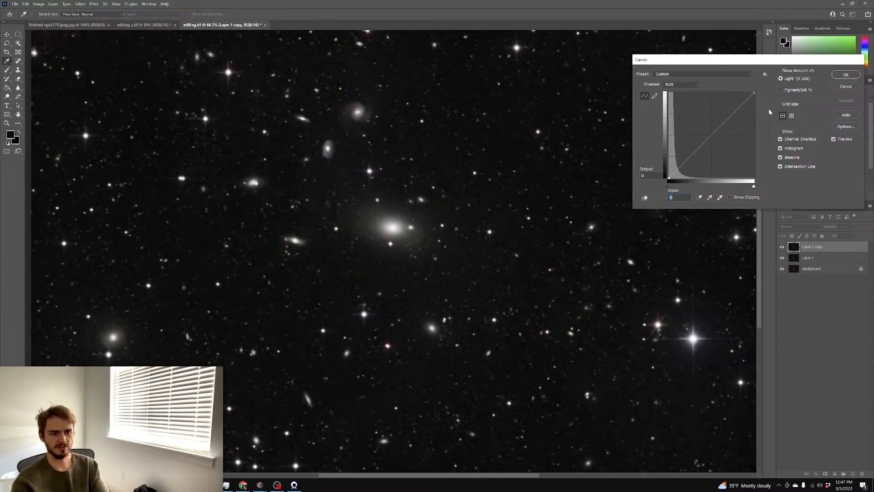
Cancel Curves and raise Layer 1 copy's Hue/Saturation saturation to +47
key(Escape)
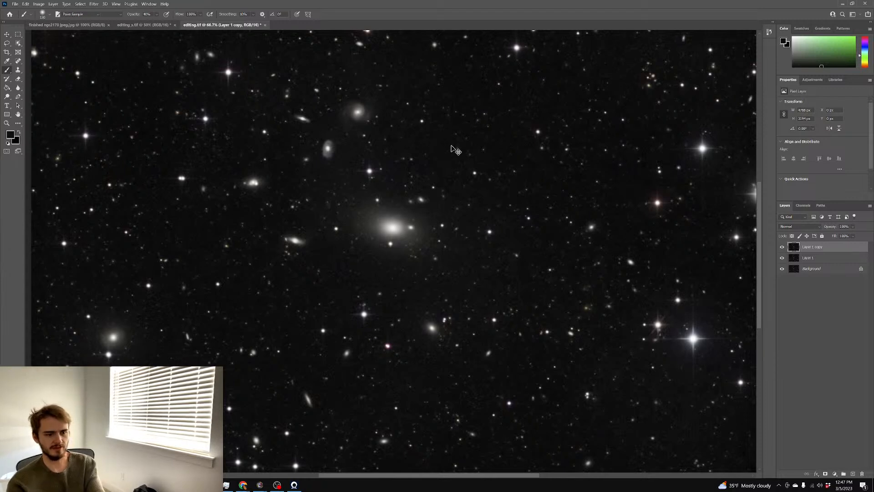
key(ctrl+u)
click(599, 150)
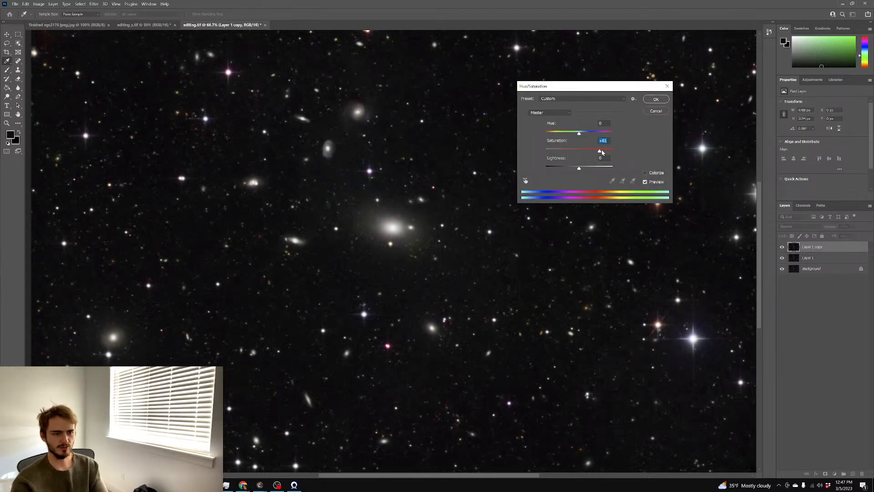
click(599, 152)
click(595, 150)
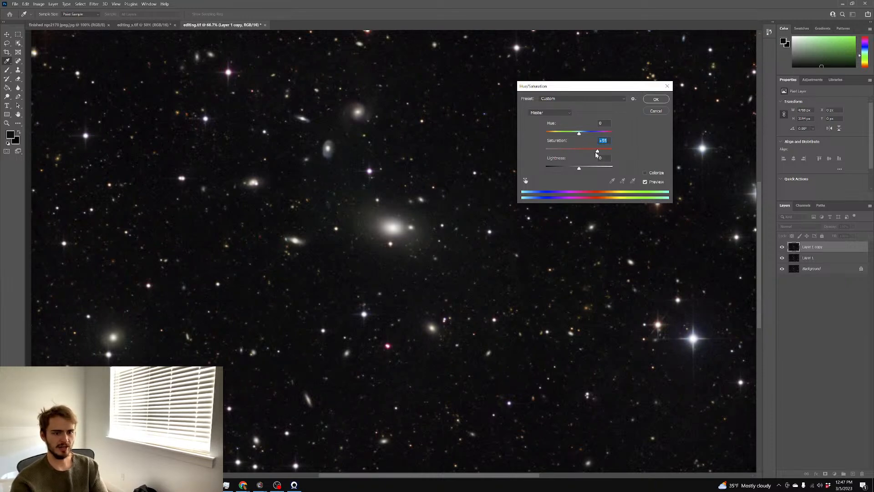
click(656, 100)
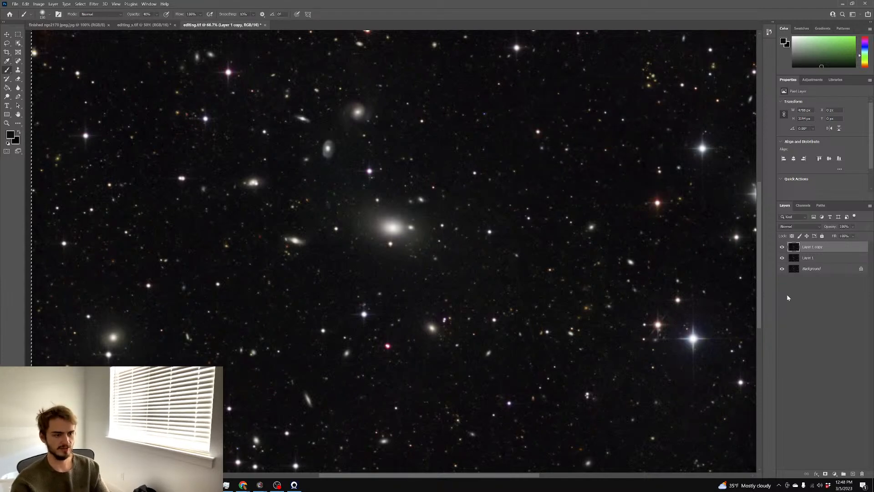
Add a layer mask to Layer 1 copy and paste a greyscale copy of the image into it
click(826, 474)
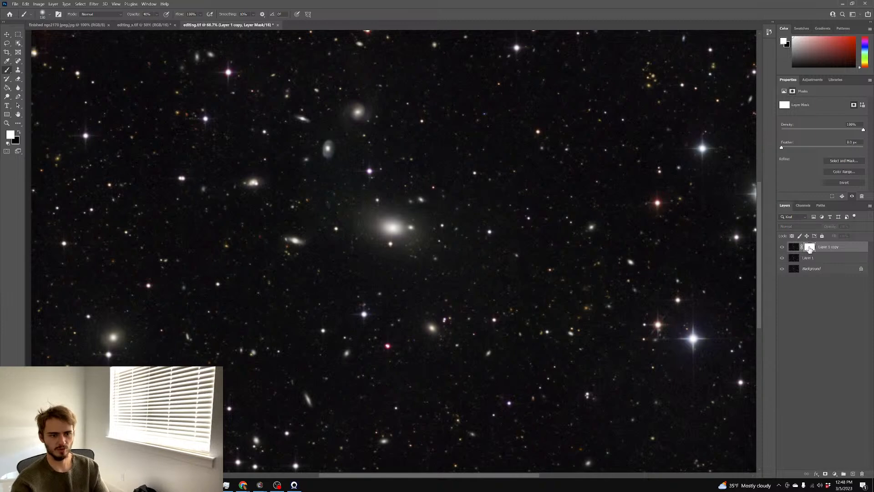
alt+click(810, 248)
key(ctrl+v)
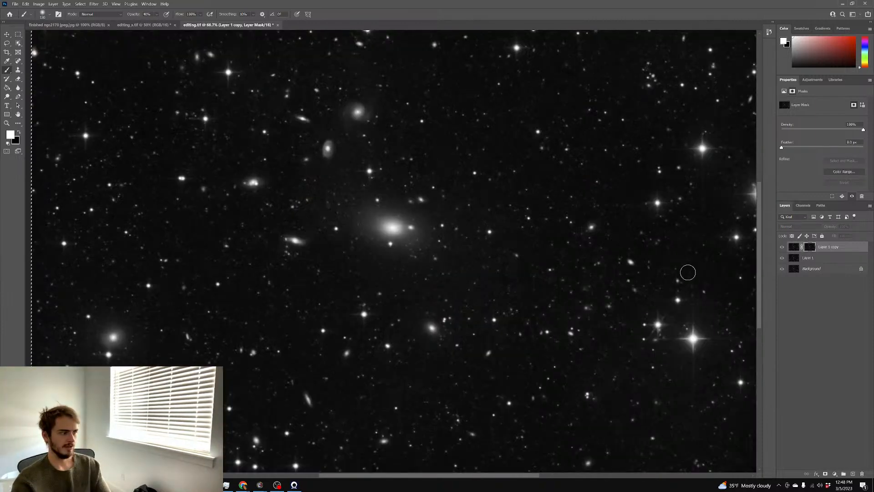
key(ctrl+d)
click(793, 246)
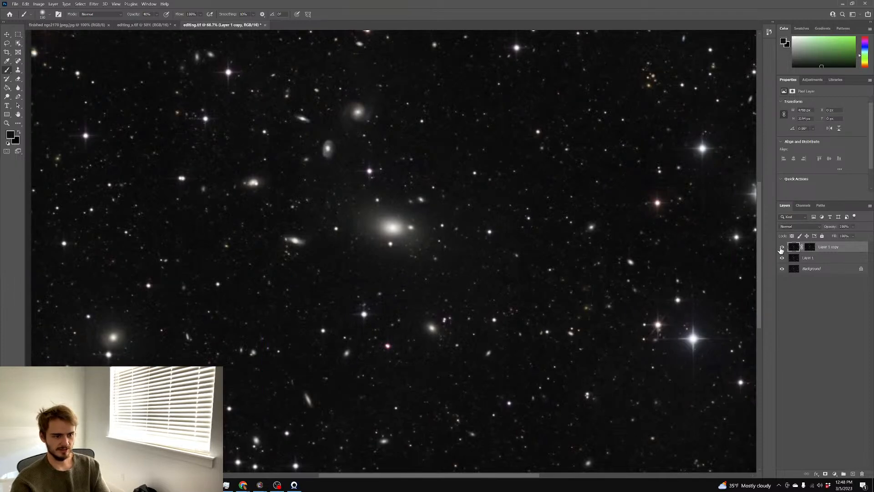
scroll(675, 258, down, 2)
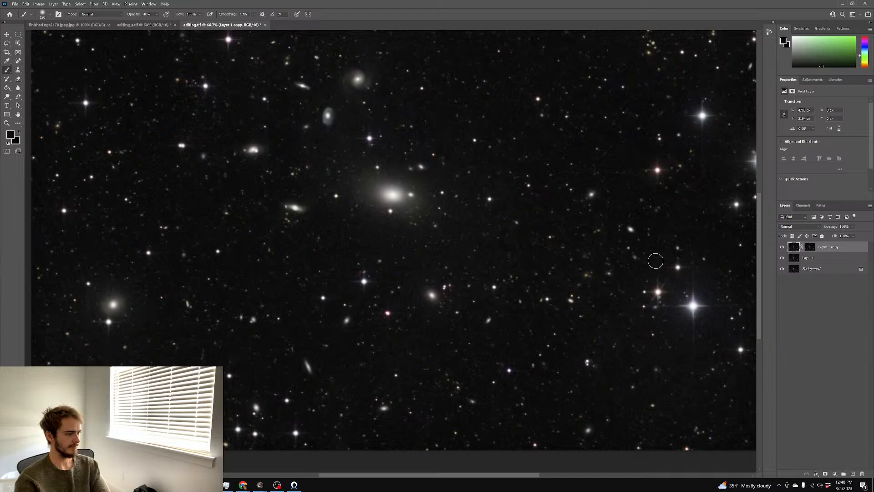
key(ctrl+plus)
key(ctrl+minus)
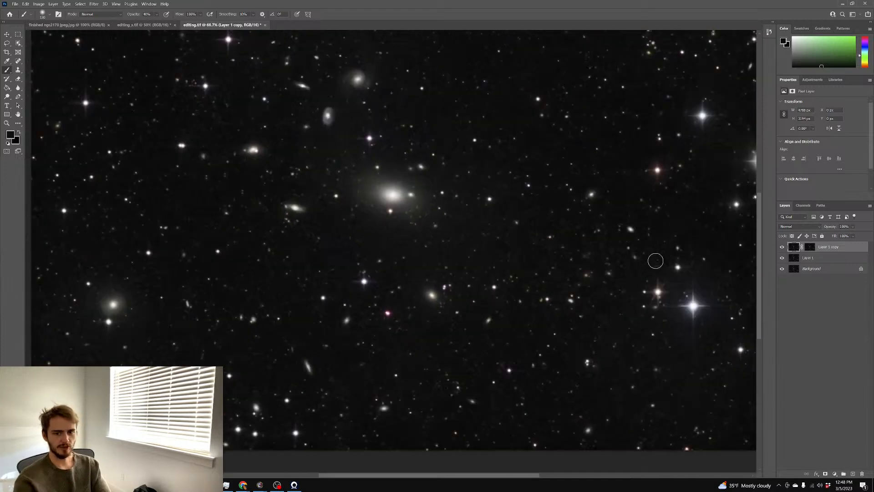
Brighten the mask with Levels, lowering its white point to 60
click(812, 247)
key(ctrl+l)
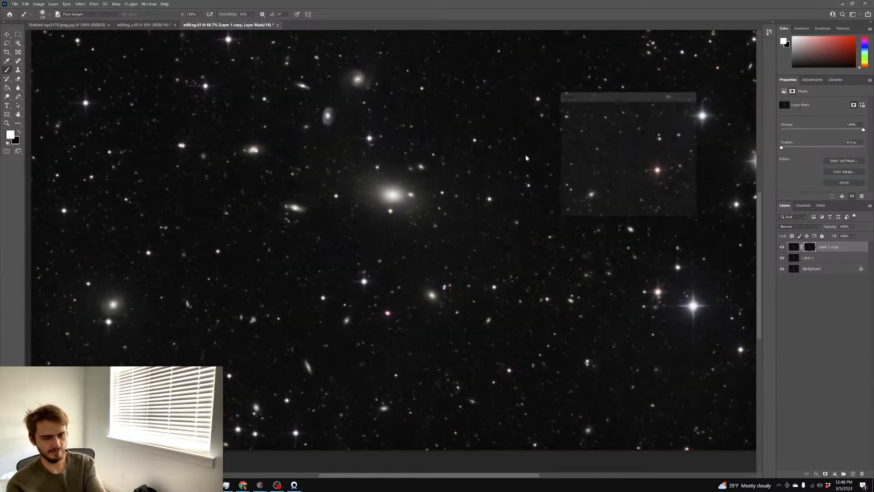
drag(654, 173, 569, 174)
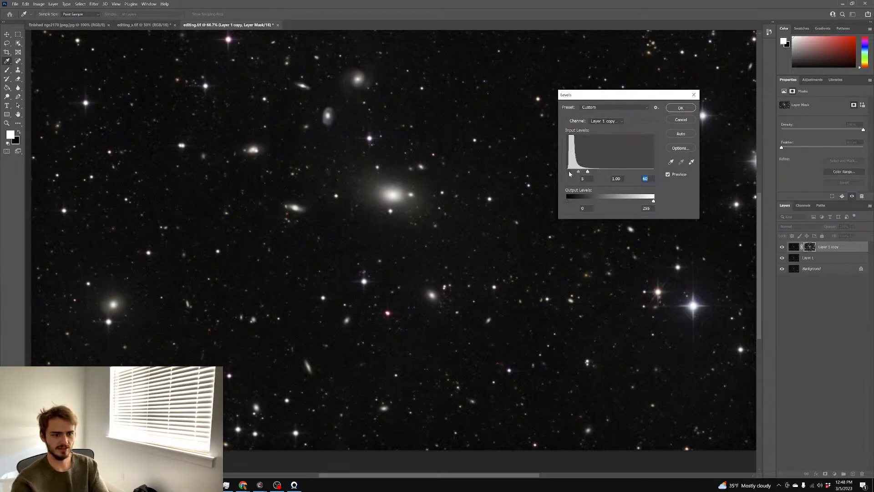
click(569, 170)
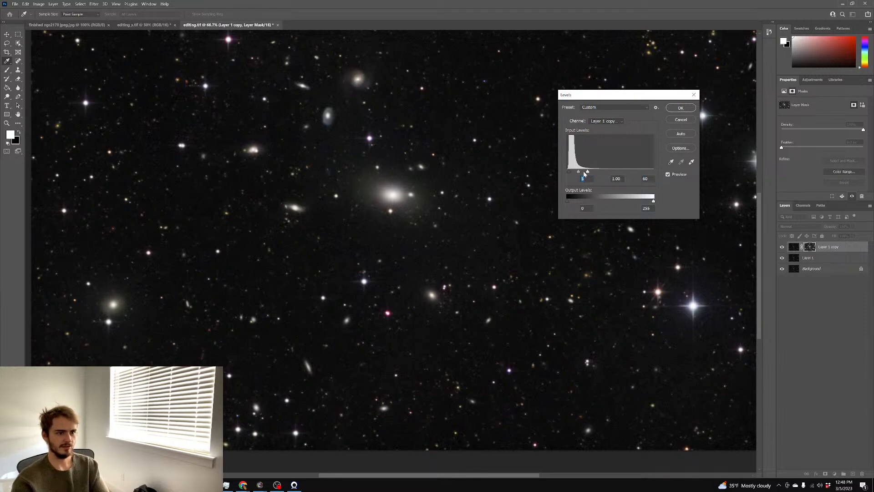
drag(589, 173, 586, 174)
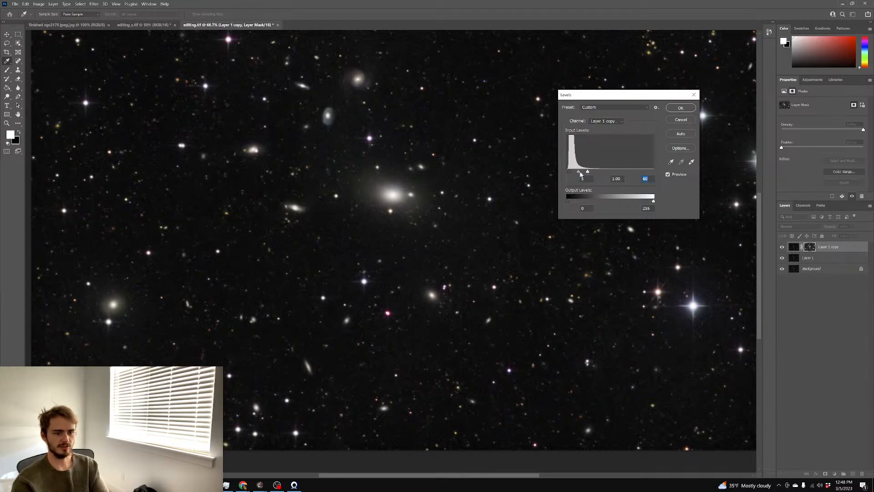
click(680, 108)
Paint black at 100% opacity on the mask to remove the red glow from two stars
key(b)
scroll(656, 201, up, 1)
scroll(643, 205, down, 1)
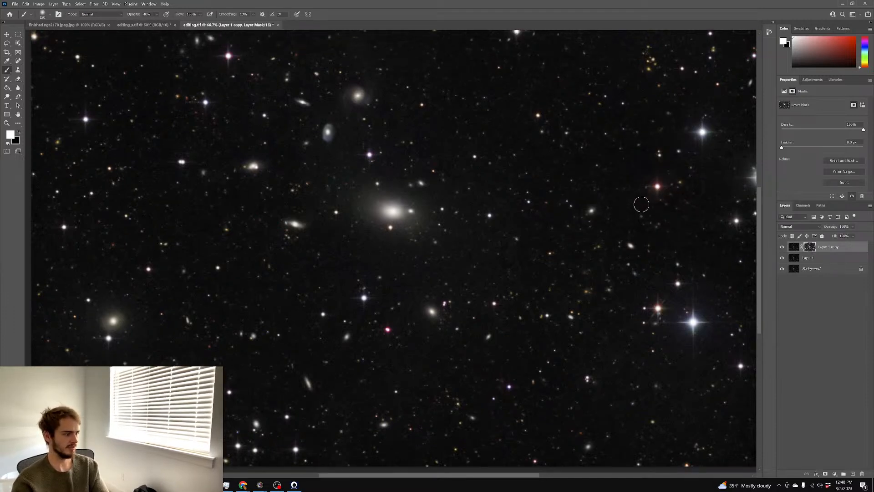
scroll(646, 210, up, 4)
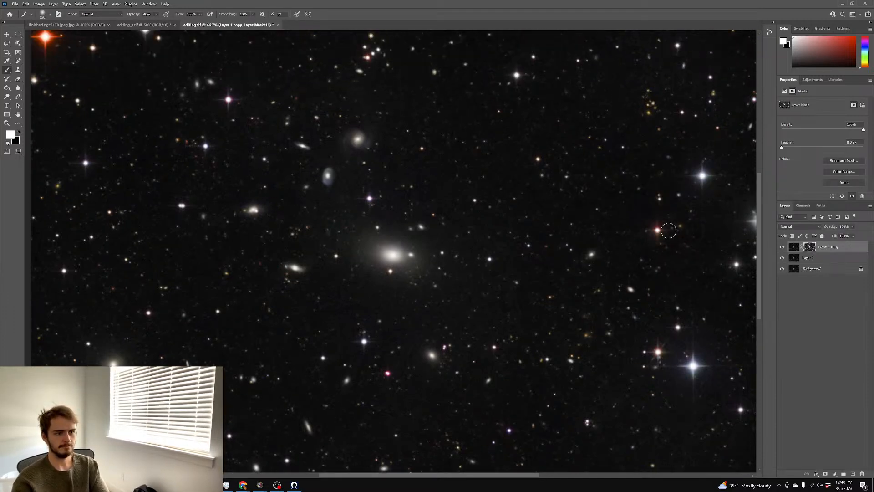
scroll(669, 230, down, 5)
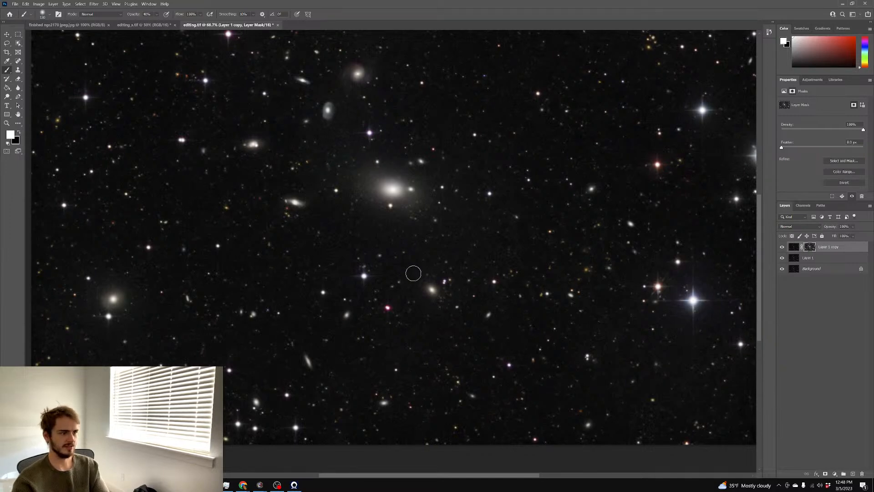
key(x)
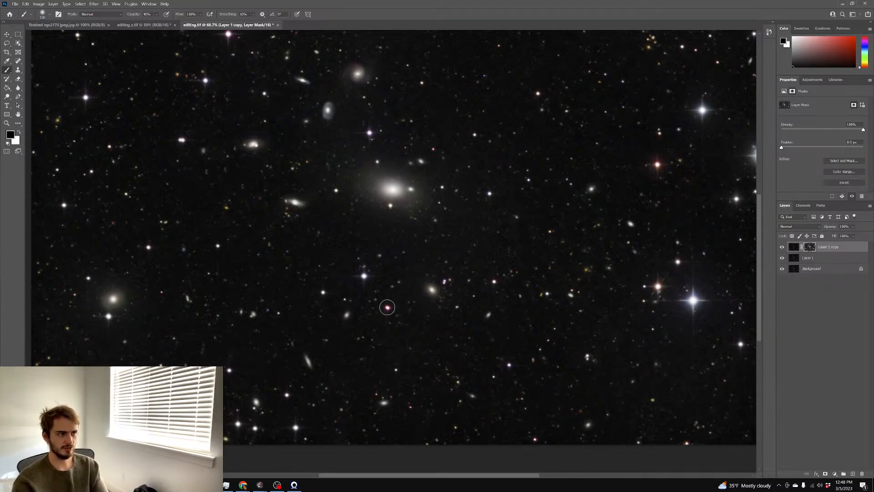
key(0)
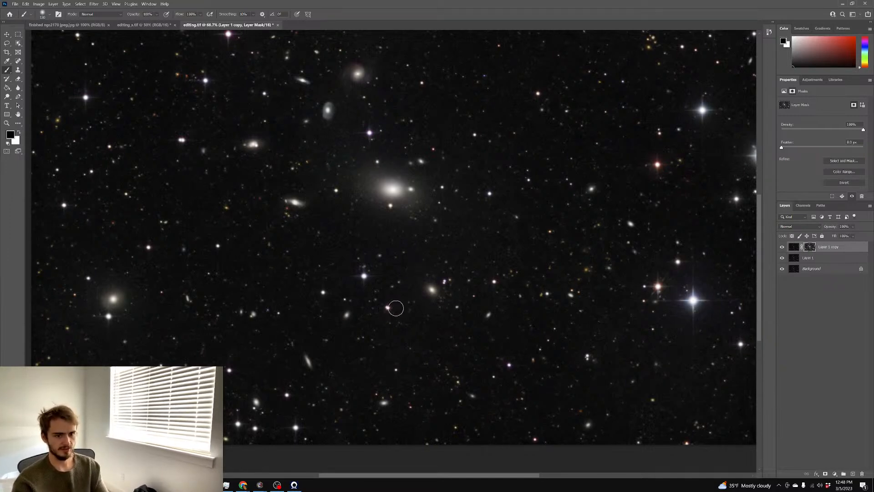
click(658, 165)
click(658, 287)
scroll(504, 278, up, 1)
scroll(351, 220, up, 2)
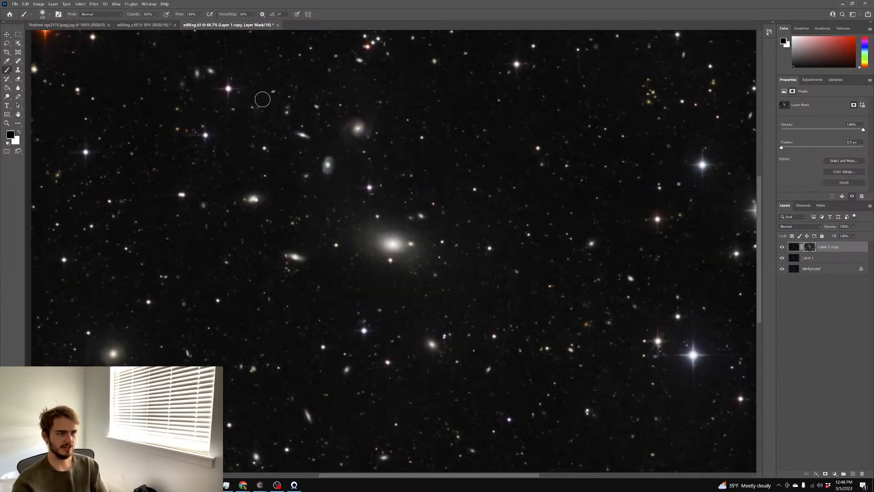
scroll(228, 132, up, 1)
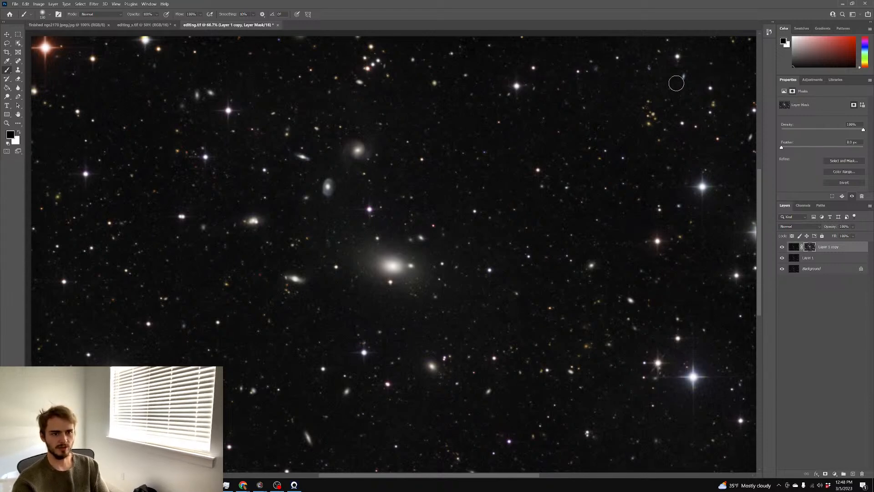
scroll(651, 82, down, 2)
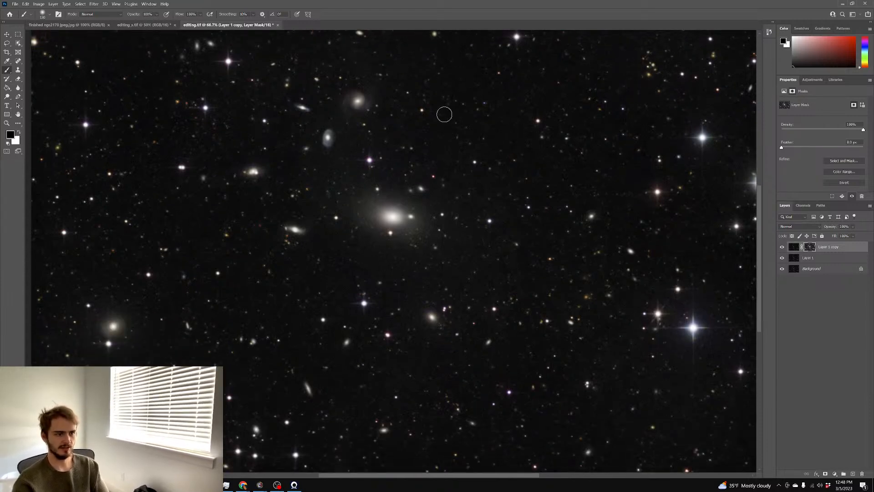
scroll(276, 91, up, 1)
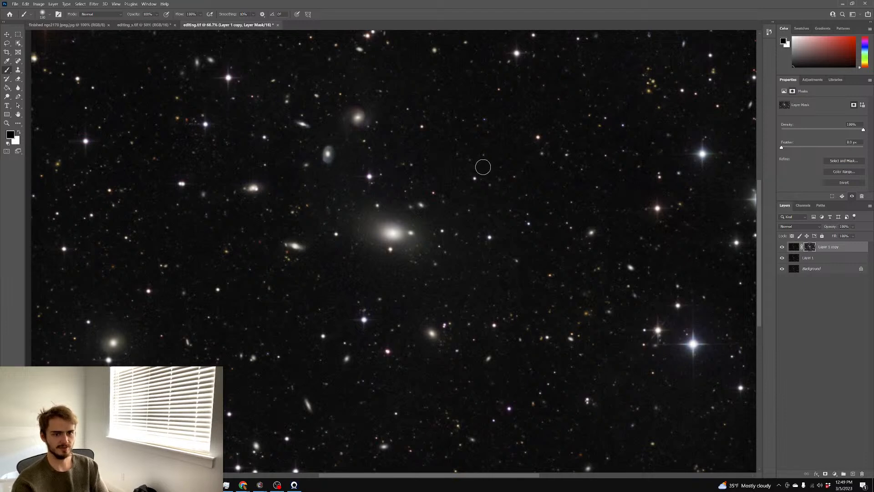
scroll(681, 155, down, 1)
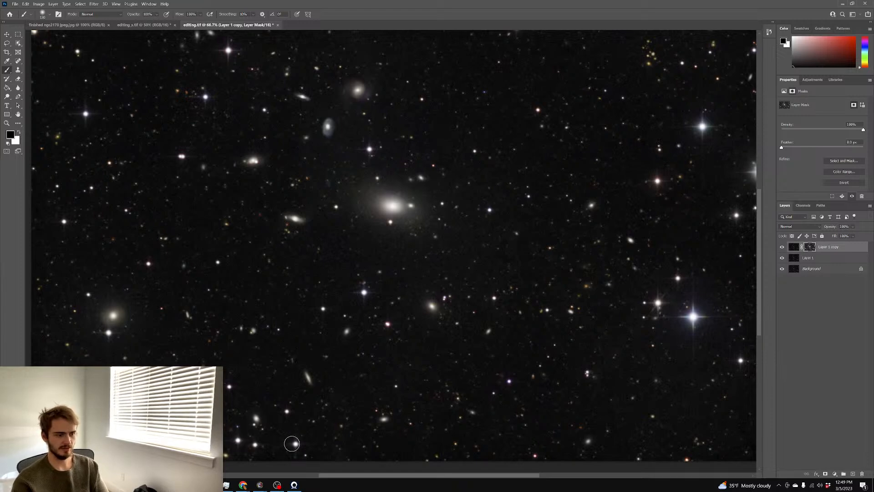
scroll(293, 438, up, 1)
scroll(293, 430, down, 1)
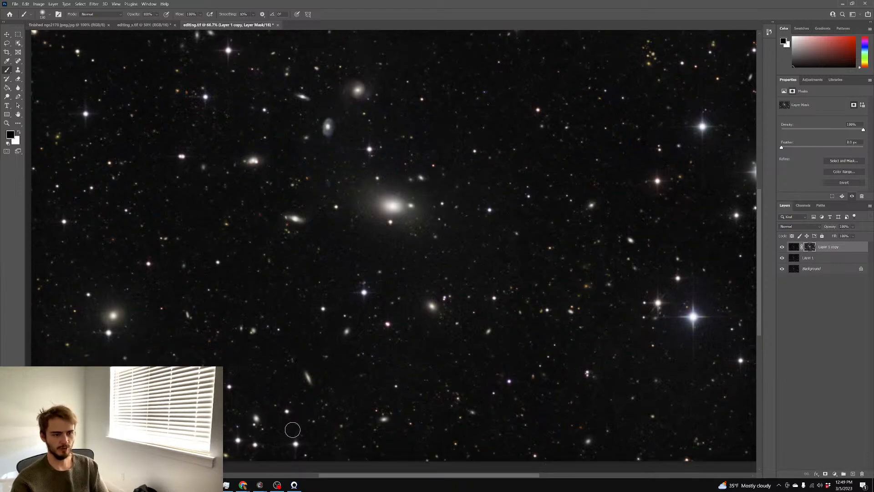
scroll(294, 429, right, 1)
scroll(292, 429, left, 1)
scroll(290, 427, up, 1)
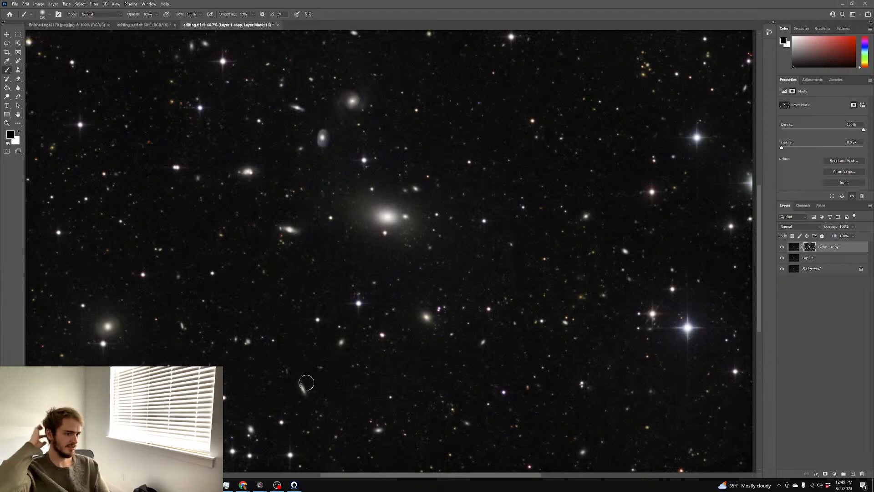
key(ctrl+minus)
key(ctrl+plus)
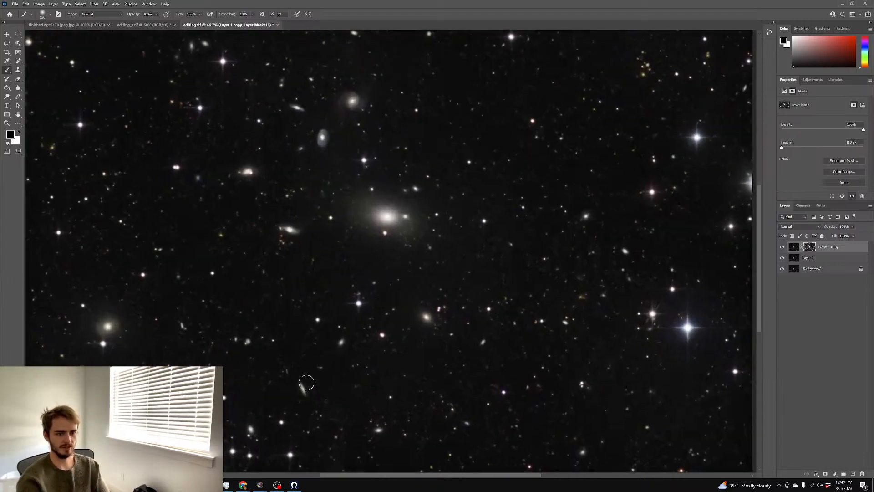
Flatten the image and duplicate it onto a new Layer 1
right_click(807, 269)
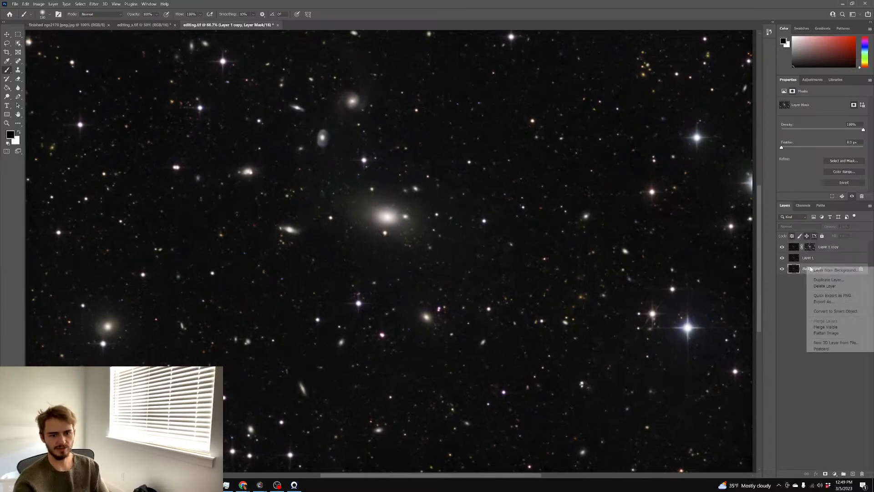
click(812, 331)
key(ctrl+j)
key(ctrl+m)
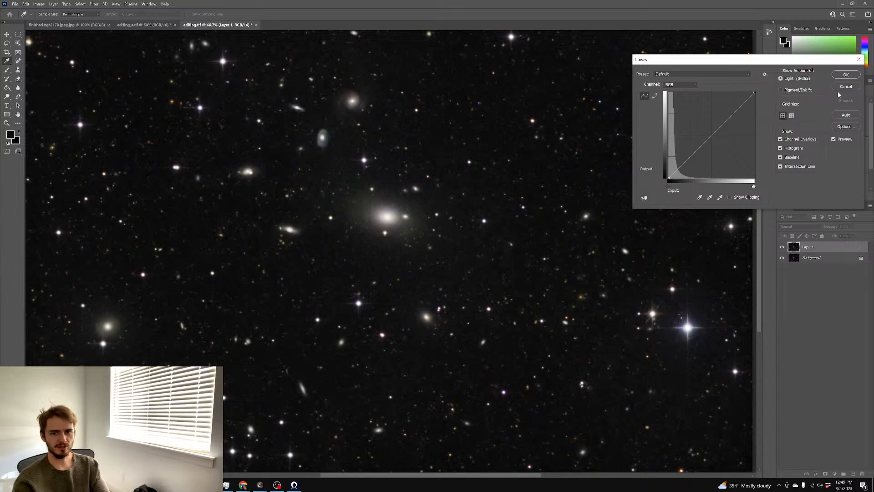
click(842, 87)
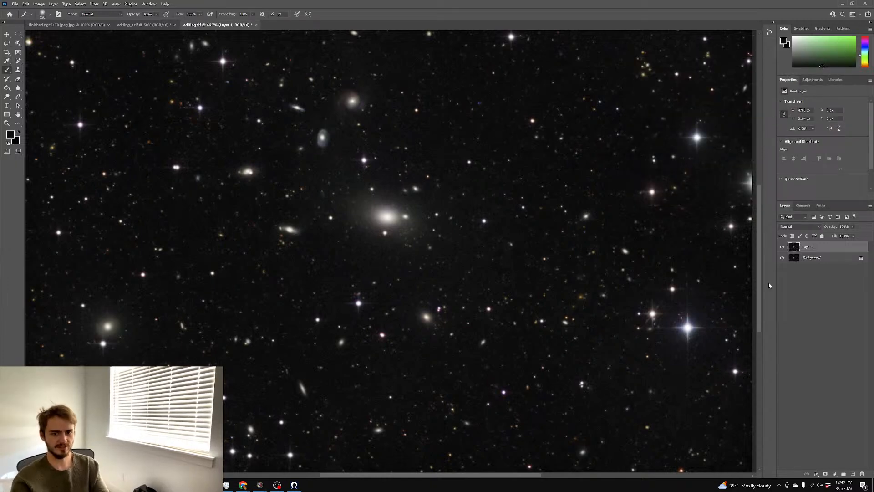
Give Layer 1 a mask of the pasted, inverted image with its Levels black point raised to 147
click(826, 474)
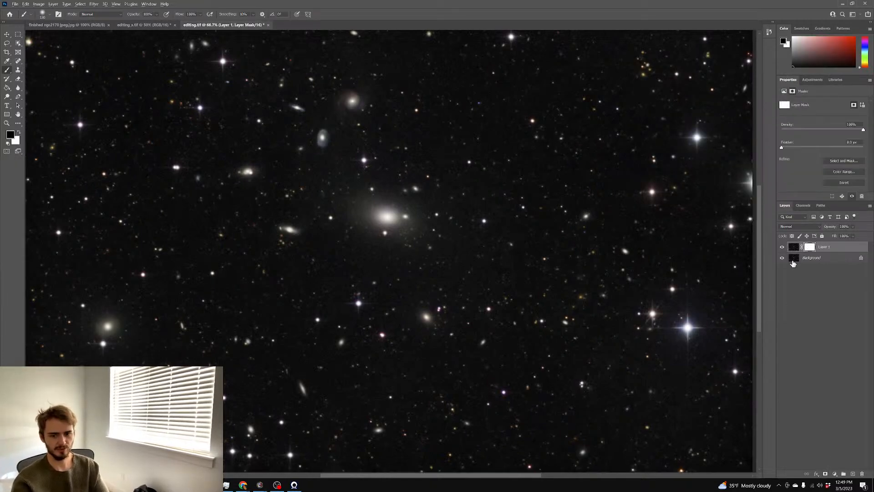
alt+click(809, 247)
key(ctrl+v)
key(ctrl+i)
key(ctrl+l)
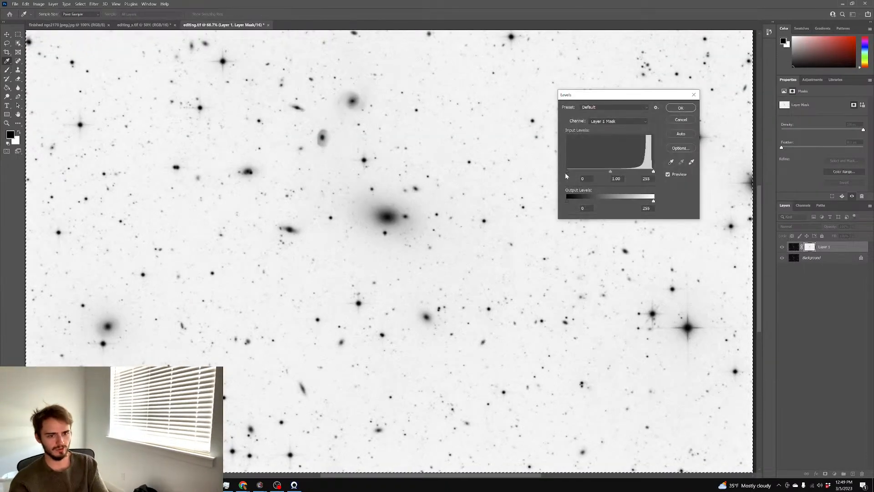
drag(598, 173, 618, 172)
key(Return)
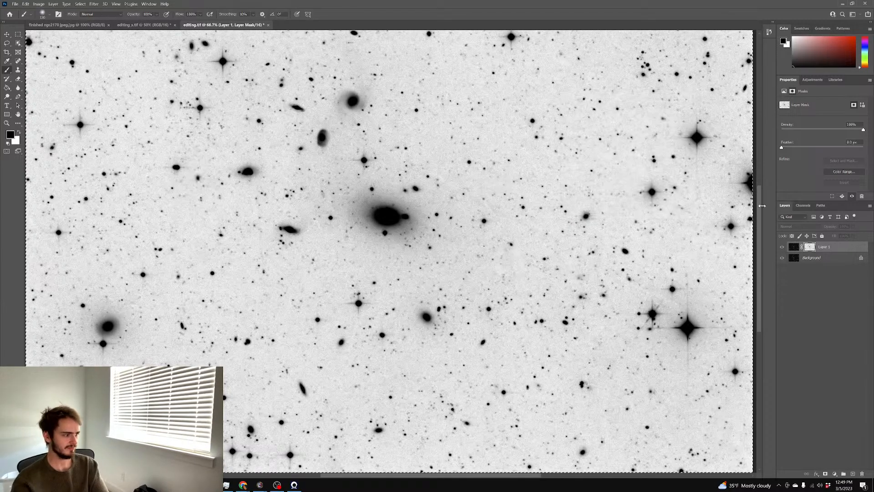
Darken Layer 1's midtones with Levels to about 0.93
click(794, 247)
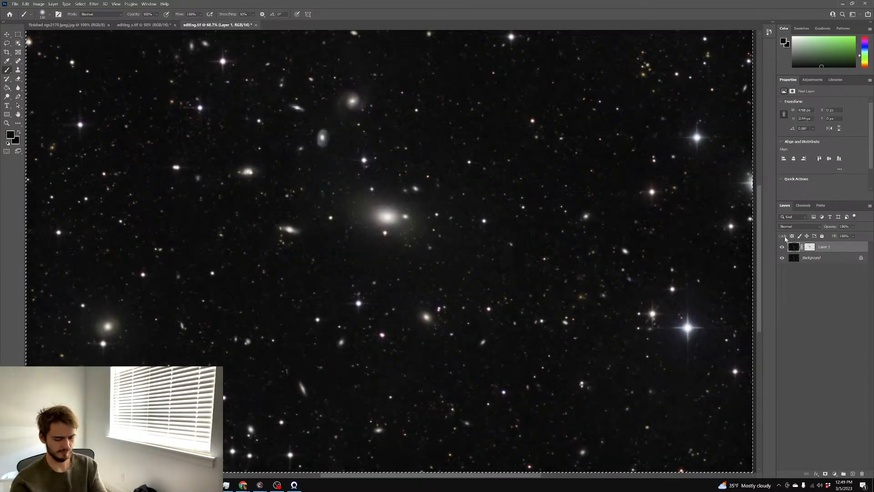
key(ctrl+l)
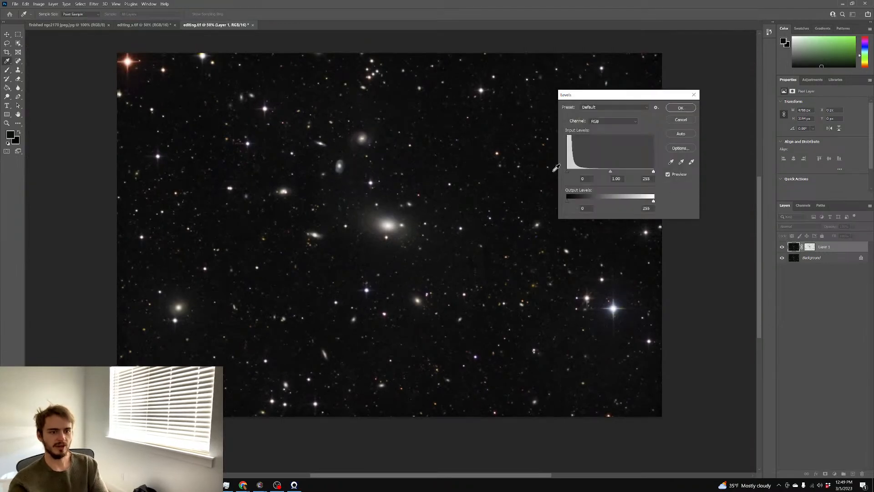
drag(610, 171, 571, 172)
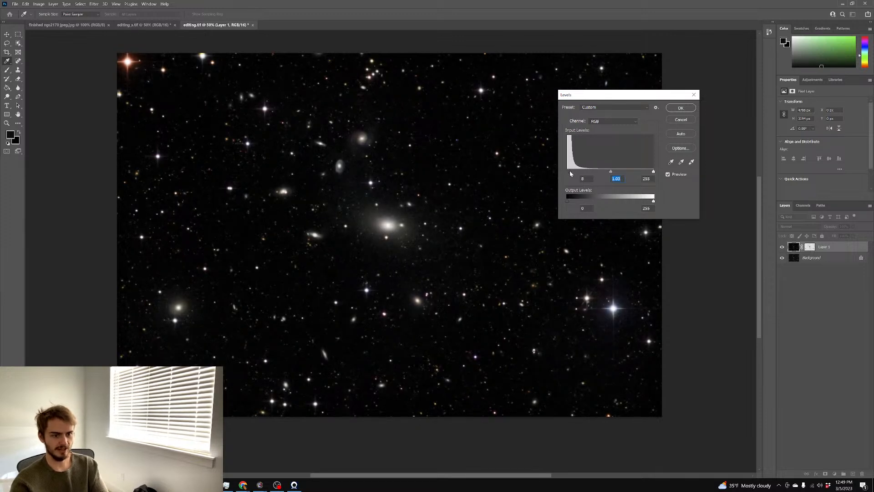
mouse_move(611, 171)
mouse_down()
mouse_move(623, 170)
mouse_move(613, 172)
mouse_up()
click(613, 172)
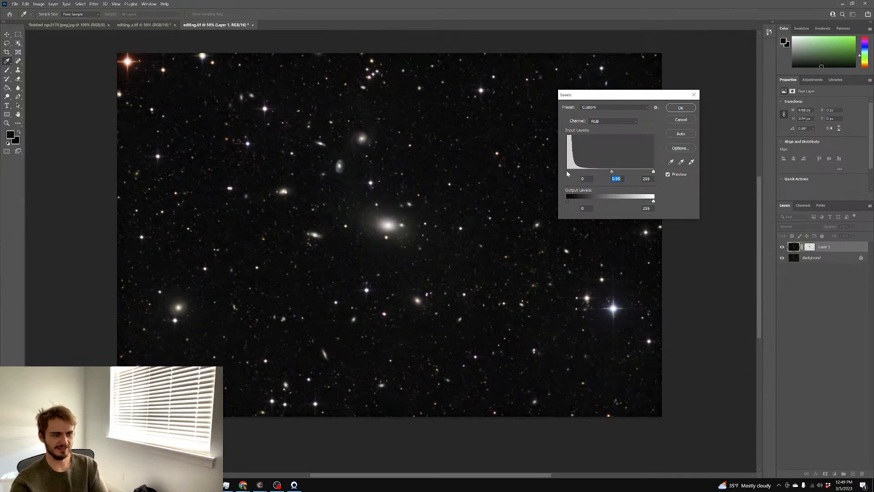
click(567, 172)
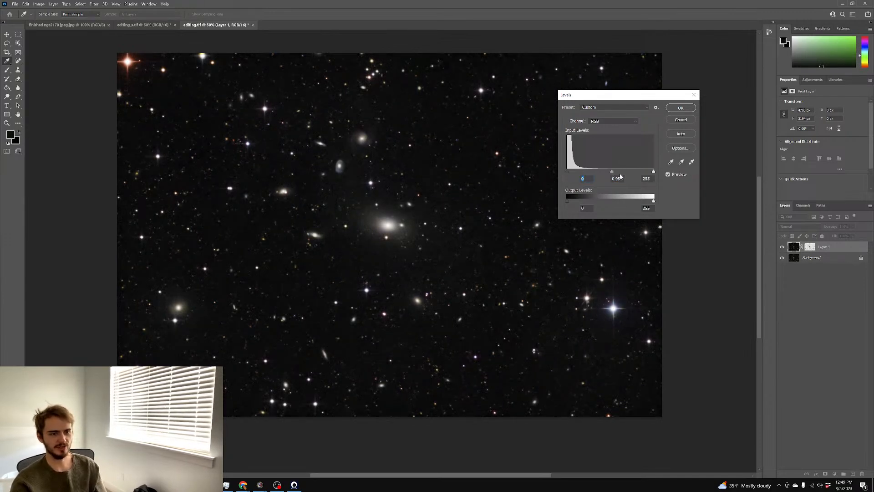
drag(618, 172, 613, 171)
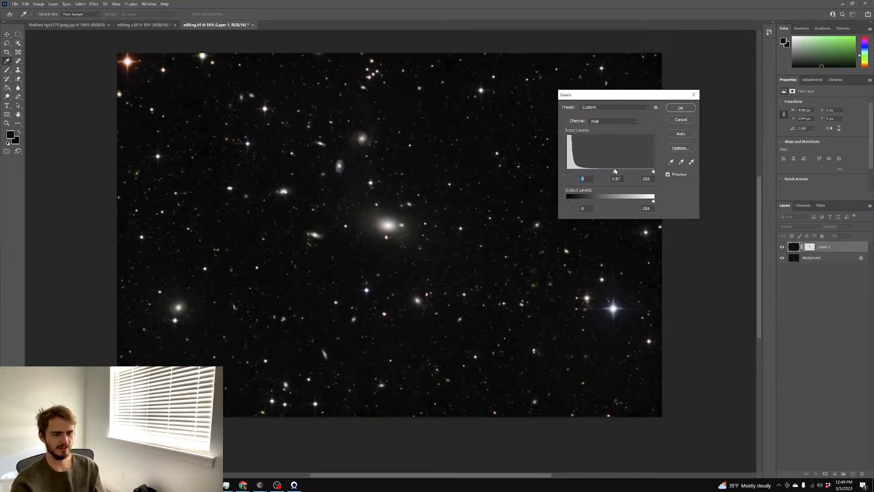
click(614, 171)
click(676, 114)
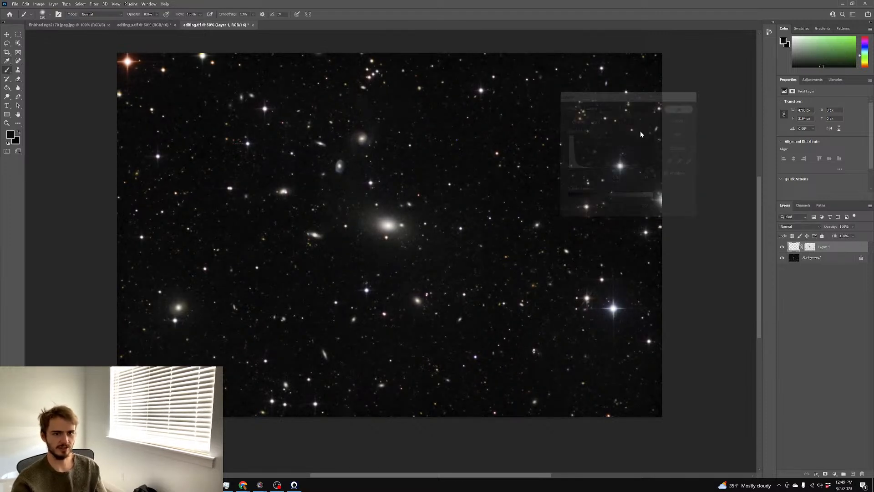
Zoom and pan around the field to inspect the darkened sky and central galaxy group
key(b)
scroll(643, 130, down, 1)
key(ctrl+plus)
key(ctrl+plus)
key(ctrl+plus)
key(ctrl+plus)
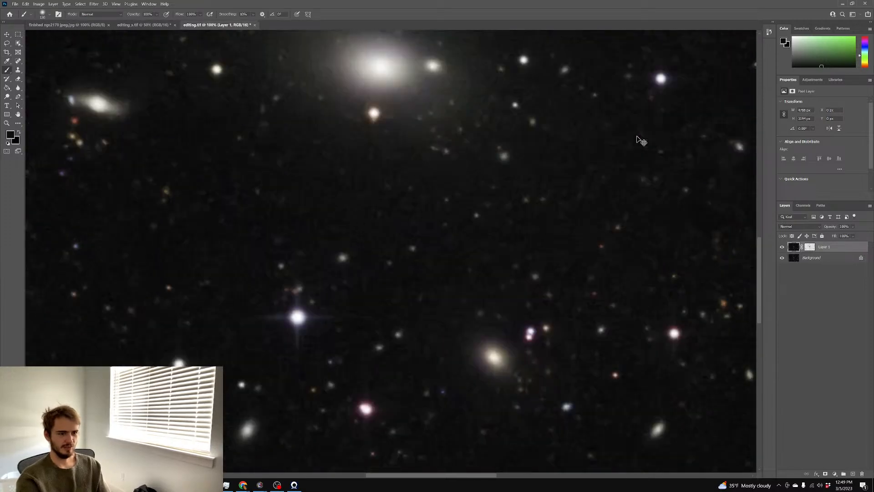
key(ctrl+minus)
key(ctrl+minus)
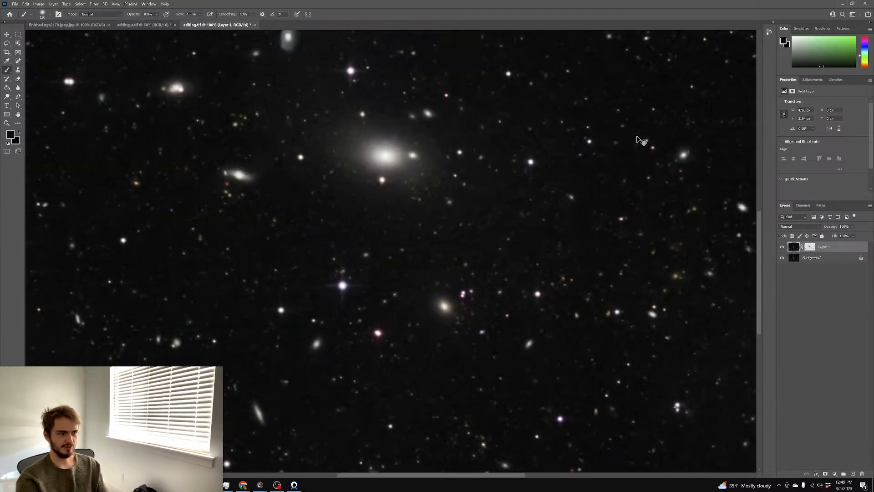
key(ctrl+minus)
key(ctrl+minus)
key(ctrl+minus)
key(ctrl+minus)
key(ctrl+plus)
key(ctrl+plus)
key(ctrl+plus)
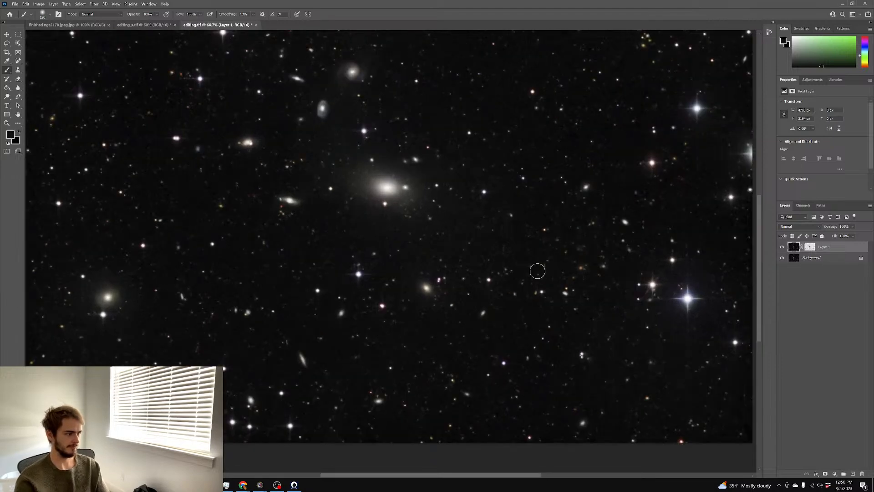
scroll(547, 271, up, 4)
scroll(548, 270, up, 3)
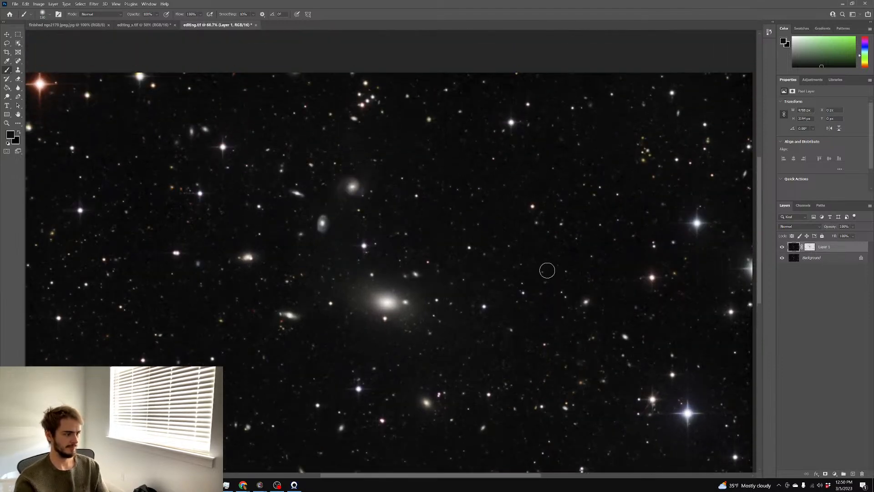
scroll(547, 270, left, 2)
scroll(546, 271, up, 1)
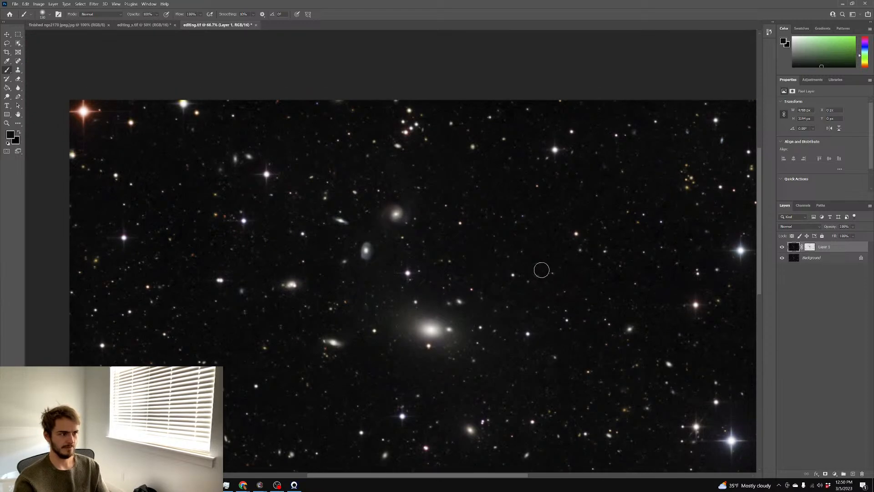
key(ctrl+plus)
scroll(541, 273, up, 1)
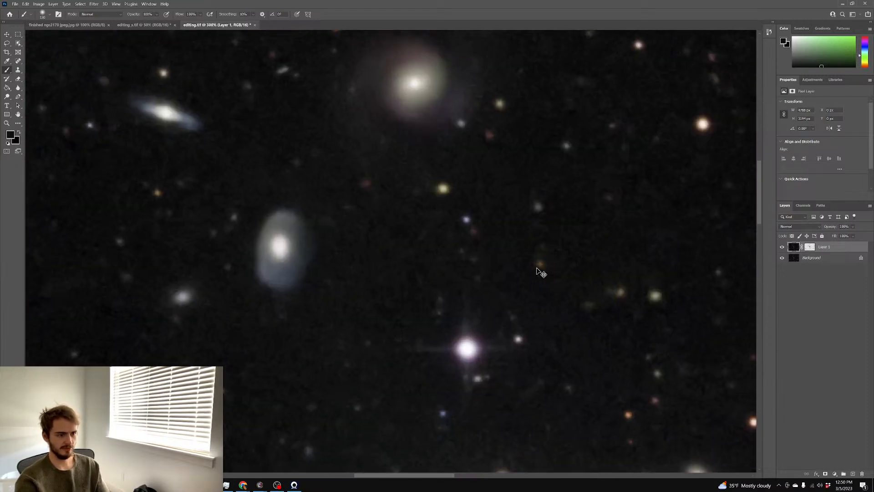
scroll(541, 273, down, 4)
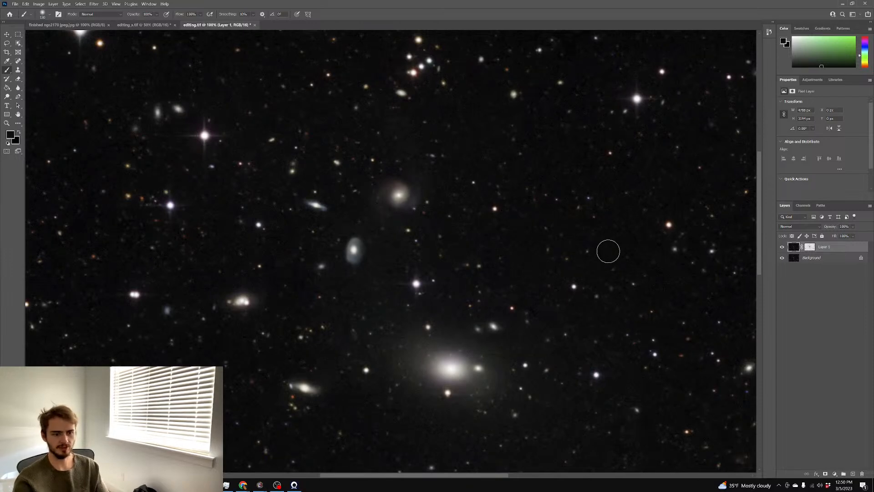
scroll(609, 251, down, 1)
scroll(608, 250, down, 1)
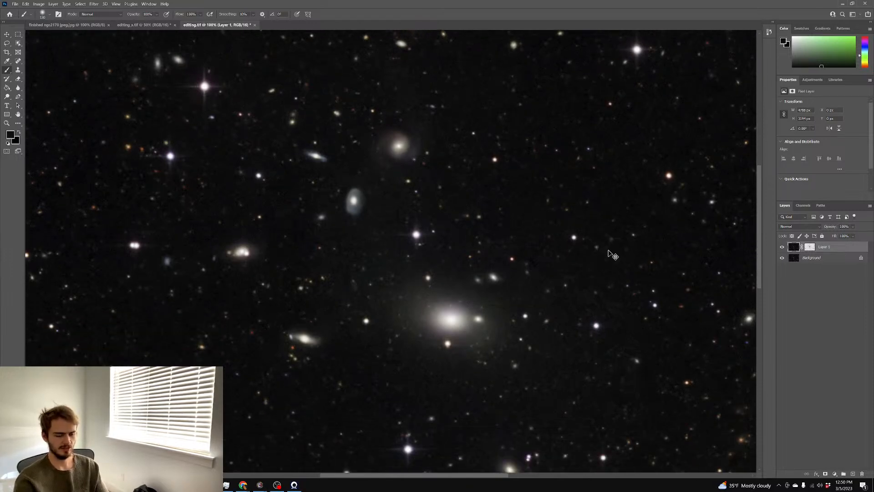
scroll(609, 251, down, 1)
scroll(611, 250, down, 1)
scroll(625, 258, right, 2)
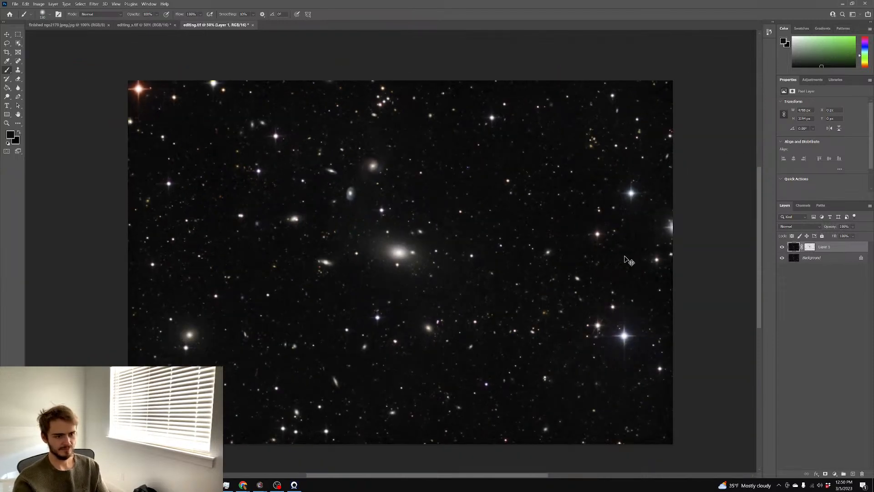
scroll(696, 257, down, 1)
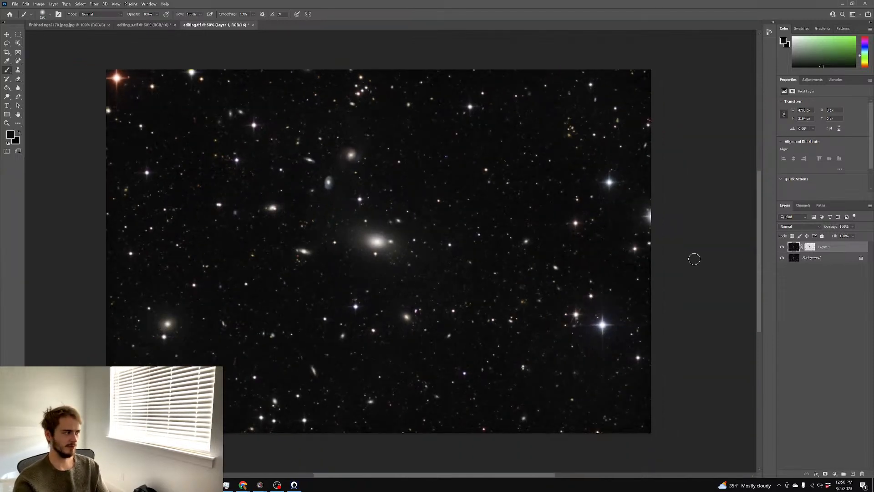
scroll(693, 261, up, 2)
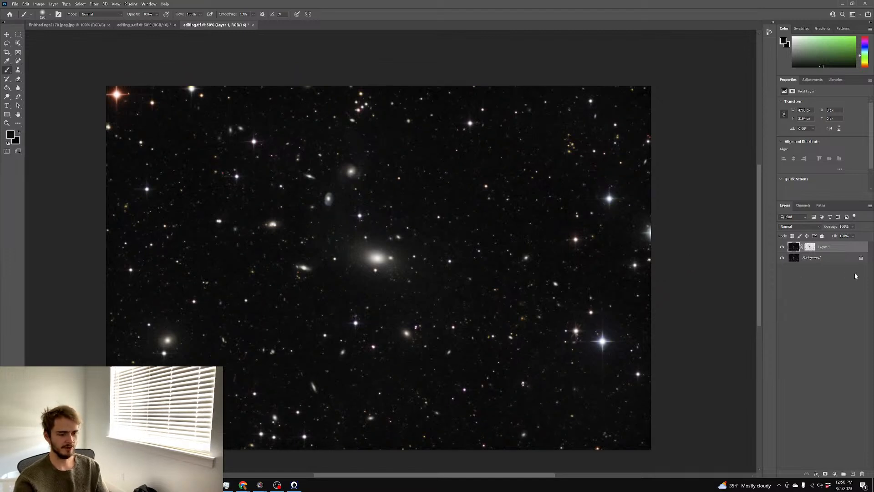
Flatten Layer 1 into the Background and duplicate the image onto a new Layer 1
right_click(814, 266)
click(820, 326)
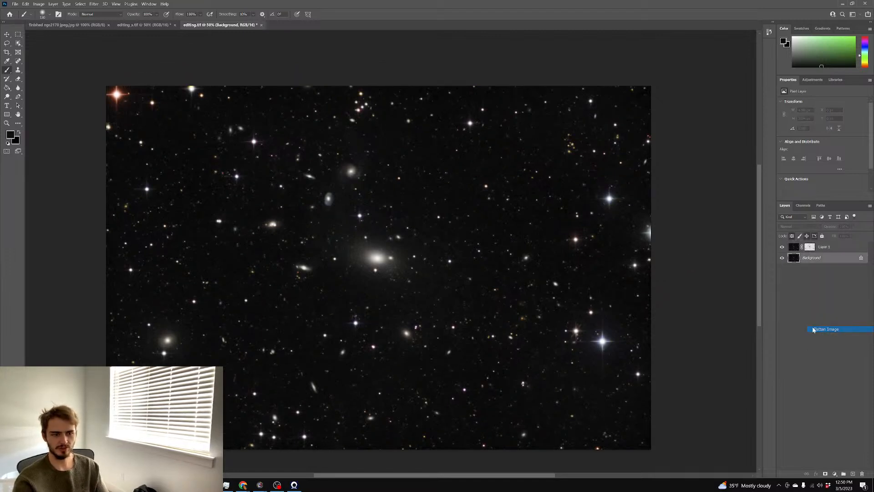
scroll(686, 298, left, 2)
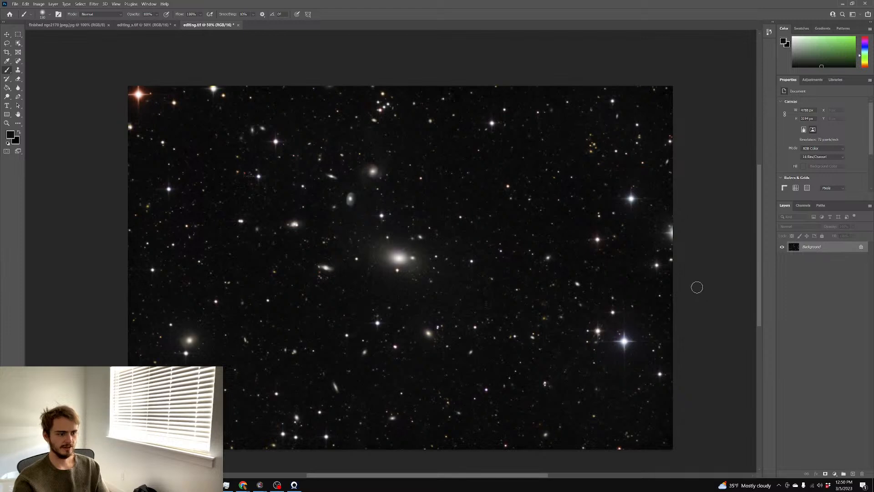
scroll(697, 288, up, 2)
key(ctrl+plus)
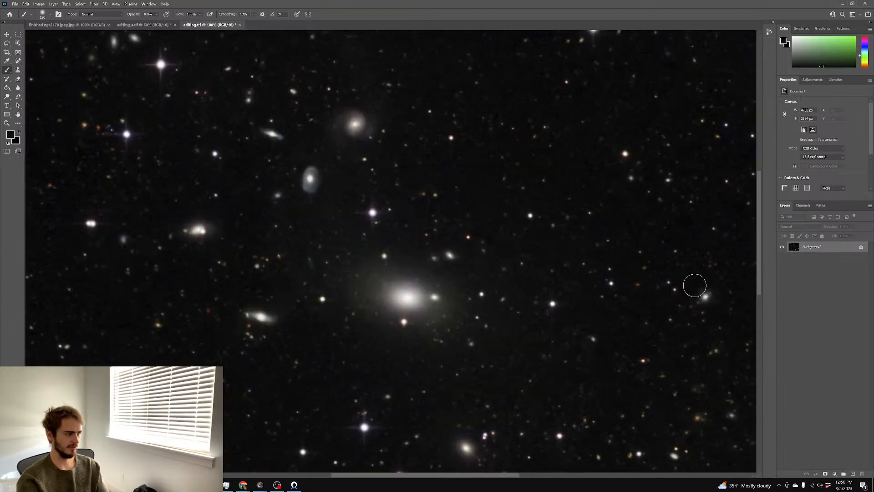
key(ctrl+j)
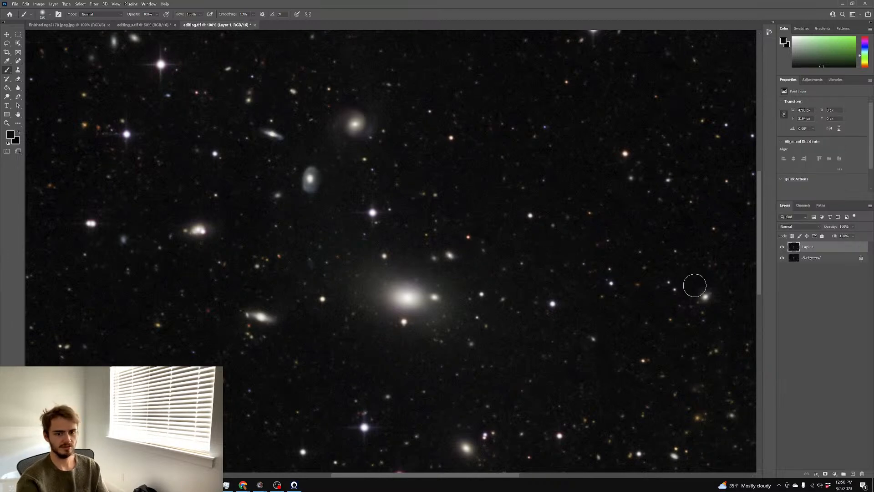
Try the Spot Healing Brush at size 135, then switch to the Brush and sample a near-white galaxy colour
click(18, 60)
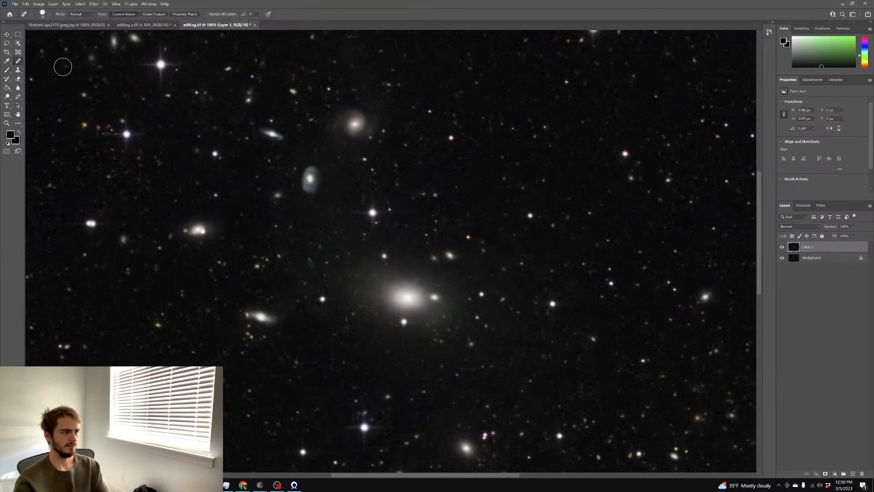
drag(298, 121, 309, 122)
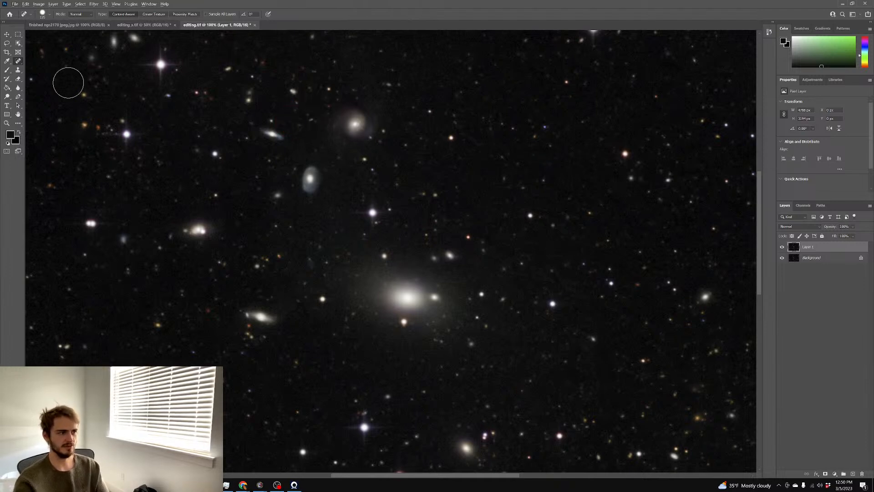
click(7, 70)
alt+click(355, 123)
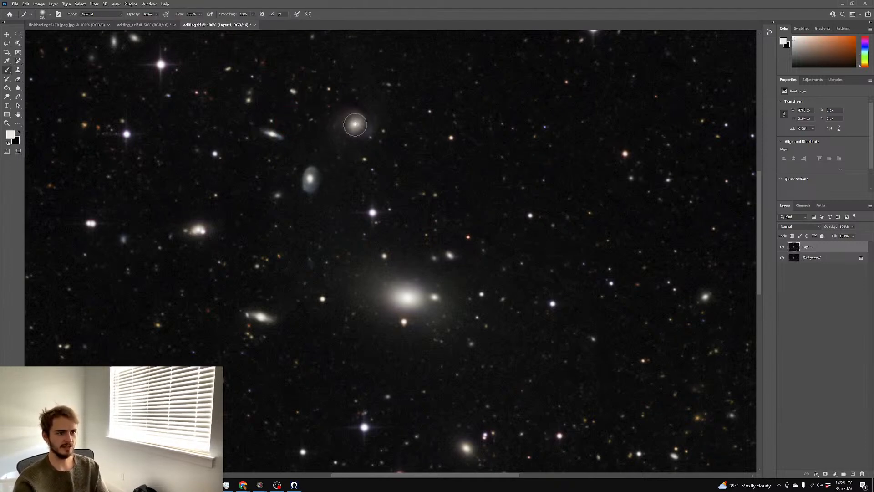
Undo a stray white paint dab and set Layer 1's blend mode to Color
click(351, 121)
key(ctrl+z)
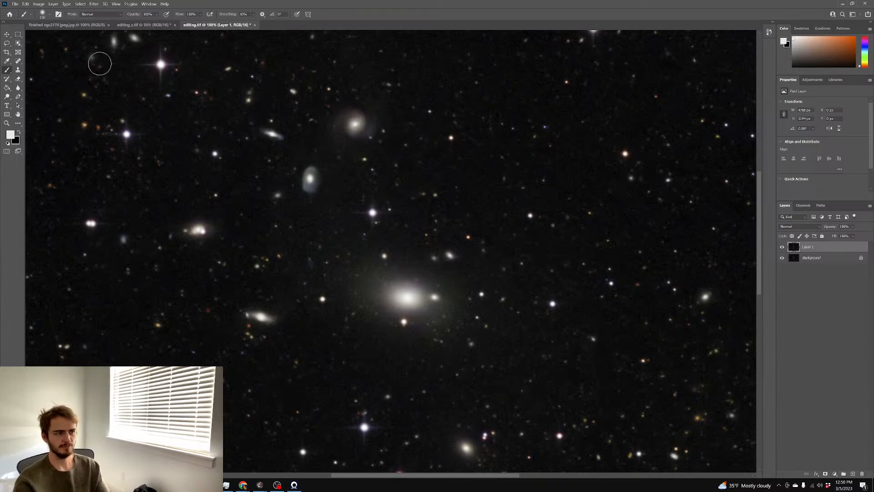
click(796, 227)
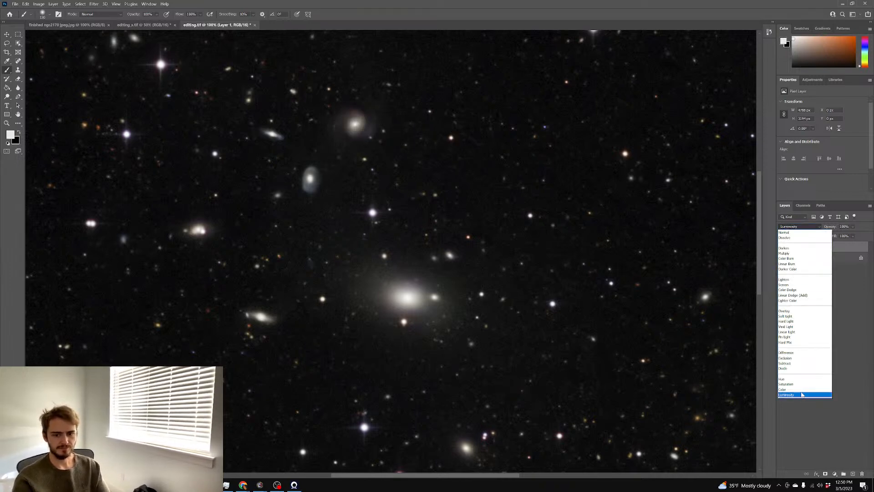
click(801, 390)
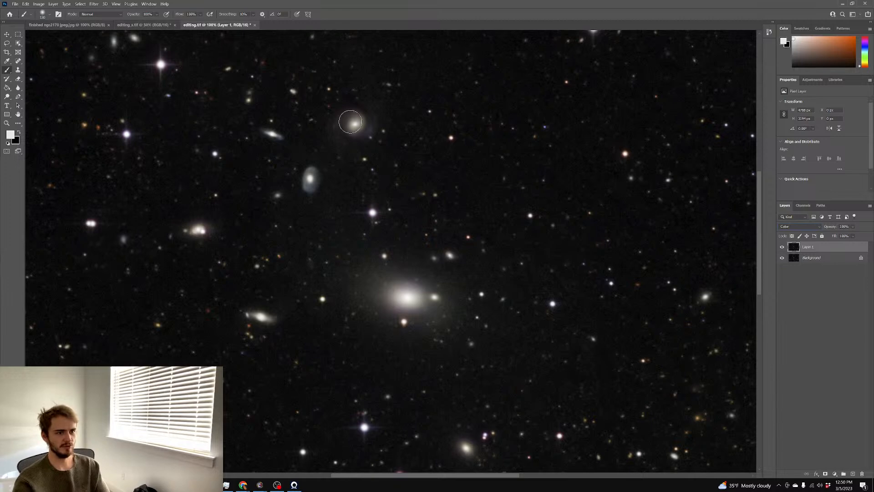
Paint the upper galaxy at 70% opacity, then sample the left and central galaxies' colours
alt+click(359, 121)
key(7)
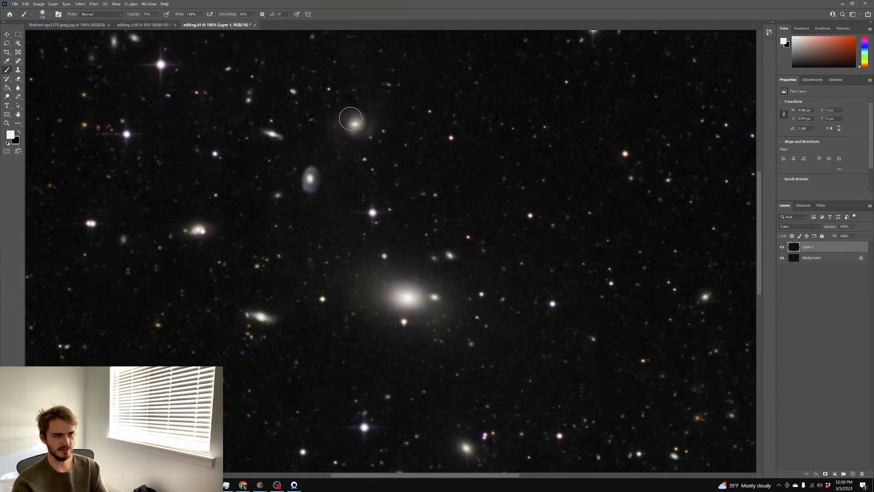
mouse_move(358, 127)
mouse_down()
mouse_move(375, 135)
mouse_move(366, 133)
mouse_up()
alt+click(202, 231)
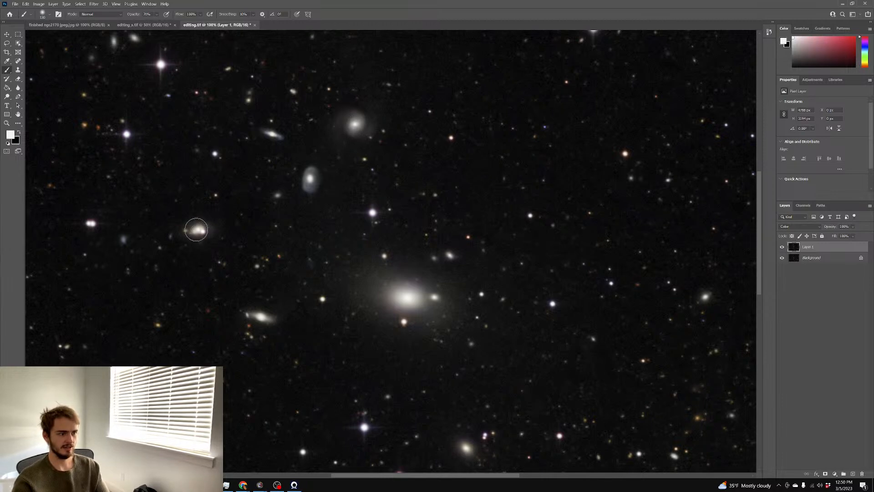
scroll(395, 254, down, 2)
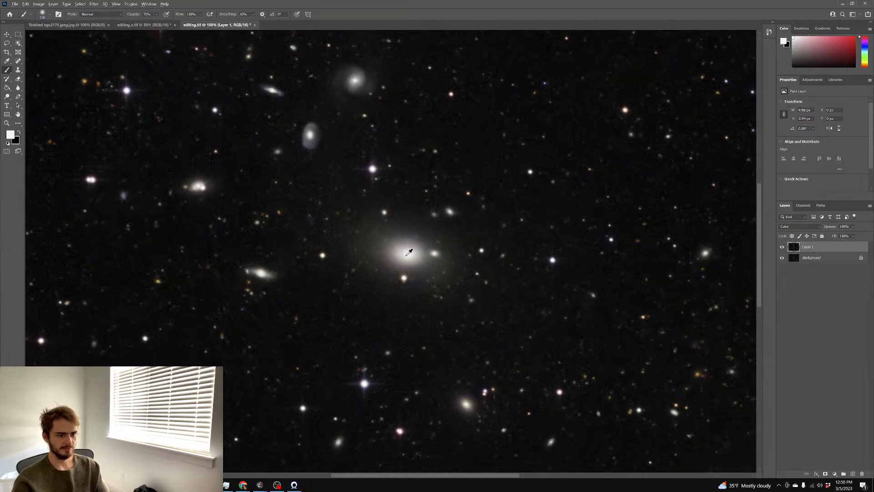
alt+click(411, 251)
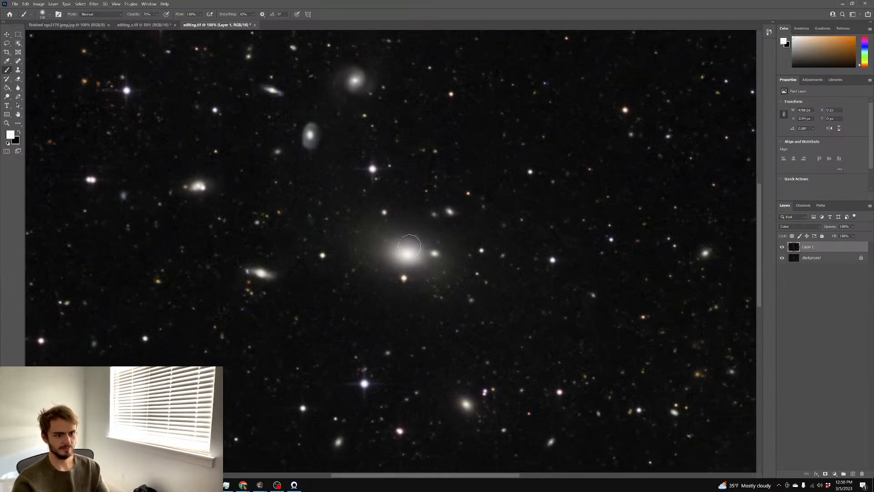
Zoom and pan around the galaxy field to review the colour painting
scroll(461, 264, down, 2)
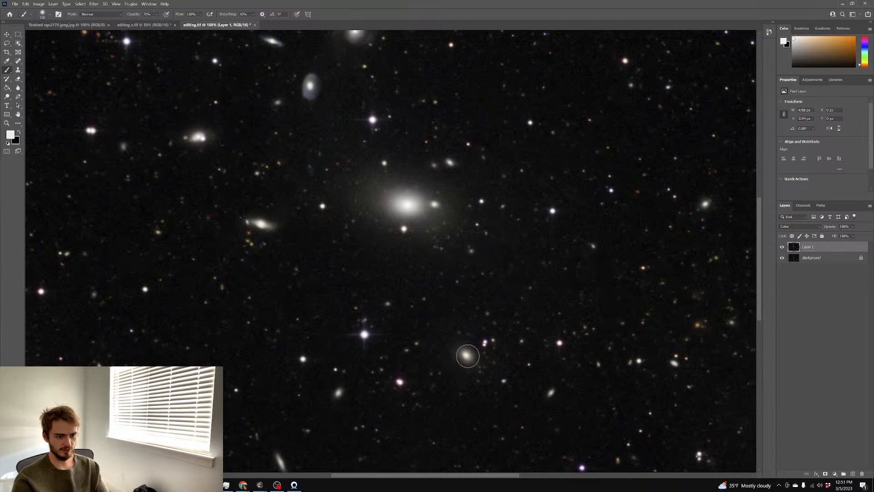
scroll(478, 341, down, 2)
scroll(228, 129, up, 1)
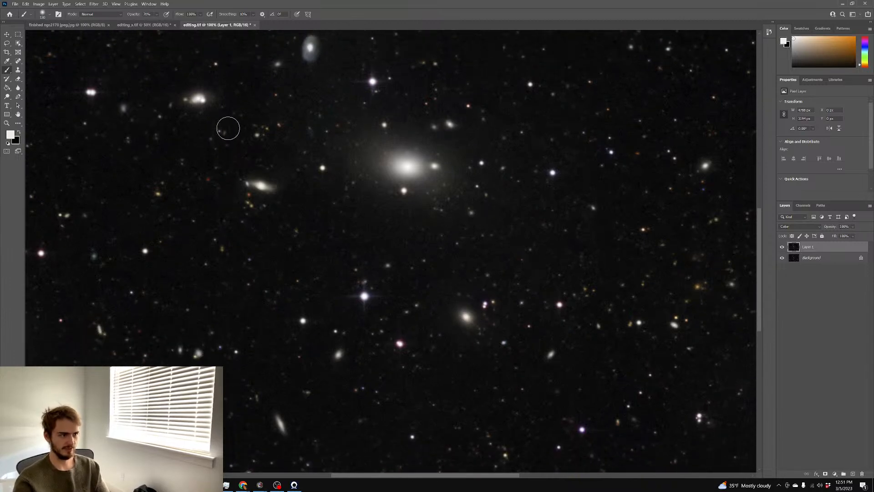
key(ctrl+minus)
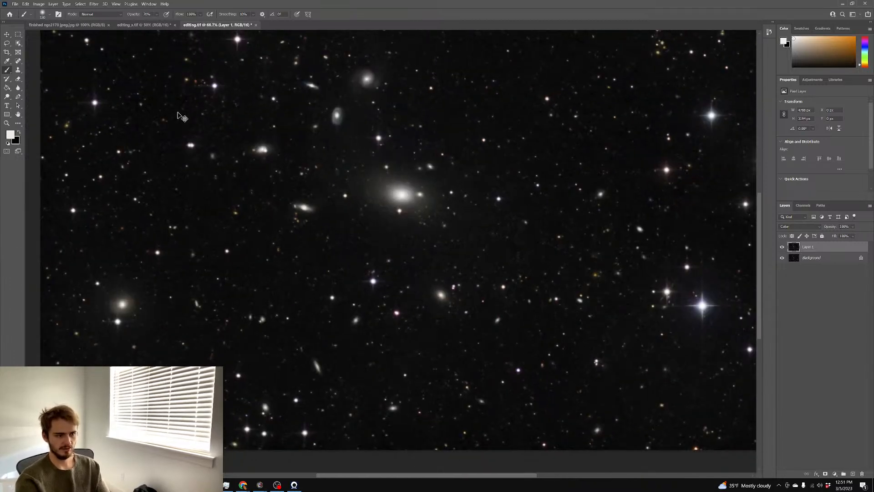
scroll(128, 122, up, 2)
scroll(136, 123, right, 3)
scroll(137, 123, left, 1)
scroll(137, 122, left, 1)
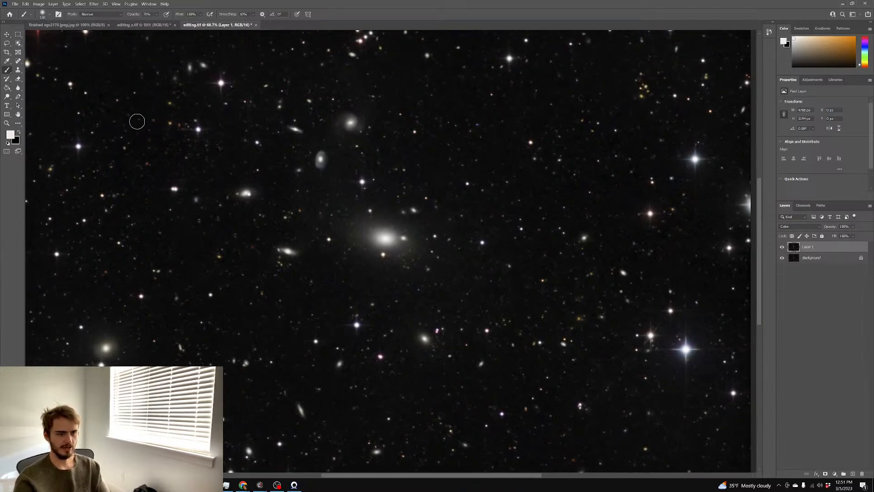
scroll(137, 122, up, 2)
scroll(138, 121, right, 1)
scroll(139, 122, left, 2)
scroll(141, 119, down, 1)
scroll(480, 201, down, 3)
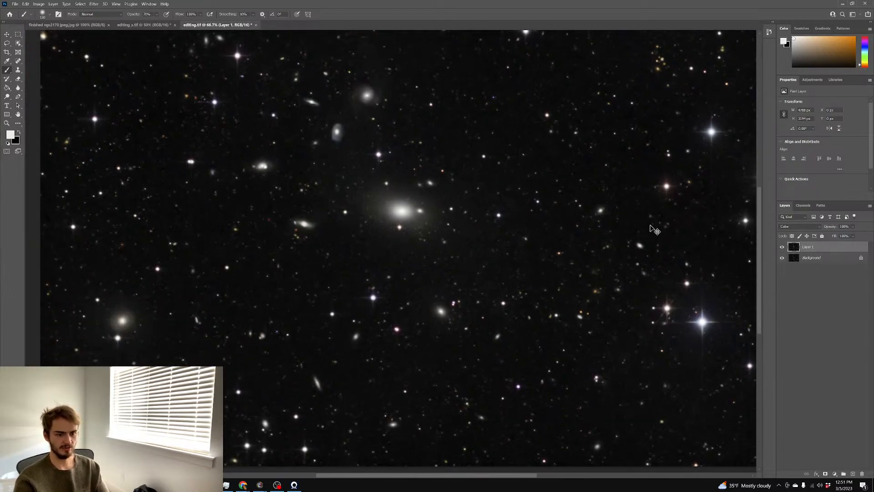
scroll(655, 229, right, 1)
key(ctrl+minus)
key(ctrl+plus)
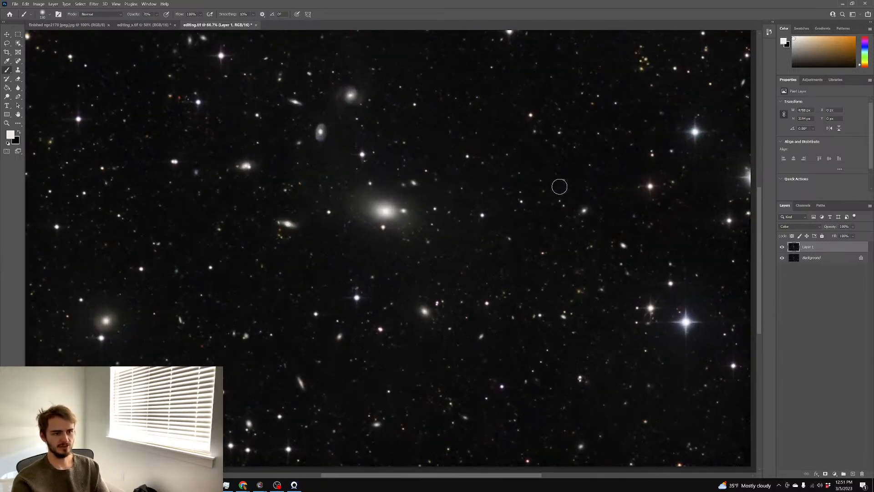
scroll(588, 191, up, 1)
scroll(657, 233, down, 1)
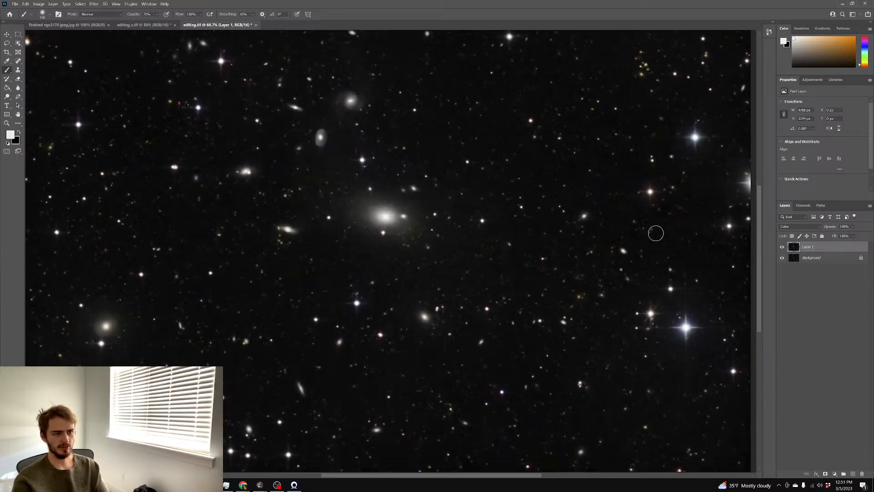
Flatten the painted image and duplicate it onto a new Layer 1
right_click(817, 261)
click(822, 327)
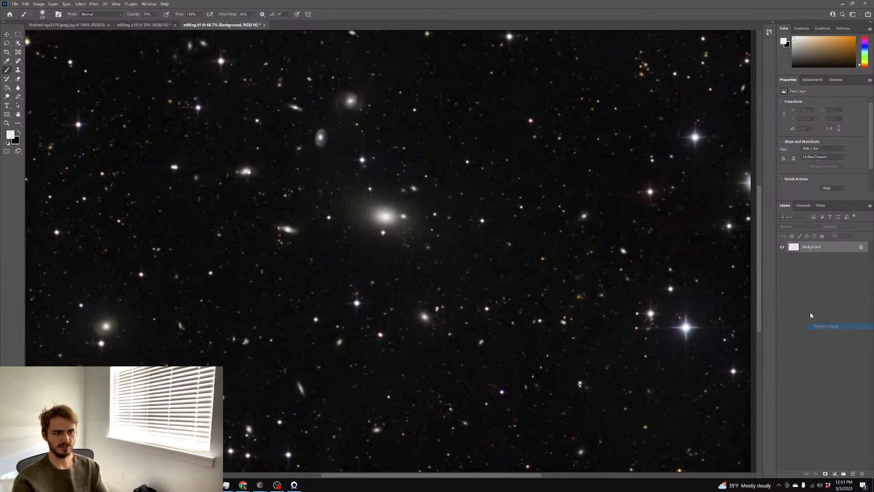
key(ctrl+j)
Darken Layer 1 with a Curves adjustment, pulling the curve down to 93/73
key(ctrl+m)
mouse_move(700, 147)
mouse_down()
mouse_move(703, 159)
mouse_move(702, 150)
mouse_up()
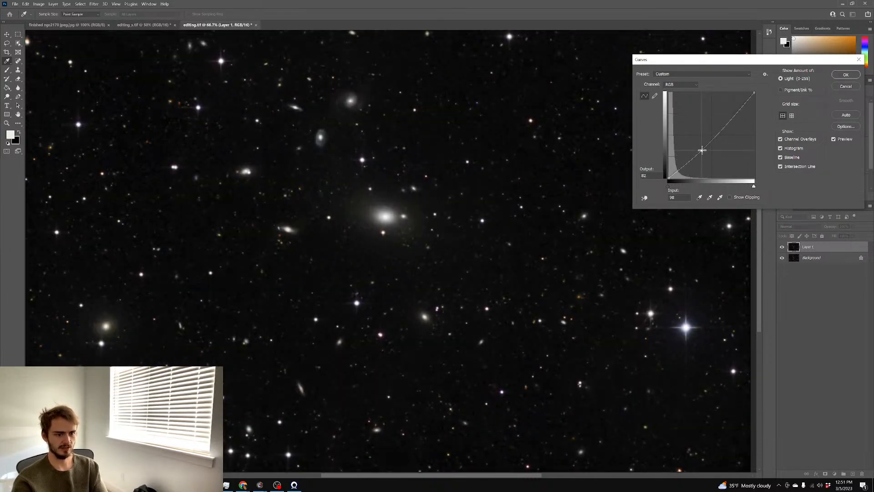
click(845, 75)
key(b)
scroll(512, 120, up, 1)
scroll(512, 121, down, 1)
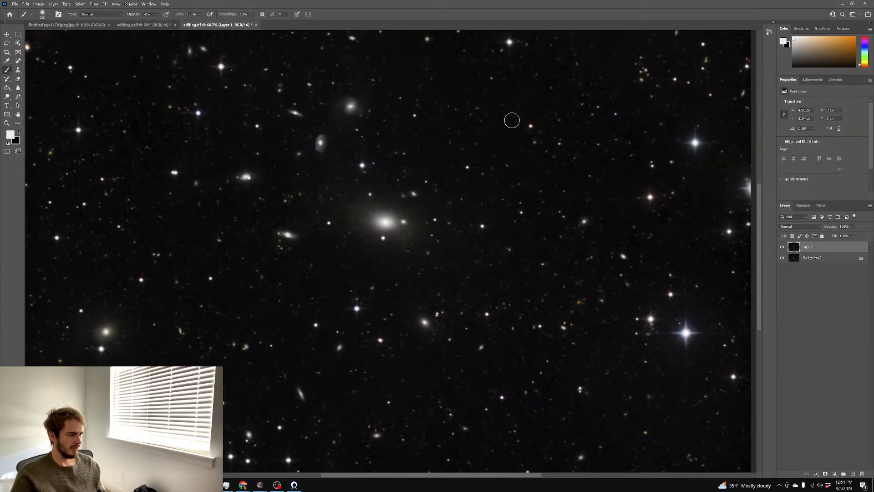
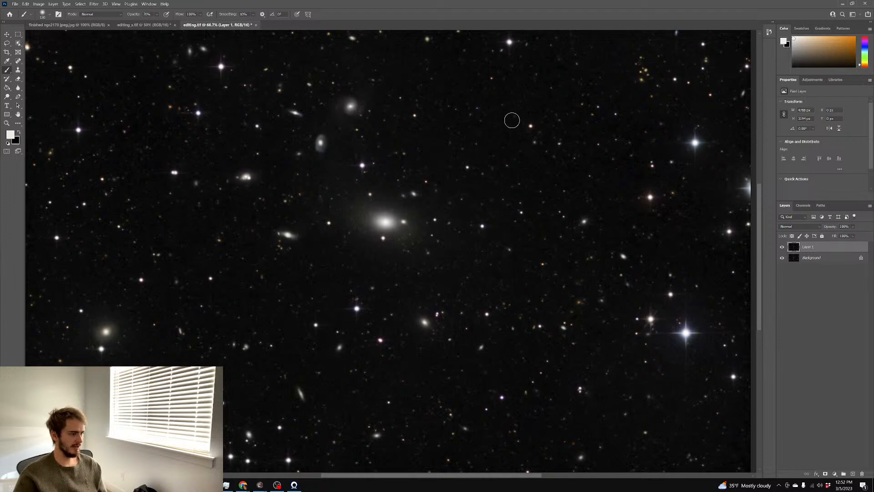
Zoom out to view the whole star field and check the Background layer's options without changes
scroll(555, 98, down, 1)
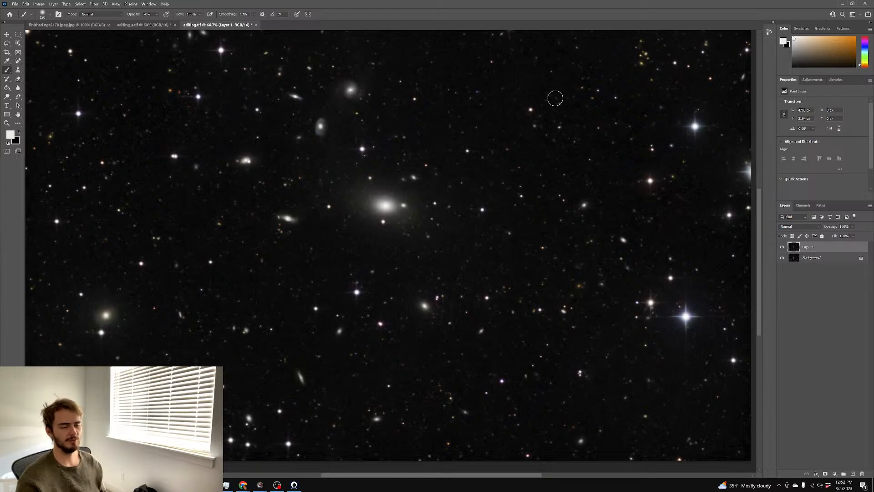
scroll(559, 83, up, 2)
scroll(558, 87, up, 2)
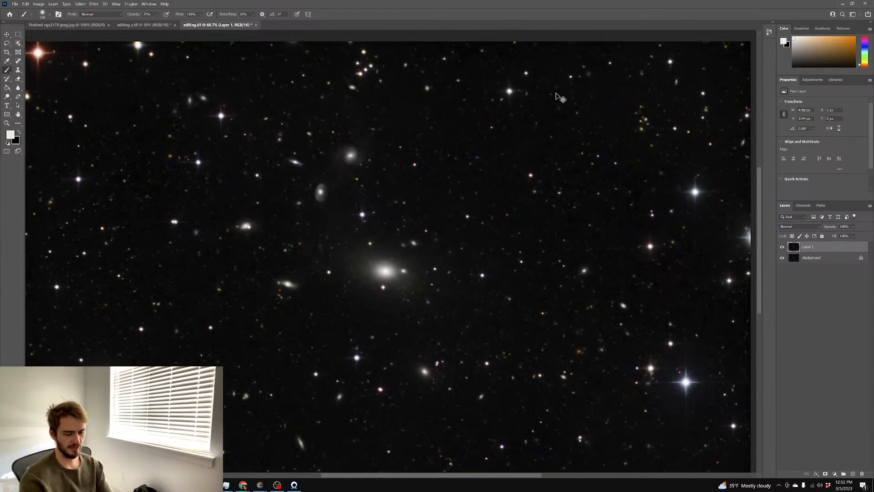
key(ctrl+minus)
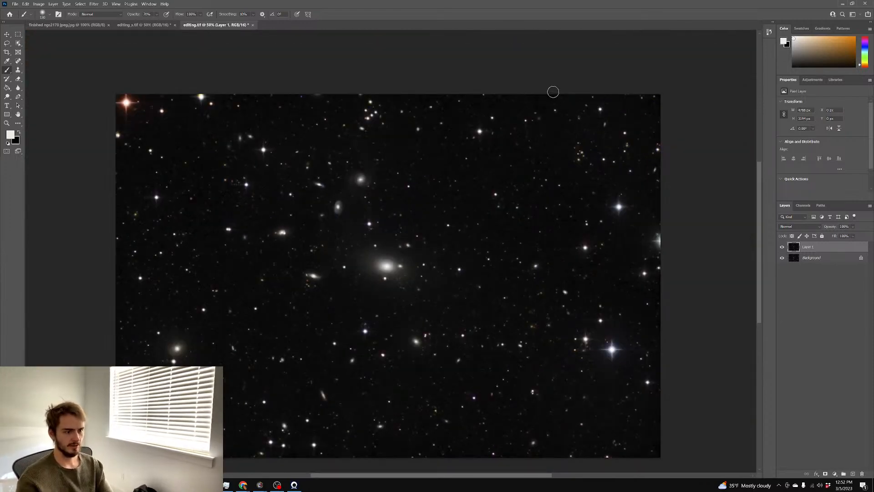
scroll(553, 92, down, 1)
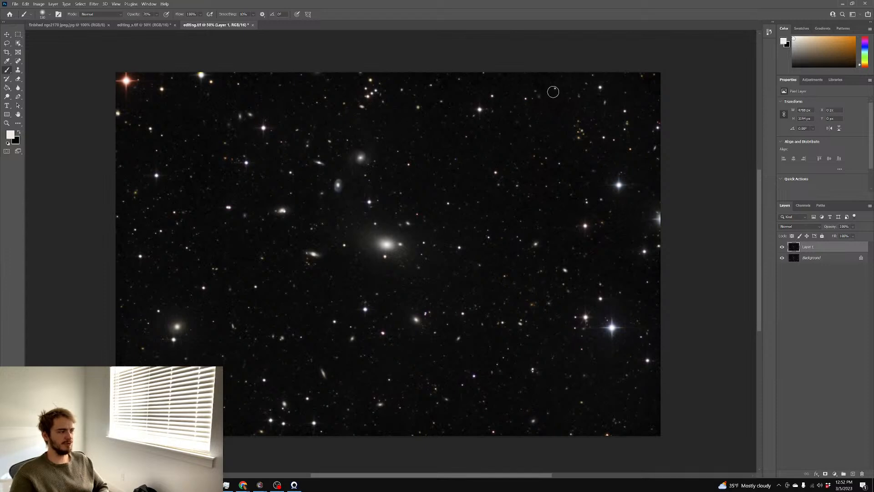
scroll(546, 102, down, 1)
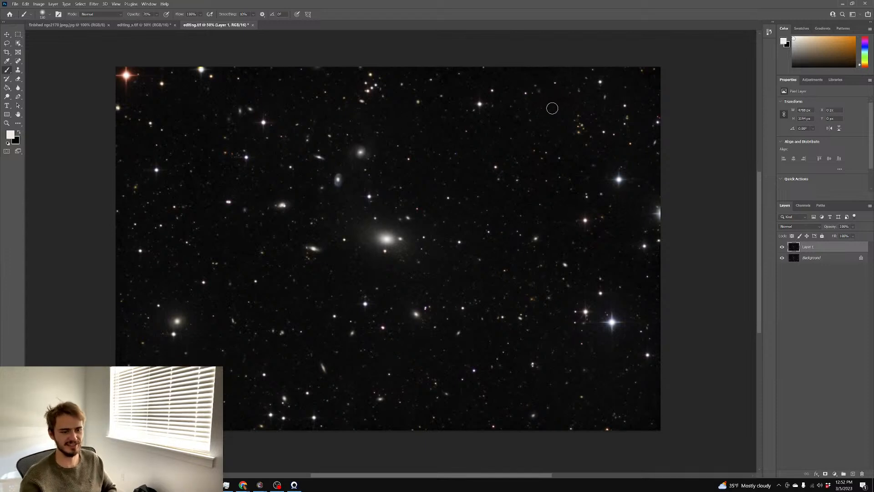
right_click(812, 263)
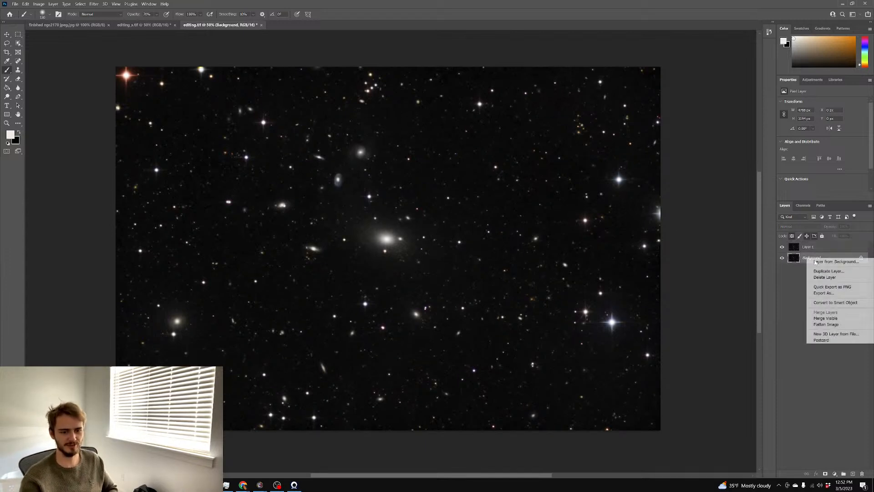
click(826, 324)
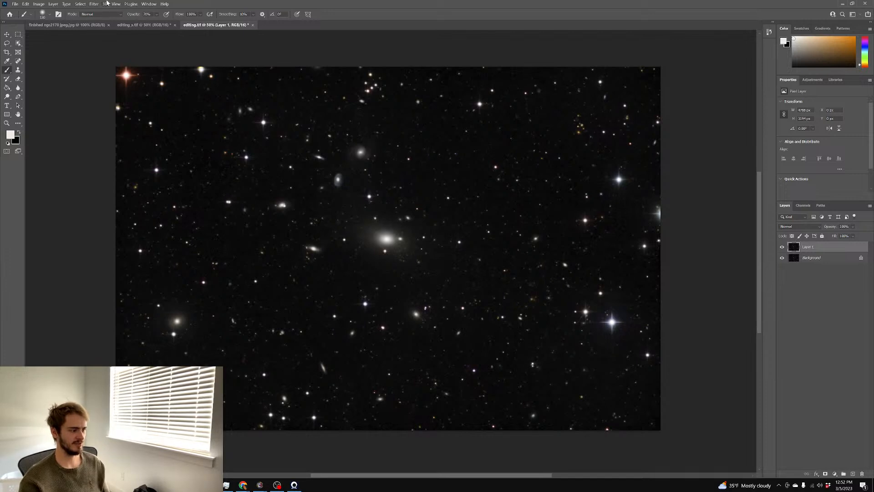
Apply StarSpikes Pro 4 spikes with Length 28, a weaker Soft Flare and Color Hue 10
click(131, 4)
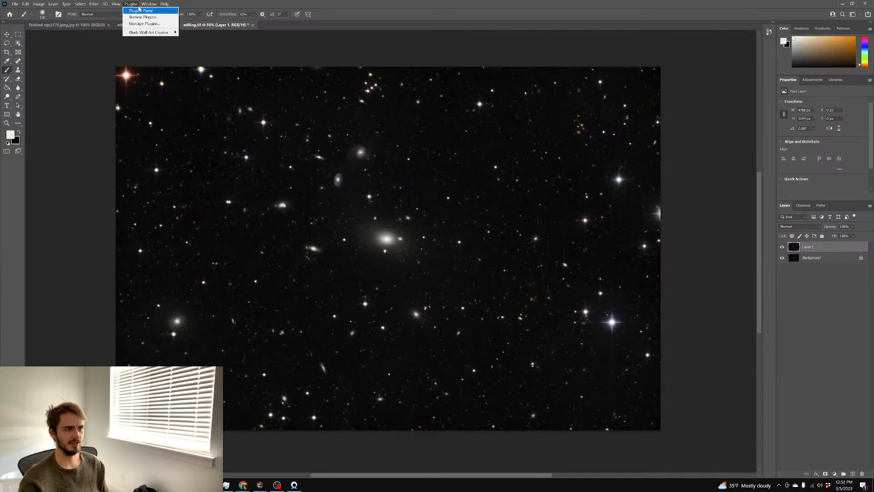
mouse_move(116, 4)
mouse_move(155, 157)
click(197, 157)
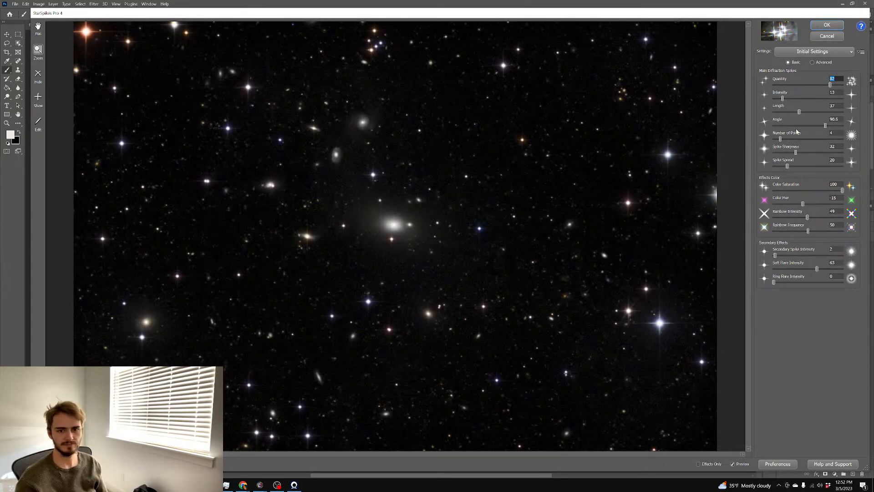
drag(799, 112, 803, 112)
click(800, 269)
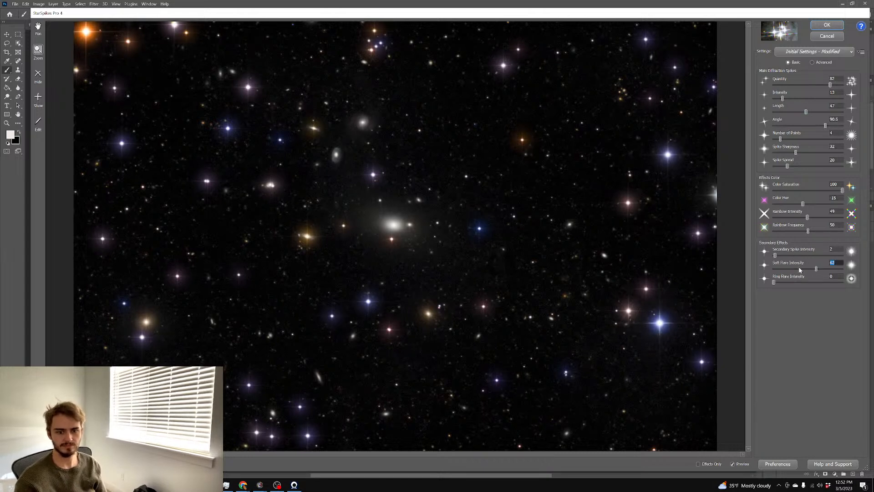
drag(816, 268, 793, 268)
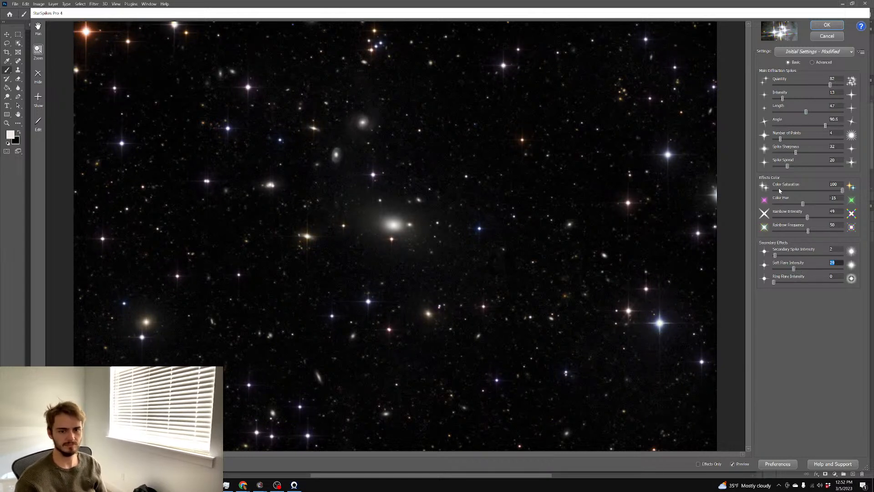
drag(806, 112, 800, 112)
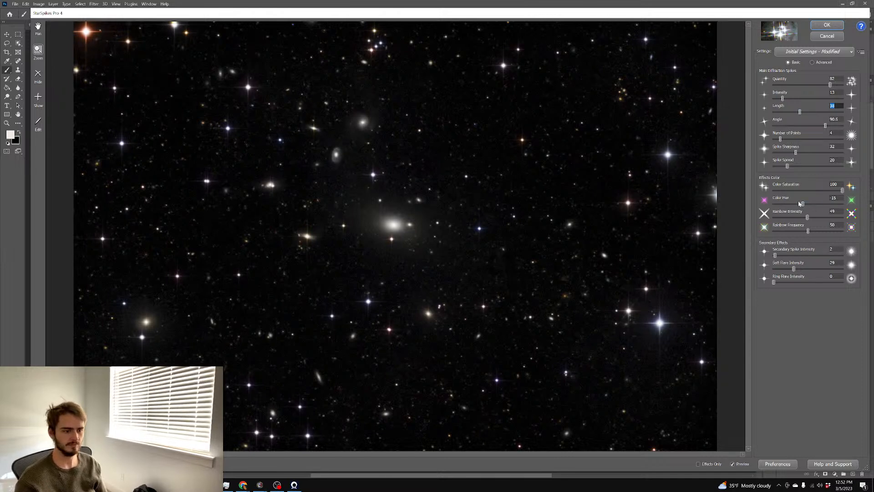
drag(804, 205, 814, 206)
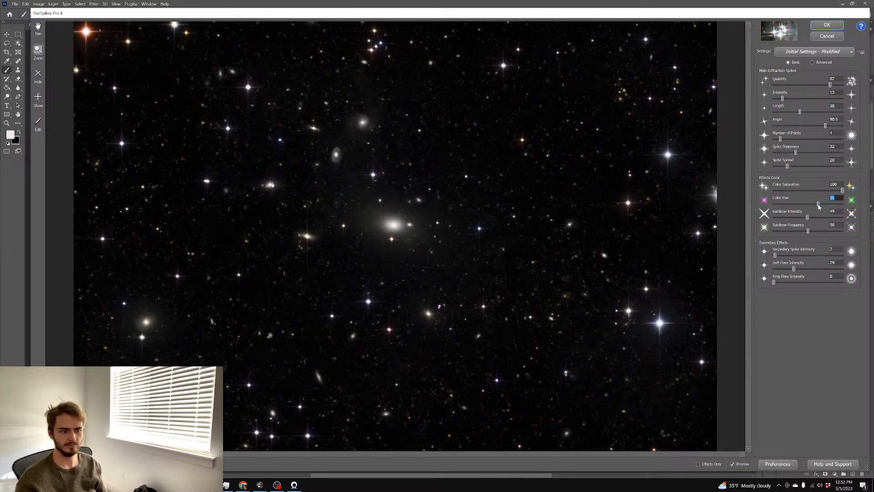
click(827, 24)
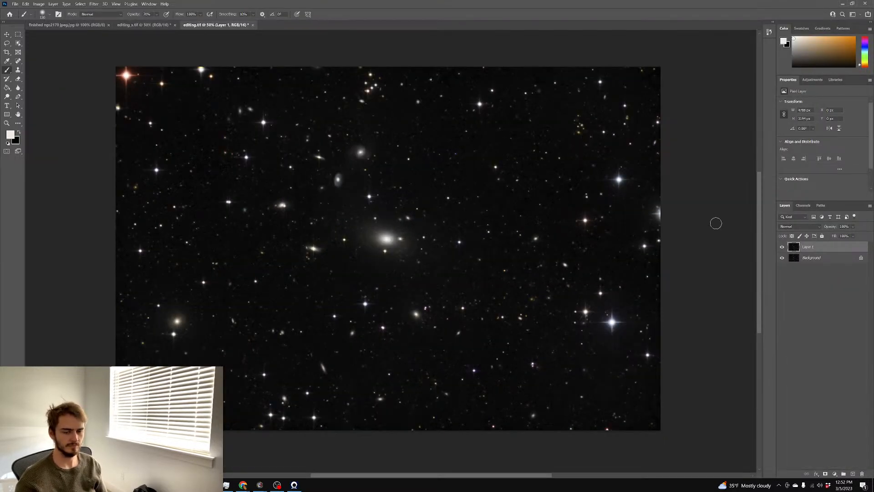
Mask the star-spike layer using a black 221 px brush at 100% opacity, then flatten the image
scroll(657, 202, down, 2)
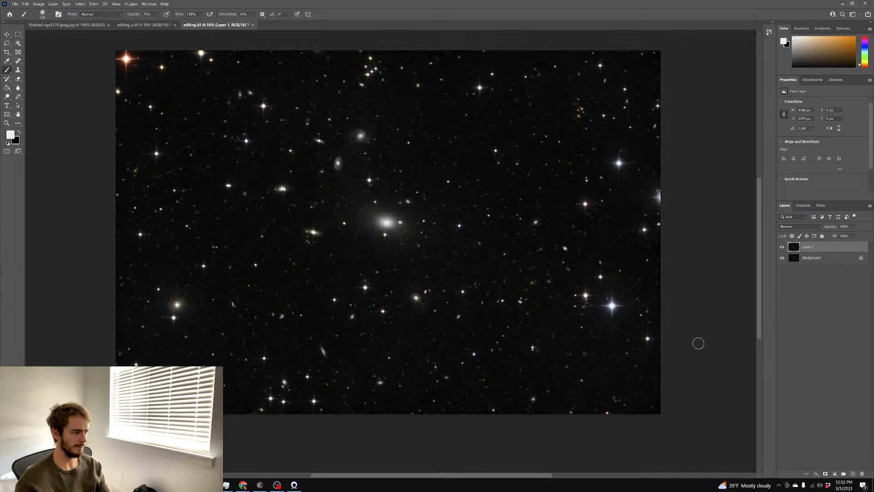
click(825, 474)
key(x)
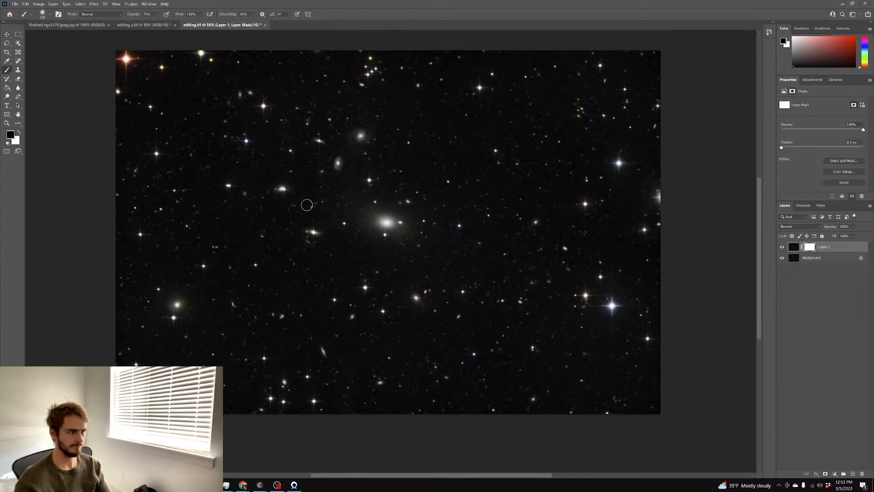
alt+drag(287, 197, 301, 199)
key(0)
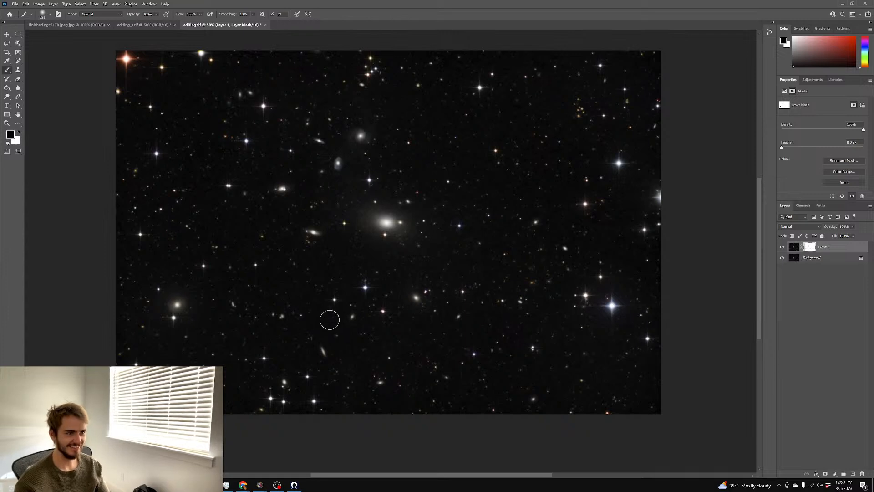
right_click(809, 257)
click(818, 320)
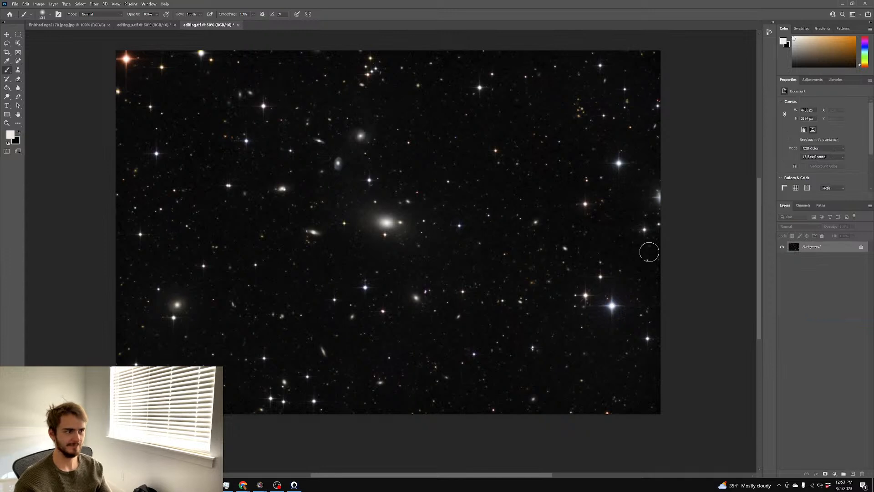
Save the image as the TIFF file 'finished ngc4556'
key(ctrl+shift+s)
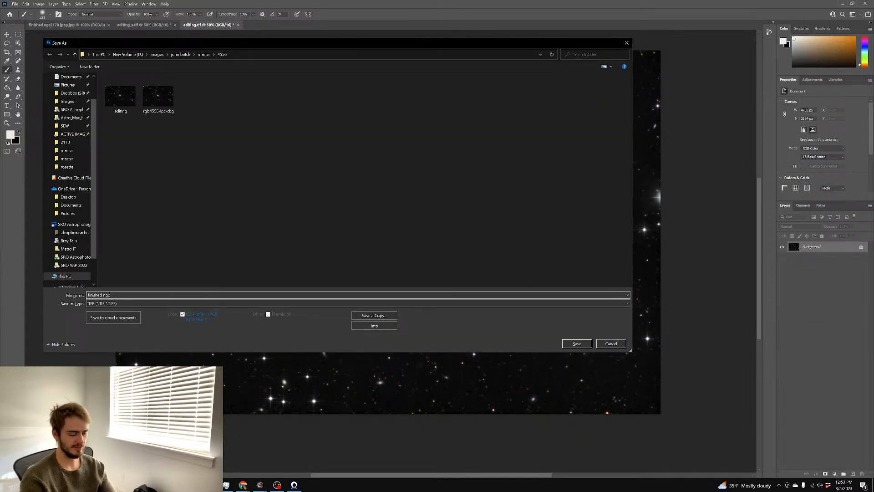
key(Return)
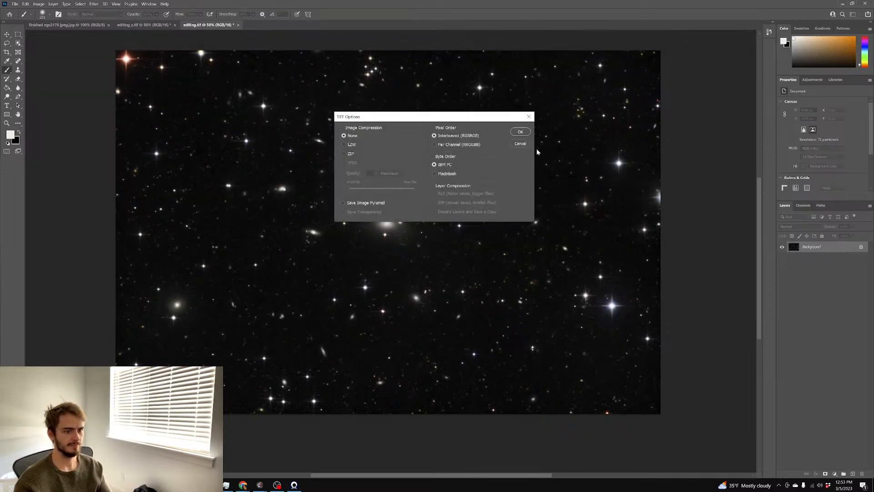
click(519, 133)
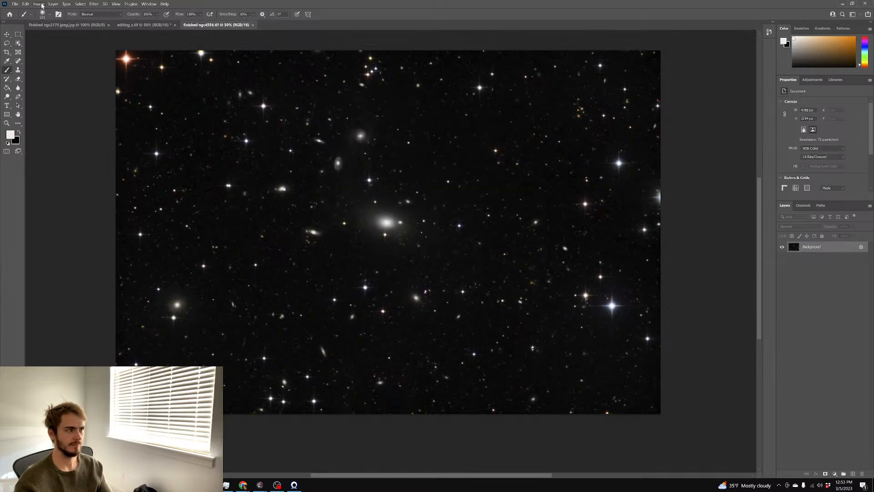
Convert the image to 8 bits per channel and resize it to 3000 px wide
click(39, 4)
mouse_move(50, 14)
click(120, 64)
click(39, 4)
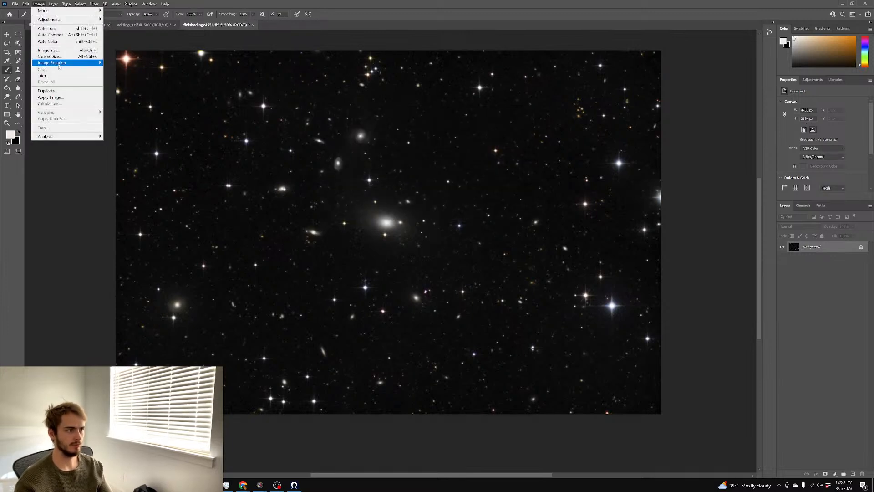
click(51, 52)
text(3000)
key(Return)
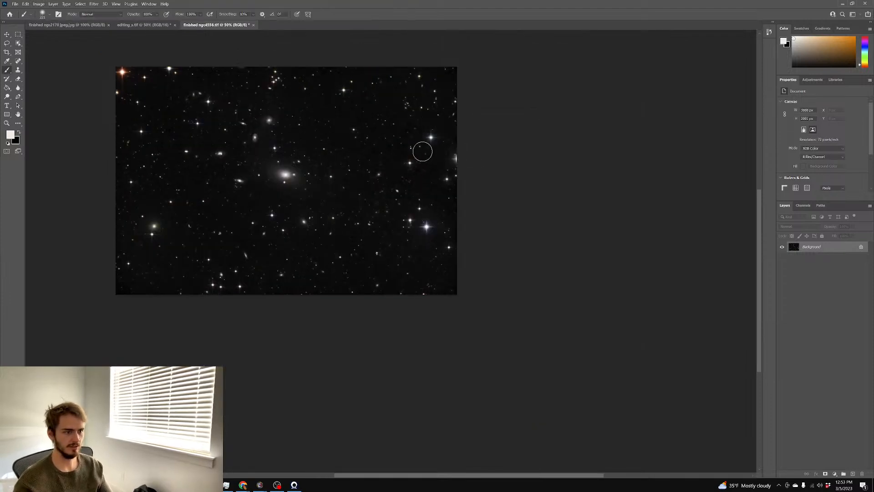
Save a JPEG copy named 'finished ngc4556' at maximum quality 12
key(ctrl+shift+s)
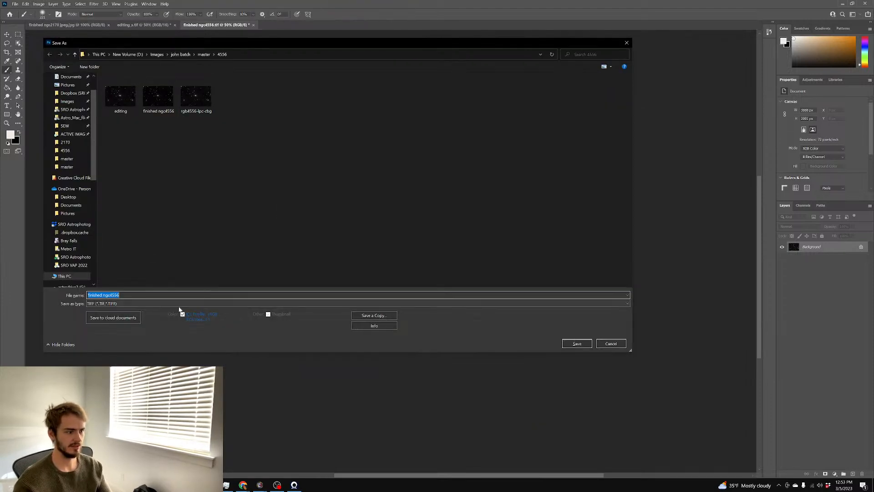
click(182, 303)
click(127, 345)
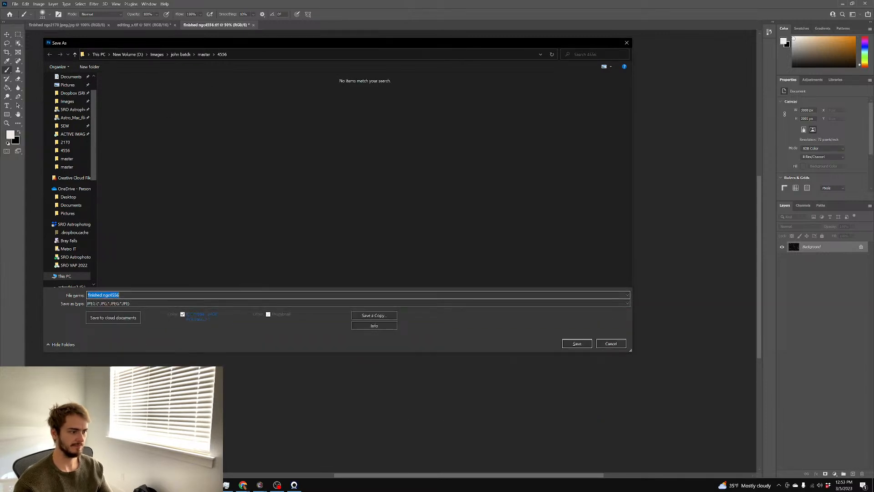
key(End)
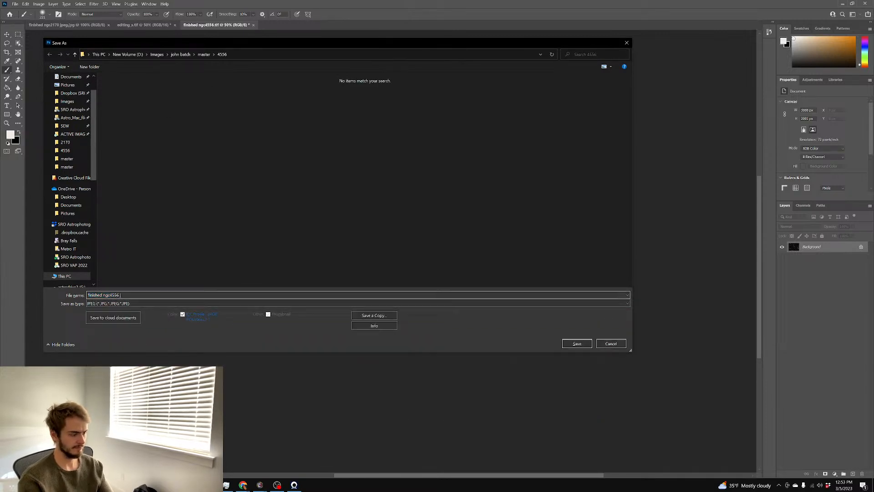
key(Return)
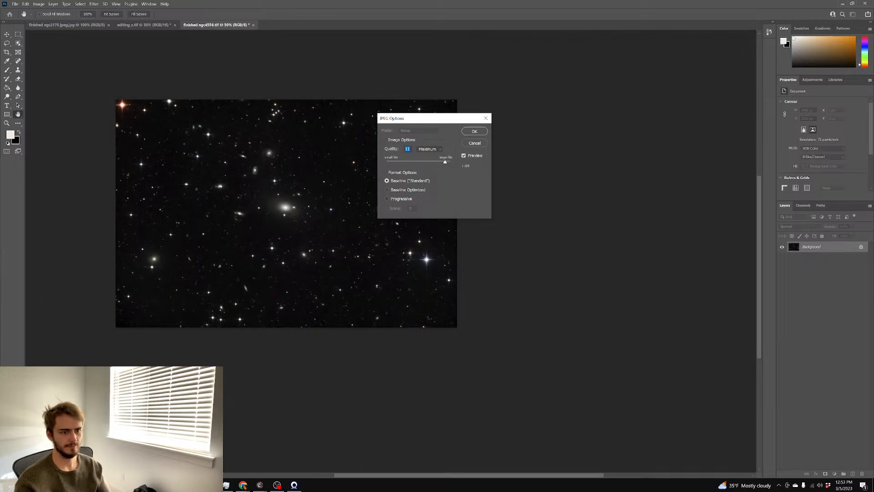
click(476, 132)
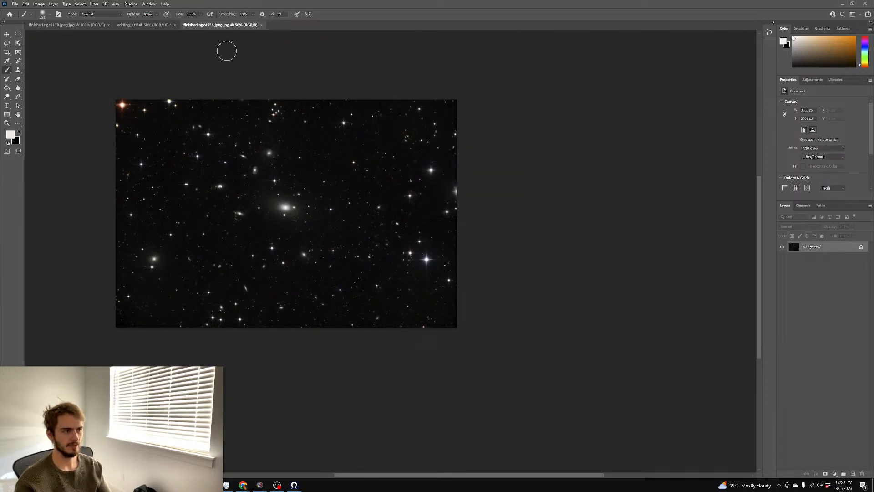
Close all documents, saving changes to editing_s.tif
click(15, 4)
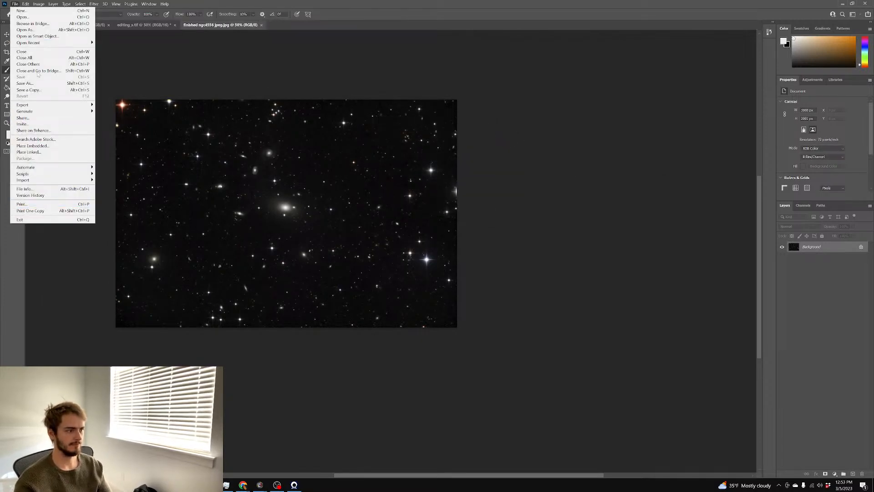
click(28, 58)
click(428, 181)
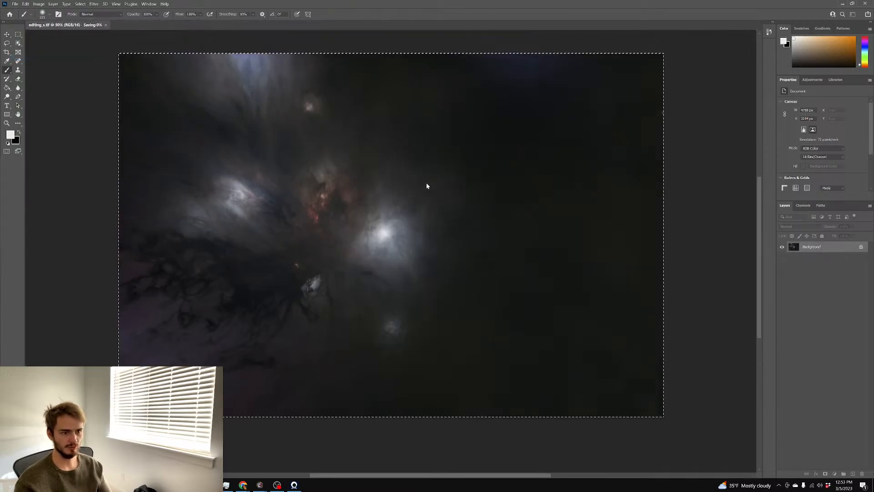
In PixInsight, close the editing.tif image without saving
click(192, 485)
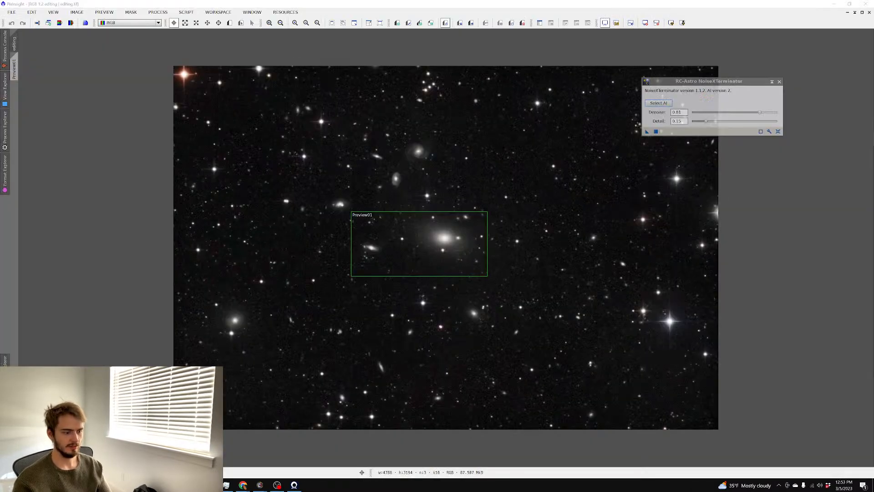
click(12, 12)
click(20, 140)
click(405, 259)
Open the NGC 4631 luminance master and rgb4631-lpc-cbg images from the master folder
key(ctrl+o)
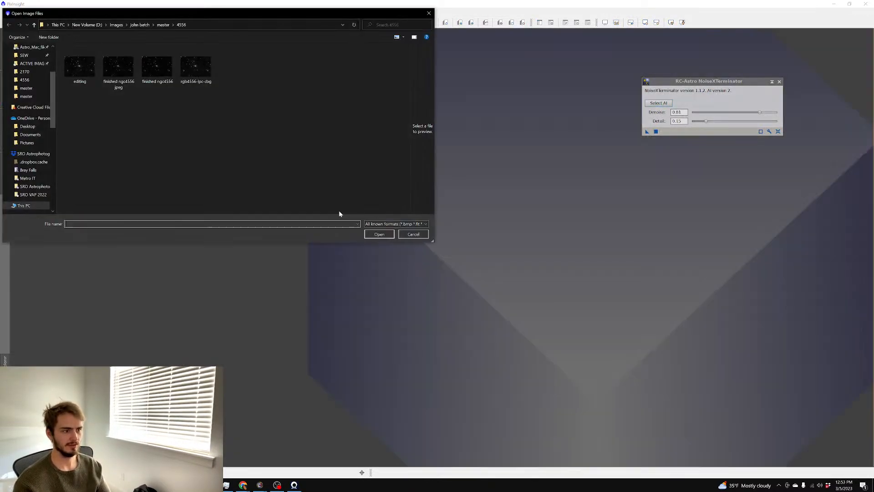
click(160, 25)
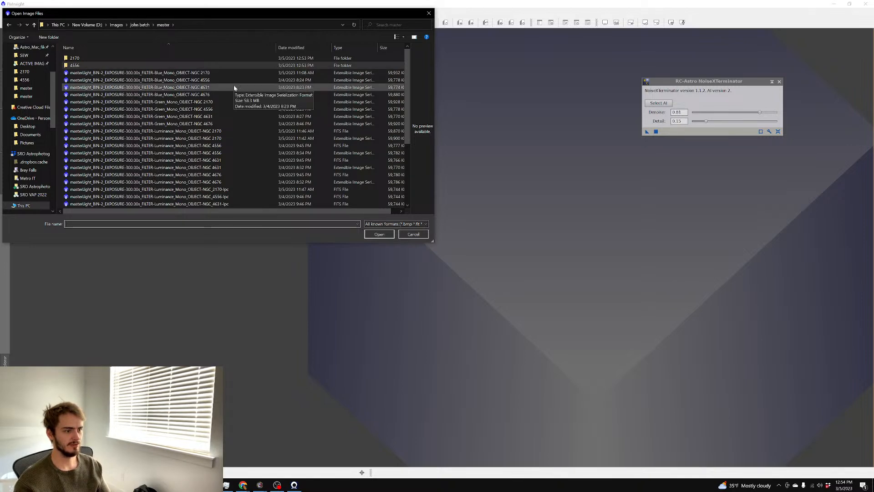
scroll(234, 86, down, 4)
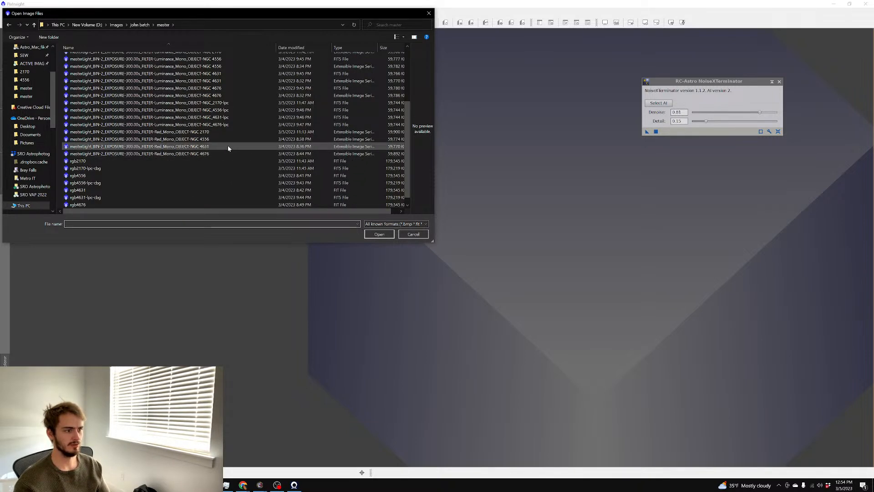
click(224, 118)
scroll(196, 171, down, 1)
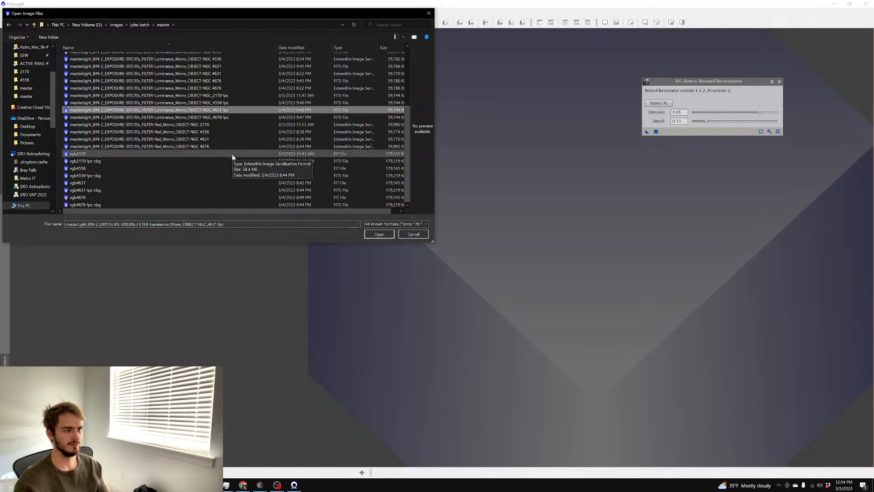
key(Return)
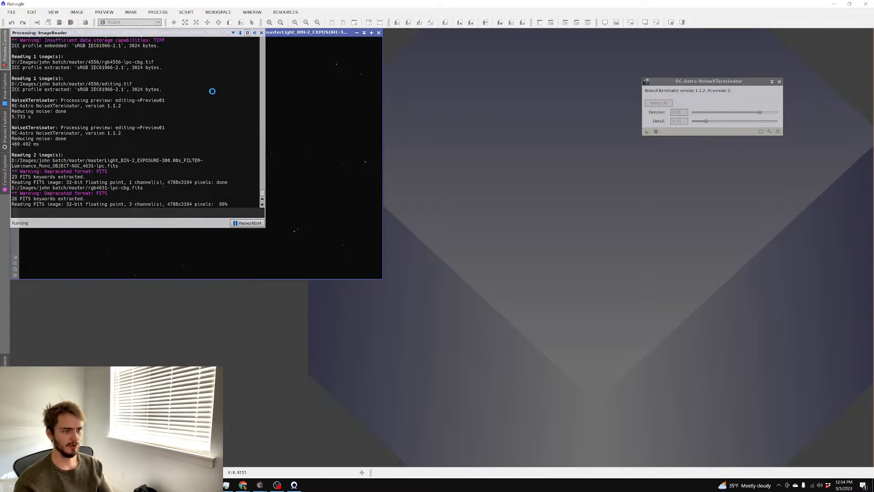
Auto-stretch the rgb4631 and luminance images and rearrange their windows
click(201, 40)
key(ctrl+a)
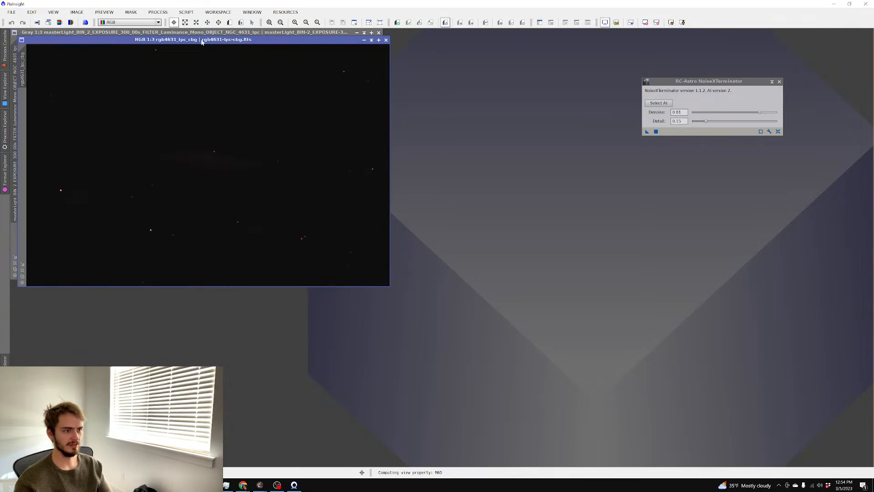
drag(202, 40, 386, 62)
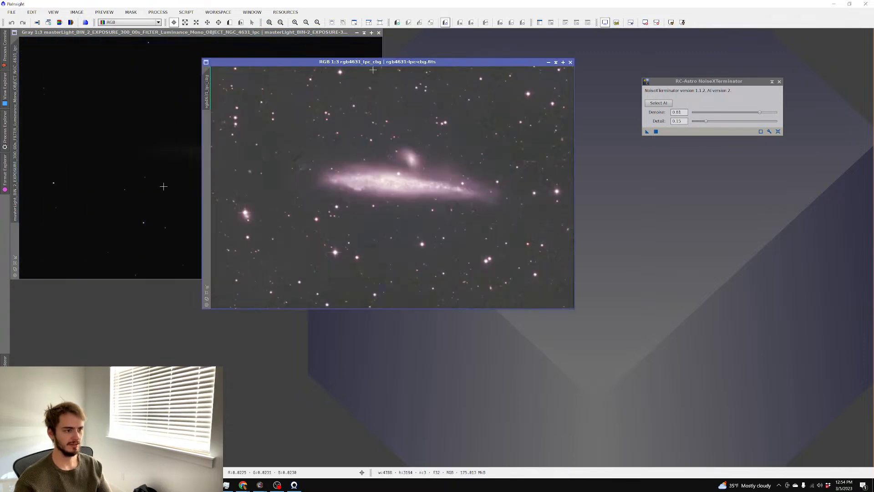
click(126, 93)
key(ctrl+a)
scroll(126, 93, up, 4)
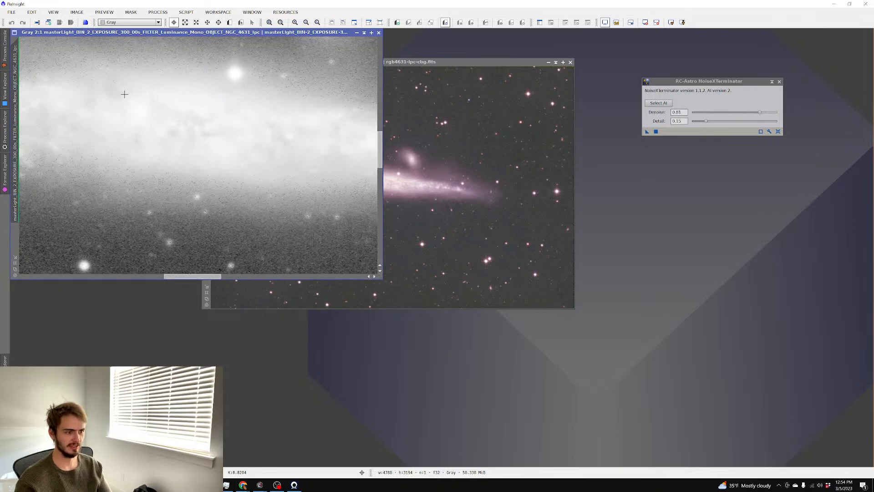
scroll(125, 95, down, 2)
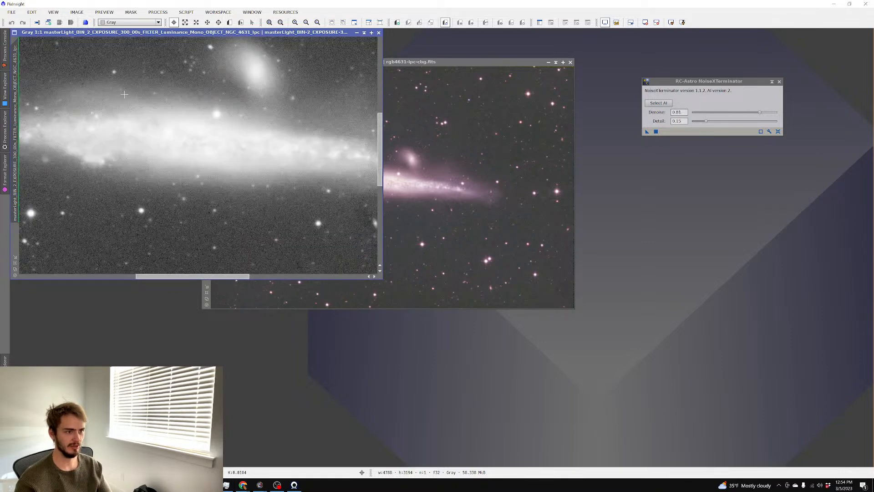
Open ScreenTransferFunction and lower the shadows clipping point on the luminance display
click(158, 11)
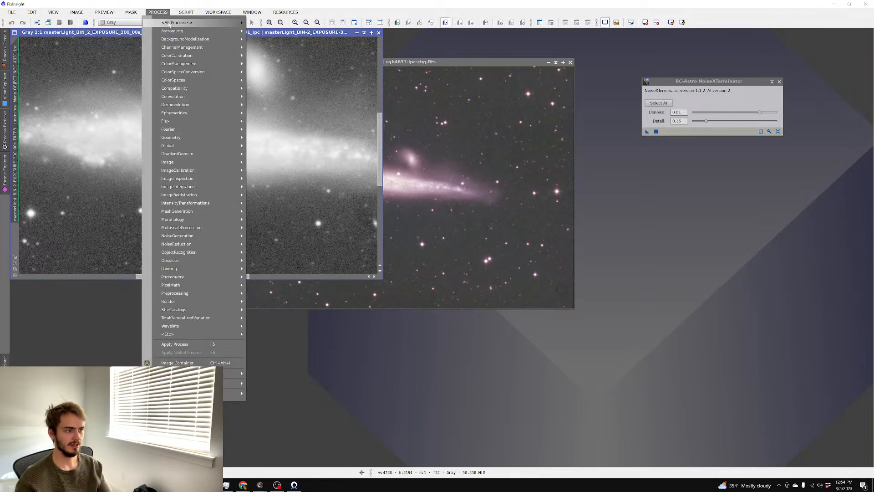
mouse_move(182, 22)
click(385, 363)
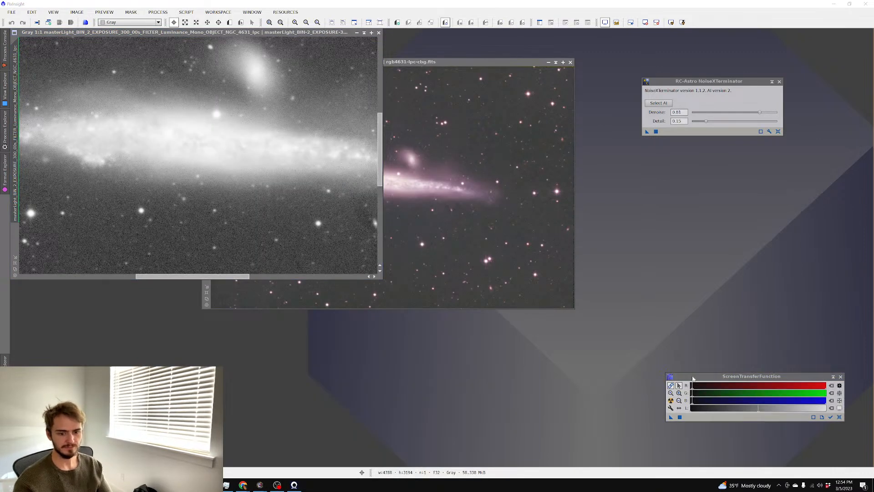
drag(691, 377, 435, 178)
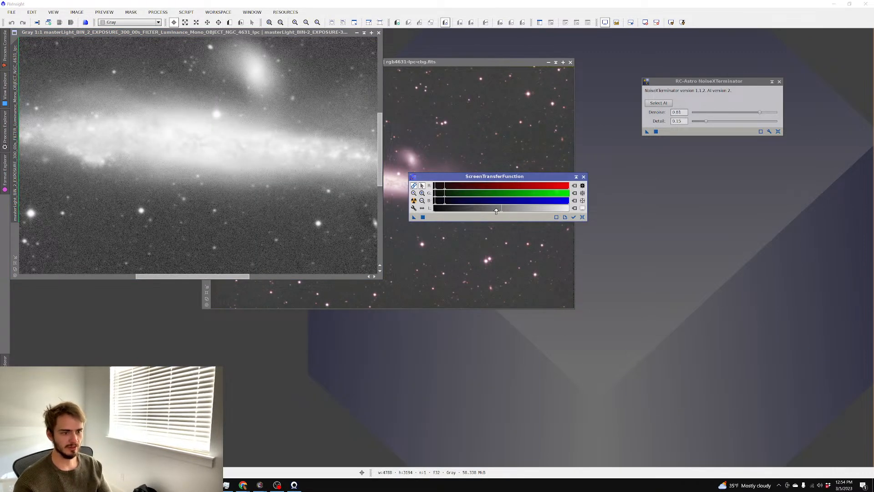
click(414, 200)
drag(432, 186, 435, 190)
scroll(313, 163, up, 3)
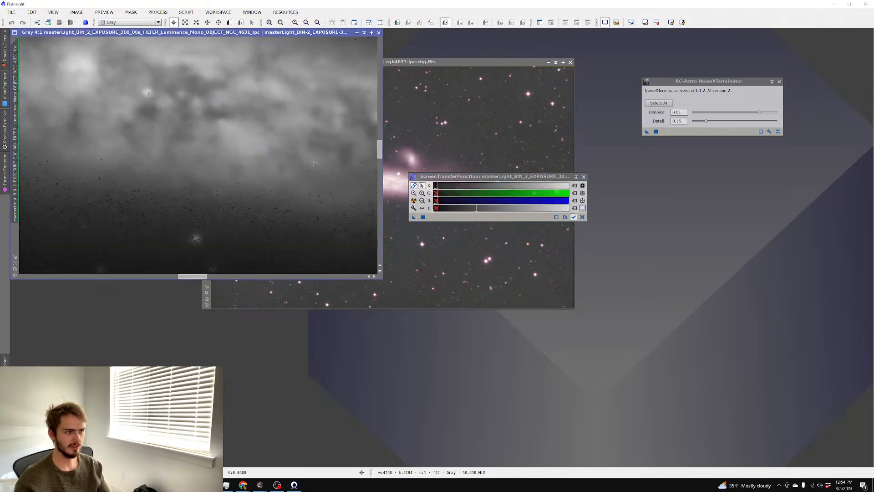
scroll(314, 163, down, 2)
scroll(313, 162, up, 2)
scroll(314, 162, down, 1)
scroll(313, 162, down, 2)
drag(436, 189, 436, 190)
scroll(303, 159, up, 2)
Inspect the stretched rgb4631 view's background, then bring the luminance image back to front
click(423, 155)
scroll(395, 213, up, 1)
scroll(386, 158, up, 3)
scroll(386, 158, down, 5)
scroll(386, 158, up, 4)
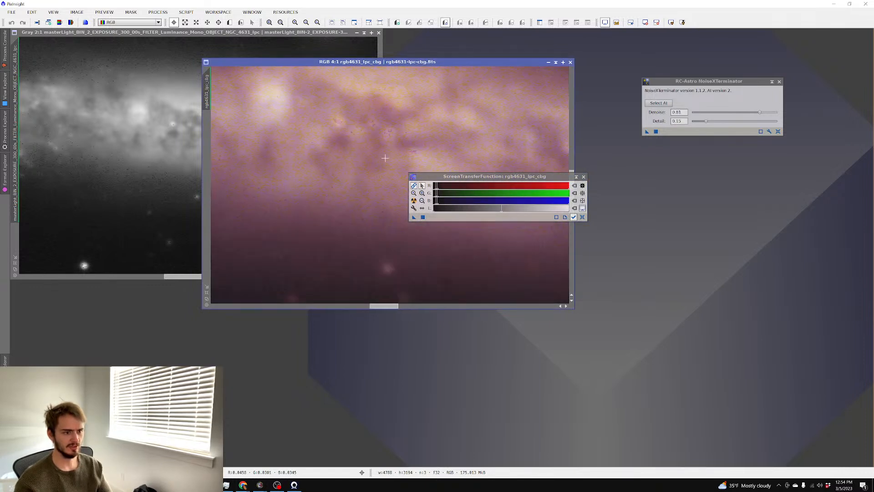
scroll(385, 158, up, 3)
scroll(385, 158, down, 6)
scroll(381, 158, up, 3)
drag(437, 177, 615, 177)
scroll(468, 164, up, 3)
scroll(468, 163, down, 7)
scroll(448, 164, up, 2)
scroll(445, 165, down, 1)
click(255, 33)
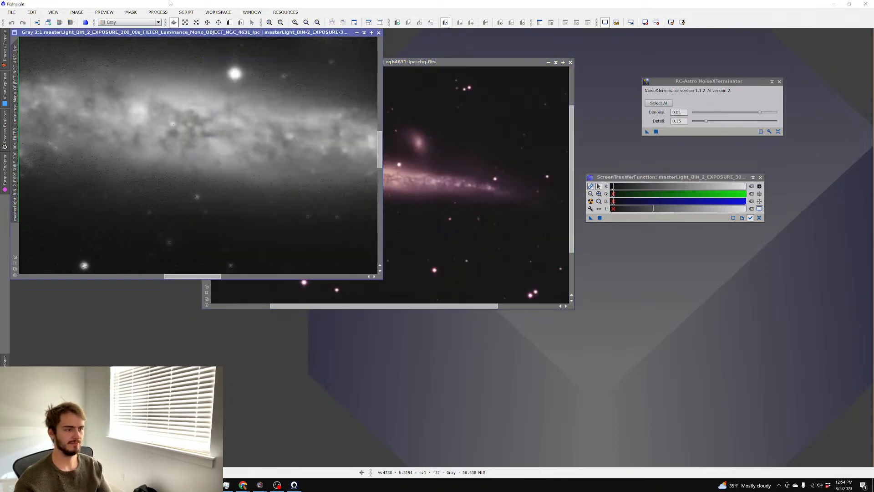
click(187, 12)
Replace ImageIntegration's inputs with all registered NGC 4631 luminance frames and integrate them globally
mouse_move(205, 29)
mouse_move(158, 12)
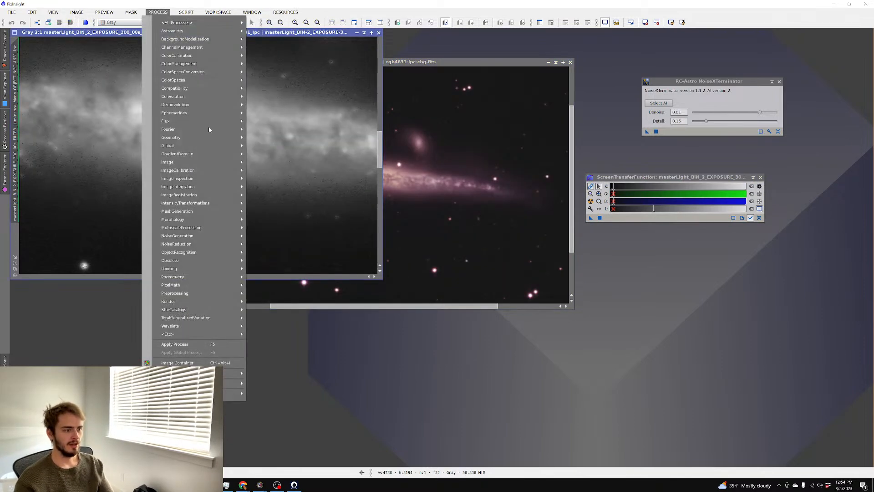
mouse_move(196, 187)
click(307, 218)
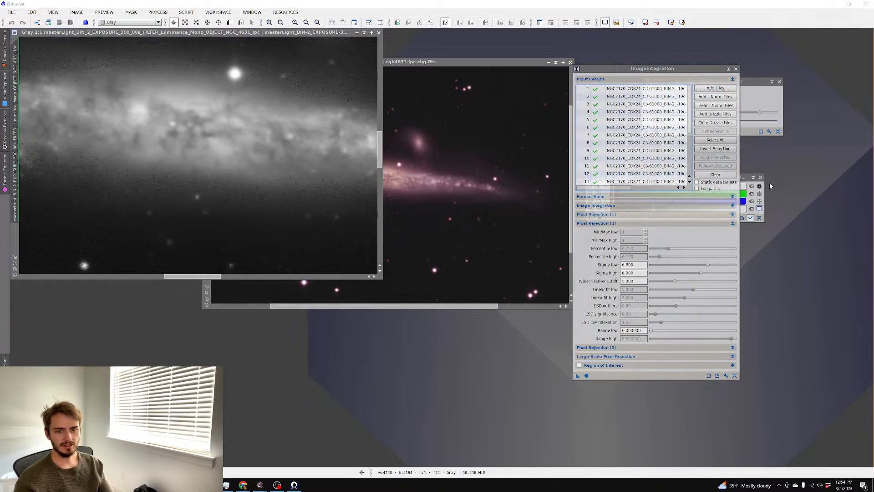
click(715, 175)
click(706, 92)
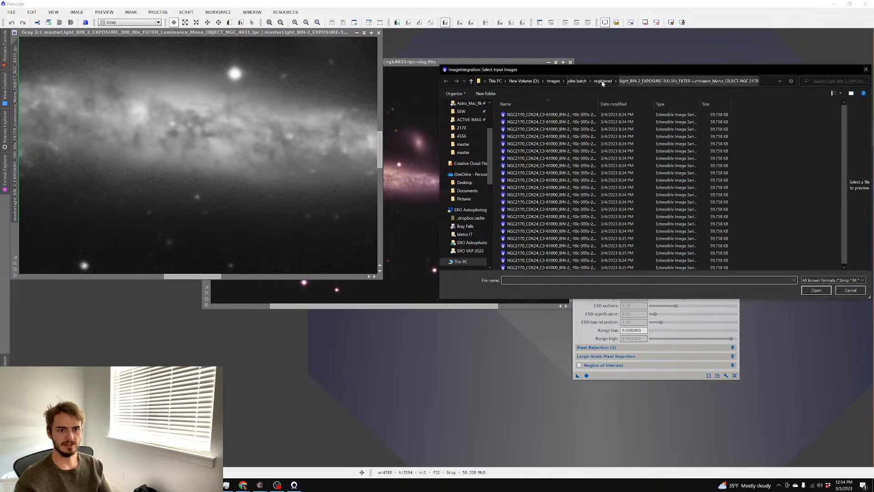
click(603, 81)
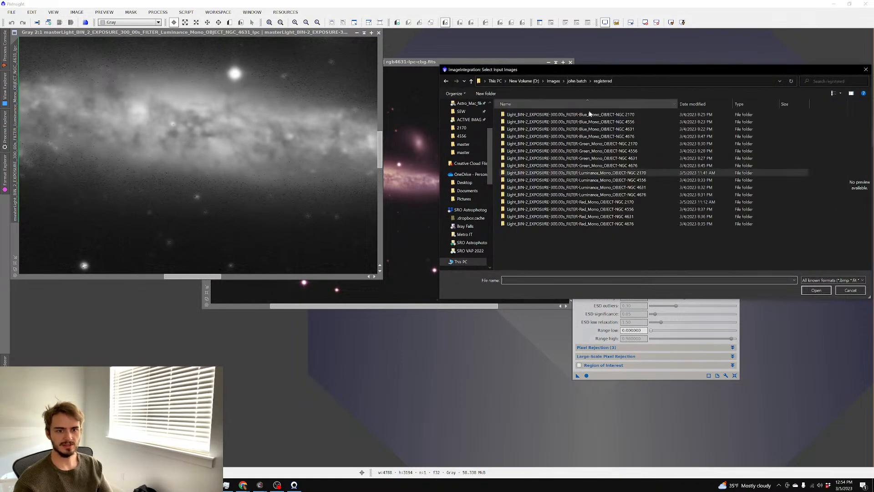
click(631, 188)
double_click(631, 188)
key(ctrl+a)
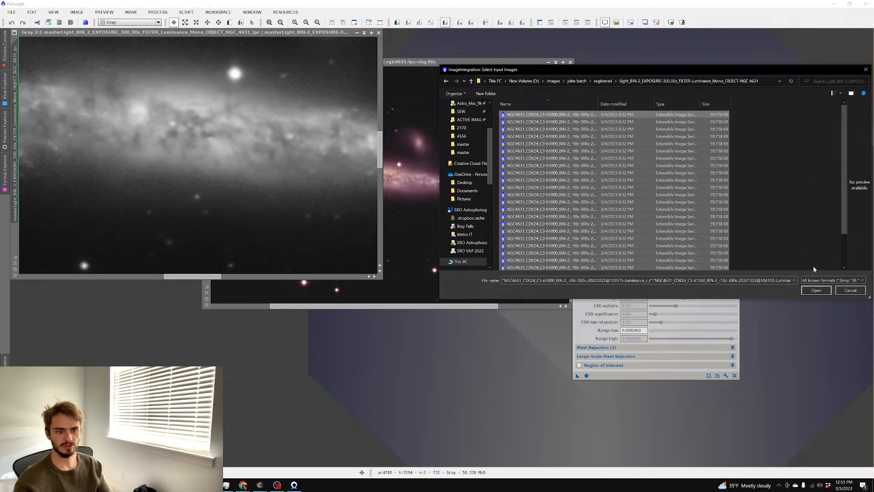
key(Return)
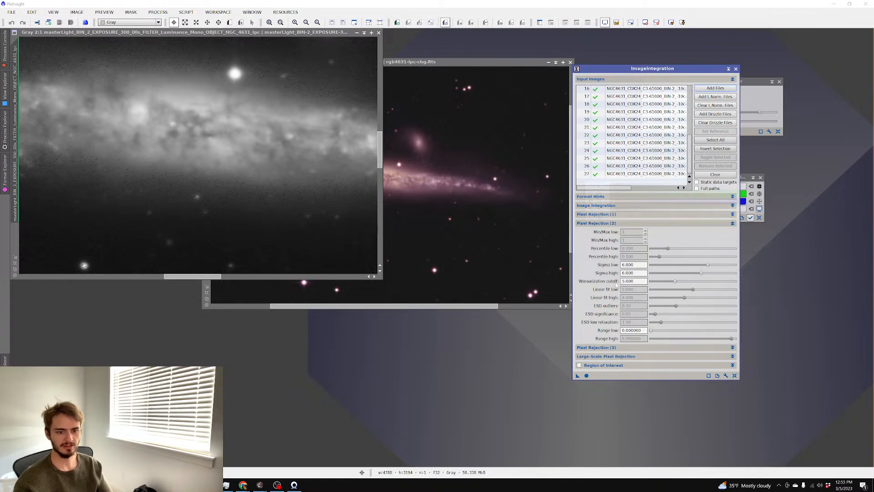
click(587, 375)
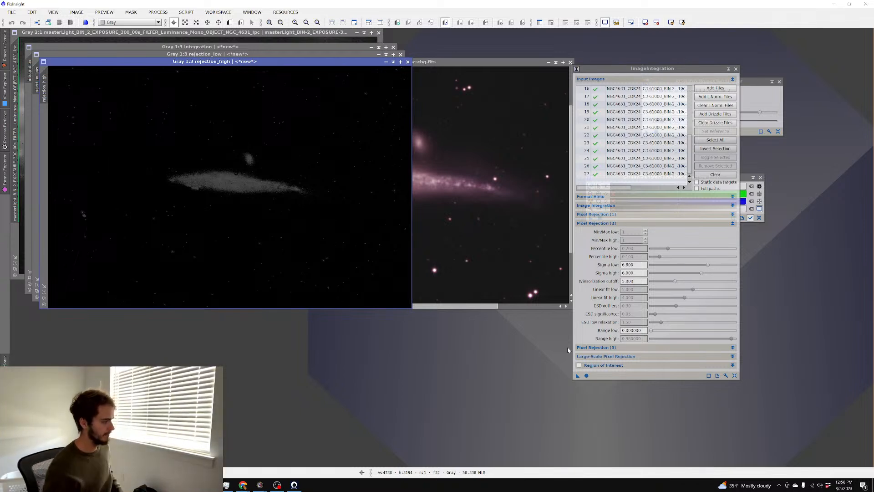
Auto-stretch the first integration result to inspect it, then close it
click(204, 46)
key(ctrl+a)
scroll(233, 113, up, 1)
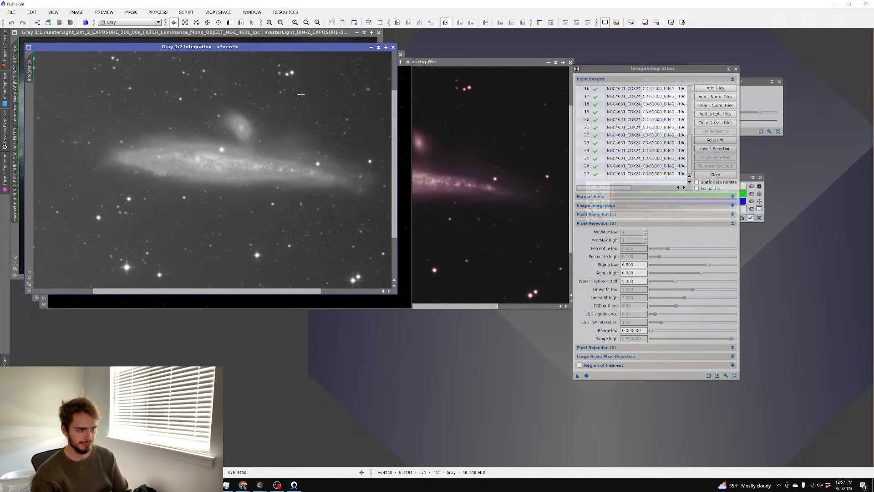
click(393, 47)
Switch rejection to Generalized ESD Test, keeping Scale + zero offset normalization, and re-integrate
click(630, 214)
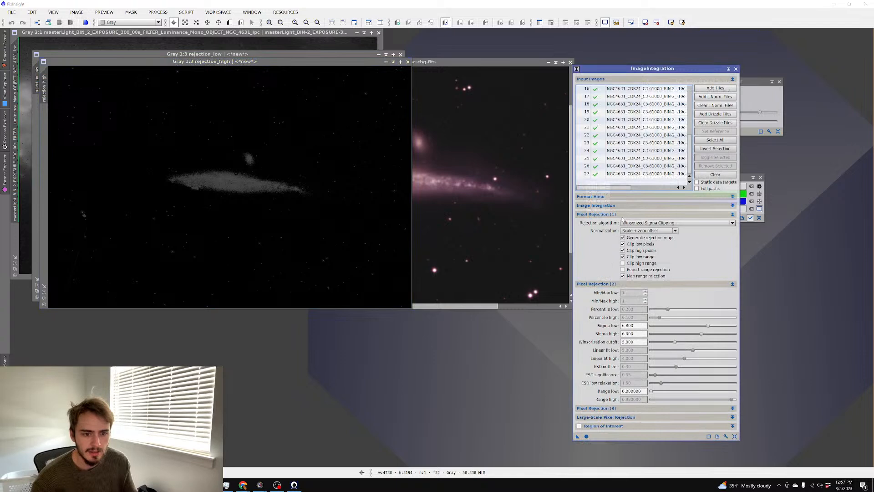
click(640, 231)
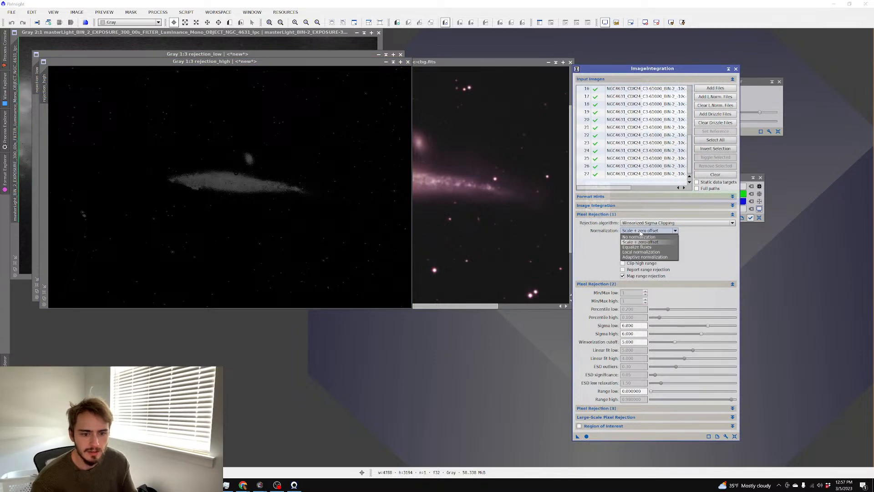
click(641, 230)
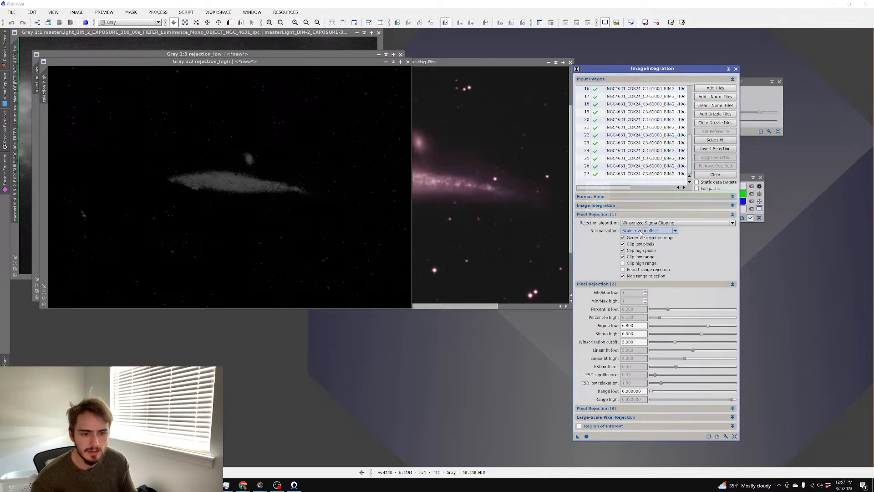
click(640, 223)
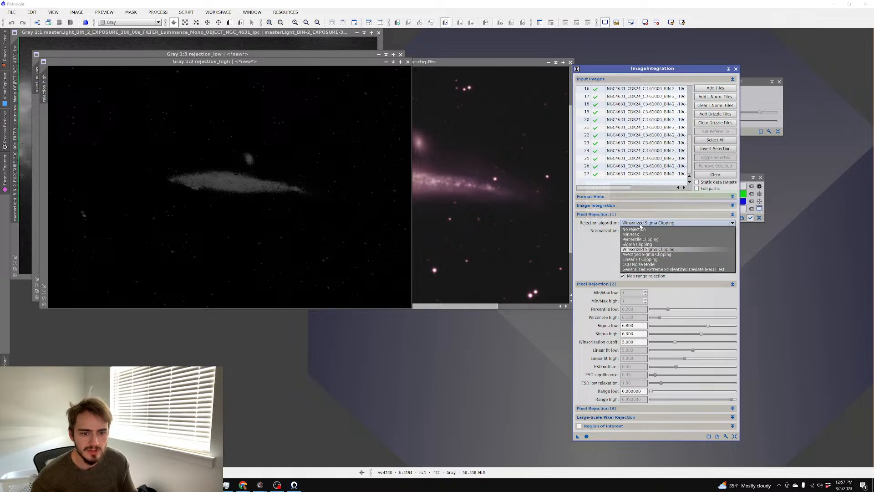
click(649, 269)
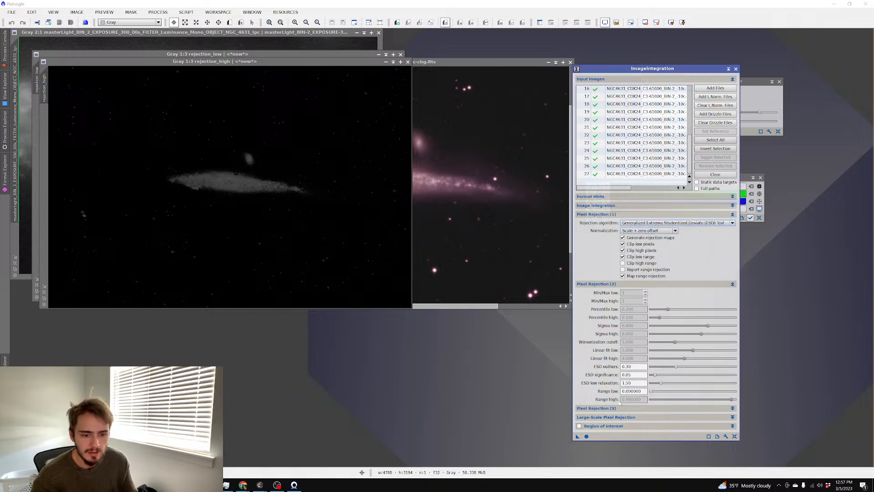
click(586, 436)
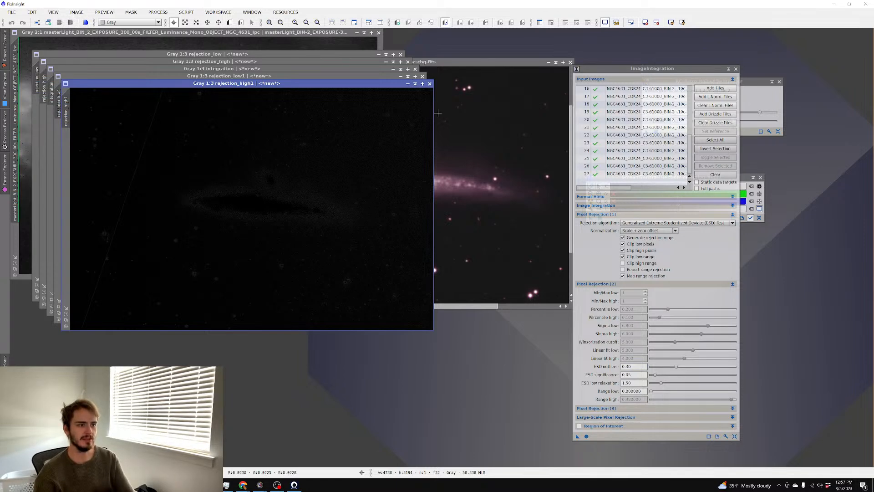
Auto-stretch the ESD integration result and fine-tune its display shadows
click(272, 69)
key(ctrl+a)
scroll(316, 151, up, 2)
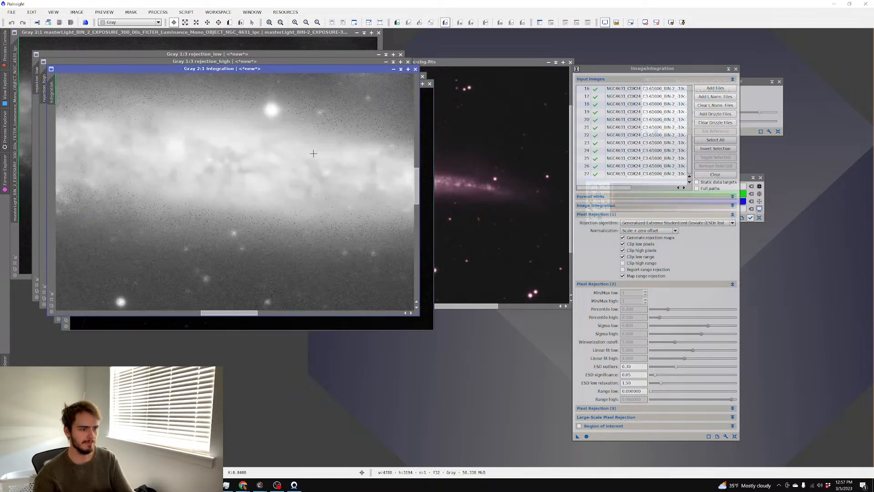
scroll(316, 150, up, 2)
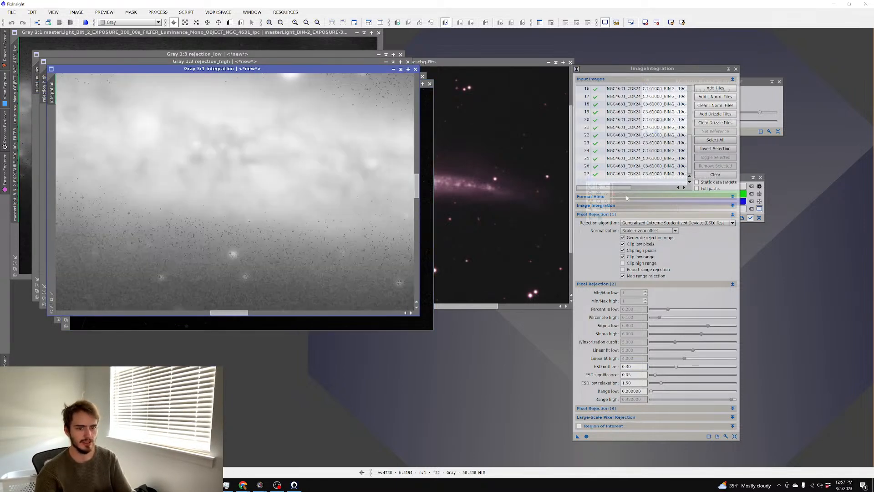
click(742, 178)
drag(613, 193, 612, 193)
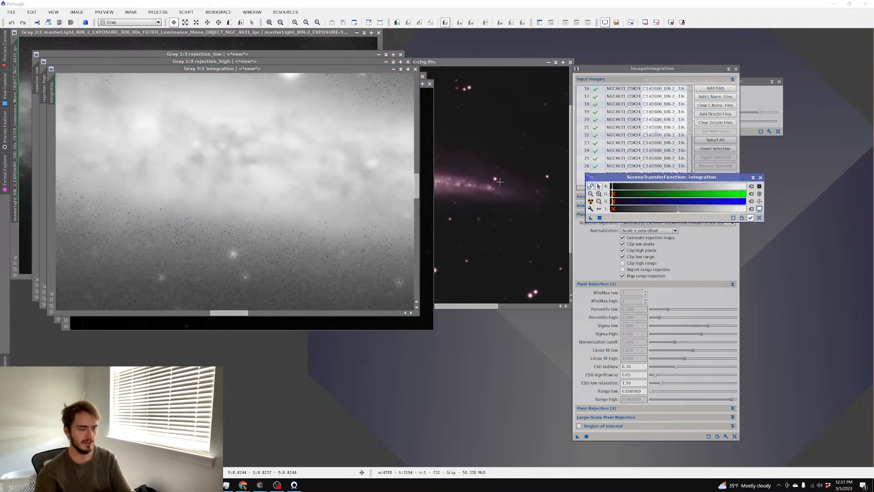
scroll(299, 179, down, 2)
scroll(298, 180, down, 1)
scroll(299, 179, up, 2)
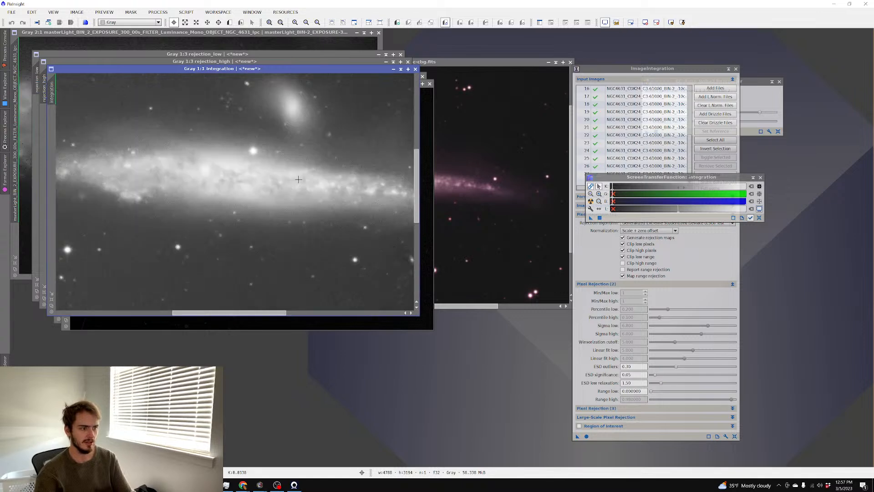
scroll(299, 180, down, 1)
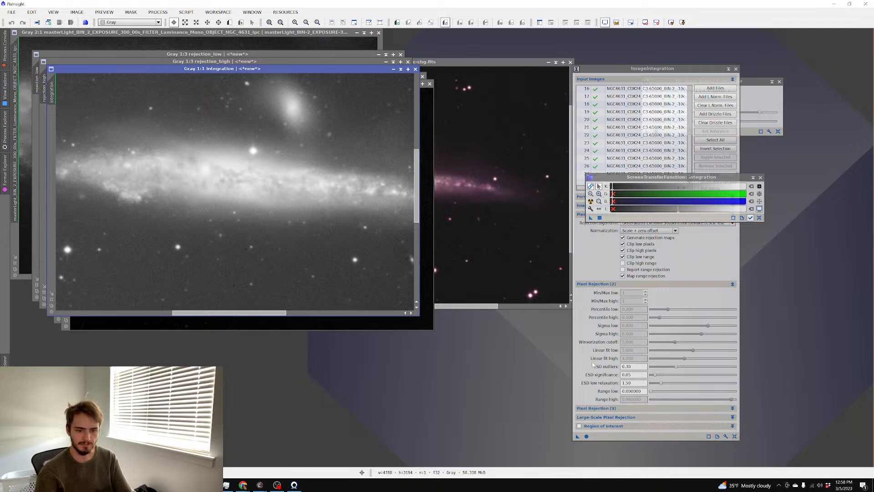
Raise the ESD outliers fraction and re-run the integration
mouse_move(599, 369)
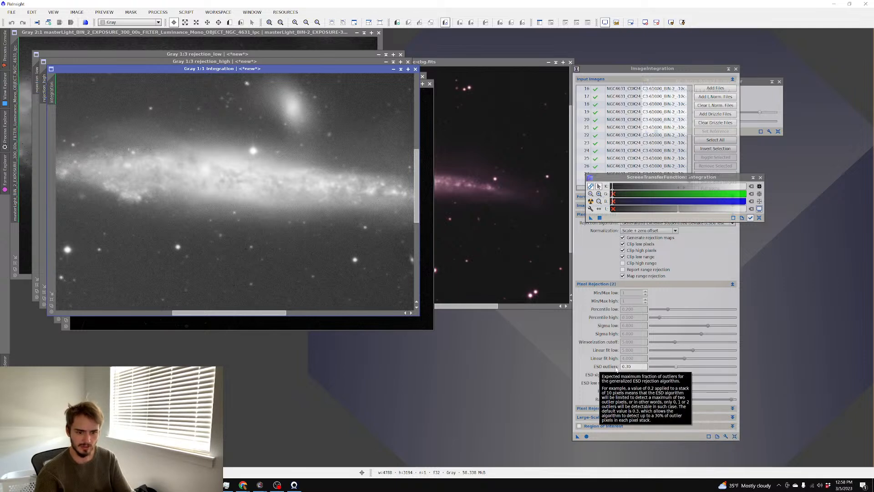
drag(676, 367, 696, 369)
click(587, 437)
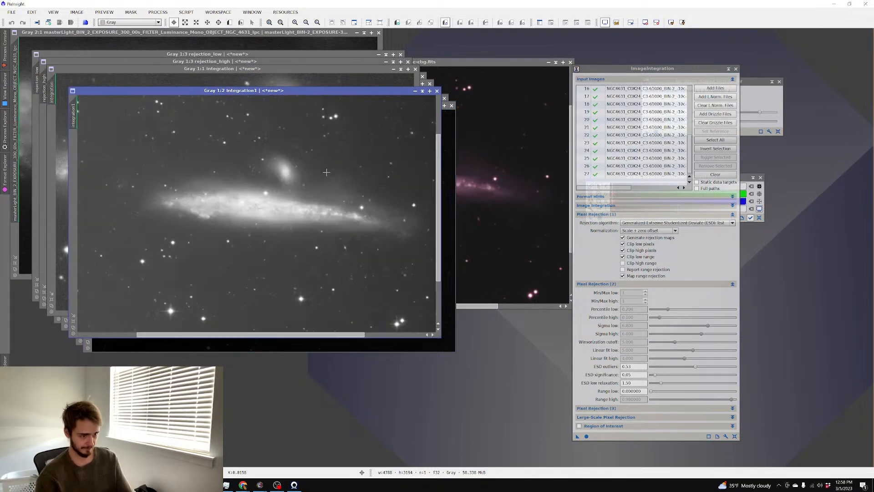
Lower ESD outliers to 0.13 and integrate the luminance frames again
scroll(326, 171, up, 2)
scroll(327, 173, down, 1)
scroll(328, 175, up, 1)
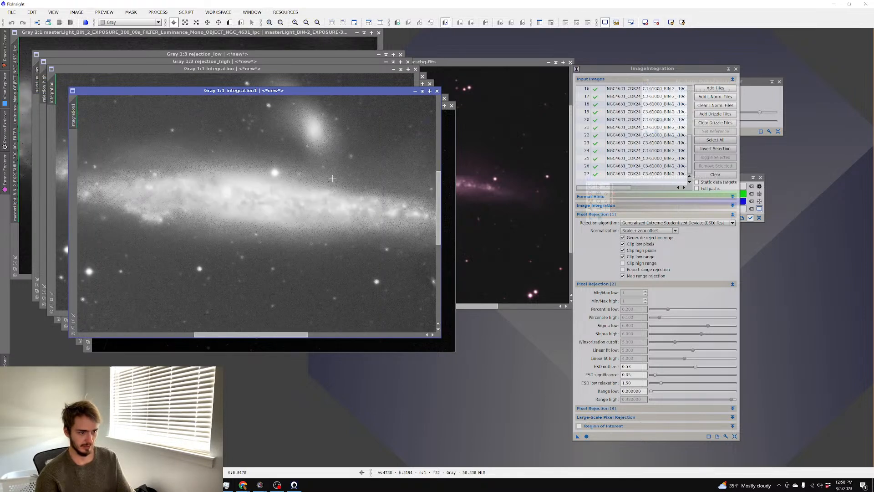
drag(696, 367, 661, 367)
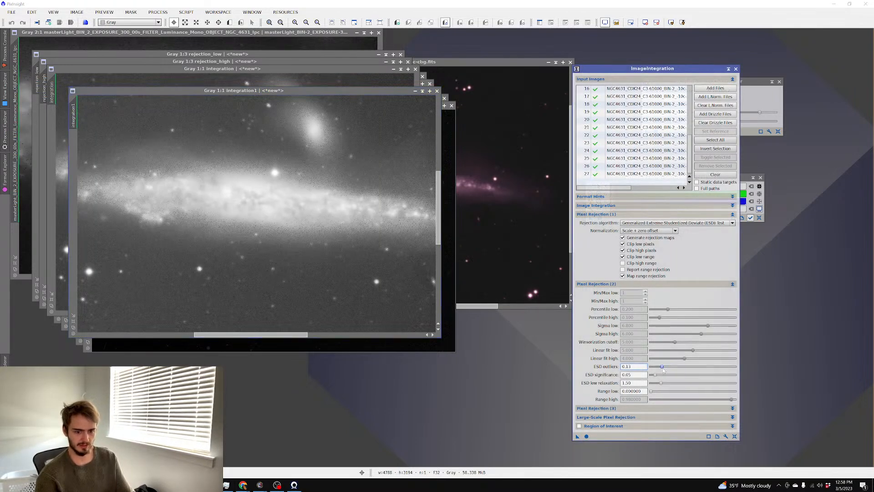
click(587, 436)
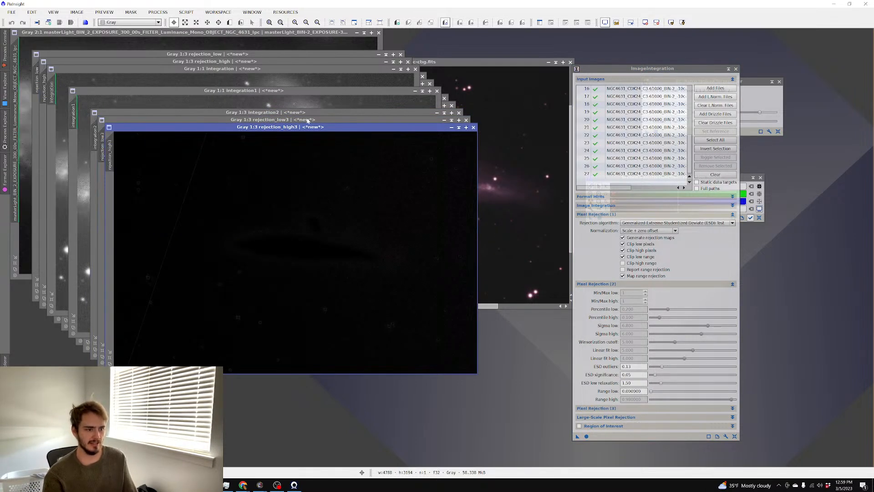
Auto-stretch integration2's display with the STF to reveal the galaxy
key(ctrl+a)
scroll(383, 218, up, 3)
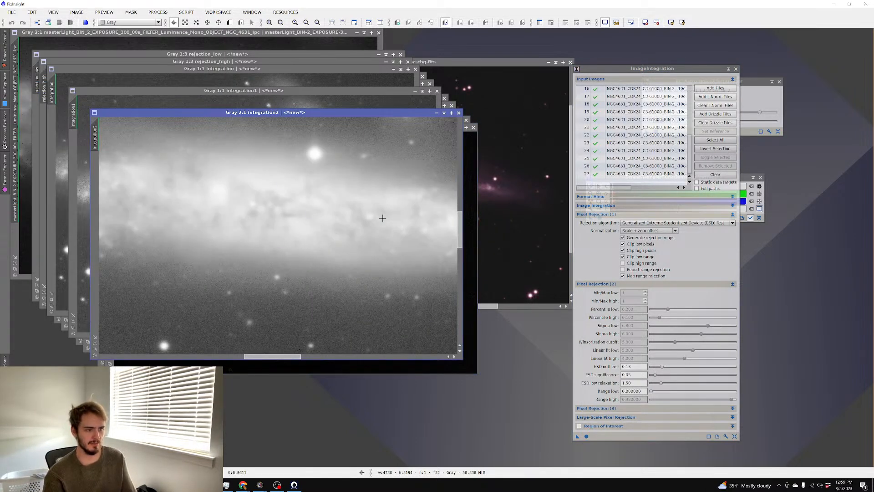
scroll(382, 218, down, 3)
scroll(382, 218, up, 3)
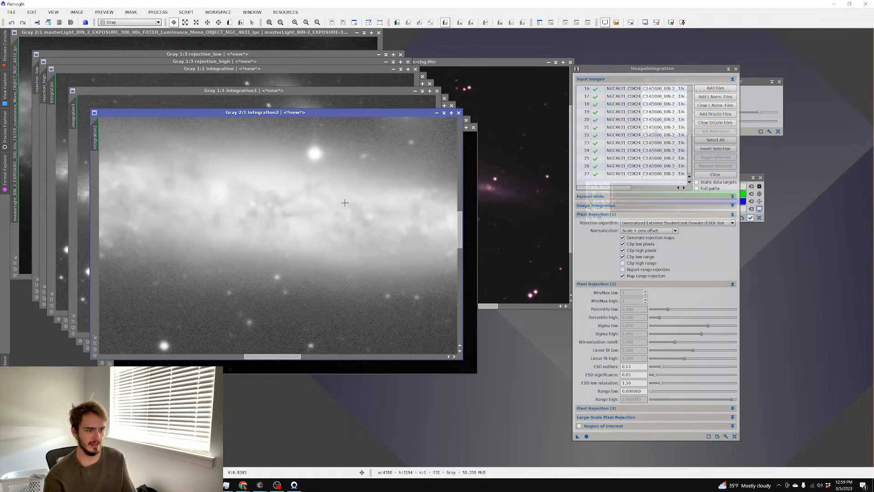
scroll(336, 197, down, 1)
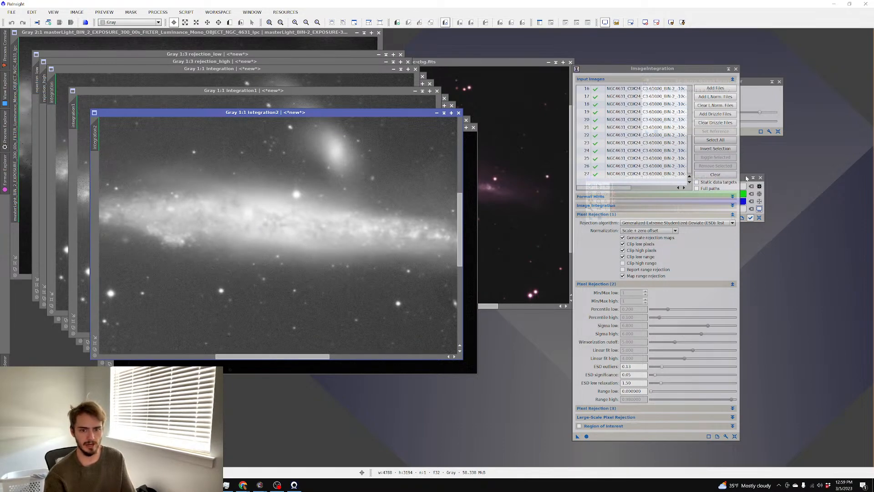
drag(746, 178, 606, 157)
Fine-tune the midtones of integration2's screen stretch, then bring up Save Image File As
drag(480, 168, 476, 168)
scroll(353, 177, up, 1)
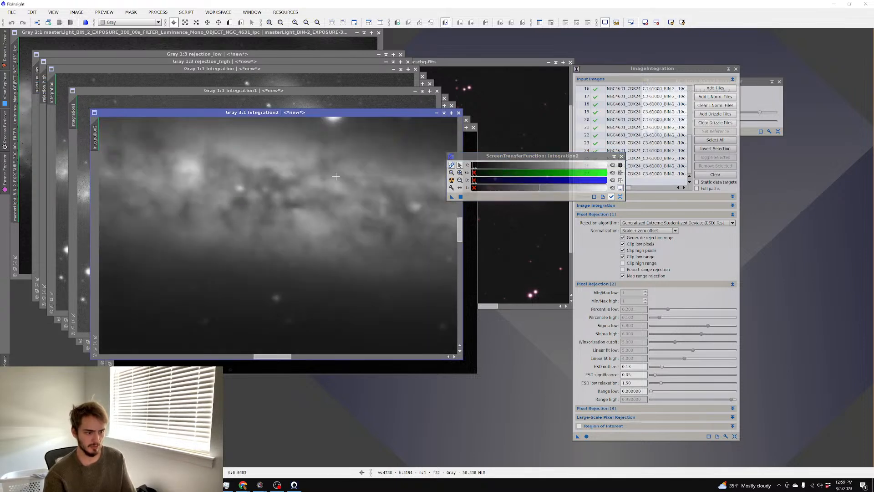
drag(476, 169, 473, 174)
scroll(402, 178, down, 1)
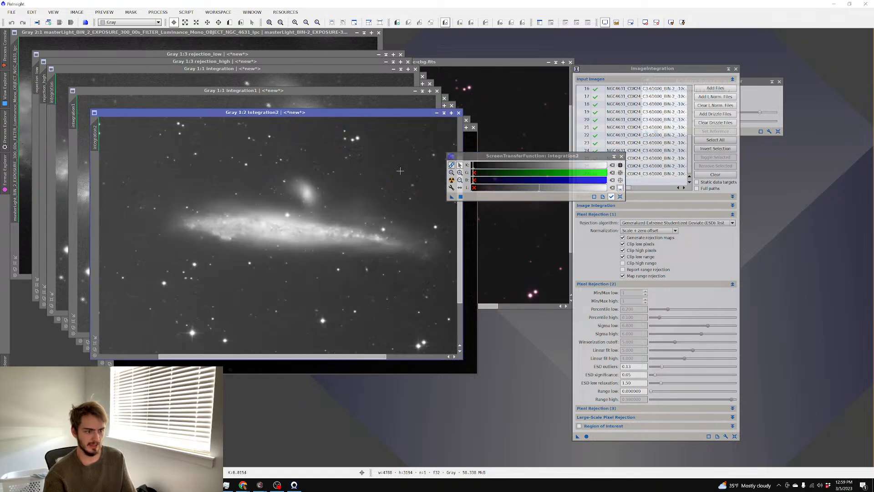
scroll(402, 179, up, 1)
drag(475, 169, 474, 172)
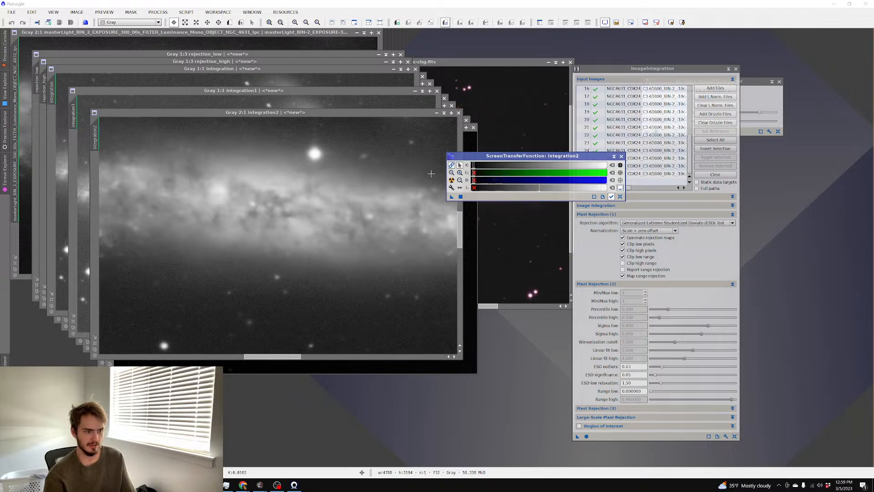
scroll(353, 178, down, 2)
scroll(353, 177, up, 2)
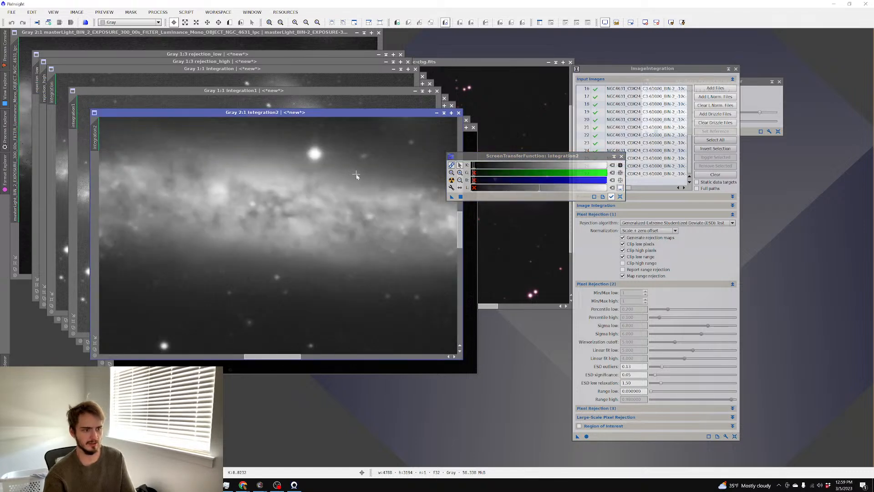
key(ctrl+shift+s)
Go to the master folder and set the save type to FITS
click(160, 25)
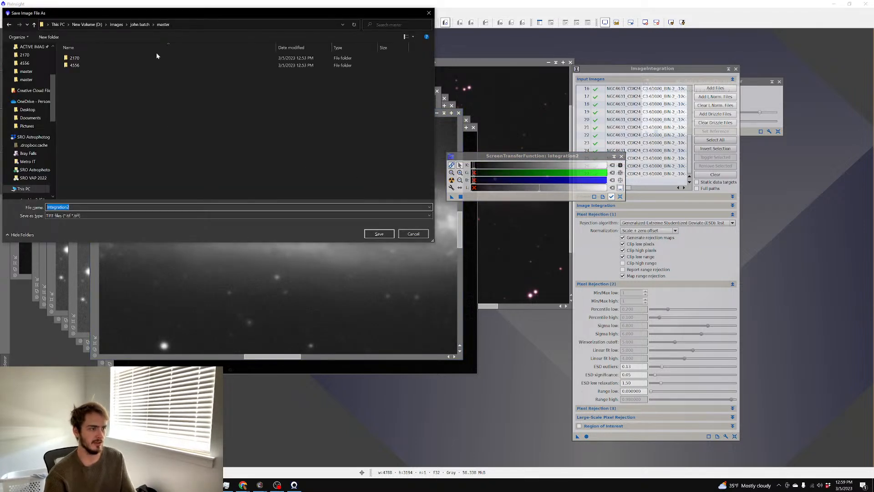
click(139, 24)
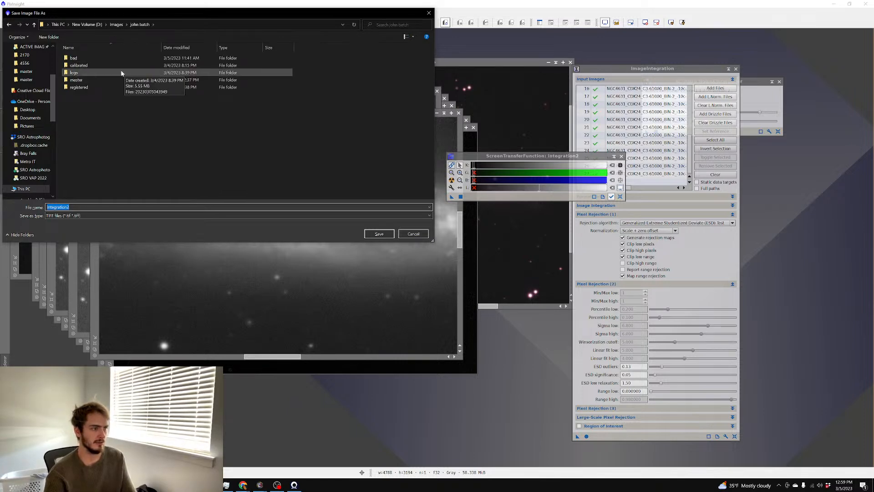
double_click(122, 79)
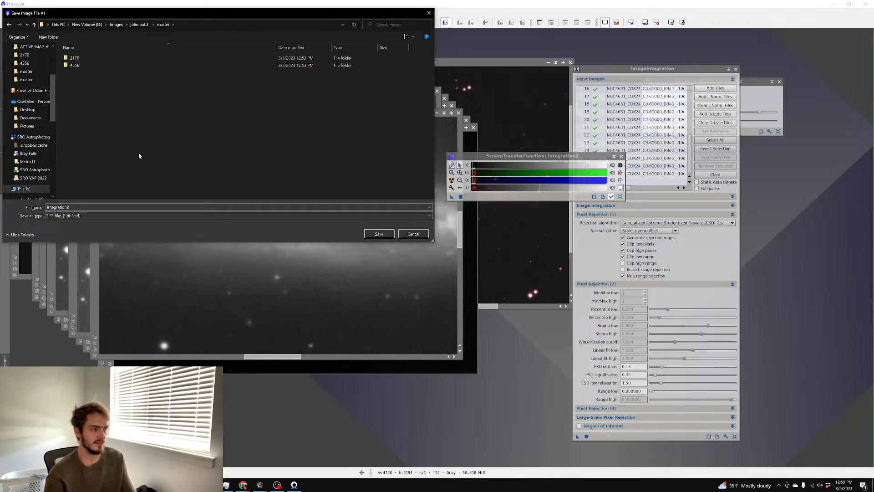
click(144, 215)
click(132, 284)
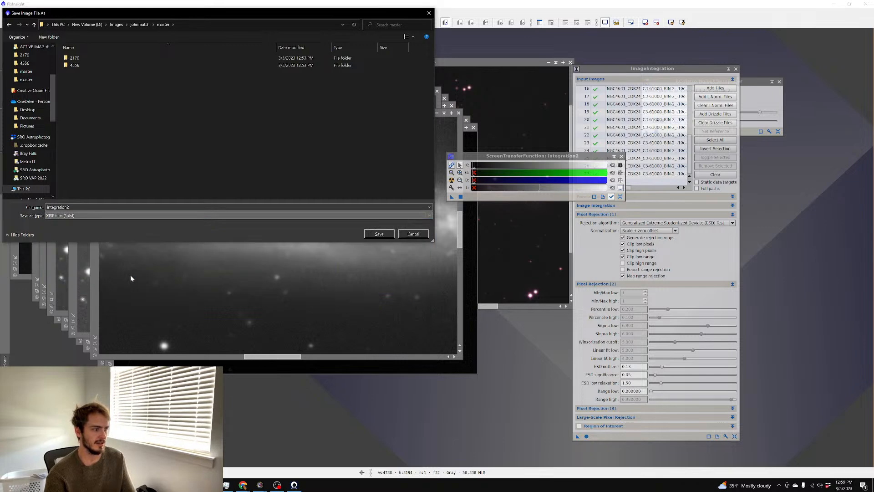
click(187, 216)
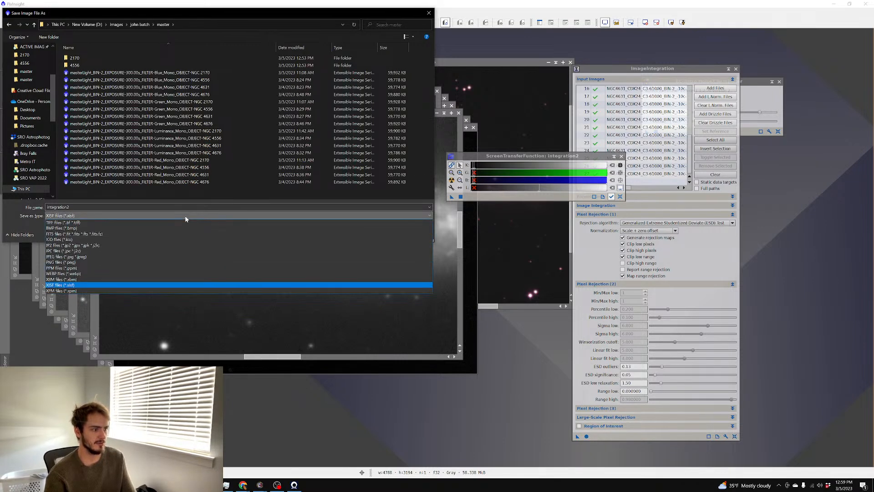
click(119, 234)
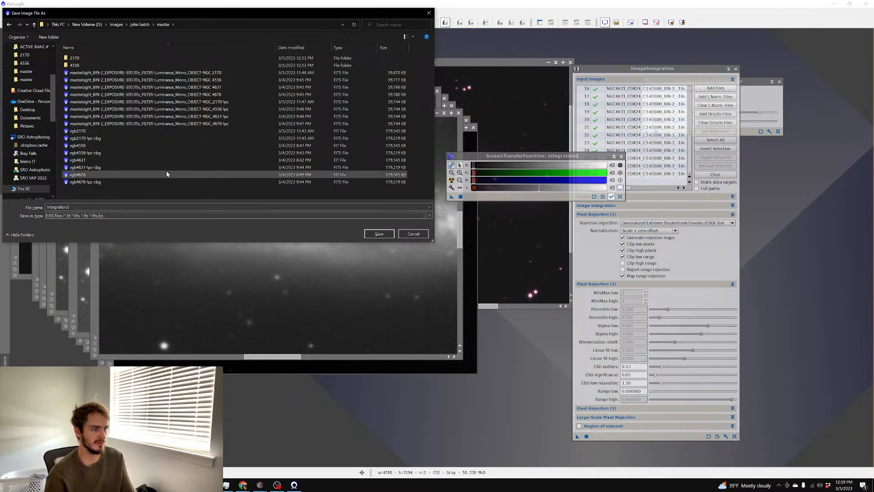
Save integration2 over the NGC 4631 luminance master file, confirming overwrite and FITS options
click(190, 87)
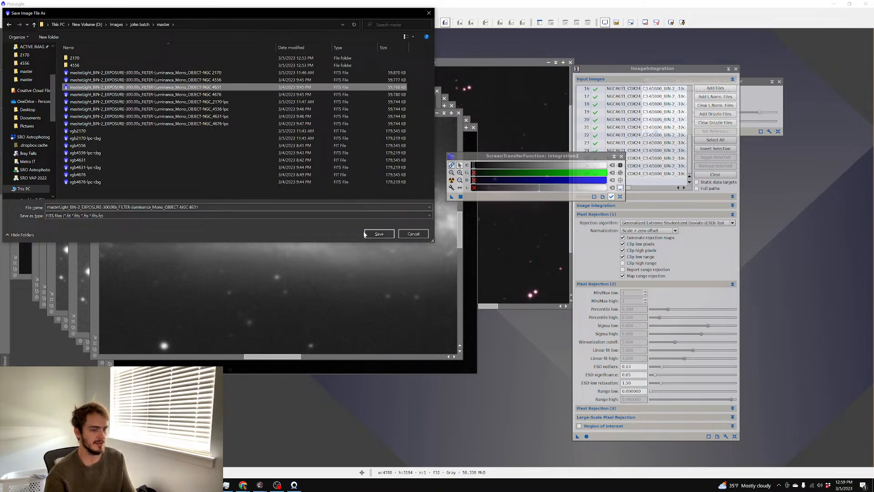
click(378, 233)
click(420, 262)
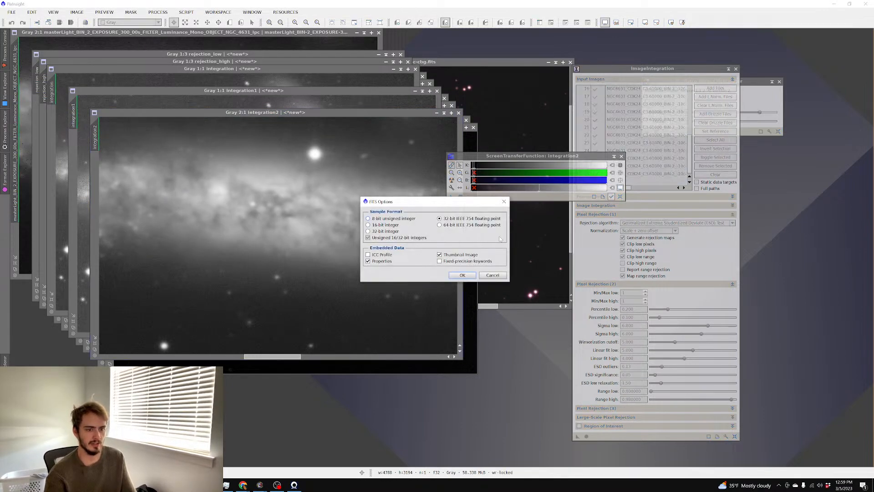
click(452, 275)
Replace the integration inputs with all registered Red NGC 4631 frames and integrate them
click(716, 175)
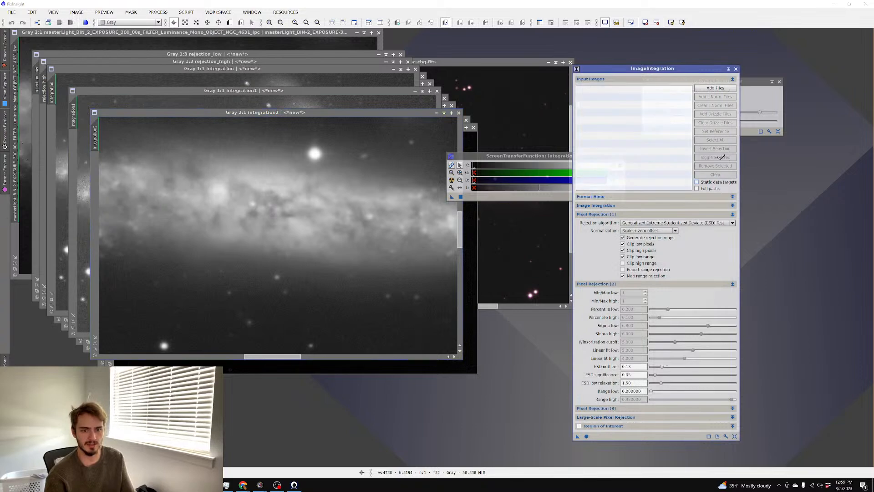
click(714, 87)
click(603, 81)
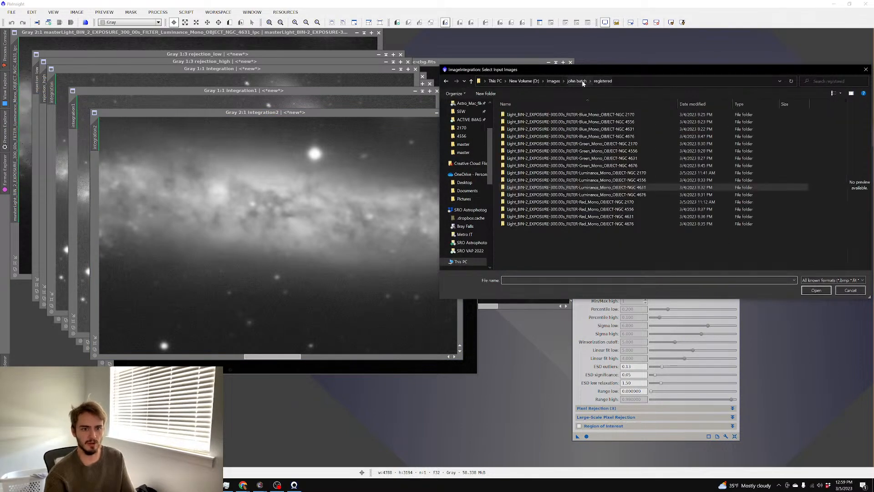
double_click(640, 217)
key(ctrl+a)
key(Return)
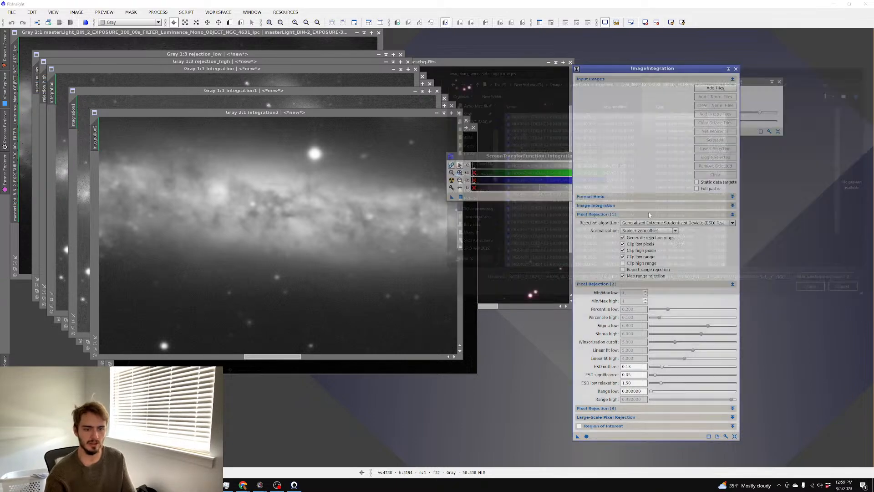
click(587, 436)
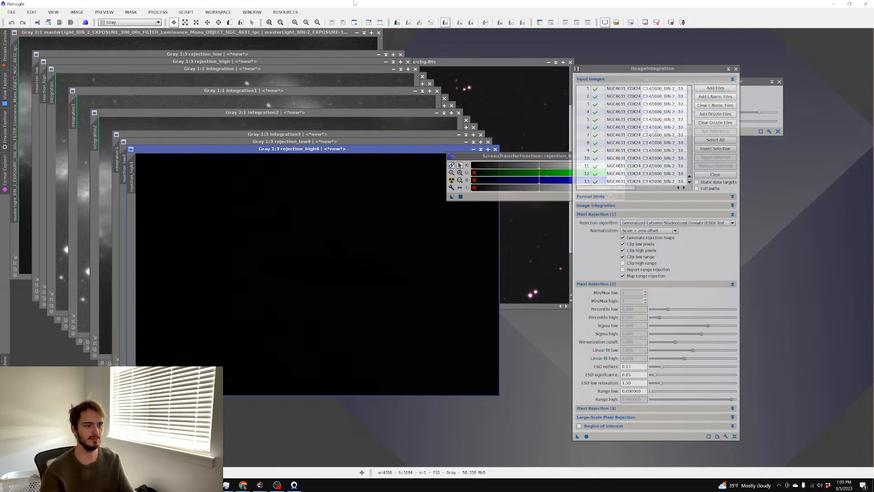
Auto-stretch integration3 and pan the view to show the whole galaxy
click(324, 135)
key(ctrl+a)
scroll(367, 214, up, 2)
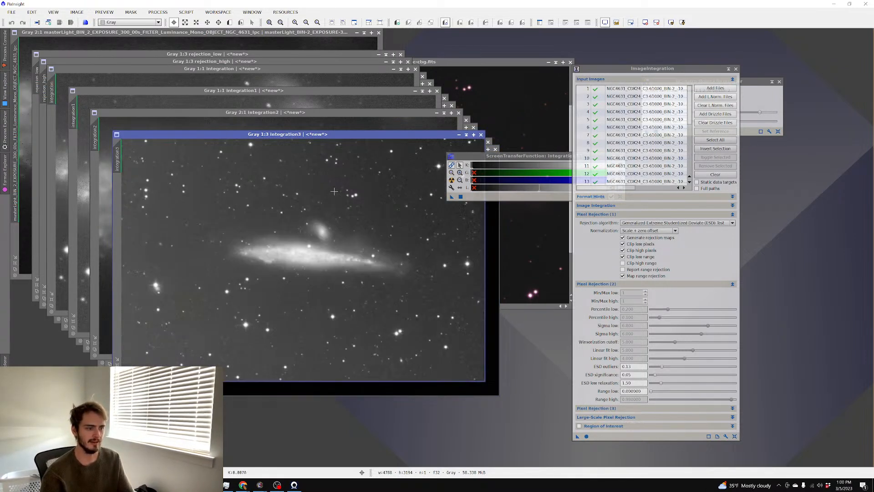
click(218, 22)
scroll(304, 210, up, 2)
scroll(303, 210, down, 2)
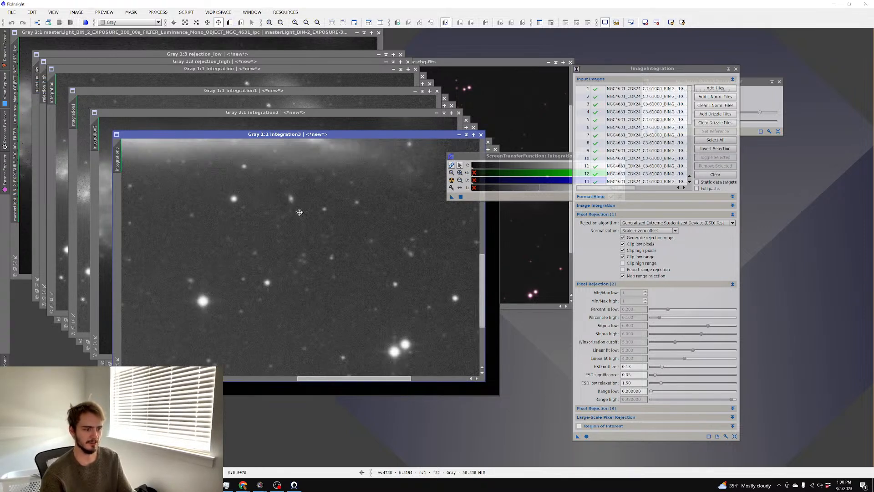
drag(373, 212, 449, 278)
scroll(330, 258, up, 1)
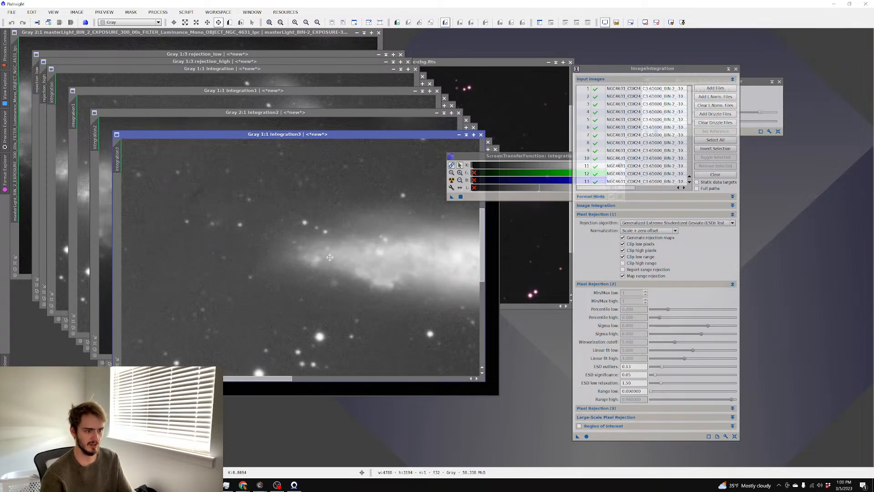
drag(330, 258, 273, 253)
scroll(273, 254, down, 1)
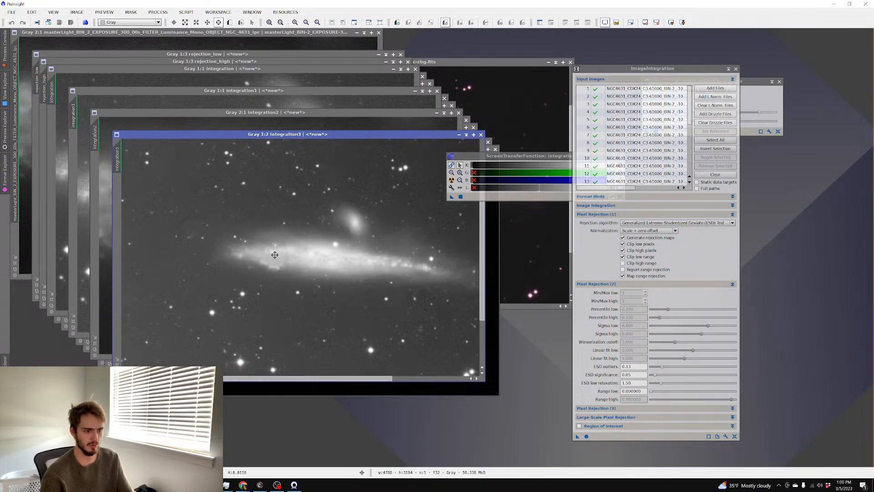
Save integration3 as XISF over the Red NGC 4631 master, confirming the overwrite
key(ctrl+shift+s)
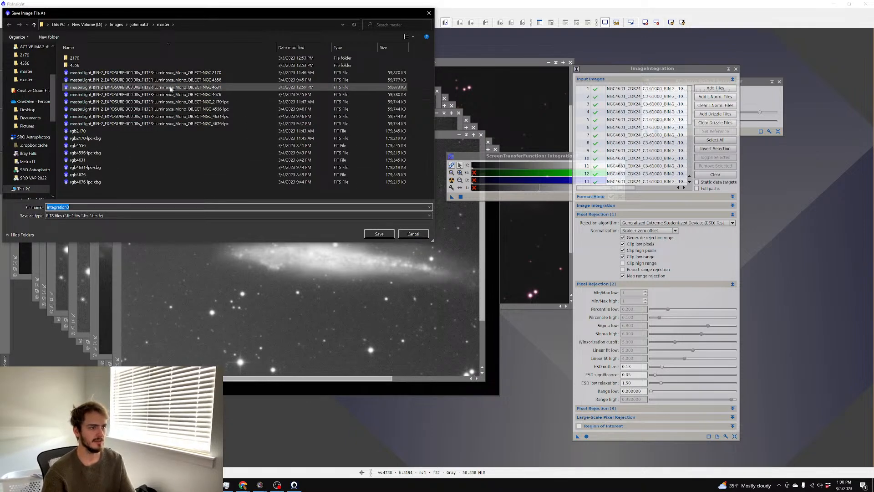
click(157, 215)
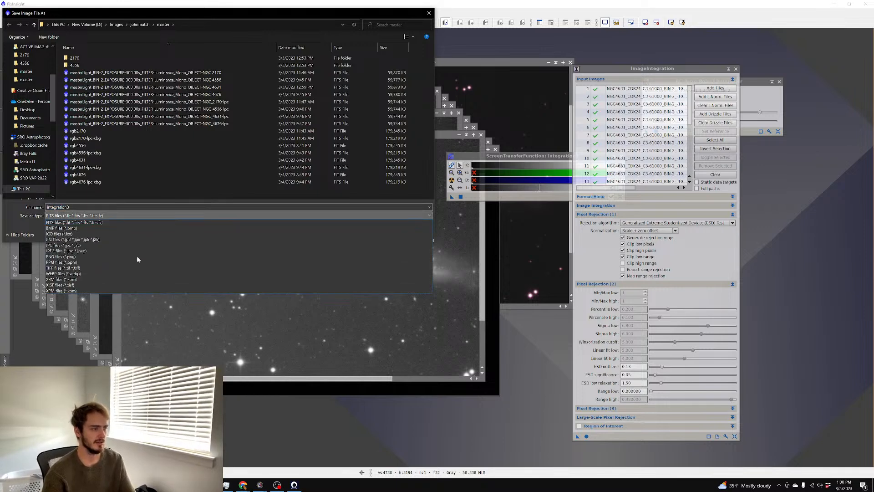
click(127, 283)
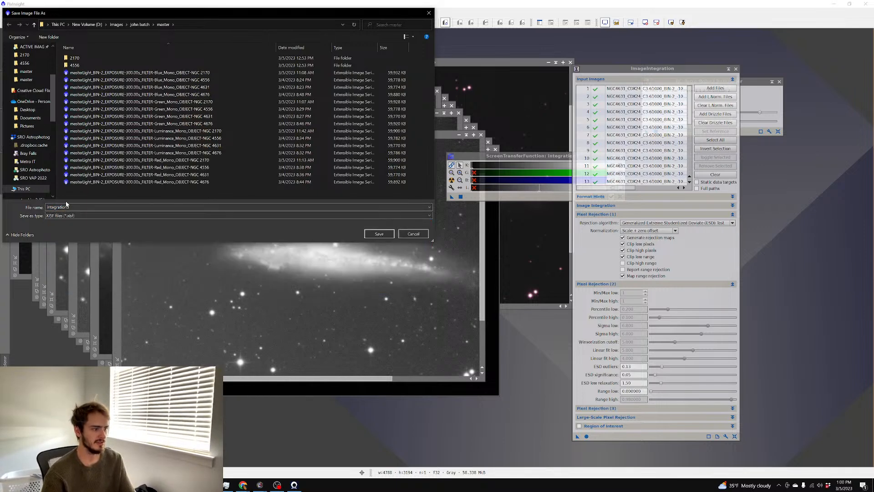
click(248, 174)
click(379, 234)
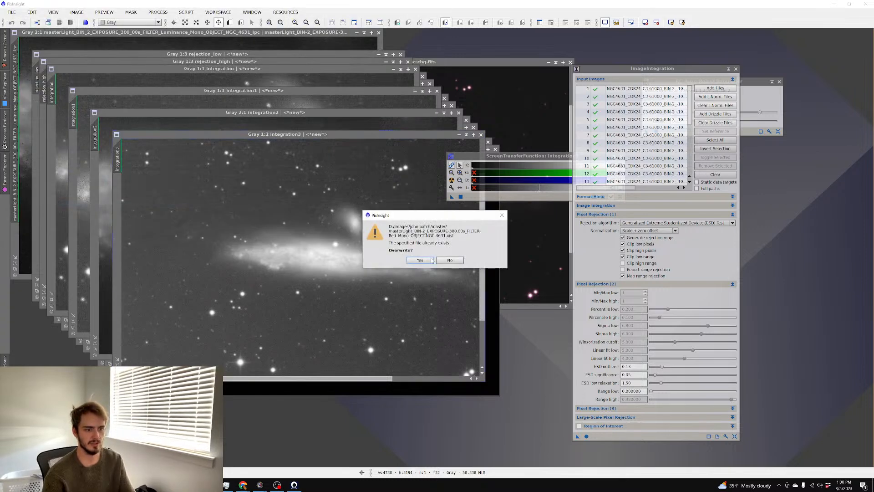
click(422, 262)
click(449, 325)
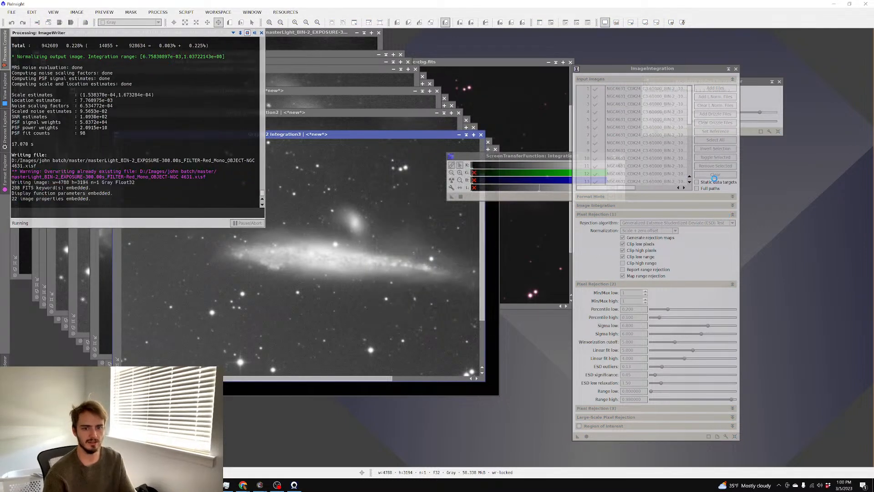
click(716, 88)
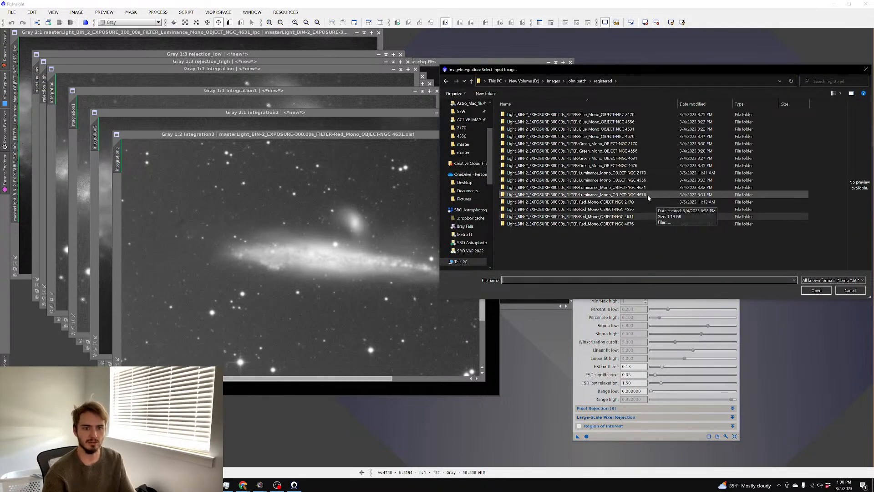
Add all Green NGC 4631 registered frames and run the integration
double_click(638, 158)
key(ctrl+a)
key(Return)
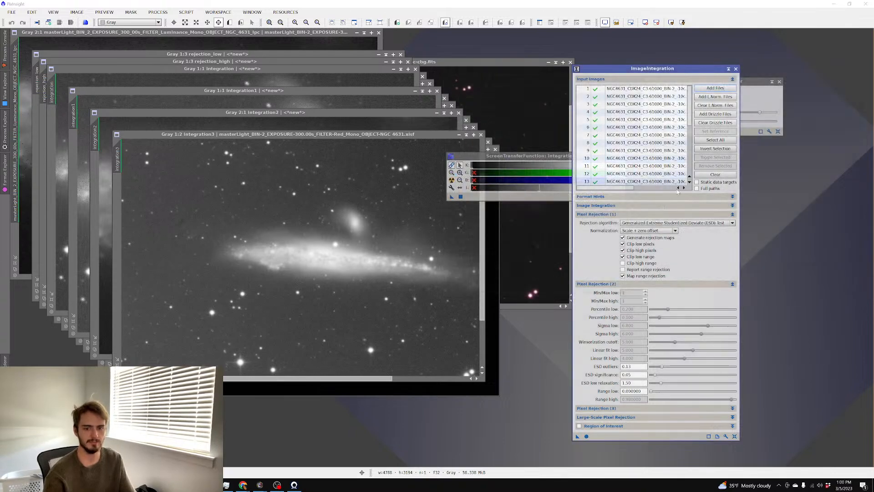
click(586, 436)
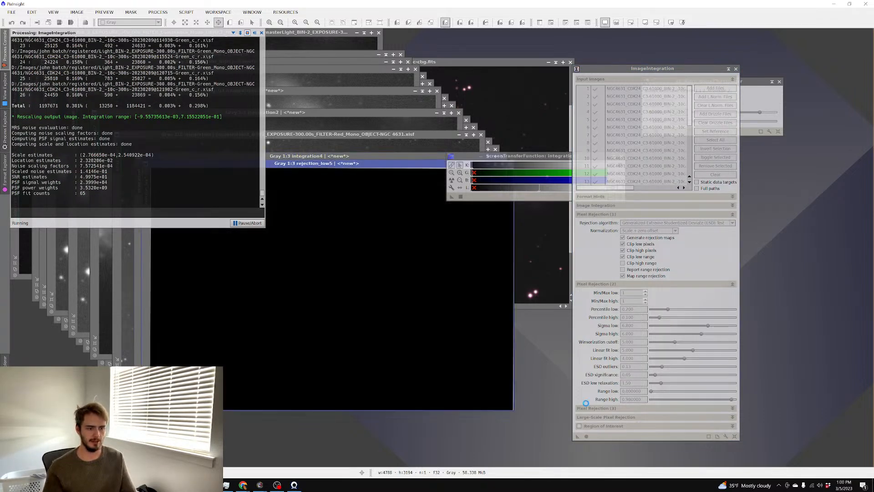
Reposition integration4 and auto-stretch it to reveal the galaxy
drag(369, 156, 278, 114)
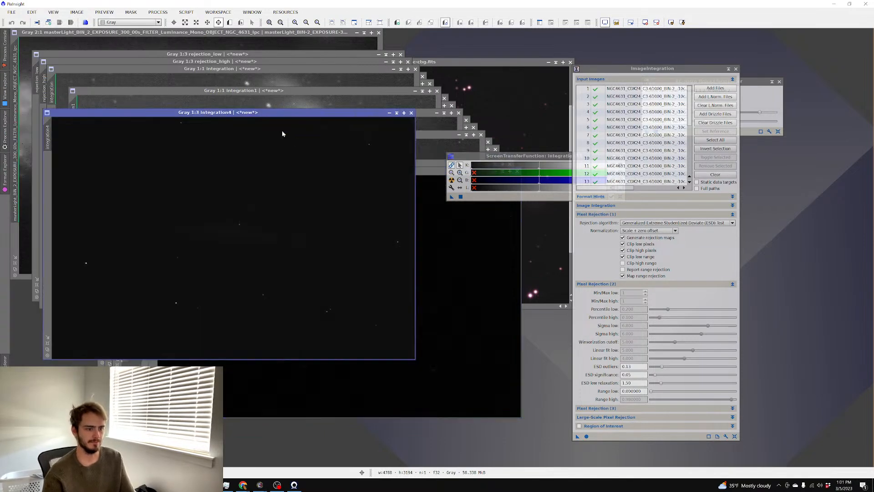
key(ctrl+a)
scroll(290, 147, up, 3)
scroll(287, 151, down, 1)
scroll(286, 150, down, 2)
scroll(287, 151, up, 3)
scroll(287, 150, down, 1)
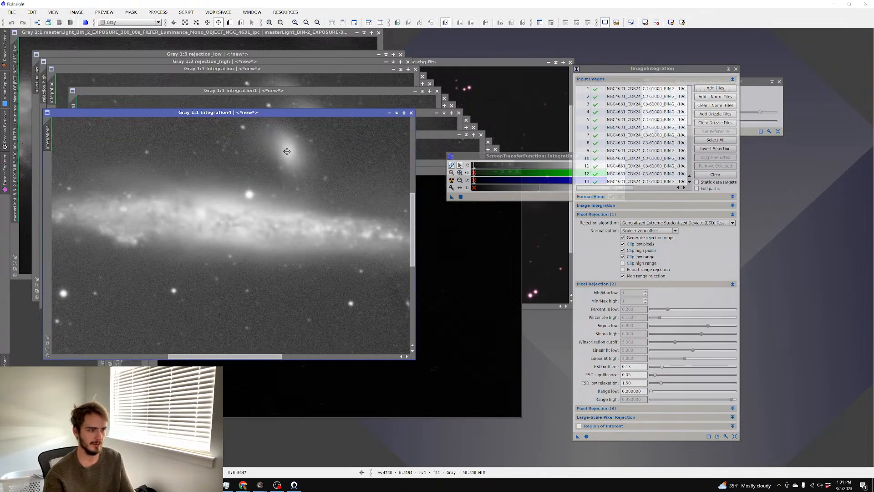
Save integration4 over the Green NGC 4631 master XISF, then clear the input list
key(ctrl+shift+s)
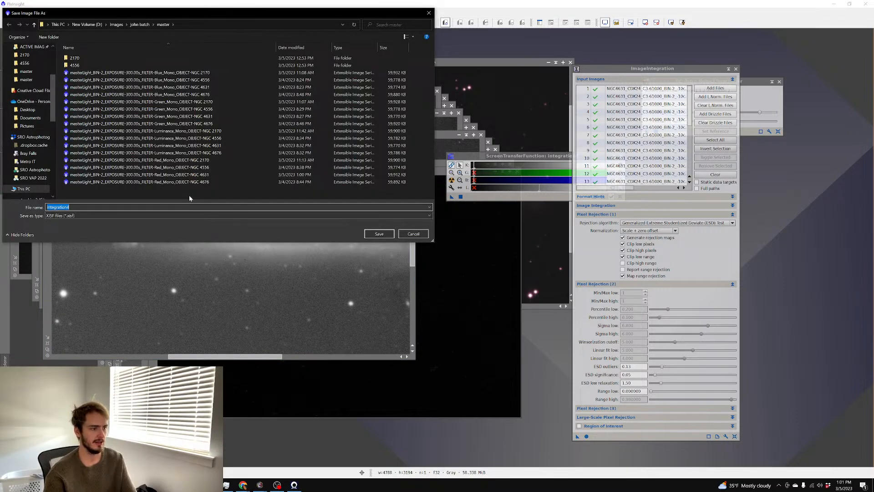
click(171, 116)
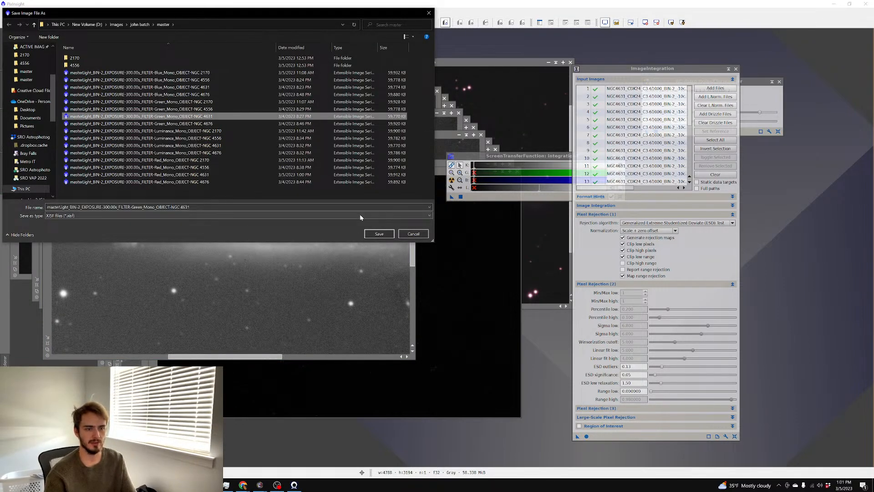
click(379, 234)
click(420, 258)
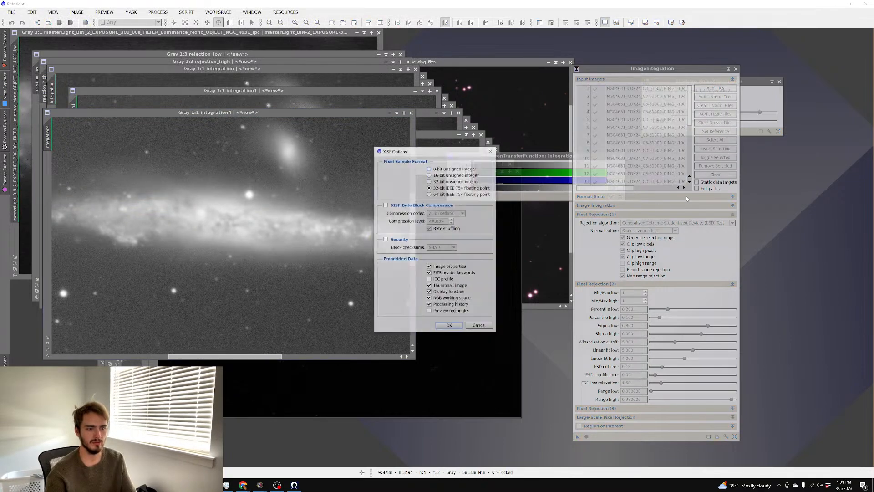
key(Return)
click(727, 175)
Add all registered Blue NGC 4631 frames and run the integration
click(716, 88)
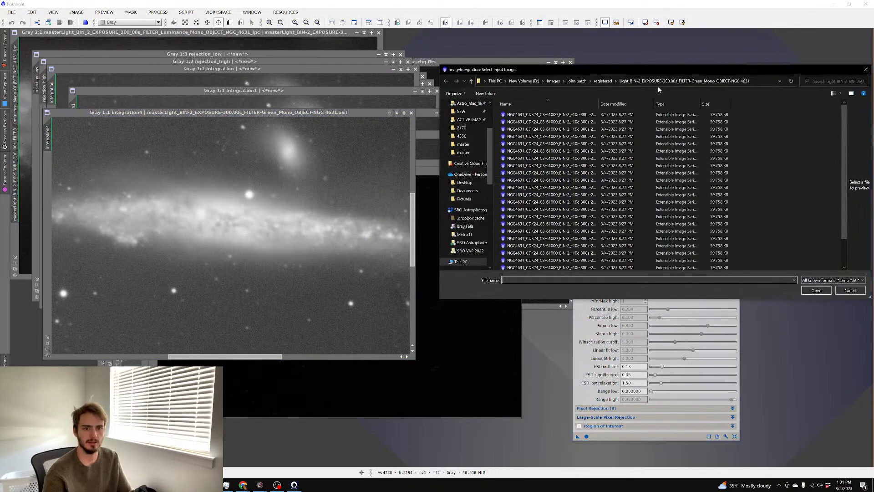
click(603, 81)
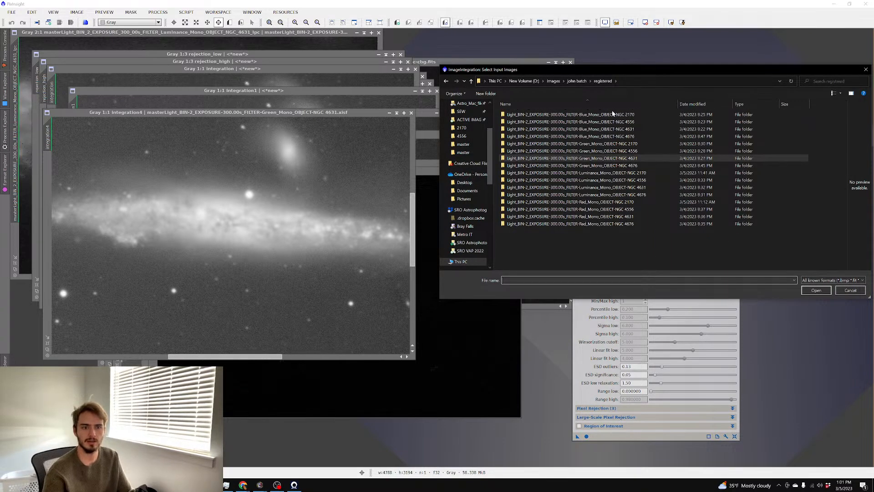
double_click(614, 129)
key(ctrl+a)
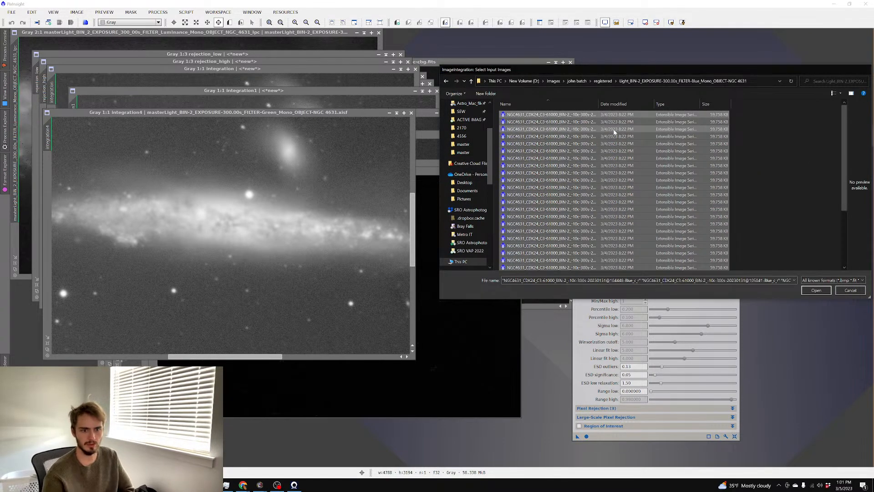
key(Return)
click(587, 436)
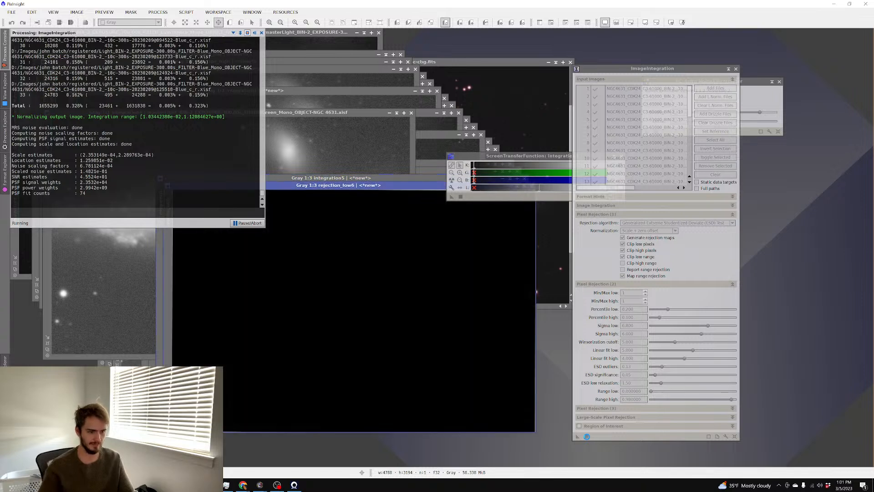
Auto-stretch integration5 and reposition it to inspect the galaxy and its companion
drag(327, 178, 196, 97)
key(ctrl+a)
scroll(258, 144, up, 2)
scroll(255, 150, down, 1)
scroll(250, 157, up, 3)
scroll(249, 161, down, 1)
scroll(249, 161, down, 1)
scroll(248, 161, down, 1)
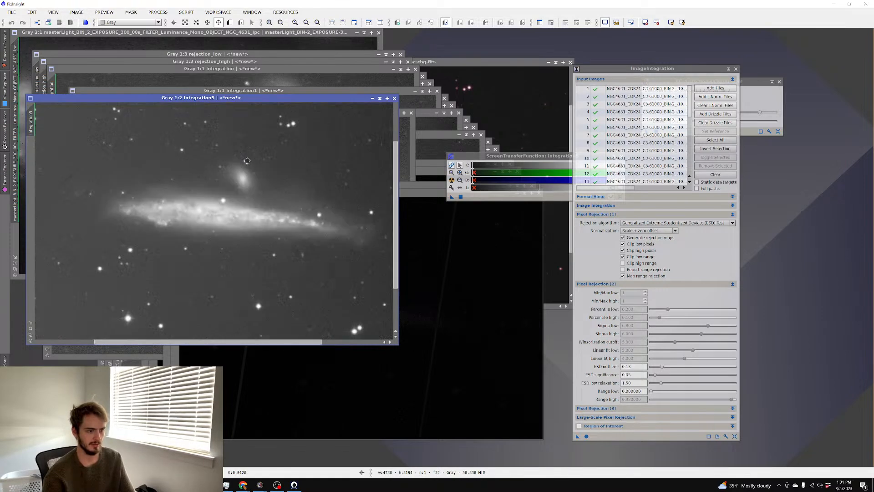
scroll(248, 159, up, 2)
scroll(251, 159, down, 1)
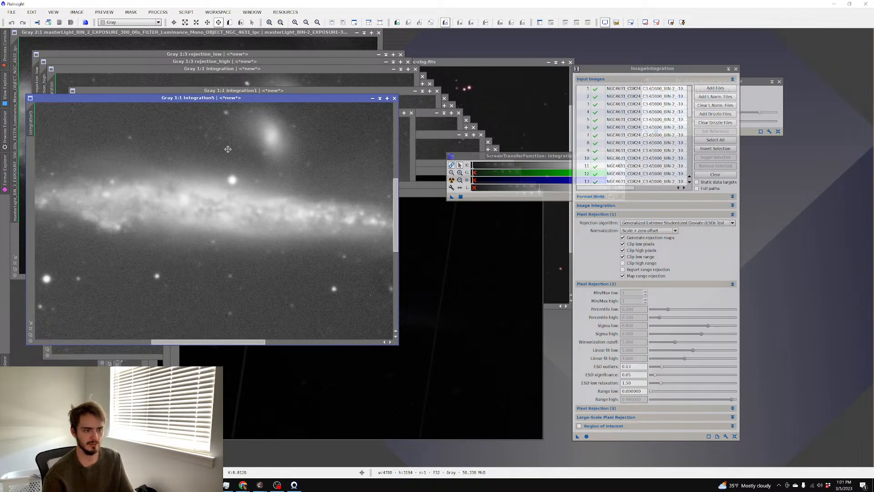
drag(235, 98, 264, 171)
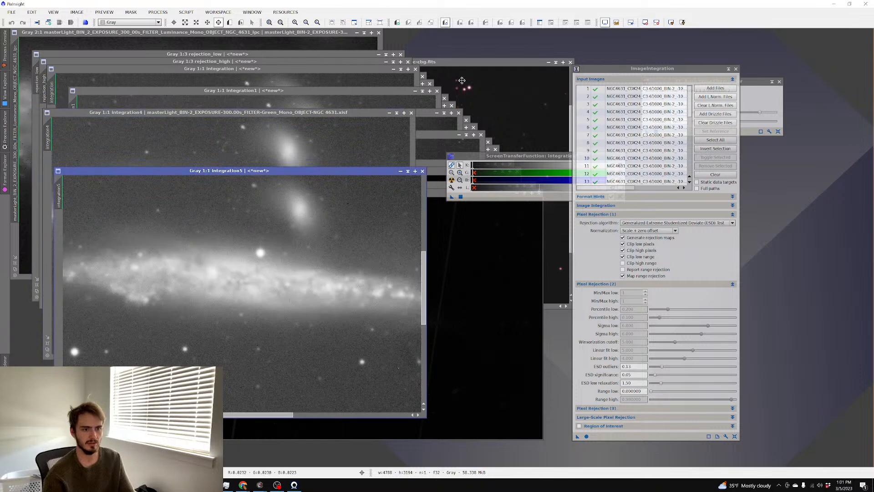
Bring the rgb4631-lpc-cbg color image and then the luminance master to the front
click(464, 79)
scroll(417, 102, up, 2)
click(276, 41)
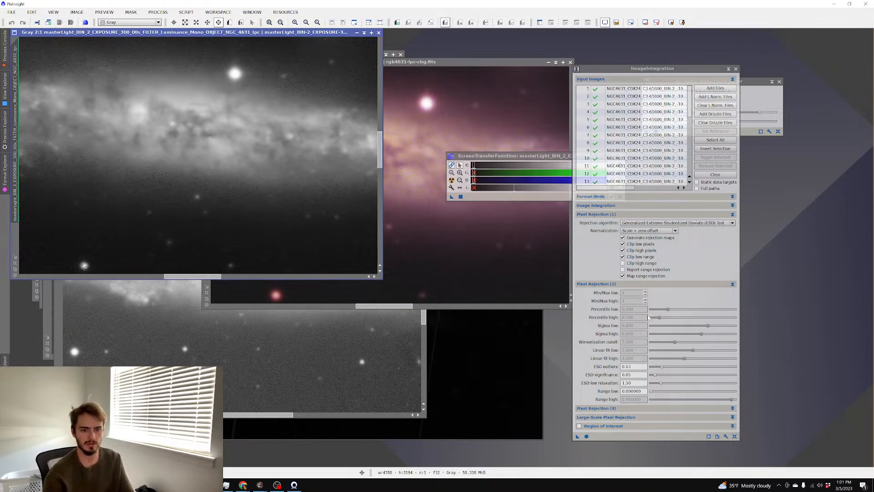
Re-integrate with Winsorized Sigma Clipping at sigma high 6.800 and auto-stretch integration6
click(656, 223)
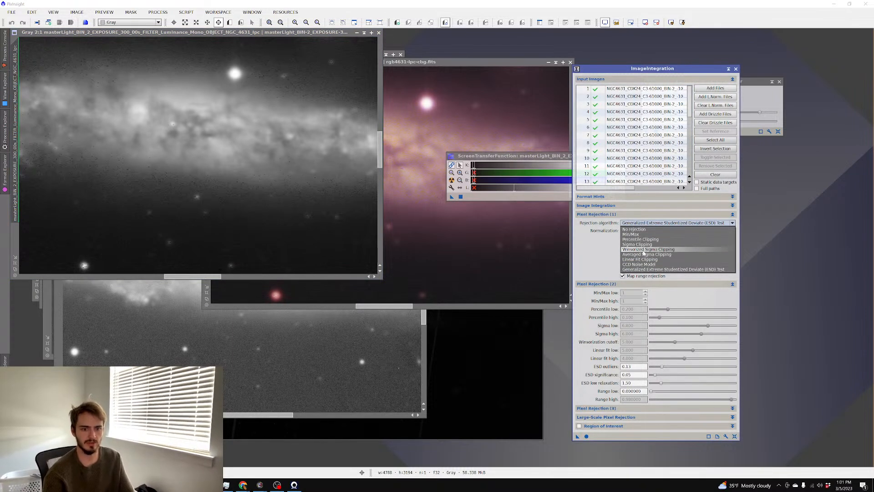
click(645, 251)
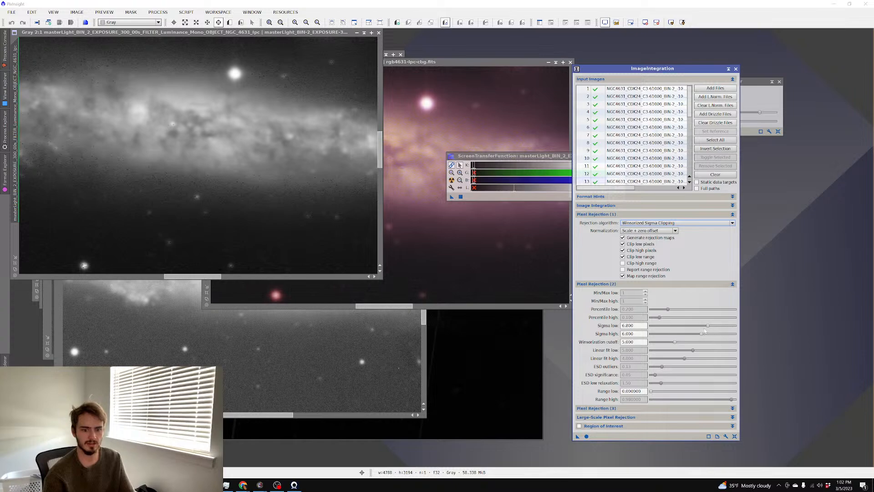
drag(702, 334, 714, 326)
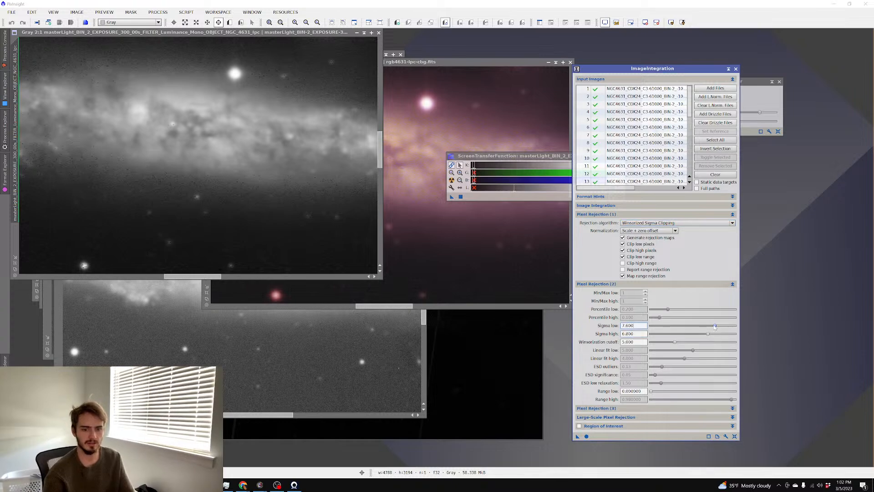
click(586, 436)
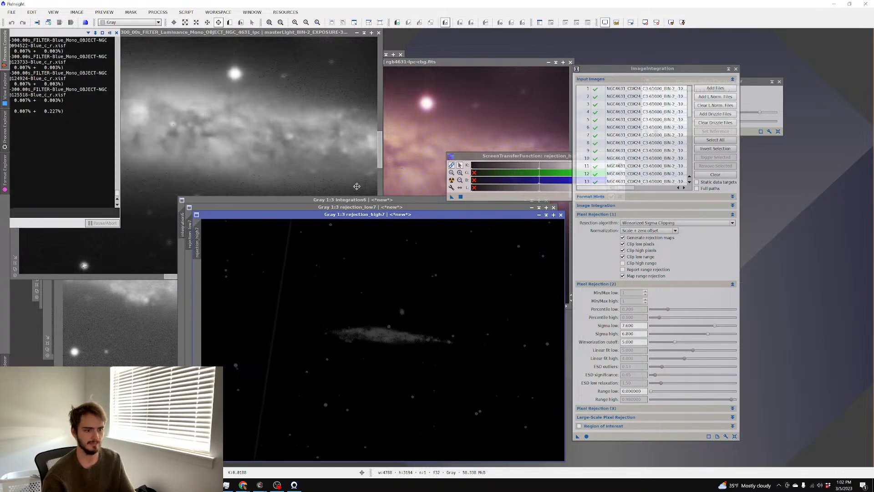
key(ctrl+a)
scroll(264, 178, up, 3)
scroll(264, 179, down, 2)
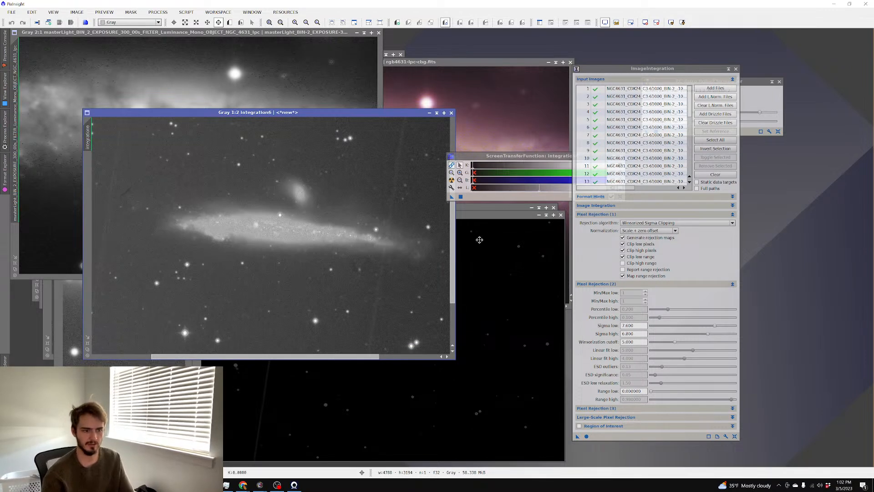
Set sigma high to 1.800 and sigma low to 1.600
click(708, 335)
scroll(710, 333, down, 10)
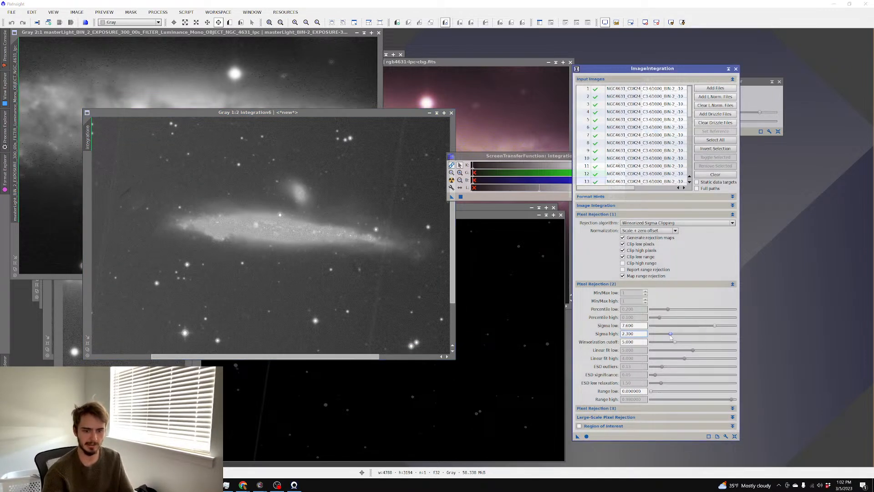
drag(712, 330, 664, 332)
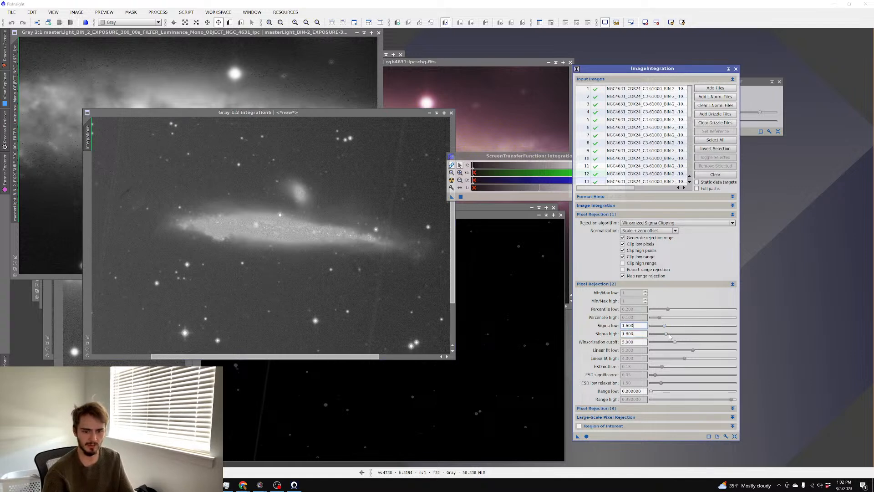
Integrate with sigma 1.600/1.800, then move and zoom integration7 to inspect it
click(586, 436)
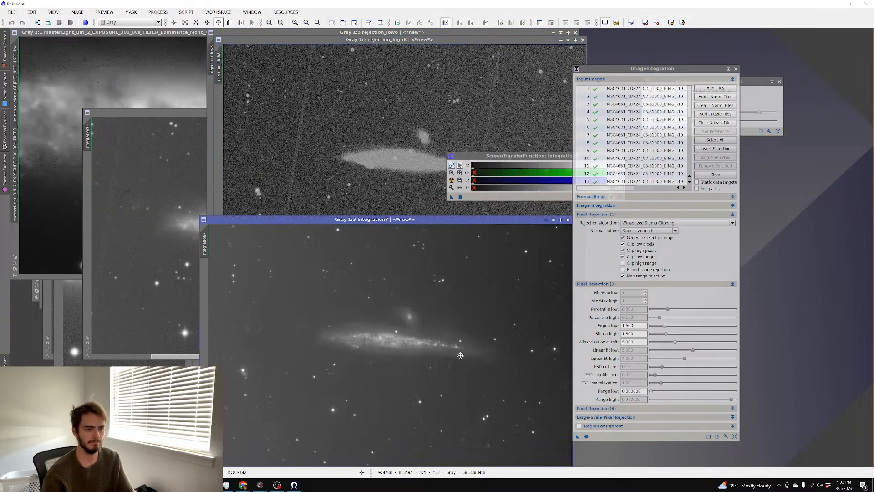
drag(399, 220, 304, 149)
scroll(283, 191, up, 3)
scroll(299, 214, down, 3)
scroll(300, 213, up, 3)
Switch to Adaptive normalization and Linear Fit Clipping rejection, then run the integration
scroll(299, 213, down, 2)
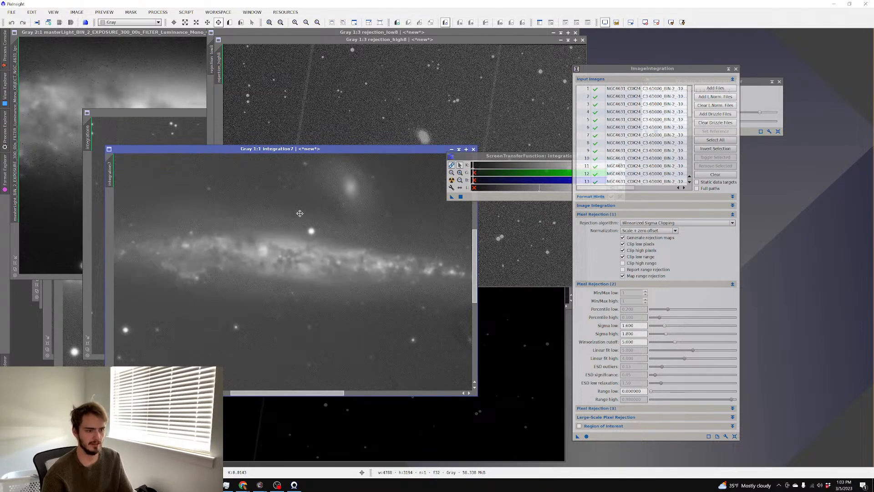
click(651, 231)
click(656, 257)
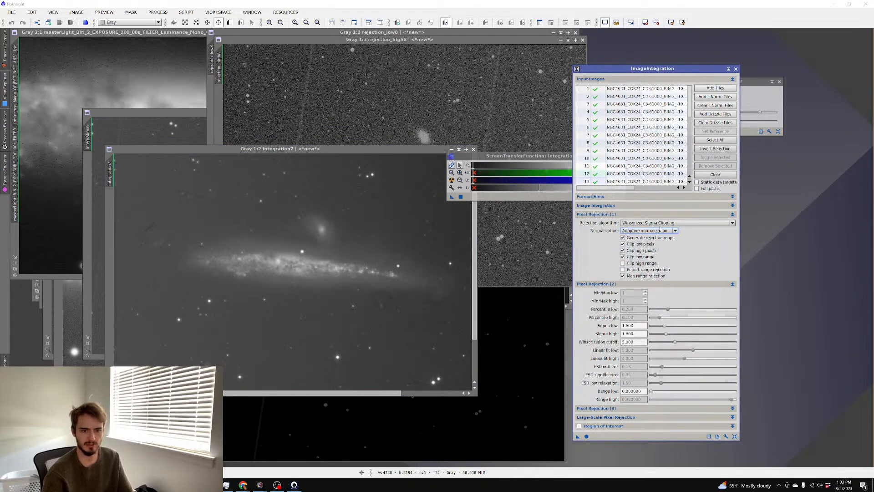
click(660, 223)
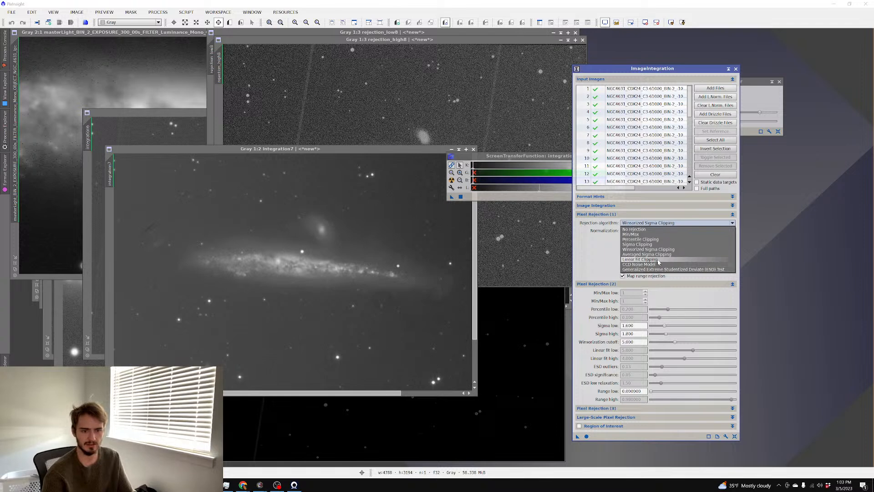
click(658, 259)
click(587, 436)
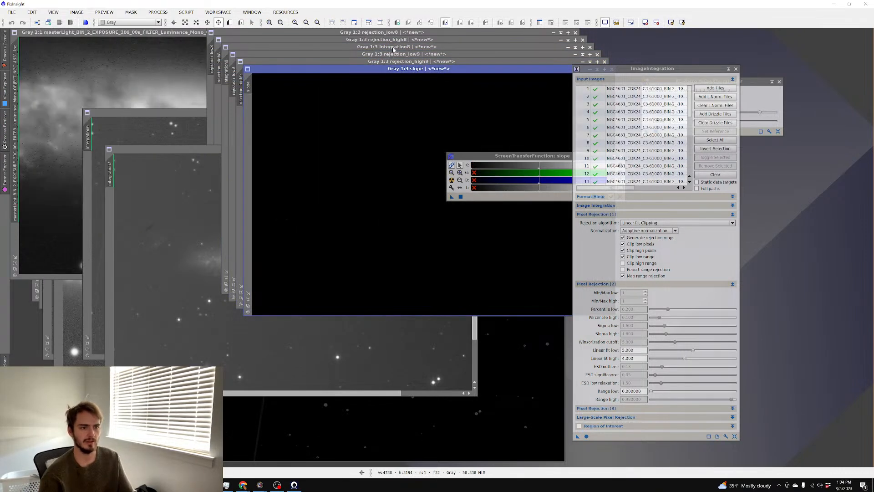
Bring integration8 forward and zoom around it to inspect the galaxy
drag(393, 50, 215, 100)
scroll(273, 165, up, 3)
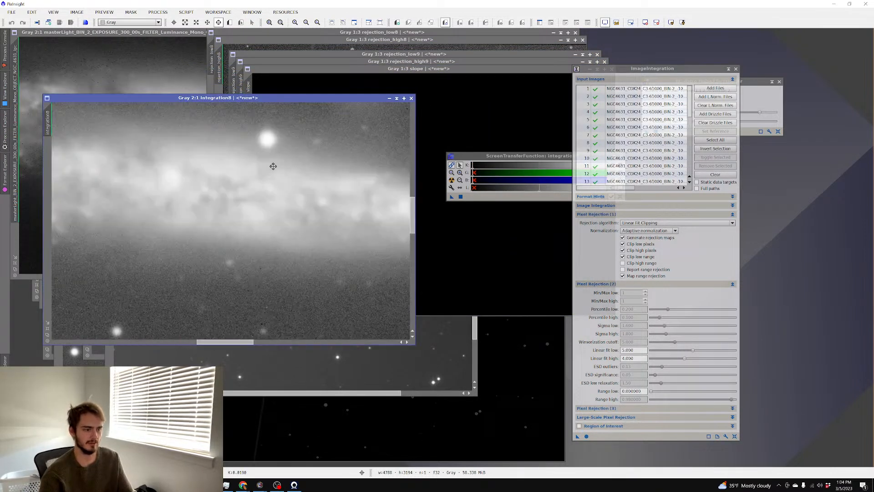
scroll(273, 164, down, 3)
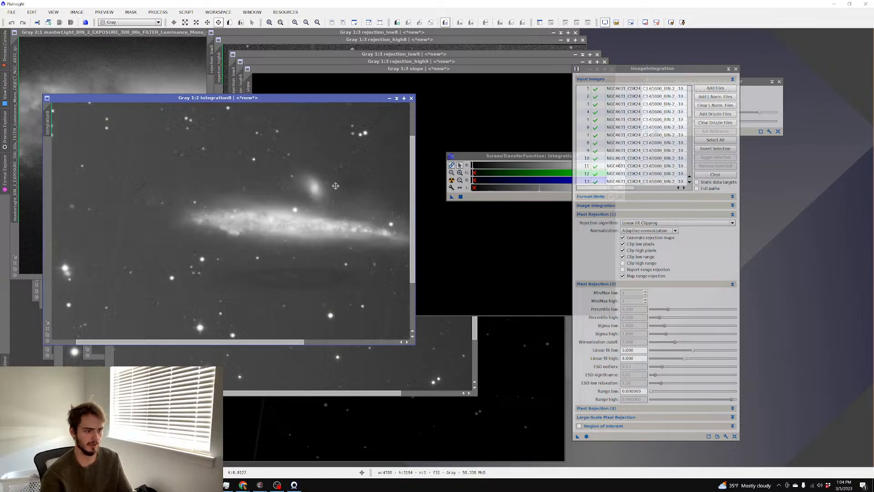
scroll(319, 164, up, 1)
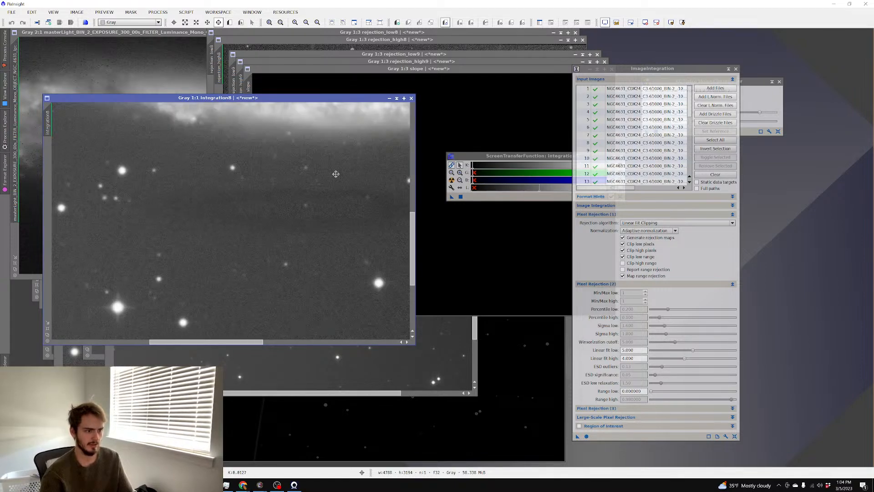
scroll(338, 174, down, 1)
scroll(289, 196, up, 2)
scroll(289, 196, down, 2)
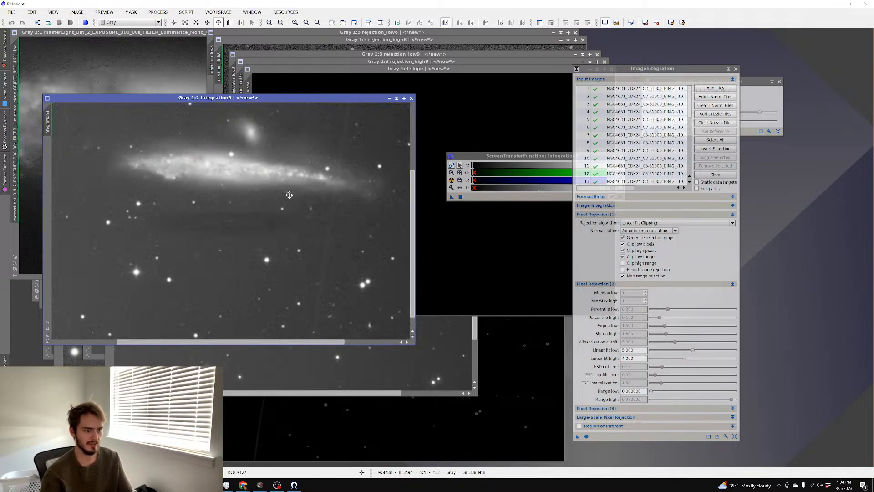
Open the Blink process and clear the old NGC2170 frames from it
click(158, 12)
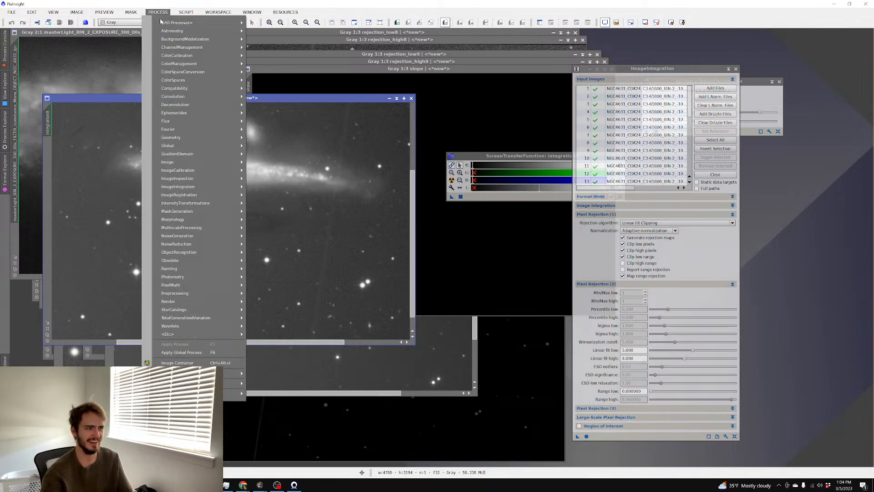
mouse_move(182, 22)
click(269, 136)
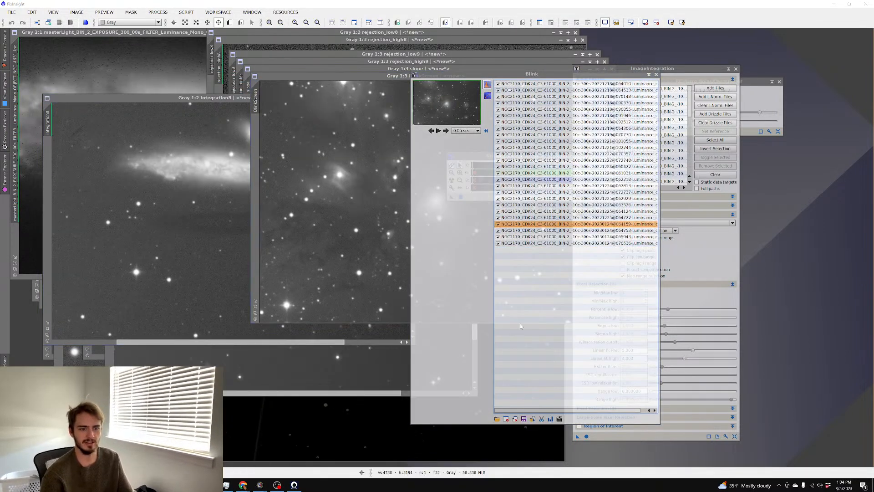
click(507, 419)
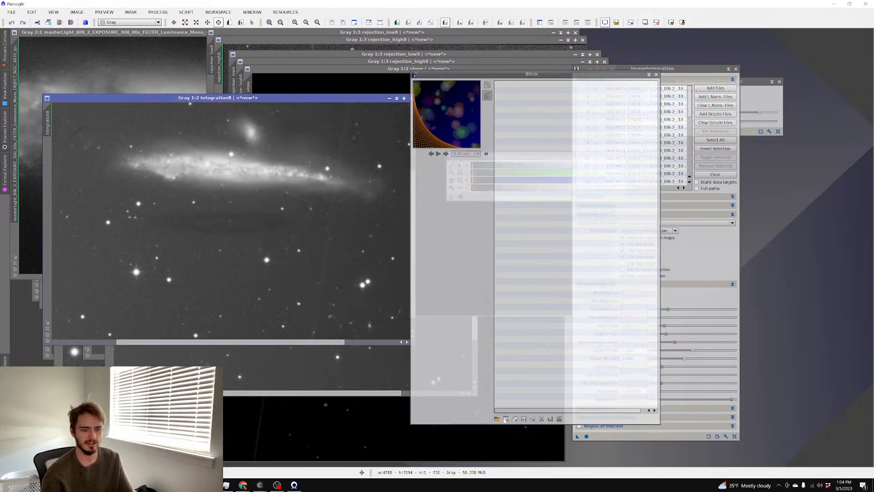
Load every frame from the Blue NGC 4631 registered folder into Blink
click(496, 419)
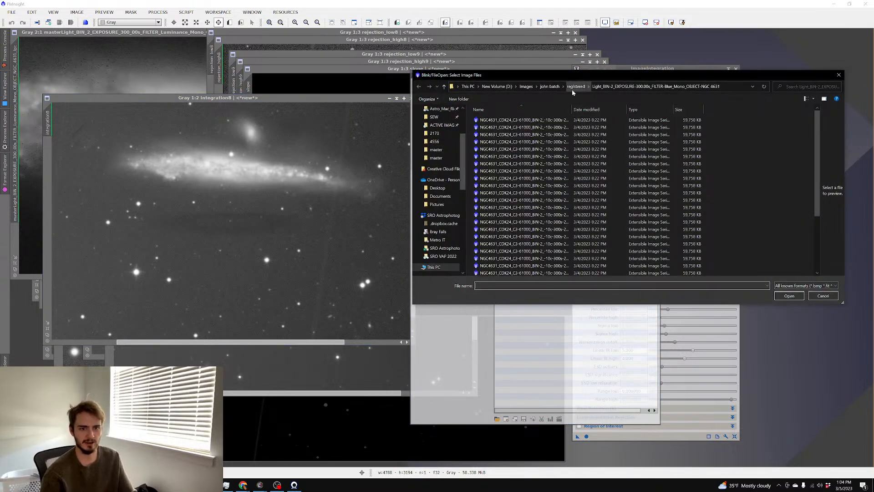
drag(615, 74, 391, 126)
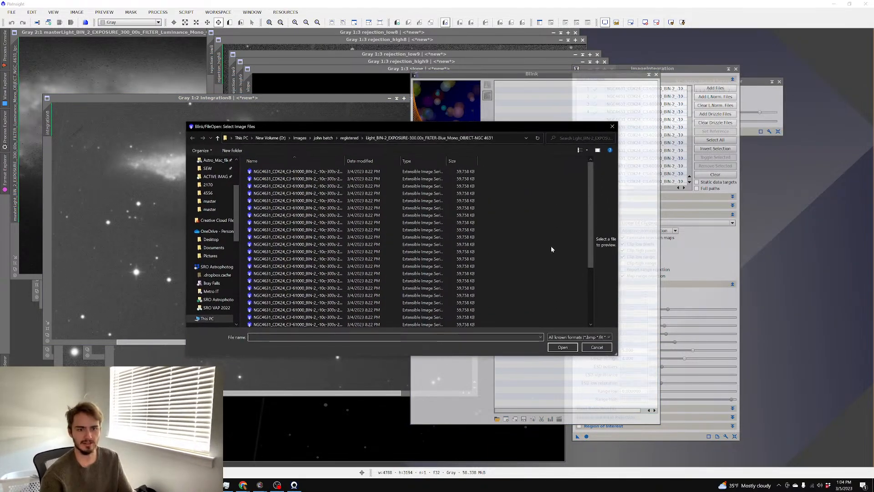
click(593, 349)
click(693, 242)
drag(625, 187, 692, 187)
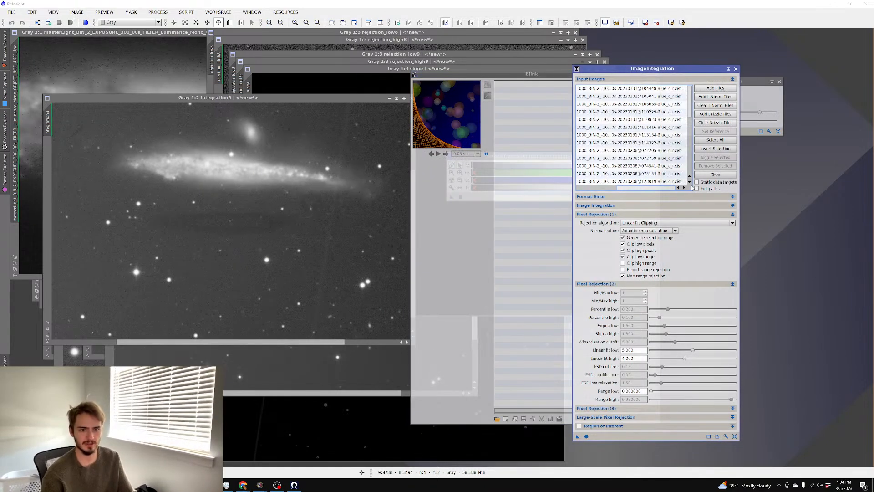
click(523, 241)
click(496, 418)
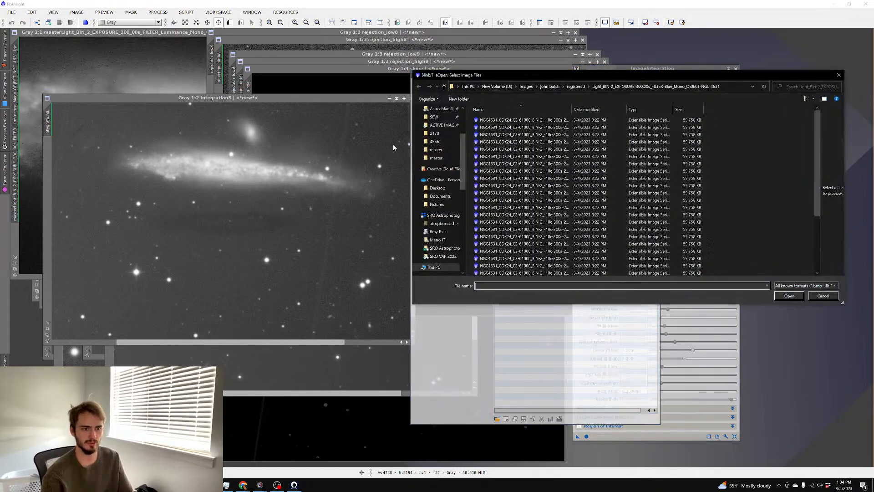
click(601, 178)
key(ctrl+a)
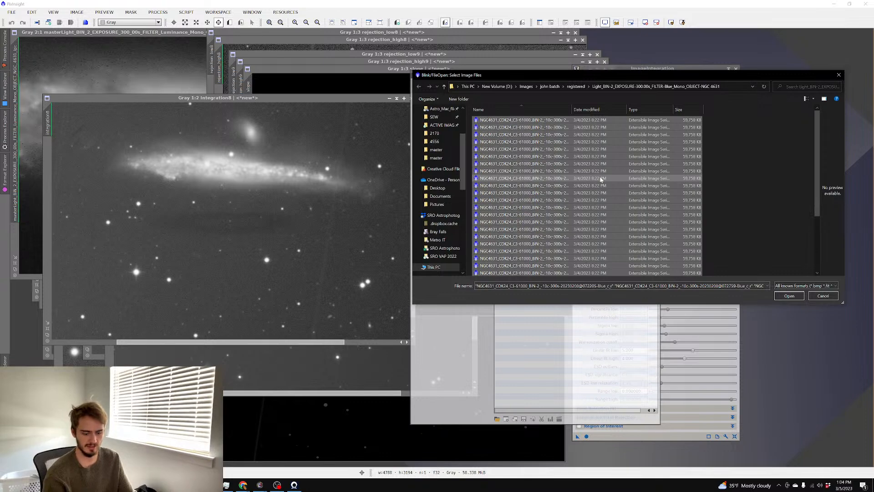
key(Return)
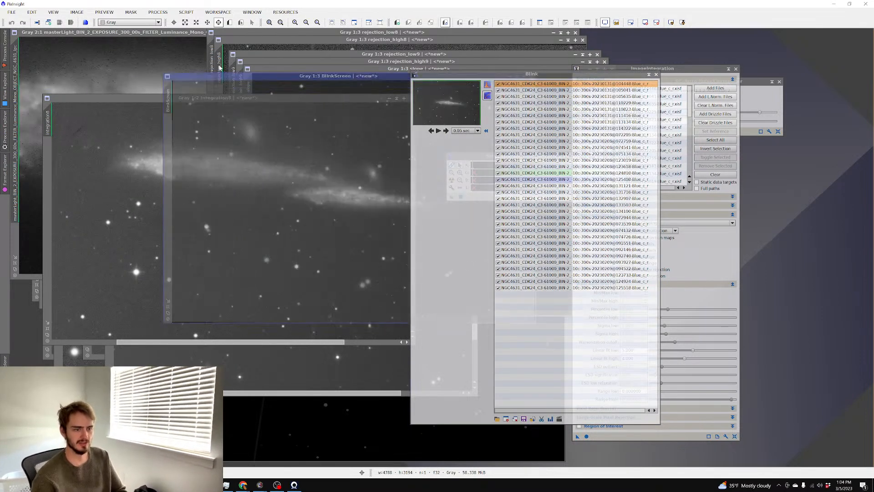
Step through the blue frames in Blink and auto-stretch them all for comparison
click(447, 131)
click(447, 131)
click(447, 132)
click(447, 131)
click(514, 91)
click(515, 84)
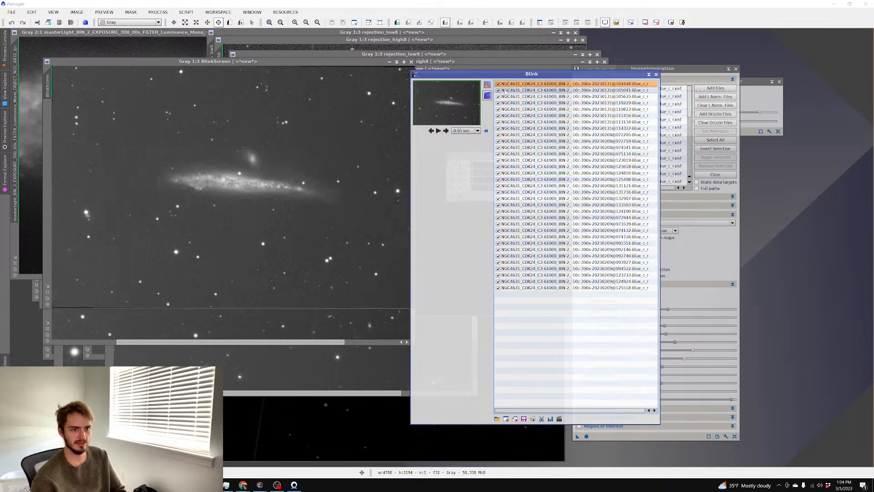
click(487, 85)
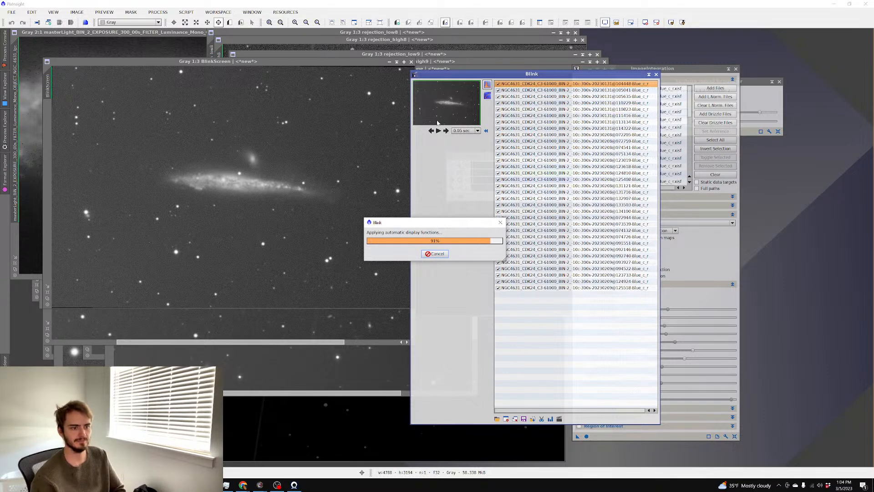
Step forward through every blue frame in Blink, then play them automatically
click(446, 133)
click(446, 133)
click(446, 133)
click(446, 133)
click(447, 133)
click(447, 134)
click(446, 134)
click(446, 133)
click(447, 133)
click(447, 134)
click(447, 133)
click(446, 133)
click(446, 133)
click(446, 133)
click(447, 134)
click(447, 133)
click(446, 134)
click(446, 134)
click(446, 133)
click(446, 134)
click(447, 133)
click(447, 134)
click(446, 133)
click(446, 133)
click(446, 133)
click(446, 134)
click(446, 133)
click(446, 133)
click(446, 133)
click(446, 133)
click(446, 133)
click(446, 133)
click(446, 134)
click(446, 134)
click(446, 133)
click(447, 134)
click(446, 134)
click(447, 133)
click(446, 134)
click(446, 133)
click(446, 133)
click(446, 134)
click(446, 133)
click(447, 134)
click(447, 133)
click(447, 133)
click(447, 134)
click(446, 134)
click(446, 134)
click(446, 134)
click(446, 133)
click(446, 134)
click(447, 134)
click(446, 134)
click(446, 134)
click(447, 133)
click(446, 134)
click(446, 134)
click(447, 134)
click(447, 134)
click(446, 134)
click(446, 134)
click(447, 133)
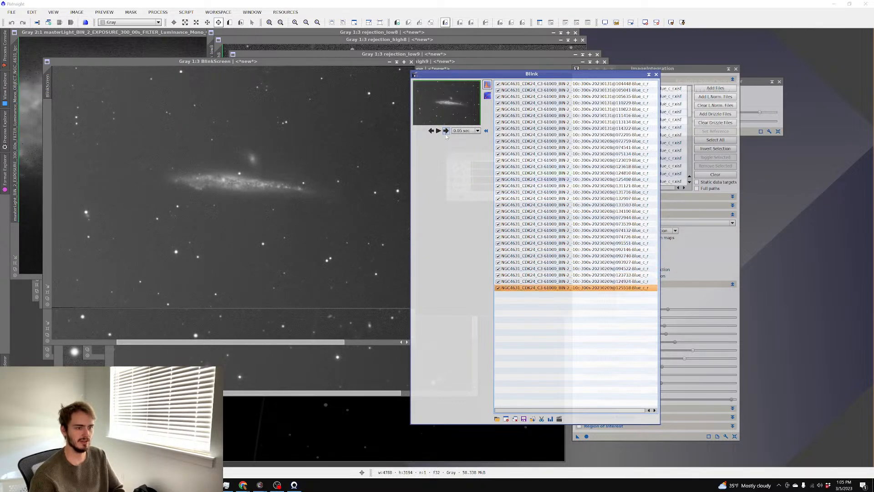
click(446, 134)
click(446, 133)
click(446, 133)
click(446, 134)
click(446, 133)
click(447, 134)
click(446, 134)
click(447, 134)
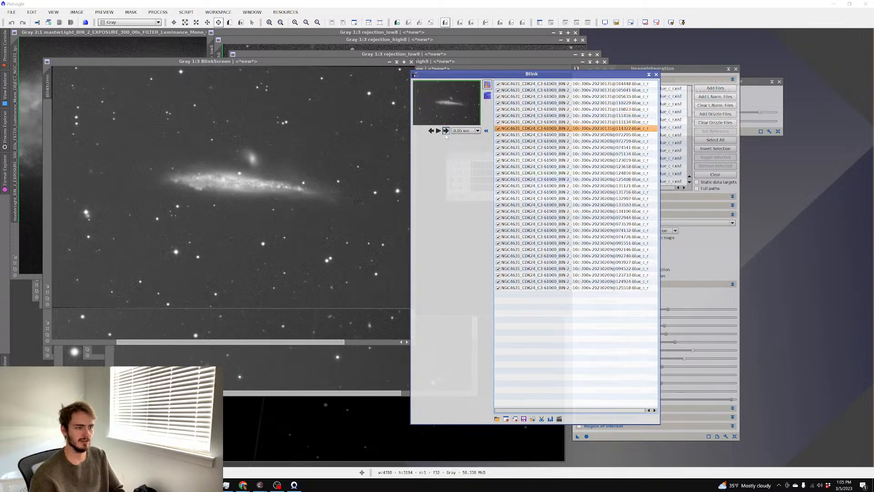
click(446, 133)
click(446, 133)
Step back through the earlier blue frames, then return to the ImageIntegration settings
click(431, 131)
click(432, 130)
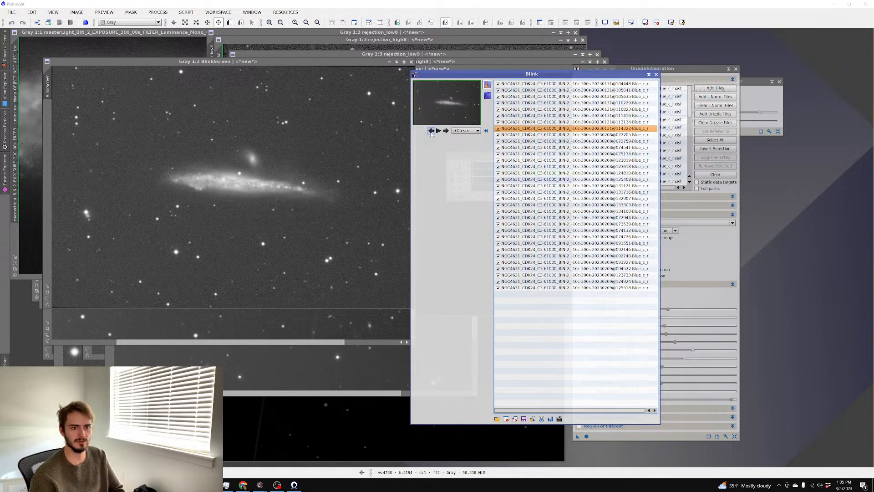
click(431, 131)
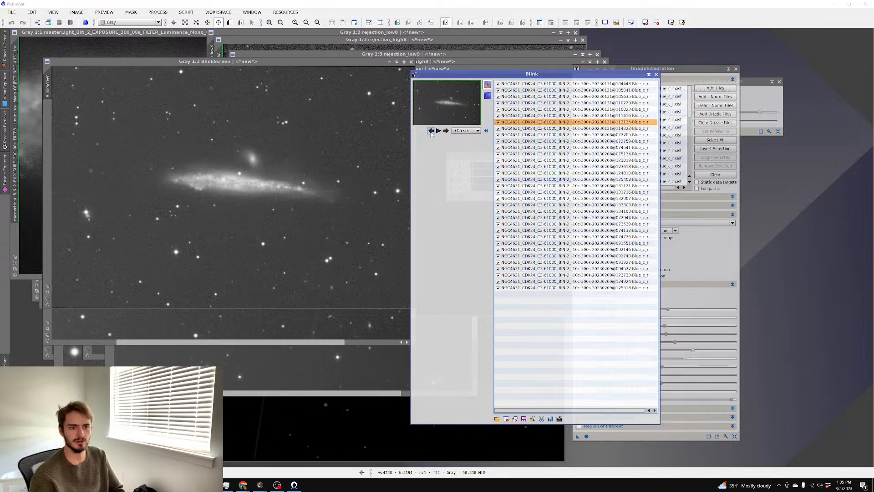
click(431, 131)
click(431, 131)
click(431, 131)
click(431, 130)
click(431, 130)
click(431, 131)
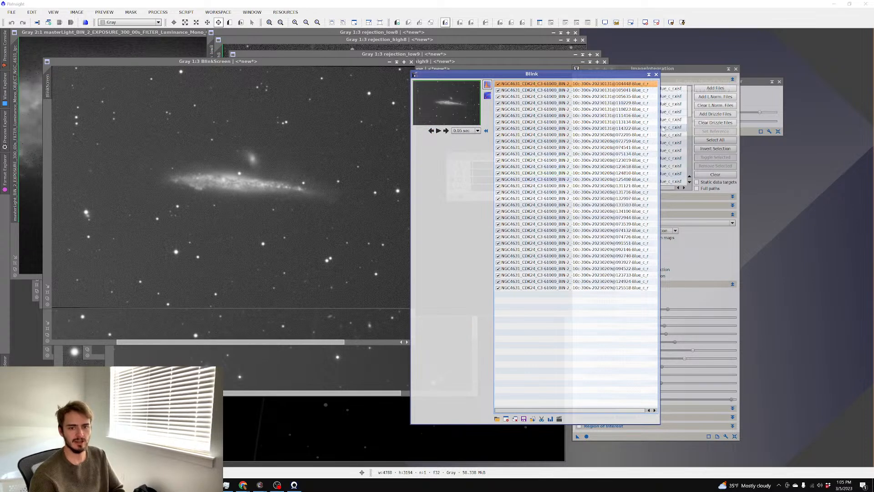
click(689, 108)
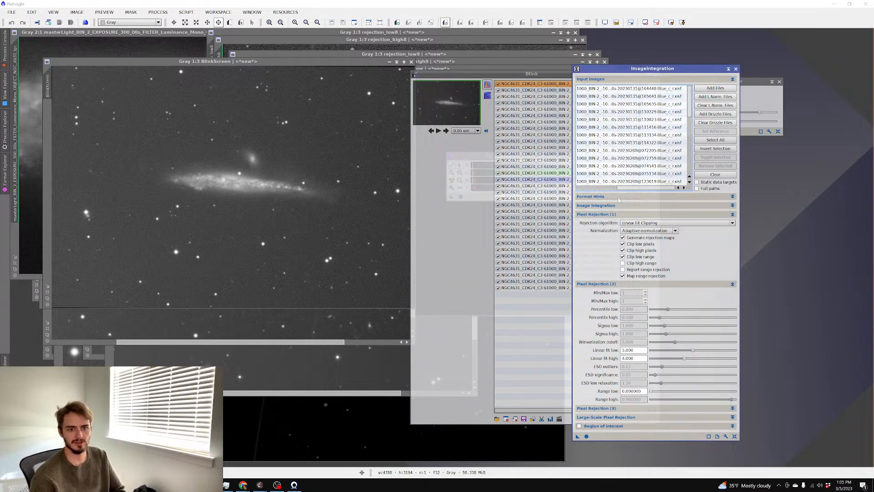
Inspect the integration8 result, zooming and panning across its background
drag(638, 188, 597, 188)
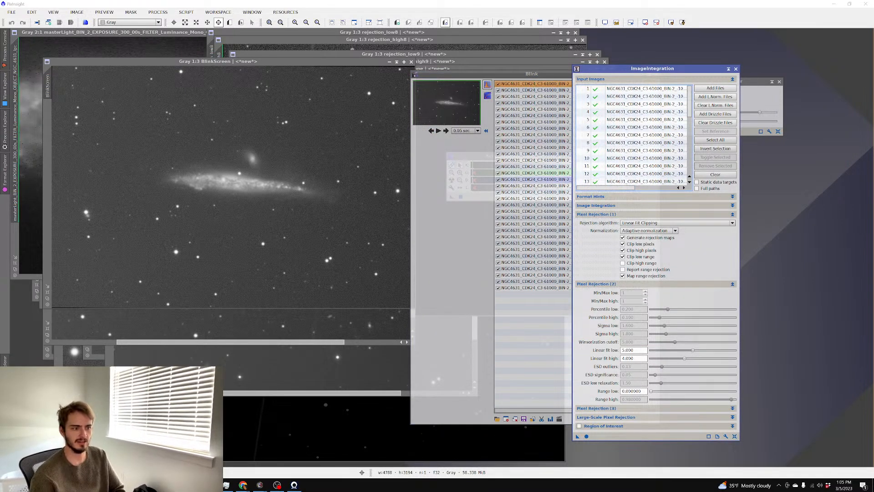
drag(613, 188, 660, 189)
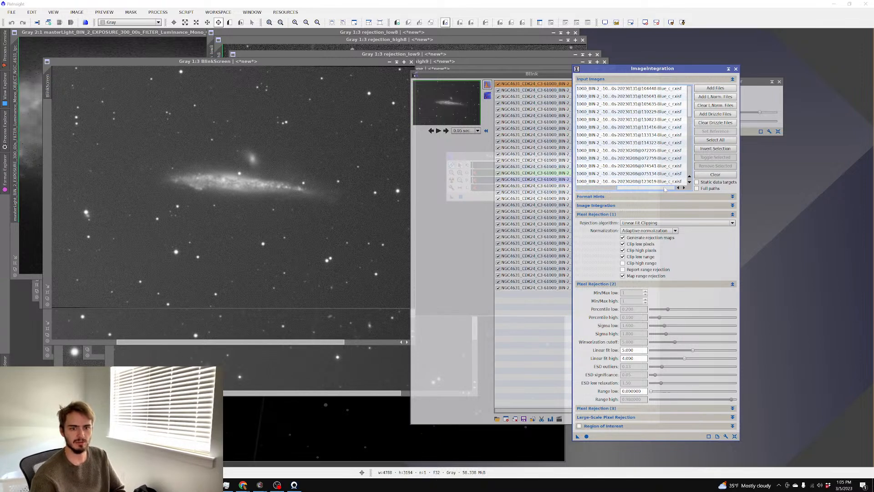
click(297, 325)
scroll(209, 212, up, 1)
drag(209, 212, 151, 218)
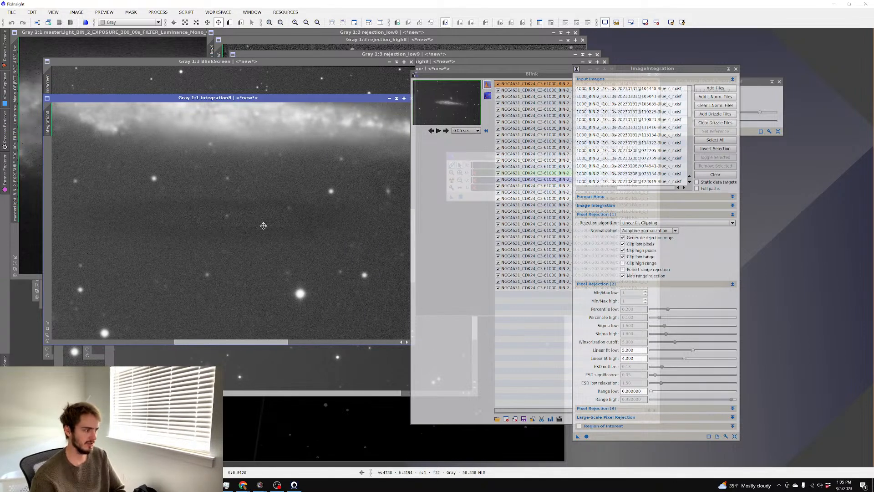
scroll(263, 226, up, 1)
scroll(266, 223, down, 2)
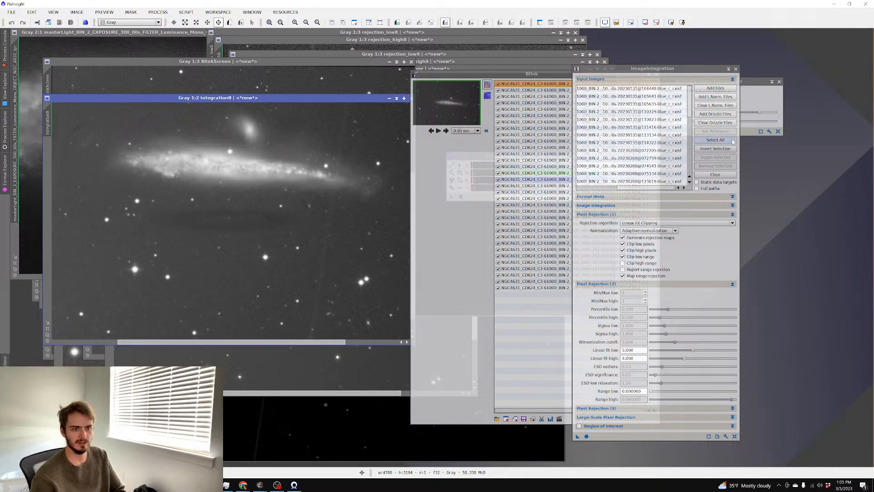
Remove the unwanted frames from Input Images and integrate the remaining 8 blue frames
click(649, 69)
drag(638, 188, 597, 188)
scroll(622, 152, down, 7)
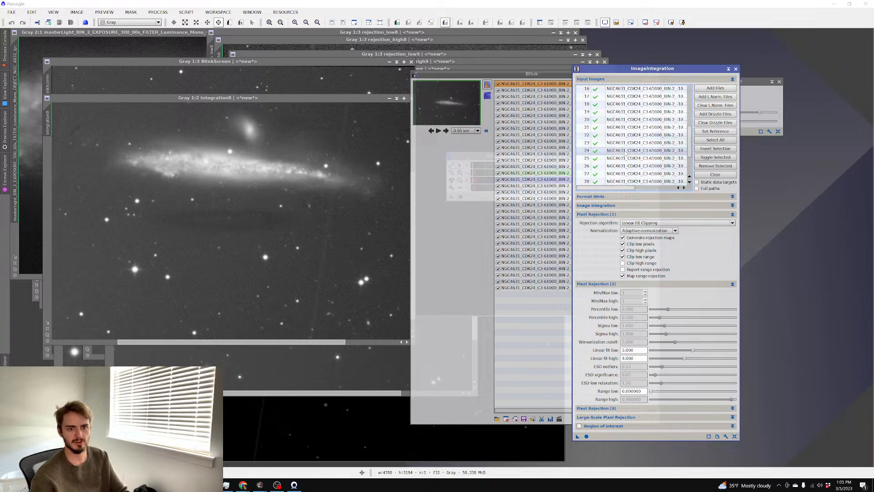
shift+click(634, 173)
click(716, 165)
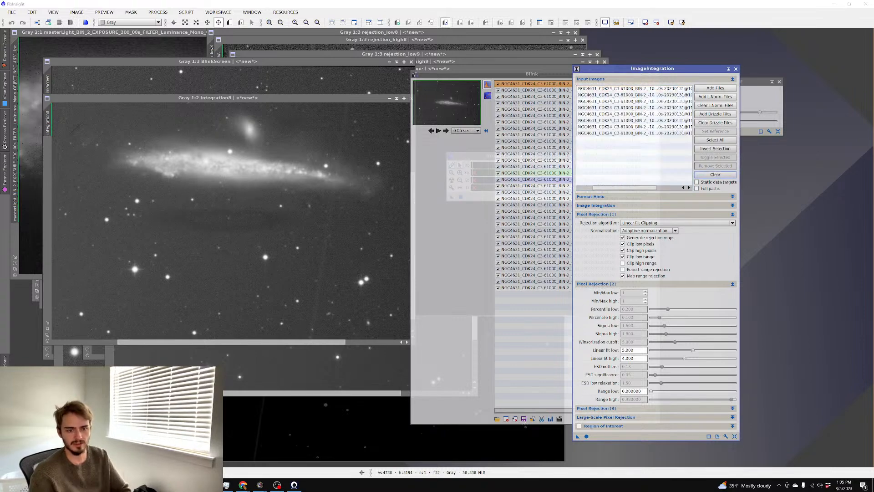
click(587, 437)
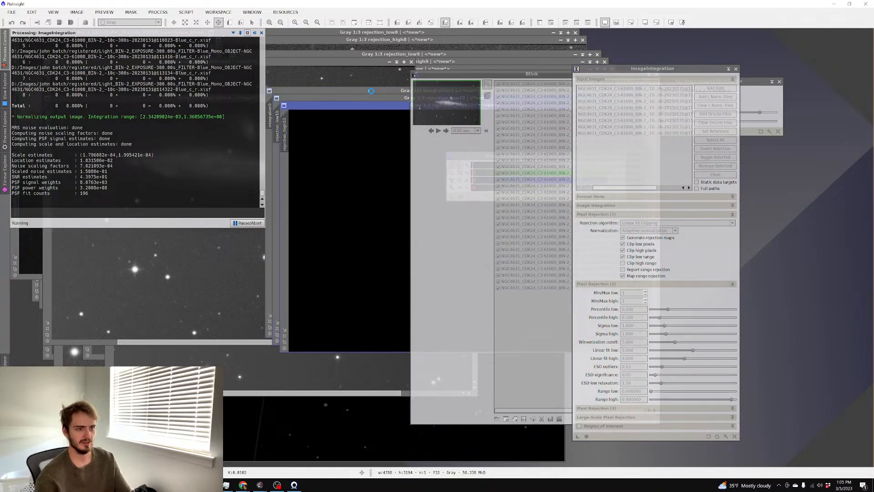
Auto-stretch and inspect the new integration9 result
drag(371, 93, 197, 93)
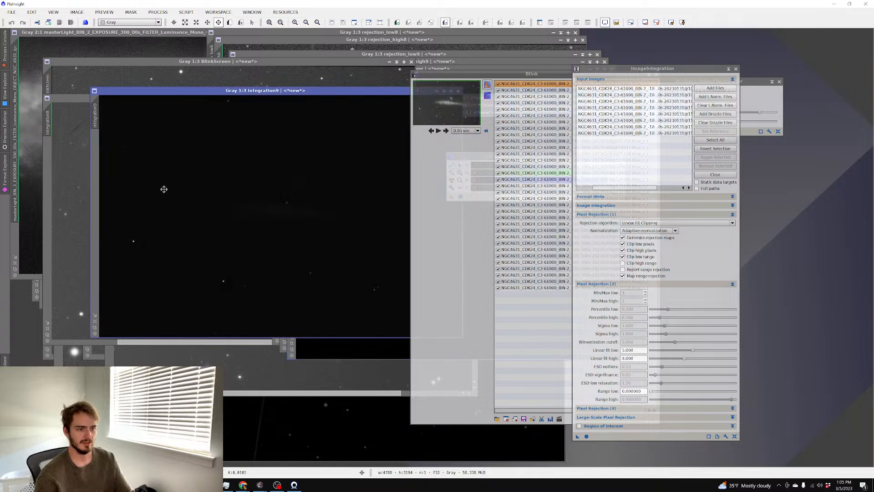
key(ctrl+a)
scroll(217, 99, up, 3)
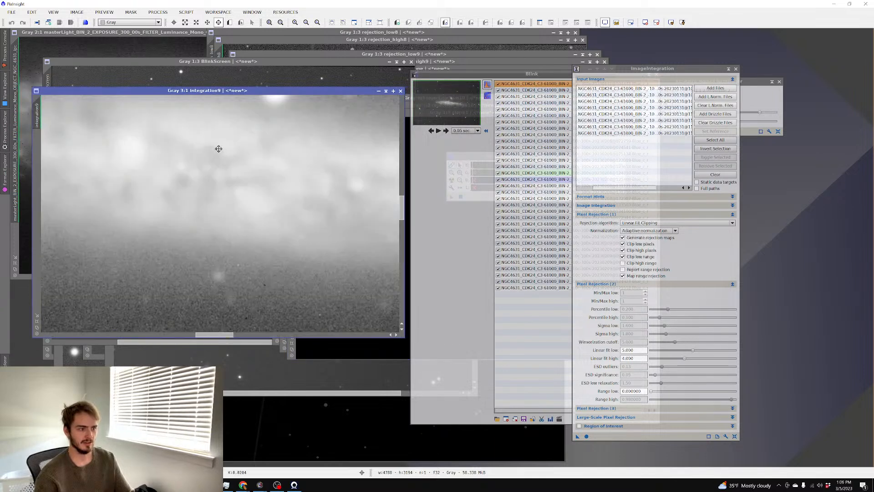
scroll(215, 145, down, 1)
scroll(217, 144, down, 1)
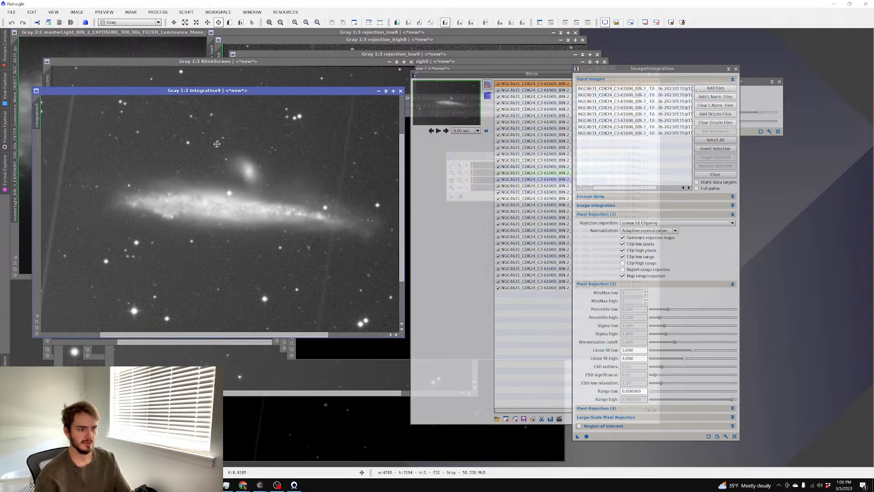
scroll(217, 144, up, 1)
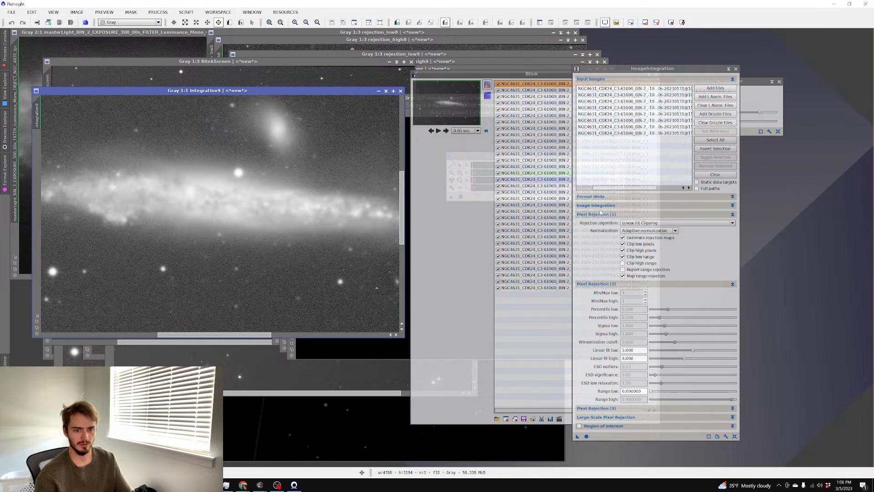
Switch rejection to Winsorized Sigma Clipping with sigma low 1.8 and sigma high 2.6, then integrate
click(674, 223)
click(654, 250)
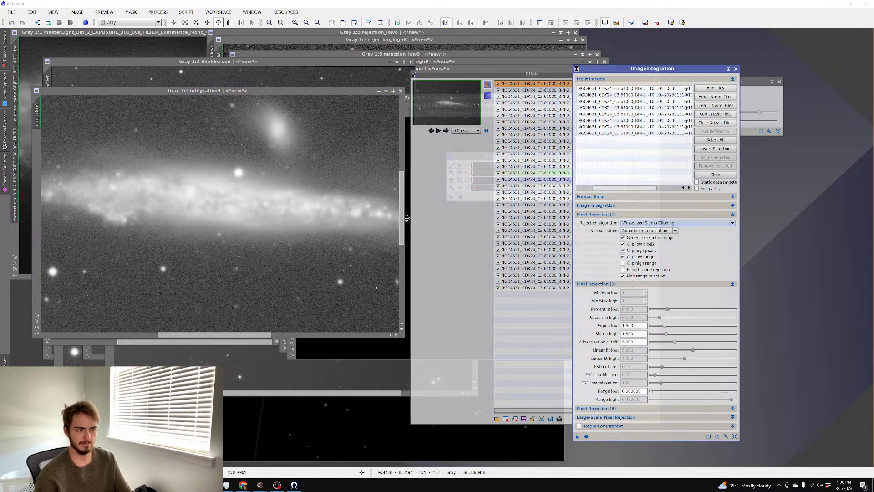
scroll(327, 214, down, 1)
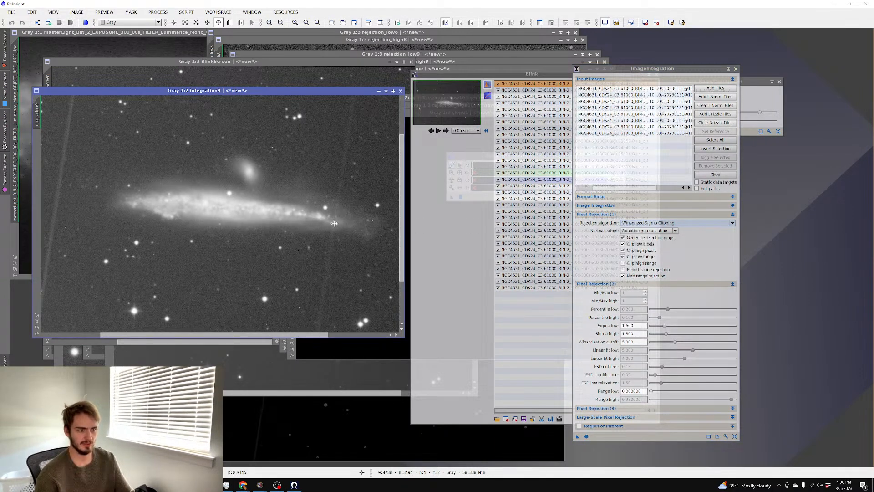
scroll(332, 220, up, 1)
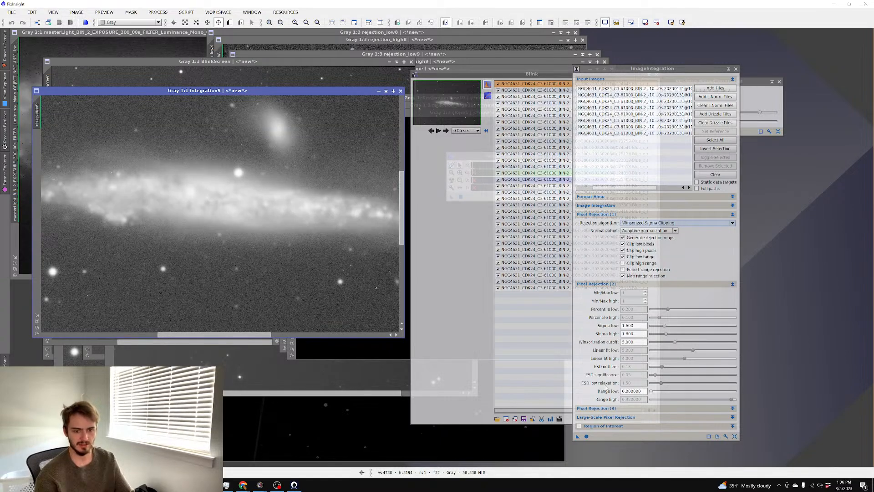
drag(668, 334, 668, 327)
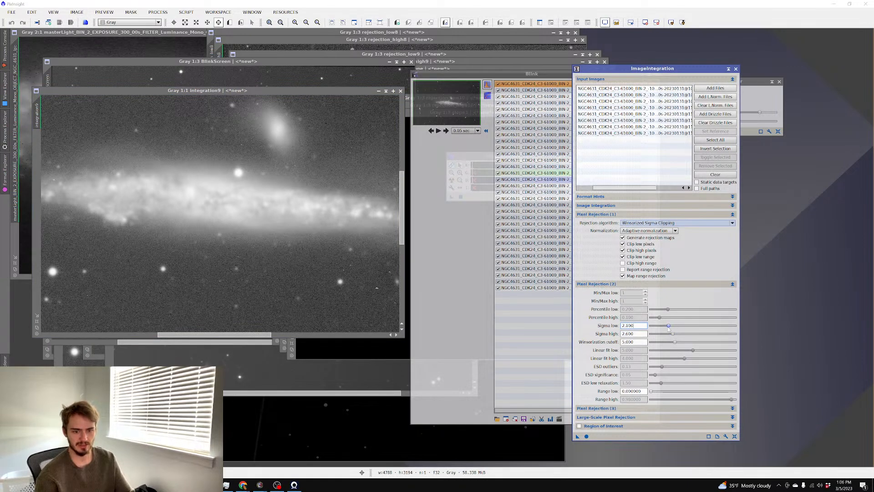
click(586, 436)
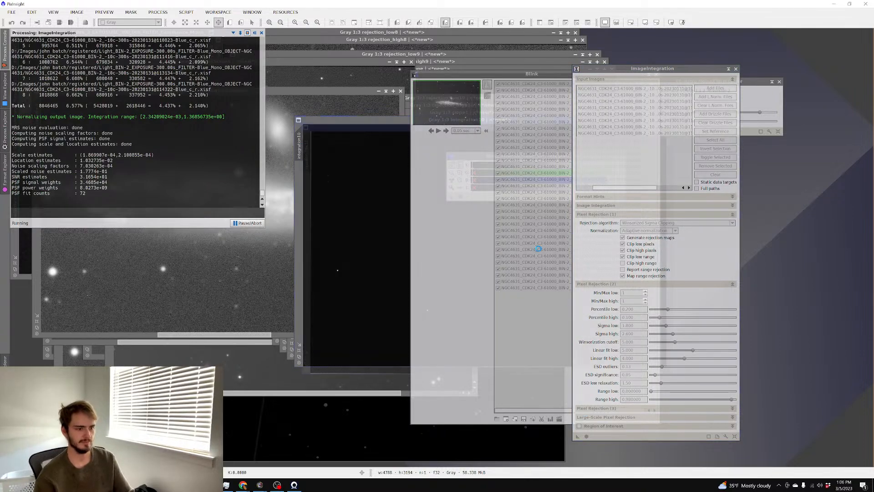
Auto-stretch and examine integration10, then select the second blue frame in Blink
drag(342, 121, 130, 91)
key(ctrl+a)
scroll(287, 177, up, 2)
scroll(318, 188, down, 1)
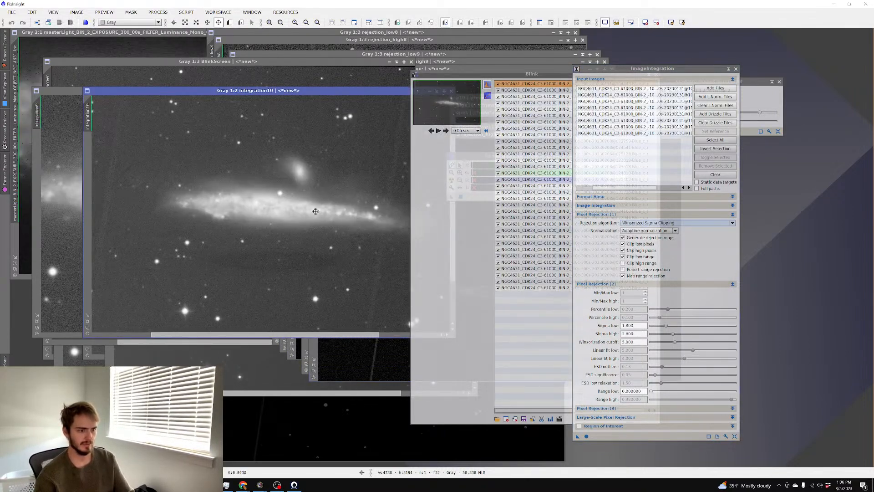
drag(319, 236, 320, 194)
scroll(317, 224, up, 1)
scroll(314, 230, down, 1)
drag(336, 228, 242, 224)
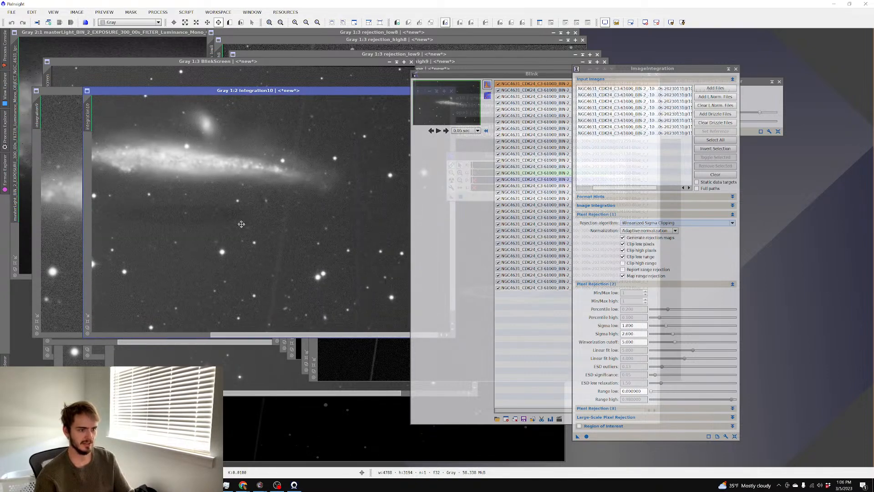
scroll(241, 224, up, 1)
scroll(241, 224, down, 2)
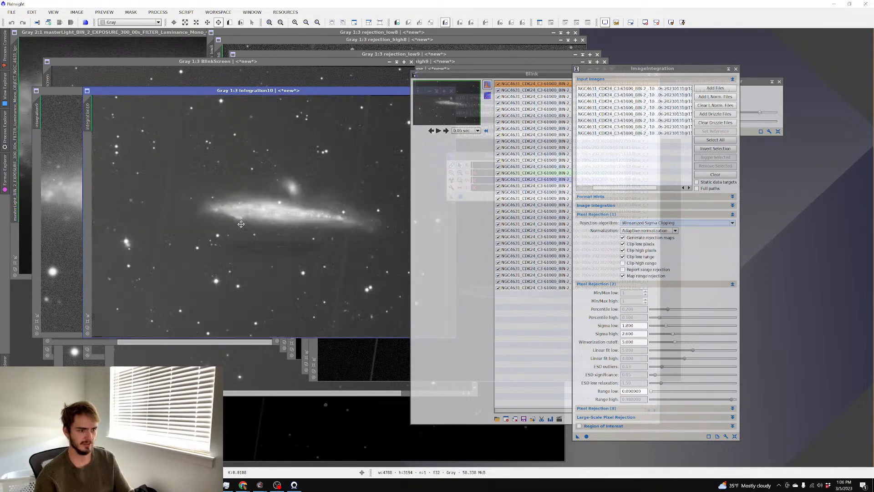
scroll(241, 224, up, 1)
scroll(242, 224, down, 1)
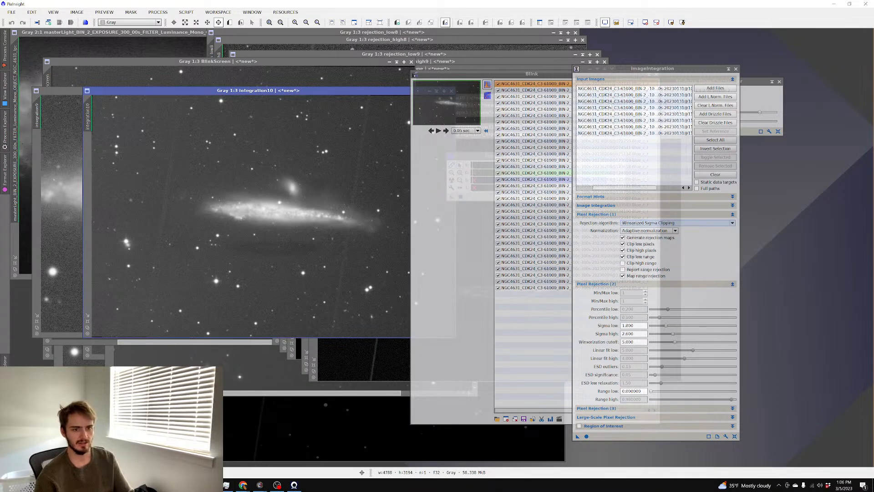
click(531, 97)
key(Up)
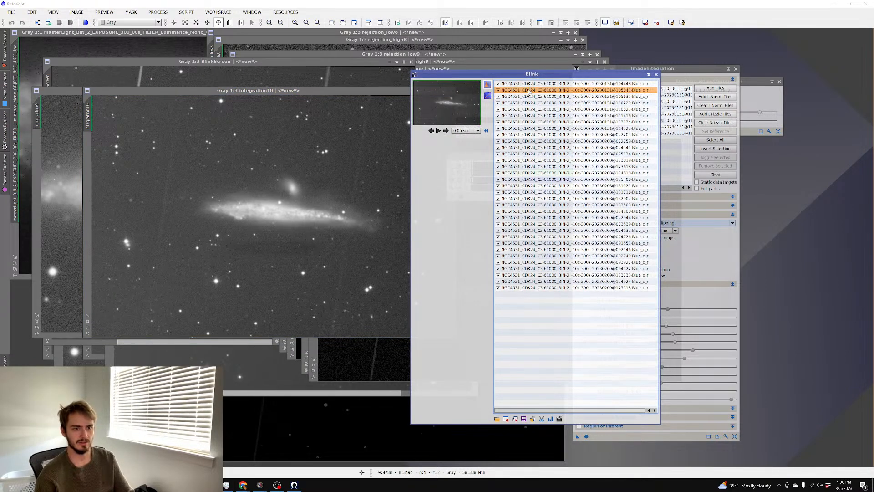
Remove the second blue frame from Input Images and integrate the remaining seven
click(666, 74)
drag(647, 188, 669, 188)
click(637, 94)
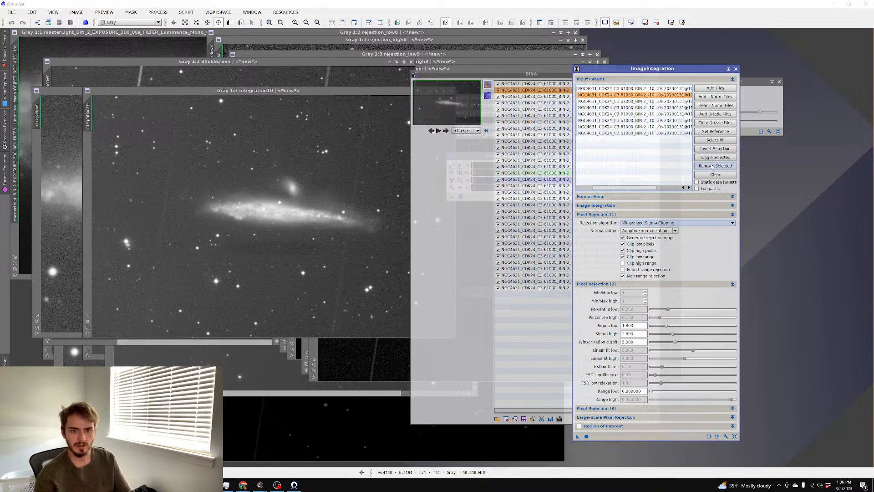
click(713, 169)
click(587, 435)
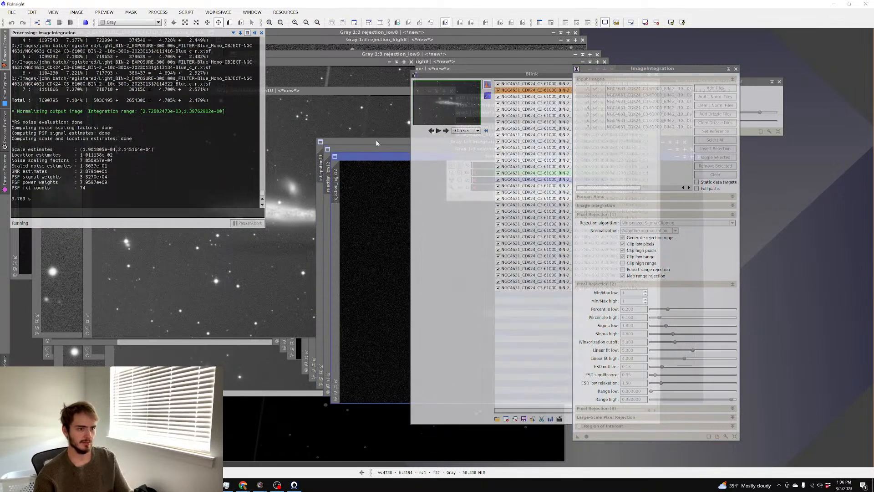
Zoom and pan around the new integration11 result
drag(283, 100, 232, 93)
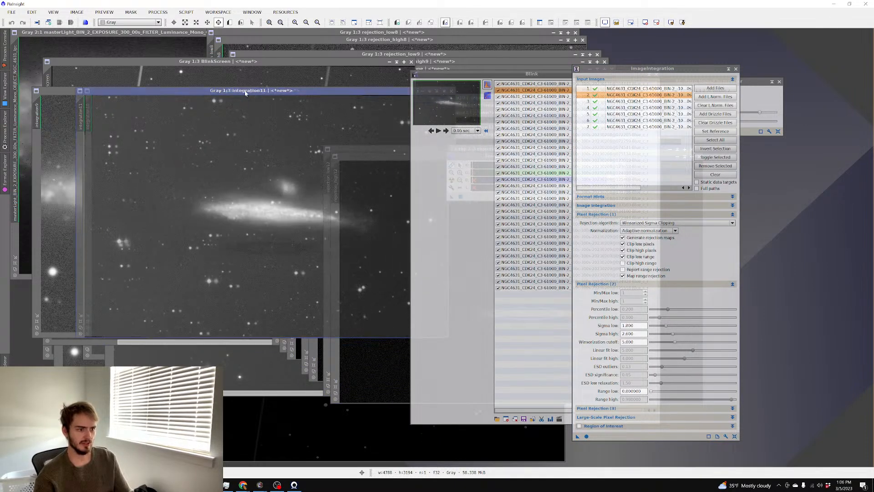
scroll(260, 187, up, 3)
scroll(260, 207, down, 1)
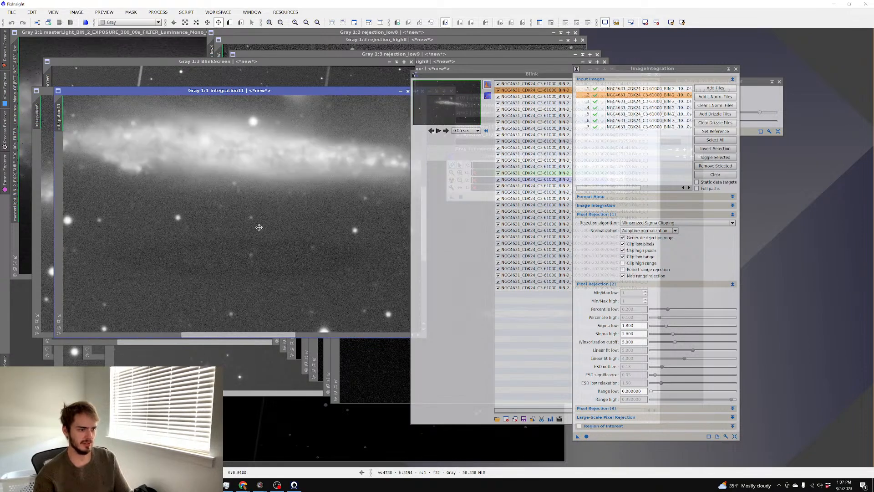
drag(258, 228, 305, 127)
scroll(264, 153, up, 2)
drag(264, 152, 198, 258)
scroll(219, 230, down, 3)
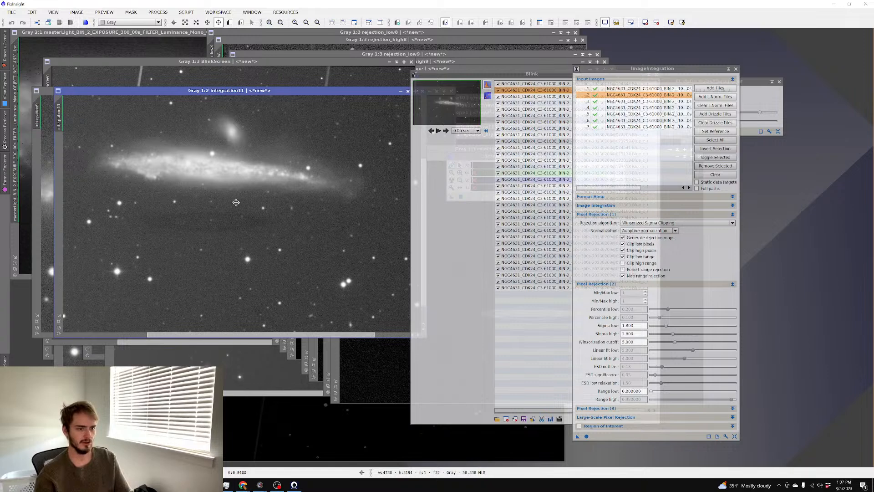
Step through and blink-play the blue frames in Blink, then stop playback
click(439, 156)
click(446, 134)
click(446, 134)
click(445, 134)
click(445, 134)
click(438, 133)
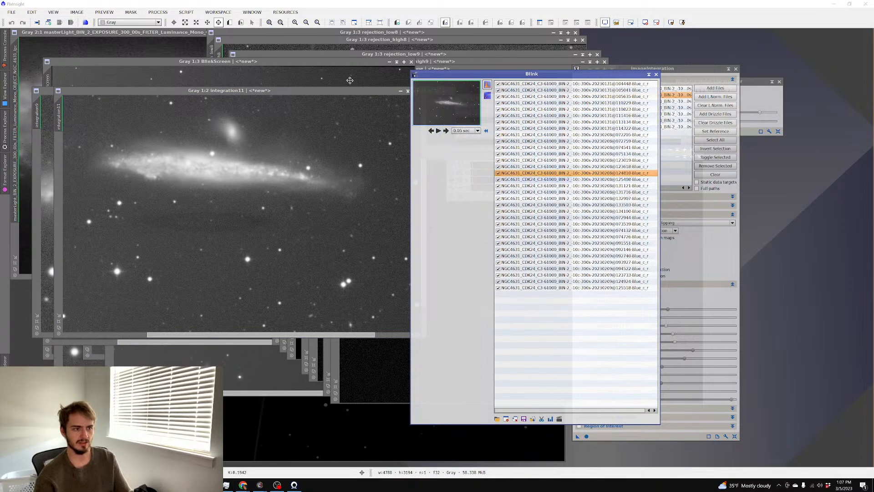
click(352, 83)
click(436, 131)
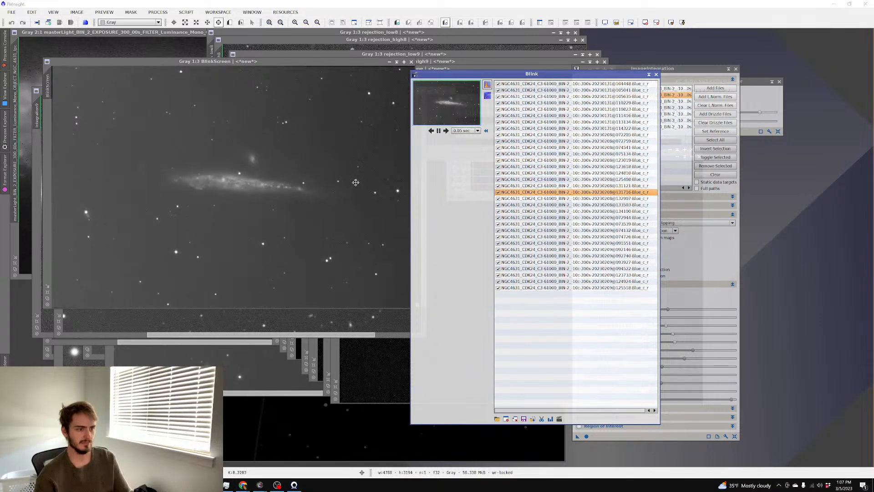
click(438, 131)
Return to integration11 and zoom in and out to examine the galaxy
click(291, 313)
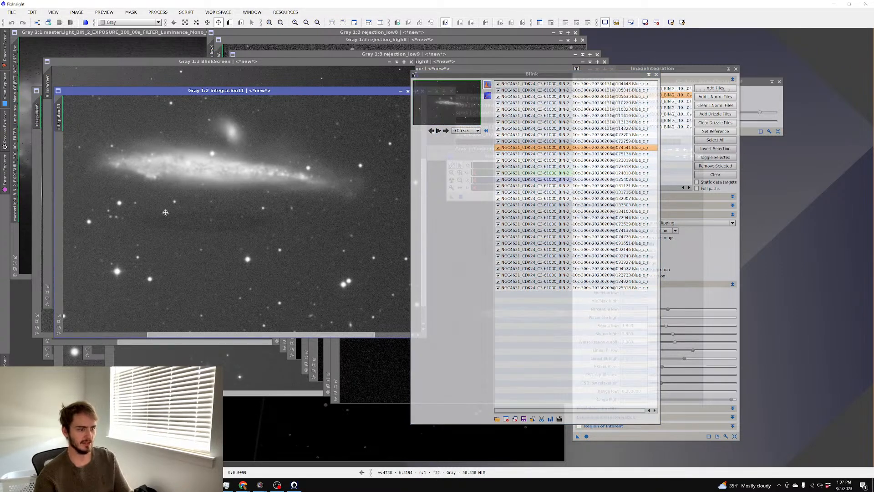
scroll(165, 213, up, 2)
scroll(244, 222, down, 2)
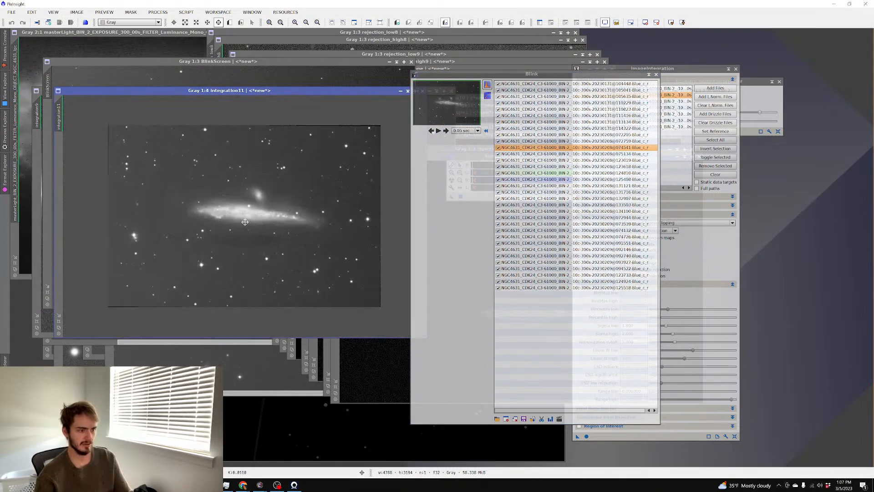
scroll(259, 229, up, 1)
scroll(259, 229, down, 1)
scroll(259, 229, up, 1)
scroll(259, 229, down, 1)
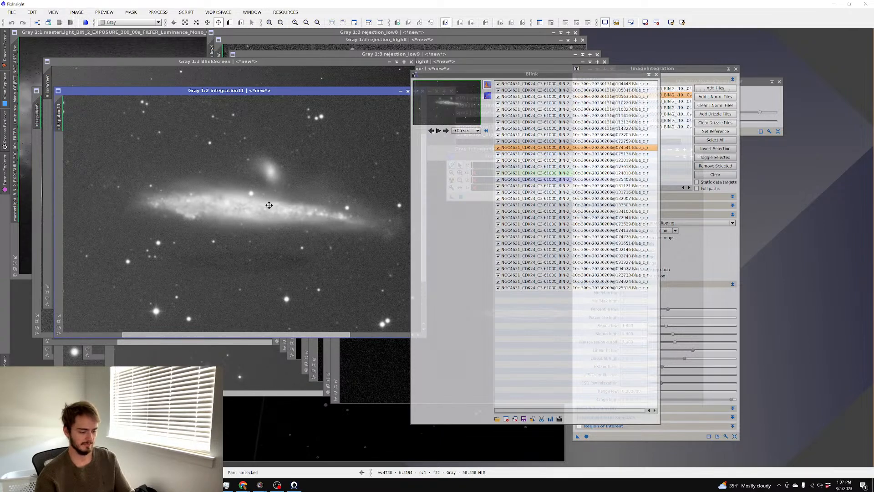
Save integration11 over the Blue NGC 4631 master file, then close all images
key(ctrl+s)
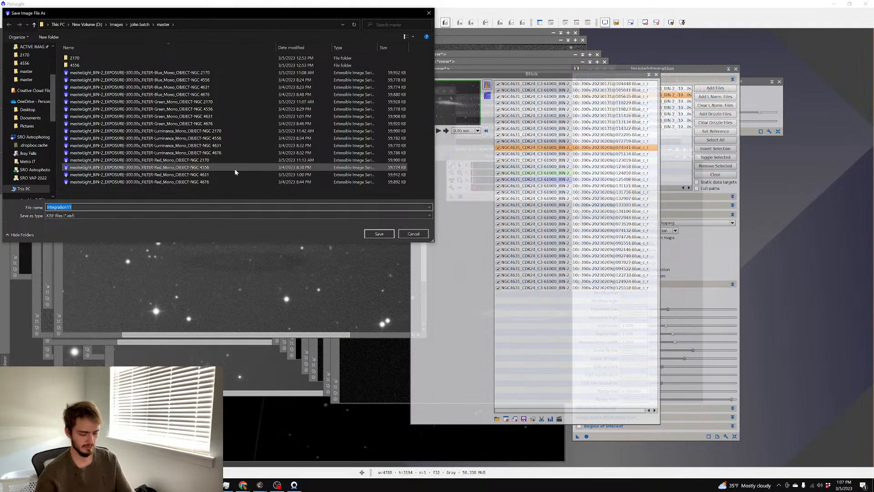
click(220, 89)
click(368, 235)
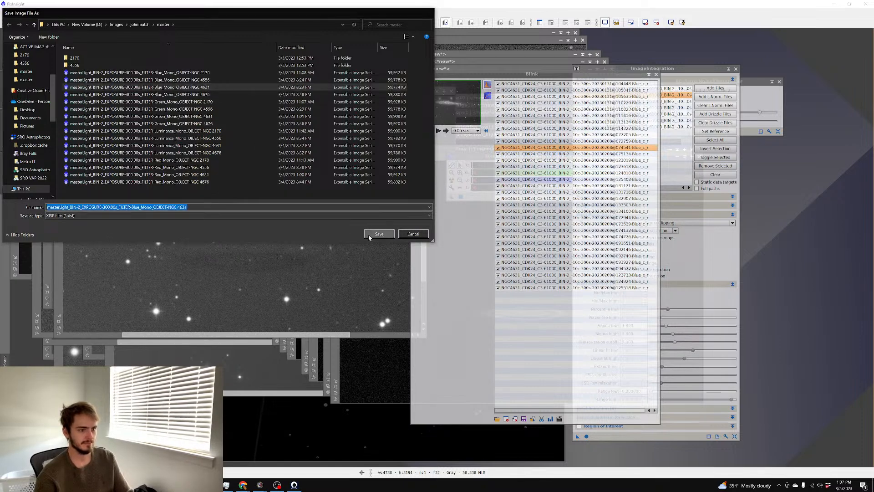
click(419, 260)
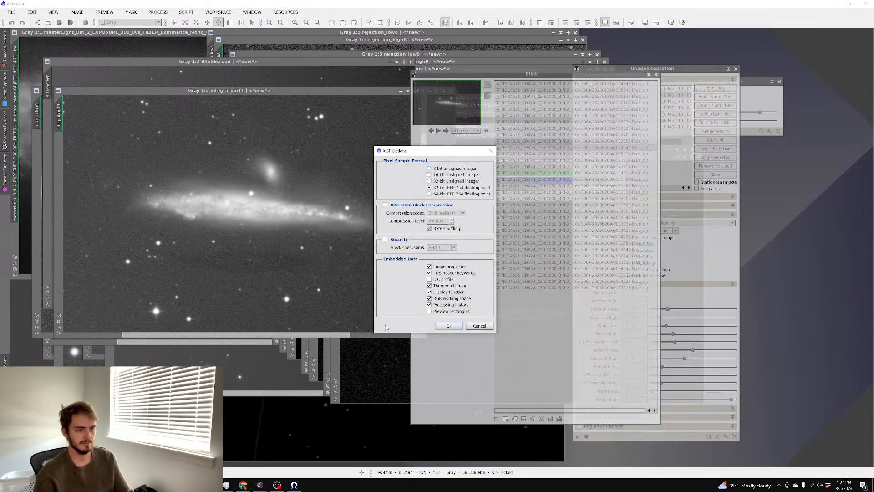
click(455, 327)
click(11, 12)
click(45, 148)
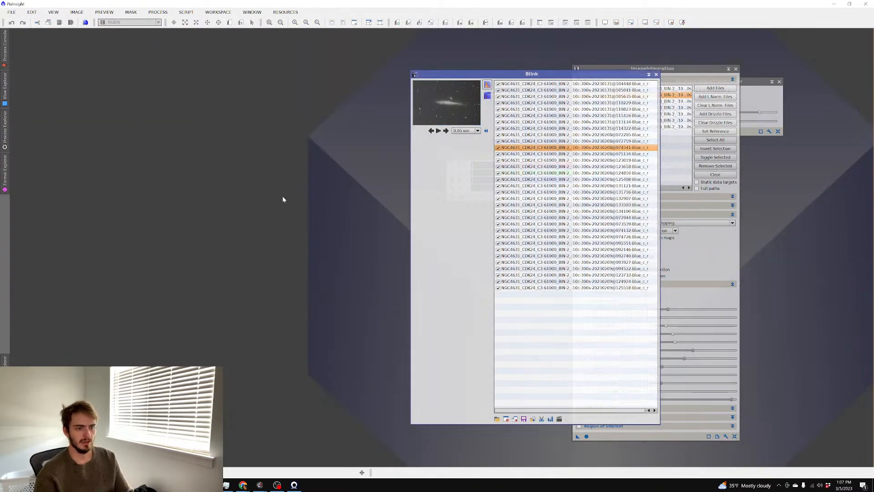
Open the Red, Green, Blue and Luminance NGC 4631 master lights together
double_click(282, 195)
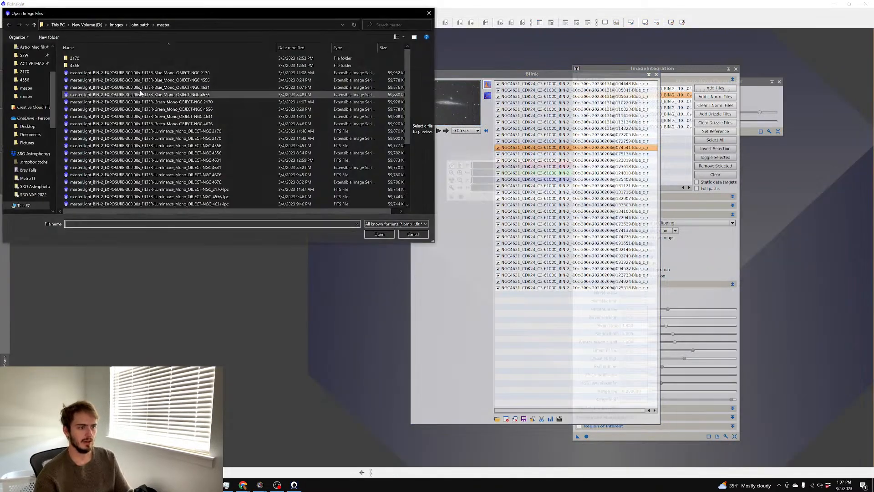
click(213, 87)
ctrl+click(225, 116)
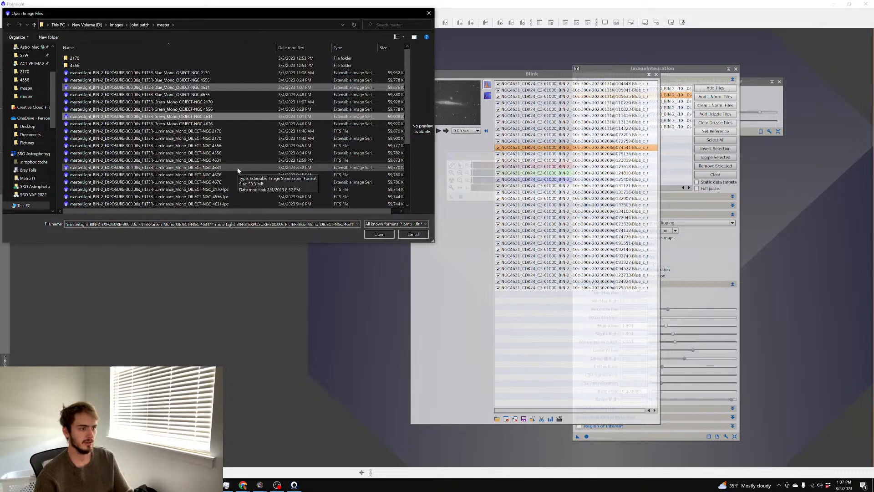
scroll(237, 171, down, 1)
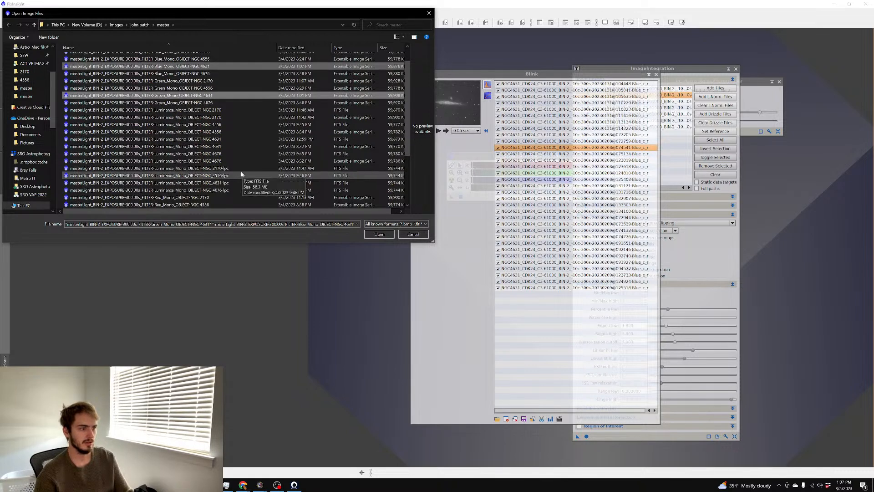
ctrl+click(245, 183)
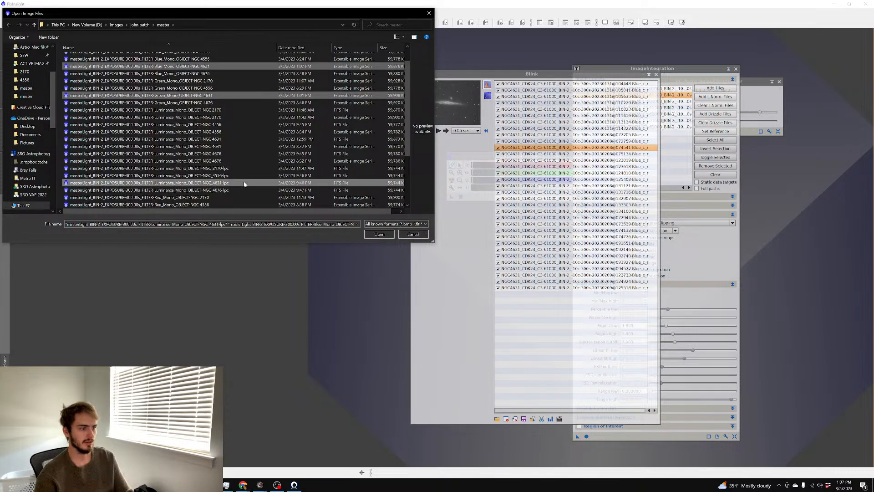
scroll(242, 183, down, 1)
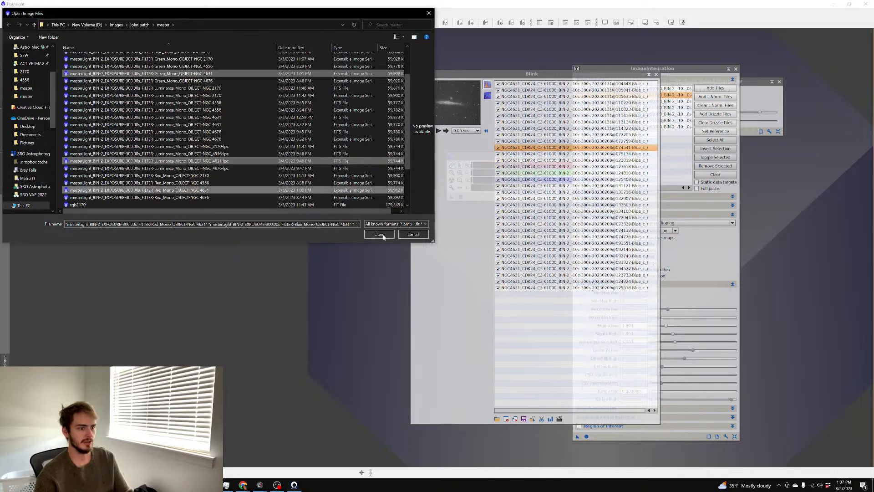
click(383, 235)
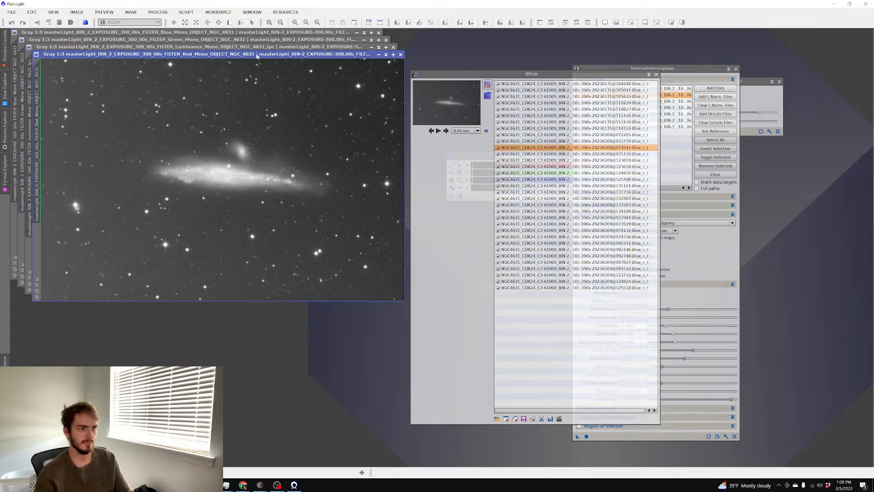
Auto-stretch the Luminance lpc image to check the galaxy, then close its window
drag(256, 56, 267, 91)
scroll(280, 129, up, 3)
scroll(280, 129, down, 1)
click(258, 58)
key(ctrl+a)
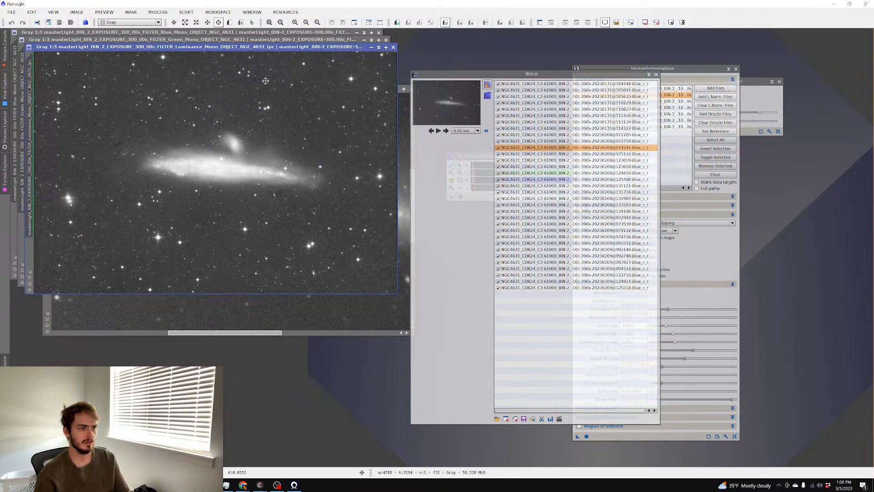
scroll(266, 81, up, 2)
scroll(266, 81, up, 1)
scroll(266, 81, down, 1)
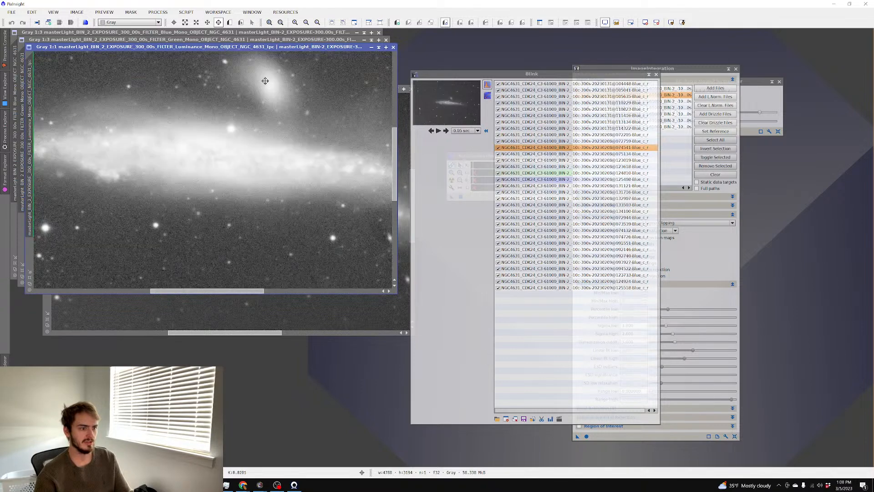
click(393, 48)
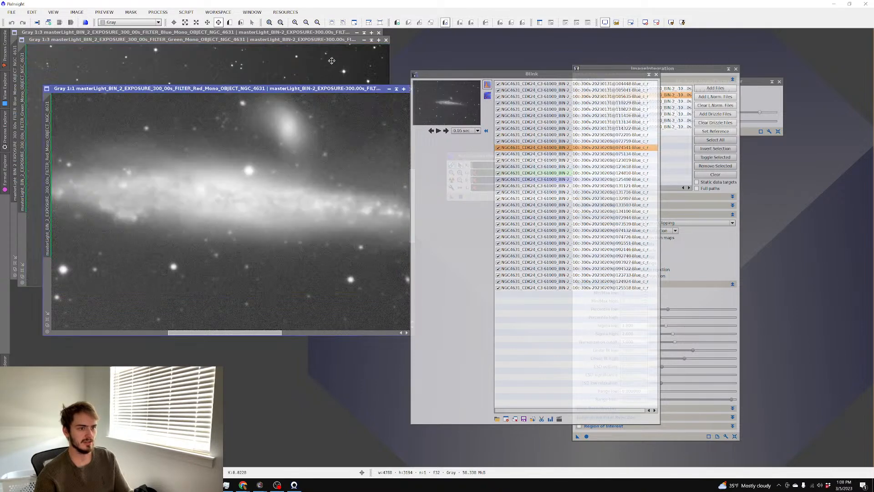
Bring the Green, Blue and Red master windows forward in turn to inspect them
click(304, 62)
scroll(301, 62, up, 2)
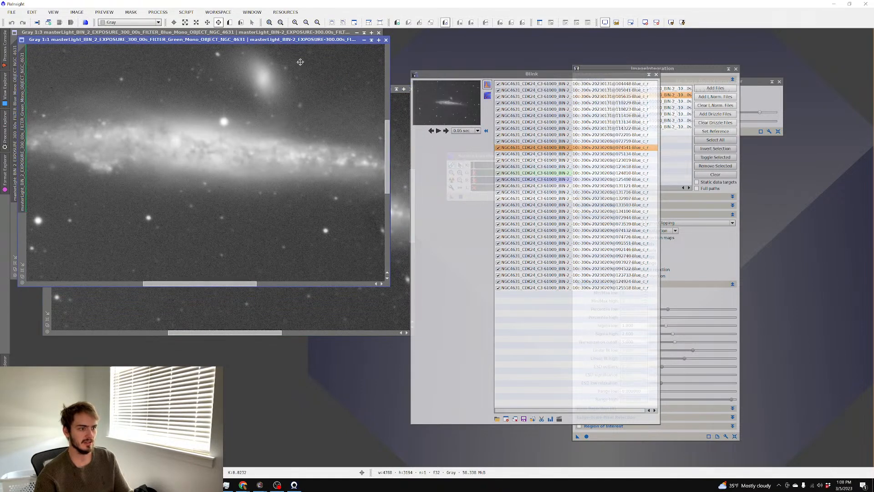
click(272, 33)
scroll(270, 59, up, 2)
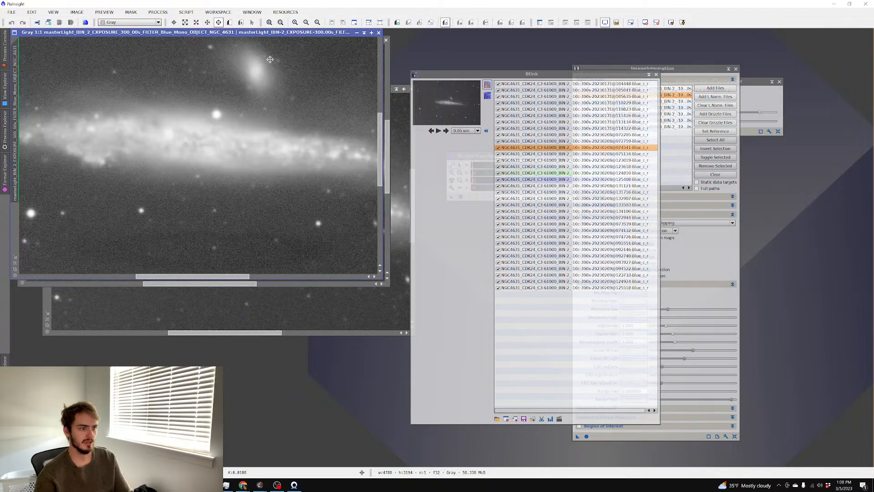
scroll(270, 60, down, 1)
click(397, 125)
scroll(339, 118, down, 1)
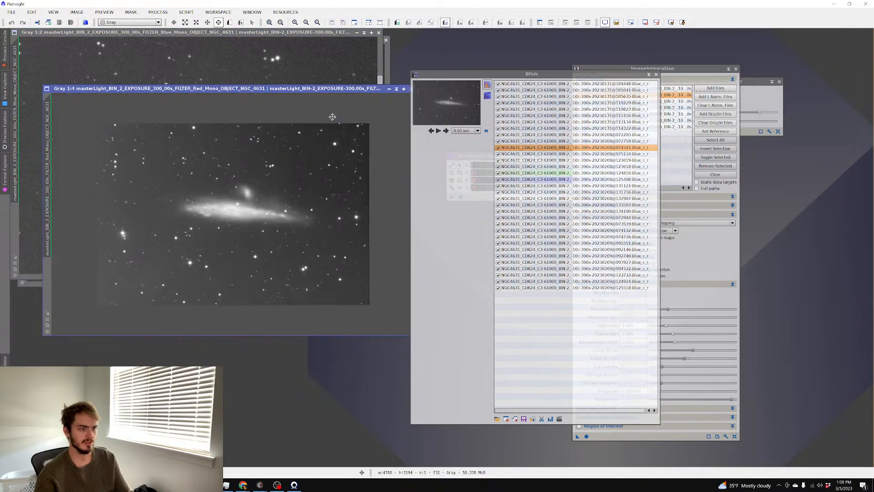
click(278, 61)
scroll(278, 67, down, 1)
click(385, 64)
scroll(374, 68, down, 3)
Open the Luminance NGC 4631 master sorted by date modified, auto-stretch it, and close Blink
double_click(451, 46)
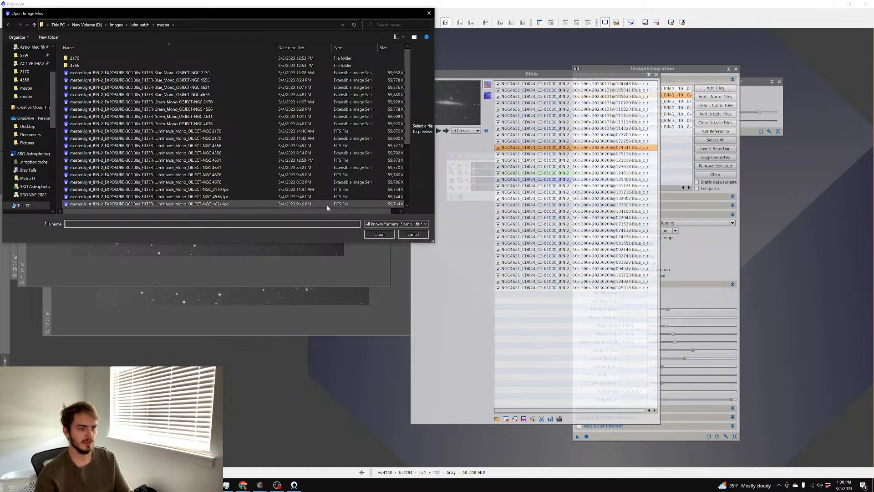
drag(318, 212, 332, 212)
click(296, 50)
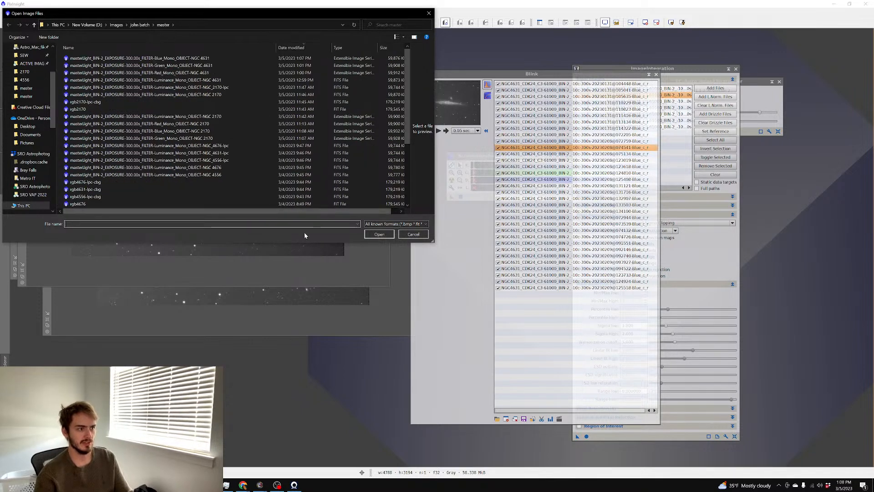
double_click(230, 80)
scroll(247, 101, up, 3)
key(ctrl+a)
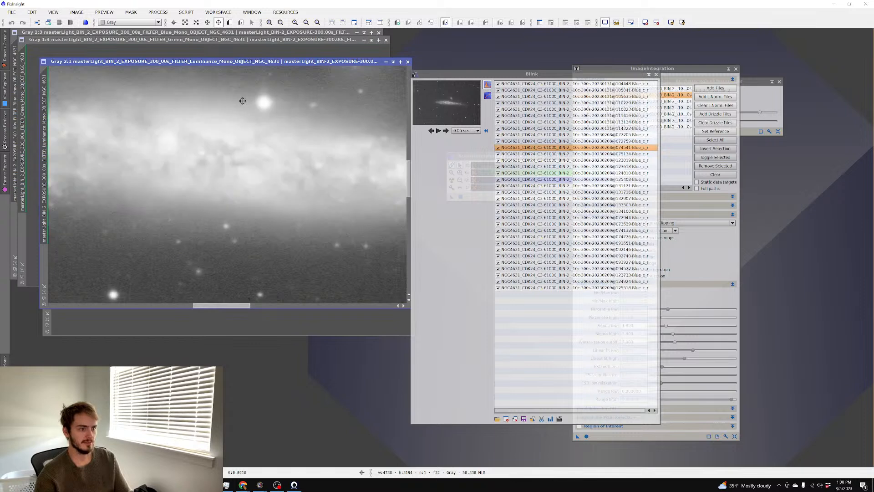
scroll(239, 99, down, 1)
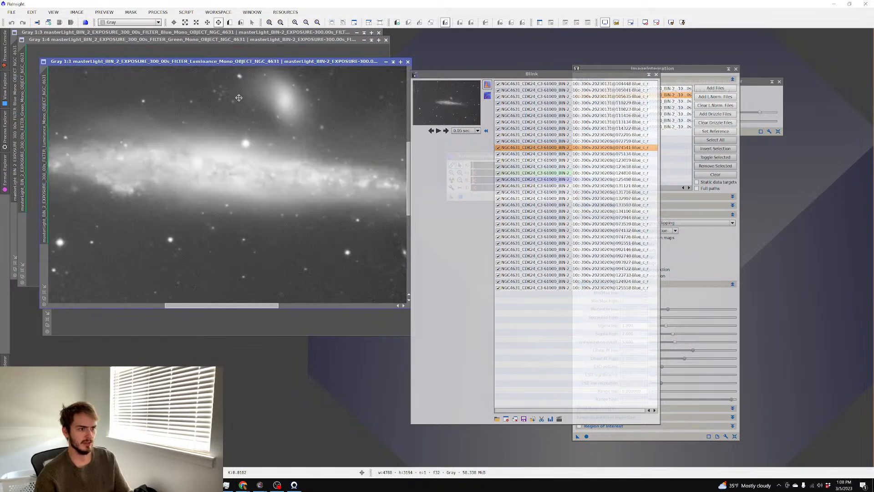
scroll(239, 98, down, 1)
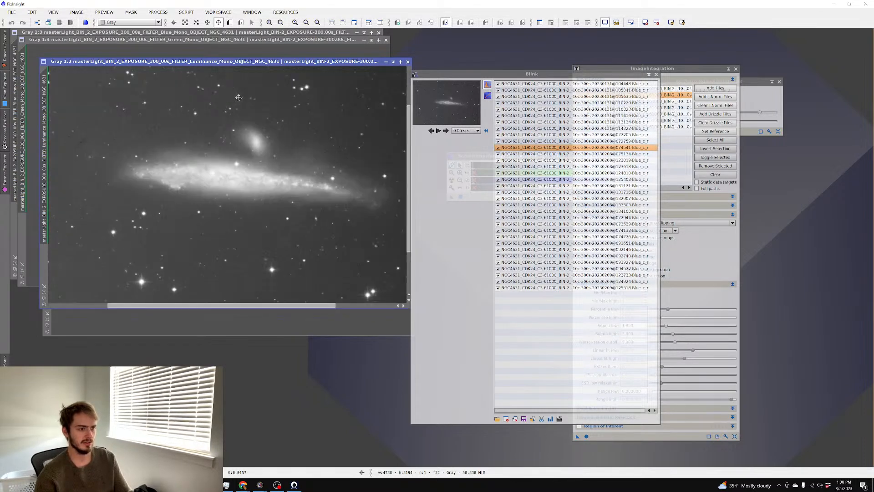
scroll(239, 98, down, 1)
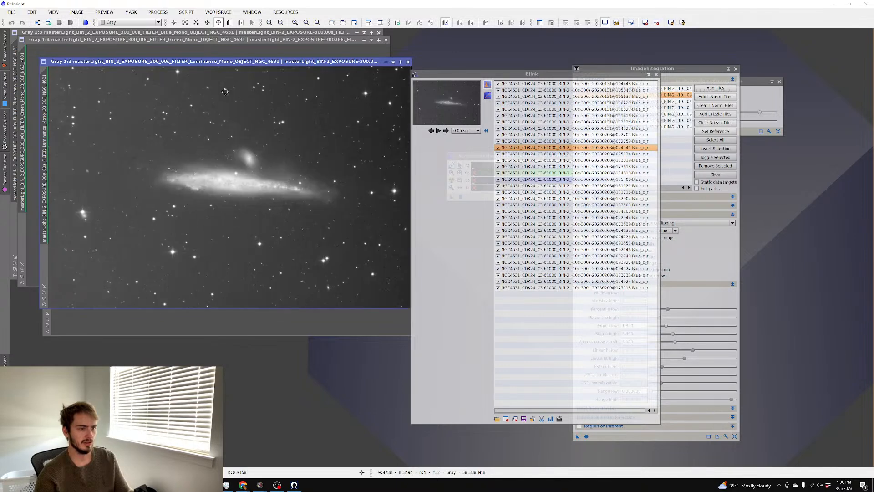
drag(218, 62, 233, 81)
click(649, 75)
Close ImageIntegration and use ChannelCombination to merge the Red, Green and Blue masters into a new RGB image
click(735, 69)
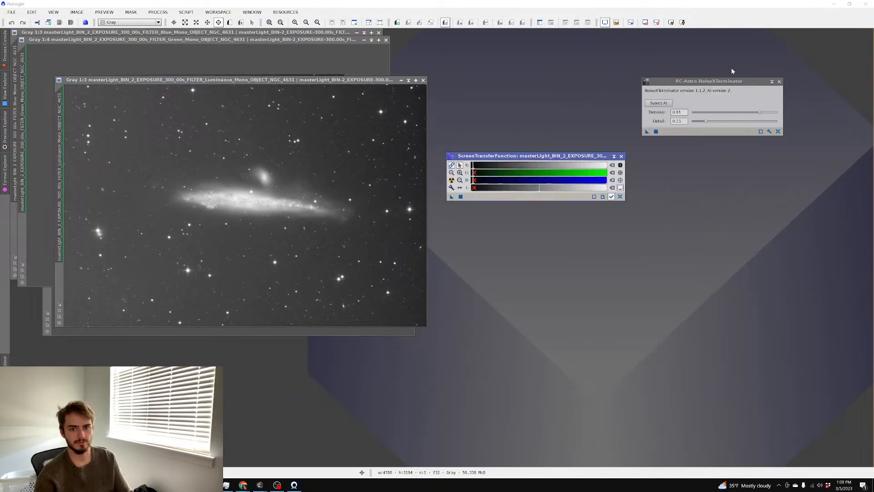
click(150, 12)
mouse_move(192, 41)
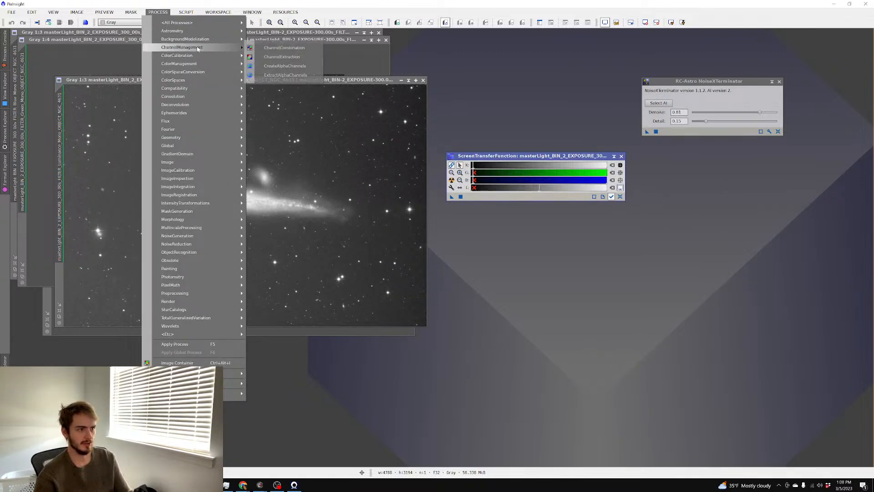
click(273, 47)
click(714, 111)
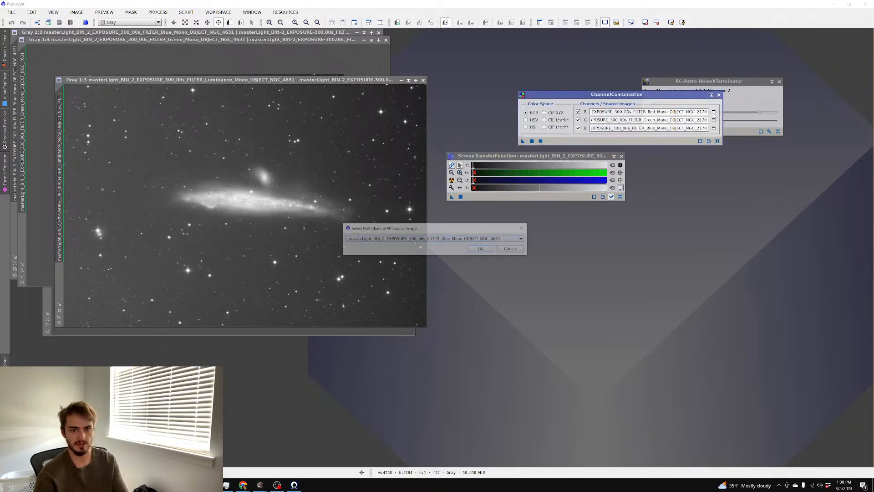
key(Return)
click(713, 120)
key(Return)
click(714, 128)
key(Return)
click(540, 141)
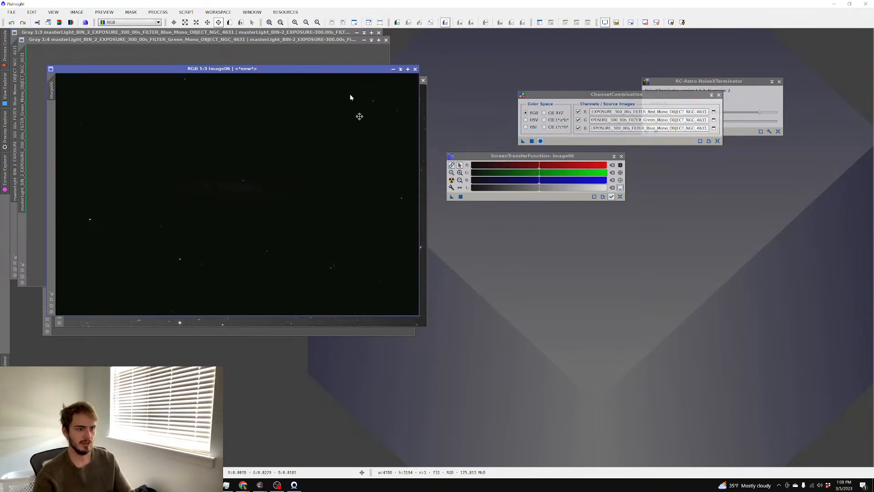
Move Image06 aside and give it an unlinked-channel auto-stretch
drag(311, 74, 525, 142)
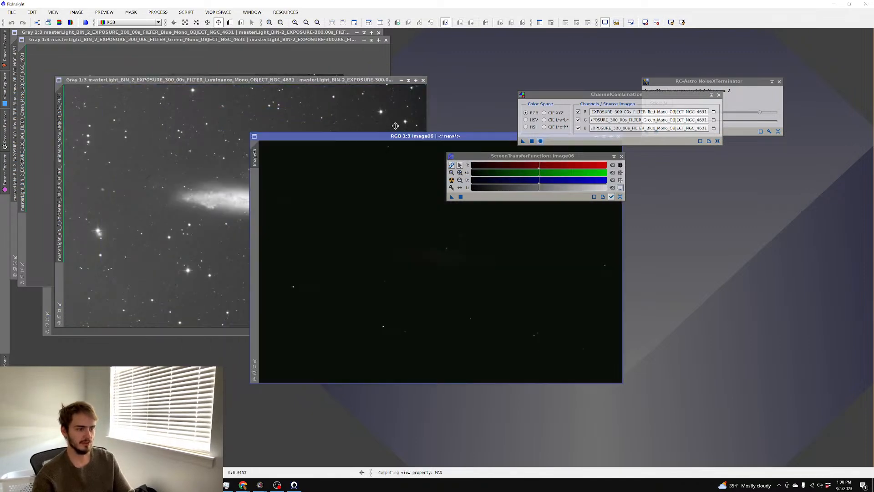
click(174, 145)
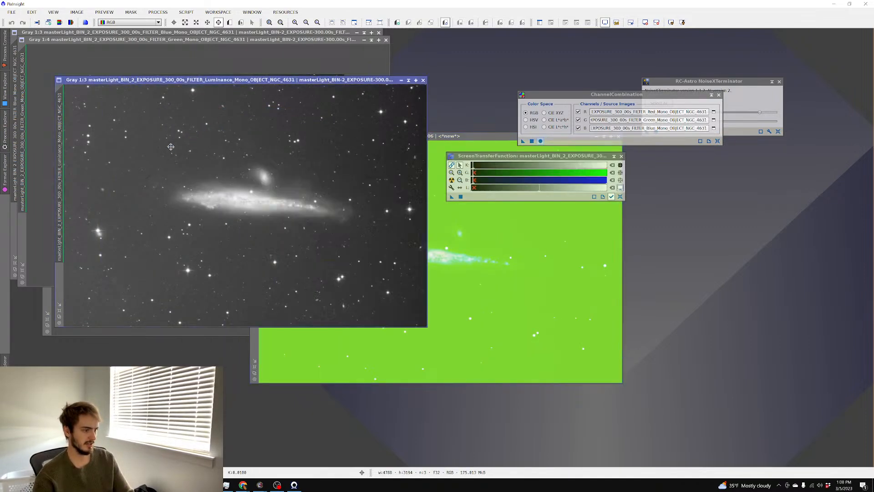
click(158, 12)
mouse_move(168, 22)
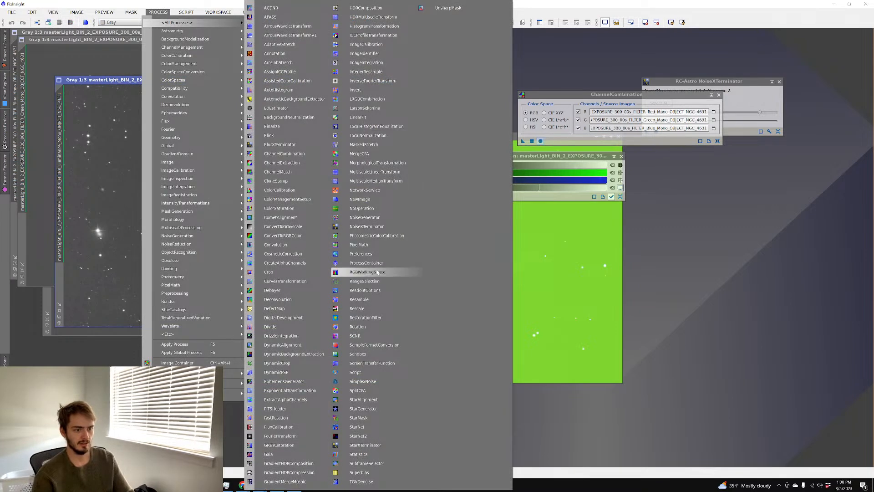
click(581, 256)
click(451, 166)
click(452, 180)
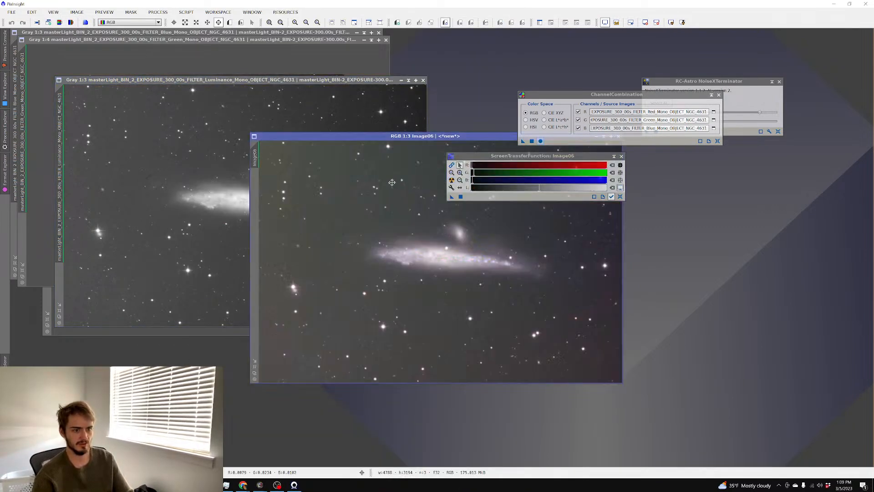
scroll(388, 186, up, 4)
scroll(388, 187, down, 2)
click(160, 145)
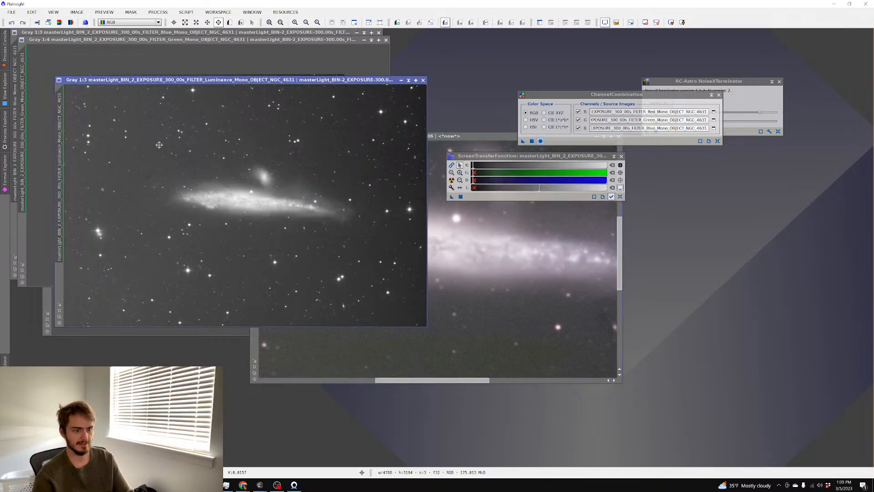
click(153, 13)
mouse_move(178, 22)
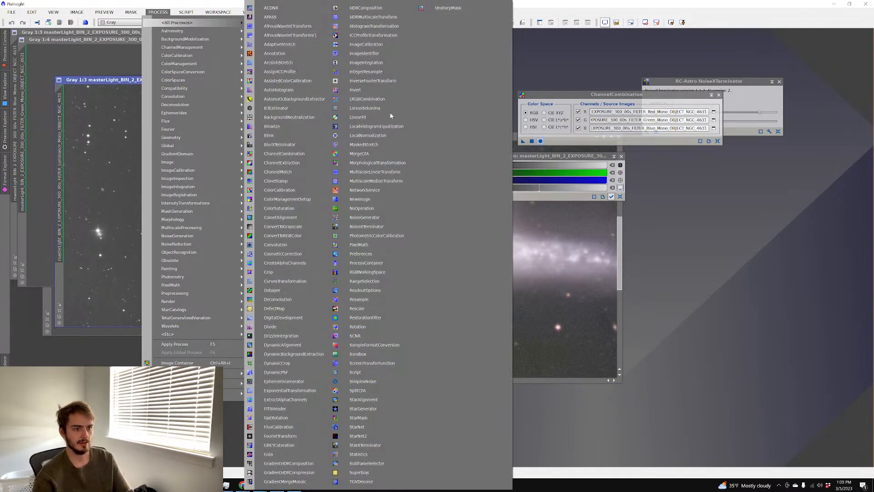
Apply LRGBCombination to Image06 using the Luminance masterLight as lightness, then re-stretch it
click(373, 99)
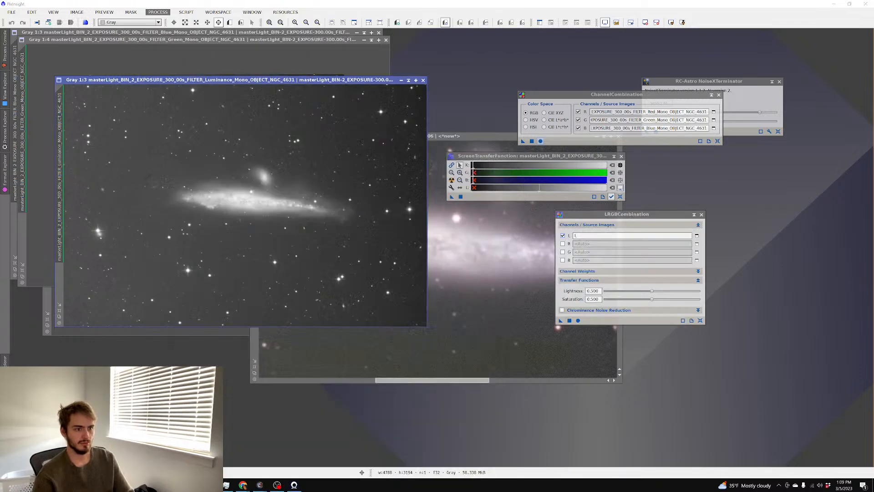
click(696, 235)
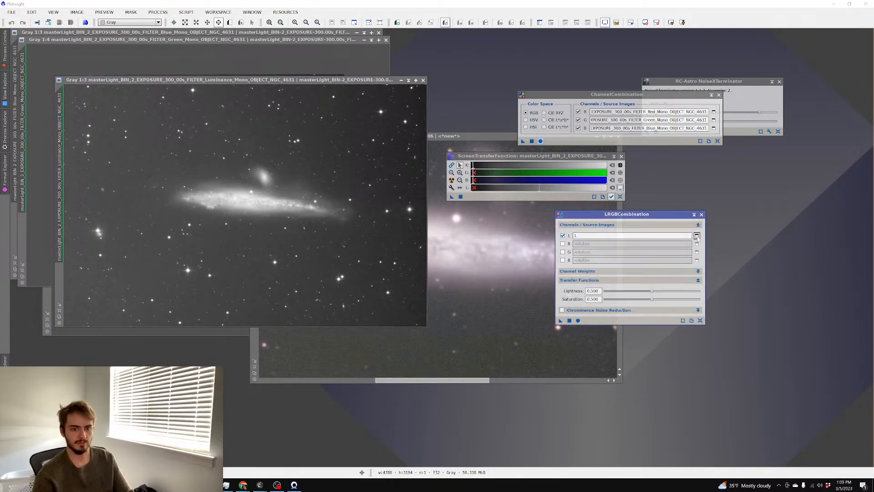
click(434, 239)
click(433, 260)
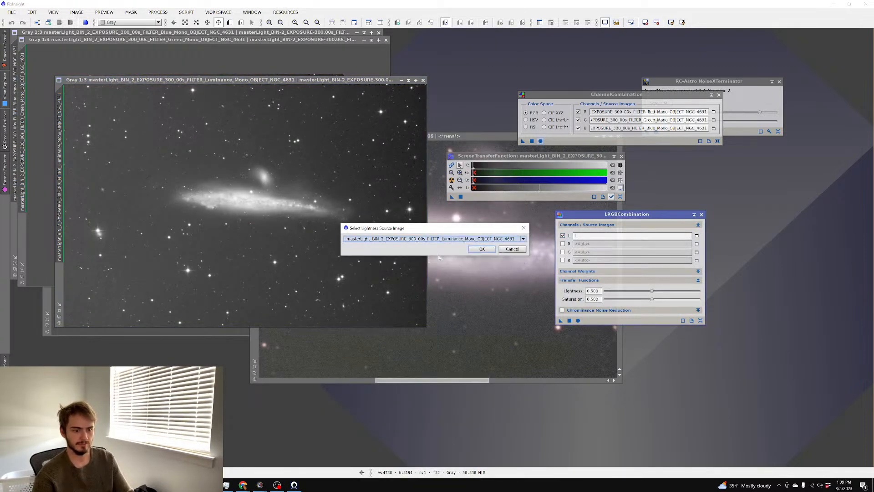
click(482, 249)
drag(545, 320, 542, 320)
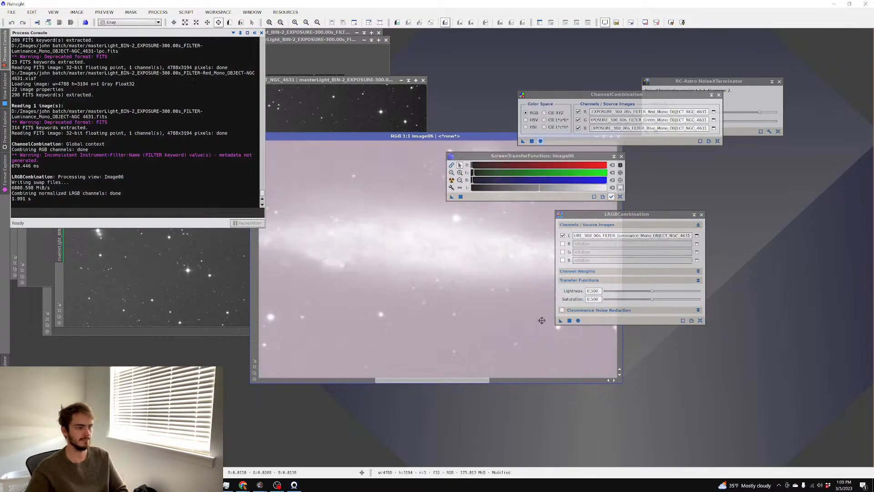
key(ctrl+a)
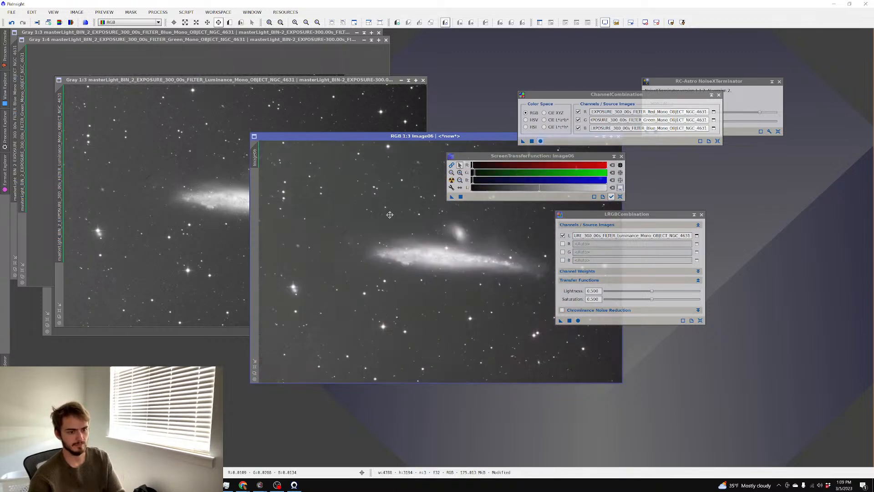
Save Image06 as FITS over the existing rgb4631 file, accepting the overwrite and FITS options
key(ctrl+shift+s)
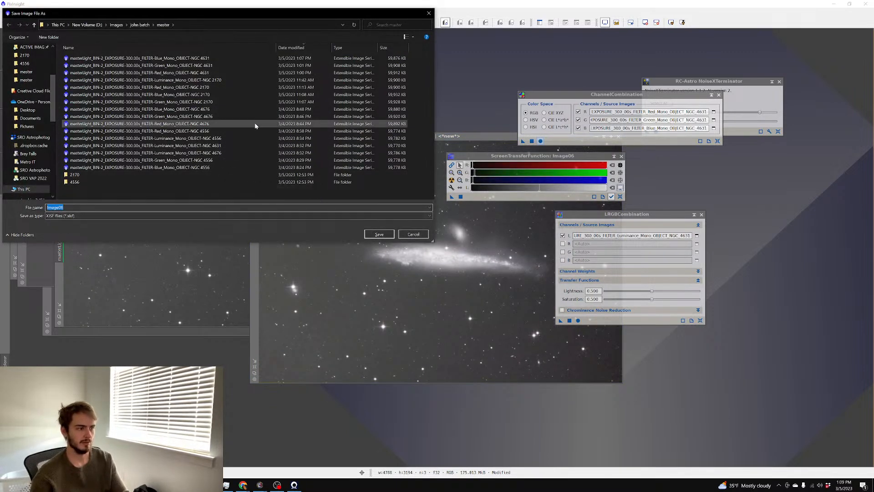
click(138, 215)
click(120, 233)
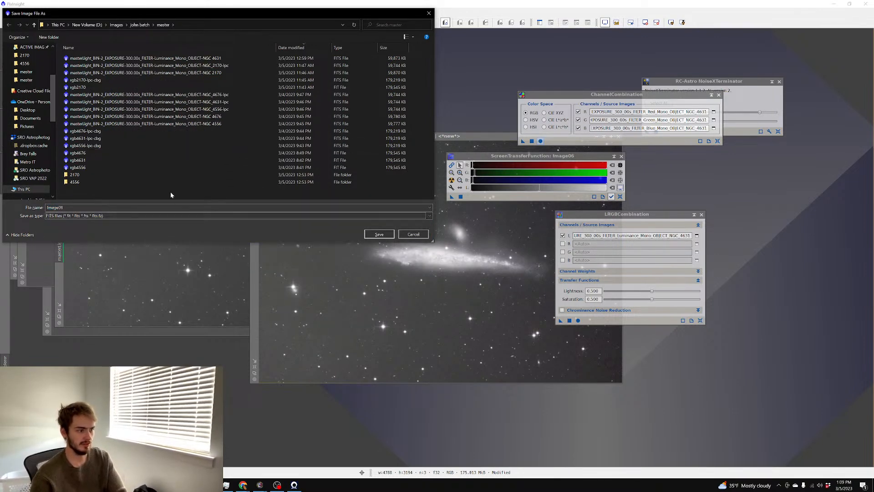
click(132, 160)
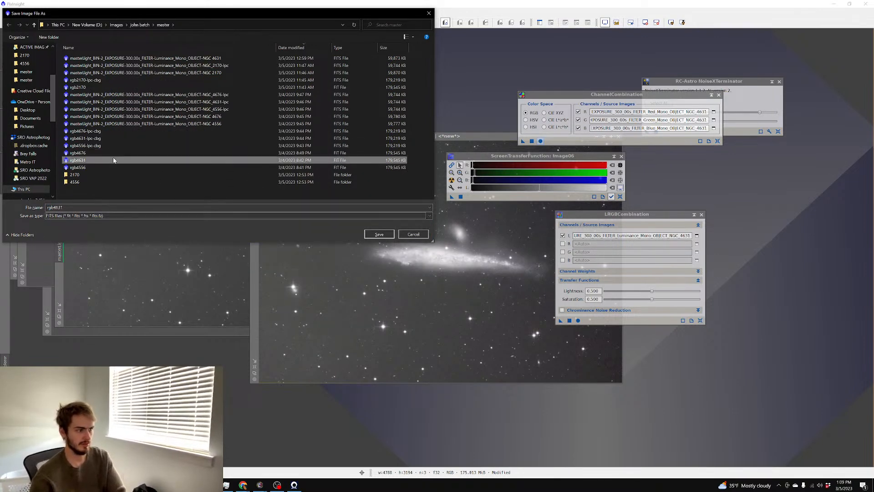
click(376, 235)
click(427, 256)
click(462, 274)
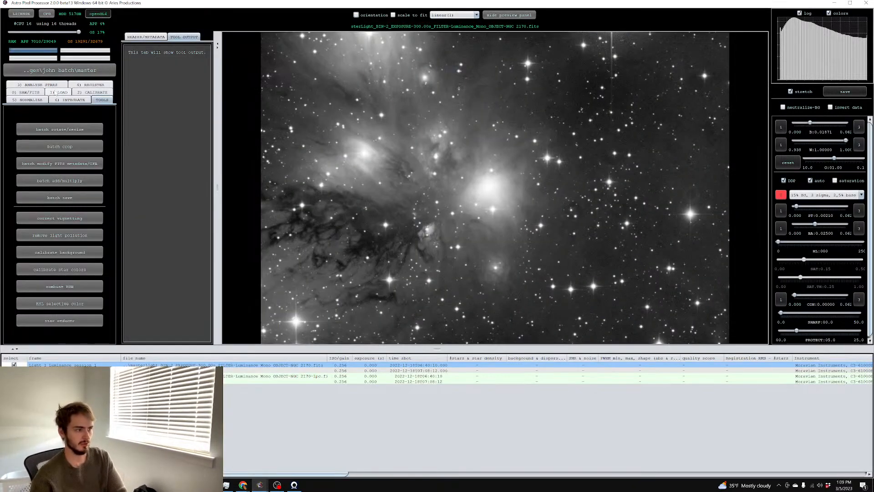
Remove the four previously loaded frames from the LOAD list
click(54, 92)
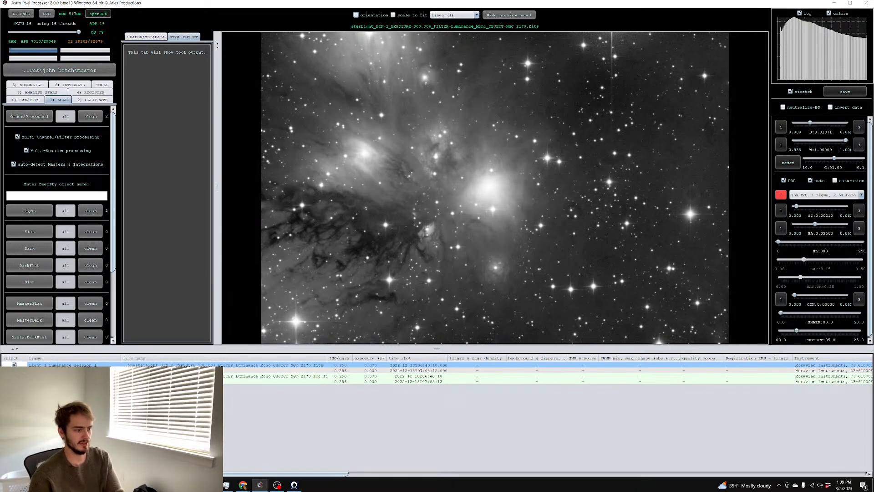
click(86, 376)
click(87, 381)
shift+click(87, 365)
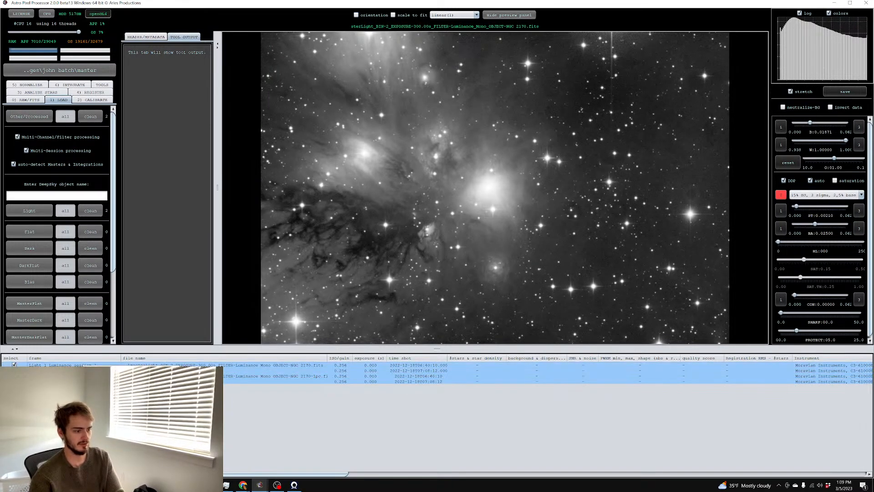
key(Delete)
Load rgb4631 as a light frame without a filter channel and start light pollution removal
click(29, 211)
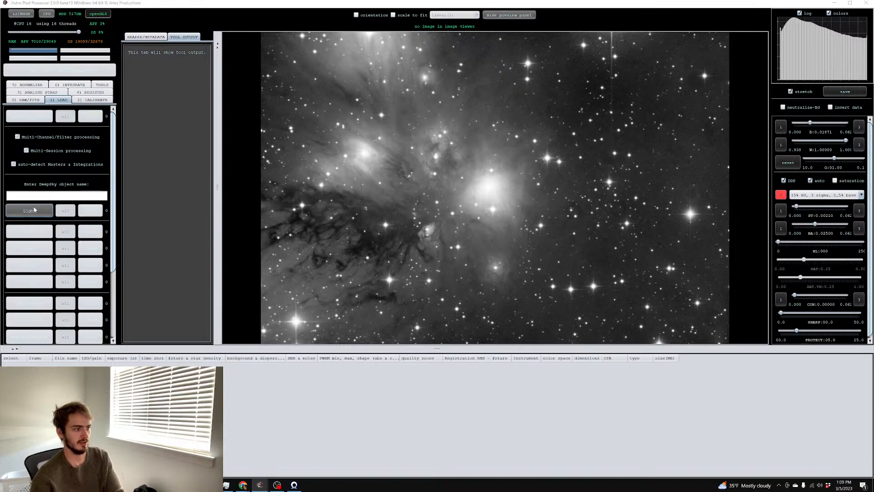
click(303, 256)
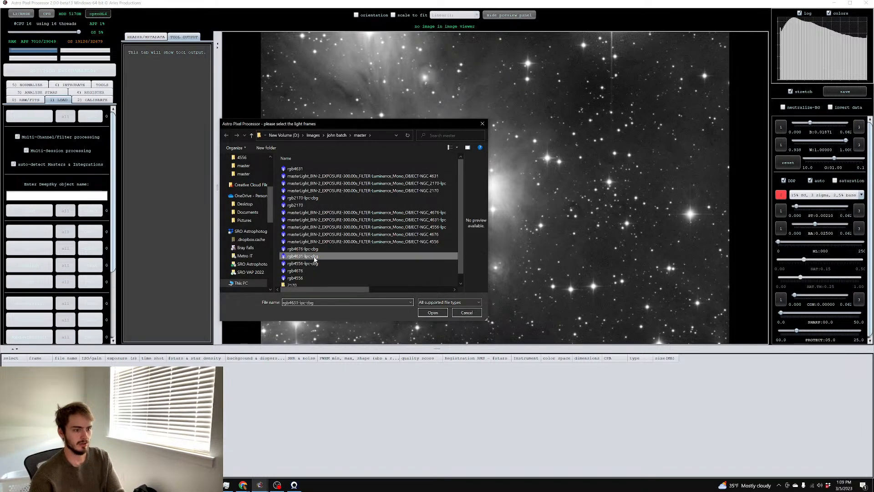
double_click(306, 170)
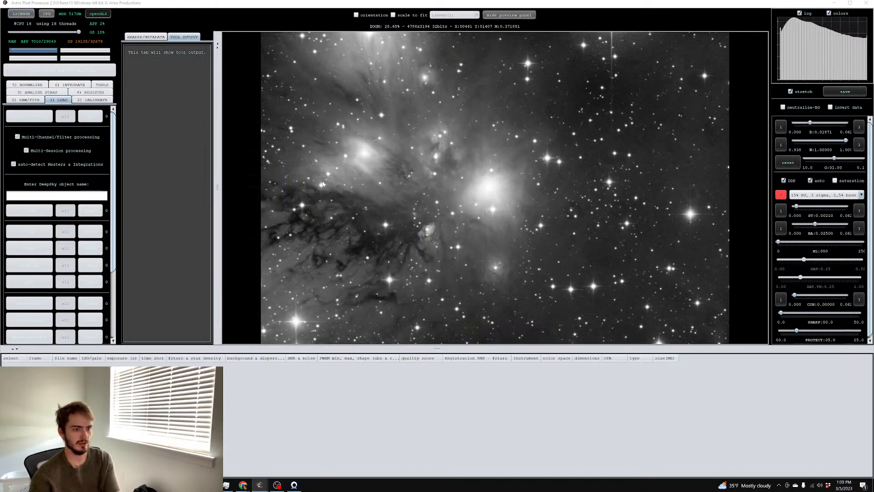
key(Return)
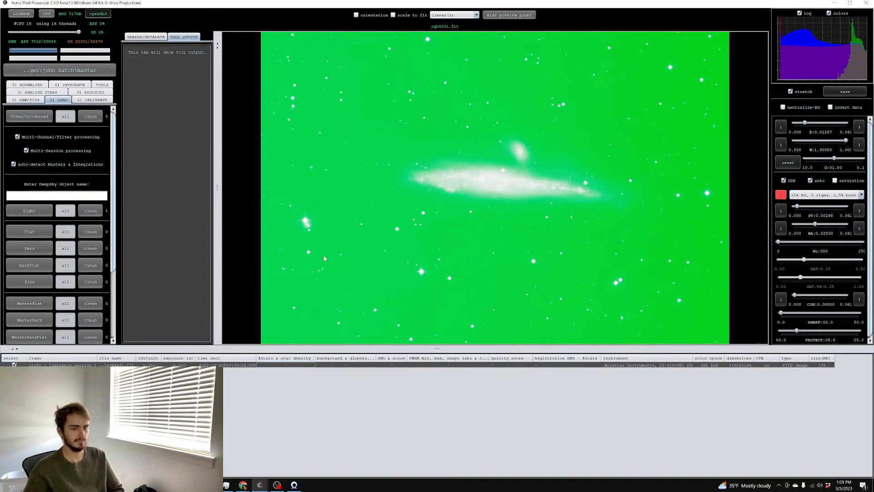
click(97, 86)
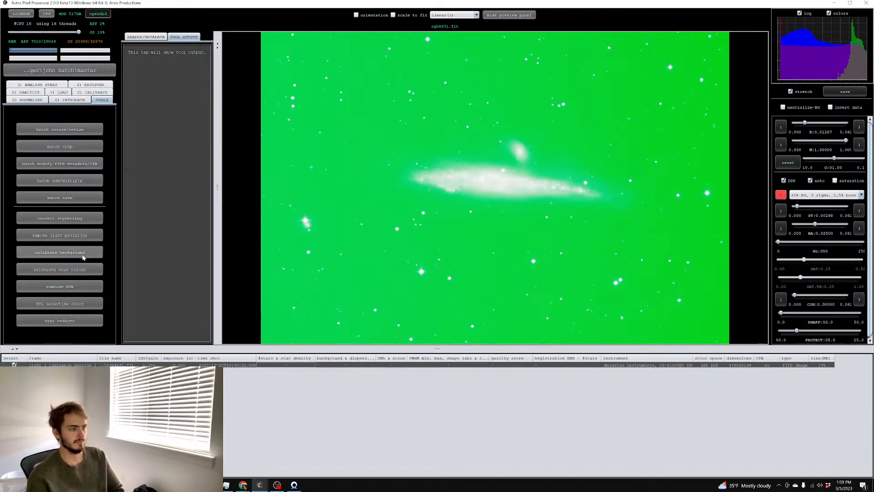
click(84, 236)
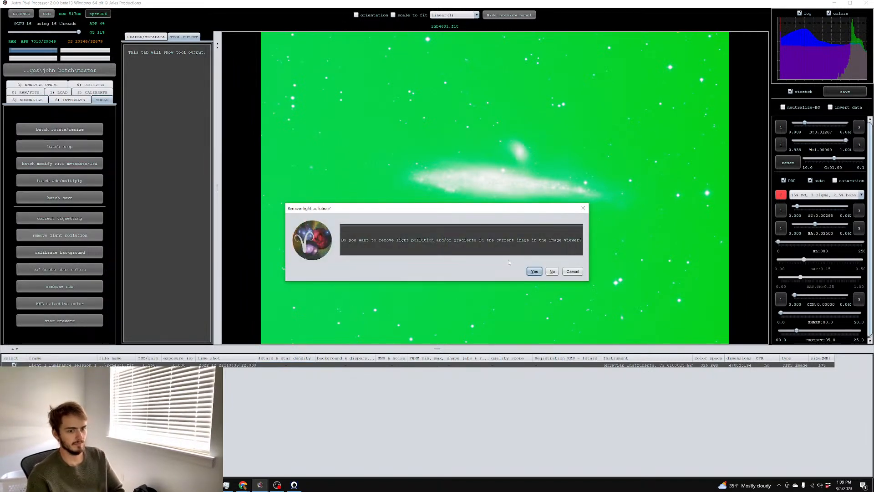
Confirm gradient removal and mark empty-sky background samples along the top and bottom edges
click(534, 271)
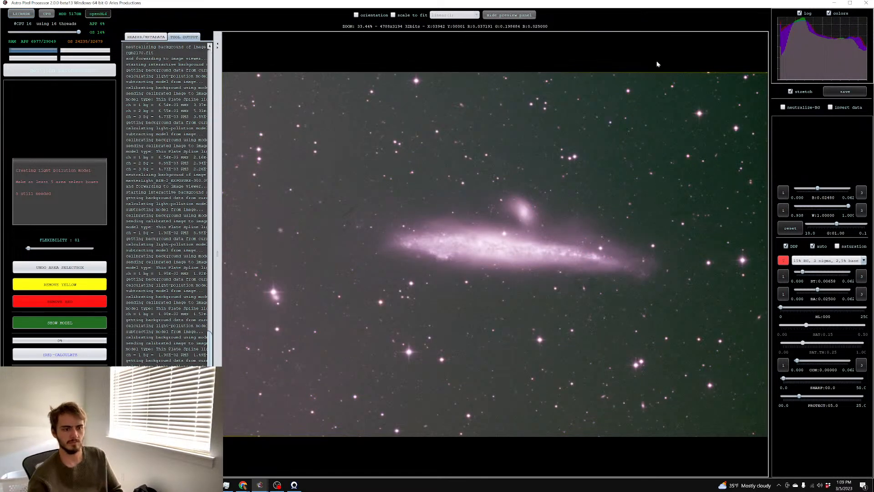
drag(223, 82, 280, 127)
drag(343, 85, 423, 129)
mouse_move(537, 81)
mouse_down()
mouse_move(671, 111)
mouse_move(724, 141)
mouse_up()
scroll(722, 168, down, 1)
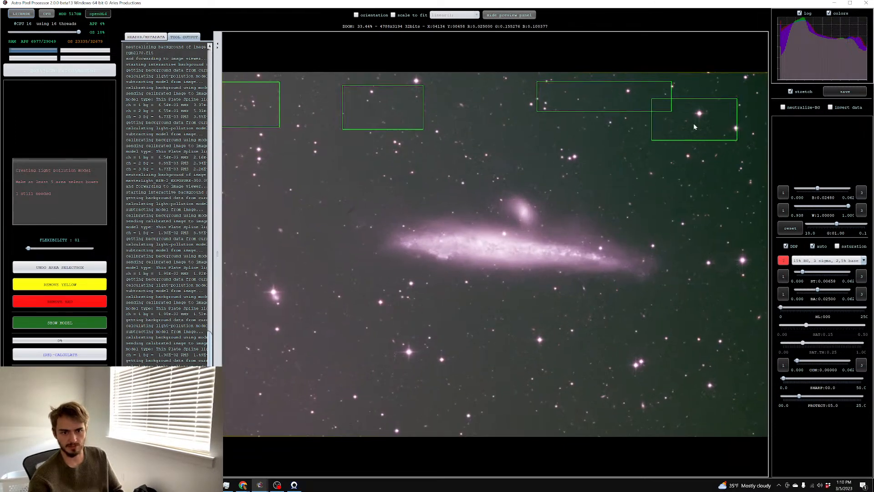
drag(649, 325, 712, 408)
drag(502, 333, 685, 405)
drag(308, 335, 421, 410)
drag(458, 335, 511, 396)
Add more background samples around the galaxy and calculate the light pollution model
drag(330, 248, 283, 262)
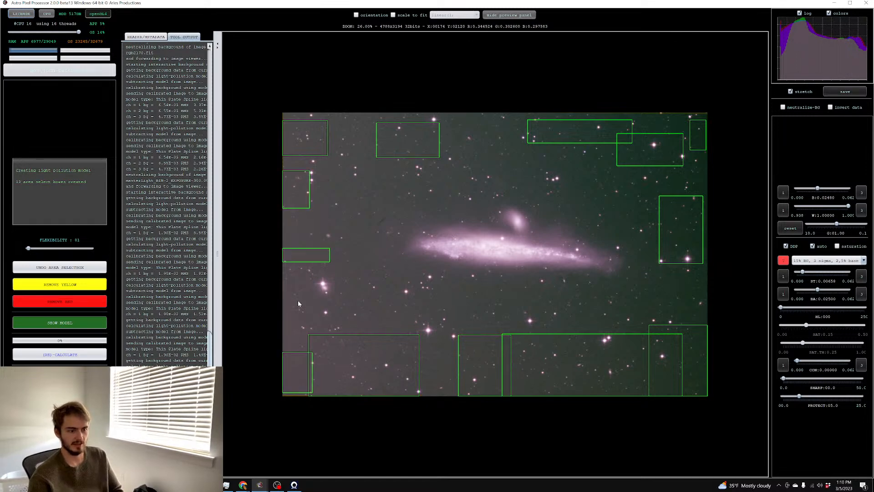
drag(377, 305, 405, 320)
drag(329, 156, 369, 196)
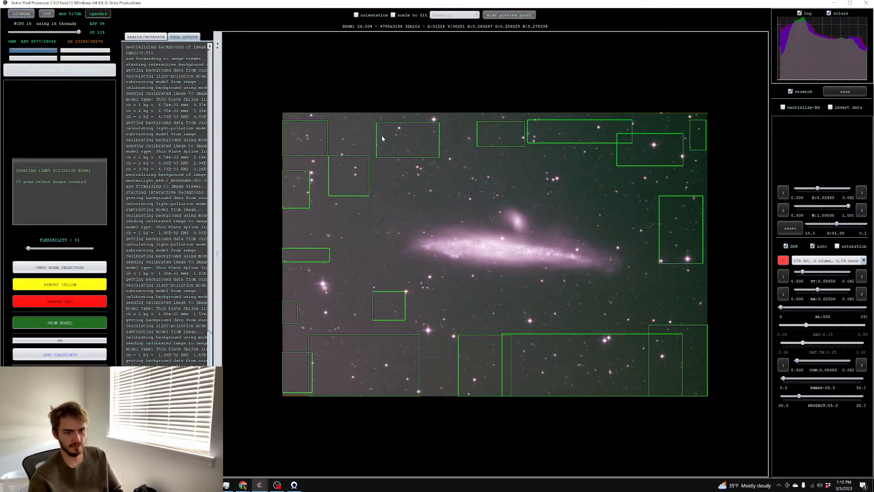
drag(367, 133, 383, 138)
scroll(537, 164, up, 5)
drag(611, 111, 670, 145)
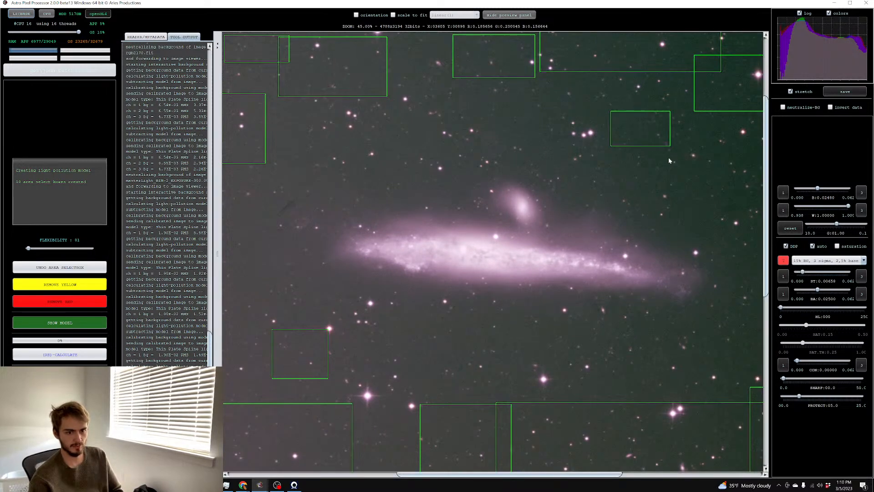
scroll(660, 169, down, 5)
click(87, 355)
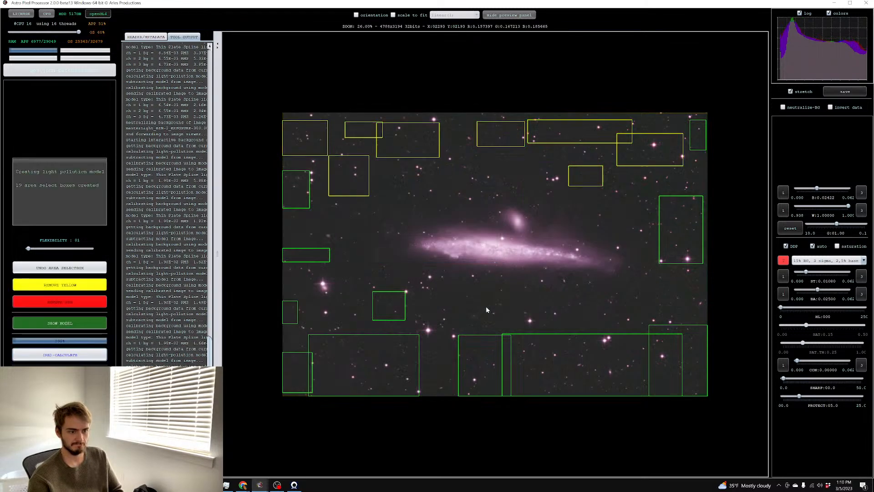
Add three more background samples at the right, lower middle and left, and recalculate the model
drag(633, 288, 674, 311)
drag(443, 341, 515, 378)
drag(301, 230, 294, 222)
click(68, 355)
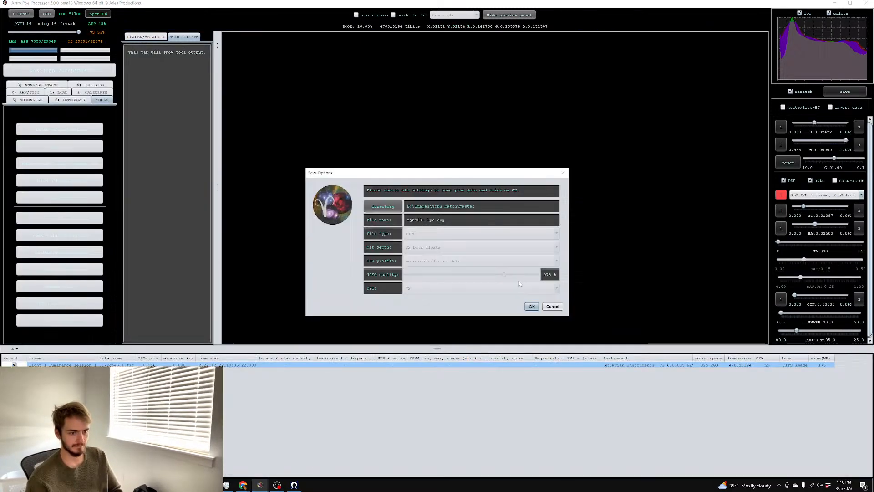
Save the corrected image as rgb4631-lpc-cbg, overwriting the existing file
key(Return)
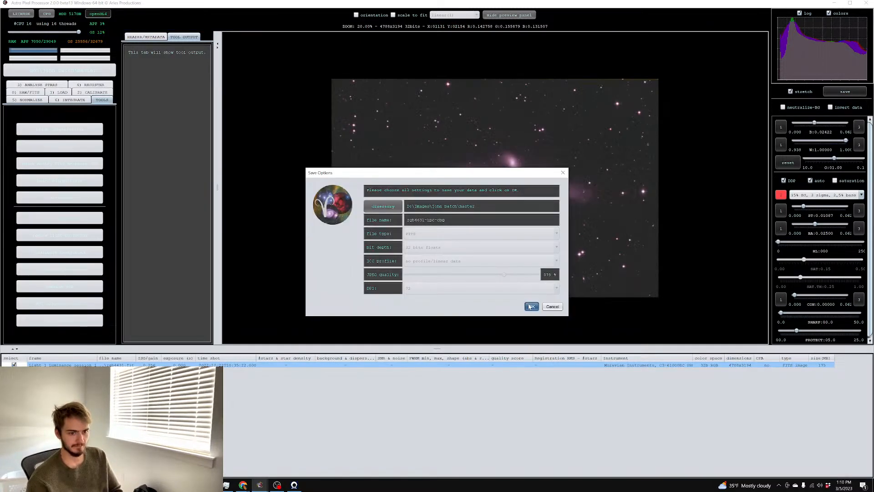
click(407, 279)
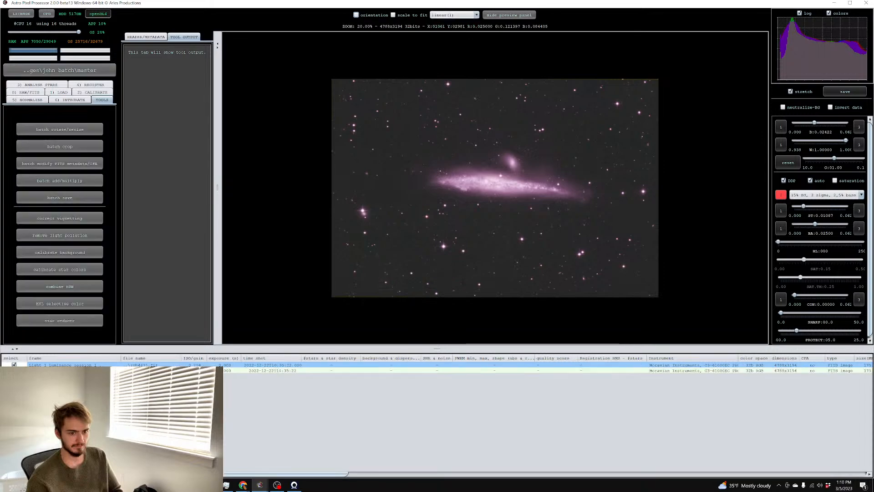
key(alt+Tab)
click(12, 12)
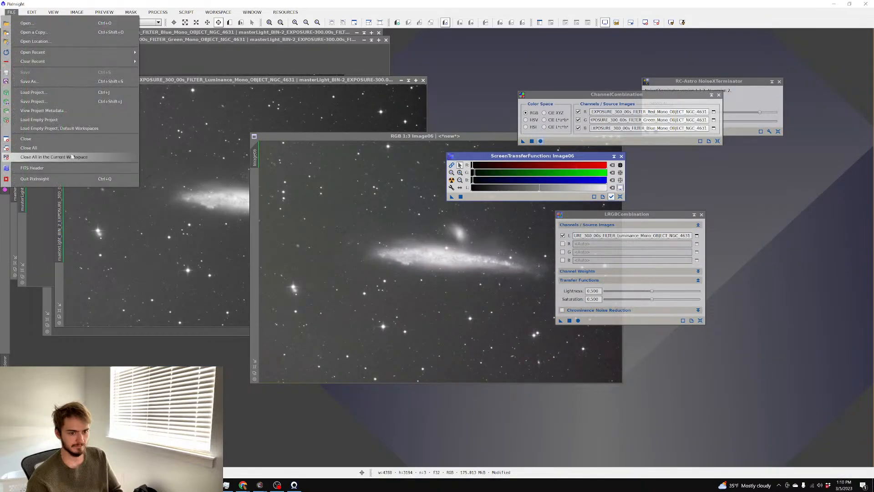
Close all images, then open rgb4631-lpc-cbg and auto-stretch it
click(27, 157)
click(405, 258)
key(ctrl+o)
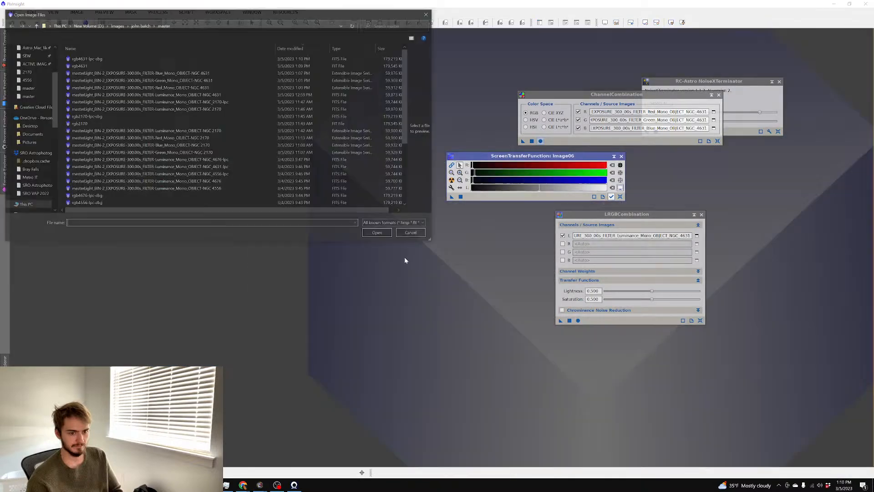
double_click(144, 58)
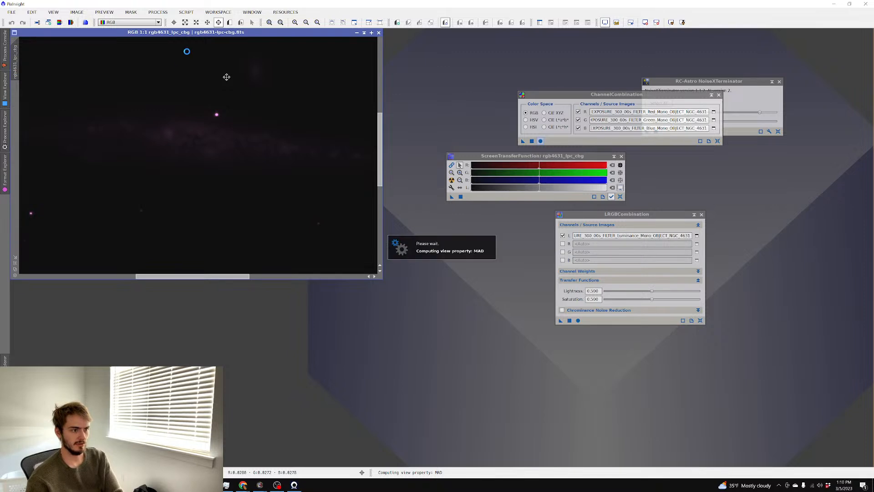
key(ctrl+a)
drag(163, 34, 209, 75)
scroll(232, 97, down, 3)
scroll(222, 89, up, 3)
scroll(231, 96, down, 3)
Trim the image edges with DynamicCrop to 4712×3896 pixels
click(158, 11)
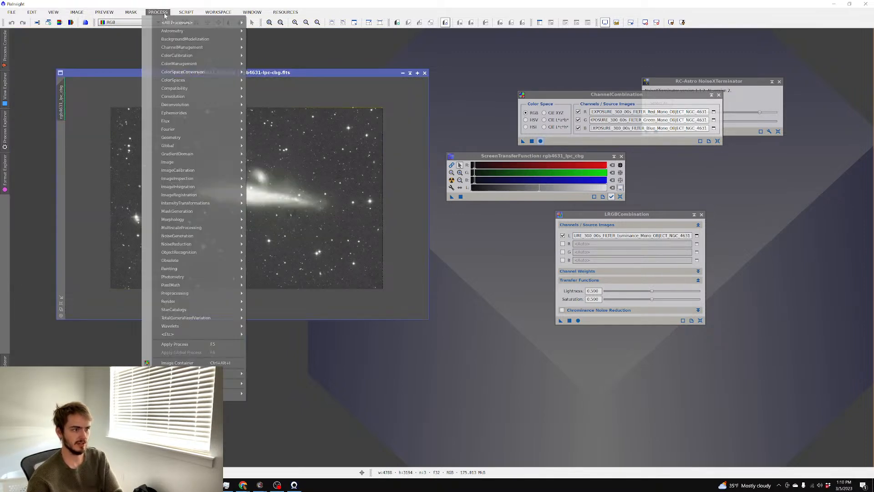
mouse_move(193, 138)
click(277, 155)
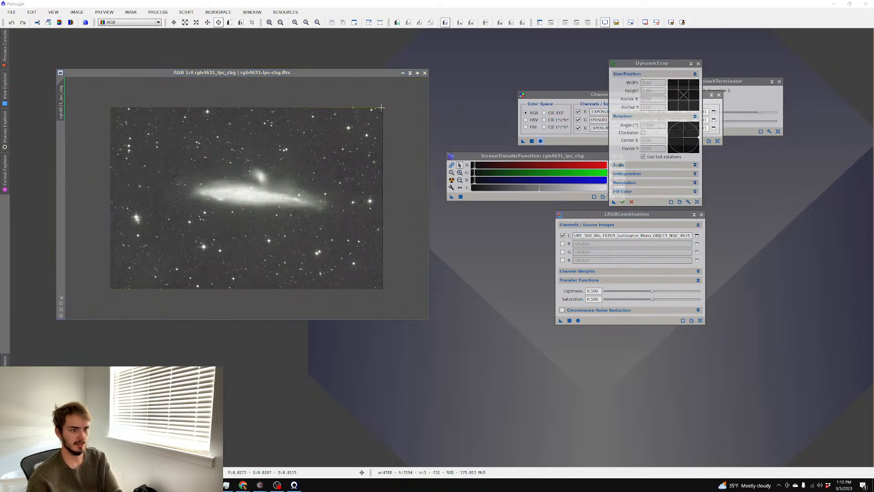
drag(381, 110, 113, 287)
click(623, 202)
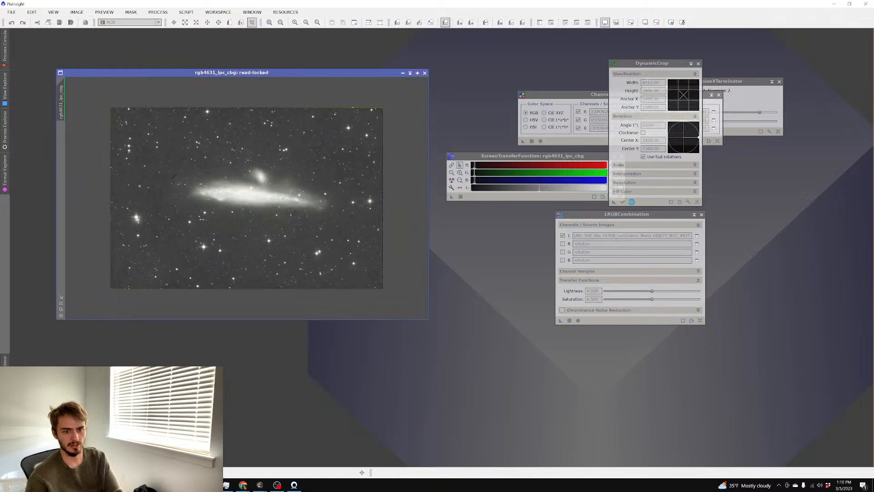
scroll(253, 159, up, 3)
scroll(254, 159, down, 2)
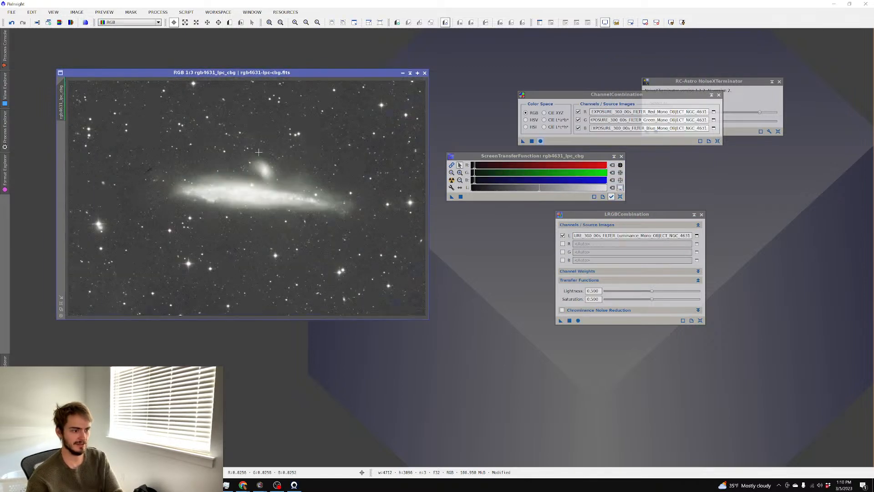
Run the AutoColor script to colour-calibrate the cropped image
click(187, 12)
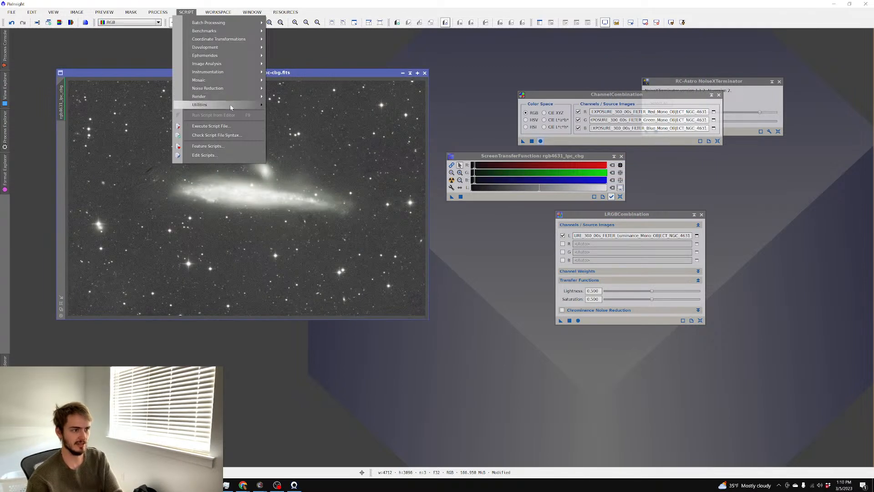
mouse_move(231, 103)
click(304, 92)
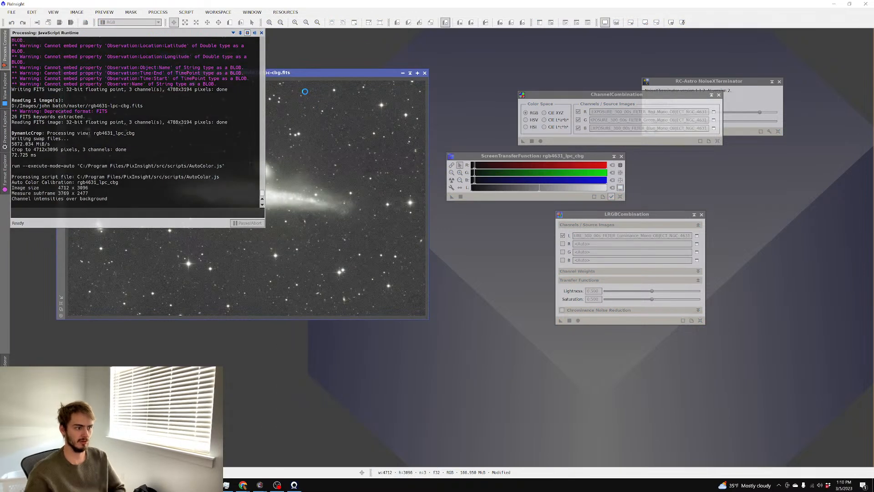
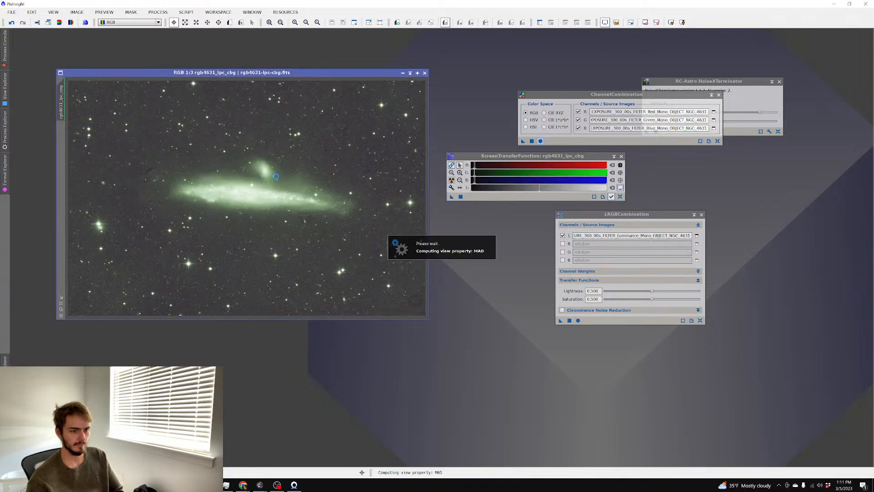
Draw a preview box around the galaxy, then show Preview01 darker and maximized
scroll(246, 179, up, 2)
scroll(246, 180, down, 2)
click(230, 22)
drag(157, 146, 357, 232)
click(61, 139)
scroll(156, 151, down, 3)
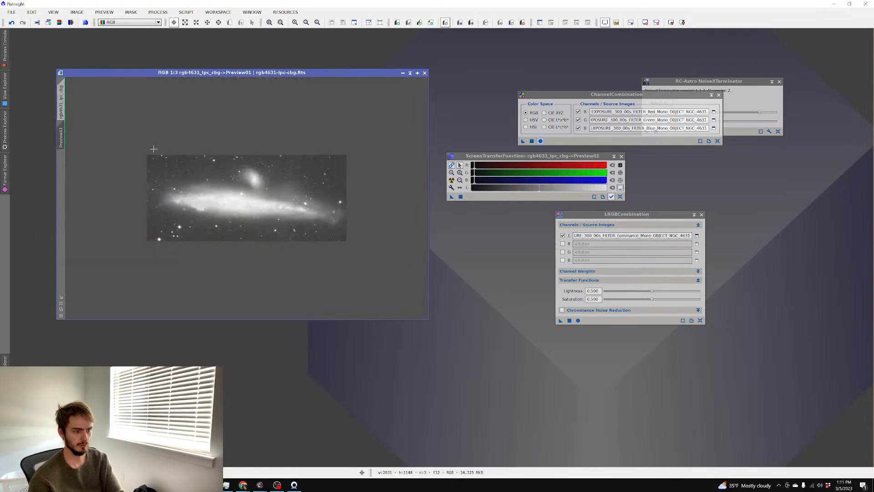
scroll(157, 151, up, 5)
scroll(157, 151, down, 2)
drag(475, 182, 476, 182)
scroll(325, 181, up, 1)
scroll(326, 175, down, 2)
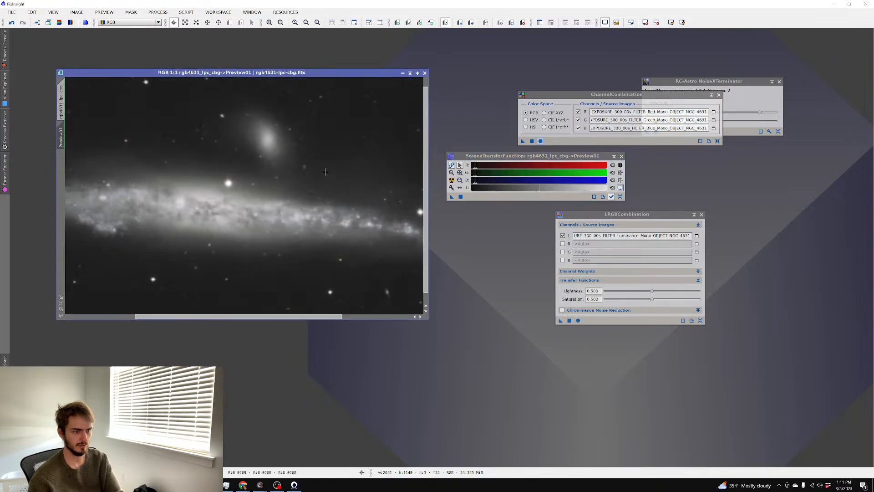
click(417, 73)
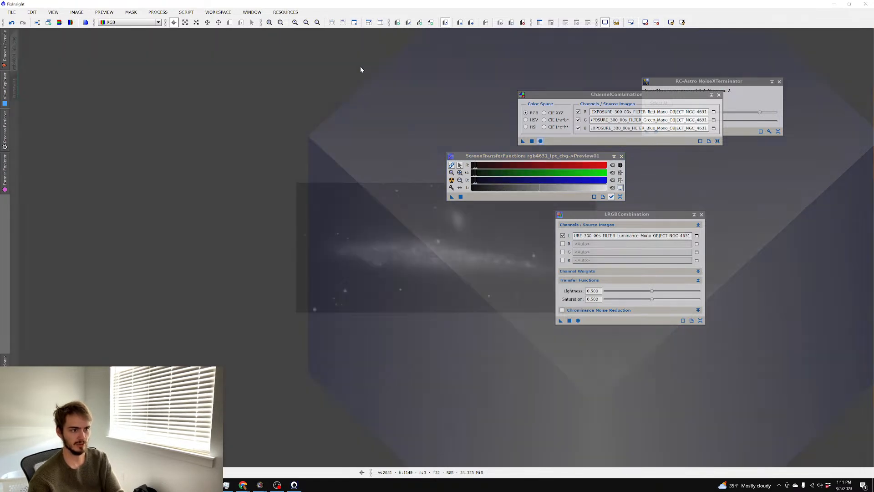
Close the ChannelCombination, NoiseXTerminator and LRGBCombination windows
scroll(300, 112, up, 3)
scroll(300, 113, down, 1)
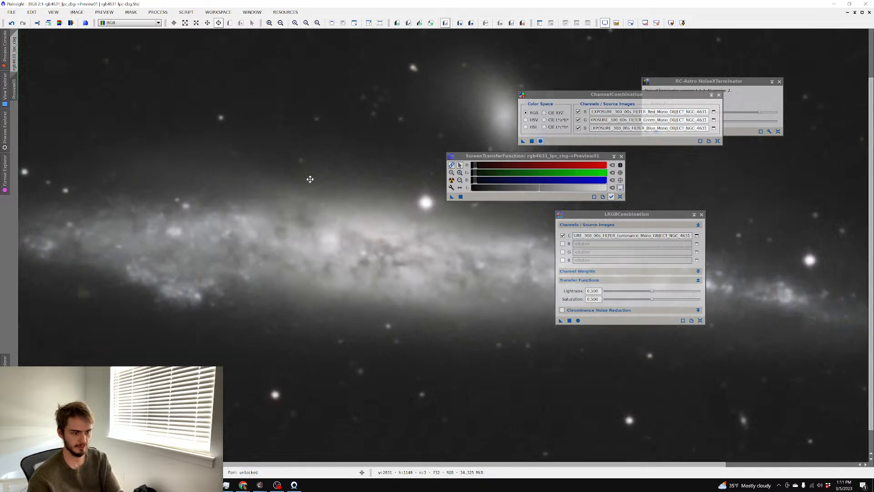
click(719, 95)
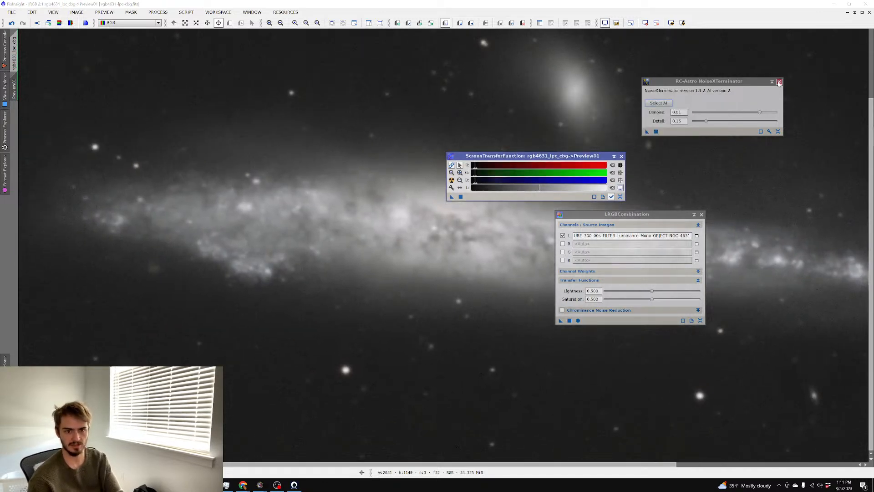
click(780, 81)
click(702, 214)
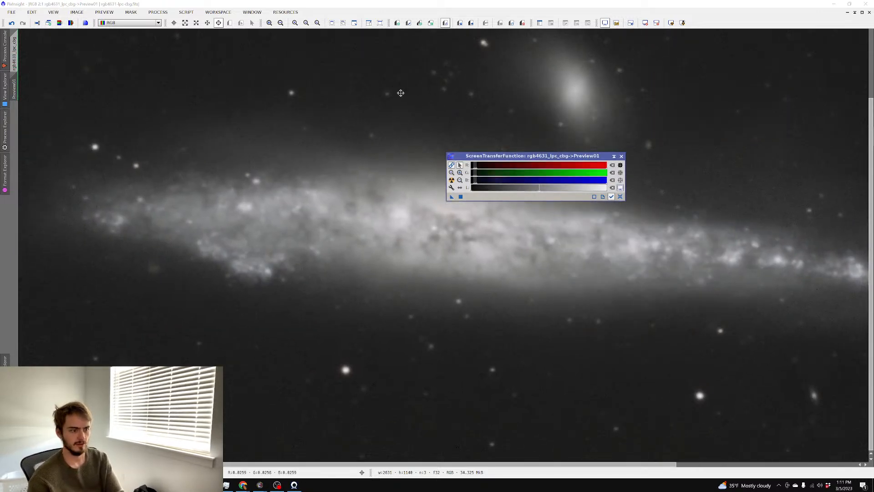
click(158, 12)
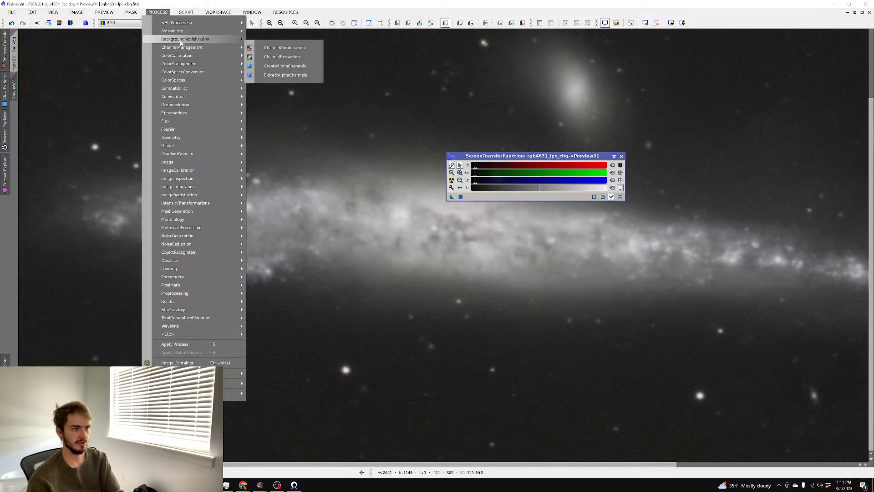
Open BlurXTerminator, place it beside the STF window, and apply it to Preview01
mouse_move(178, 23)
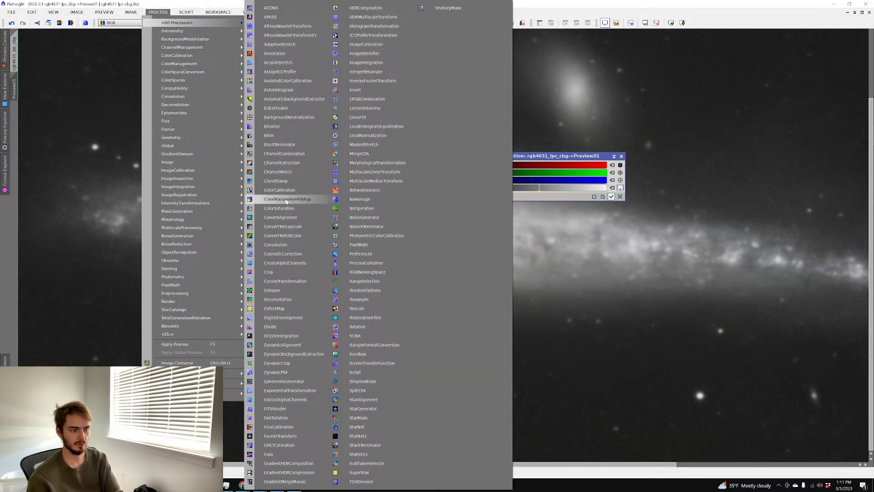
click(279, 145)
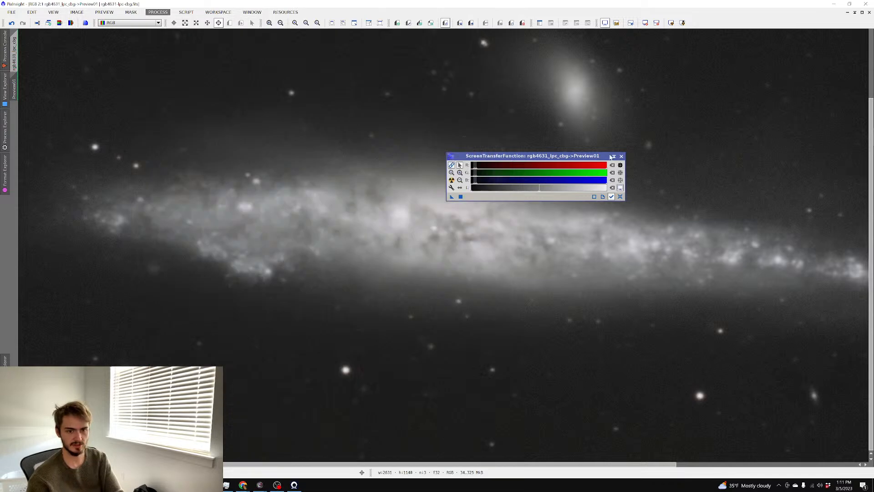
drag(496, 157, 712, 82)
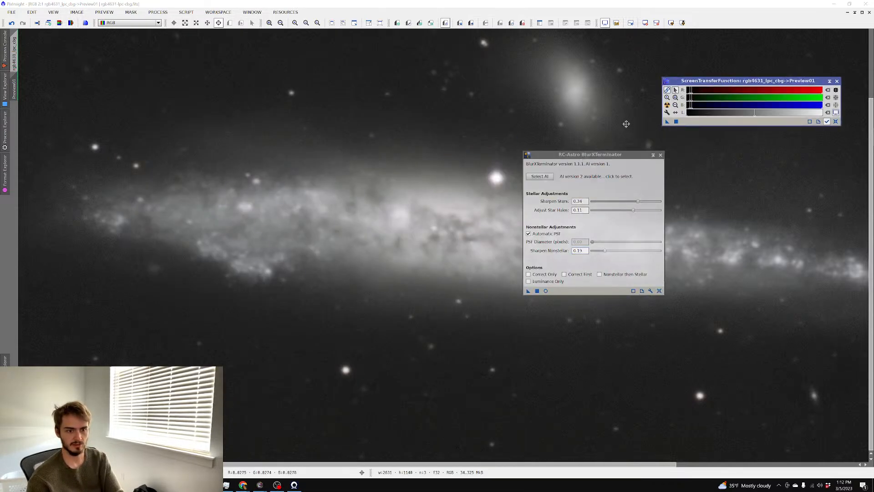
drag(586, 154, 674, 95)
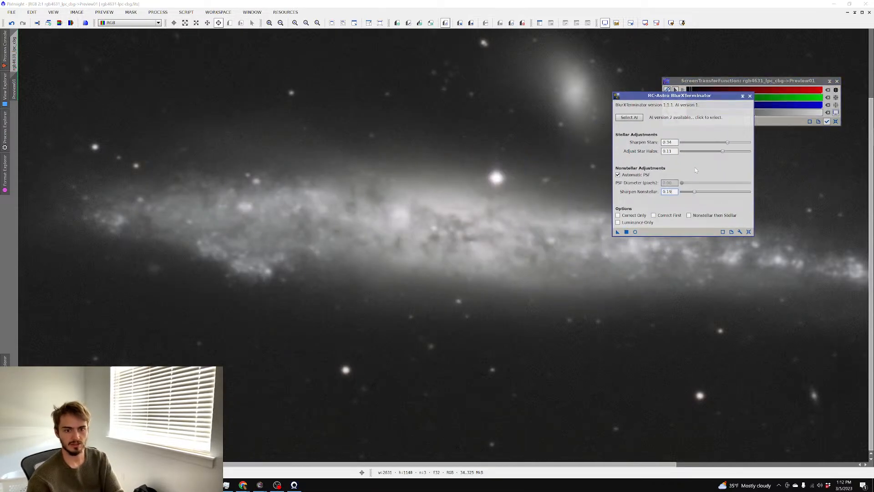
click(626, 232)
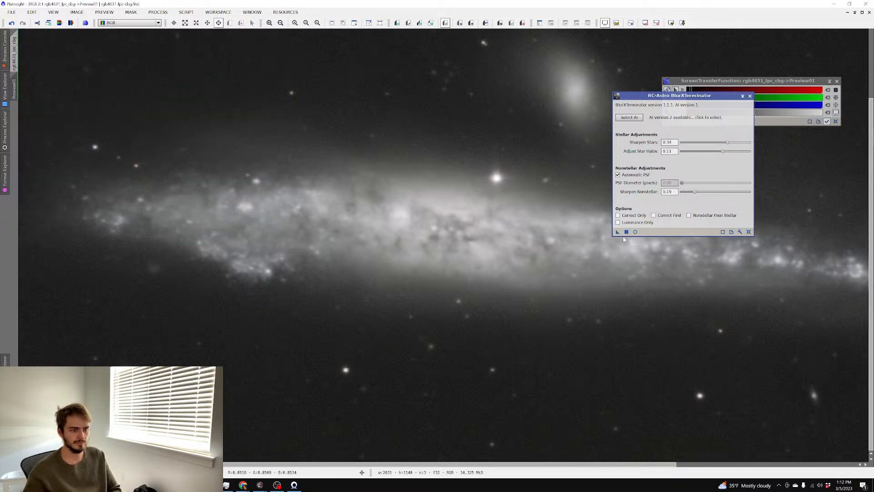
Rerun BlurXTerminator on the preview with Sharpen Stars 0.39 and Sharpen Nonstellar 0.38
scroll(482, 211, up, 2)
scroll(482, 211, down, 2)
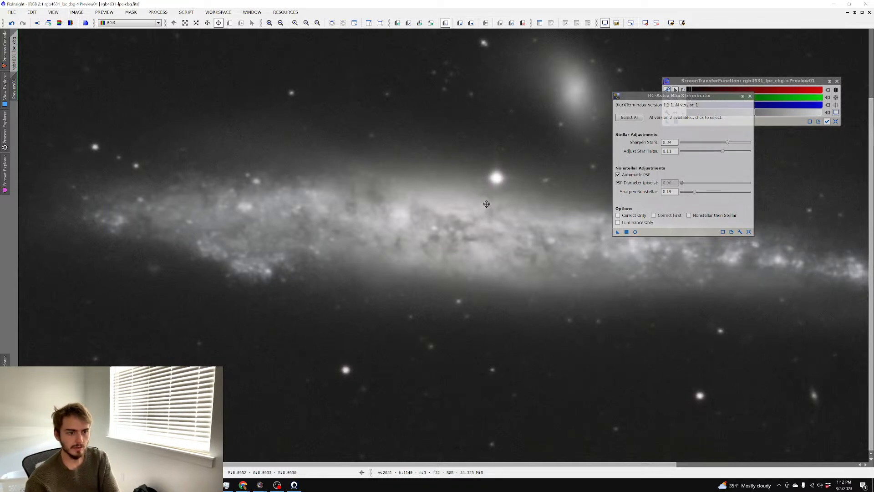
drag(729, 143, 734, 142)
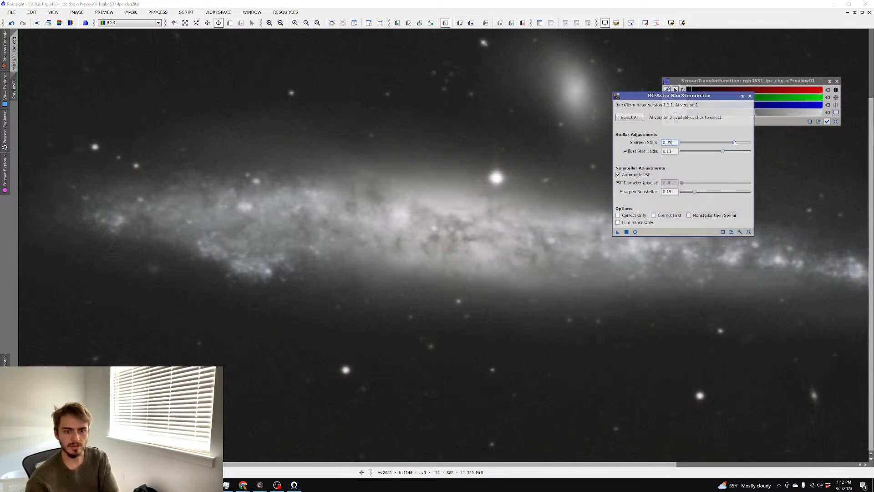
drag(695, 192, 707, 192)
drag(618, 232, 591, 222)
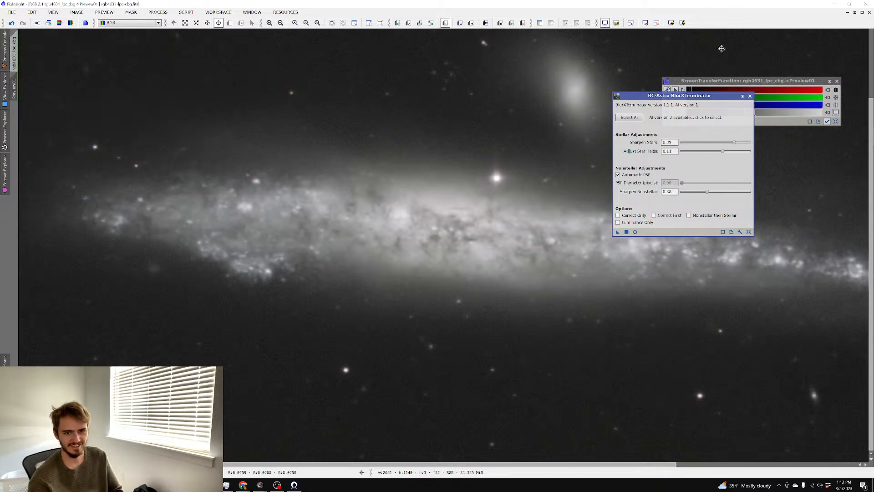
Darken the preview stretch and rerun BlurXTerminator with Nonstellar 0.11, Stars 0.31, Halos 0.05
click(711, 89)
drag(692, 93, 693, 94)
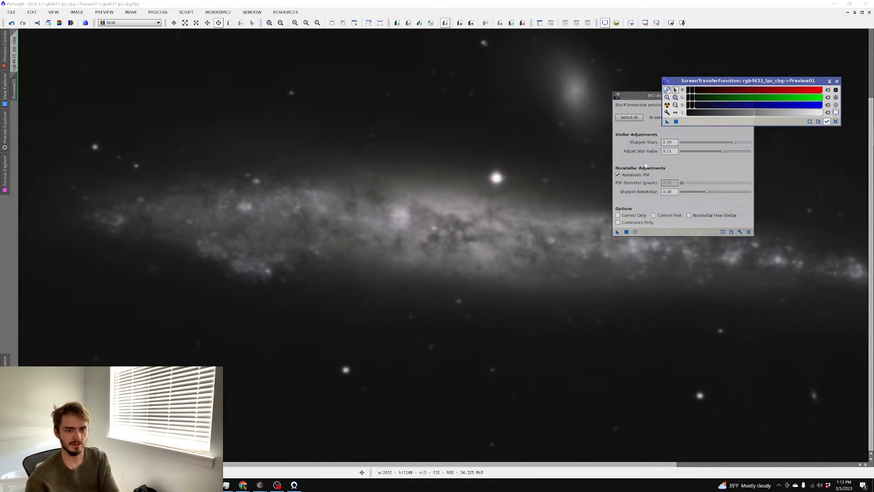
drag(707, 194, 697, 188)
drag(735, 145, 723, 145)
drag(723, 151, 719, 152)
click(626, 232)
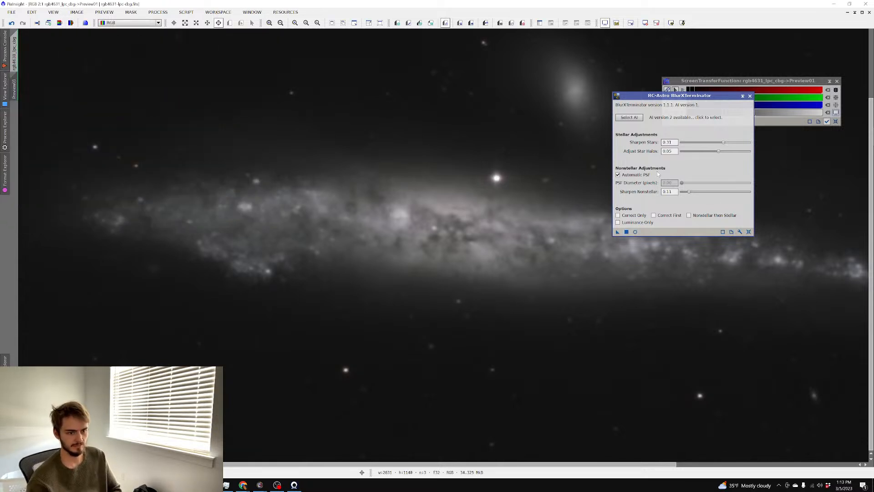
Set Sharpen Nonstellar 0.20 and Sharpen Stars 0.29, then switch to the full rgb4631_lpc_cbg image
scroll(489, 245, up, 1)
scroll(490, 244, down, 2)
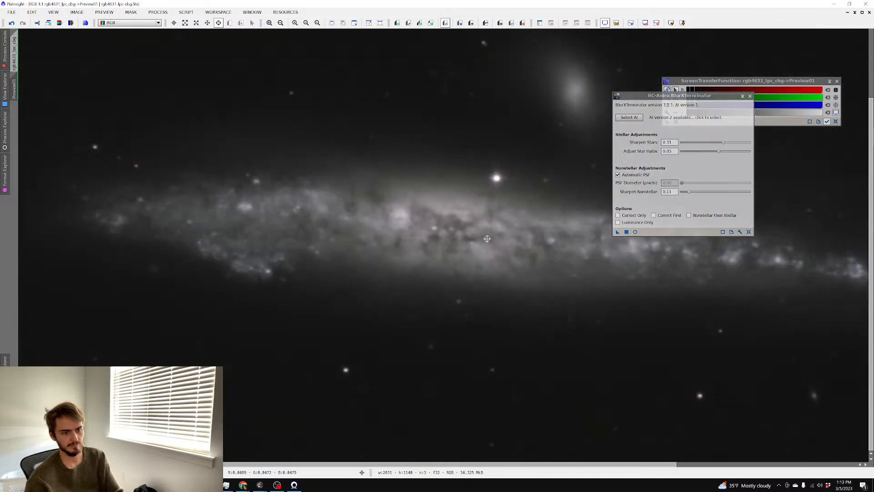
scroll(484, 238, up, 1)
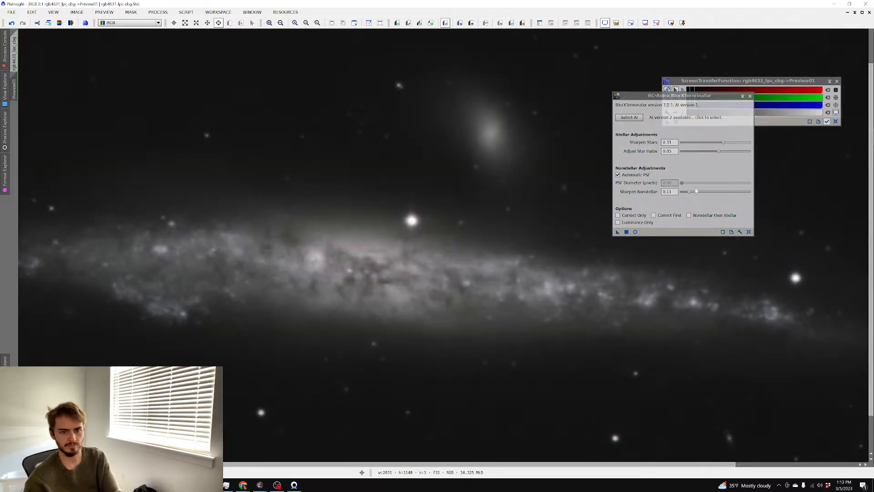
drag(691, 194, 699, 190)
drag(724, 145, 721, 145)
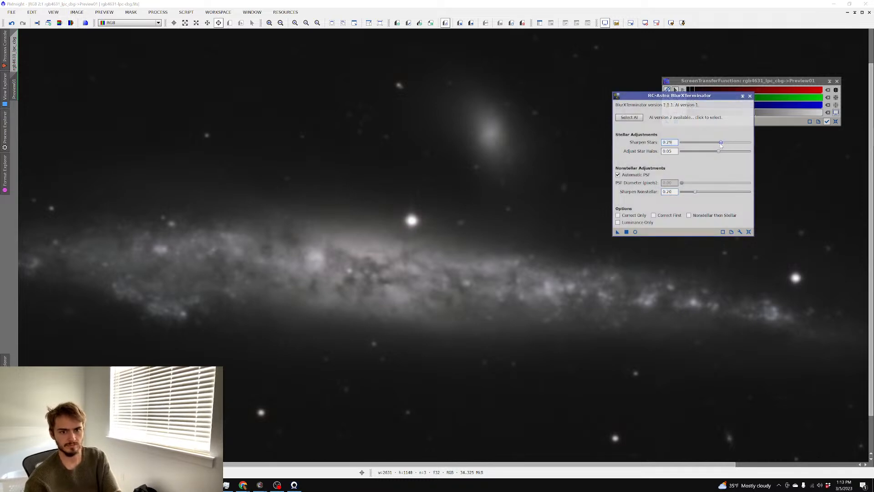
click(14, 53)
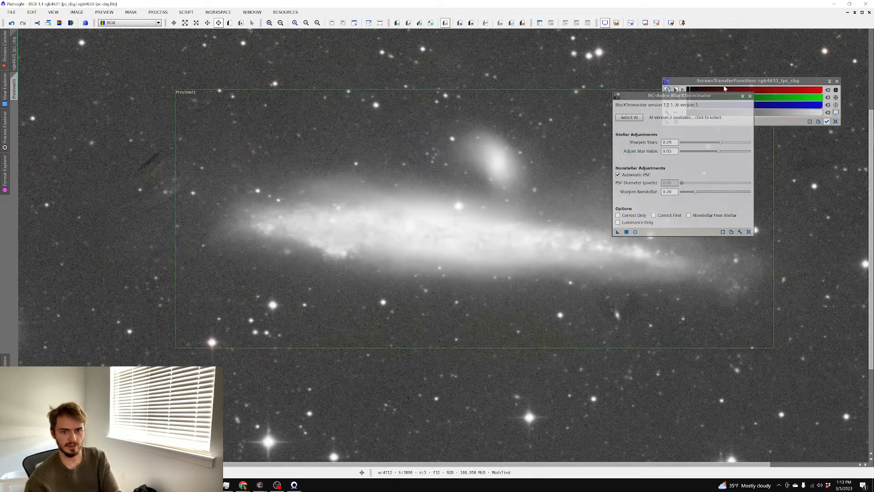
Darken the full image's stretch, run BlurXTerminator on it, and bring up AstroBin in the browser
click(724, 90)
drag(691, 106, 694, 108)
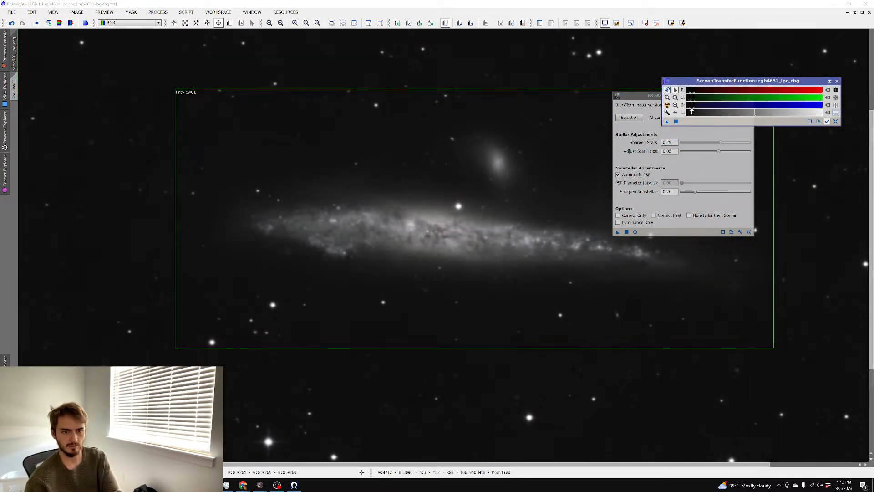
click(618, 232)
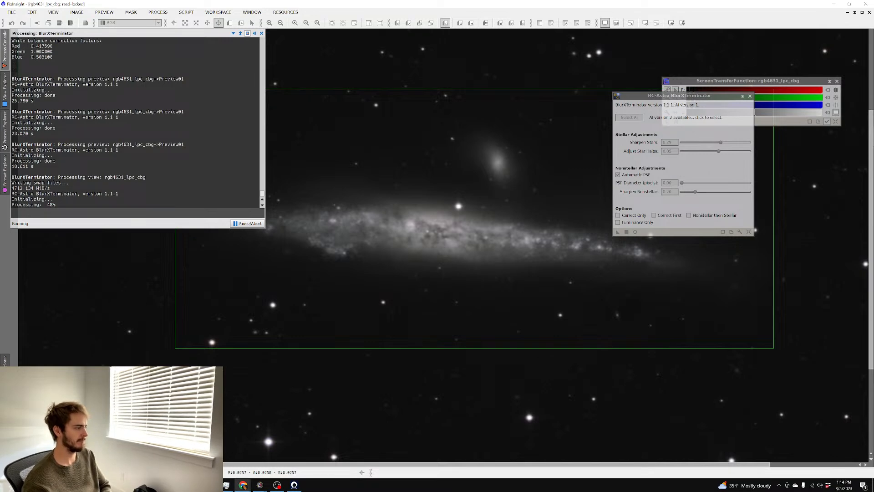
drag(0, 182, 218, 1)
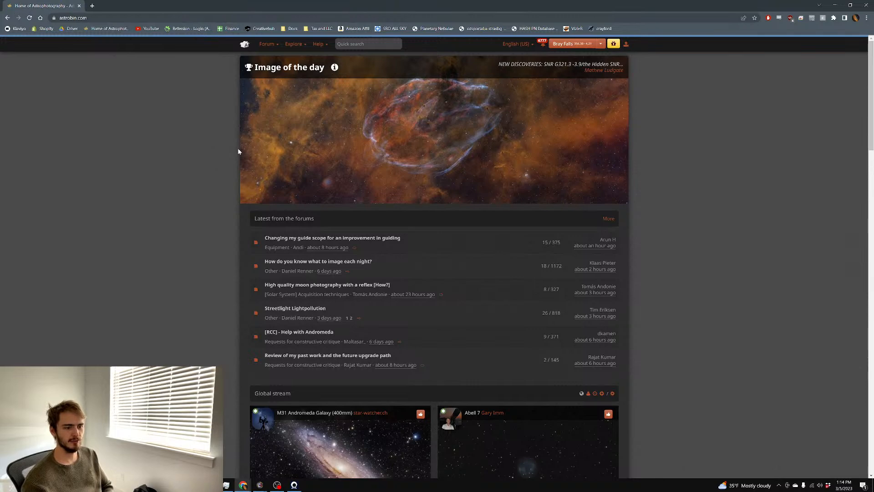
Scroll the AstroBin feed and open the Sh2-240 mosaic image page
scroll(212, 134, down, 3)
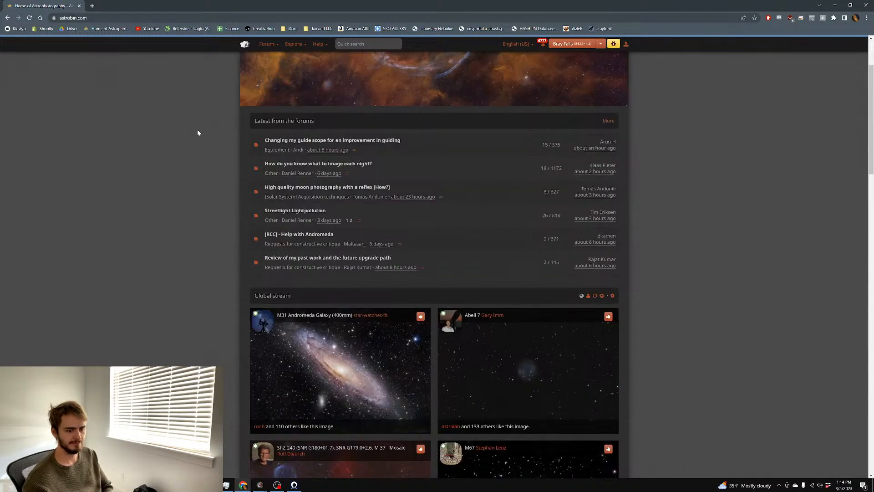
scroll(198, 133, down, 3)
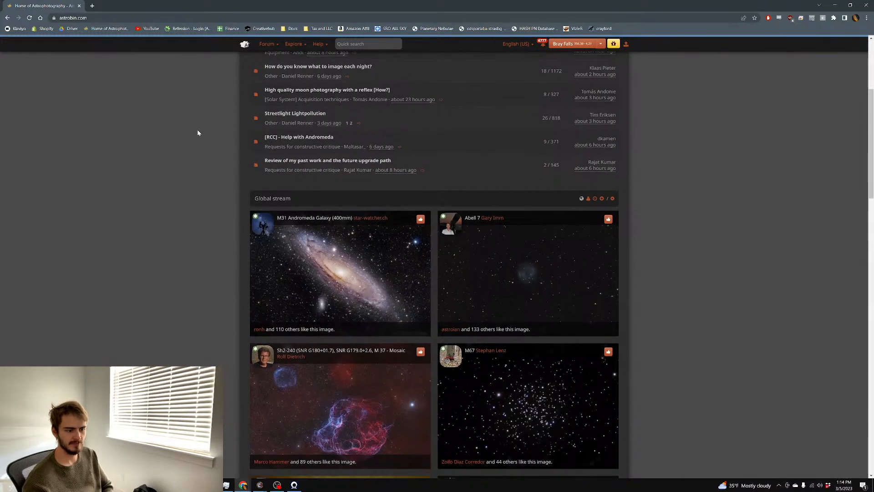
scroll(198, 133, down, 2)
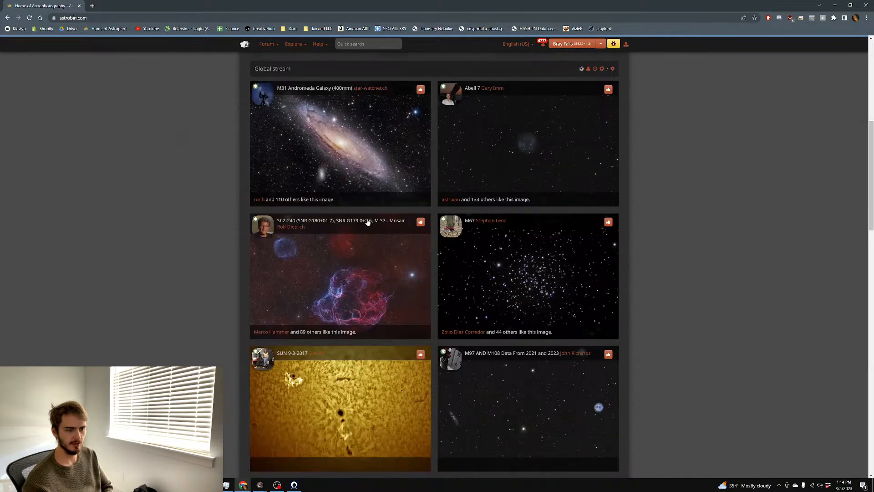
scroll(366, 222, down, 1)
click(346, 205)
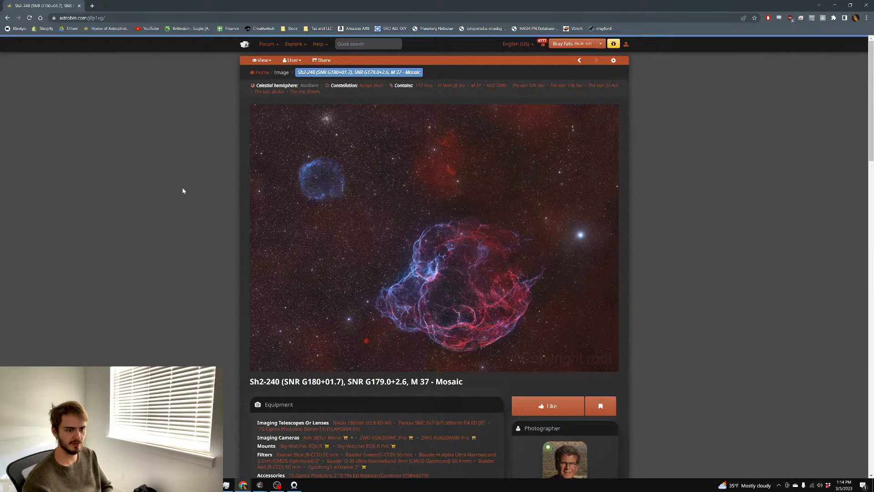
scroll(209, 174, down, 6)
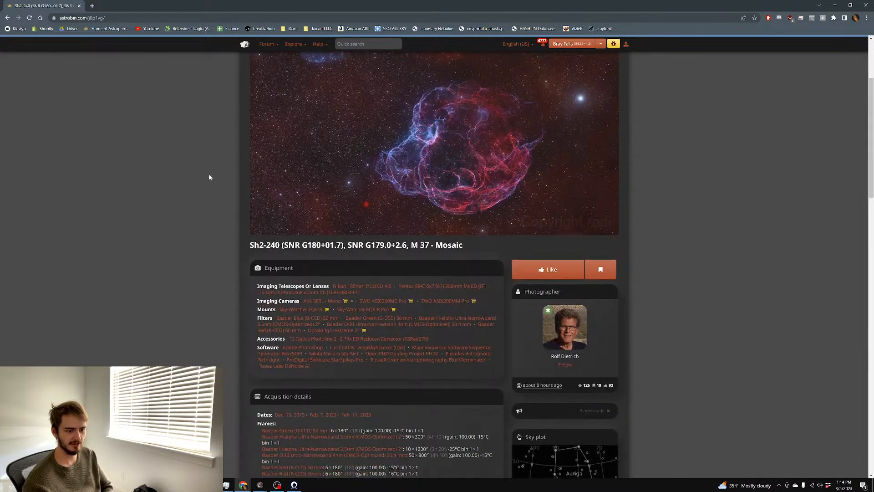
scroll(209, 178, down, 5)
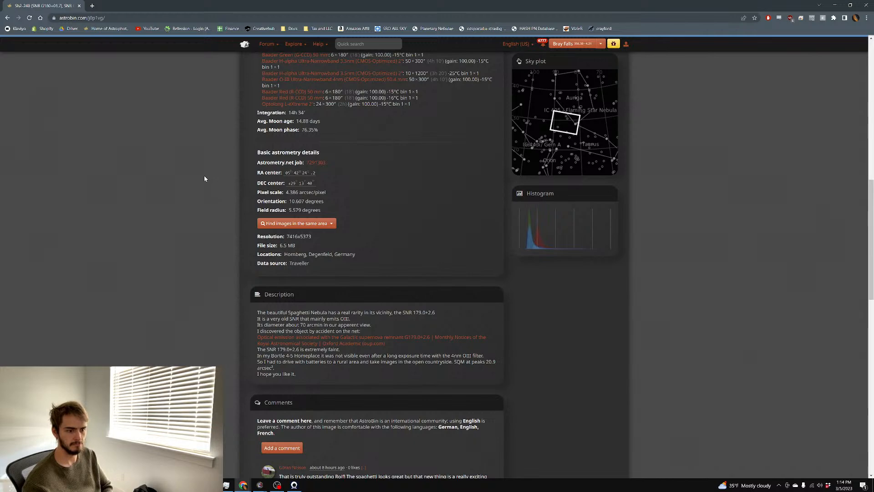
scroll(204, 177, down, 7)
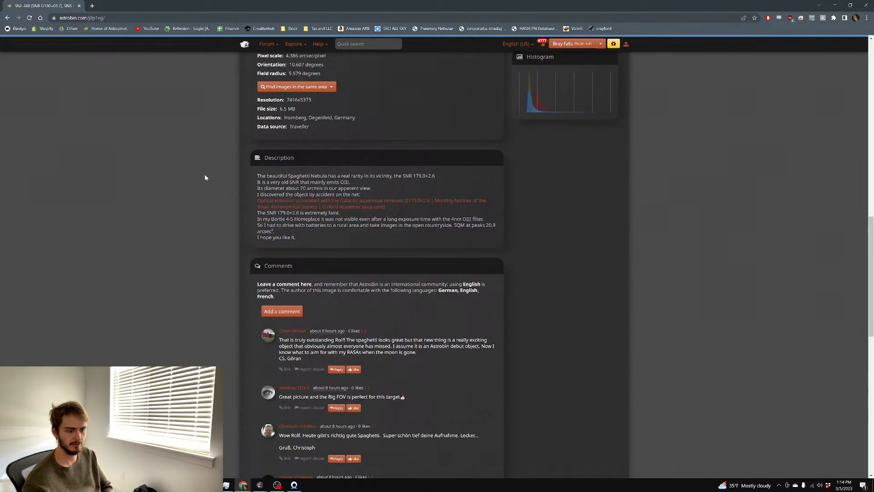
scroll(205, 175, up, 8)
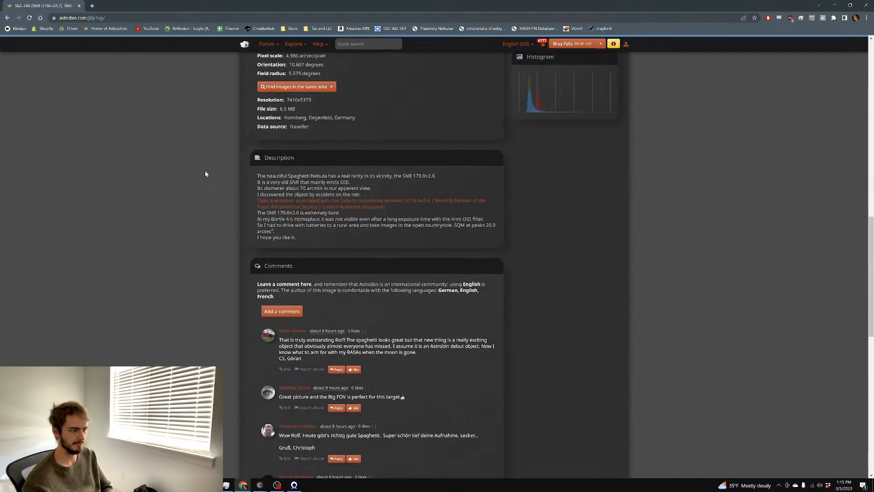
scroll(205, 174, up, 10)
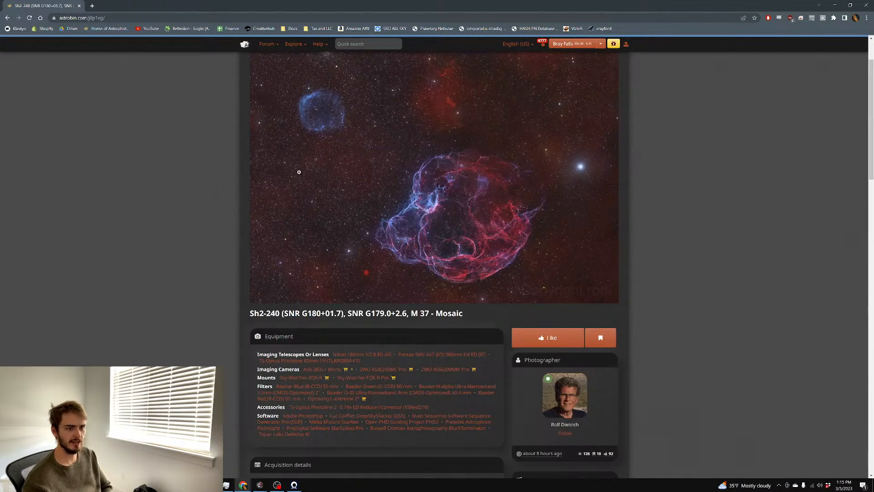
Inspect the Sh2-240 mosaic at full resolution, then go back to its image page
click(346, 174)
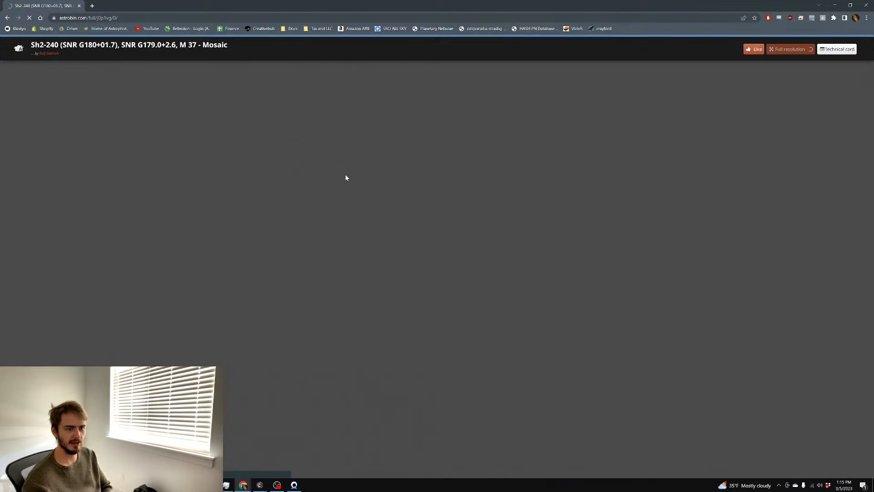
scroll(270, 179, down, 2)
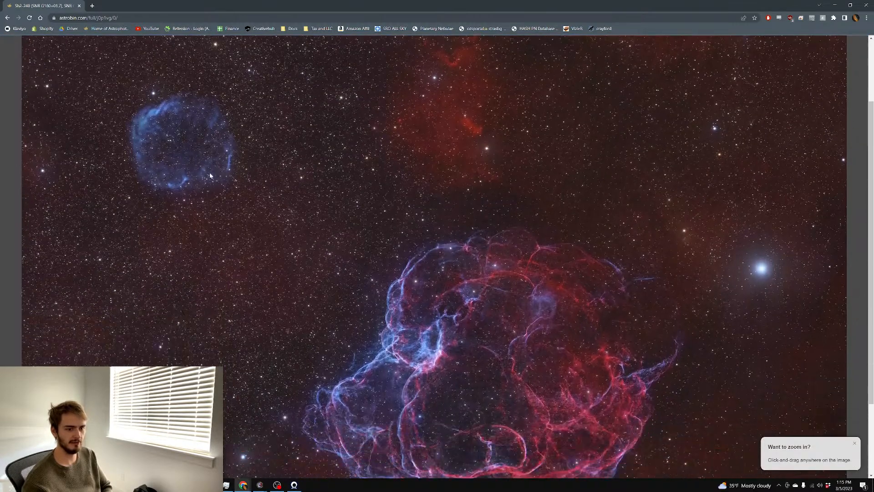
scroll(162, 133, up, 1)
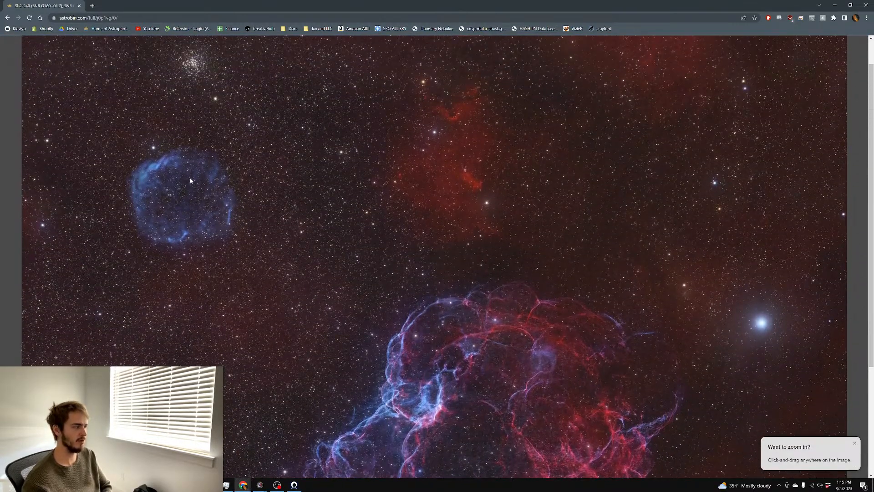
scroll(231, 145, down, 3)
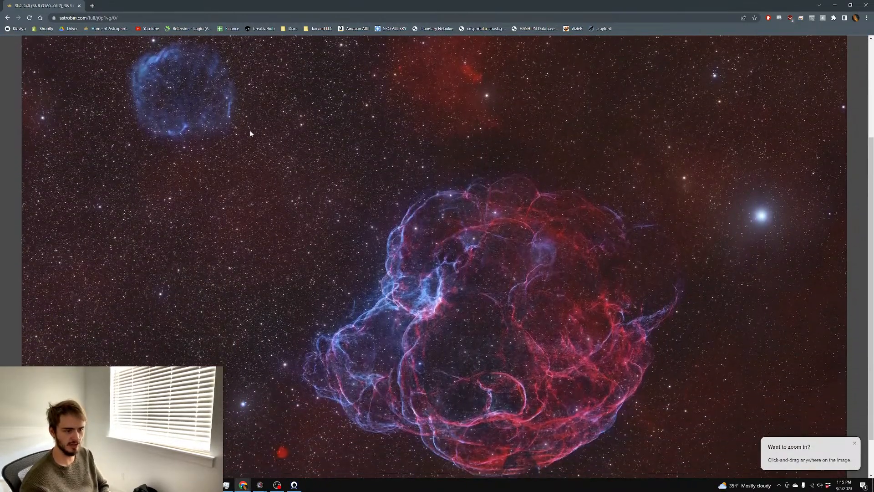
scroll(236, 164, up, 3)
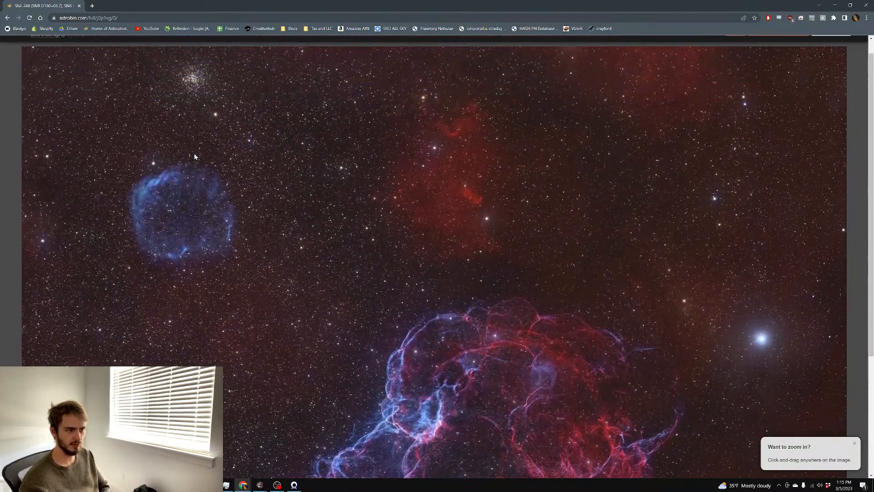
scroll(228, 199, up, 1)
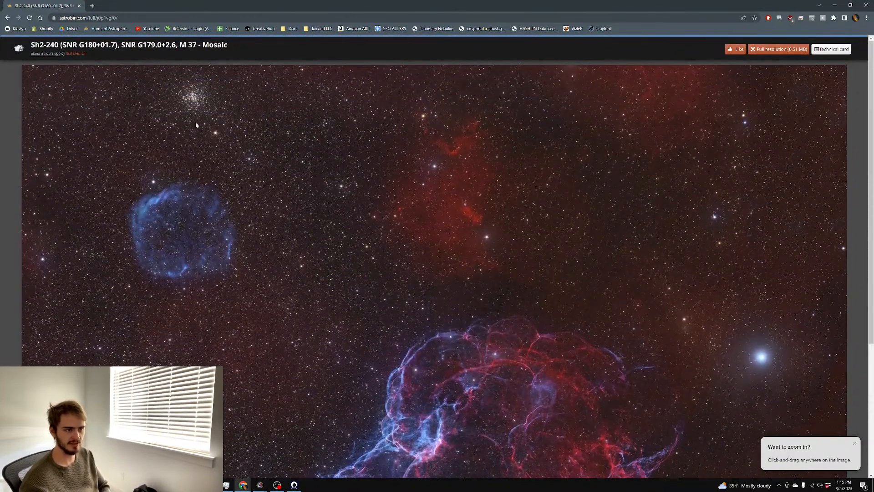
scroll(173, 114, down, 3)
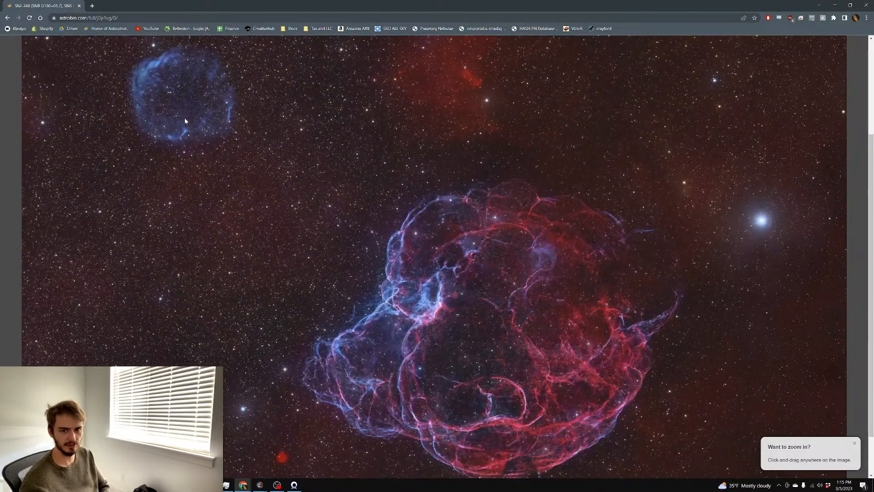
click(7, 17)
Post 'Very cool to see the SNR bubble! When I saw it in my photo I thought I had discovered something new'
scroll(159, 125, down, 15)
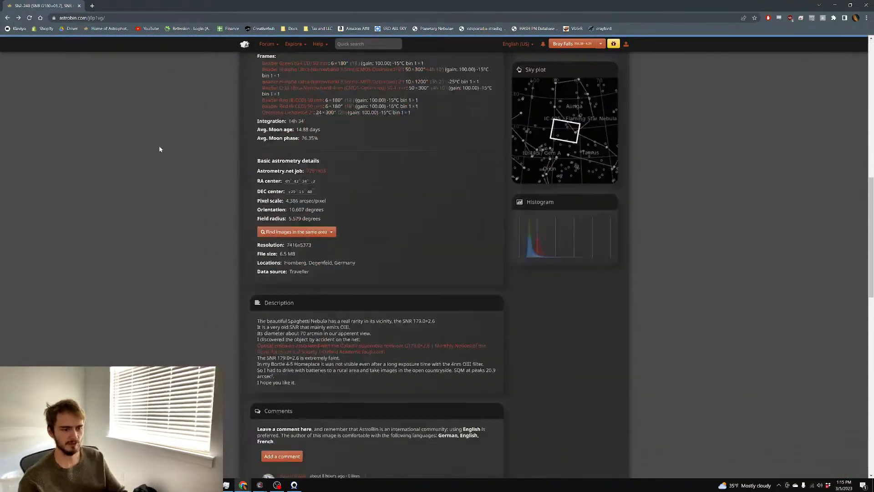
click(285, 209)
text(Very cool t)
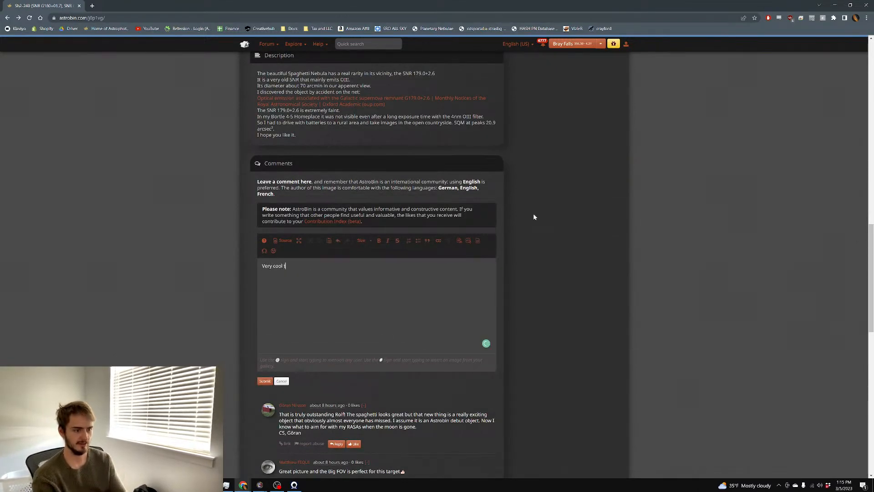
text(o see the)
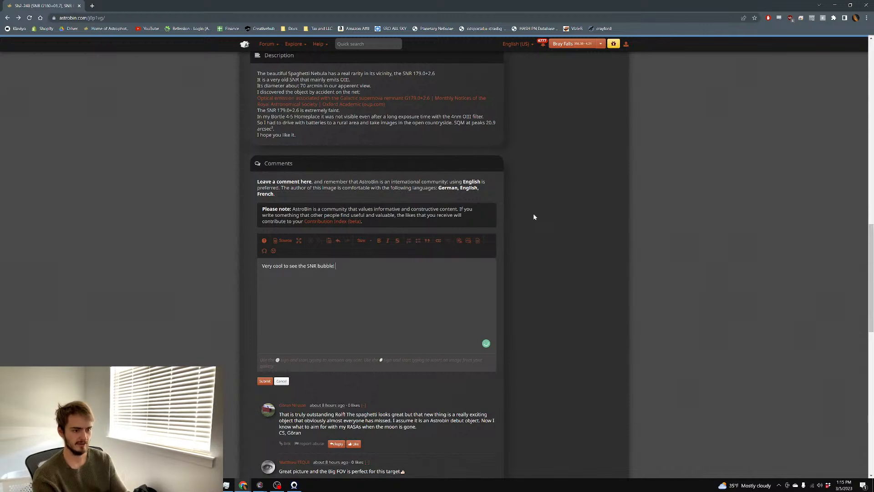
text( SNR bubble!)
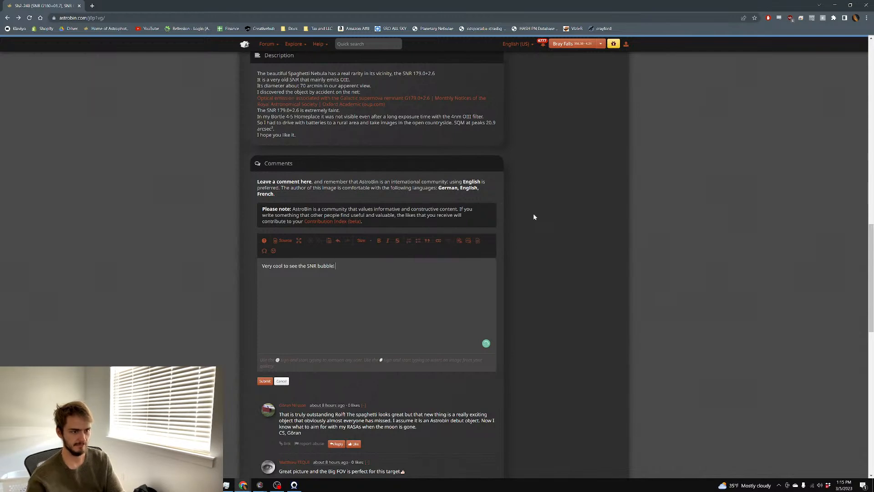
scroll(554, 274, up, 1)
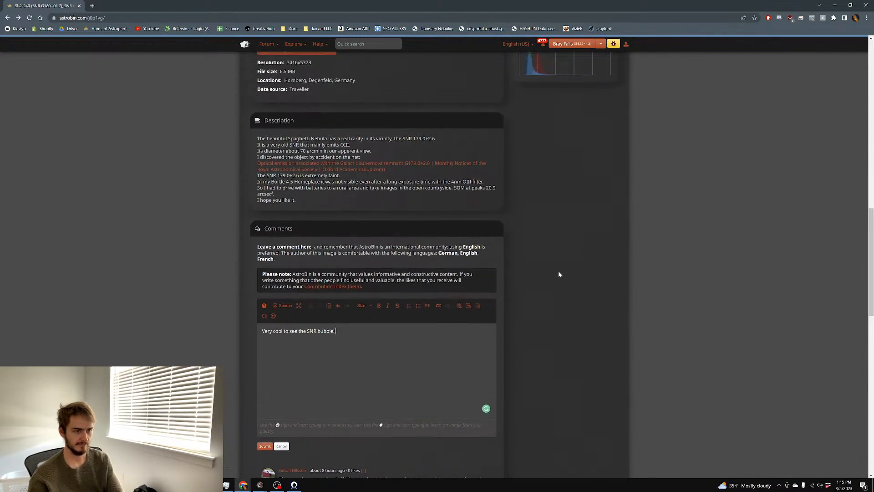
scroll(560, 271, down, 1)
text(When I saw it in my pho)
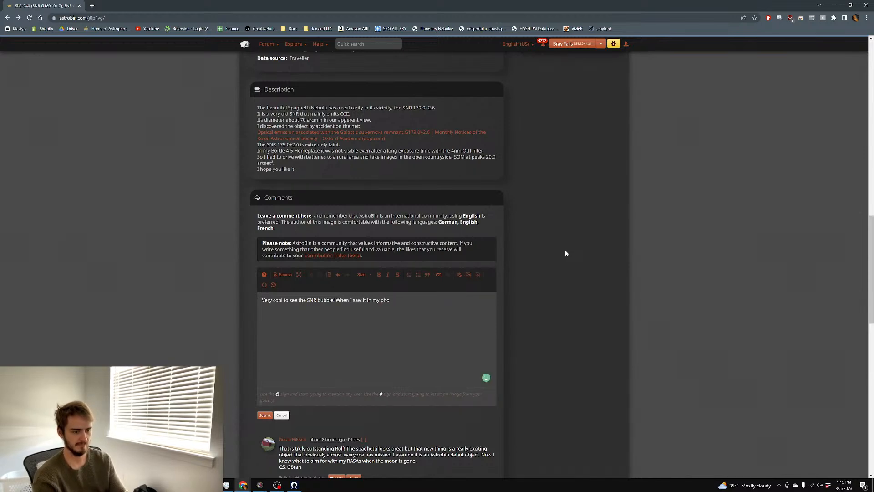
text(to I thought I had discove)
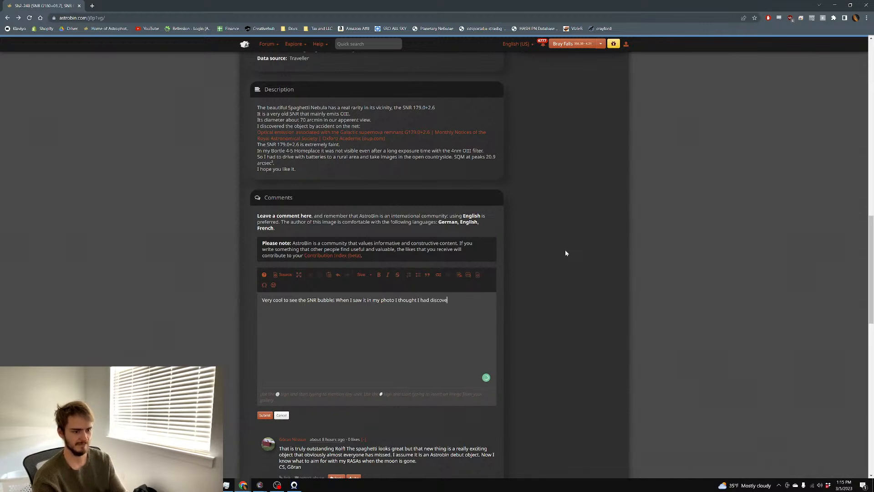
text(red something new)
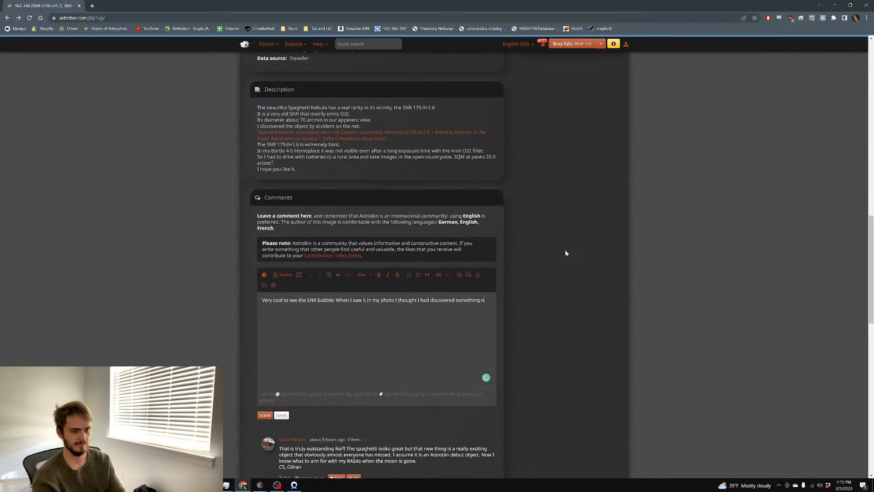
click(260, 416)
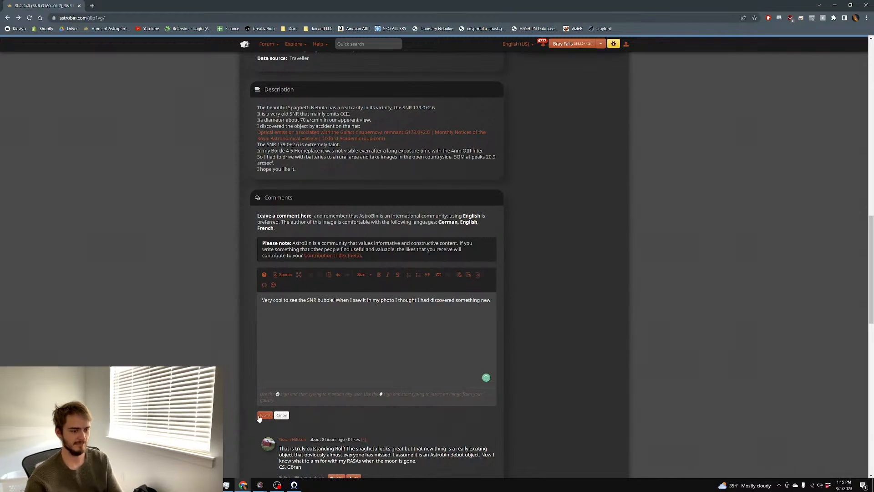
scroll(594, 236, up, 15)
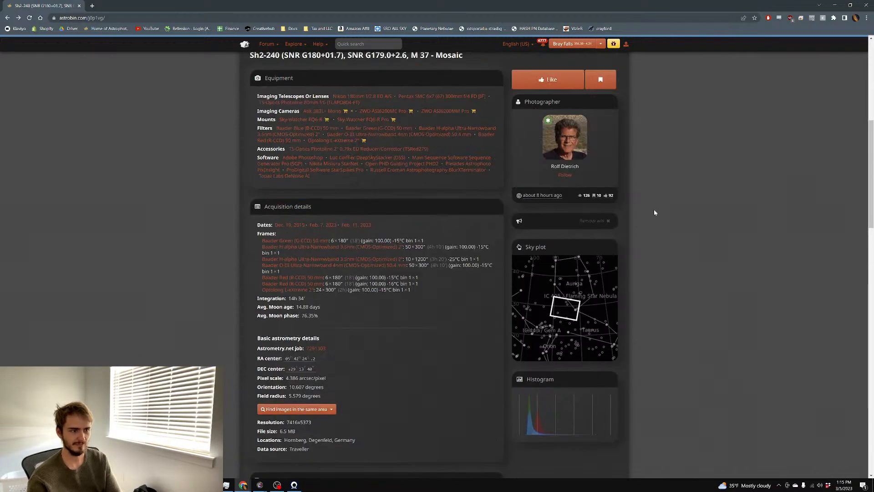
scroll(533, 132, down, 20)
Open your Auriga Narrowband Mosaic from your gallery in full-size view
click(568, 46)
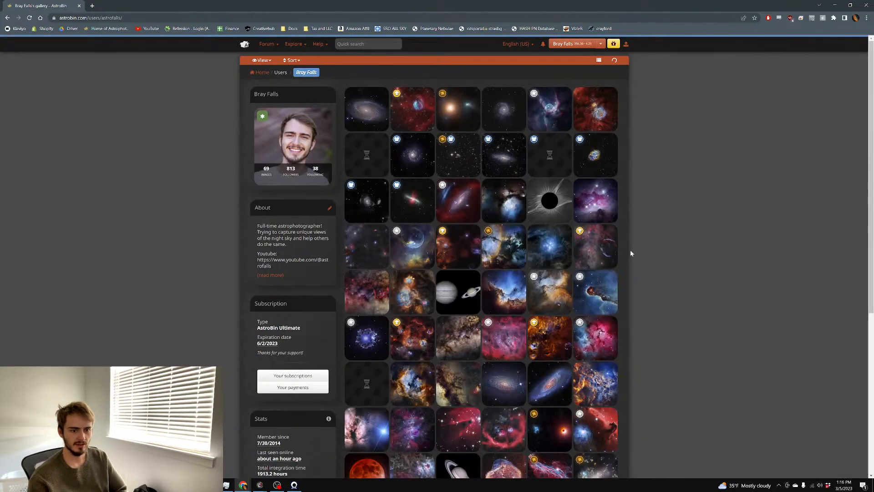
click(467, 251)
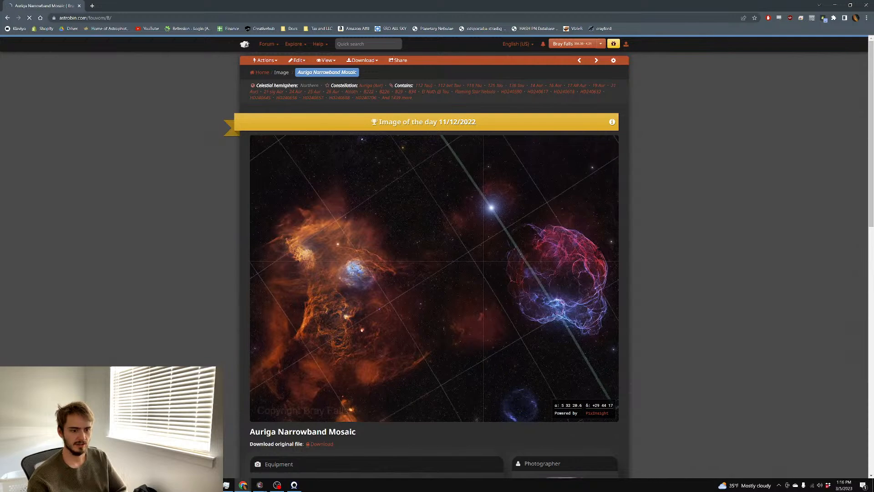
scroll(526, 373, down, 2)
mouse_move(521, 348)
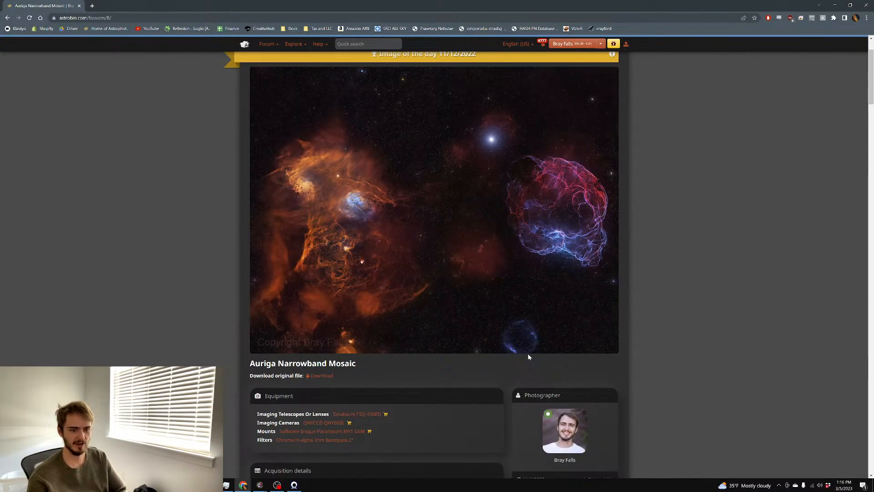
click(537, 337)
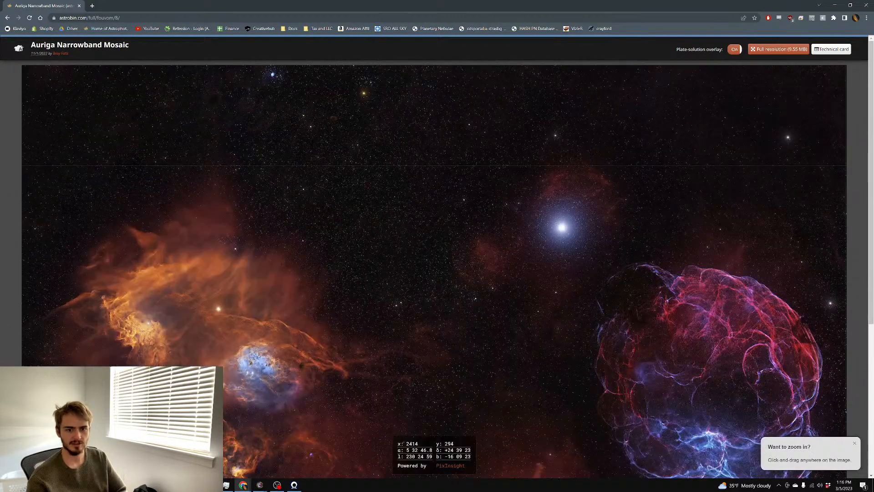
Look over the full-size Auriga mosaic, then go back twice to the Sh2-240 page
scroll(437, 255, down, 3)
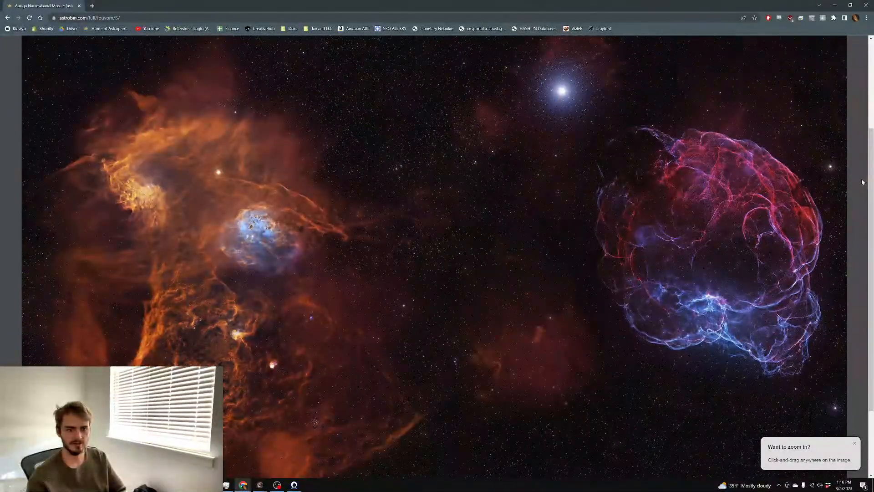
scroll(861, 179, down, 2)
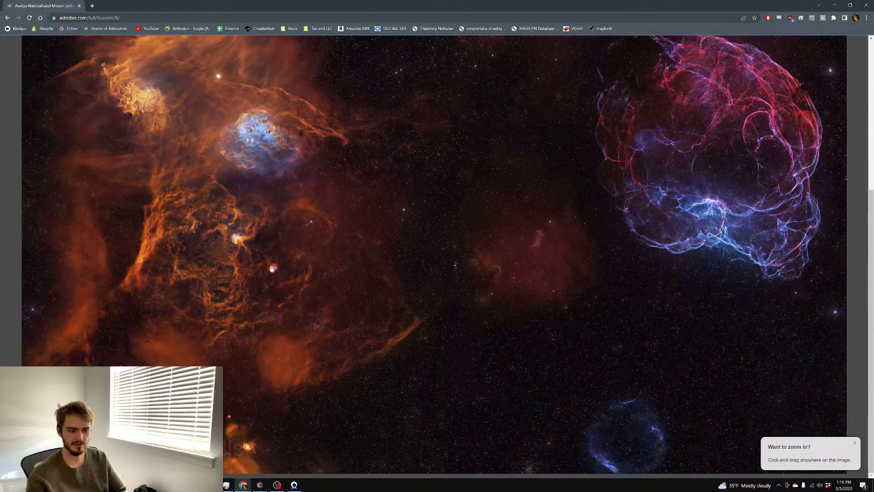
mouse_move(598, 426)
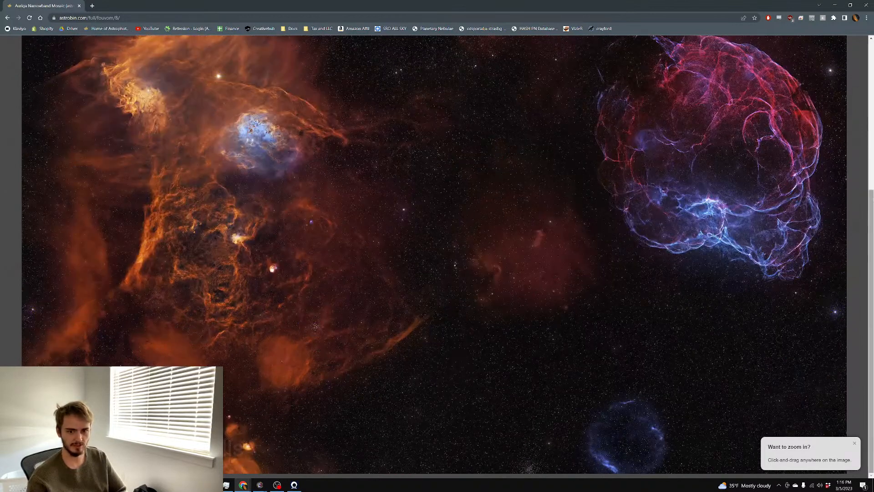
scroll(871, 198, up, 3)
scroll(871, 198, up, 2)
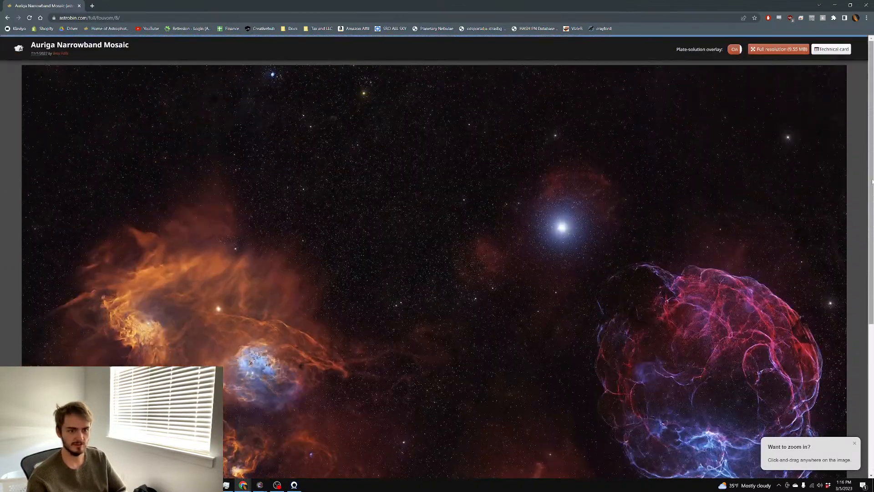
click(6, 18)
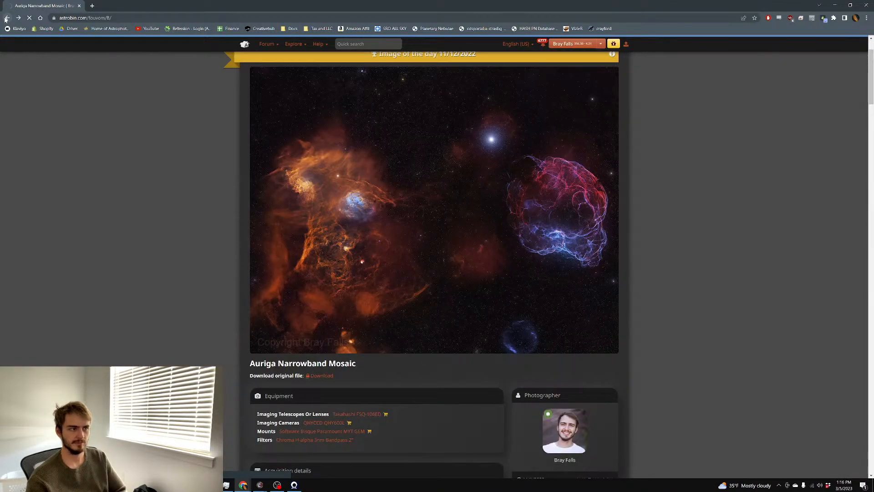
click(7, 18)
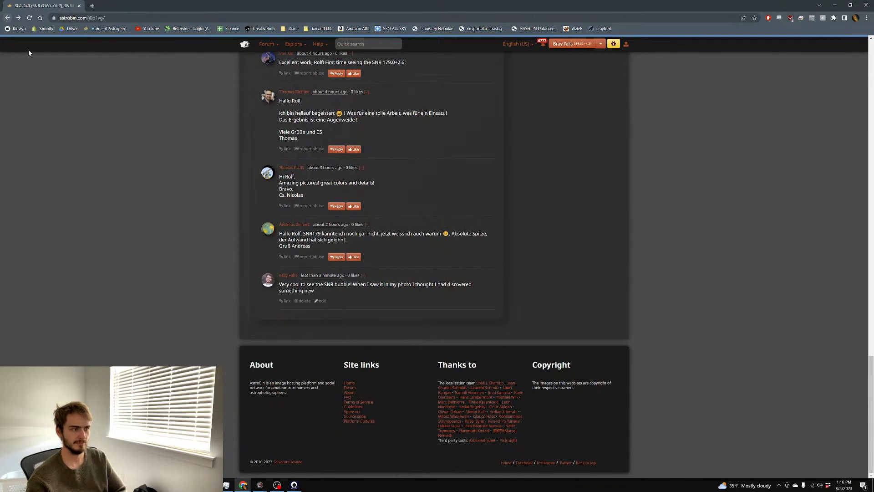
Browse AstroBin's Top pick nominations gallery, then minimize Chrome to return to PixInsight
click(8, 18)
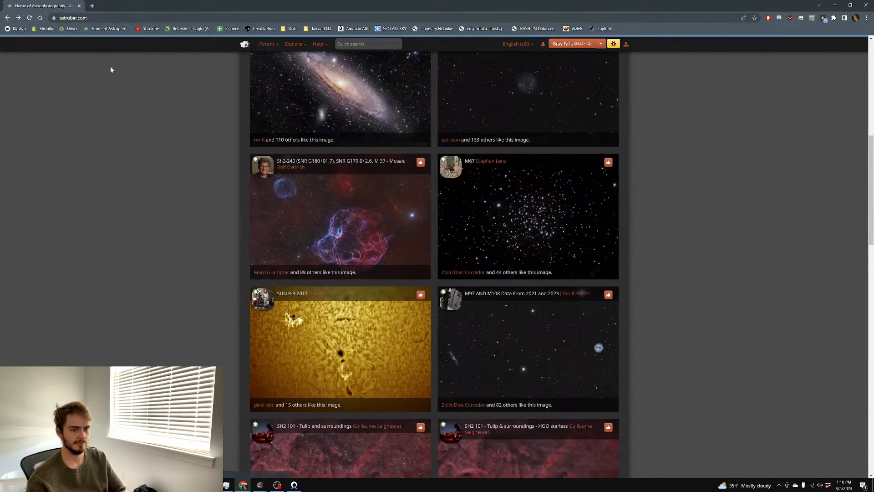
scroll(706, 141, up, 8)
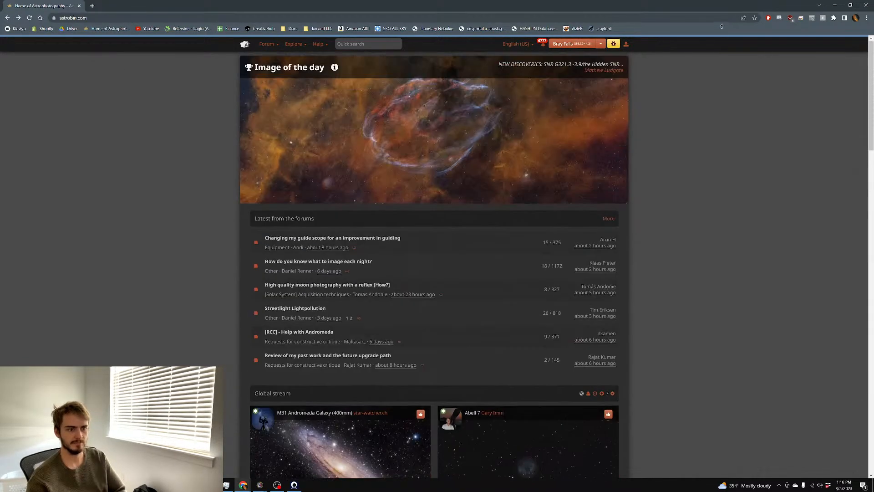
click(293, 44)
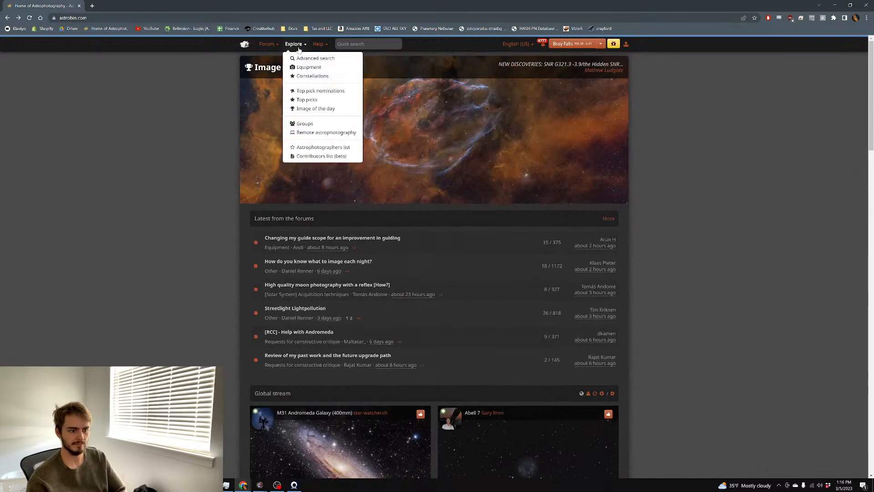
click(315, 92)
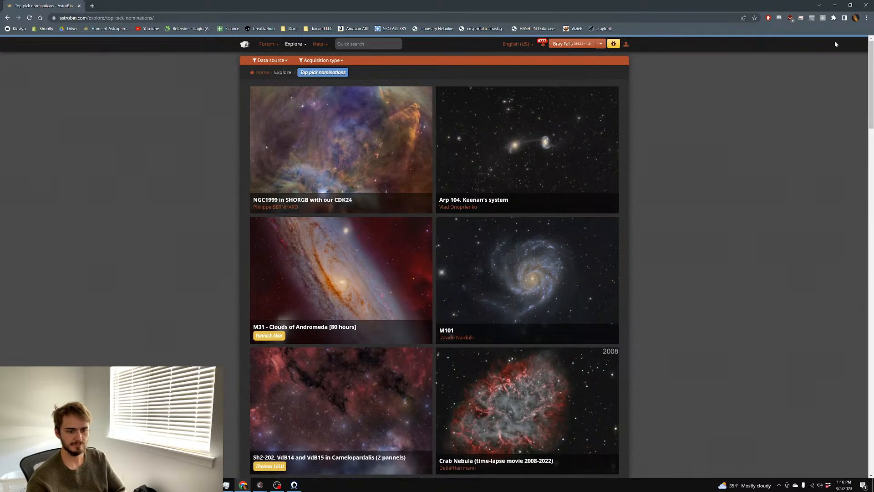
scroll(510, 158, down, 2)
scroll(705, 160, up, 2)
click(834, 5)
scroll(406, 187, up, 1)
scroll(393, 173, down, 2)
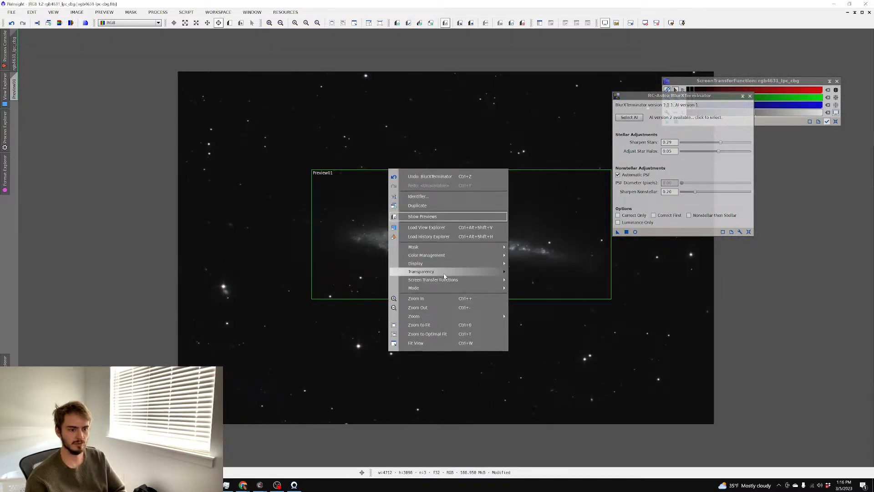
Reset the screen stretch to the linear view and close the STF window
mouse_move(449, 278)
click(549, 302)
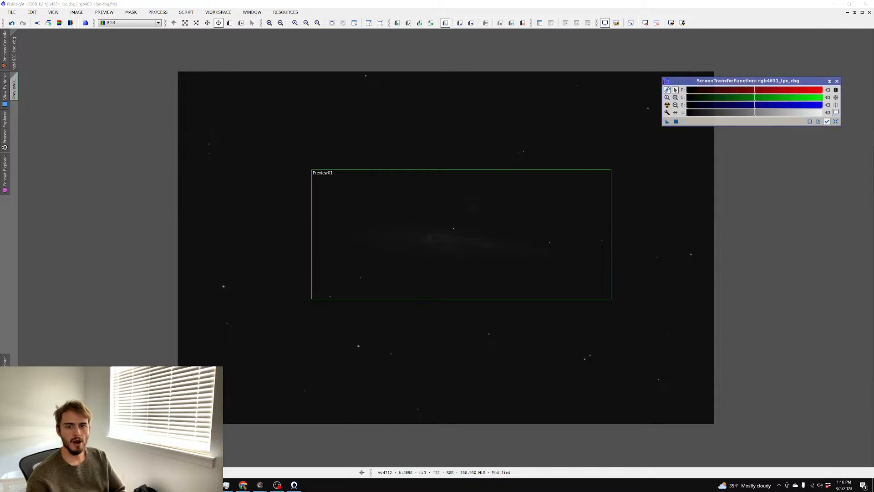
click(837, 81)
scroll(379, 96, up, 3)
scroll(375, 93, down, 1)
scroll(285, 71, down, 1)
Open the HistogramTransformation process, closing a mistakenly opened ATrousWaveletTransform
click(157, 13)
mouse_move(176, 22)
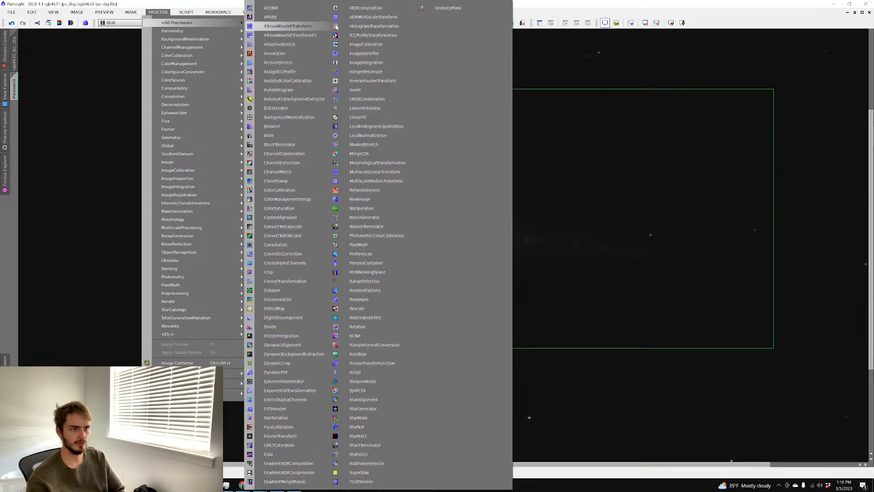
click(303, 26)
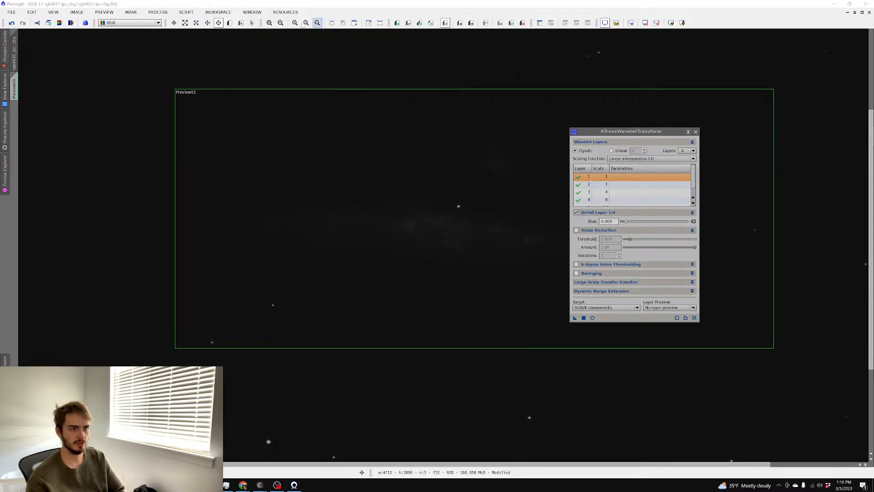
click(696, 132)
click(159, 12)
click(159, 13)
click(159, 13)
mouse_move(175, 22)
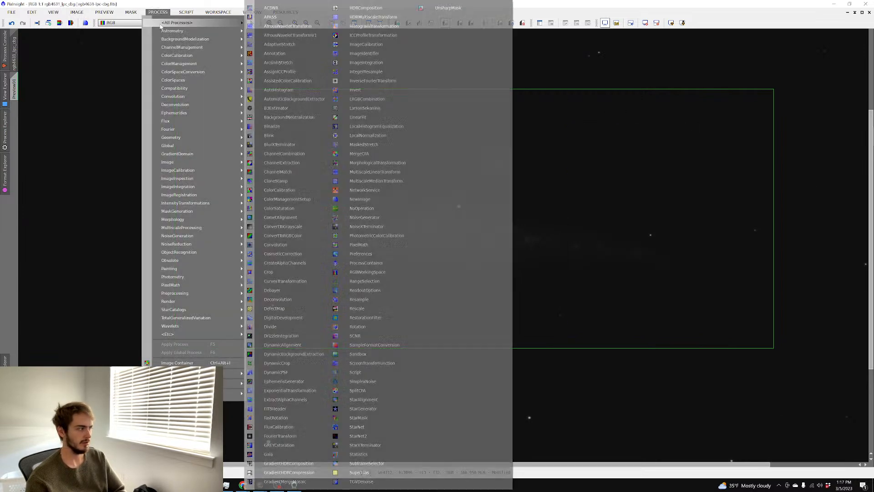
click(371, 26)
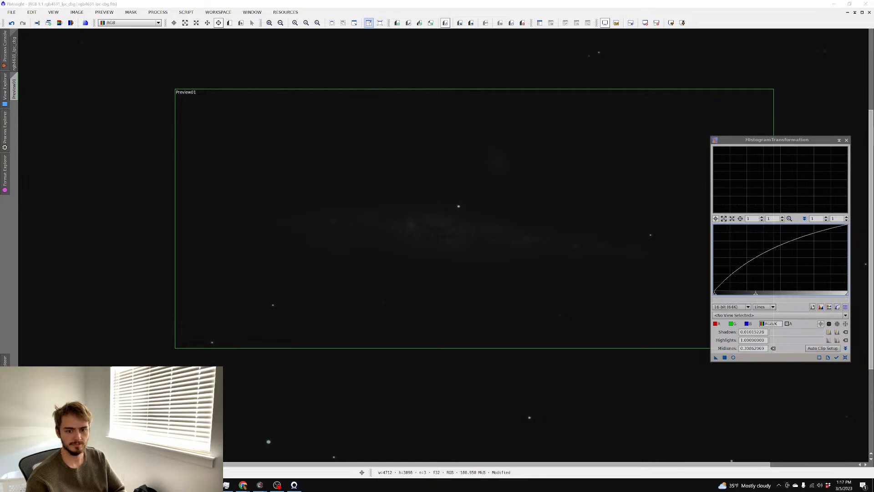
With a maximized live preview, lower midtones and raise shadows to apply a first histogram stretch
click(733, 358)
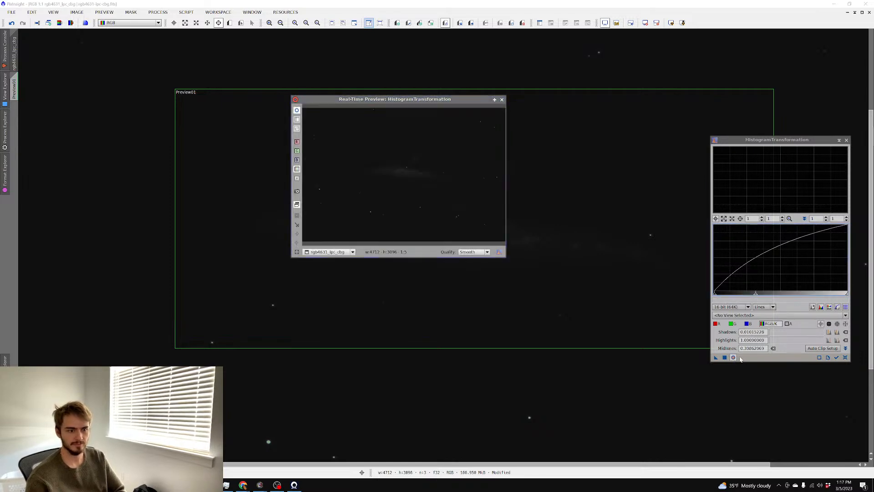
click(496, 99)
click(845, 357)
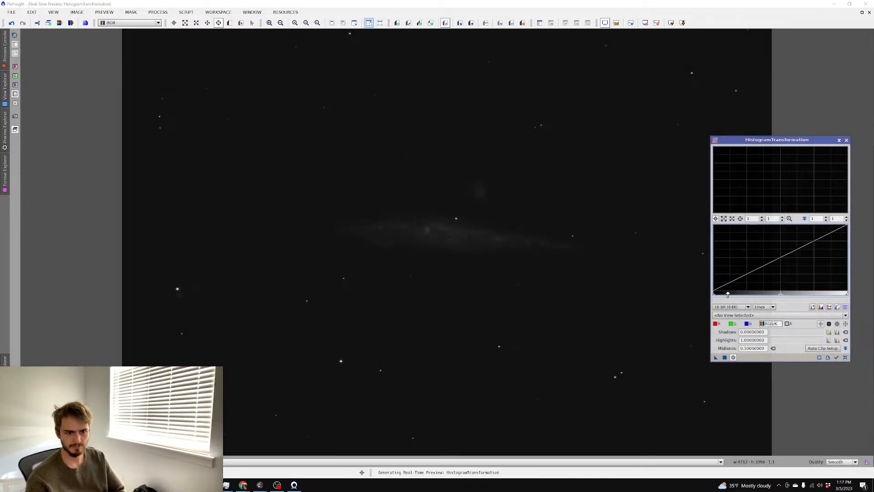
drag(780, 294, 736, 294)
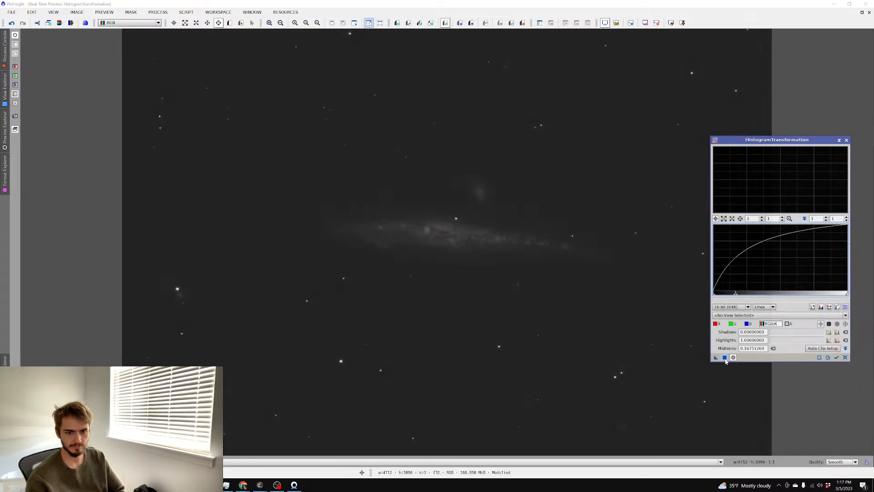
click(725, 358)
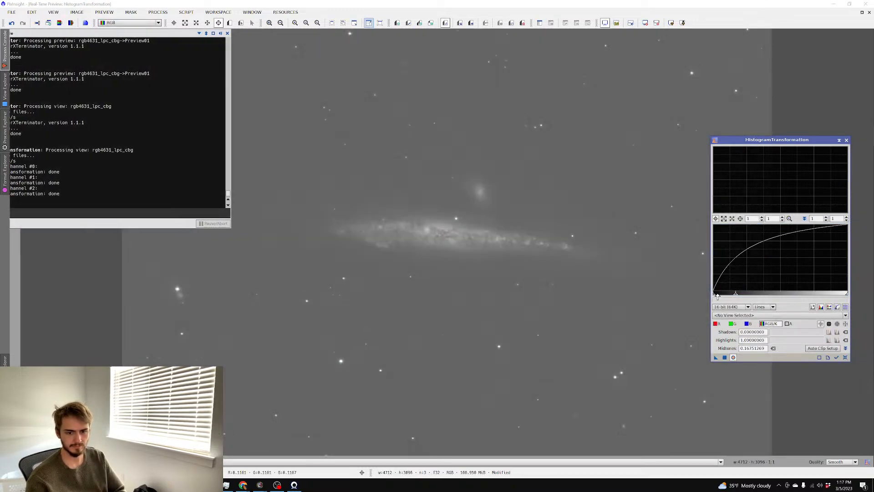
drag(717, 295, 726, 296)
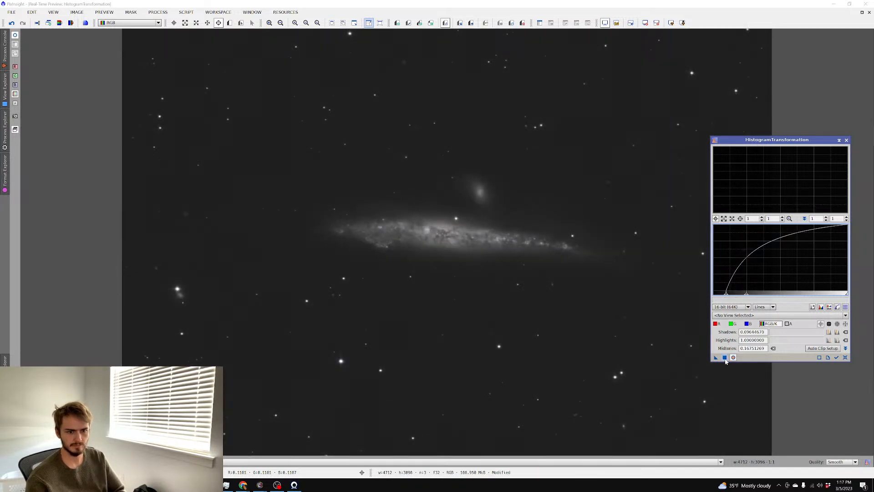
click(845, 357)
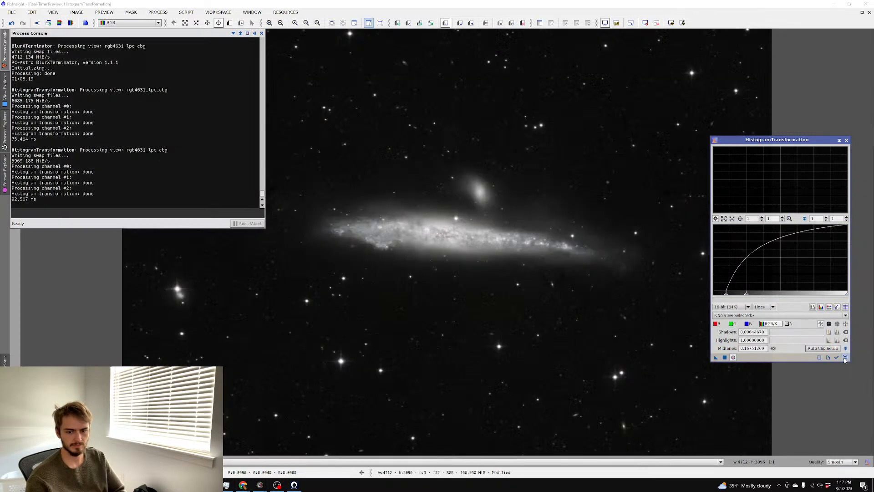
Apply a second stretch with shadows 0.09475865 and midtones 0.27580372, then close the preview
click(846, 358)
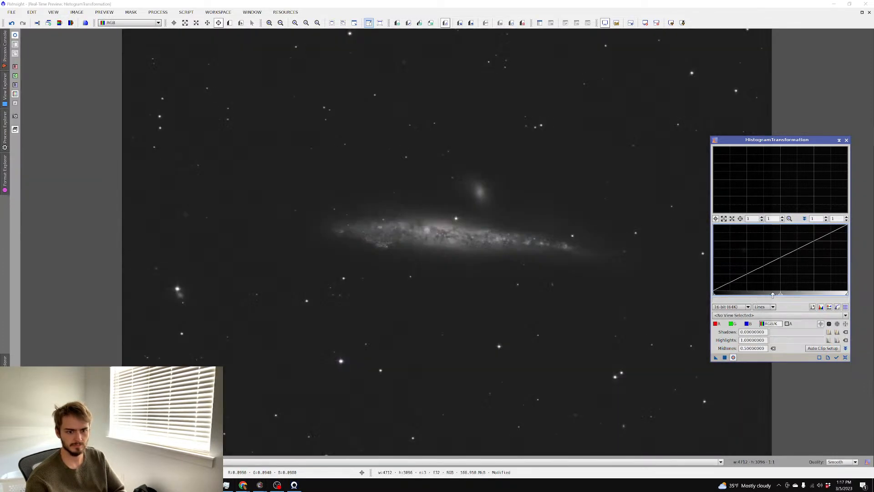
drag(781, 294, 728, 295)
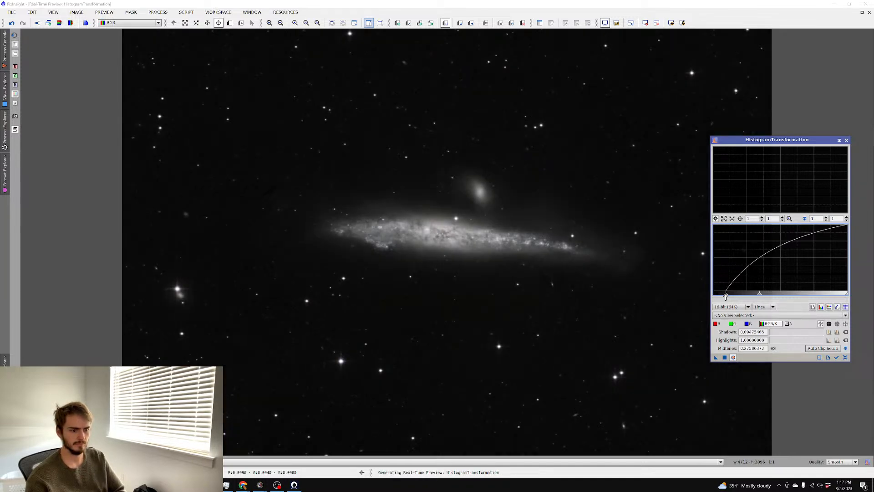
click(725, 358)
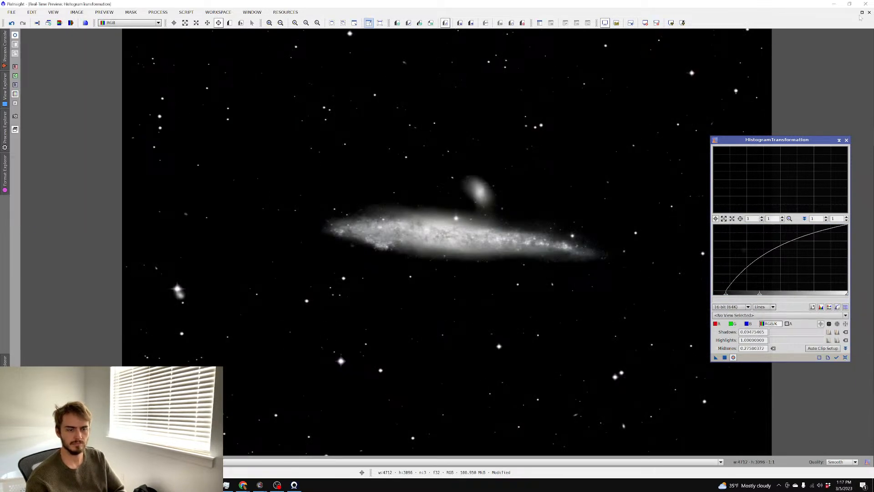
click(870, 12)
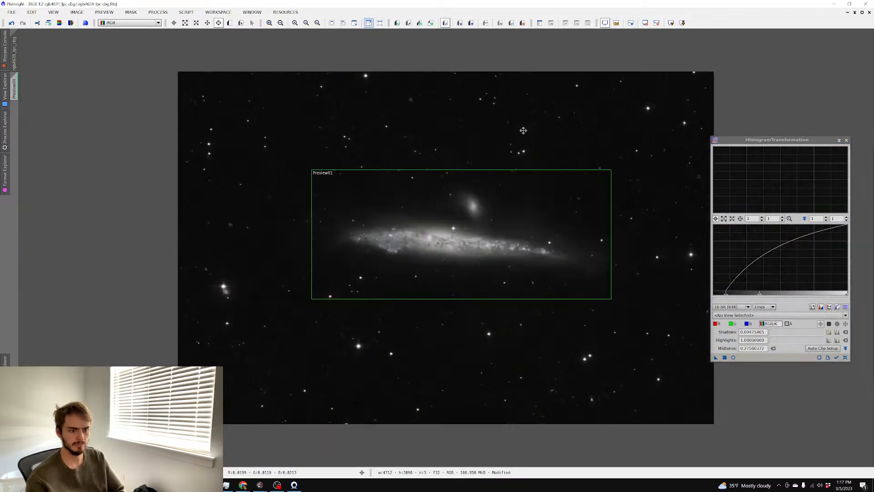
scroll(523, 131, up, 3)
scroll(523, 131, down, 3)
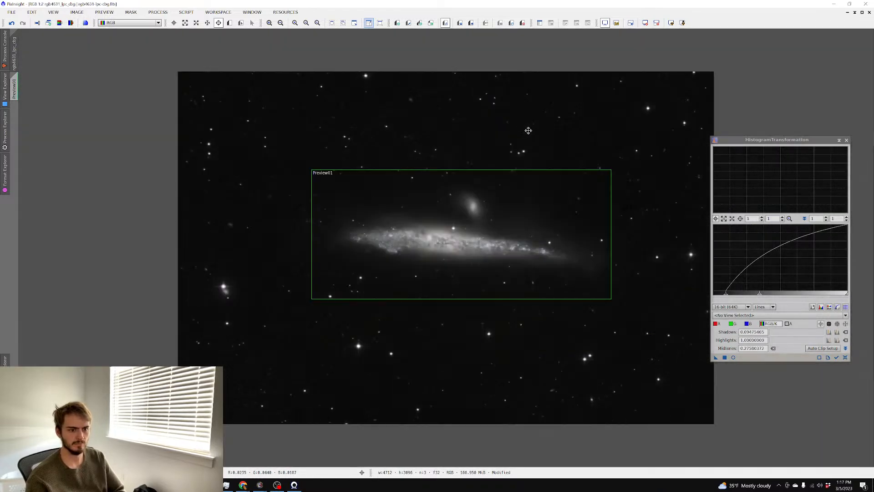
scroll(514, 103, up, 1)
click(158, 12)
Raise a CurvesTransformation curve with live preview to boost the galaxy's colour, and apply it
mouse_move(178, 22)
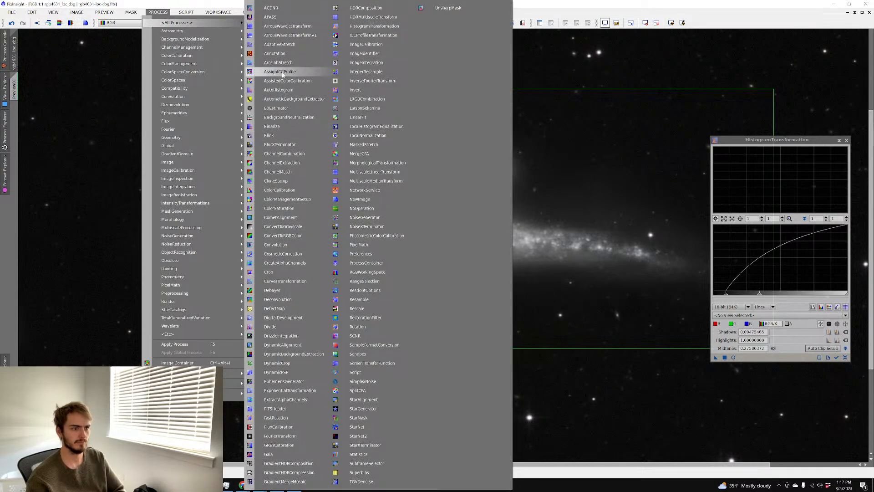
click(294, 281)
click(652, 286)
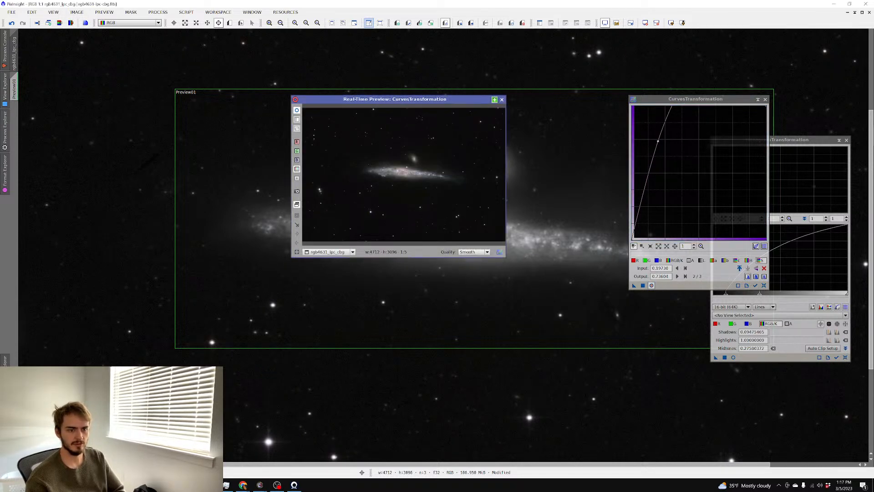
click(495, 99)
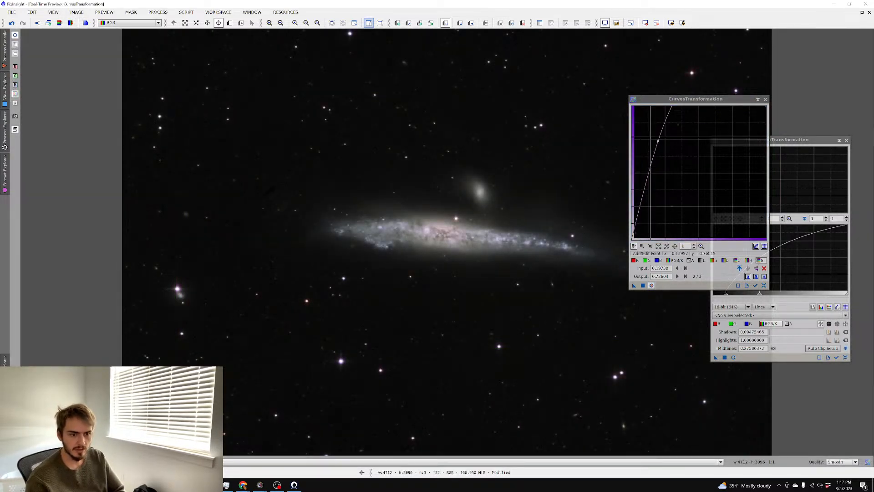
drag(659, 141, 663, 144)
mouse_move(634, 286)
mouse_down()
mouse_move(642, 285)
mouse_move(638, 296)
mouse_up()
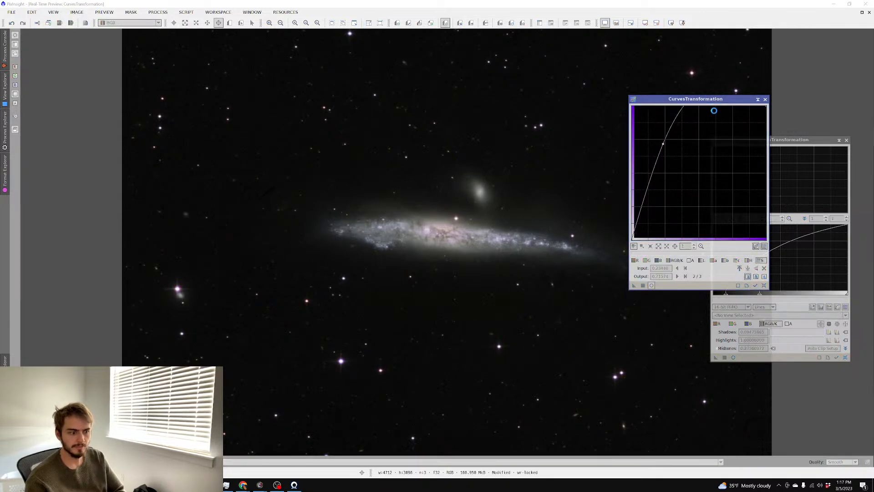
Close the curves preview and the CurvesTransformation and HistogramTransformation windows
click(870, 12)
scroll(526, 101, up, 2)
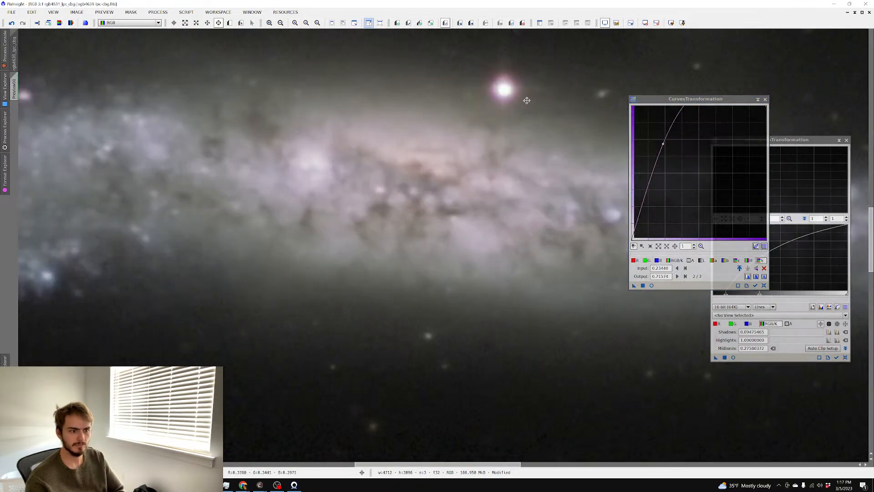
scroll(527, 101, down, 2)
scroll(527, 101, up, 1)
scroll(527, 101, down, 1)
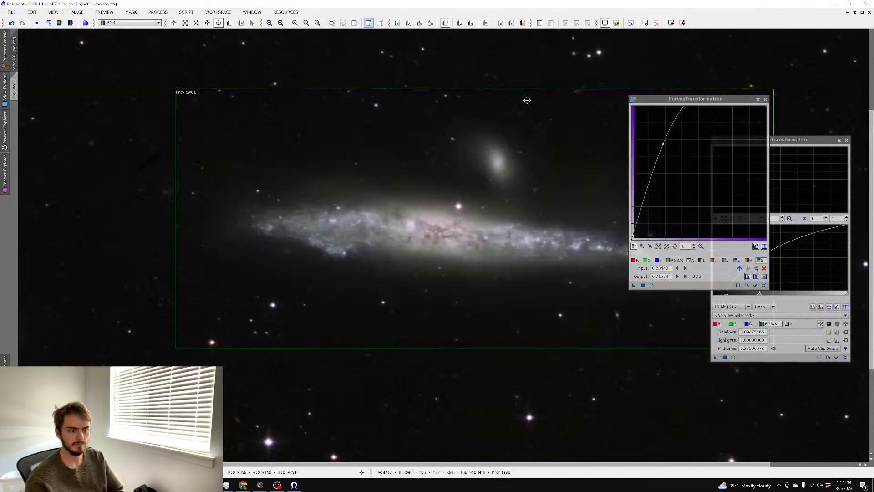
scroll(527, 100, down, 1)
scroll(527, 100, up, 1)
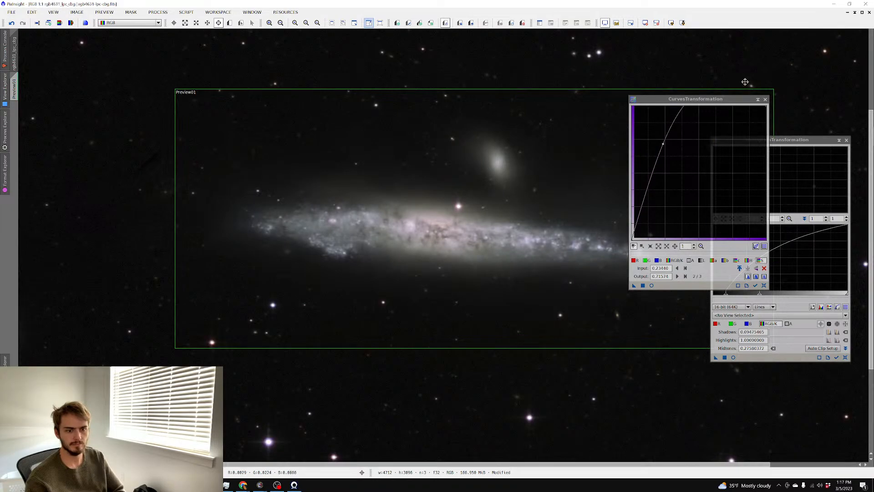
click(765, 100)
click(846, 141)
scroll(612, 108, down, 1)
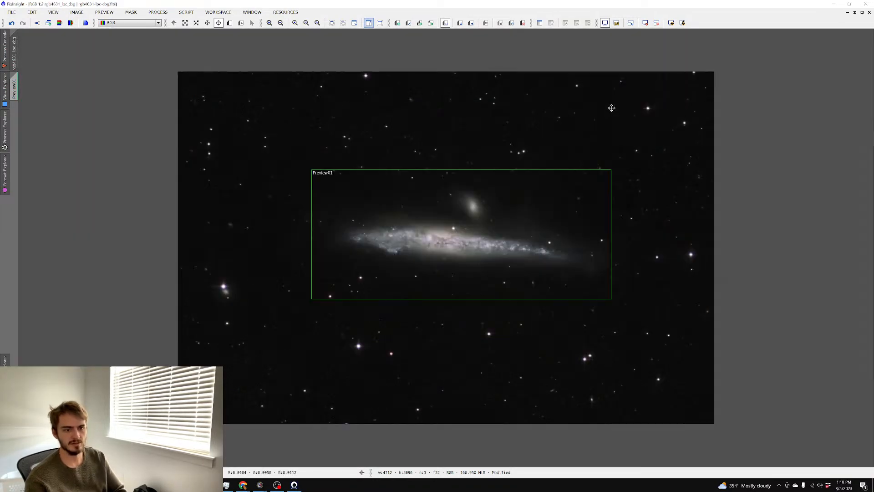
Create a new folder named 4631 and save the galaxy image into it as a TIFF file
scroll(533, 109, up, 1)
key(ctrl+shift+s)
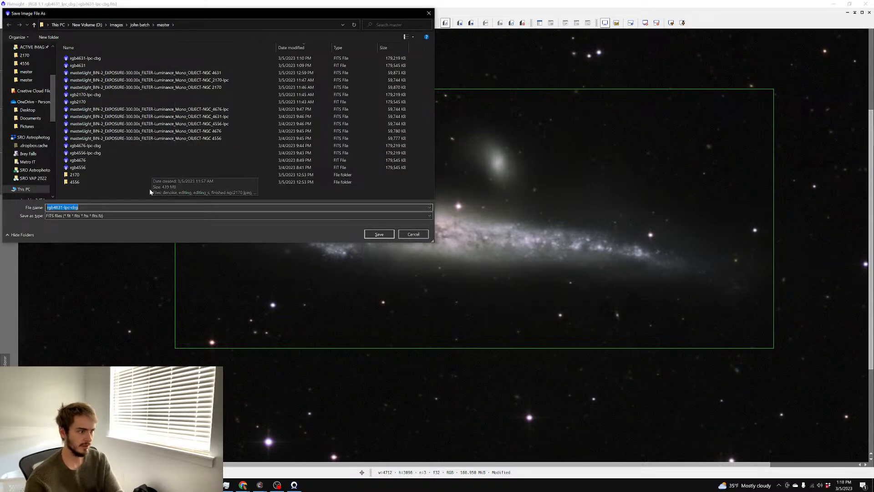
right_click(120, 195)
click(133, 275)
text(4631)
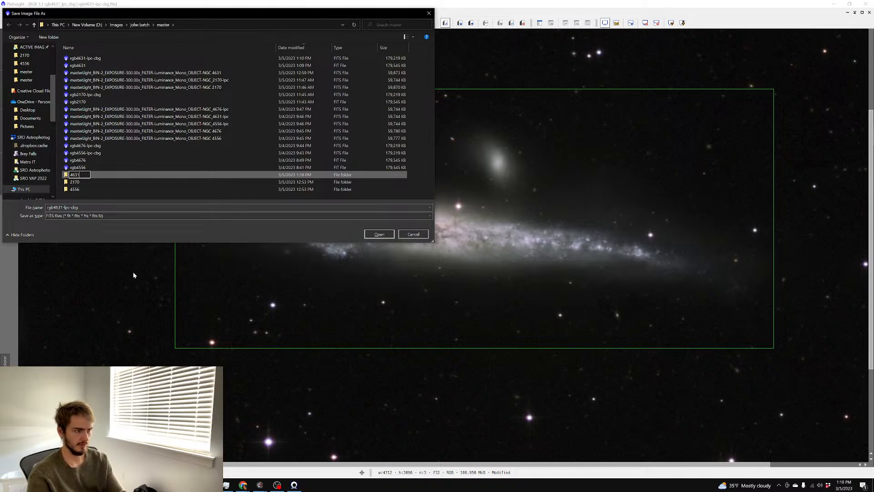
key(Return)
key(Return)
click(108, 217)
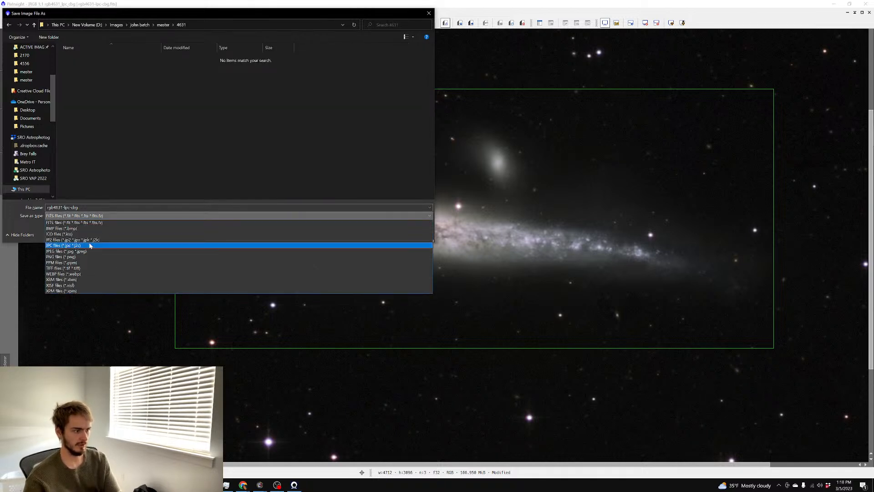
click(84, 268)
key(Return)
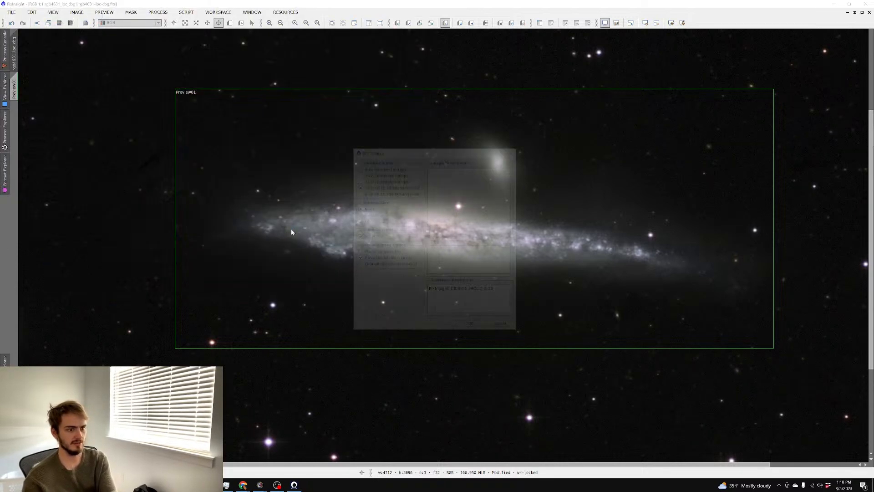
key(Return)
Open rgb4631-lpc-cbg.tif from the 4631 folder in Photoshop
key(alt+Tab)
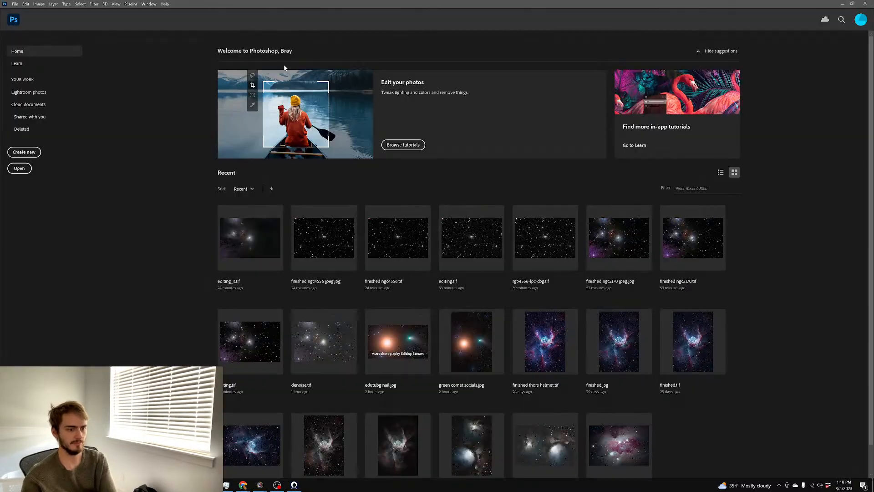
click(19, 168)
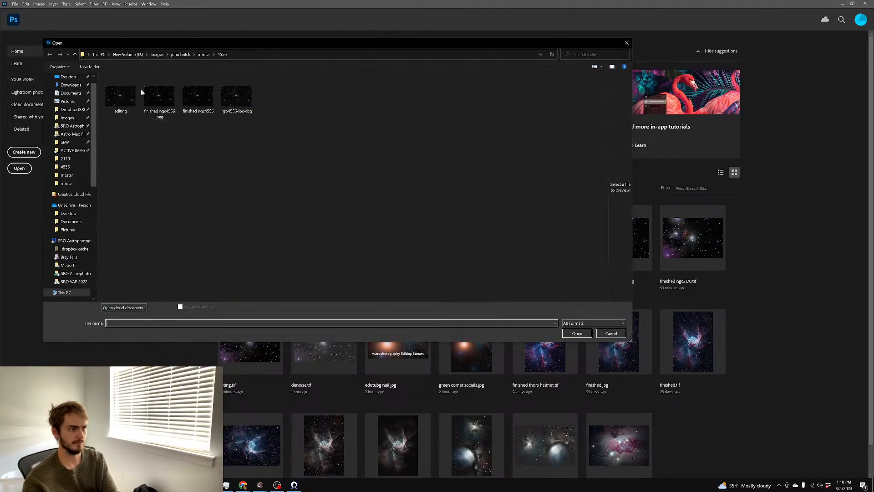
click(201, 54)
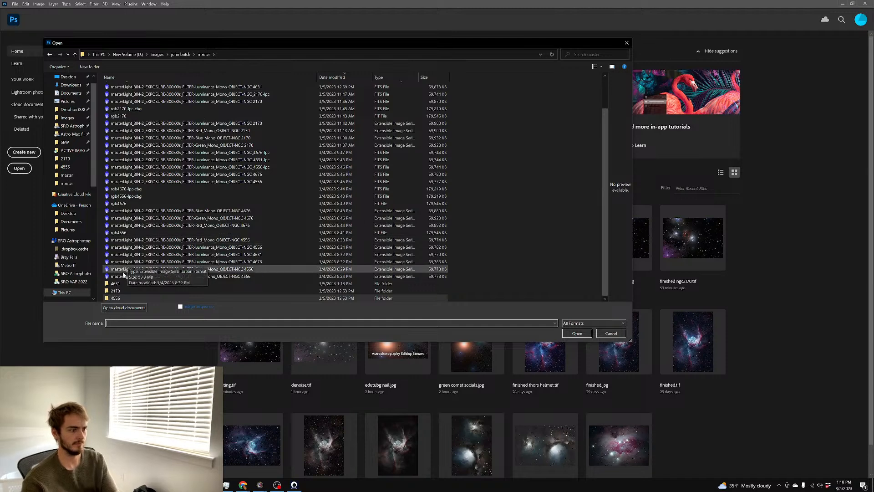
double_click(117, 284)
click(133, 100)
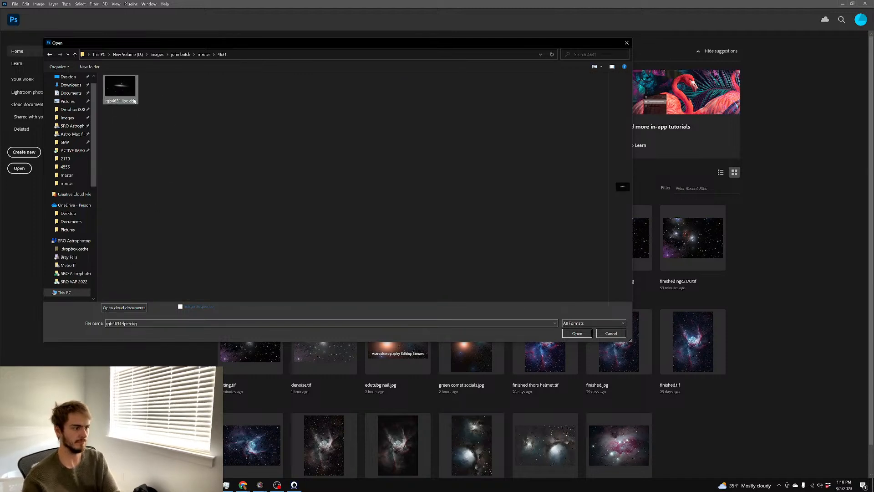
double_click(133, 99)
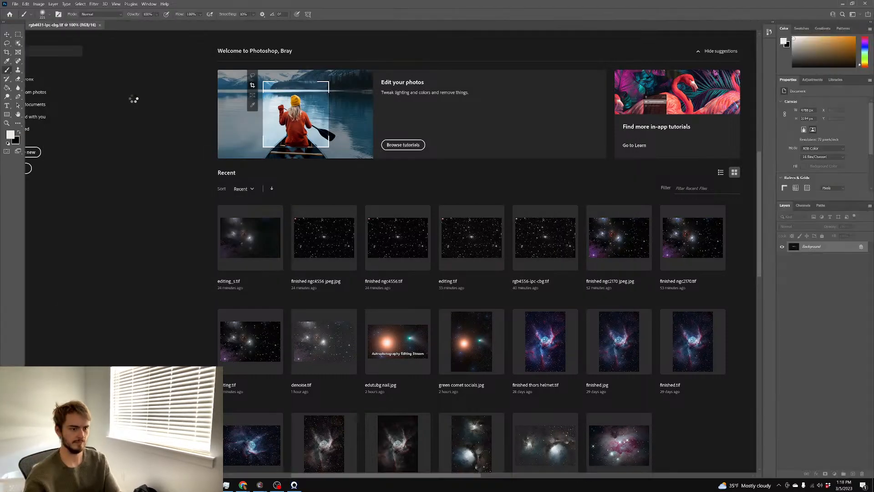
Duplicate the background layer to Layer 1 and bring up Curves
key(ctrl+plus)
key(ctrl+plus)
key(ctrl+plus)
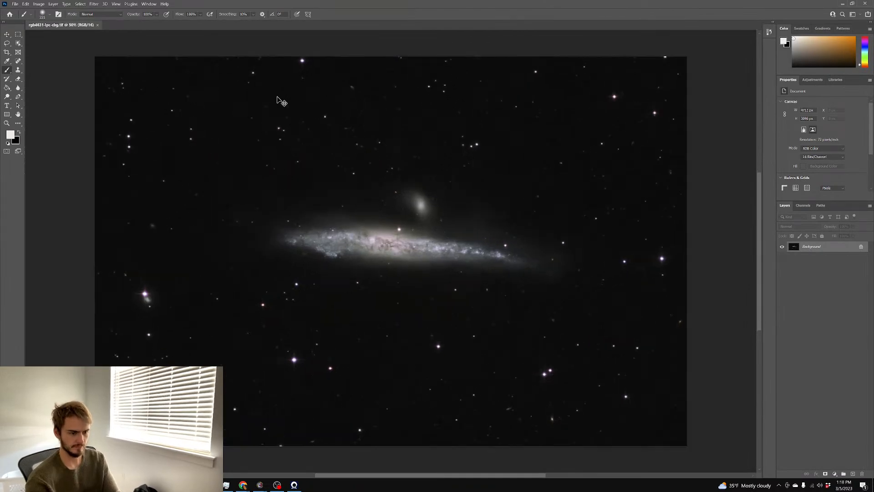
key(ctrl+minus)
key(ctrl+minus)
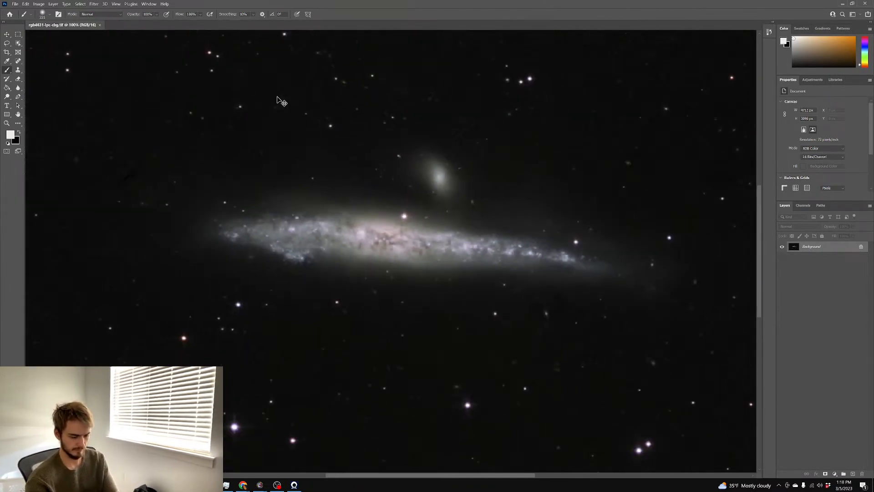
key(ctrl+j)
key(ctrl+m)
Darken Layer 1 with a lowered Curves line, then hide it behind a black-filled layer mask
key(ctrl+plus)
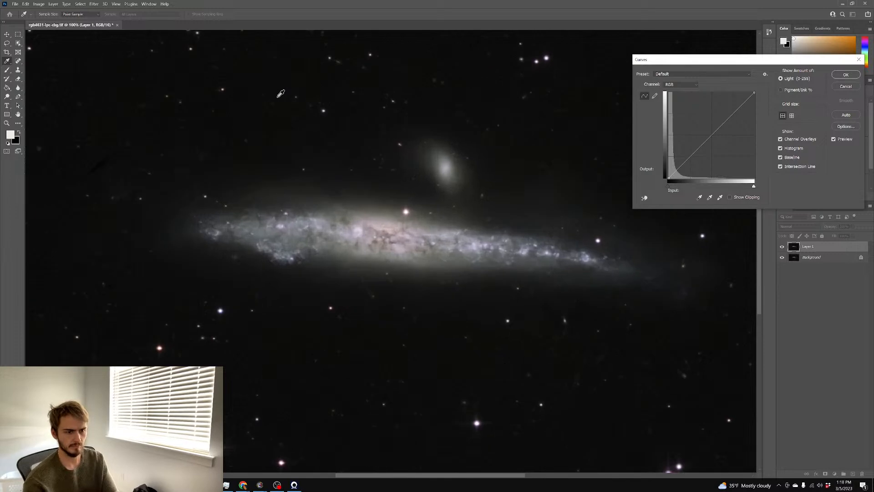
drag(713, 150, 719, 151)
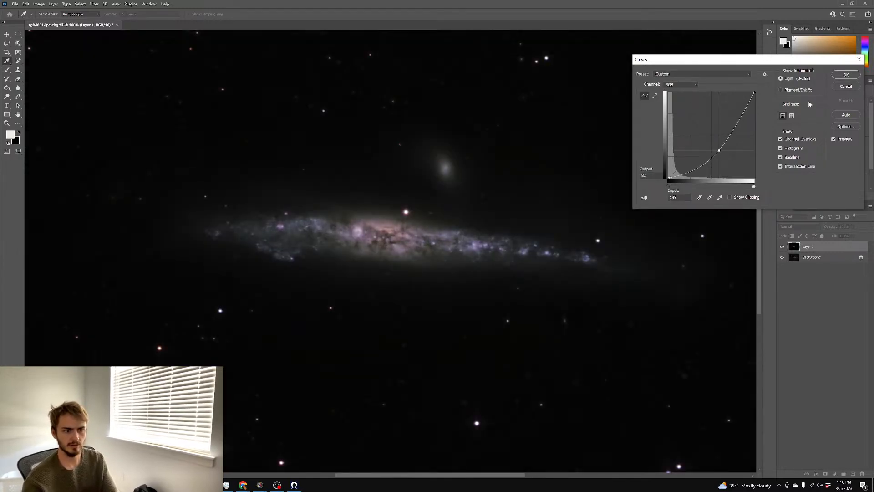
click(847, 74)
key(ctrl+plus)
key(b)
click(825, 474)
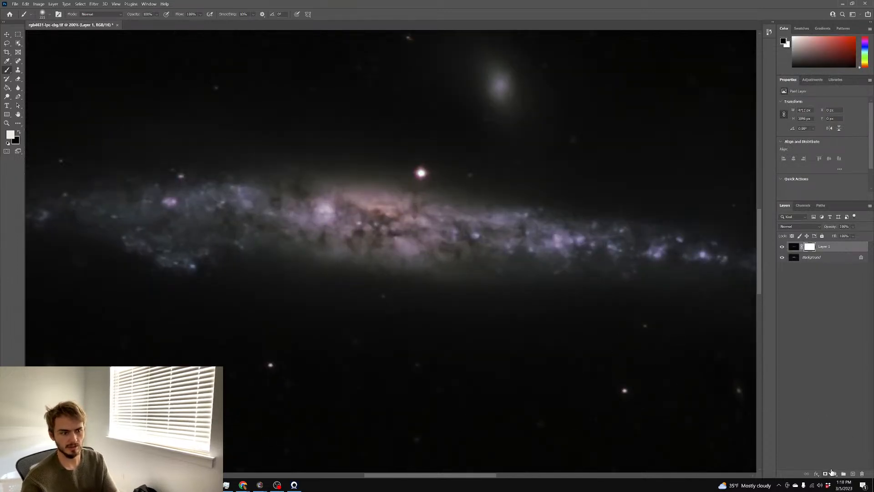
key(g)
click(288, 194)
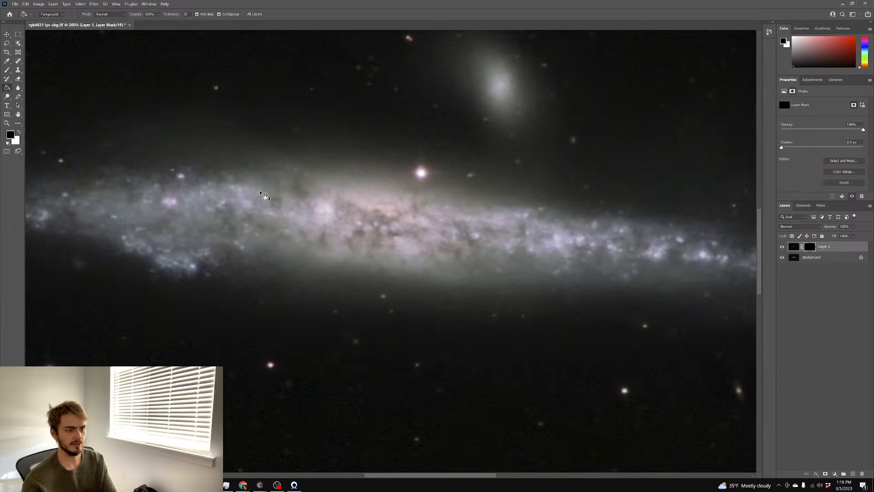
Paint white on the mask over the galaxy core and both arms to reveal the darkening
click(7, 70)
key(x)
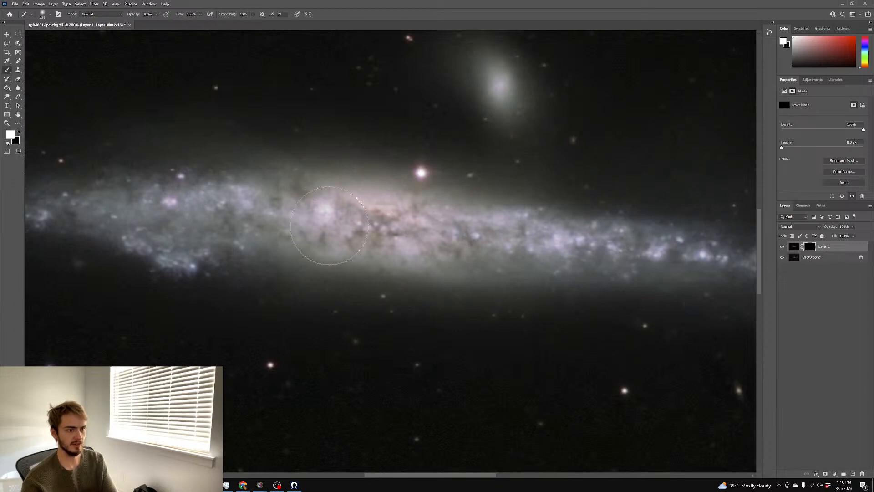
mouse_move(320, 223)
mouse_down()
mouse_move(442, 234)
mouse_move(538, 236)
mouse_up()
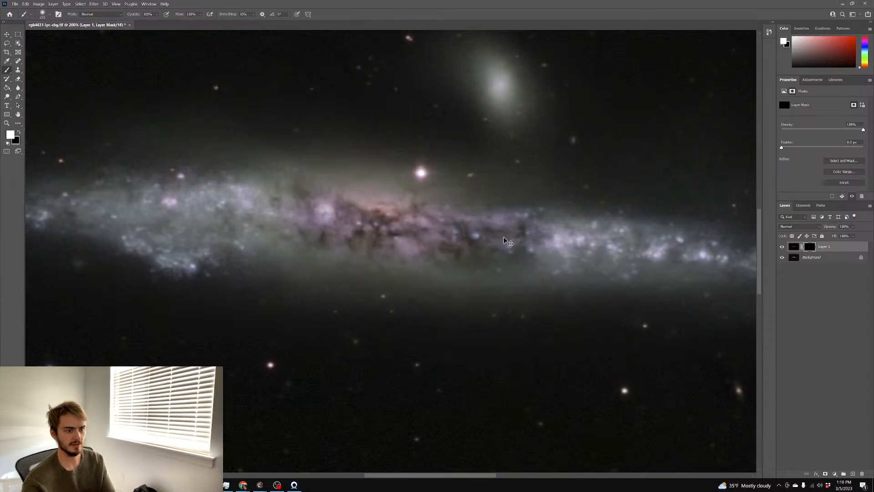
key(ctrl+z)
mouse_move(395, 234)
mouse_down()
mouse_move(209, 209)
mouse_move(213, 215)
mouse_up()
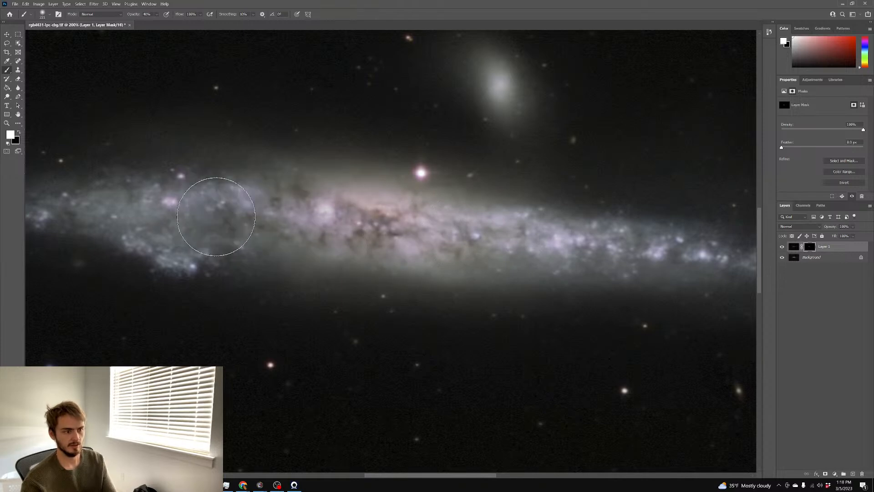
scroll(218, 218, up, 1)
drag(368, 240, 504, 248)
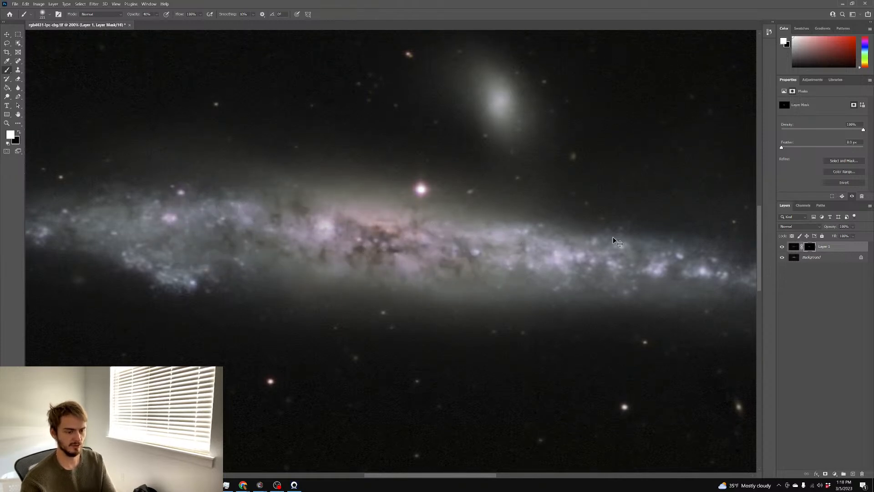
key(ctrl+minus)
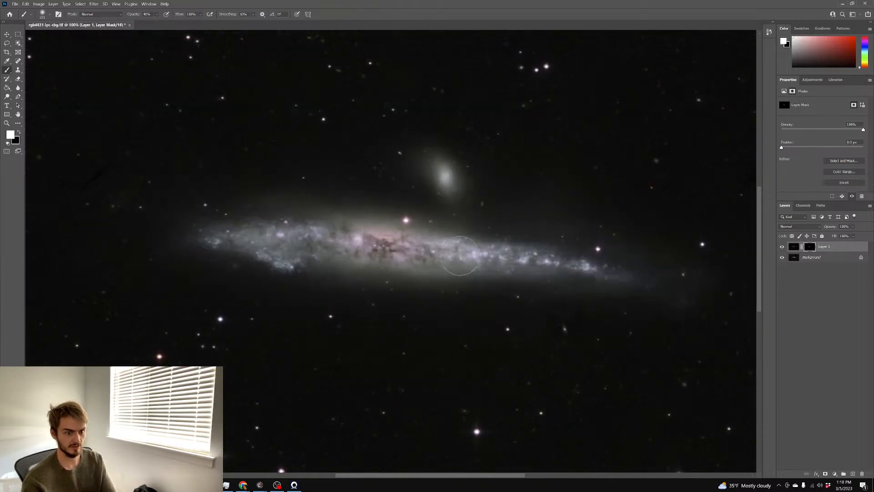
drag(456, 255, 618, 267)
drag(338, 232, 230, 253)
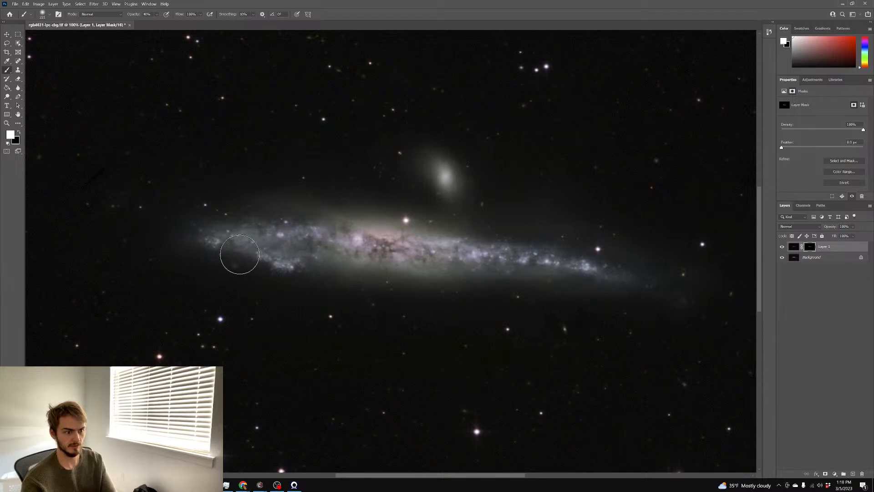
key(x)
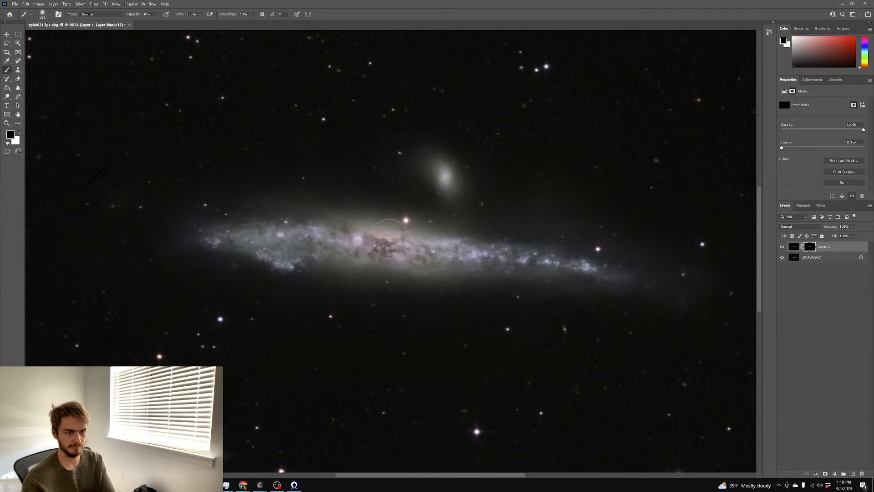
key(ctrl+plus)
key(ctrl+plus)
key(ctrl+plus)
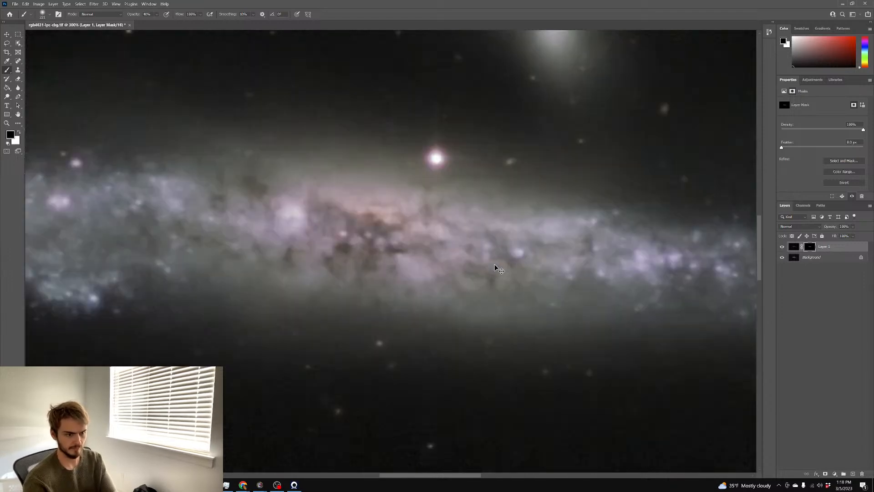
key(ctrl+minus)
key(ctrl+minus)
scroll(374, 260, down, 1)
scroll(374, 260, up, 1)
In PixInsight, undo the HistogramTransformation stretch on the galaxy image
key(alt+Tab)
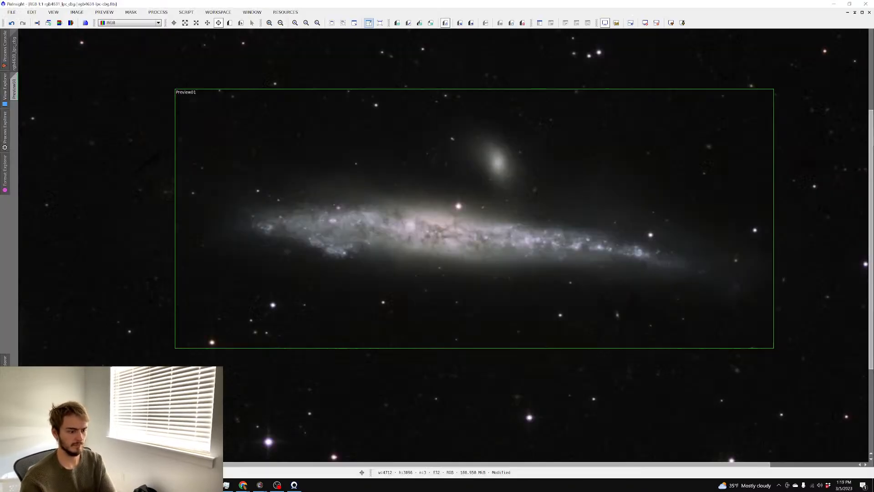
click(82, 13)
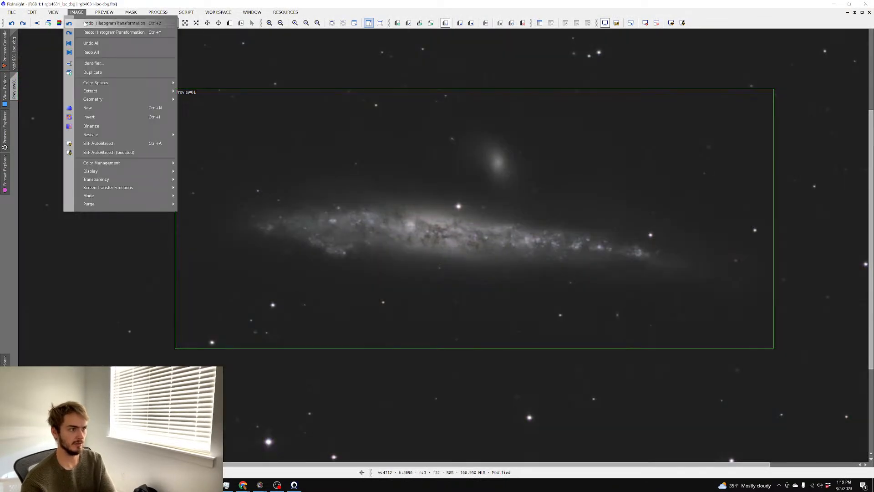
click(86, 24)
click(132, 14)
click(283, 99)
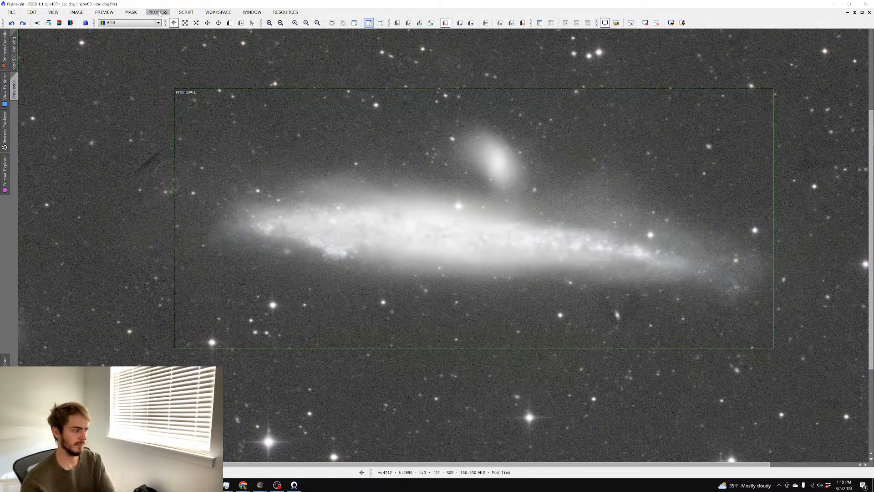
Open ScreenTransferFunction and drag the shadows slider for a gentler display stretch
click(158, 12)
mouse_move(192, 23)
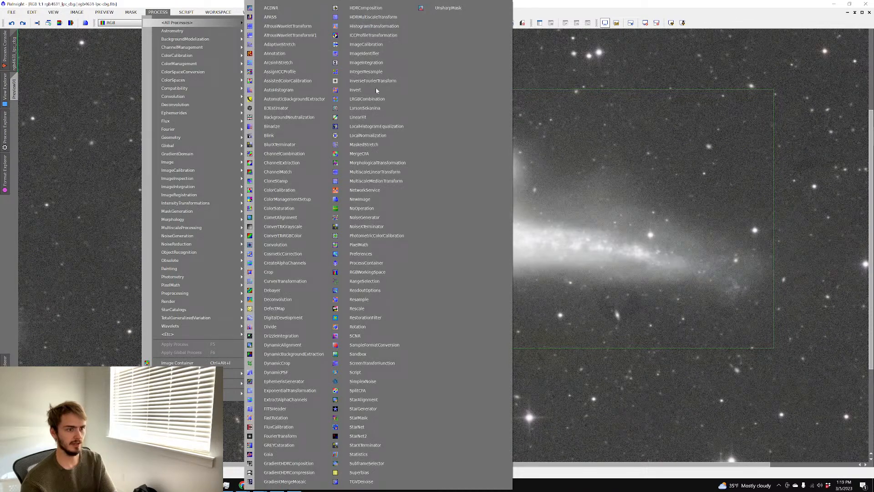
click(384, 364)
drag(700, 106, 693, 108)
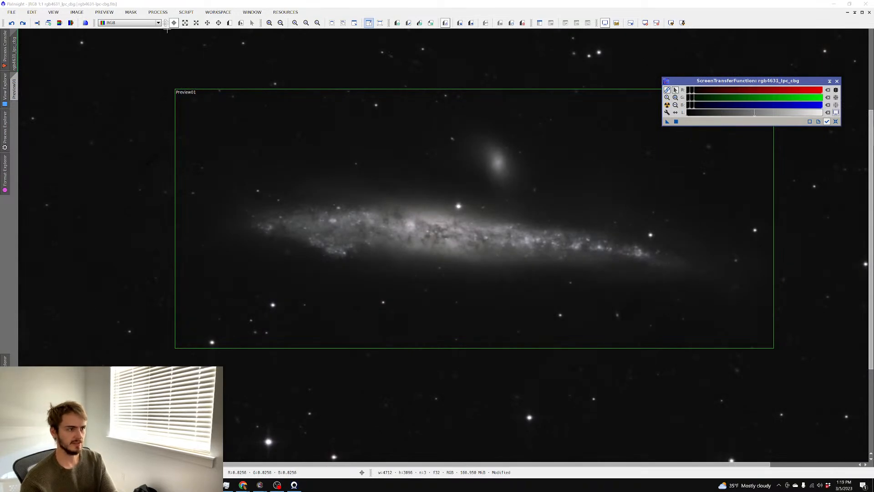
click(158, 12)
mouse_move(177, 23)
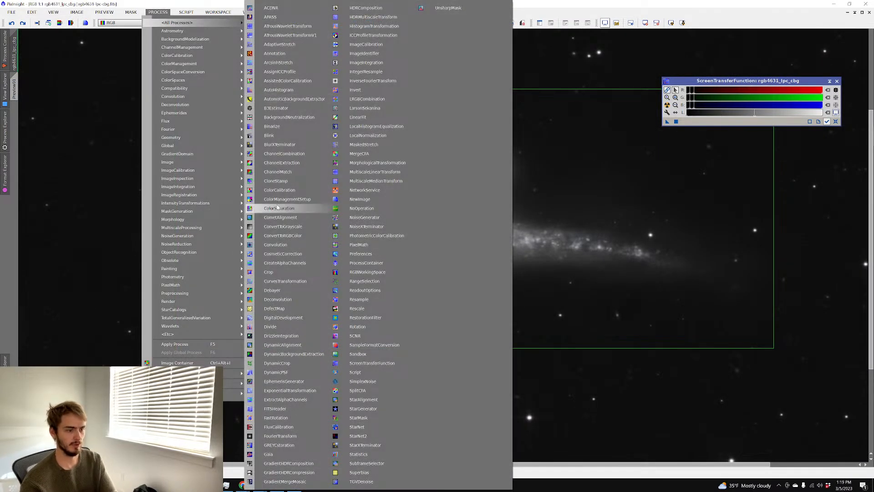
Brighten the galaxy with a CurvesTransformation point adjustment, checked in real-time preview, and apply it globally
click(286, 281)
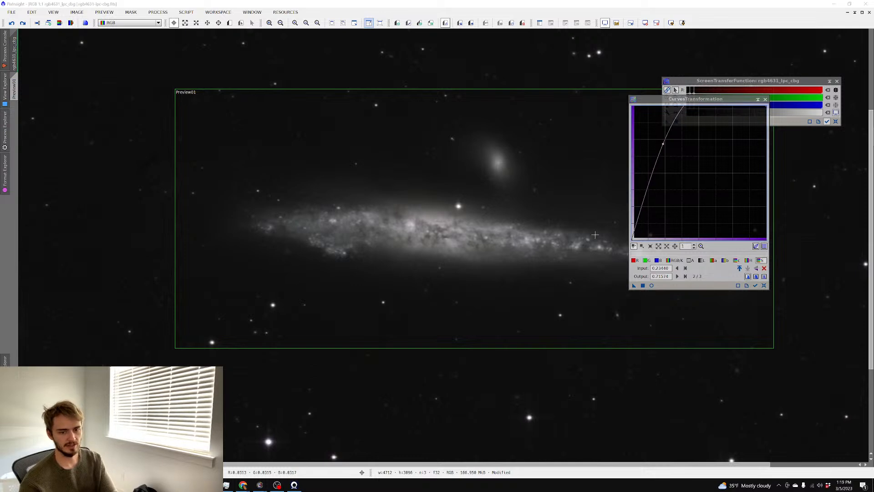
click(652, 286)
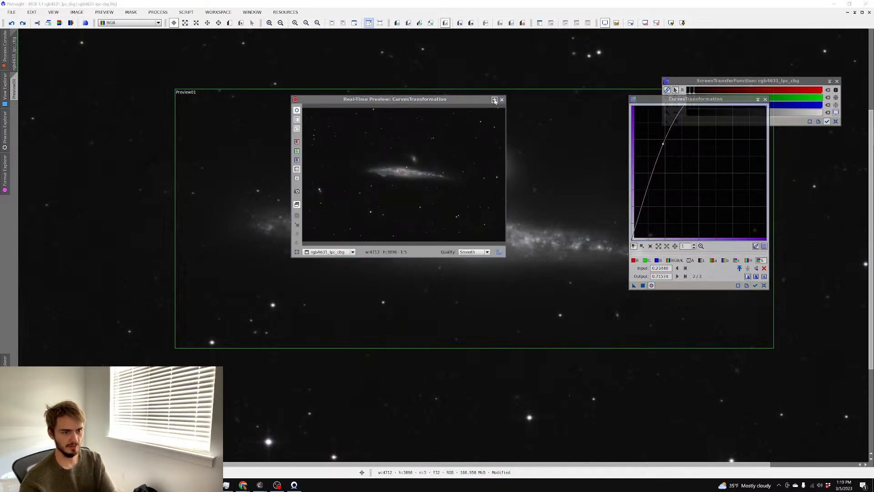
click(494, 100)
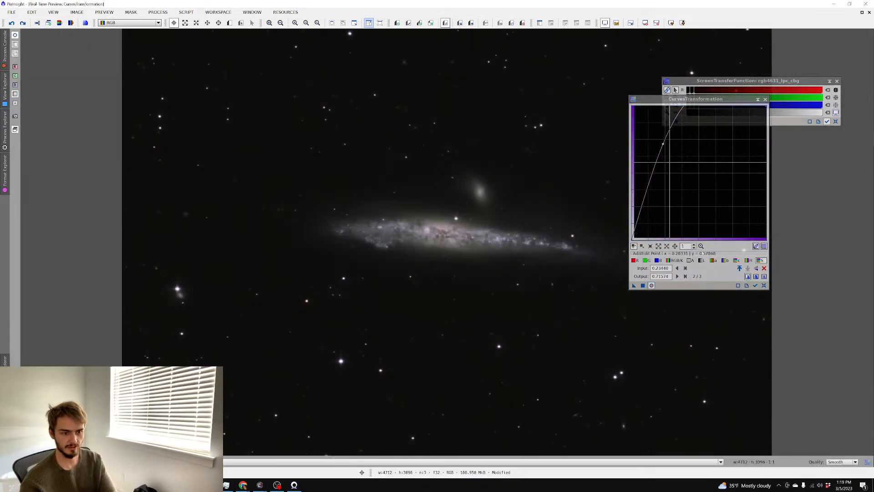
drag(663, 144, 664, 143)
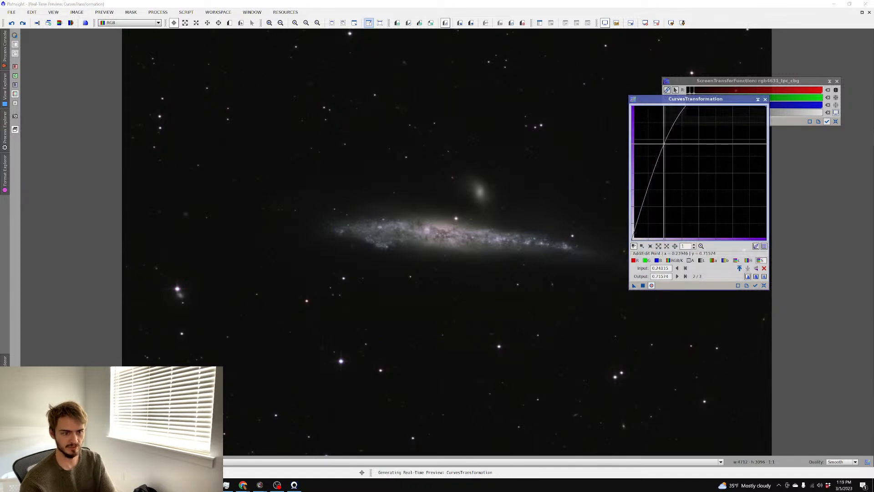
click(643, 285)
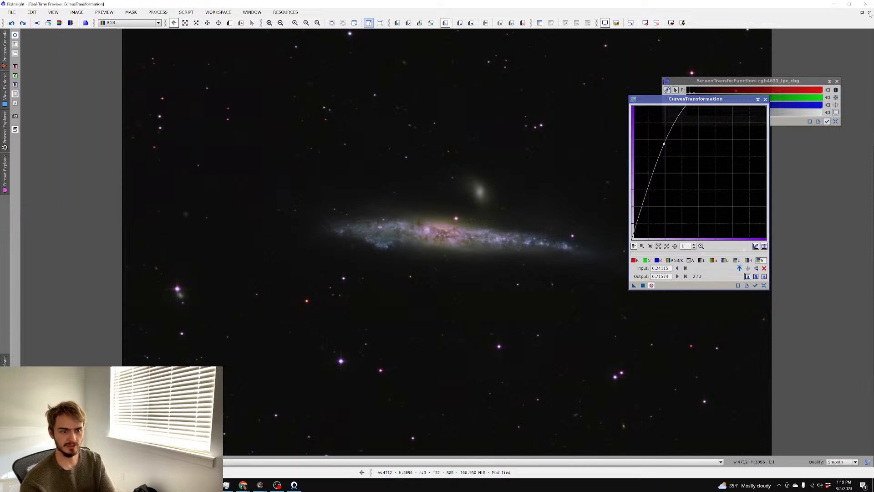
click(652, 286)
Draw Preview02 tightly around the galaxy and a small Preview03 region of sky
scroll(481, 145, up, 3)
scroll(483, 147, down, 3)
scroll(441, 139, down, 1)
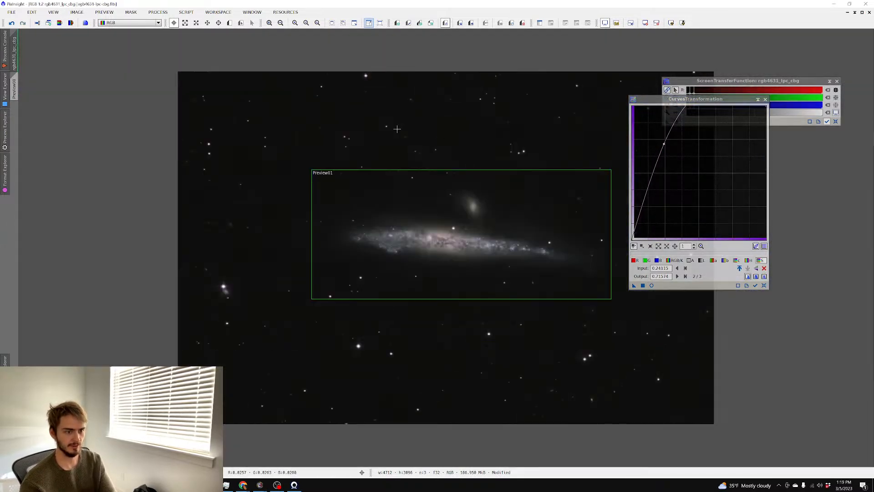
drag(349, 222, 547, 265)
drag(220, 158, 241, 171)
drag(275, 200, 277, 203)
Run BackgroundNeutralization on the image with Preview03 as the reference image
click(160, 12)
mouse_move(196, 47)
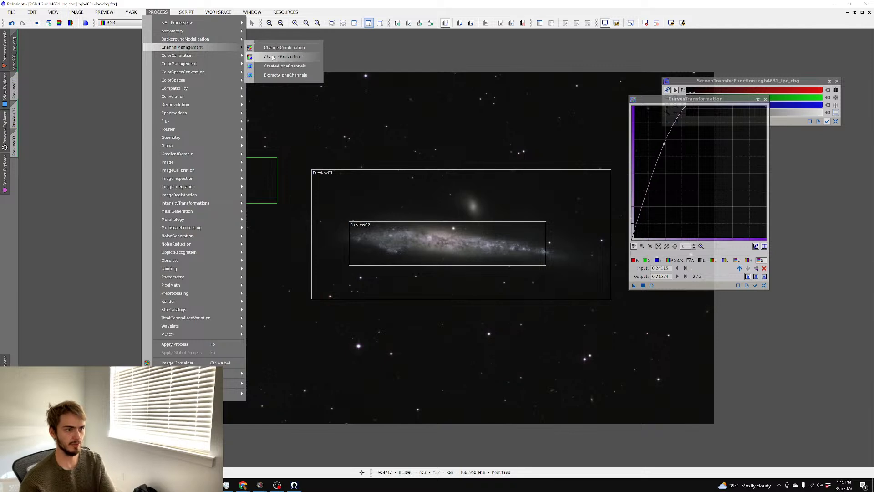
mouse_move(227, 55)
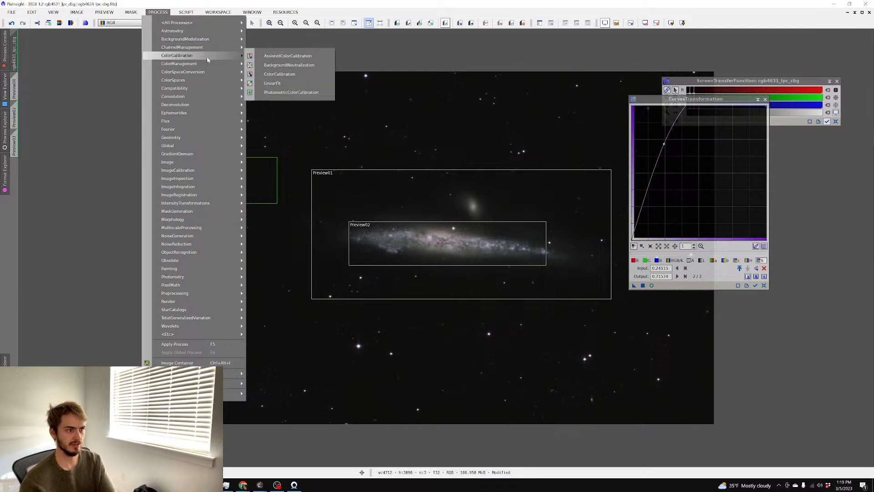
click(294, 66)
click(740, 184)
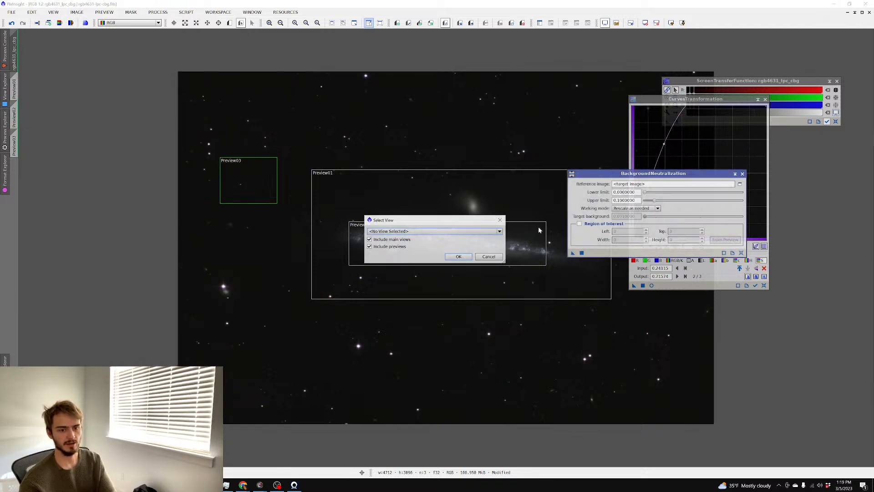
click(499, 232)
click(435, 260)
click(458, 256)
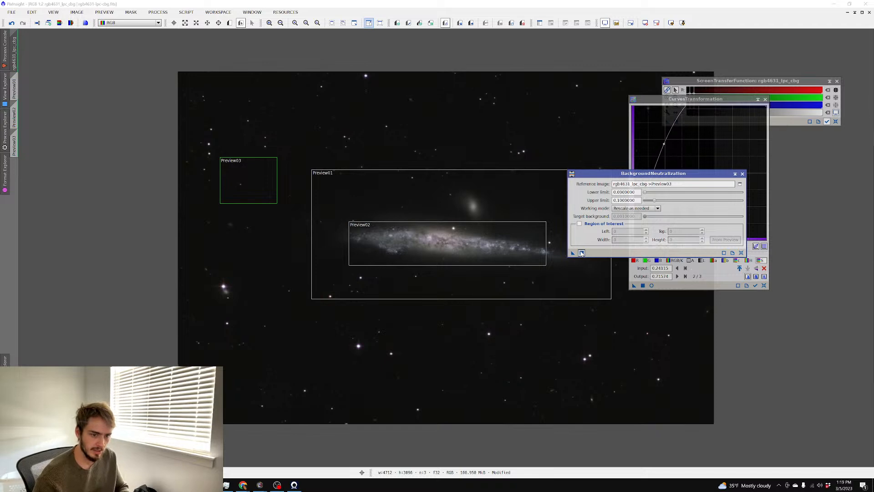
click(582, 253)
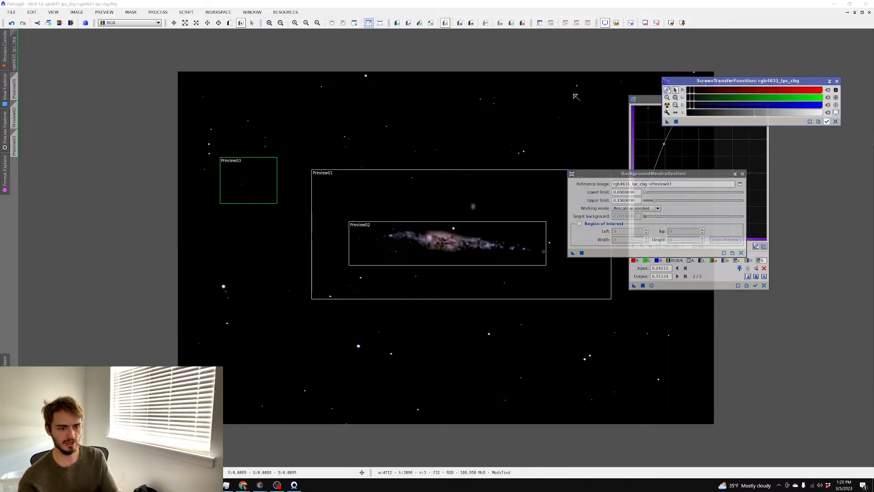
click(158, 12)
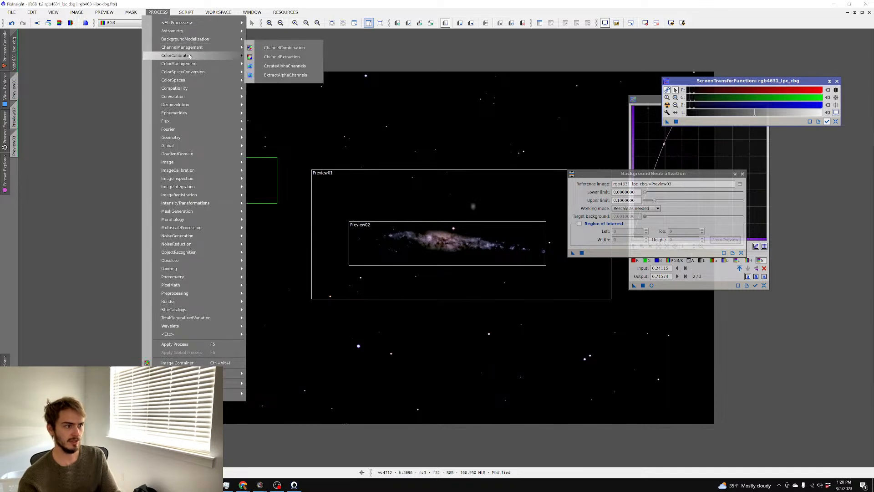
Open ColorCalibration with Preview02 as white reference and Preview03 as background reference
mouse_move(191, 55)
click(279, 74)
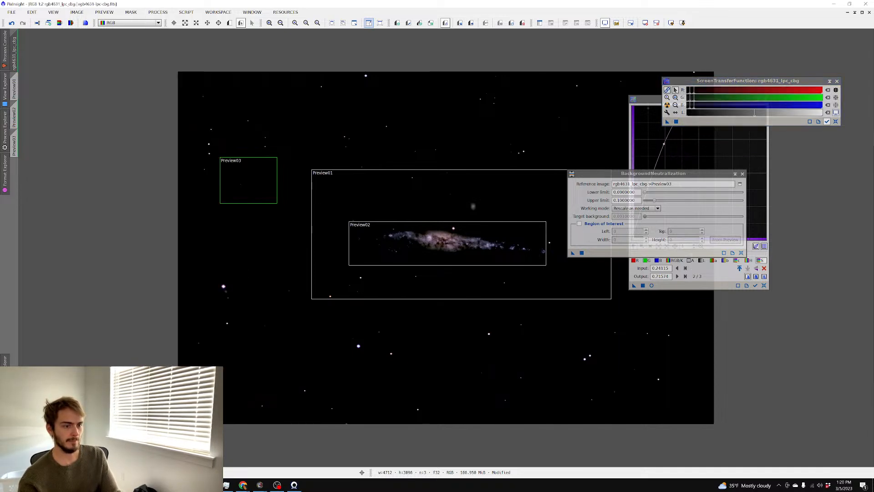
click(788, 183)
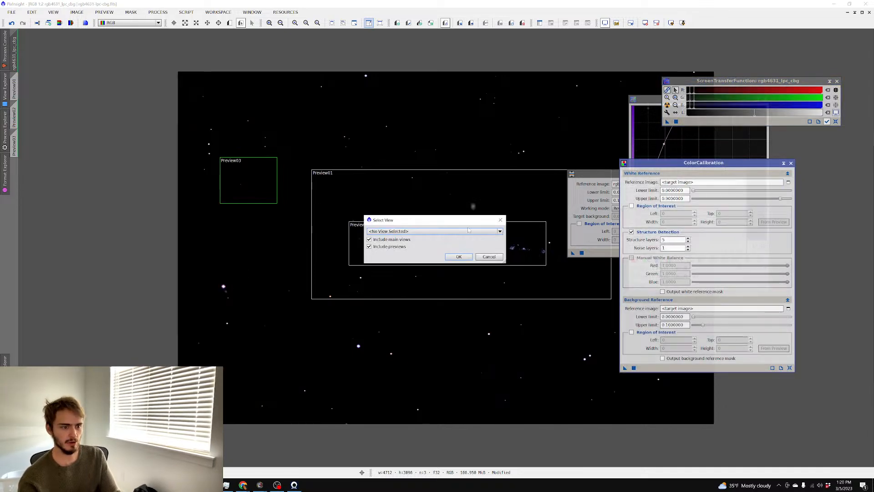
click(506, 196)
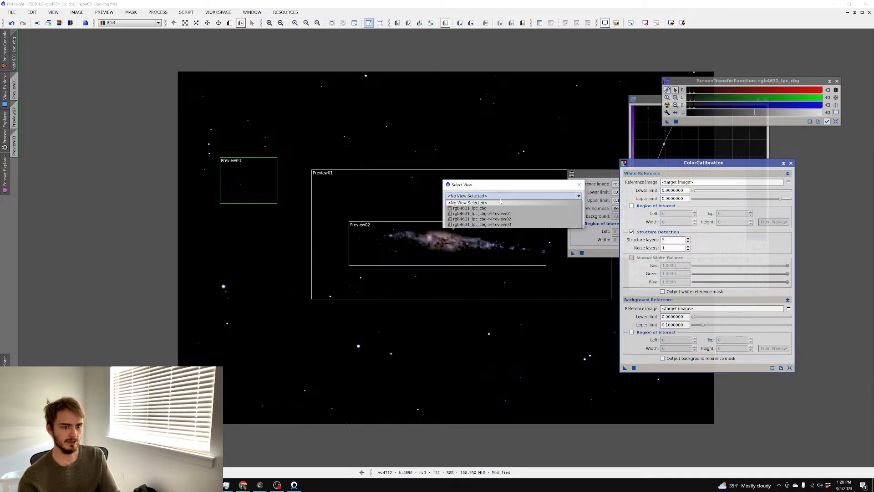
click(521, 220)
click(540, 220)
click(789, 308)
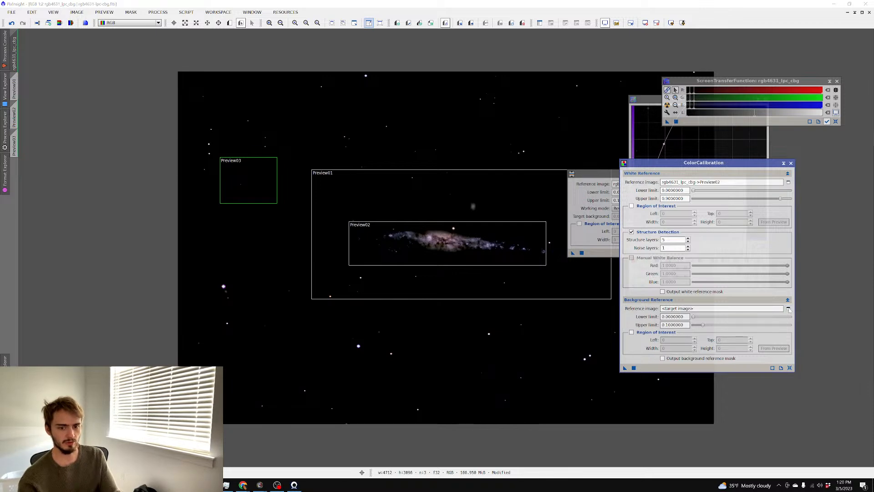
click(433, 231)
click(400, 258)
click(459, 257)
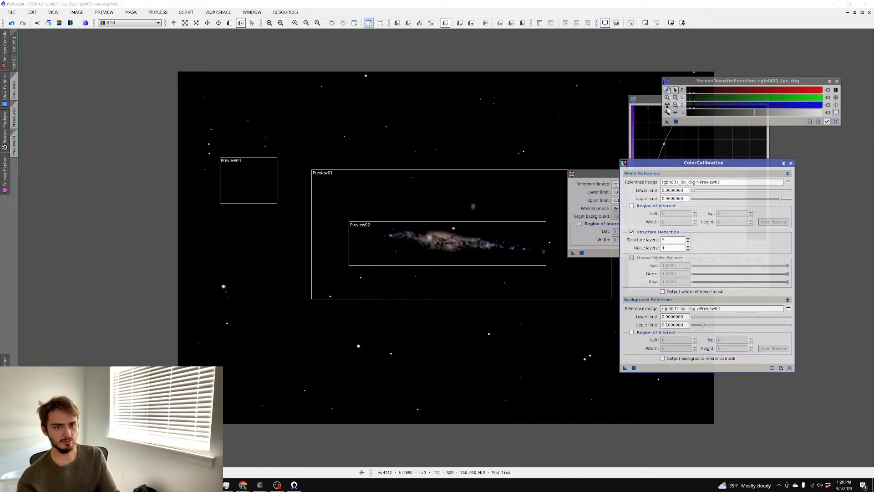
Auto-stretch the display to inspect colours, then draw Preview04 over the galaxy core
click(668, 105)
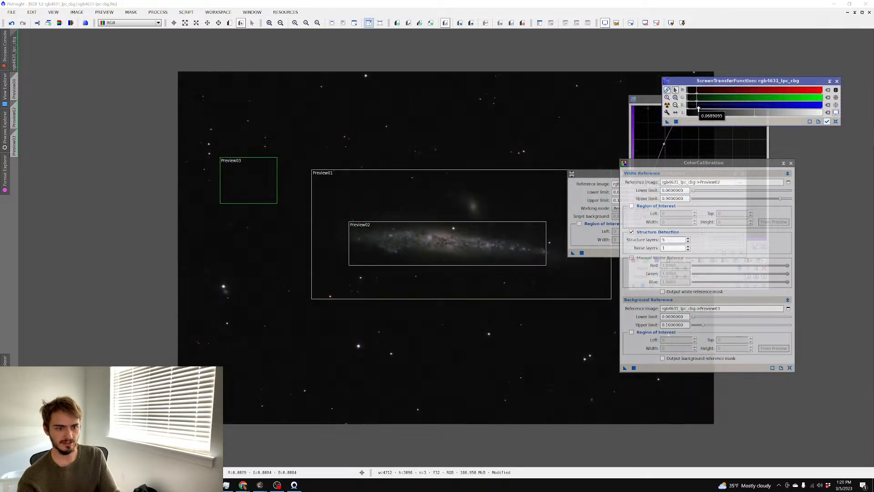
click(668, 97)
scroll(547, 148, up, 3)
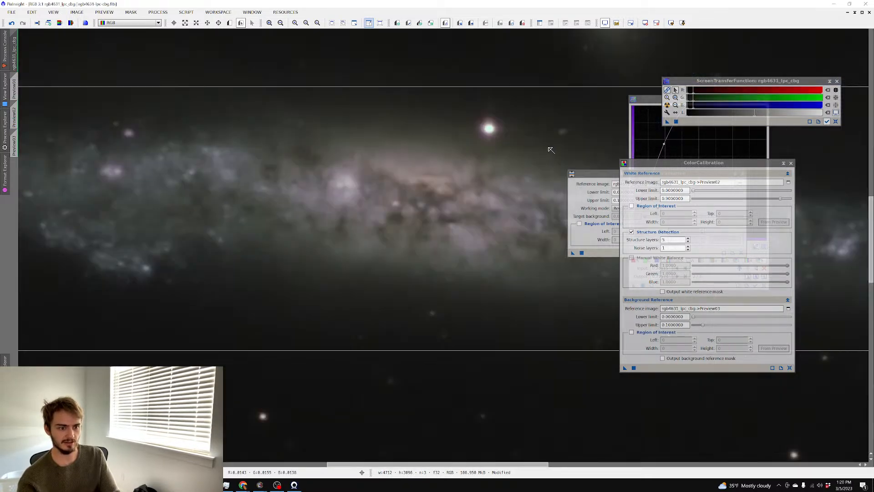
scroll(538, 148, down, 2)
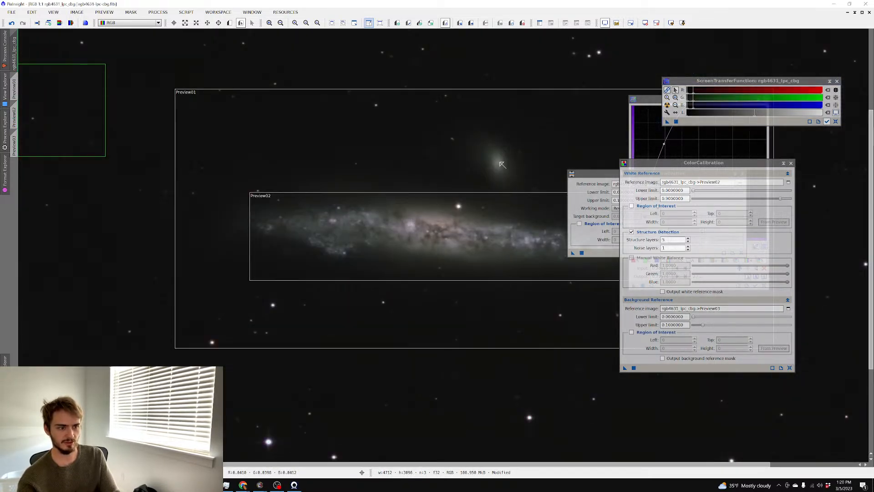
scroll(513, 170, down, 1)
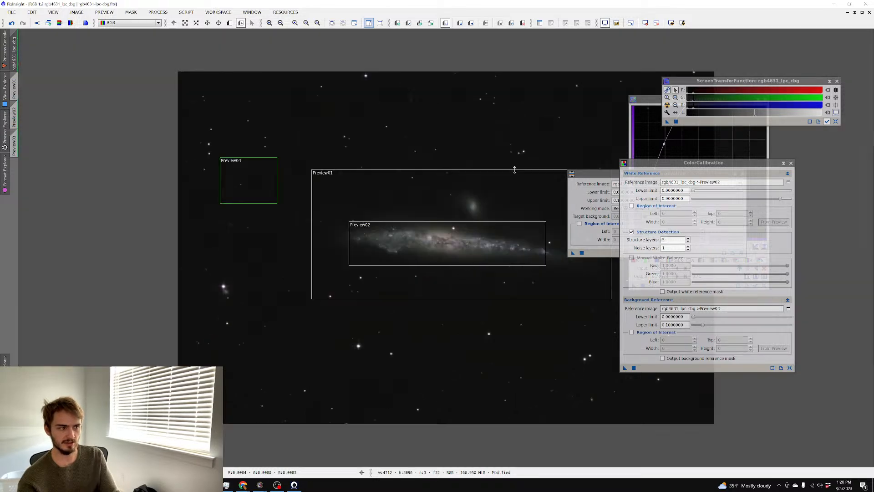
click(232, 25)
scroll(428, 173, up, 2)
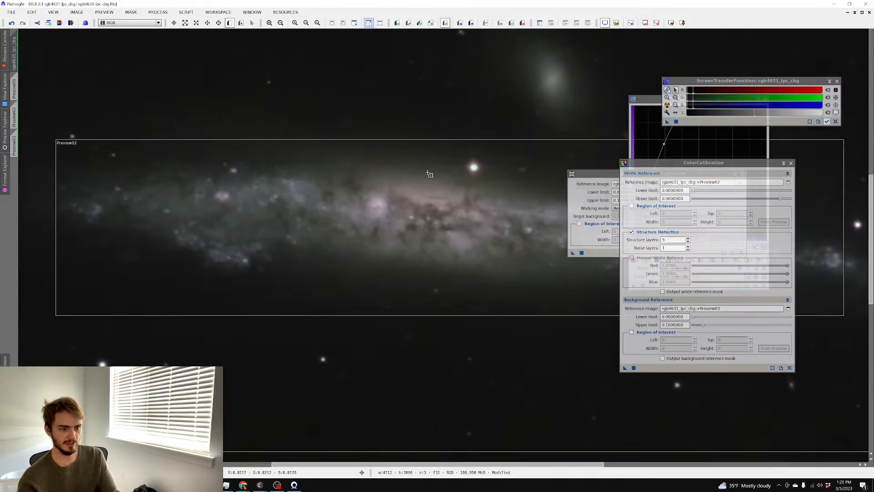
drag(301, 173, 518, 256)
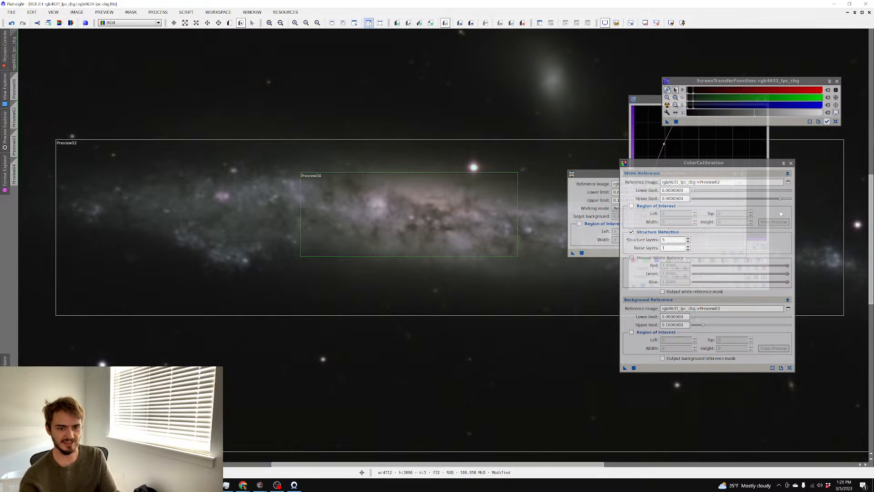
Set Preview04 as the white reference and apply colour calibration
click(789, 182)
click(482, 232)
click(435, 266)
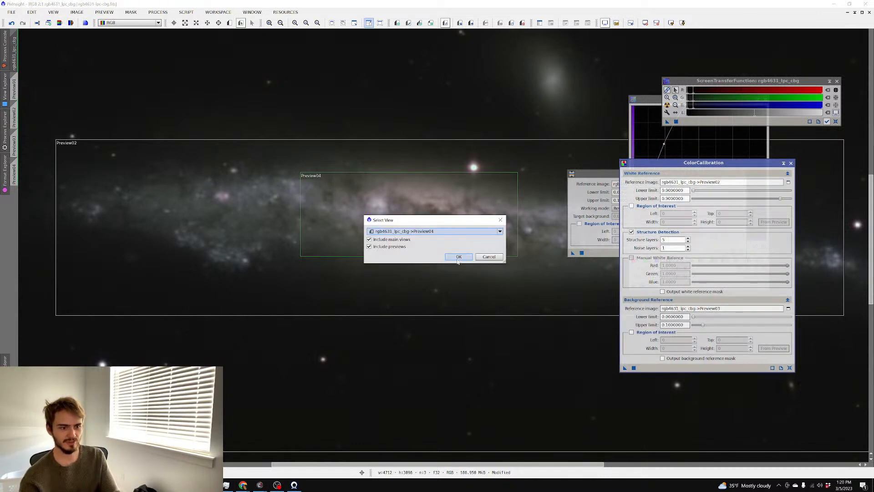
click(459, 257)
scroll(411, 251, down, 1)
scroll(412, 251, down, 1)
scroll(441, 261, up, 1)
click(634, 368)
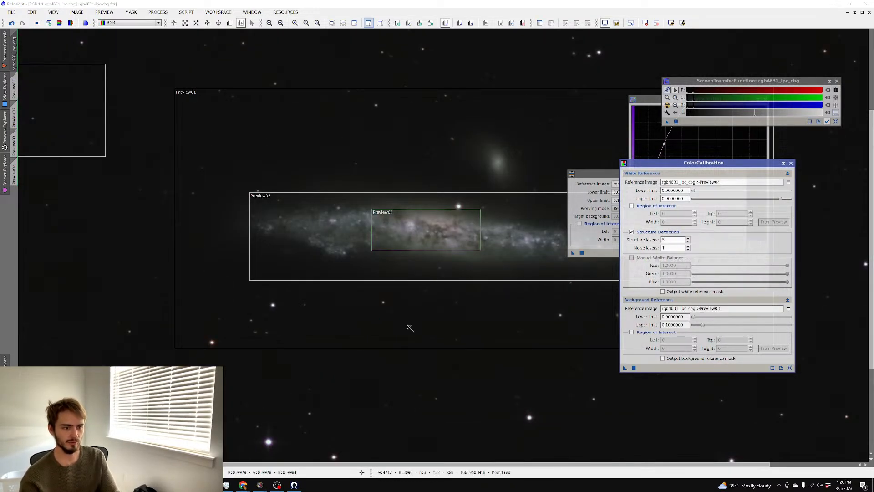
Auto-stretch the display again and tighten the blue channel's screen stretch
scroll(377, 316, up, 1)
scroll(376, 317, down, 1)
click(667, 105)
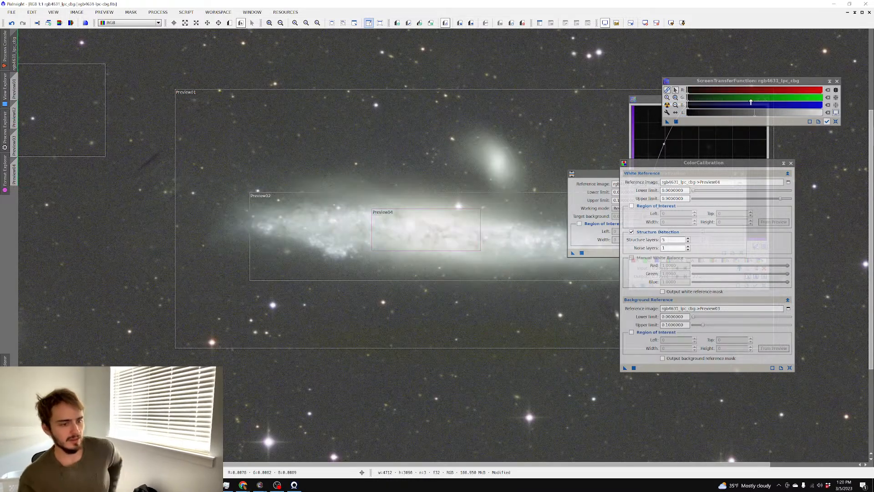
drag(689, 109, 689, 109)
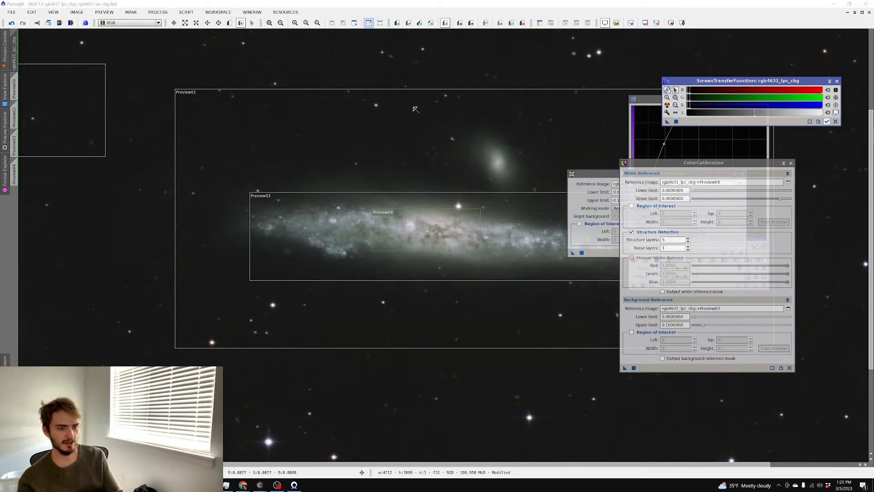
Draw a larger Preview05 around the whole galaxy, make it the white reference, and reapply calibration
scroll(300, 83, down, 1)
click(230, 24)
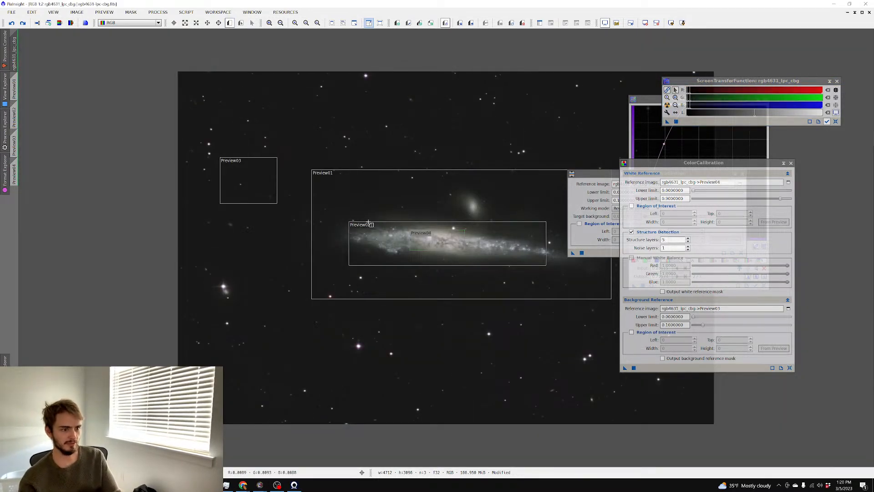
drag(325, 200, 581, 295)
drag(493, 276, 492, 262)
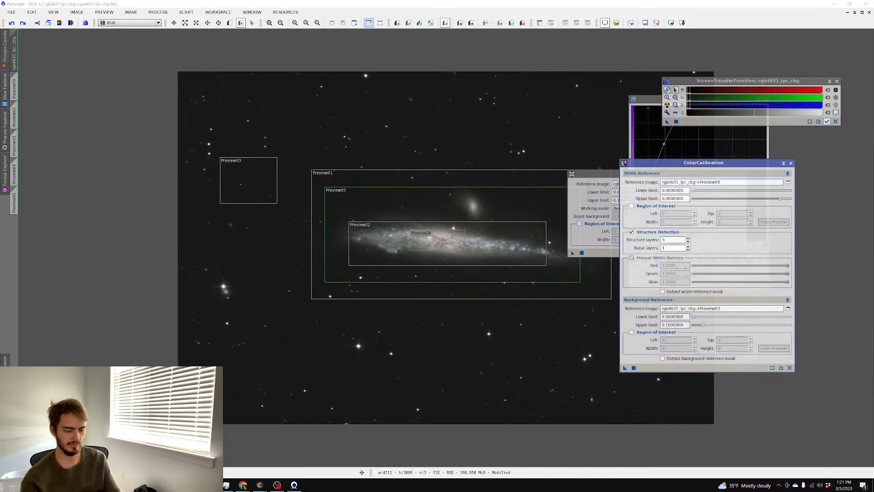
key(BackSpace)
text(5)
click(634, 367)
Darken the displayed midtones slightly, then return to Photoshop
scroll(446, 249, up, 2)
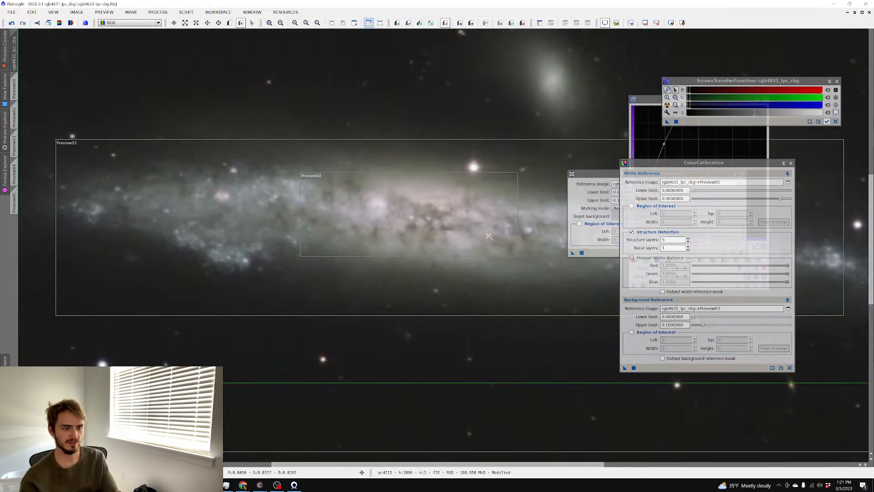
drag(691, 105, 693, 106)
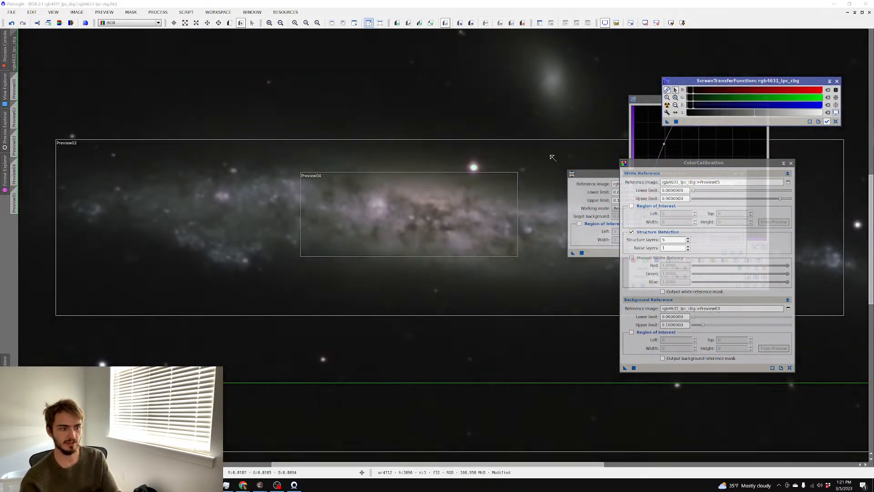
click(142, 485)
scroll(184, 231, up, 2)
Toggle Layer 1's visibility to compare the image before and after the masked darkening
scroll(191, 230, down, 2)
scroll(191, 230, down, 3)
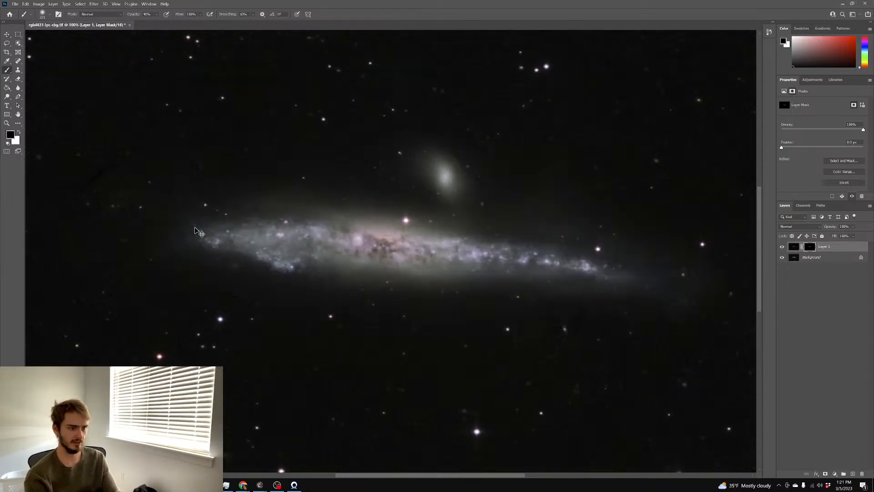
scroll(188, 218, down, 3)
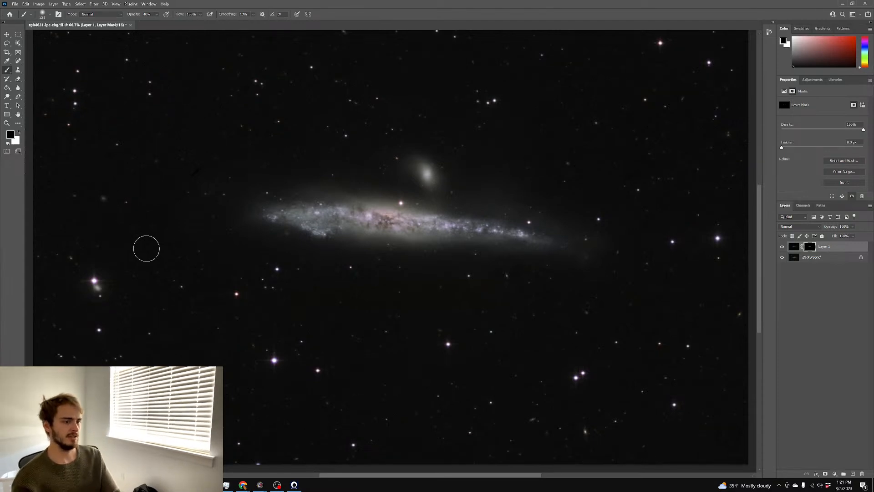
scroll(130, 213, up, 3)
scroll(192, 164, down, 2)
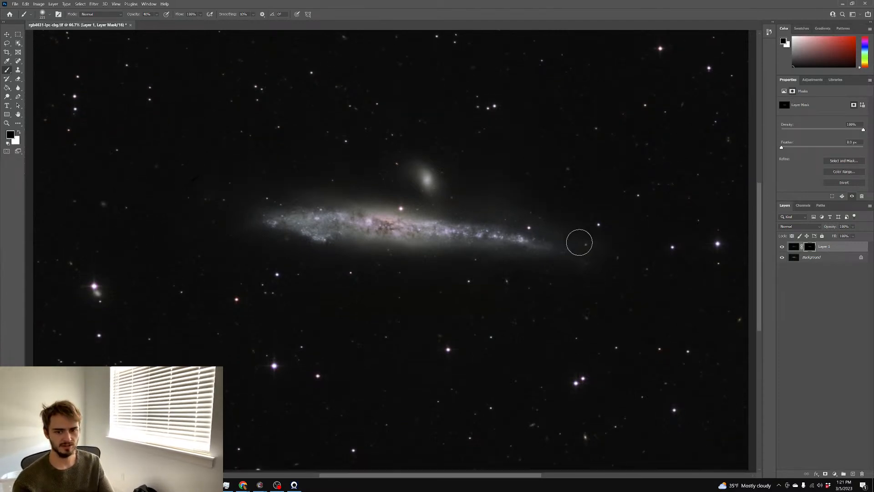
click(781, 247)
click(781, 247)
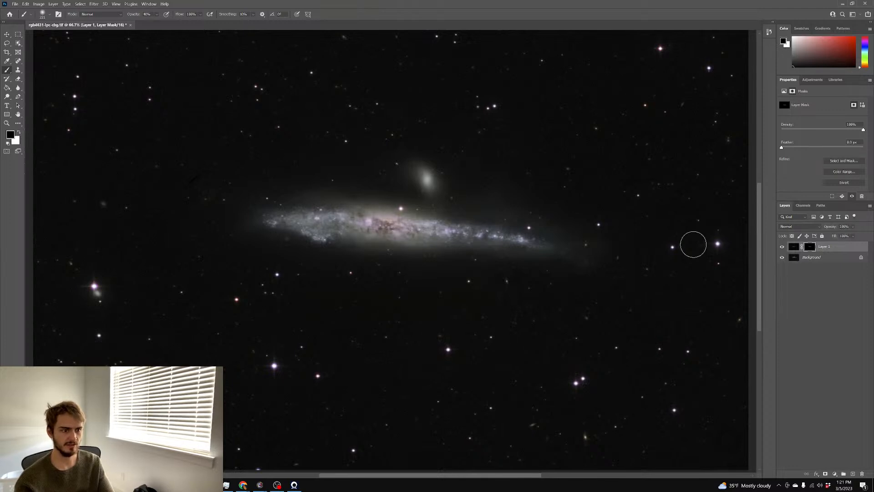
scroll(692, 242, down, 2)
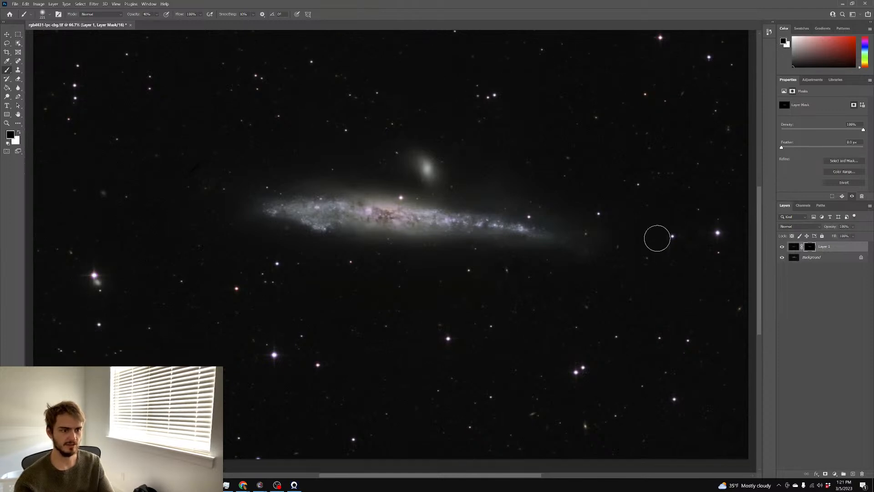
Flatten the image and duplicate the flattened layer with Ctrl+J
right_click(813, 260)
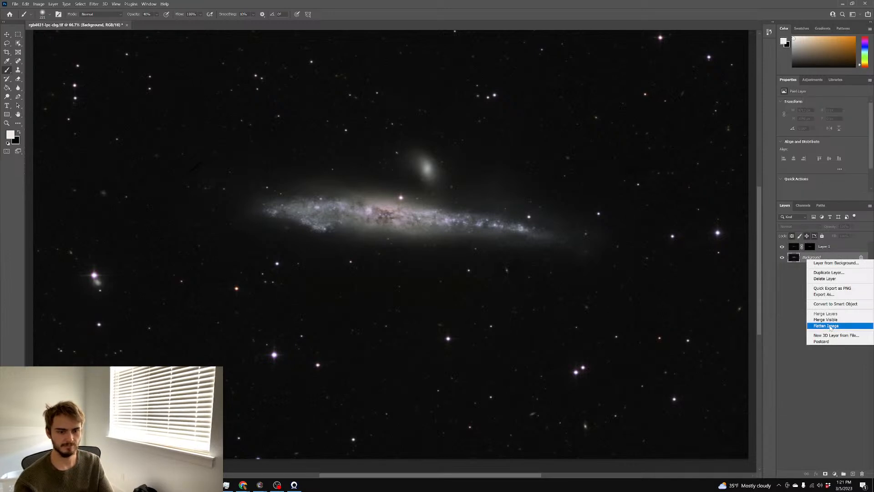
click(830, 327)
key(ctrl+j)
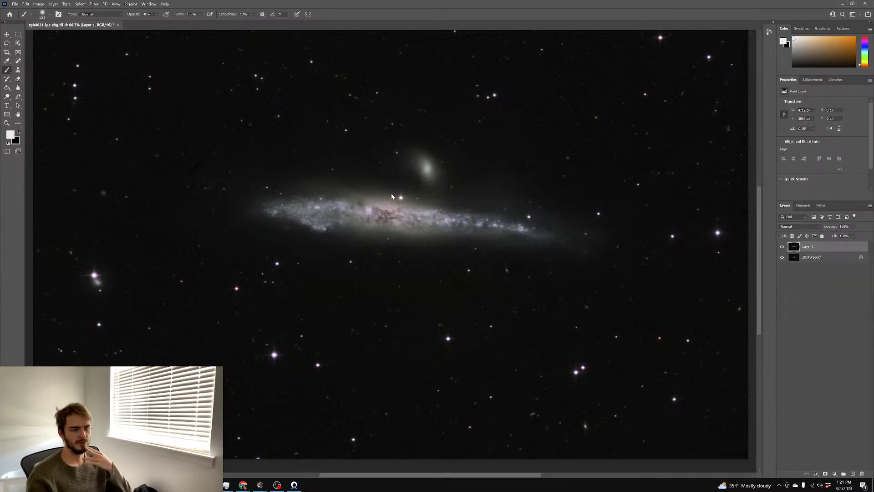
Open the Camera Raw filter and briefly push saturation and vibrance to judge the galaxy colours
key(ctrl+shift+a)
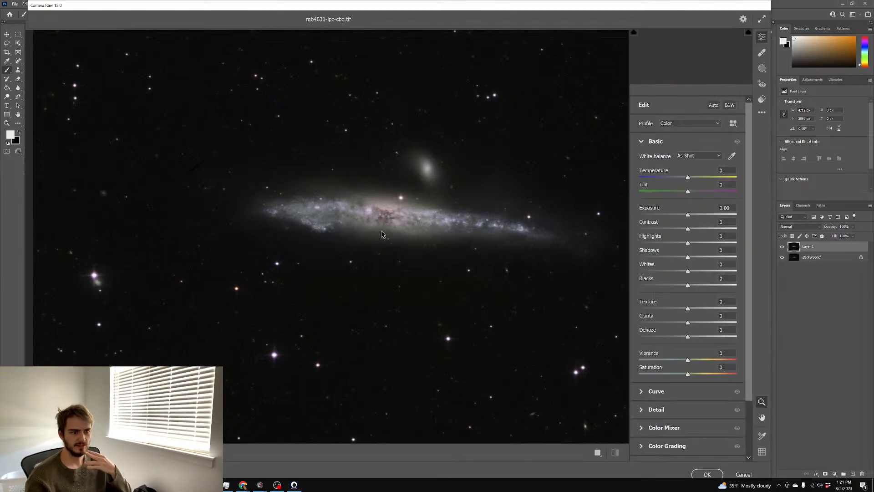
click(343, 217)
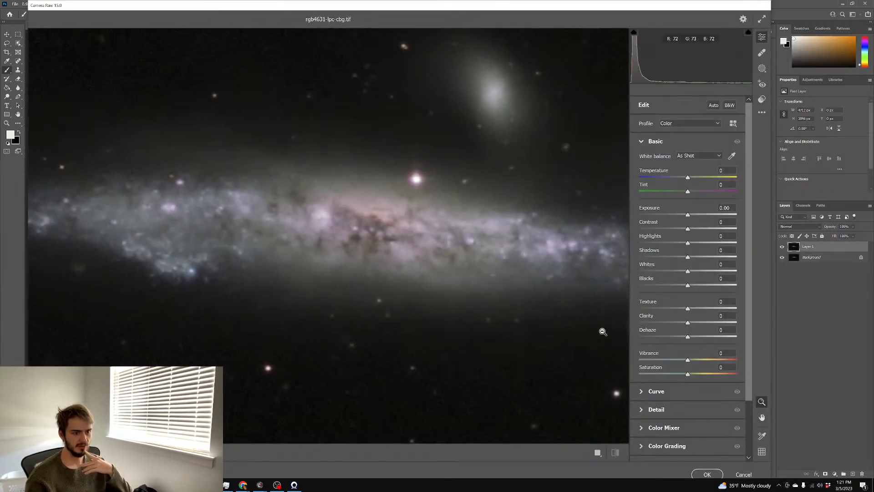
drag(688, 374, 730, 360)
alt+click(503, 313)
drag(502, 313, 531, 297)
drag(701, 360, 686, 359)
Set Temperature -6 and Tint +7, reset Saturation and Vibrance to 0, and apply
drag(688, 178, 685, 181)
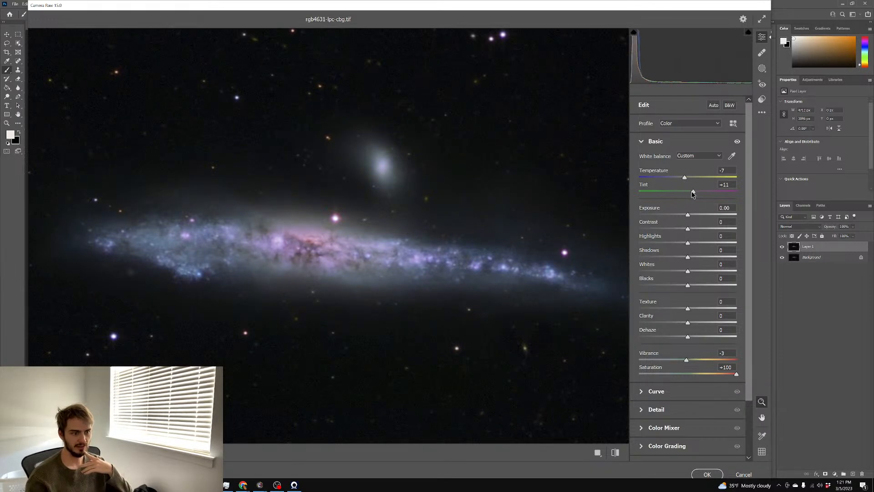
drag(689, 180, 686, 180)
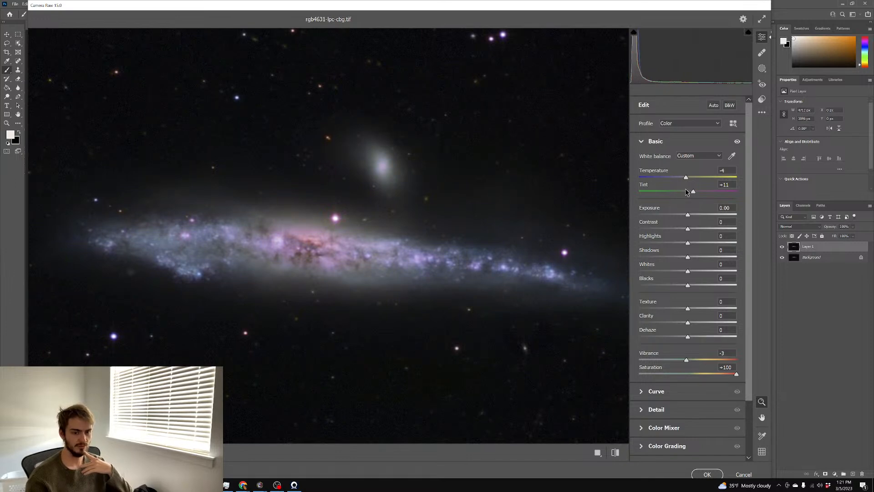
drag(691, 192, 686, 191)
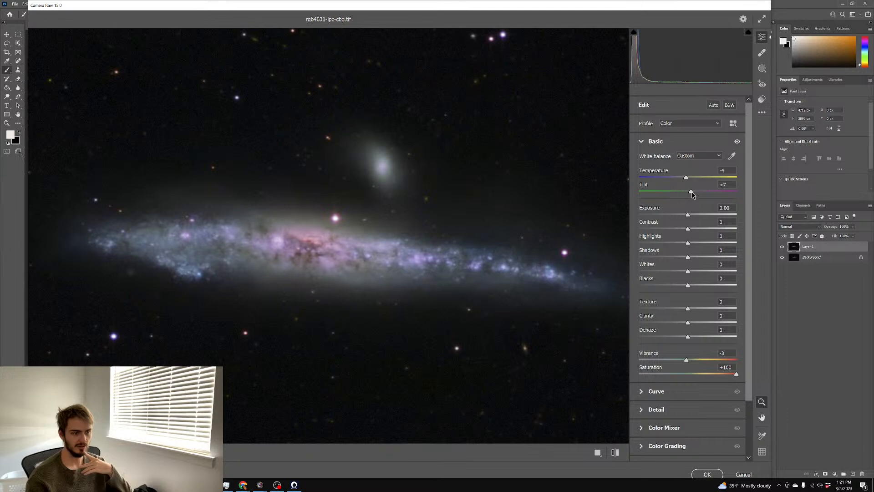
double_click(726, 366)
text(0)
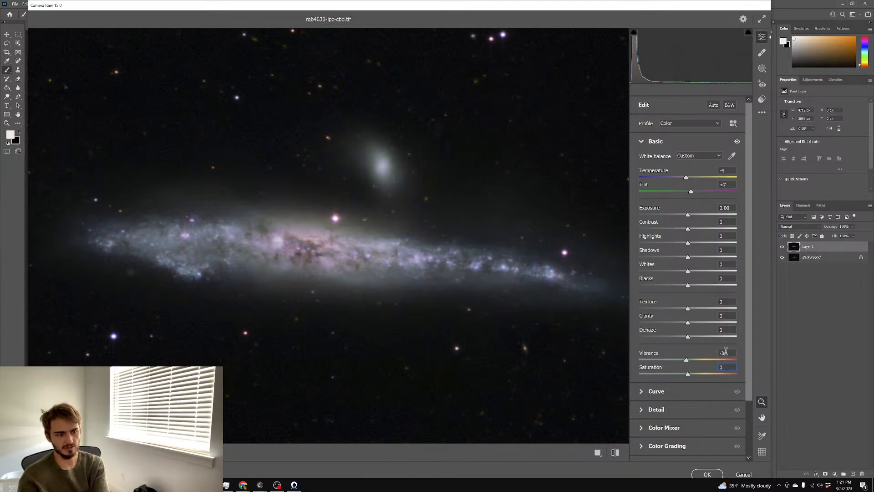
click(729, 365)
click(707, 474)
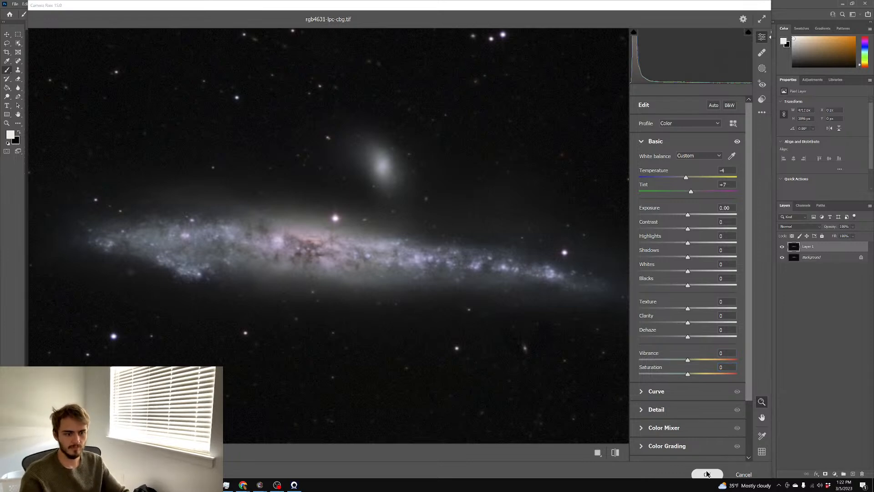
Rotate the whole galaxy image 180°
scroll(698, 271, up, 2)
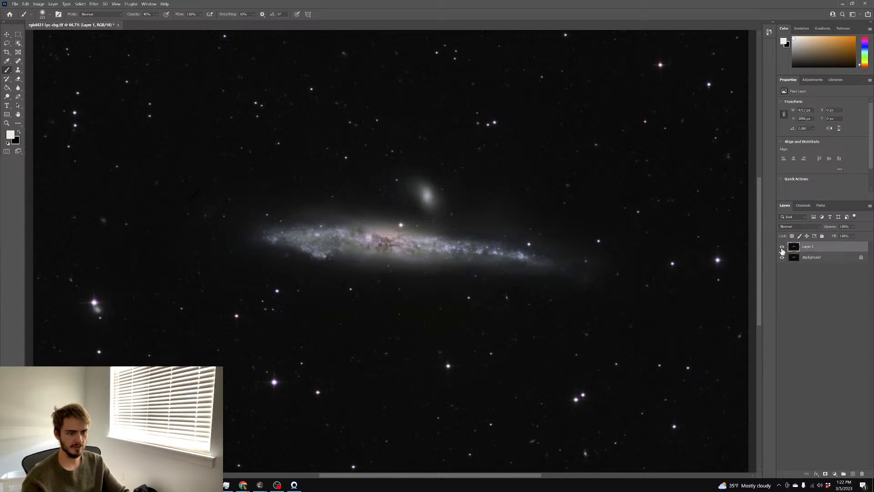
scroll(672, 248, down, 1)
scroll(672, 249, down, 3)
scroll(670, 248, up, 4)
key(ctrl+plus)
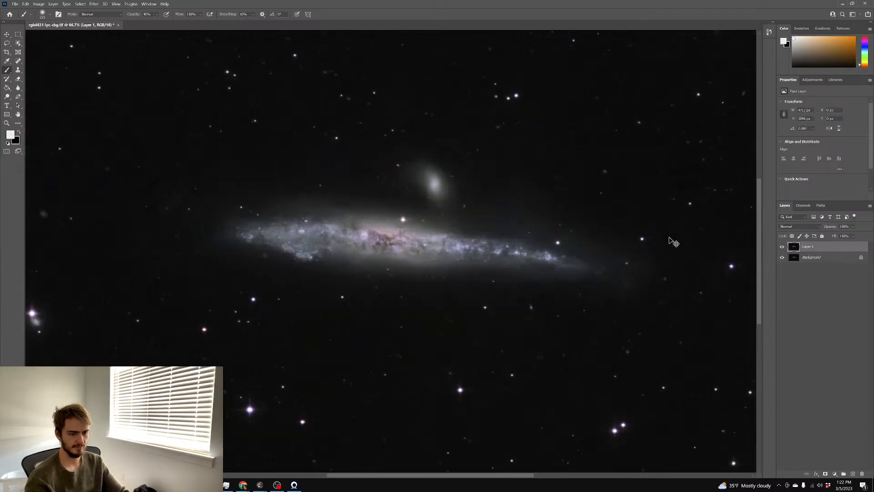
key(ctrl+plus)
key(ctrl+plus)
key(ctrl+minus)
key(ctrl+minus)
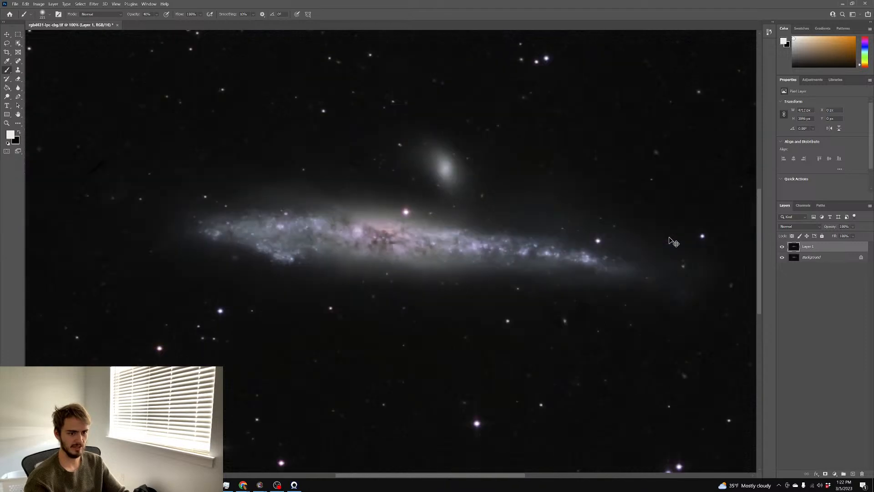
scroll(679, 230, down, 4)
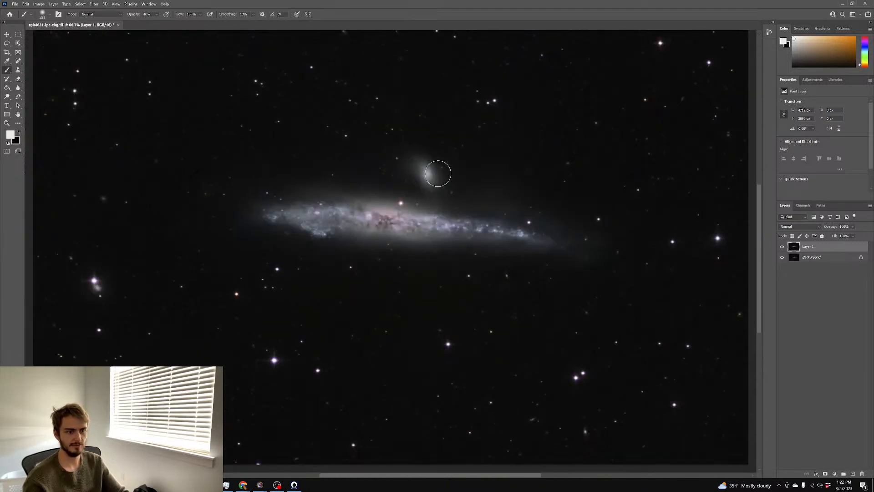
click(39, 3)
click(125, 62)
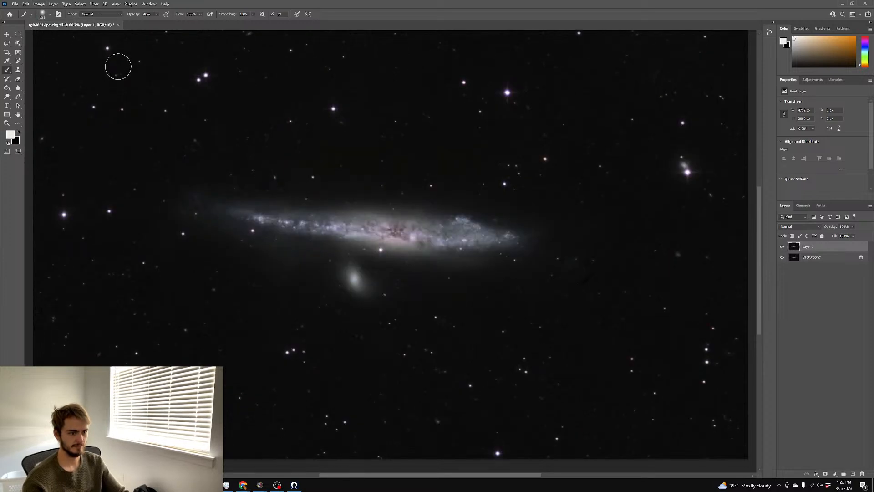
Flatten the image, duplicate it to a new layer, and lift the midtones with Curves
right_click(804, 261)
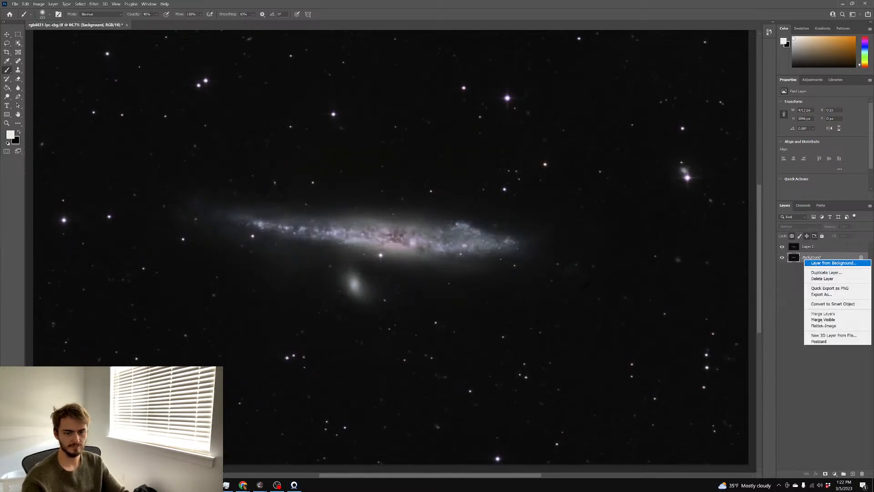
click(824, 326)
key(ctrl+j)
key(ctrl+m)
mouse_move(698, 153)
mouse_down()
mouse_move(696, 132)
mouse_move(709, 145)
mouse_up()
click(846, 87)
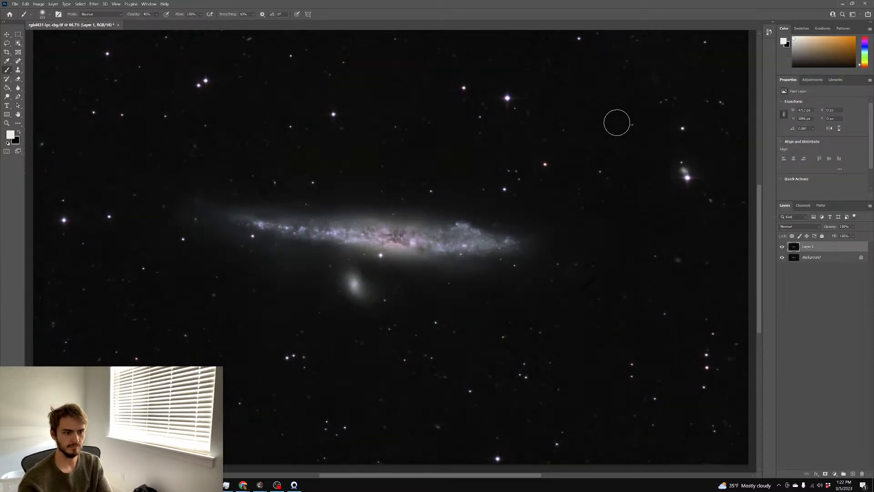
key(ctrl+u)
Raise Hue/Saturation Saturation to +42 on the galaxy layer, apply it, and inspect at 300%
drag(579, 149, 592, 151)
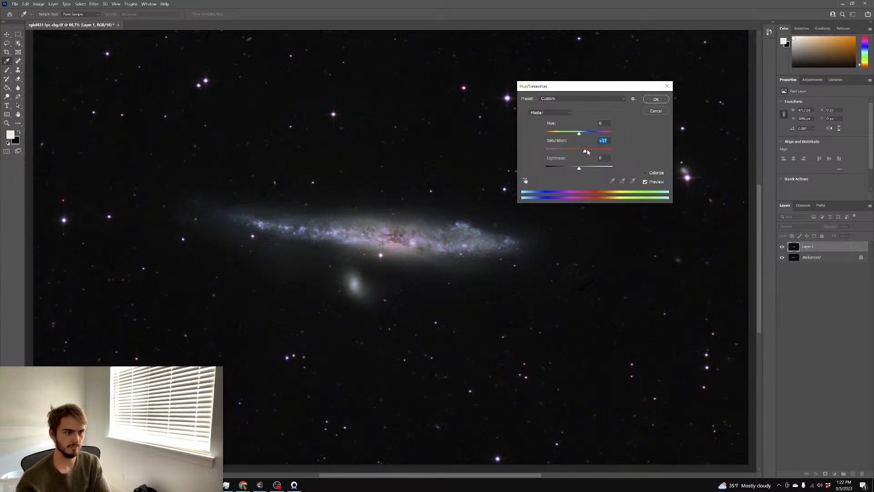
click(593, 151)
drag(591, 152, 594, 152)
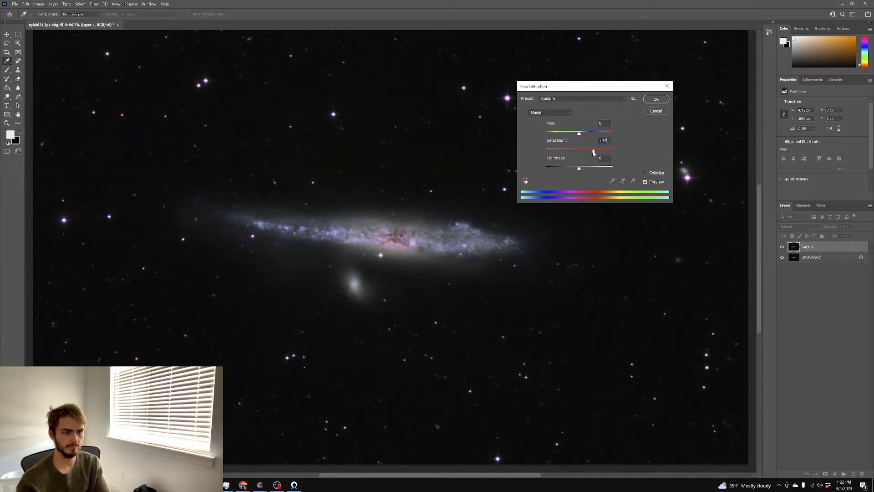
click(656, 99)
key(b)
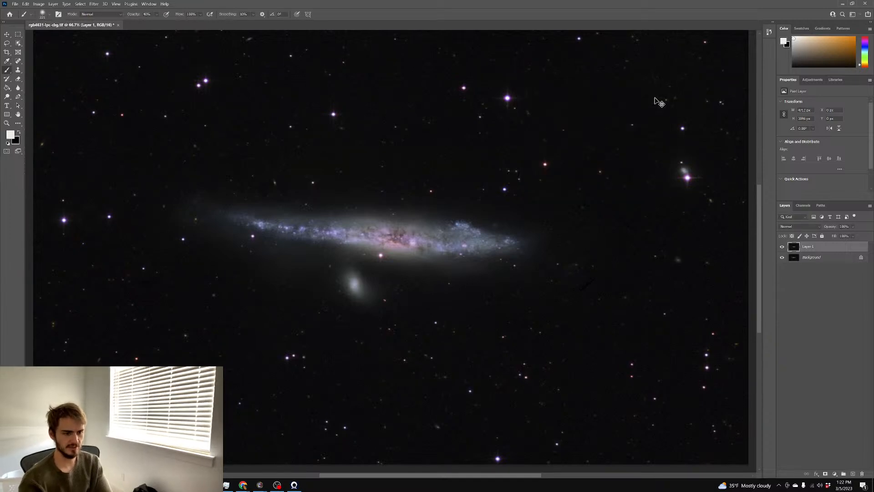
key(ctrl+plus)
key(ctrl+plus)
key(ctrl+plus)
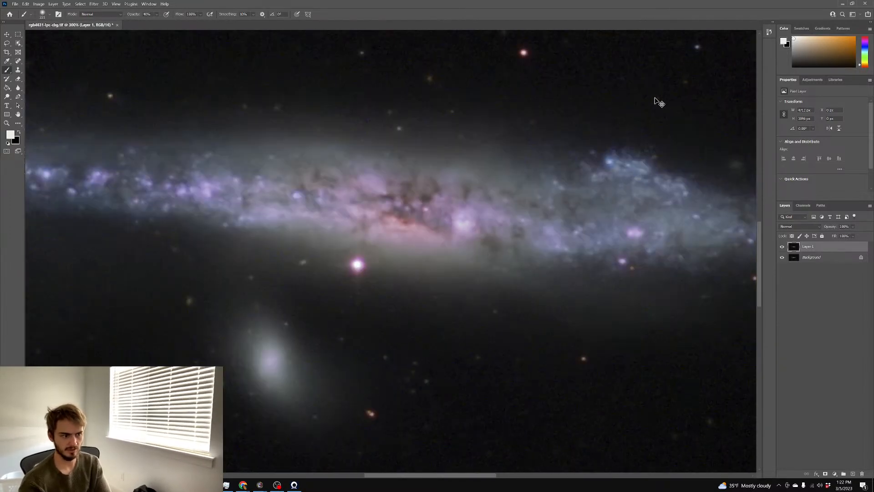
key(ctrl+minus)
key(ctrl+minus)
key(ctrl+minus)
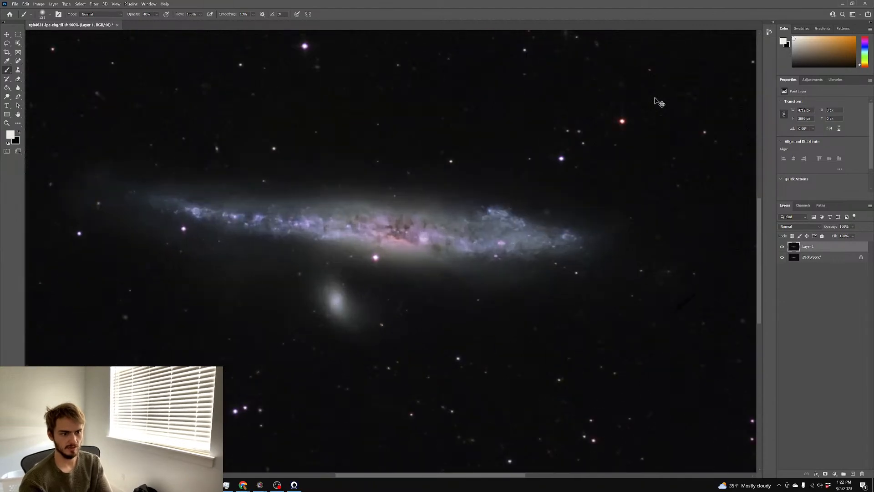
key(ctrl+plus)
key(ctrl+plus)
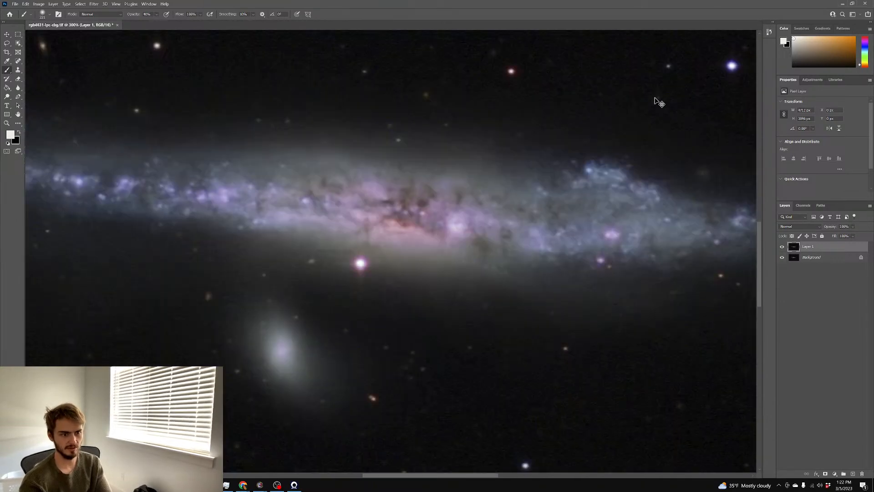
key(ctrl+0)
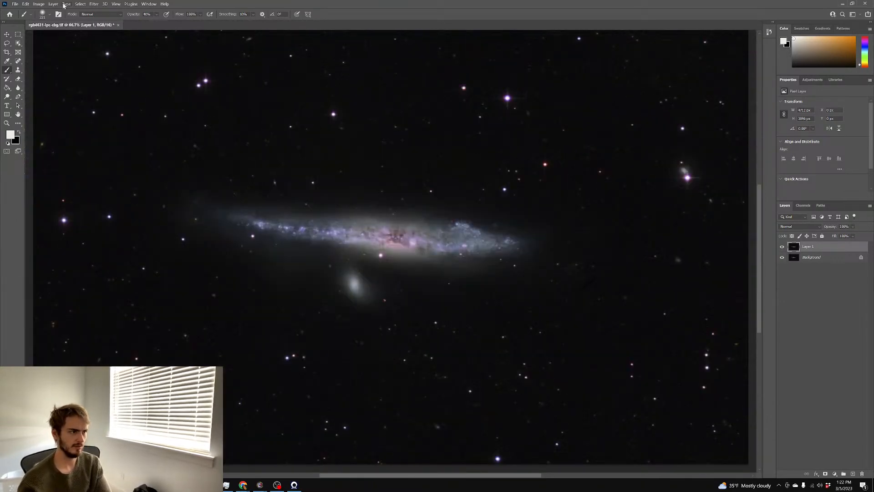
Open Selective Color and reduce magenta within the Magentas range
click(39, 5)
mouse_move(68, 19)
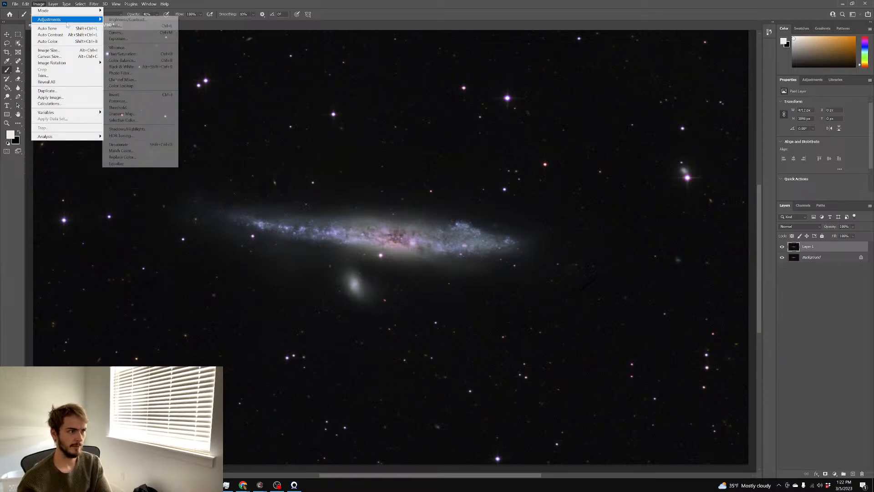
click(129, 120)
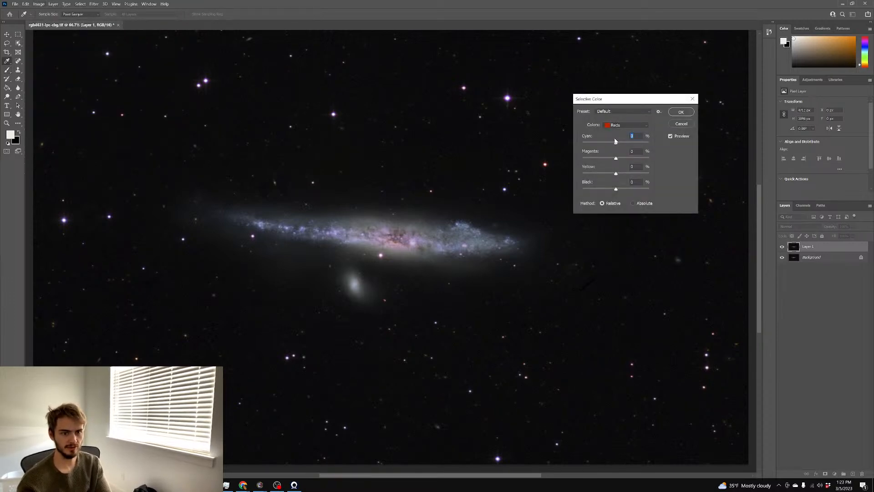
click(625, 125)
click(620, 164)
drag(617, 158, 580, 157)
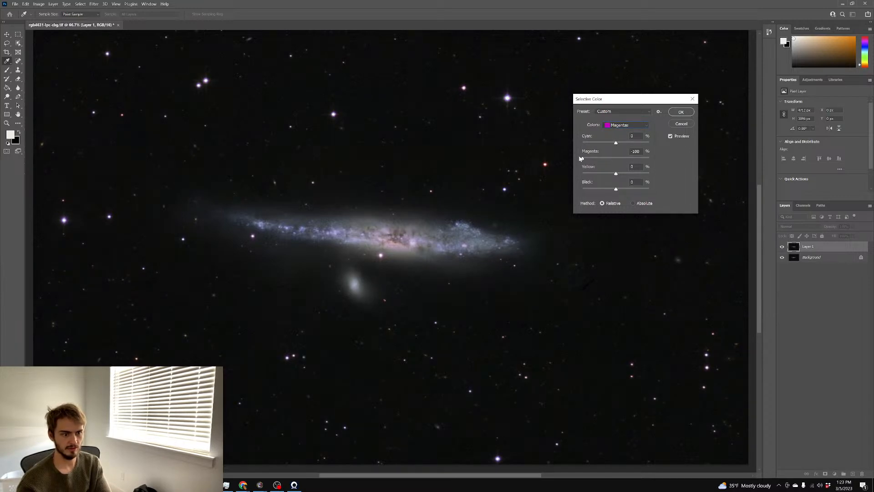
In the Greens range set magenta to +70 and black to +42, then inspect at 200%
click(620, 125)
click(619, 144)
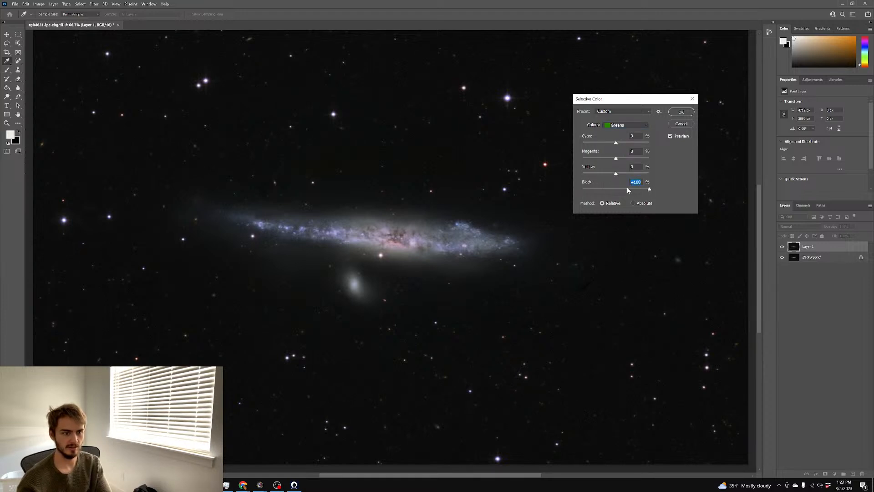
click(640, 158)
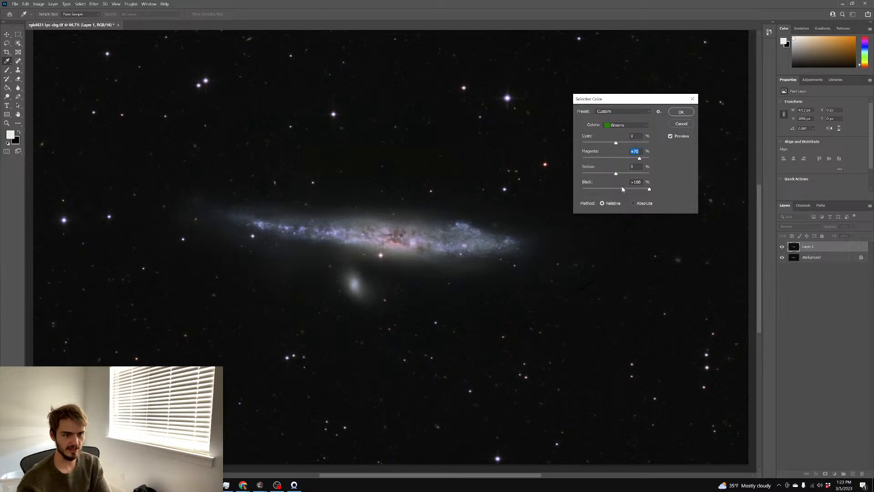
click(630, 189)
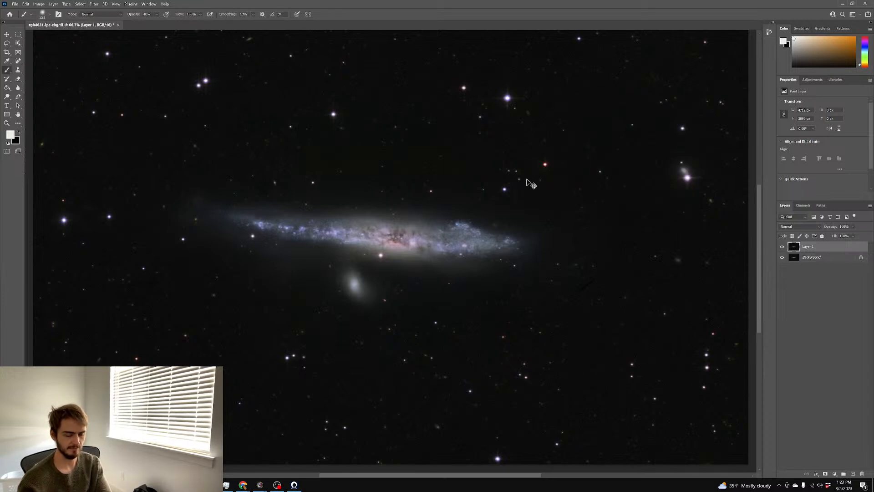
key(ctrl+plus)
key(ctrl+plus)
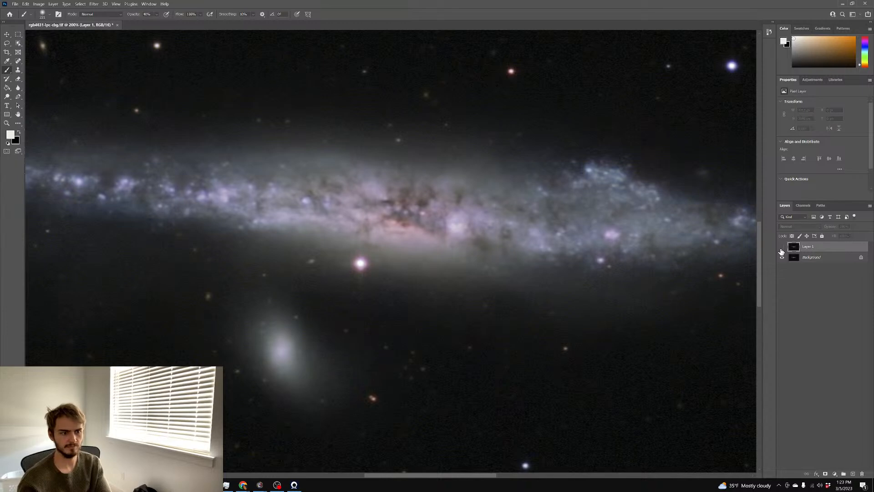
scroll(639, 219, down, 1)
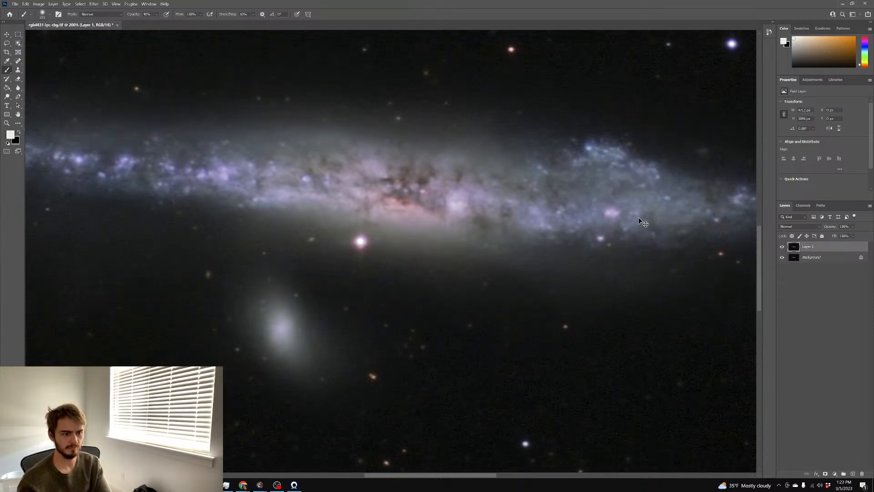
key(ctrl+minus)
key(ctrl+minus)
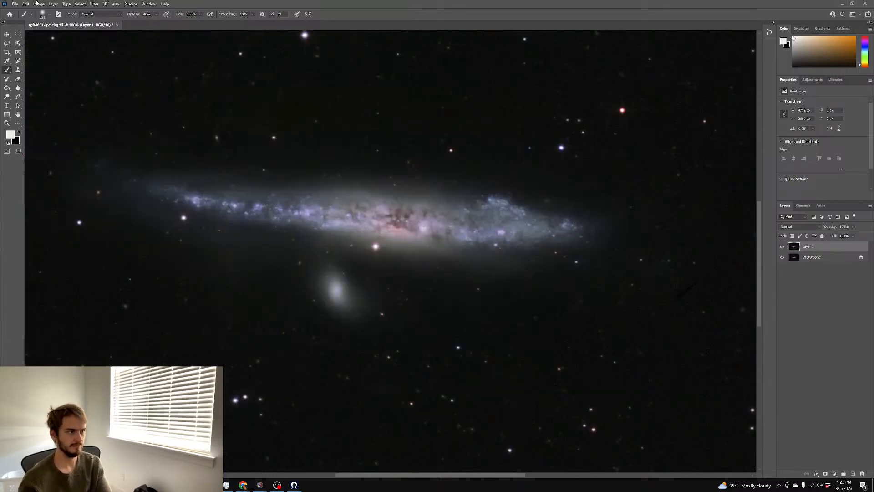
Reopen Selective Color on Magentas and apply the -85% magenta cut
click(39, 4)
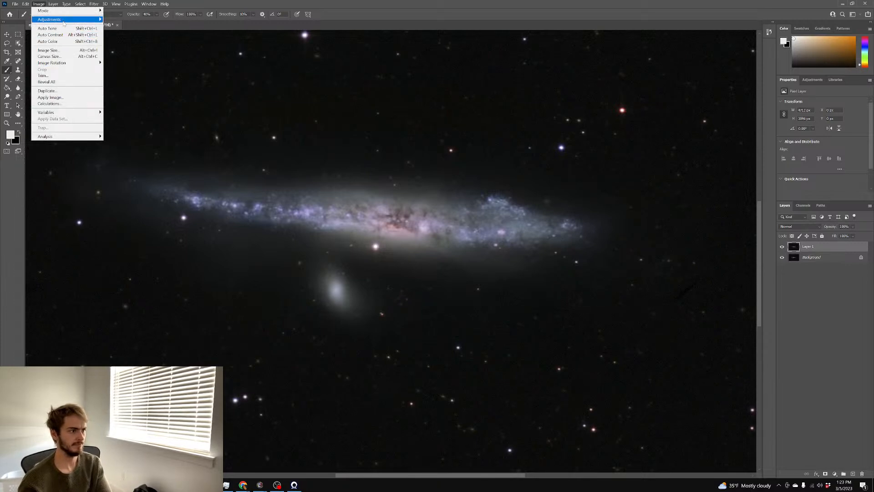
mouse_move(66, 21)
click(129, 119)
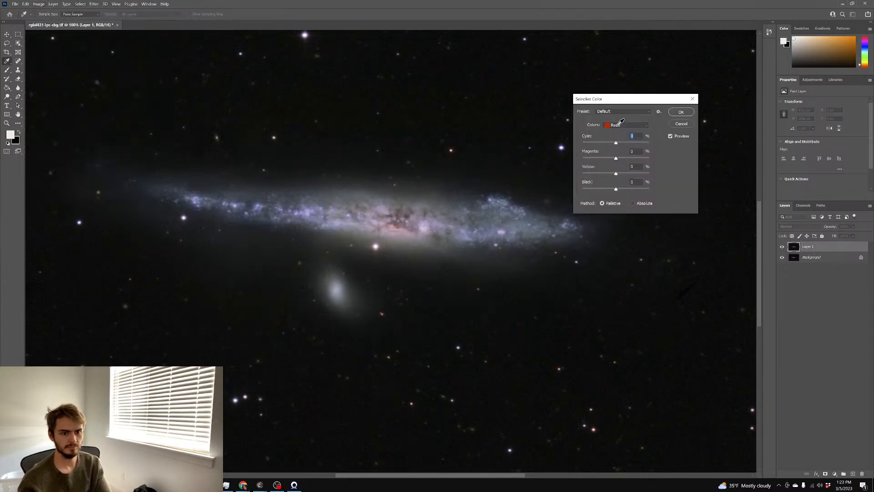
click(622, 124)
click(619, 176)
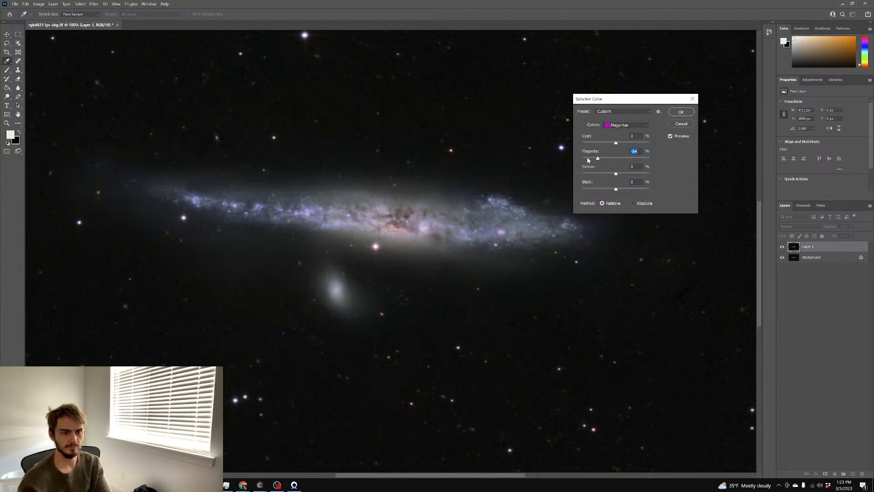
click(680, 112)
key(b)
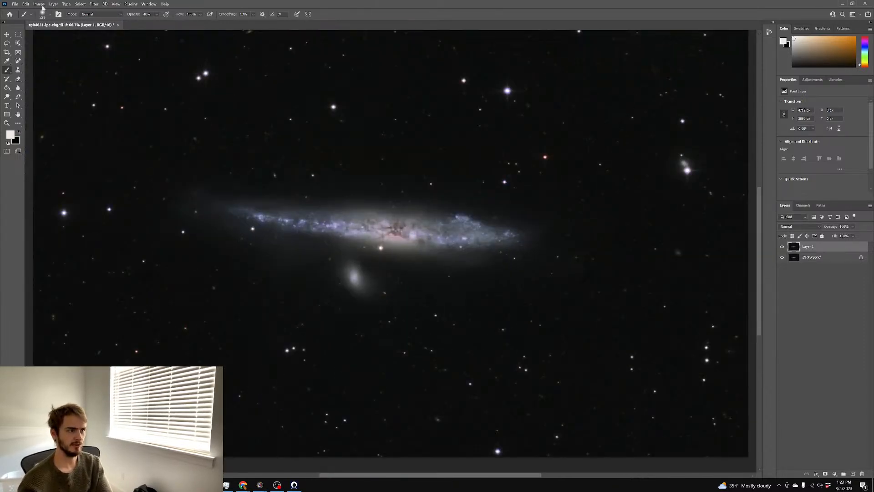
Rotate the image 180°
click(40, 4)
mouse_move(68, 63)
click(126, 64)
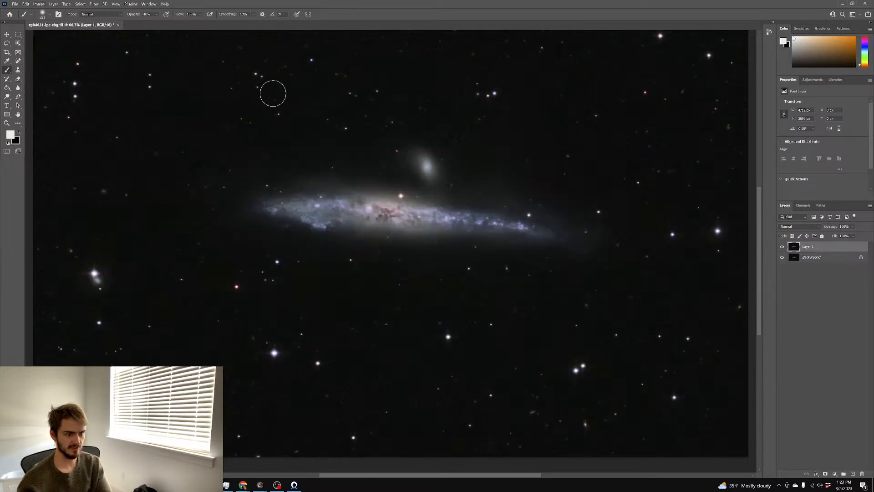
Add a black-filled layer mask to Layer 1 and paint white over the galaxy at 100% opacity
click(826, 474)
key(g)
click(299, 185)
click(7, 70)
key(x)
key(bracketright)
key(bracketright)
mouse_move(336, 202)
mouse_down()
mouse_move(287, 203)
mouse_move(539, 228)
mouse_move(408, 221)
mouse_move(320, 200)
mouse_move(363, 197)
mouse_move(395, 220)
mouse_move(315, 211)
mouse_up()
key(0)
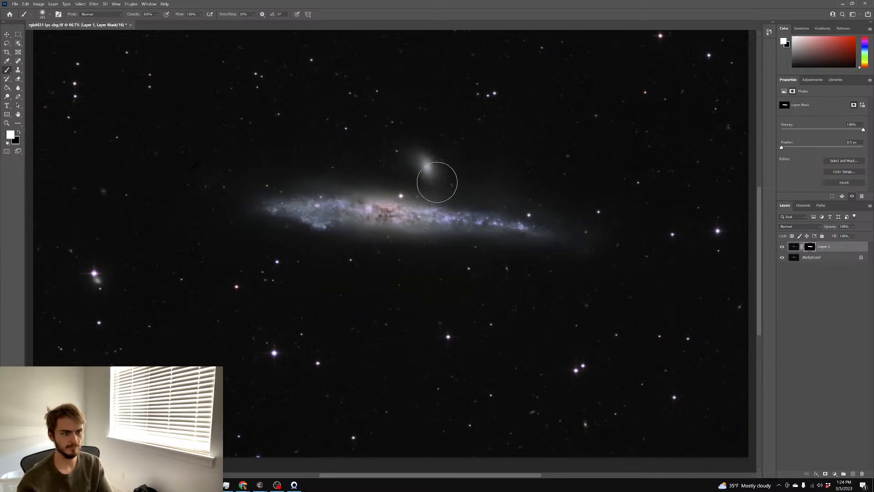
Inspect the masked galaxy up close, then apply the layer mask permanently
scroll(500, 187, up, 2)
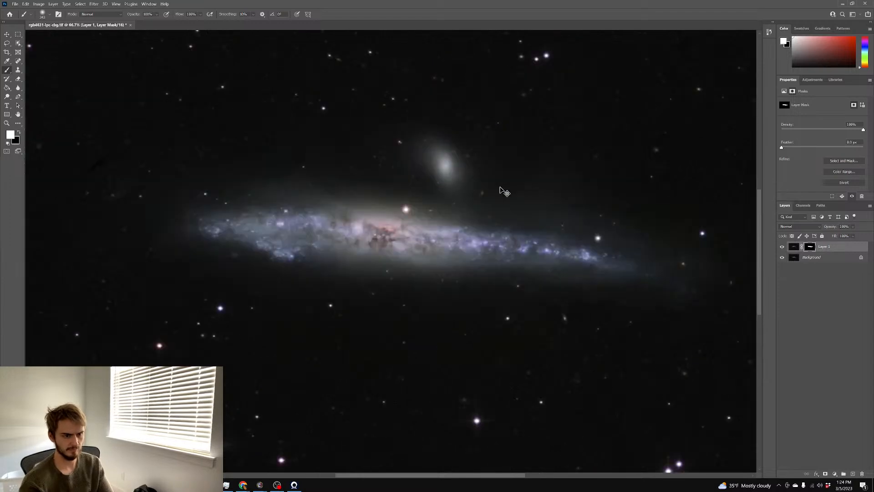
scroll(500, 186, up, 2)
key(ctrl+plus)
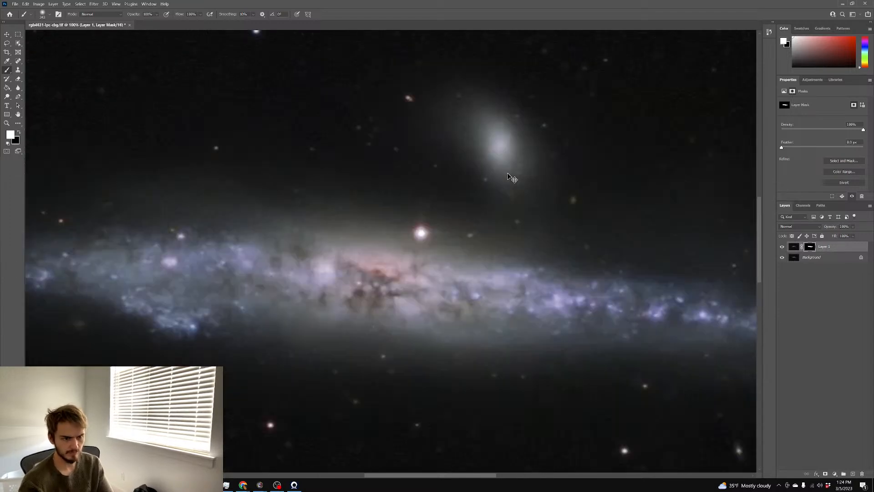
key(ctrl+plus)
scroll(505, 174, down, 1)
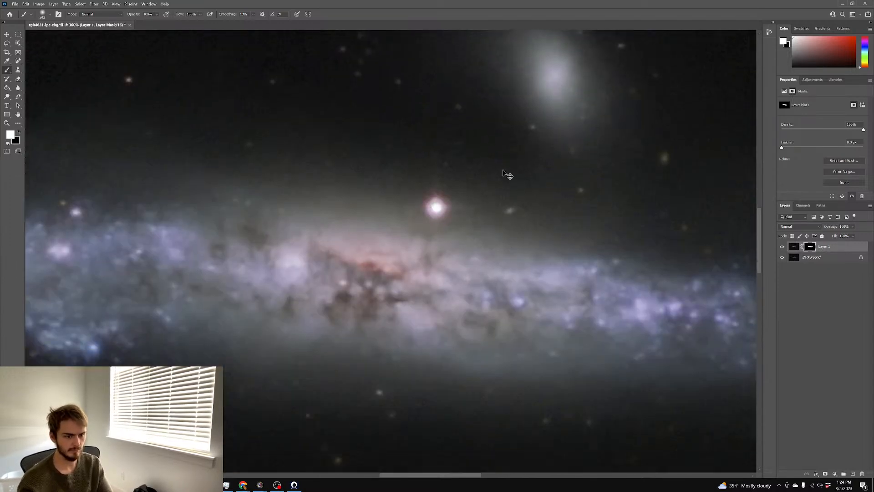
key(ctrl+minus)
key(ctrl+minus)
key(ctrl+minus)
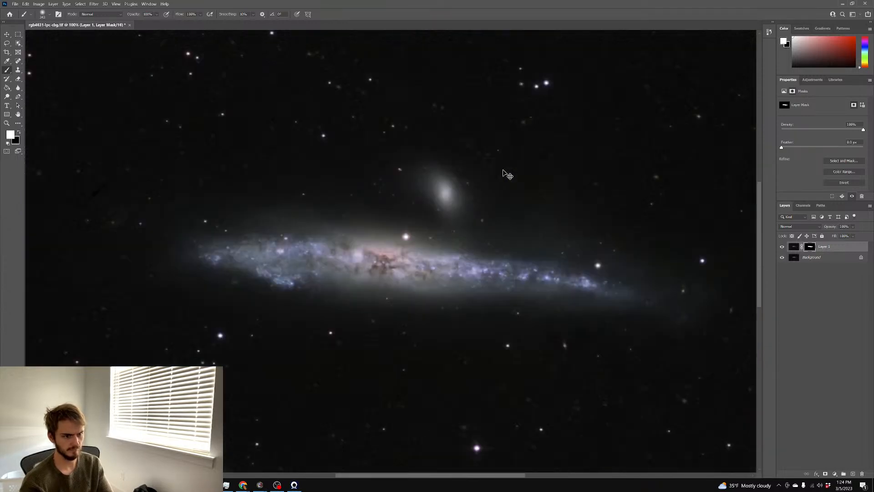
scroll(495, 160, down, 3)
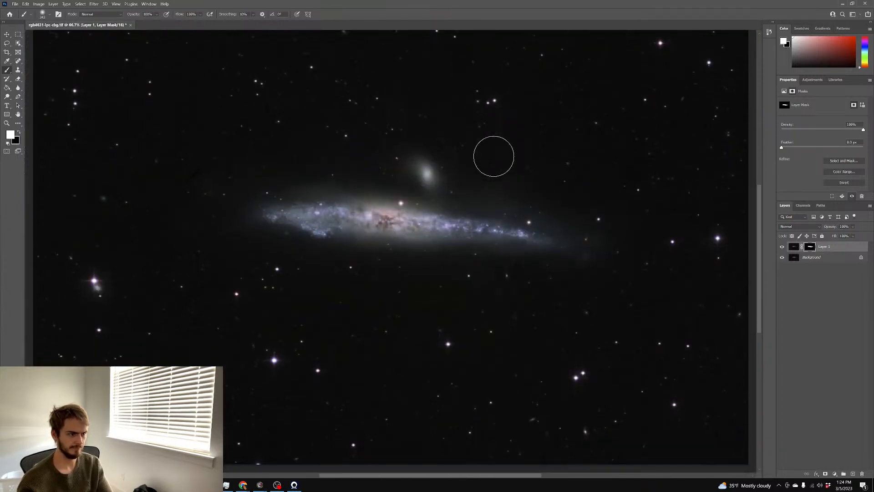
right_click(810, 249)
click(839, 322)
click(18, 70)
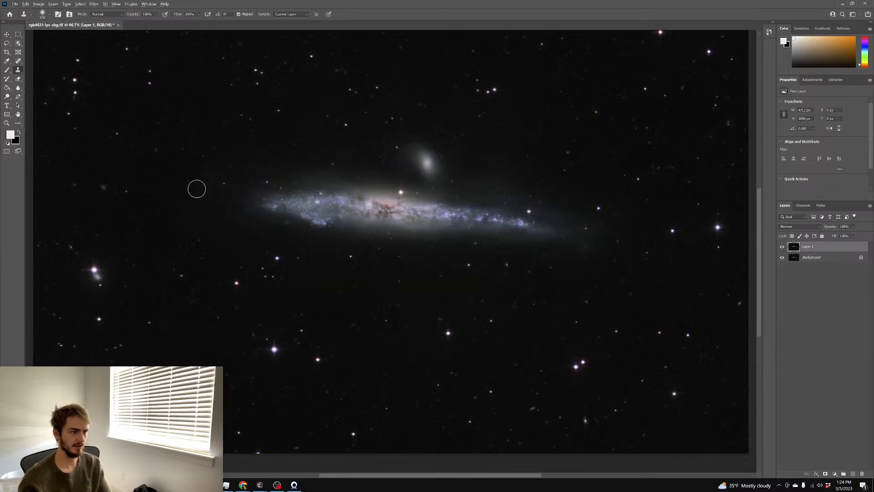
Clone clean sky over the blemish to the left of the galaxy
alt+click(195, 147)
mouse_move(208, 160)
mouse_down()
mouse_move(183, 169)
mouse_move(202, 158)
mouse_move(208, 167)
mouse_up()
alt+click(205, 197)
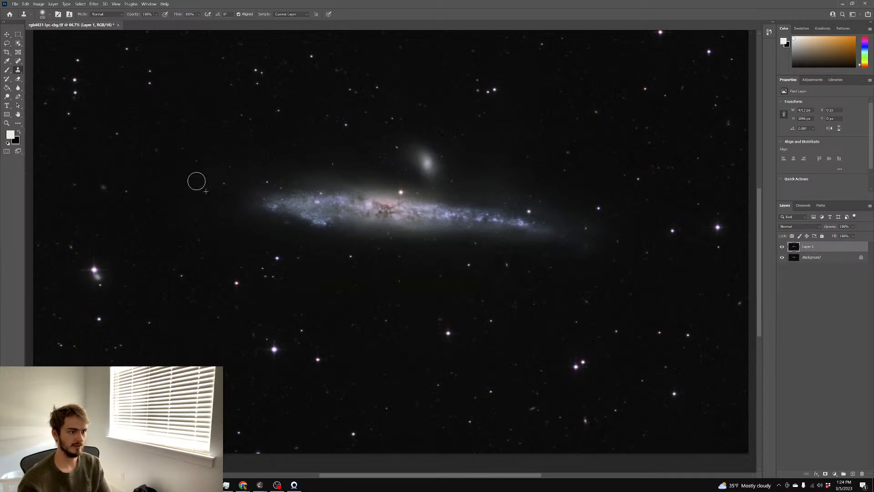
scroll(528, 315, up, 3)
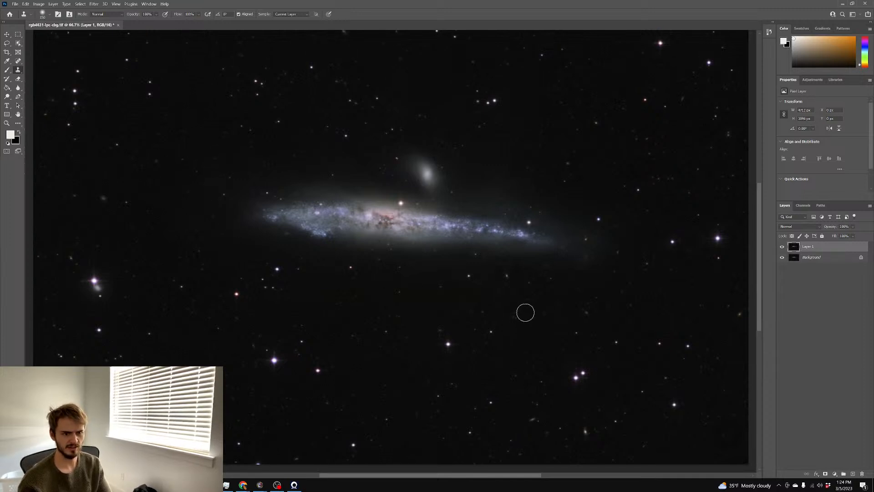
scroll(523, 310, down, 2)
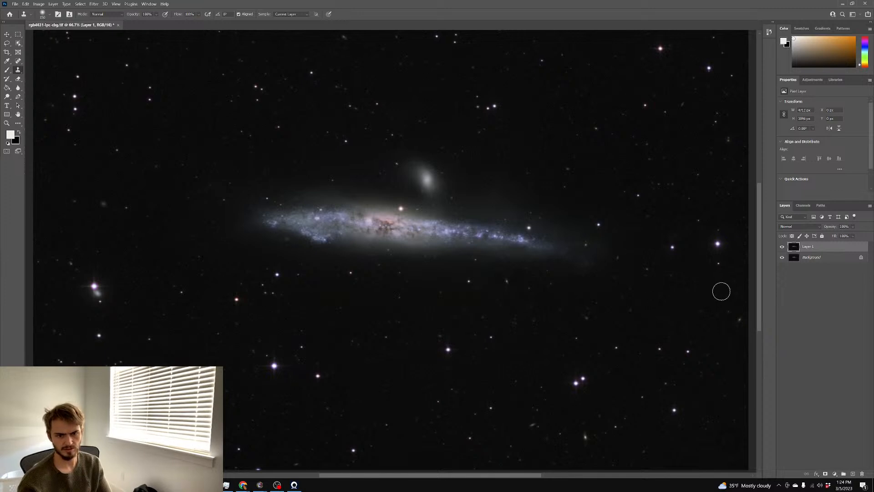
scroll(679, 292, down, 2)
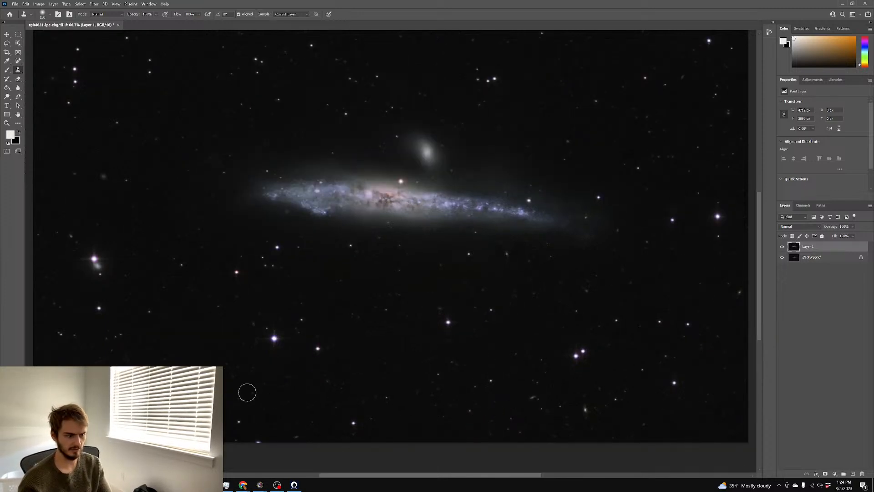
scroll(244, 384, up, 2)
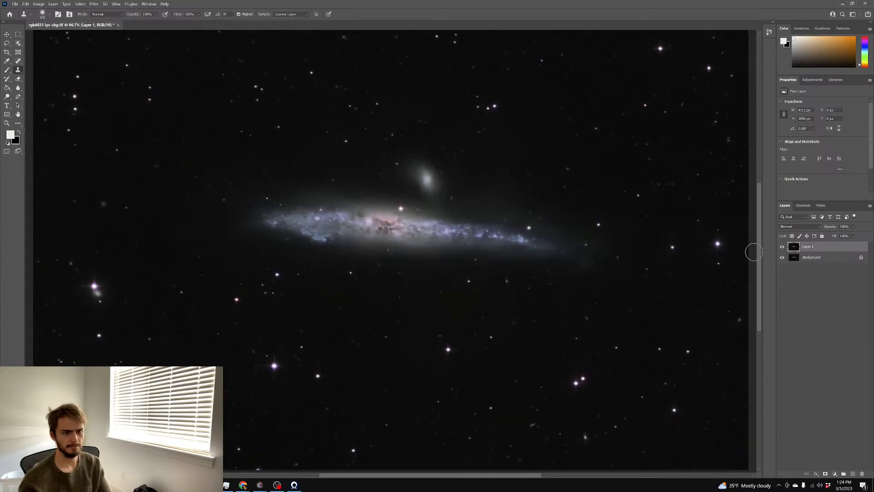
Use the Background layer's options menu, then open the Camera Raw filter on Layer 1
right_click(810, 262)
click(793, 302)
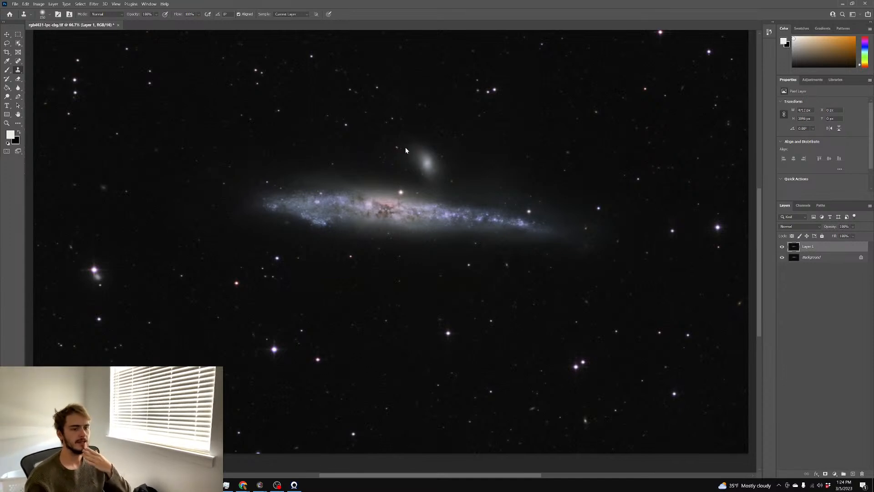
key(shift+ctrl+a)
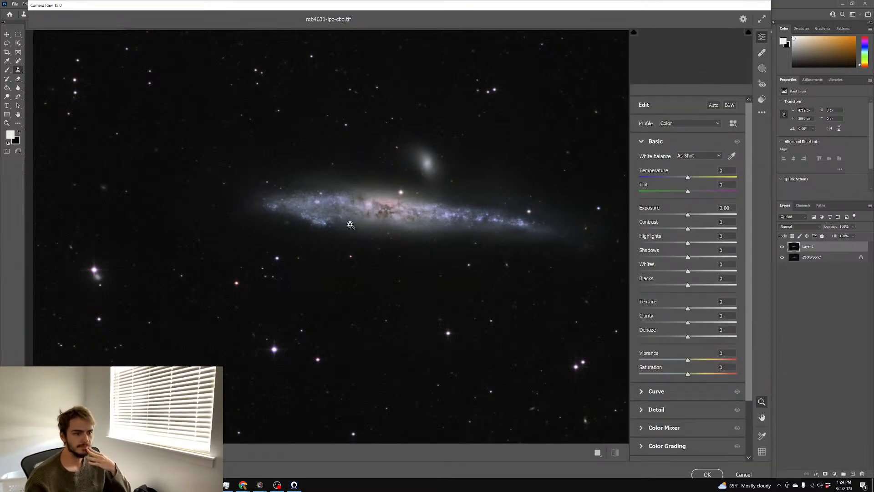
Push Camera Raw Saturation up to +100 to judge the colours
drag(731, 376, 752, 377)
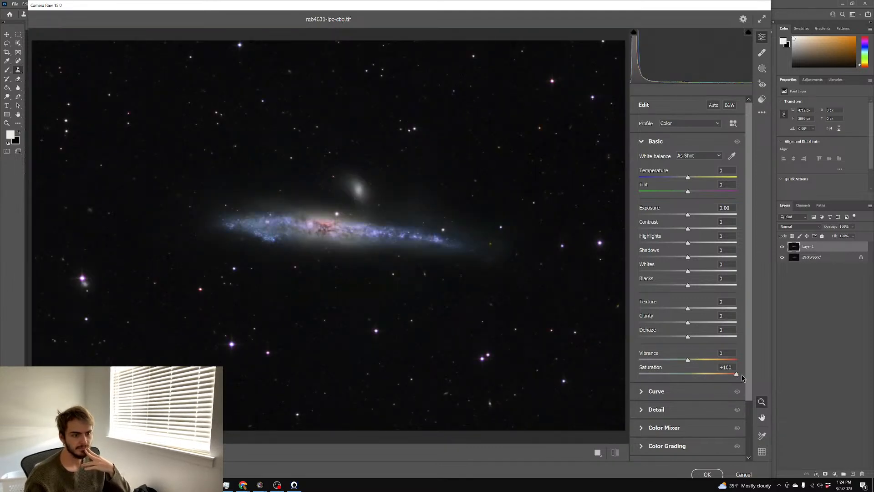
scroll(317, 232, up, 5)
scroll(415, 227, down, 2)
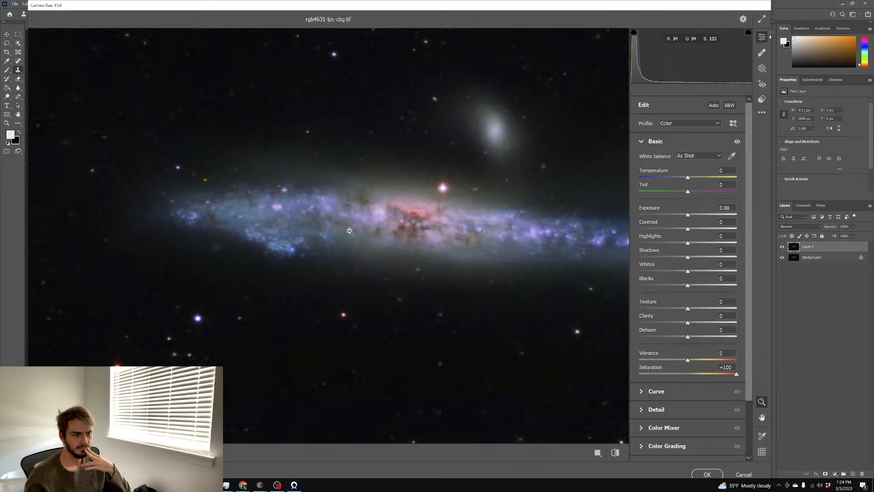
scroll(349, 232, up, 3)
Set Color Noise Reduction to 17 in the Detail panel
click(656, 410)
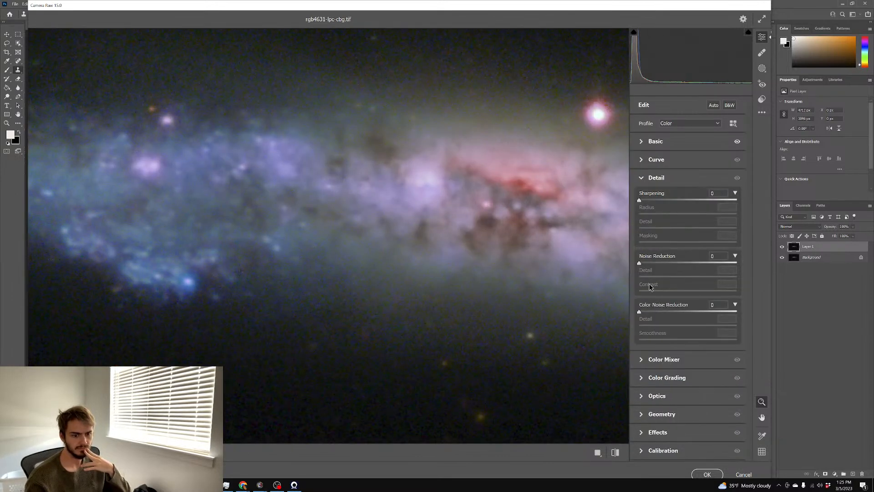
click(652, 312)
click(657, 313)
scroll(458, 293, down, 3)
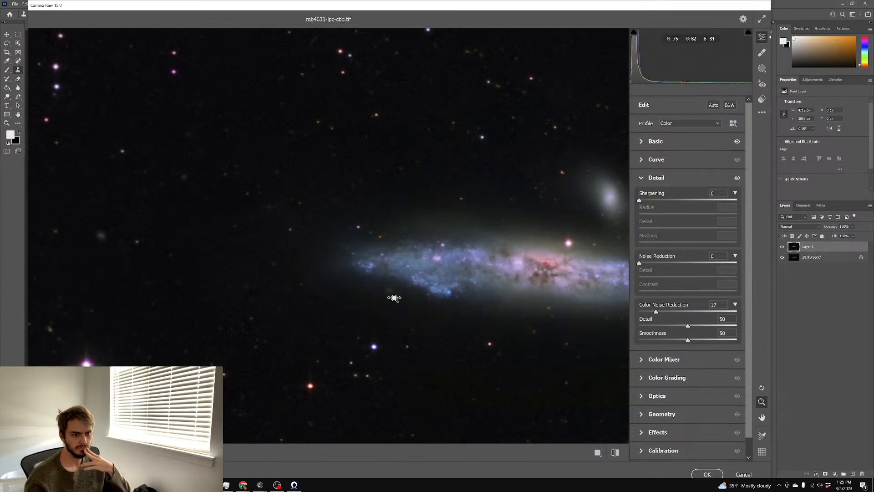
scroll(572, 252, down, 3)
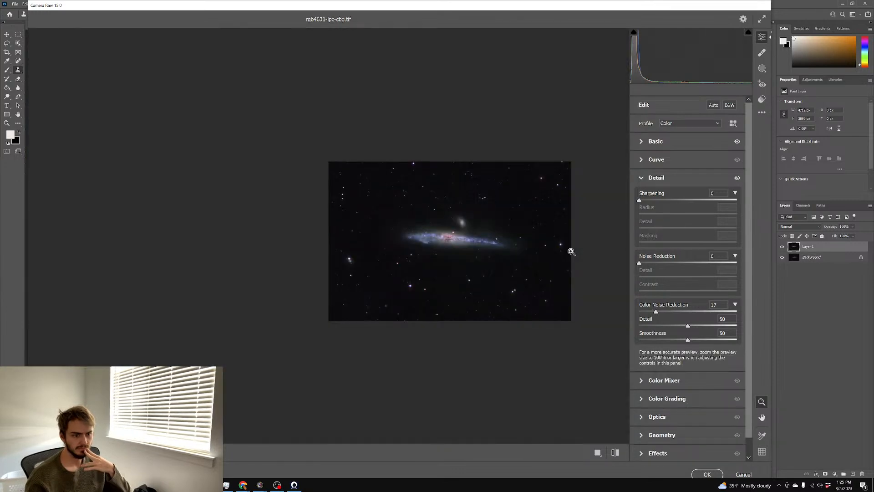
scroll(452, 249, up, 5)
scroll(422, 222, down, 3)
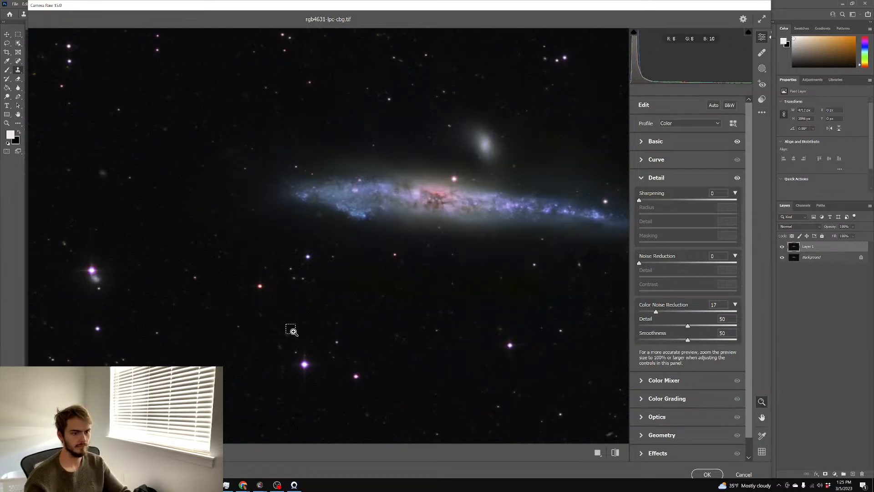
scroll(293, 332, right, 3)
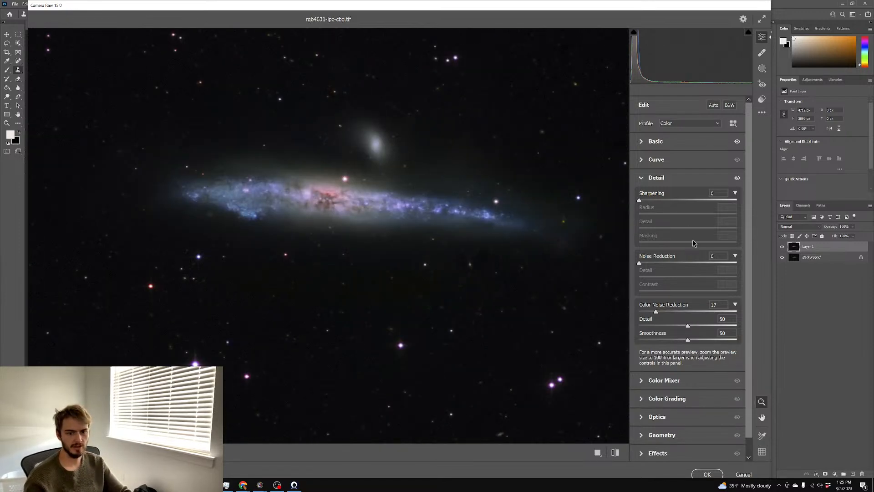
Lower Saturation to +79 in the Basic panel
click(660, 142)
drag(726, 375, 726, 374)
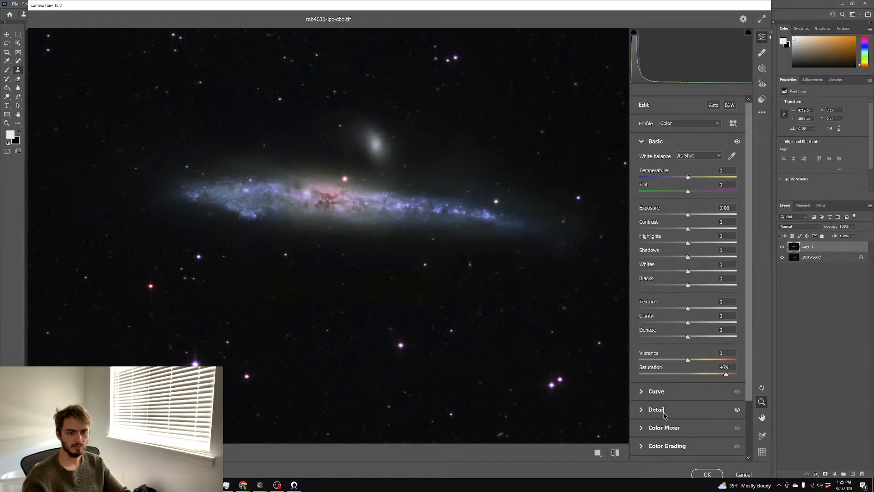
click(666, 427)
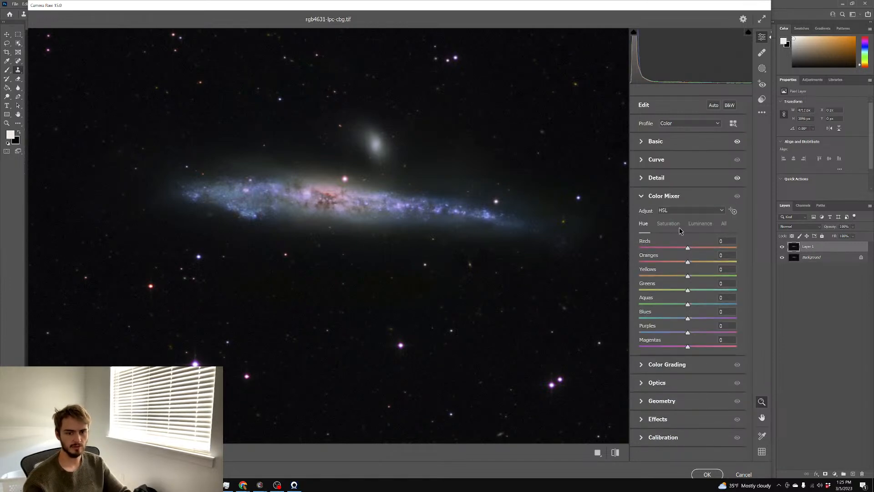
Try shifting the Aquas hue in Color Mixer and reset the Blues hue to 0
mouse_move(688, 306)
mouse_down()
mouse_move(659, 306)
mouse_move(702, 307)
mouse_move(683, 319)
mouse_move(697, 318)
mouse_up()
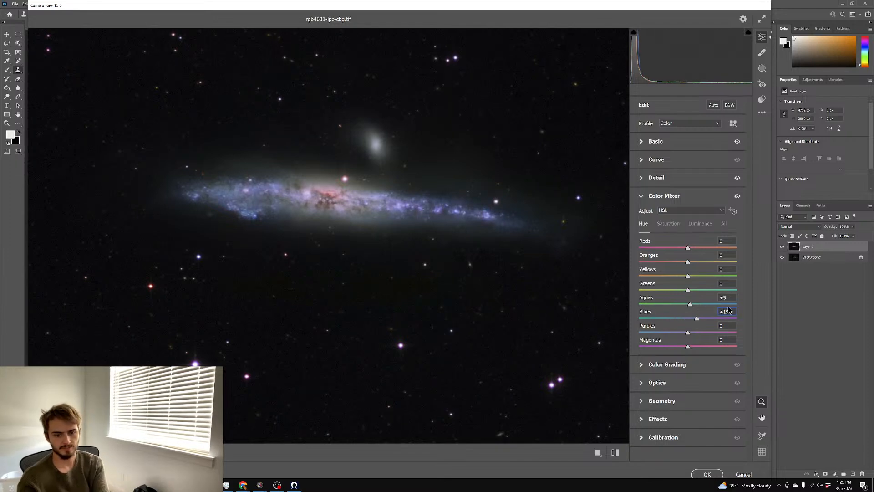
text(0)
click(727, 298)
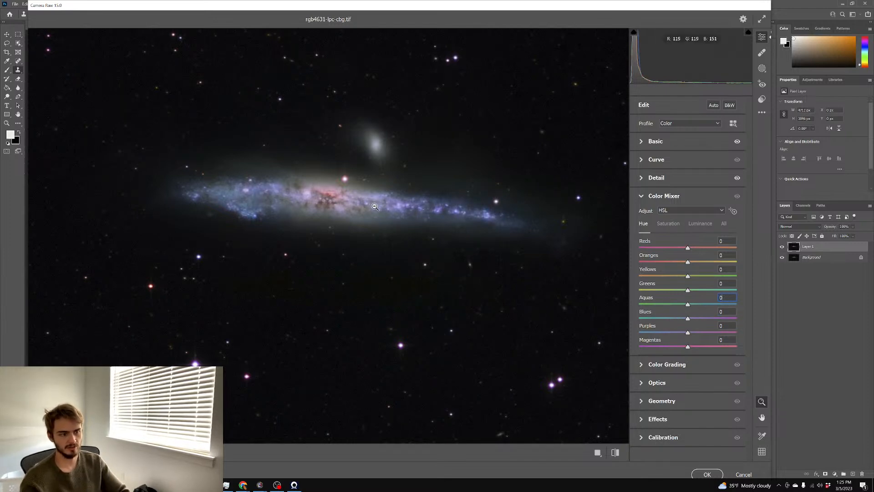
drag(385, 217, 357, 217)
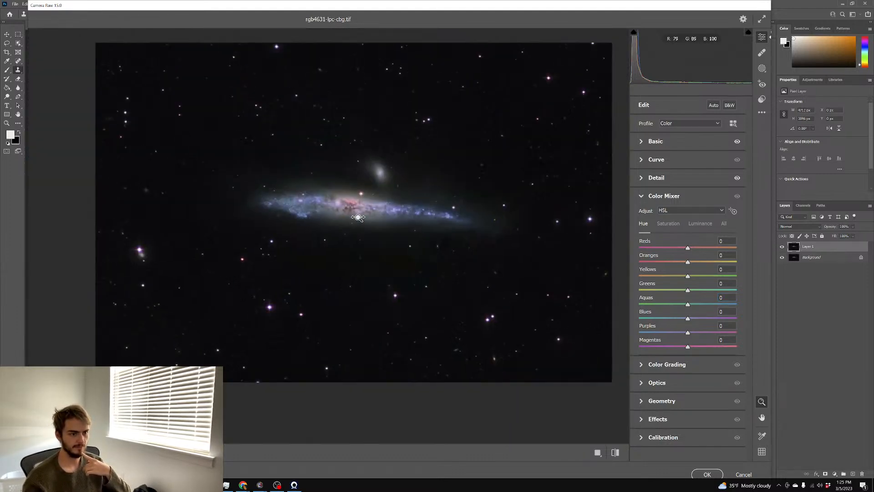
drag(412, 218, 464, 201)
Test Clarity at +100 and +84, return it to 0, and apply the Camera Raw edit
click(652, 144)
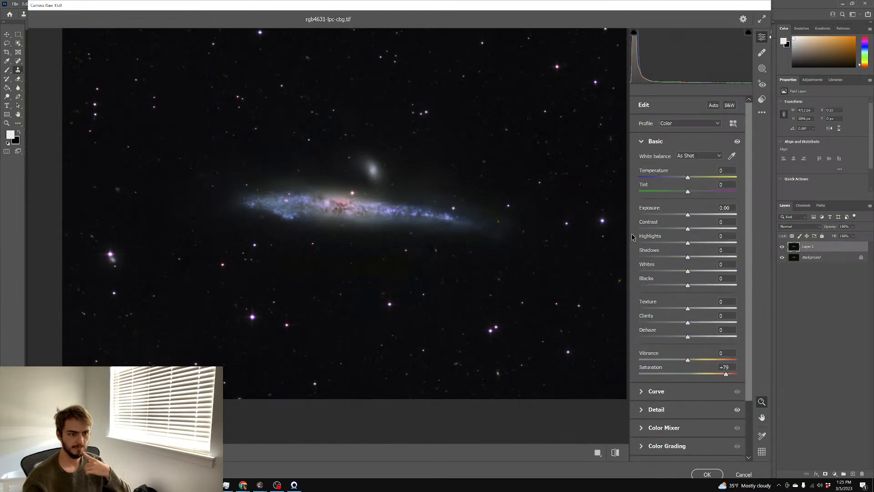
drag(696, 323, 739, 323)
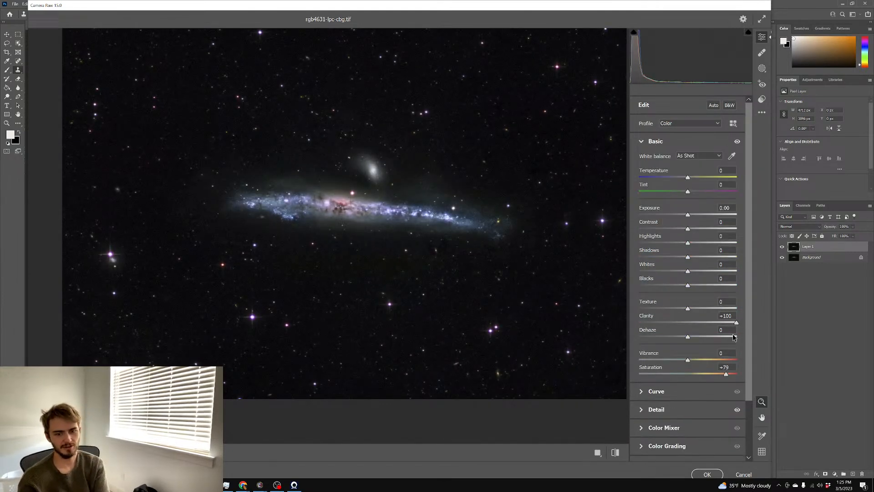
double_click(735, 322)
drag(364, 209, 412, 206)
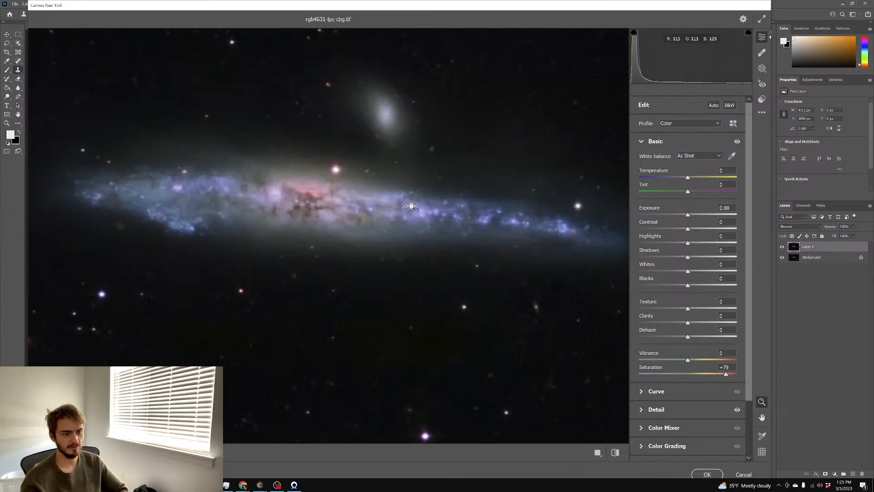
drag(689, 323, 721, 322)
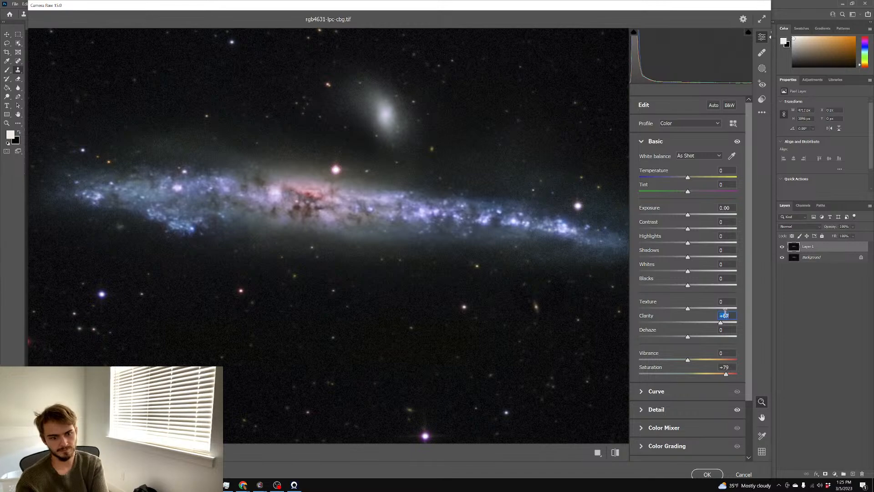
text(0)
drag(582, 306, 457, 308)
drag(564, 342, 599, 350)
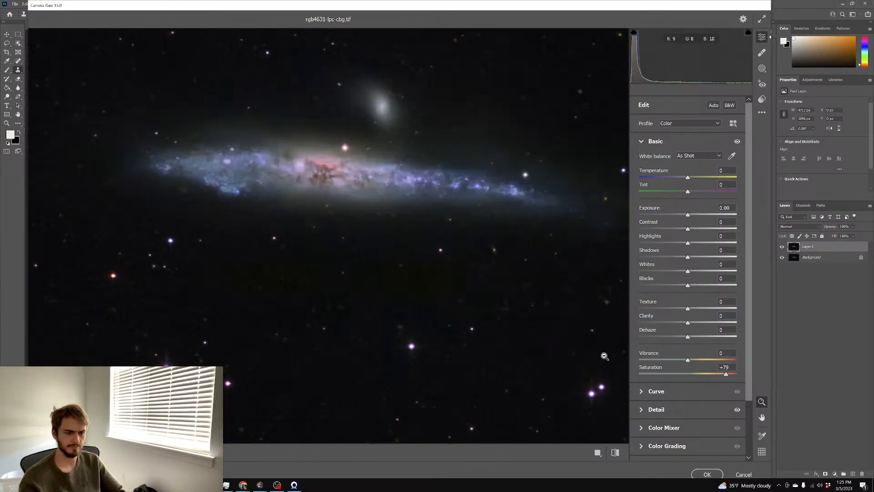
click(708, 474)
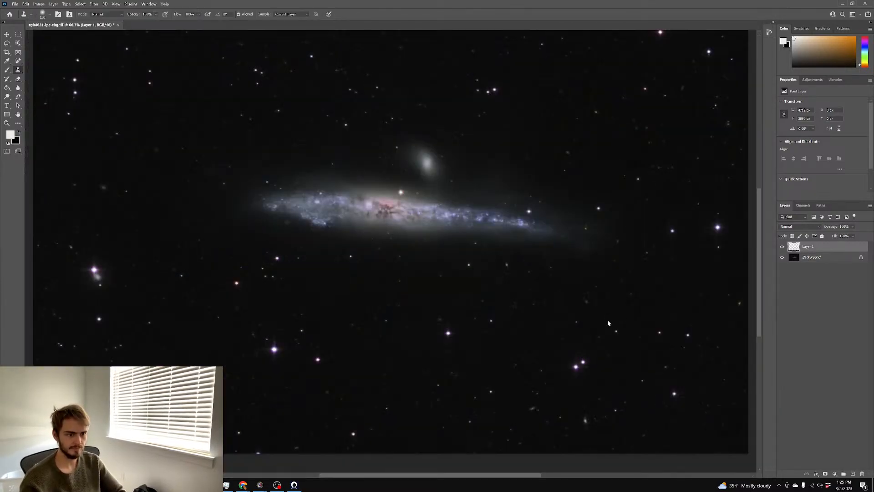
Compare before and after, flatten the image, and duplicate it to a new layer
click(783, 248)
click(783, 248)
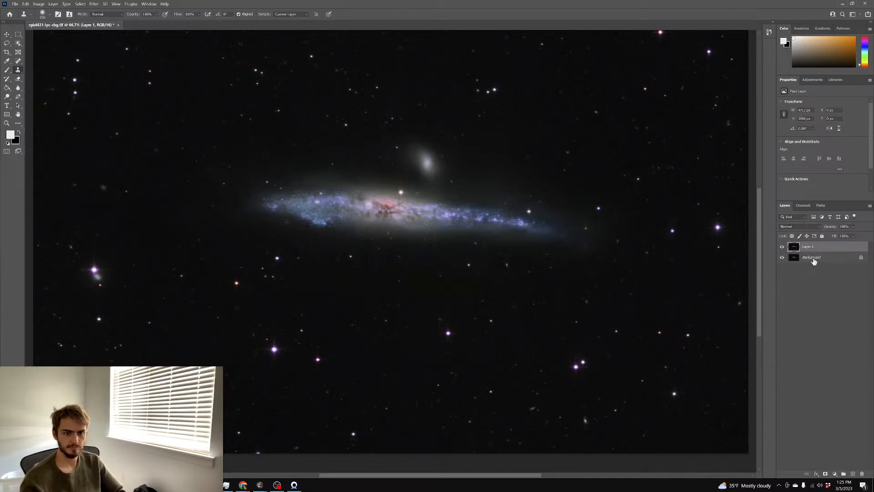
right_click(813, 260)
click(796, 246)
right_click(814, 259)
click(832, 326)
key(ctrl+j)
Give the new layer a heavy Gaussian Blur and set it to Screen blending
click(93, 4)
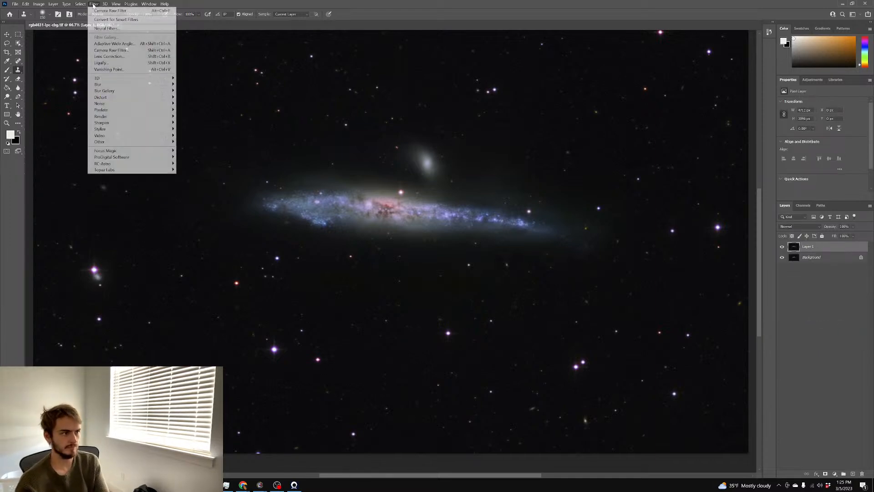
mouse_move(136, 83)
click(210, 110)
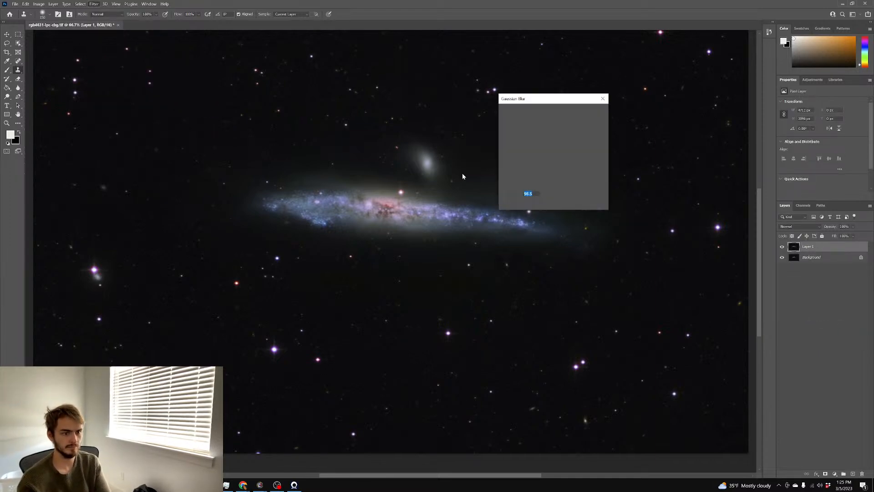
click(591, 112)
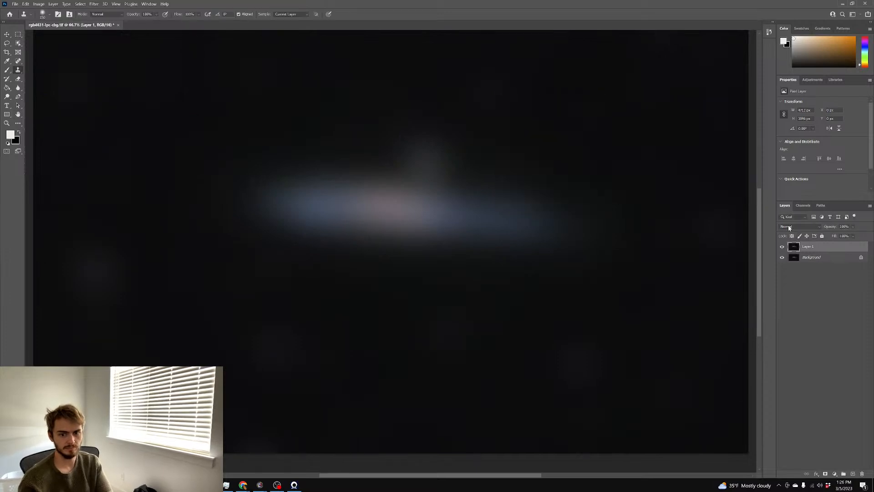
click(790, 227)
click(782, 283)
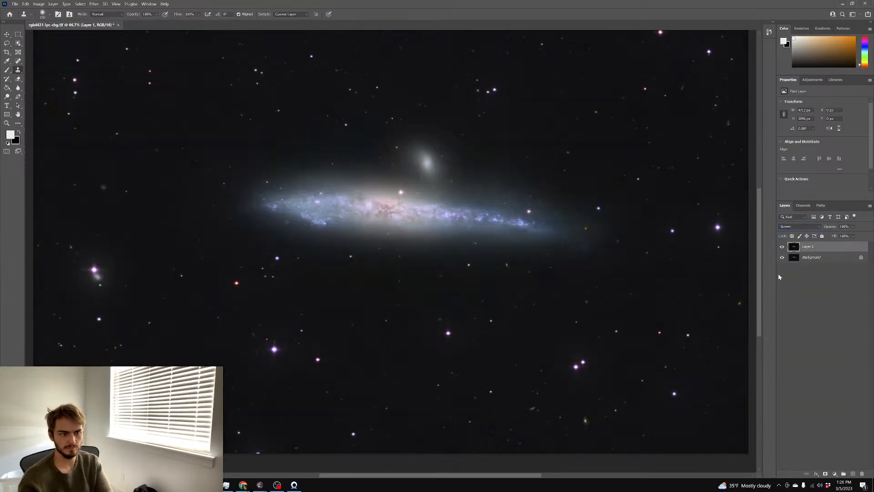
click(781, 247)
click(782, 247)
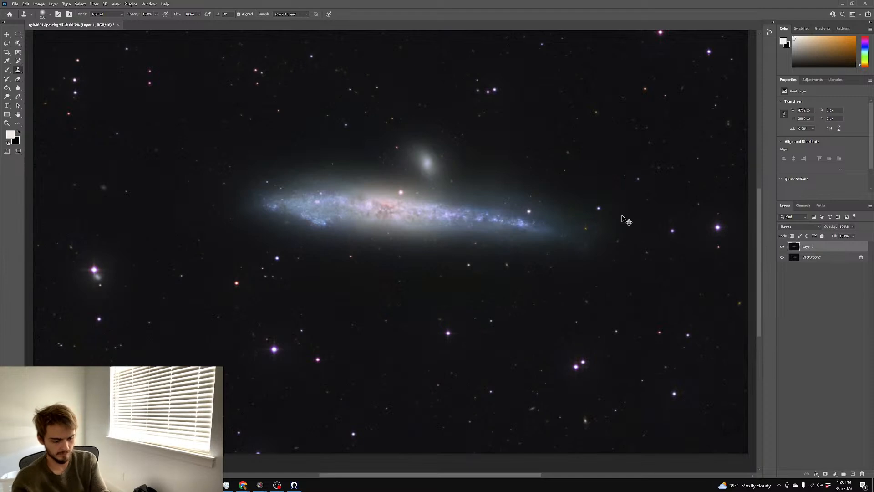
Try darkening the glow's midtones, cancel that, and delete the blurred glow layer
key(ctrl+m)
drag(610, 171, 637, 171)
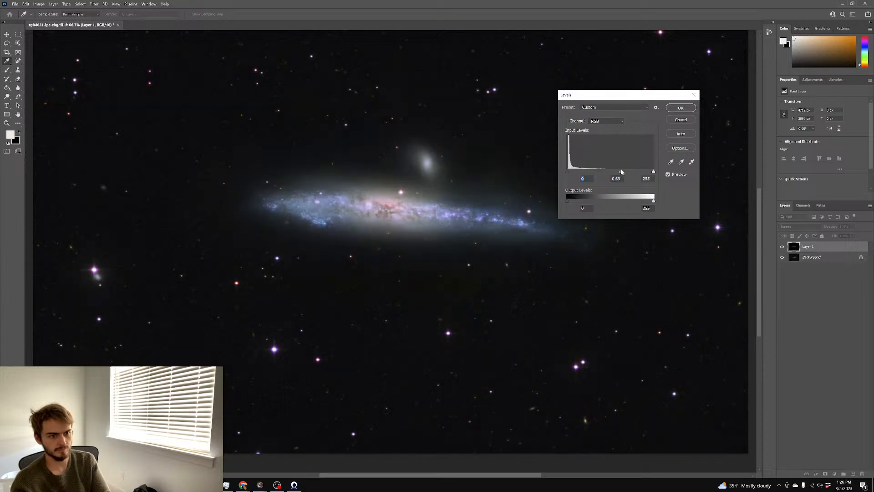
drag(628, 172, 630, 173)
click(681, 120)
key(s)
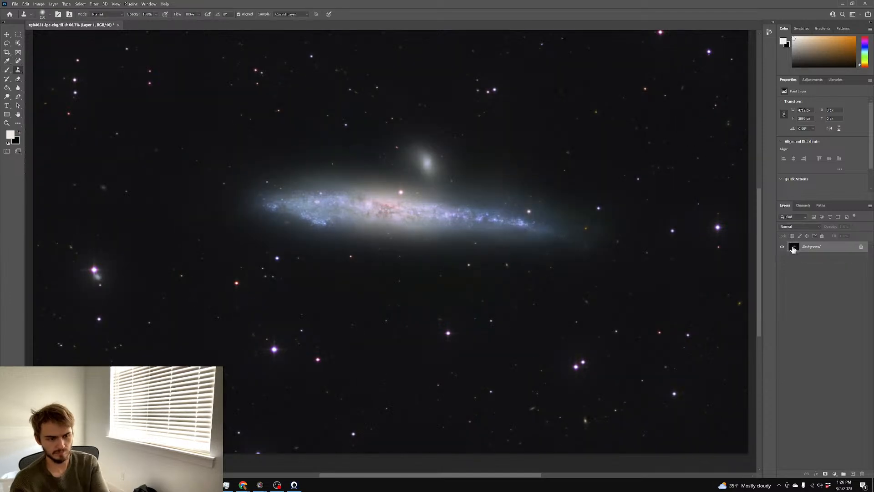
key(Delete)
Duplicate the Background layer and launch StarSpikes Pro 4 on the copy
scroll(504, 237, down, 1)
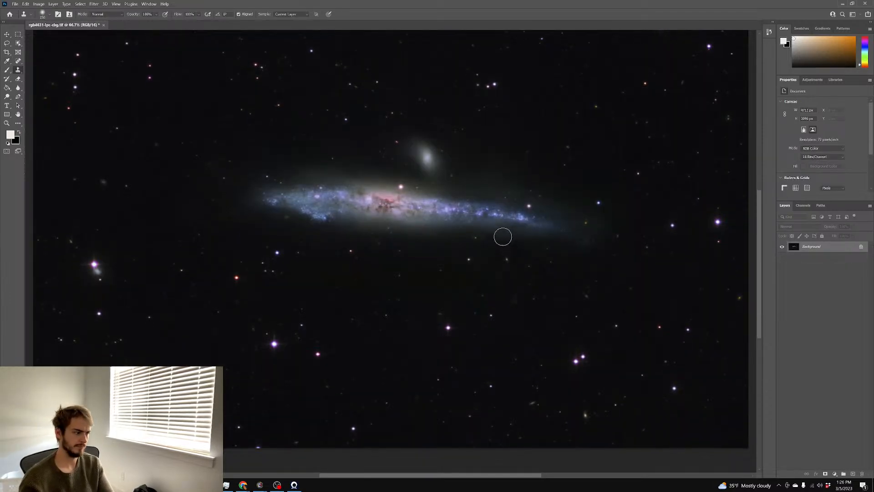
scroll(502, 236, up, 2)
scroll(500, 233, up, 2)
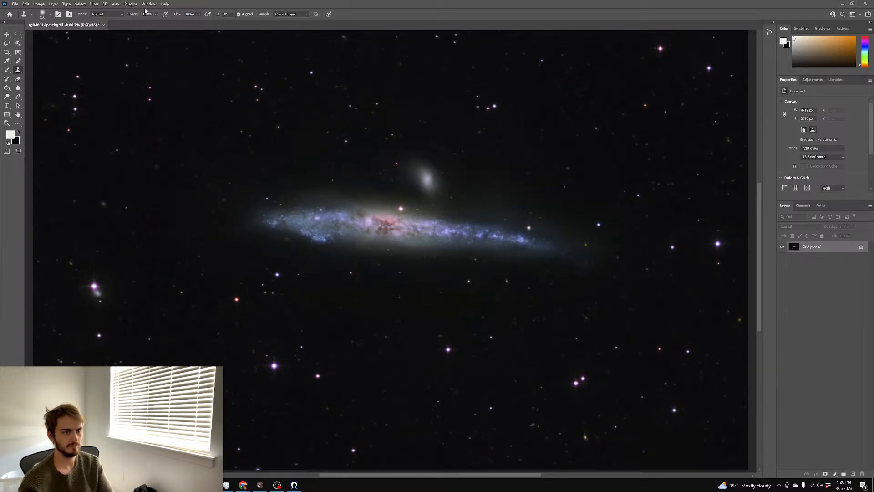
key(ctrl+j)
click(93, 3)
mouse_move(121, 157)
click(198, 157)
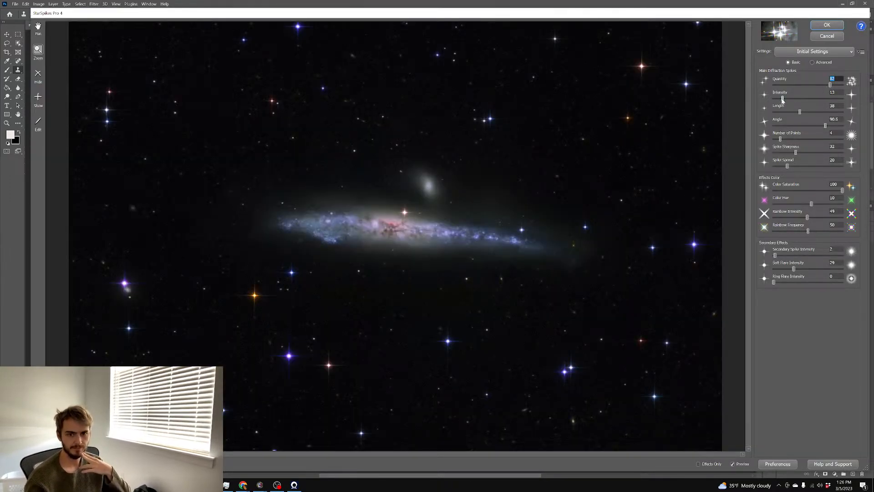
Apply star spikes with Quantity 54, Length 41, Color Saturation 28 and Intensity 9
drag(832, 87, 828, 86)
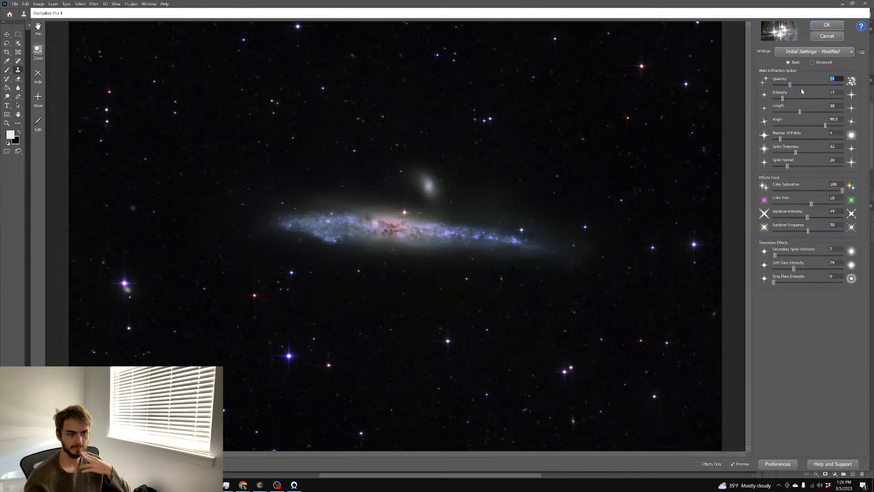
click(811, 85)
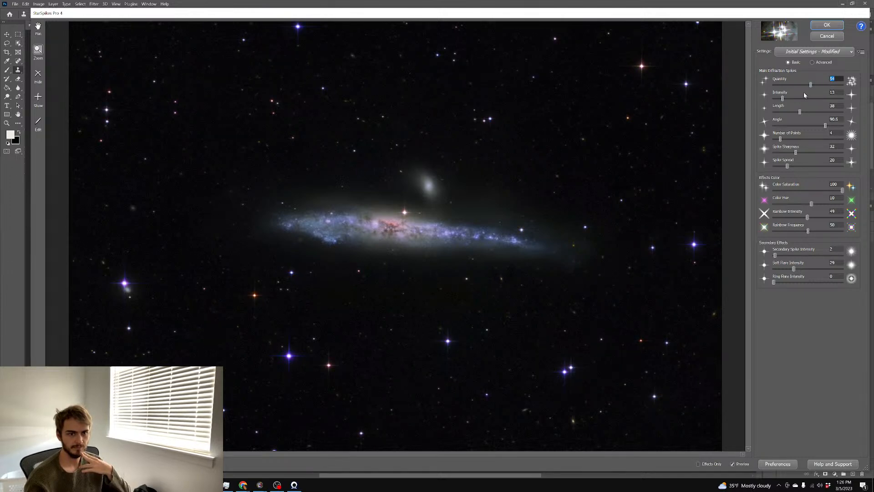
drag(800, 111, 791, 112)
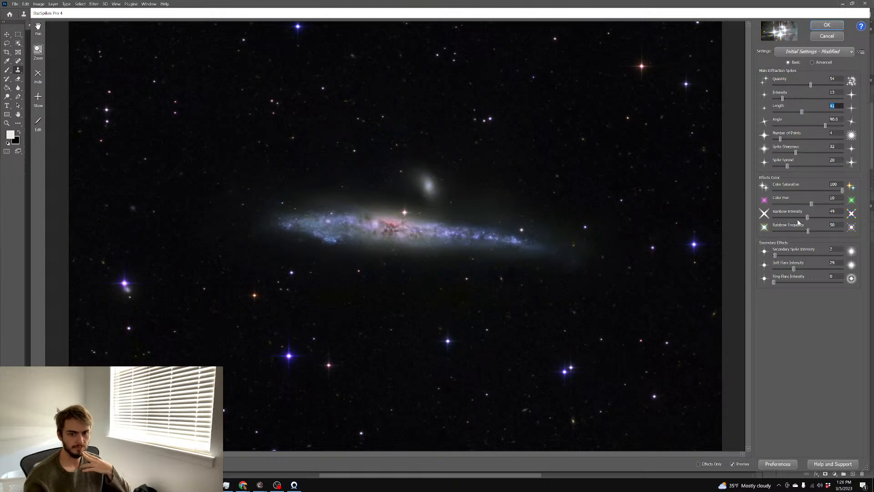
drag(843, 190, 811, 190)
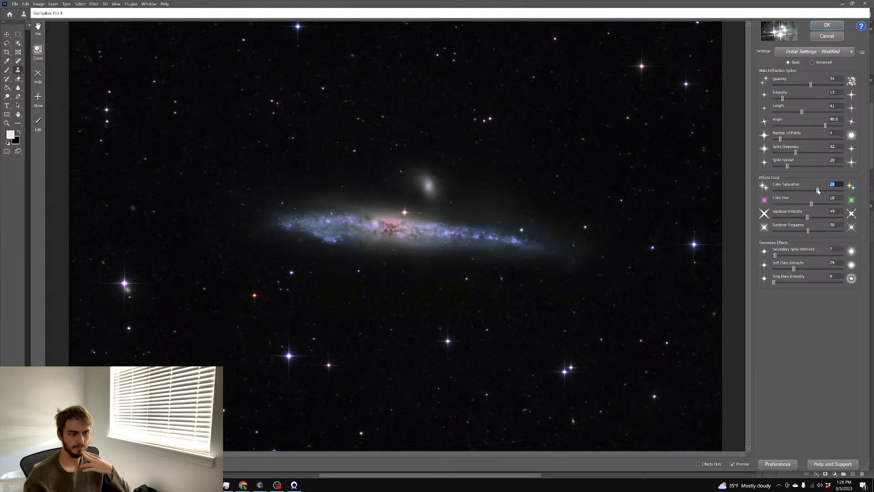
drag(783, 99, 775, 100)
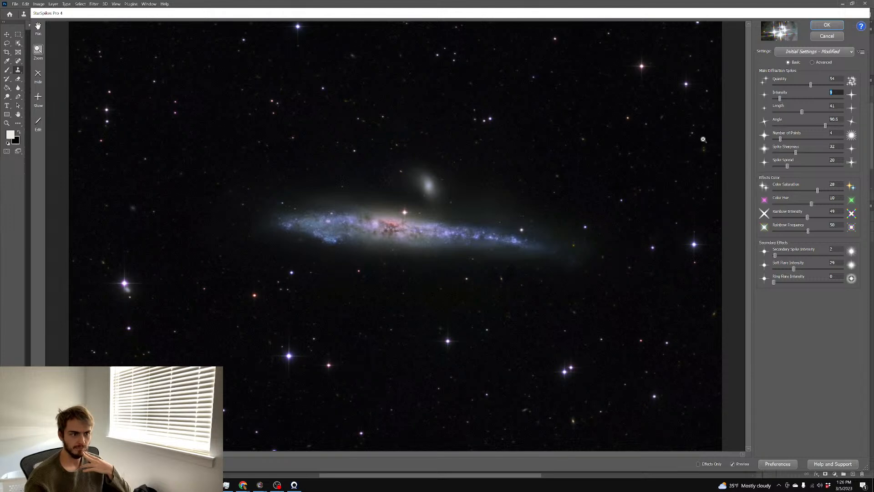
click(826, 26)
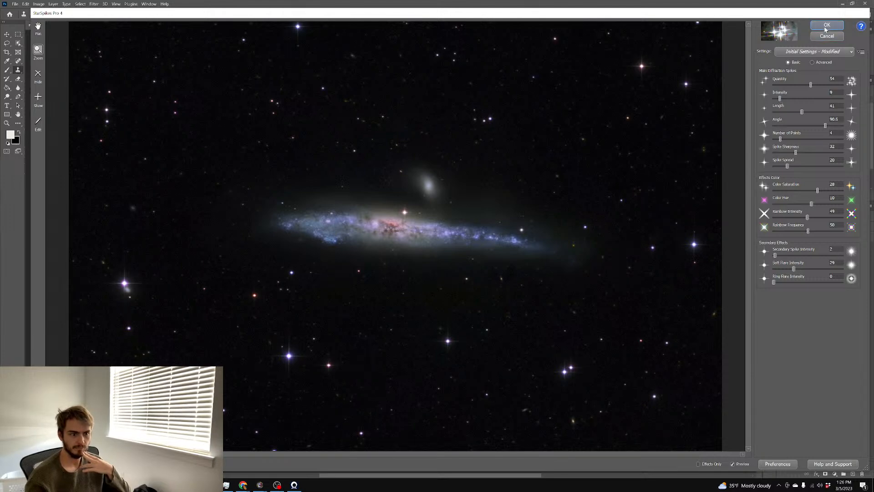
Zoom to 200% and set the Spot Healing Brush to Color mode at about 44 px
scroll(633, 119, down, 1)
scroll(632, 120, up, 3)
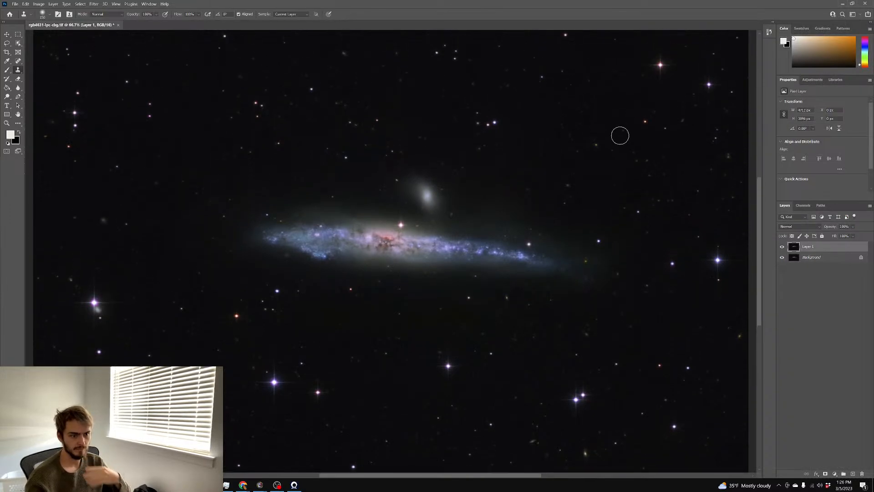
key(ctrl+plus)
key(ctrl+plus)
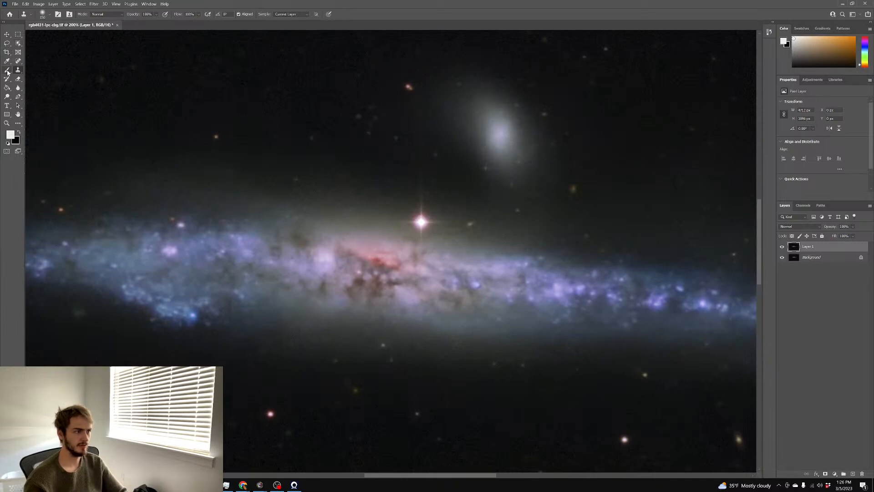
click(18, 60)
click(79, 14)
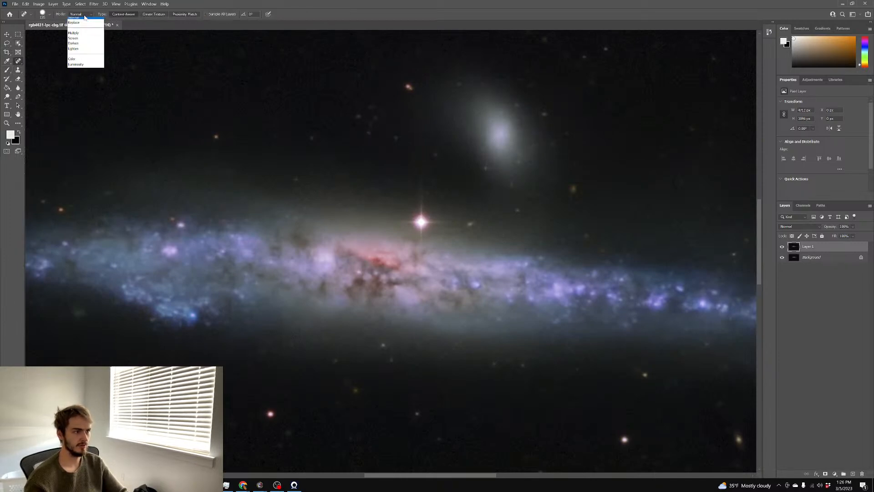
click(82, 64)
drag(530, 145, 491, 140)
Heal the colour of the small companion galaxy in two spots, then zoom out
click(504, 135)
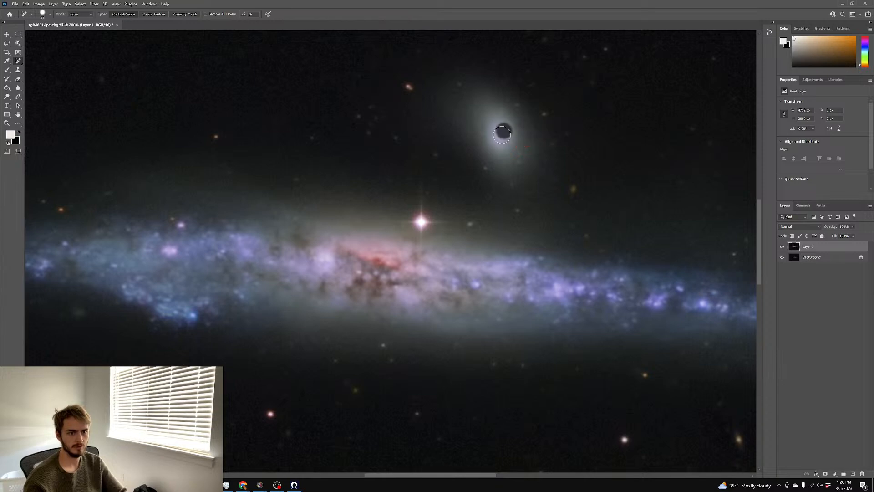
click(494, 134)
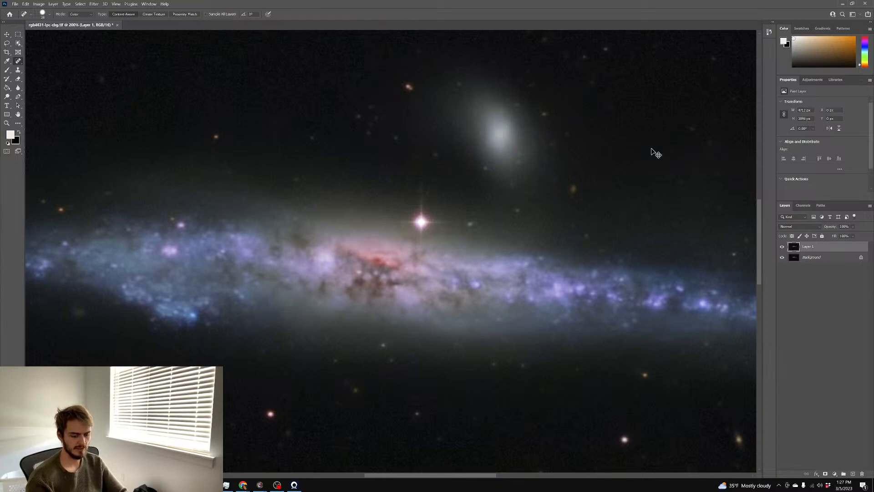
scroll(656, 153, down, 4)
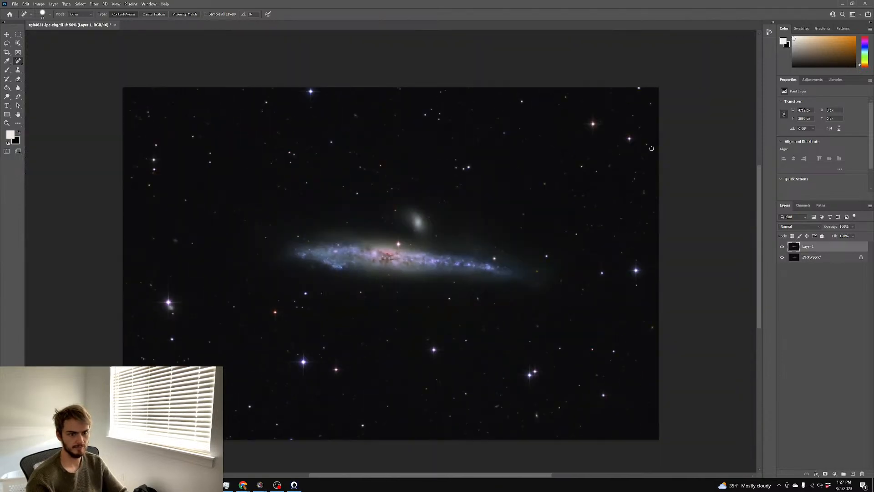
scroll(656, 144, down, 1)
Merge the layers, duplicate to Layer 1, and mask it black except the painted-in galaxy
right_click(815, 258)
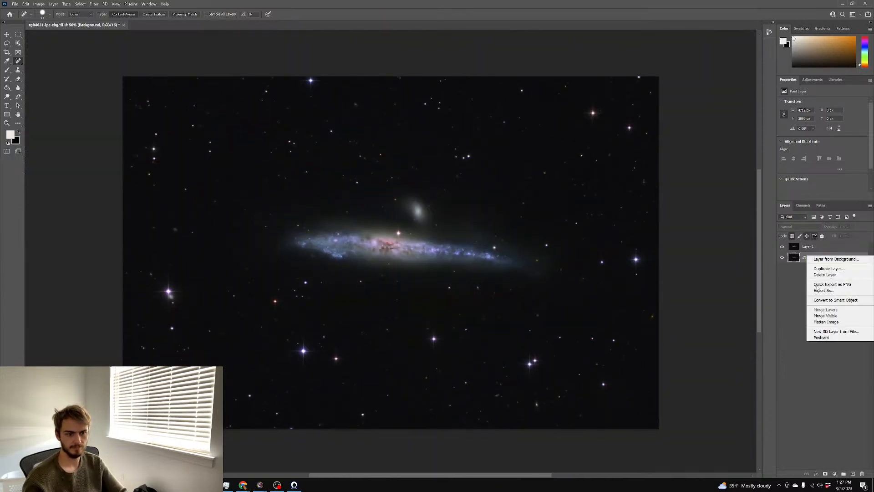
click(820, 325)
key(ctrl+j)
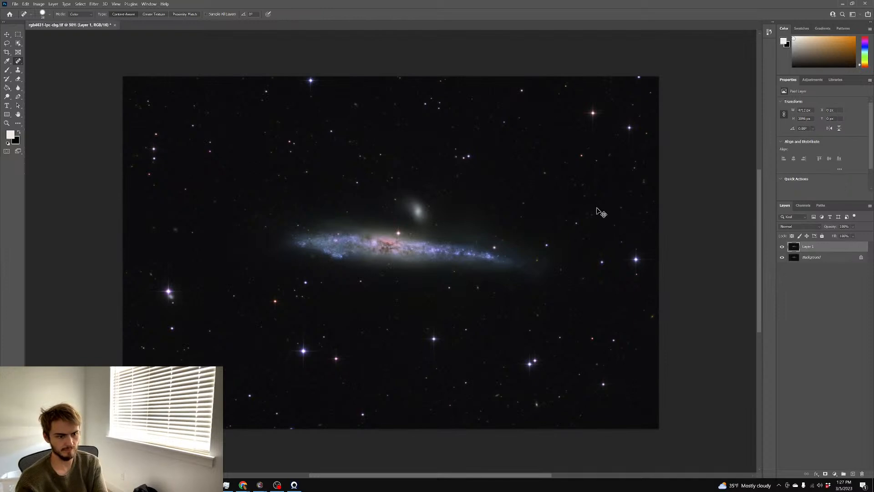
click(825, 474)
key(g)
key(x)
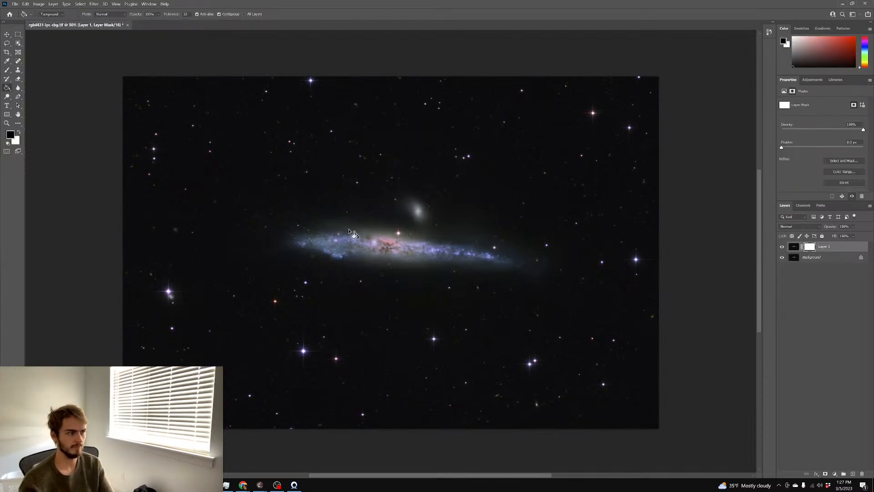
click(148, 137)
click(7, 70)
key(x)
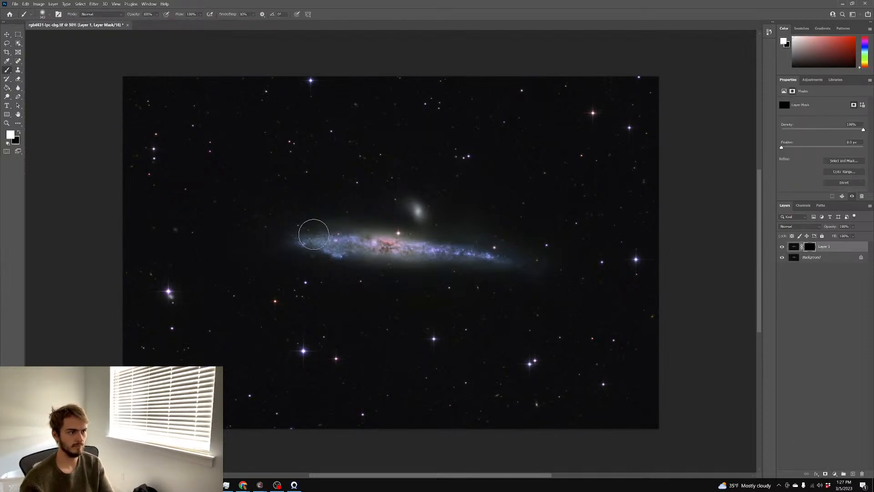
mouse_move(306, 246)
mouse_down()
mouse_move(496, 255)
mouse_move(413, 239)
mouse_move(319, 242)
mouse_up()
Apply a midtone Color Balance to Layer 1, reducing red and shifting toward blue
click(793, 247)
key(ctrl+b)
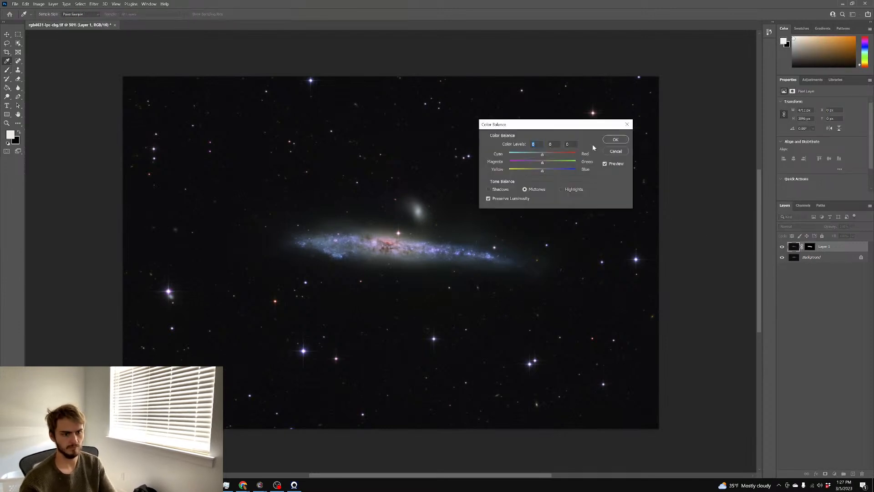
drag(553, 156, 536, 154)
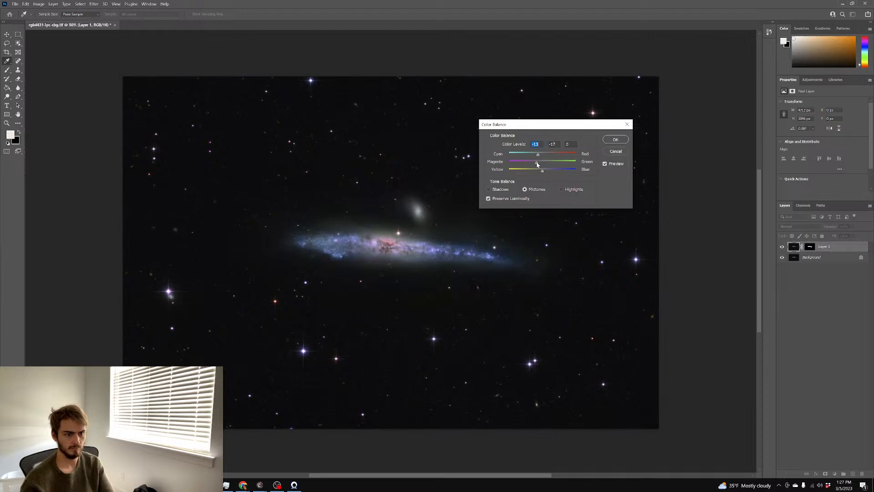
drag(534, 172, 549, 172)
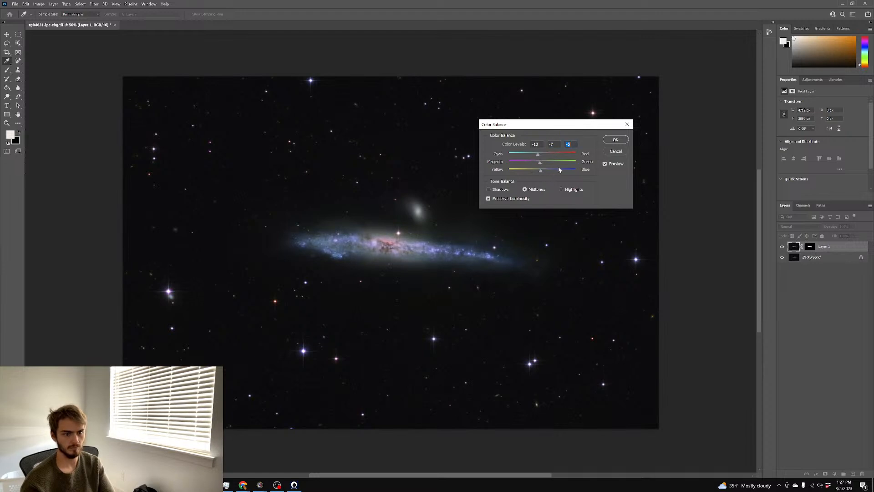
click(608, 142)
key(ctrl+1)
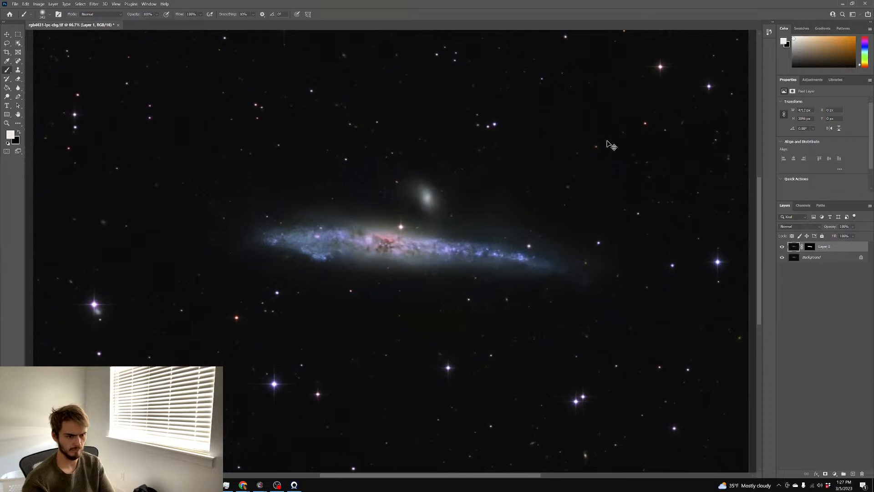
key(ctrl+plus)
key(ctrl+minus)
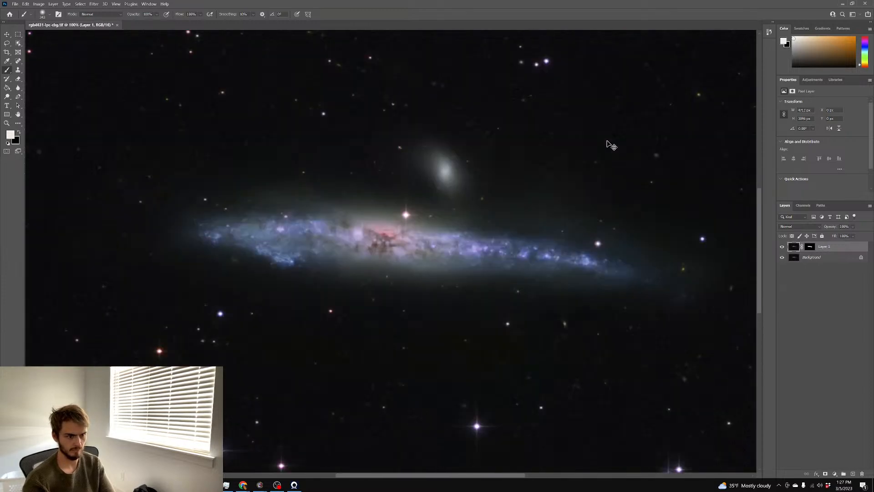
key(ctrl+minus)
key(ctrl+minus)
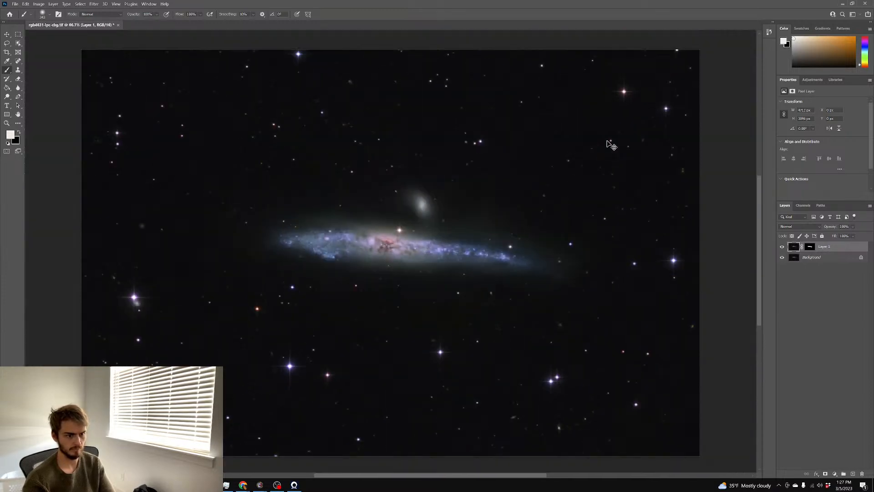
Flatten all layers into a single Background layer
right_click(809, 257)
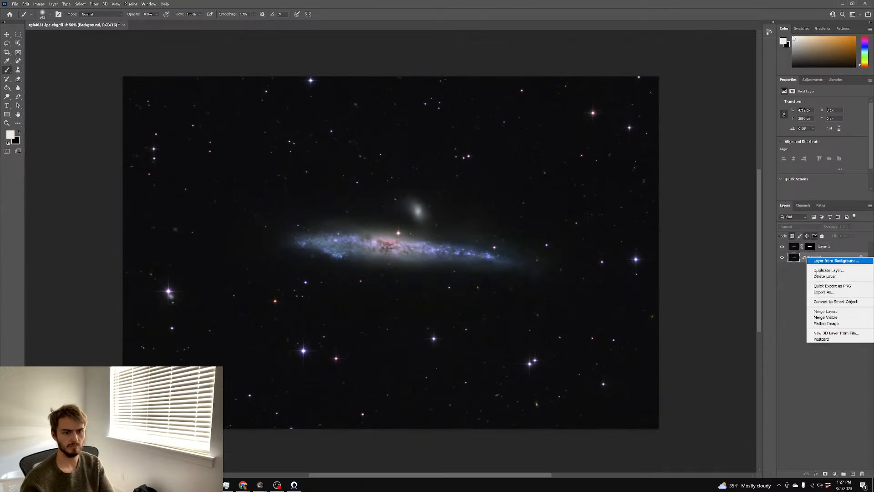
click(824, 322)
key(ctrl+m)
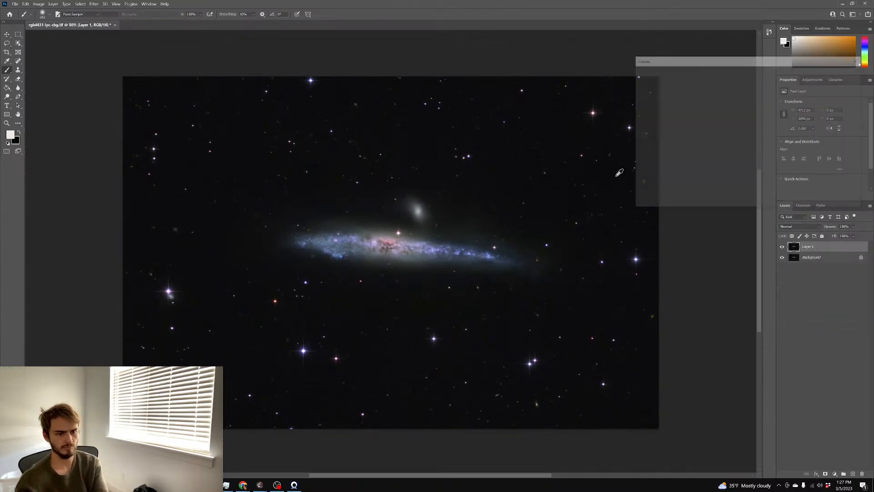
click(846, 86)
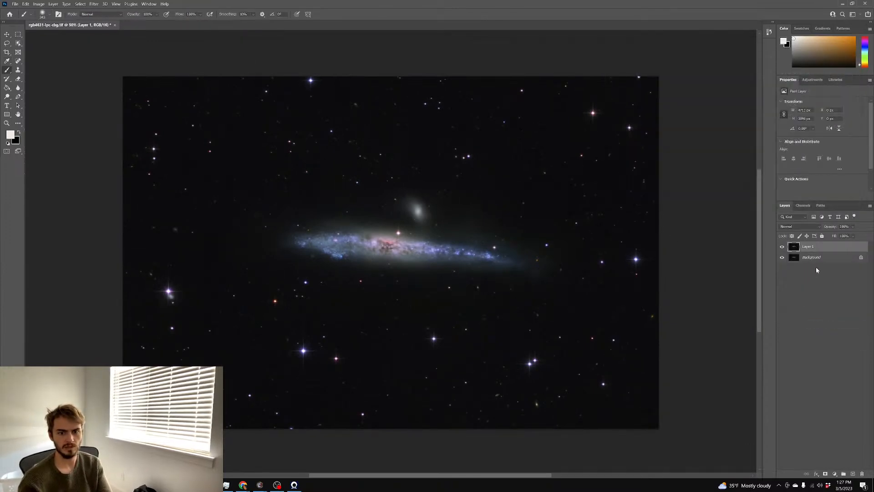
right_click(808, 258)
click(826, 327)
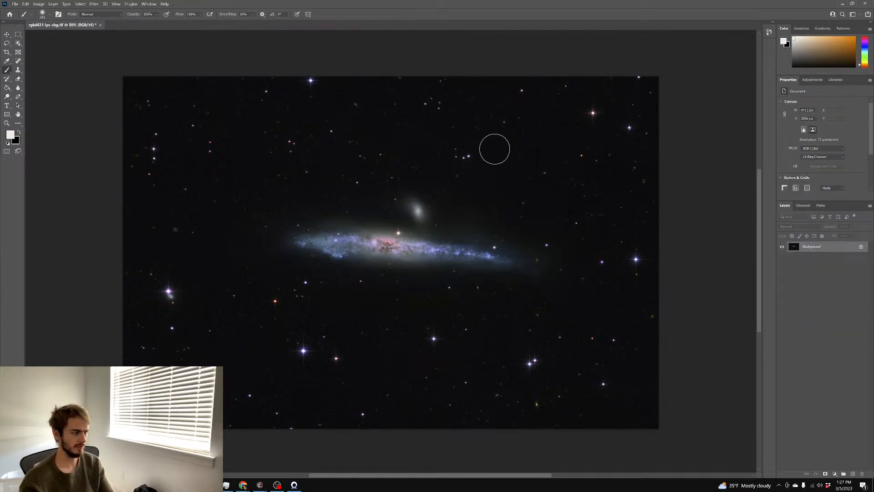
Save as the TIFF 'ngc4631 finishewd.tif' and convert the image to 8 Bits/Channel
key(ctrl+shift+s)
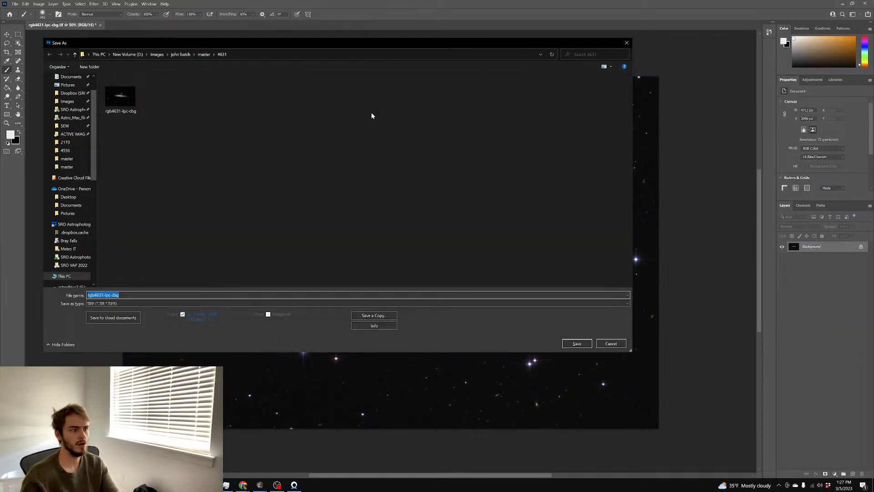
text(ngc4631 finishewd)
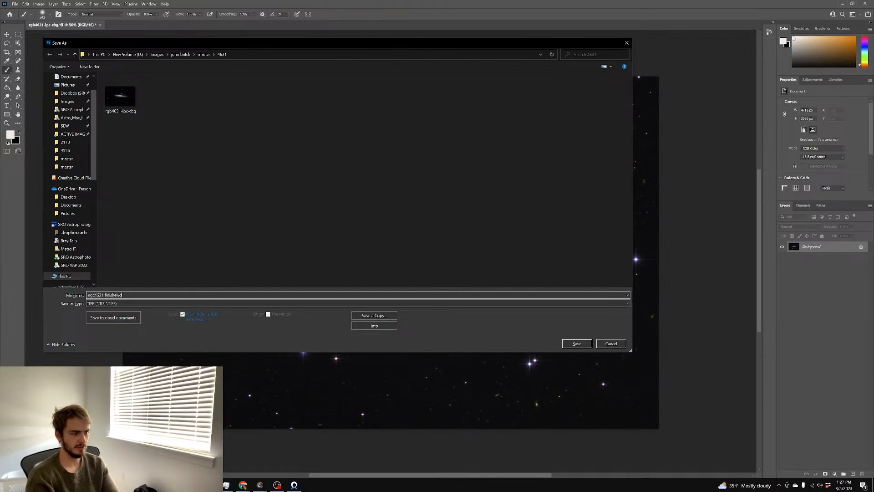
key(Return)
key(Return)
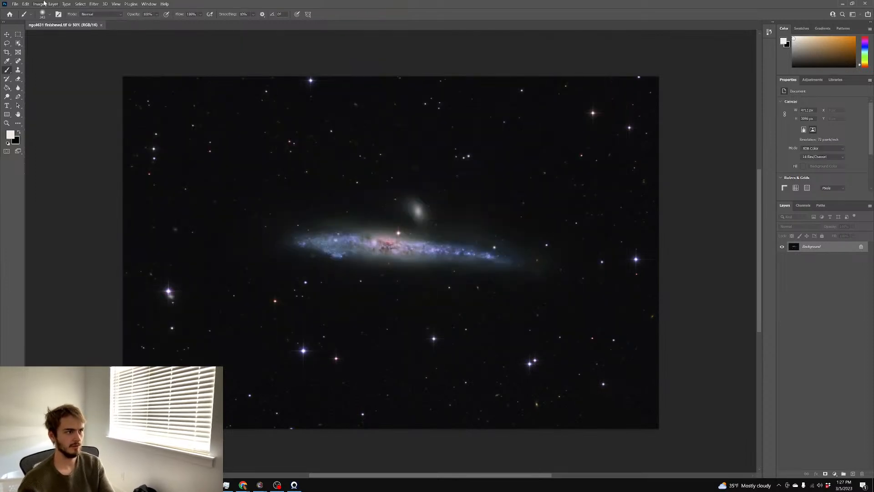
click(39, 4)
click(119, 66)
click(53, 3)
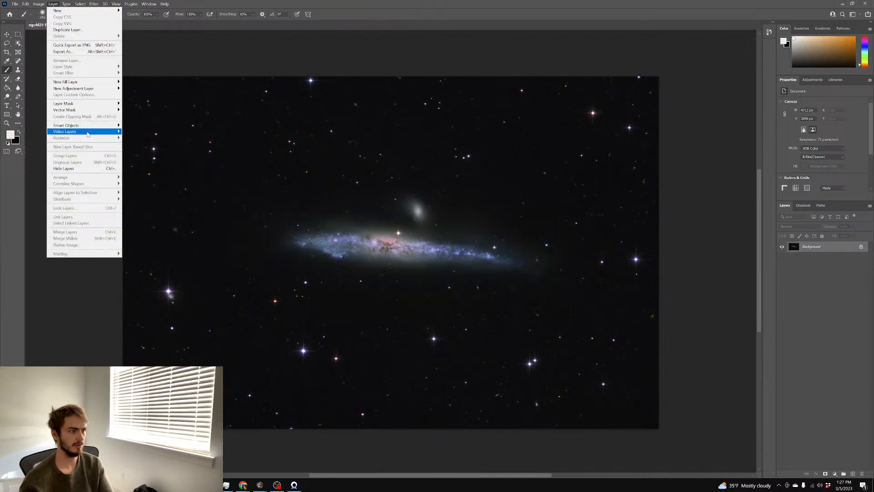
mouse_move(38, 3)
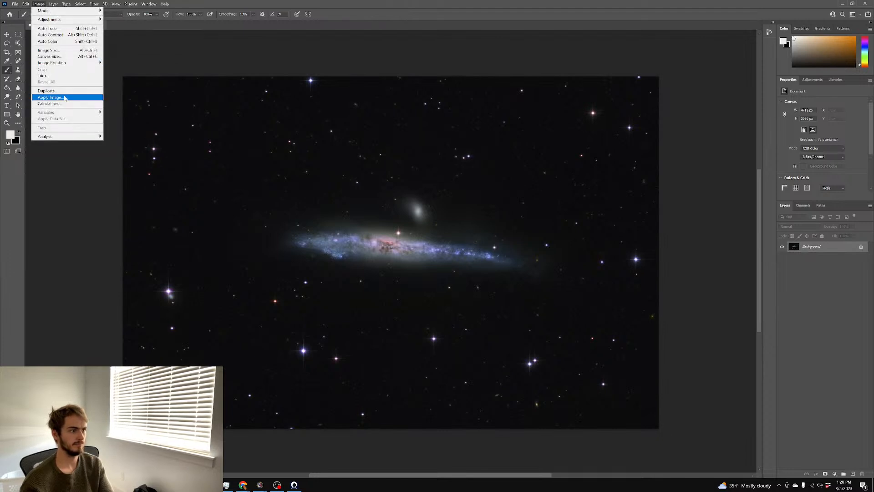
Resize the image to 3000 pixels wide (3000 × 1971) and check the result
click(48, 51)
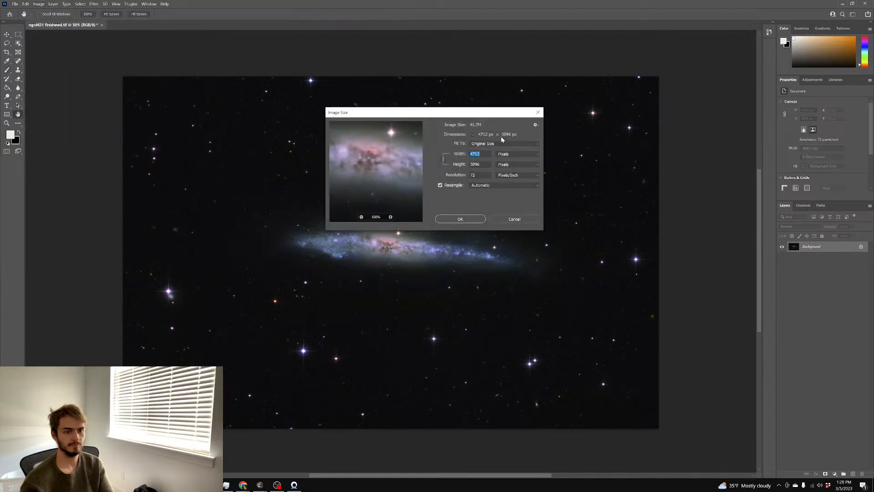
text(3000)
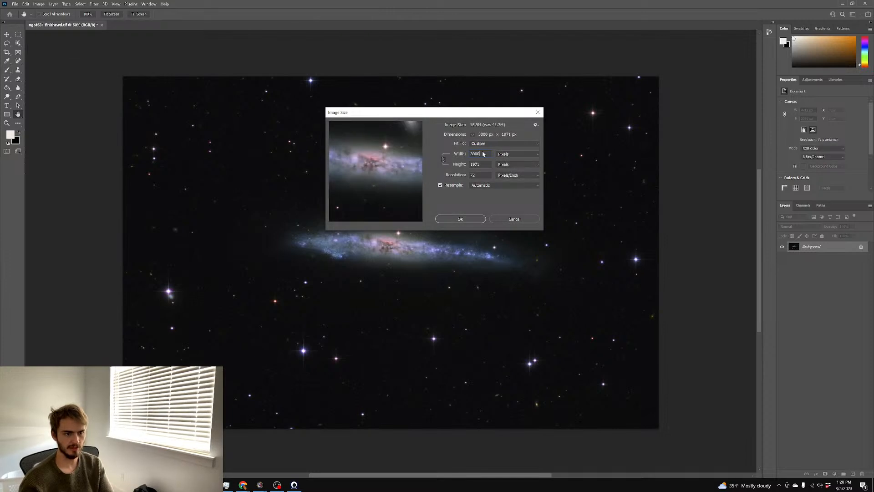
key(Return)
key(b)
scroll(482, 185, up, 6)
scroll(481, 186, left, 10)
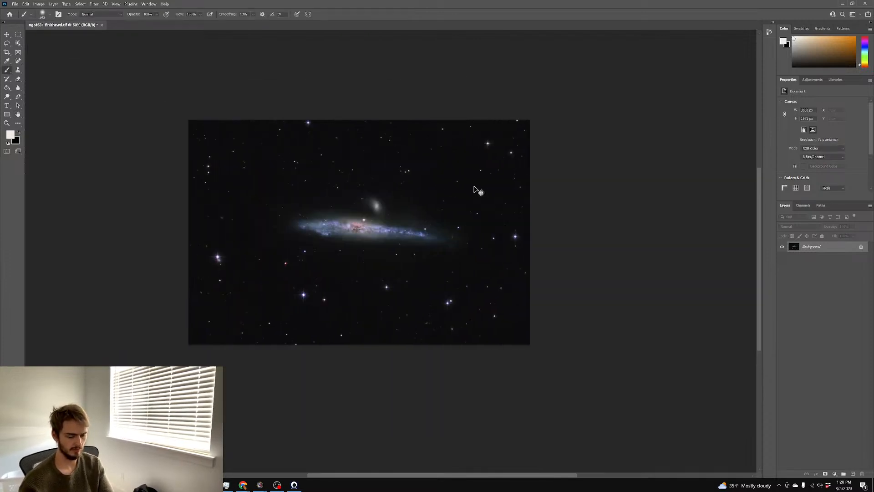
key(ctrl+plus)
key(ctrl+plus)
key(ctrl+plus)
key(ctrl+plus)
key(ctrl+plus)
key(ctrl+minus)
key(ctrl+minus)
scroll(455, 186, up, 2)
scroll(453, 186, left, 3)
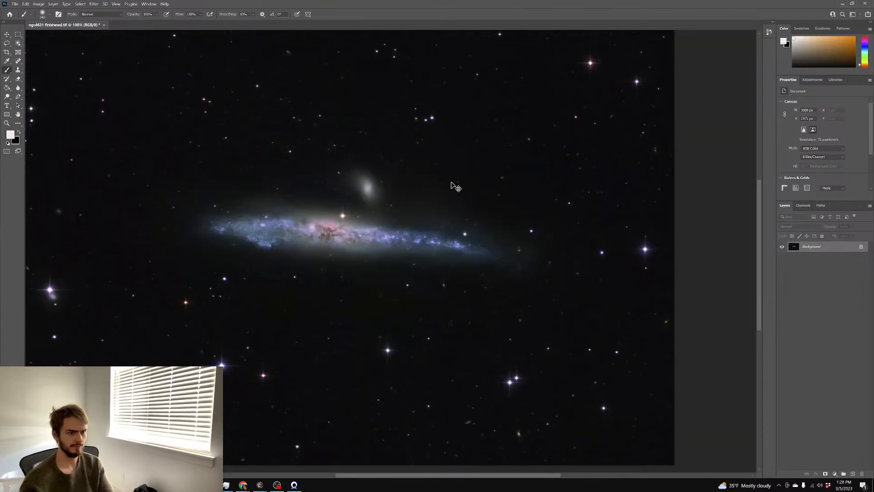
Preview Unsharp Mask at Amount 140%, Radius 0.9 px, Threshold 0 at 200% zoom
click(94, 4)
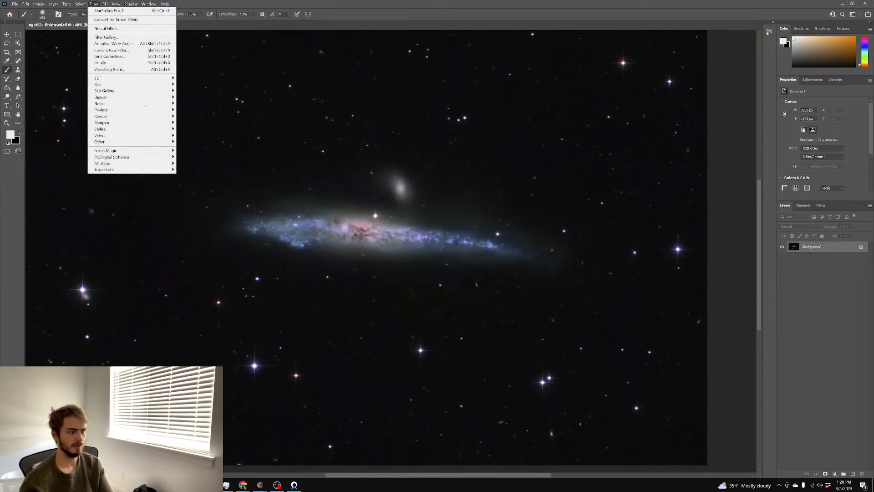
mouse_move(128, 126)
click(209, 155)
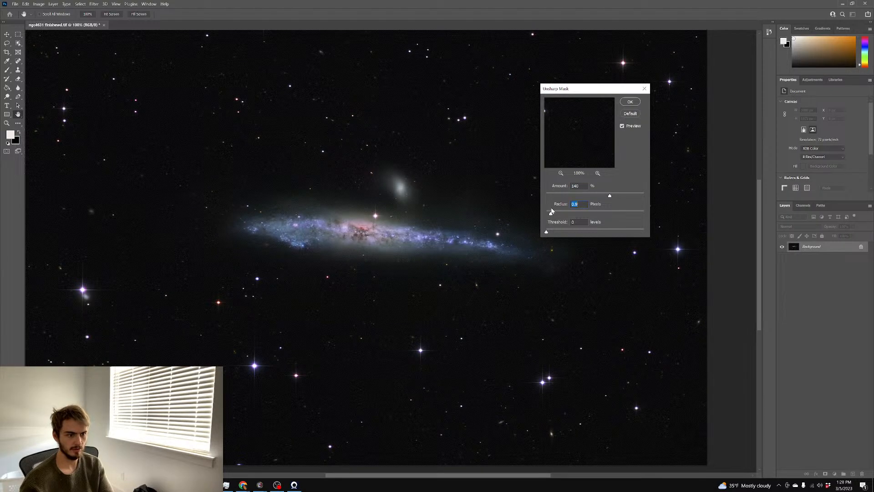
key(ctrl+plus)
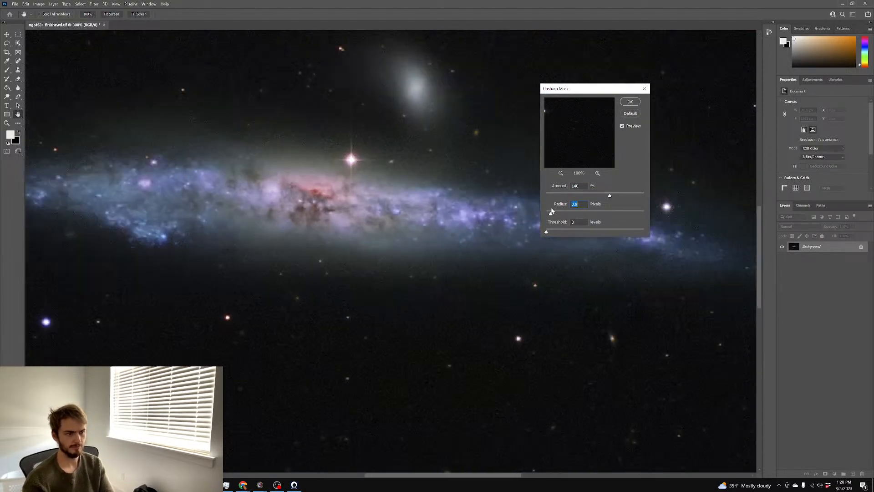
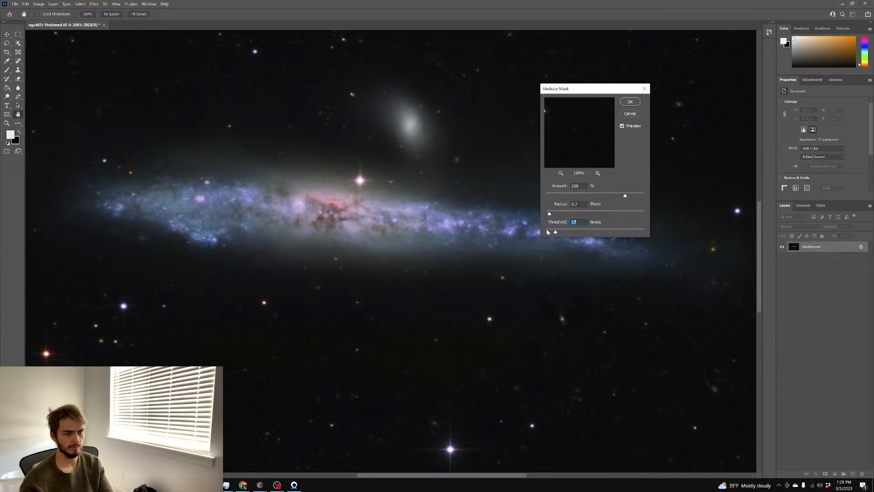
Apply the sharpening, duplicate the layer behind a black mask, and reveal the galaxy disk with a 130 px brush
click(625, 104)
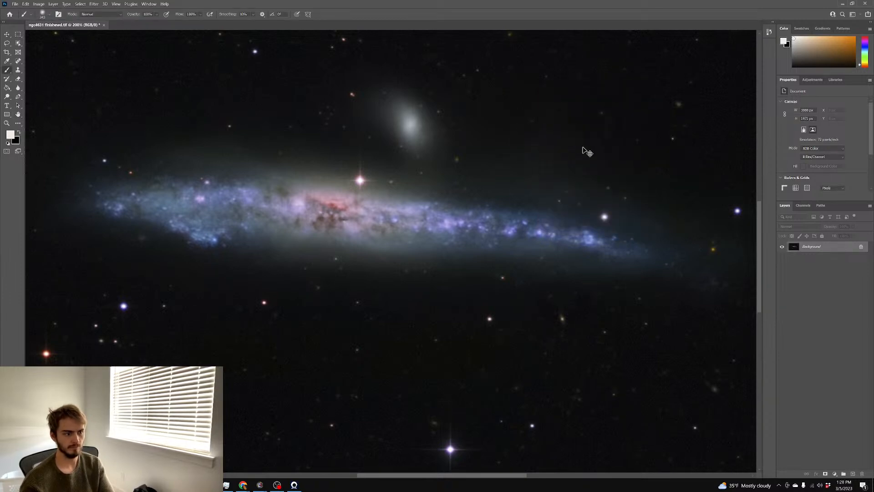
key(ctrl+j)
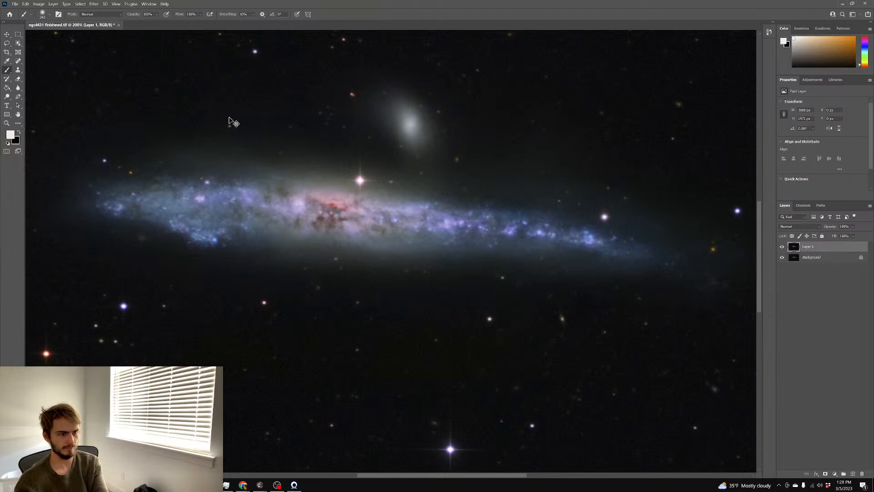
click(826, 474)
key(g)
key(x)
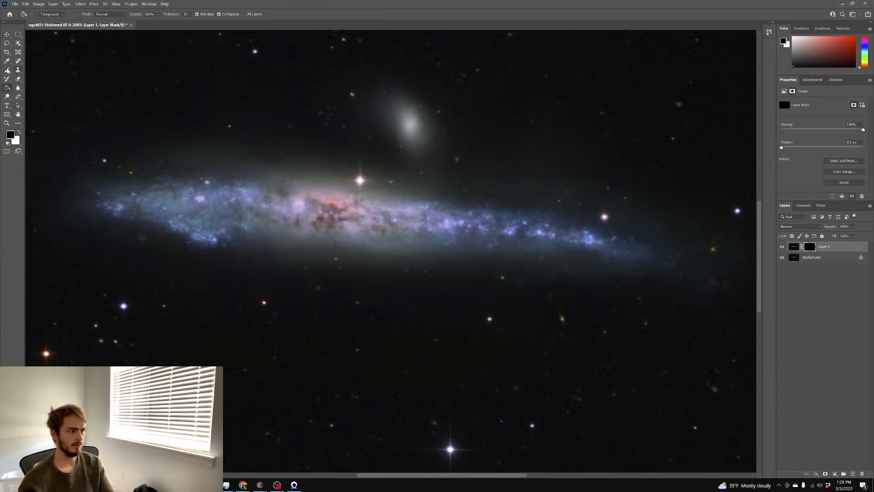
click(7, 70)
key(x)
drag(143, 156, 152, 157)
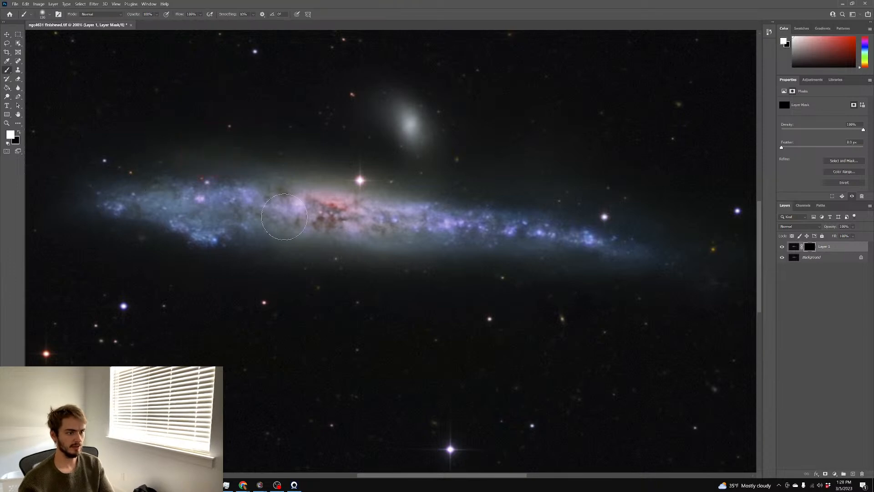
mouse_move(391, 240)
mouse_down()
mouse_move(209, 190)
mouse_move(506, 174)
mouse_up()
Sharpen the duplicate layer's pixels with Unsharp Mask at Amount 117, Radius 1.4
click(794, 248)
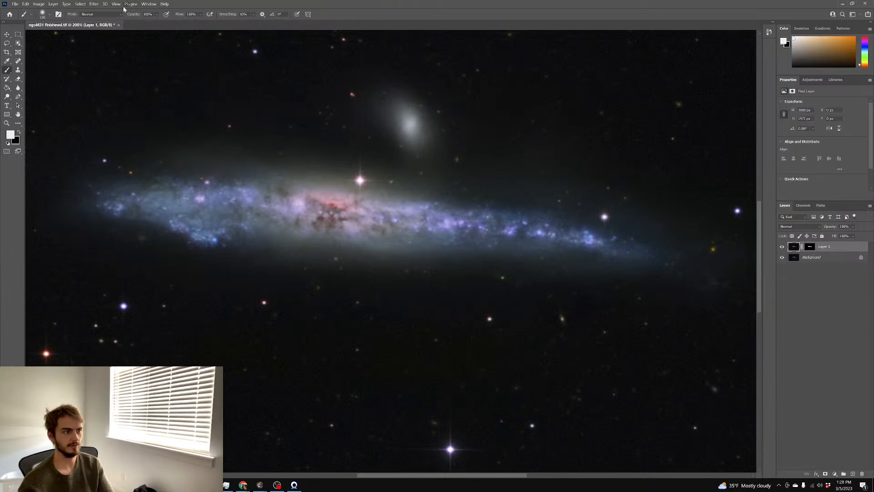
click(94, 4)
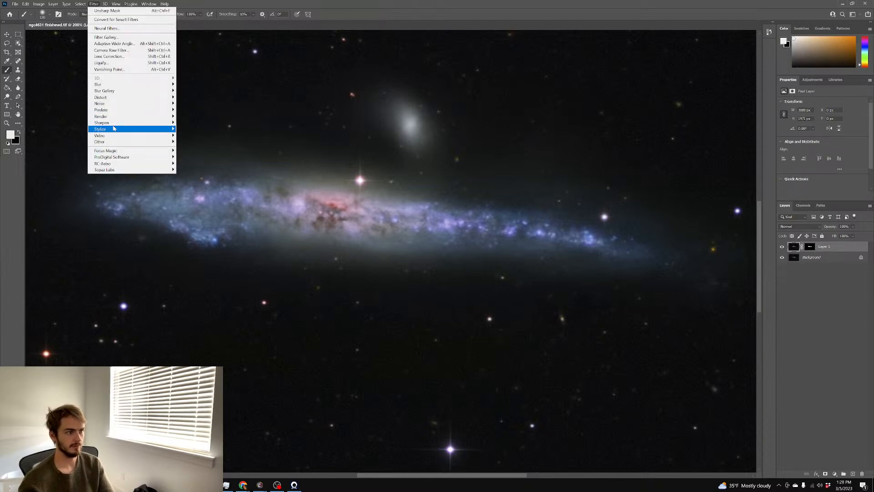
mouse_move(112, 123)
click(206, 156)
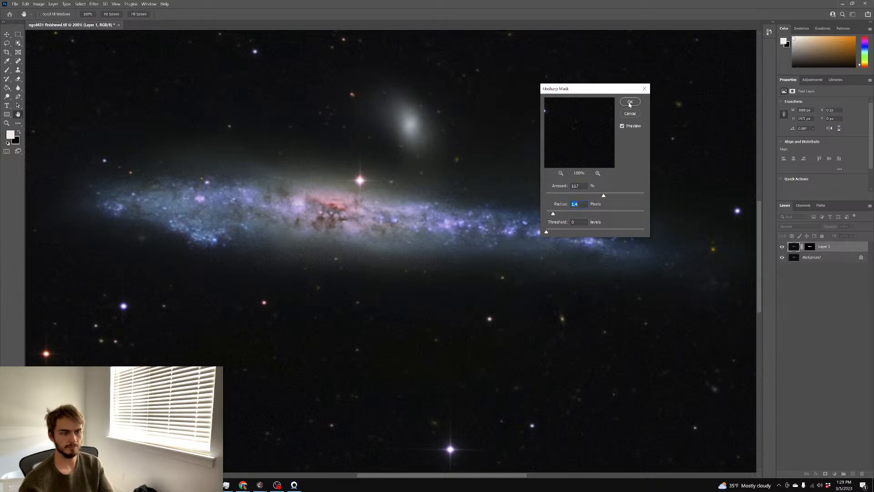
click(630, 102)
Touch up the layer mask with black at 200% zoom, then flatten into a single Background layer
key(b)
scroll(570, 138, up, 2)
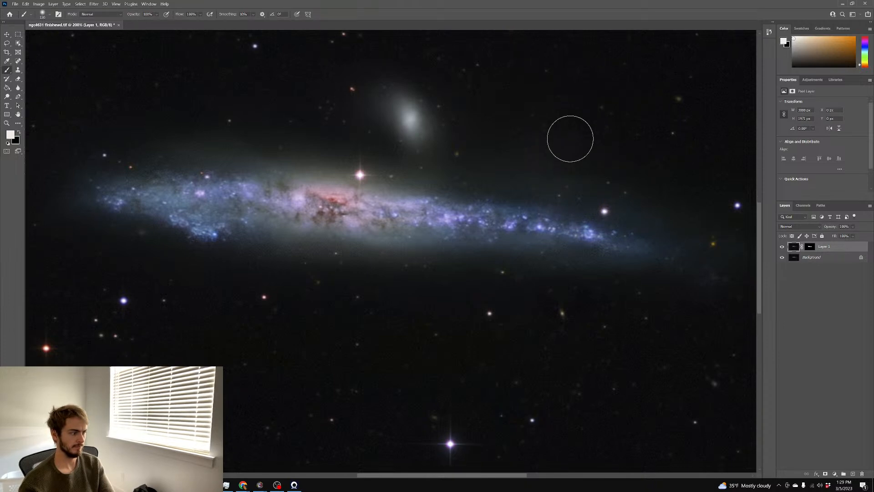
key(ctrl+minus)
key(ctrl+minus)
key(ctrl+plus)
key(ctrl+plus)
key(ctrl+plus)
key(ctrl+minus)
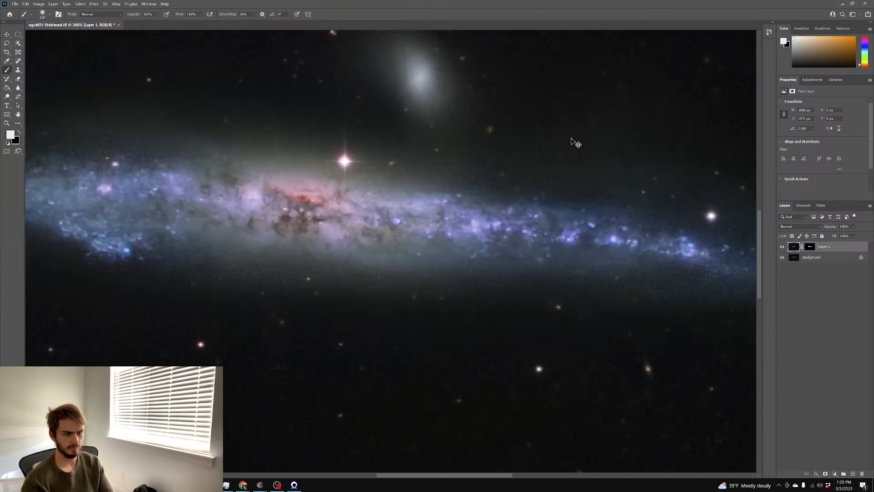
click(806, 249)
key(x)
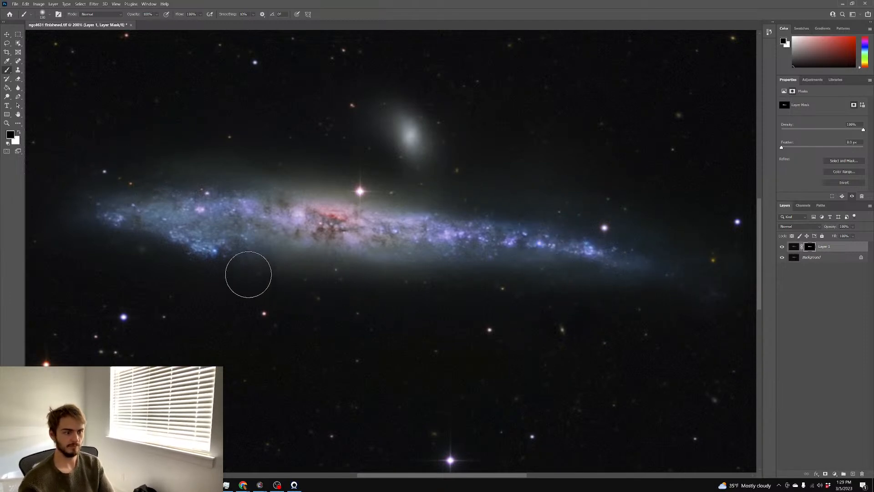
scroll(223, 259, down, 3)
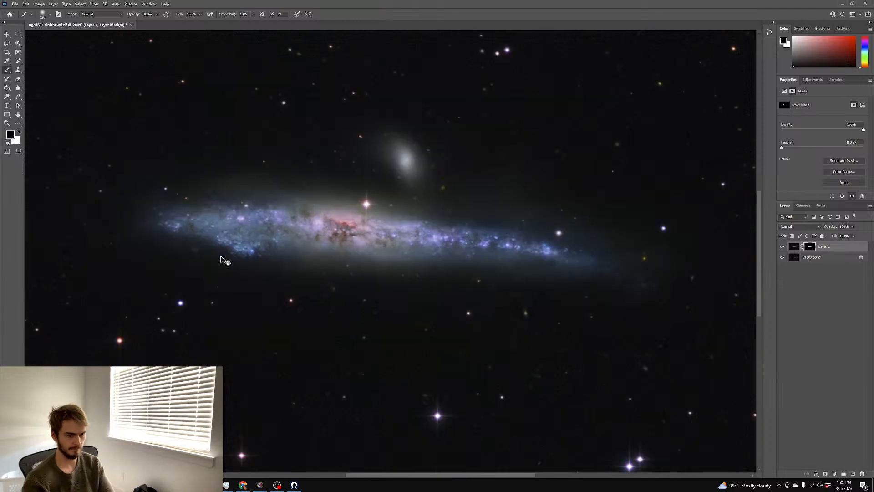
scroll(221, 257, up, 2)
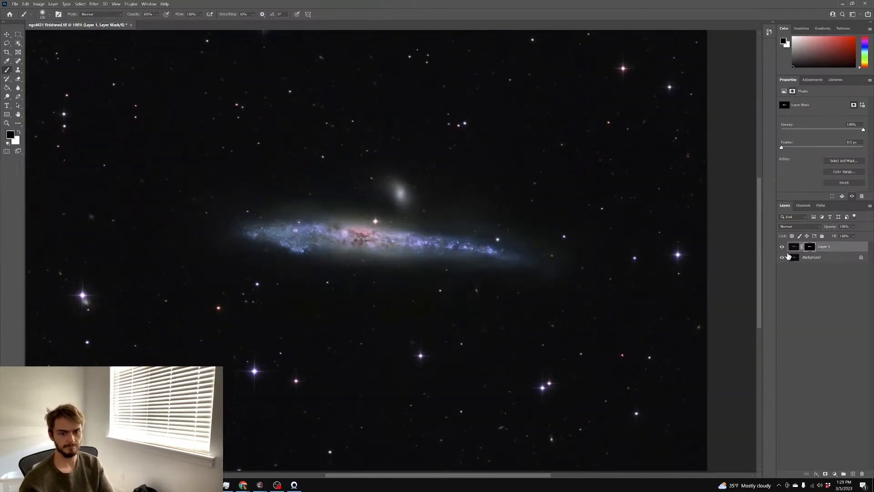
right_click(789, 256)
click(831, 321)
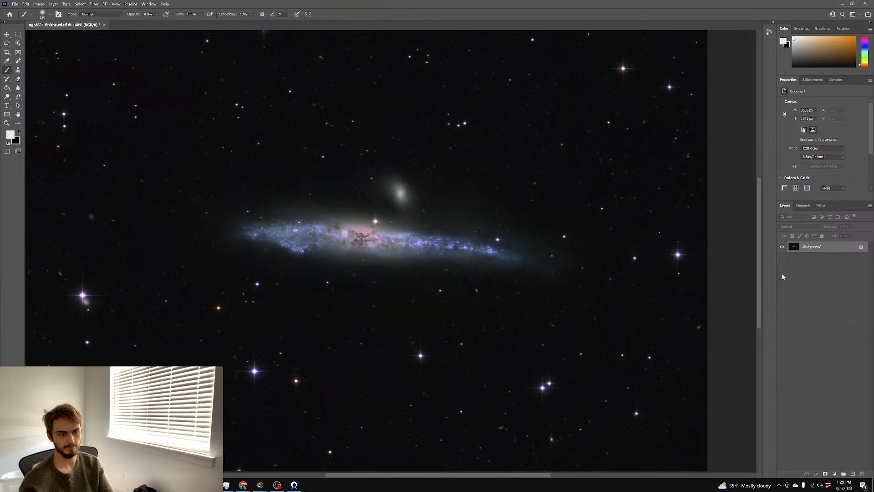
Save the image as the quality-12 JPEG 'ngc4631 finishewd.jpeg' and switch back to PixInsight
key(ctrl+m)
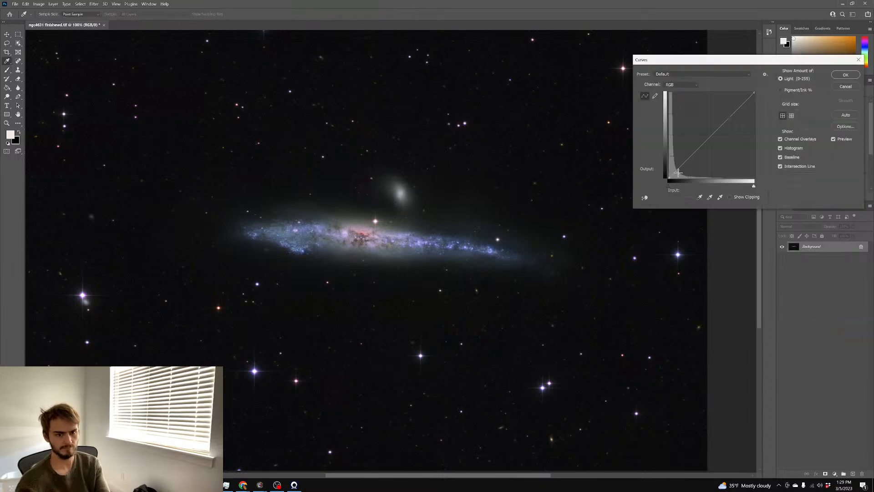
click(849, 87)
key(ctrl+shift+s)
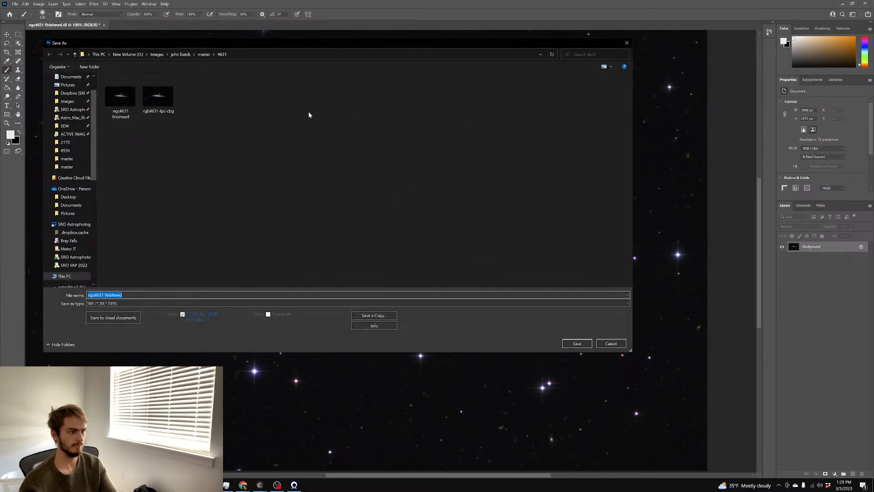
key(End)
text(.jpg)
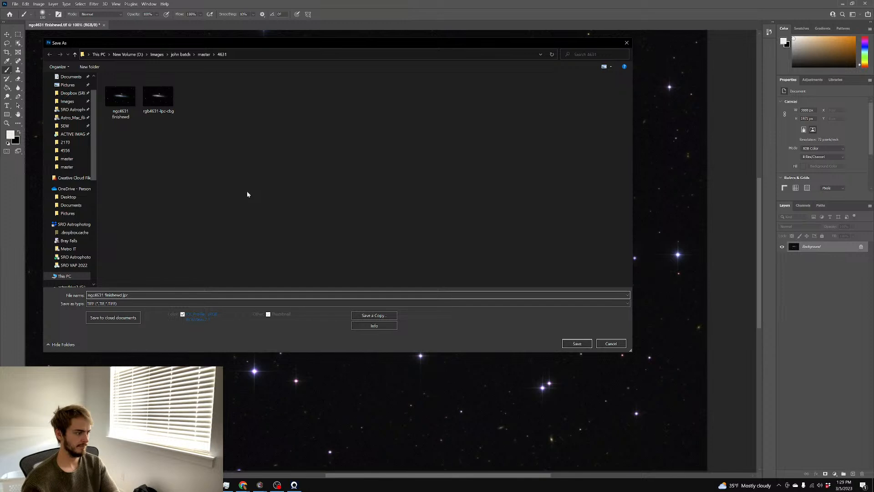
key(BackSpace)
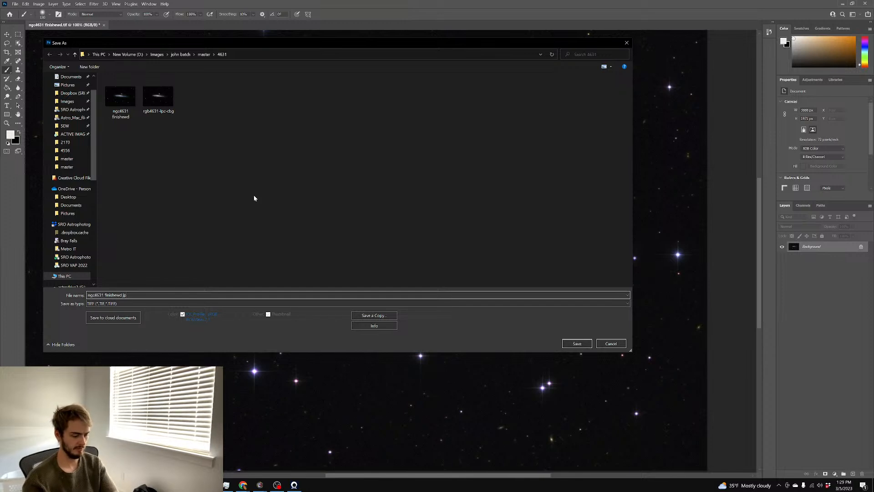
text(eg)
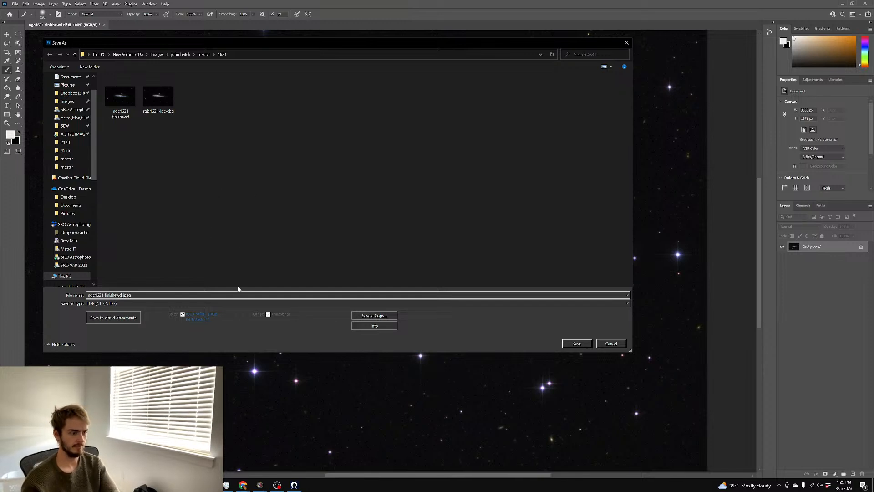
click(236, 303)
click(212, 342)
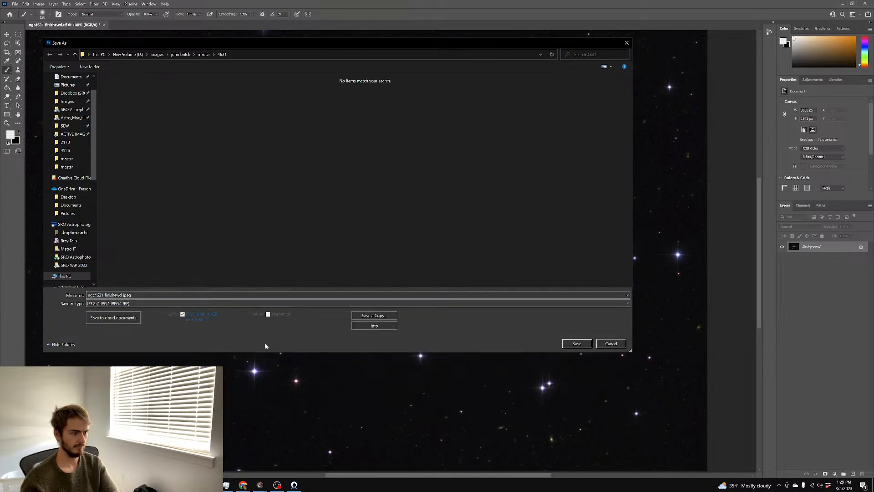
click(576, 345)
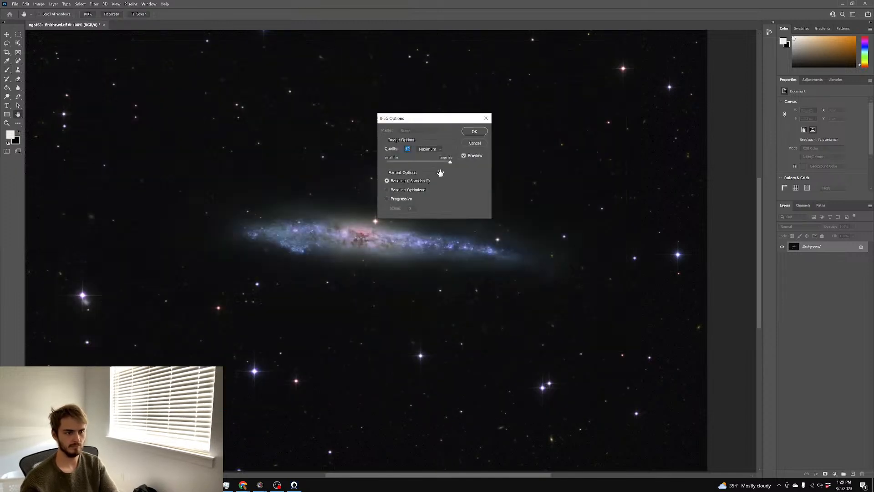
click(476, 134)
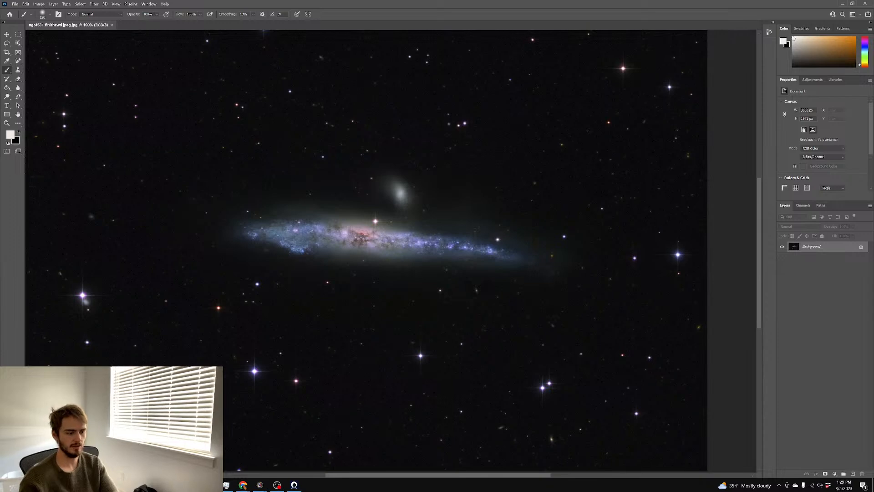
key(alt+Tab)
click(10, 13)
Close all open images without saving and open the rgb4676 image
click(61, 154)
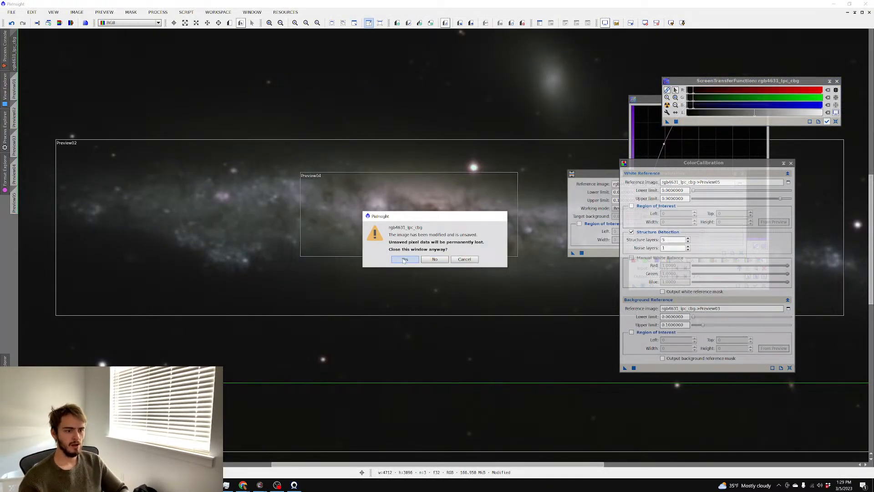
click(402, 258)
double_click(403, 261)
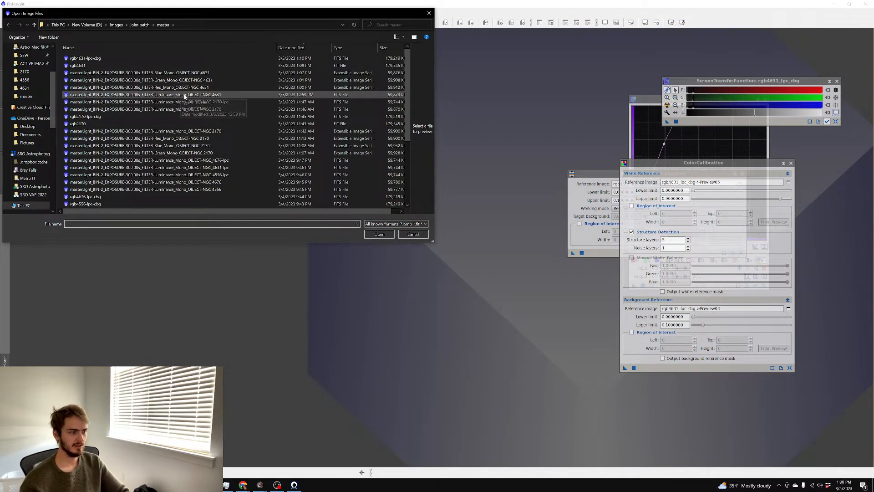
scroll(196, 128, down, 4)
scroll(220, 143, down, 1)
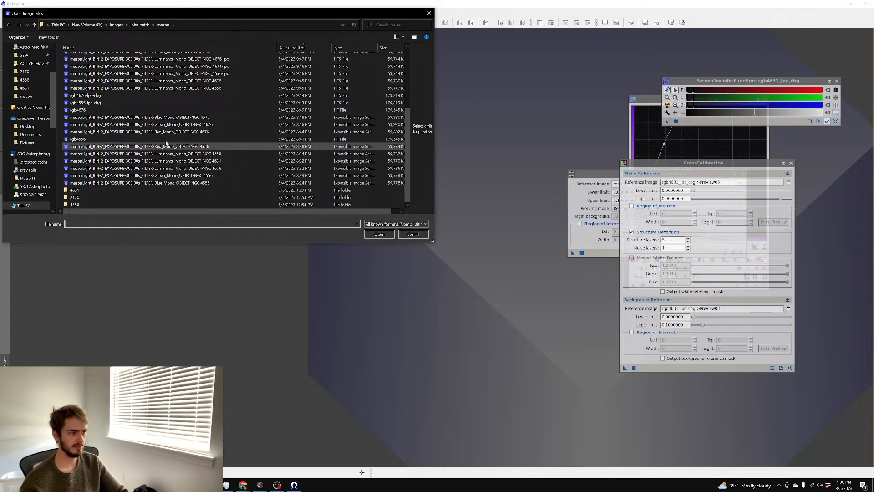
double_click(125, 110)
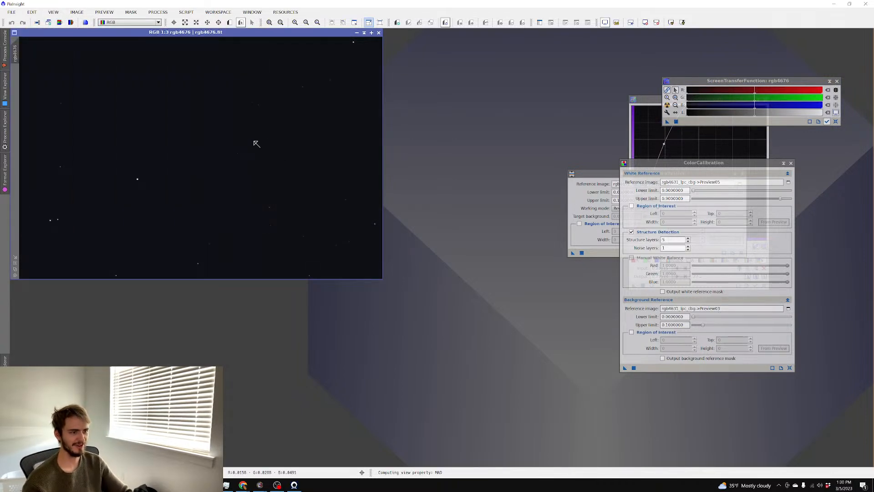
Auto-stretch rgb4676 with neutral colours and pan to the galaxy pair
key(ctrl+a)
key(alt+p)
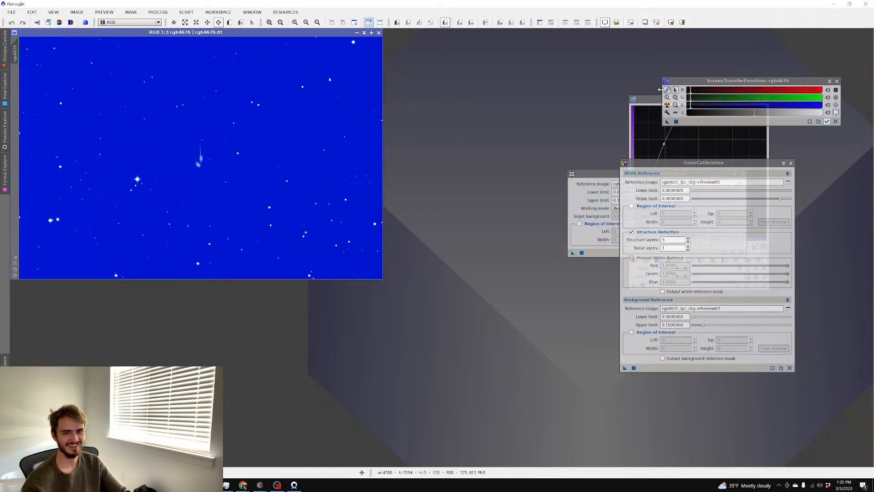
click(667, 105)
scroll(207, 106, up, 2)
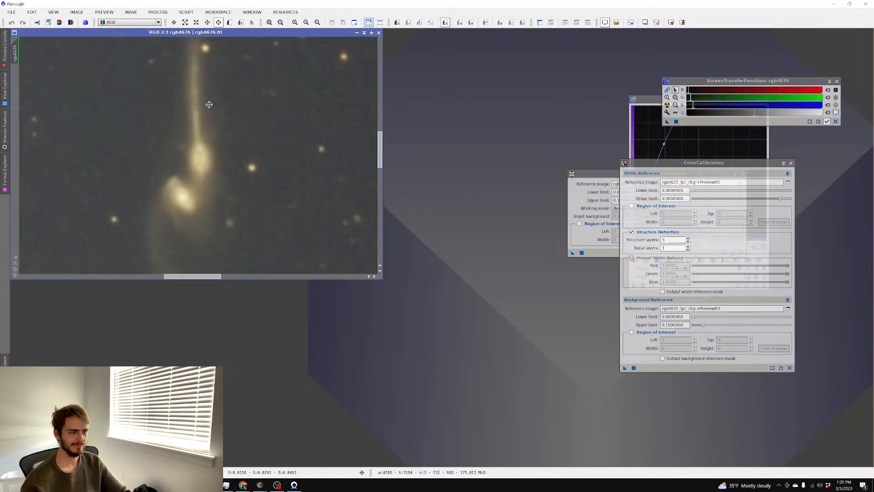
drag(165, 125, 226, 131)
drag(165, 33, 237, 42)
scroll(282, 134, up, 1)
drag(282, 134, 193, 107)
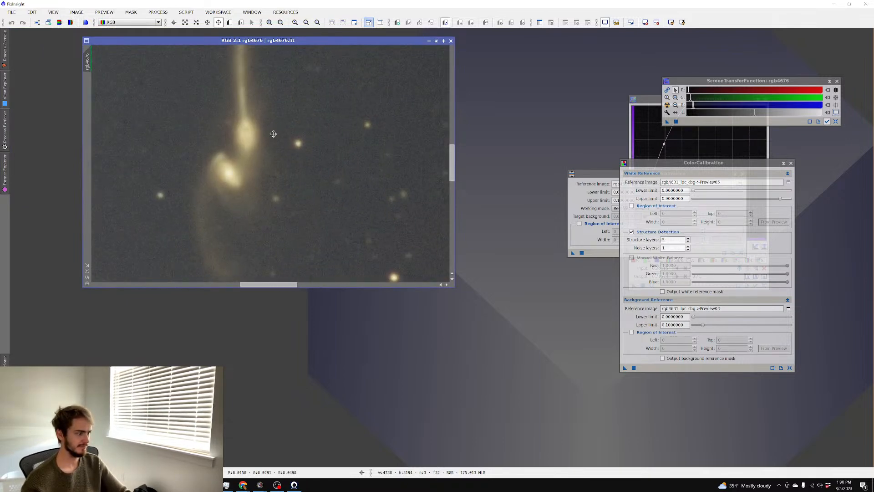
scroll(273, 134, down, 6)
scroll(274, 134, up, 2)
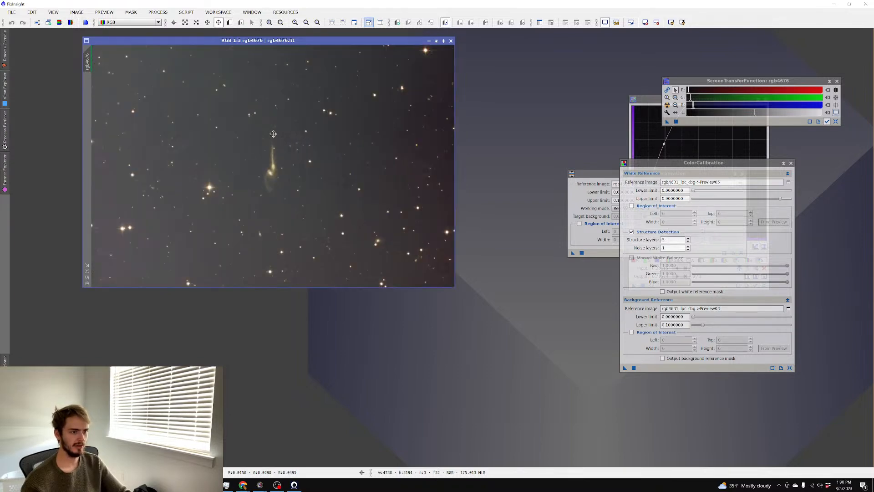
Open and auto-stretch the NGC 4556 image, then close the previous luminance image
double_click(520, 120)
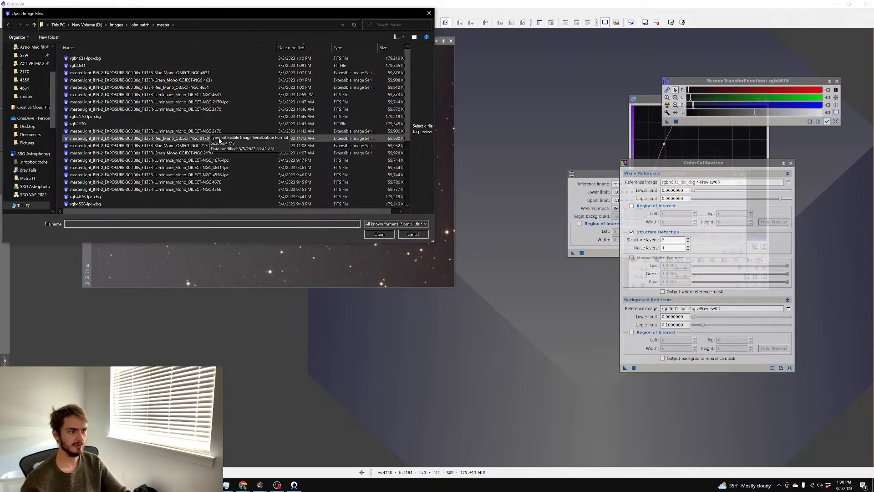
scroll(210, 150, down, 2)
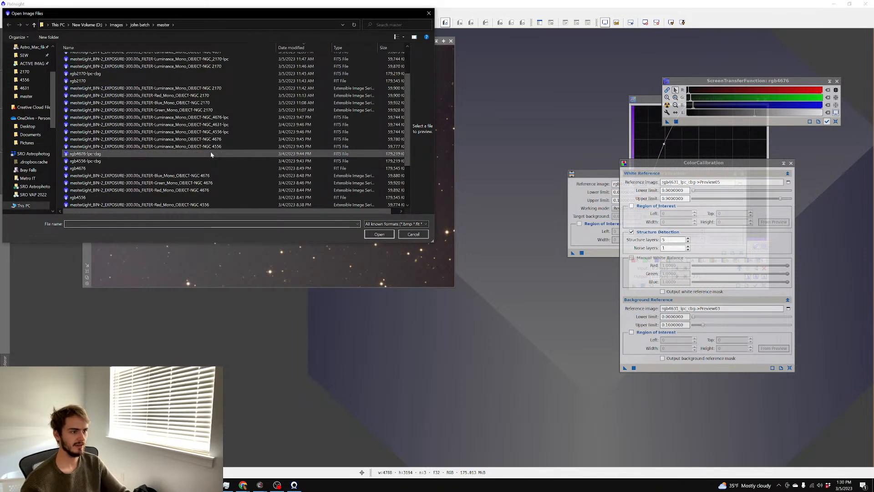
double_click(231, 132)
key(ctrl+a)
scroll(238, 134, up, 1)
click(386, 40)
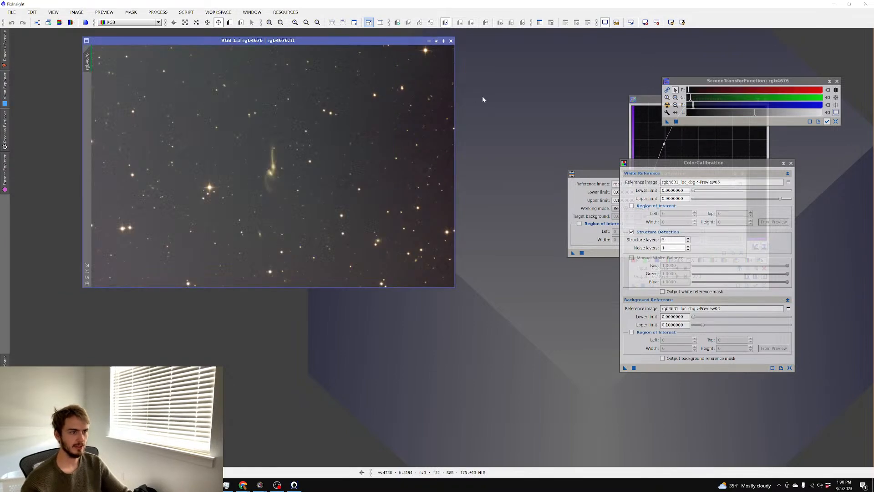
Open the NGC 4676 luminance master, auto-stretch and inspect it, then bring rgb4676 forward
key(ctrl+o)
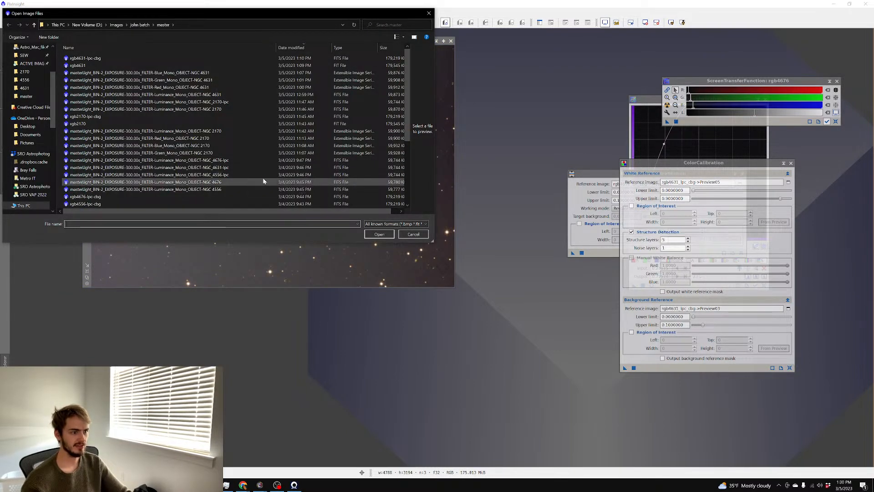
double_click(254, 160)
key(ctrl+a)
scroll(255, 160, up, 1)
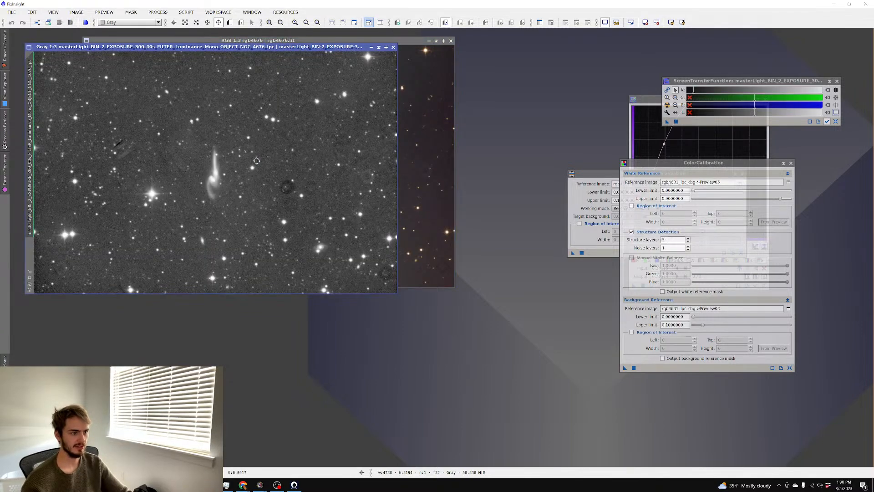
scroll(256, 160, down, 2)
scroll(257, 161, up, 3)
scroll(257, 161, down, 1)
scroll(257, 160, down, 2)
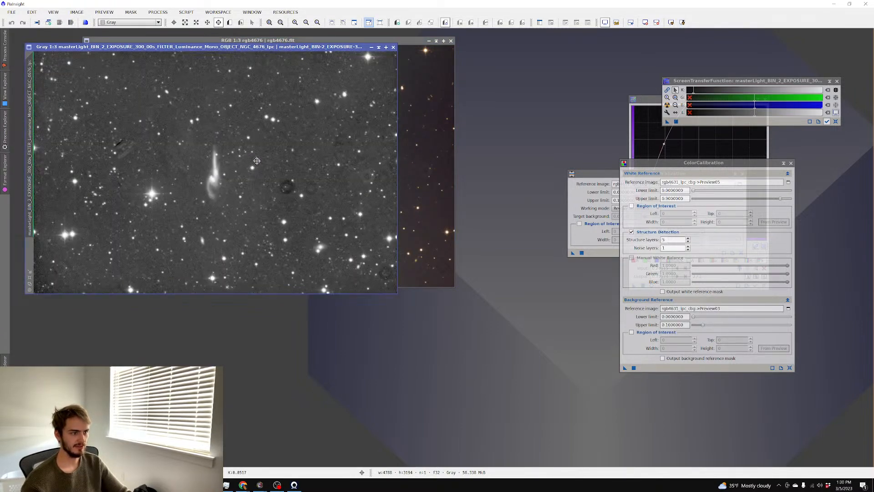
scroll(257, 161, up, 1)
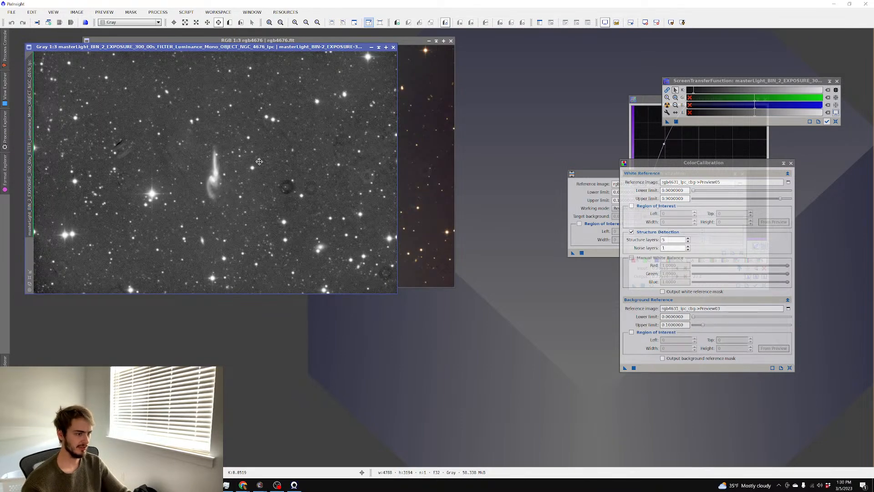
scroll(257, 161, up, 2)
scroll(259, 162, up, 1)
scroll(260, 159, down, 4)
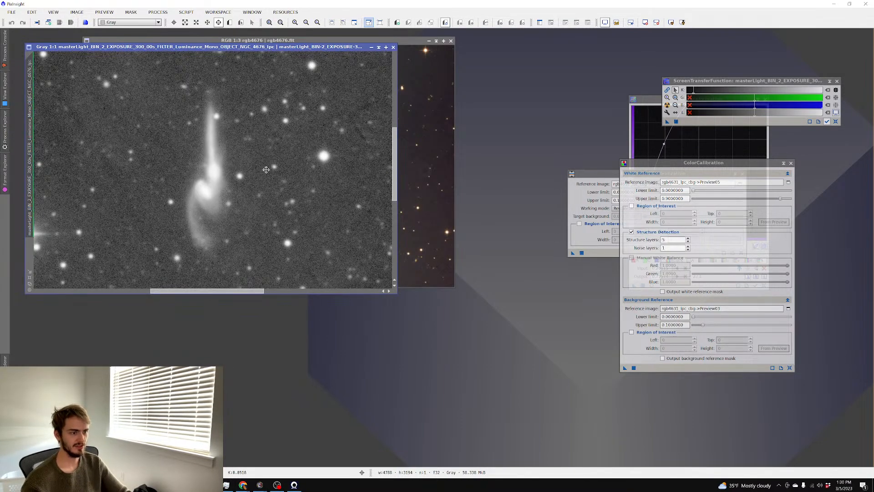
scroll(263, 149, up, 1)
click(437, 156)
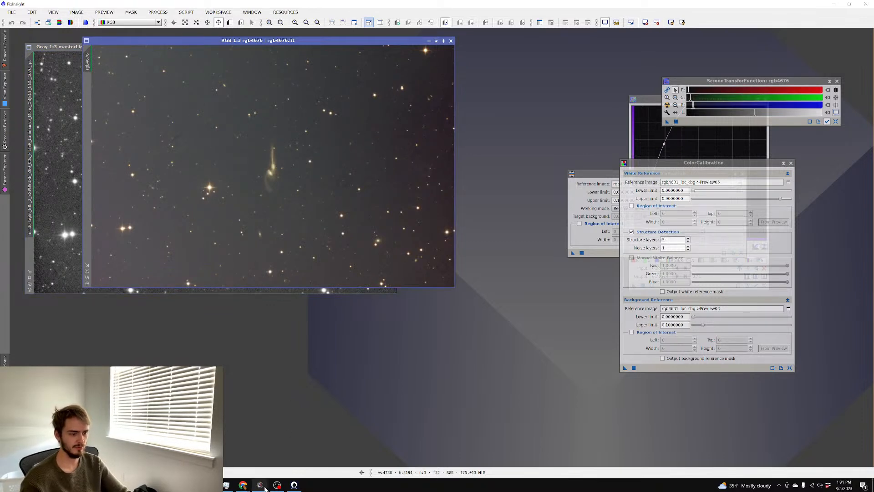
Open the rgb4676-lpc-cbg colour image in PixInsight
mouse_move(260, 485)
click(236, 453)
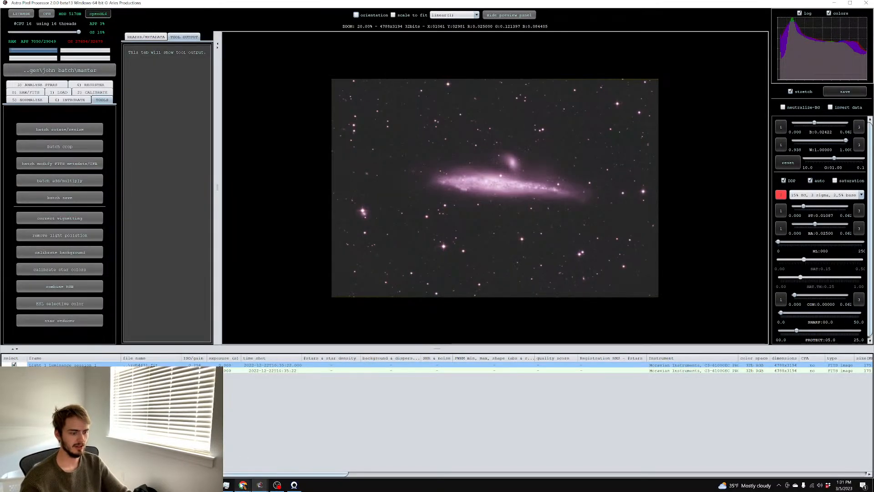
key(alt+Tab)
key(ctrl+o)
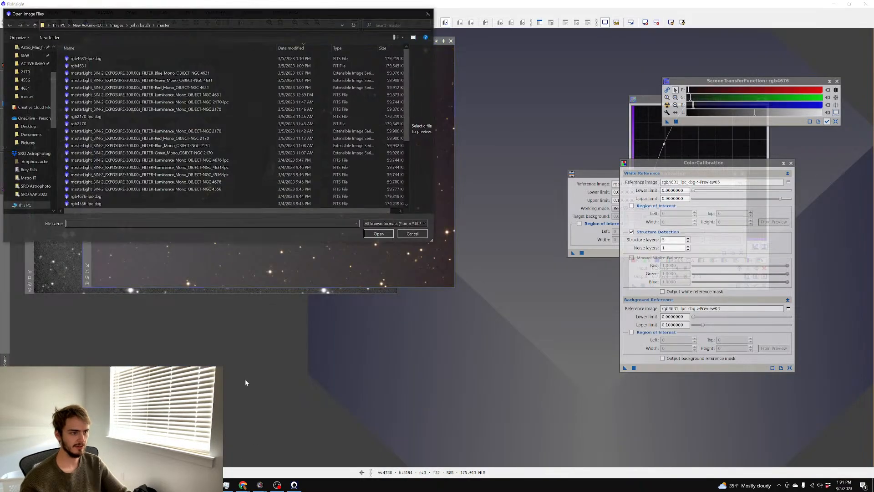
double_click(222, 199)
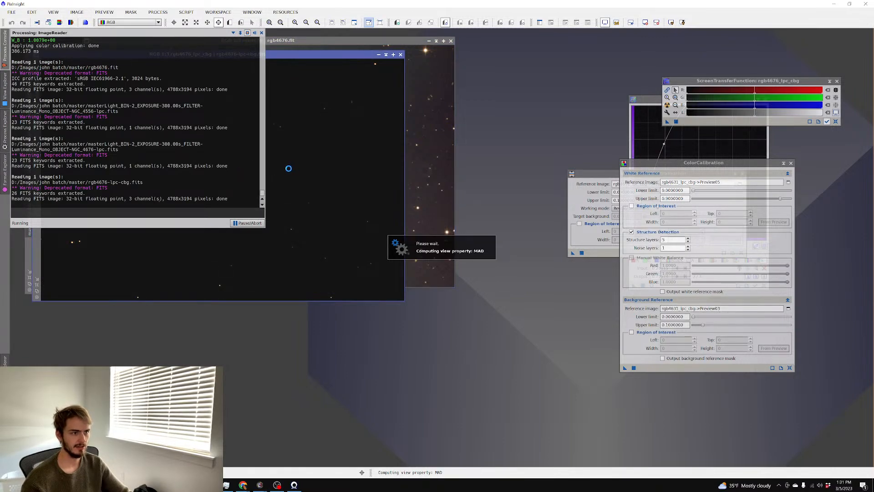
scroll(289, 168, up, 3)
scroll(287, 169, up, 1)
scroll(282, 170, down, 2)
scroll(276, 172, up, 1)
Tweak the linked screen stretch shadows, then restore the neutral auto stretch
drag(693, 105, 694, 107)
click(667, 90)
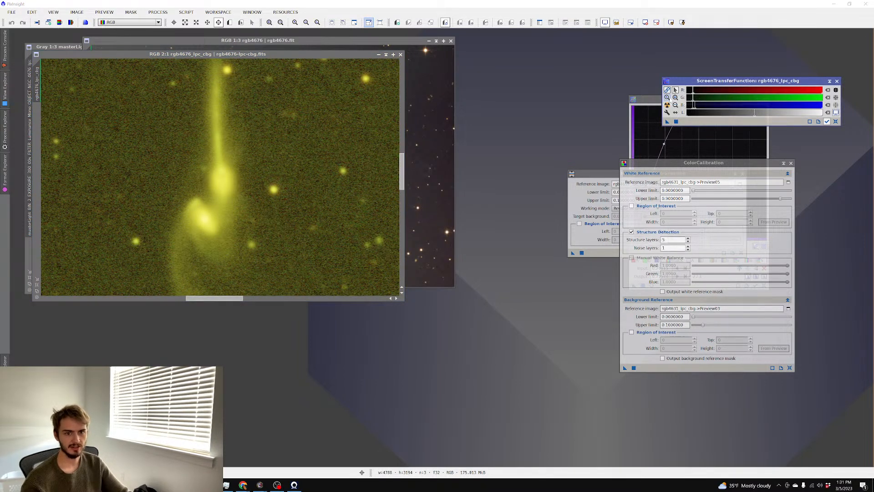
click(667, 105)
drag(694, 110, 692, 111)
scroll(315, 148, down, 3)
scroll(314, 148, down, 11)
key(ctrl+a)
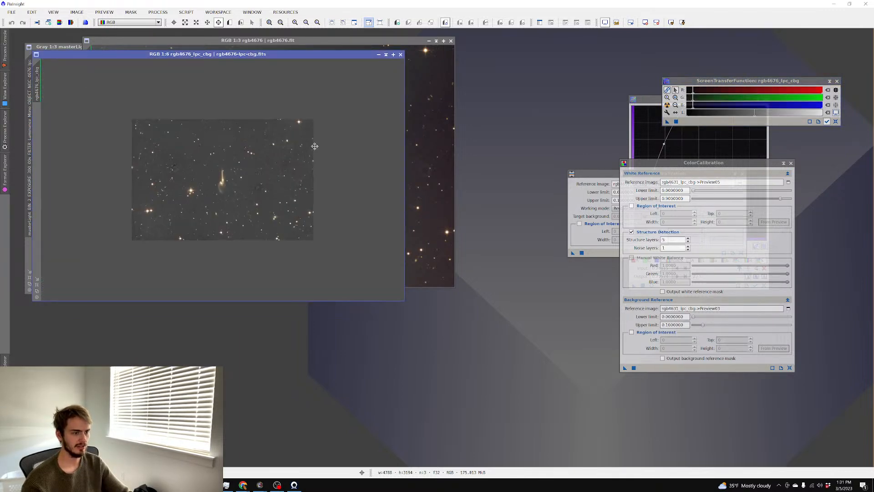
scroll(314, 146, up, 13)
scroll(315, 147, down, 2)
drag(241, 62, 396, 79)
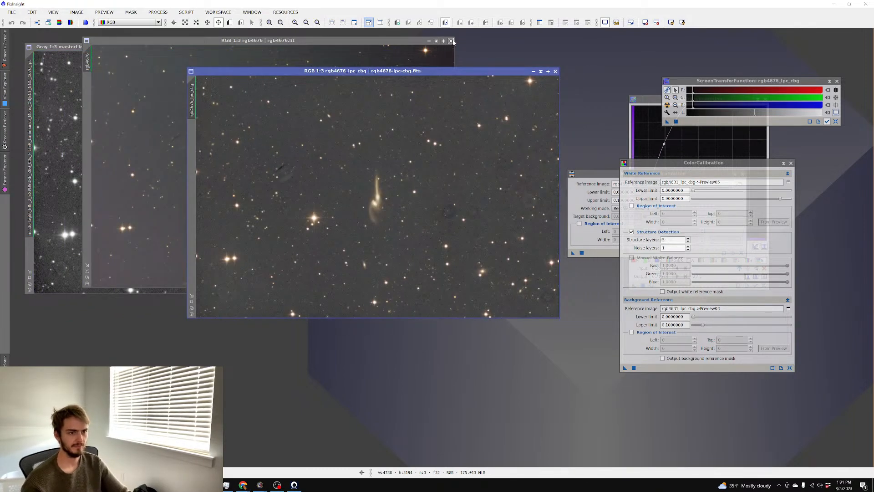
Close the older rgb4676 image, run the AutoColor script, and switch to AstroBin in Chrome
click(451, 41)
click(187, 13)
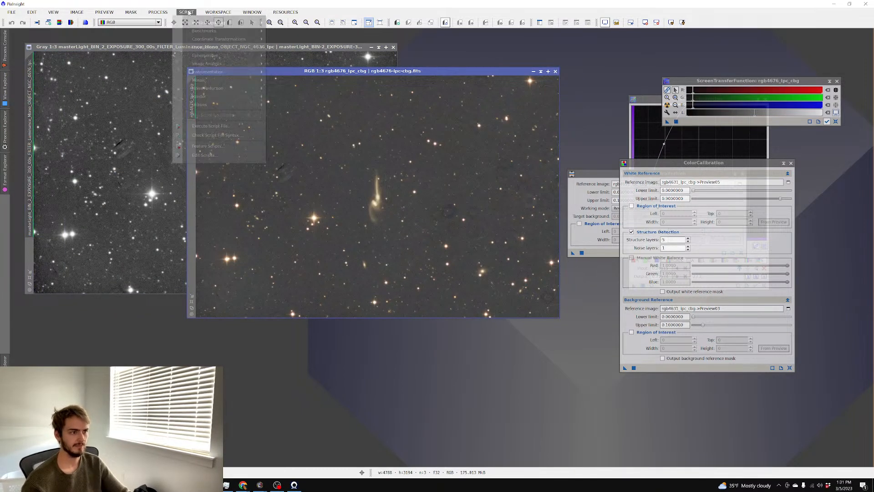
mouse_move(214, 51)
click(311, 90)
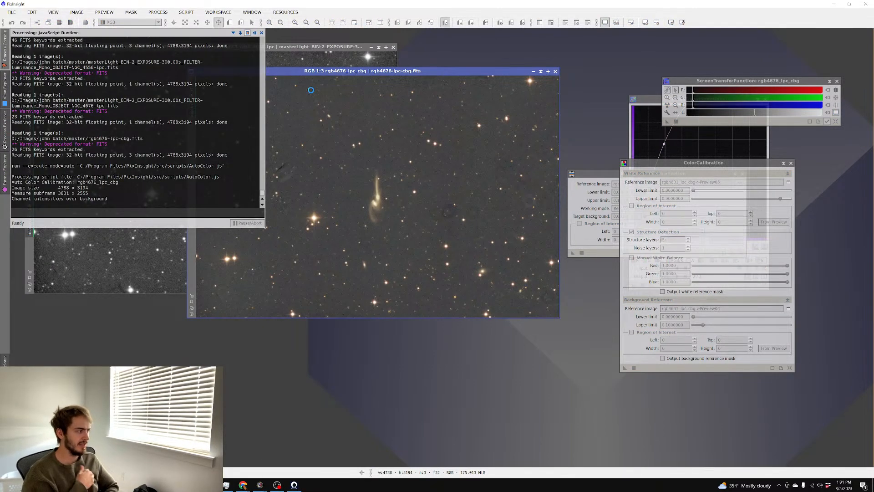
mouse_move(243, 485)
click(462, 463)
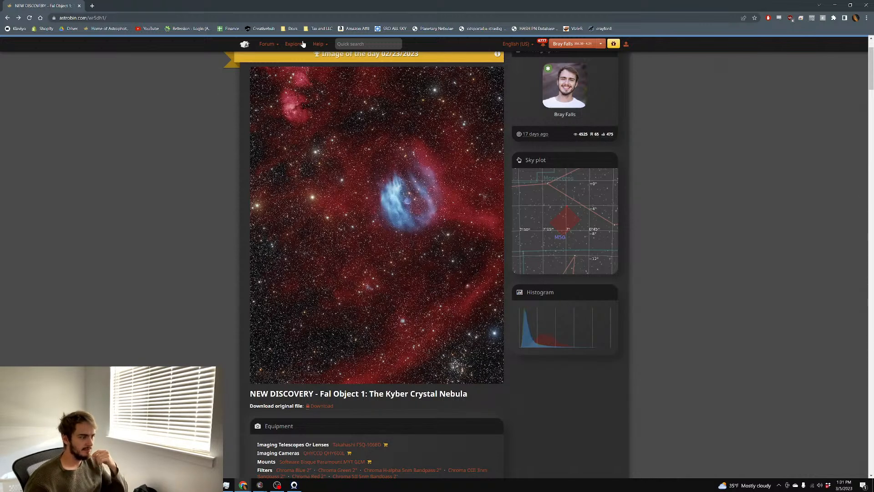
Open the Top pick nominations gallery and view Arp 104 (Keenan's system) at full size
click(304, 43)
click(302, 92)
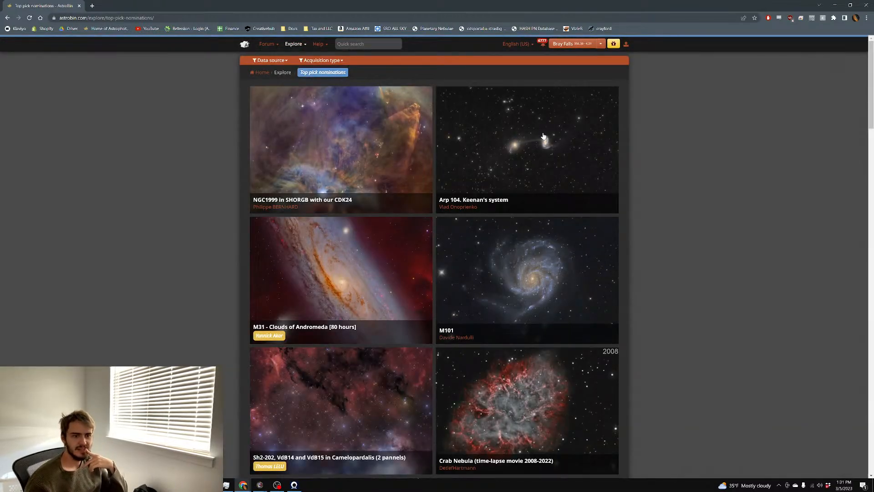
click(328, 150)
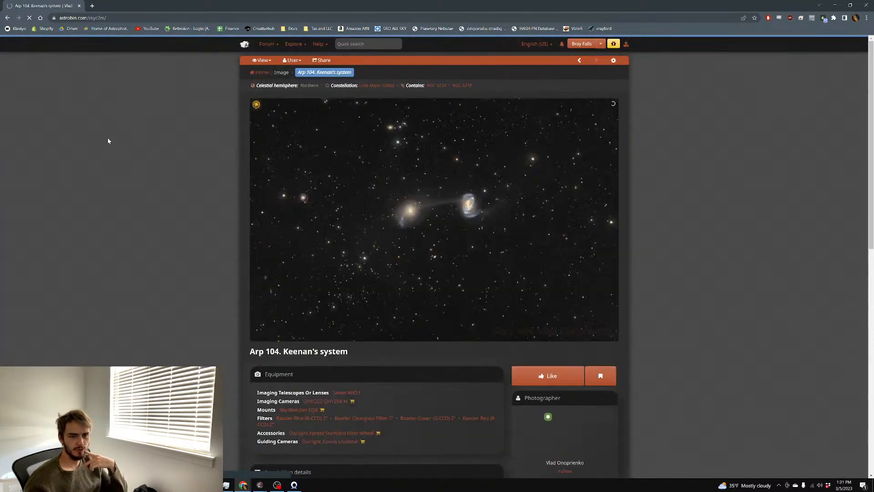
click(284, 160)
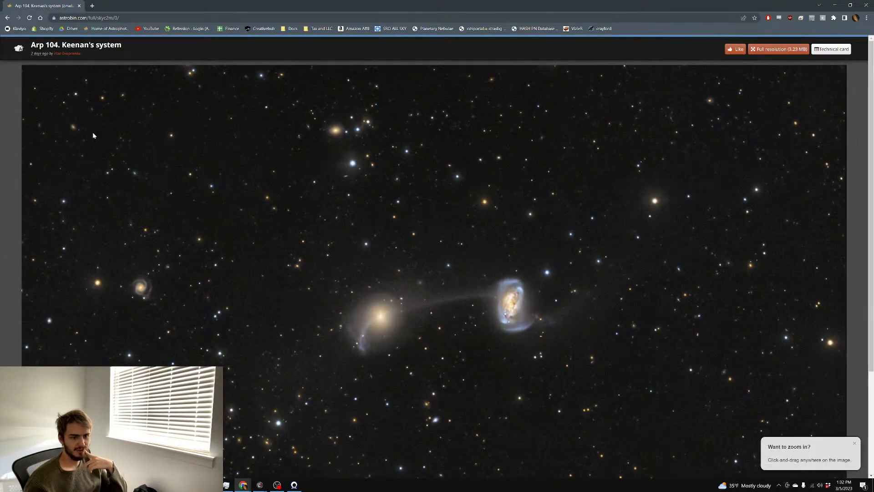
Return to the gallery and open the Crab Nebula time-lapse image page
click(7, 19)
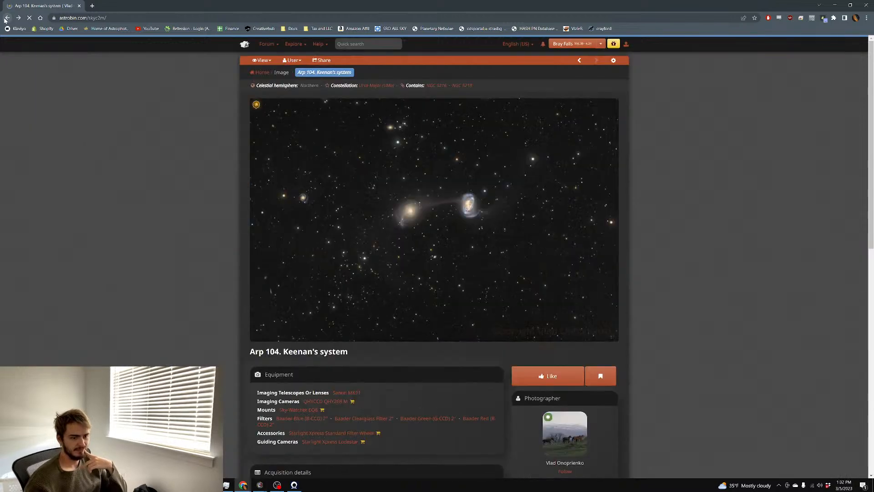
click(6, 19)
scroll(273, 153, down, 2)
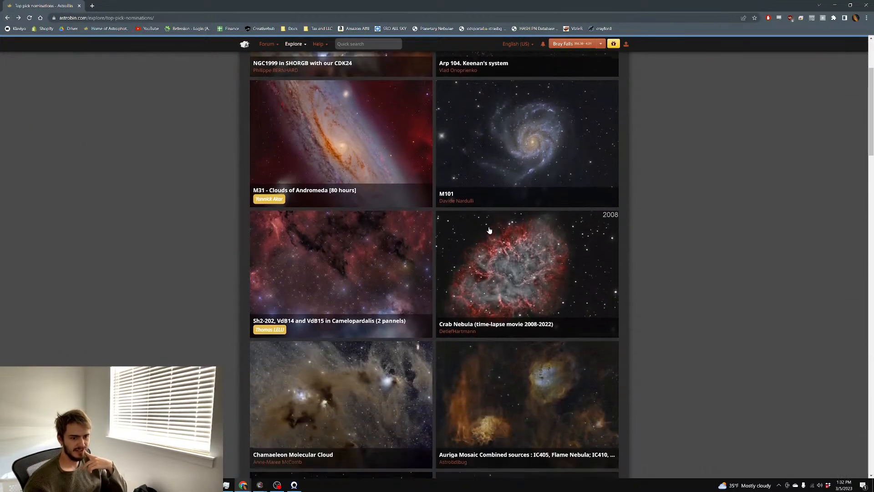
click(494, 238)
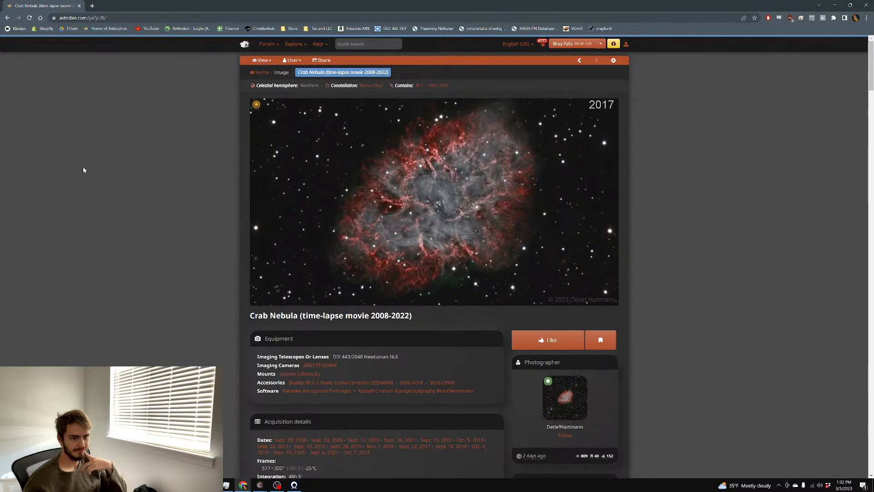
Watch the Crab Nebula time-lapse in full-size view
scroll(85, 170, down, 3)
scroll(86, 168, down, 7)
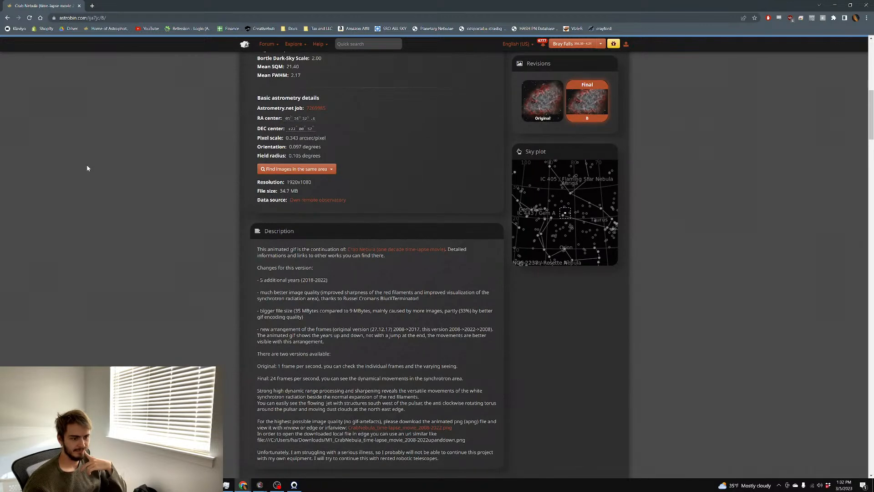
scroll(96, 167, up, 10)
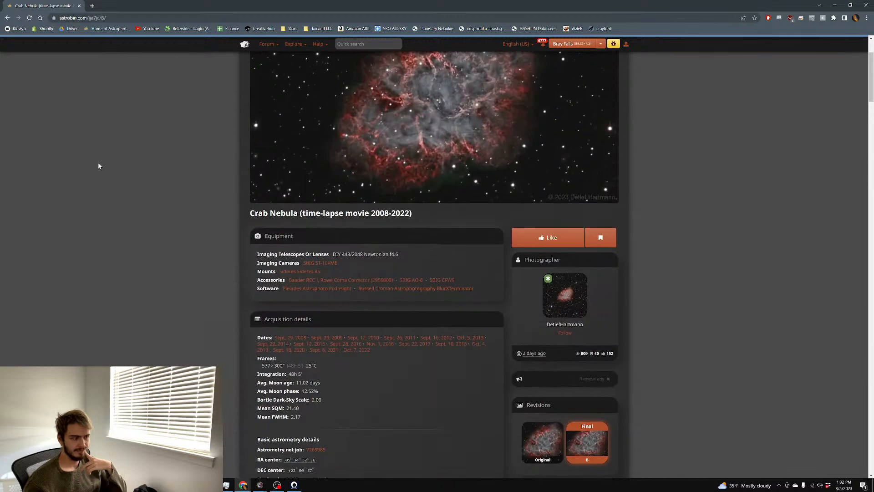
key(F5)
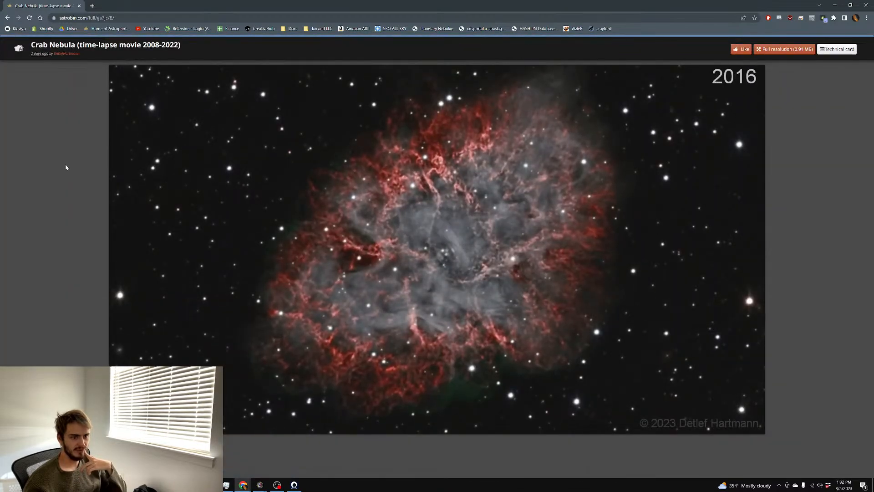
Go back to the Top pick gallery and minimize Chrome to reveal PixInsight
right_click(25, 167)
click(11, 106)
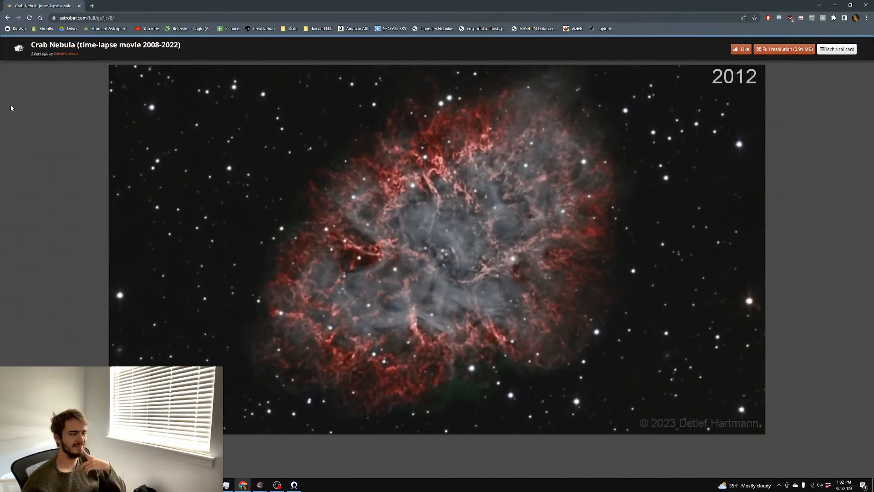
click(8, 18)
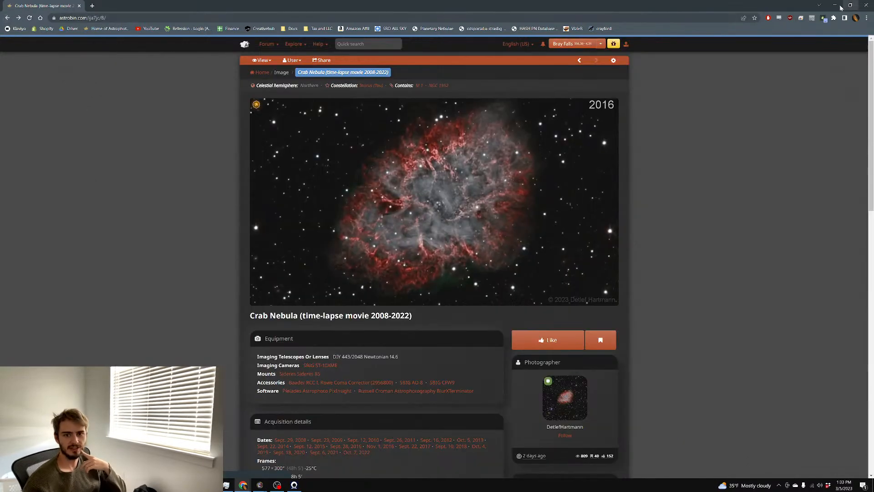
click(7, 19)
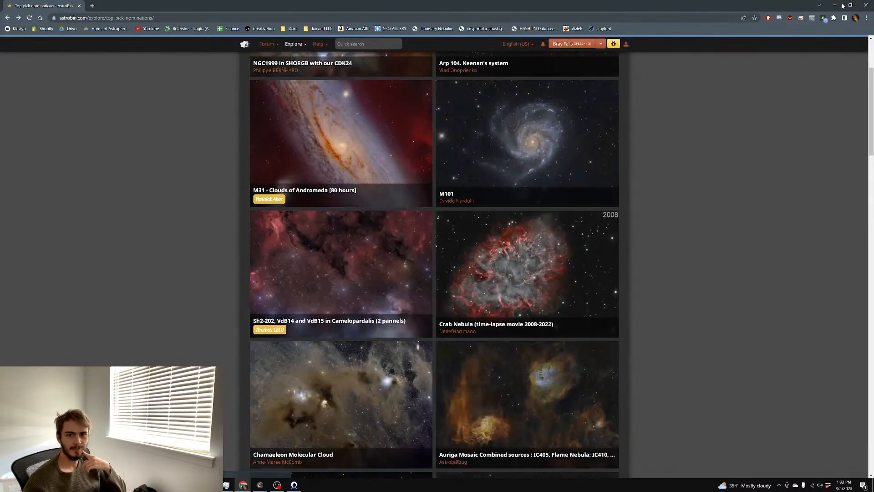
click(837, 5)
Rename the luminance image's identifier to L
scroll(362, 175, up, 3)
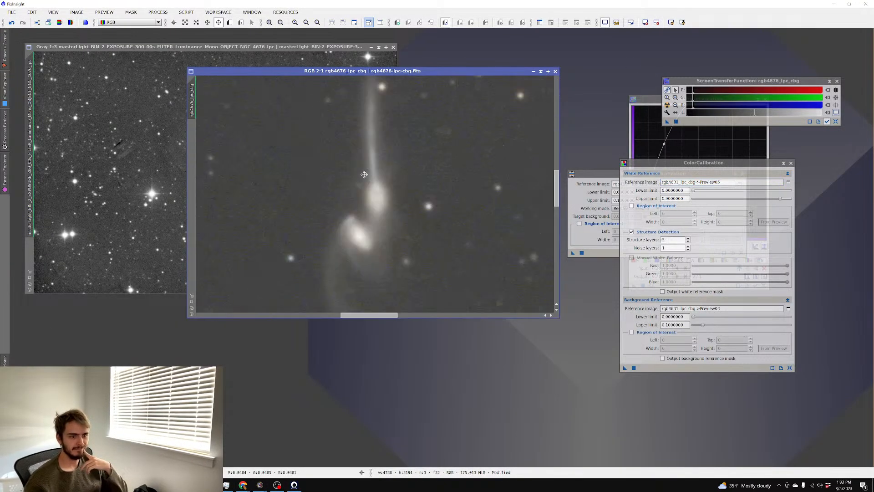
scroll(371, 171, down, 3)
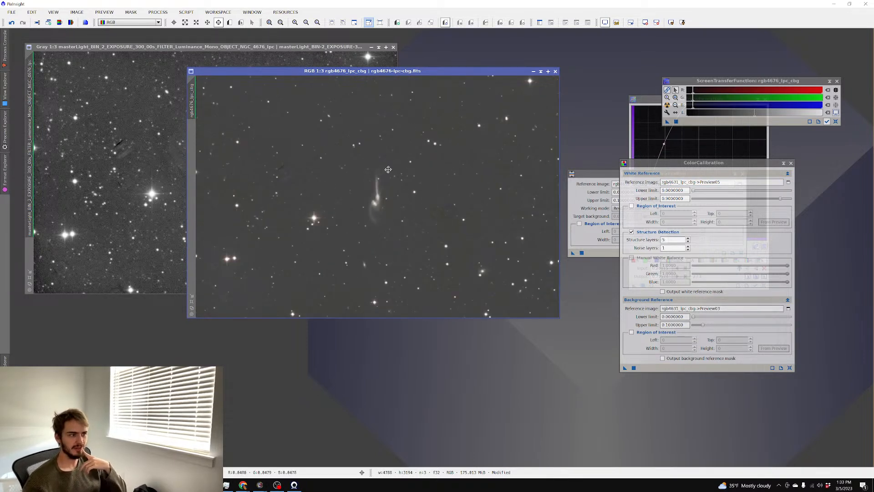
double_click(33, 135)
text(L)
key(Return)
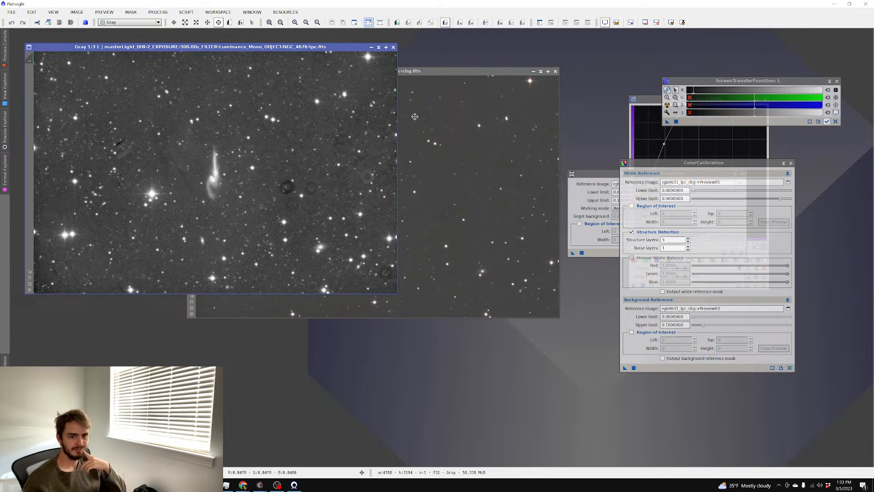
Run LRGBCombination with L as luminance source on rgb4676_lpc_cbg
click(159, 12)
mouse_move(178, 23)
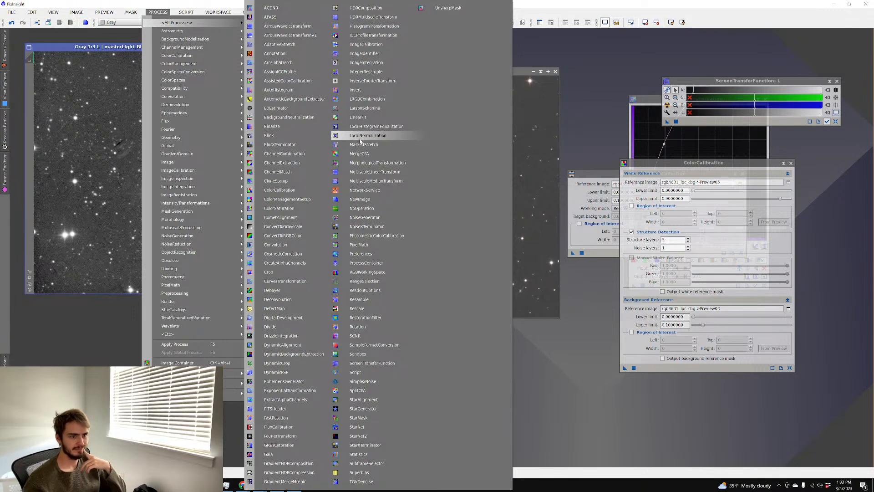
click(371, 99)
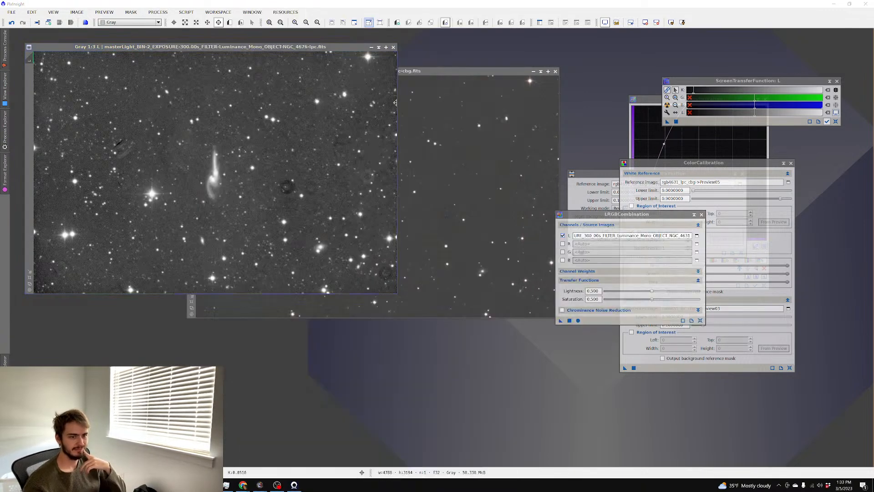
click(697, 236)
click(458, 248)
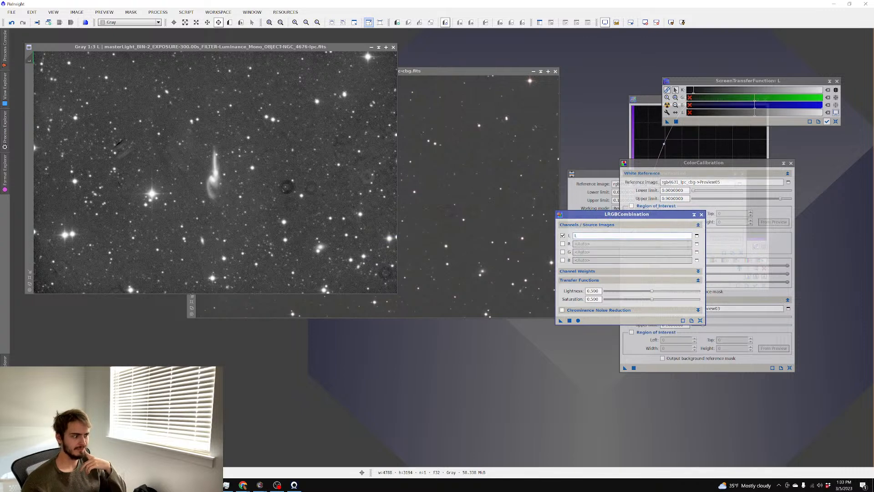
click(578, 321)
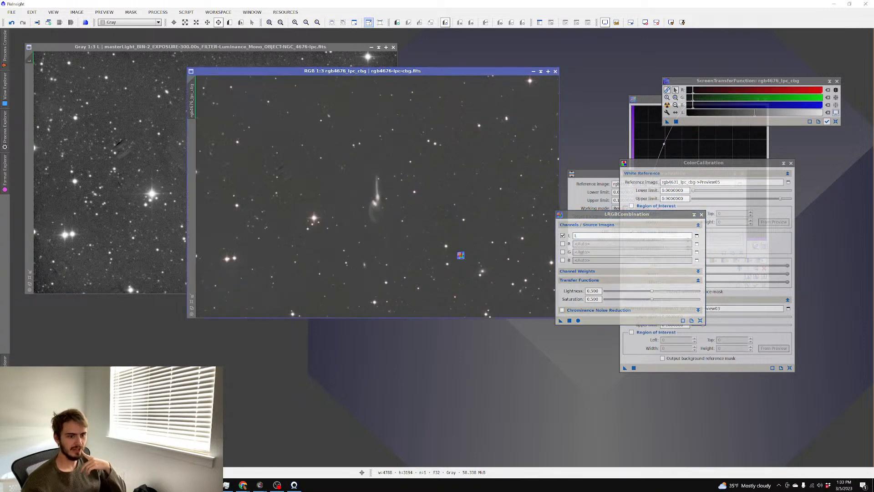
mouse_move(243, 486)
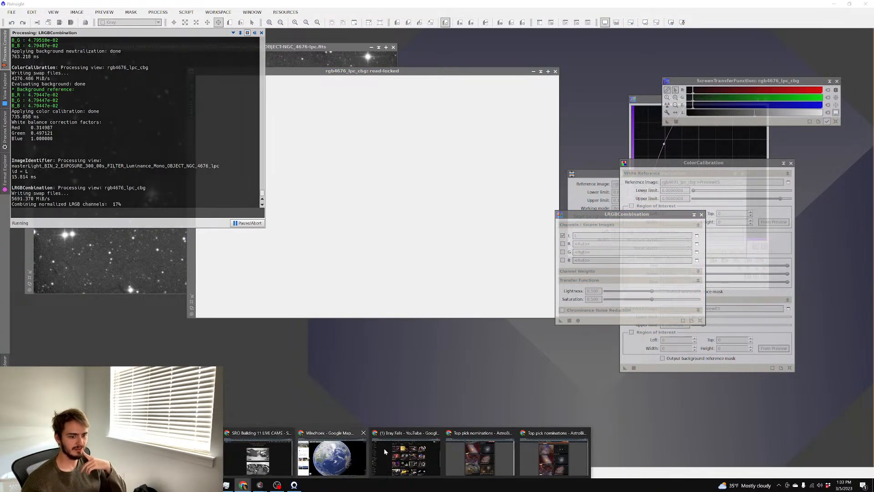
In AstroBin, open the photographer's gallery and scroll through the green ring nebula image page
click(536, 459)
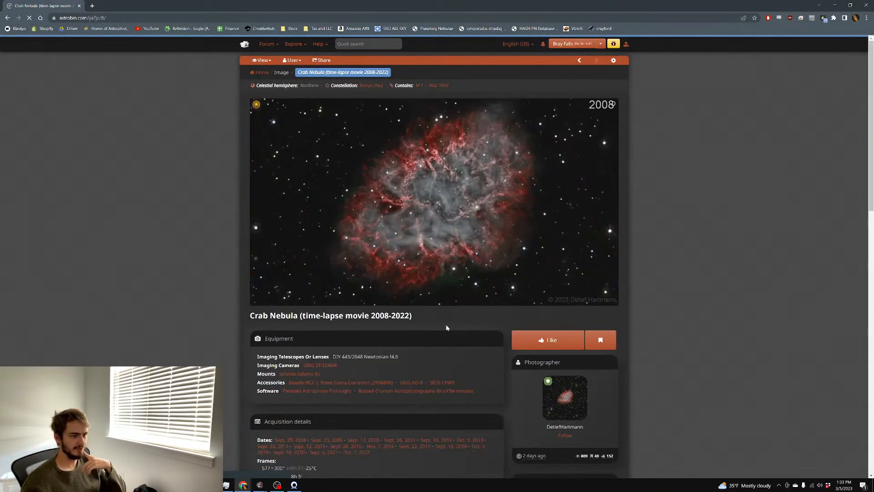
click(566, 401)
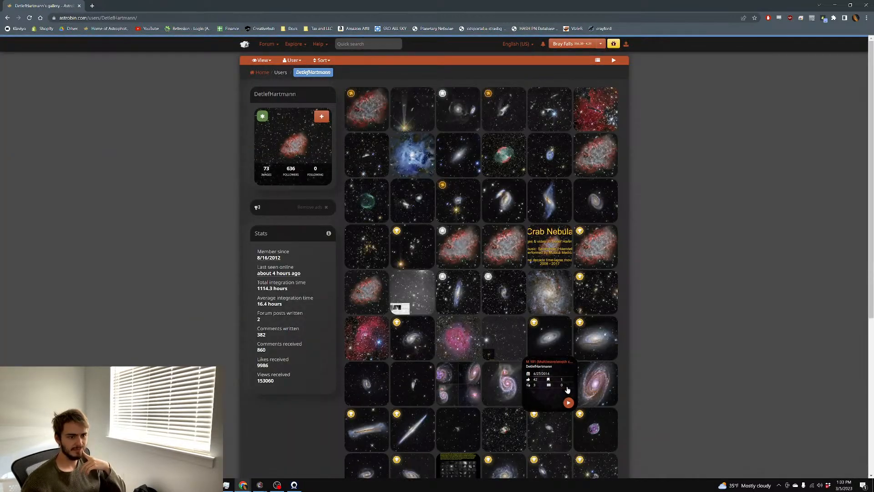
click(387, 219)
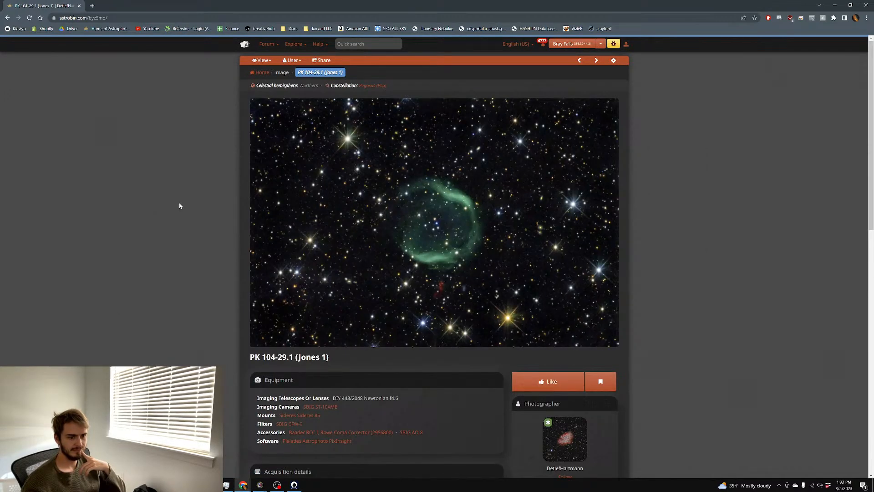
scroll(179, 206, down, 2)
scroll(178, 206, down, 5)
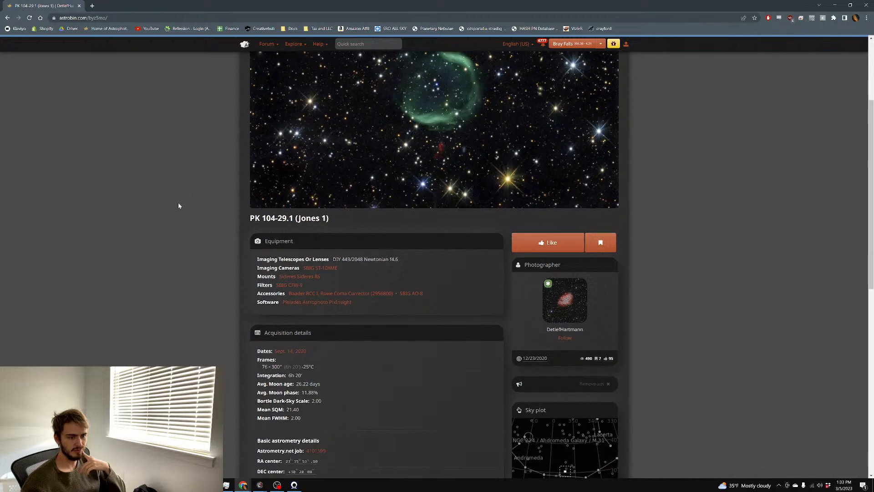
scroll(179, 206, down, 2)
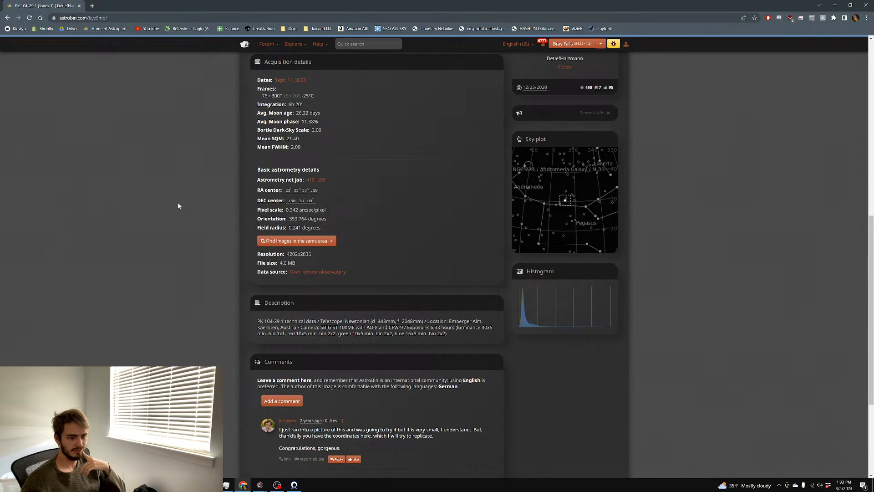
scroll(178, 205, up, 8)
scroll(177, 191, up, 1)
Go back to the gallery and look over the Seagull Galaxy image page
click(8, 18)
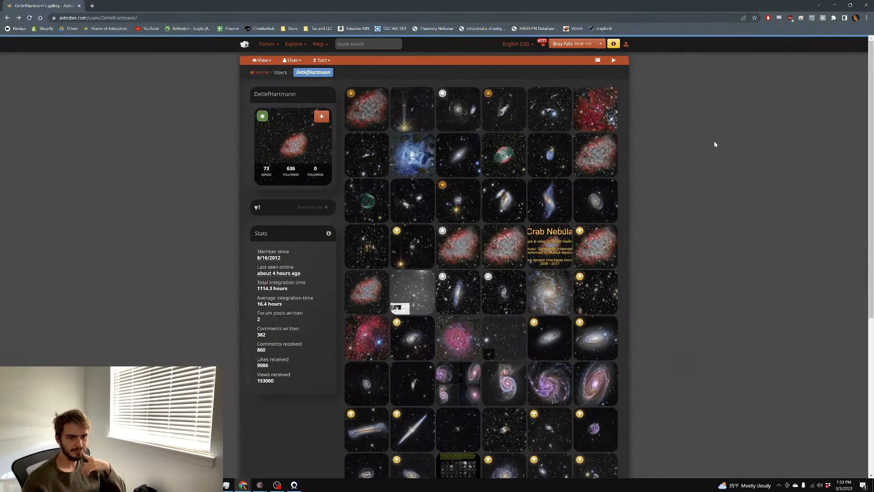
click(412, 109)
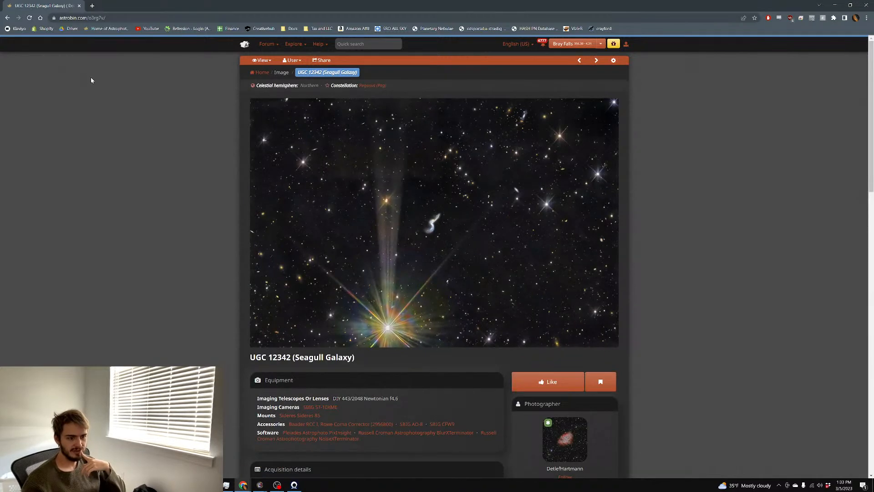
scroll(91, 80, down, 2)
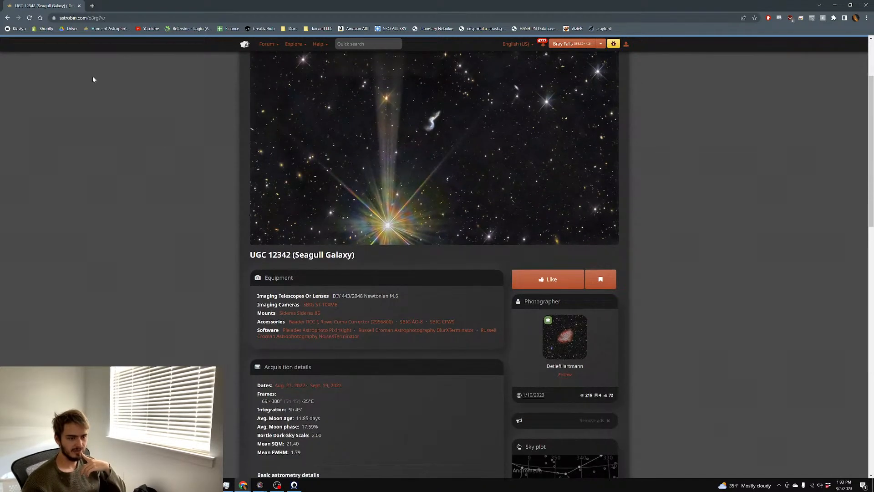
scroll(74, 77, down, 1)
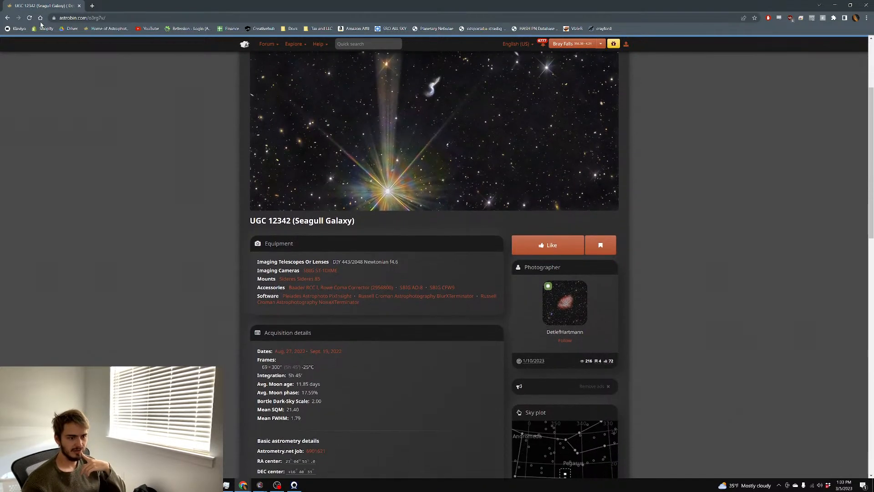
Return to the gallery, minimize Chrome, and STF auto-stretch the combined RGB image in PixInsight
click(6, 18)
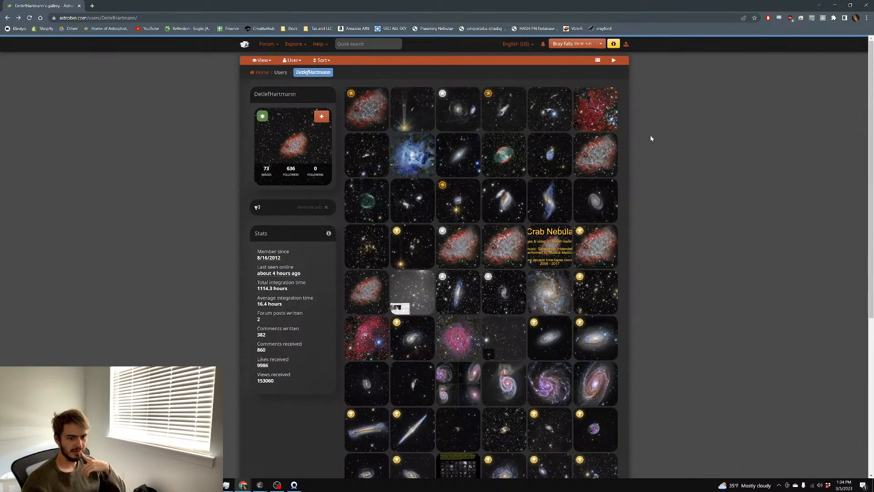
scroll(649, 134, down, 4)
scroll(648, 136, up, 2)
scroll(649, 135, up, 2)
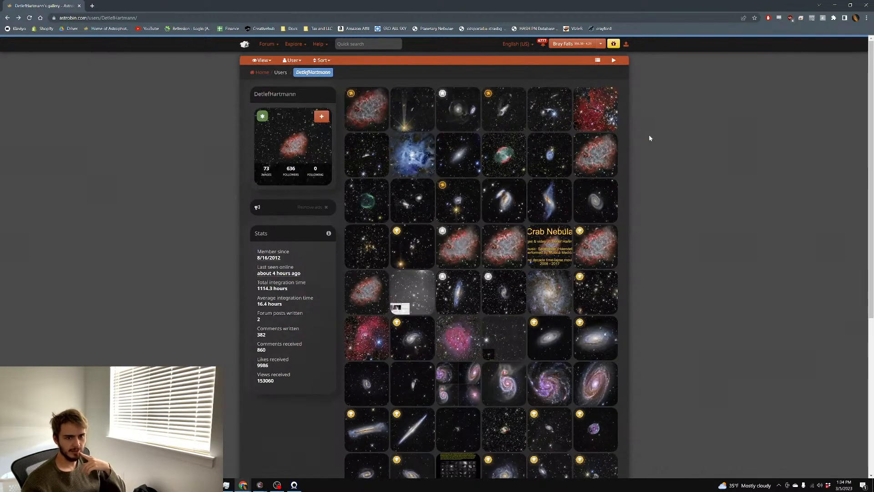
click(829, 10)
key(ctrl+a)
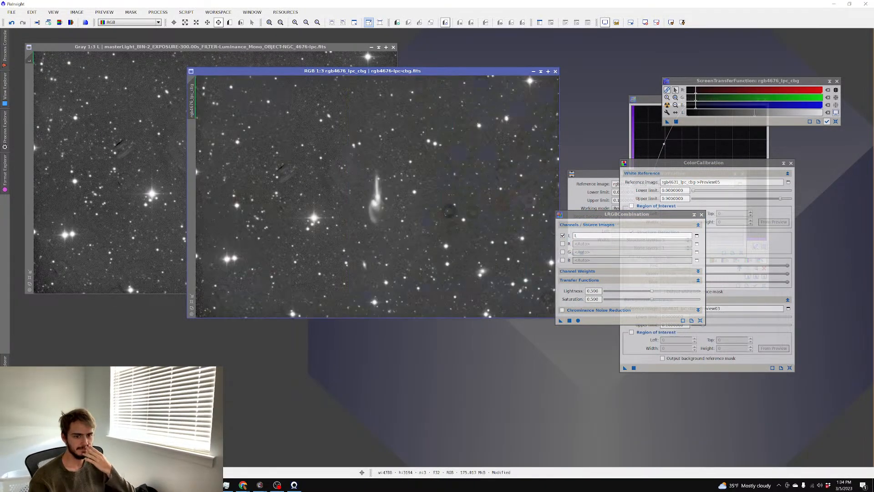
Draw a Preview01 region around the NGC 4676 galaxy pair and select it
scroll(384, 187, up, 3)
scroll(384, 187, down, 2)
click(229, 22)
scroll(416, 161, down, 1)
drag(431, 153, 315, 245)
click(192, 135)
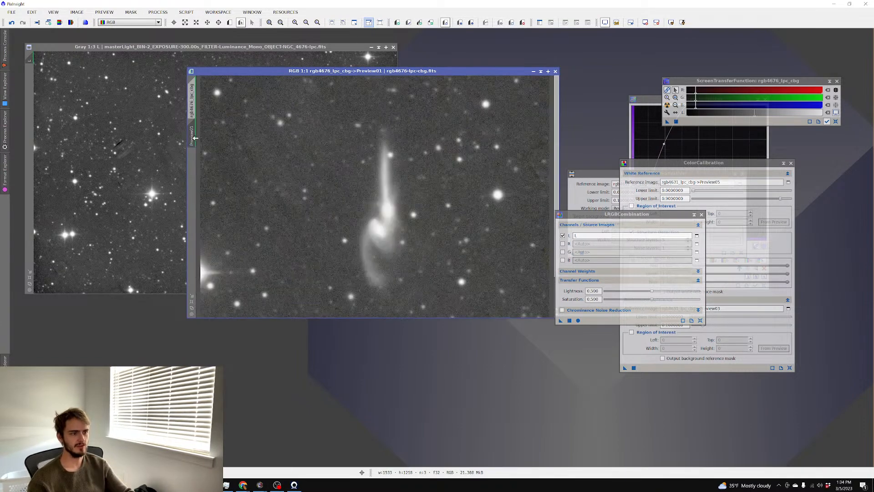
Darken Preview01's STF midtones to a near-black background
scroll(277, 154, up, 2)
scroll(276, 154, down, 2)
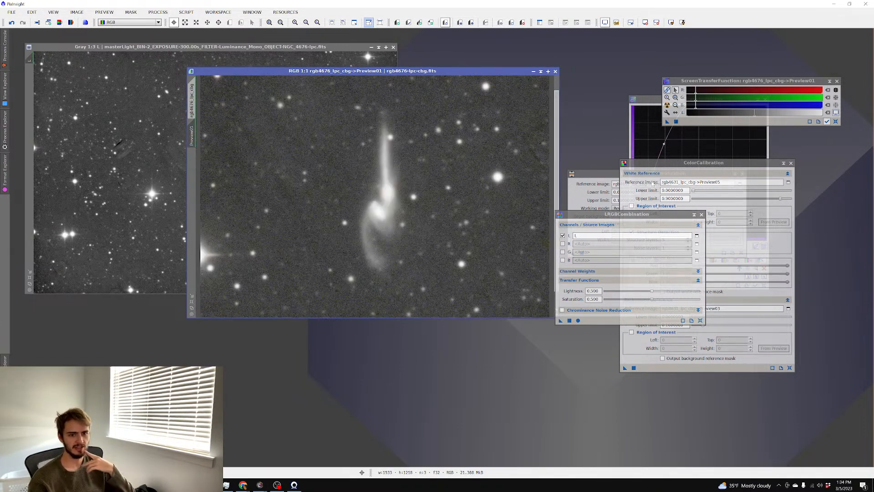
drag(701, 108, 697, 108)
click(481, 146)
scroll(481, 146, up, 1)
scroll(481, 146, down, 2)
scroll(481, 145, up, 1)
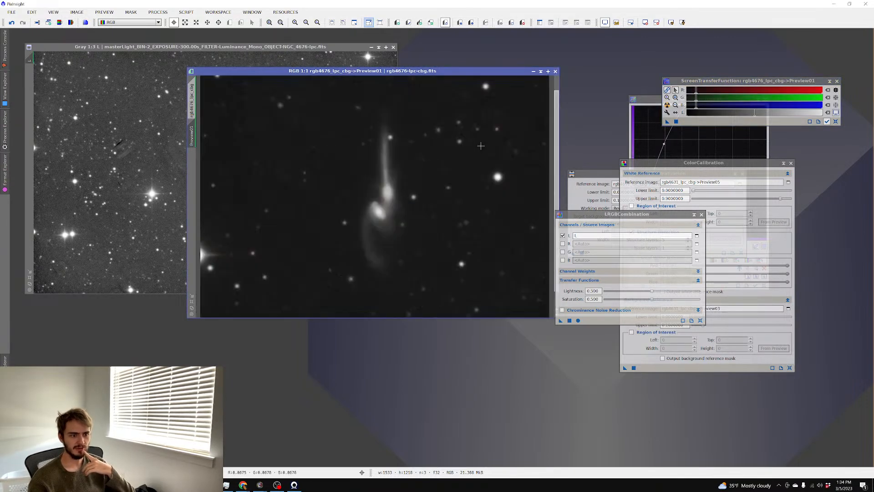
Bring up Process > All Processes
click(154, 13)
mouse_move(220, 41)
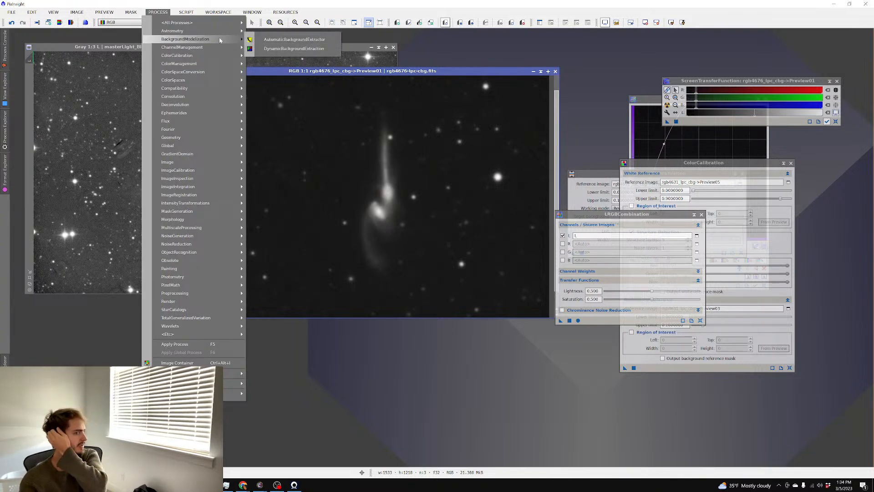
mouse_move(209, 24)
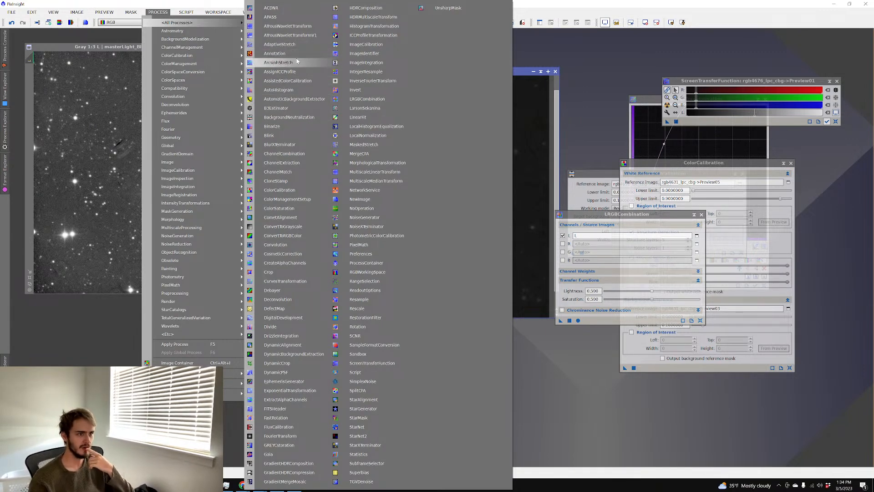
Run BlurXTerminator with default settings on Preview01
click(289, 145)
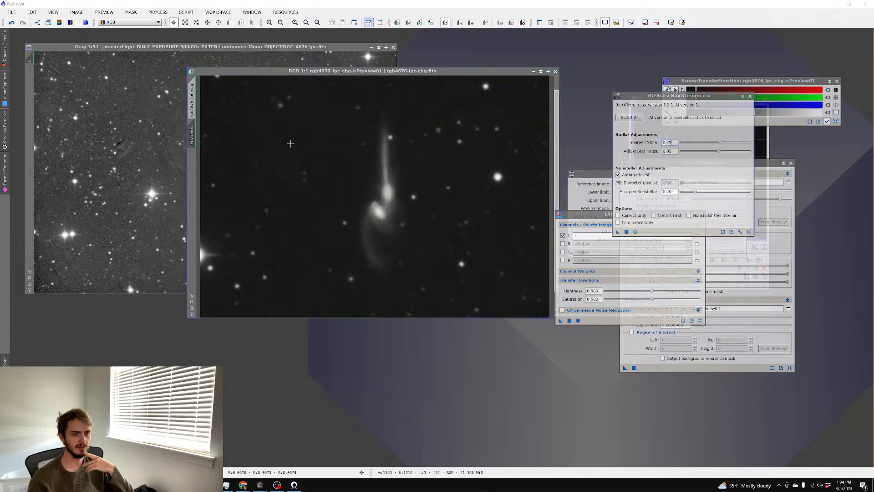
drag(682, 96, 642, 89)
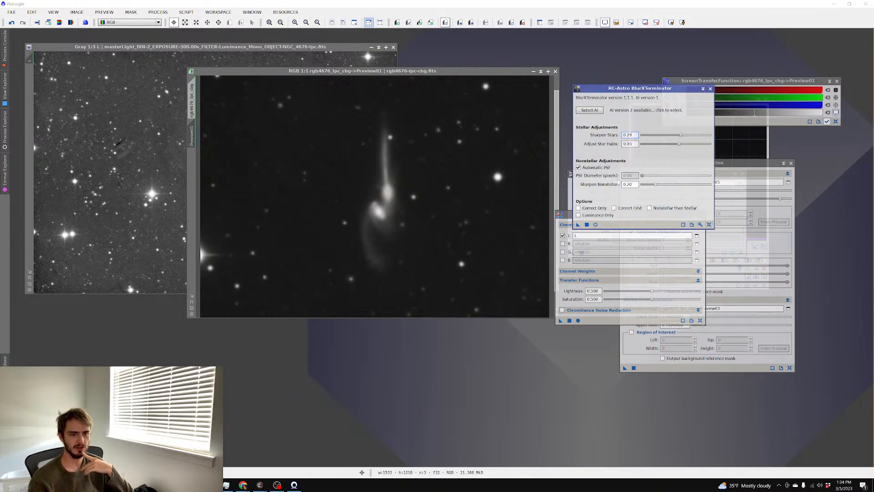
click(586, 224)
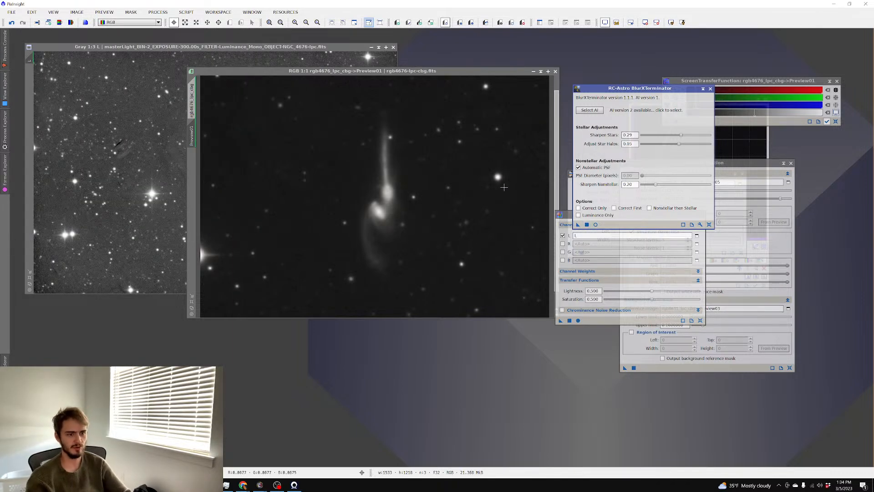
scroll(520, 187, up, 1)
scroll(479, 204, down, 1)
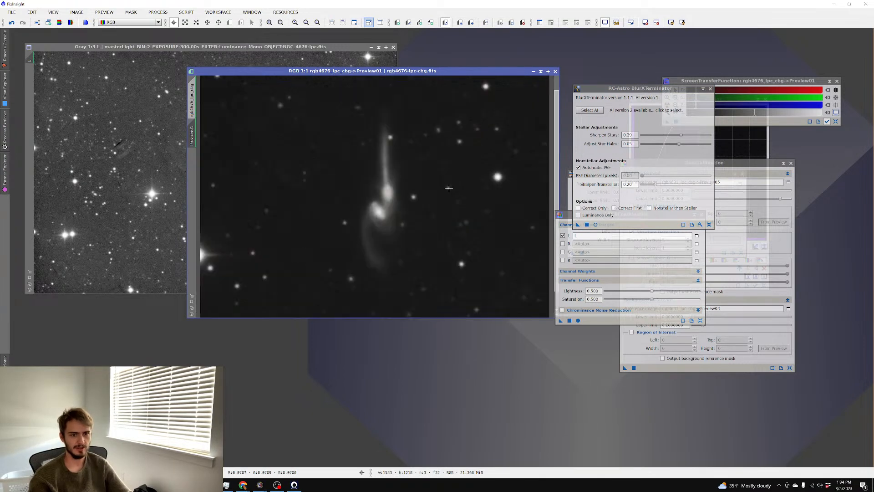
Raise Sharpen Nonstellar to 0.33 and rerun BlurXTerminator on Preview01
drag(656, 184, 664, 184)
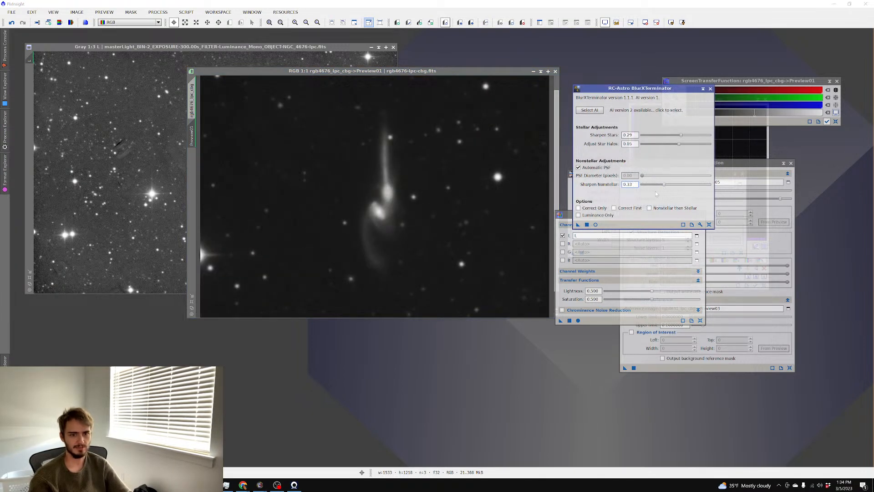
click(588, 224)
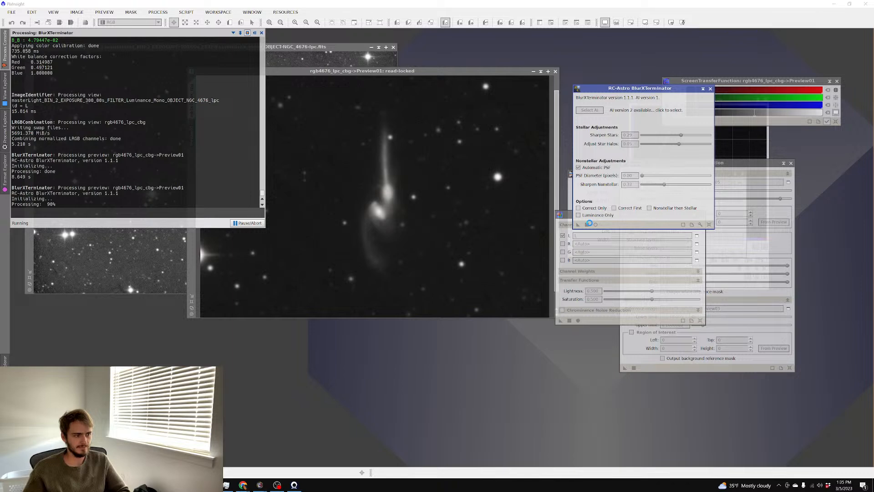
scroll(446, 187, up, 2)
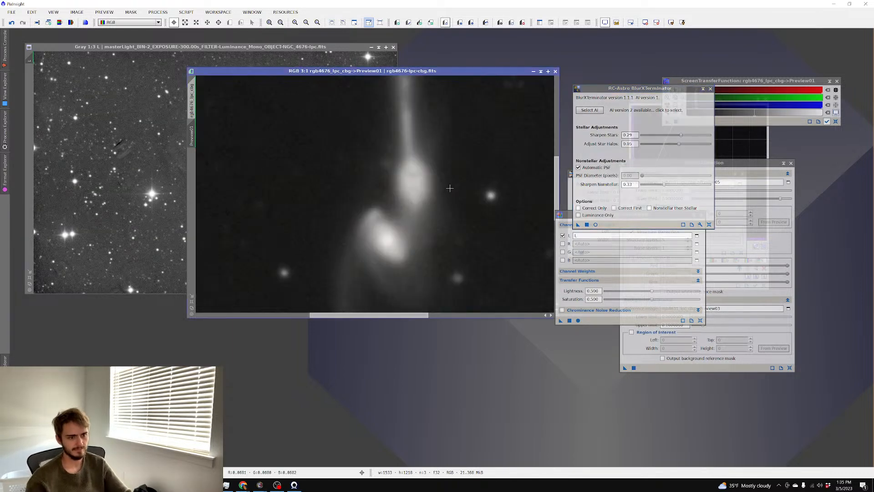
scroll(456, 186, down, 2)
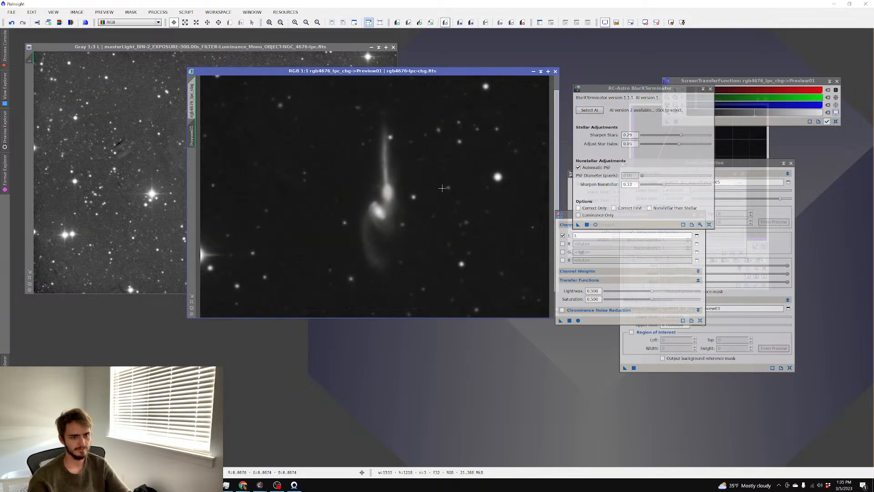
Apply BlurXTerminator to the full rgb4676_lpc_cbg image, then switch back to the browser
click(192, 103)
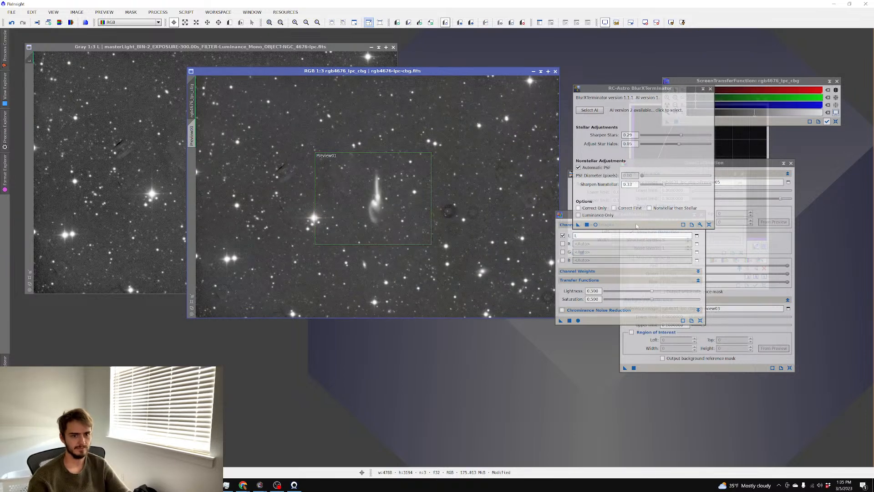
click(587, 224)
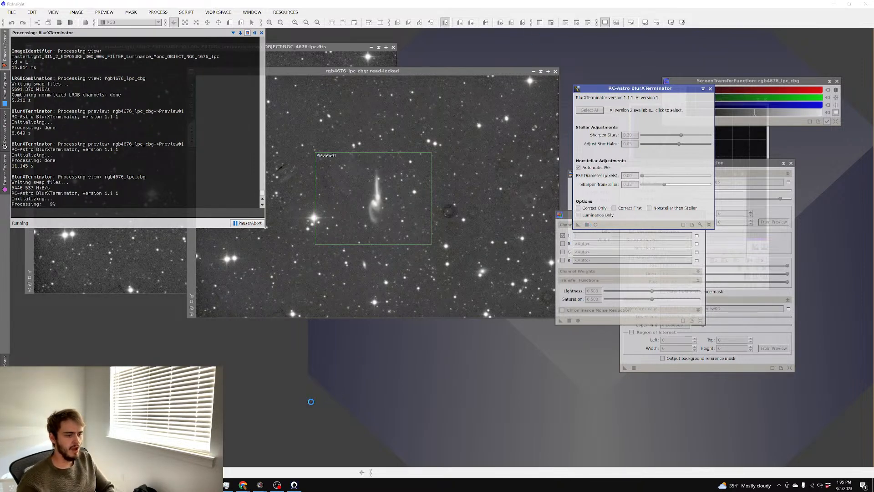
mouse_move(243, 484)
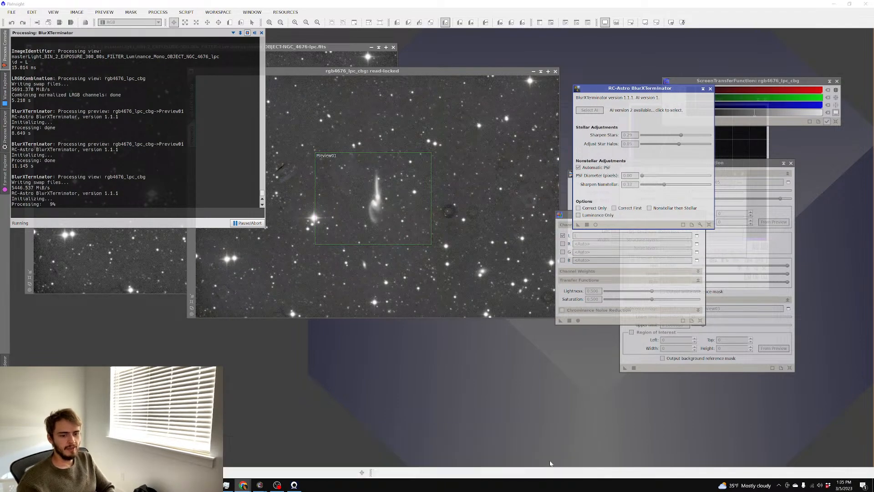
click(550, 461)
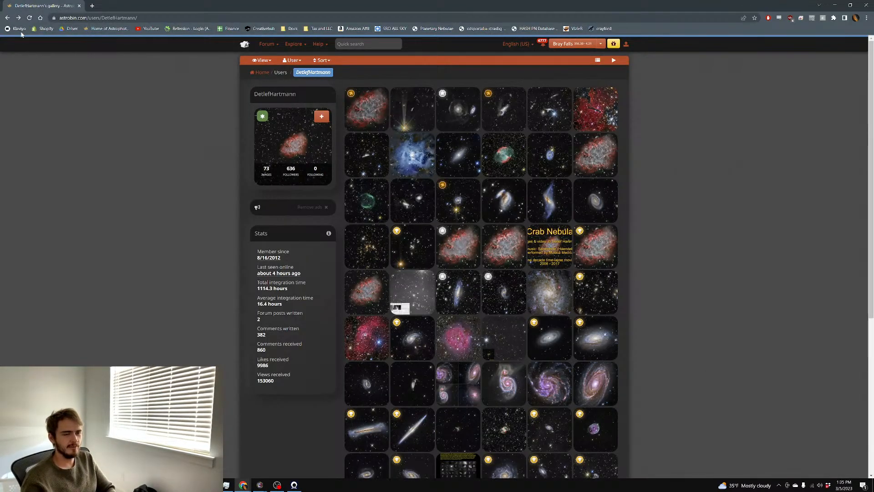
Go back past the Crab Nebula page to the Top pick nominations gallery and scroll through it
click(7, 19)
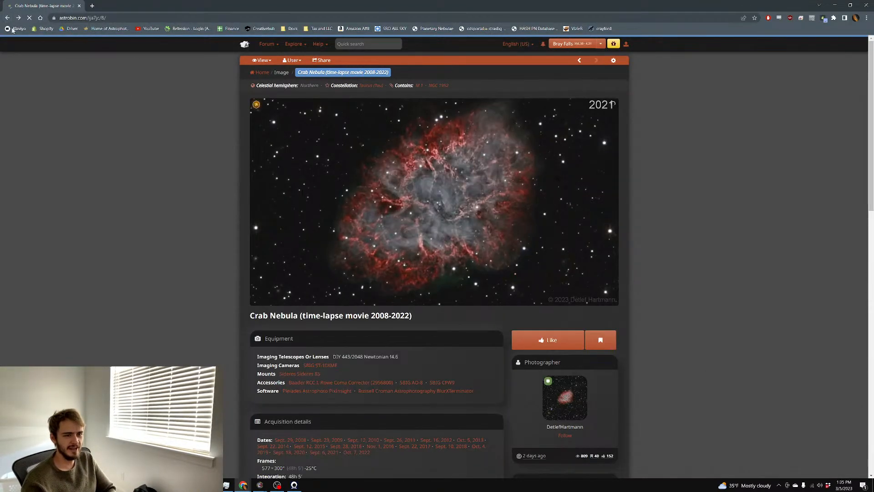
click(7, 19)
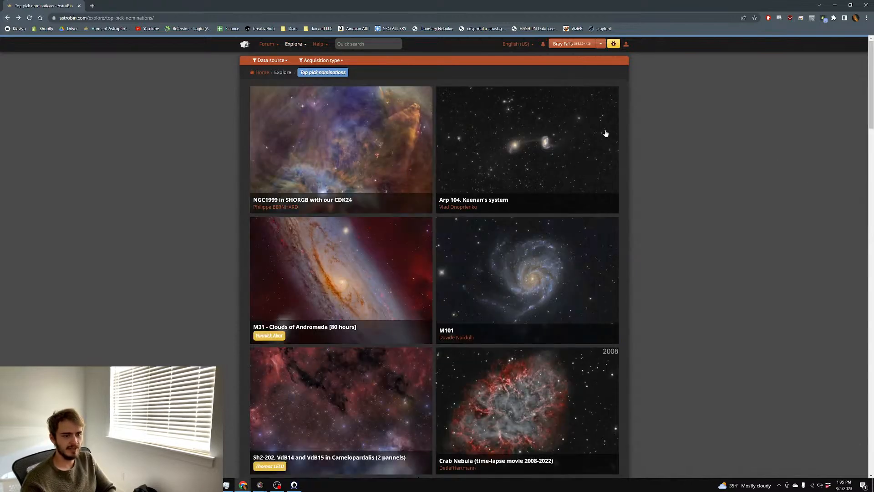
scroll(689, 150, down, 7)
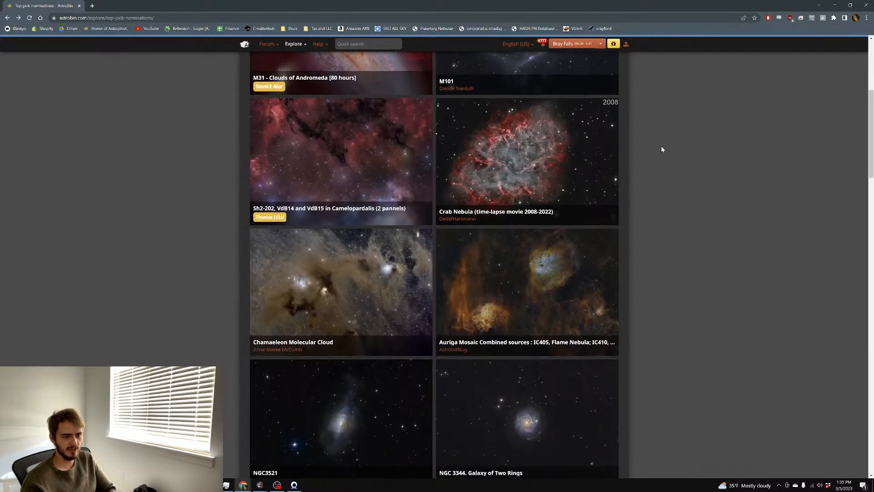
scroll(643, 145, down, 2)
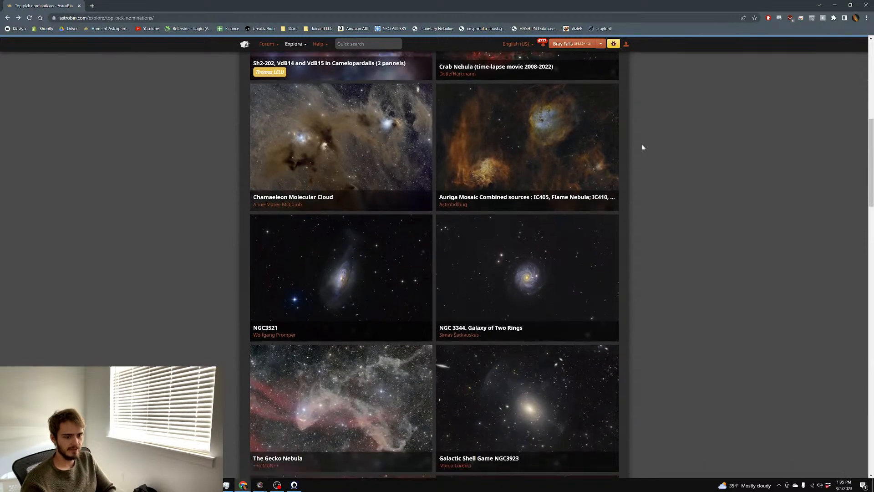
scroll(642, 147, down, 3)
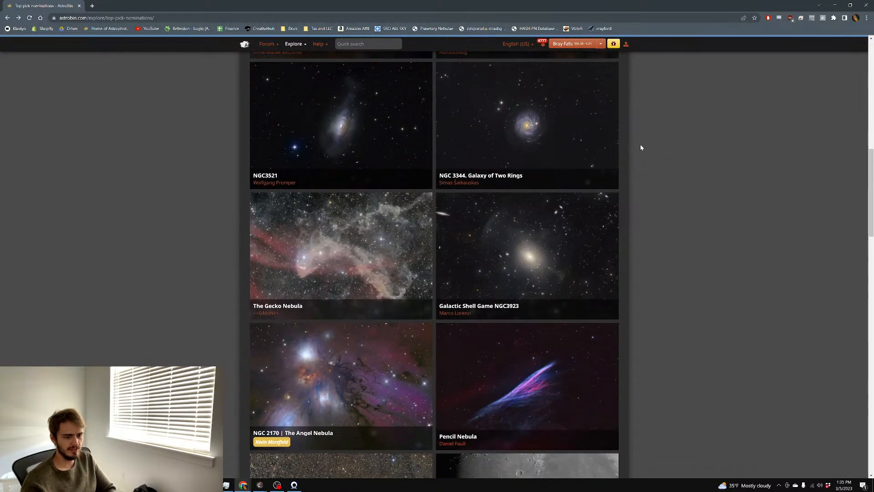
scroll(640, 147, down, 3)
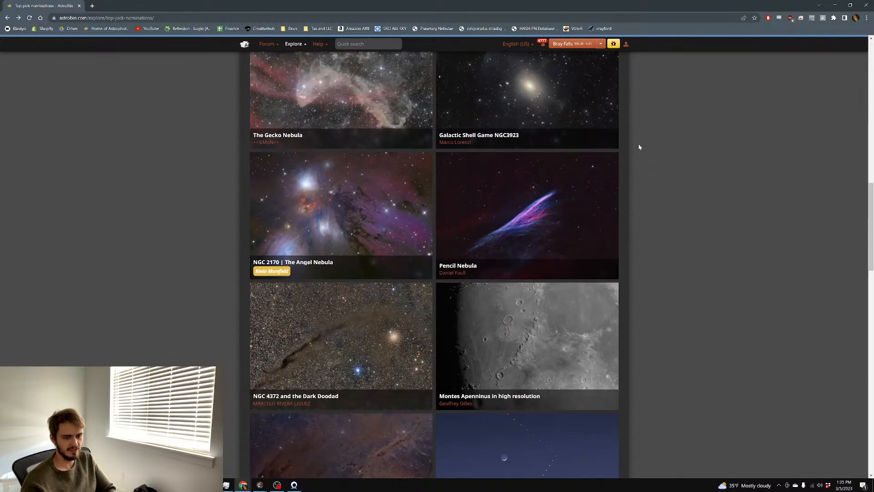
scroll(637, 146, down, 4)
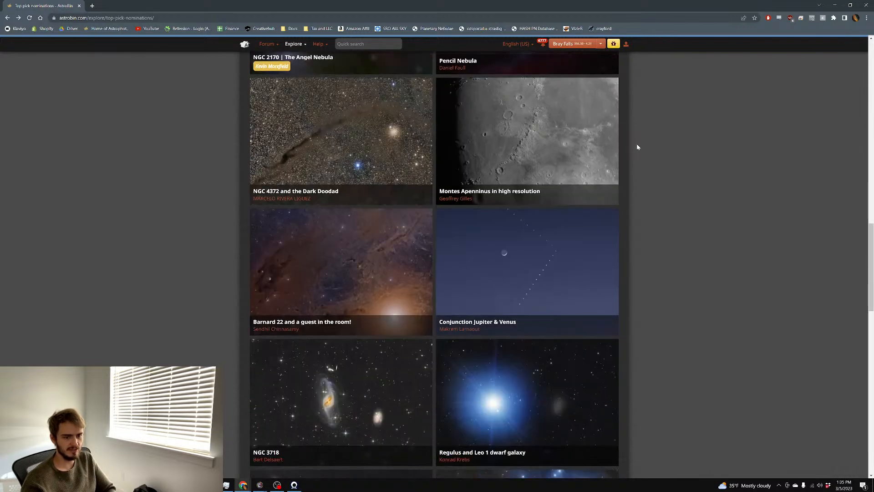
Look over the Conjunction Jupiter & Venus image page, then return to the nominations gallery
click(569, 292)
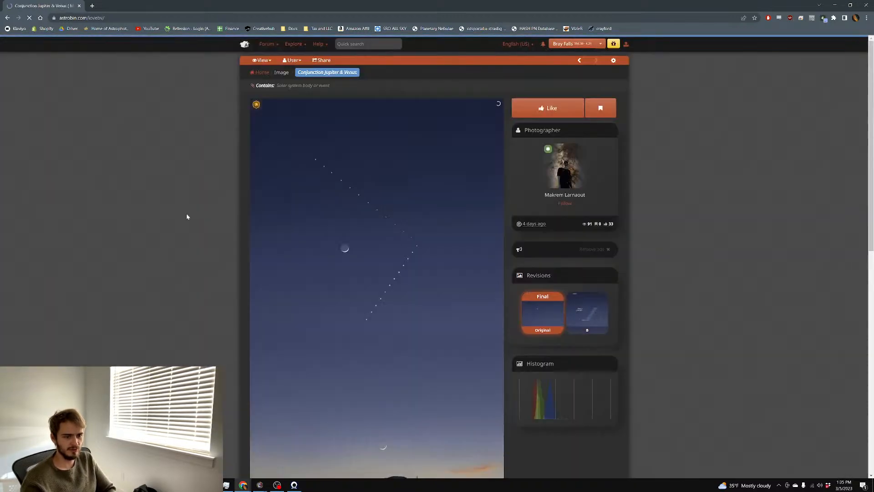
scroll(146, 199, down, 1)
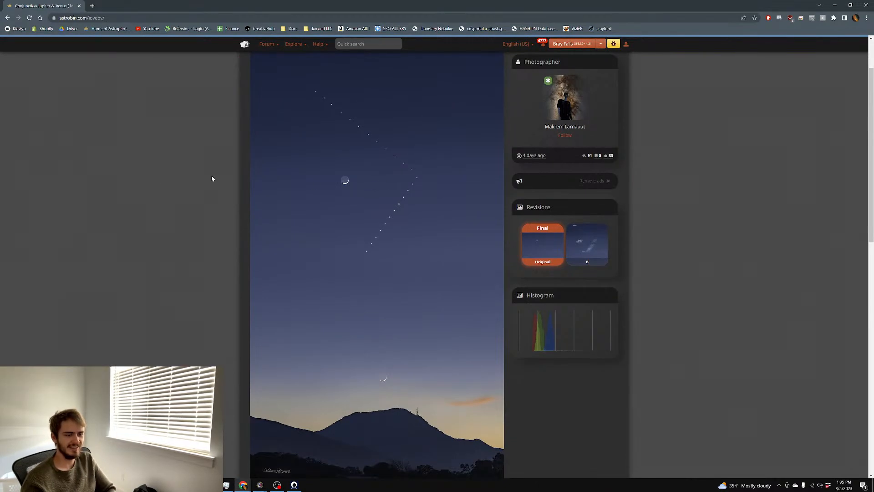
scroll(211, 176, down, 2)
scroll(211, 177, down, 3)
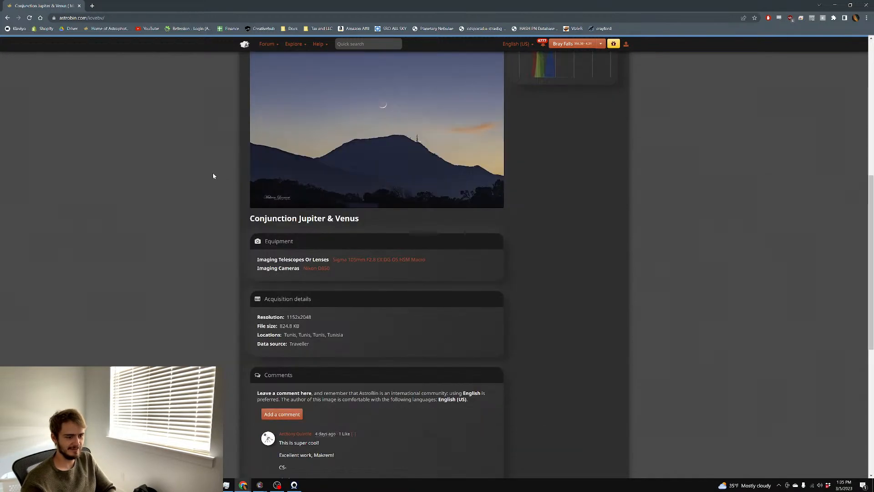
scroll(215, 172, down, 3)
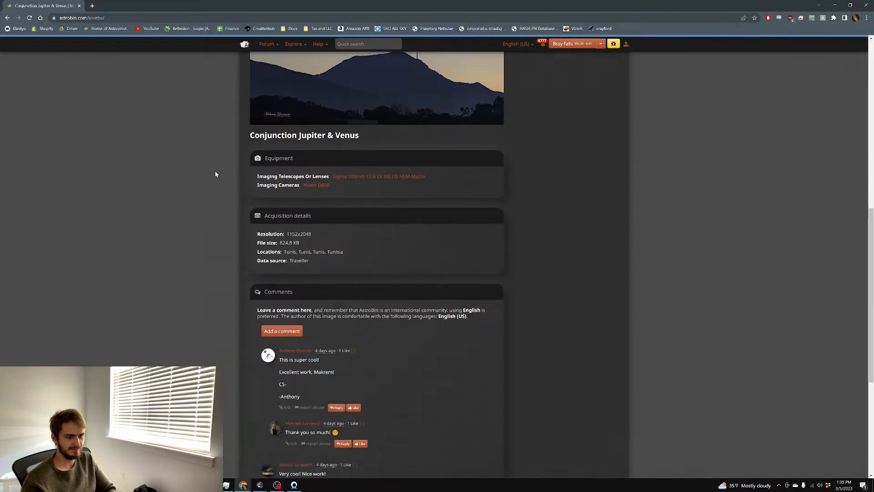
scroll(216, 173, up, 10)
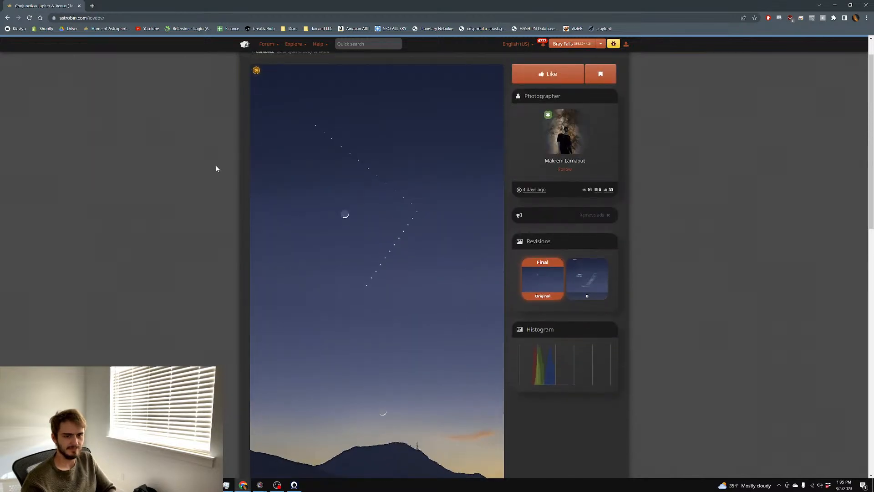
scroll(215, 165, down, 2)
scroll(132, 123, up, 1)
click(7, 19)
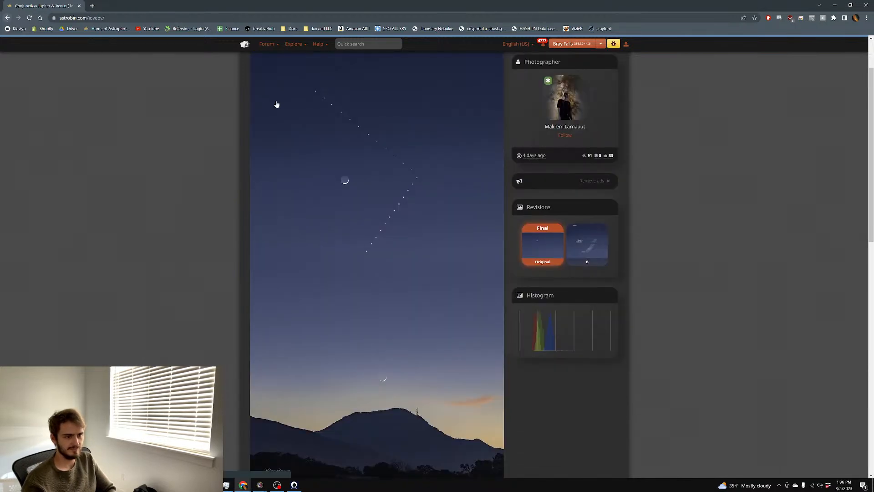
View the Regulus and Leo 1 dwarf galaxy image, then return to the nominations
scroll(651, 148, down, 3)
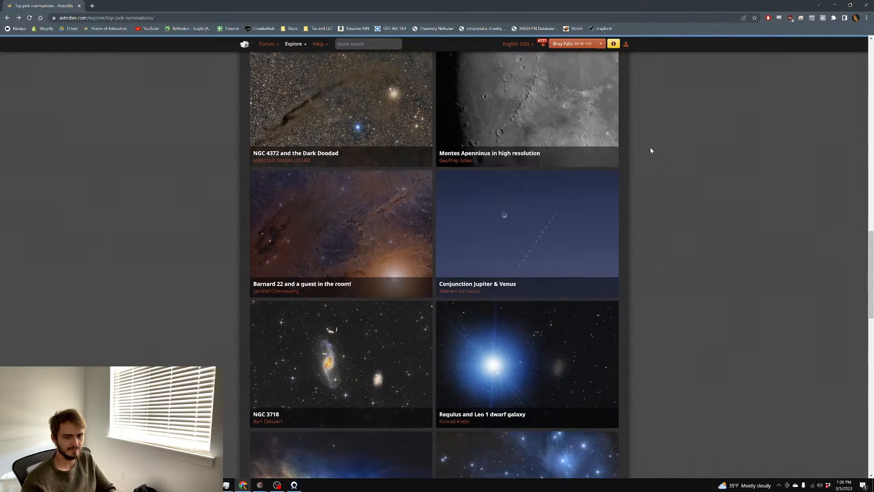
scroll(551, 185, down, 2)
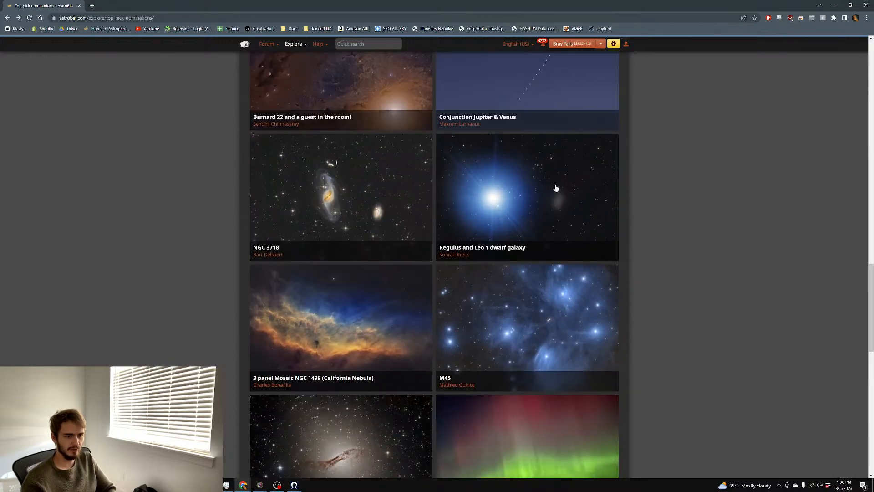
click(519, 187)
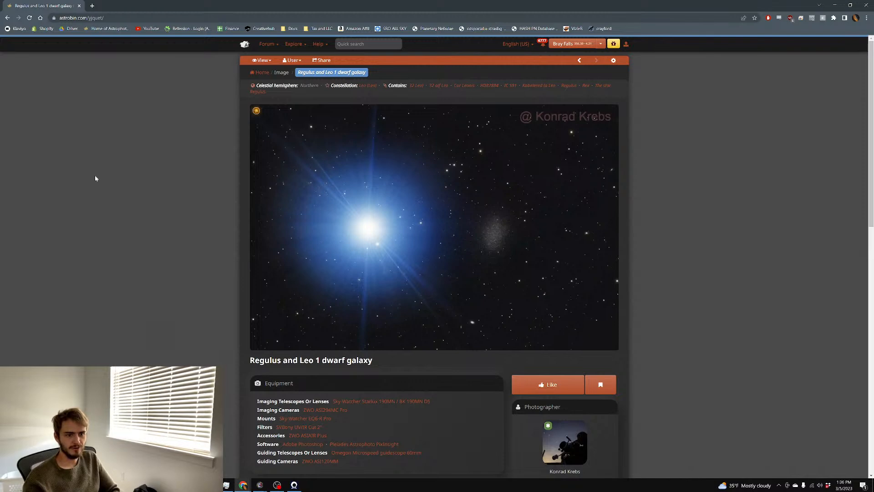
scroll(93, 173, down, 2)
click(6, 19)
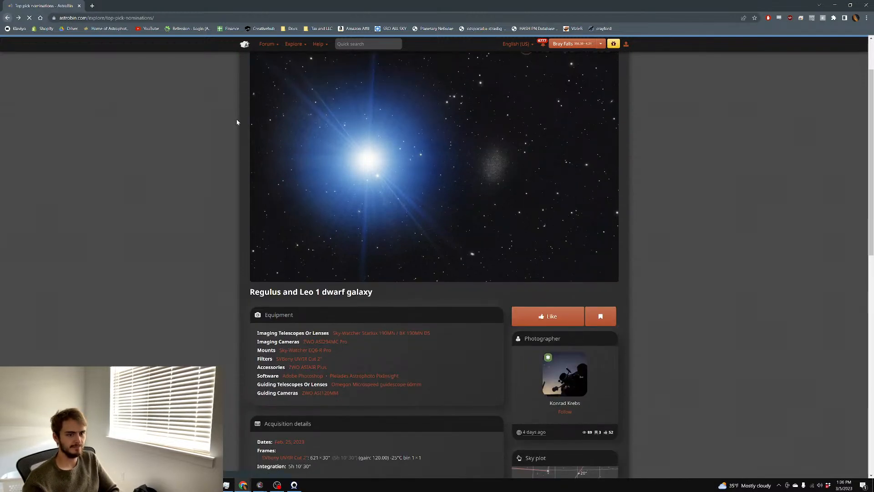
Open the WeBo 1 Planetary Nebula page, view it full size, and go back
scroll(380, 163, down, 3)
scroll(380, 163, down, 6)
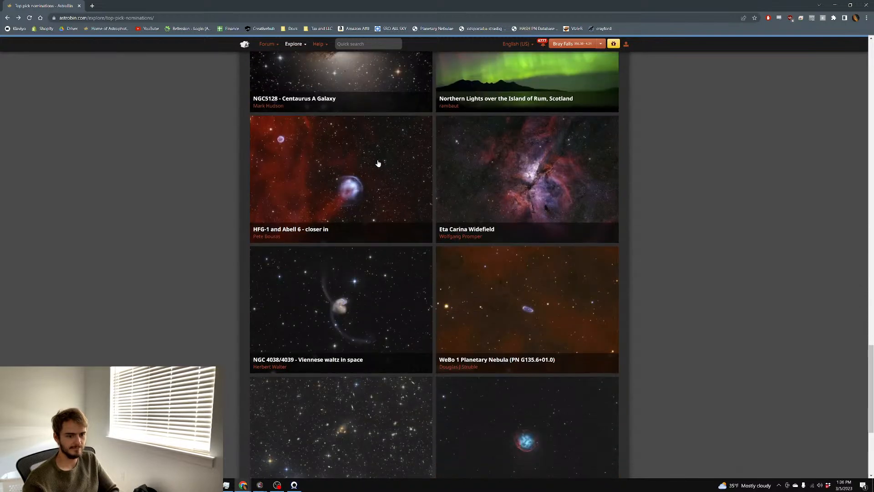
scroll(378, 163, down, 3)
click(535, 153)
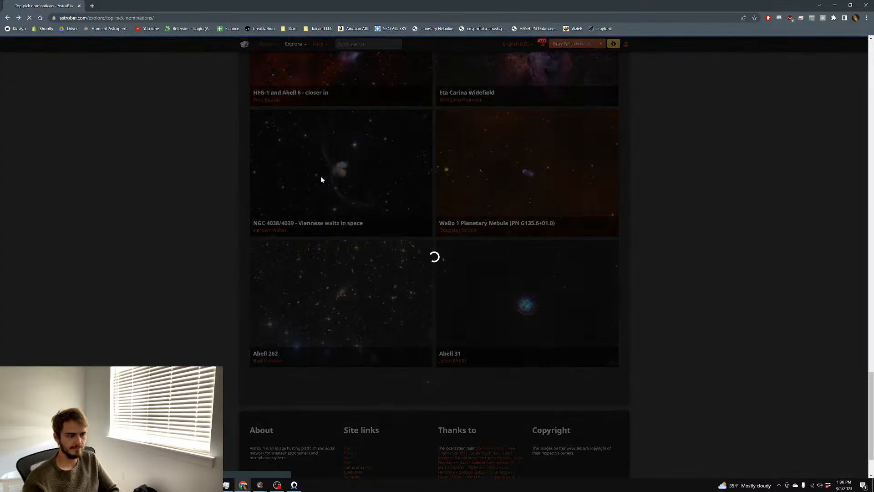
scroll(234, 186, down, 1)
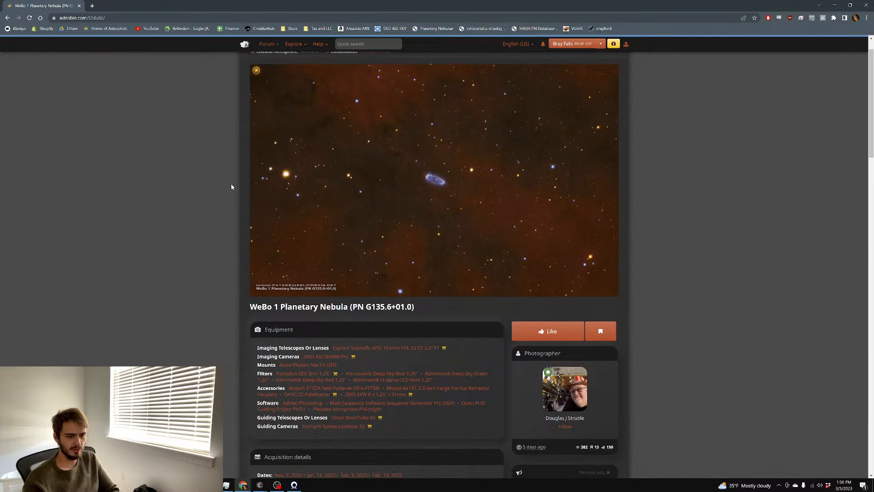
click(272, 166)
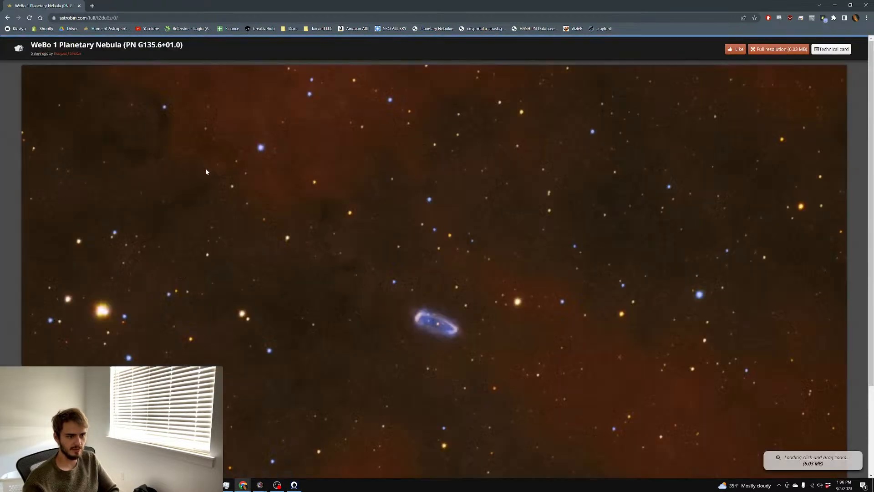
click(6, 18)
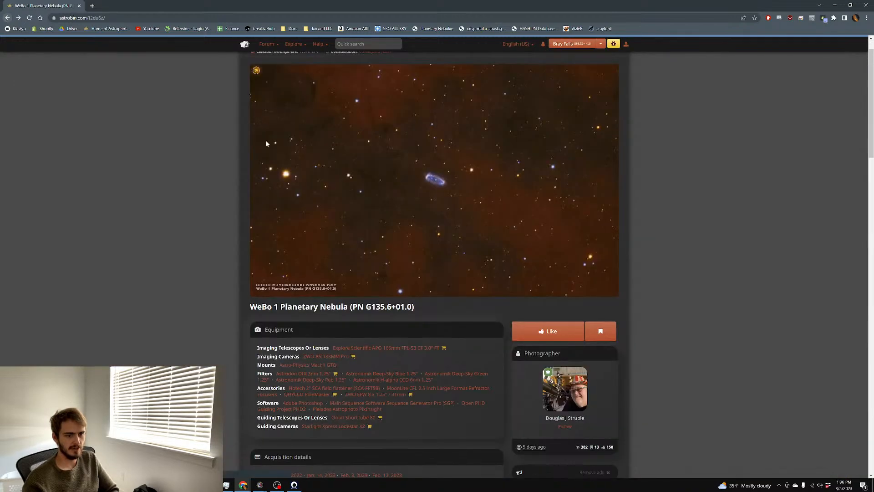
click(6, 17)
Go to the next page of nominations, then minimize Chrome to reveal PixInsight
scroll(477, 265, down, 2)
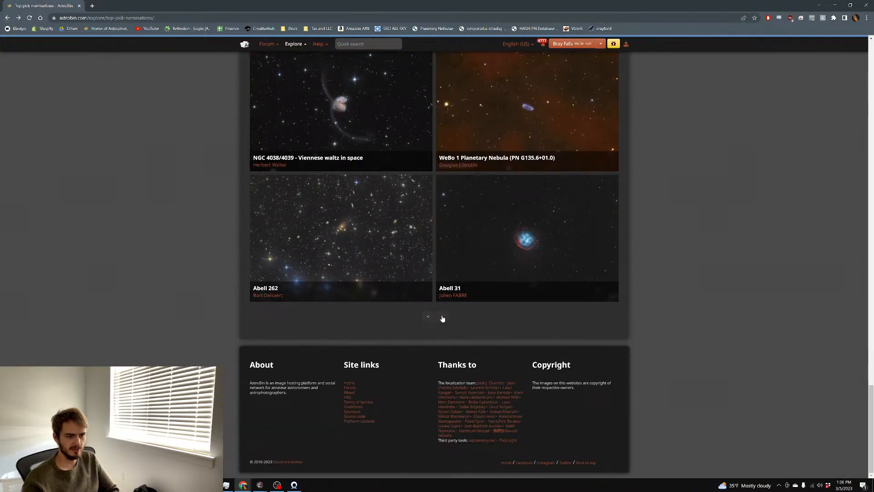
click(375, 249)
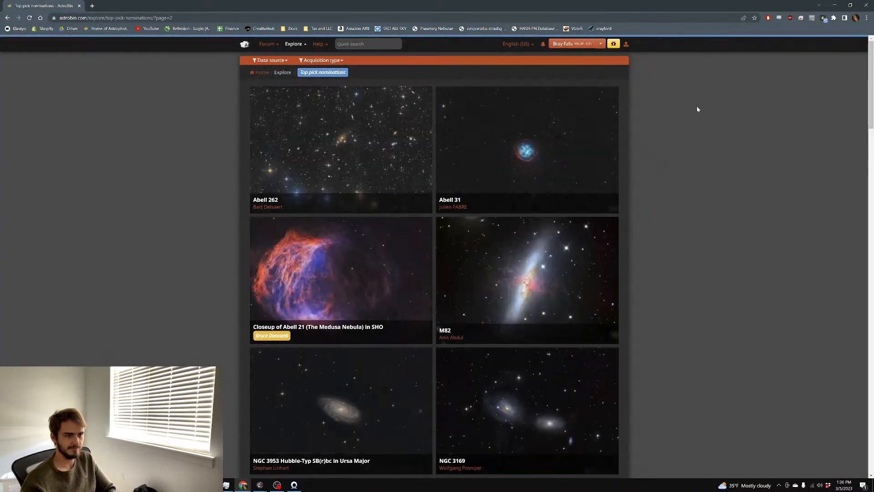
click(836, 8)
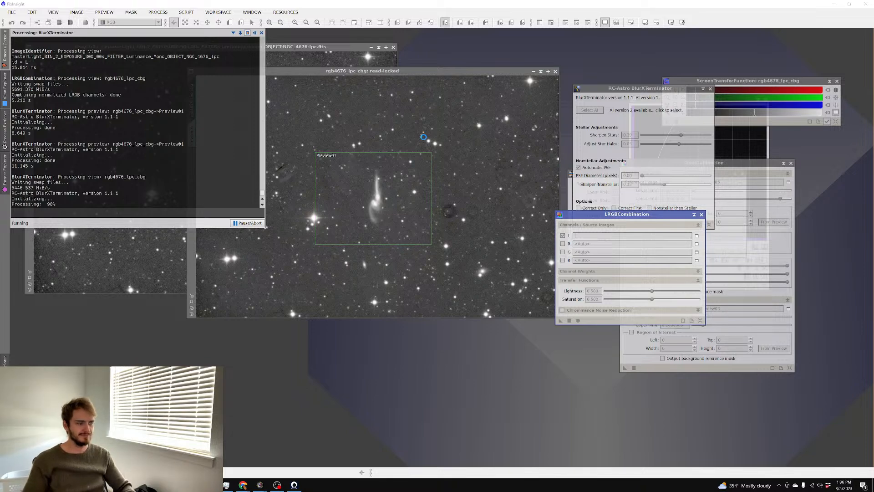
Delete Preview01 from the RGB image
scroll(356, 148, up, 3)
scroll(356, 148, down, 1)
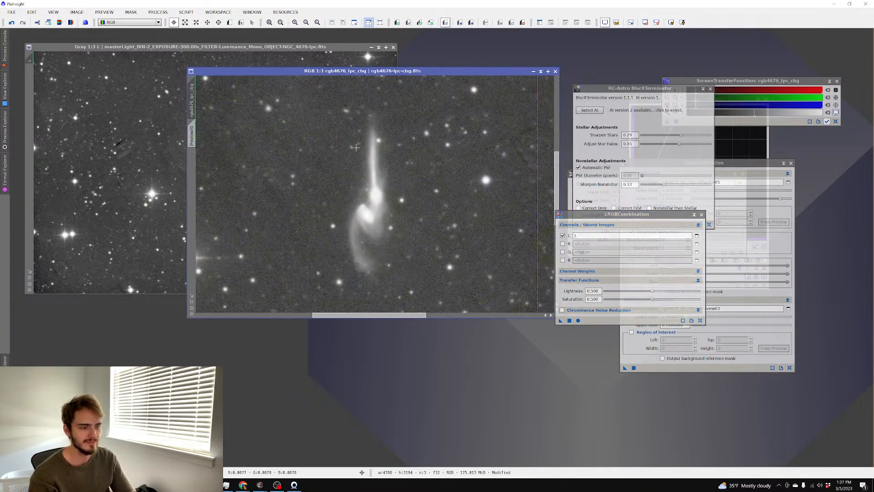
right_click(192, 136)
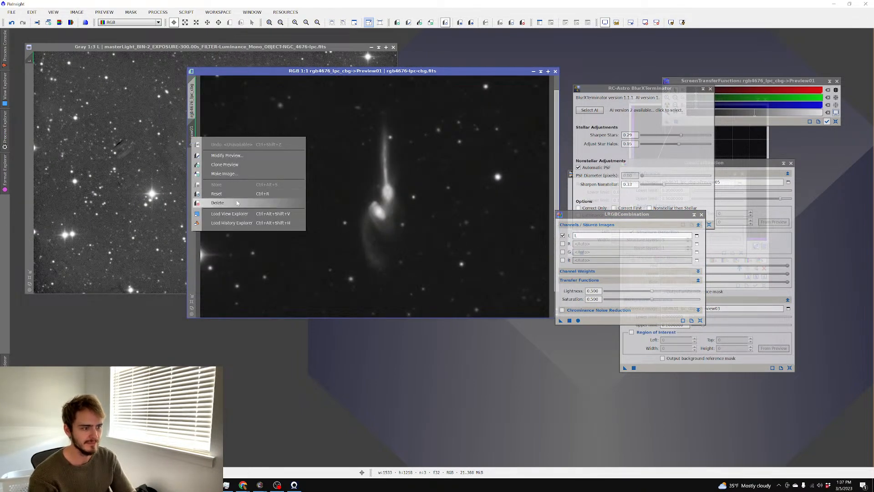
click(218, 202)
Maximize the RGB image window and reset the STF to show it unstretched
click(548, 72)
scroll(478, 113, up, 1)
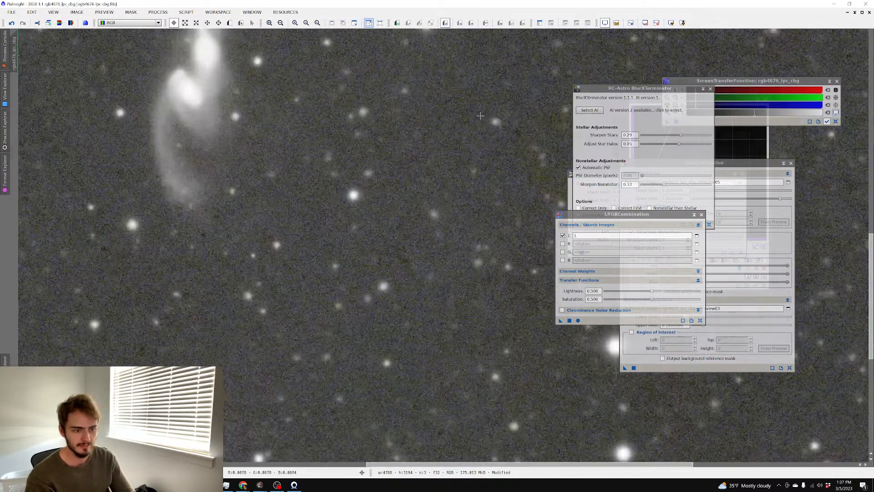
scroll(477, 113, down, 4)
scroll(445, 256, up, 4)
key(F12)
click(761, 147)
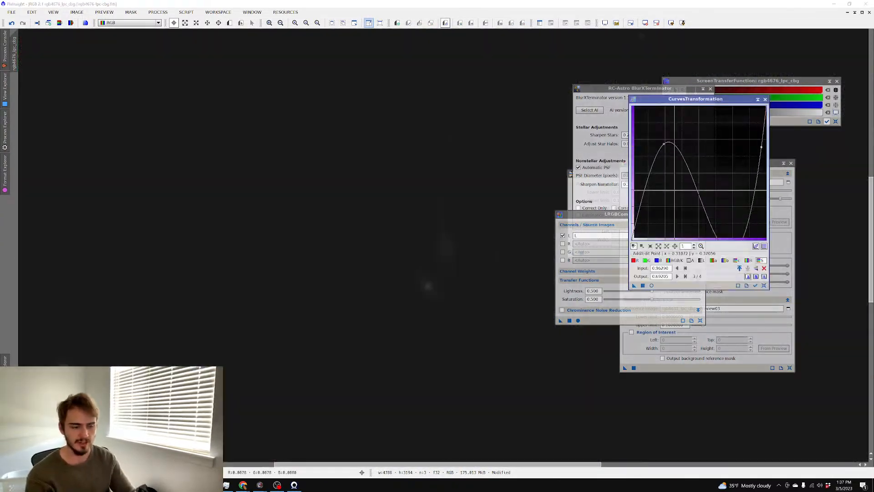
scroll(425, 156, down, 6)
scroll(396, 148, up, 5)
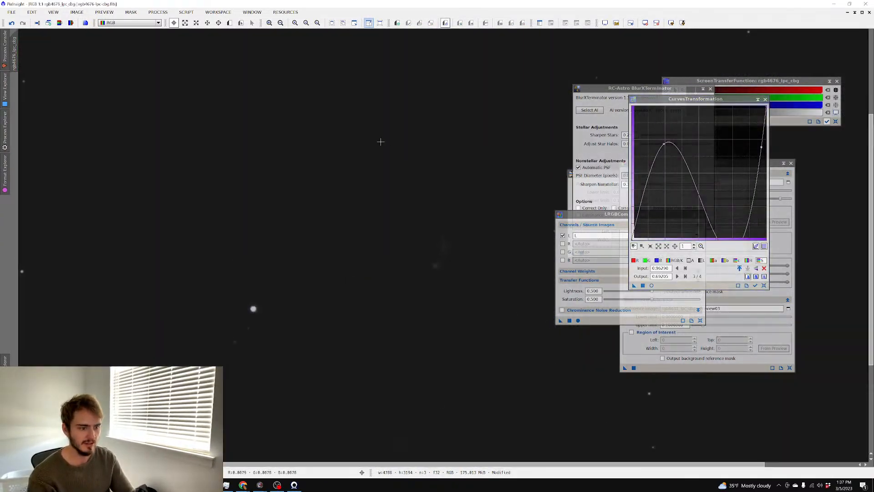
Open HistogramTransformation from All Processes with its Real-Time Preview
click(157, 12)
mouse_move(172, 26)
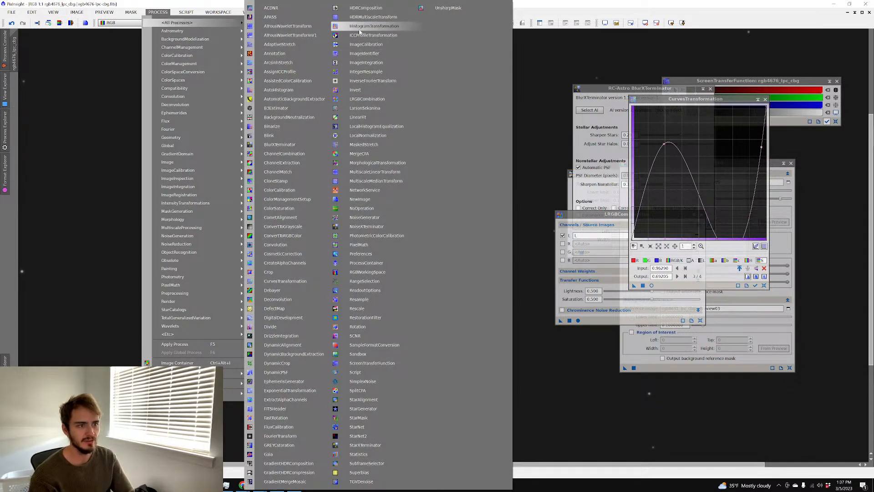
click(376, 26)
click(734, 358)
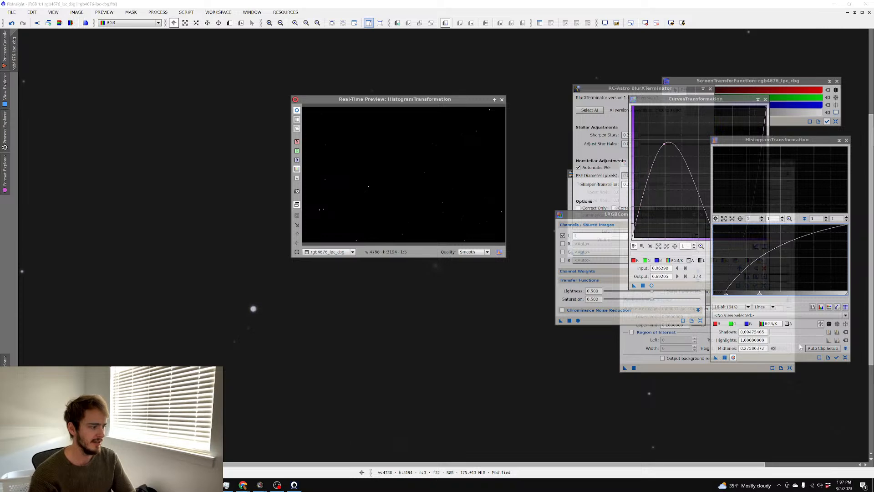
Try a first histogram stretch, lowering midtones and clipping shadows in the enlarged preview
click(846, 357)
click(495, 100)
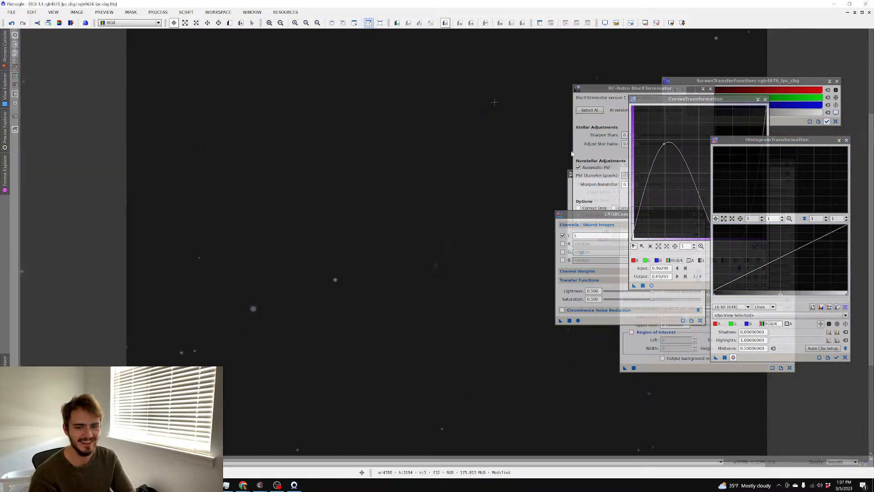
drag(780, 294, 743, 295)
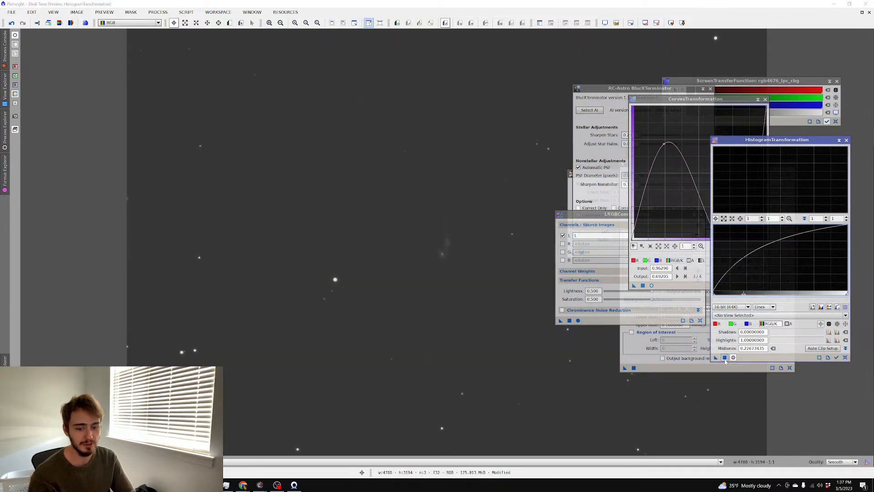
click(725, 357)
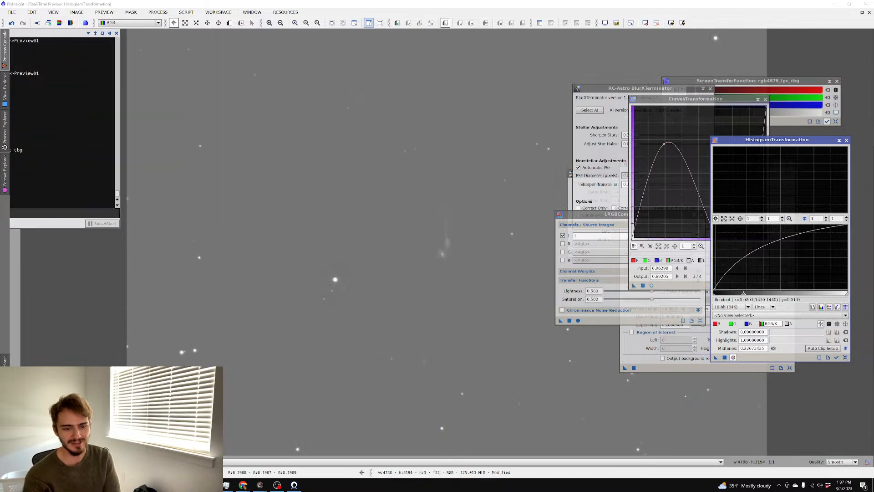
drag(714, 293, 737, 296)
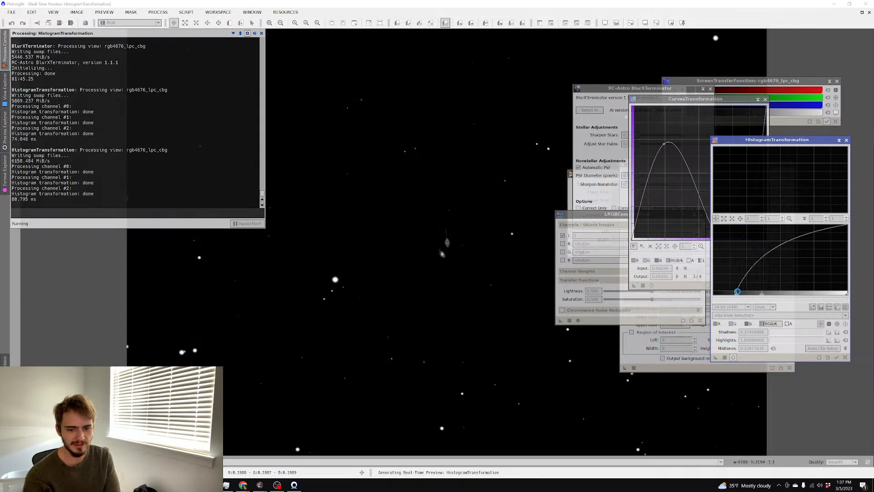
drag(736, 296, 725, 296)
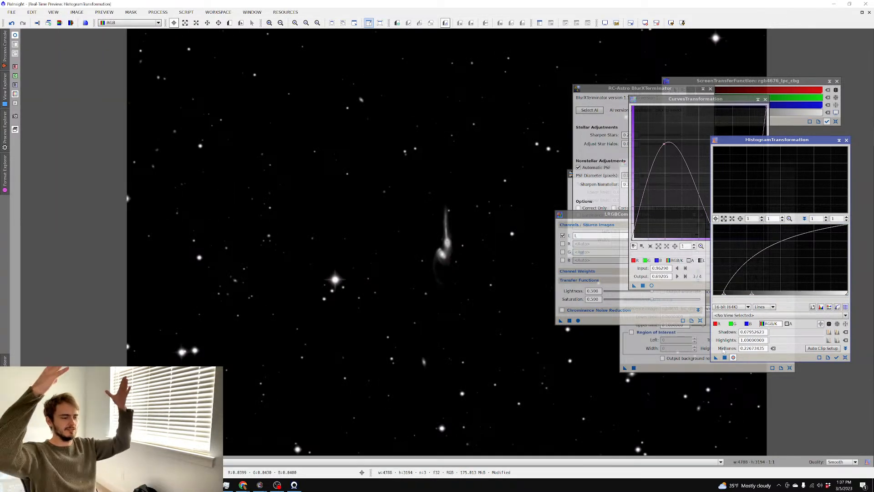
Restart and apply a stretch with midtones 0.3696 and shadows near 0.035, then close the preview
click(845, 358)
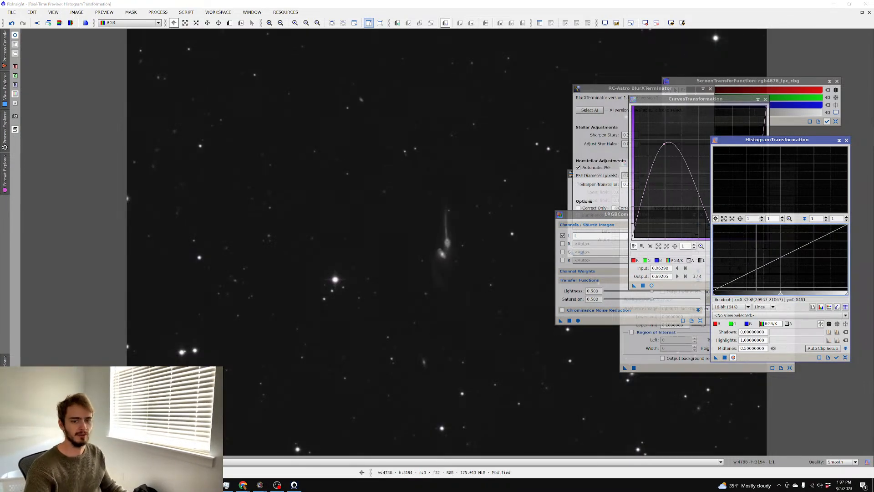
click(757, 294)
drag(757, 295, 718, 295)
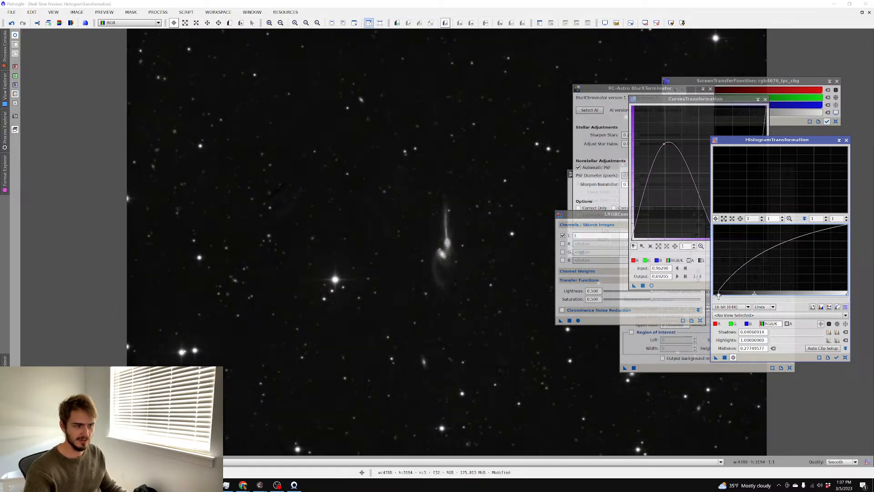
mouse_move(719, 295)
mouse_down()
mouse_move(768, 295)
mouse_move(718, 296)
mouse_up()
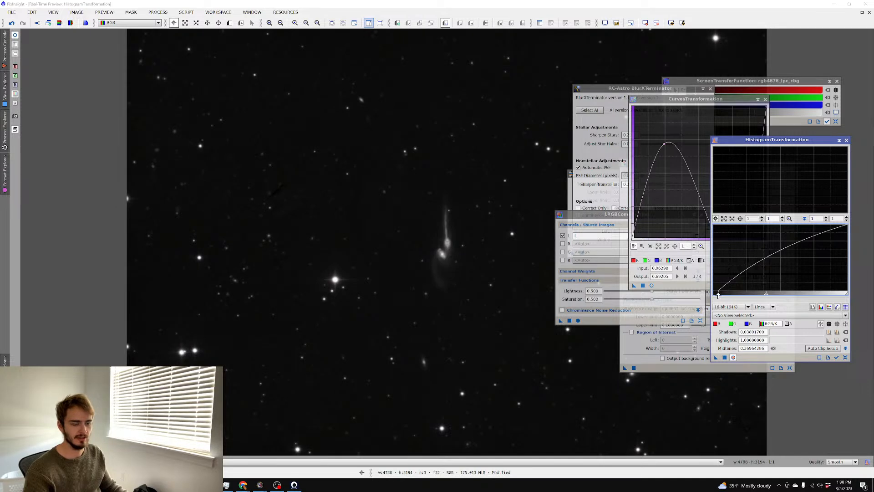
click(725, 358)
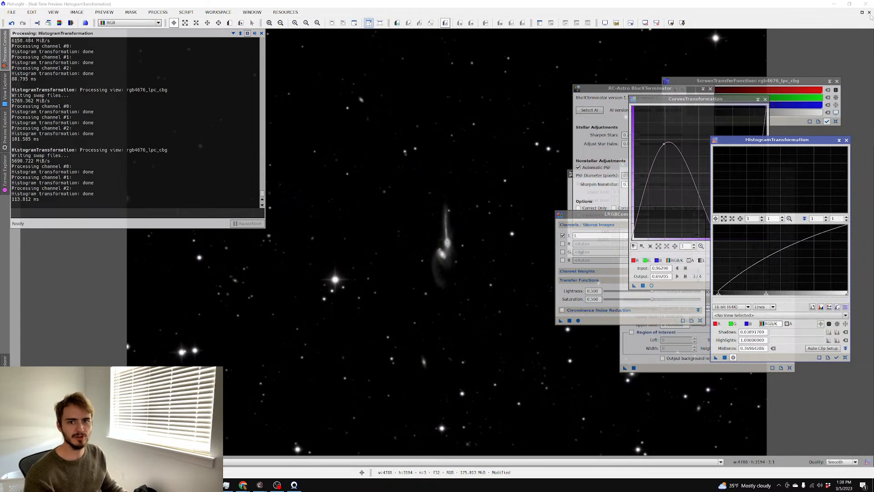
click(869, 13)
scroll(347, 152, up, 3)
scroll(347, 147, down, 6)
scroll(347, 145, up, 3)
scroll(346, 146, up, 1)
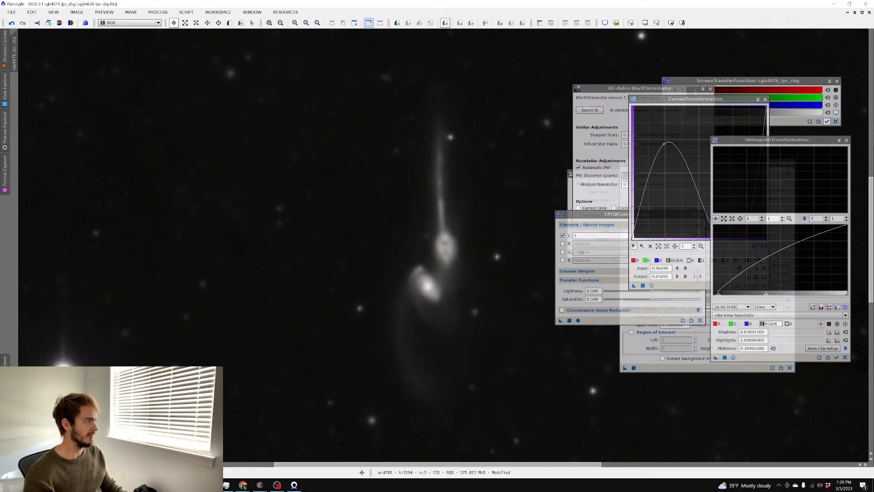
In Telescopius, search for m24 and open the Sagittarius Star Cloud page
click(243, 485)
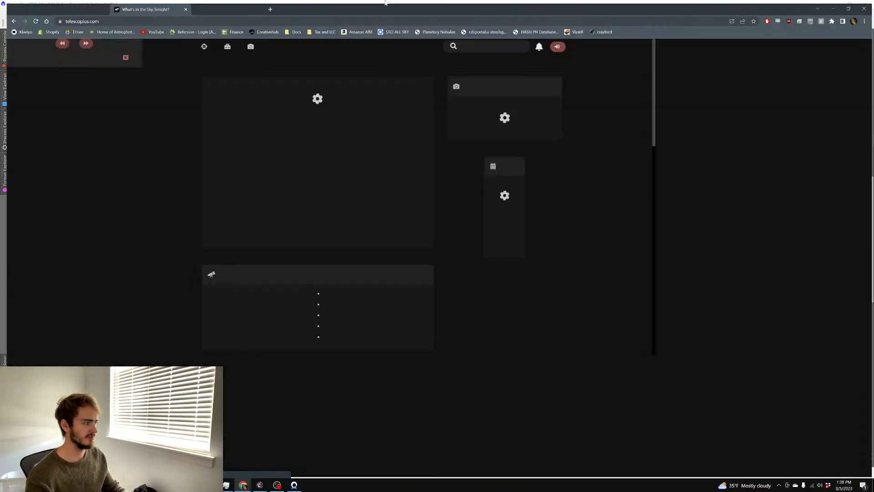
text(m24)
key(Return)
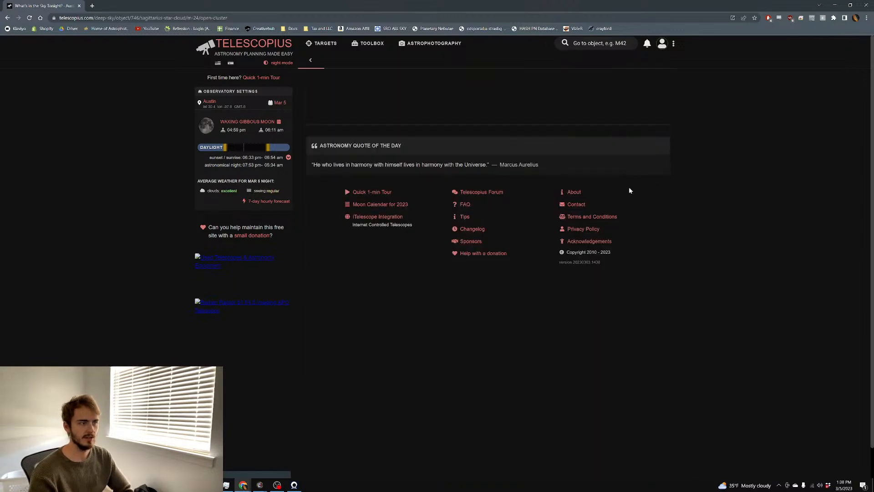
scroll(389, 190, down, 2)
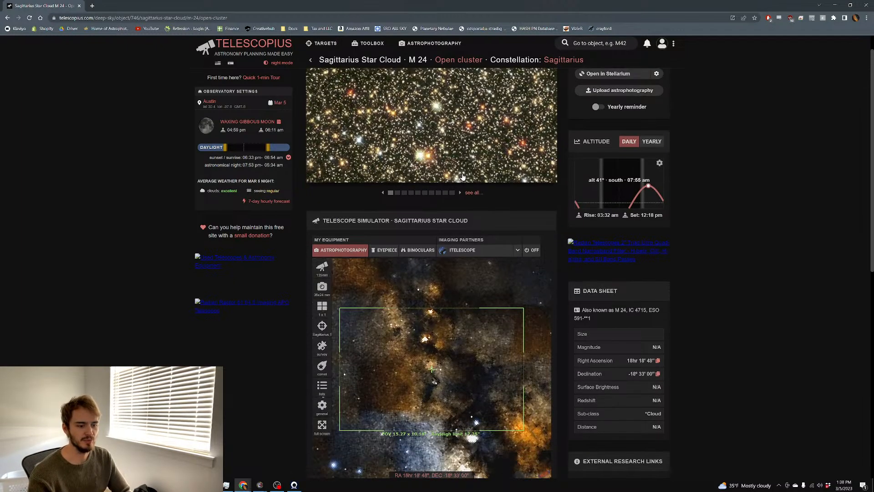
Frame M24 in the simulator with the Takahashi 106mm/530mm refractor and reducer enabled
click(322, 193)
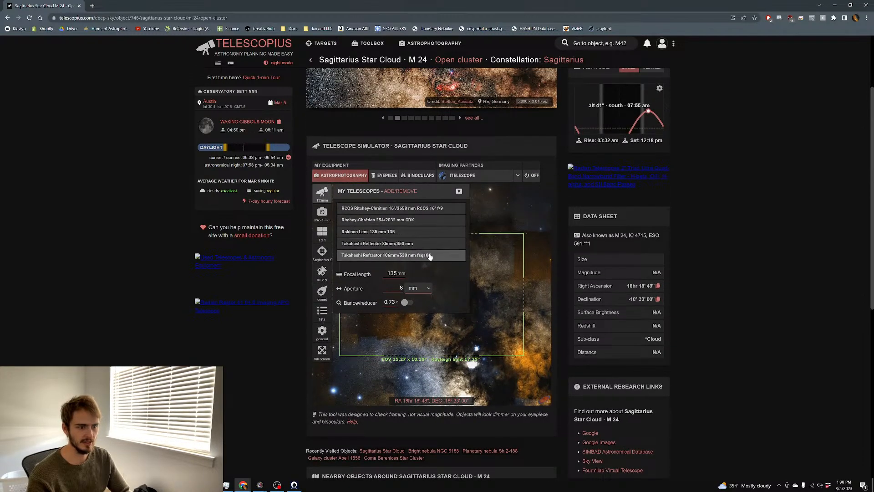
click(401, 255)
click(409, 302)
click(491, 280)
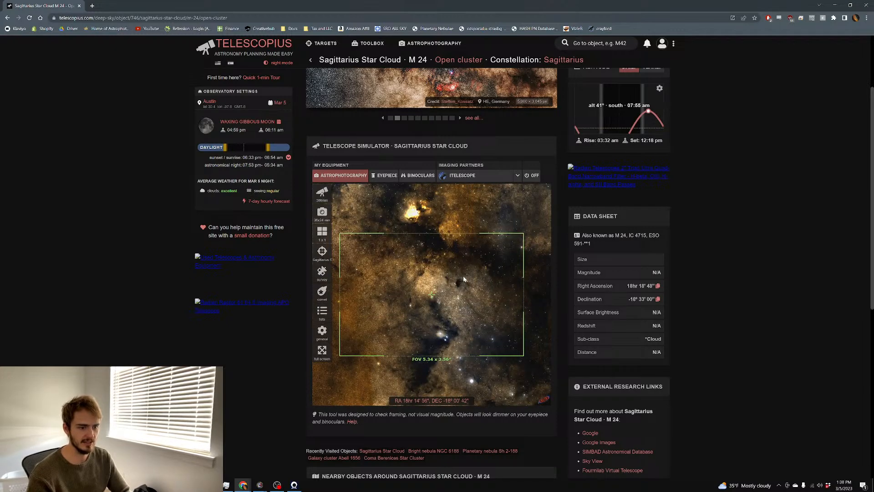
drag(475, 272, 474, 293)
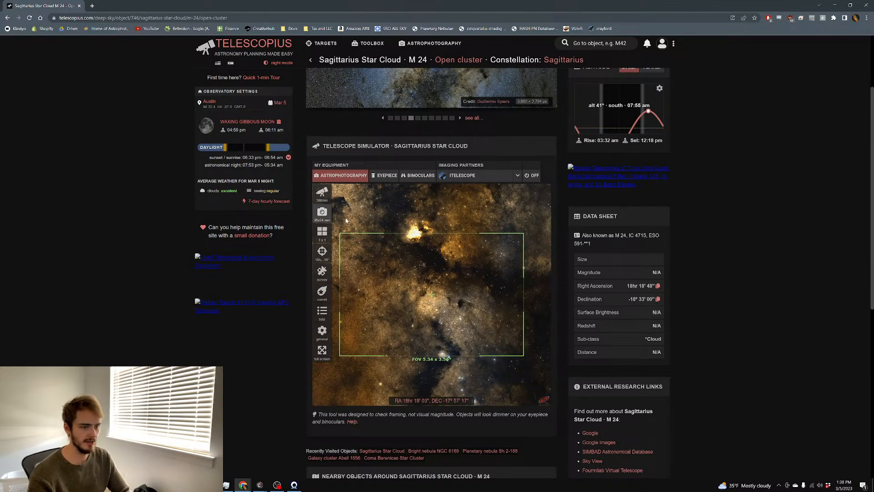
scroll(331, 220, down, 1)
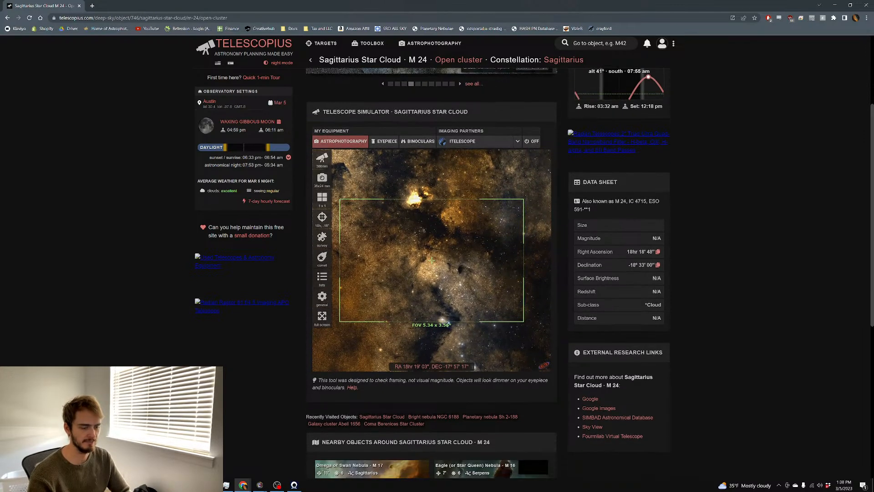
click(324, 186)
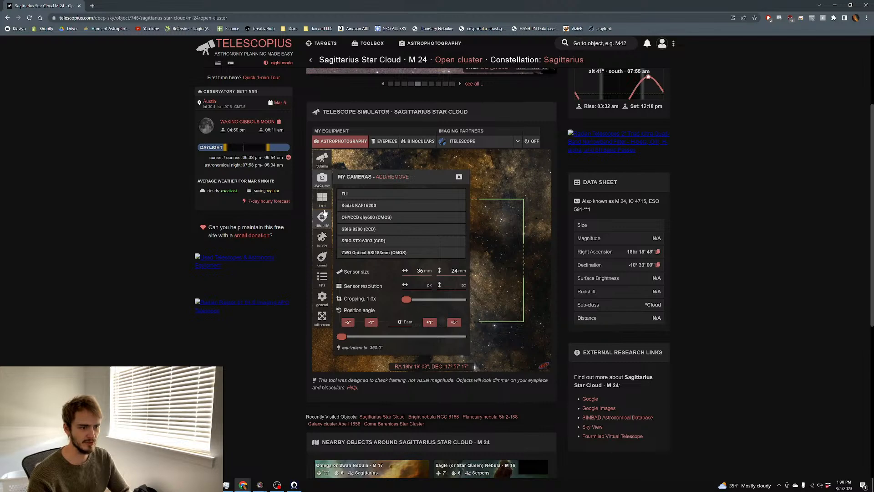
Rotate the camera field to a 282° position angle and recentre M24's bright nebula inside it
drag(341, 337, 373, 341)
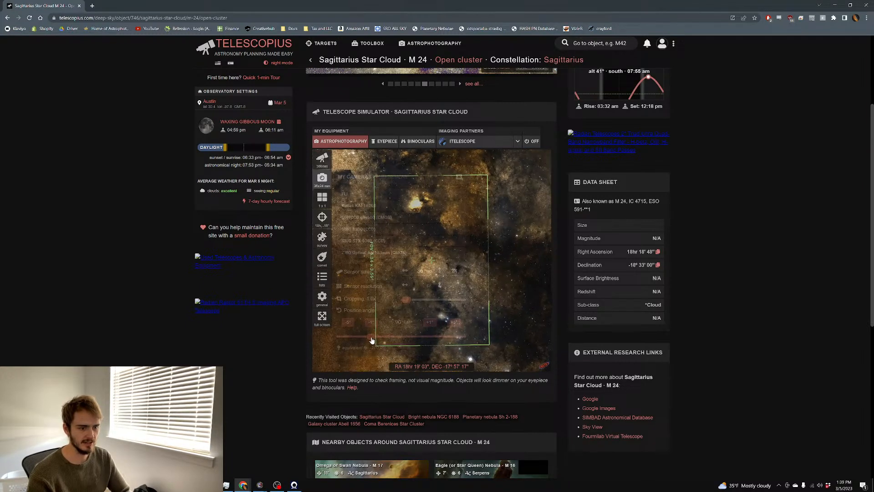
click(510, 295)
drag(470, 291, 479, 292)
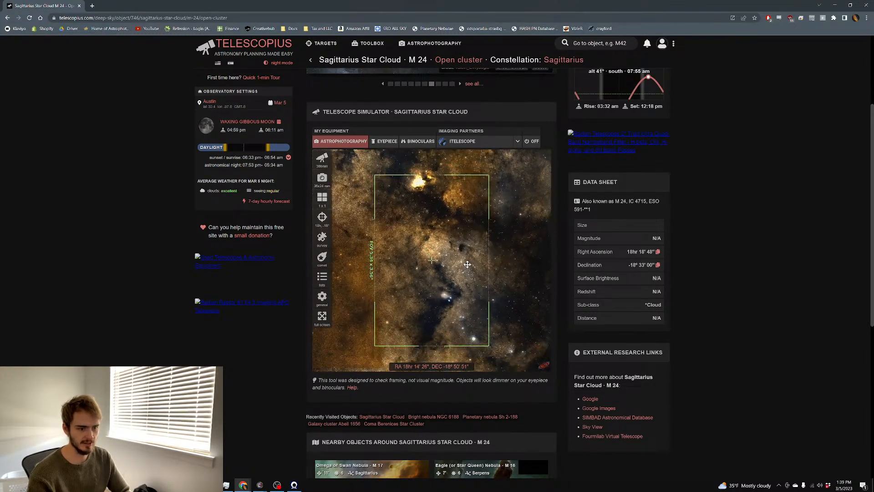
drag(464, 250, 474, 285)
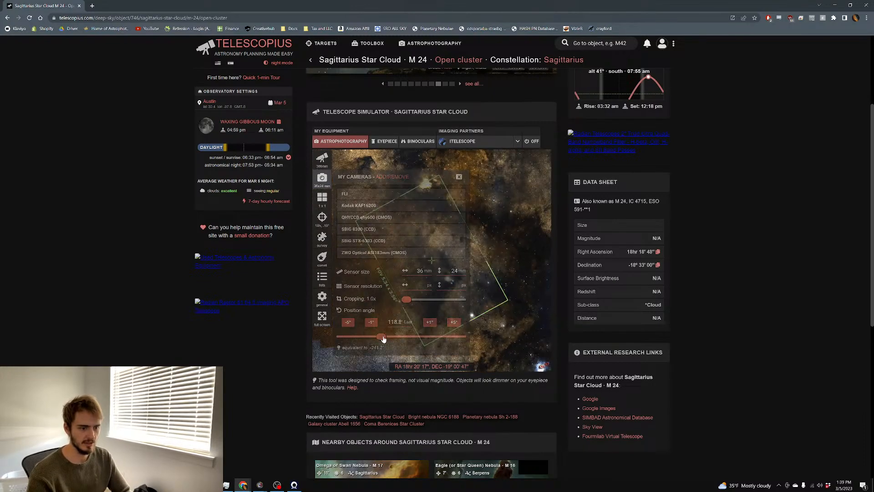
drag(395, 340, 392, 340)
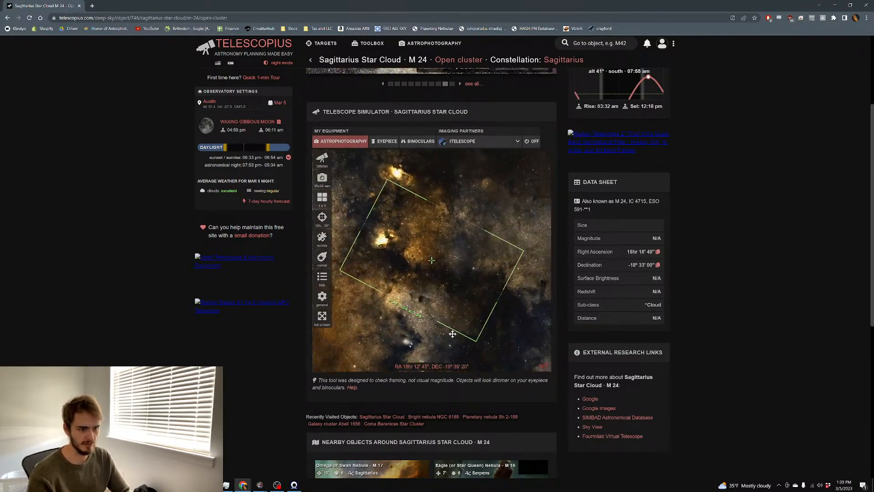
drag(470, 310, 480, 308)
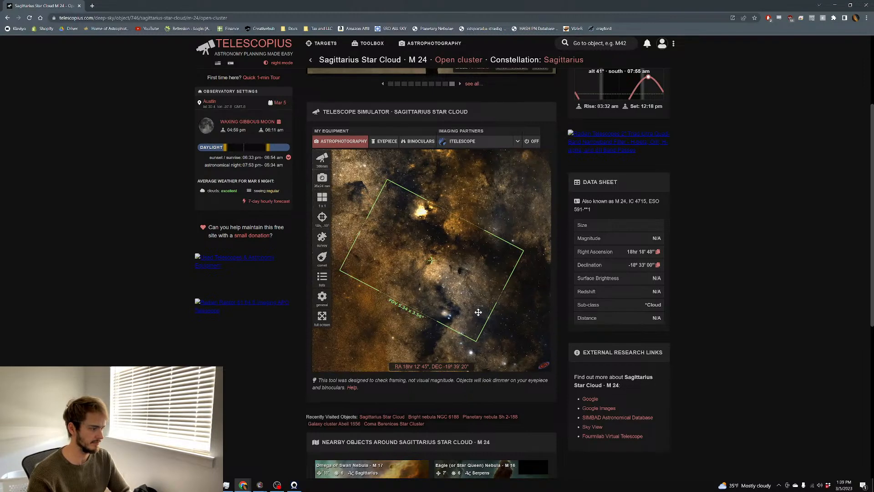
drag(477, 311, 484, 305)
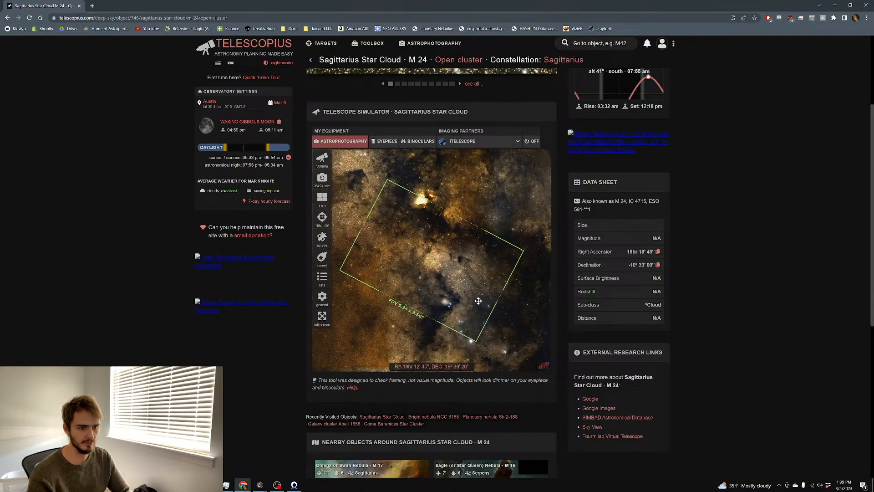
drag(392, 336, 436, 335)
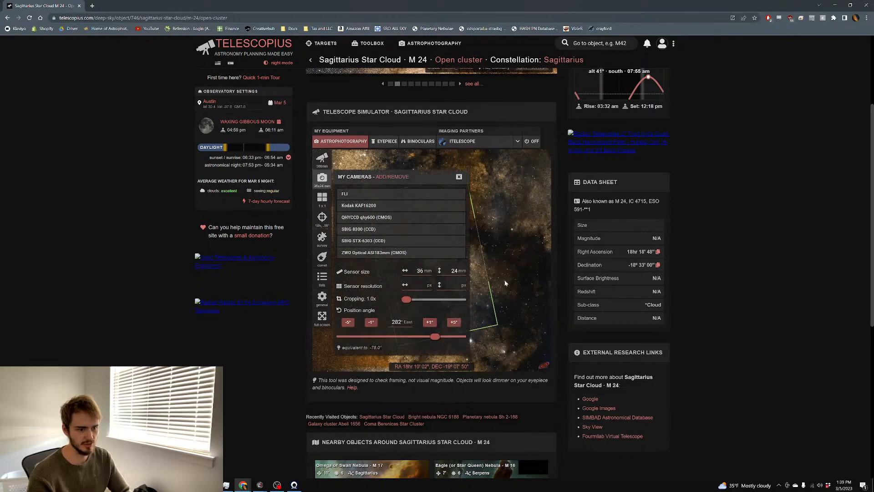
drag(487, 276, 488, 287)
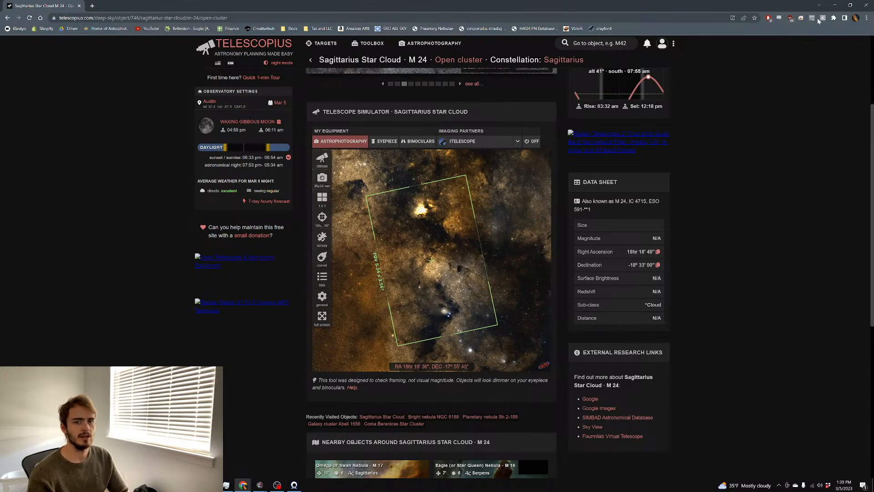
Back in PixInsight, reset the CurvesTransformation curve and open an enlarged Real-Time Preview
click(836, 6)
scroll(302, 176, up, 2)
scroll(303, 174, down, 3)
scroll(303, 174, up, 1)
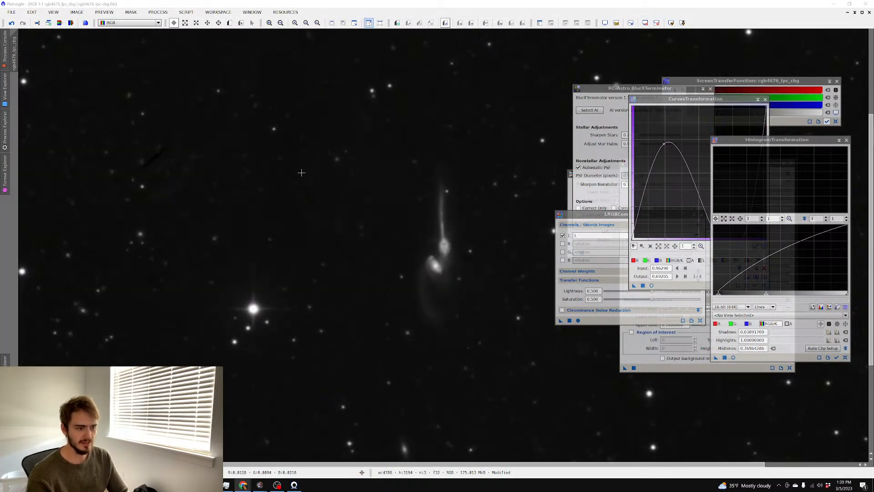
scroll(301, 173, down, 1)
click(765, 285)
click(652, 285)
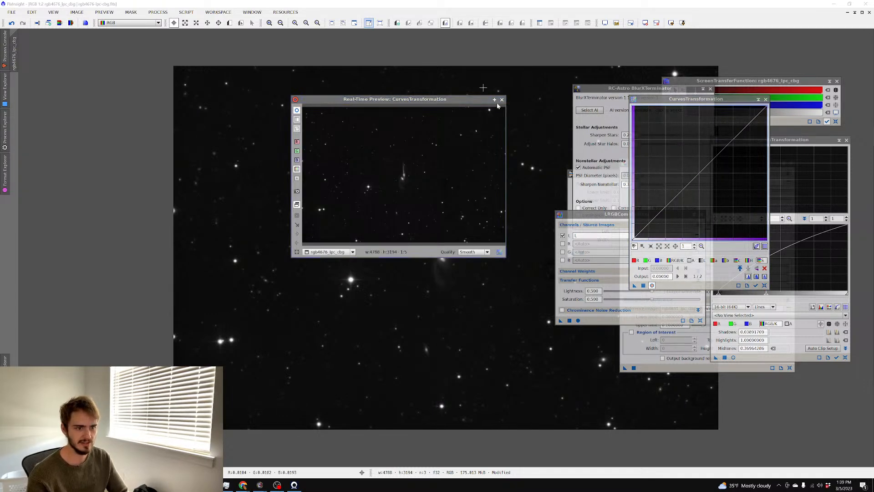
click(494, 99)
Raise a curve point to about input 0.273 / output 0.729, apply to rgb4676_lpc_cbg, close preview
drag(697, 172, 683, 160)
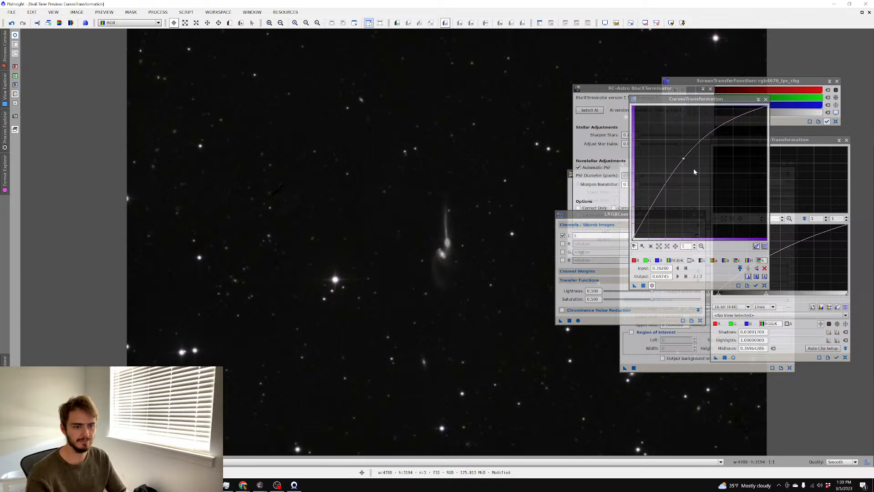
click(684, 158)
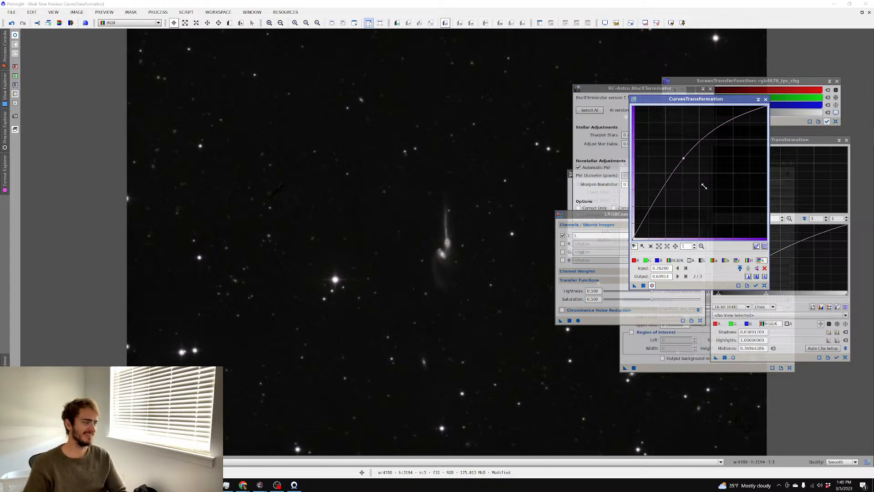
drag(684, 158, 669, 142)
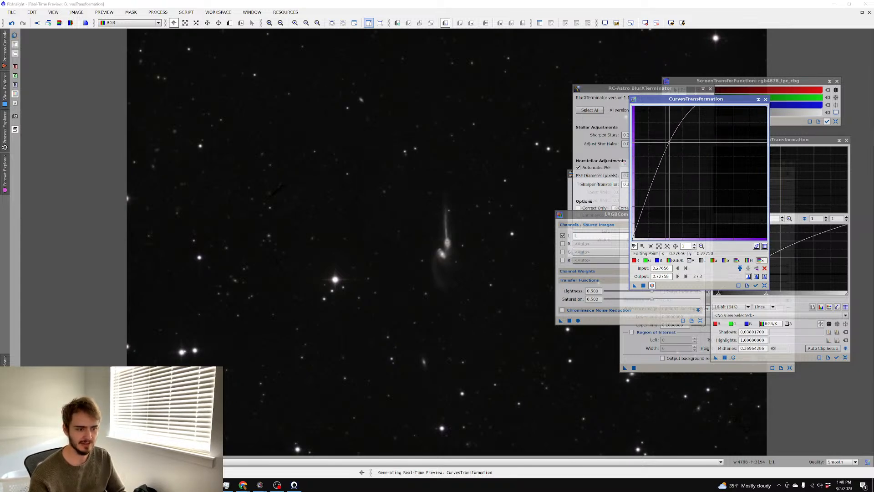
mouse_move(670, 142)
mouse_down()
mouse_move(639, 122)
mouse_move(669, 142)
mouse_up()
click(643, 286)
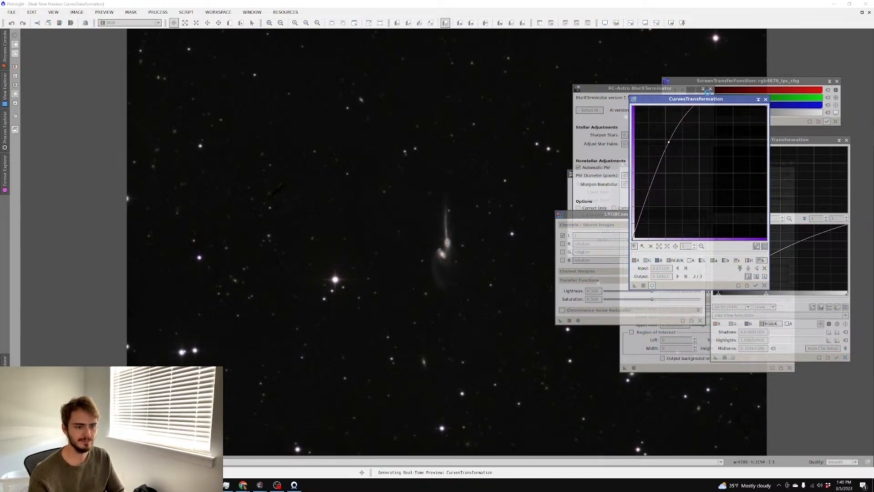
click(869, 13)
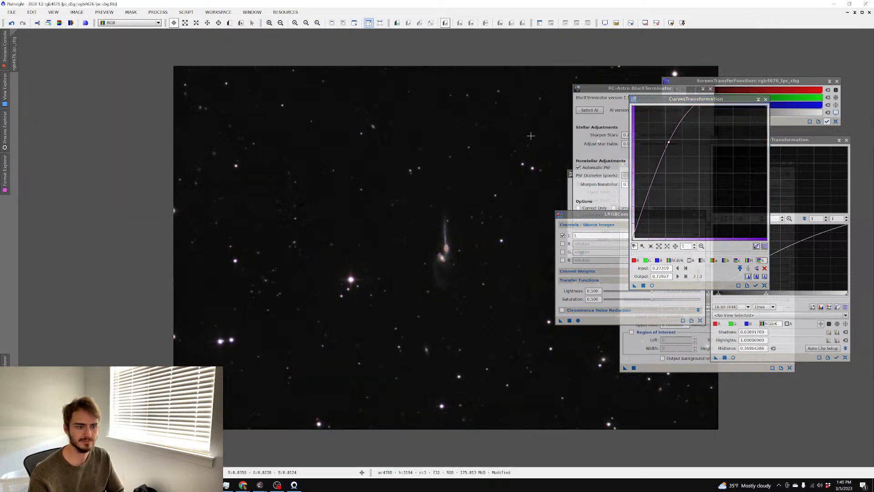
scroll(520, 140, up, 3)
scroll(519, 140, down, 3)
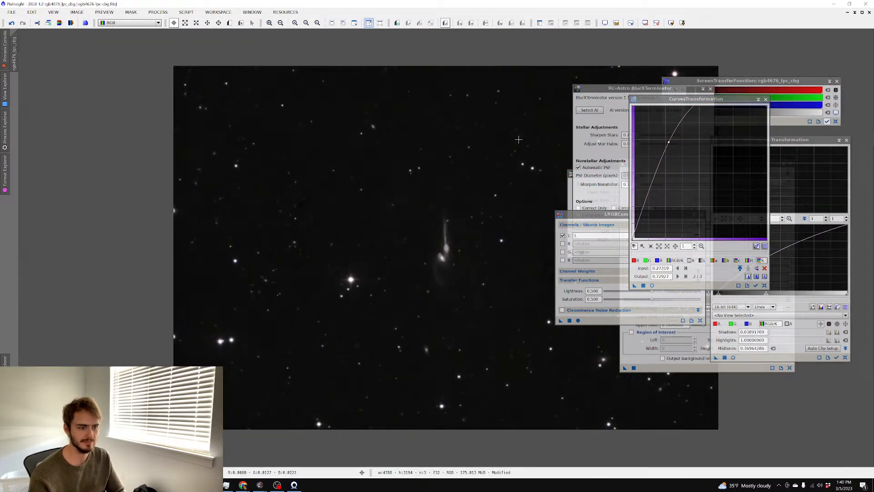
scroll(519, 140, up, 1)
scroll(470, 142, down, 1)
scroll(470, 141, up, 1)
Reset HistogramTransformation, set midtones to about 0.356, and apply it to rgb4676_lpc_cbg
click(733, 357)
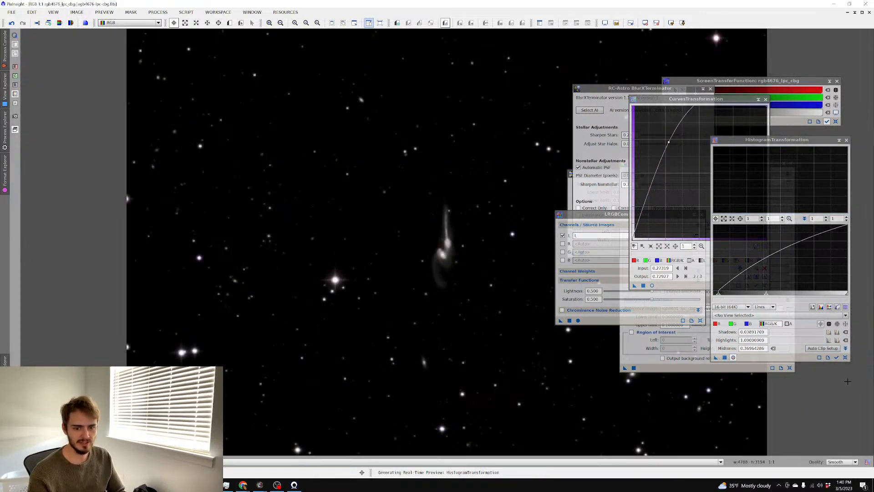
click(846, 357)
drag(780, 294, 714, 296)
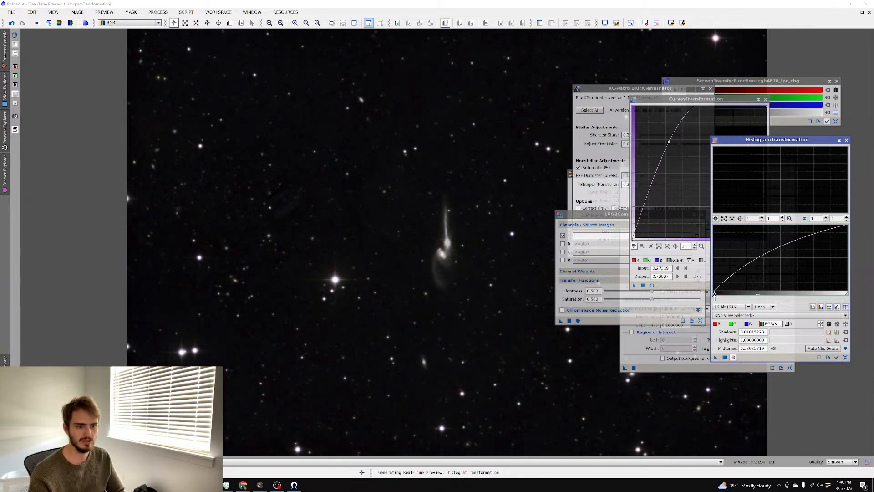
drag(758, 294, 762, 295)
click(725, 358)
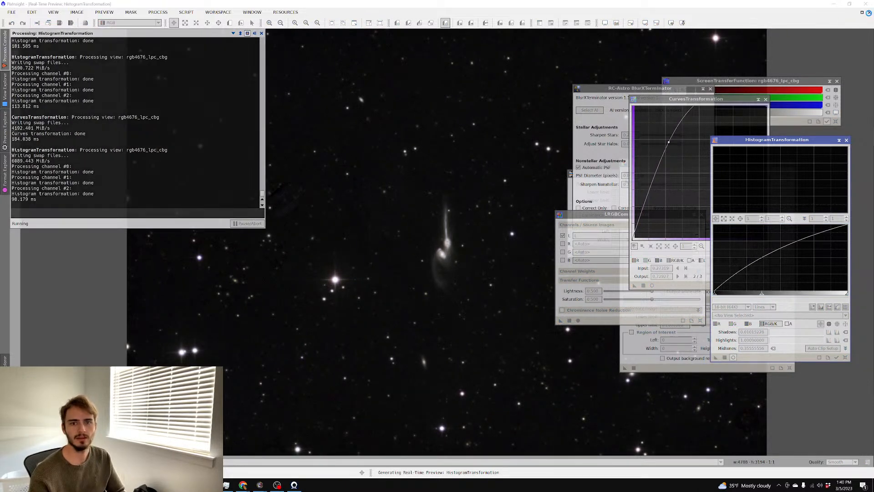
click(870, 13)
scroll(368, 160, up, 2)
scroll(367, 161, down, 4)
scroll(367, 161, up, 2)
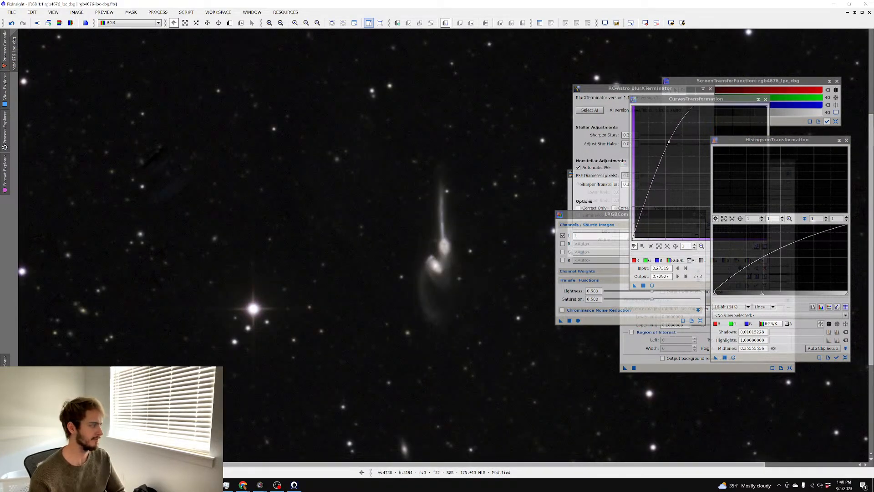
key(super)
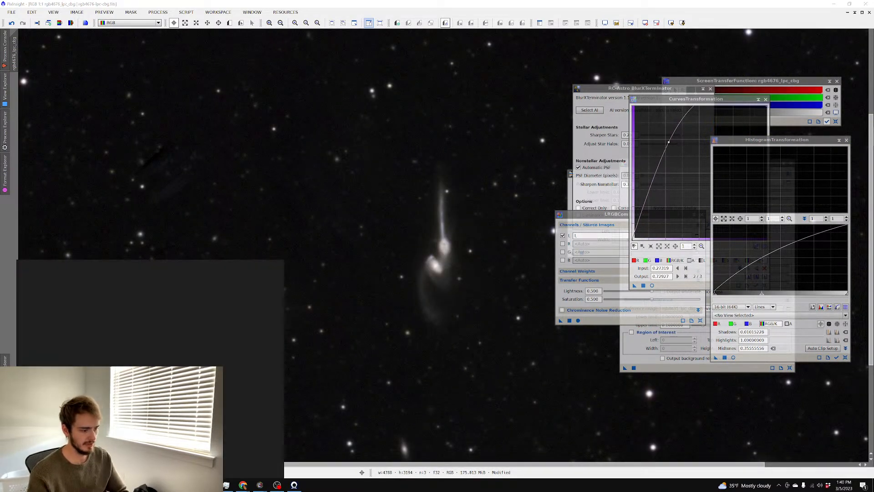
text(m24)
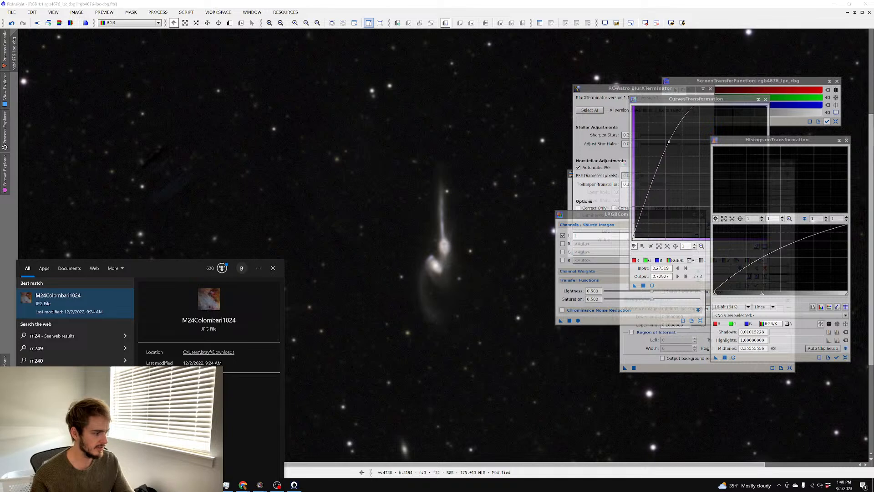
click(227, 486)
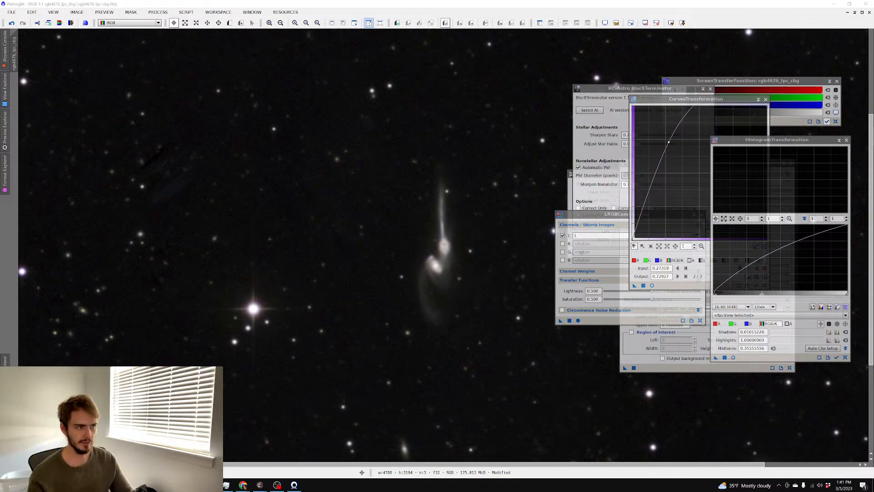
Start Save As and create a new 4676 folder inside master
scroll(398, 241, up, 3)
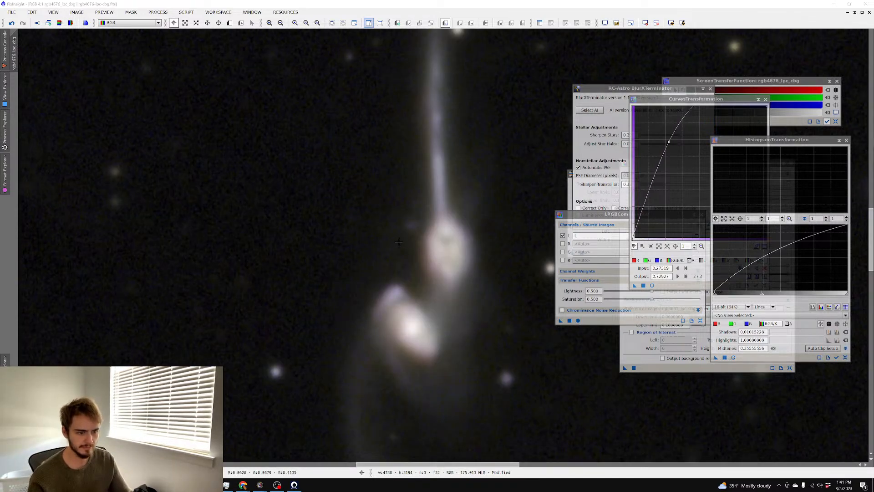
scroll(399, 242, down, 4)
scroll(398, 242, up, 4)
scroll(399, 241, down, 4)
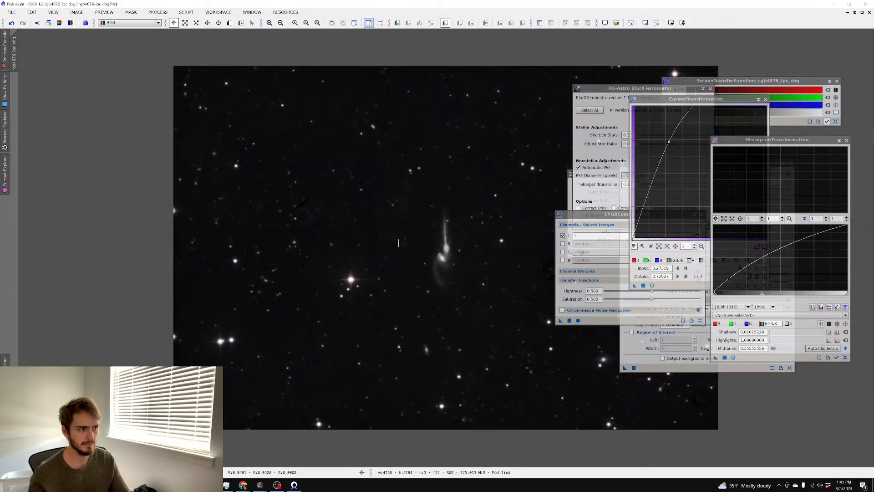
key(ctrl+shift+s)
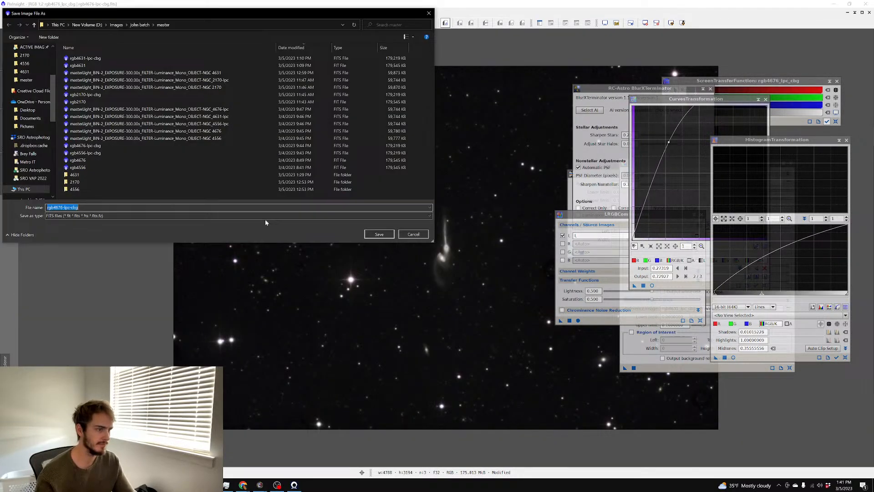
right_click(149, 195)
mouse_move(123, 277)
click(195, 273)
text(4676)
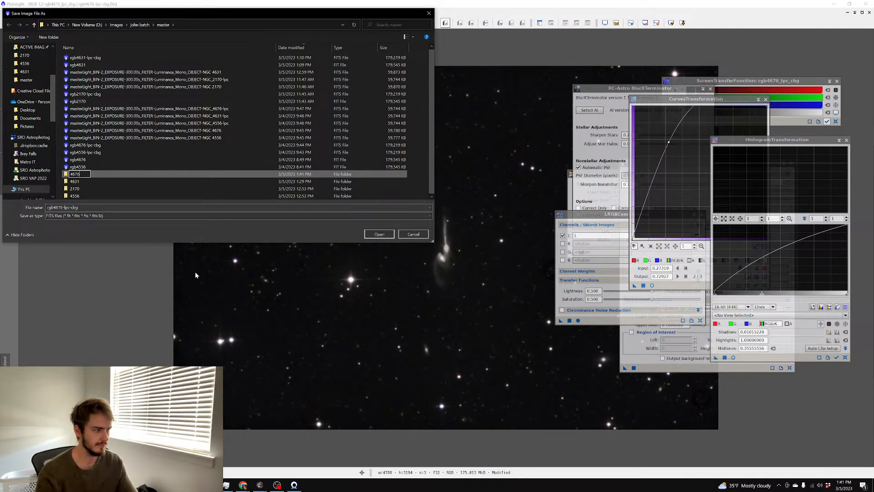
key(Return)
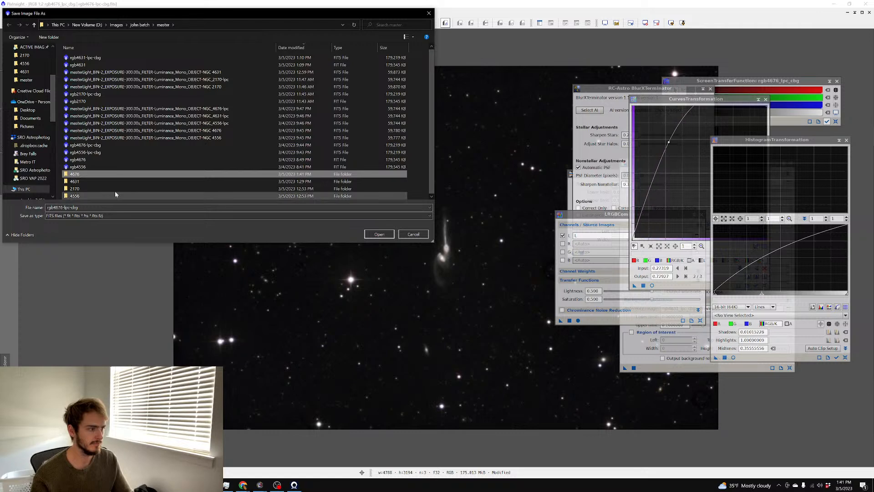
key(Return)
Save the image as a 16-bit TIFF, rgb4676-lpc-cbg.tif, in the 4676 folder
click(91, 217)
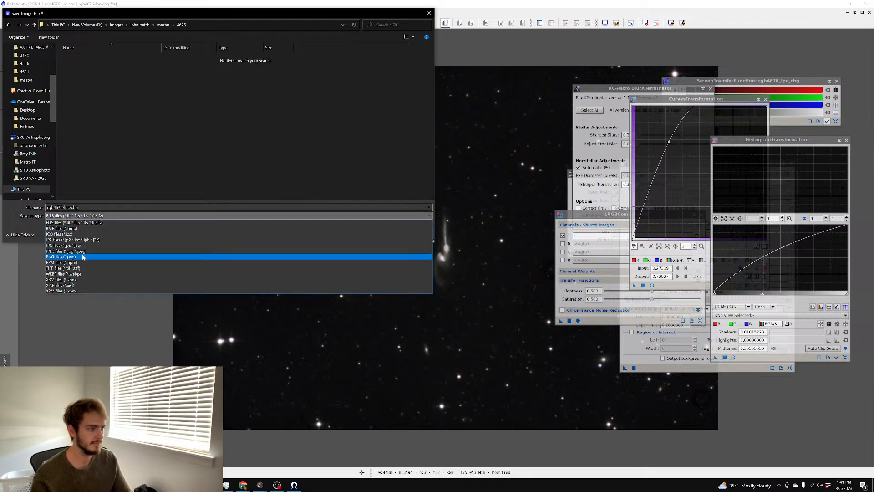
click(80, 272)
click(374, 234)
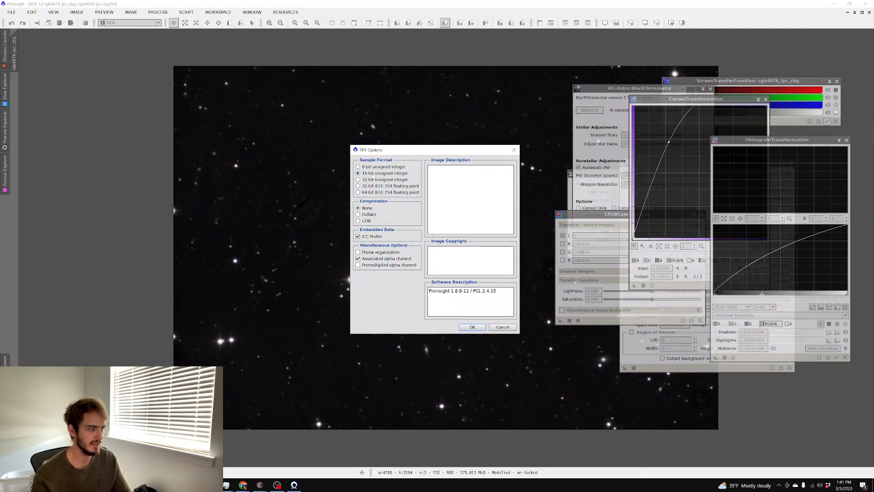
click(473, 327)
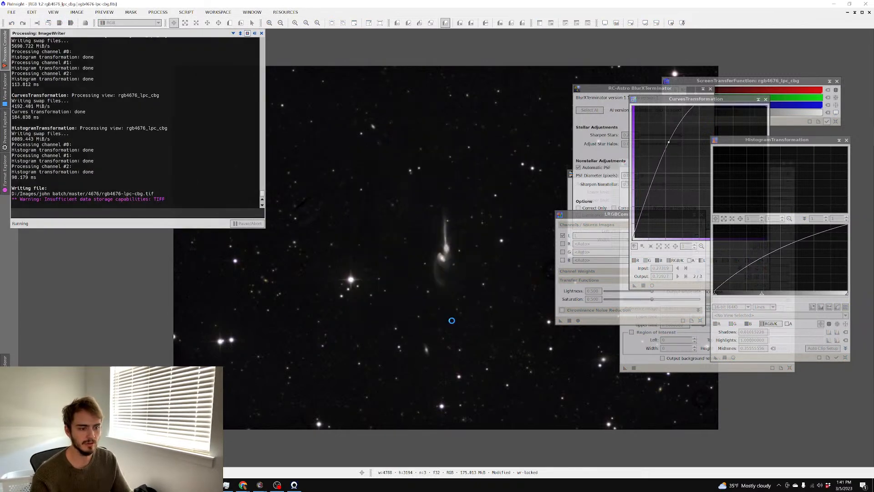
scroll(451, 301, up, 4)
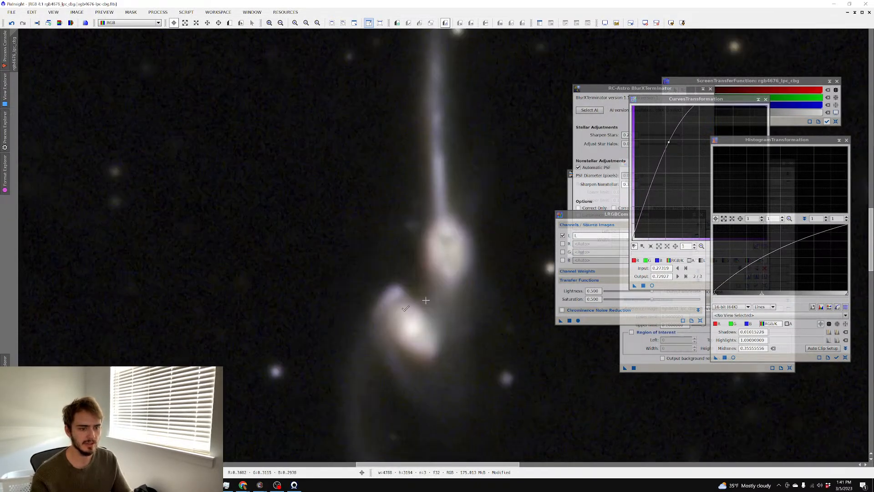
key(alt+Tab)
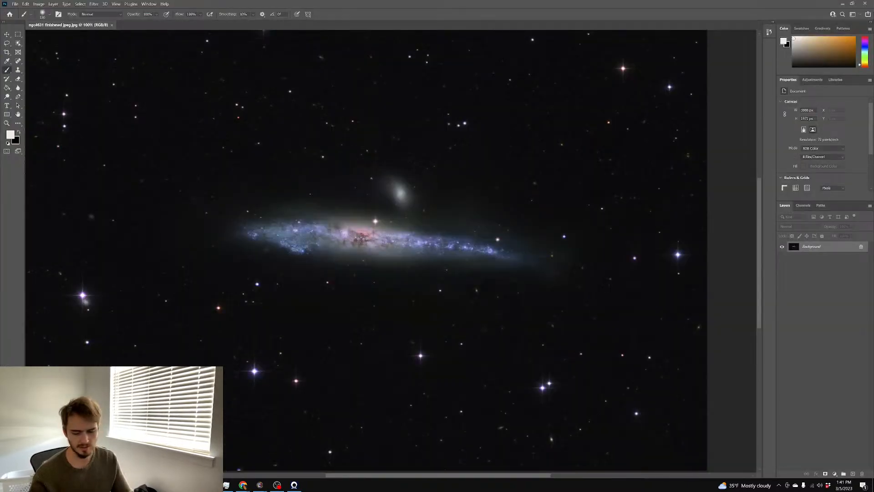
Open master\4676\rgb4676-lpc-cbg.tif in Photoshop and launch the Camera Raw filter on it
click(16, 4)
click(20, 16)
click(196, 54)
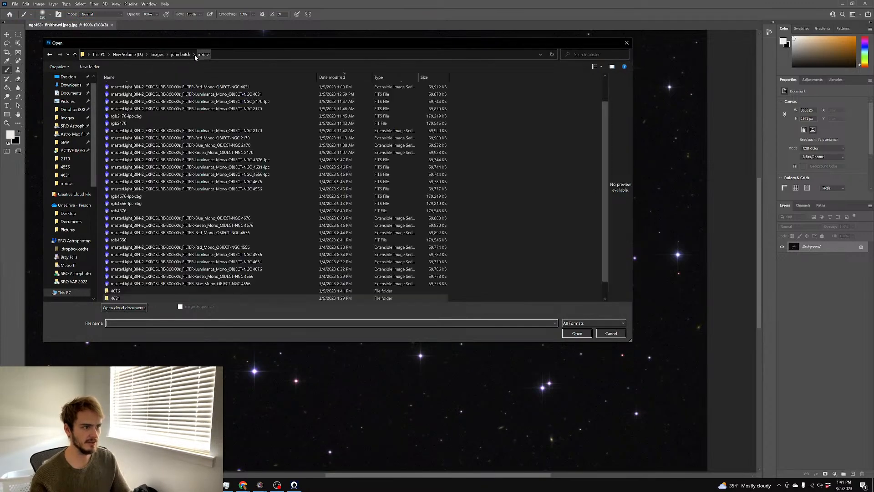
scroll(137, 278, down, 1)
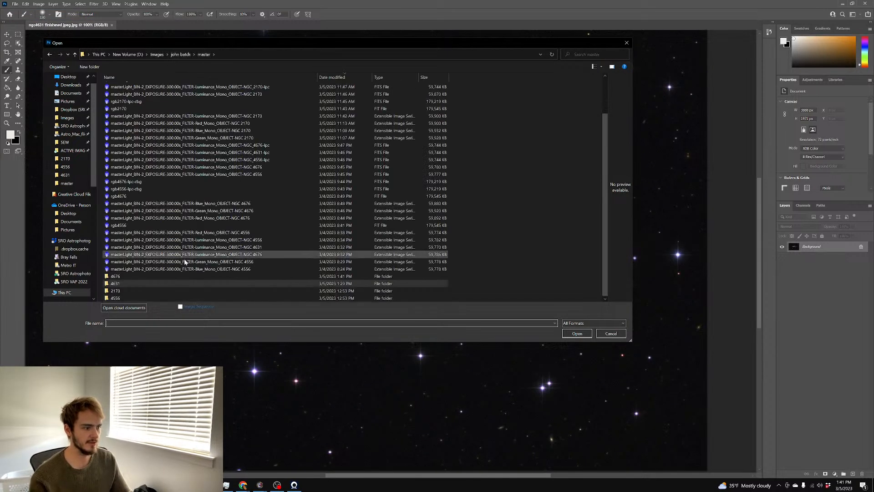
double_click(135, 277)
double_click(120, 87)
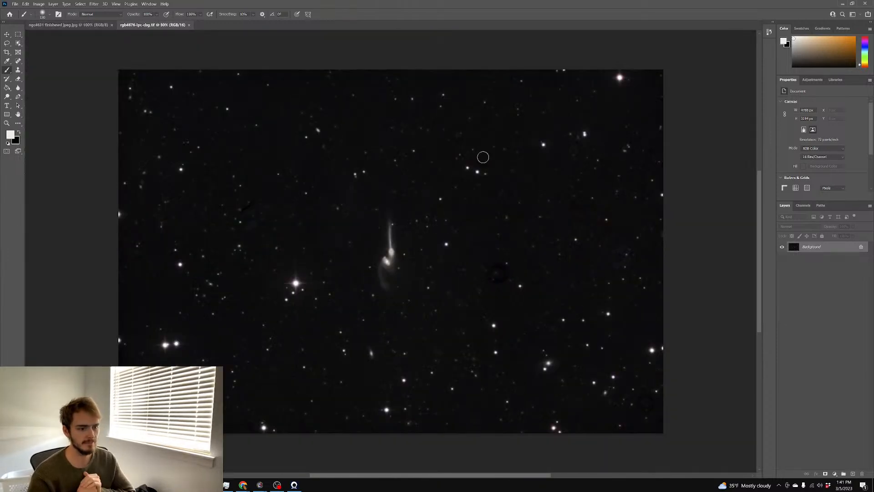
key(ctrl+plus)
key(ctrl+plus)
key(ctrl+plus)
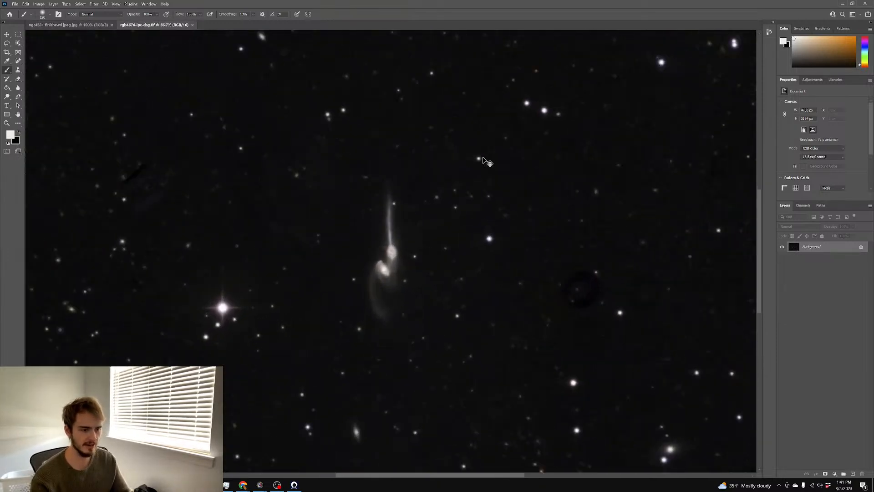
key(ctrl+minus)
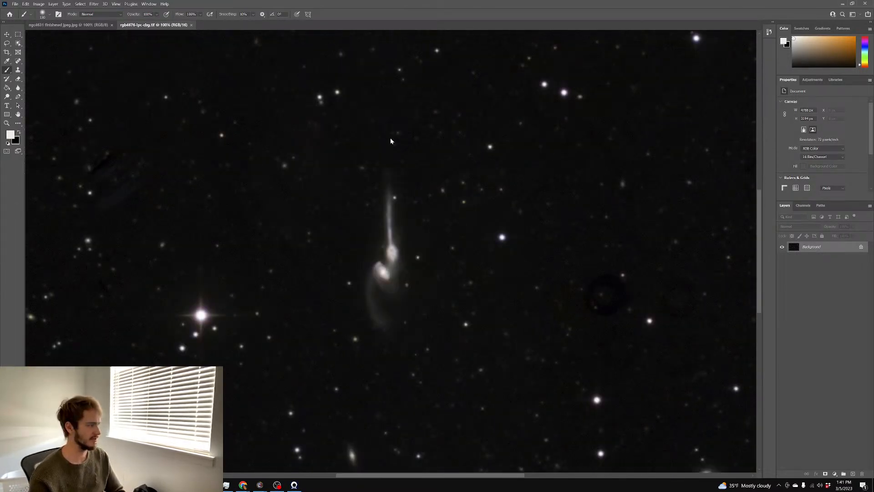
key(ctrl+shift+a)
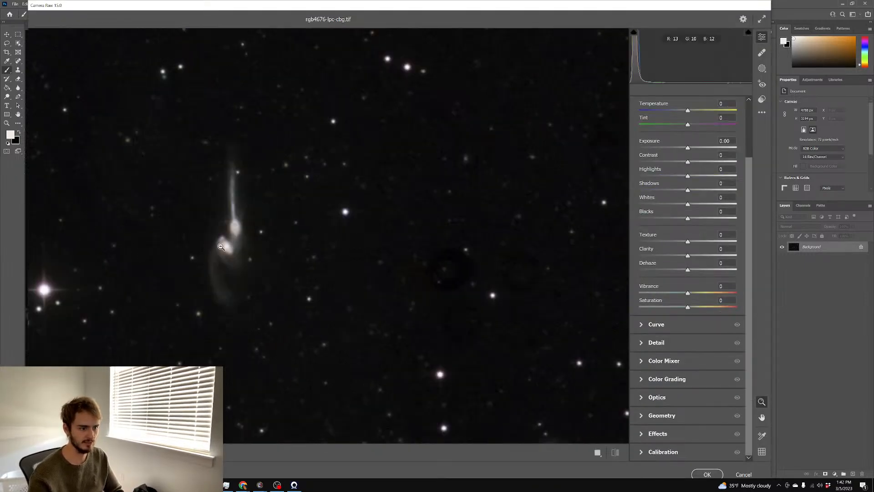
Add colour noise reduction and set Saturation +100, Exposure -0.25 and Highlights -8
click(223, 246)
click(662, 342)
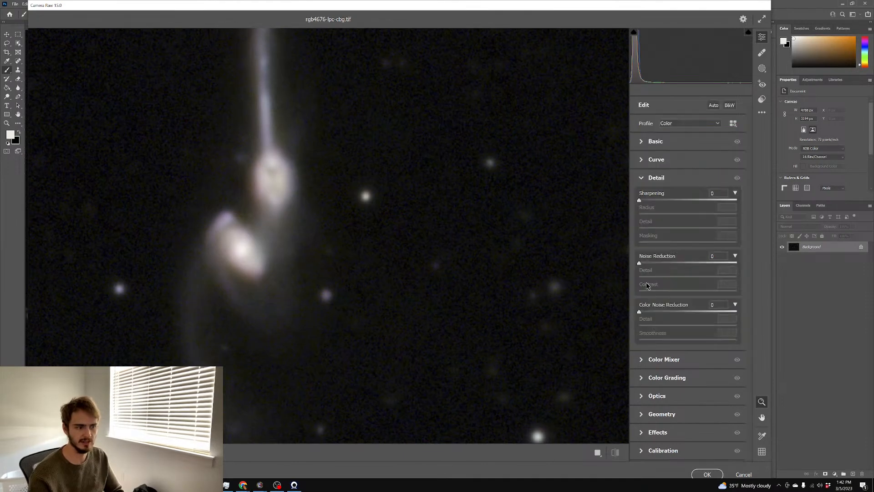
drag(650, 313, 664, 314)
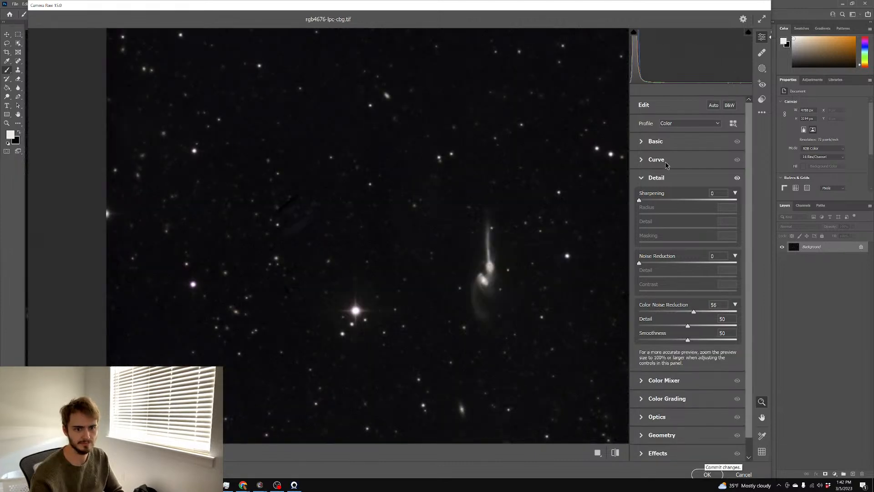
click(660, 143)
drag(724, 375, 753, 376)
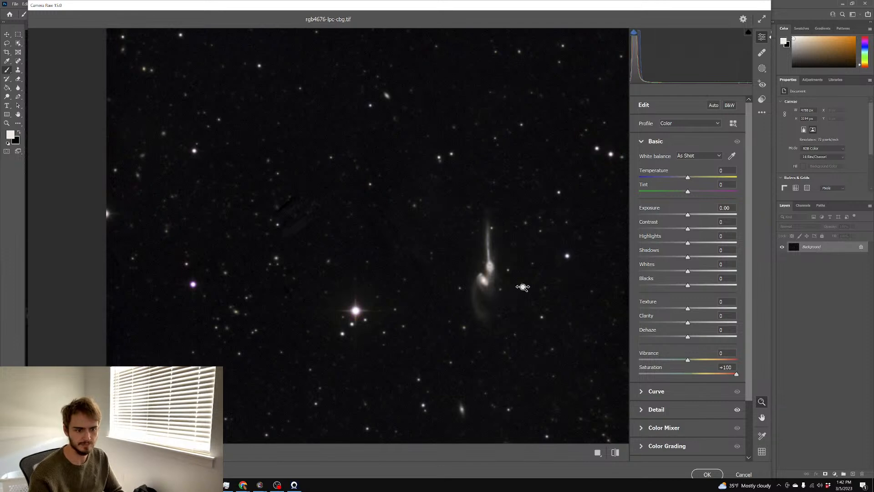
click(510, 285)
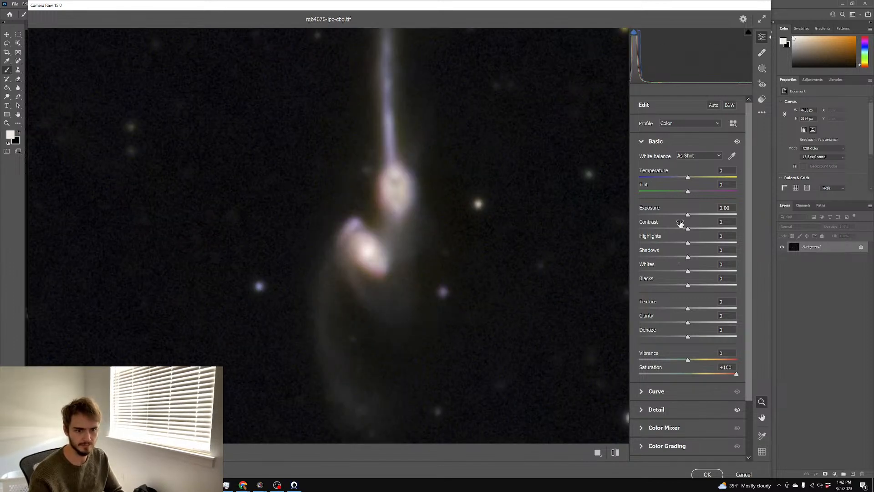
drag(683, 216, 684, 217)
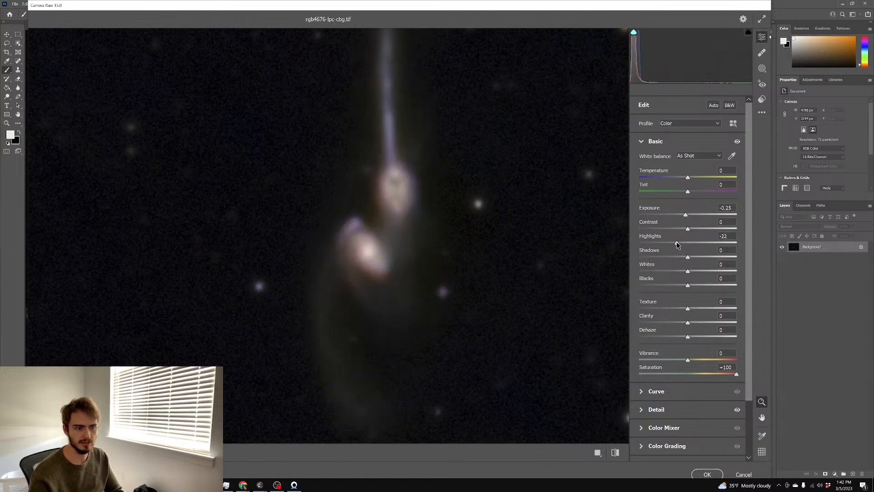
drag(681, 245, 684, 244)
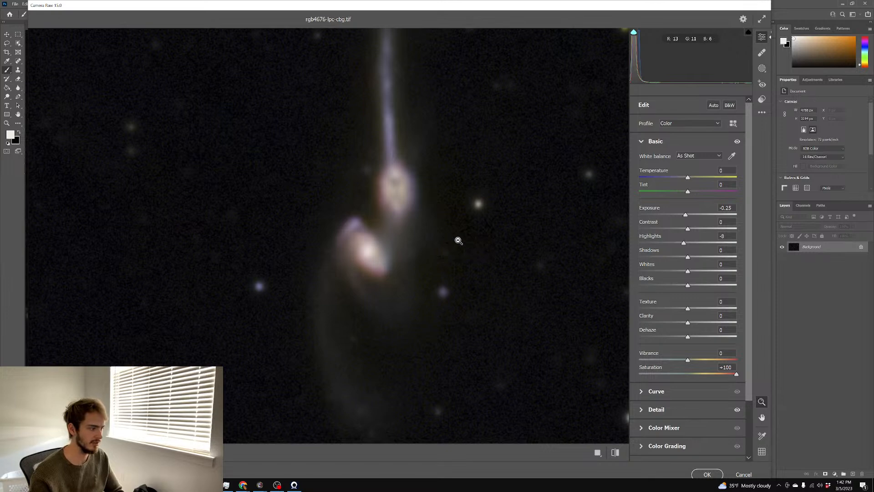
Check the galaxy pair at several preview zoom levels, then accept the Camera Raw adjustments
drag(412, 239, 343, 247)
drag(522, 248, 535, 246)
drag(362, 226, 436, 225)
drag(331, 258, 261, 260)
drag(462, 272, 480, 271)
drag(331, 263, 356, 255)
drag(408, 260, 349, 263)
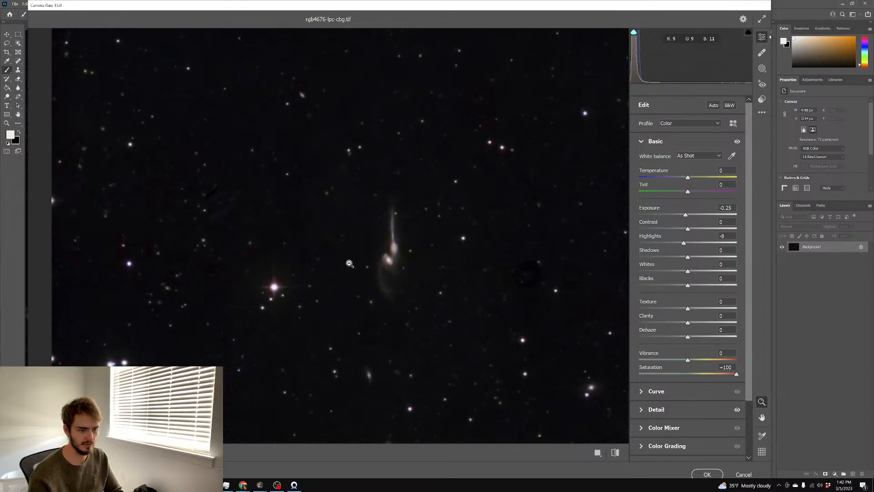
drag(462, 276, 478, 266)
mouse_move(375, 260)
mouse_down()
mouse_move(409, 254)
mouse_move(394, 246)
mouse_move(370, 251)
mouse_up()
drag(494, 266, 509, 265)
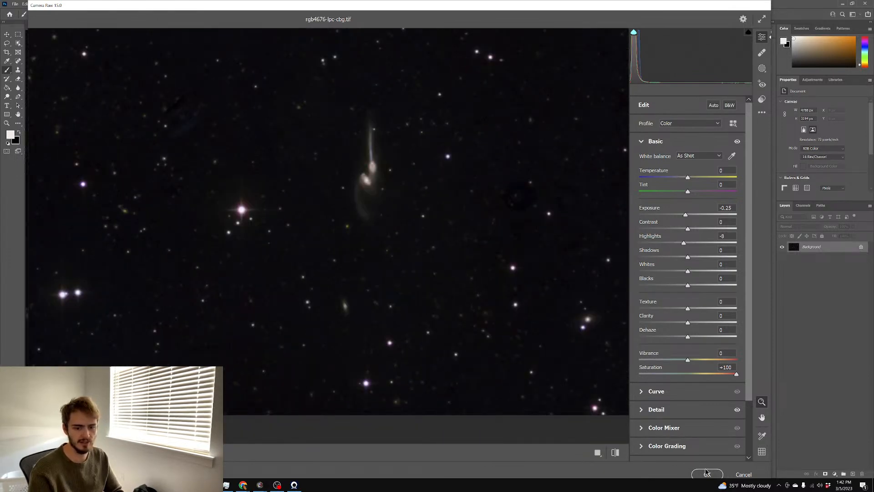
click(704, 472)
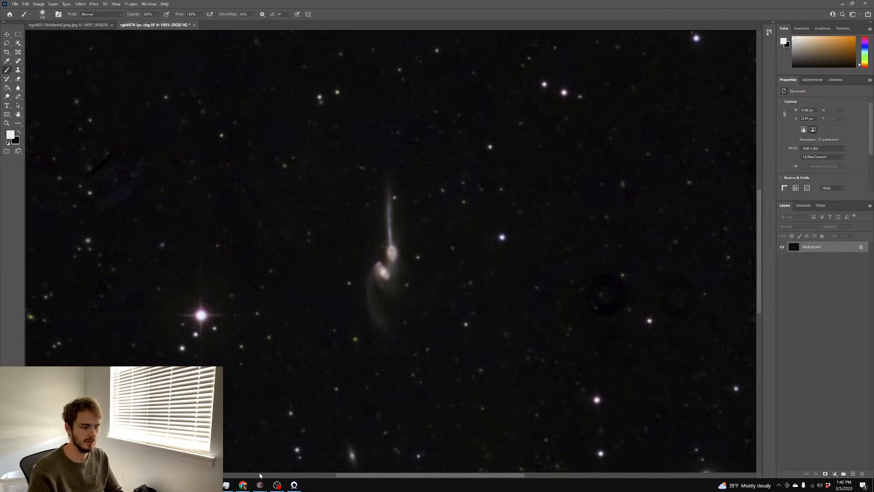
In Chrome, search Google for the photographer's name plus 'm86'
mouse_move(243, 484)
click(650, 452)
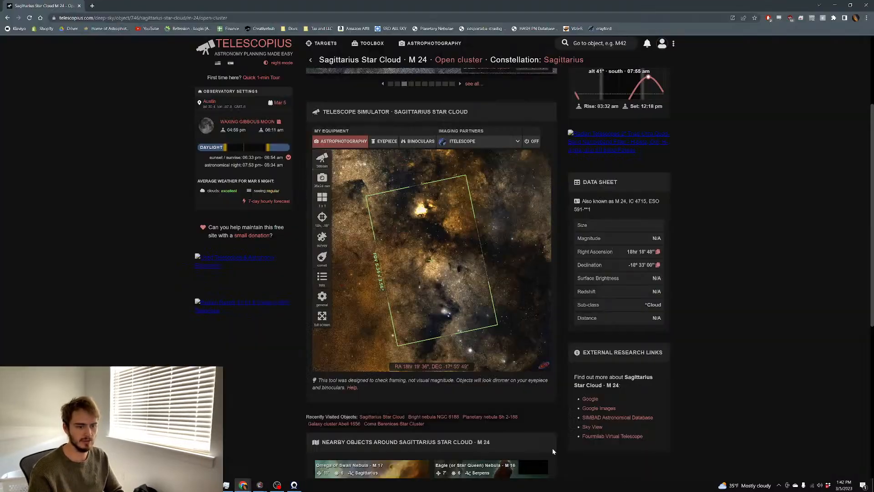
key(ctrl+l)
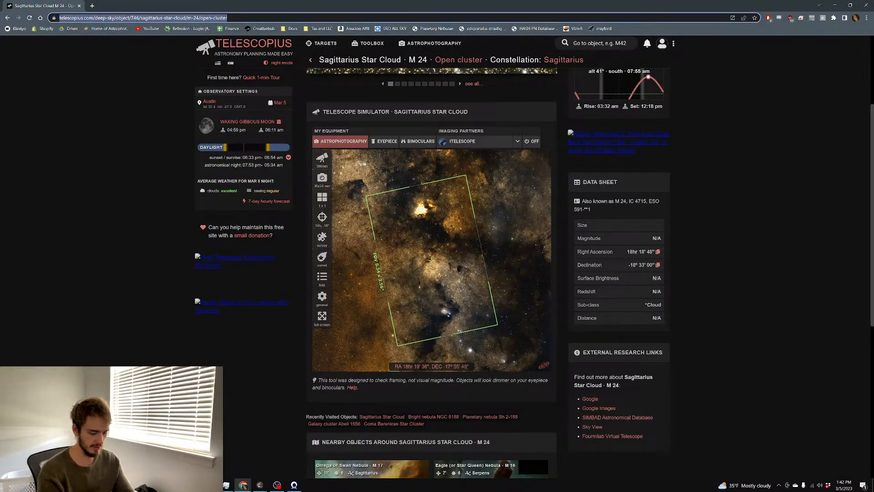
text(mark hanson)
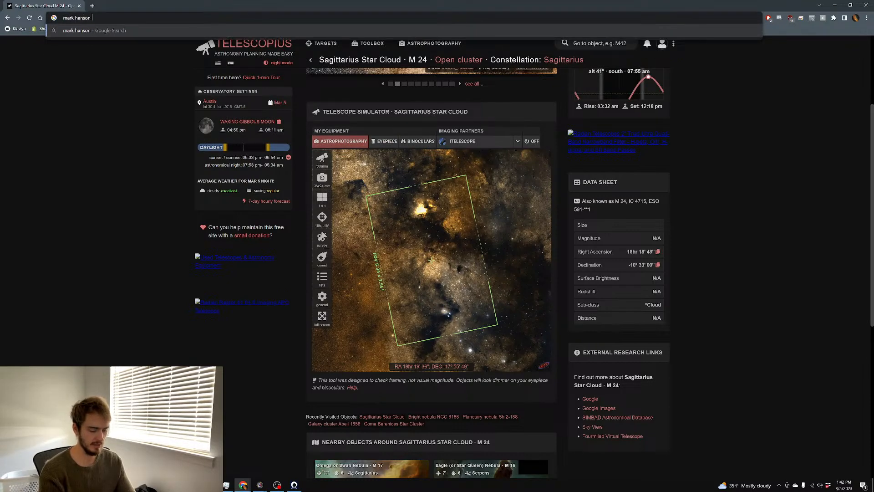
key(Return)
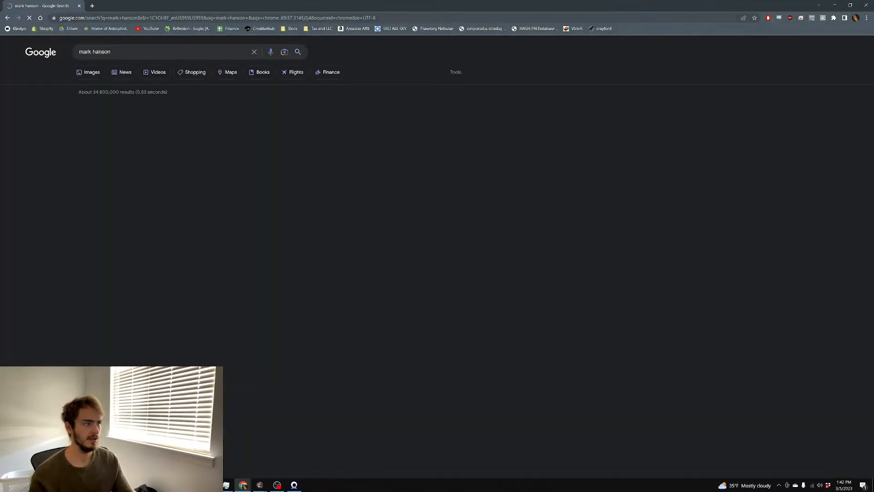
click(136, 55)
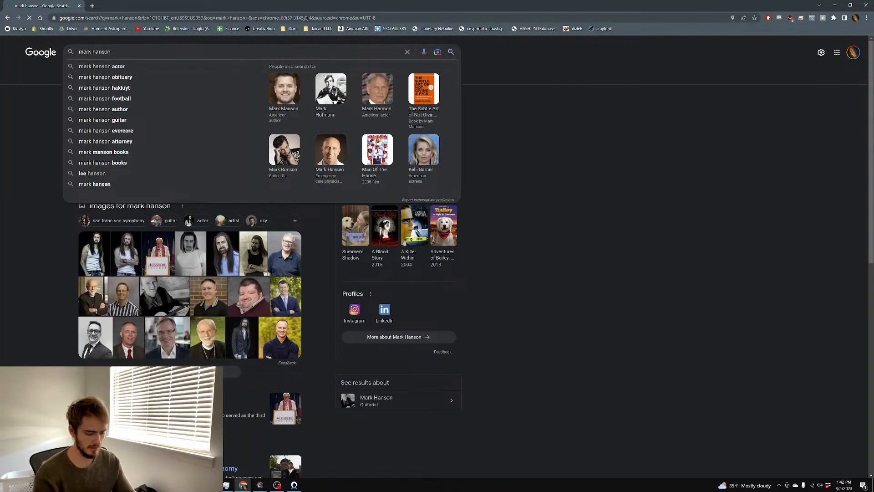
text(m86)
key(Return)
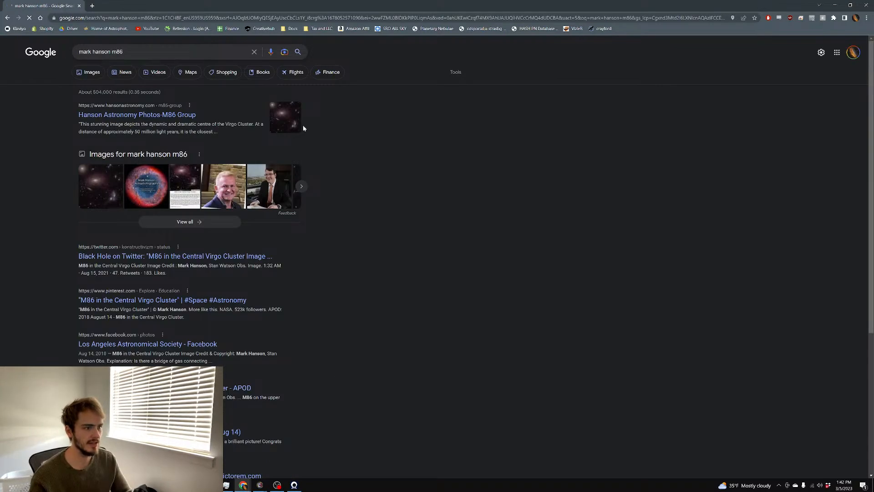
Open the M86 Group gallery page, view the 30Hours HA image full size, and return
click(290, 118)
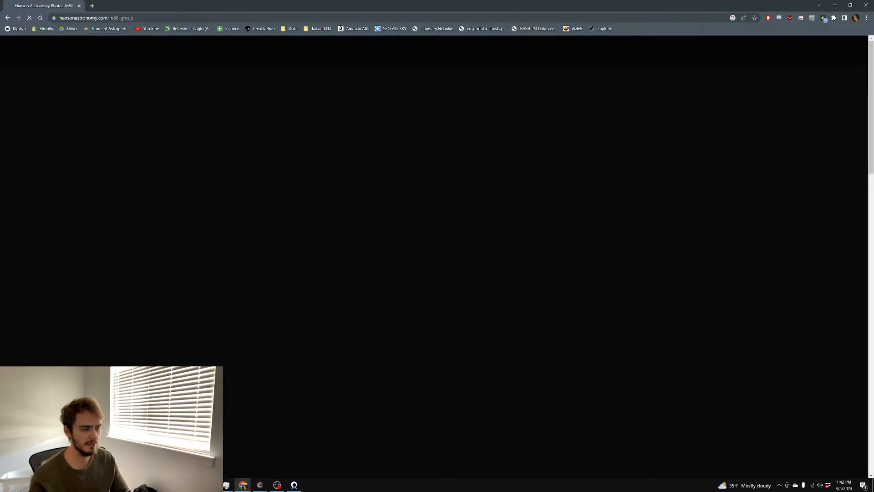
scroll(573, 147, down, 3)
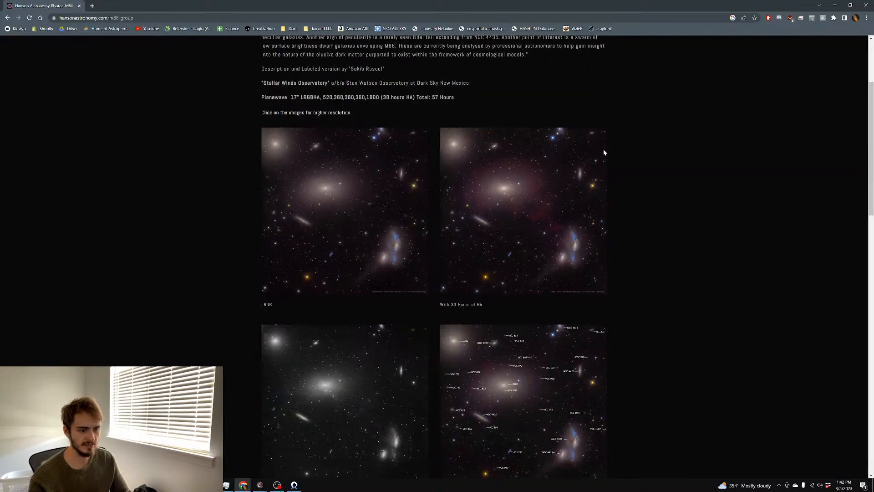
scroll(638, 151, down, 3)
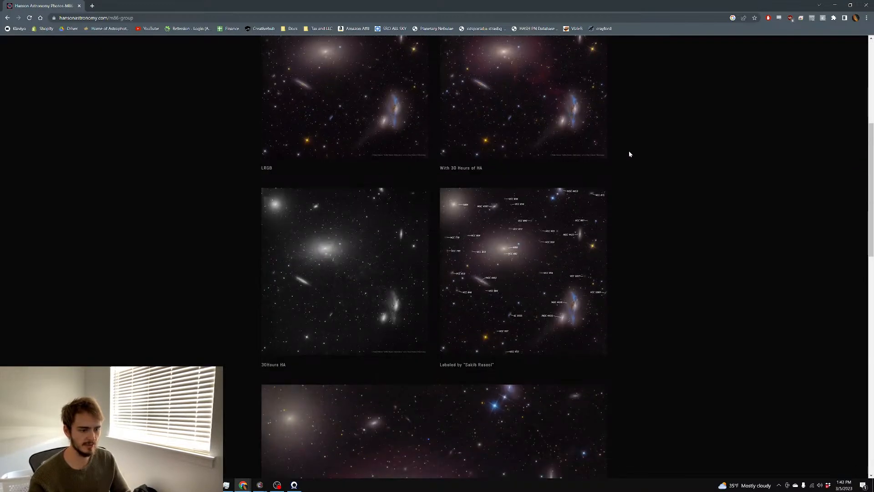
scroll(627, 157, down, 3)
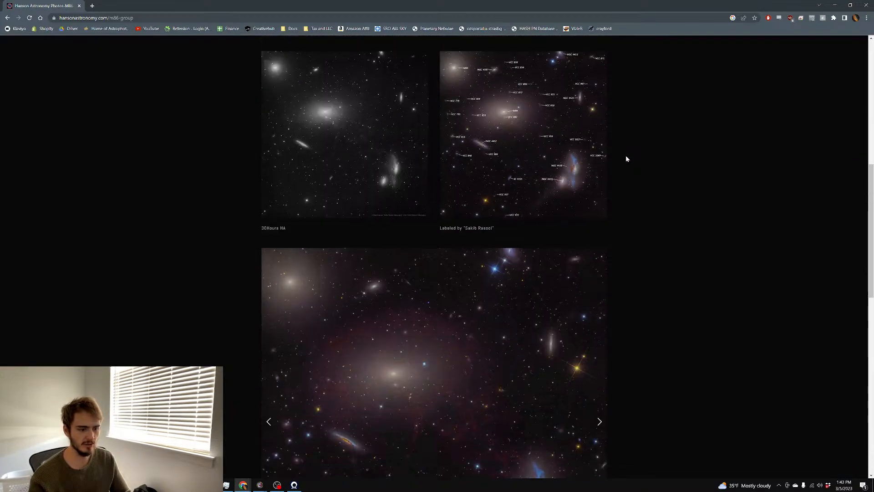
scroll(364, 132, down, 1)
click(390, 132)
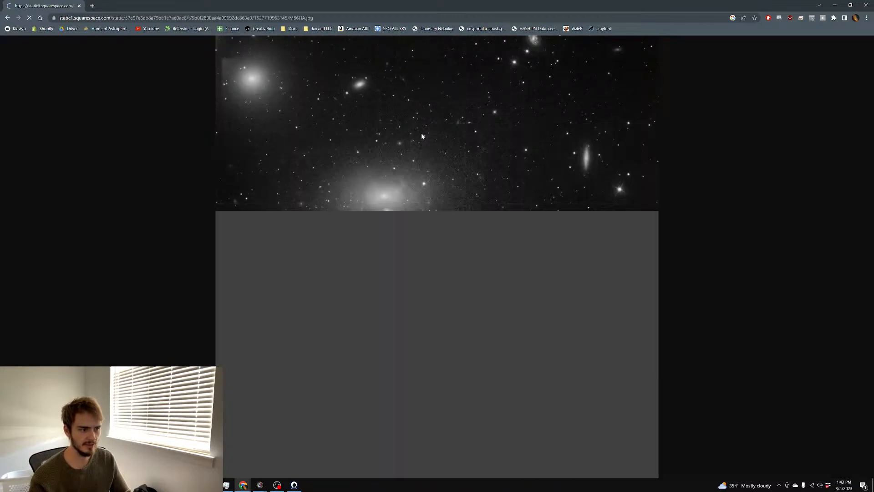
click(8, 18)
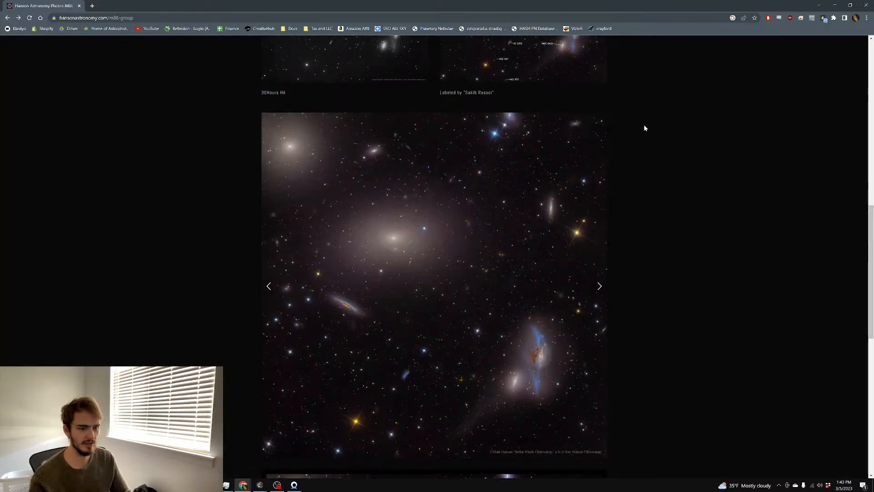
Scroll through the gallery's LRGB and Ha versions down to the 'Virgo Clusters Suck Zone' image
scroll(644, 124, down, 6)
scroll(661, 131, down, 4)
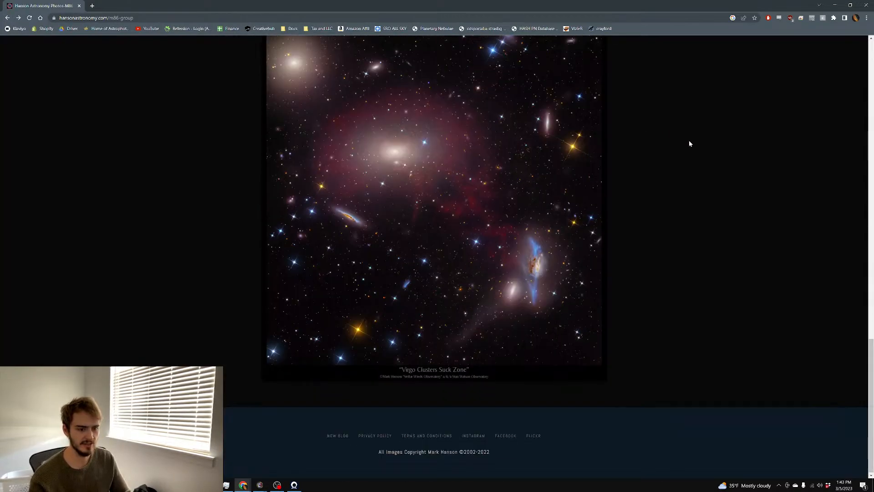
scroll(416, 222, up, 1)
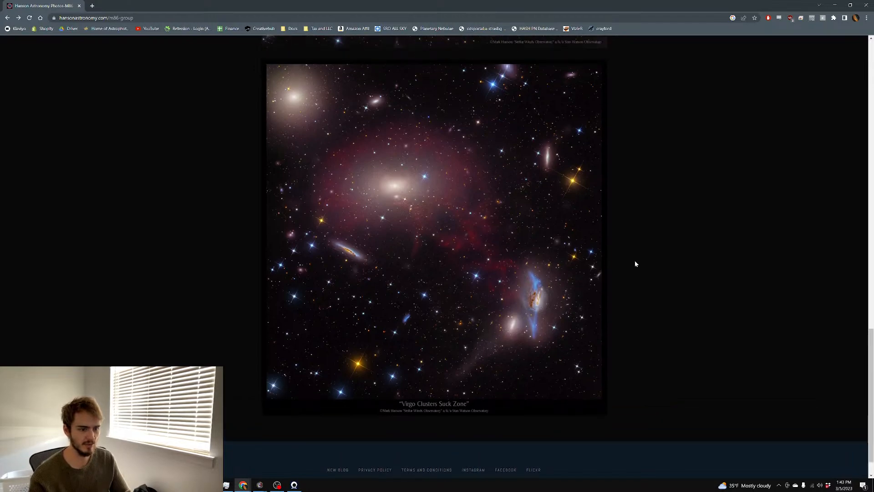
scroll(654, 248, up, 4)
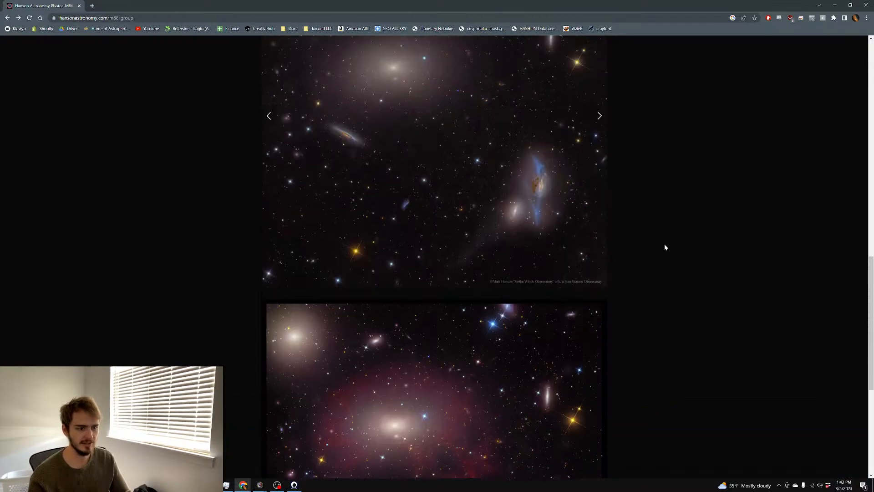
scroll(668, 245, up, 9)
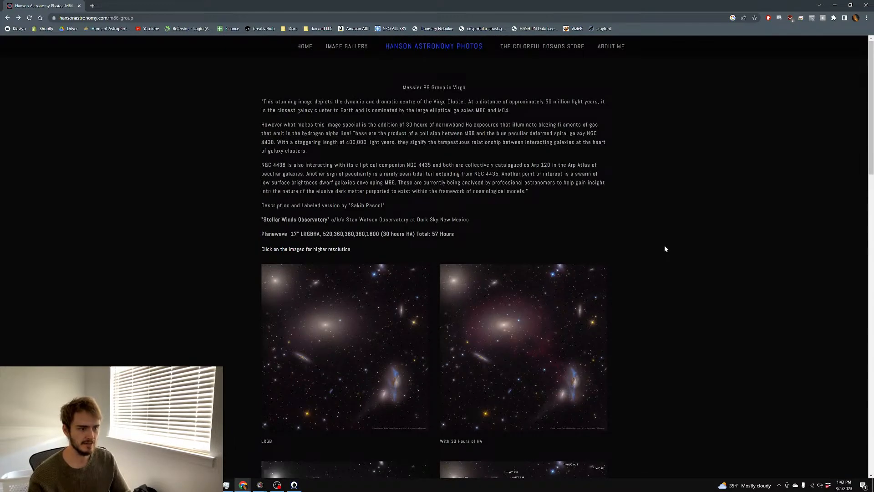
scroll(665, 248, down, 4)
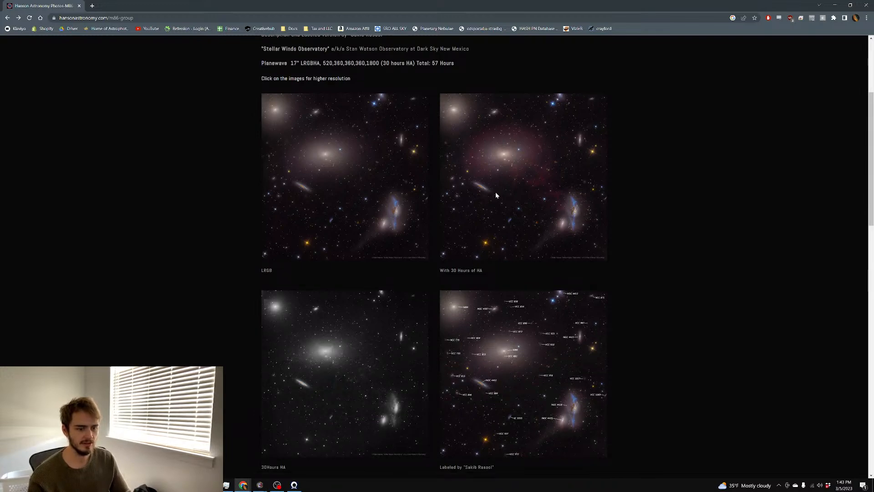
scroll(500, 227, down, 1)
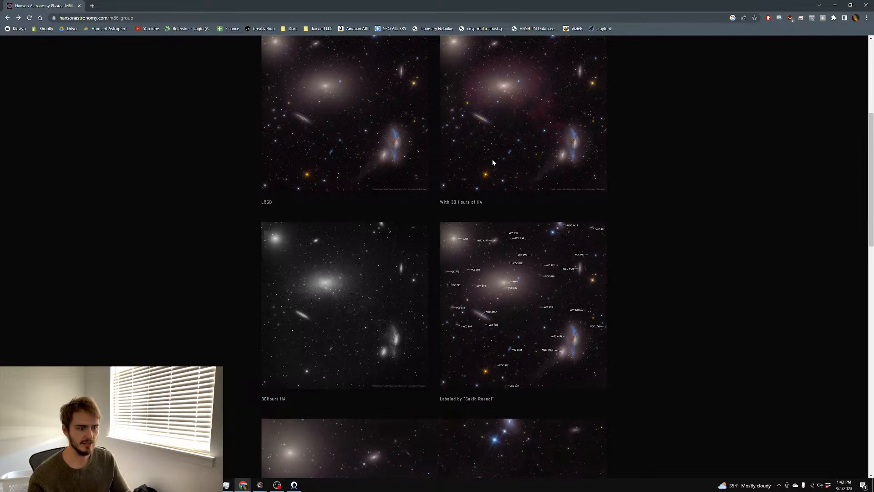
scroll(492, 161, down, 7)
scroll(490, 165, down, 8)
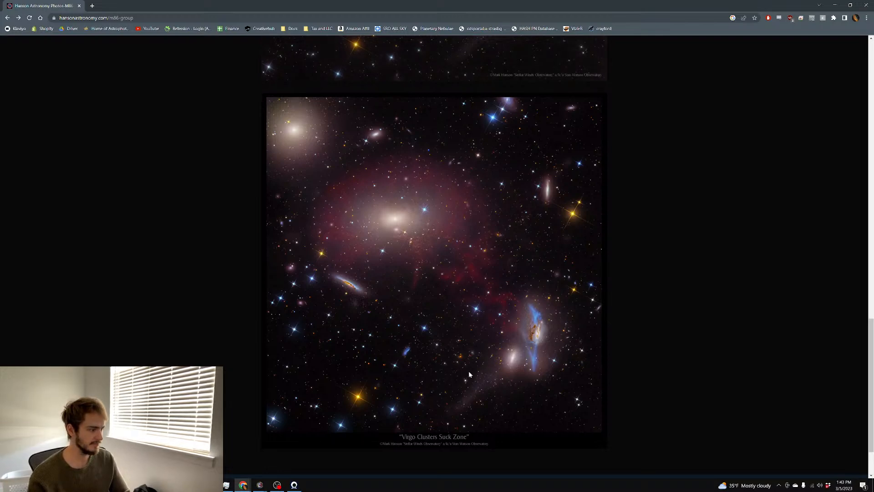
scroll(514, 230, down, 1)
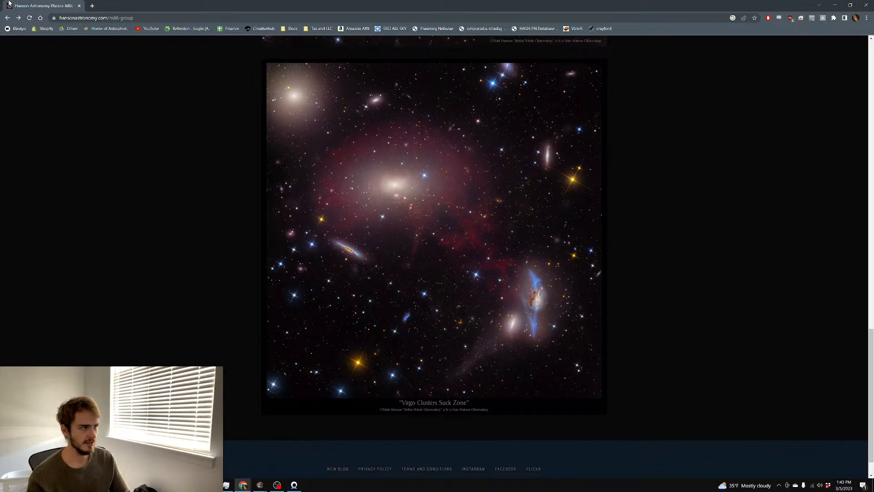
Back in Photoshop, clone out the dark ring artefact and dark streak beside the galaxies
click(79, 8)
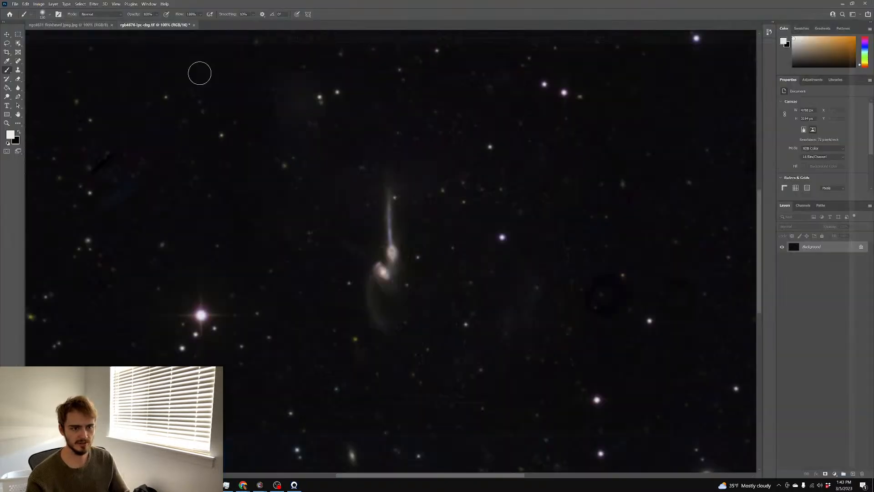
scroll(397, 140, down, 1)
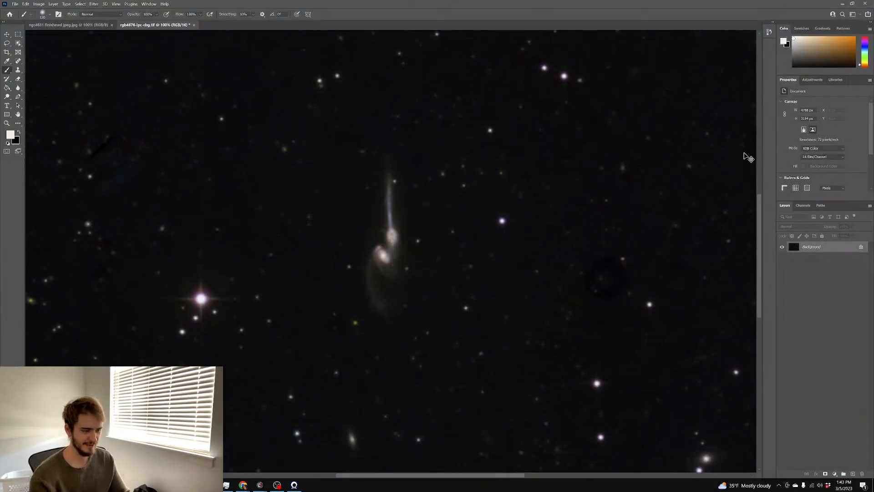
key(ctrl+minus)
key(ctrl+minus)
key(ctrl+plus)
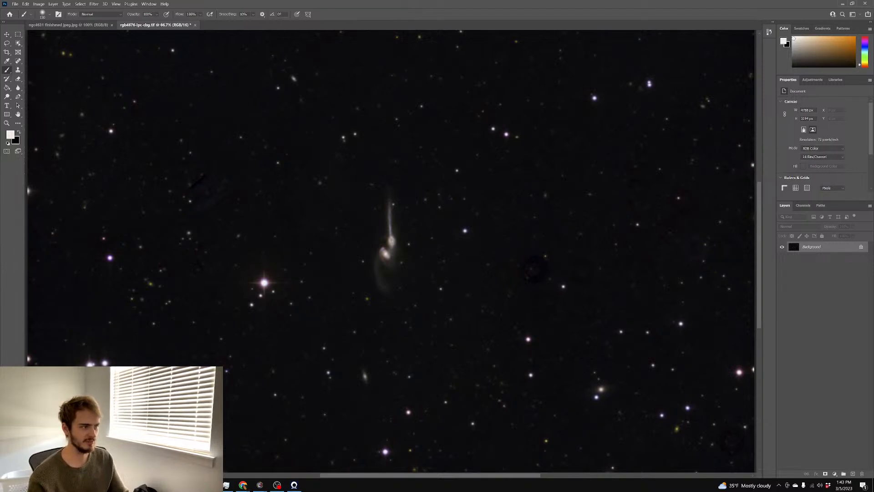
click(19, 69)
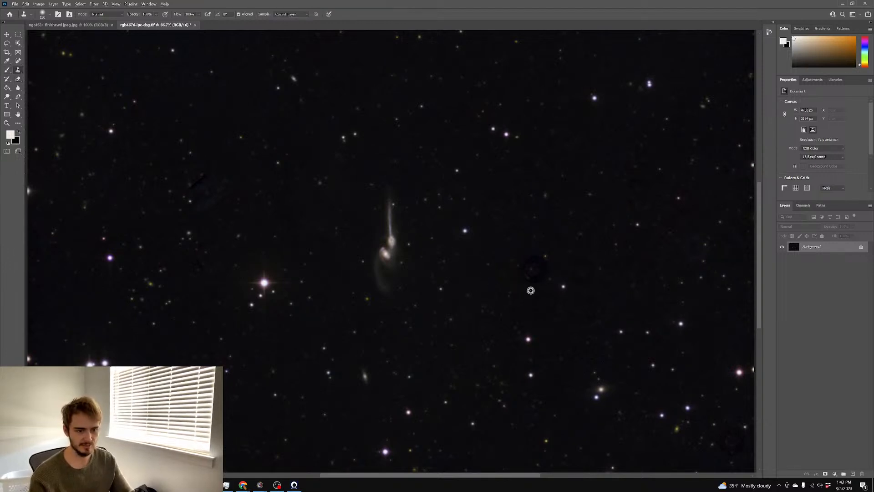
alt+click(510, 287)
mouse_move(530, 279)
mouse_down()
mouse_move(537, 260)
mouse_move(527, 270)
mouse_up()
mouse_move(527, 300)
mouse_down()
mouse_move(545, 264)
mouse_move(546, 272)
mouse_up()
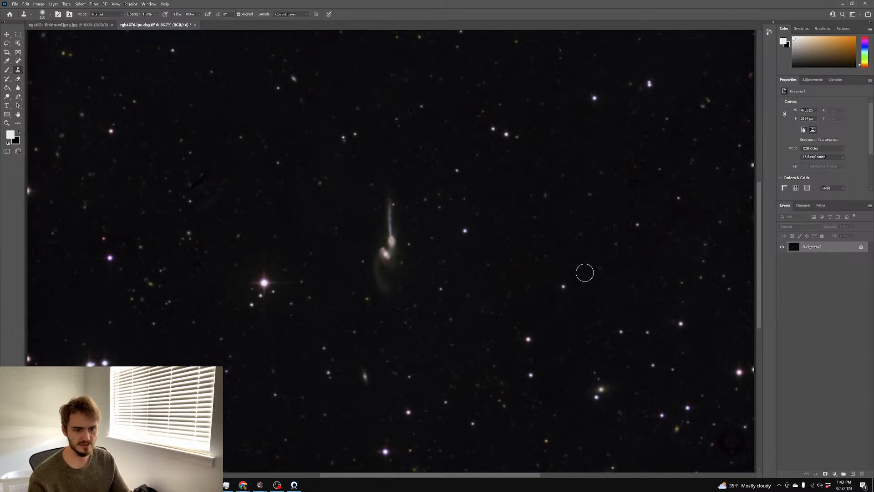
mouse_move(586, 282)
mouse_down()
mouse_move(610, 289)
mouse_move(586, 283)
mouse_move(573, 271)
mouse_up()
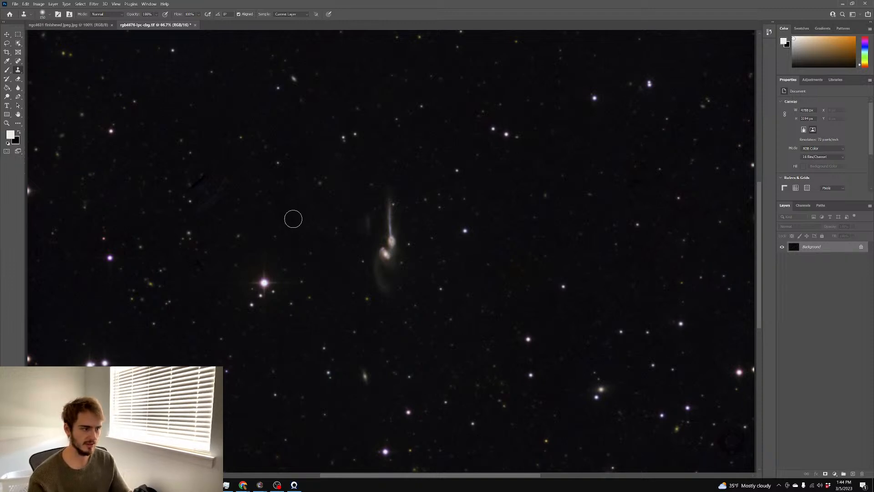
mouse_move(228, 199)
mouse_down()
mouse_move(199, 210)
mouse_move(228, 201)
mouse_move(224, 170)
mouse_move(188, 194)
mouse_up()
Pan around the canvas to inspect the NGC 4676 star field
scroll(135, 193, up, 2)
scroll(159, 194, left, 2)
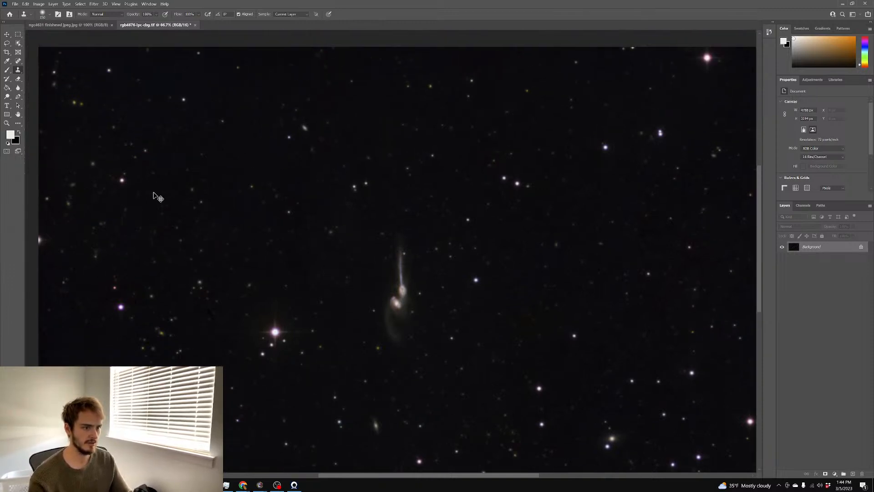
scroll(246, 271, down, 2)
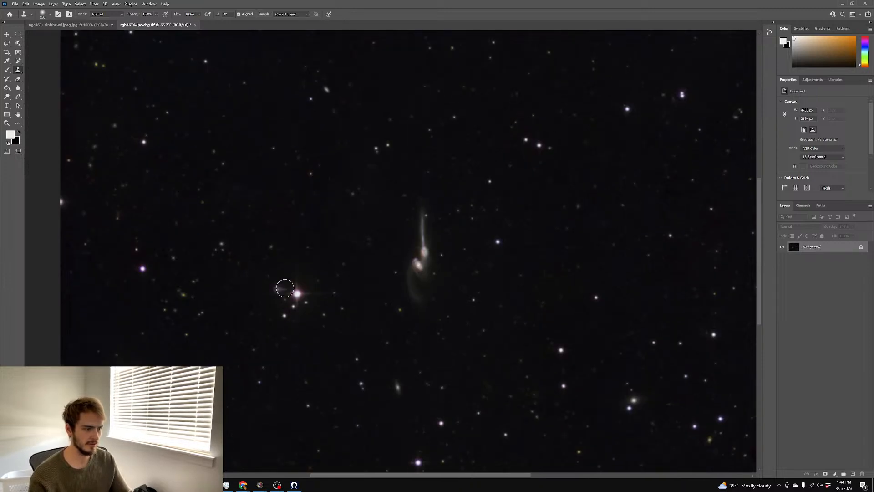
scroll(273, 286, down, 2)
scroll(262, 282, down, 1)
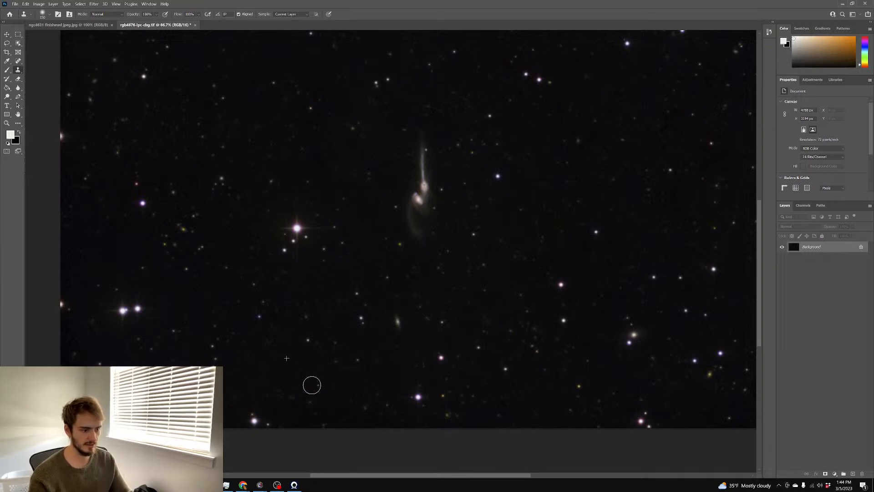
scroll(386, 367, right, 1)
scroll(385, 367, right, 2)
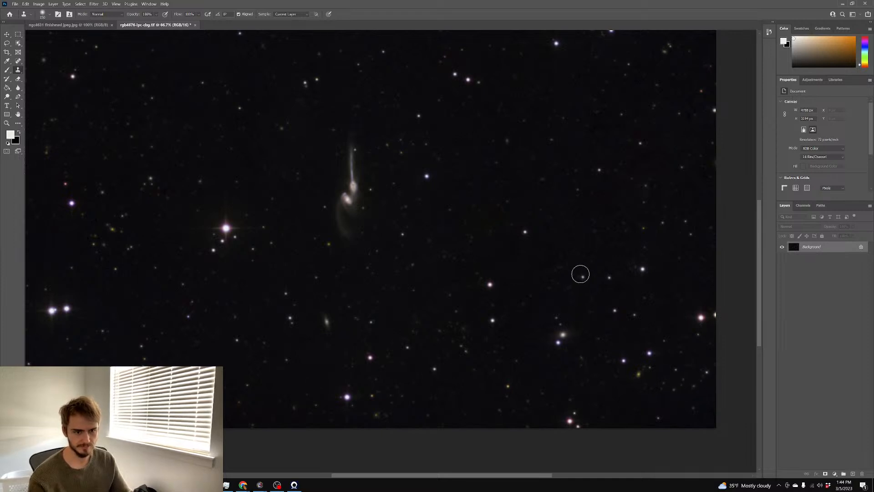
scroll(581, 274, up, 1)
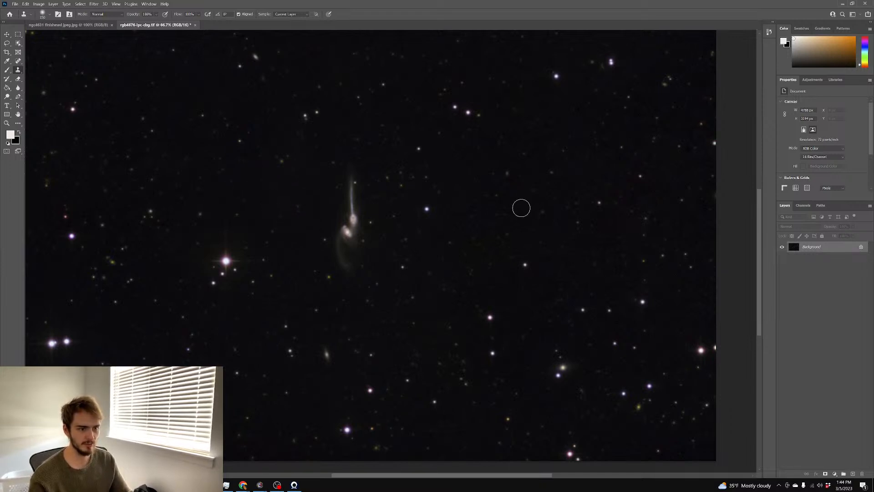
scroll(512, 201, up, 1)
scroll(647, 216, up, 1)
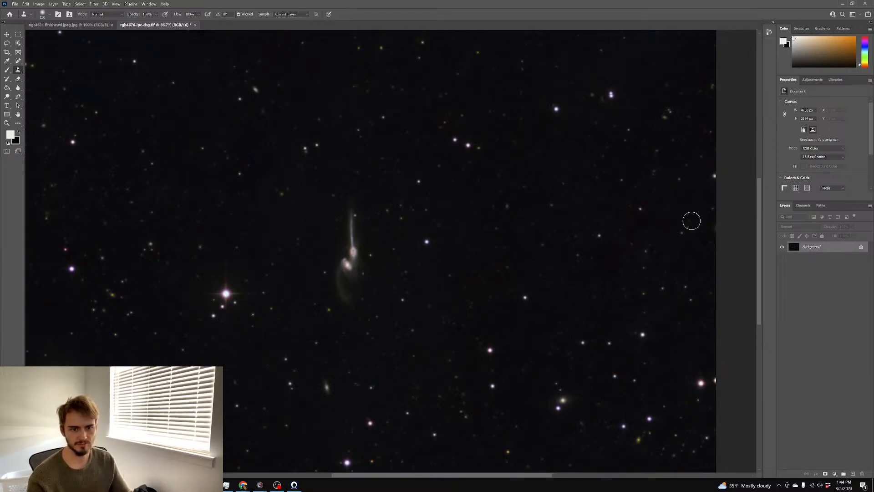
scroll(678, 174, up, 3)
scroll(677, 175, up, 1)
scroll(646, 175, down, 3)
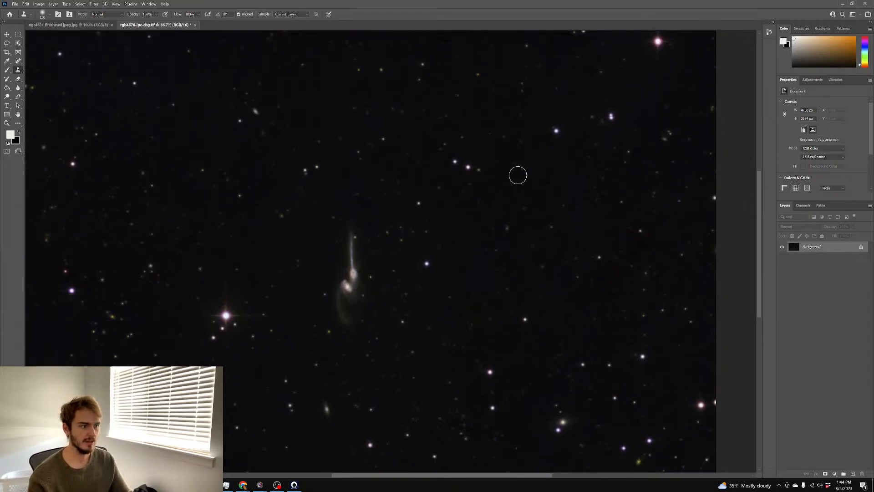
scroll(511, 171, right, 2)
scroll(511, 171, left, 2)
scroll(509, 167, left, 2)
scroll(508, 167, down, 5)
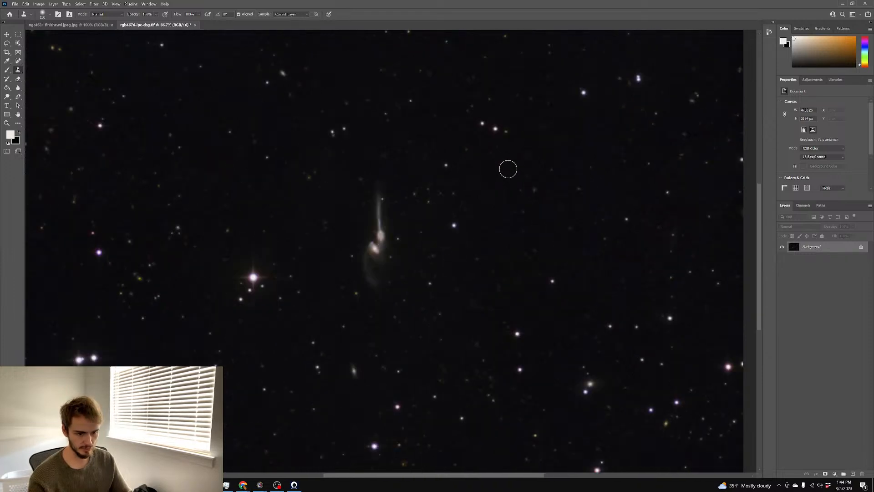
scroll(592, 207, up, 1)
scroll(595, 206, left, 2)
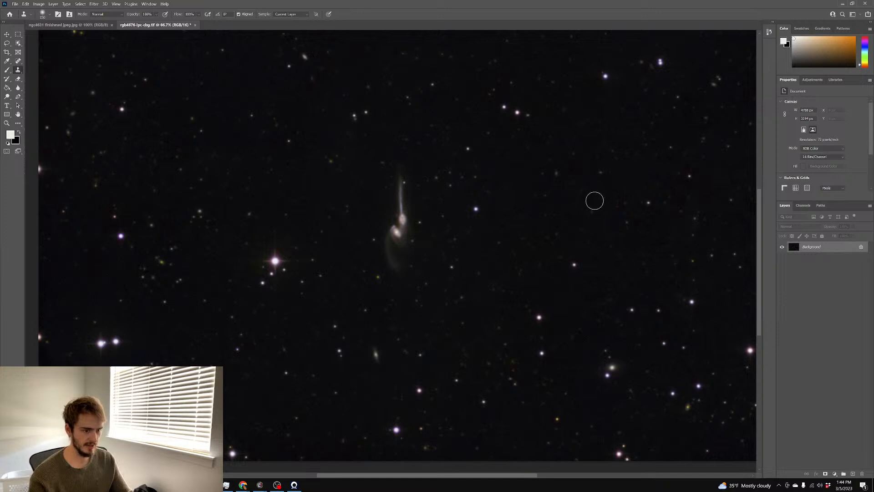
scroll(596, 203, up, 2)
scroll(600, 204, up, 2)
scroll(597, 200, down, 4)
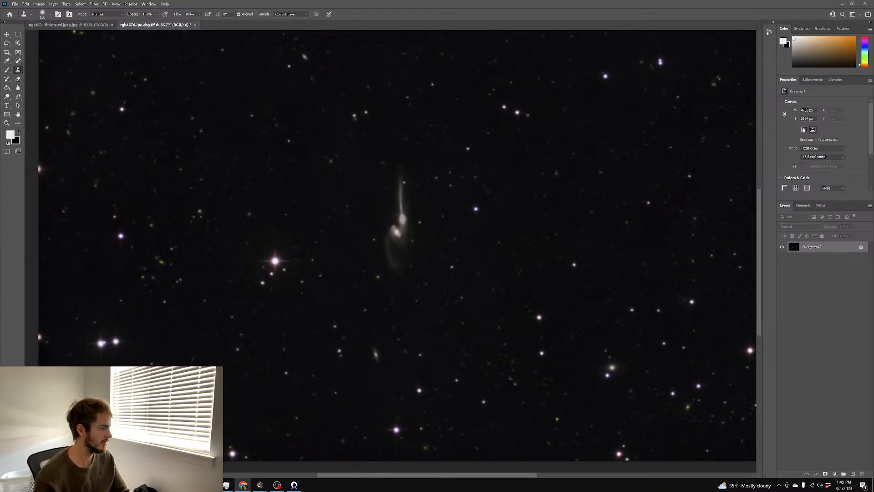
scroll(465, 230, up, 5)
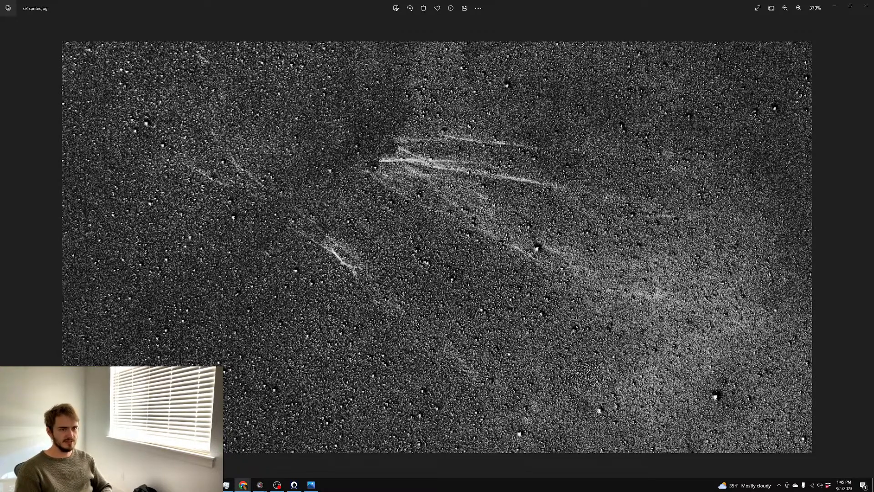
Zoom in and out on o3 sprites.jpg to examine the faint sprite filaments
scroll(300, 171, down, 5)
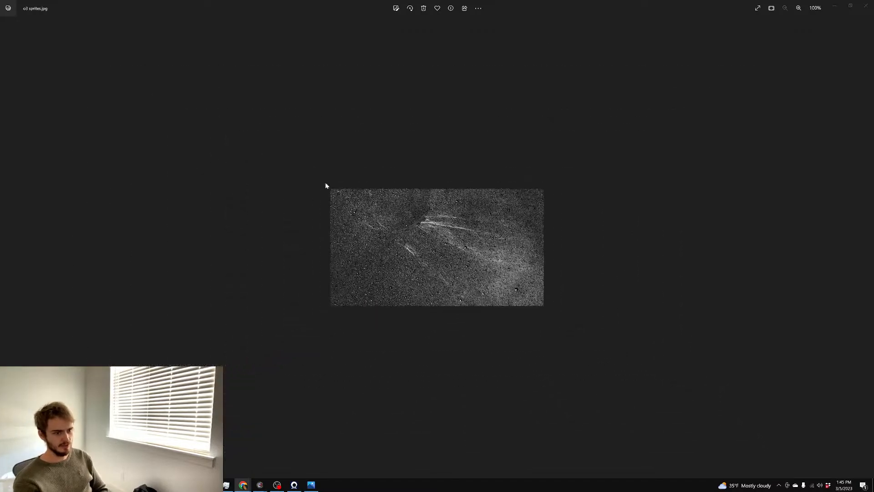
scroll(323, 189, up, 4)
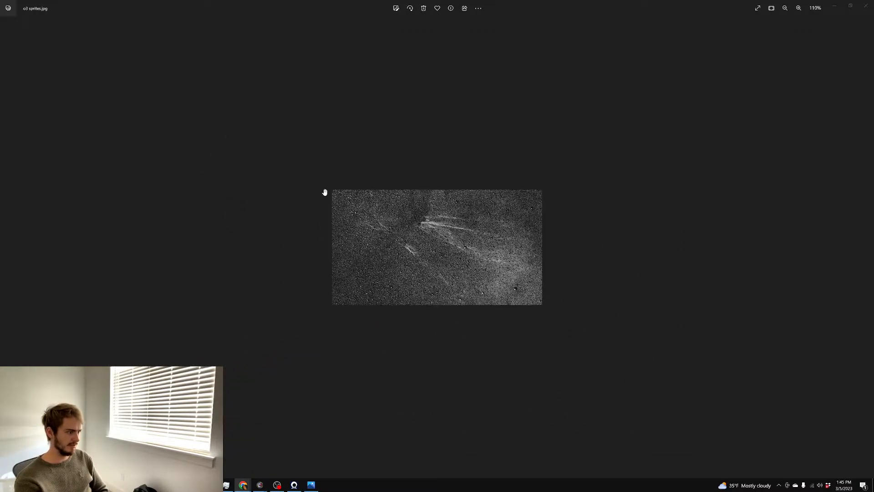
scroll(321, 192, up, 10)
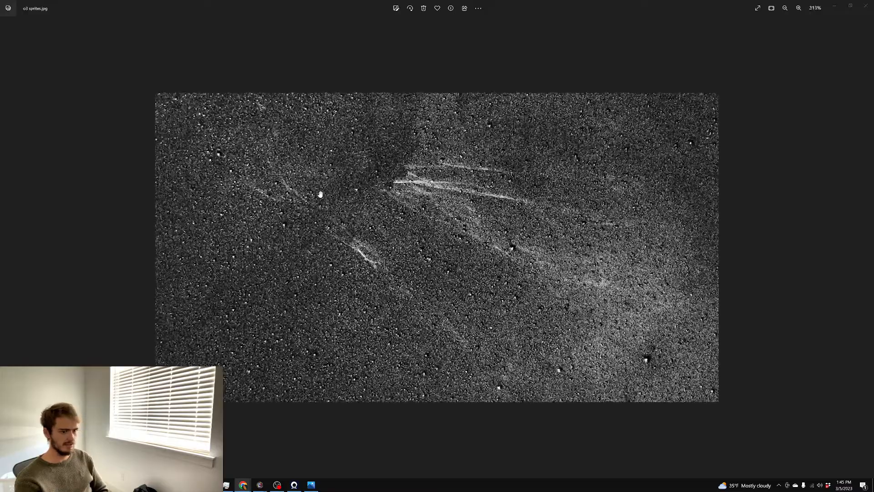
scroll(320, 201, down, 5)
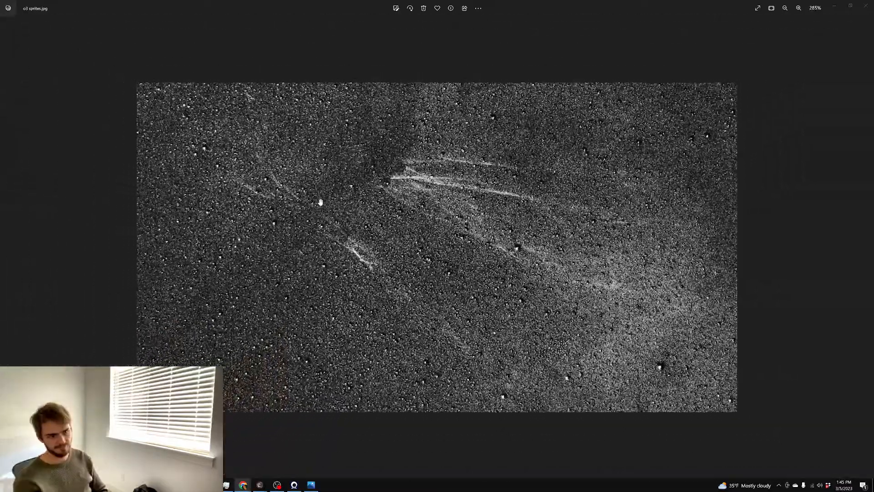
scroll(408, 207, up, 3)
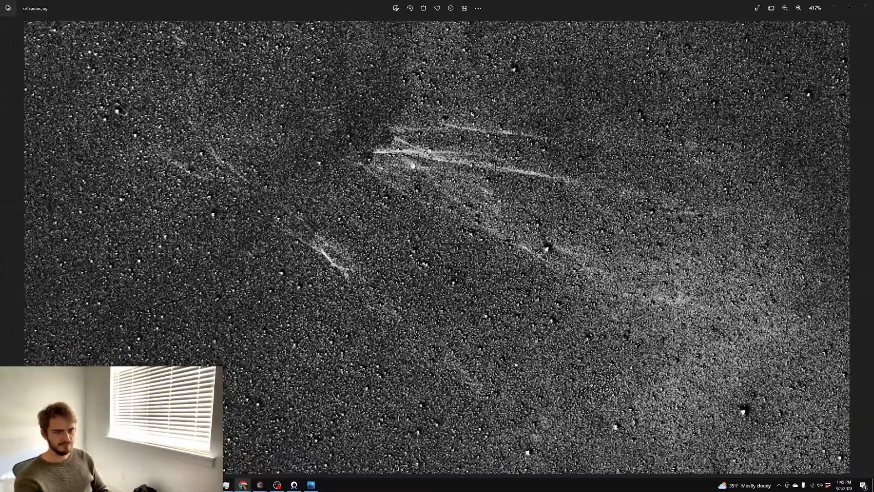
scroll(531, 184, down, 3)
Zoom on the sprite streaks once more, then minimize Windows Photos to reveal Photoshop
click(493, 189)
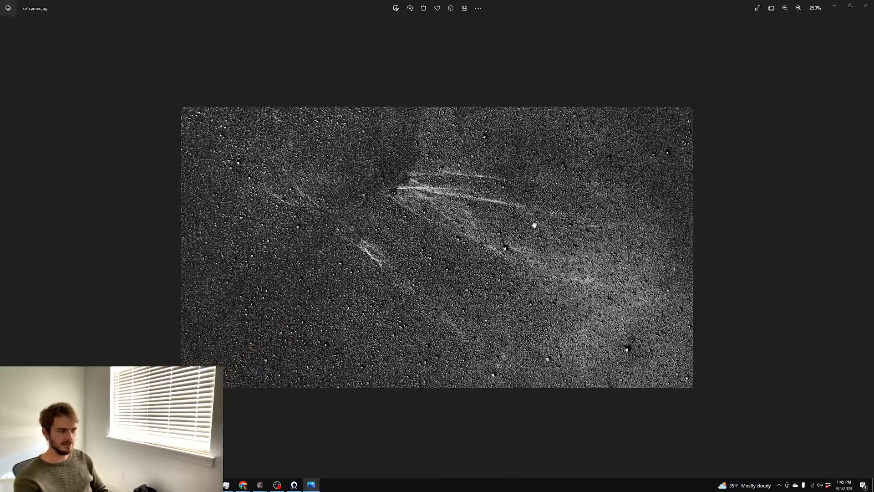
scroll(470, 204, up, 2)
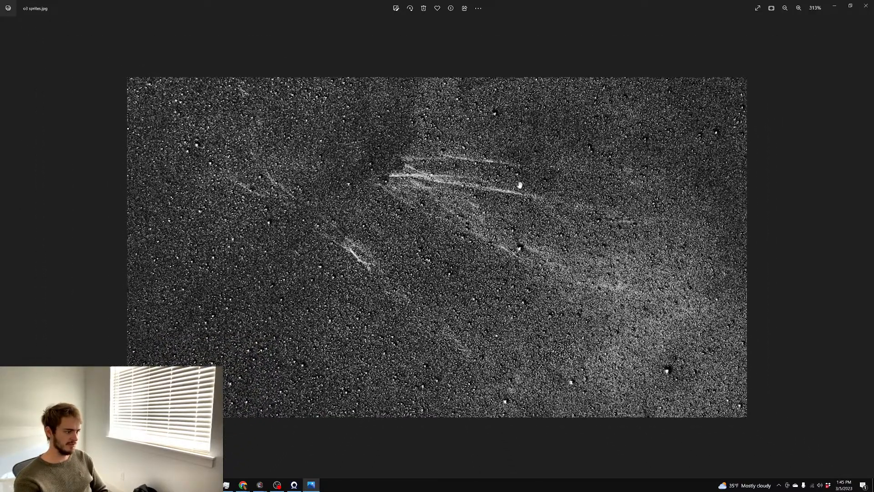
scroll(510, 183, up, 5)
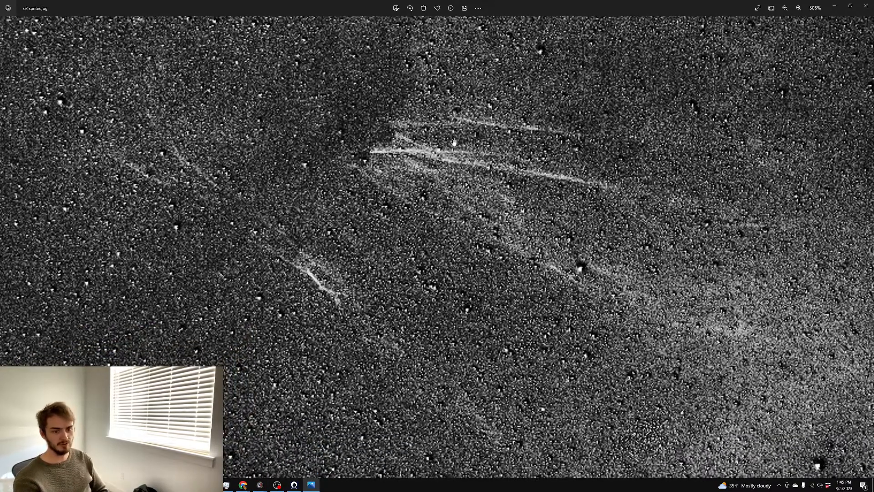
scroll(449, 137, down, 2)
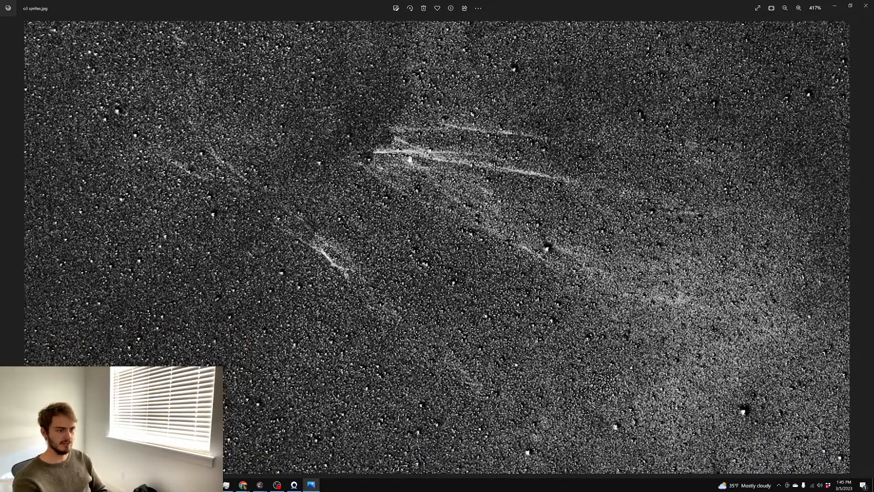
scroll(410, 158, down, 1)
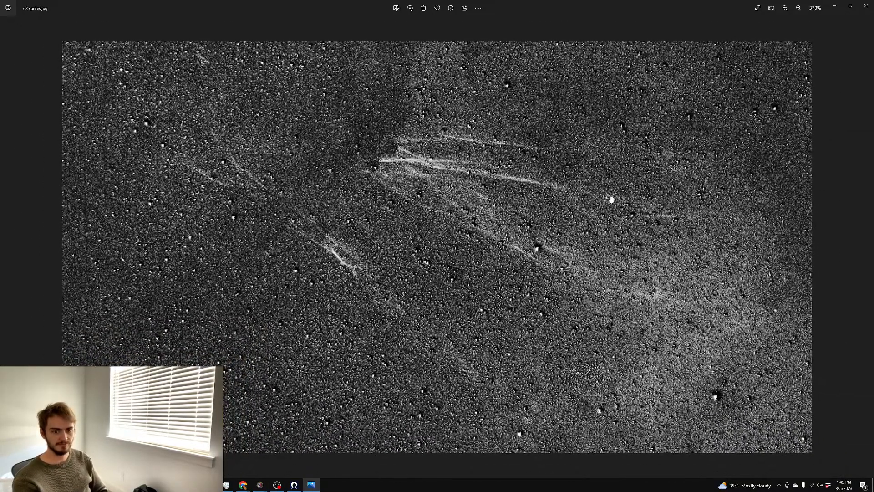
scroll(462, 262, up, 1)
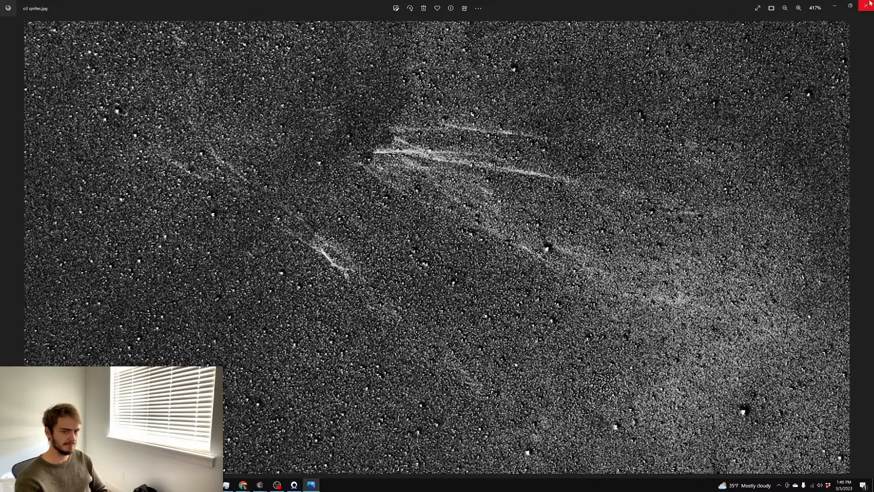
click(837, 8)
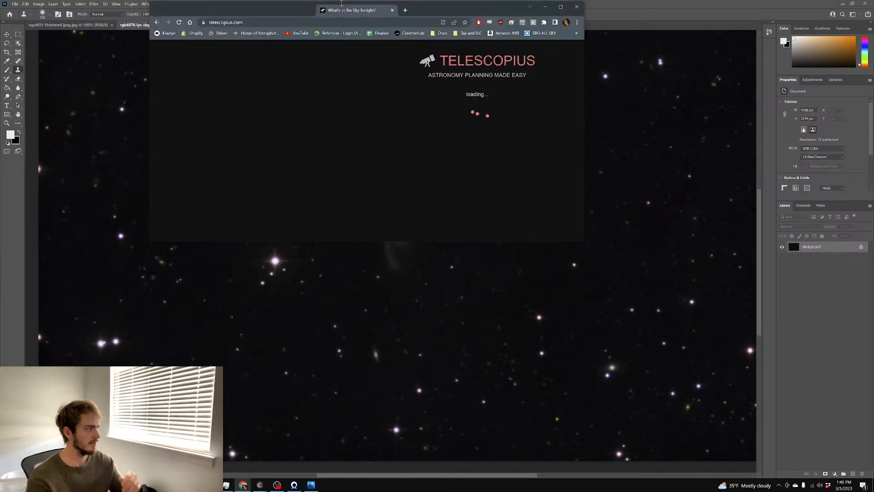
Give Telescopius its own maximized window and search for 'ngc 1407'
drag(369, 51, 371, 11)
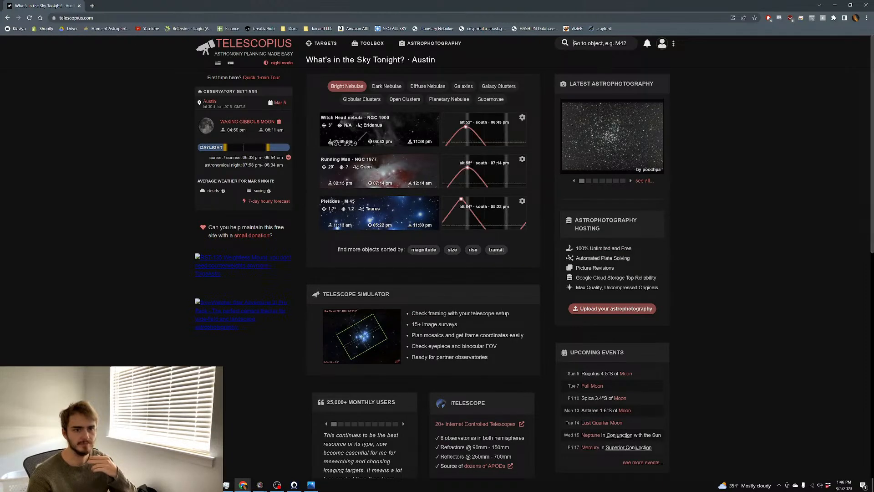
click(606, 43)
text(ngc 1407)
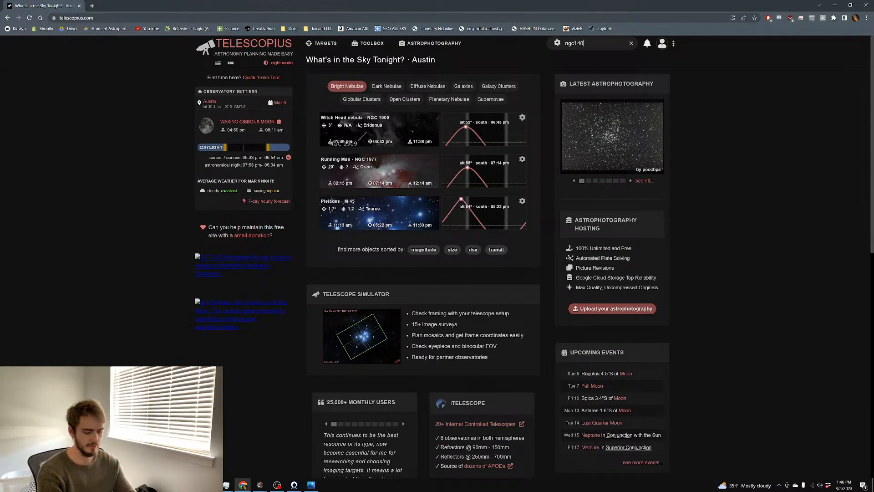
key(Return)
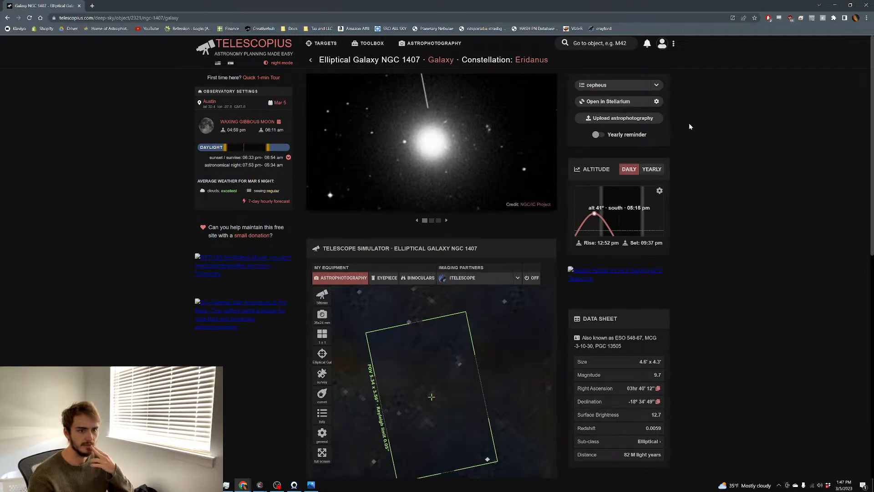
Frame NGC 1407 with the RCOS 16-inch 3658 mm telescope, then minimize Chrome
scroll(687, 126, down, 2)
click(322, 192)
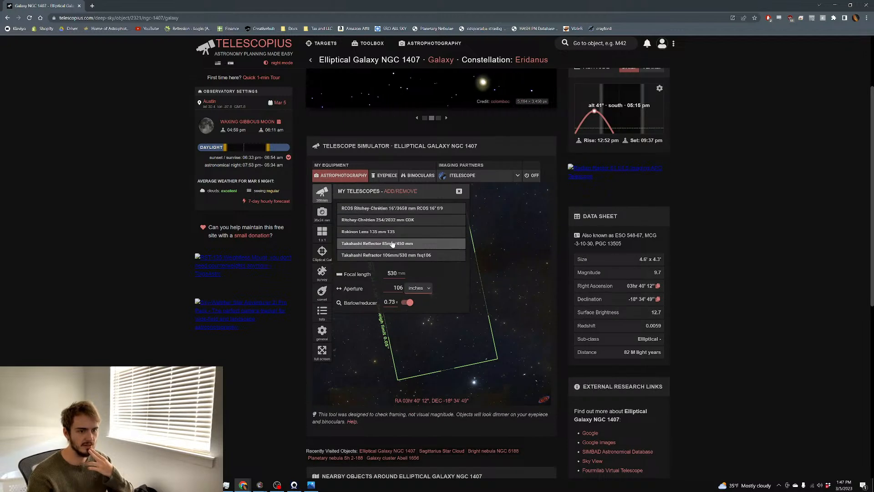
click(423, 213)
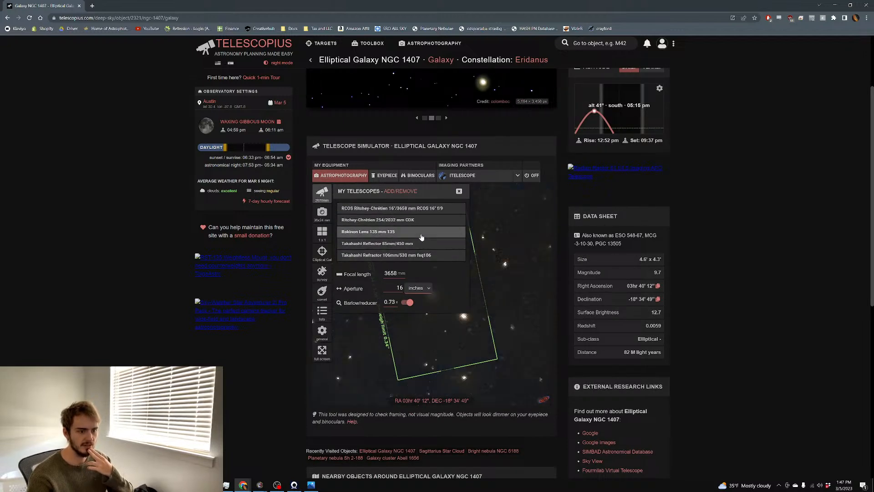
drag(488, 294, 522, 371)
drag(461, 355, 413, 280)
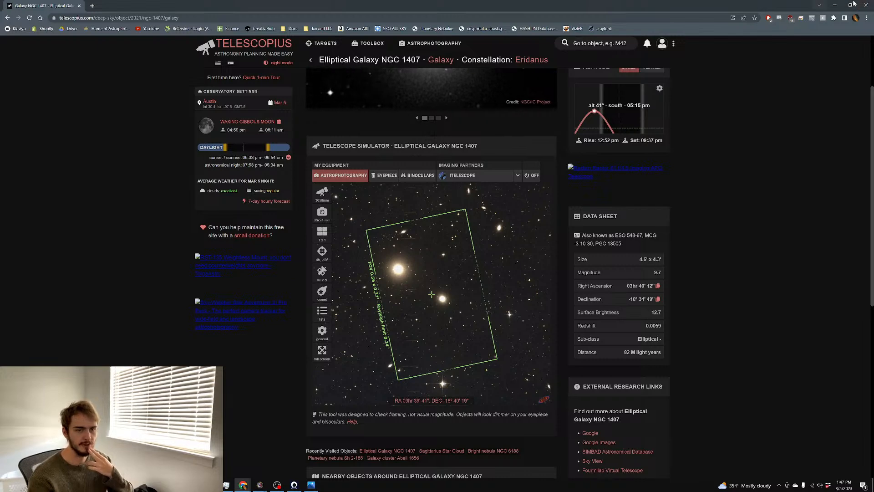
click(835, 5)
scroll(346, 183, up, 1)
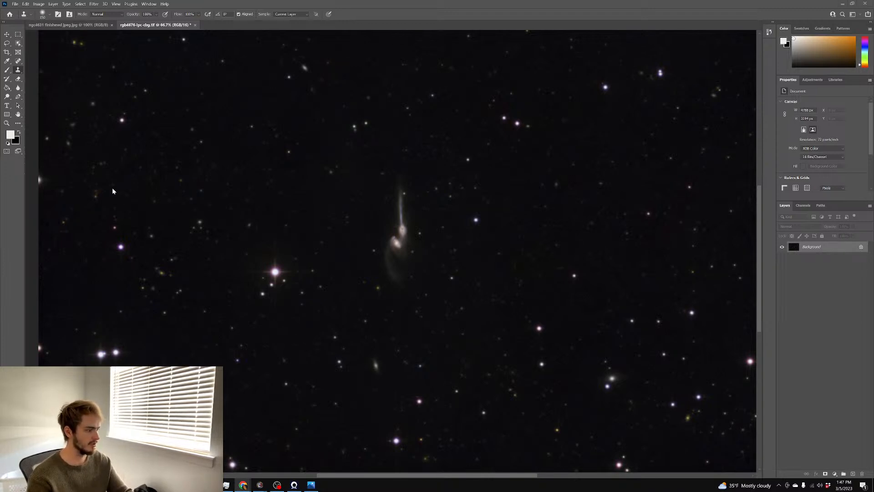
Zoom in on the galaxy pair and duplicate it onto Layer 1 in Color blend mode
scroll(220, 210, down, 2)
scroll(511, 358, up, 2)
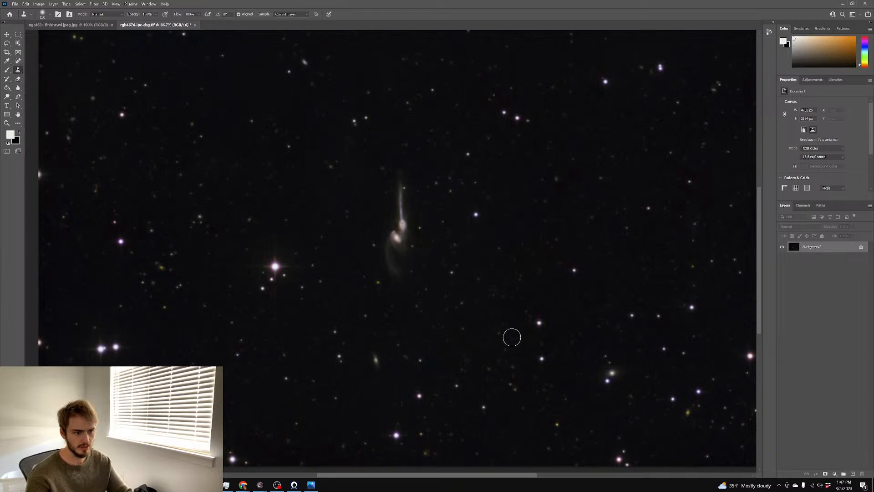
key(ctrl+plus)
key(ctrl+plus)
key(ctrl+plus)
key(ctrl+plus)
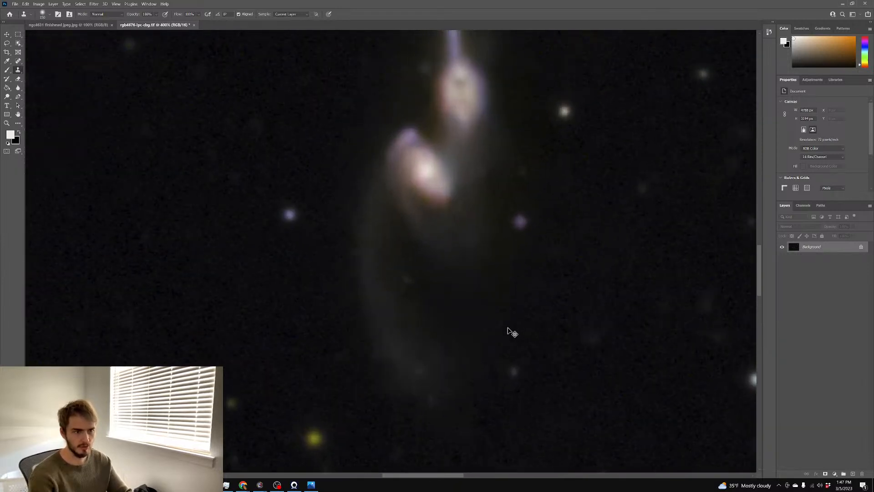
scroll(519, 324, up, 5)
scroll(520, 321, right, 3)
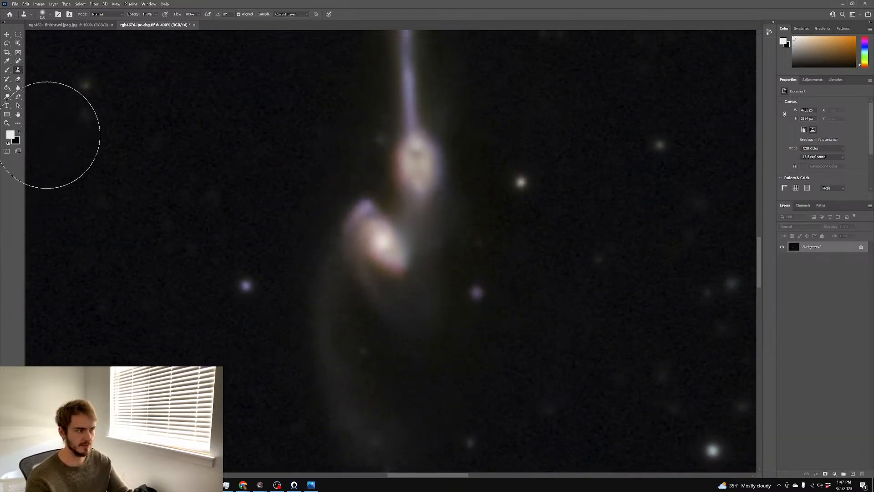
key(ctrl+j)
click(800, 226)
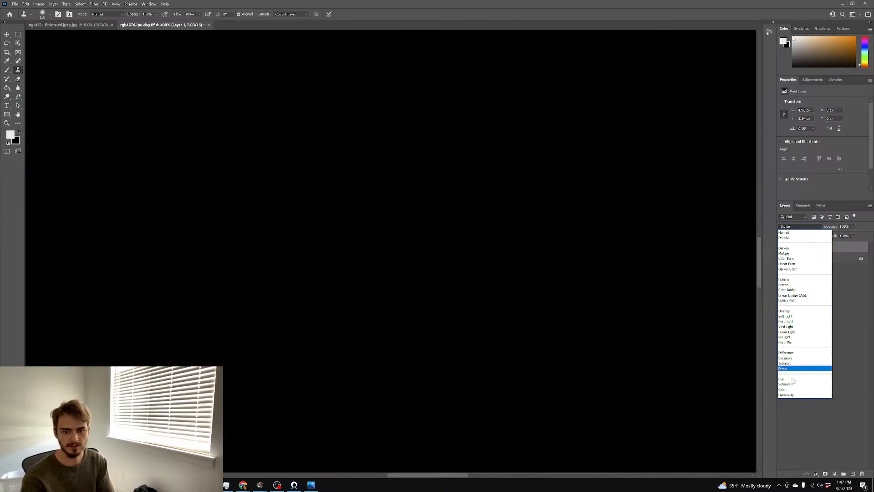
click(792, 389)
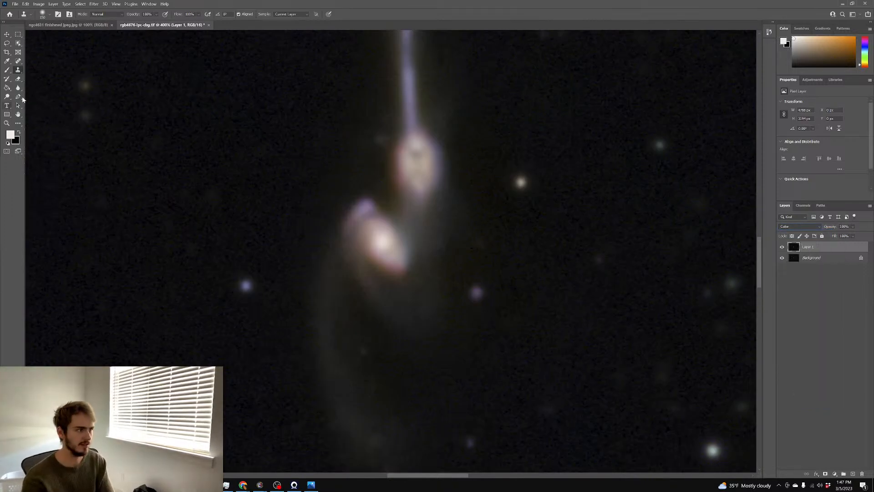
With an 18-px brush at 50% opacity, paint sampled pink, purple, beige and orange tones onto the cores and tail
click(7, 69)
mouse_move(387, 266)
mouse_down()
mouse_move(297, 271)
mouse_move(315, 269)
mouse_up()
key(5)
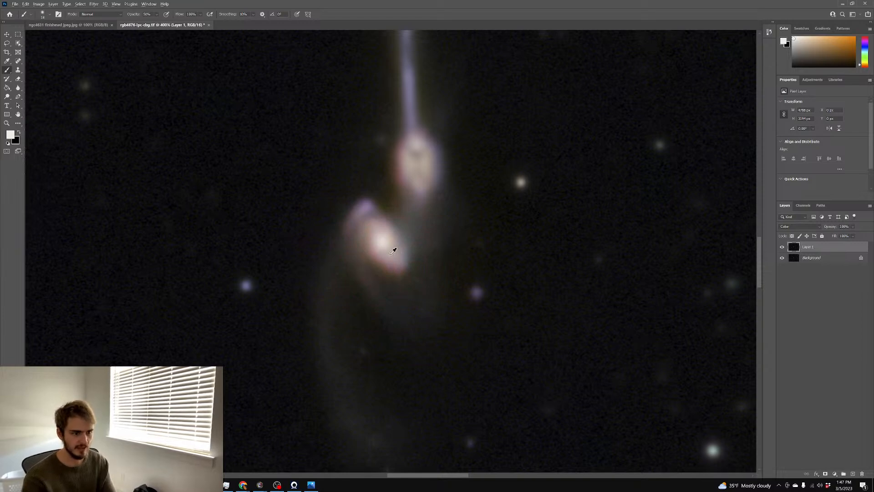
alt+click(383, 256)
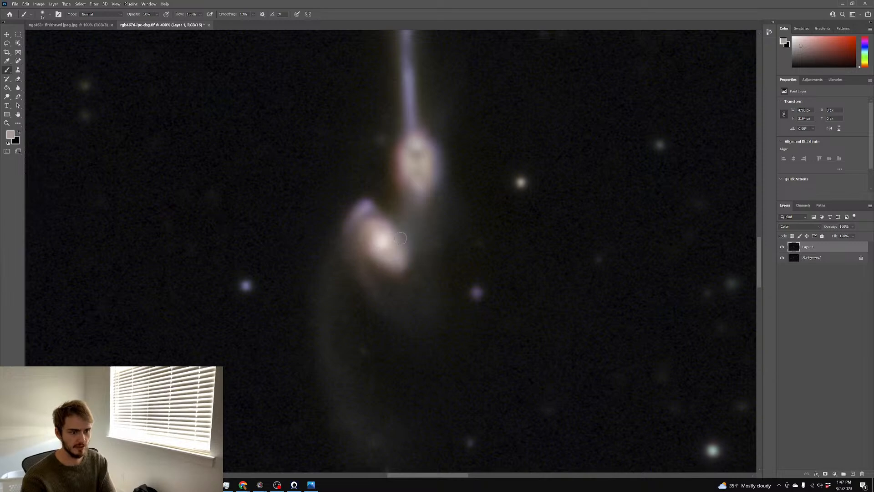
alt+click(362, 210)
scroll(453, 179, up, 1)
alt+click(401, 202)
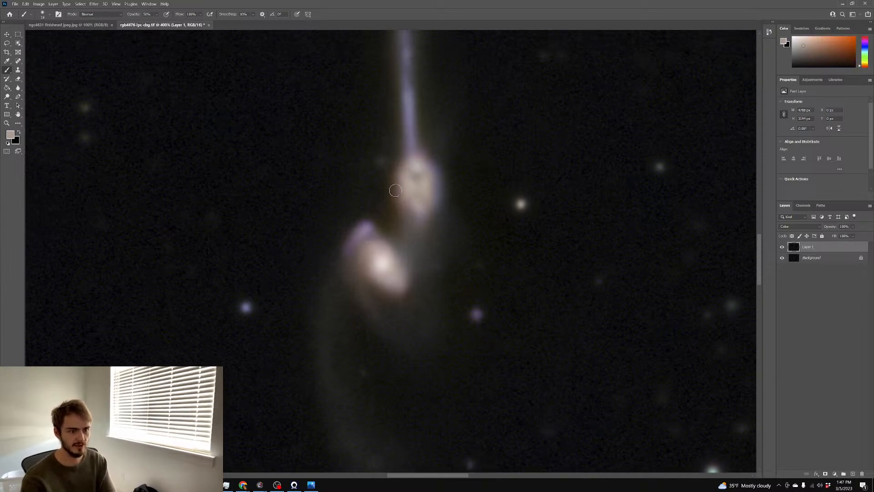
alt+click(413, 145)
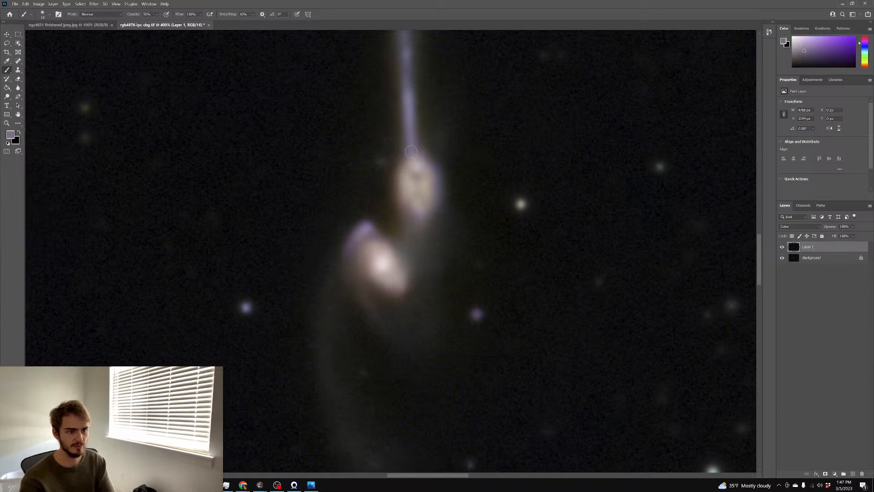
alt+click(430, 163)
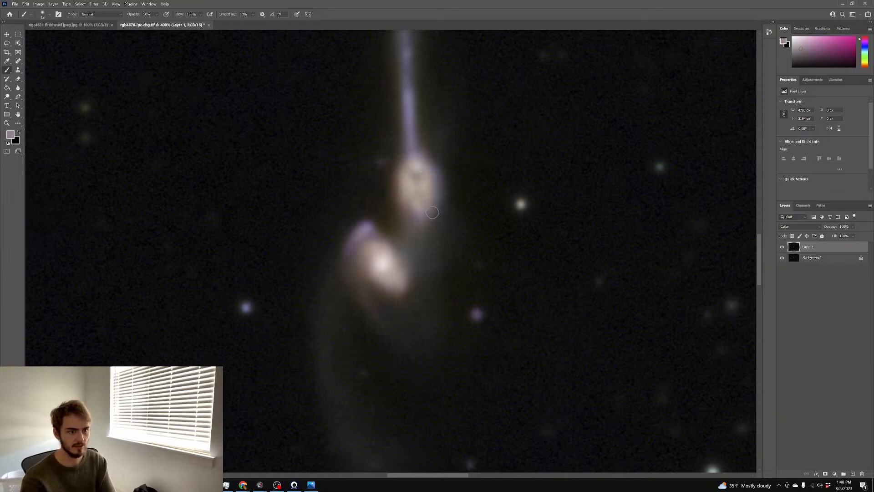
alt+click(408, 180)
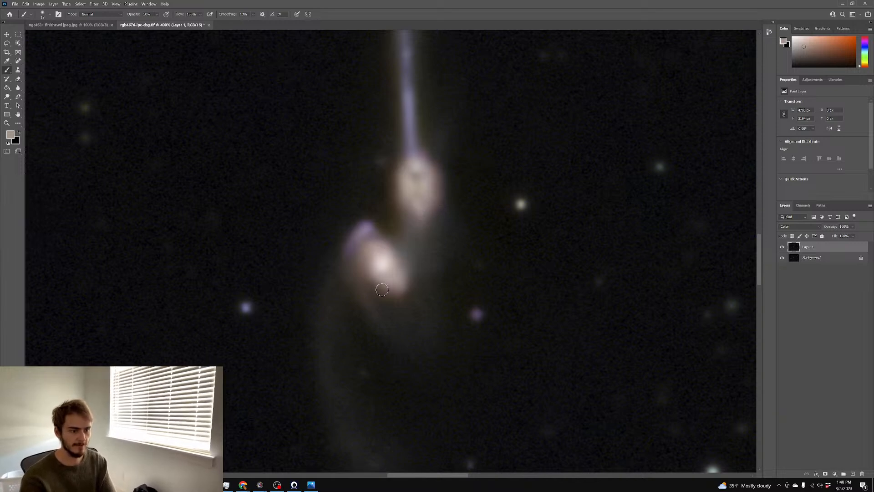
alt+click(391, 278)
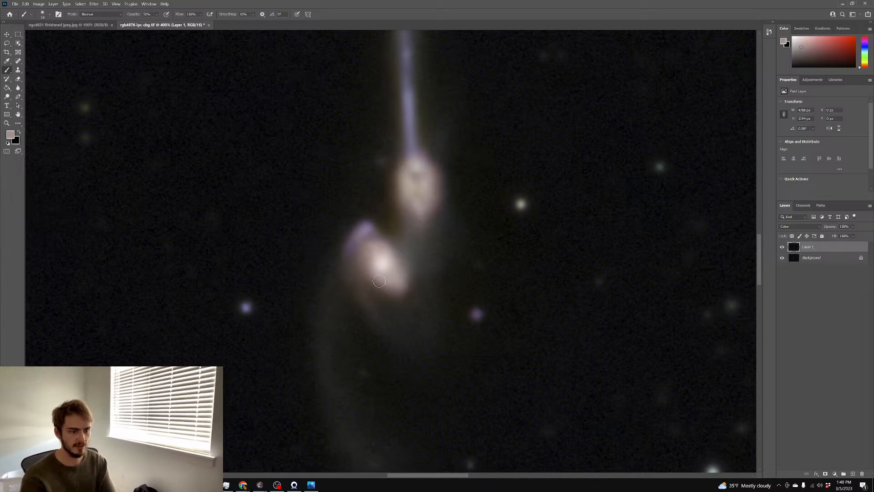
scroll(507, 228, down, 1)
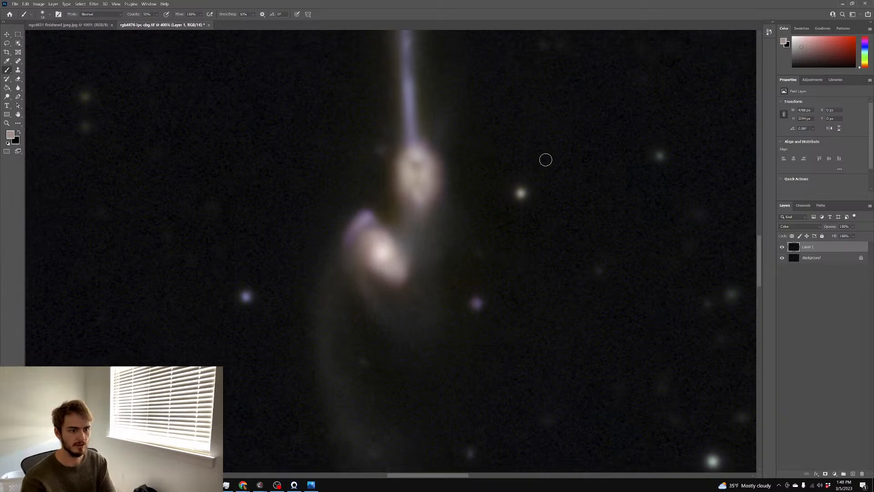
Set the view to 66.7%, flatten the image, and duplicate it onto a new layer
key(ctrl+1)
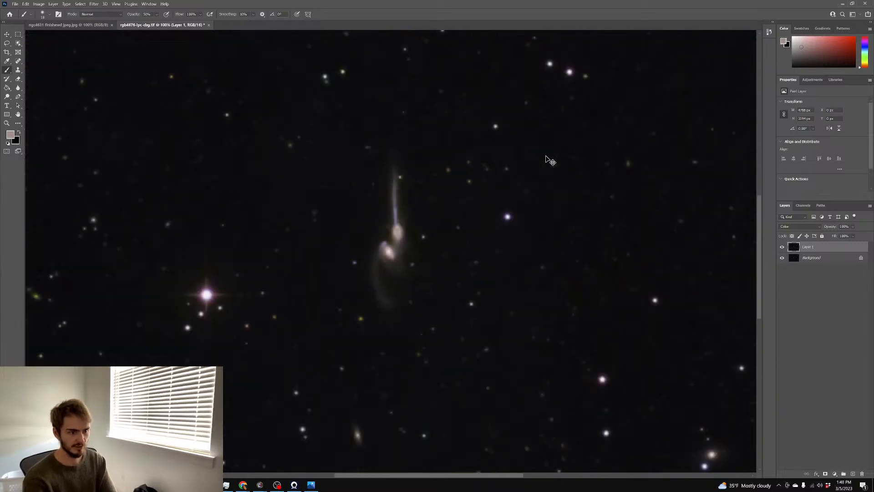
key(ctrl+minus)
key(ctrl+minus)
key(ctrl+plus)
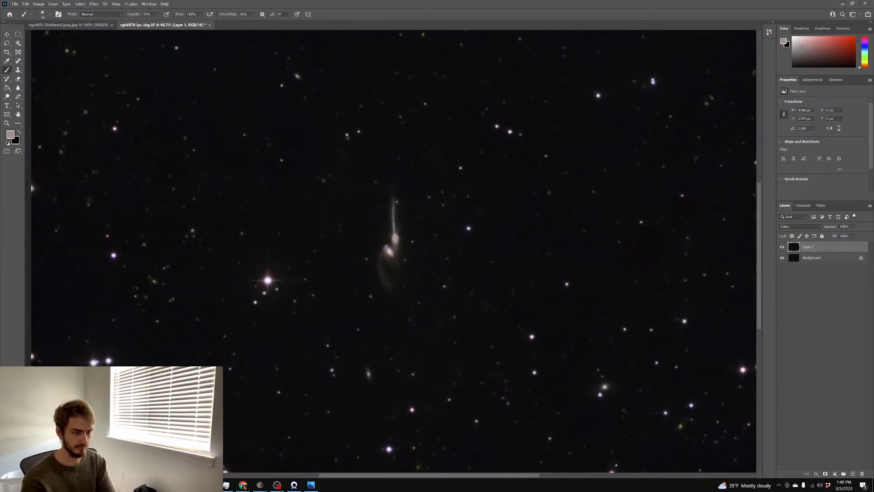
scroll(373, 166, down, 2)
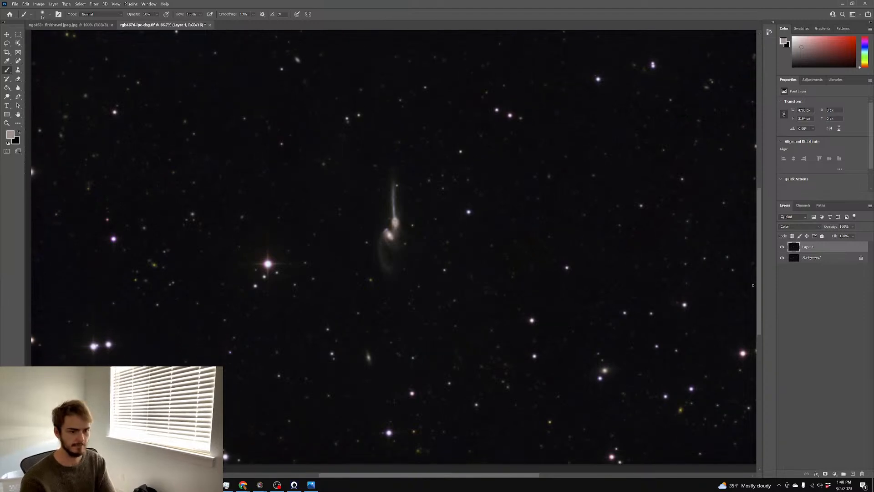
right_click(823, 260)
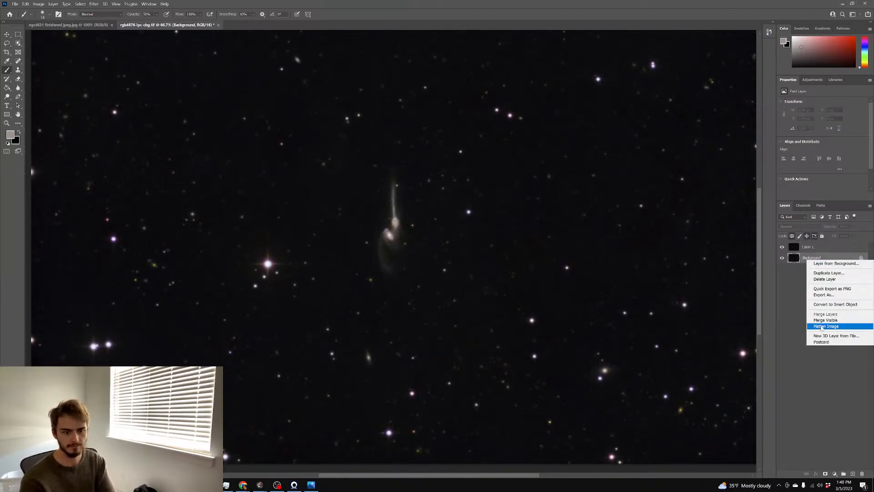
click(829, 327)
key(ctrl+j)
Apply a Curves adjustment raising the black point to 15 to darken the sky
key(ctrl+m)
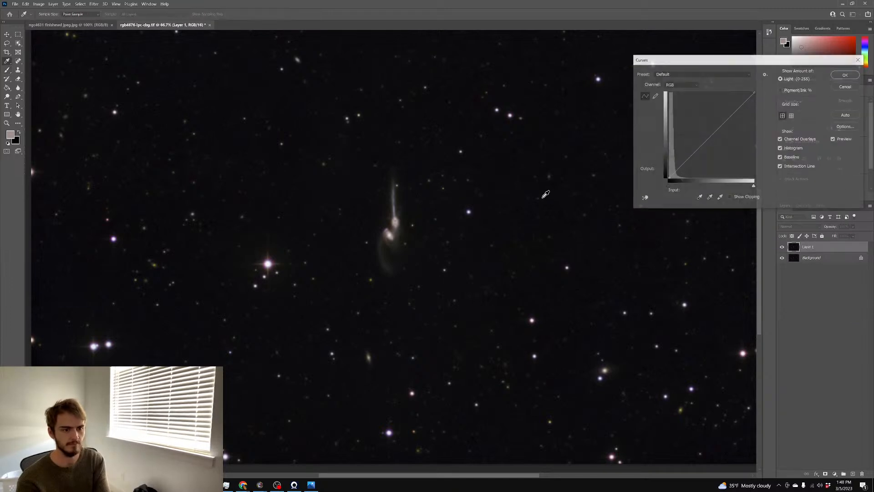
drag(670, 188, 670, 189)
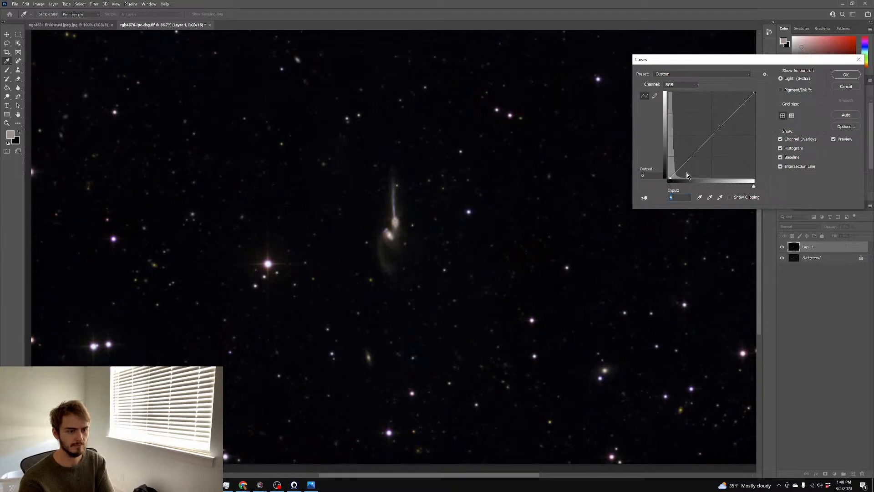
click(852, 87)
key(b)
Apply a second Curves adjustment bending the curve down to darken the image
scroll(580, 178, up, 1)
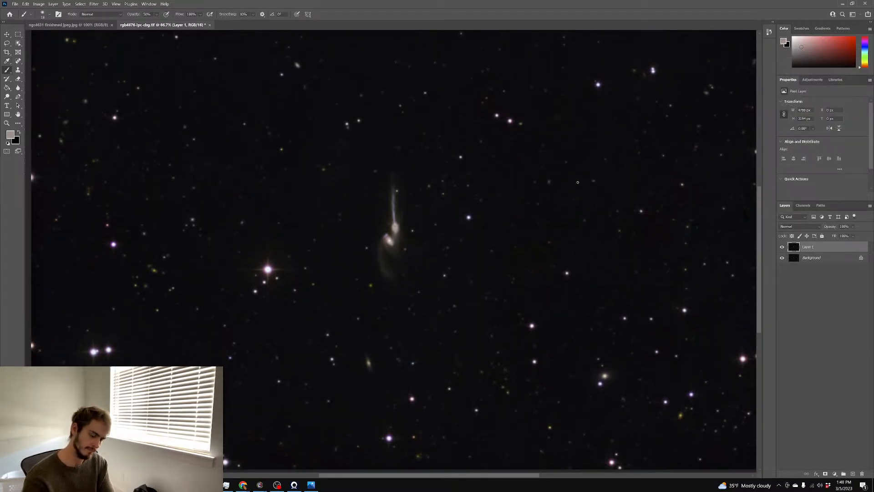
key(ctrl+m)
mouse_move(706, 152)
mouse_down()
mouse_move(722, 157)
mouse_move(715, 147)
mouse_up()
click(853, 88)
key(b)
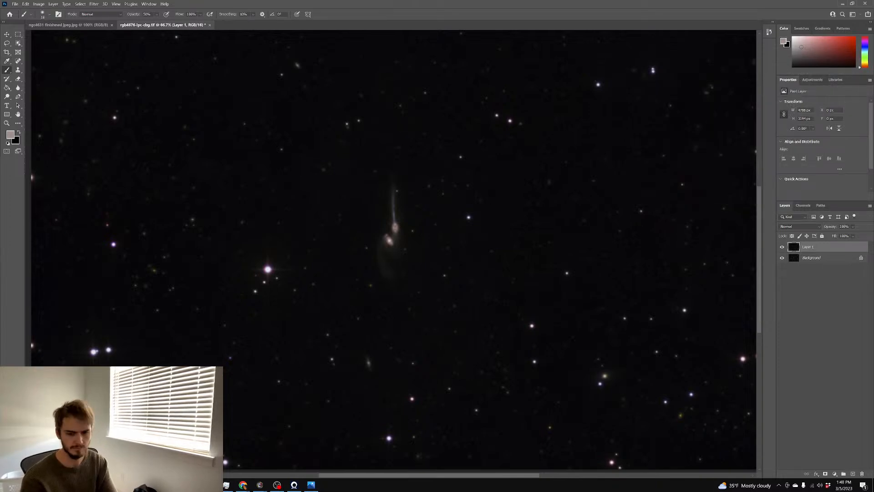
Add a layer mask to Layer 1 and paint black around the galaxy with a large brush
click(825, 473)
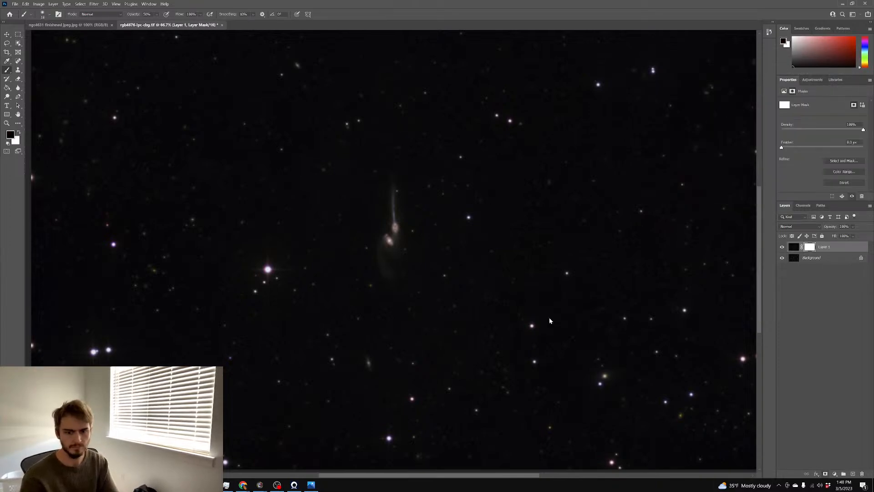
drag(306, 170, 361, 172)
drag(402, 194, 369, 197)
mouse_move(383, 269)
mouse_down()
mouse_move(397, 288)
mouse_move(402, 244)
mouse_move(385, 228)
mouse_move(399, 280)
mouse_move(382, 261)
mouse_move(384, 230)
mouse_move(400, 225)
mouse_move(397, 206)
mouse_move(410, 227)
mouse_up()
Pick an enlarged Spot Healing Brush and target Layer 1's pixels instead of its mask
click(18, 61)
drag(506, 259, 517, 261)
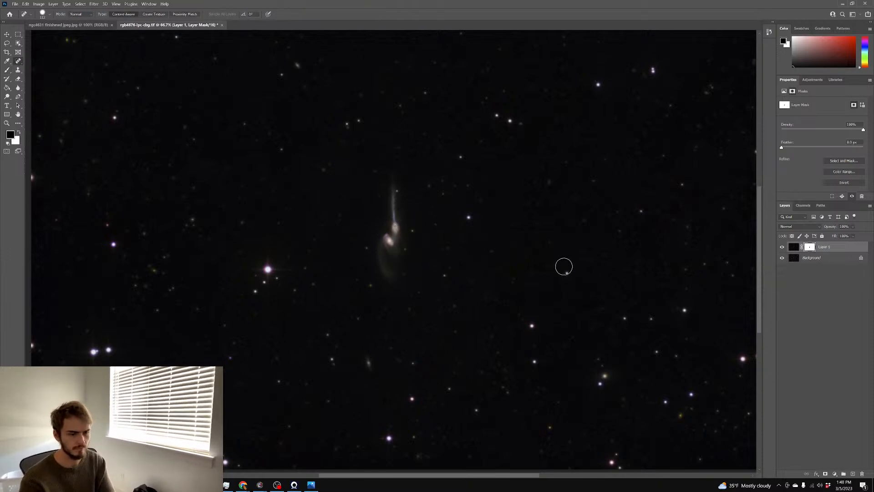
click(794, 247)
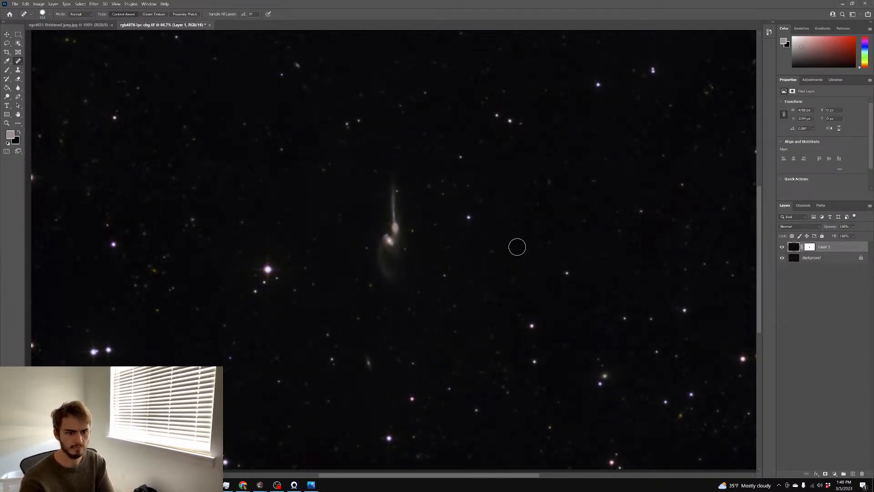
scroll(659, 279, down, 3)
scroll(660, 279, up, 4)
key(ctrl+plus)
key(ctrl+plus)
key(ctrl+plus)
key(ctrl+plus)
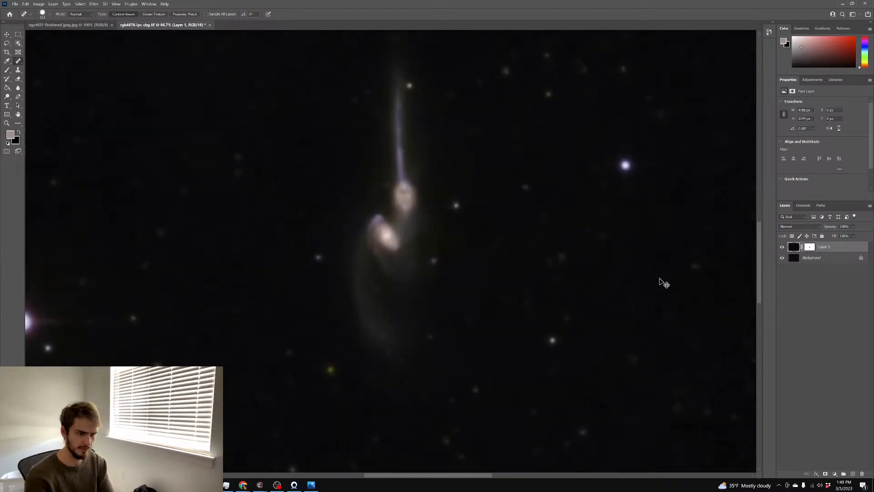
key(ctrl+minus)
key(ctrl+minus)
key(ctrl+minus)
key(ctrl+minus)
scroll(677, 269, down, 2)
Delete Layer 1's mask and raise its curve's shadow and highlight points to brighten it
right_click(809, 249)
click(811, 324)
key(ctrl+m)
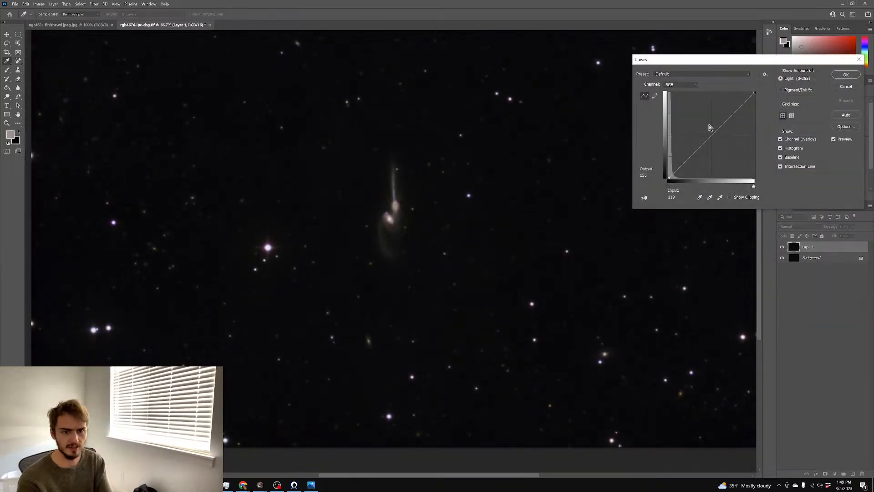
drag(709, 129, 686, 153)
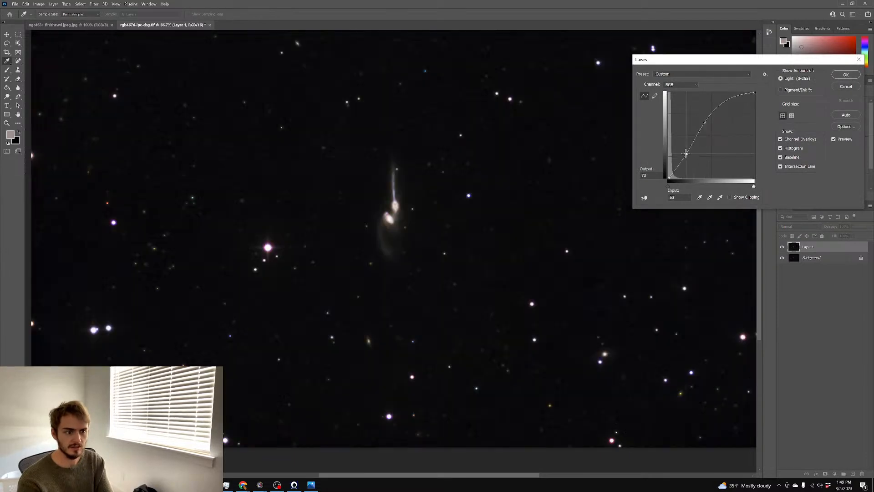
drag(705, 122, 718, 116)
mouse_move(687, 153)
mouse_down()
mouse_move(690, 162)
mouse_move(687, 152)
mouse_up()
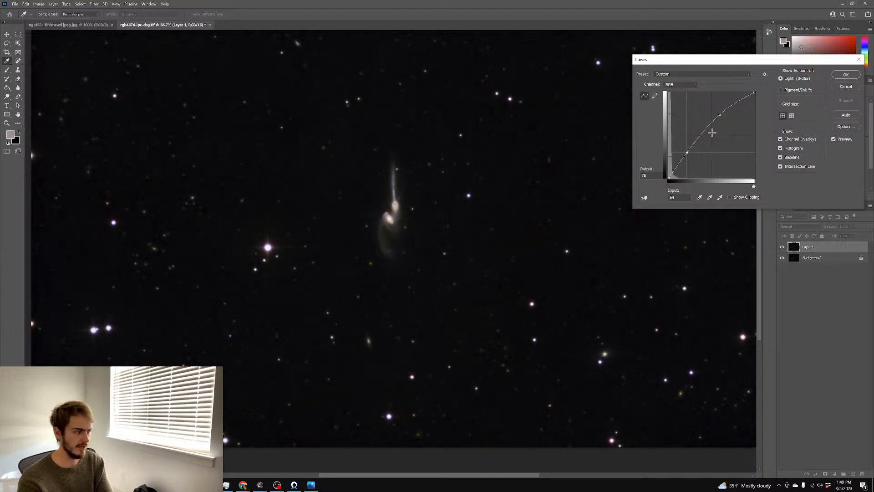
drag(724, 115, 725, 112)
Zoom in and toggle Layer 1's visibility to compare the brightened galaxy pair
key(ctrl+plus)
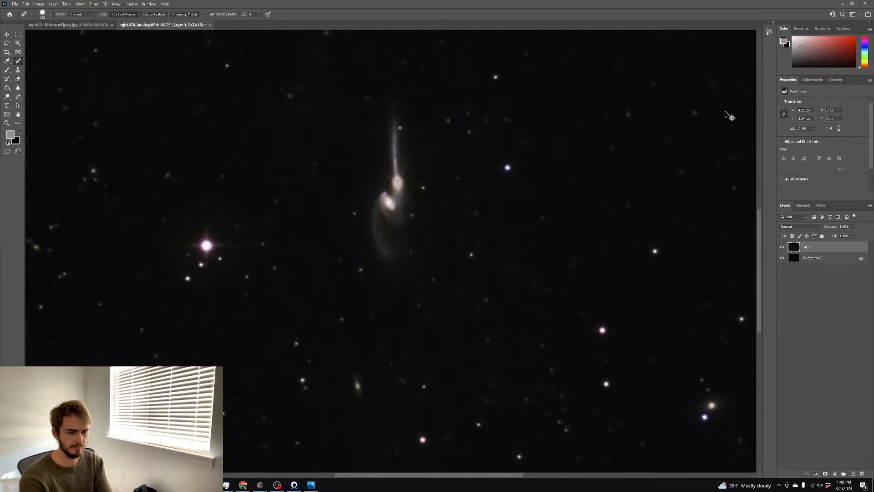
key(ctrl+plus)
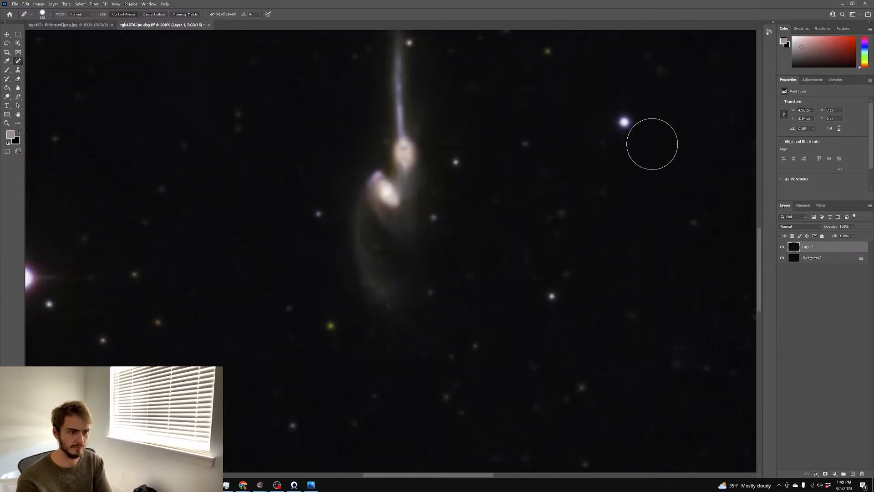
scroll(652, 144, up, 2)
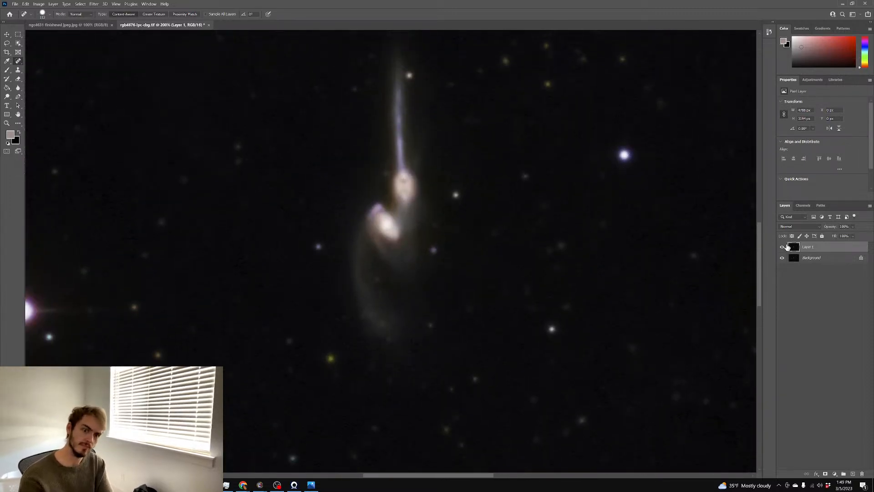
click(783, 247)
click(784, 247)
click(783, 247)
click(784, 248)
click(783, 247)
click(784, 248)
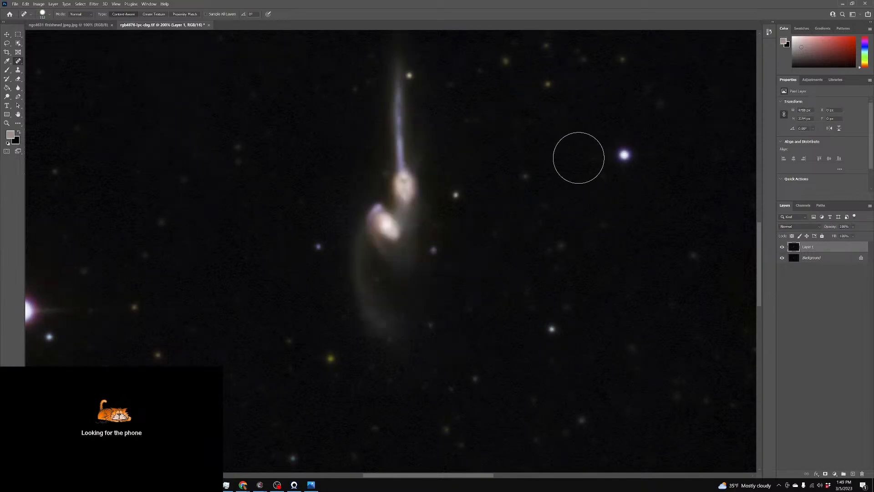
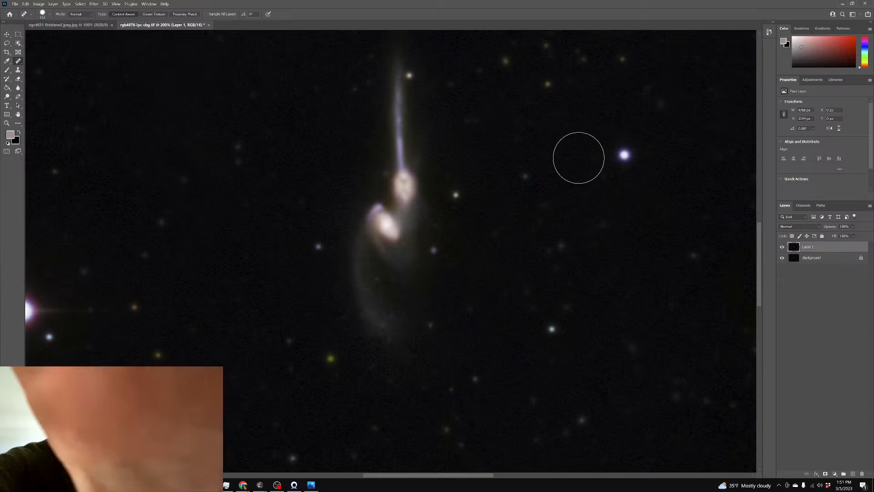
At 66.7% zoom, compare the brightened galaxy with Layer 1 on and off, then flatten into Background
scroll(569, 155, up, 1)
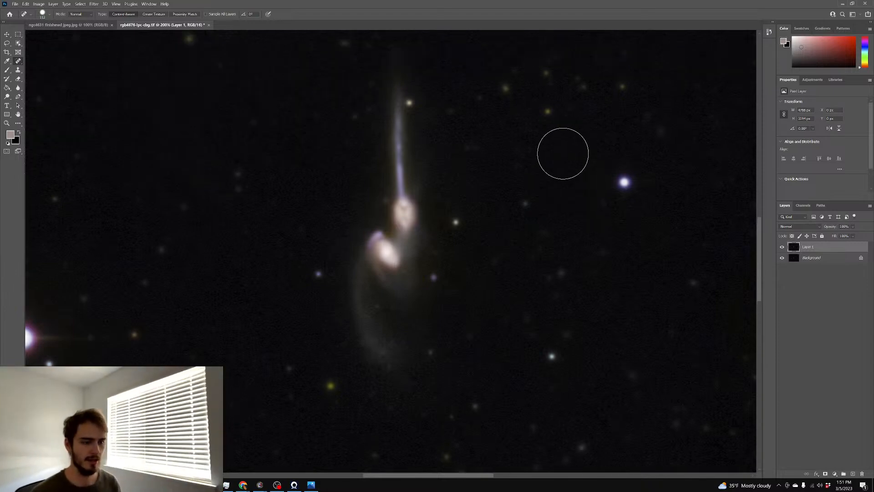
key(ctrl+minus)
key(ctrl+minus)
key(ctrl+minus)
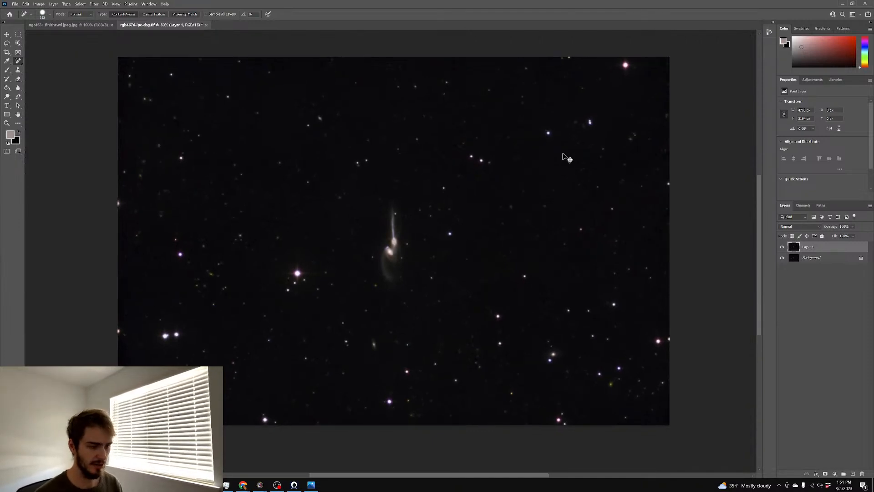
key(ctrl+plus)
scroll(569, 143, down, 1)
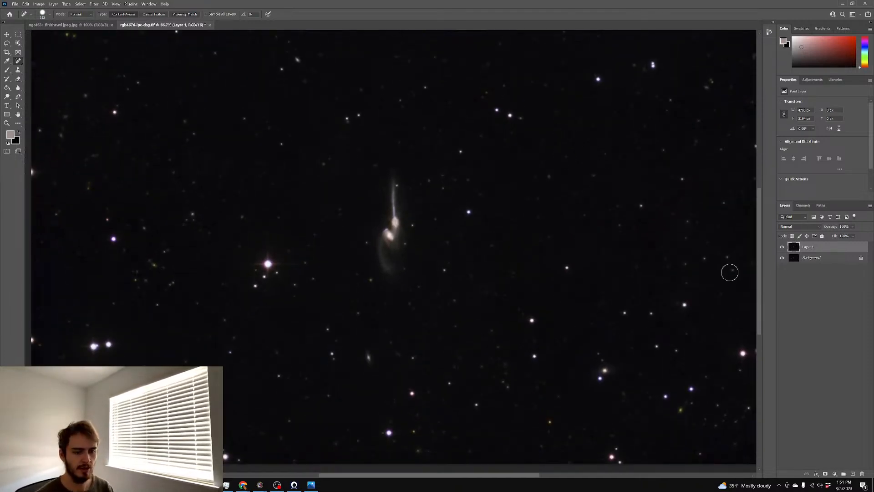
scroll(730, 272, up, 1)
click(782, 247)
click(782, 247)
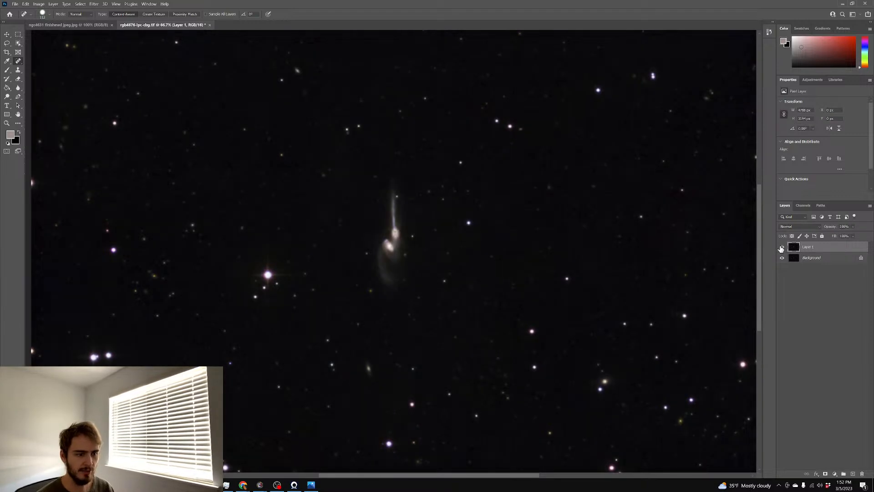
right_click(815, 258)
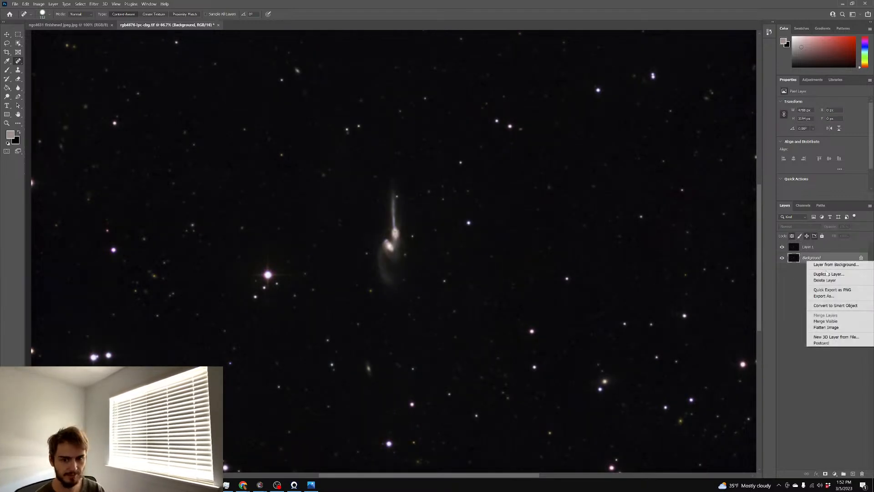
click(830, 327)
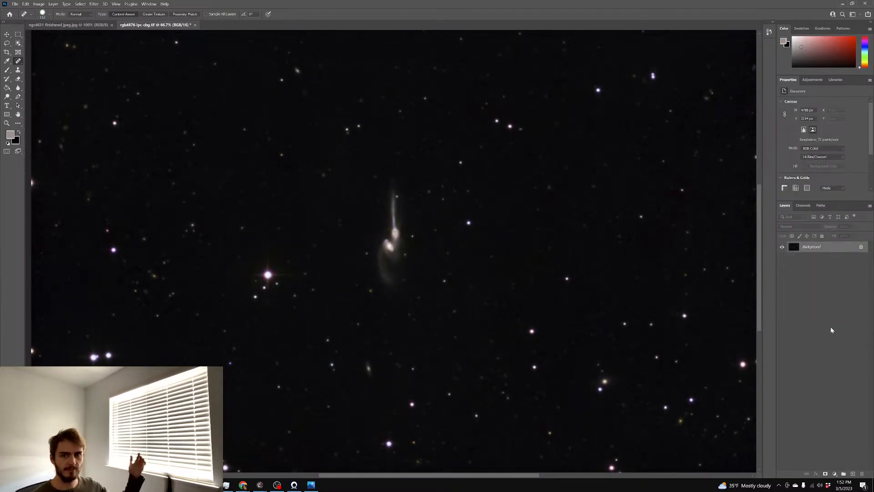
Duplicate the image into Layer 1 with a black-filled mask and a 78 px, 100% white brush
key(ctrl+j)
key(ctrl+plus)
key(ctrl+plus)
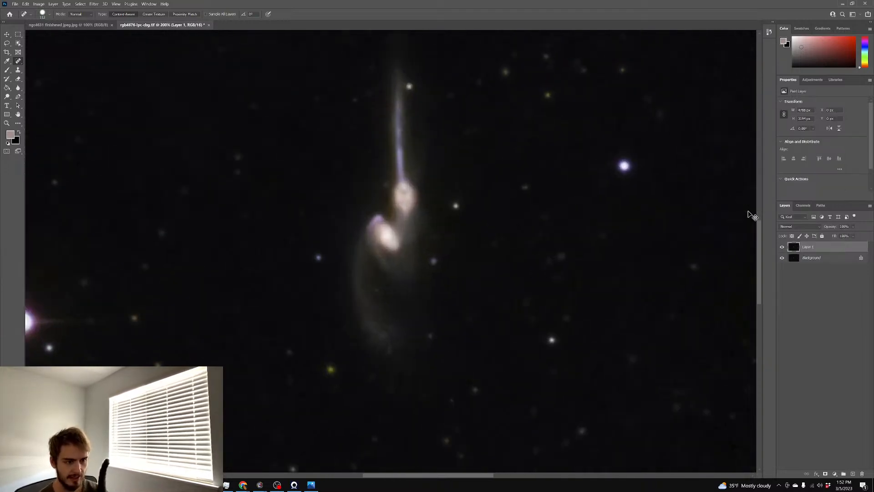
click(825, 474)
key(d)
key(x)
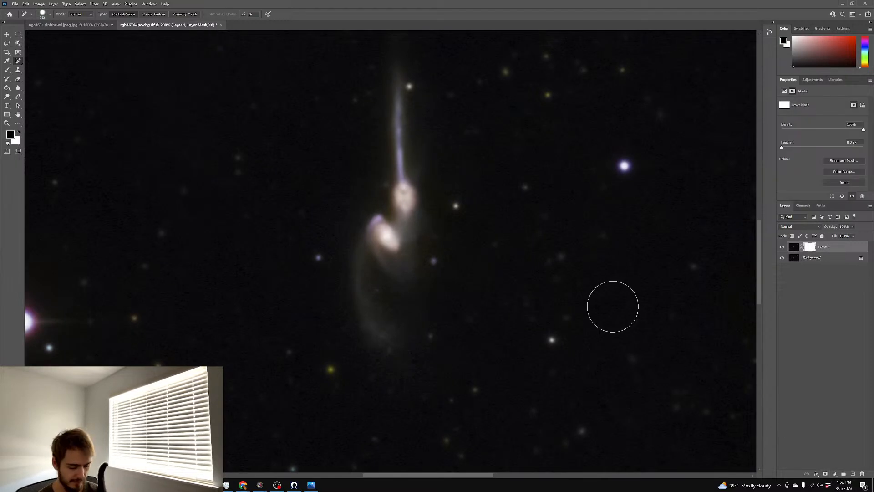
key(g)
click(121, 134)
click(8, 70)
key(x)
mouse_move(401, 98)
mouse_down()
mouse_move(367, 102)
mouse_move(404, 182)
mouse_move(406, 209)
mouse_move(405, 191)
mouse_move(398, 247)
mouse_move(381, 240)
mouse_move(378, 222)
mouse_move(368, 254)
mouse_move(367, 307)
mouse_move(378, 336)
mouse_up()
key(0)
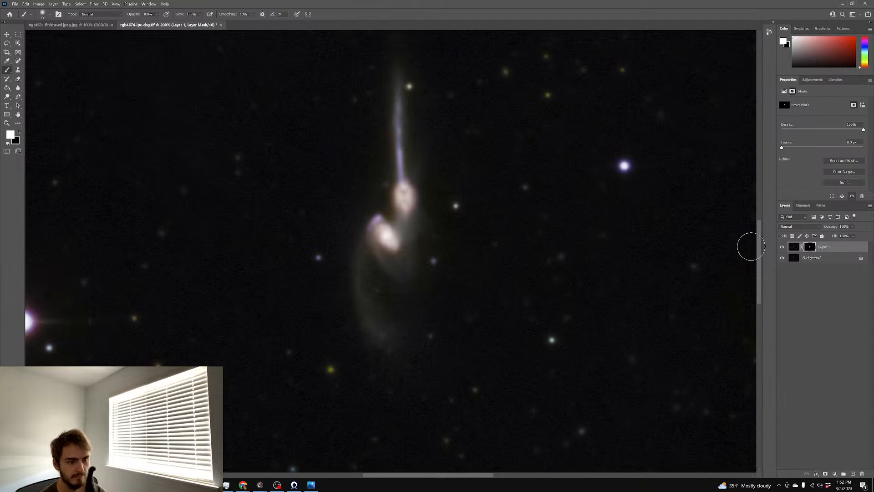
Shift Layer 1's midtones +10 toward blue with Color Balance, then flatten the image
click(794, 252)
key(ctrl+b)
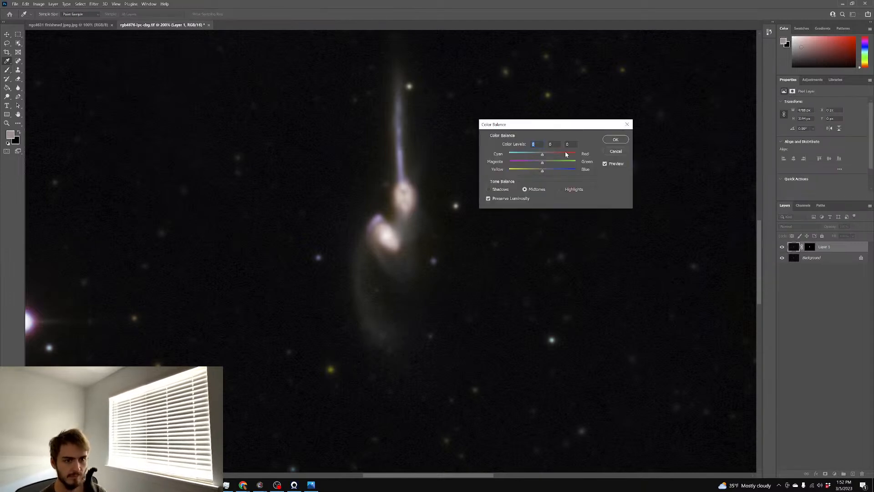
mouse_move(545, 173)
mouse_down()
mouse_move(537, 156)
mouse_move(543, 165)
mouse_up()
click(616, 140)
key(b)
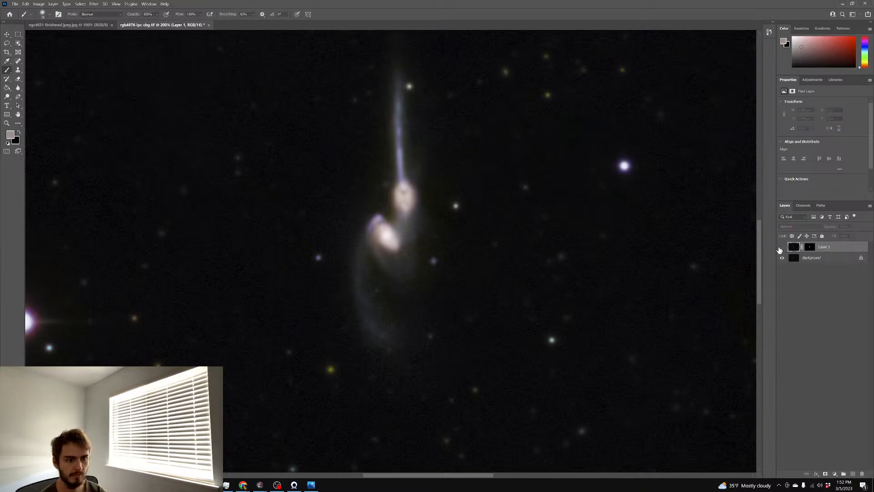
key(ctrl+minus)
key(ctrl+minus)
key(ctrl+minus)
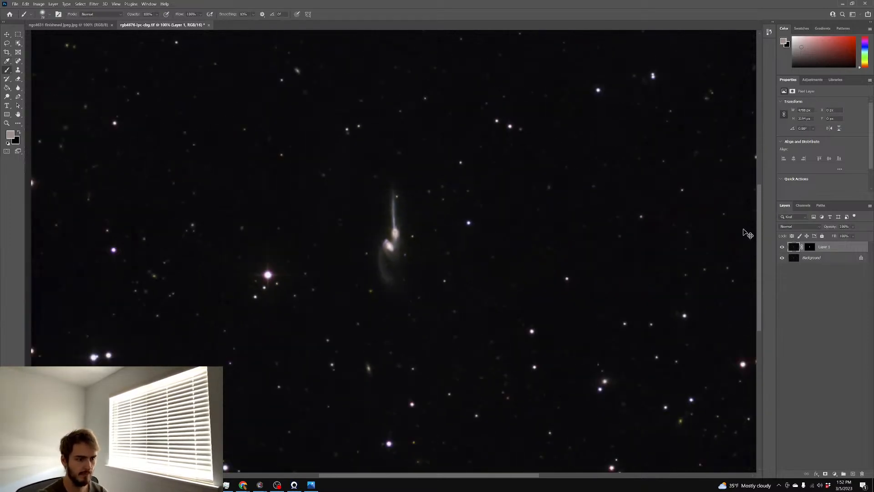
key(ctrl+plus)
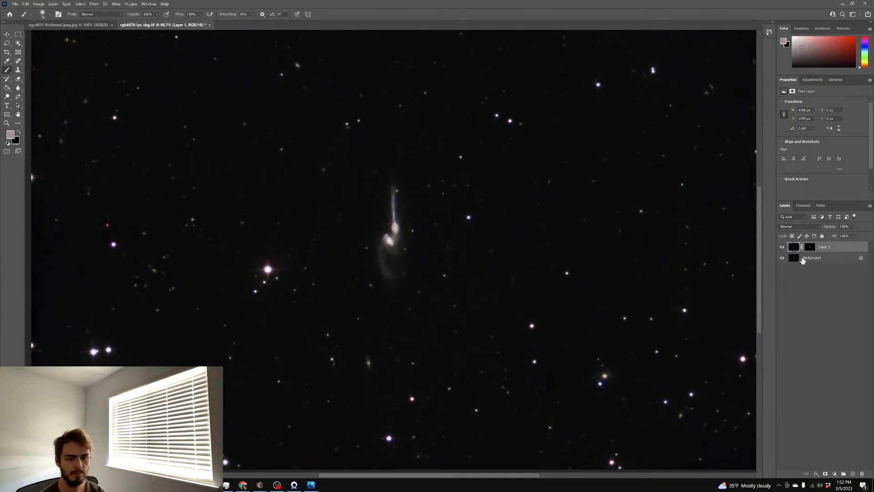
right_click(834, 261)
click(800, 313)
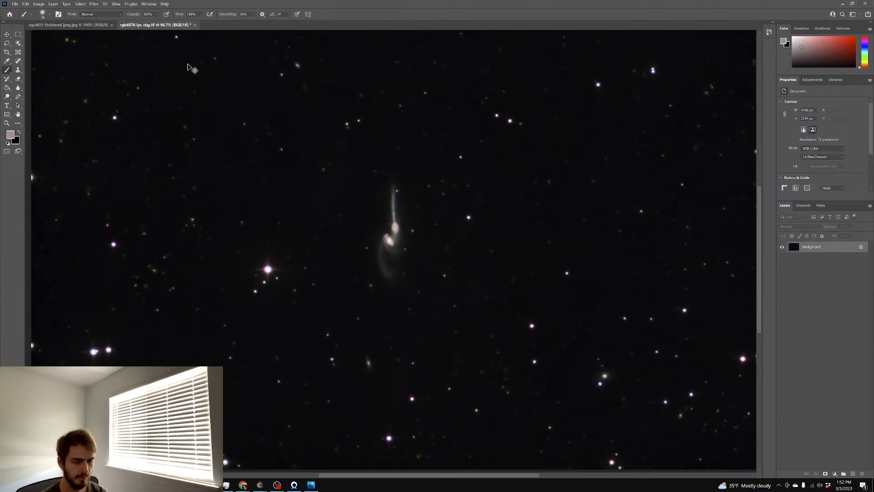
Add star spikes with StarSpikes Pro 4, adjusting their colour saturation, and compare before and after
click(94, 4)
mouse_move(117, 158)
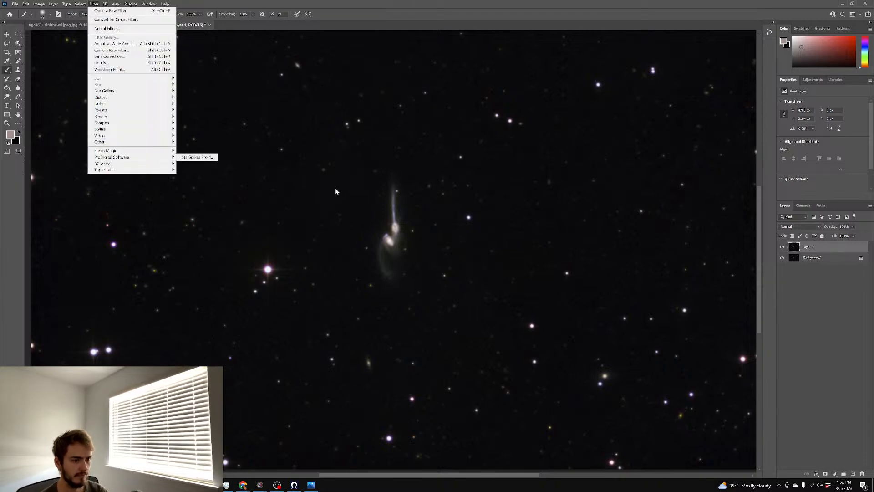
click(200, 157)
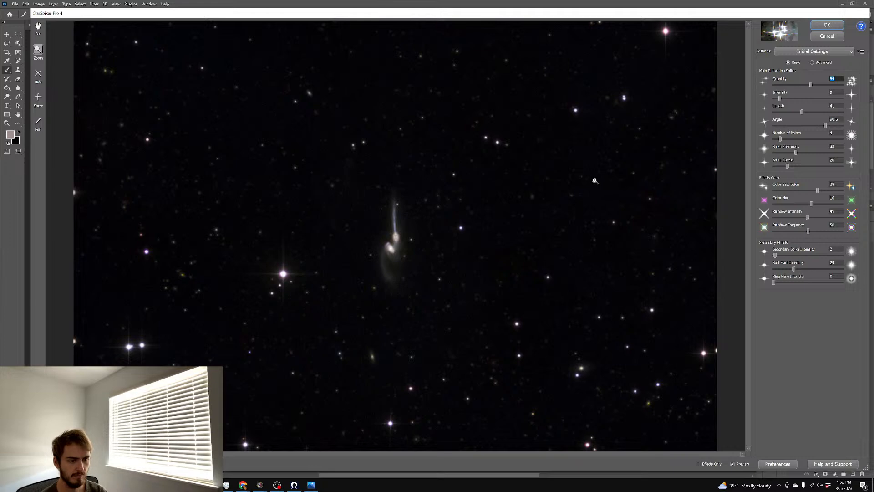
mouse_move(817, 190)
mouse_down()
mouse_move(803, 191)
mouse_move(853, 192)
mouse_move(815, 204)
mouse_up()
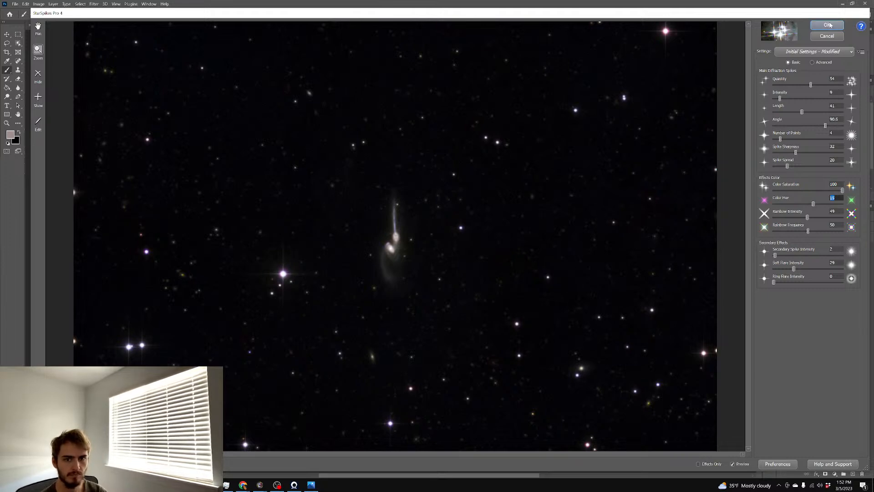
click(827, 25)
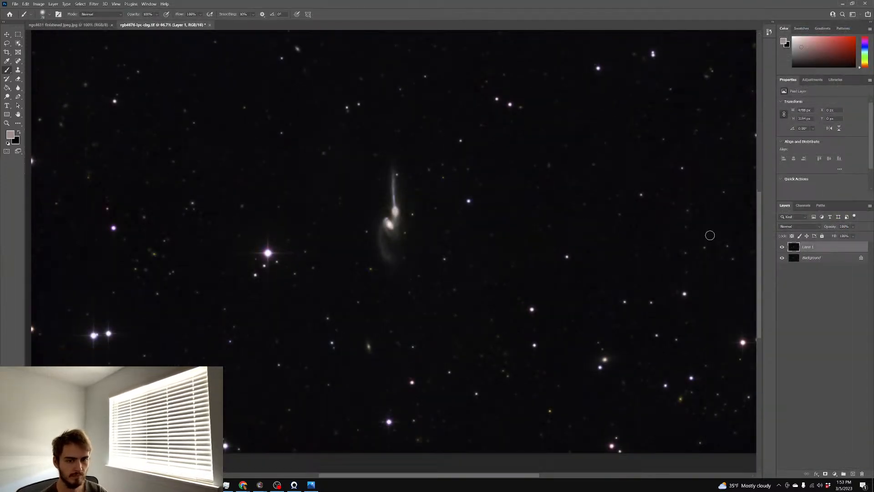
click(782, 249)
click(782, 248)
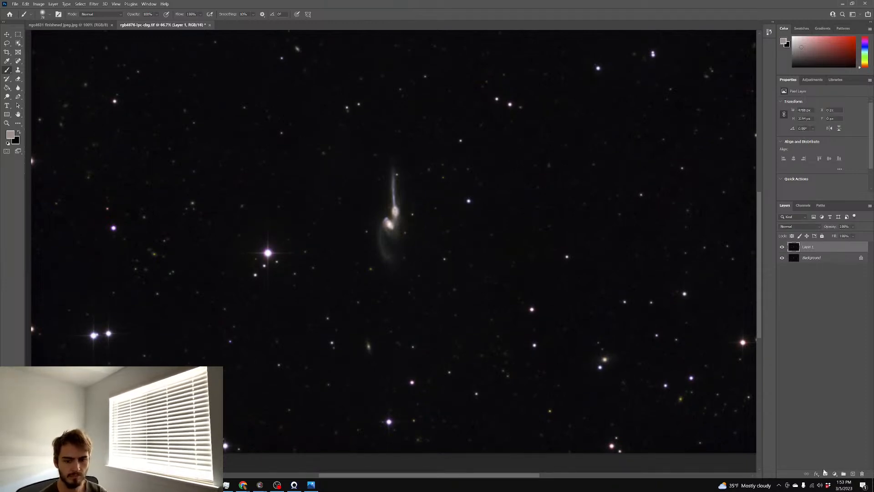
Give Layer 1 a white mask, ready a 144 px black brush, then hide Layer 1
click(831, 470)
click(819, 247)
click(825, 474)
key(x)
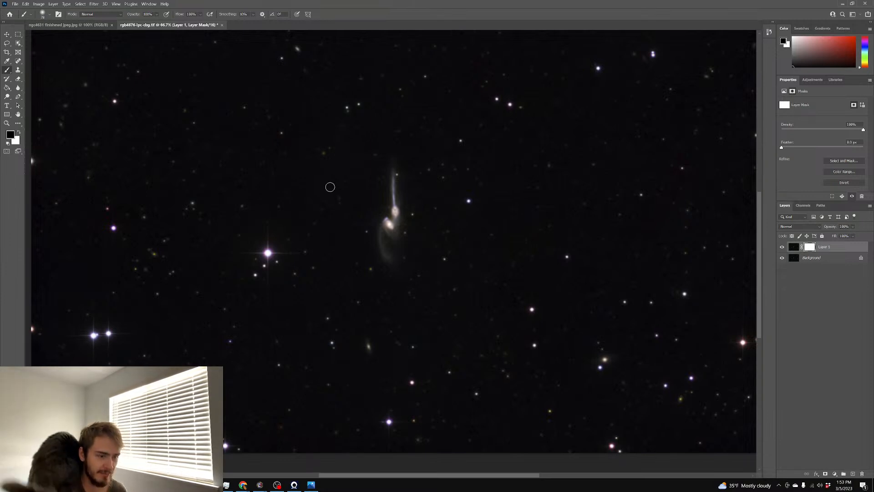
mouse_move(367, 222)
alt+mouse_down()
mouse_move(387, 220)
mouse_move(397, 201)
mouse_move(394, 219)
mouse_move(381, 223)
alt+mouse_up()
scroll(453, 236, up, 1)
scroll(698, 237, up, 1)
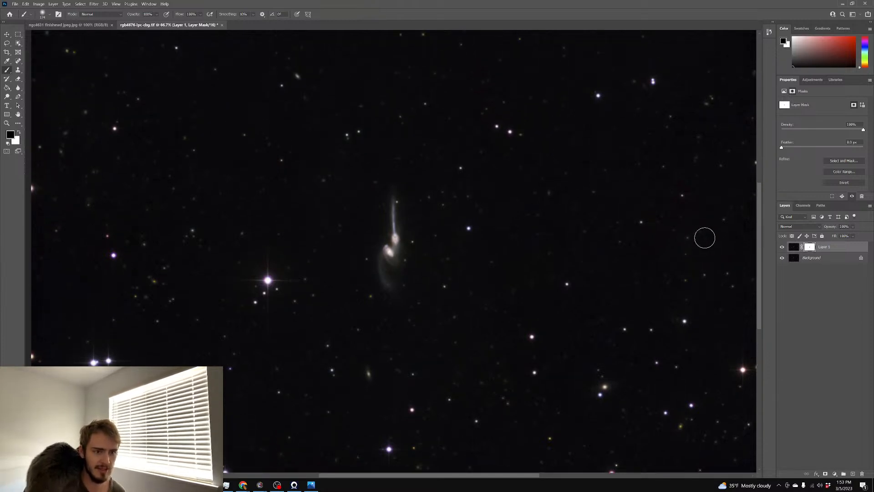
click(783, 247)
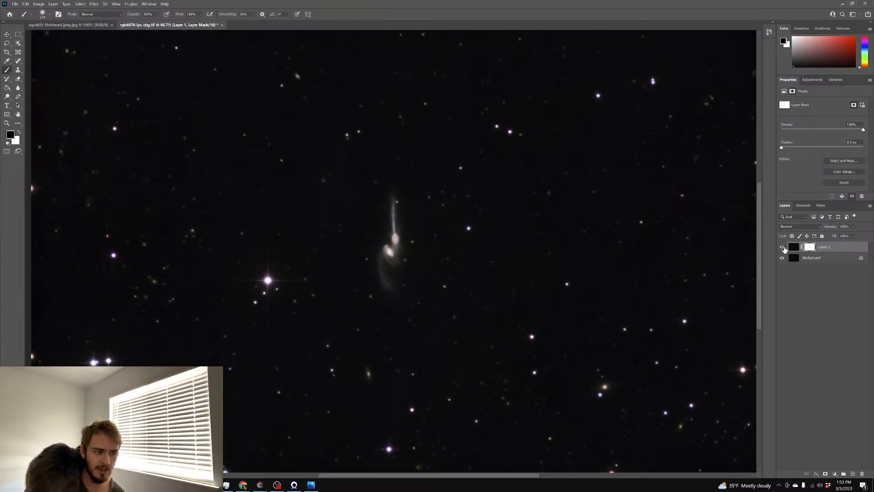
scroll(683, 264, down, 1)
right_click(815, 266)
Delete Layer 1 and save the image as the finished ngc4676 TIFF
click(829, 328)
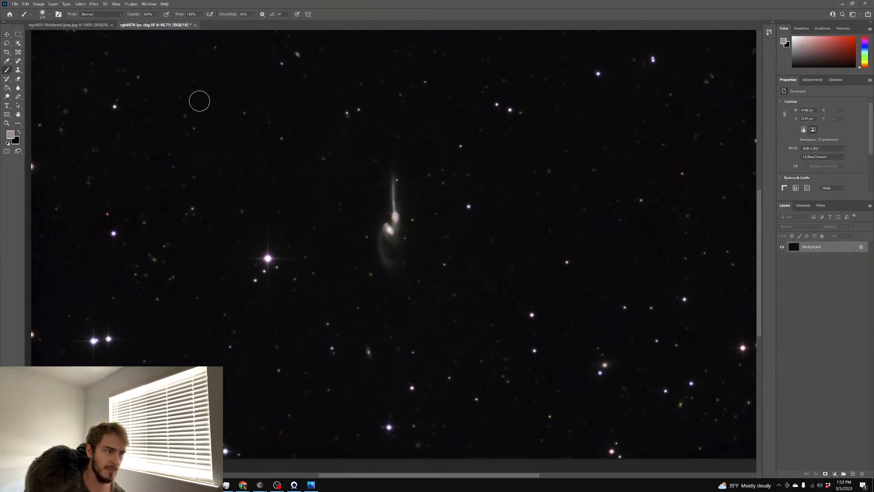
key(ctrl+shift+s)
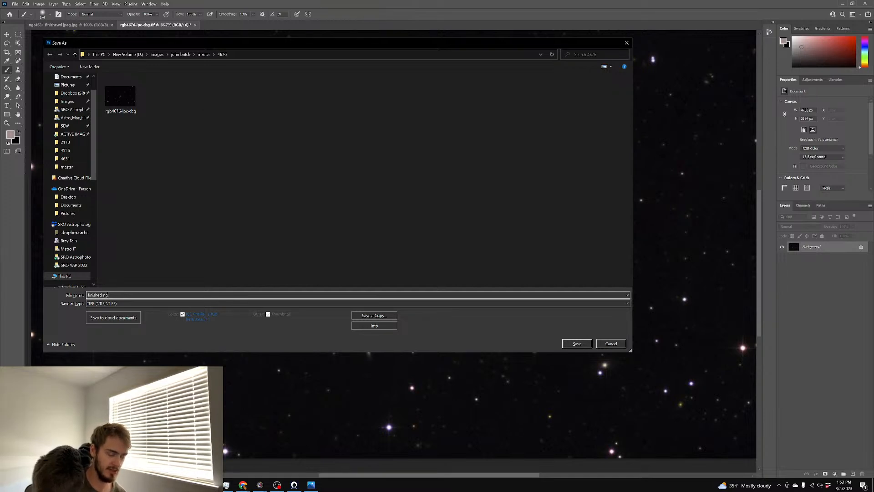
key(Return)
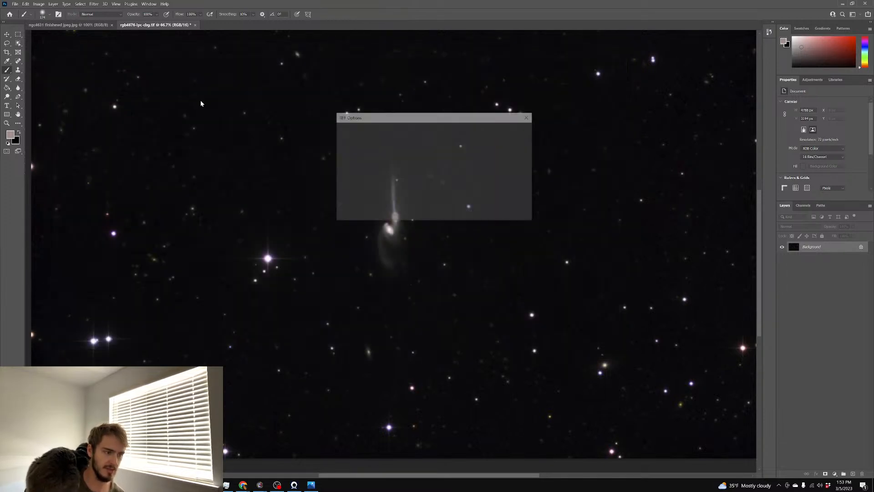
key(Return)
Convert the image to 8 bits per channel and resize it to 3000 × 2001 pixels
click(38, 4)
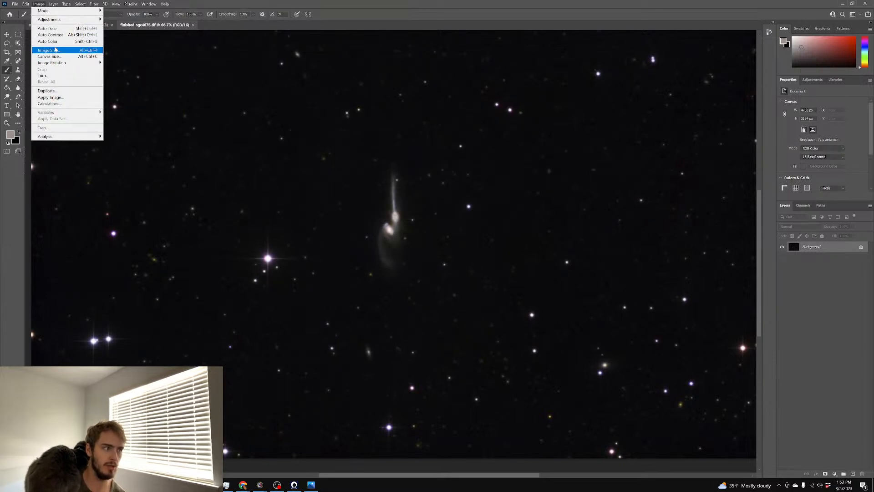
mouse_move(68, 11)
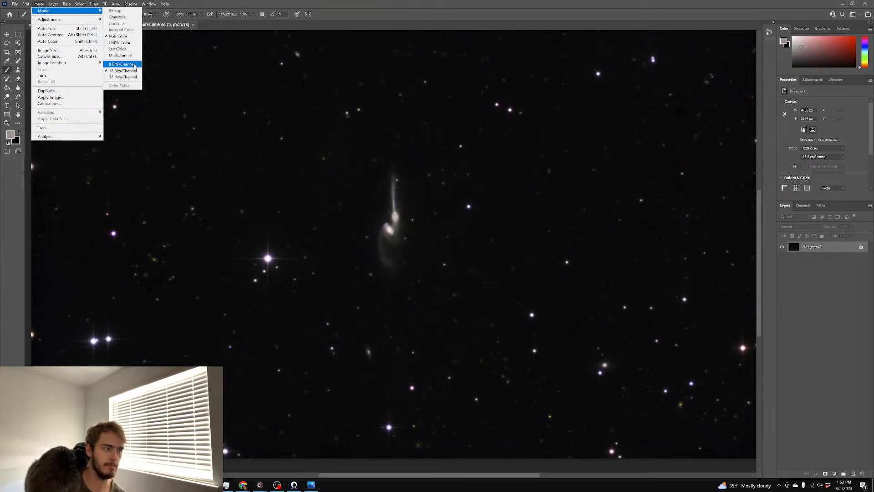
click(122, 64)
click(36, 4)
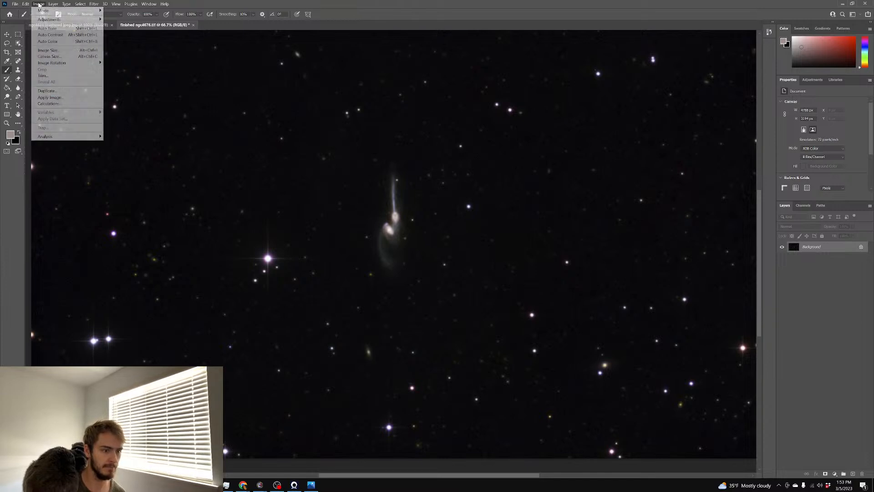
click(50, 55)
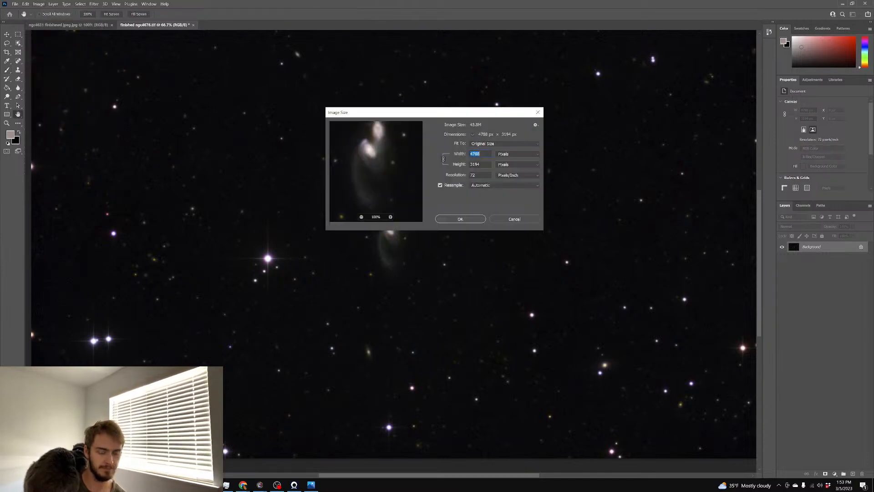
text(3000)
click(460, 220)
scroll(457, 203, up, 3)
scroll(453, 200, left, 2)
scroll(453, 199, up, 1)
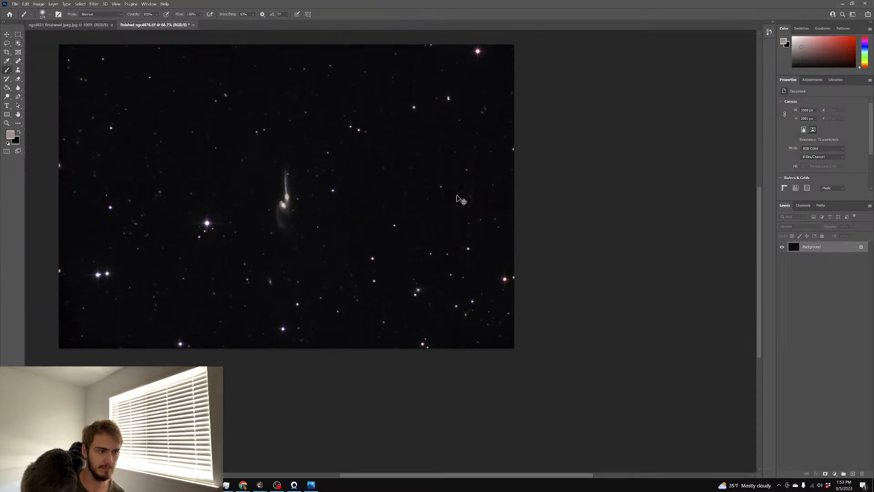
Save the resized image as finished ngc4676.jpeg in JPEG format, then minimize Photoshop
key(ctrl+shift+s)
key(End)
text(.jp)
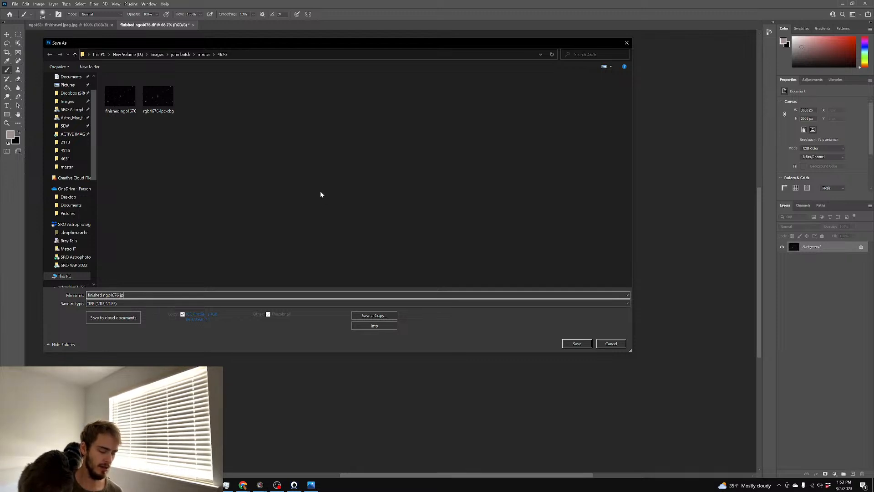
text(eg)
click(133, 303)
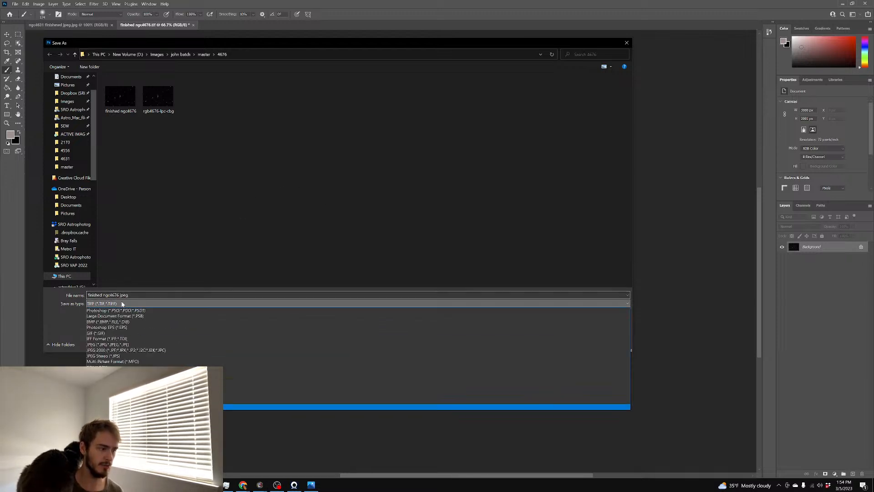
click(173, 335)
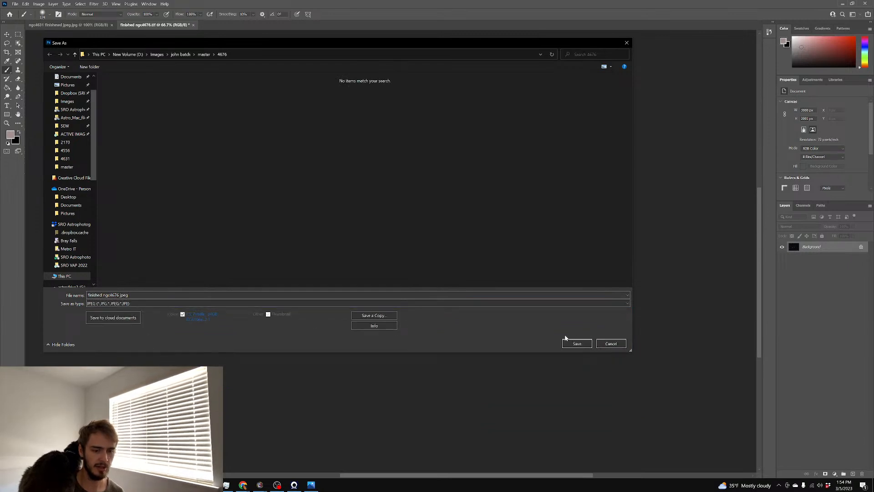
click(577, 344)
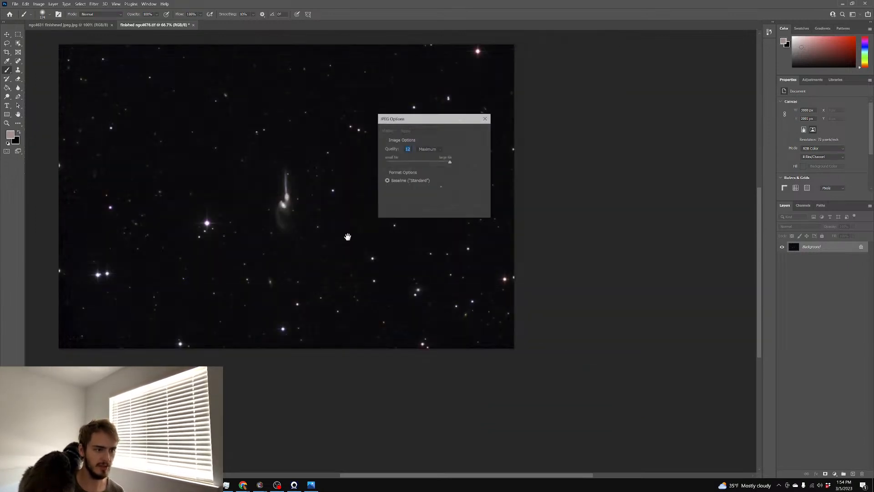
click(473, 131)
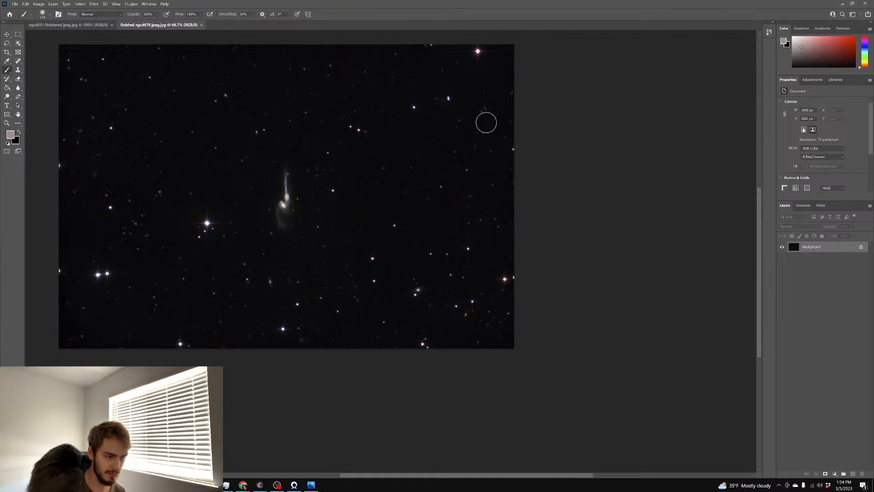
scroll(517, 103, down, 1)
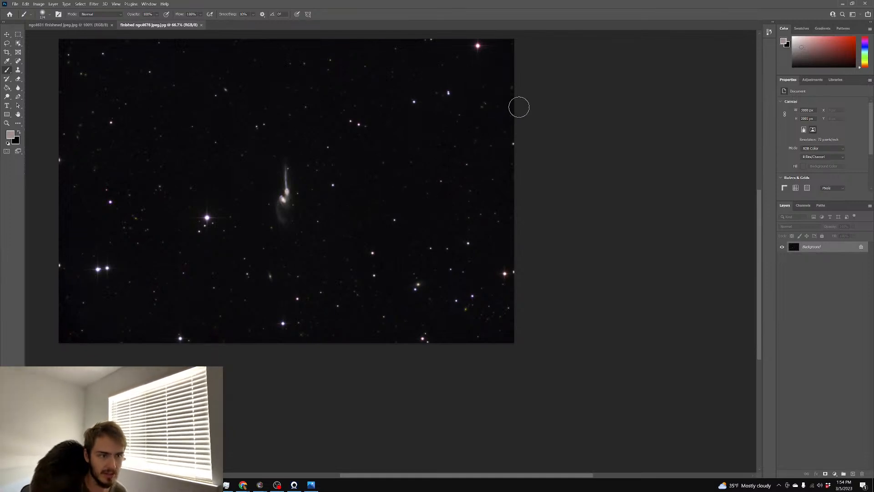
scroll(518, 103, up, 3)
click(843, 3)
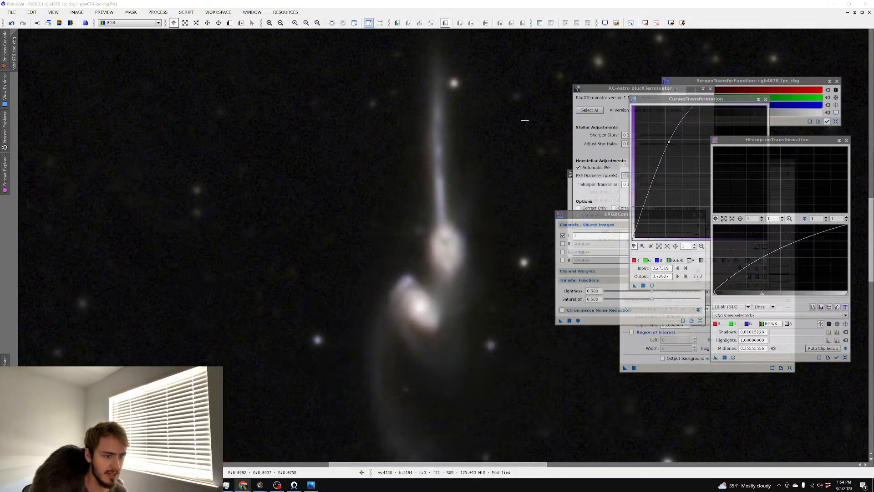
Minimize PixInsight and Astro Pixel Processor, close the desktop backup window, and activate the master folder
click(835, 4)
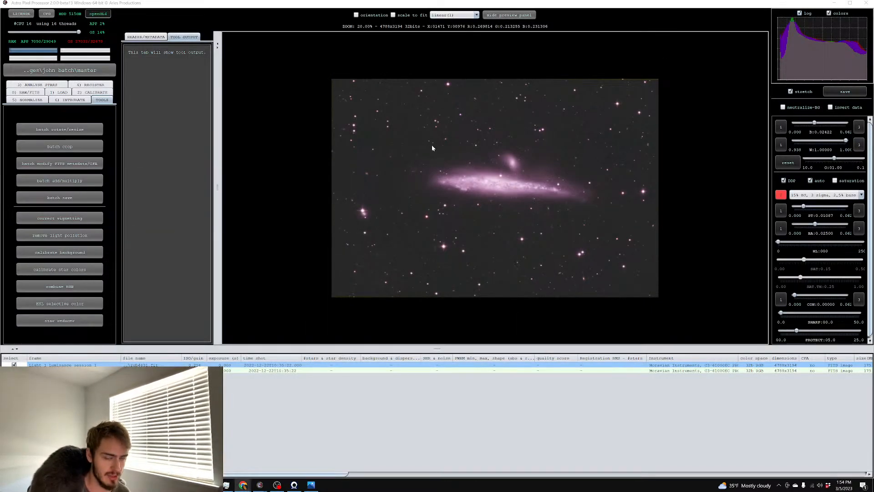
click(836, 4)
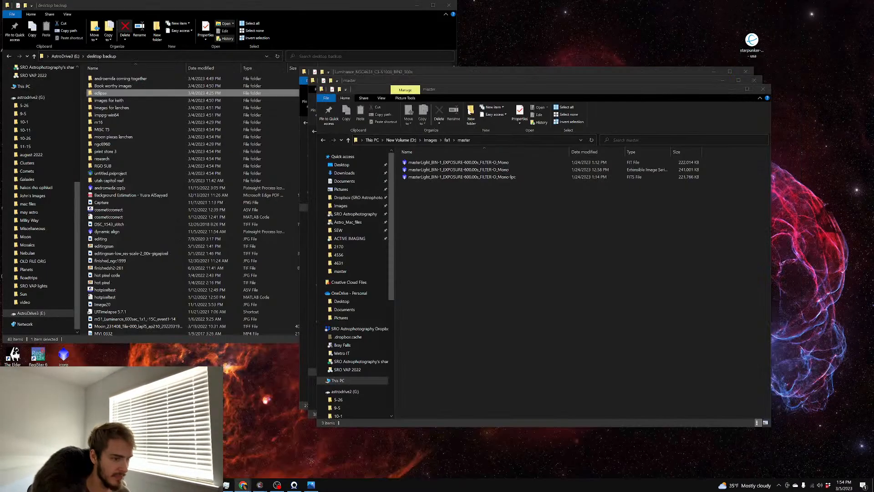
click(449, 5)
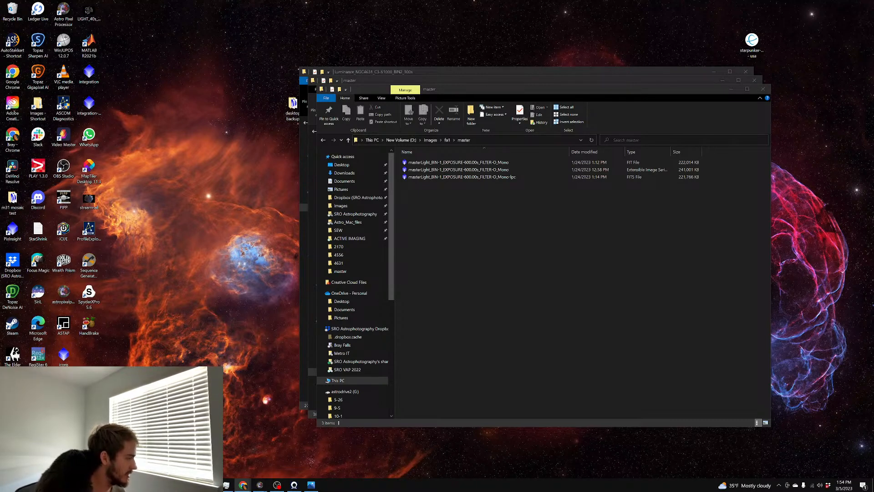
click(484, 230)
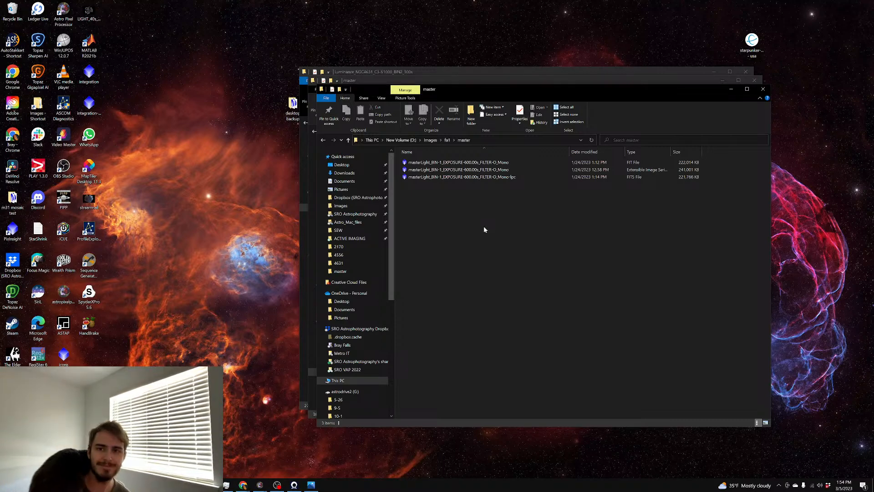